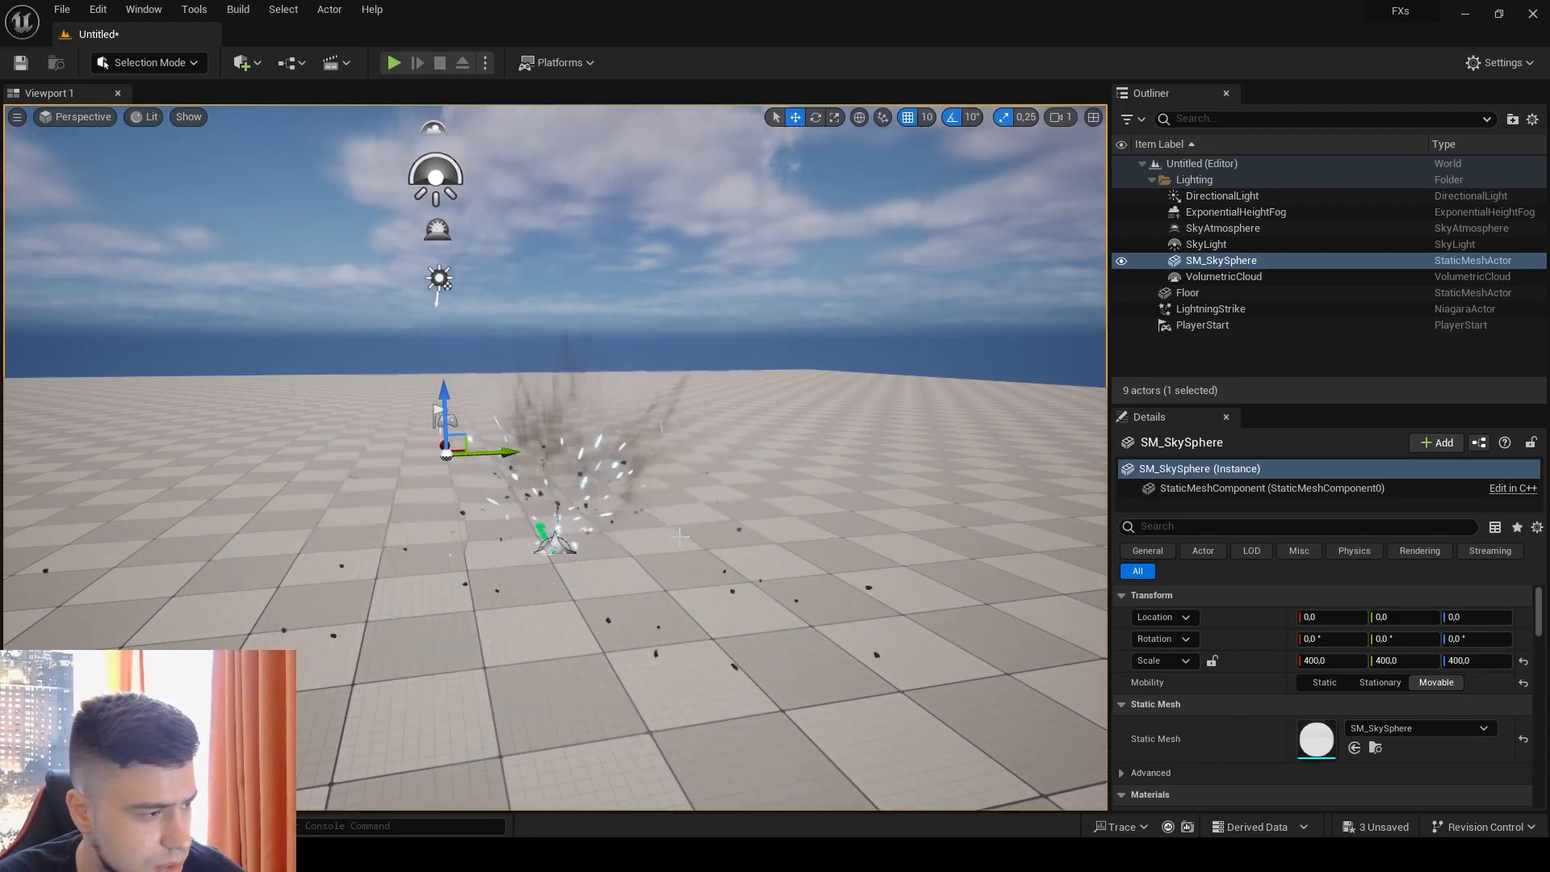
Step: Inspect the finished lightning strike effect in the level from near and far
scroll(680, 537, down, 3)
scroll(682, 536, up, 2)
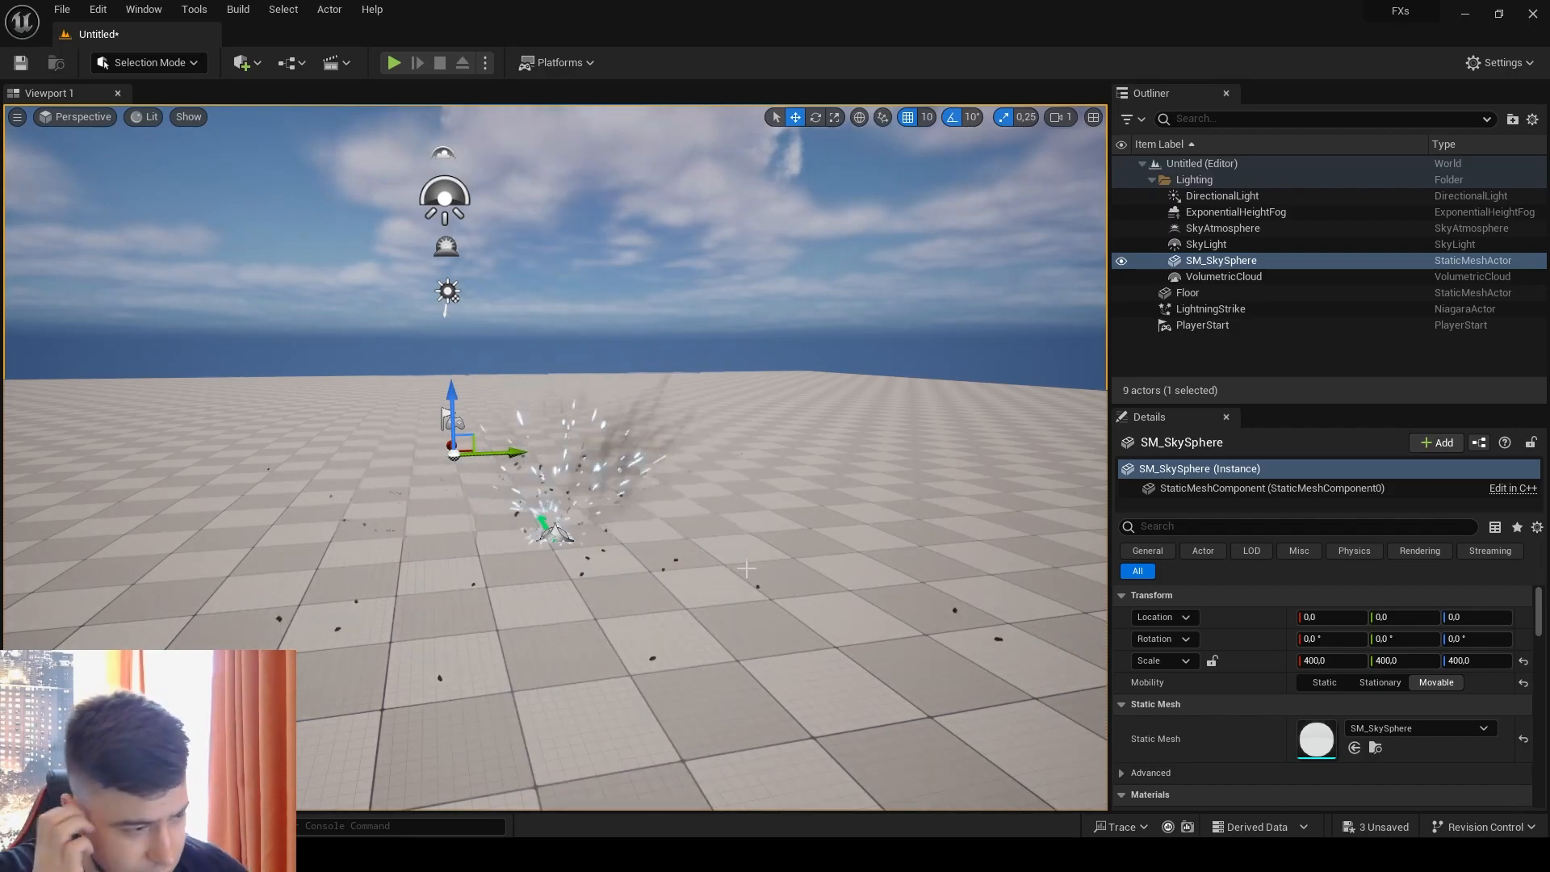
scroll(746, 568, down, 3)
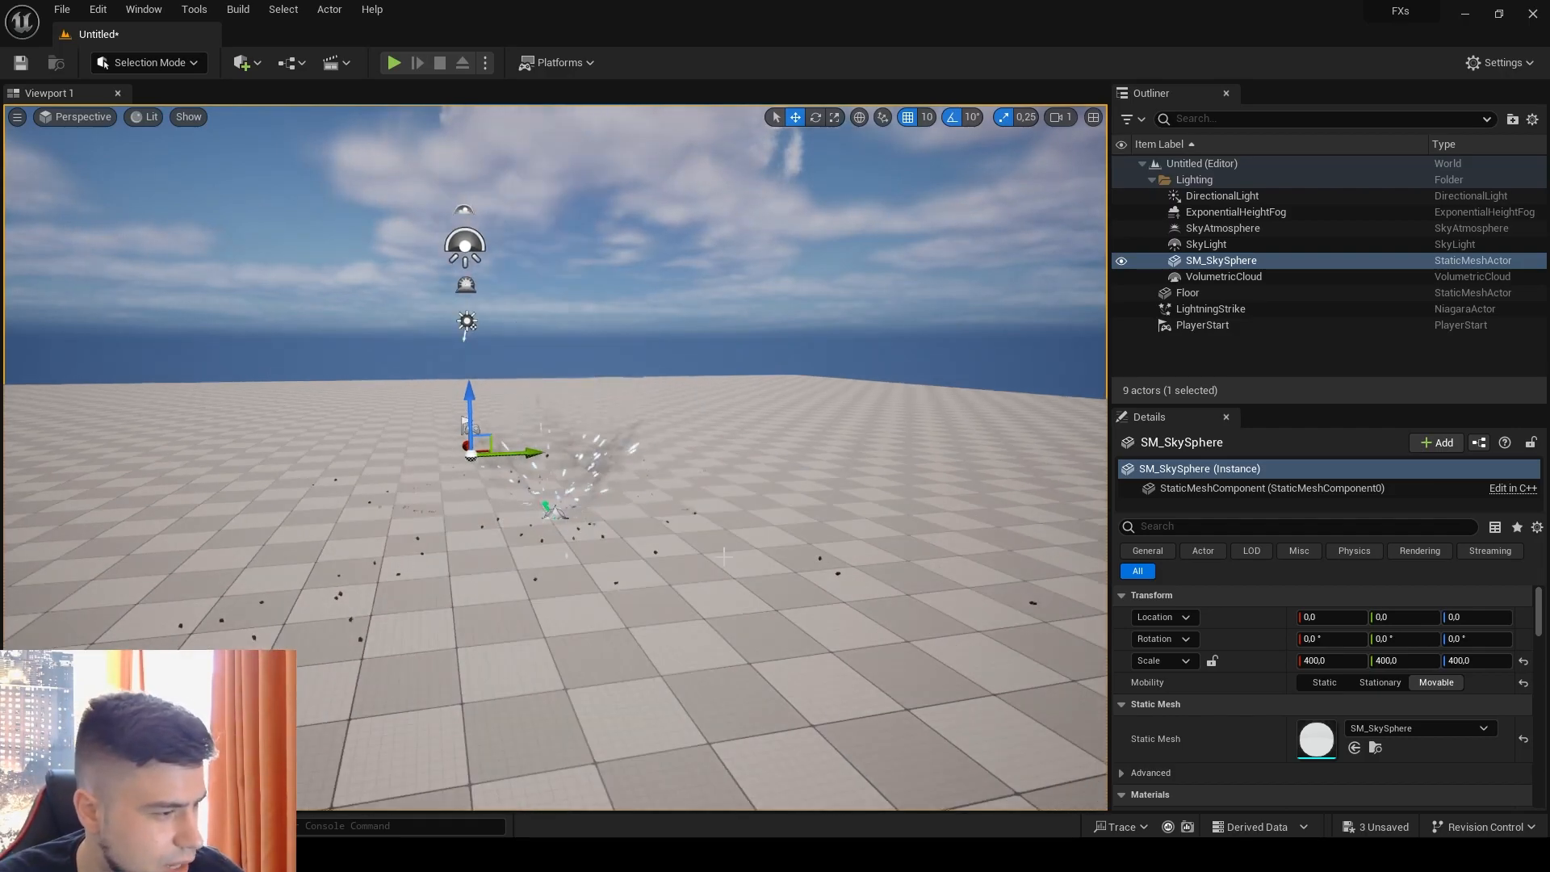
scroll(746, 568, up, 2)
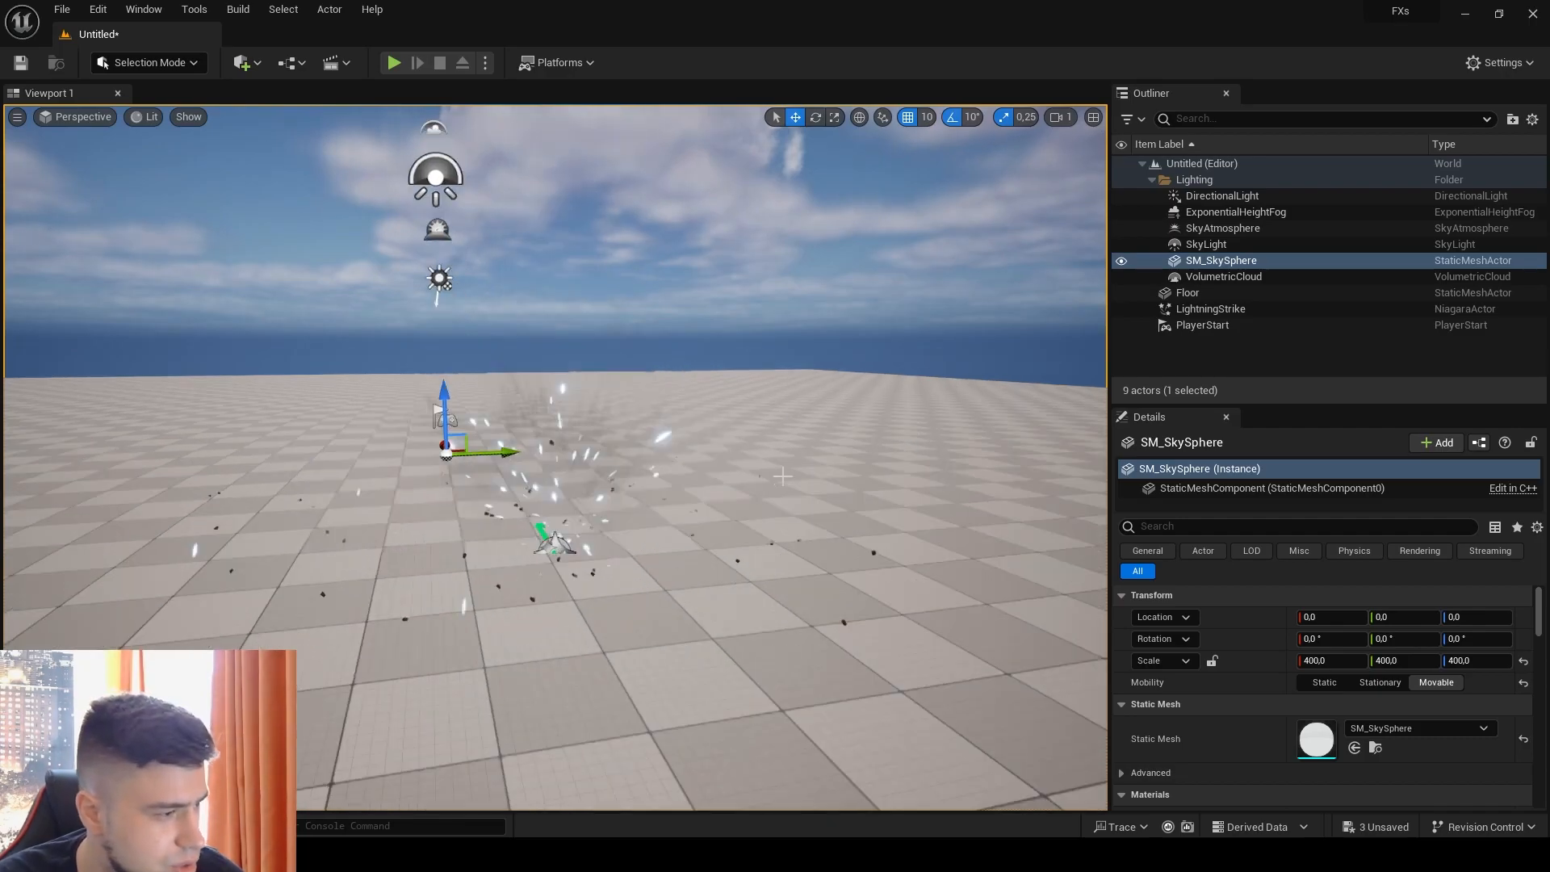
right_drag(869, 450, 819, 379)
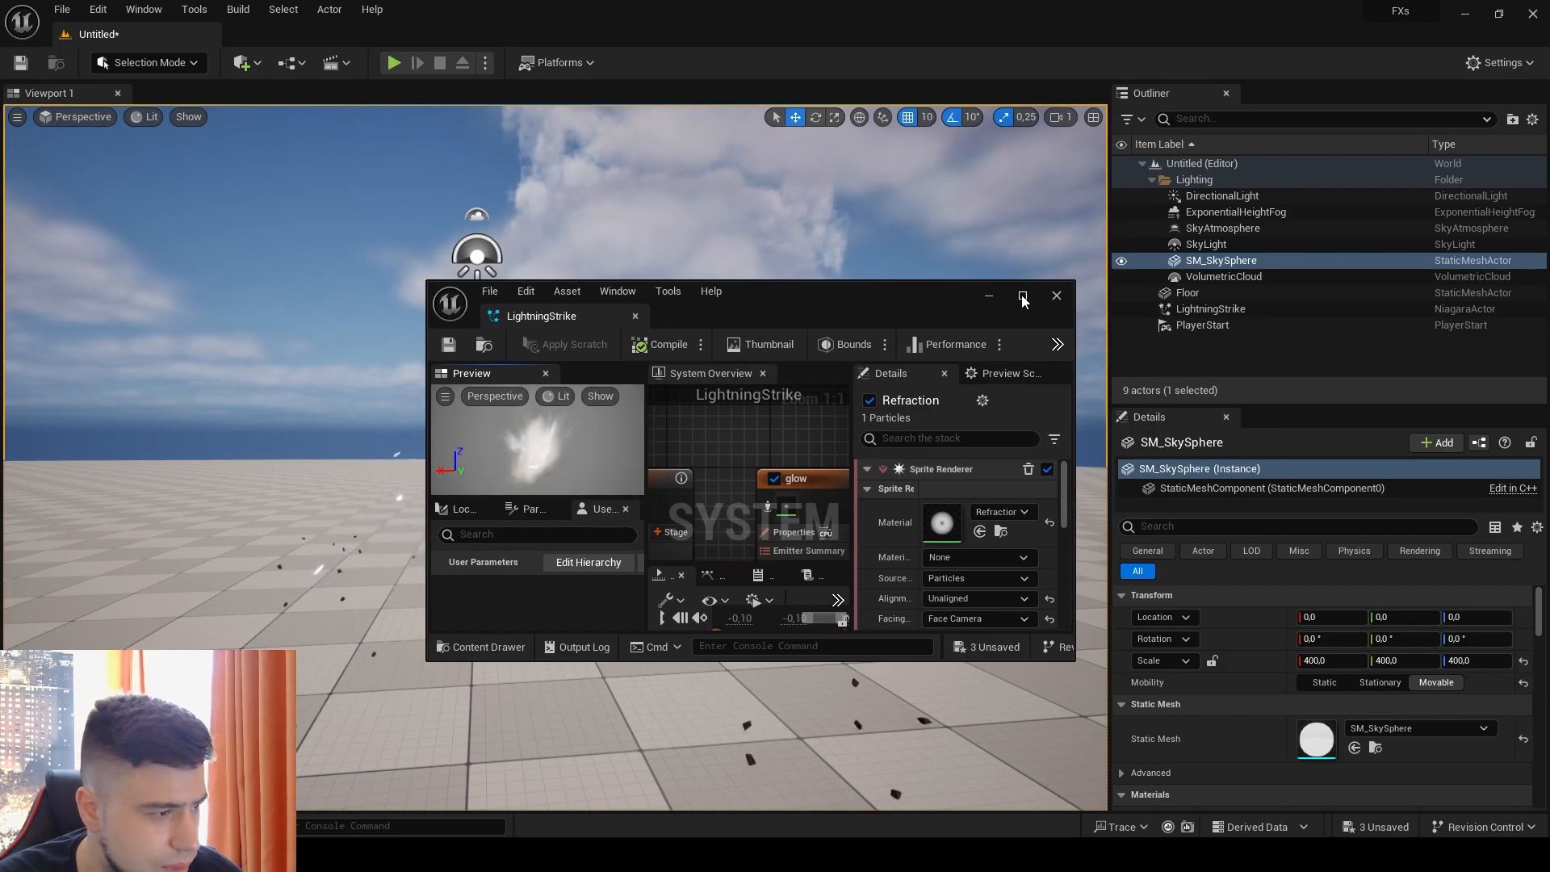
Step: Examine the emitters that make up the LightningStrike system in an enlarged editor window
click(1022, 300)
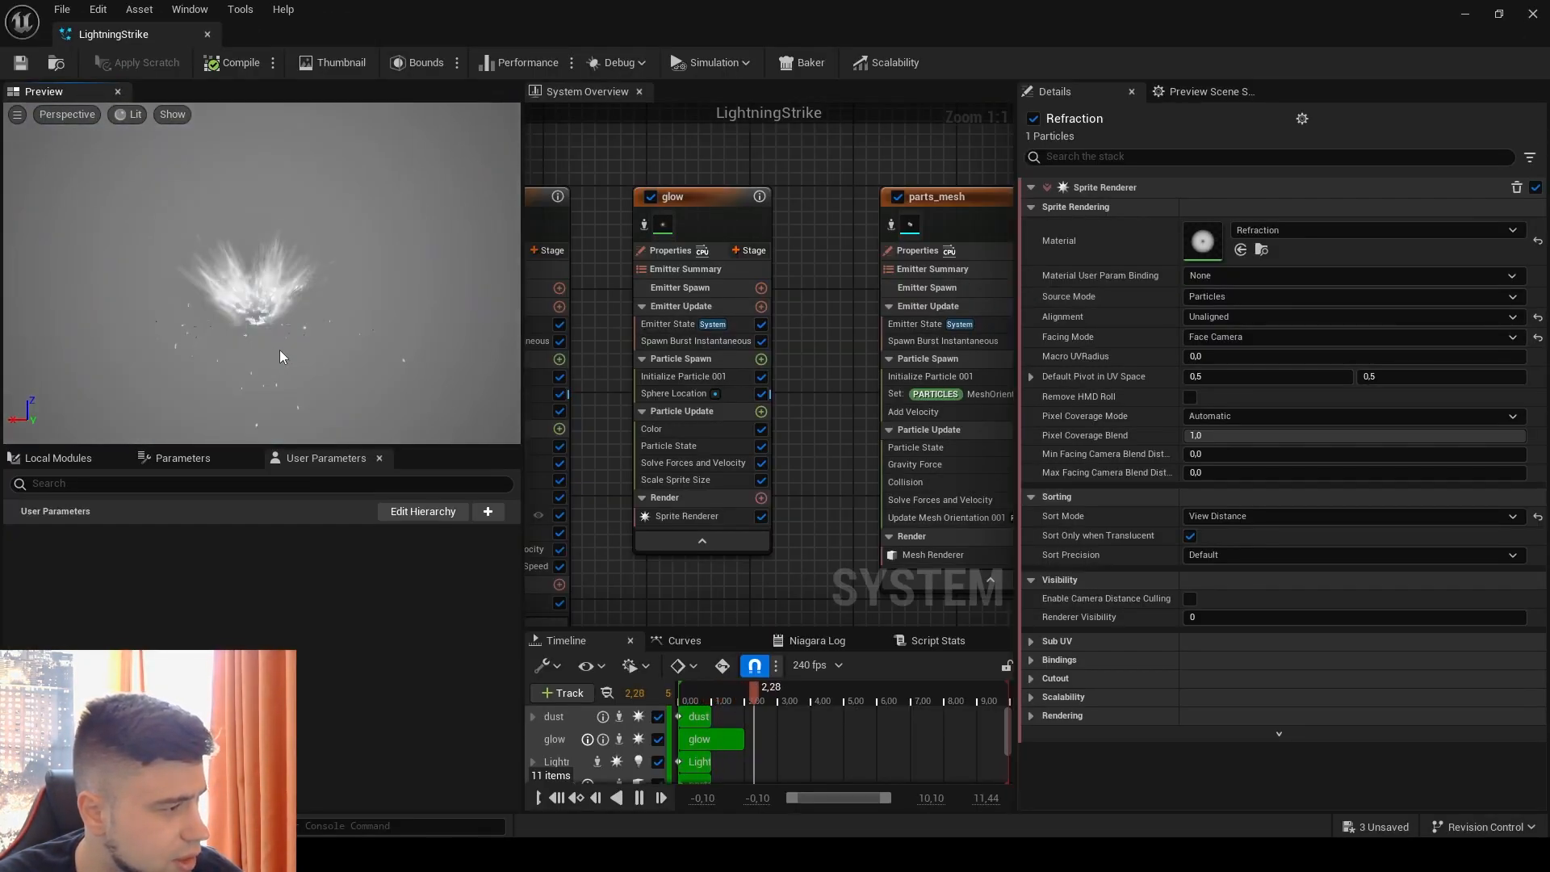
scroll(620, 357, down, 8)
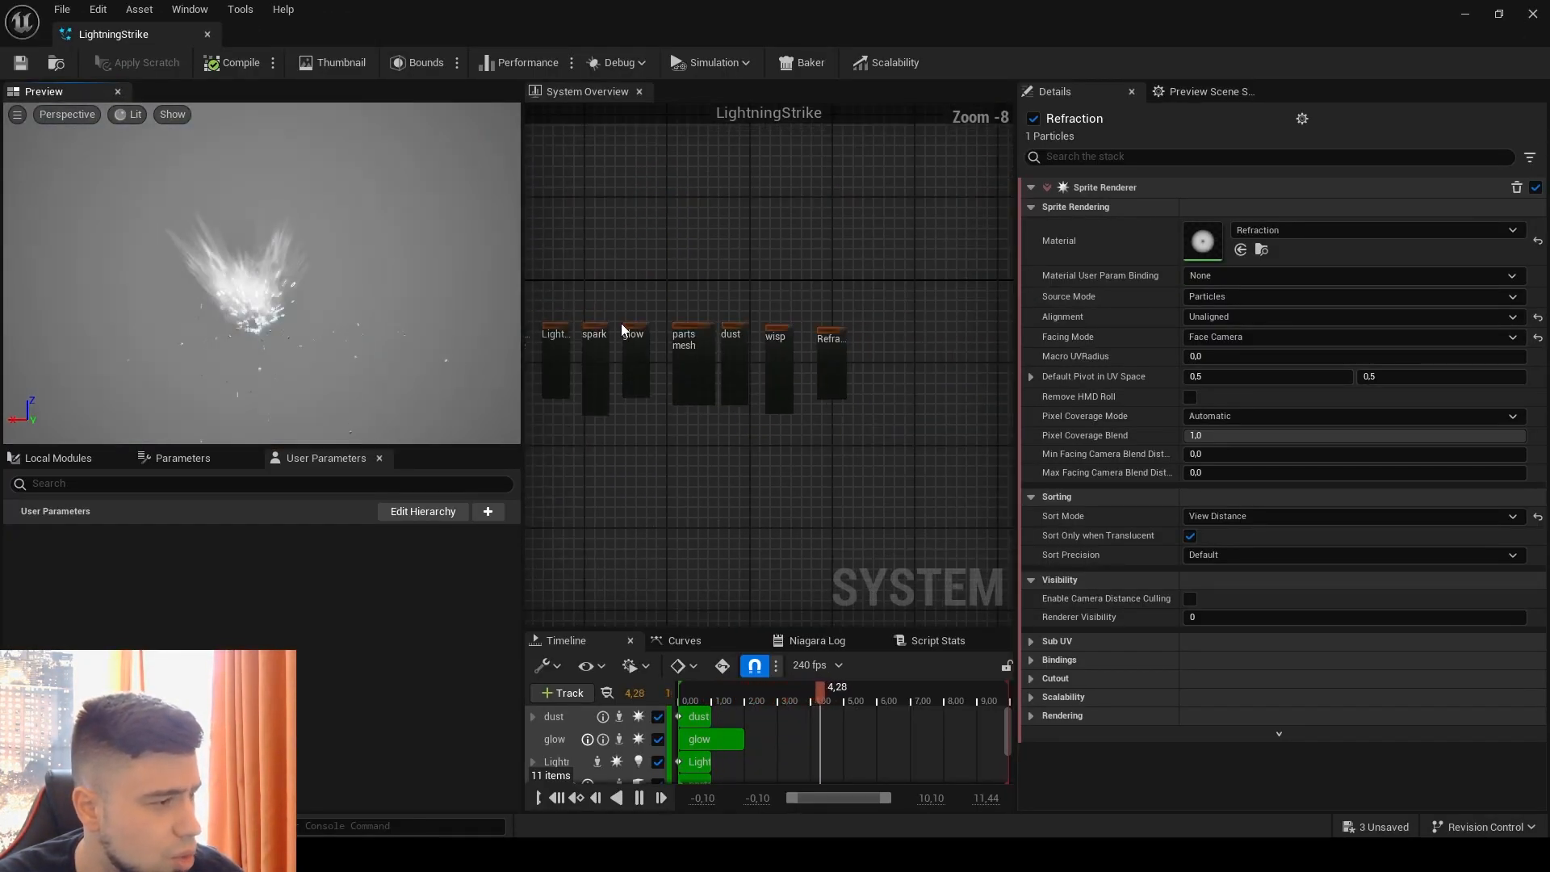
right_drag(602, 280, 738, 315)
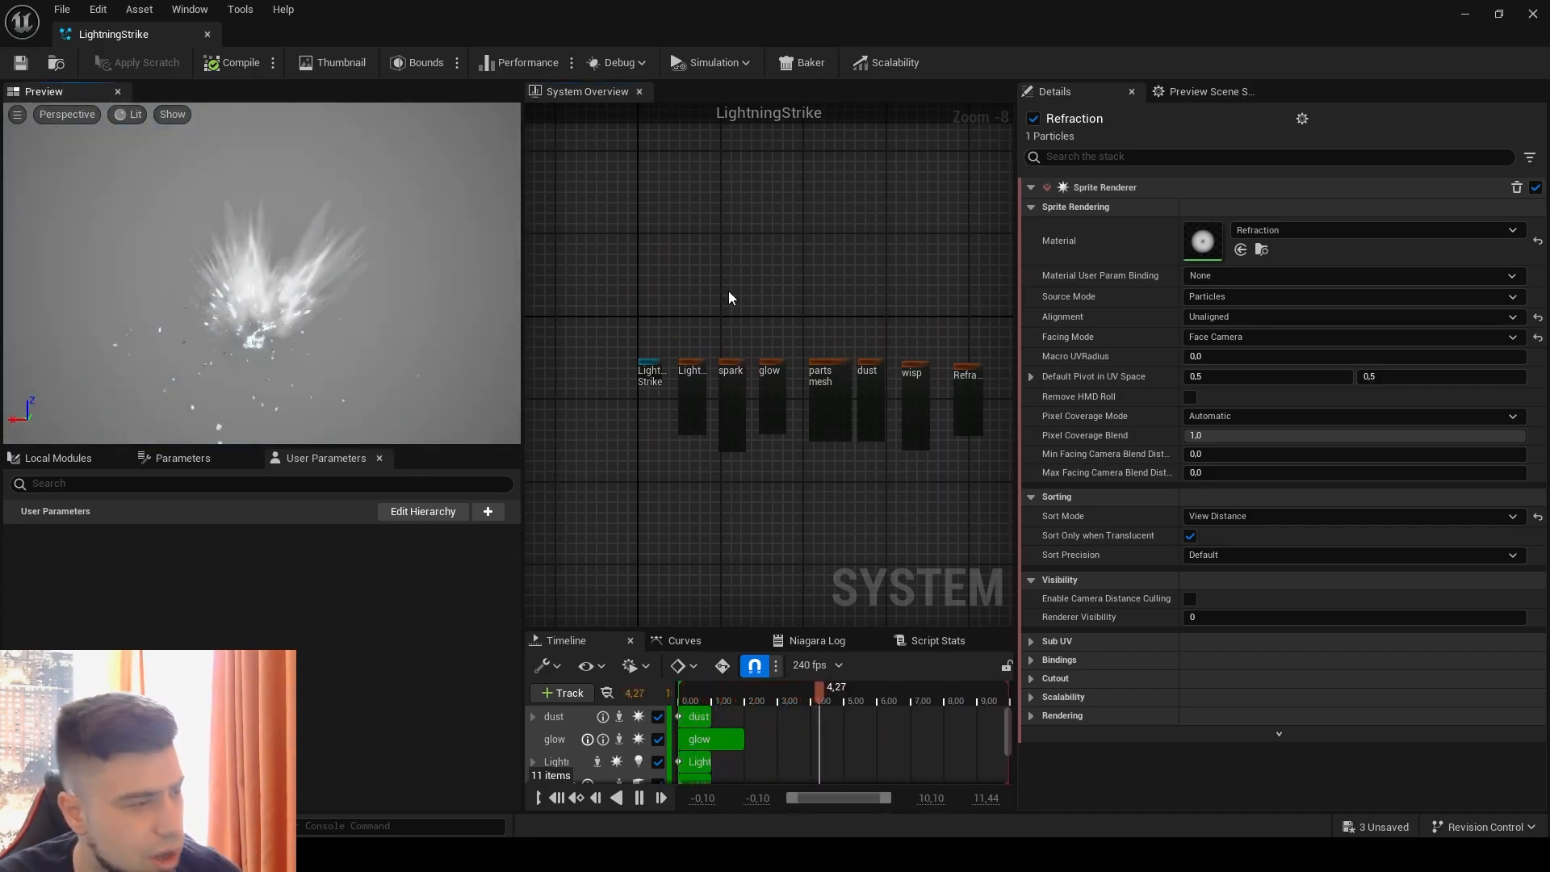
scroll(683, 316, up, 4)
right_drag(746, 321, 579, 160)
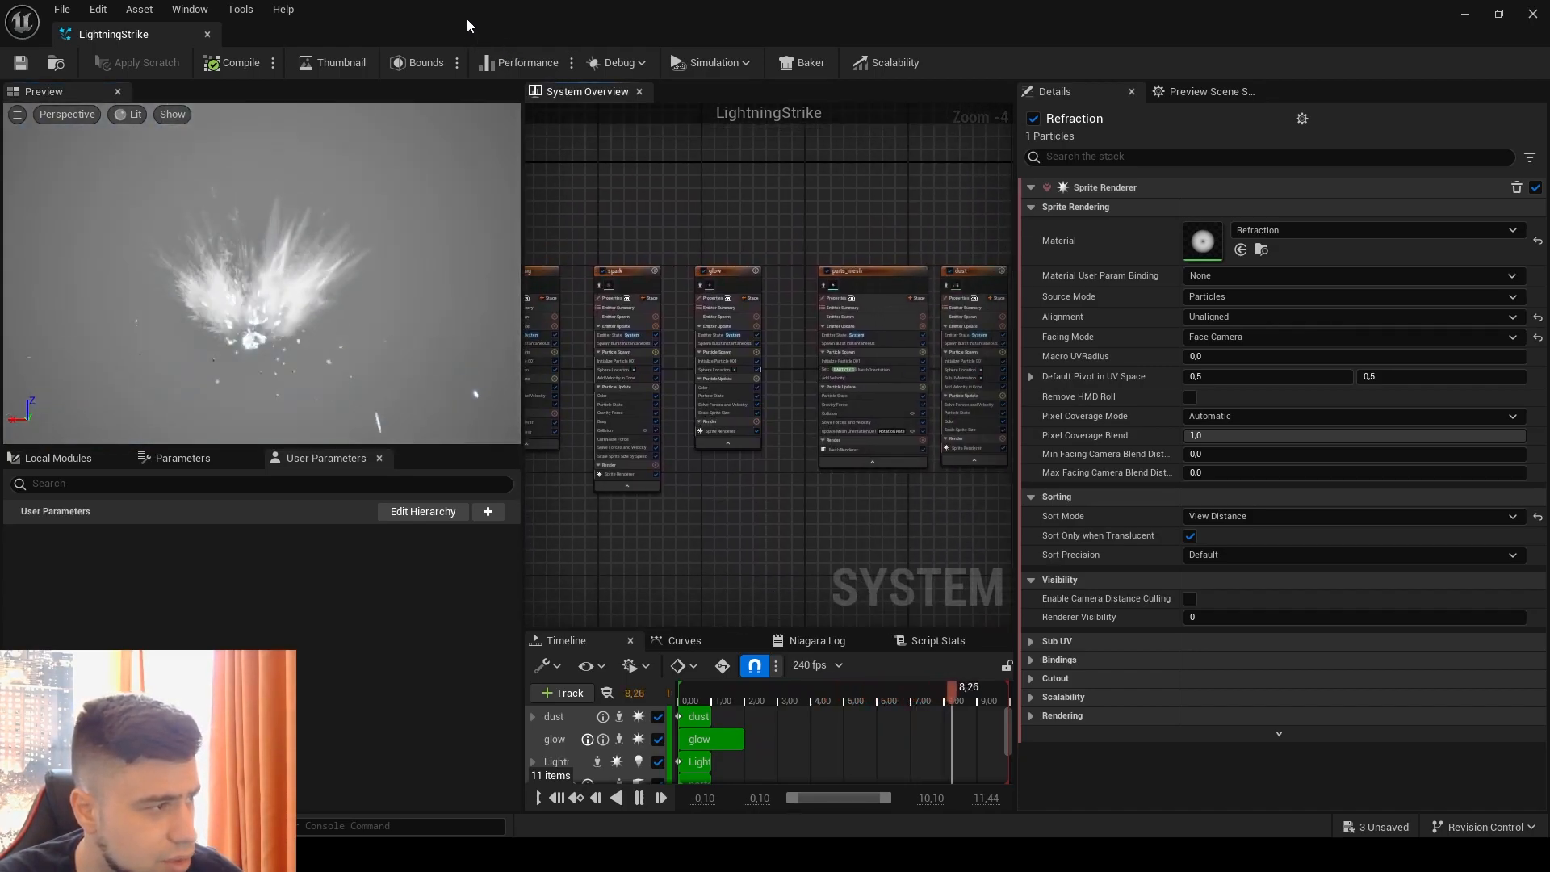
Step: Switch to the NewLightning system and maximize its editor window
drag(467, 18, 1549, 161)
drag(1549, 81, 482, 121)
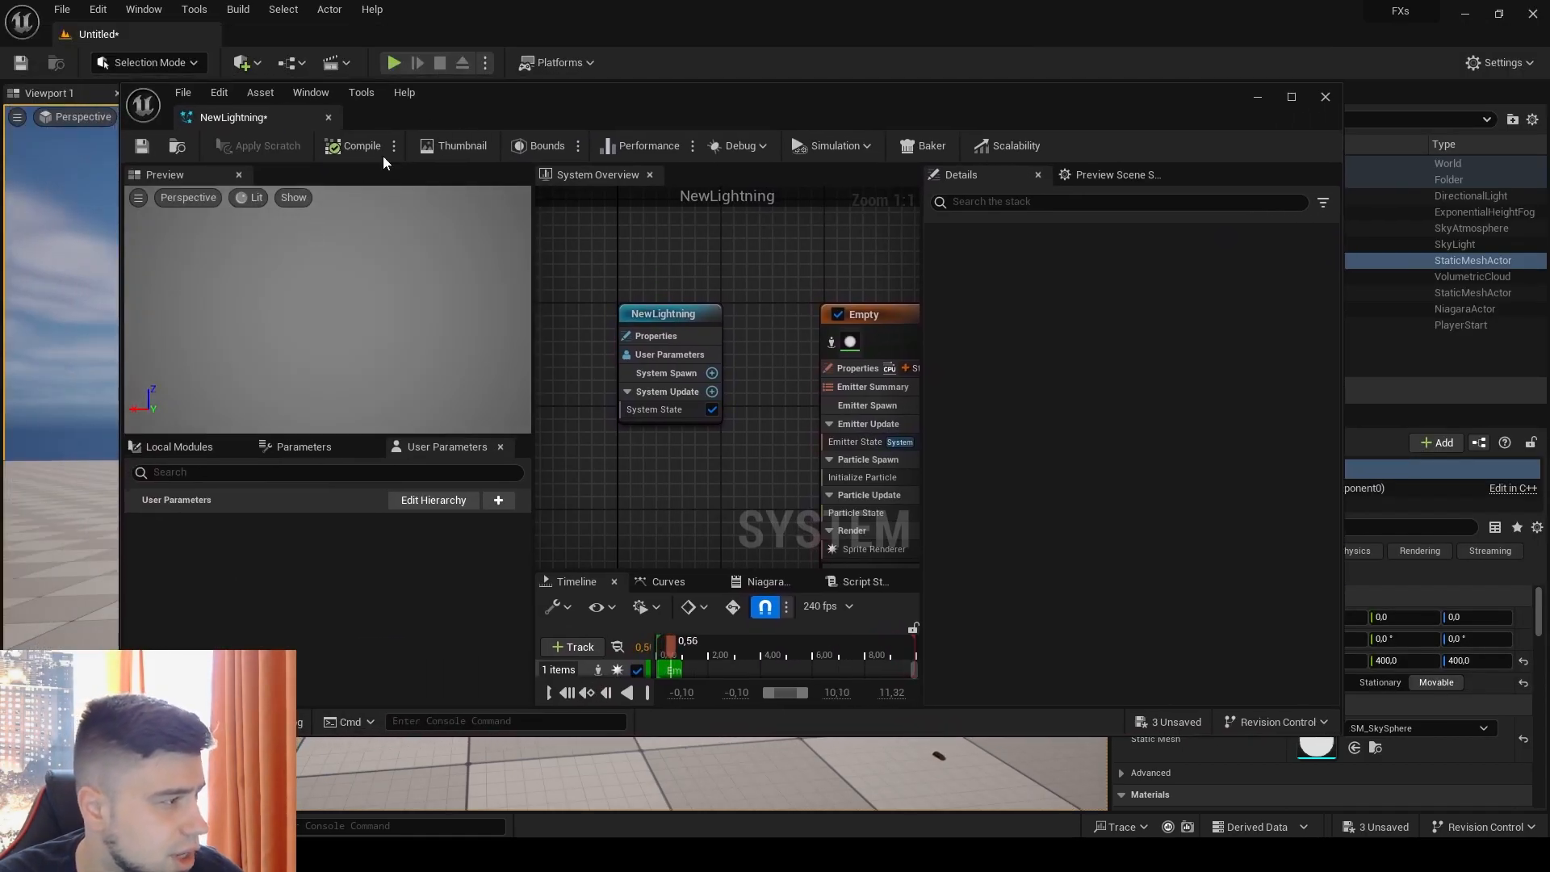
click(1301, 99)
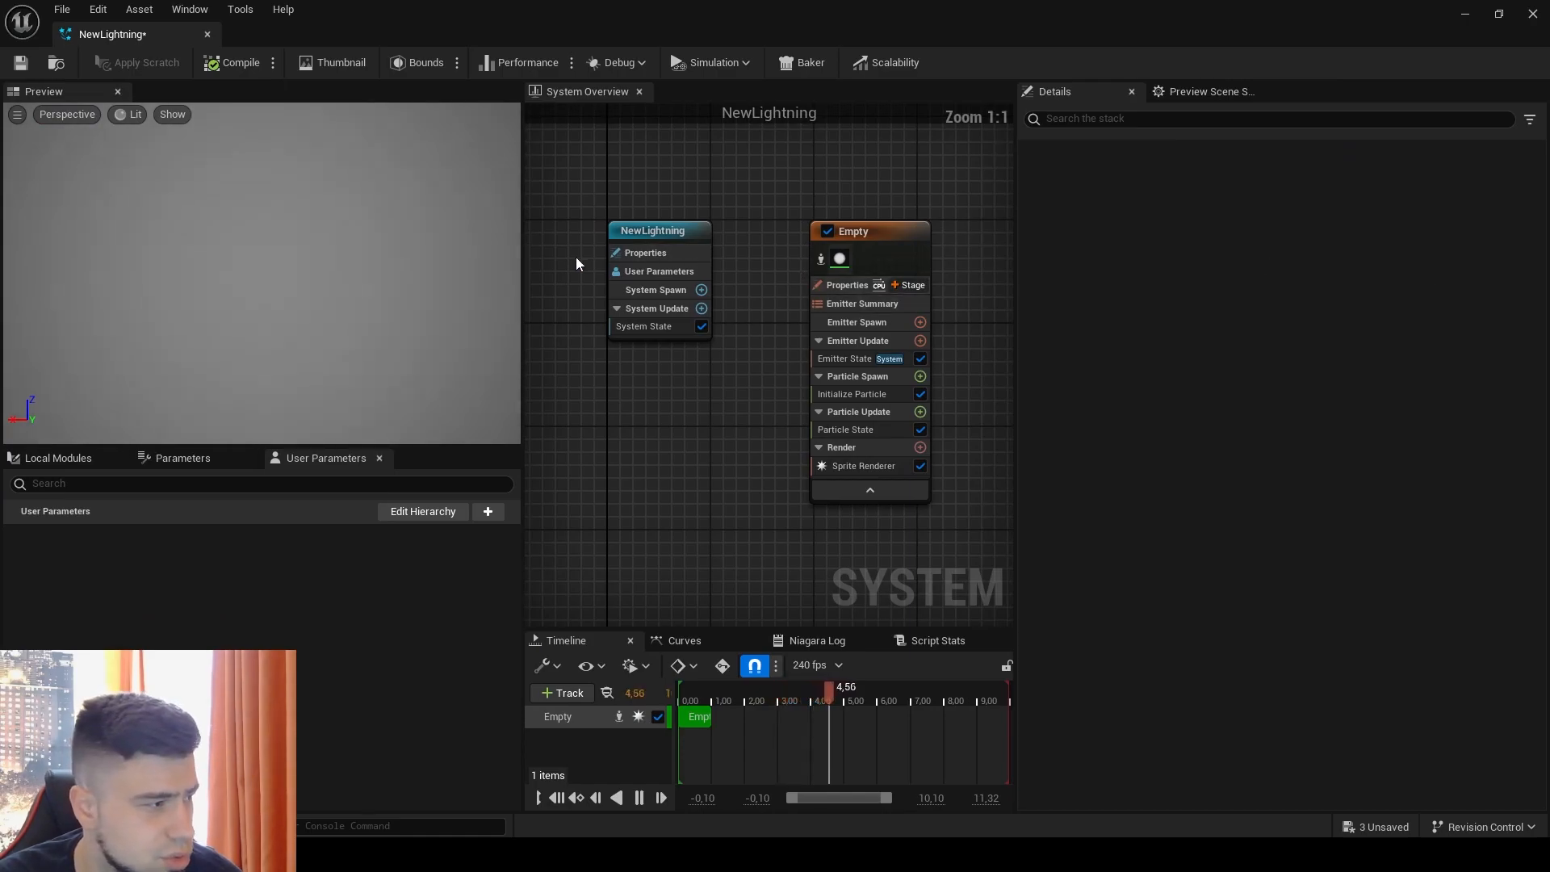
click(336, 294)
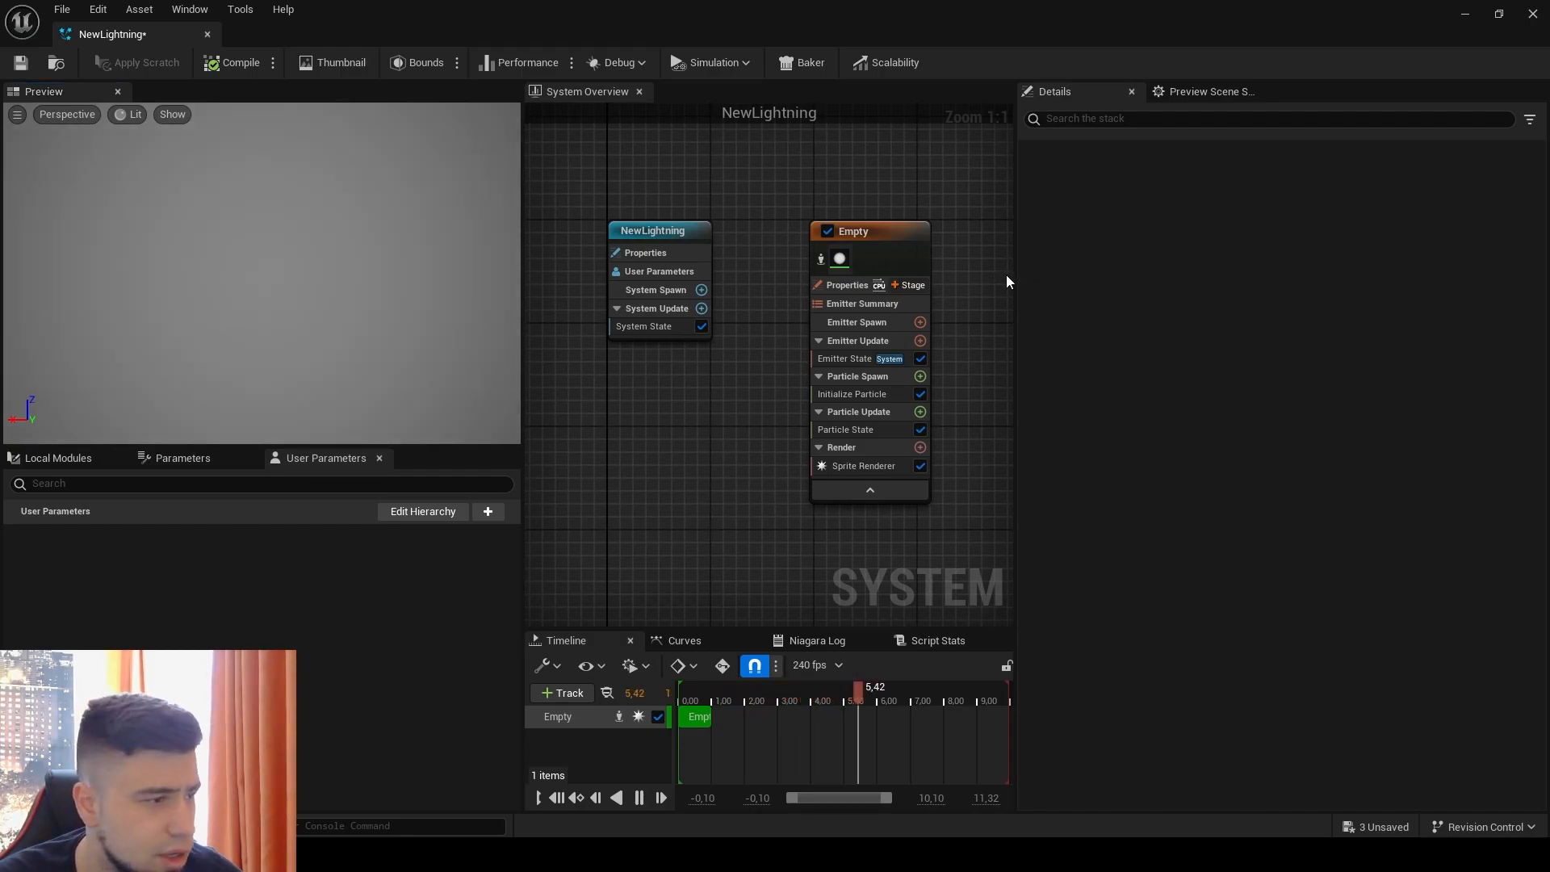
Step: Rename the Empty emitter of the NewLightning system as Lightnings
right_drag(790, 202, 675, 232)
click(744, 243)
right_click(744, 244)
click(841, 501)
text(Ligh)
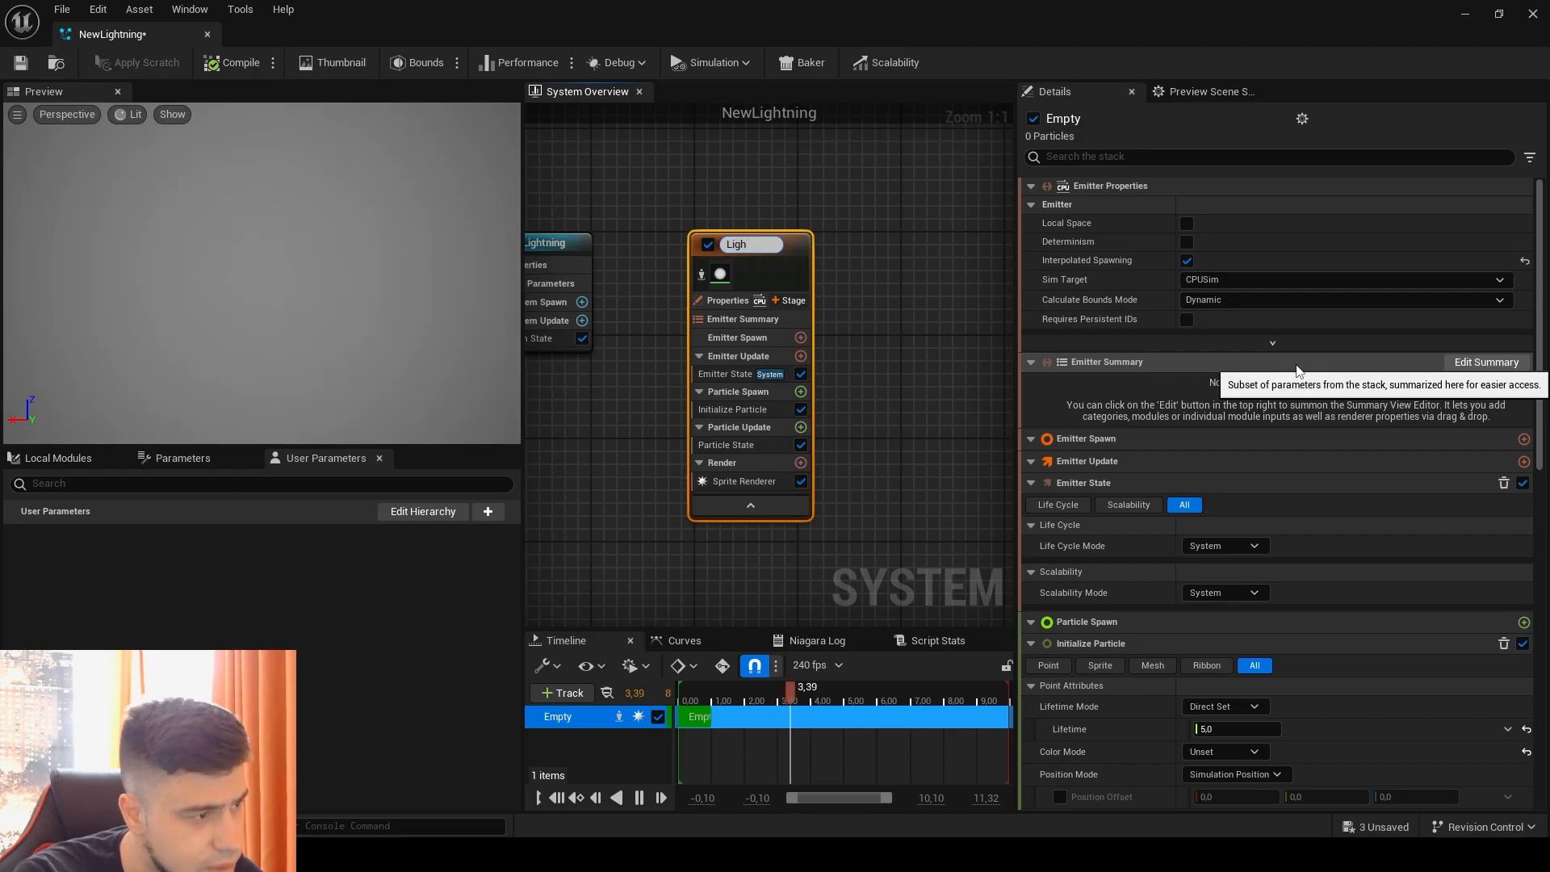
text(tnings)
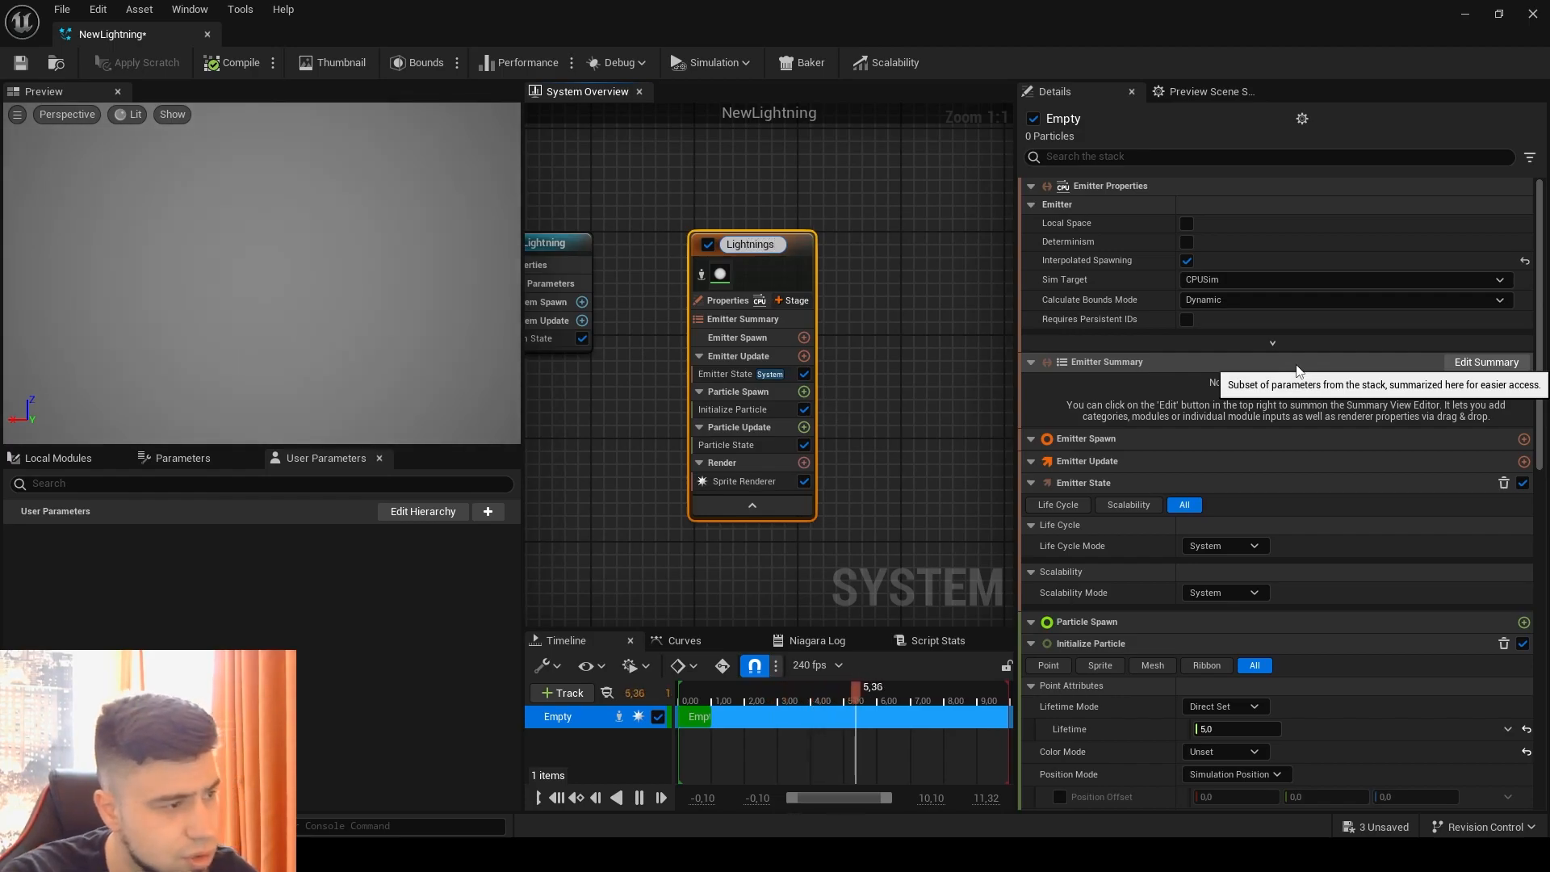
key(Return)
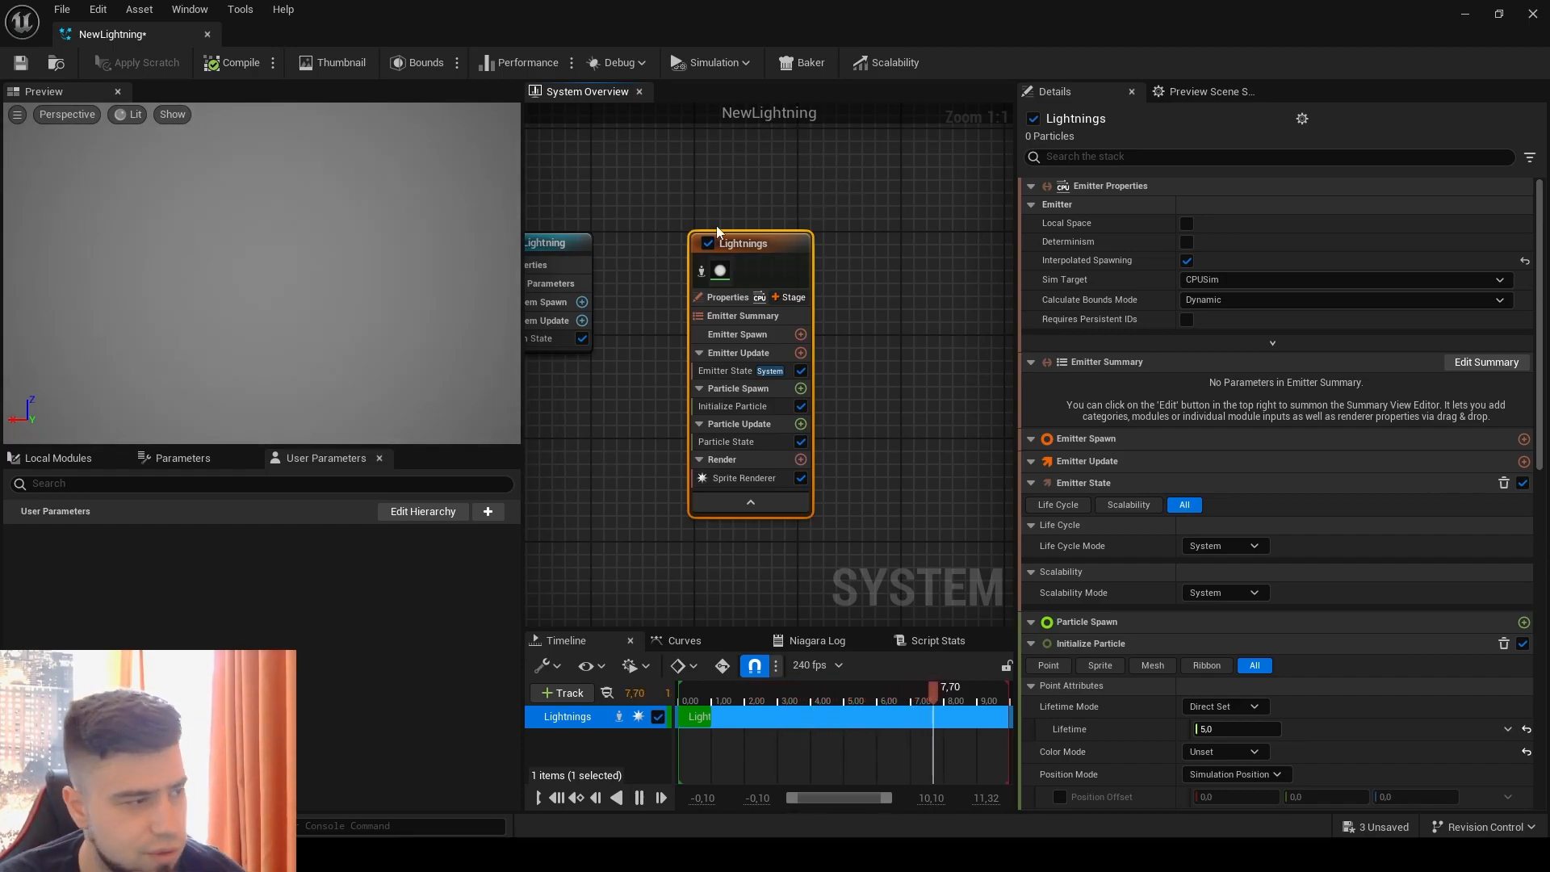
Step: Assign the Zaps material to the Lightnings emitter's Sprite Renderer
click(721, 272)
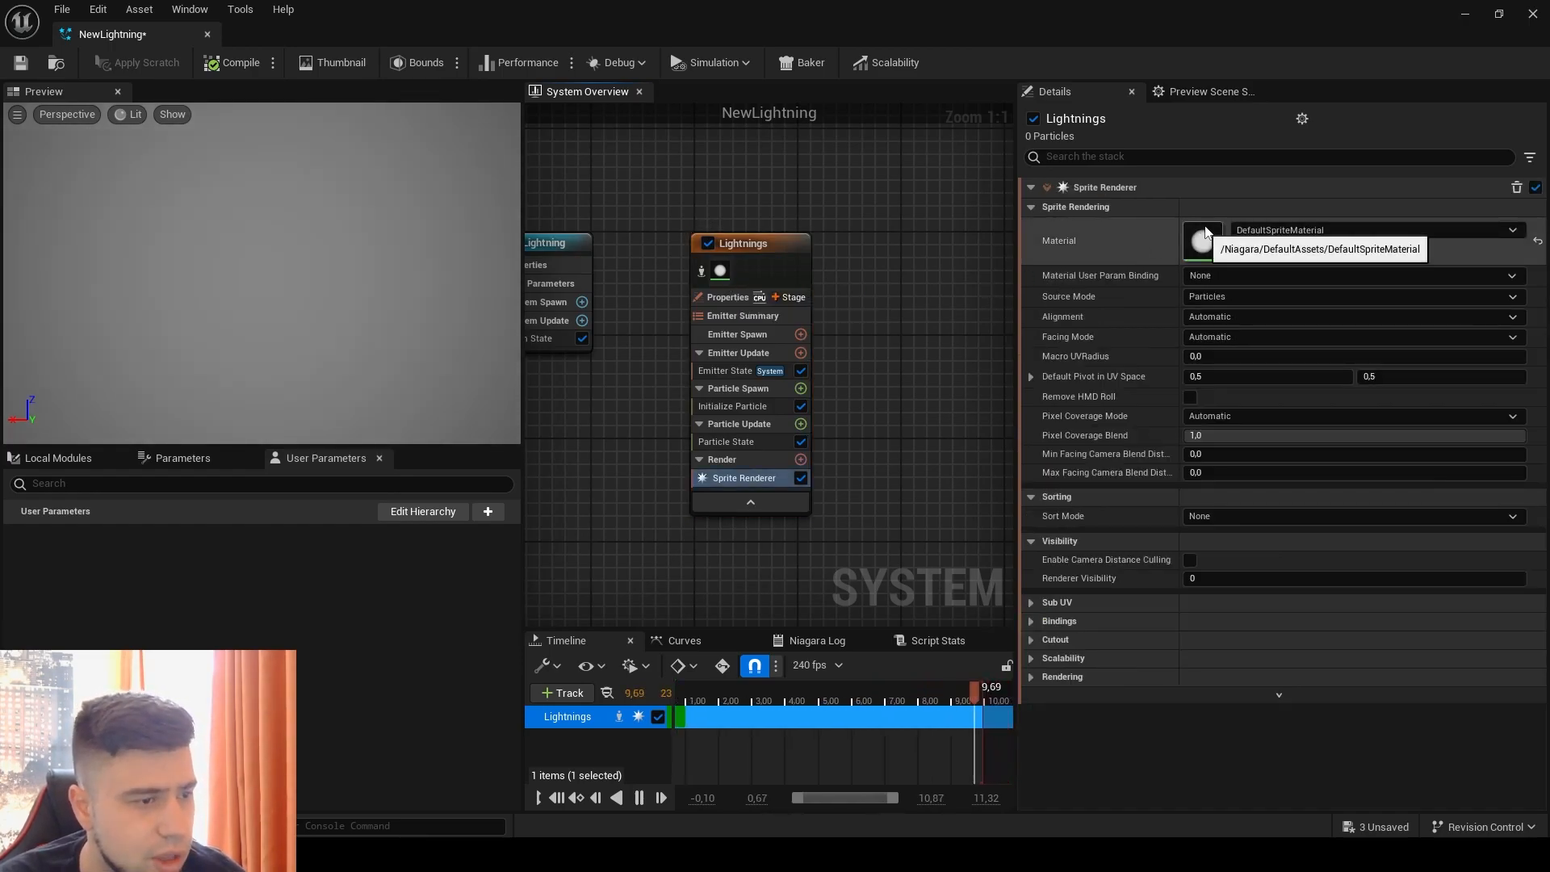
click(1256, 234)
text(zap)
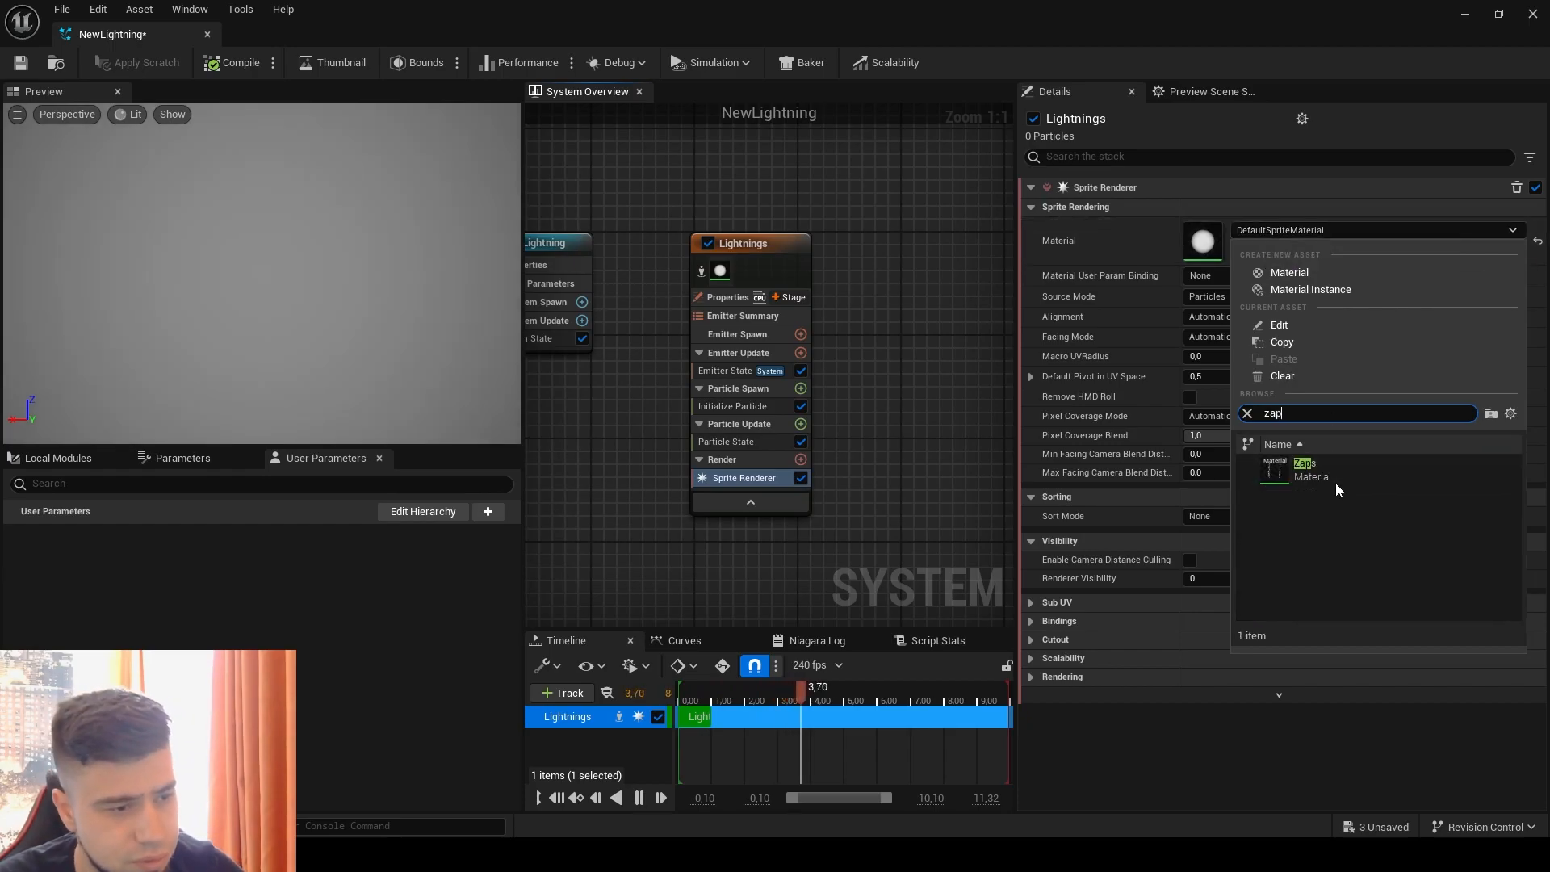
click(1334, 481)
Step: Examine the Zaps material graph and its Lightnings texture, then return to the NewLightning system
double_click(1203, 246)
right_drag(624, 421, 959, 436)
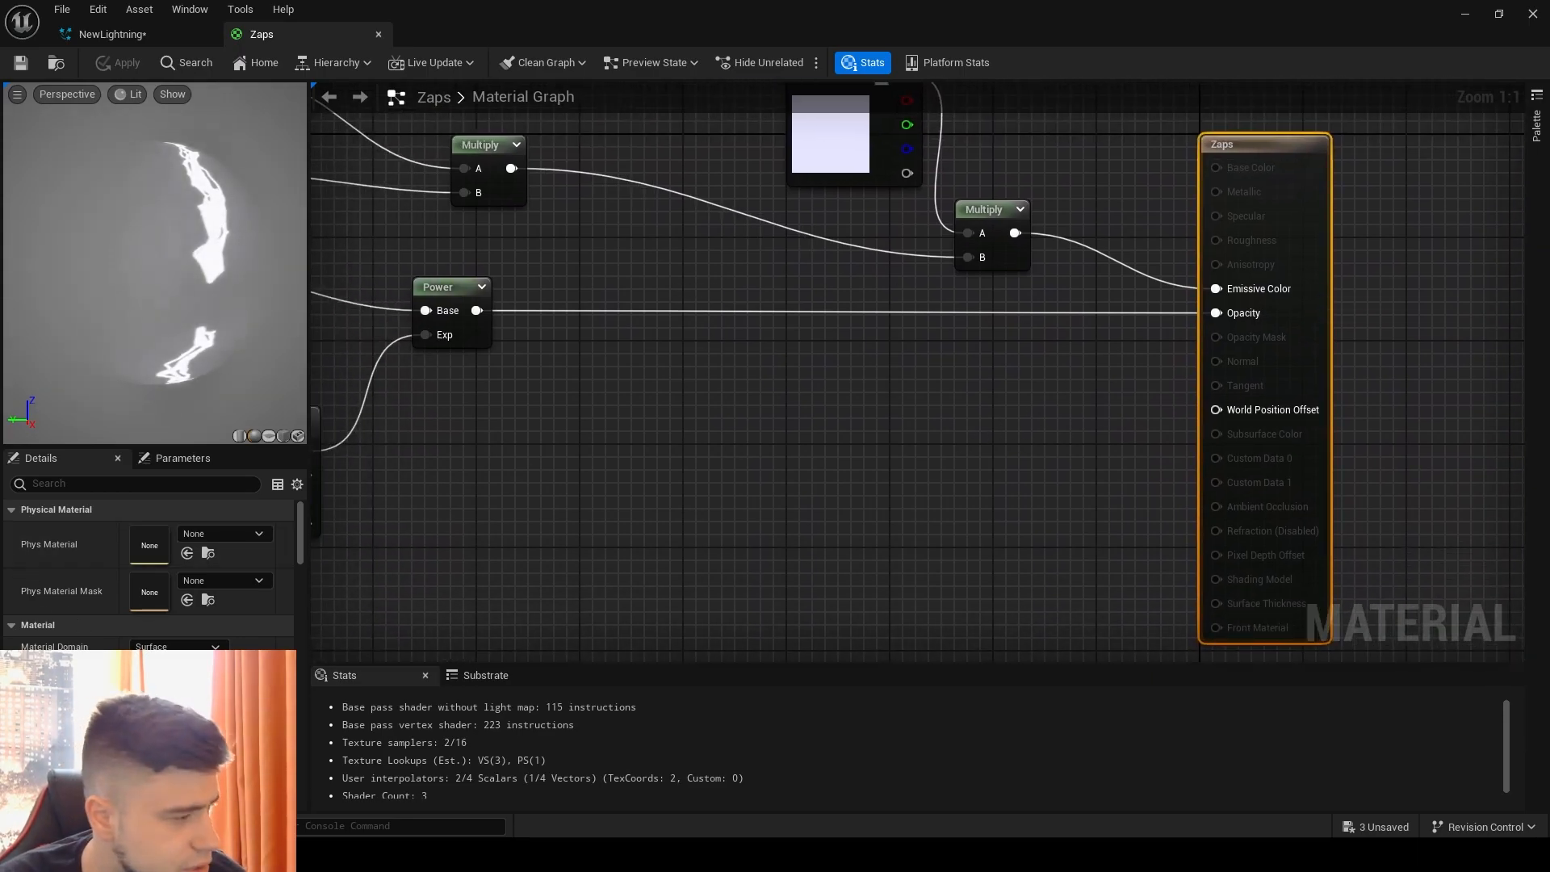
right_drag(502, 568, 971, 649)
click(551, 400)
scroll(232, 622, down, 3)
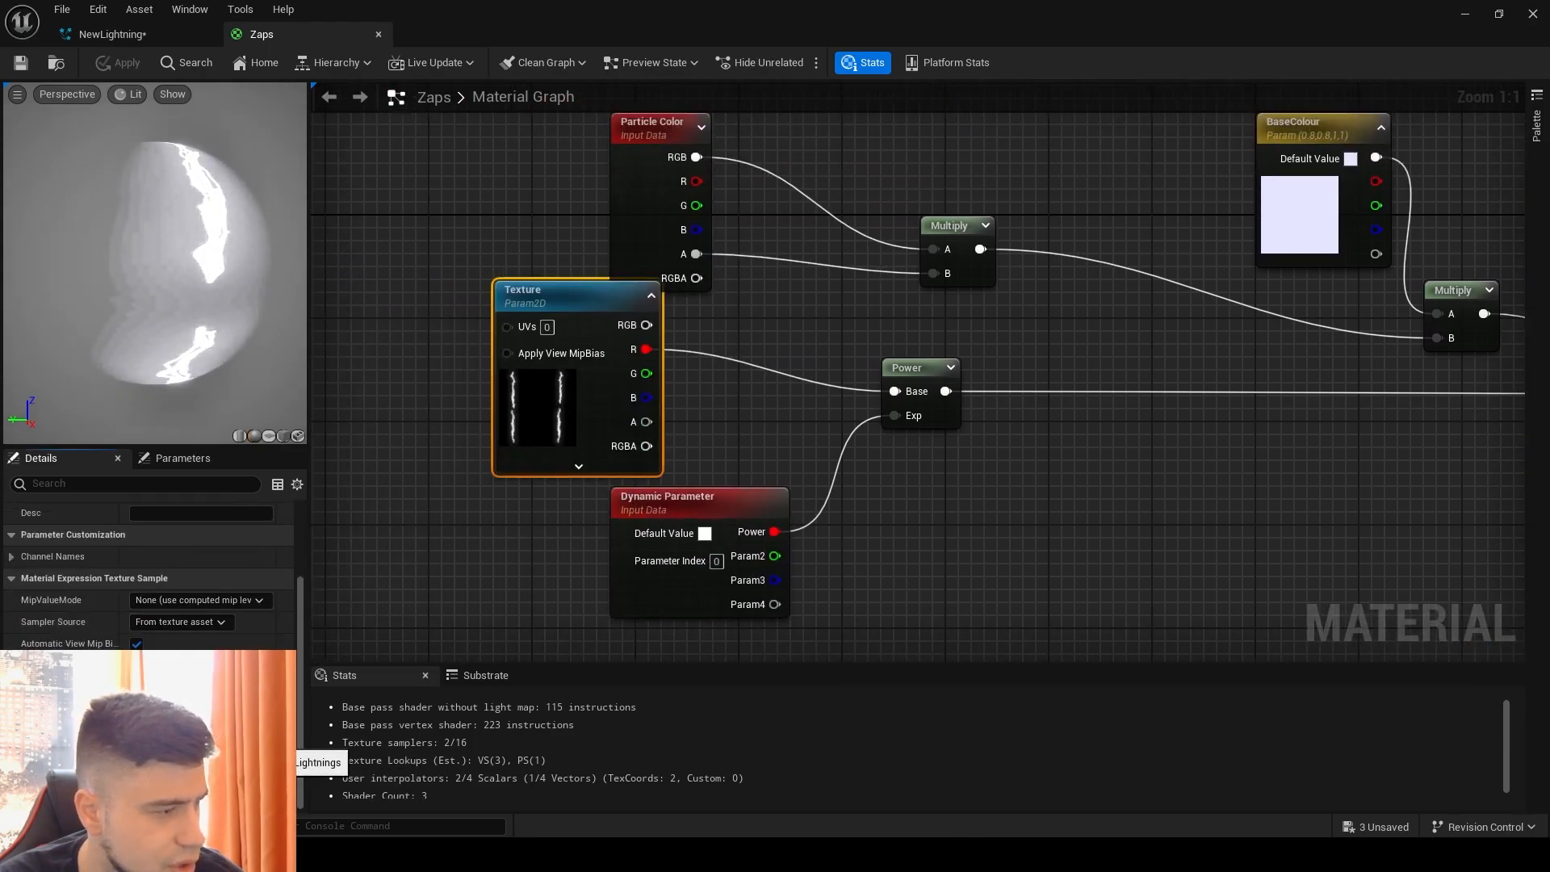
double_click(166, 733)
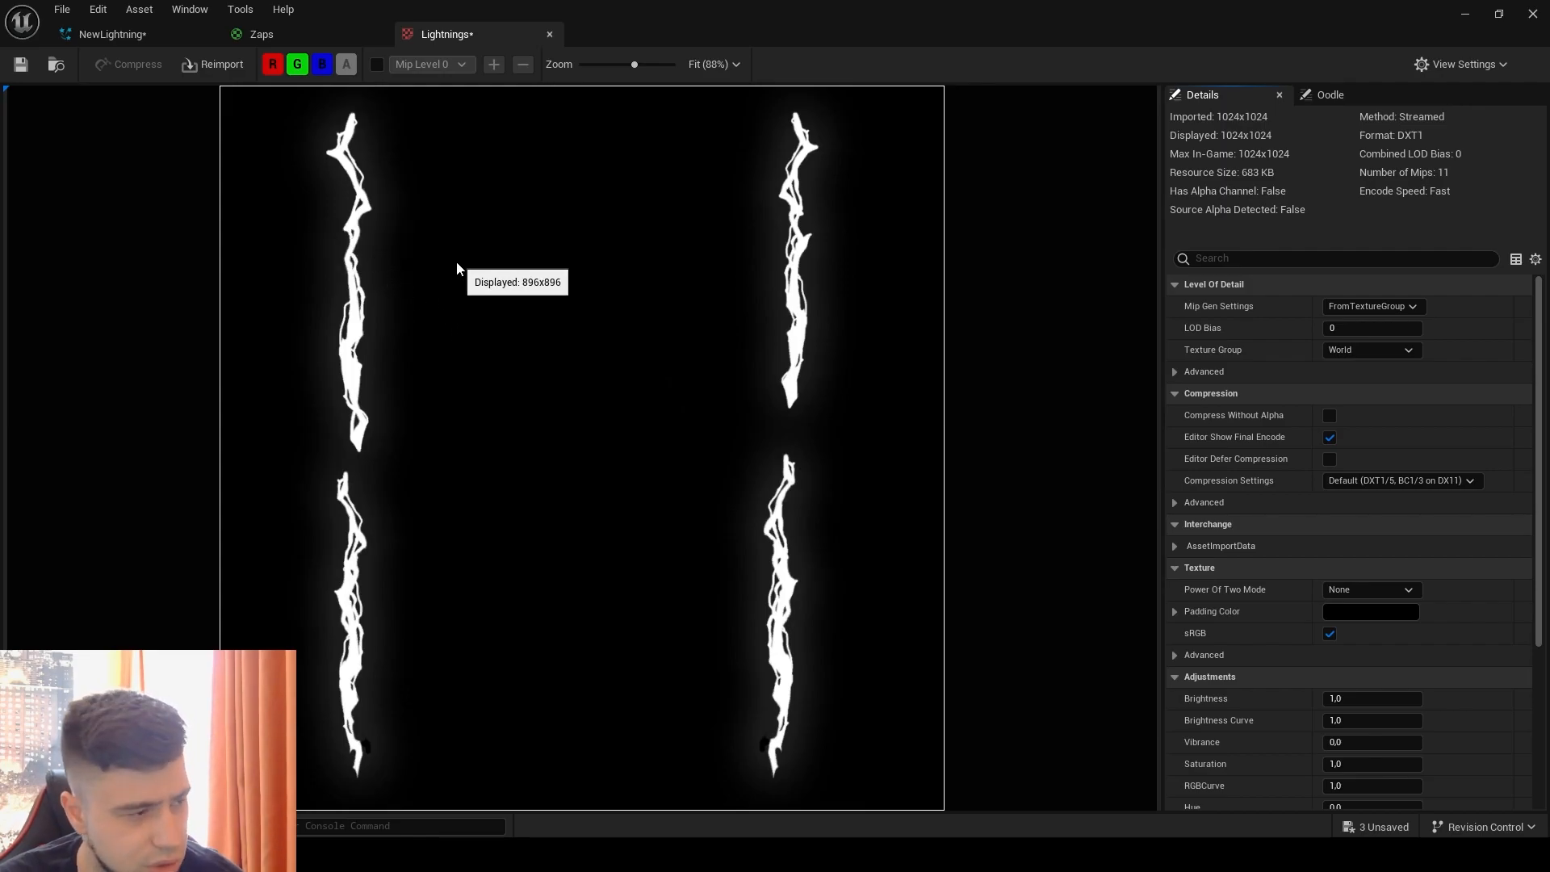
click(281, 36)
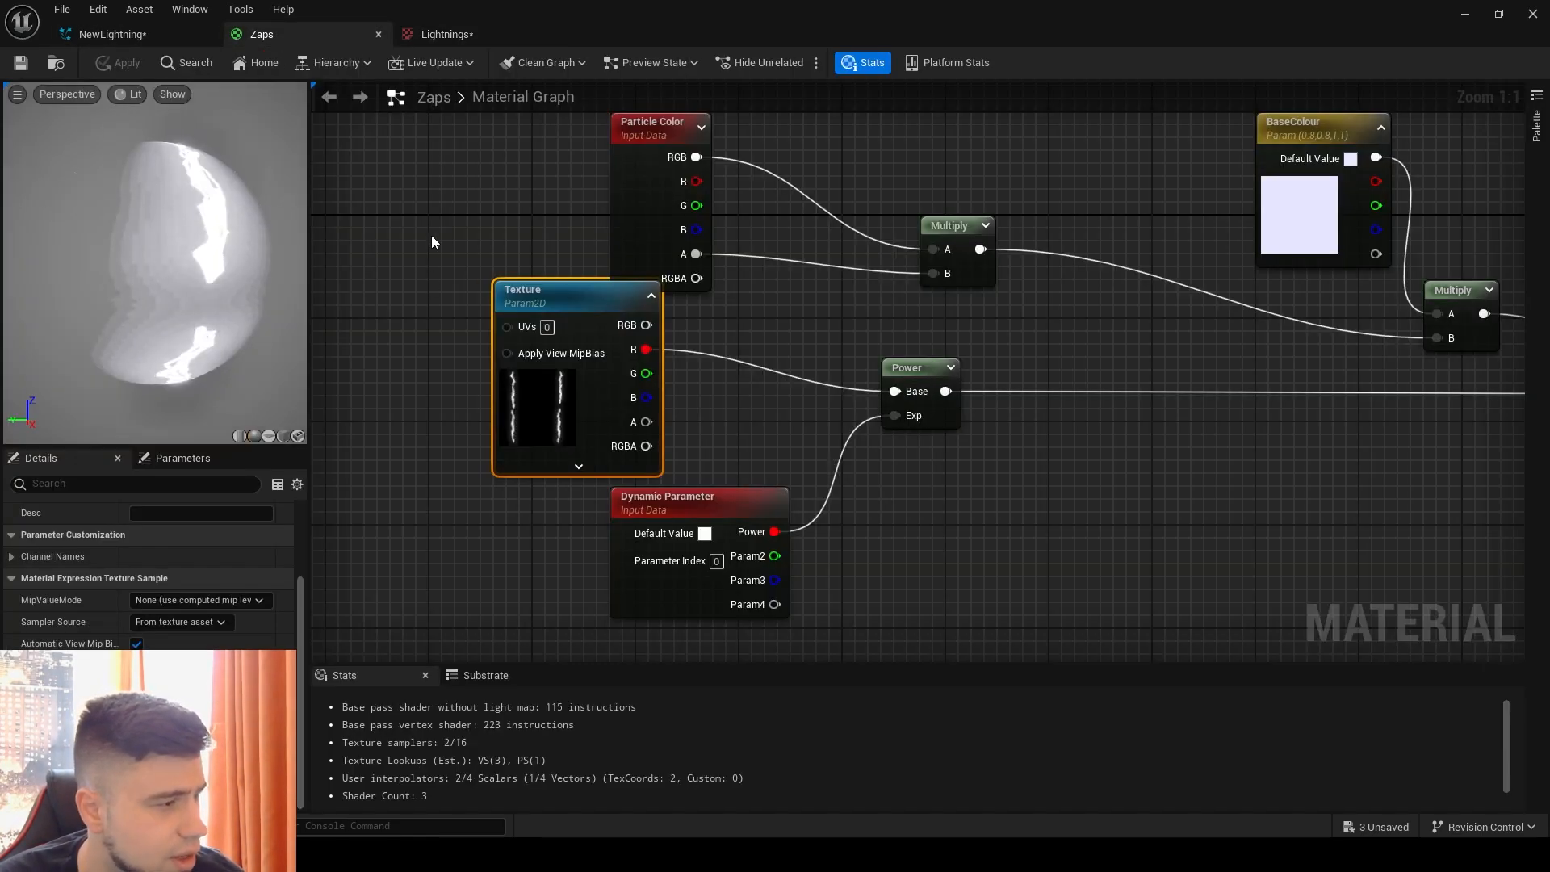
right_drag(1181, 318, 947, 343)
mouse_move(1019, 380)
right_down()
mouse_move(952, 348)
mouse_move(1046, 376)
right_up()
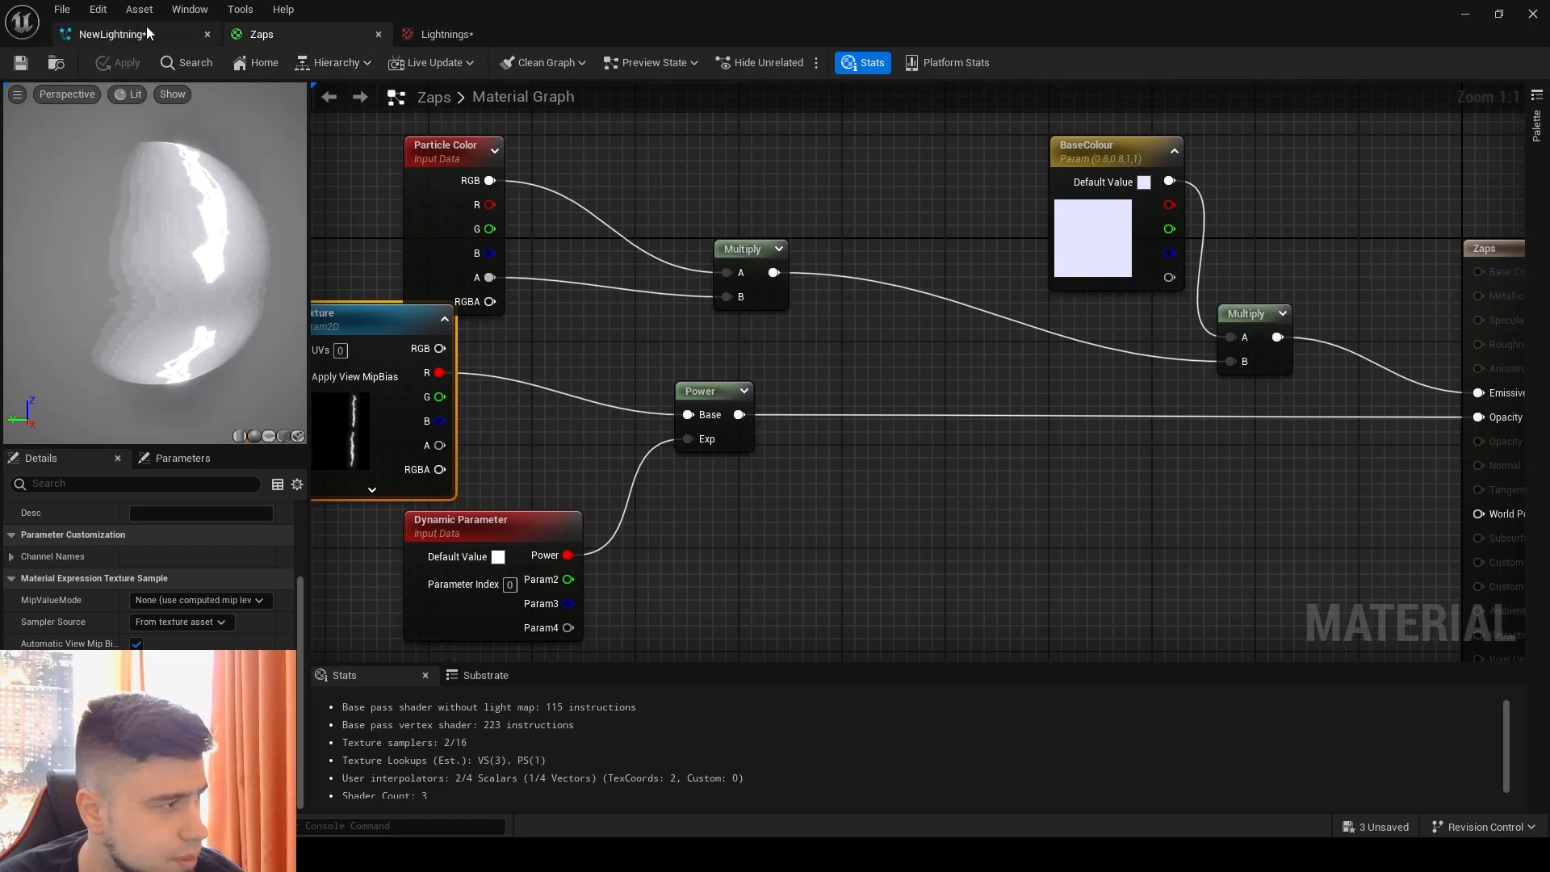
click(380, 34)
click(380, 32)
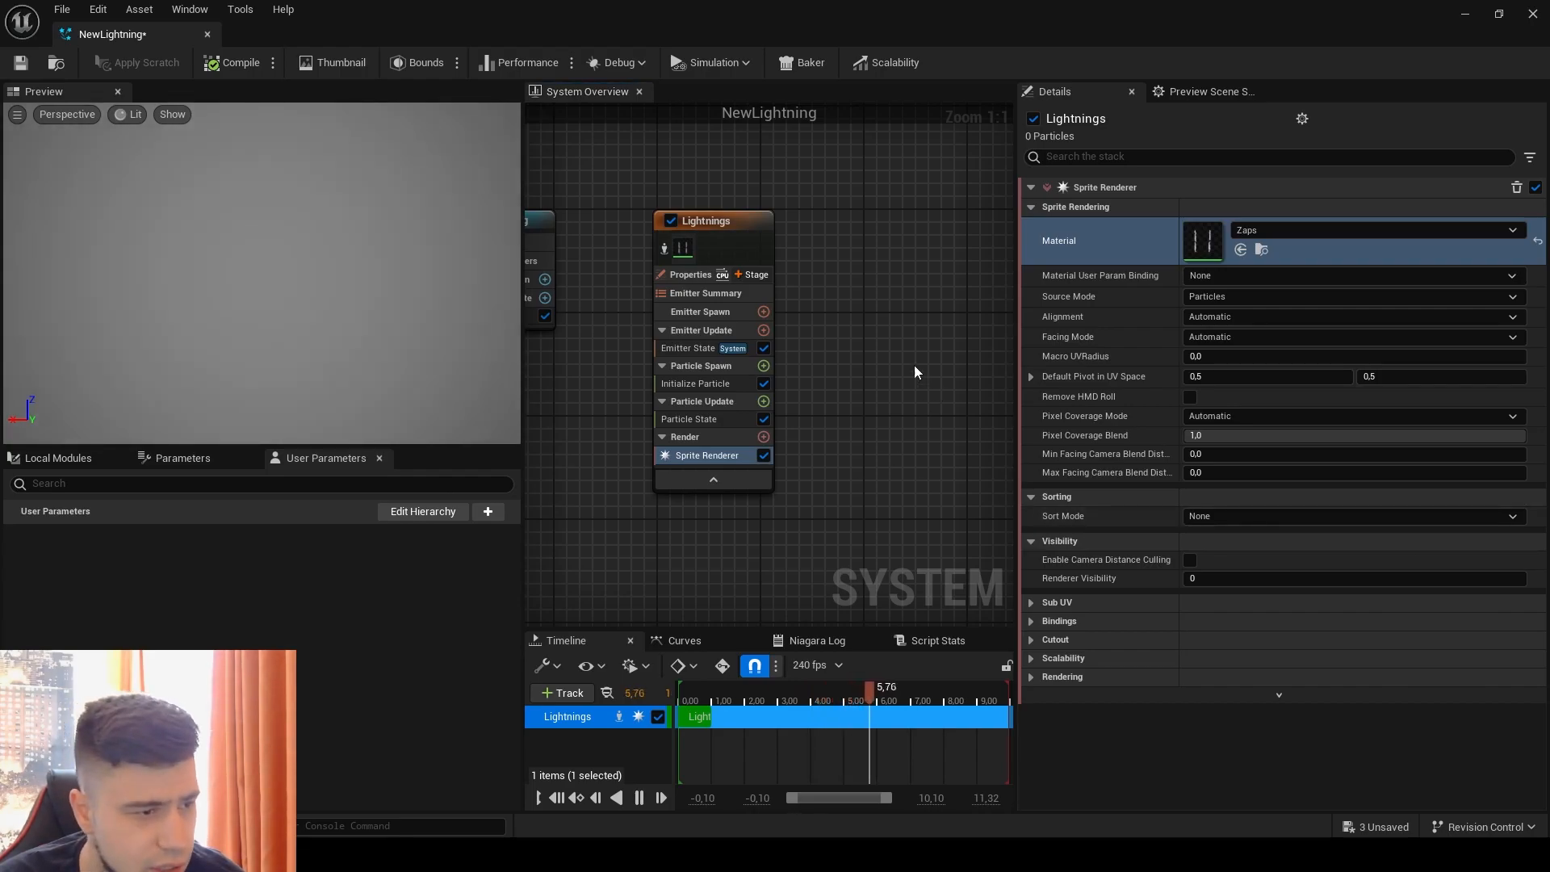
Step: Set the Sprite Renderer's alignment to Velocity Aligned and its facing mode to Face Camera
click(1256, 317)
click(1249, 346)
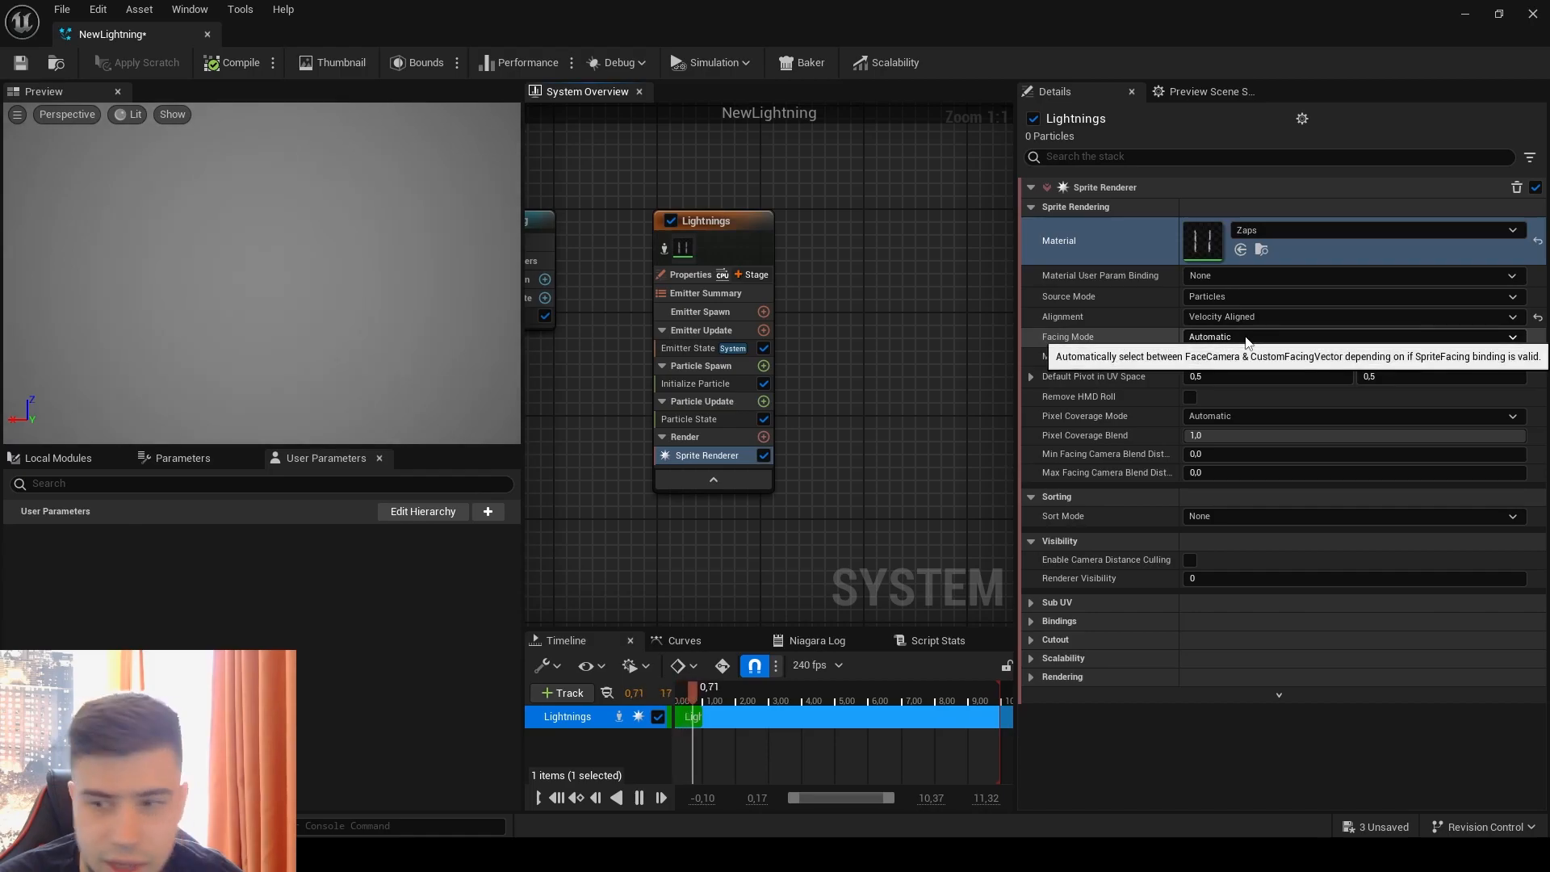
click(1247, 338)
click(1219, 367)
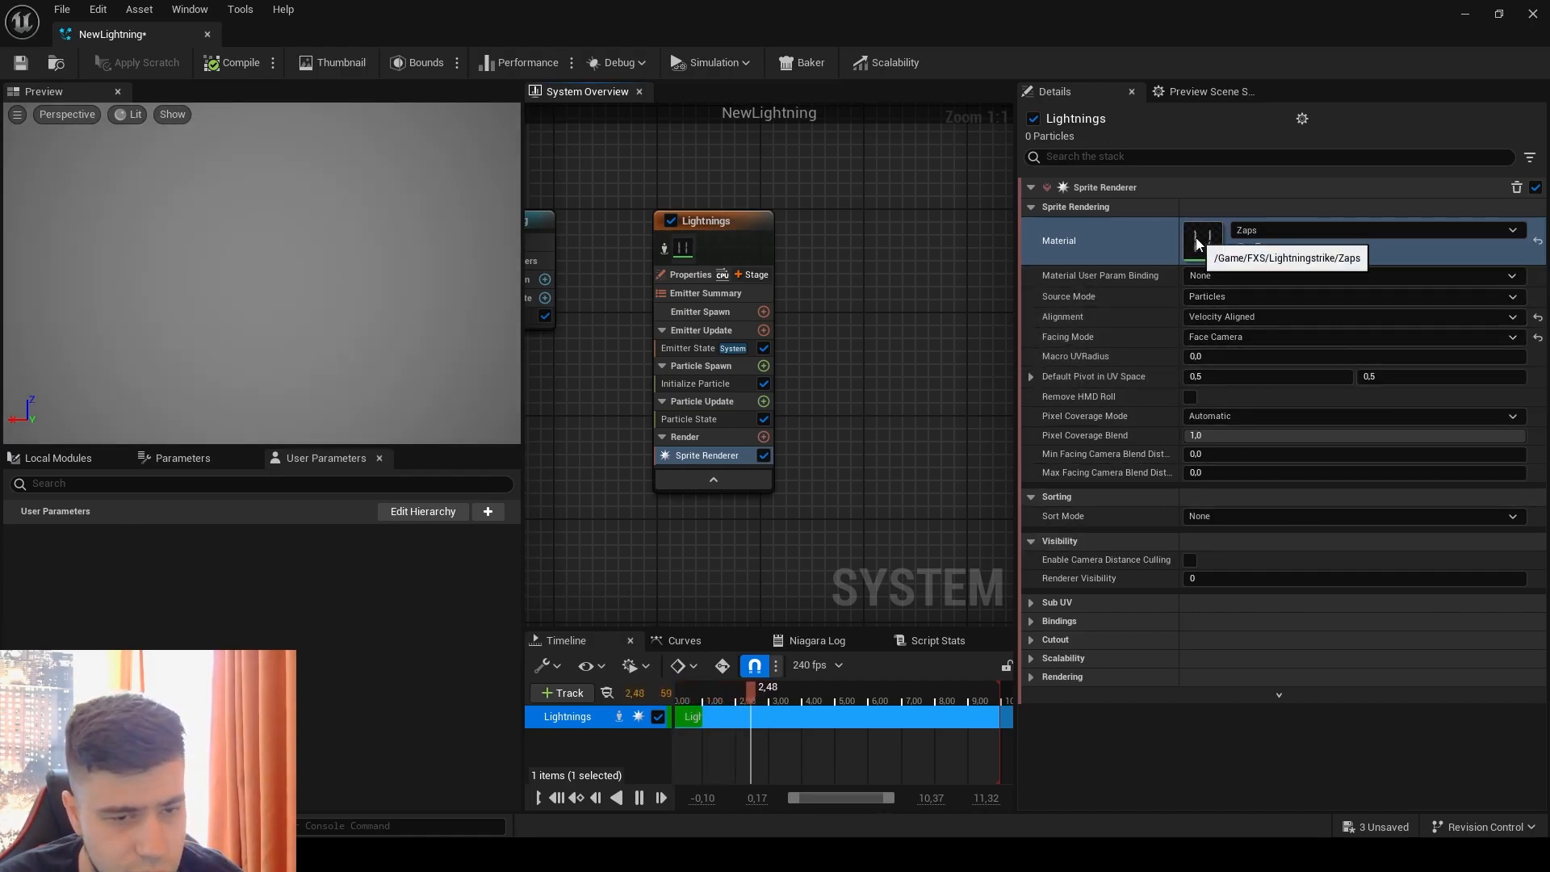
Step: Set the Sprite Renderer's Sub UV image size to 2 by 2
click(1033, 603)
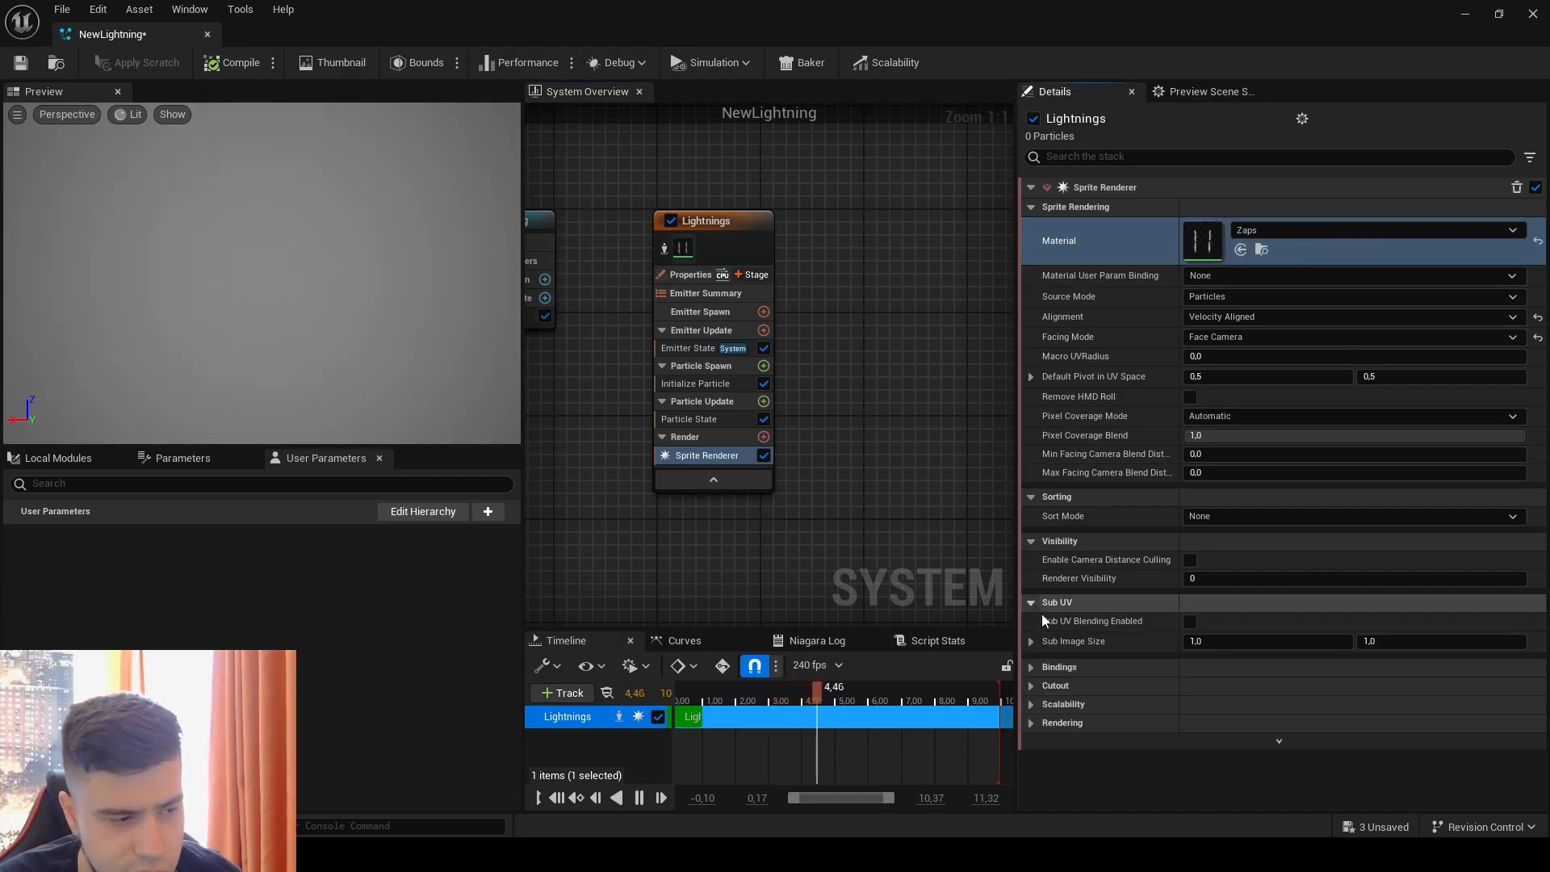
click(1259, 646)
text(2)
click(1407, 640)
text(2)
click(1403, 623)
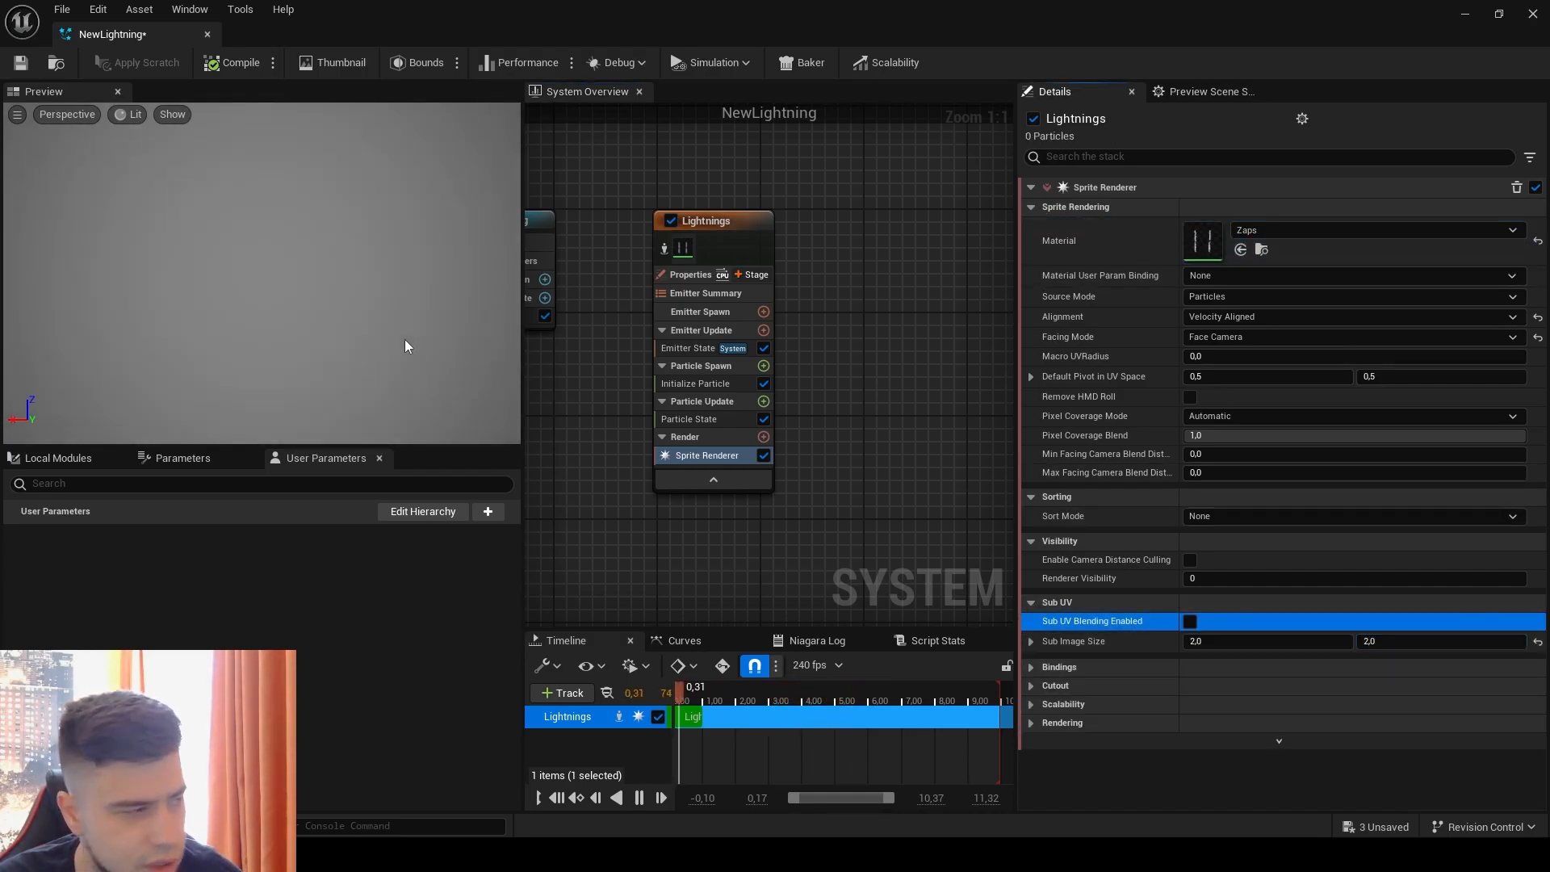
click(346, 300)
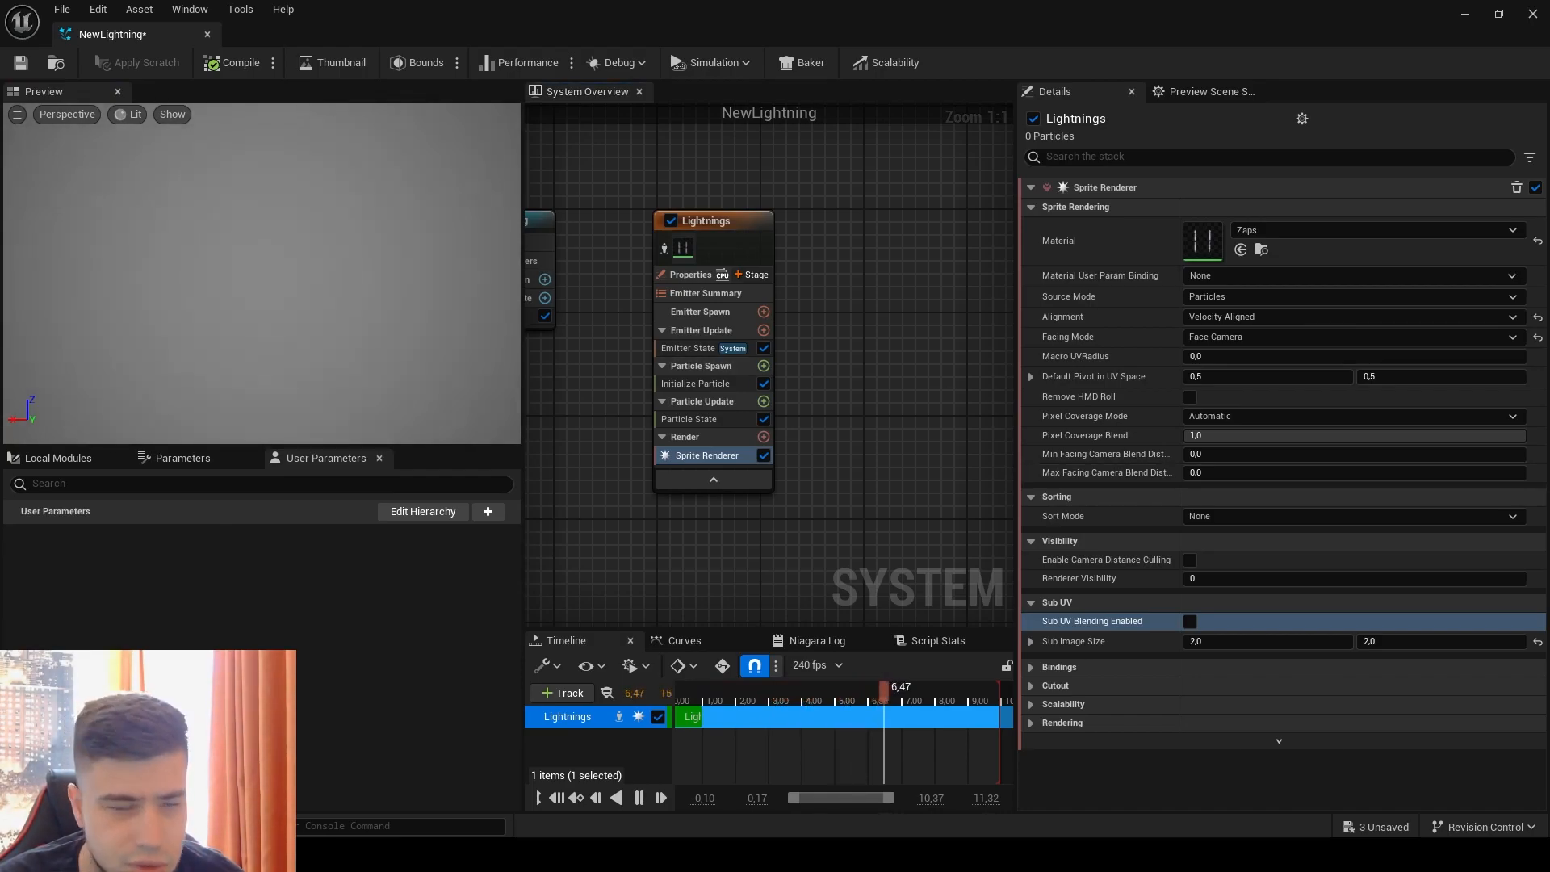
Step: Add a Spawn Burst Instantaneous module to the Lightnings emitter's Emitter Update stage
click(705, 349)
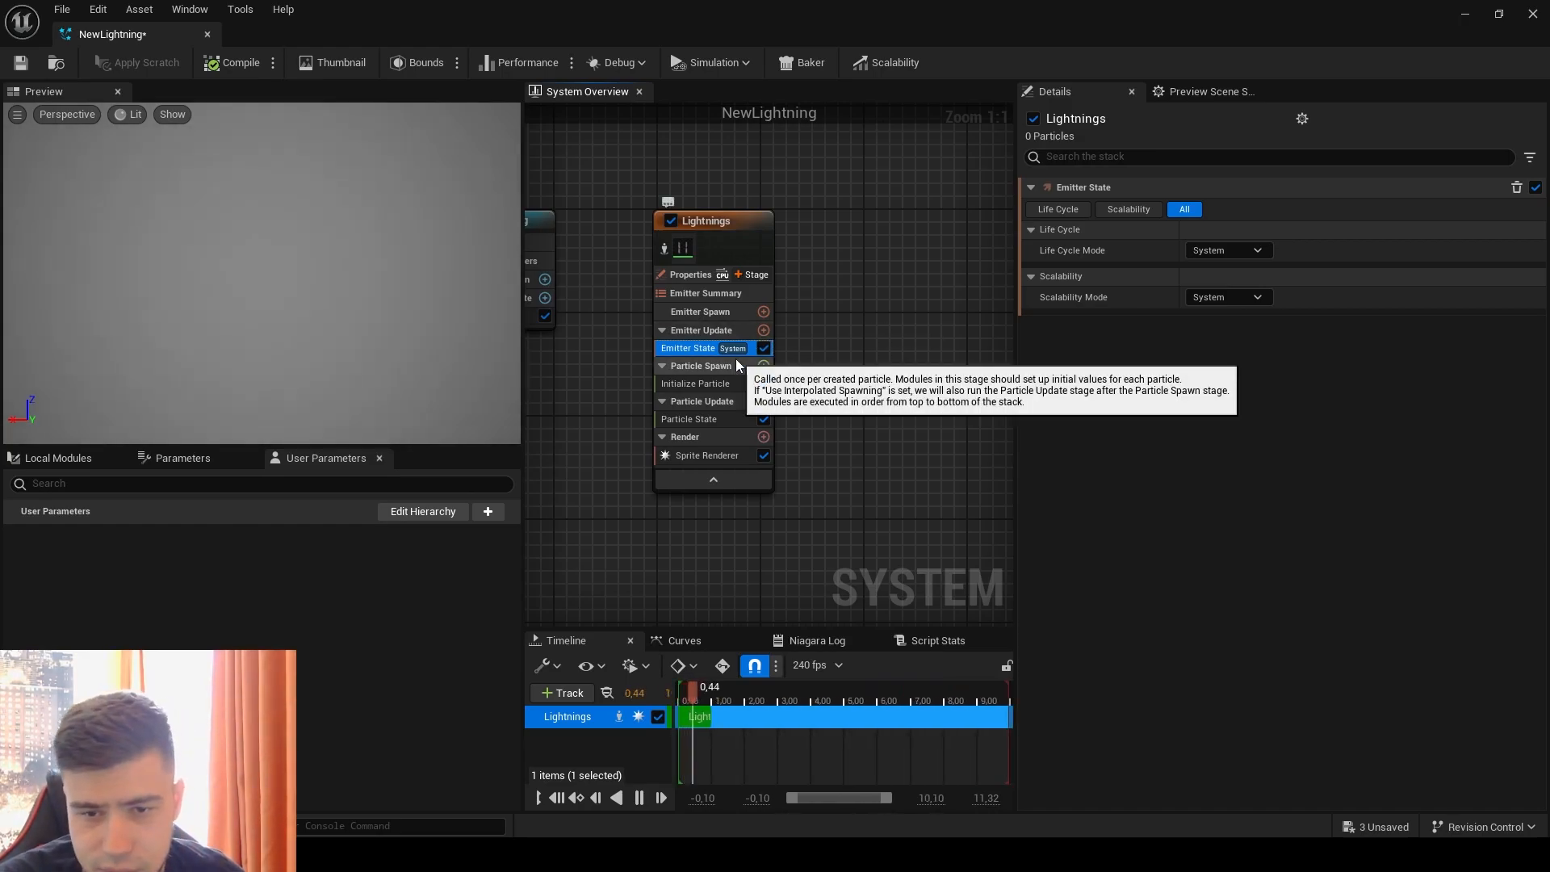
click(764, 331)
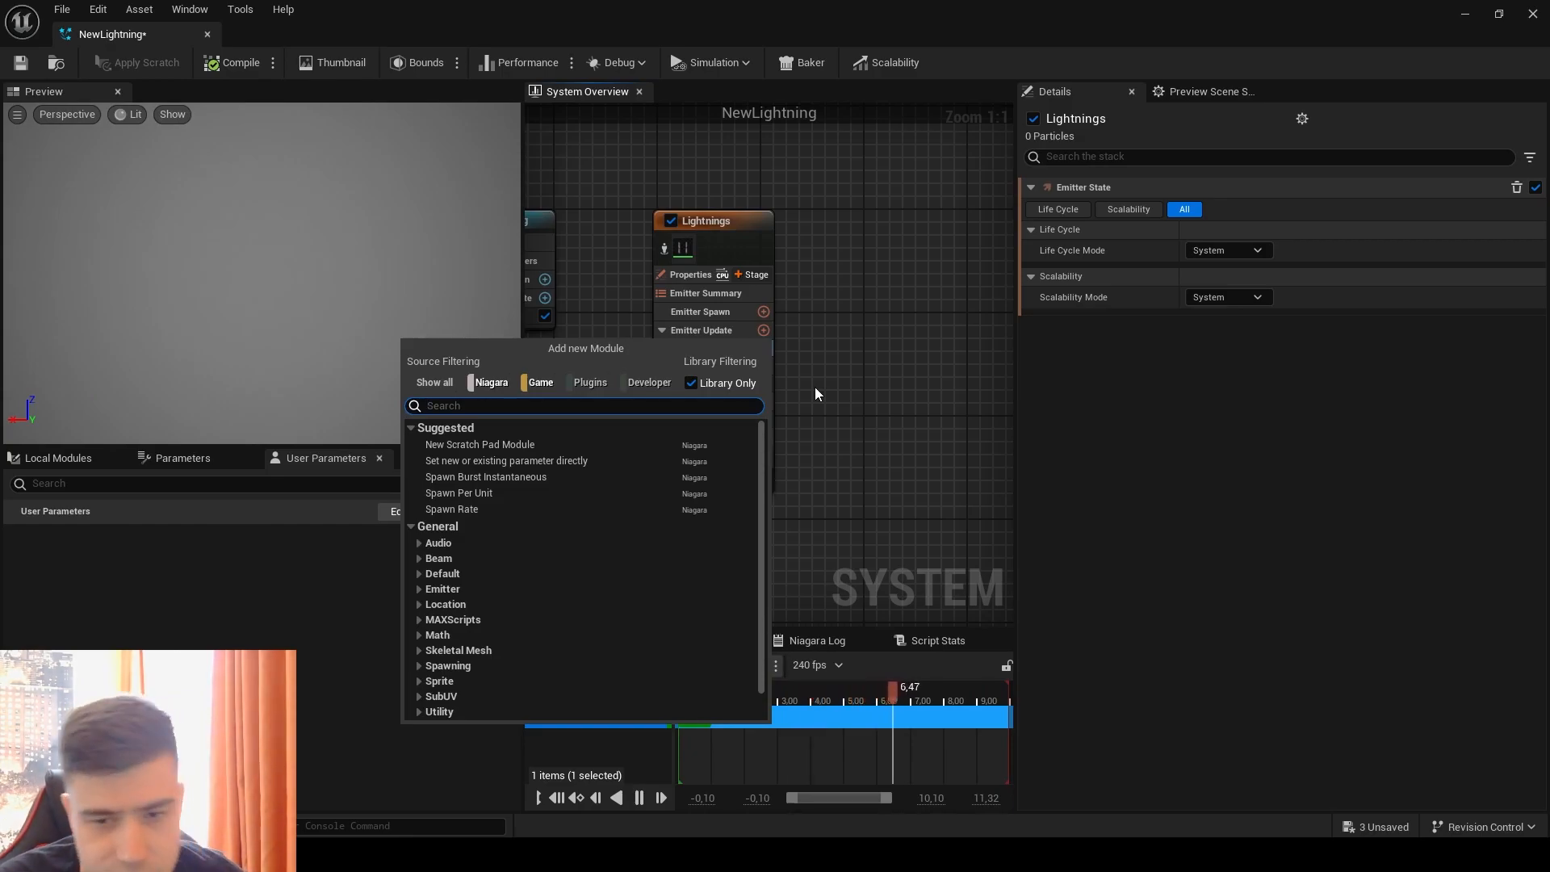
click(494, 476)
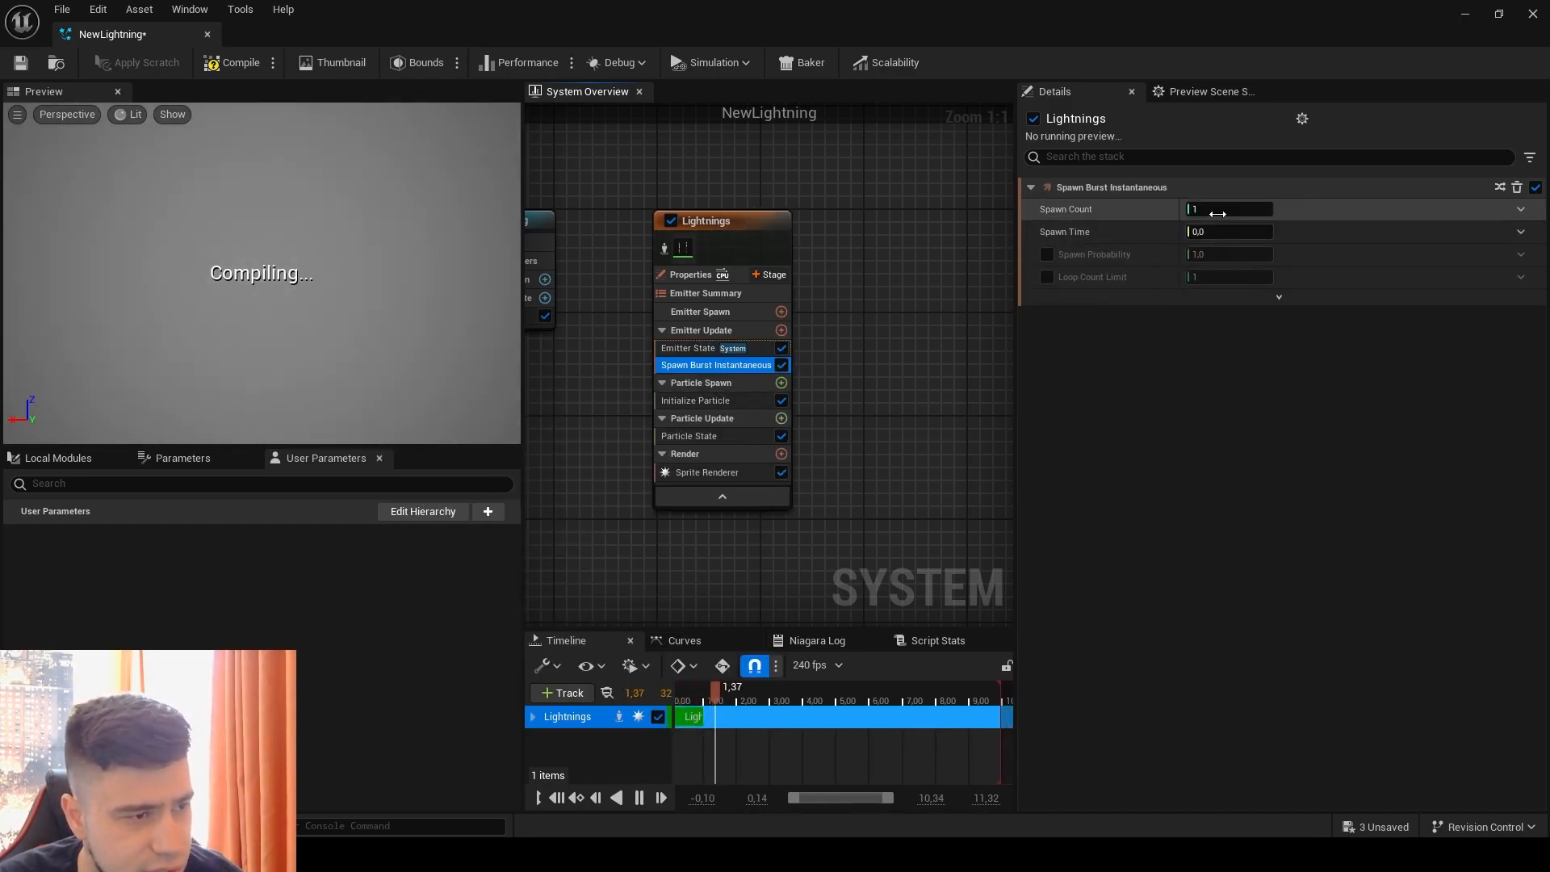
click(405, 321)
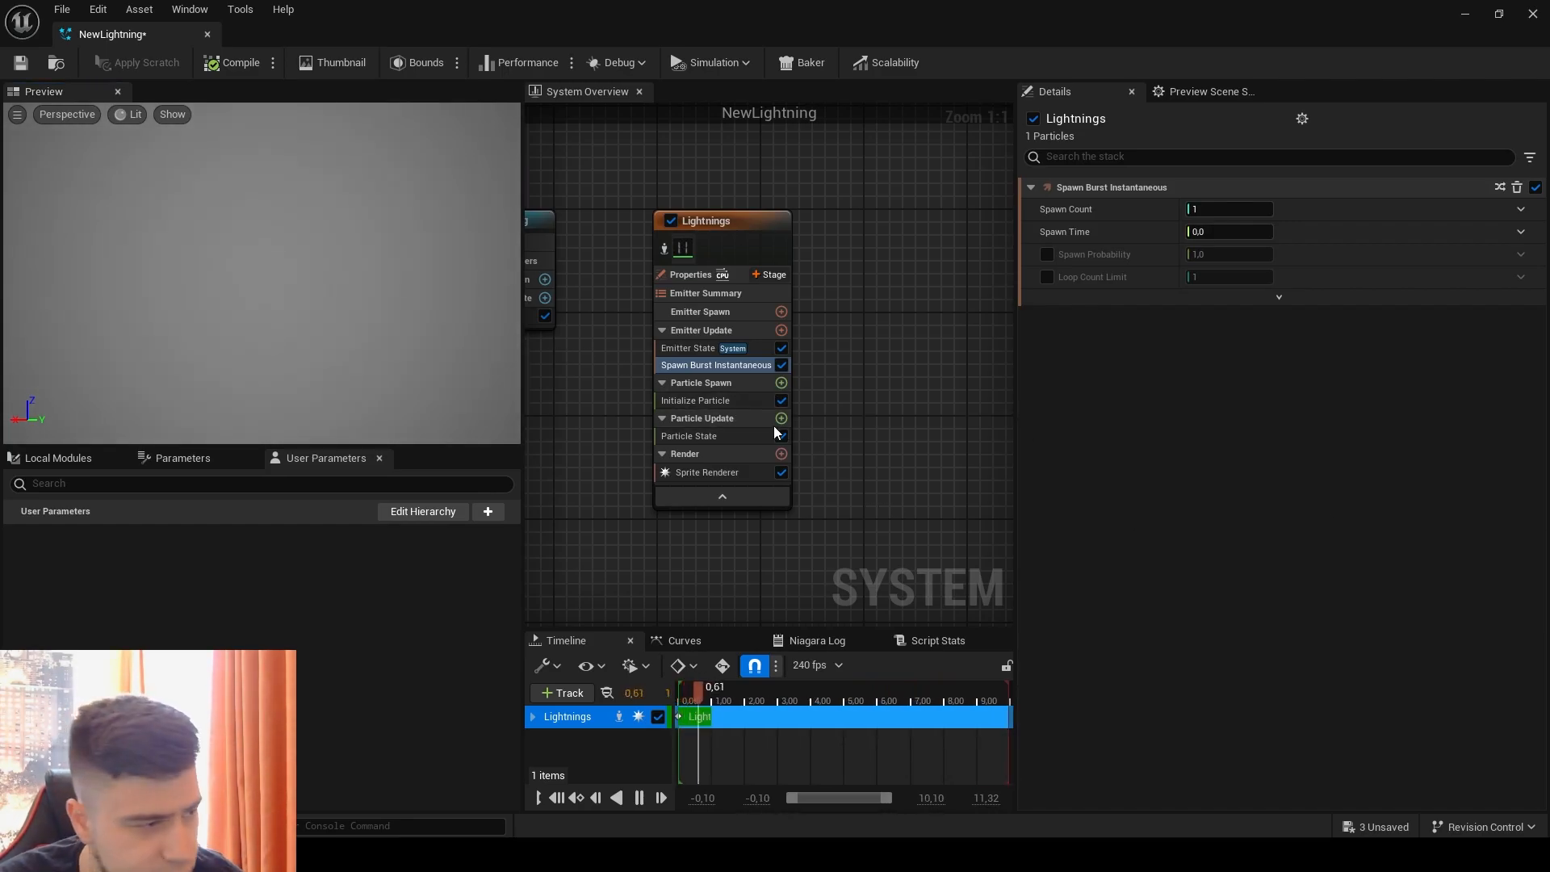
Step: In Initialize Particle, set the Lifetime to a Random Range Float with minimum 0.05 and maximum 0.1
click(727, 401)
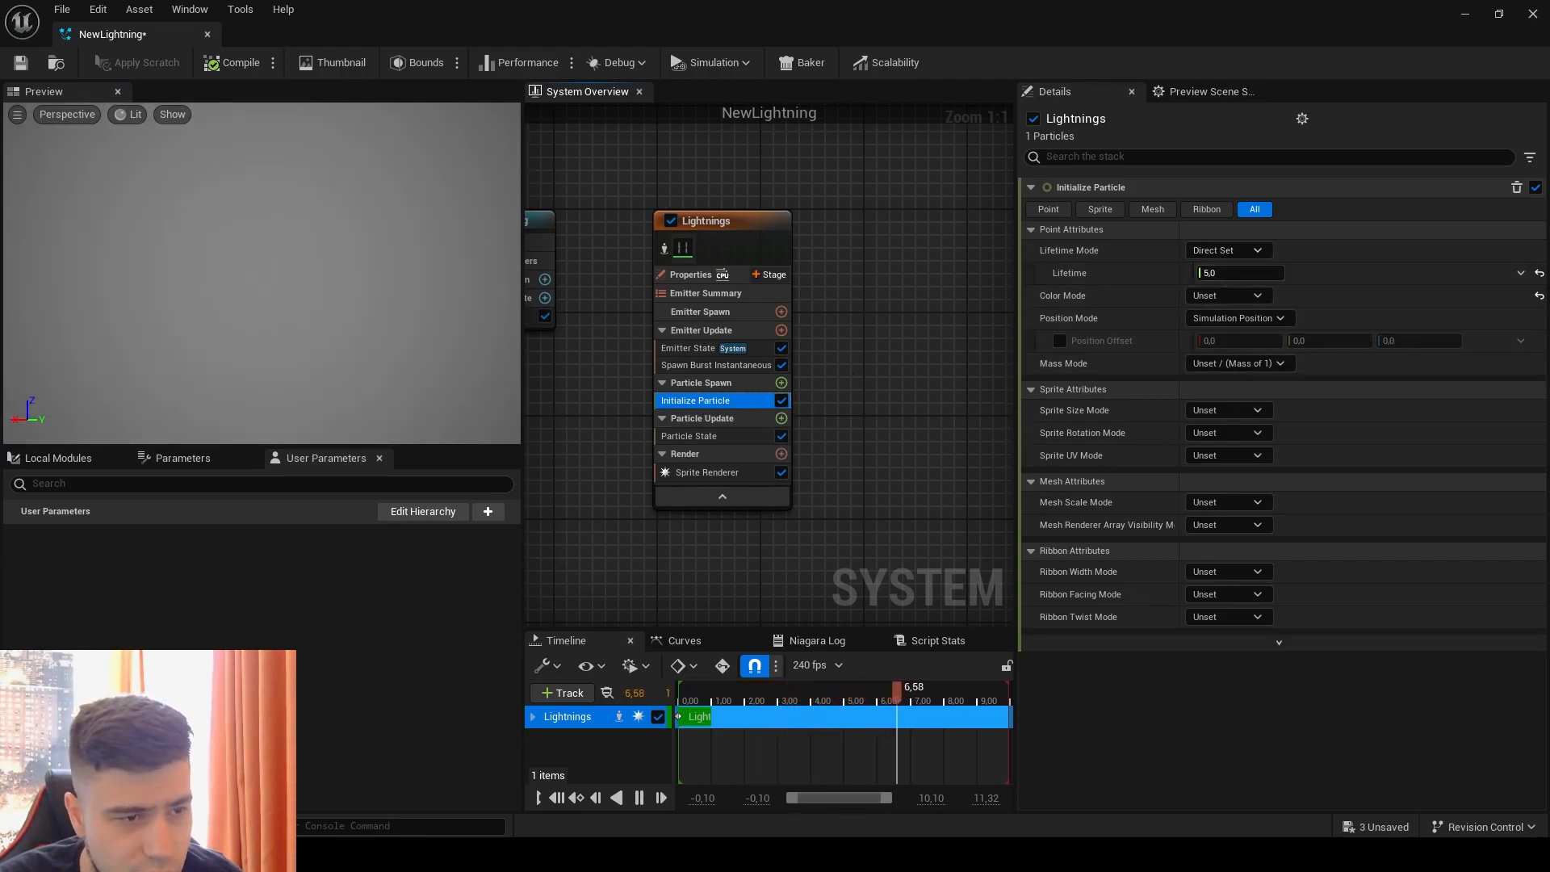
click(1520, 273)
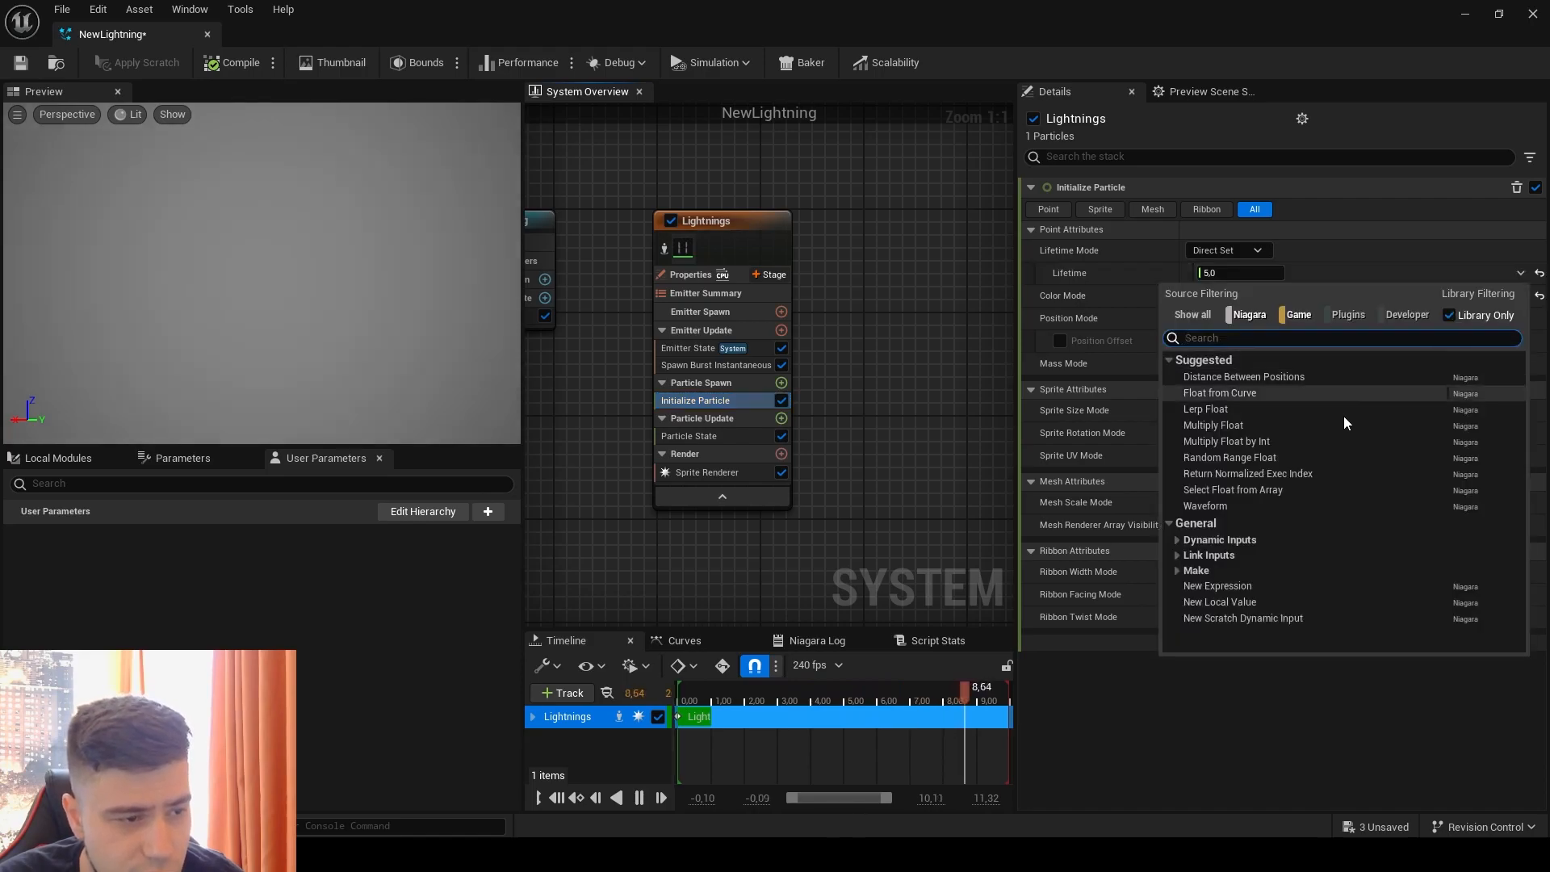
click(1269, 456)
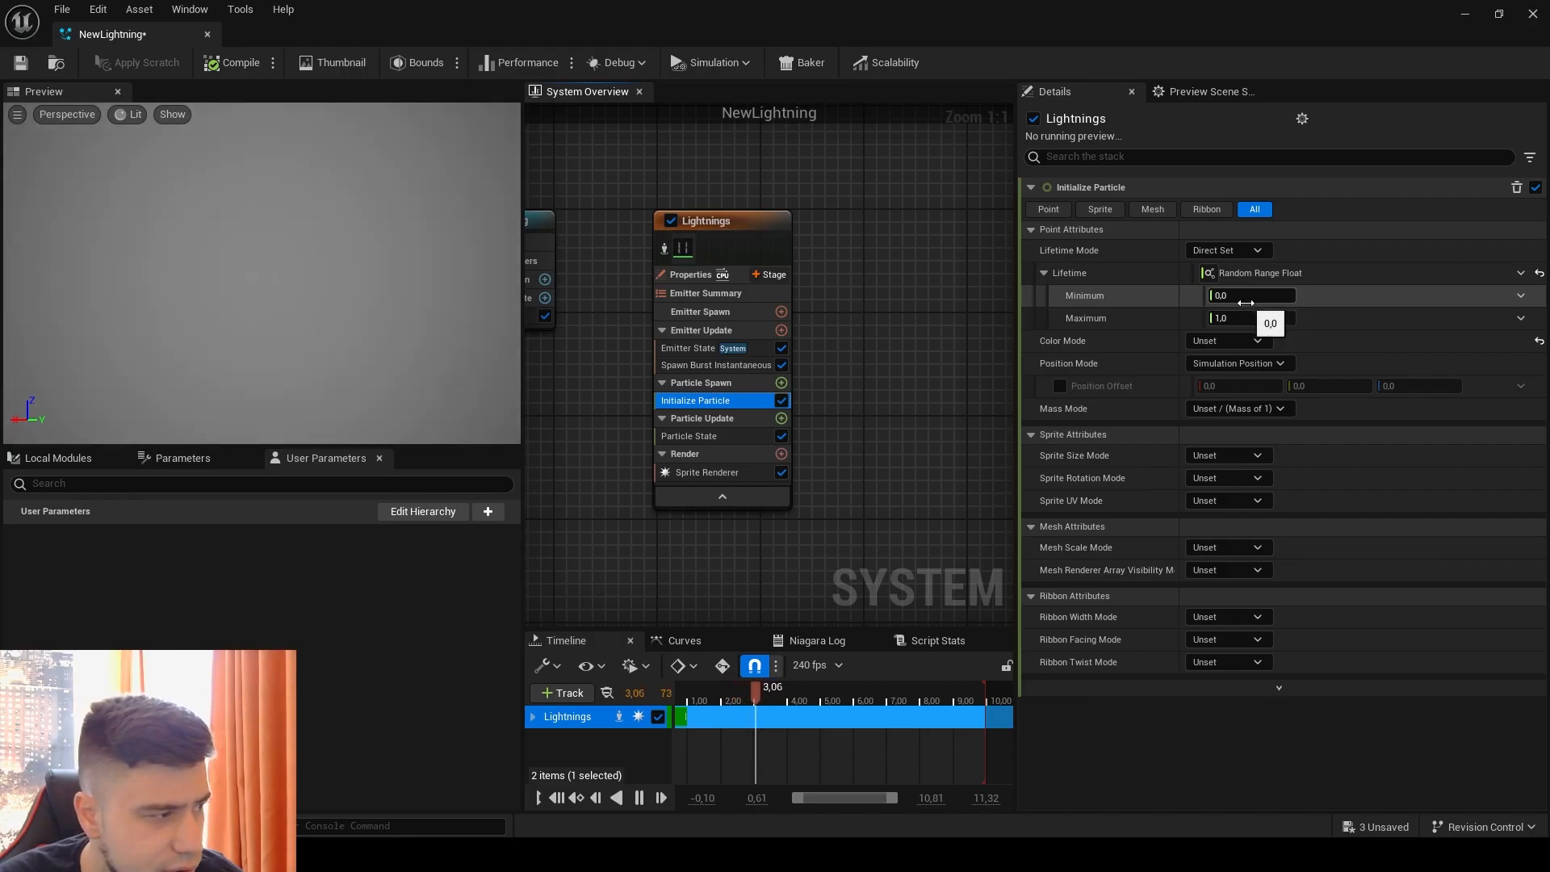
click(1251, 296)
text(0,0)
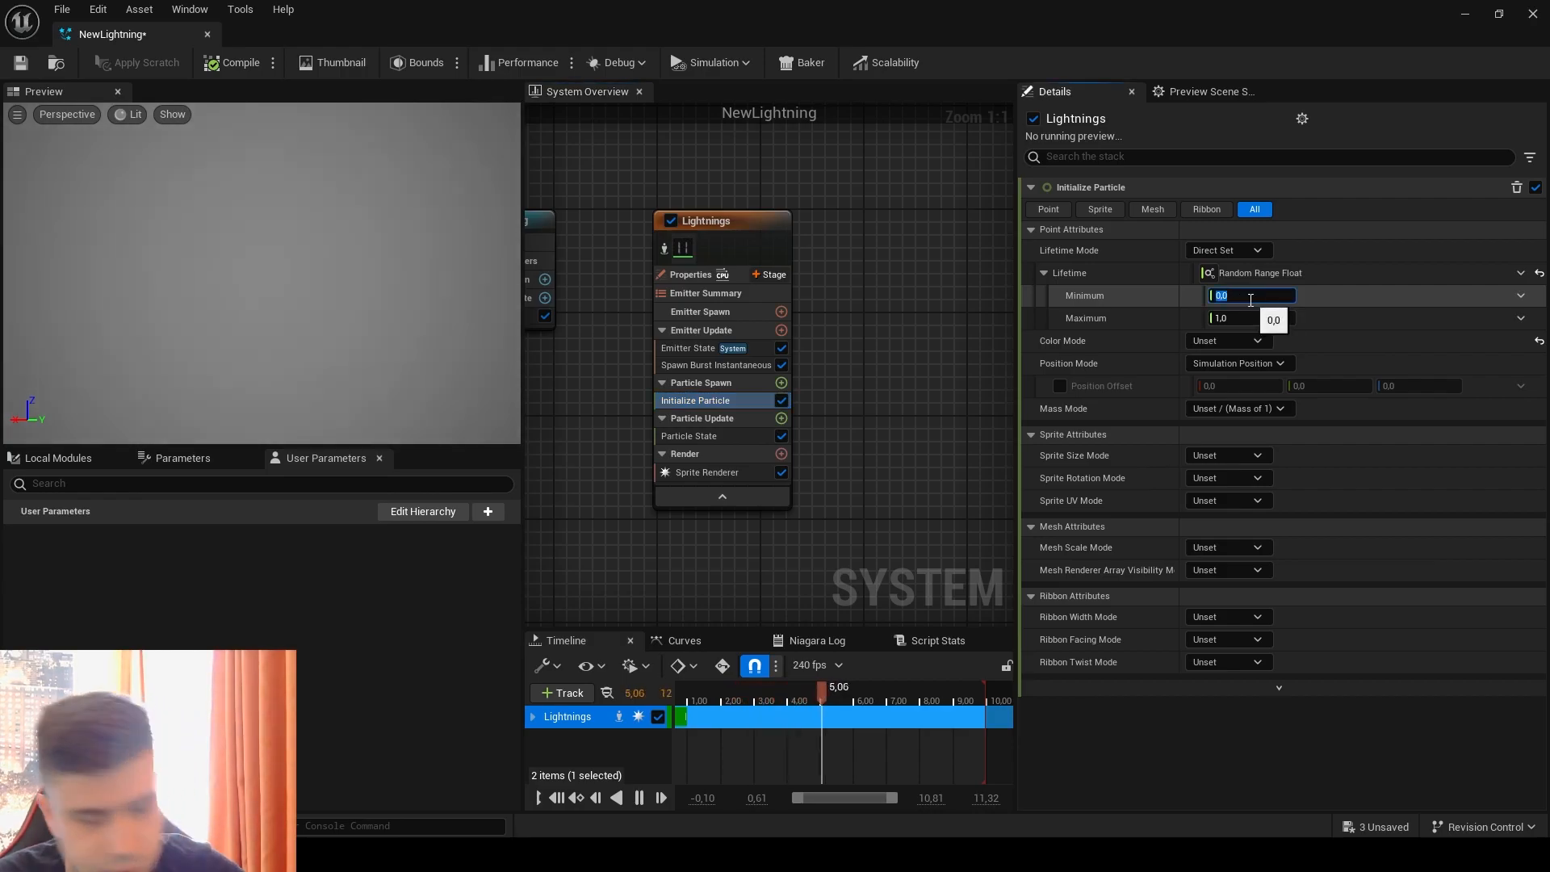
text(5)
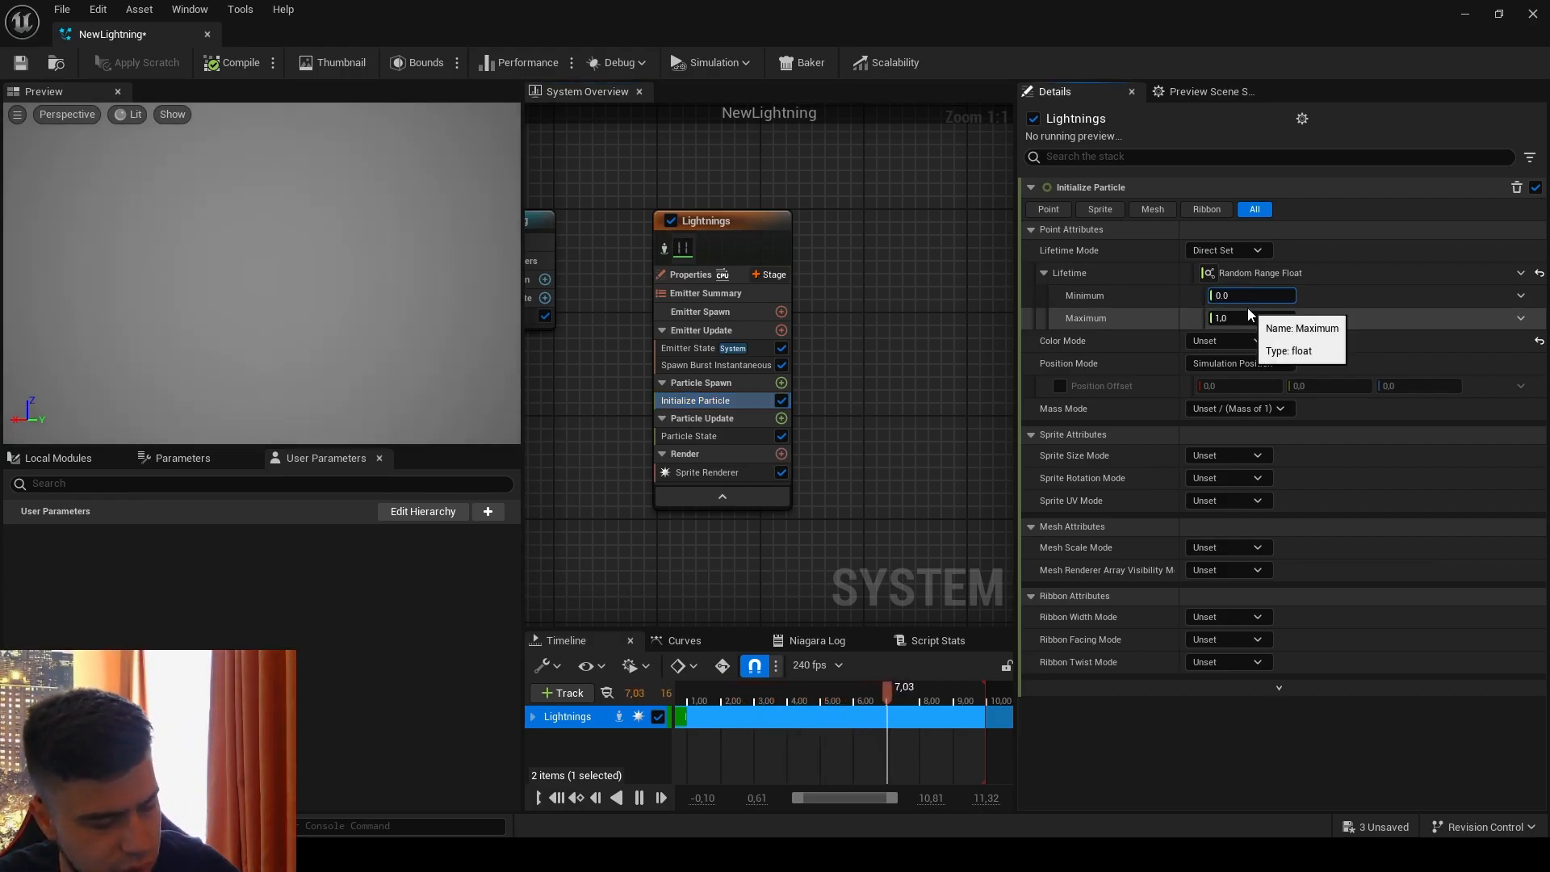
click(1251, 318)
text(0,1)
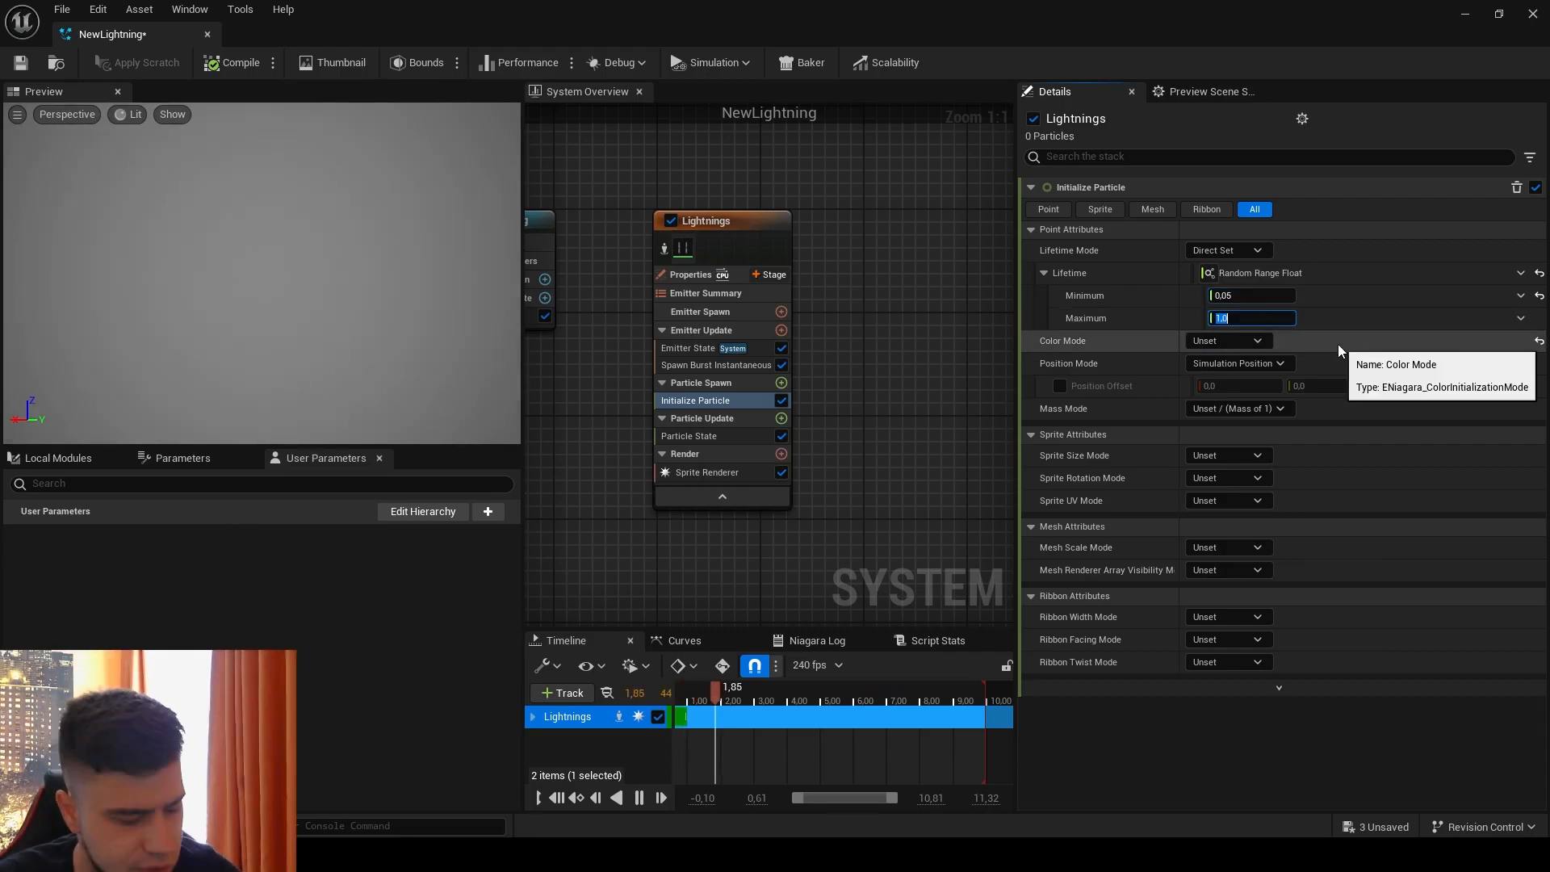
click(1338, 344)
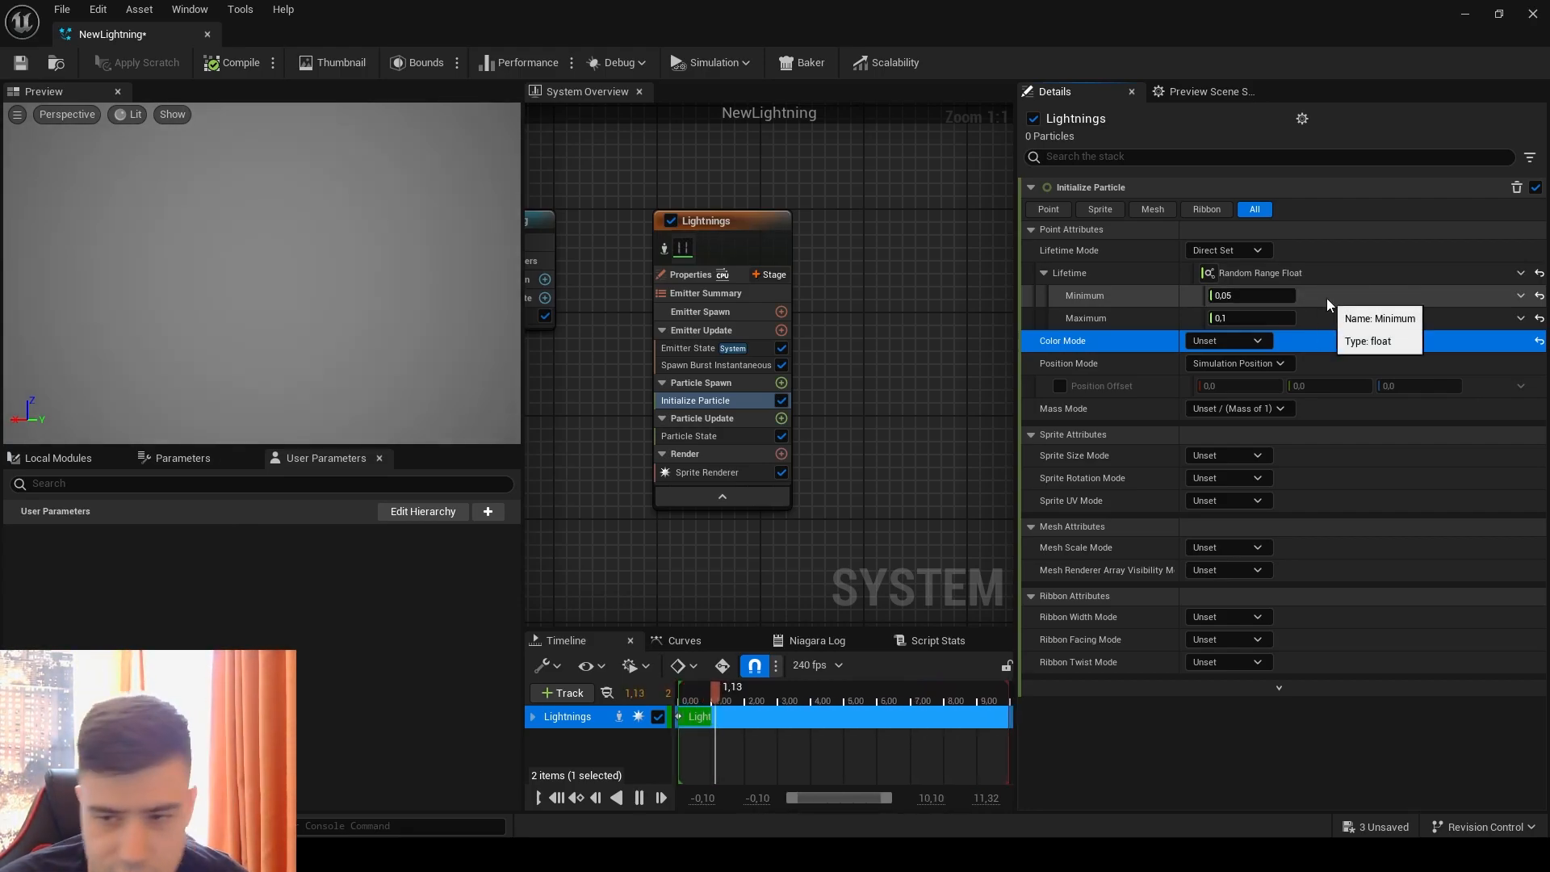
Step: Set the Color Mode to Direct Set with a light blue color whose brightness value (V) is 15
click(1231, 341)
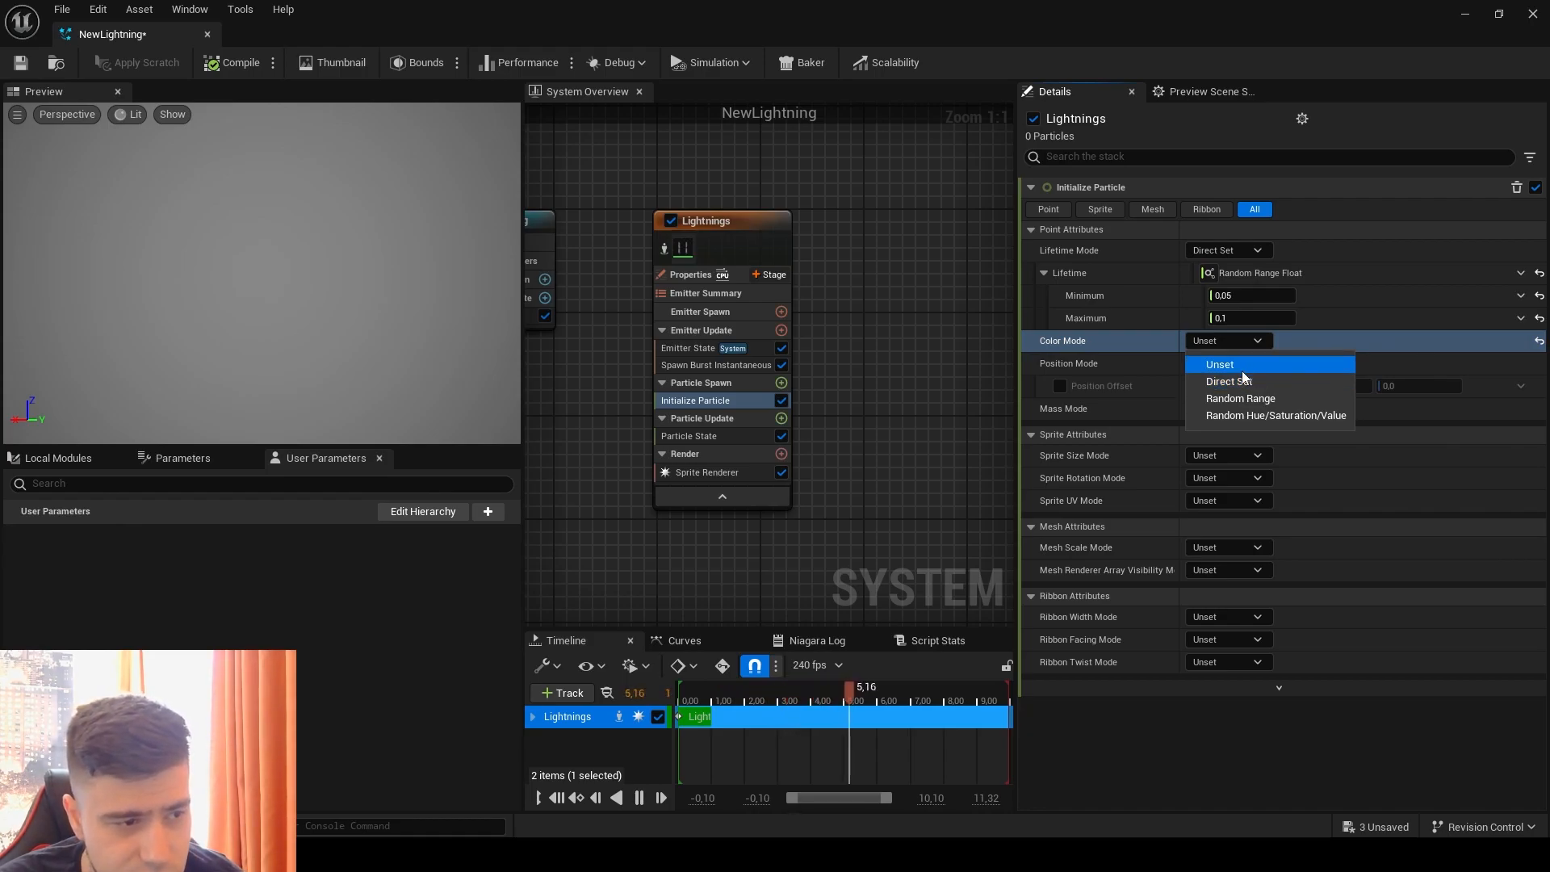
click(1243, 383)
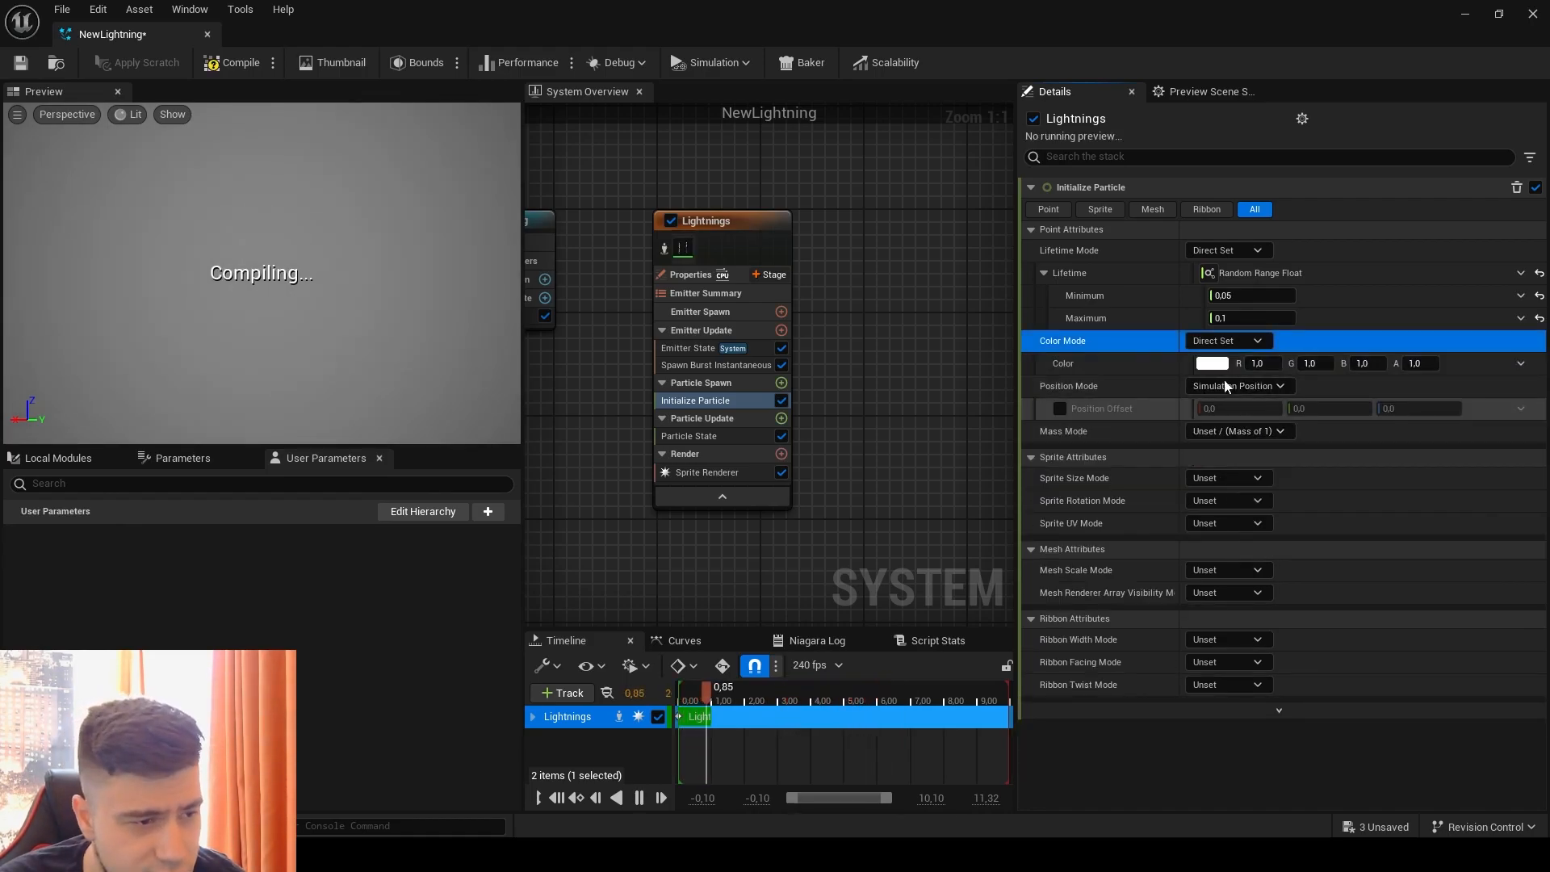
click(1213, 364)
mouse_move(941, 499)
mouse_down()
mouse_move(920, 504)
mouse_move(937, 482)
mouse_move(916, 485)
mouse_up()
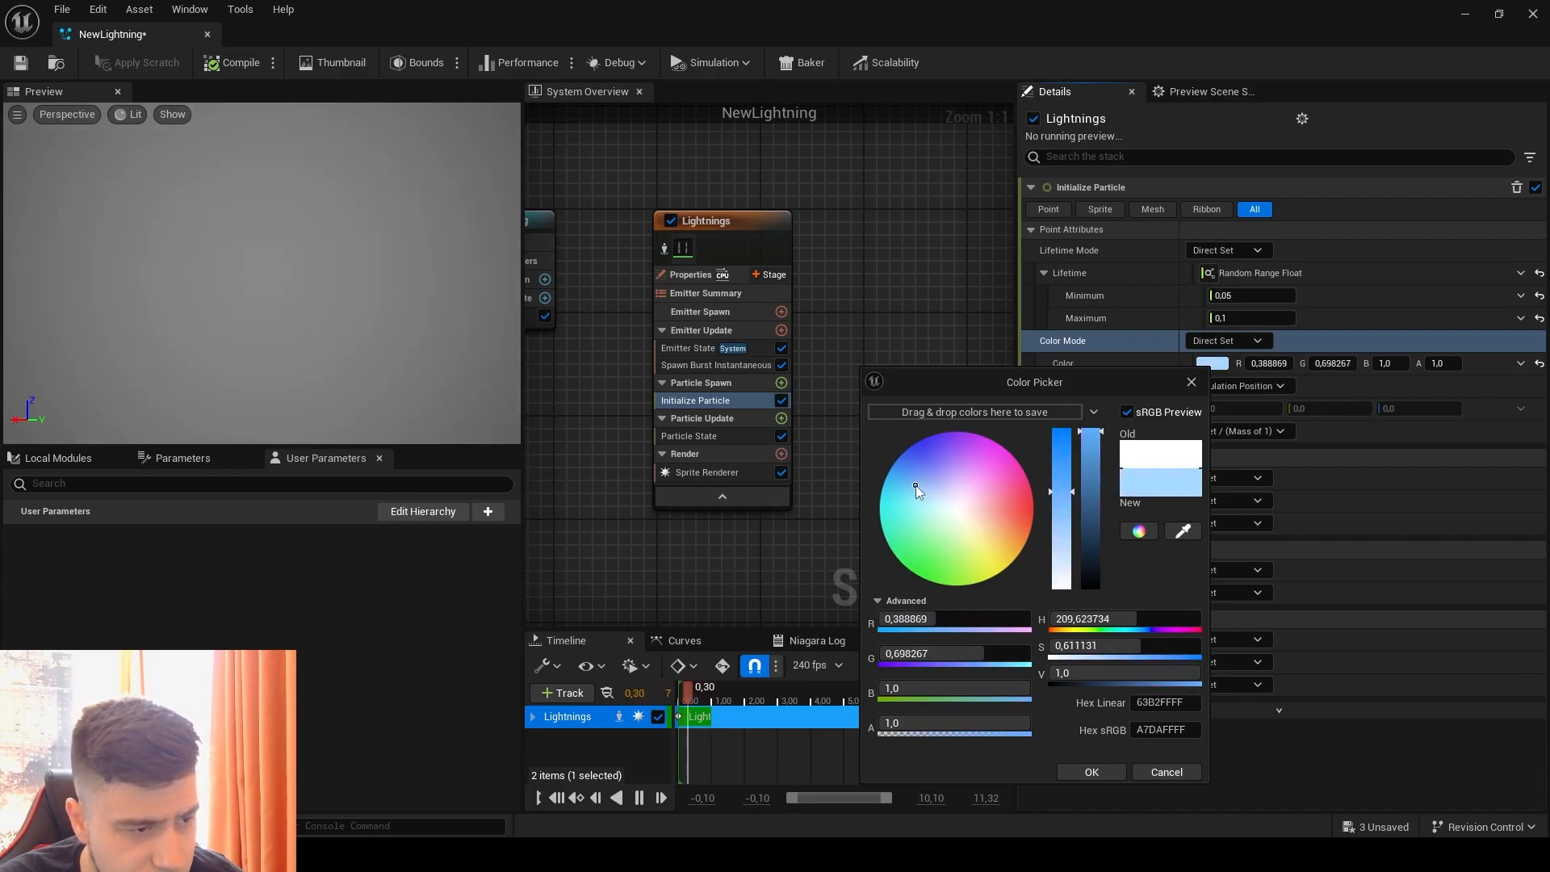
click(1076, 681)
text(15)
key(Return)
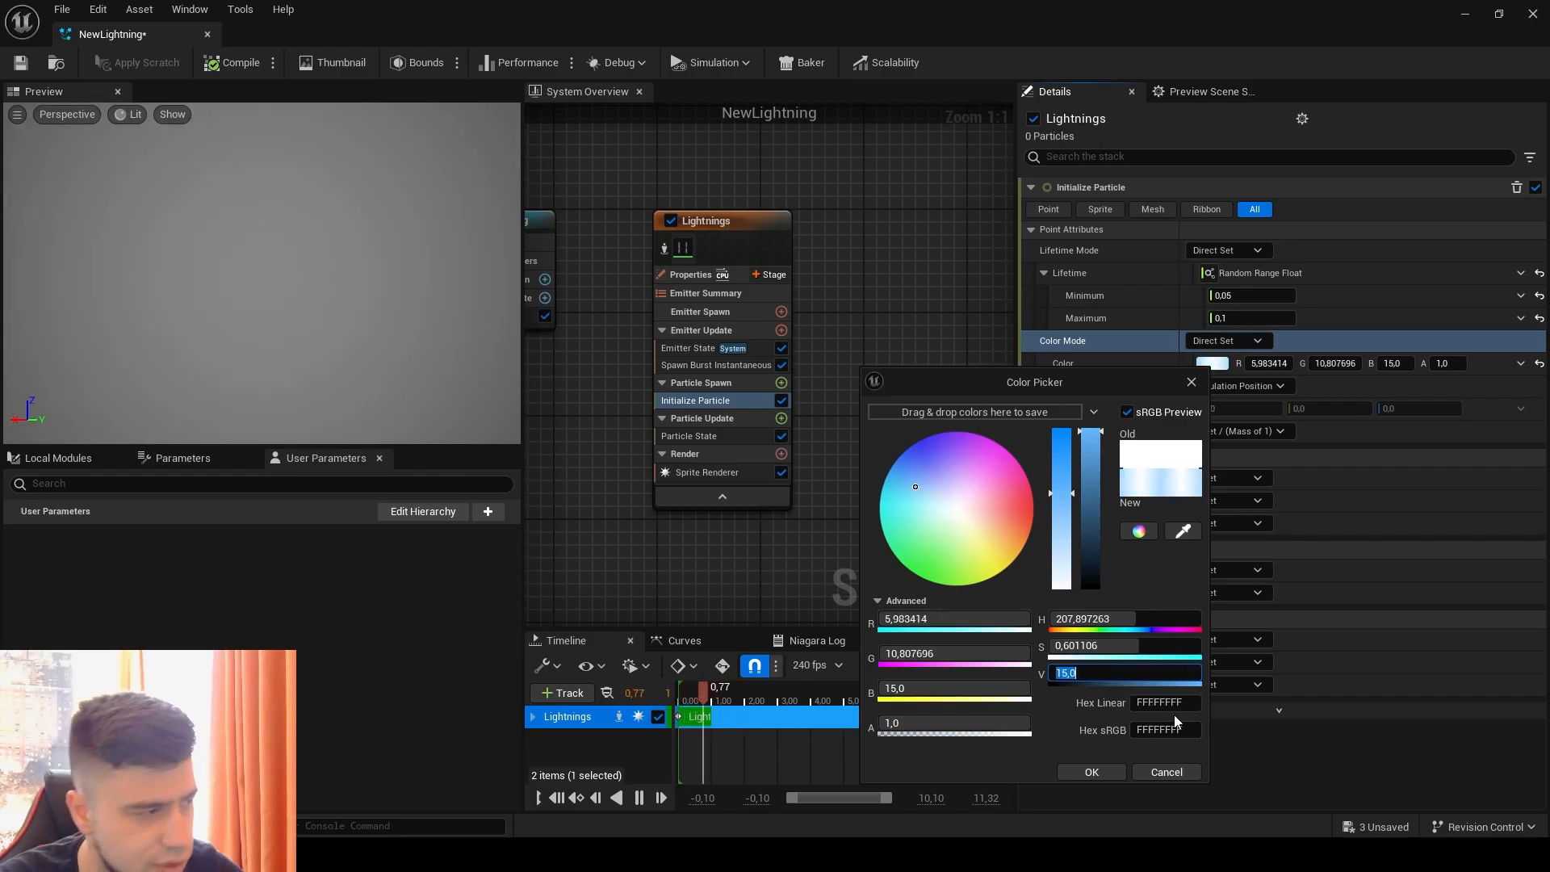
click(1091, 771)
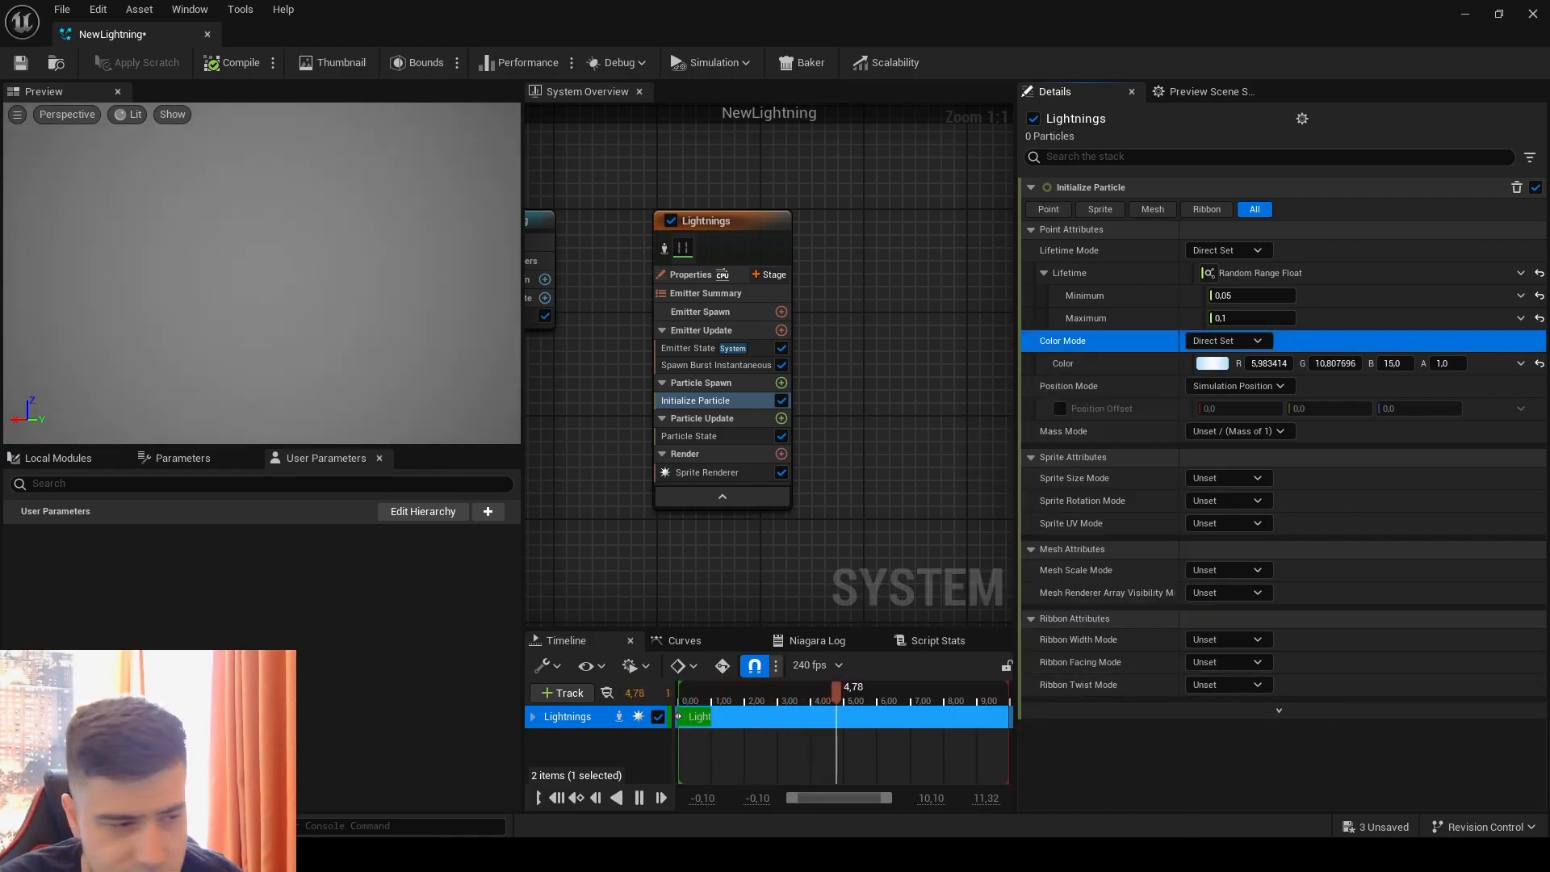
Step: Set the Sprite Size Mode to Non-Uniform and drive the Sprite Size with a Random Range Vector 2D
click(1254, 480)
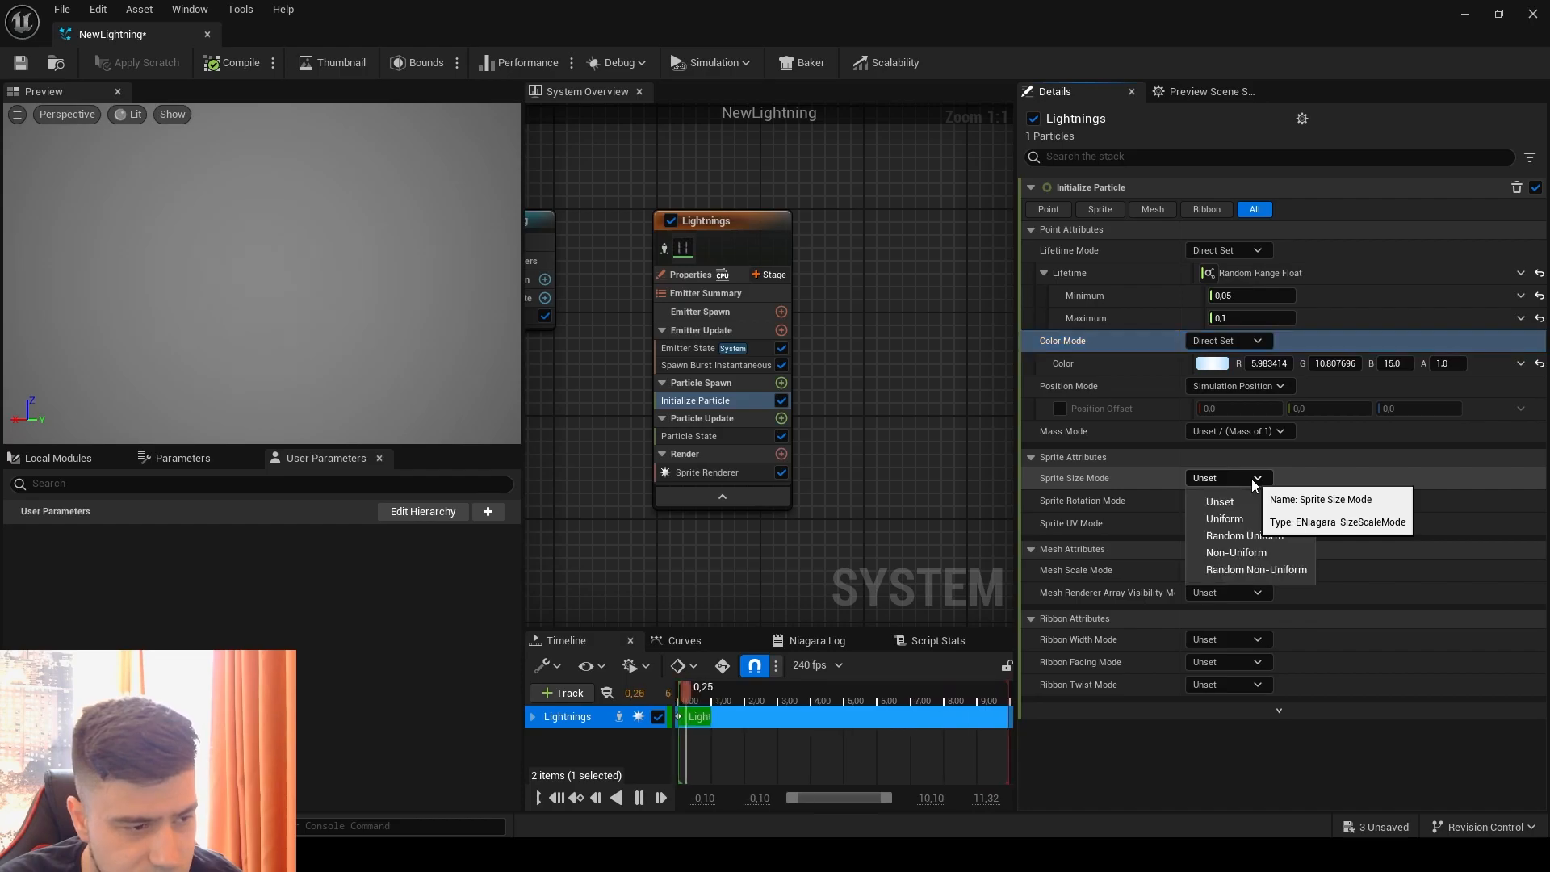
click(1236, 553)
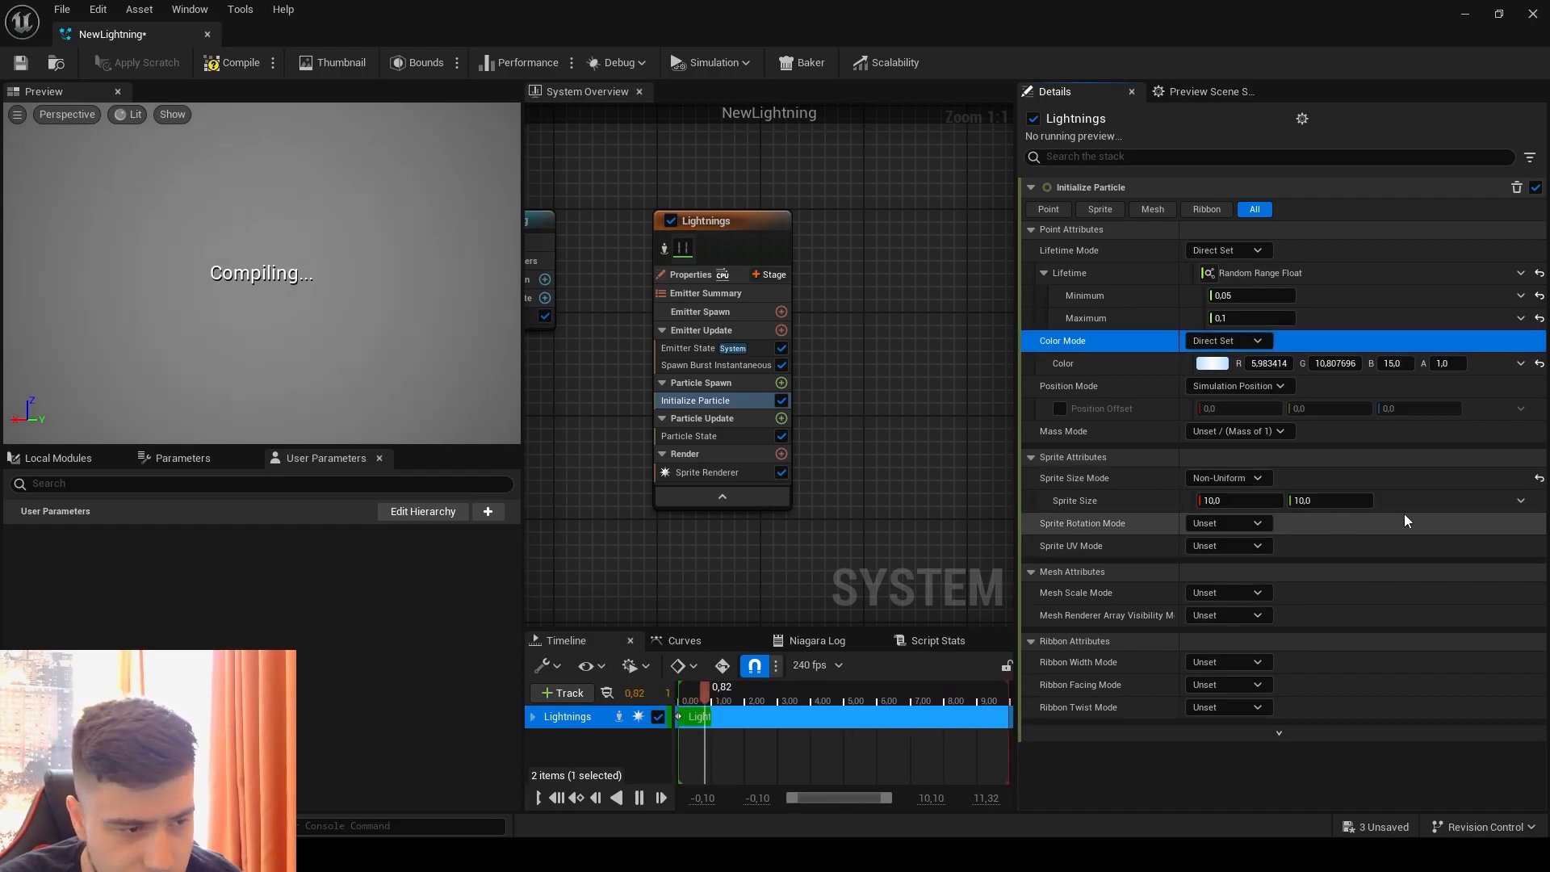
click(1519, 501)
click(1263, 259)
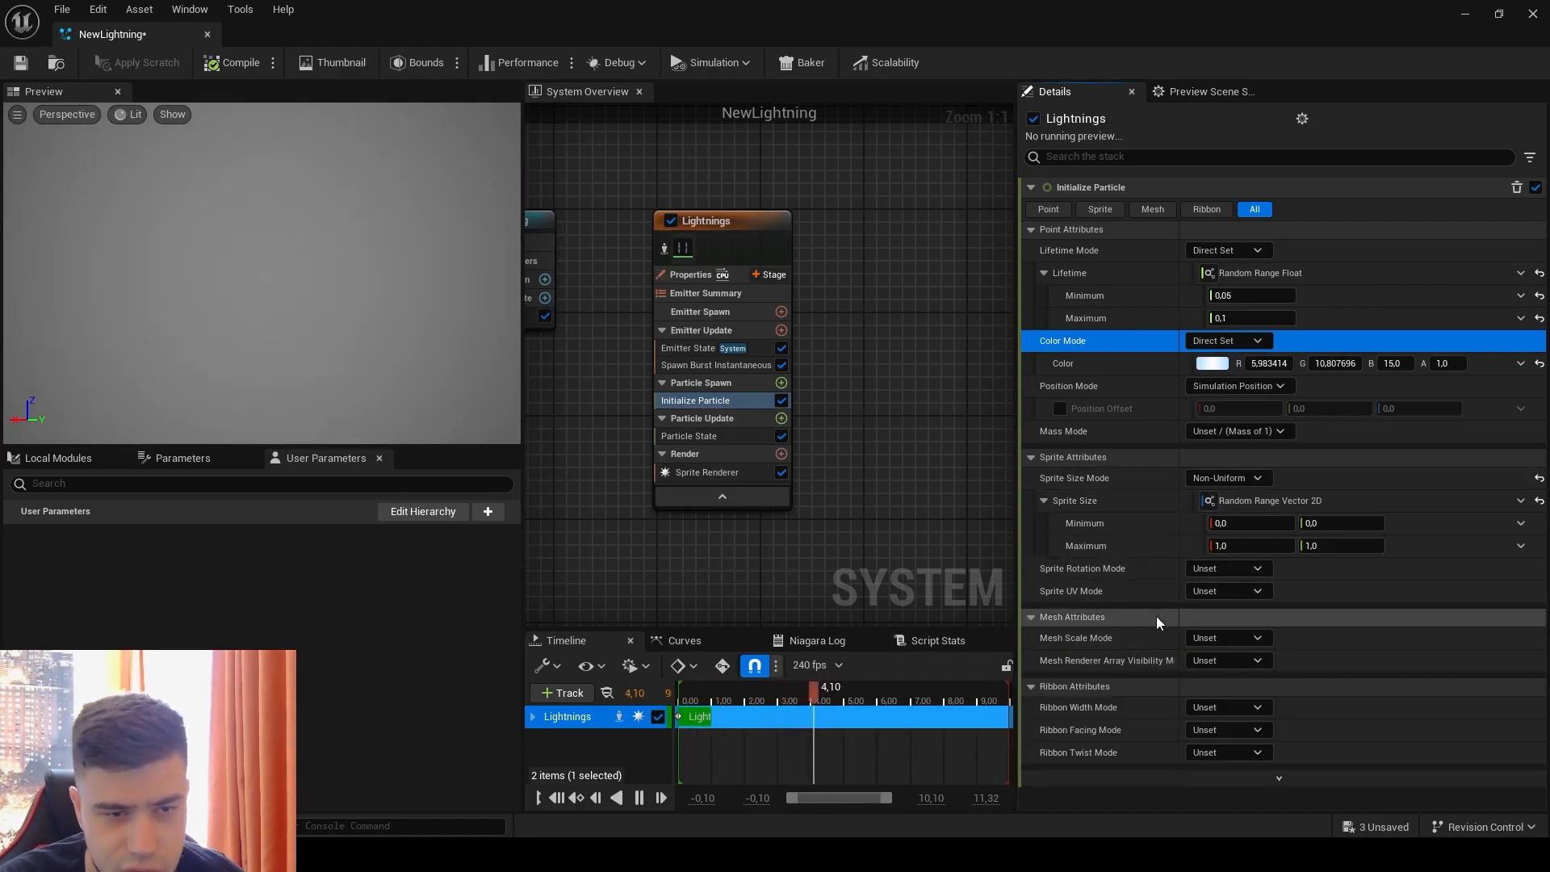
Step: Set the Sprite Size range to a minimum of 500 by 900 and a maximum of 700 by 2700
click(1239, 526)
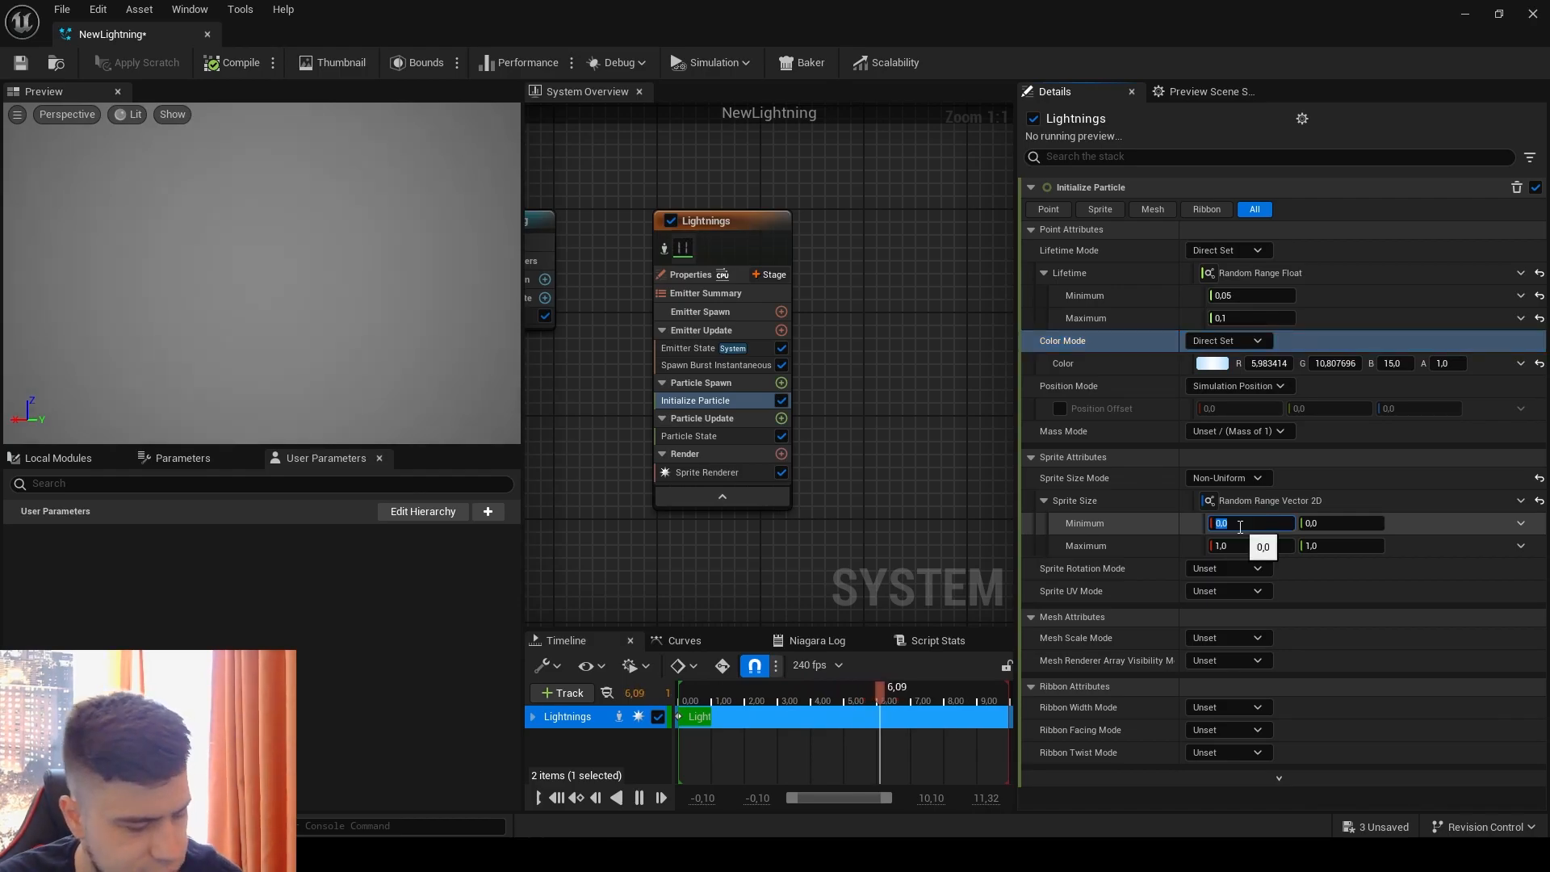
text(500)
click(1238, 552)
text(70)
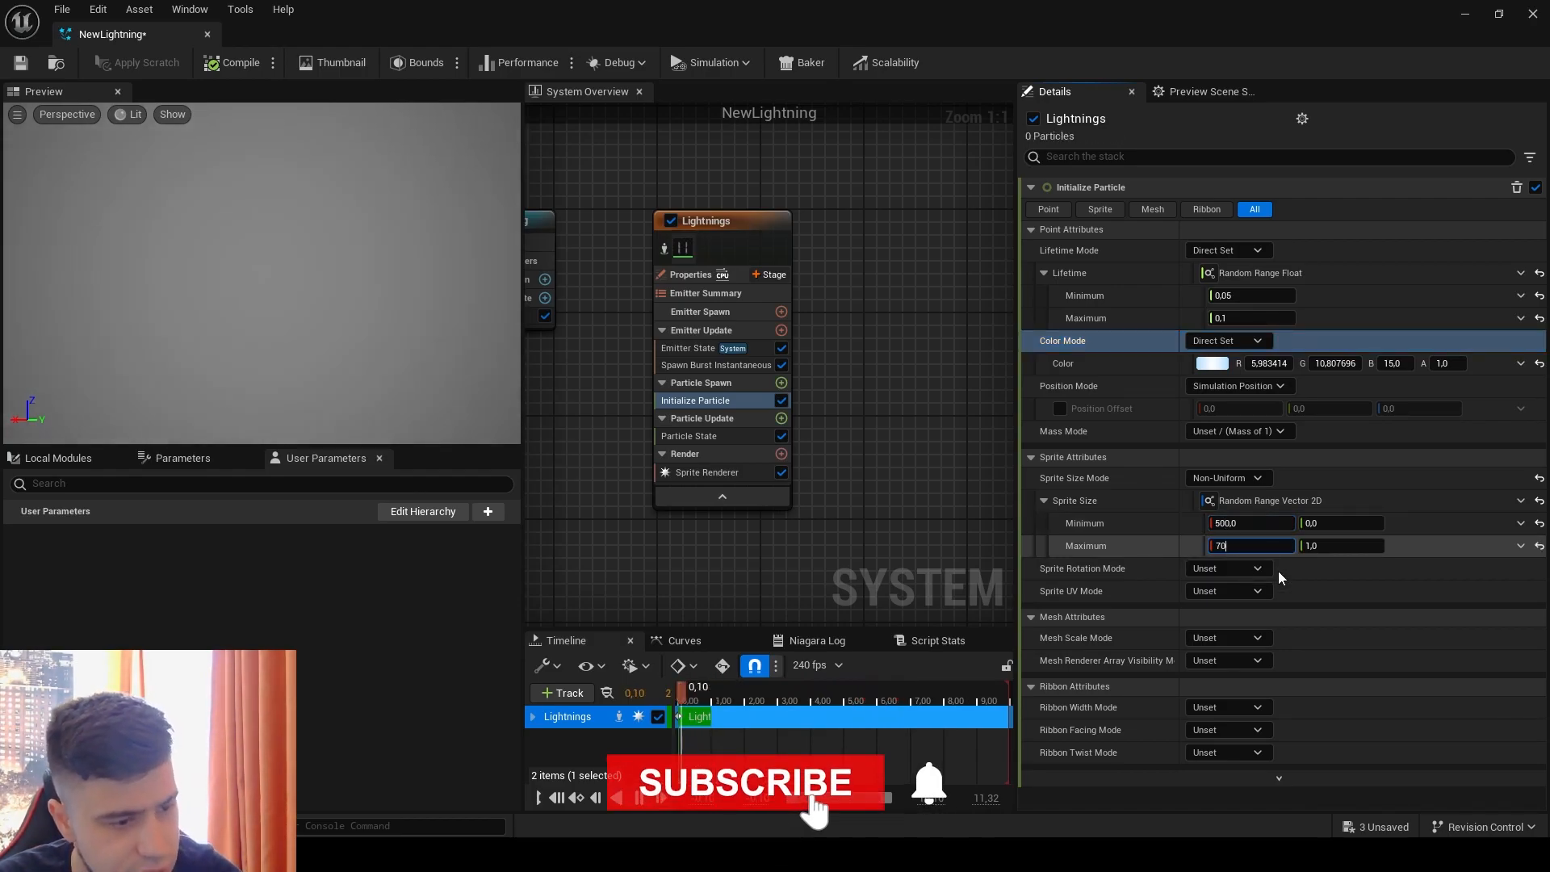
text(0)
click(1364, 523)
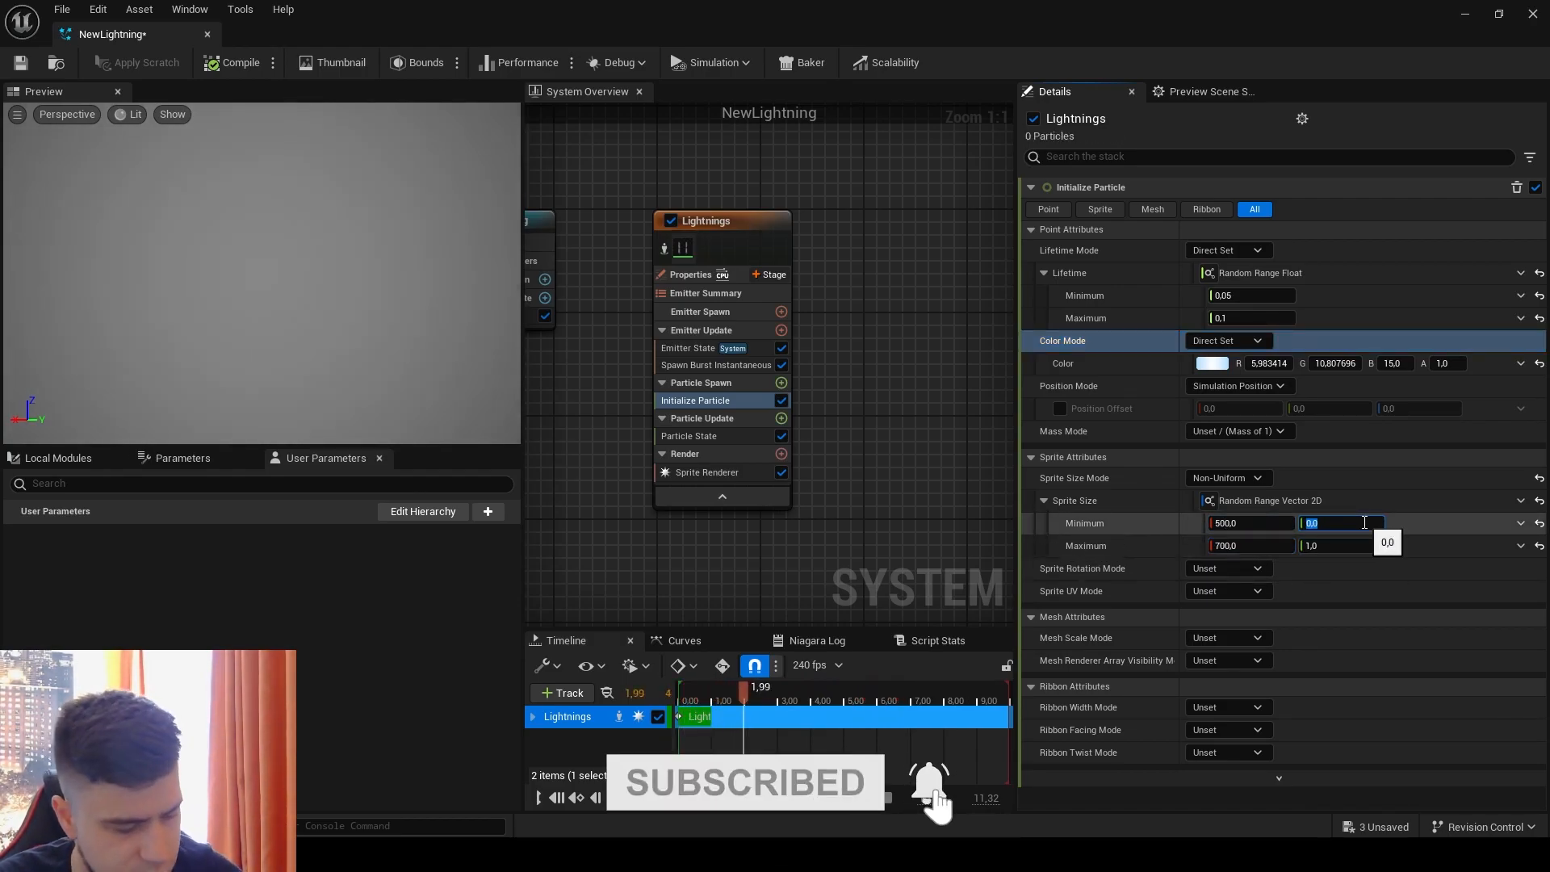
text(900)
click(1366, 546)
text(2700)
click(1402, 639)
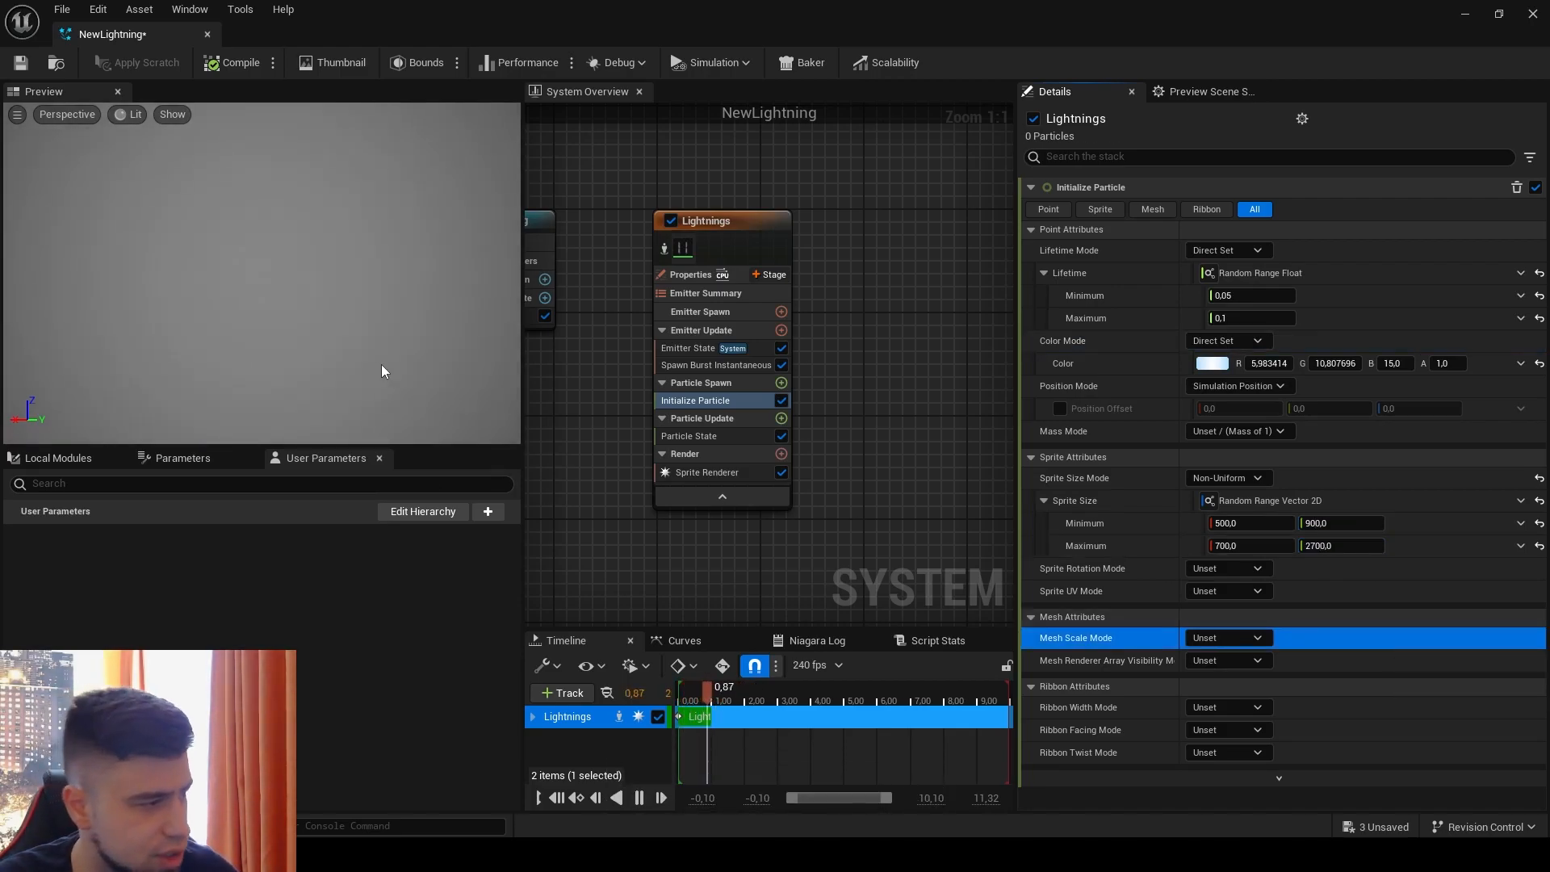
click(362, 338)
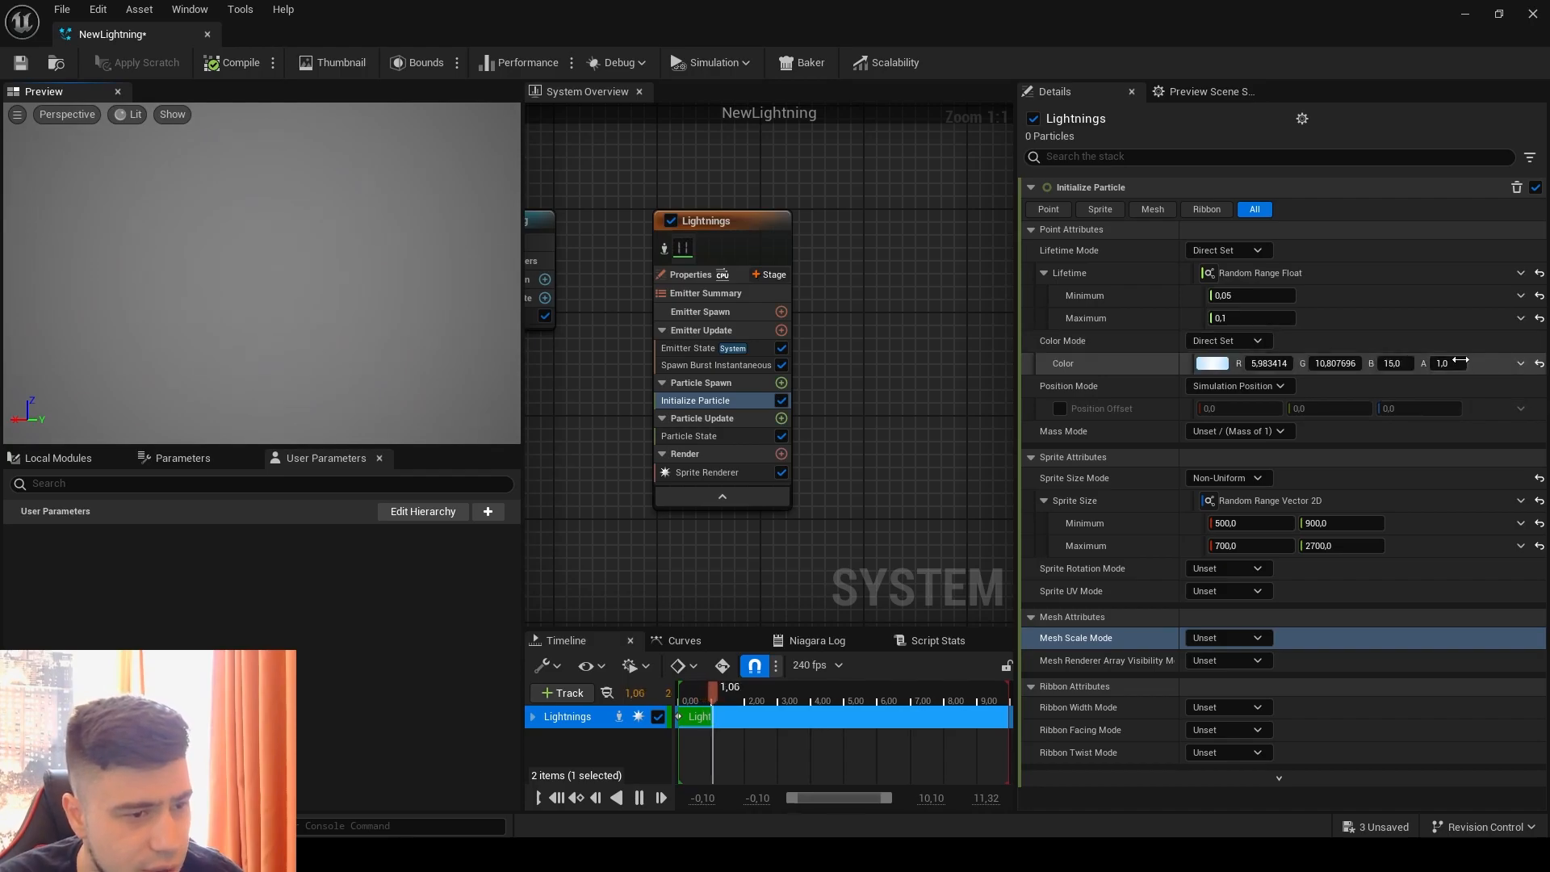
Step: Try a blue channel of 5 for the particle color and restore the channel to 15
click(1394, 365)
text(5)
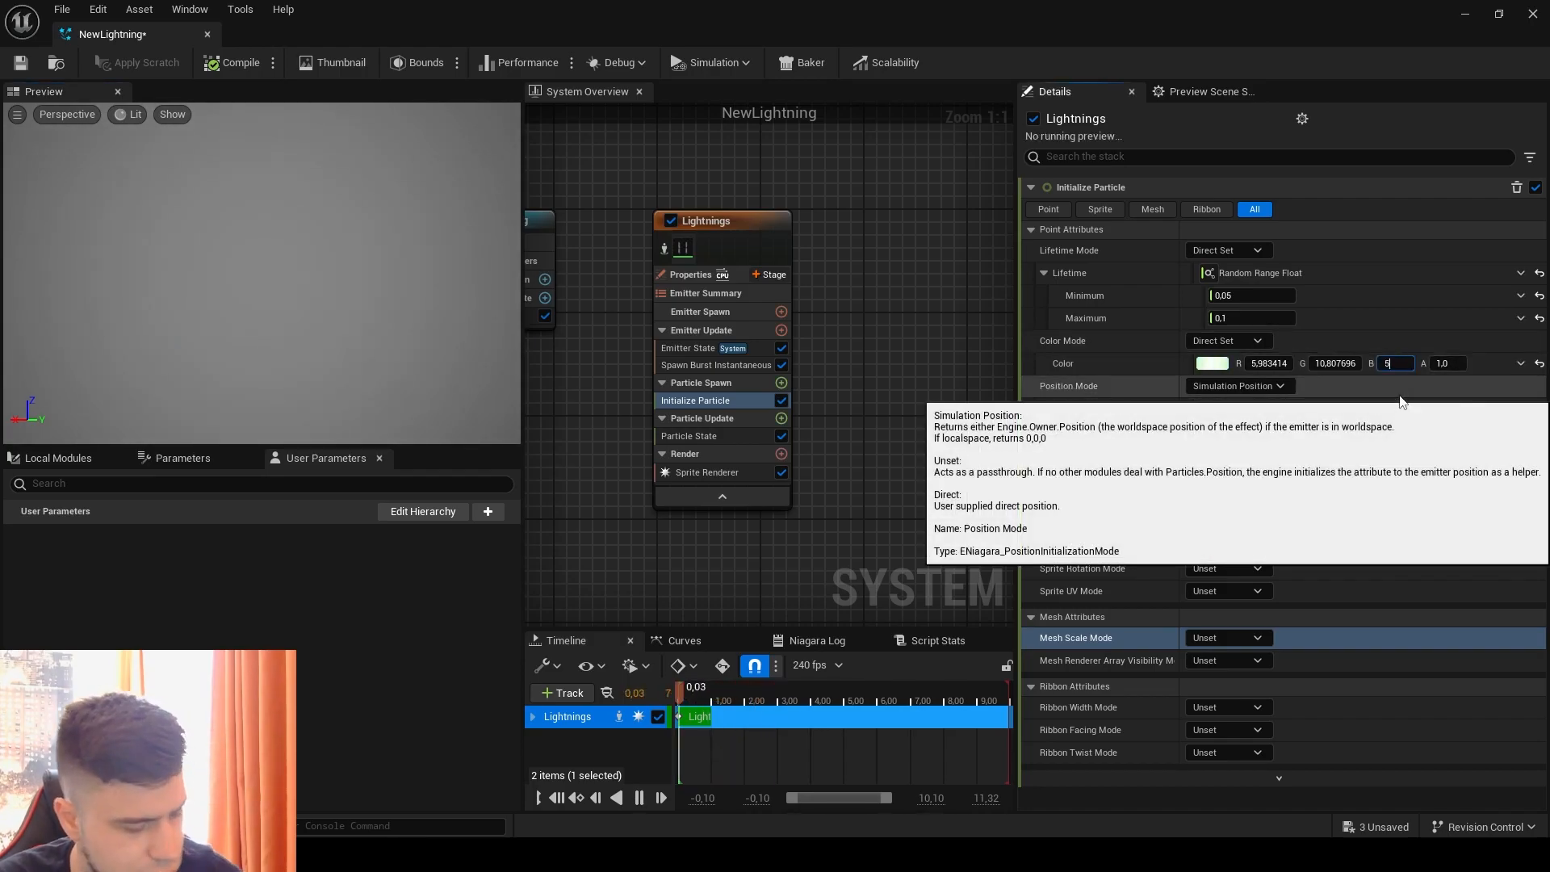
key(Return)
click(232, 277)
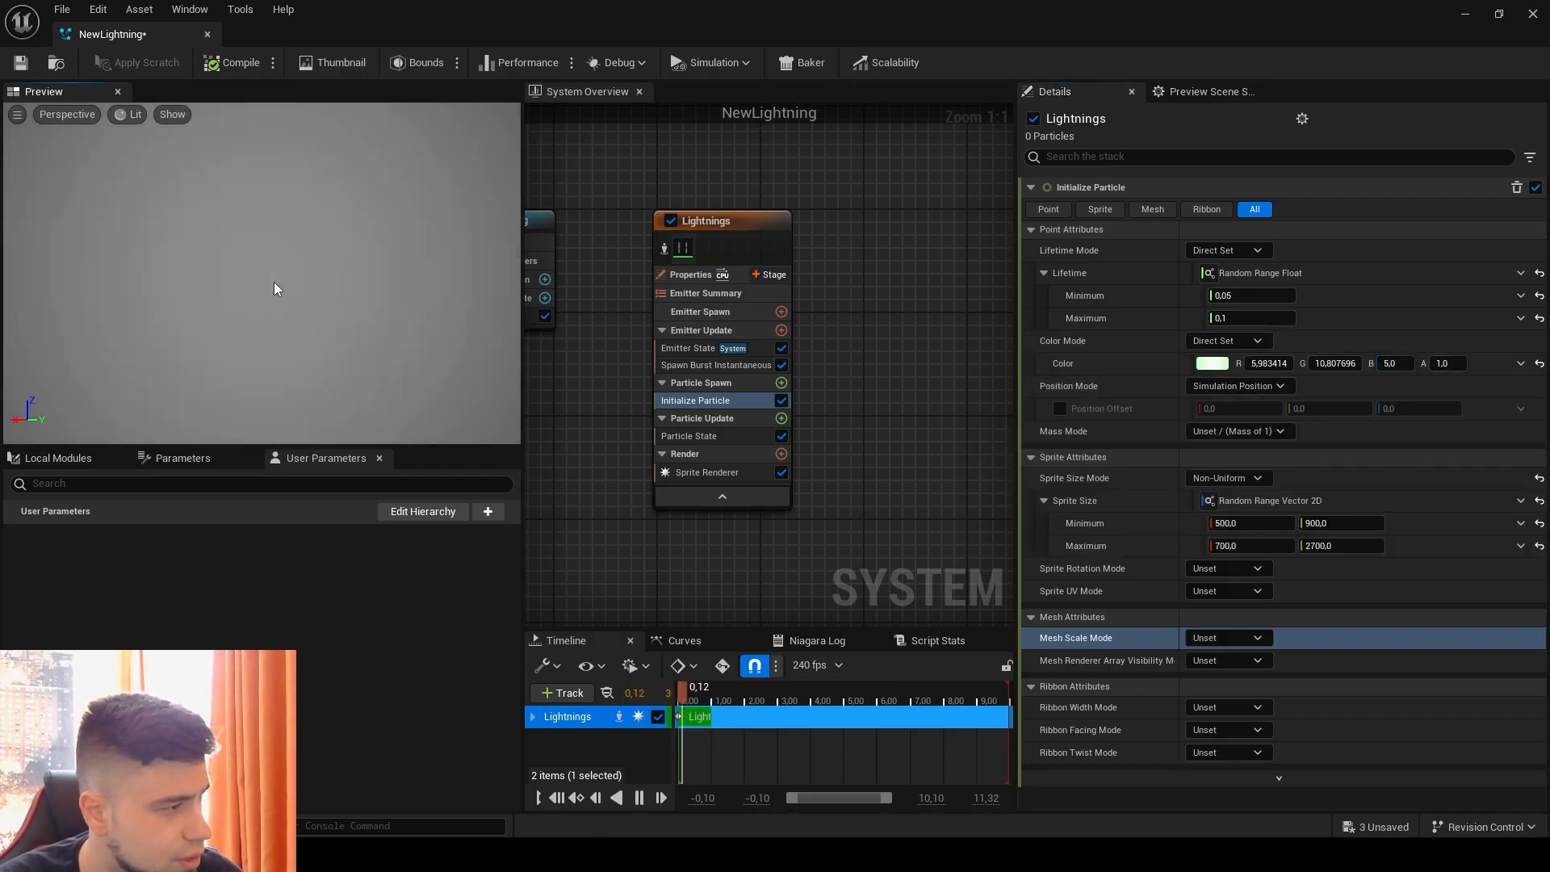
click(1213, 364)
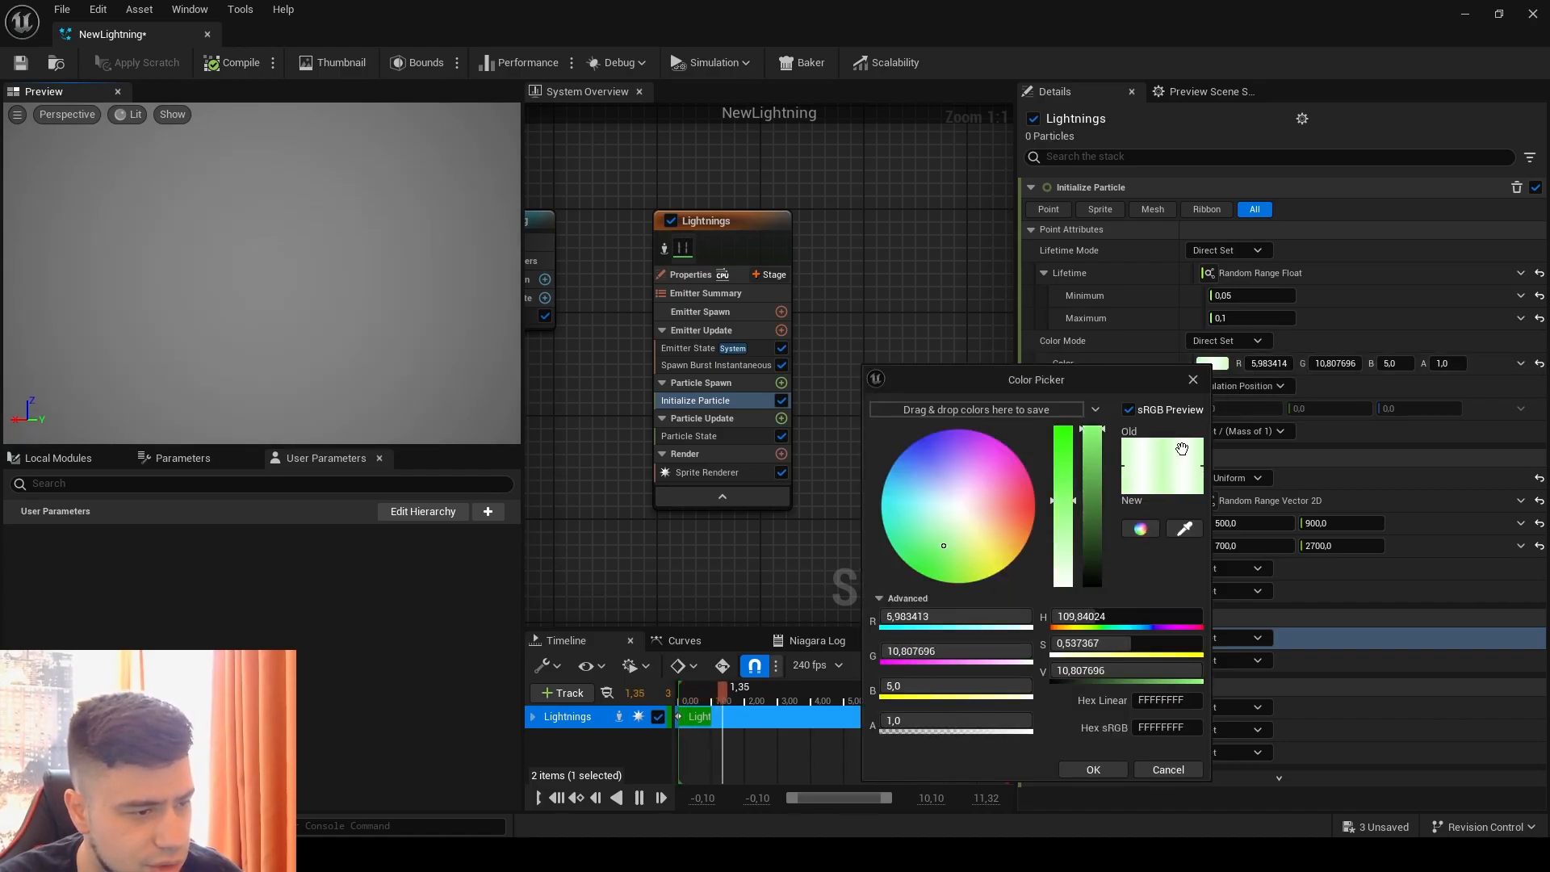
click(1193, 379)
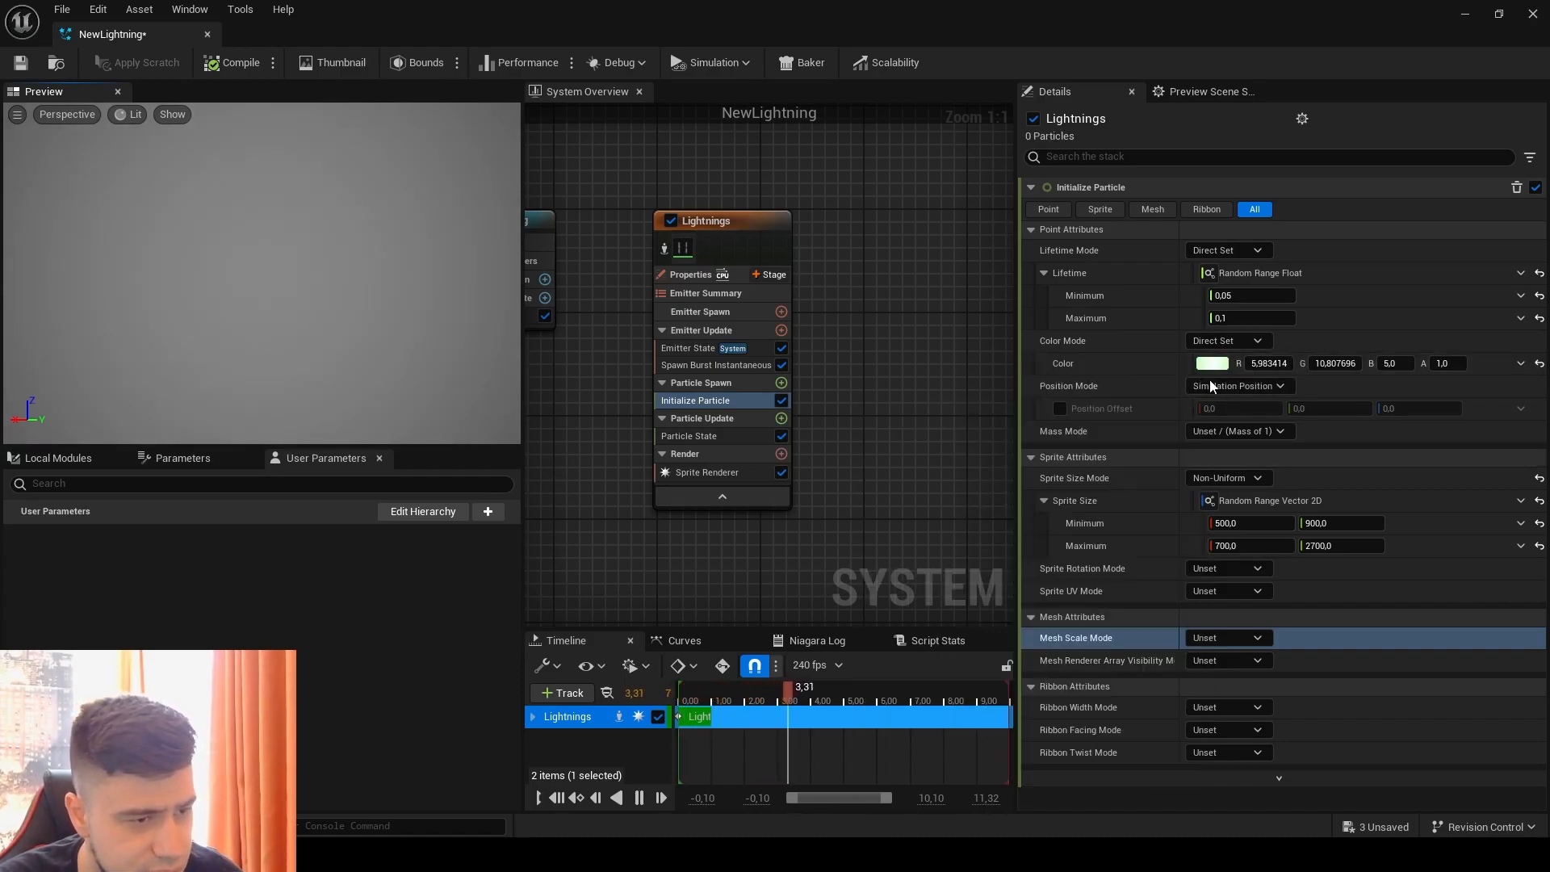
click(1386, 362)
text(15)
key(Return)
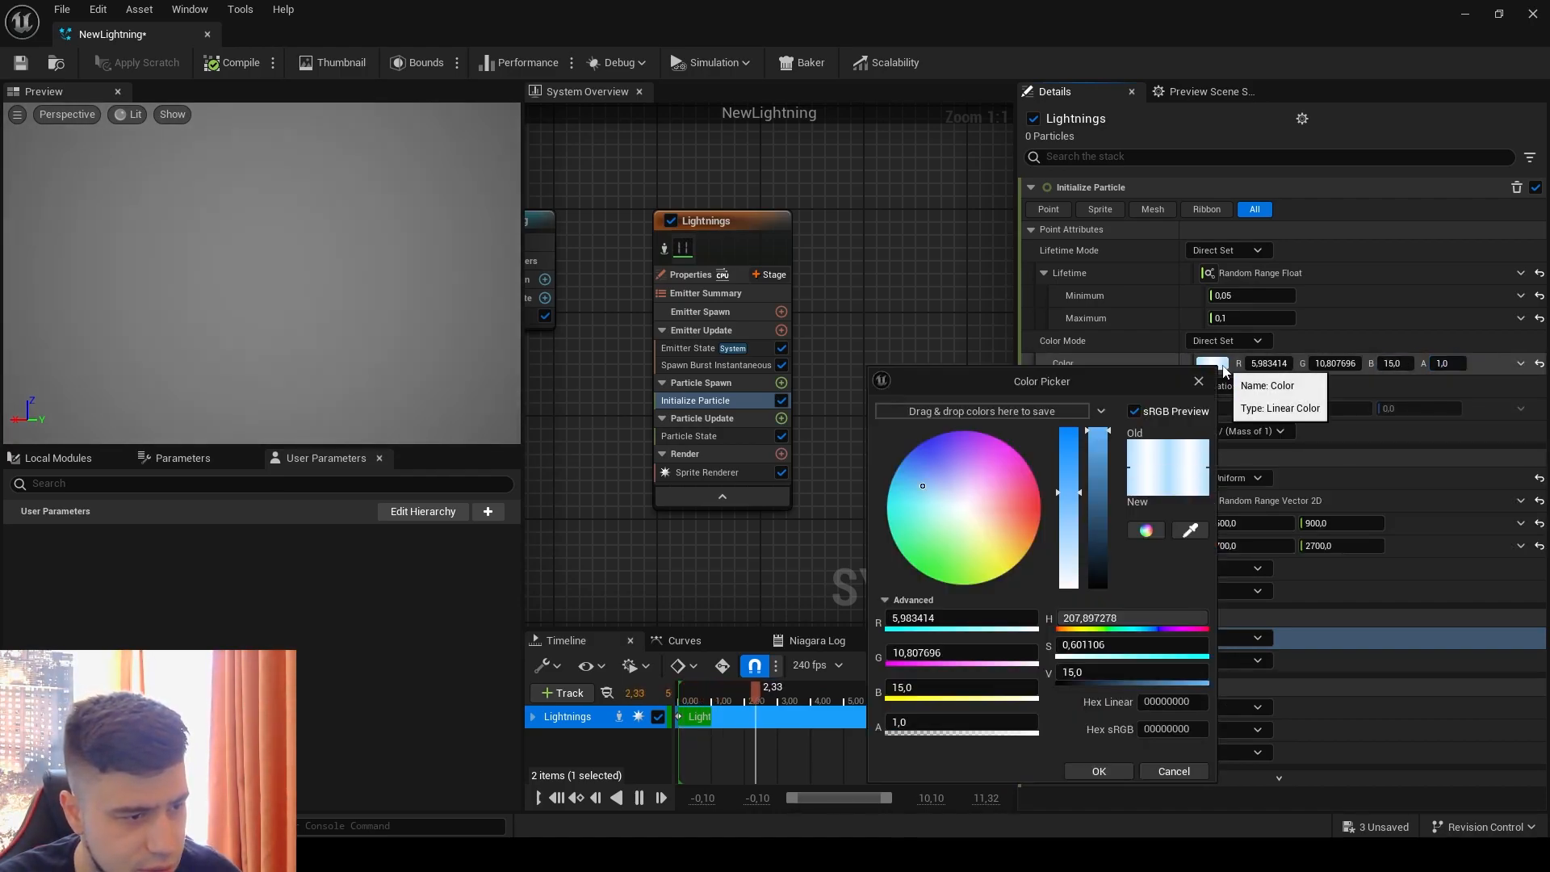
Step: Set the particle color's brightness value (V) to 5 and save the NewLightning system
click(1211, 363)
click(1130, 672)
text(5)
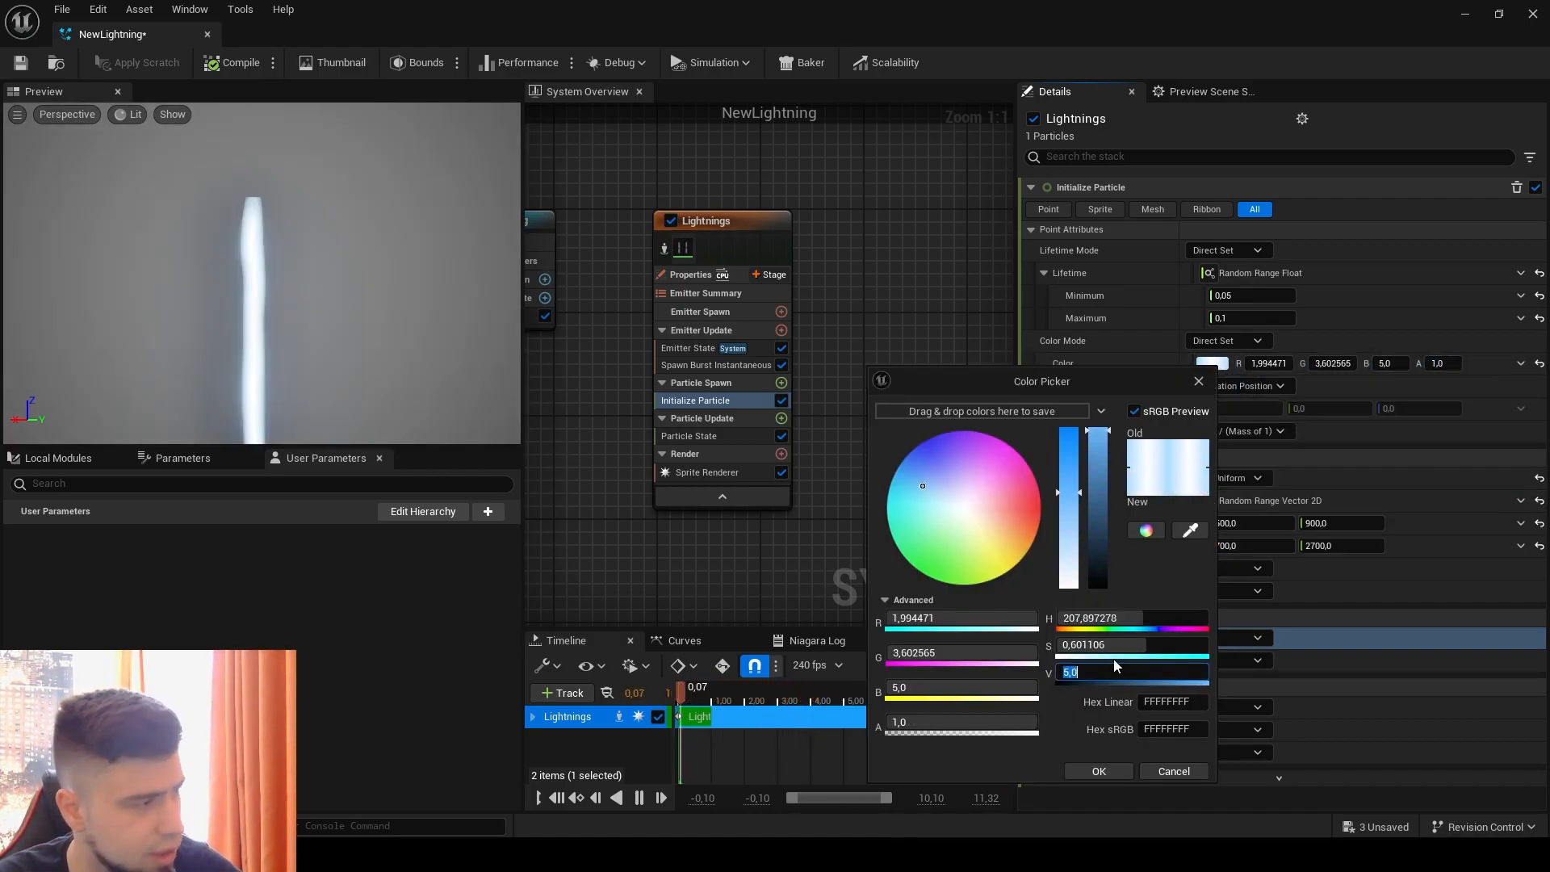
key(Return)
click(255, 316)
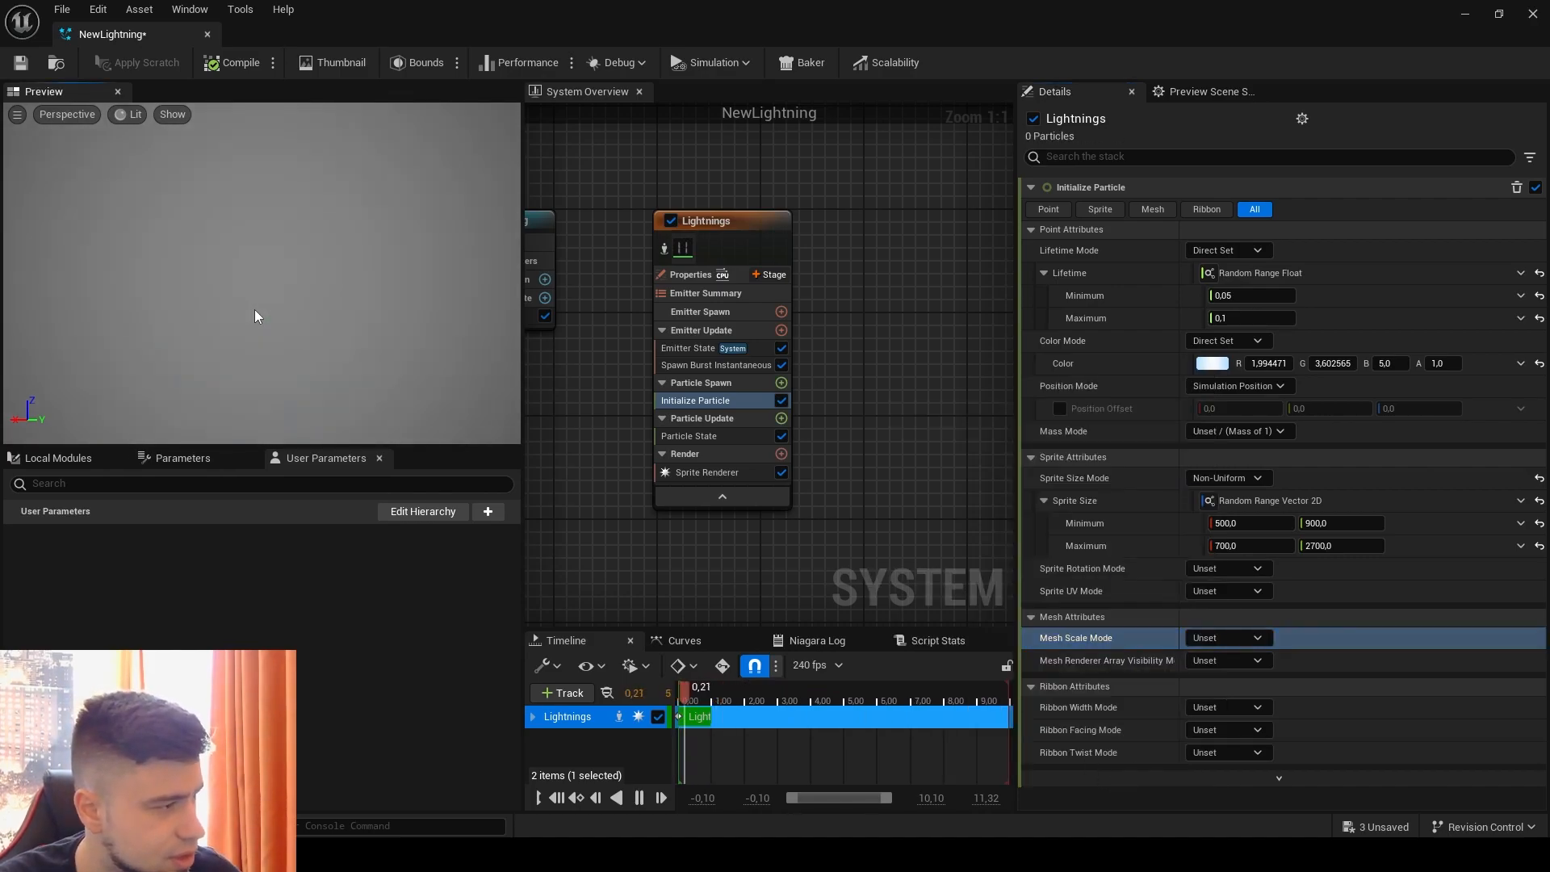
click(20, 63)
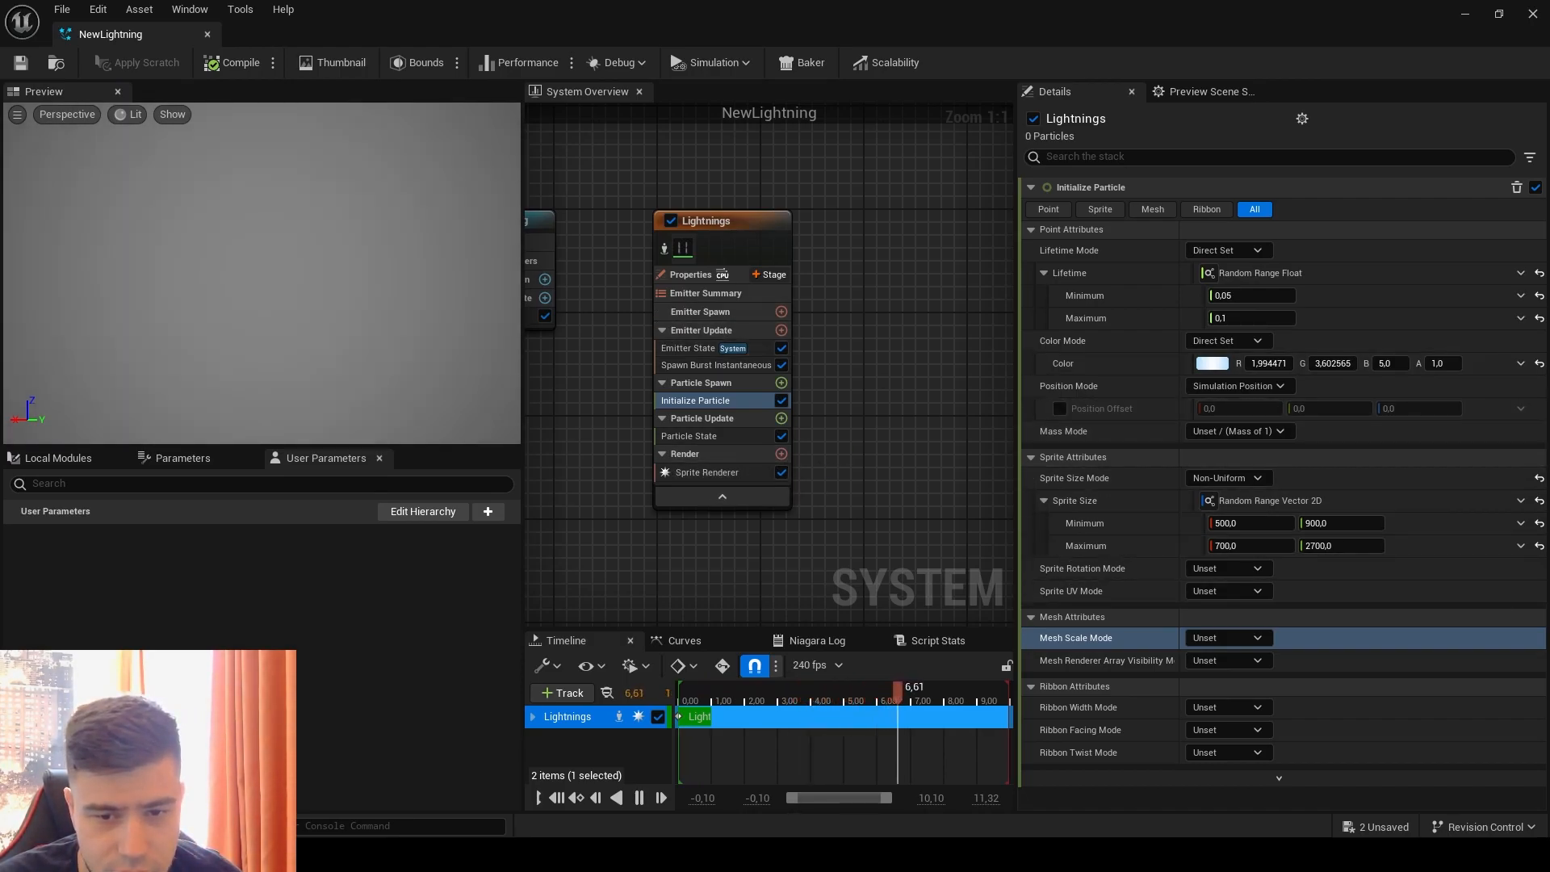
Step: Add a System Location module to the Lightnings emitter's Particle Spawn stage
right_drag(906, 450, 911, 413)
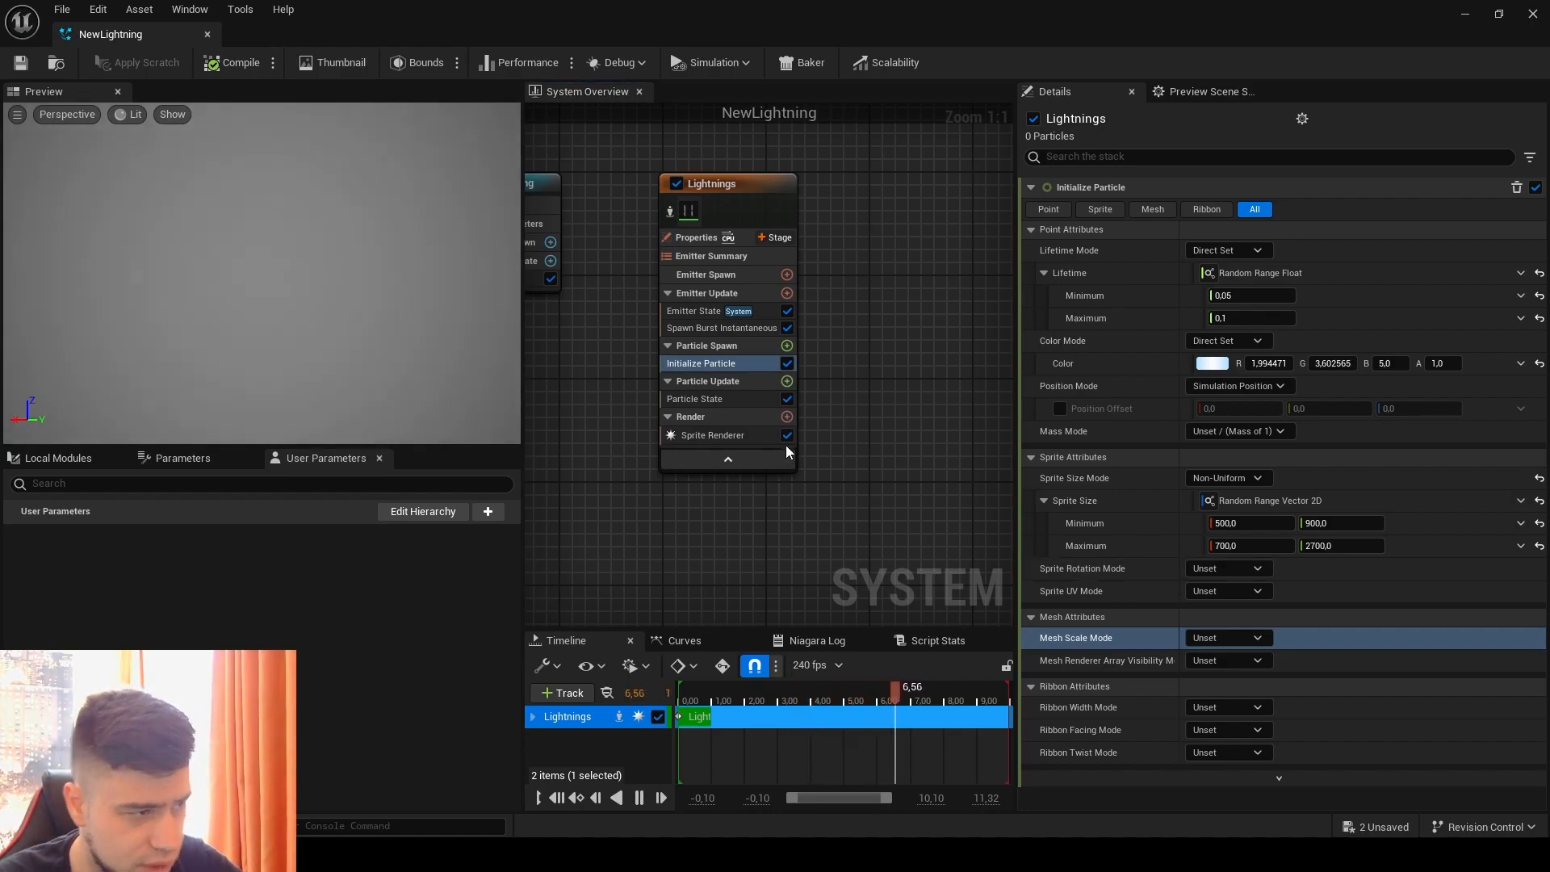
click(787, 345)
text(sy)
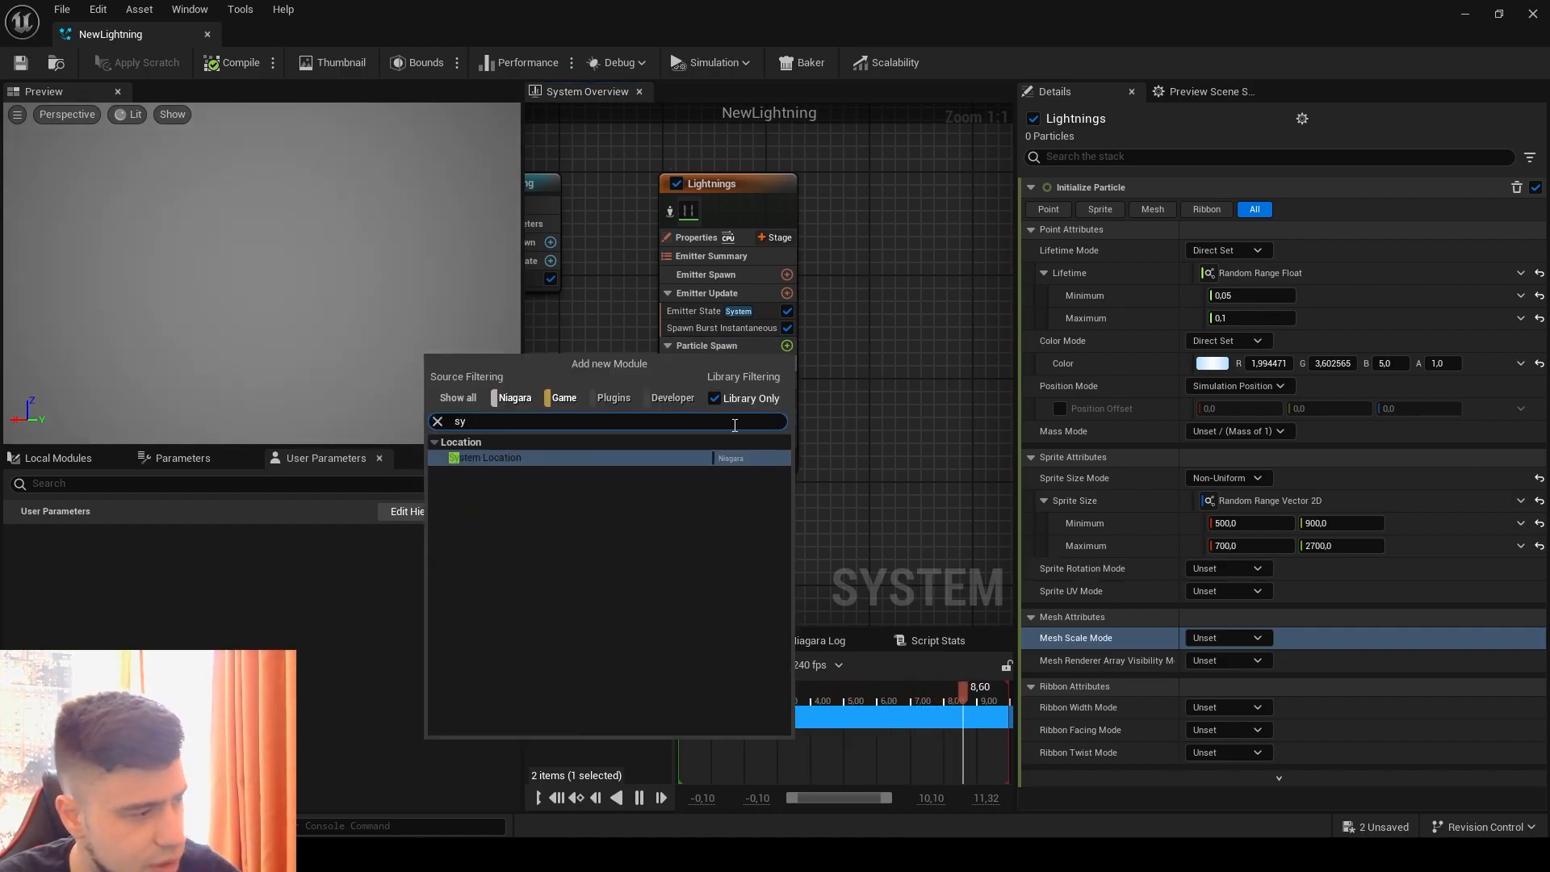
click(549, 457)
Step: Set the System Location offset to 70 on Y and 450 on Z
click(1412, 208)
text(450)
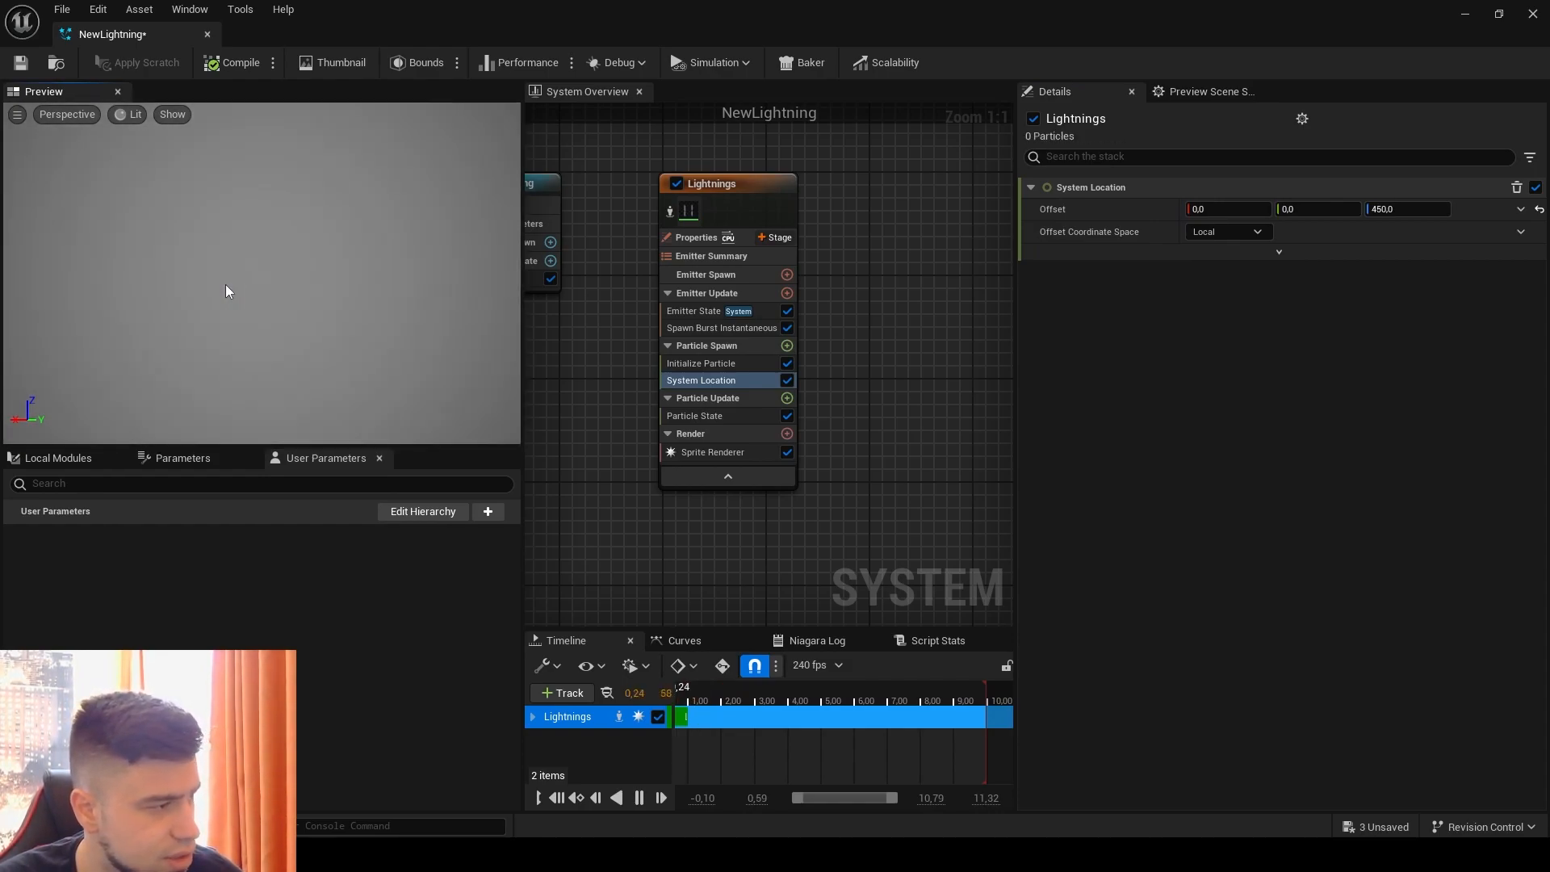
click(1324, 210)
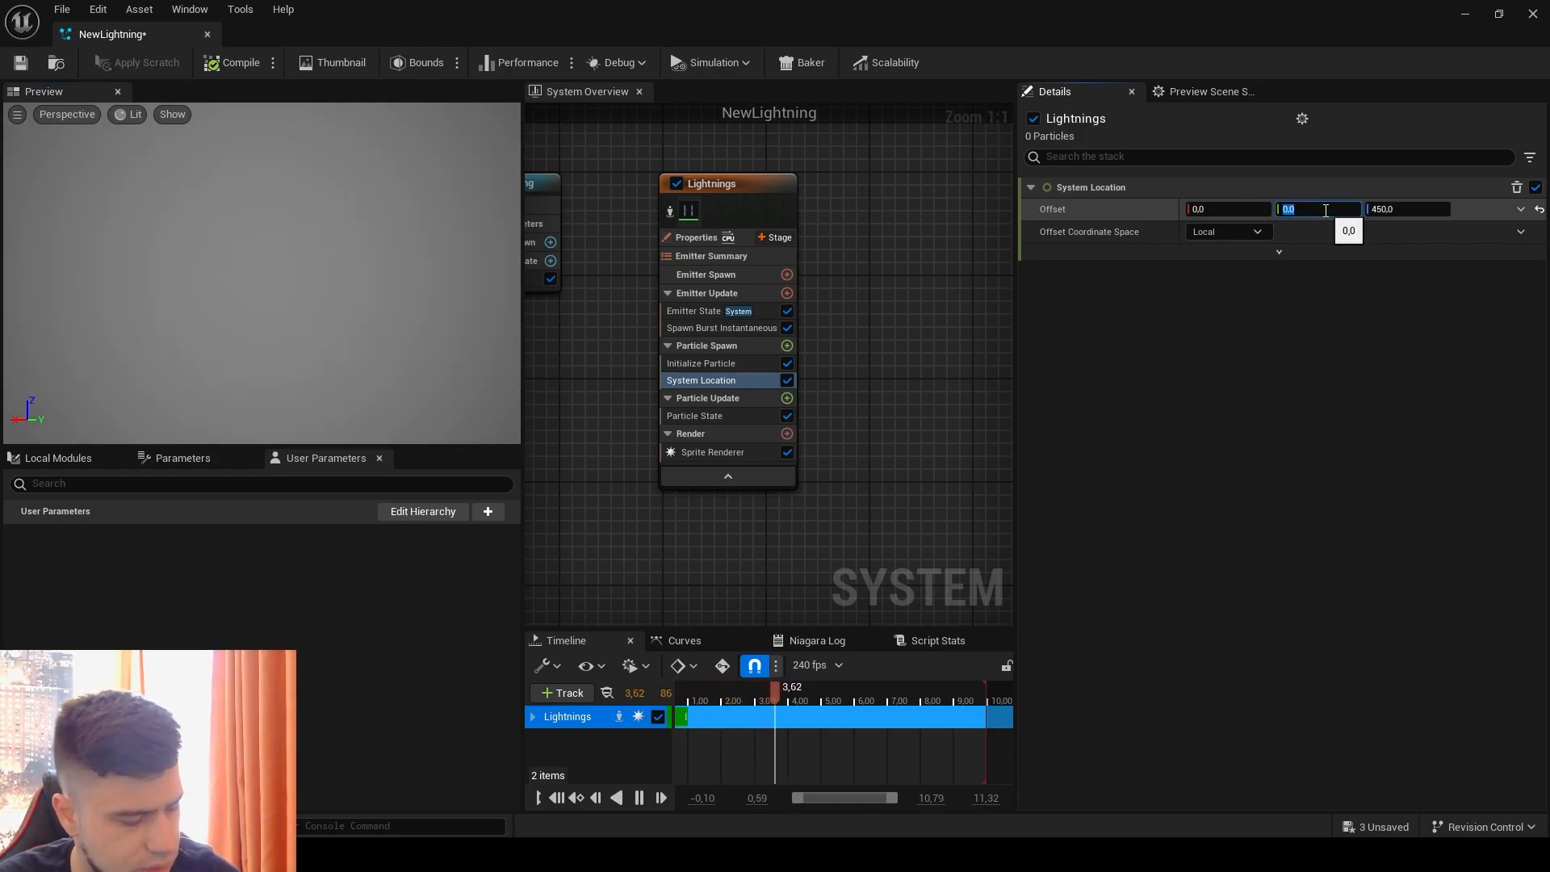
text(70)
key(Return)
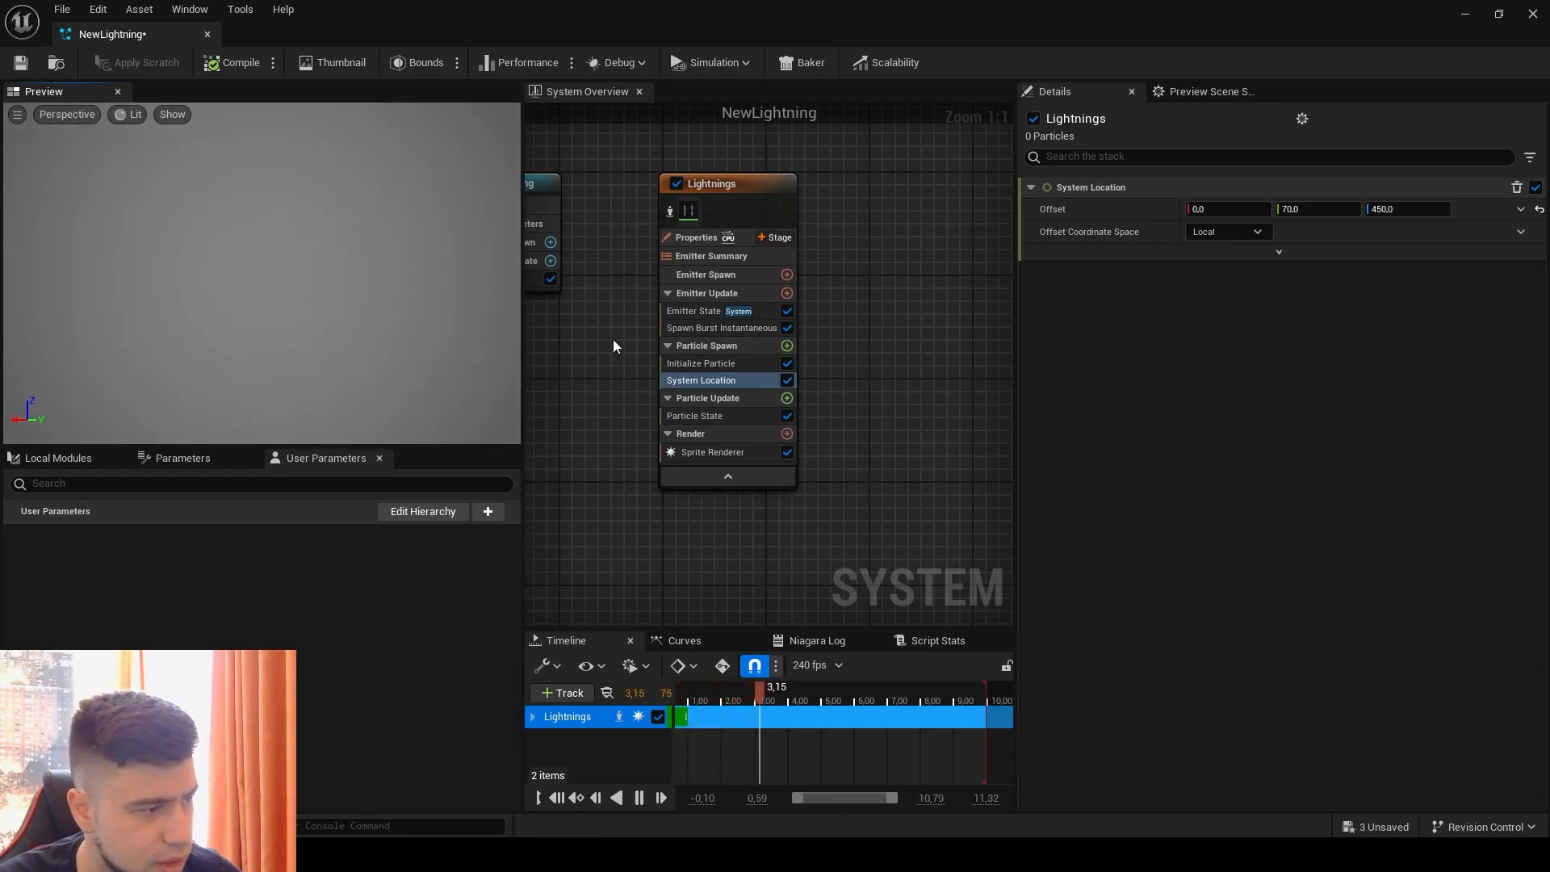
Step: Add a Solve Forces and Velocity module to the Lightnings emitter's Particle Update stage
right_drag(811, 400, 813, 343)
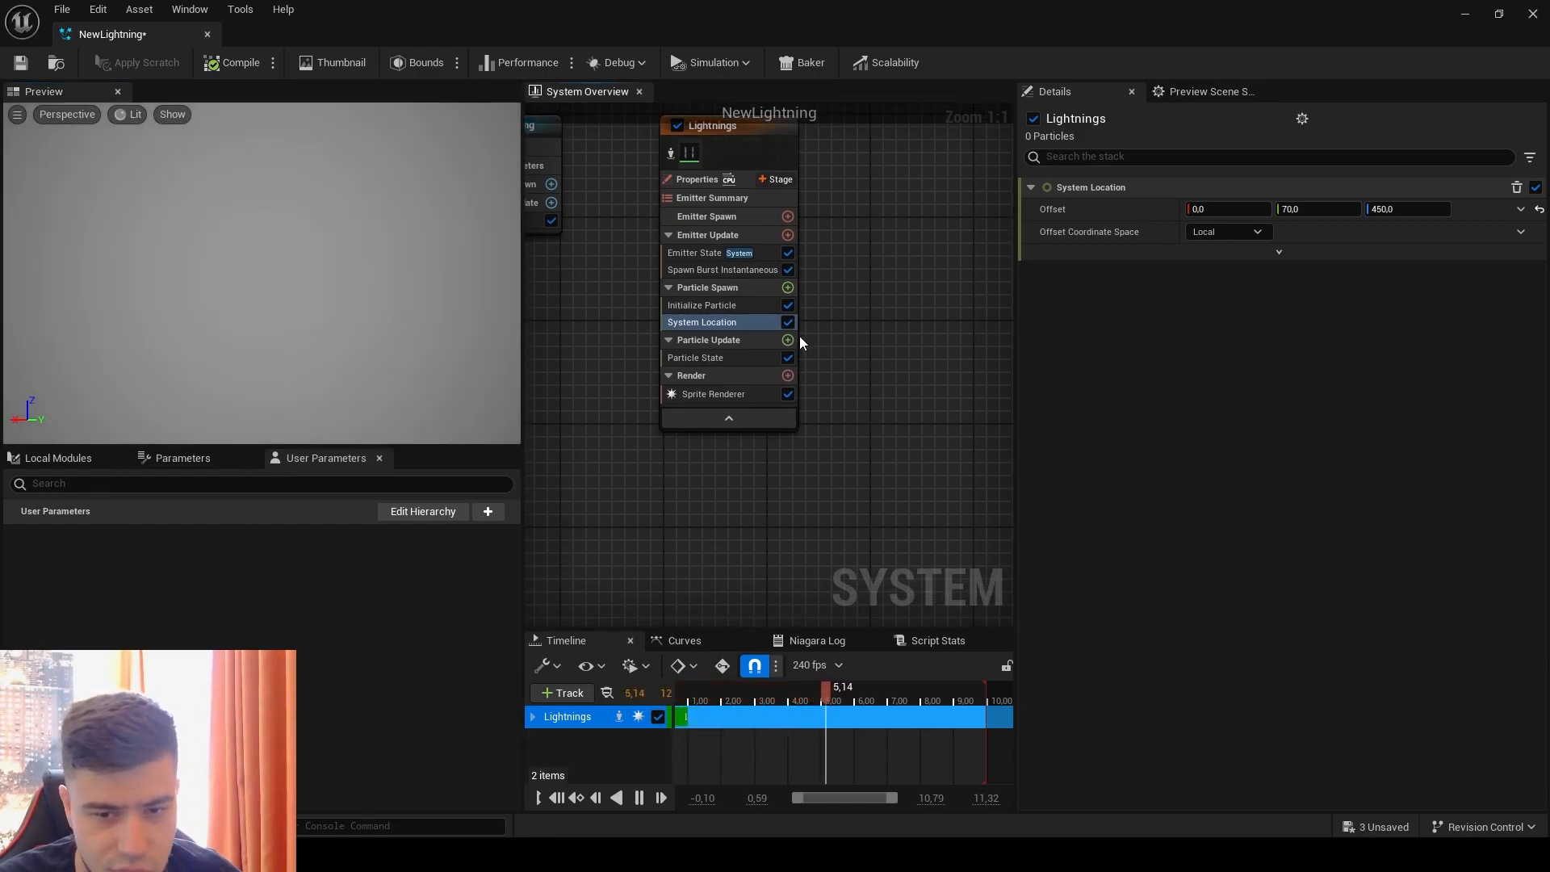
click(751, 358)
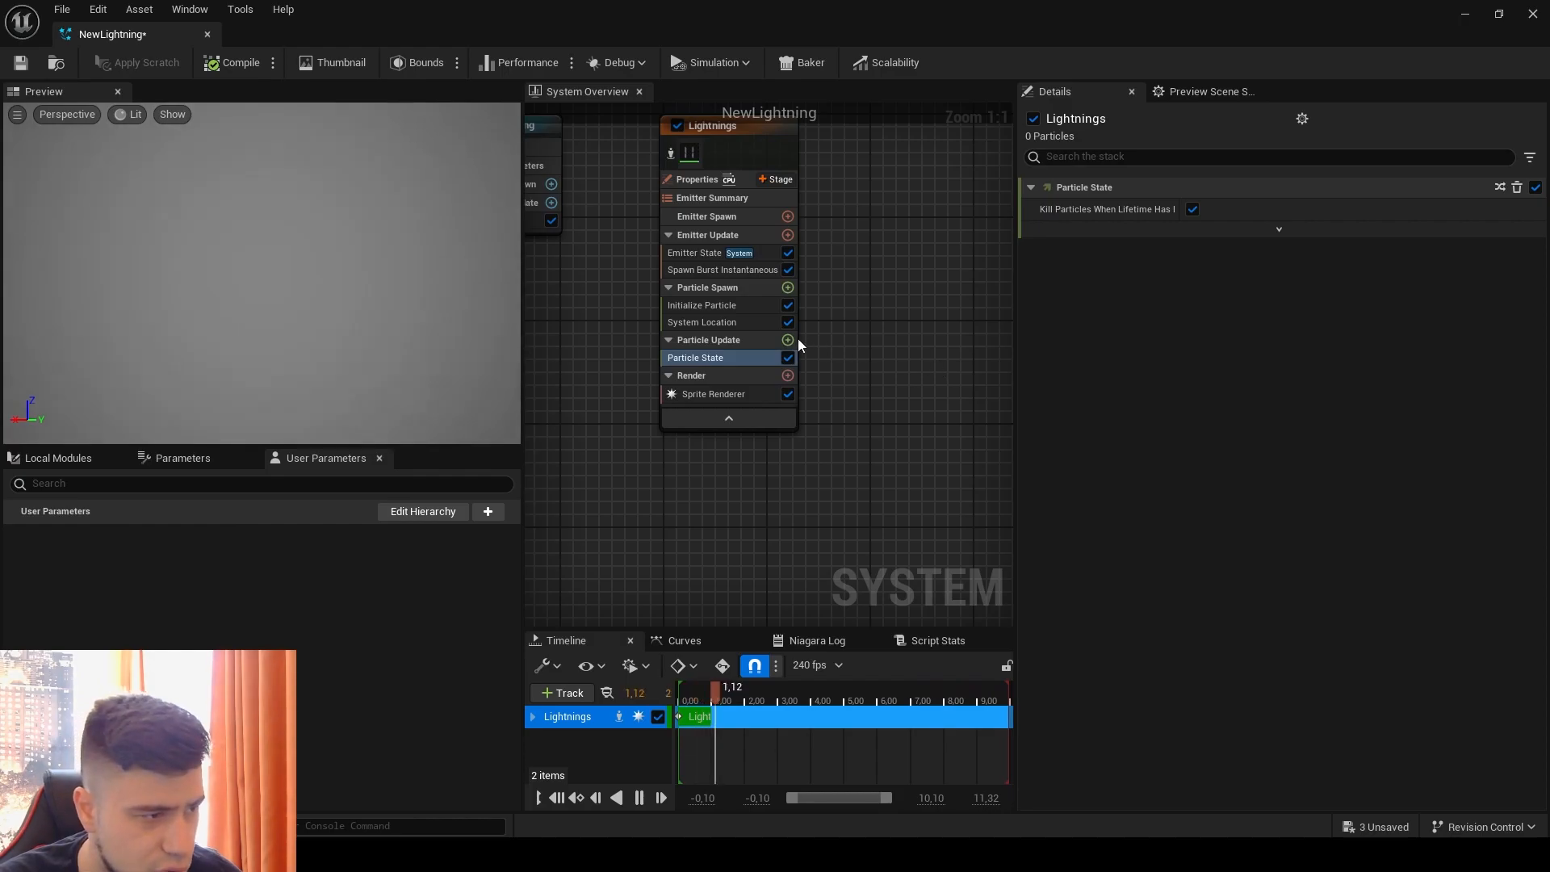
click(788, 340)
text(solv)
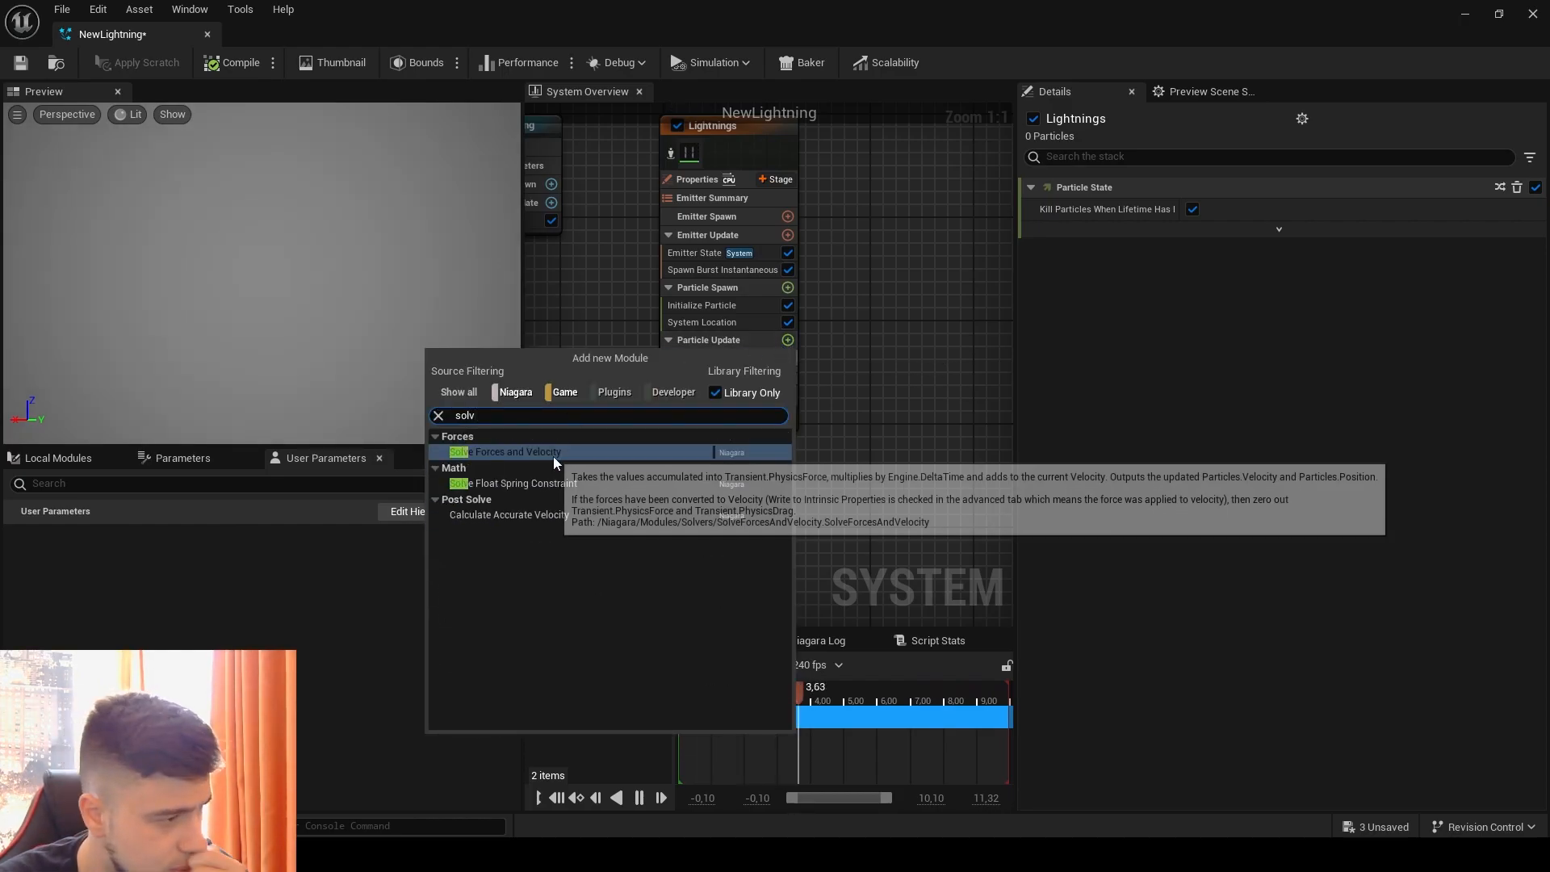
click(554, 455)
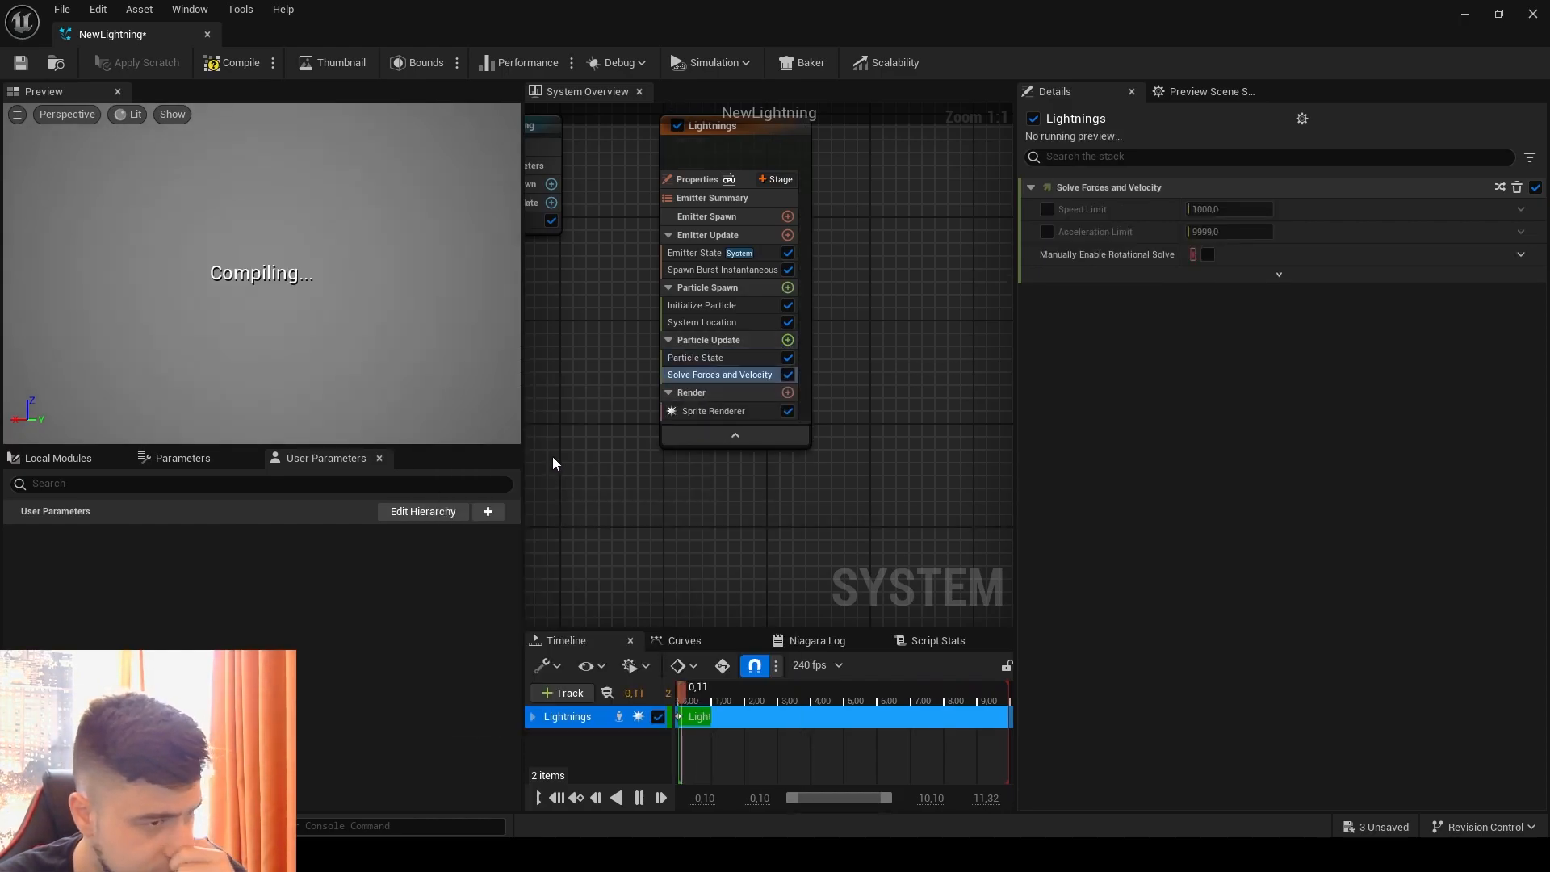
Step: Add a Scale Color module to Particle Update and drive its Scale Alpha with Float from Curve
click(787, 340)
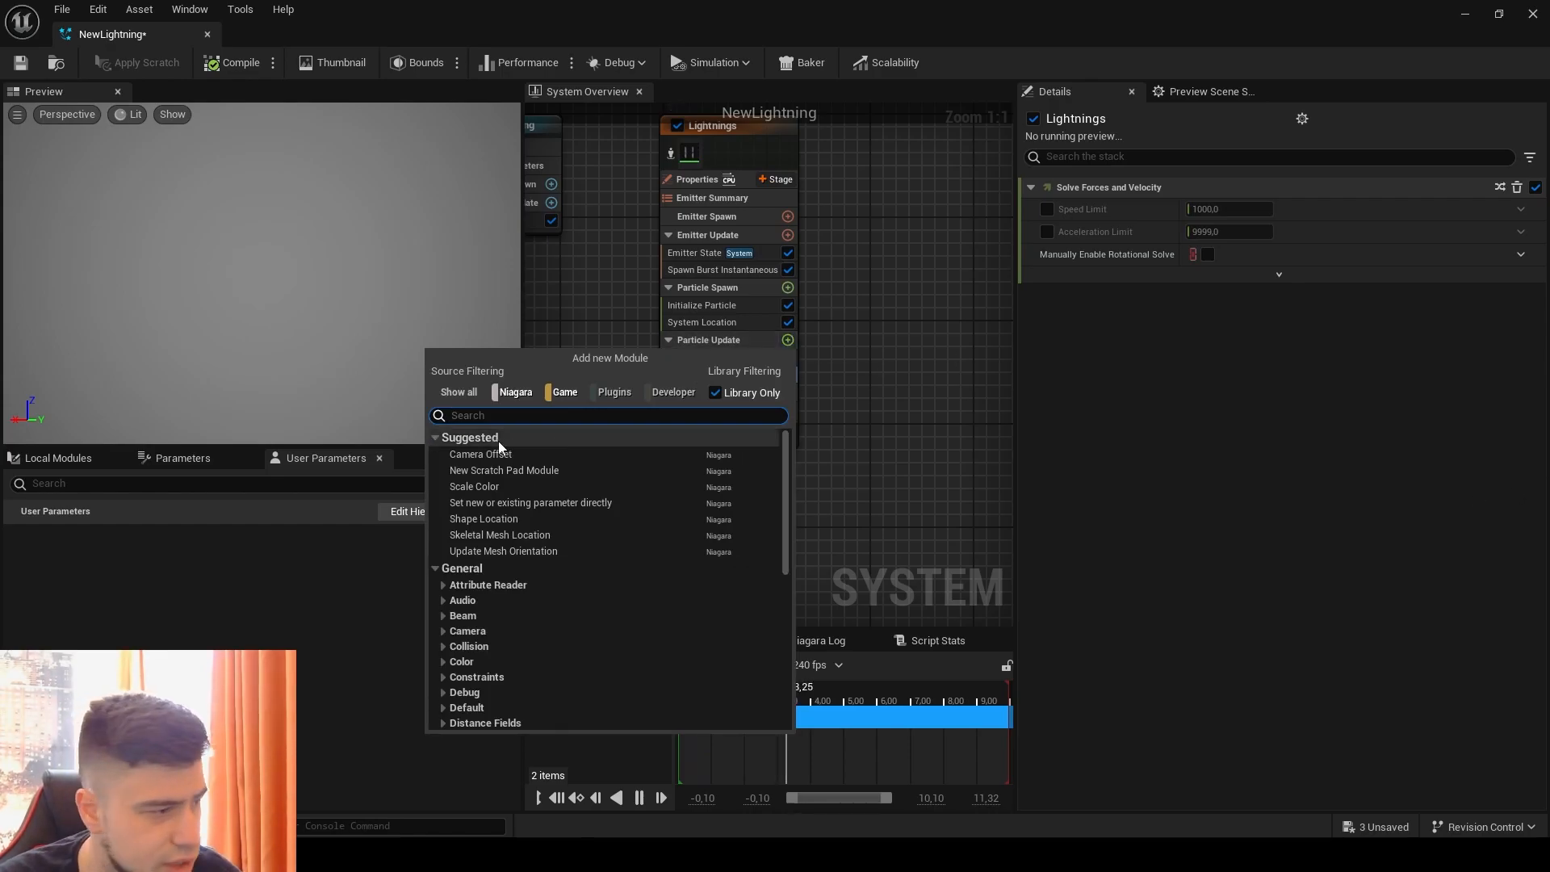
text(scal)
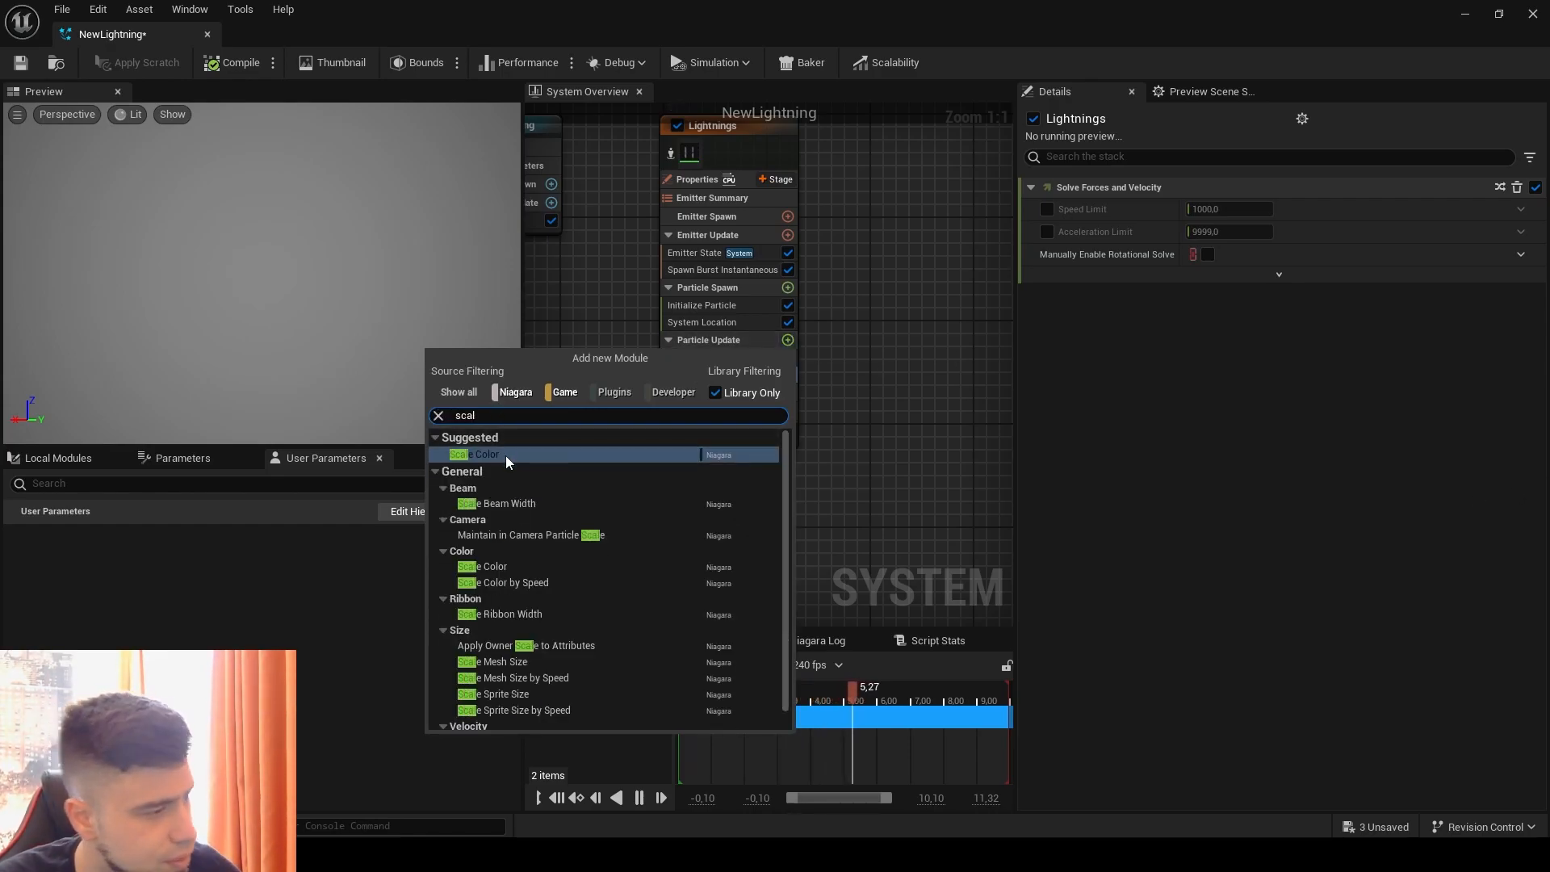
click(506, 455)
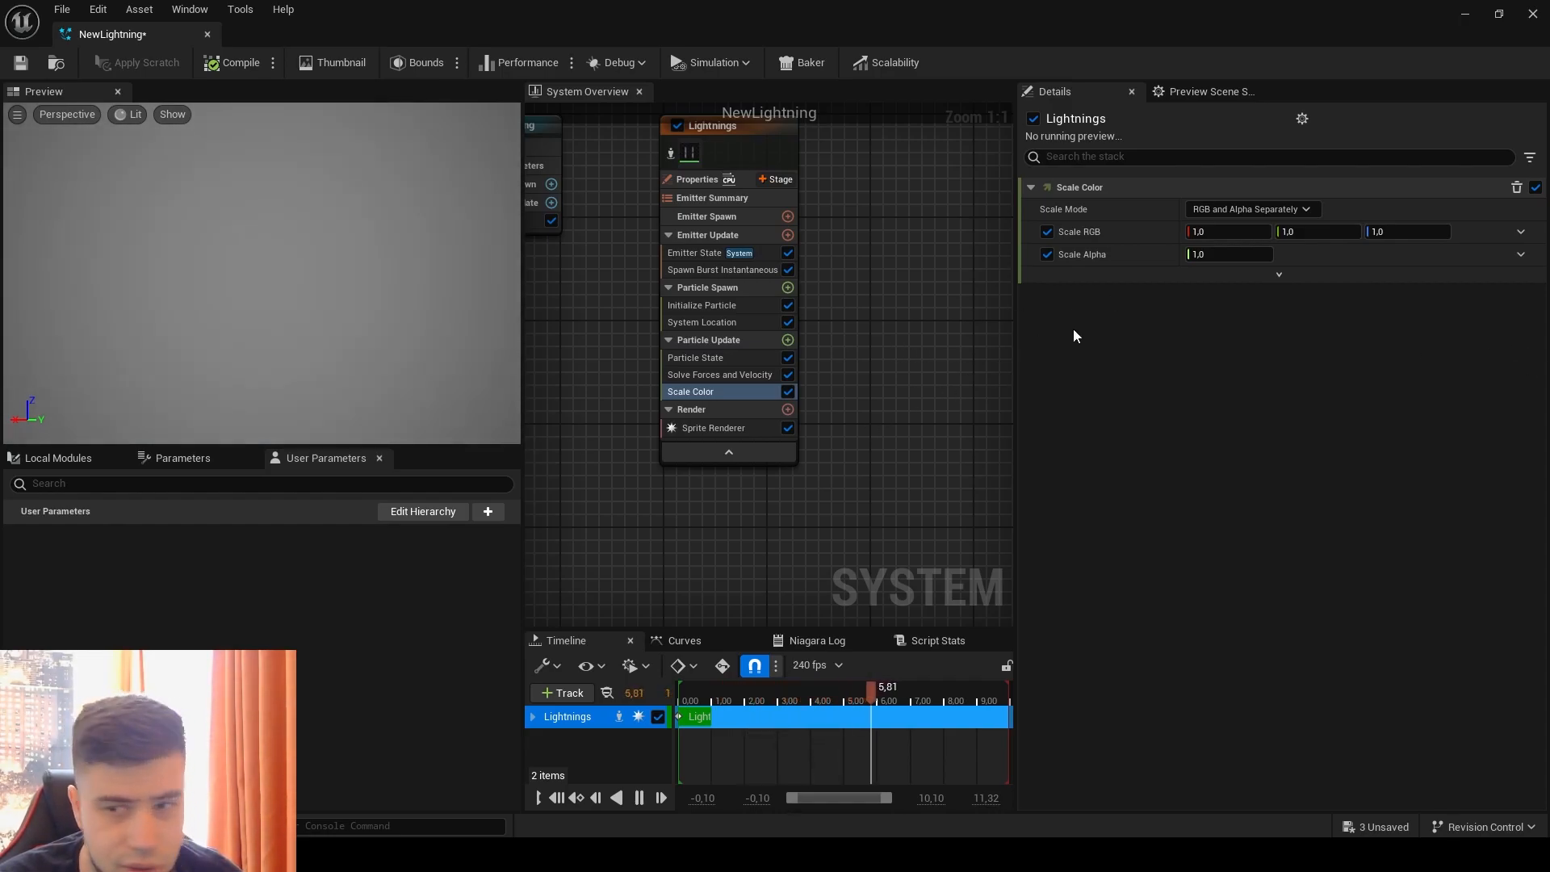
click(1521, 255)
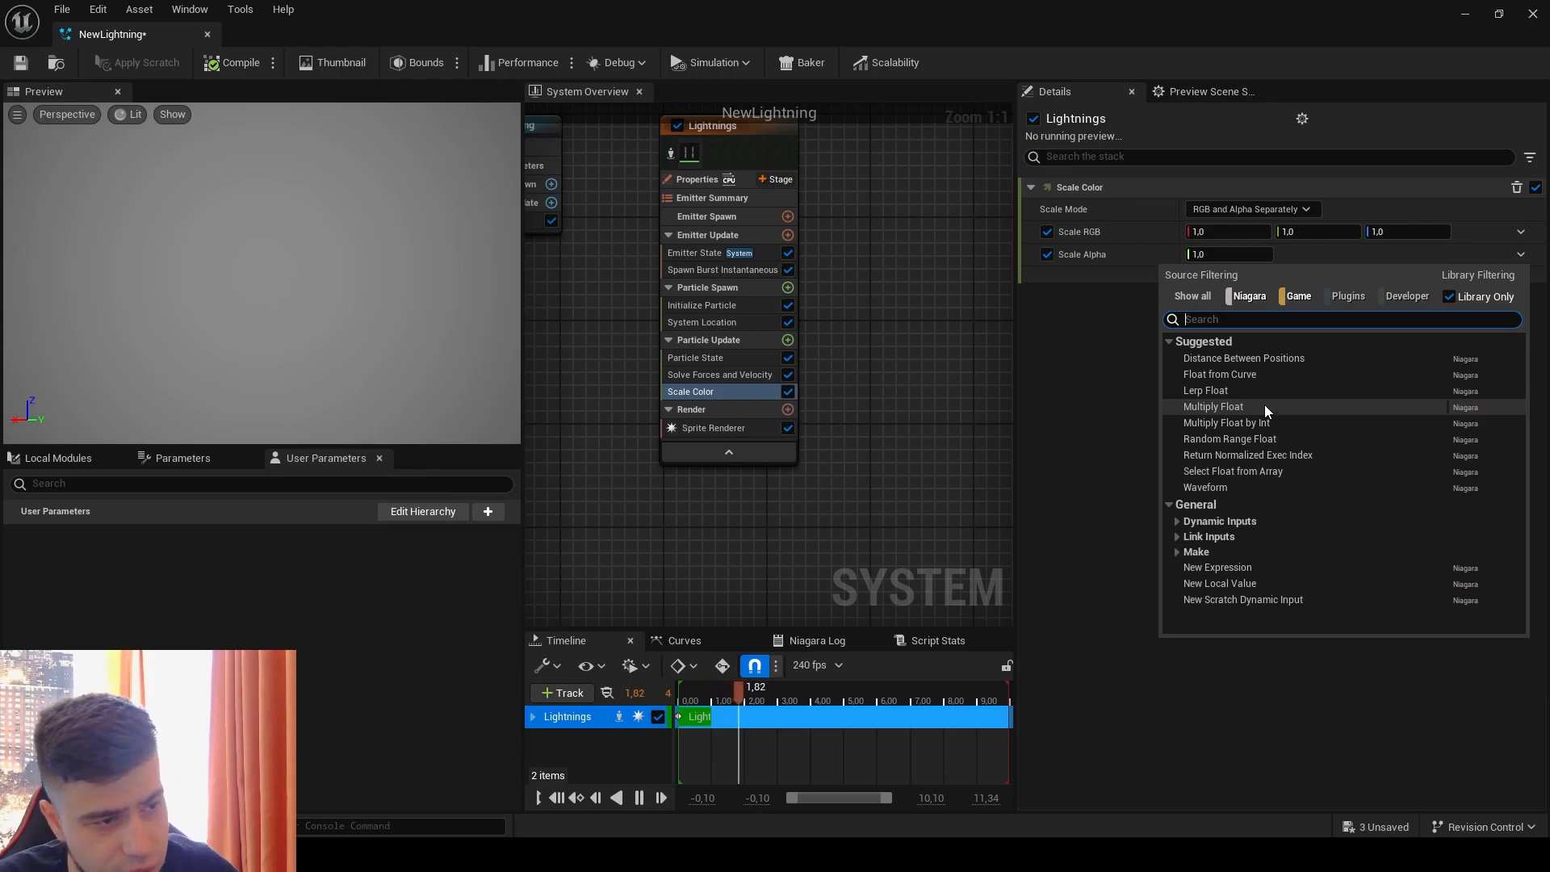
click(1267, 374)
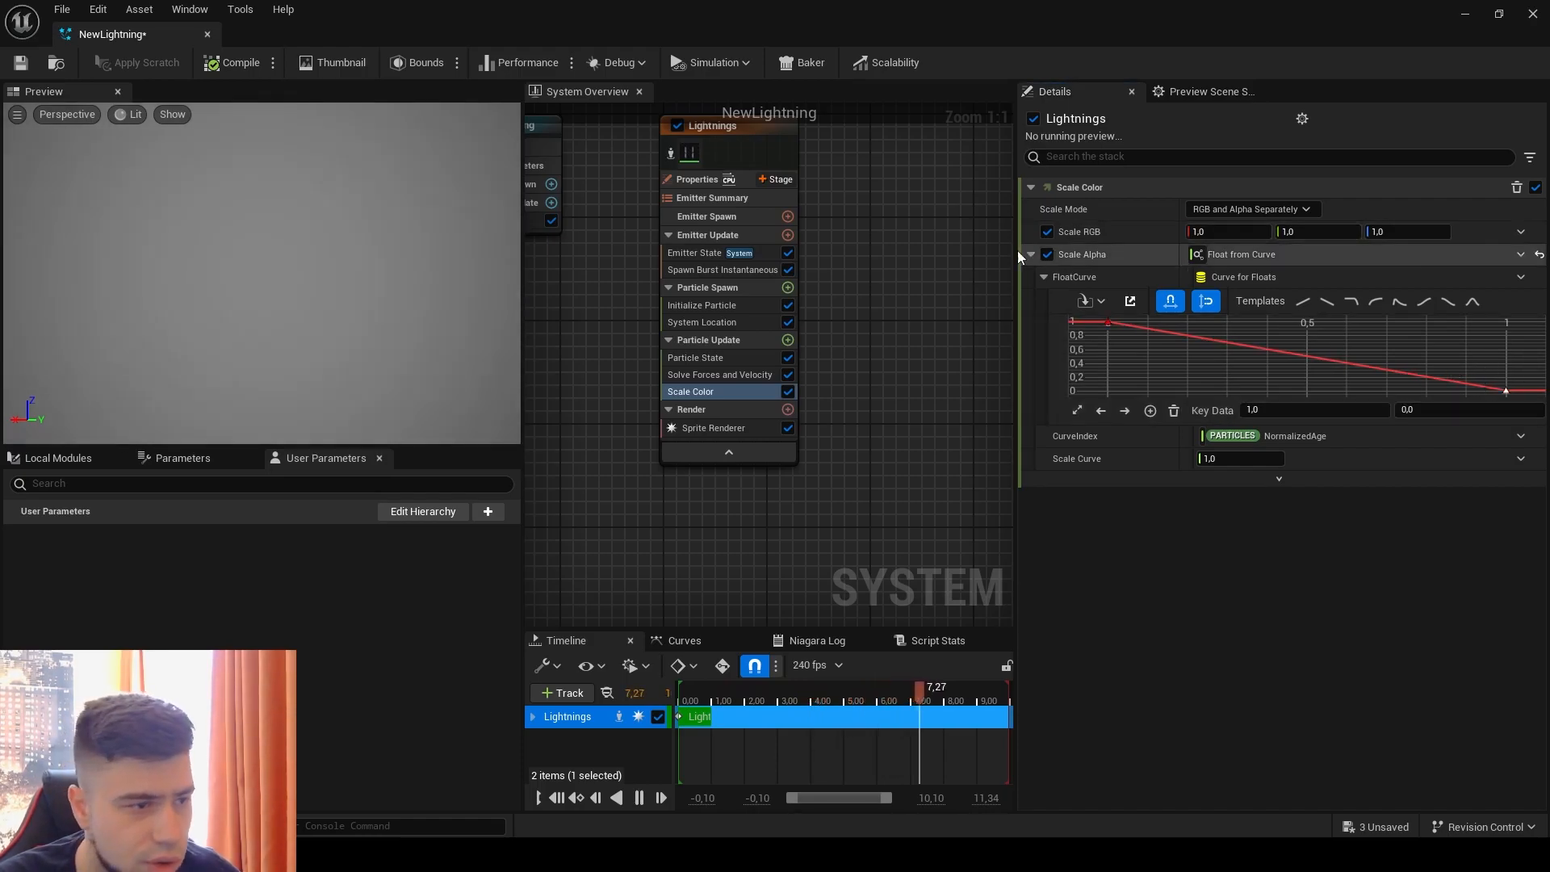
Step: Replay the effect in the preview and save the NewLightning system
click(321, 277)
key(space)
key(space)
key(space)
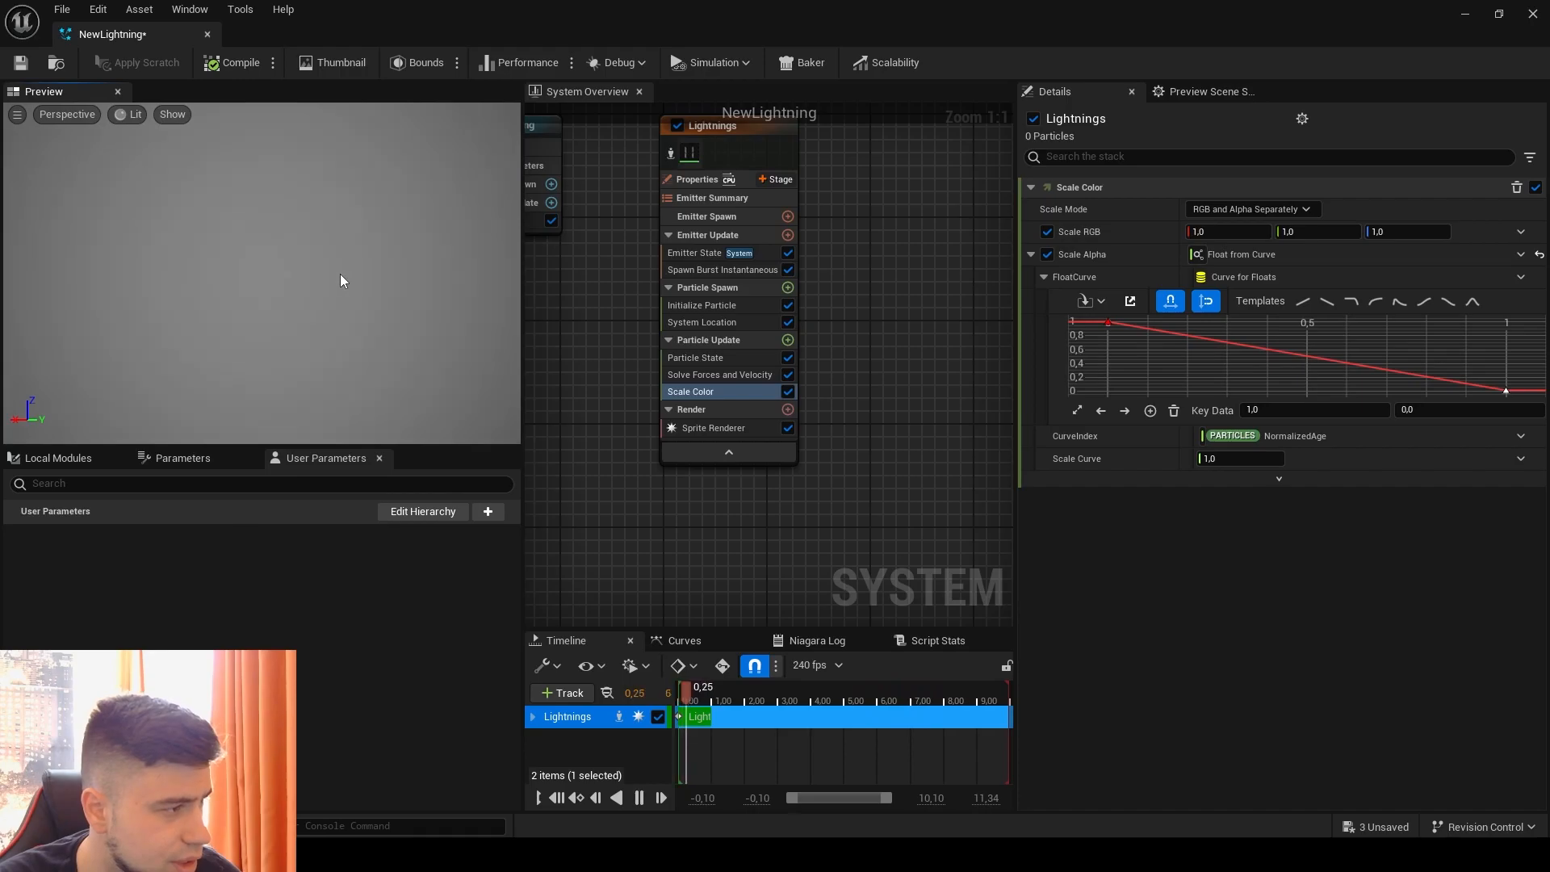
click(21, 65)
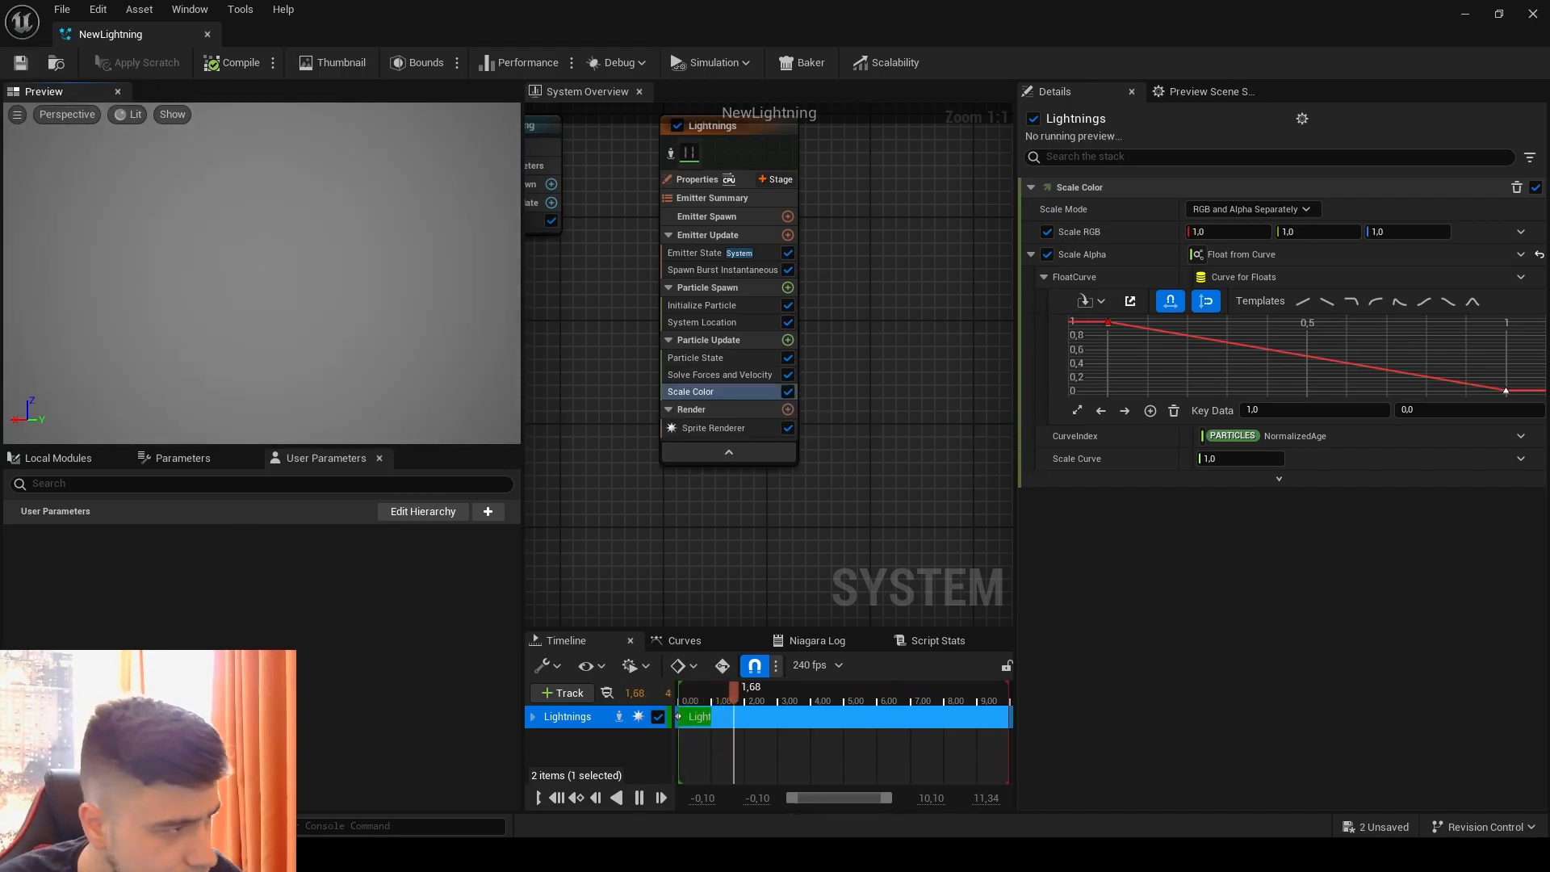
Step: Add a second emitter beside Lightnings from the Empty template and rename it sparks
right_drag(869, 246, 790, 318)
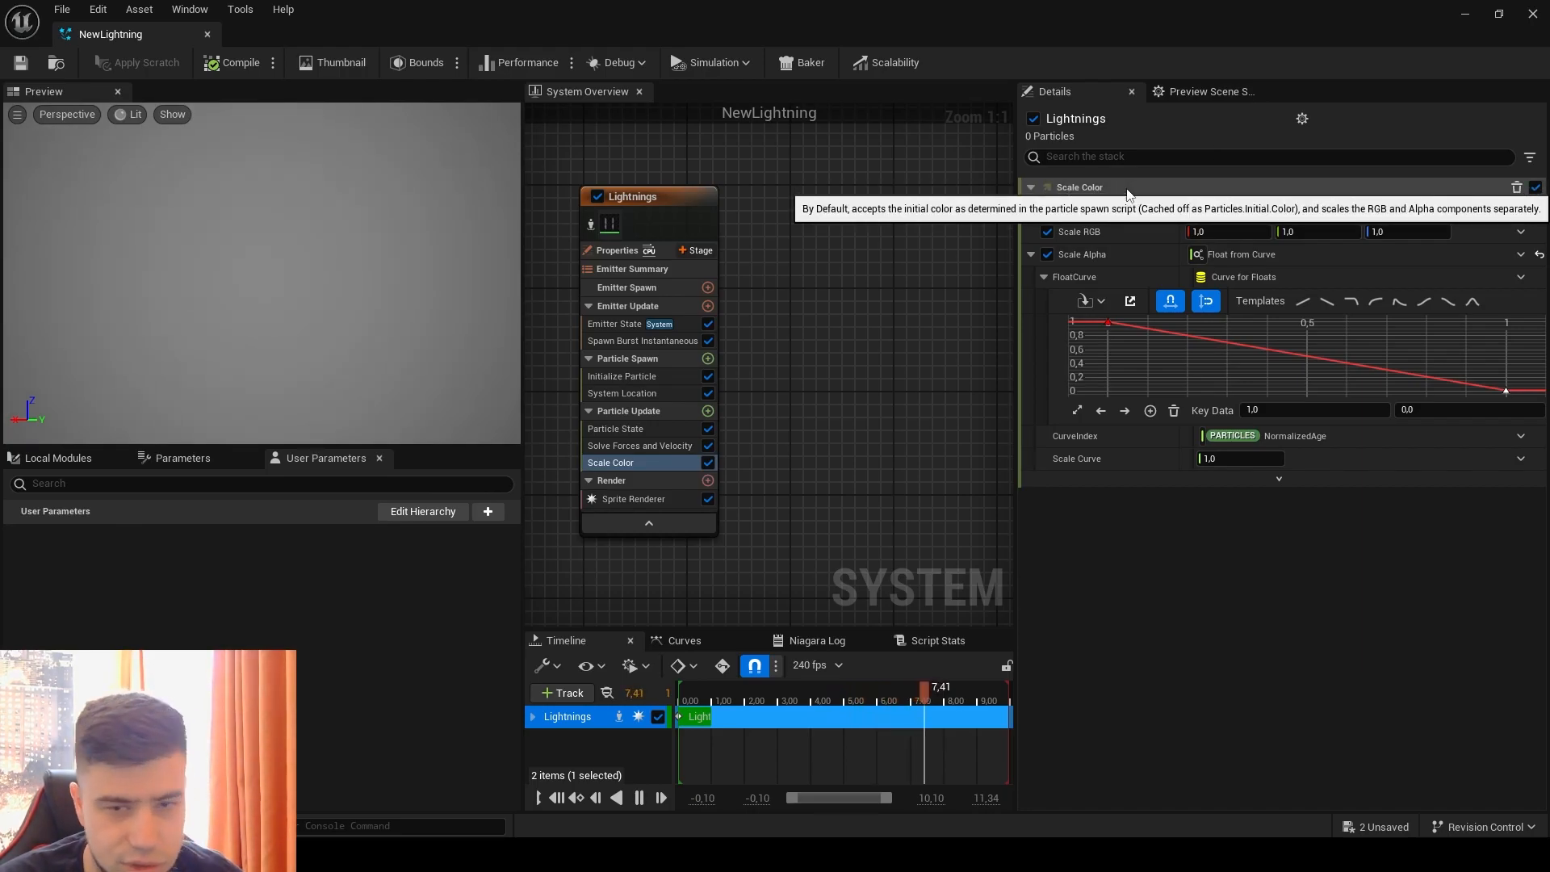
right_click(787, 211)
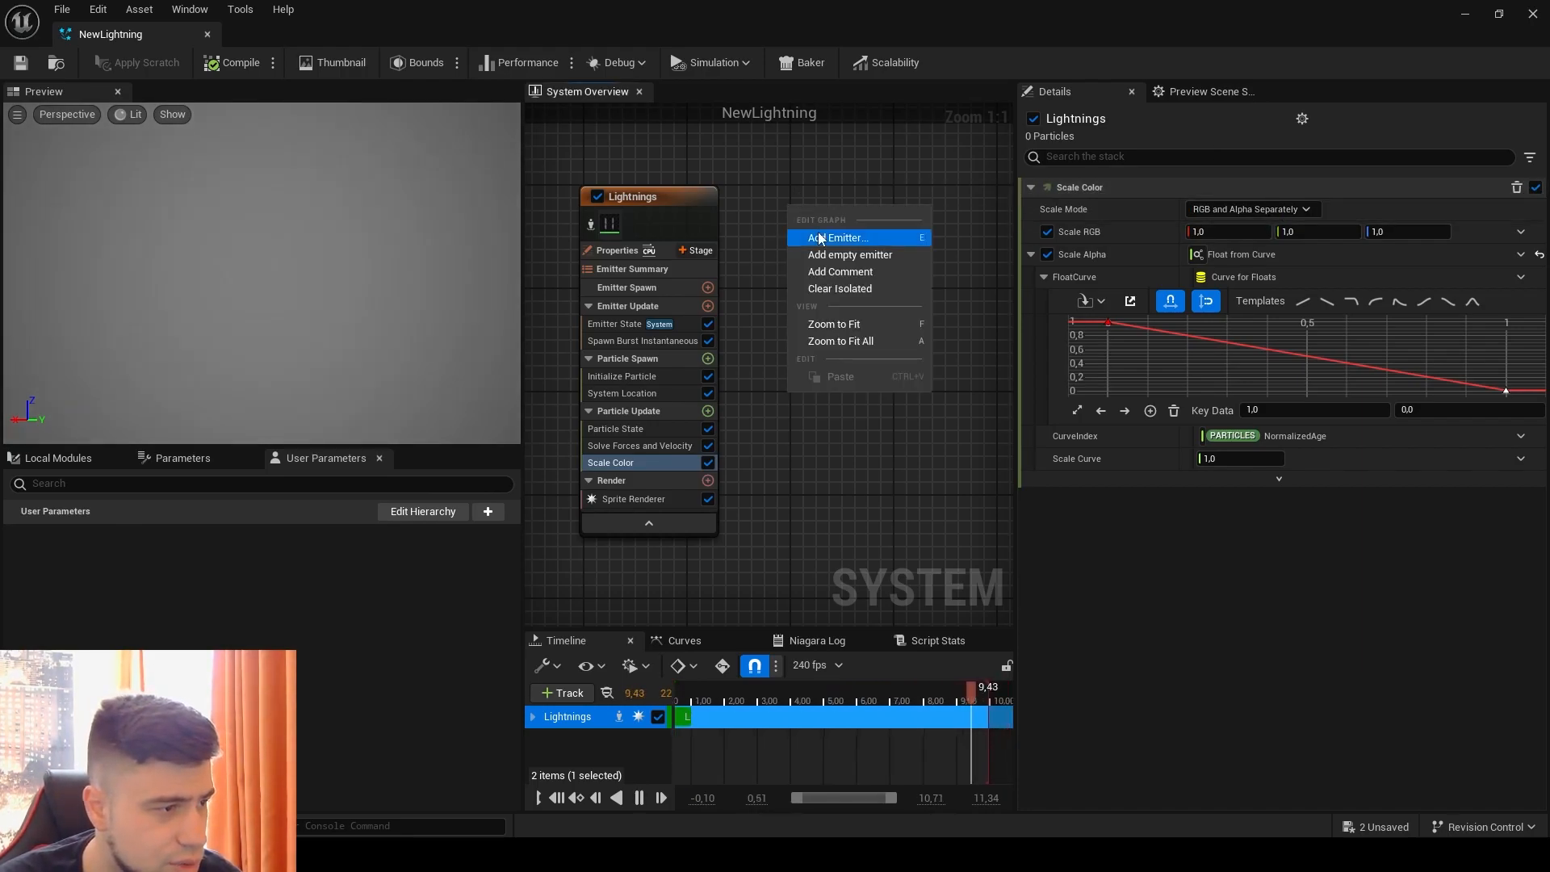
click(880, 238)
double_click(934, 527)
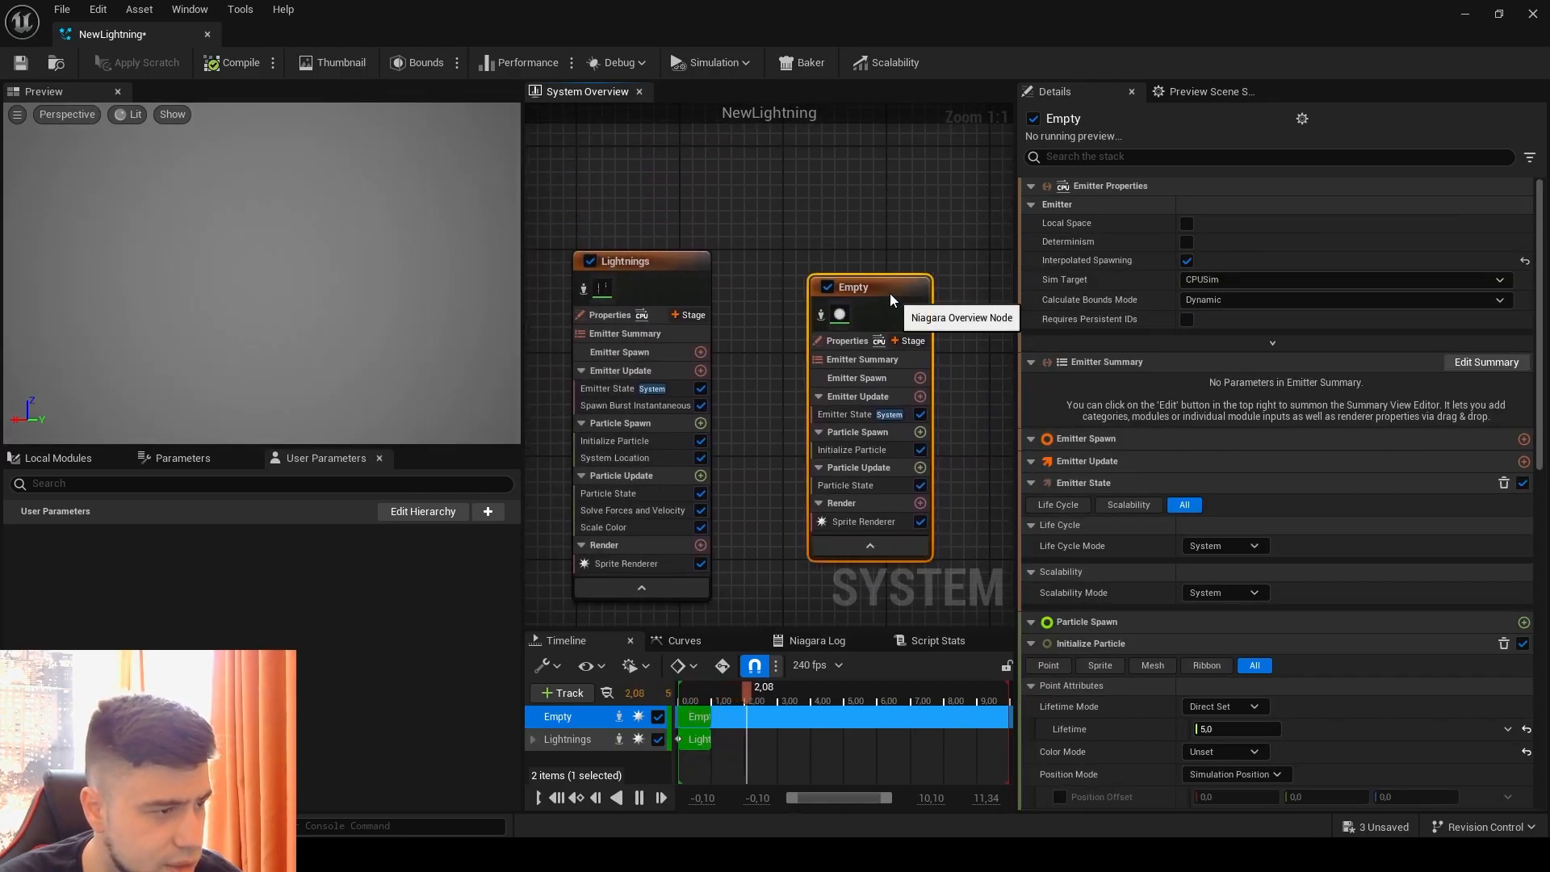
right_click(889, 293)
click(956, 559)
text(sparks)
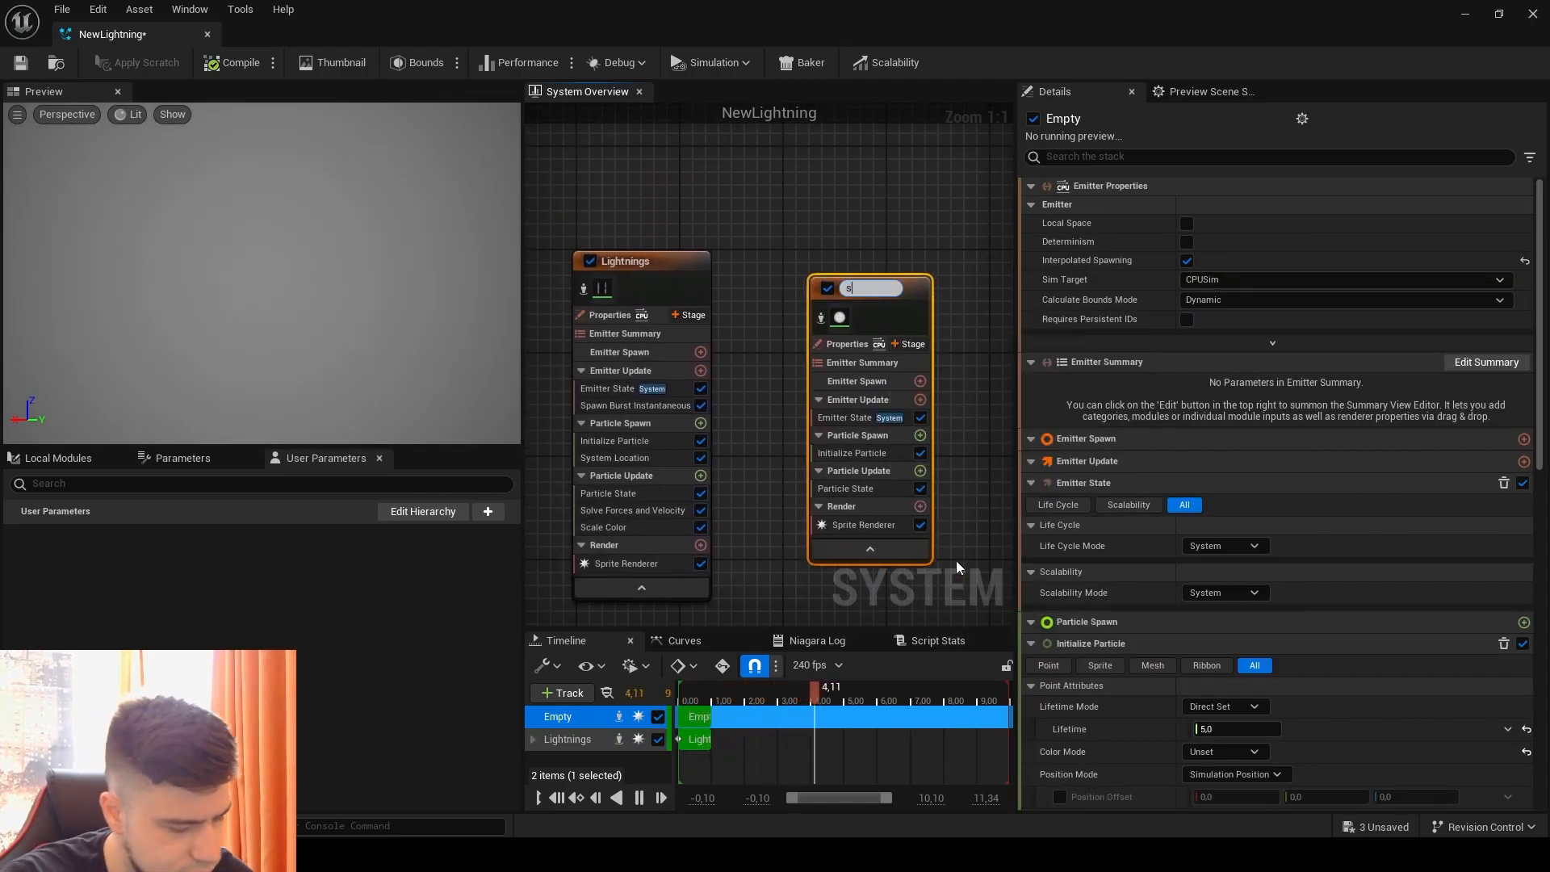
key(Return)
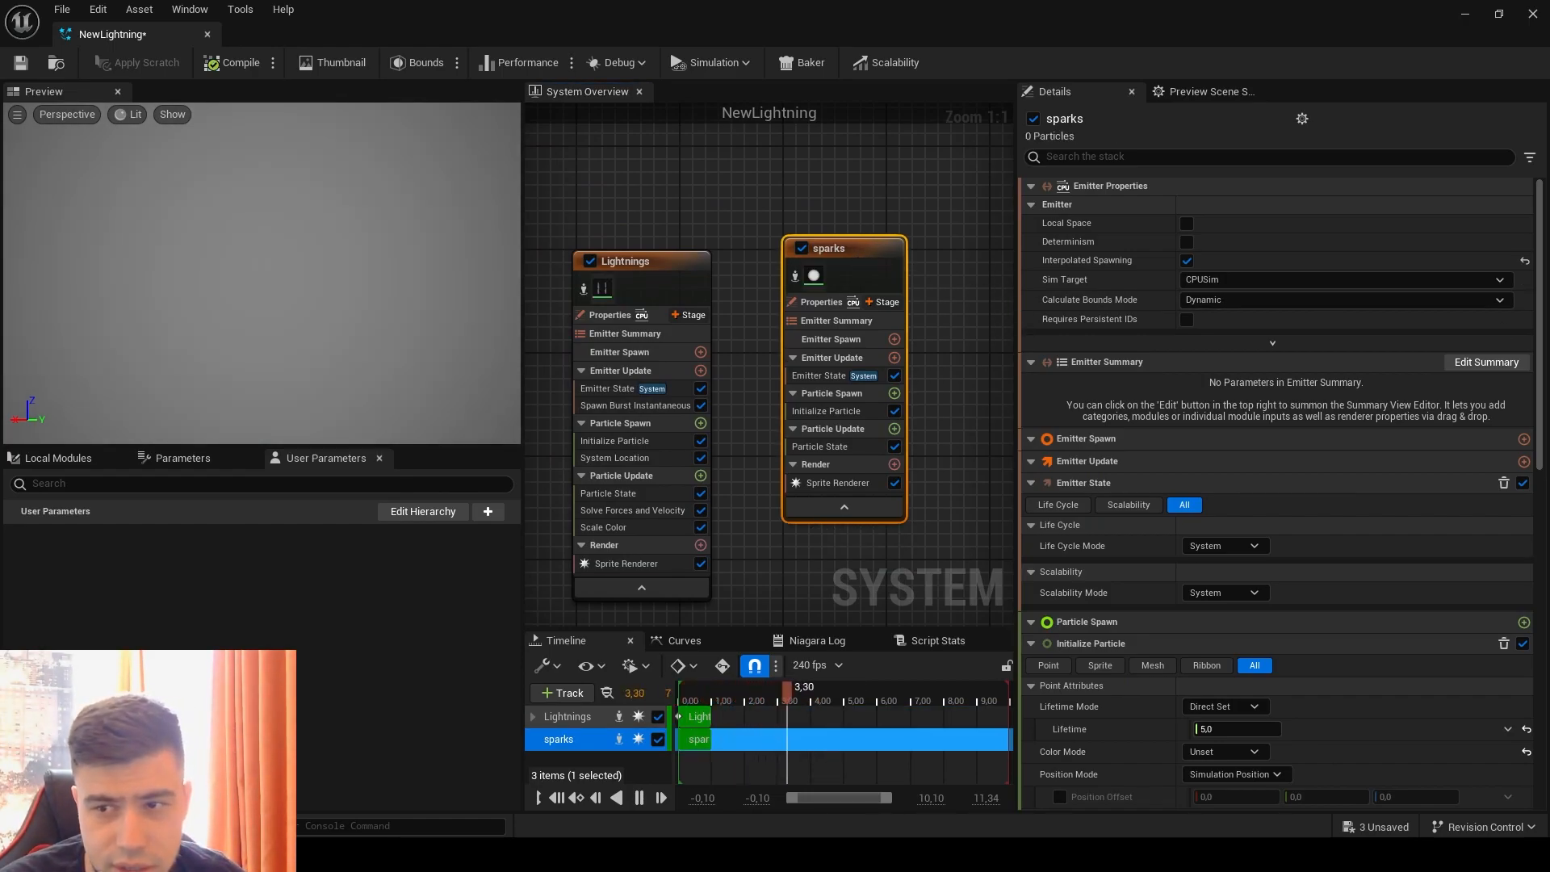
Step: Assign the Glow material to the sparks emitter's Sprite Renderer
click(837, 483)
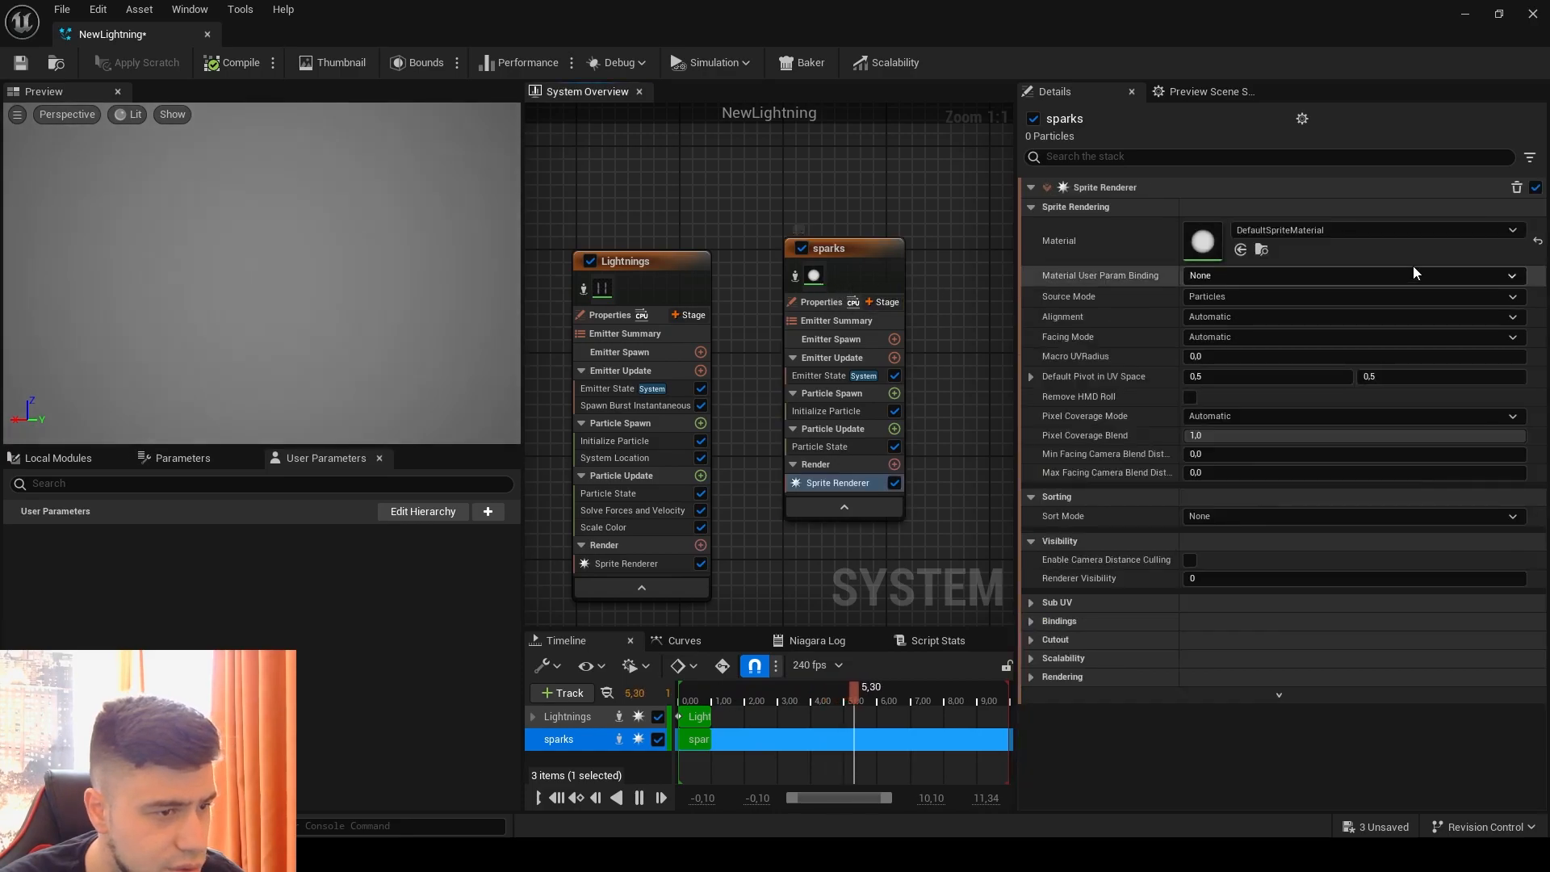
click(1391, 239)
text(glow)
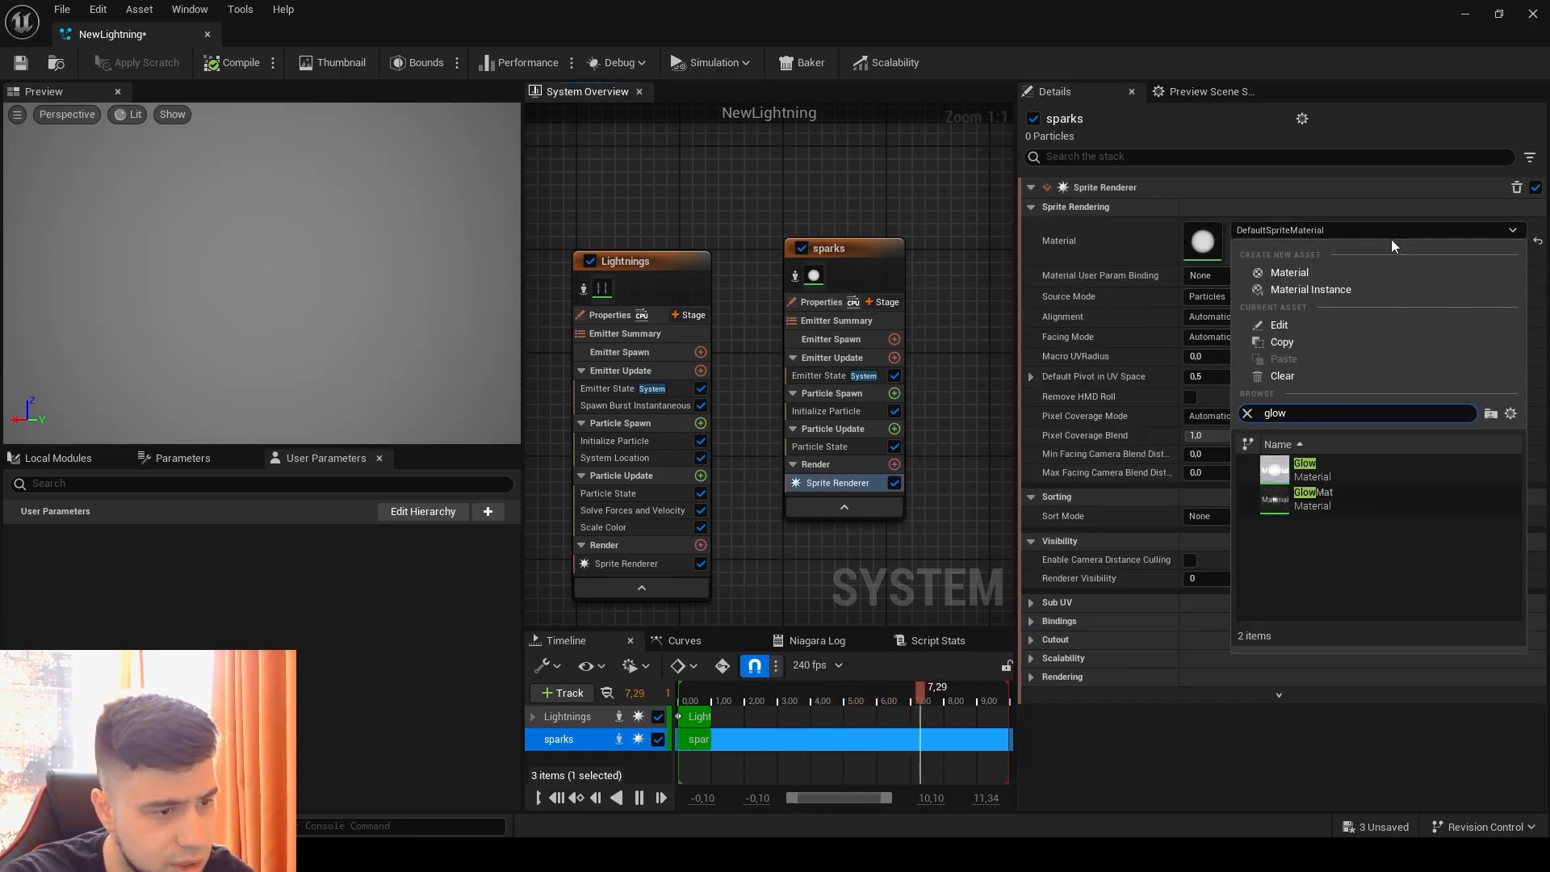
click(1353, 468)
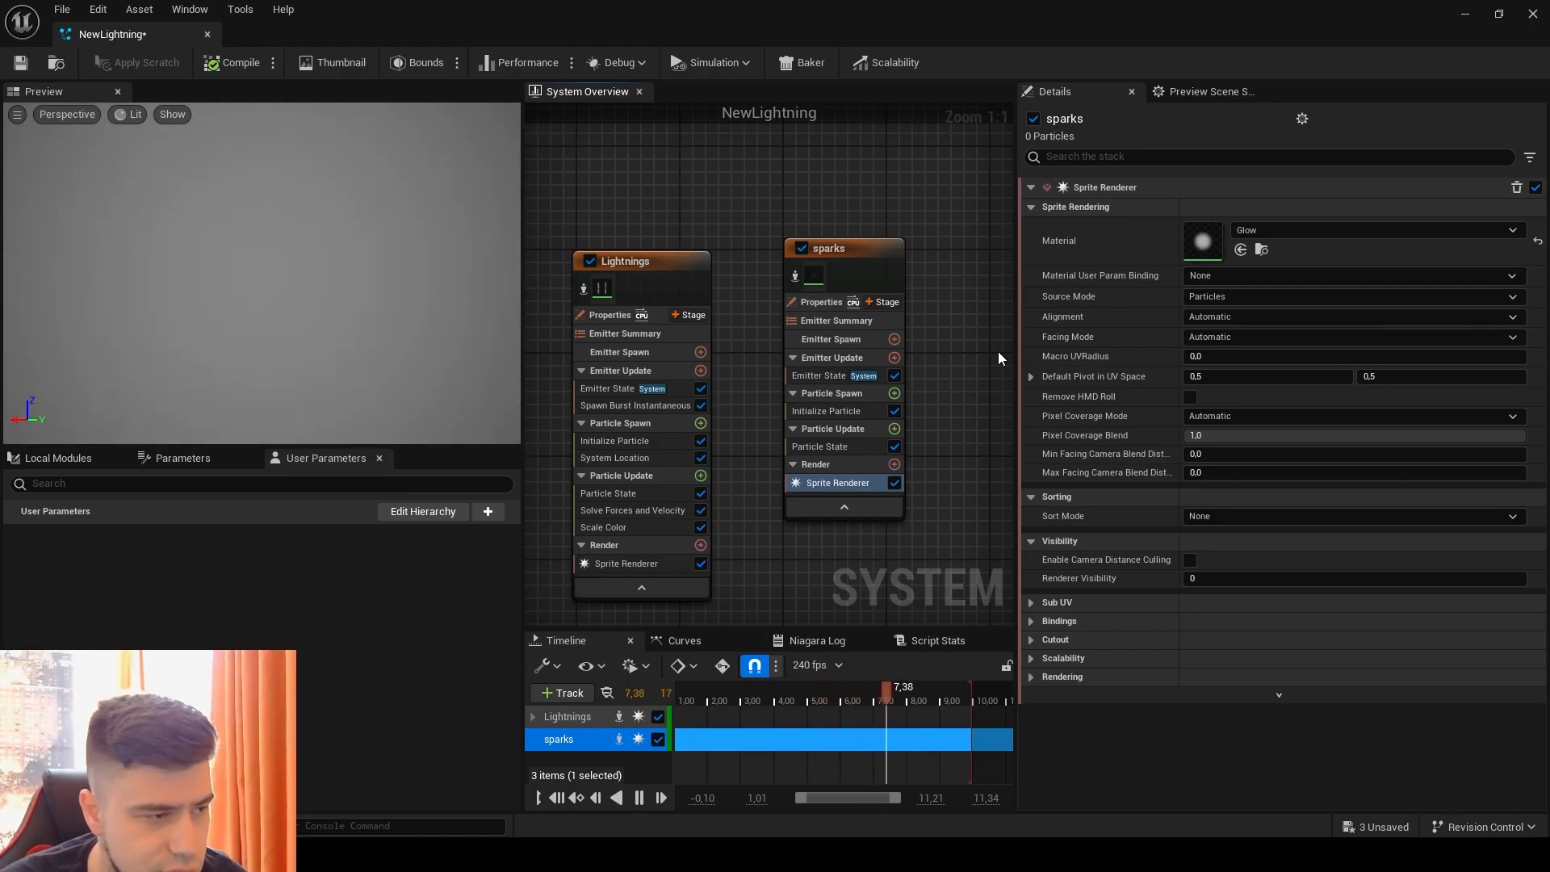
Step: Open the Glow material from the sparks Sprite Renderer and examine its node graph around the Emissive parameter
click(871, 274)
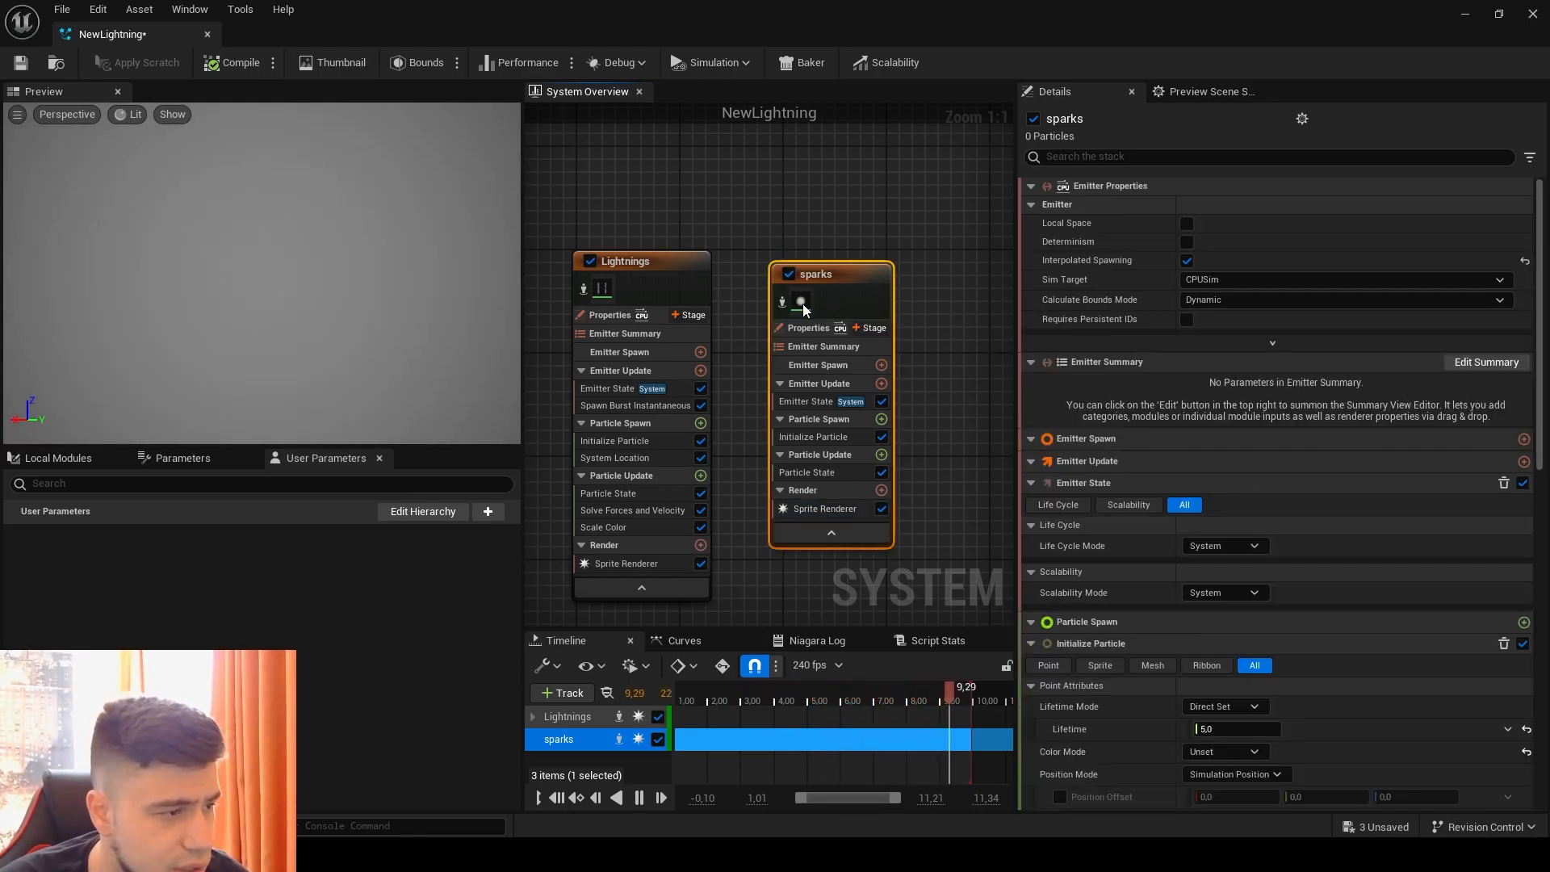
click(824, 496)
double_click(1211, 250)
right_drag(659, 454, 1399, 709)
scroll(1243, 482, down, 2)
right_drag(1243, 476, 947, 370)
drag(778, 264, 725, 259)
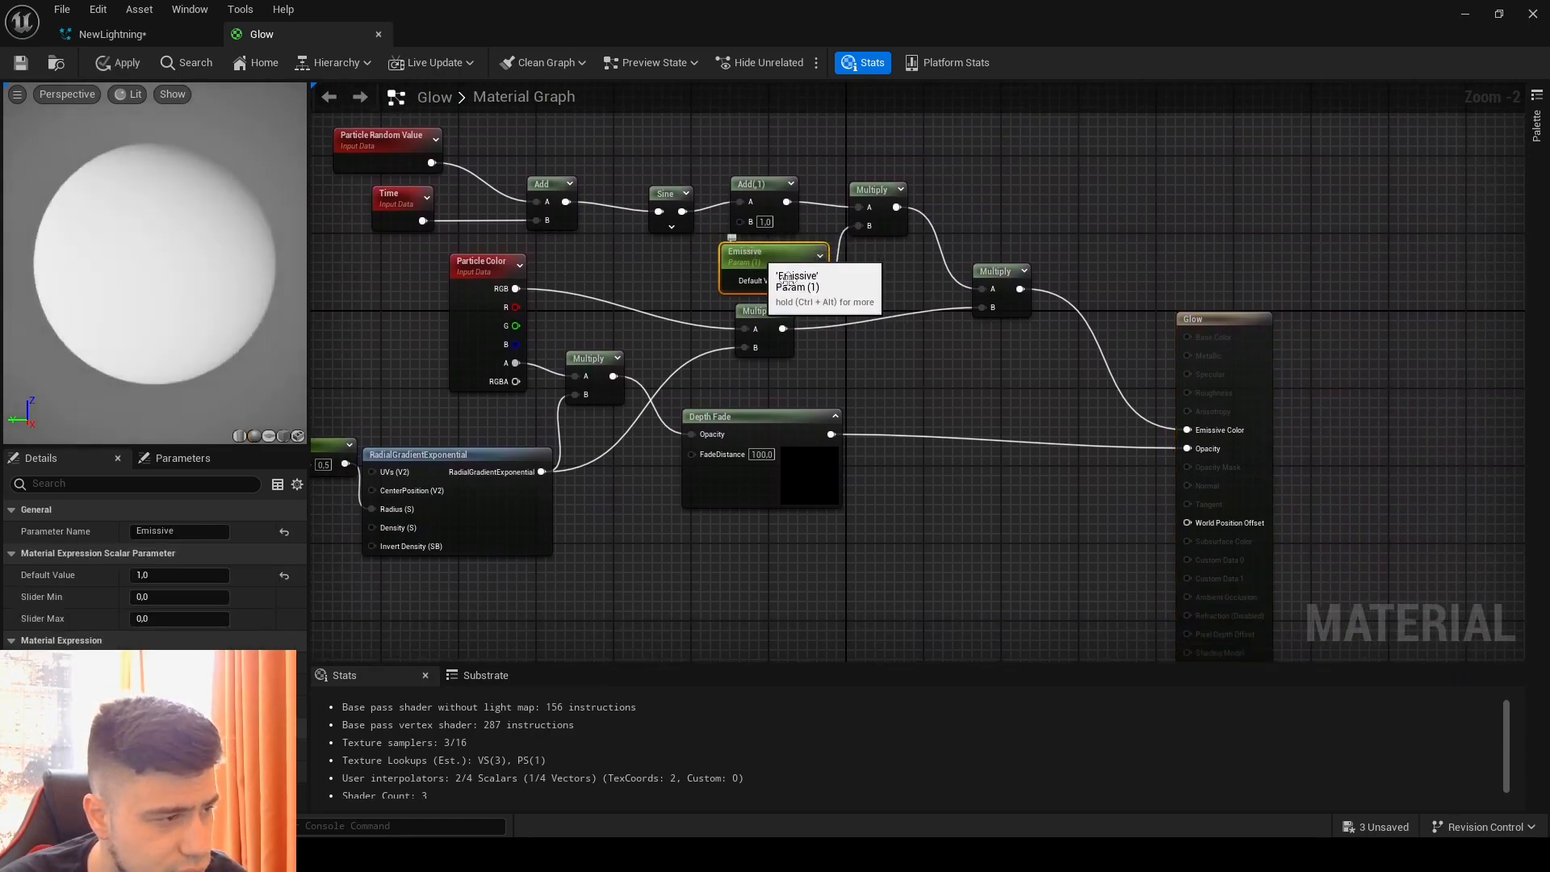
Step: Add a constant to the Glow material graph and convert it into a parameter named emissi
click(911, 364)
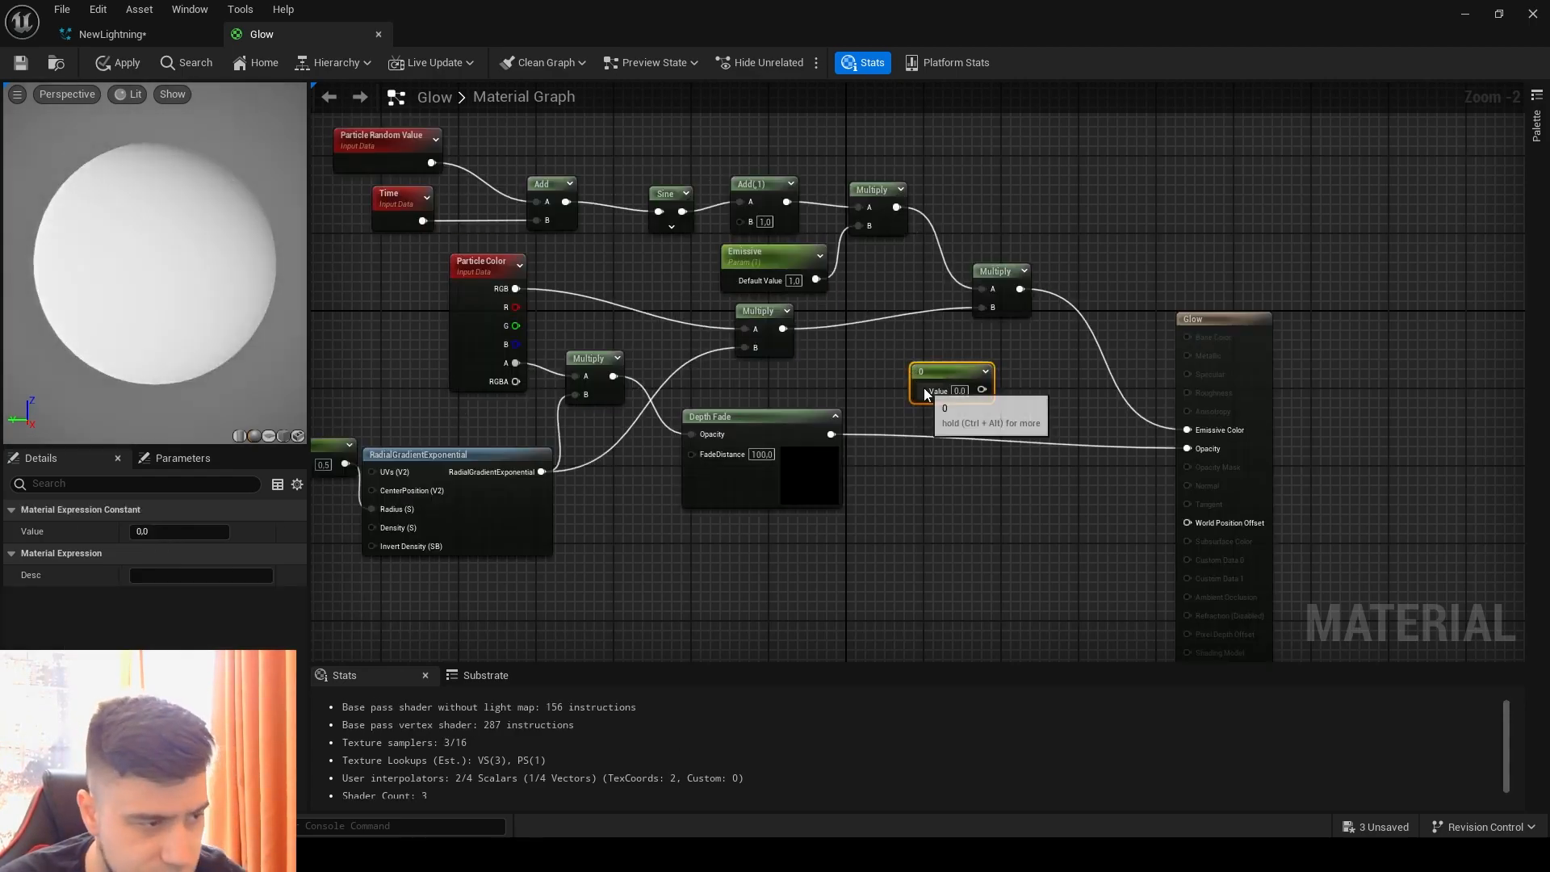
click(984, 373)
right_click(984, 372)
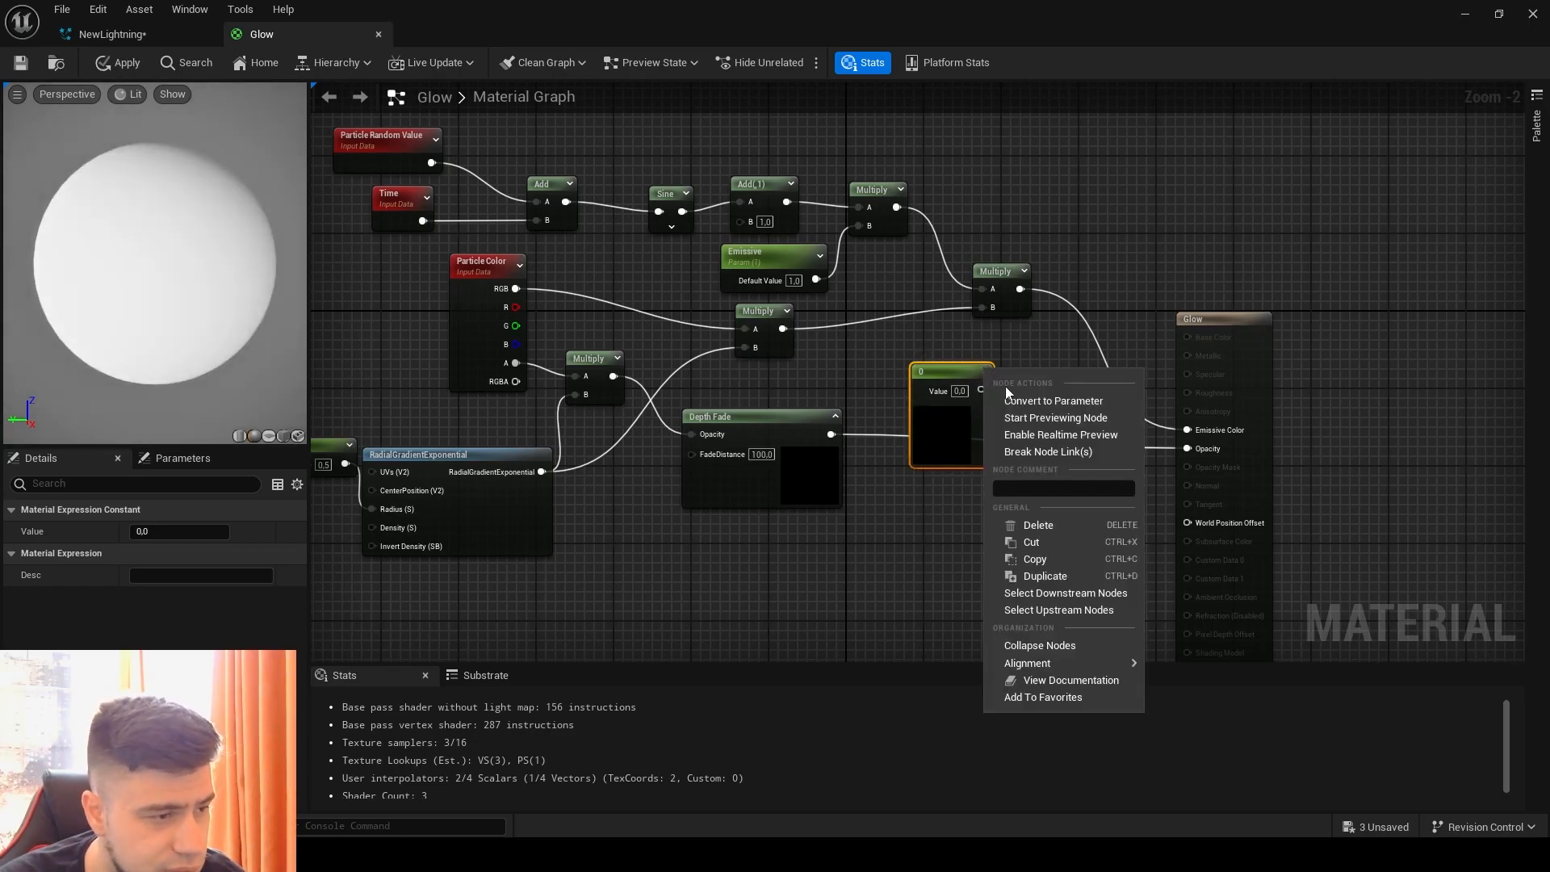
click(1014, 395)
text(e)
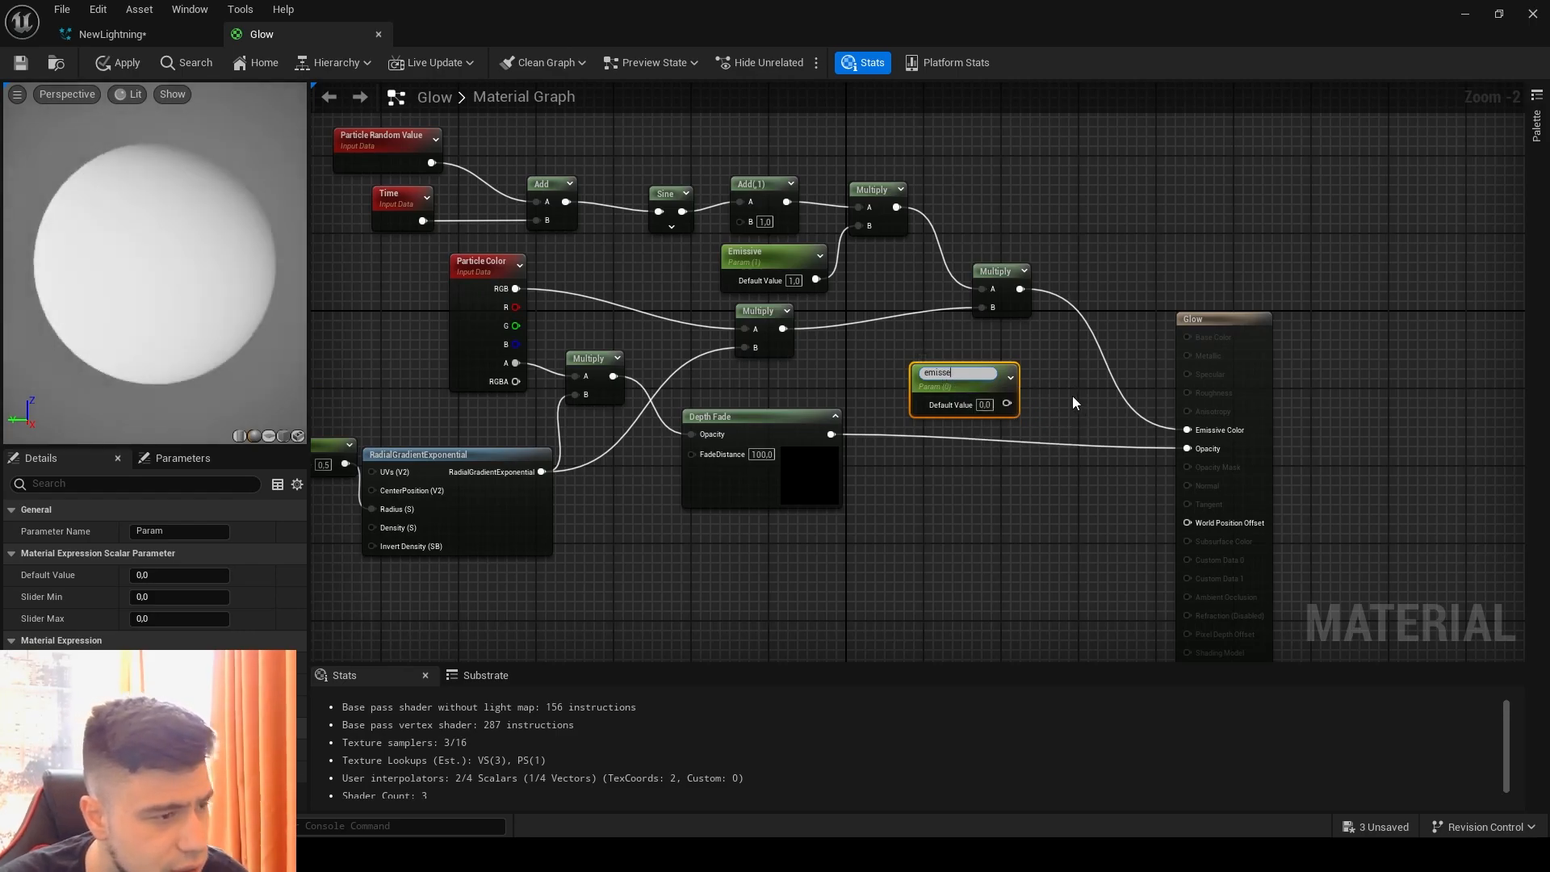
text(misse)
key(BackSpace)
text(i)
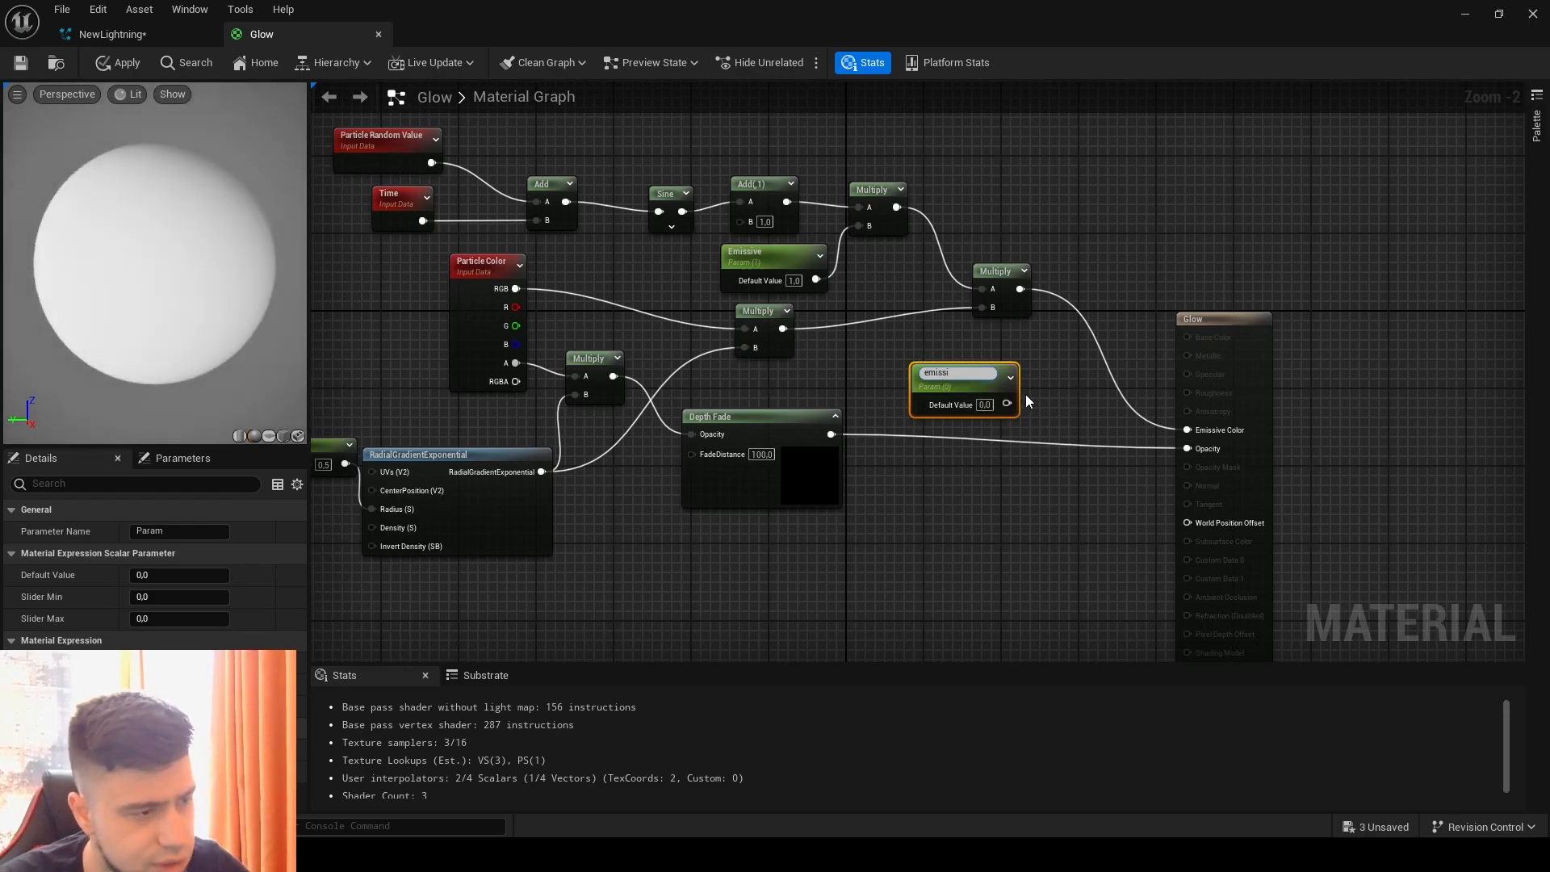
click(818, 210)
Step: Set the emissi parameter's default value to 1 and shift its node closer to the Multiply nodes
click(982, 403)
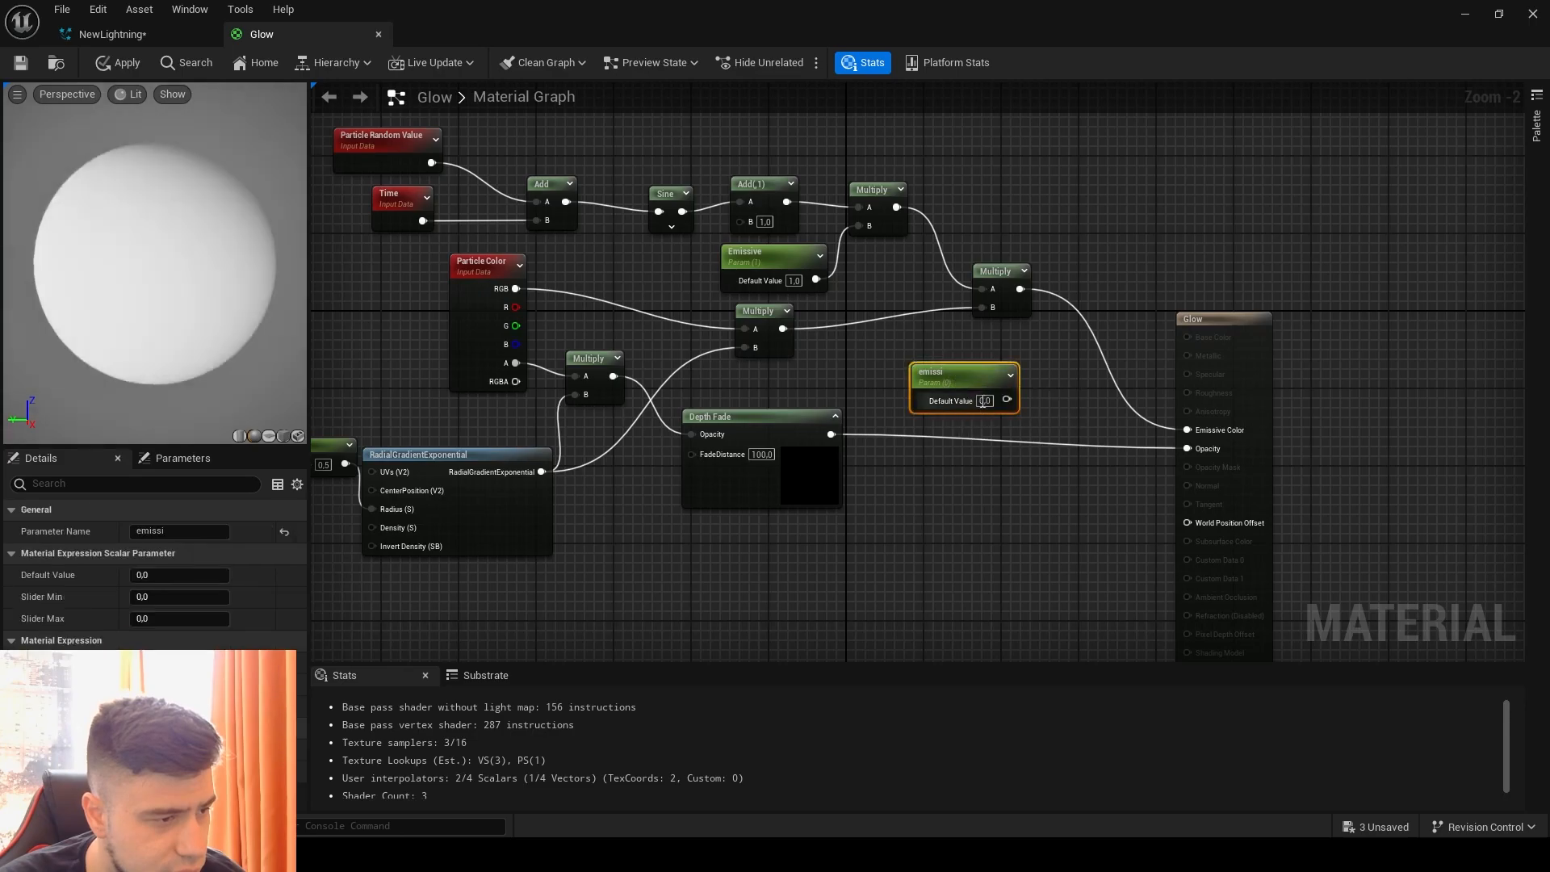
click(179, 574)
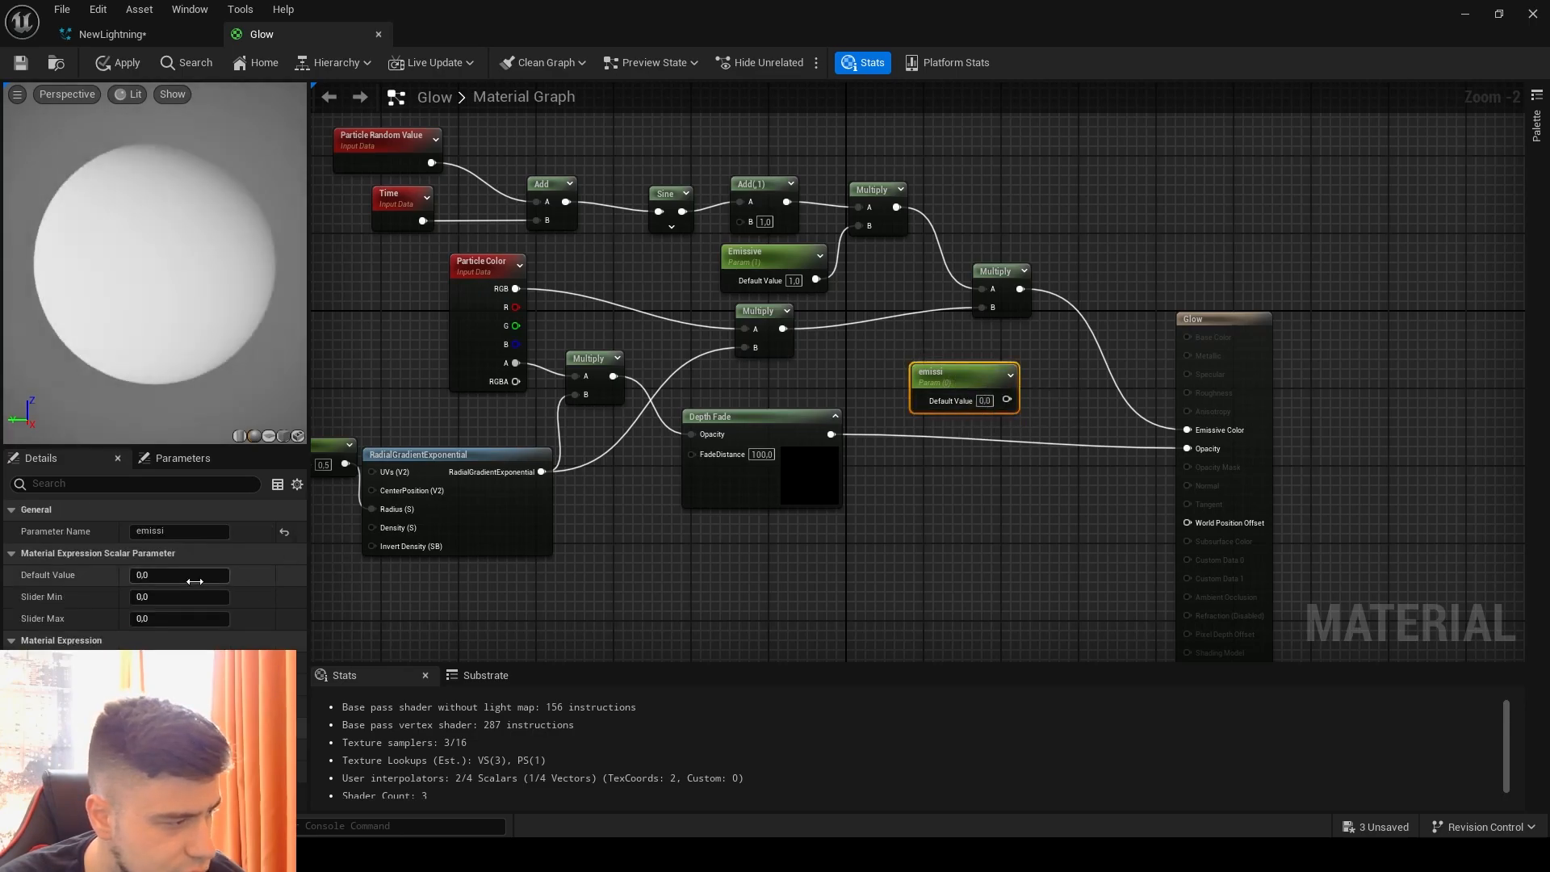
text(1)
click(549, 616)
drag(937, 375, 882, 363)
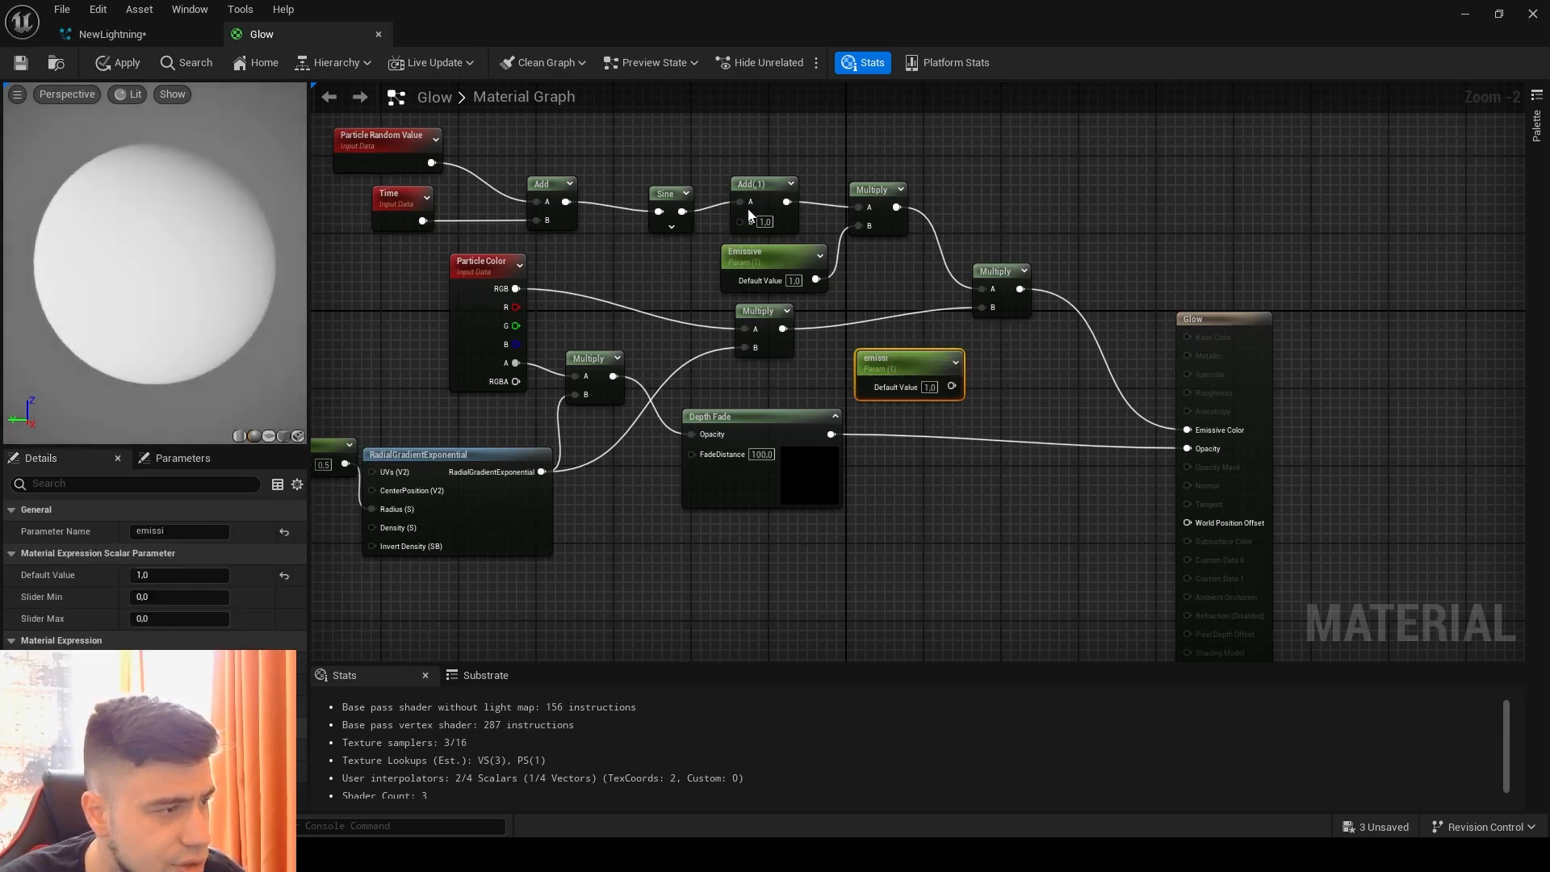
Step: Delete the emissi parameter and close the Glow material without applying the changes
right_click(1012, 173)
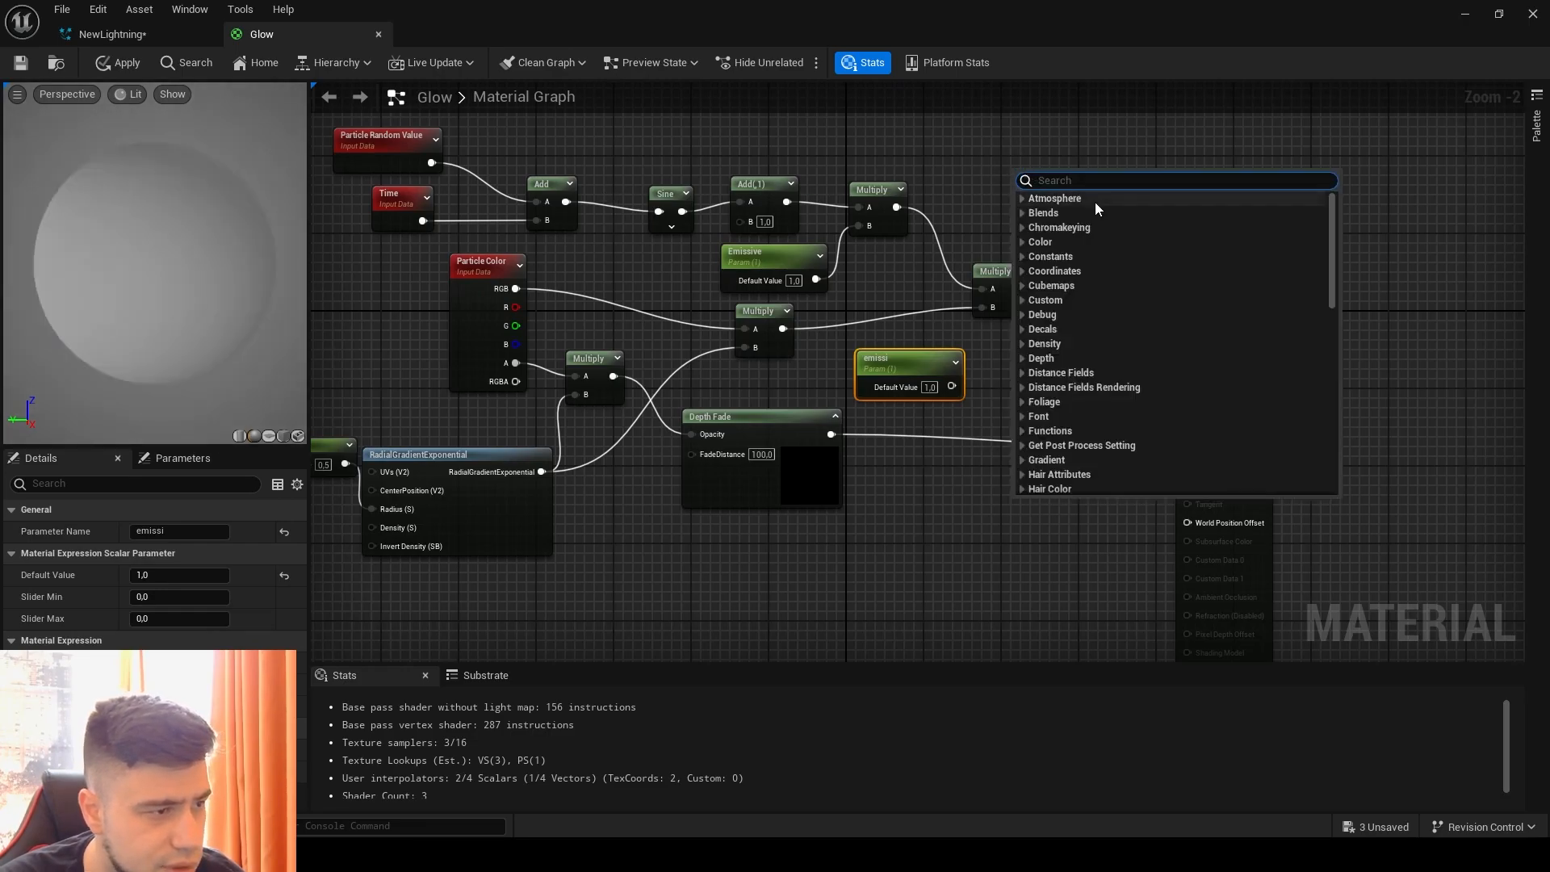
click(922, 213)
click(916, 360)
key(Delete)
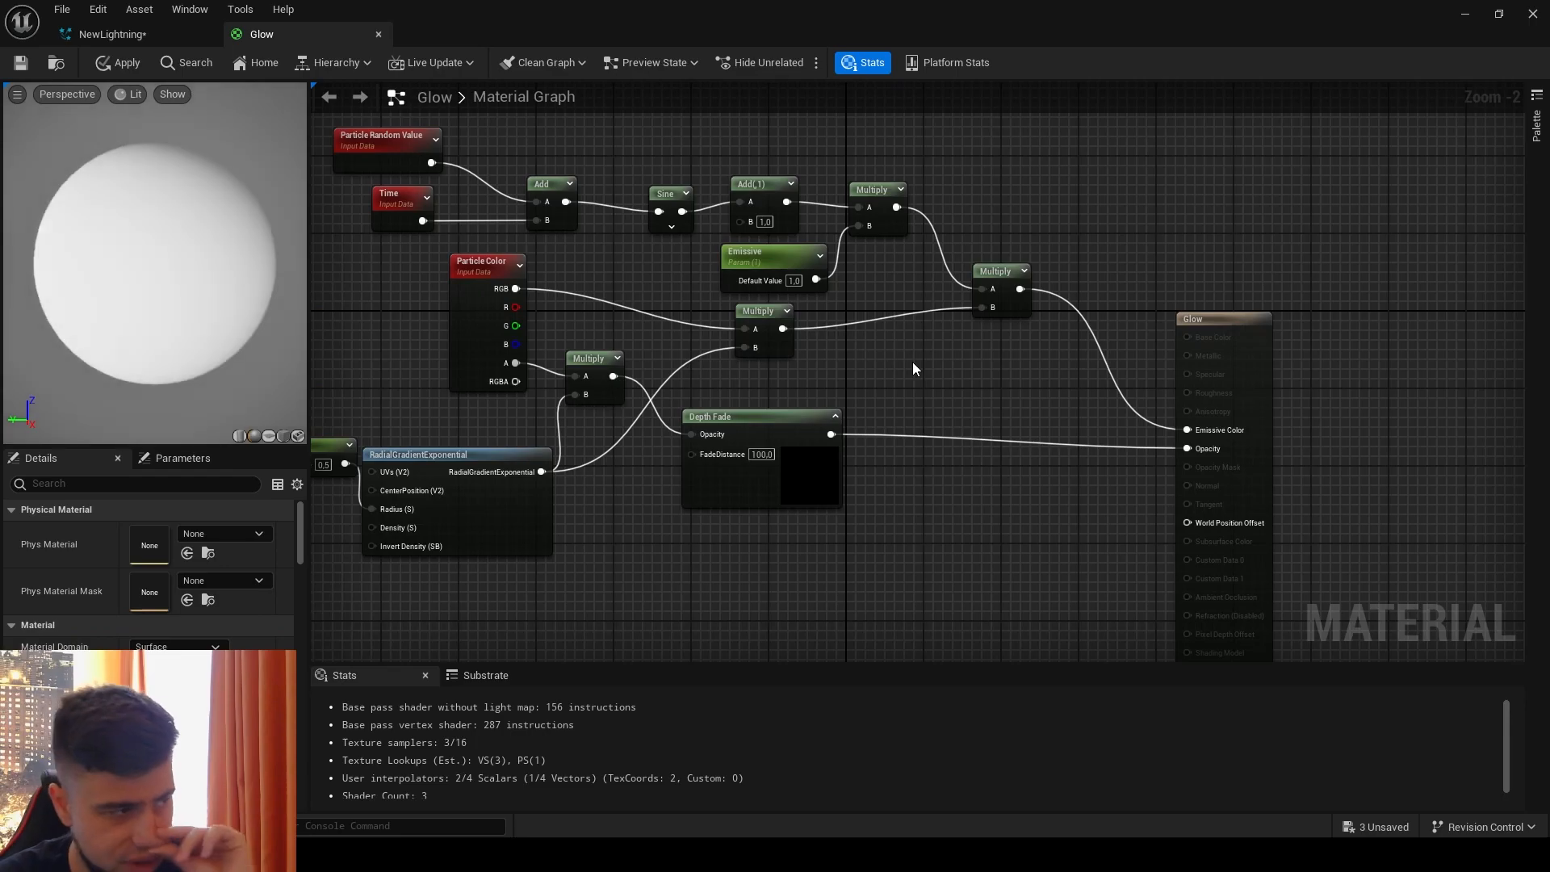
click(378, 33)
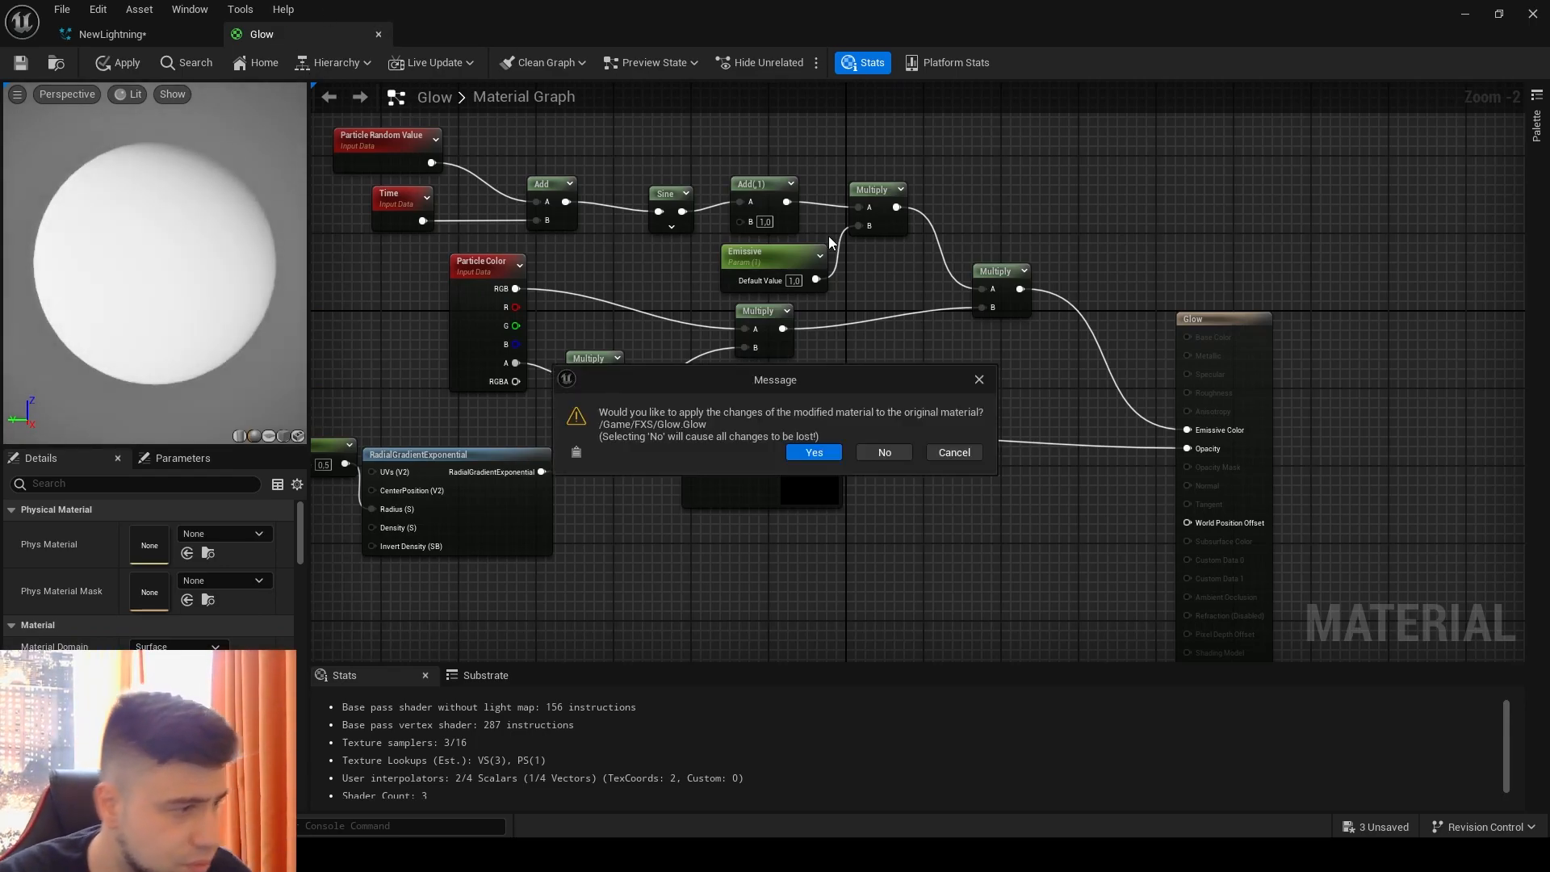
click(889, 452)
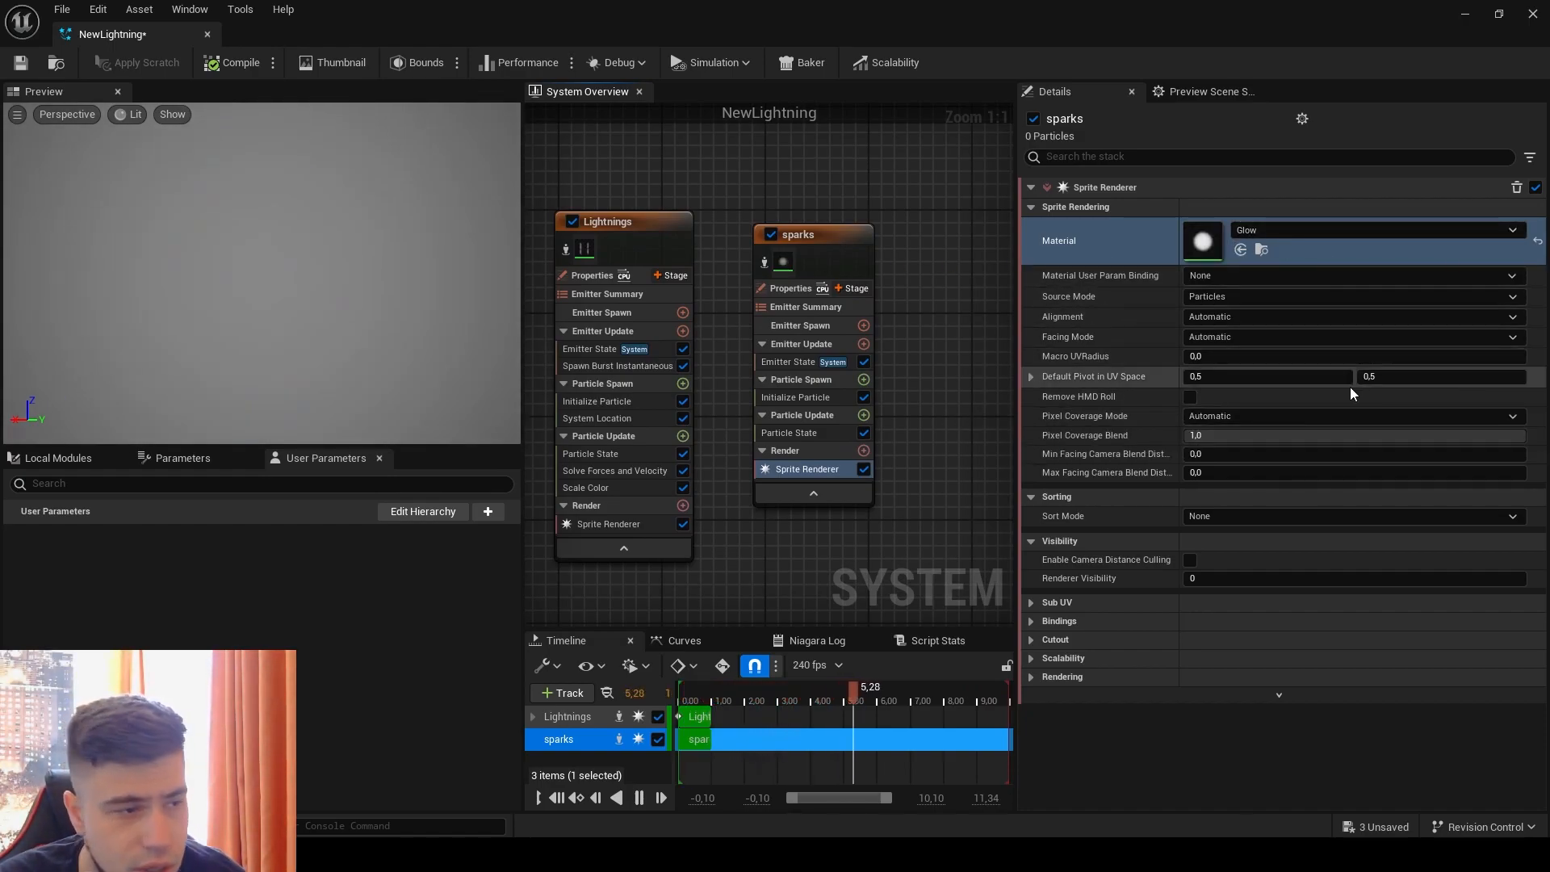
Step: Set the sparks Sprite Renderer's alignment to Velocity Aligned and its facing mode to Face Camera
click(1206, 297)
click(1238, 337)
click(1236, 319)
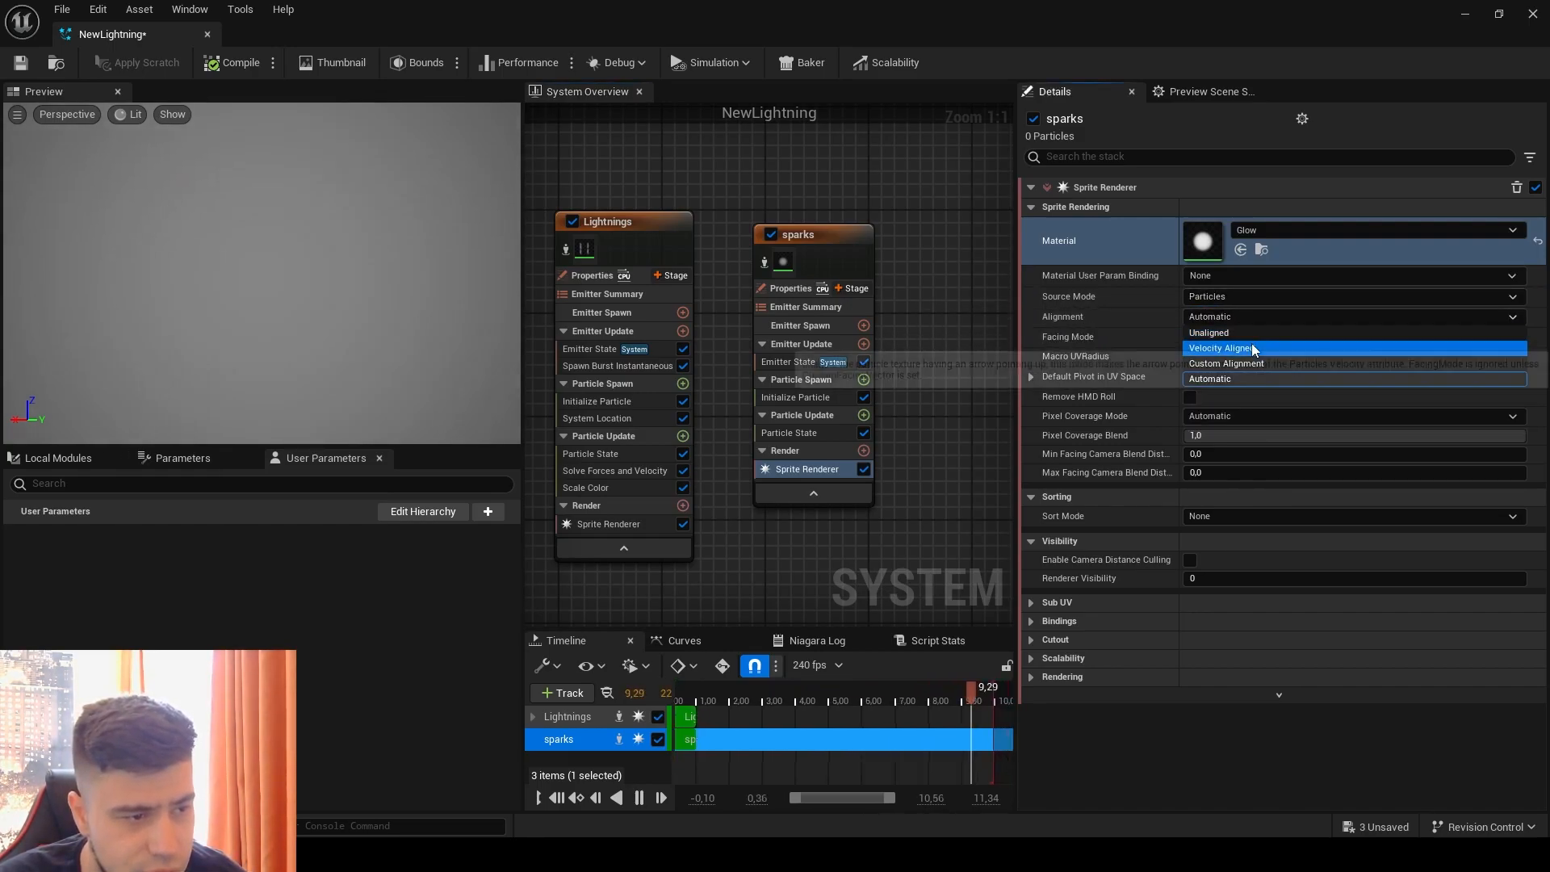
click(1251, 343)
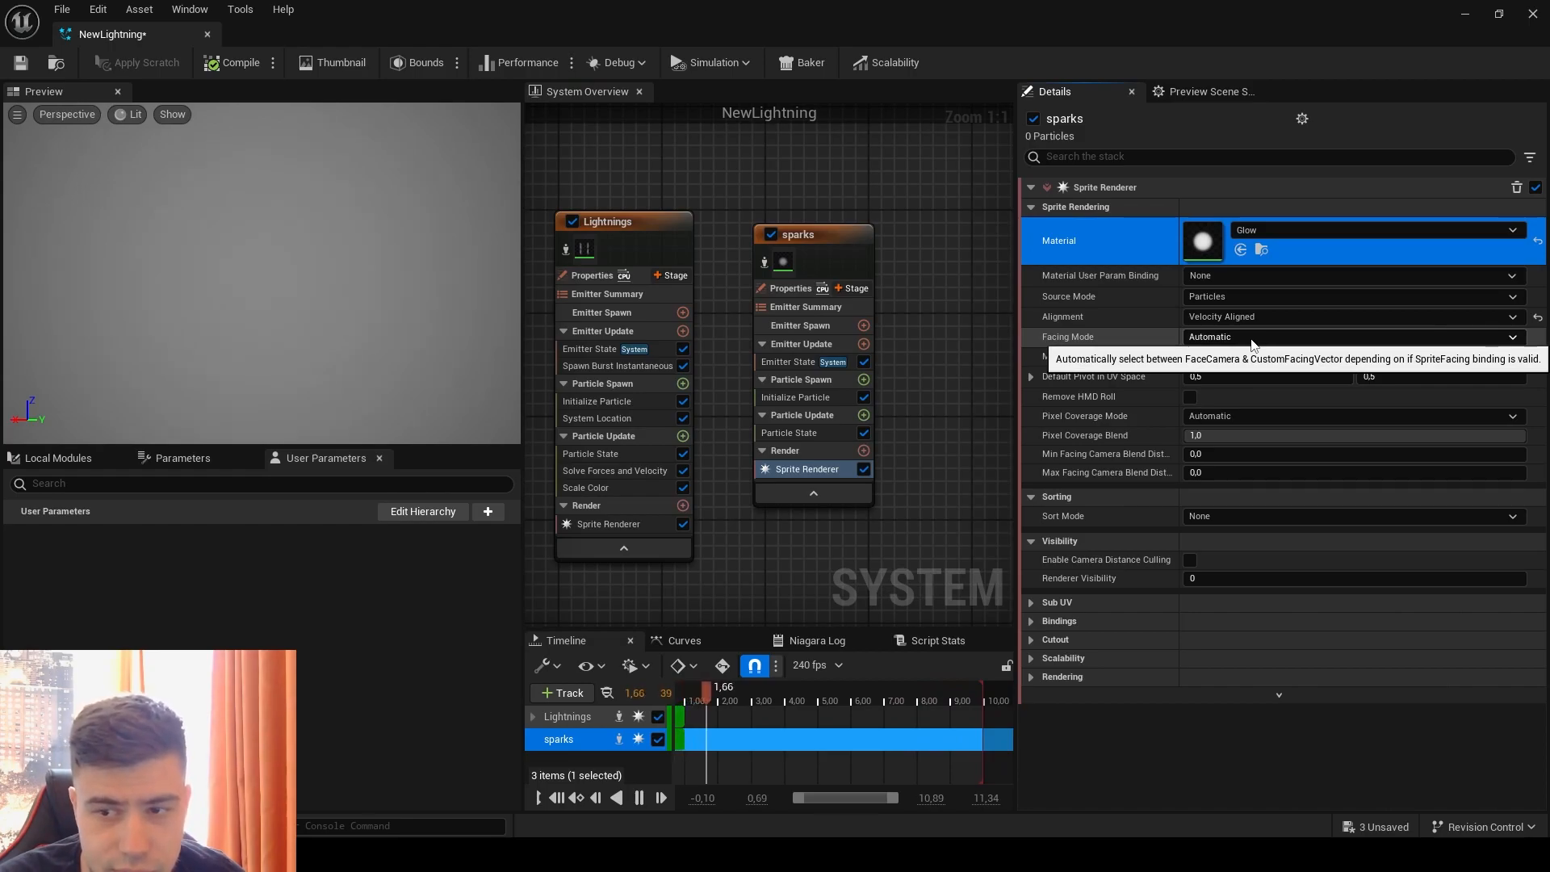
click(1251, 339)
click(1235, 355)
mouse_move(963, 314)
right_down()
mouse_move(1021, 335)
mouse_move(972, 315)
mouse_move(976, 299)
right_up()
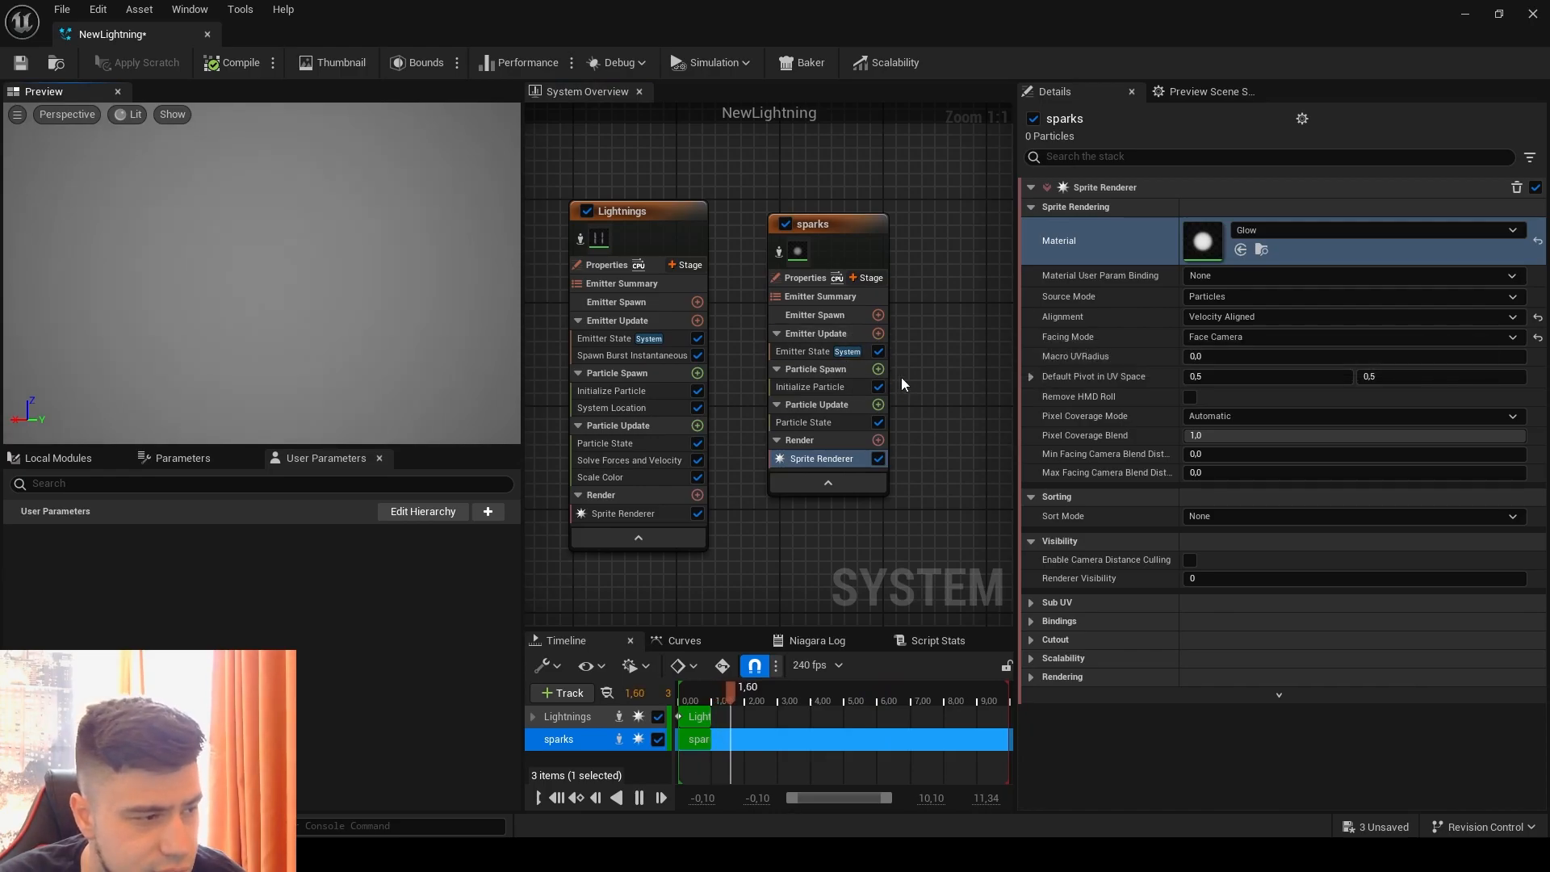
Step: Add a Spawn Burst Instantaneous module to the sparks emitter's Emitter Update and drive its Spawn Count with Random Range Int
right_drag(957, 363, 946, 363)
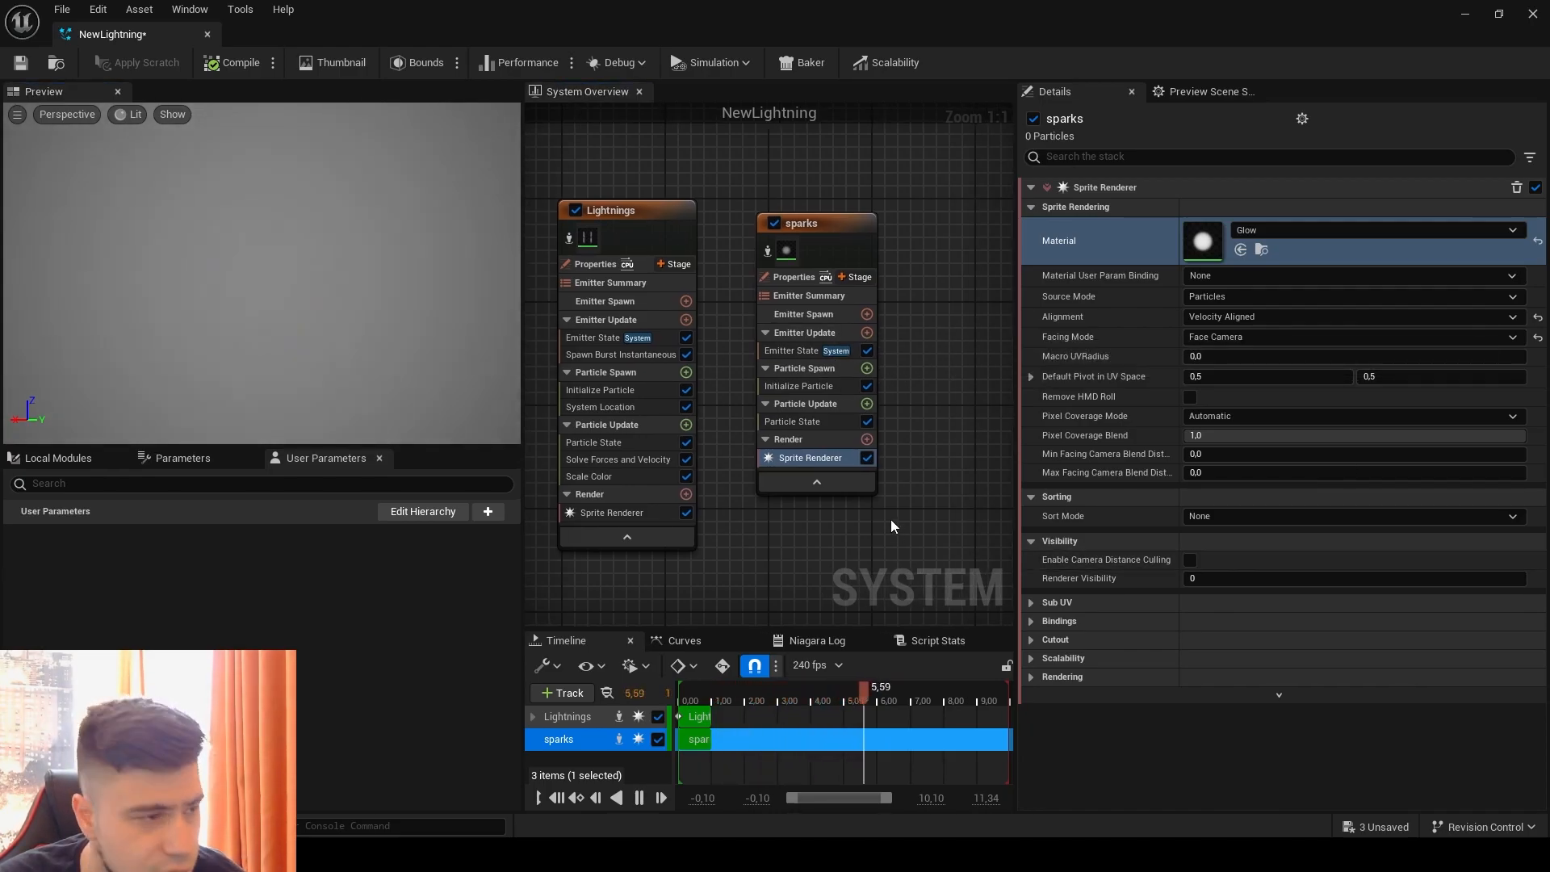
click(866, 336)
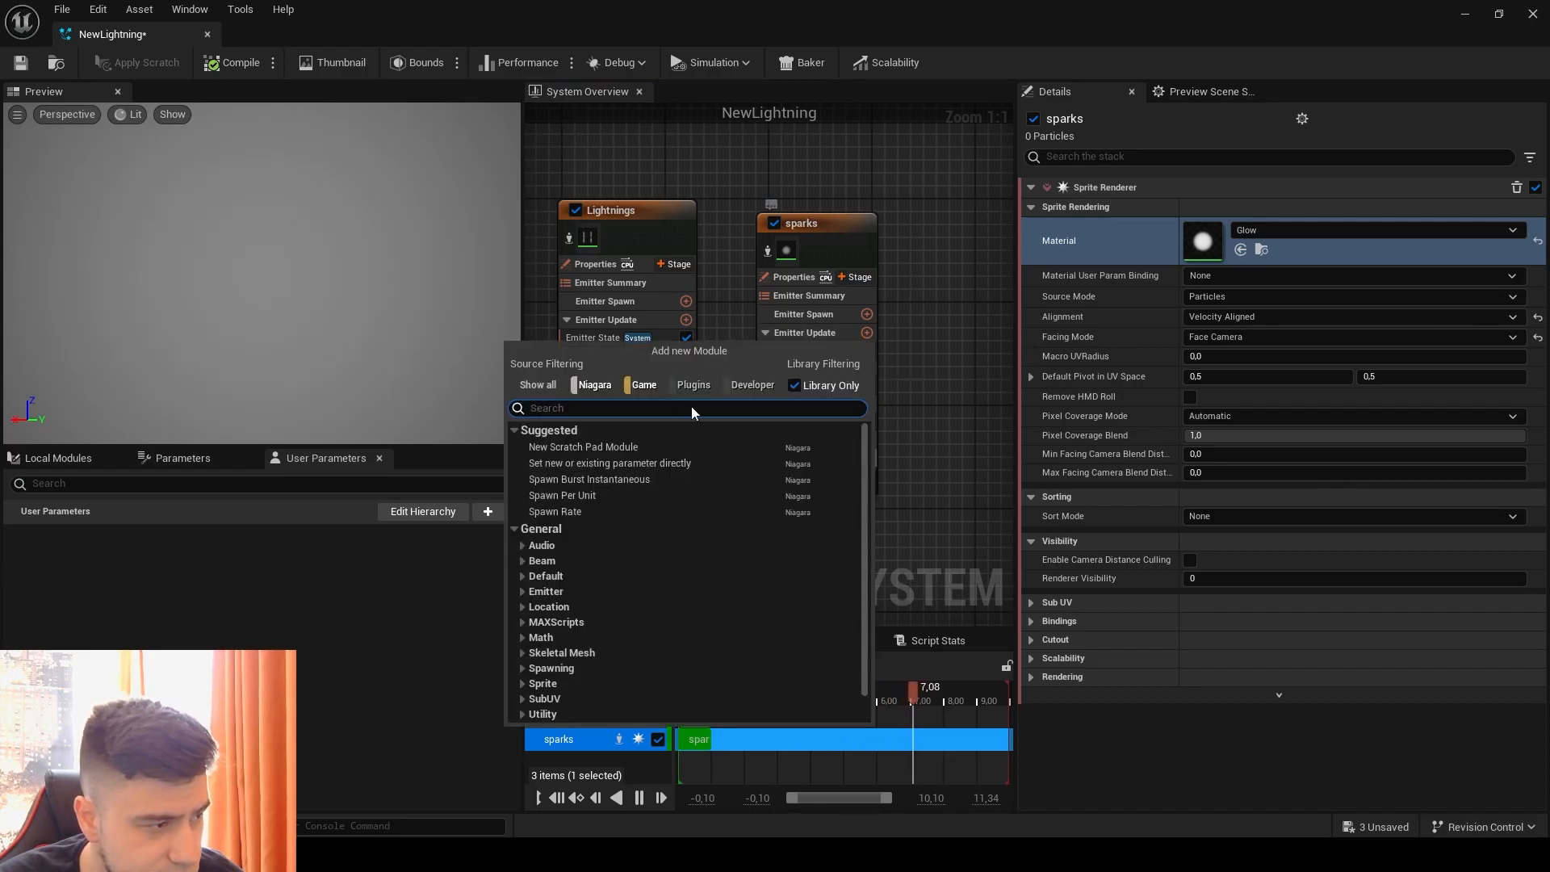
click(631, 479)
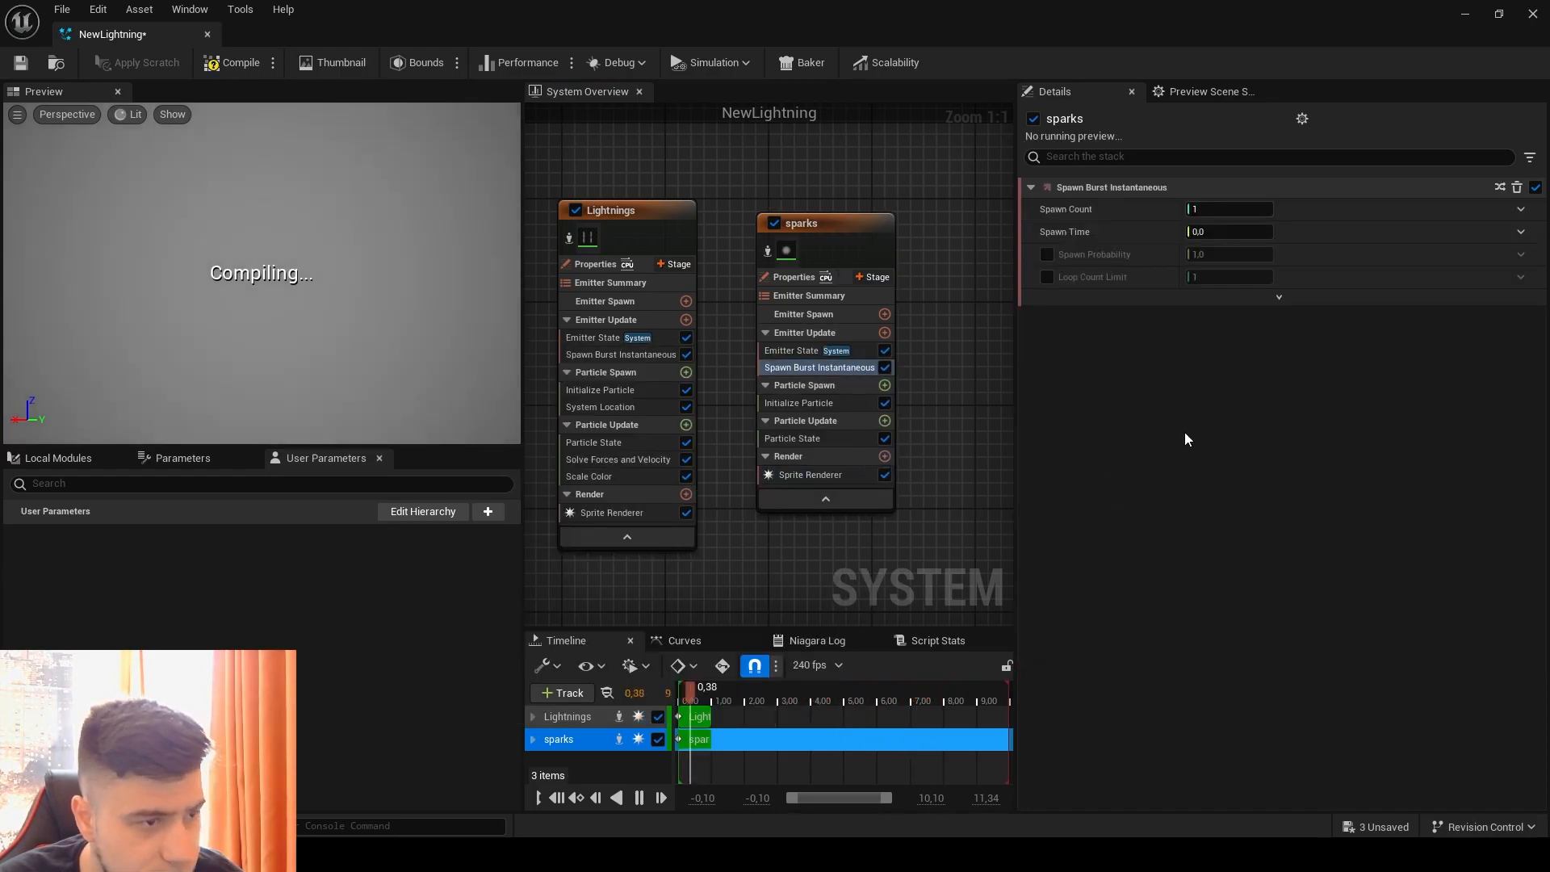
click(1519, 210)
click(1219, 330)
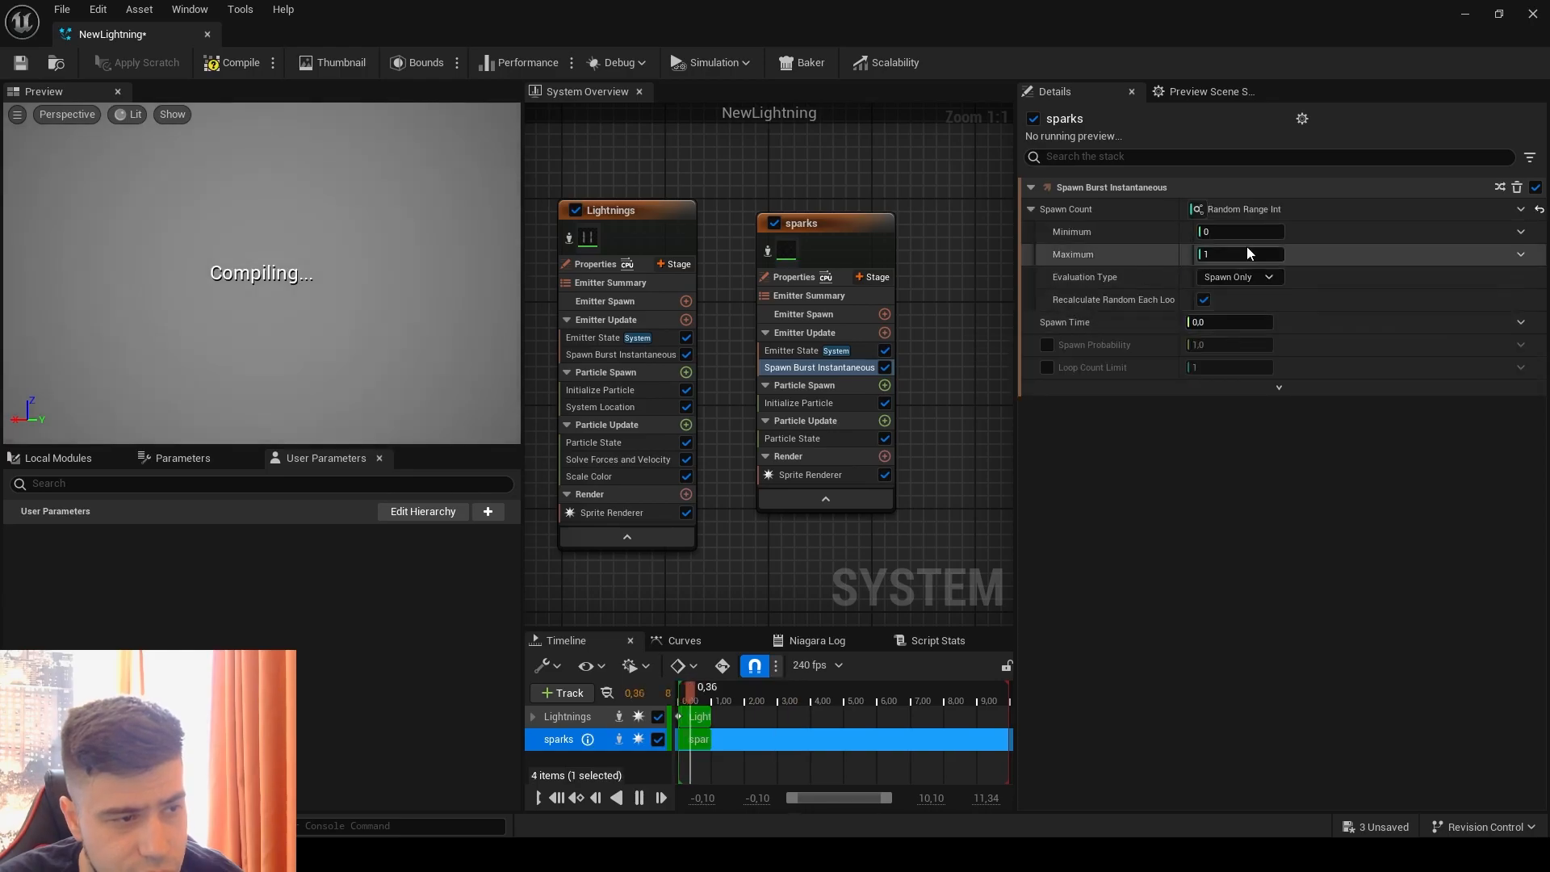
Step: Set the sparks burst's random spawn count to a minimum of 50 and a maximum of 100
click(1245, 233)
text(50)
key(Return)
click(1239, 257)
text(100)
key(Return)
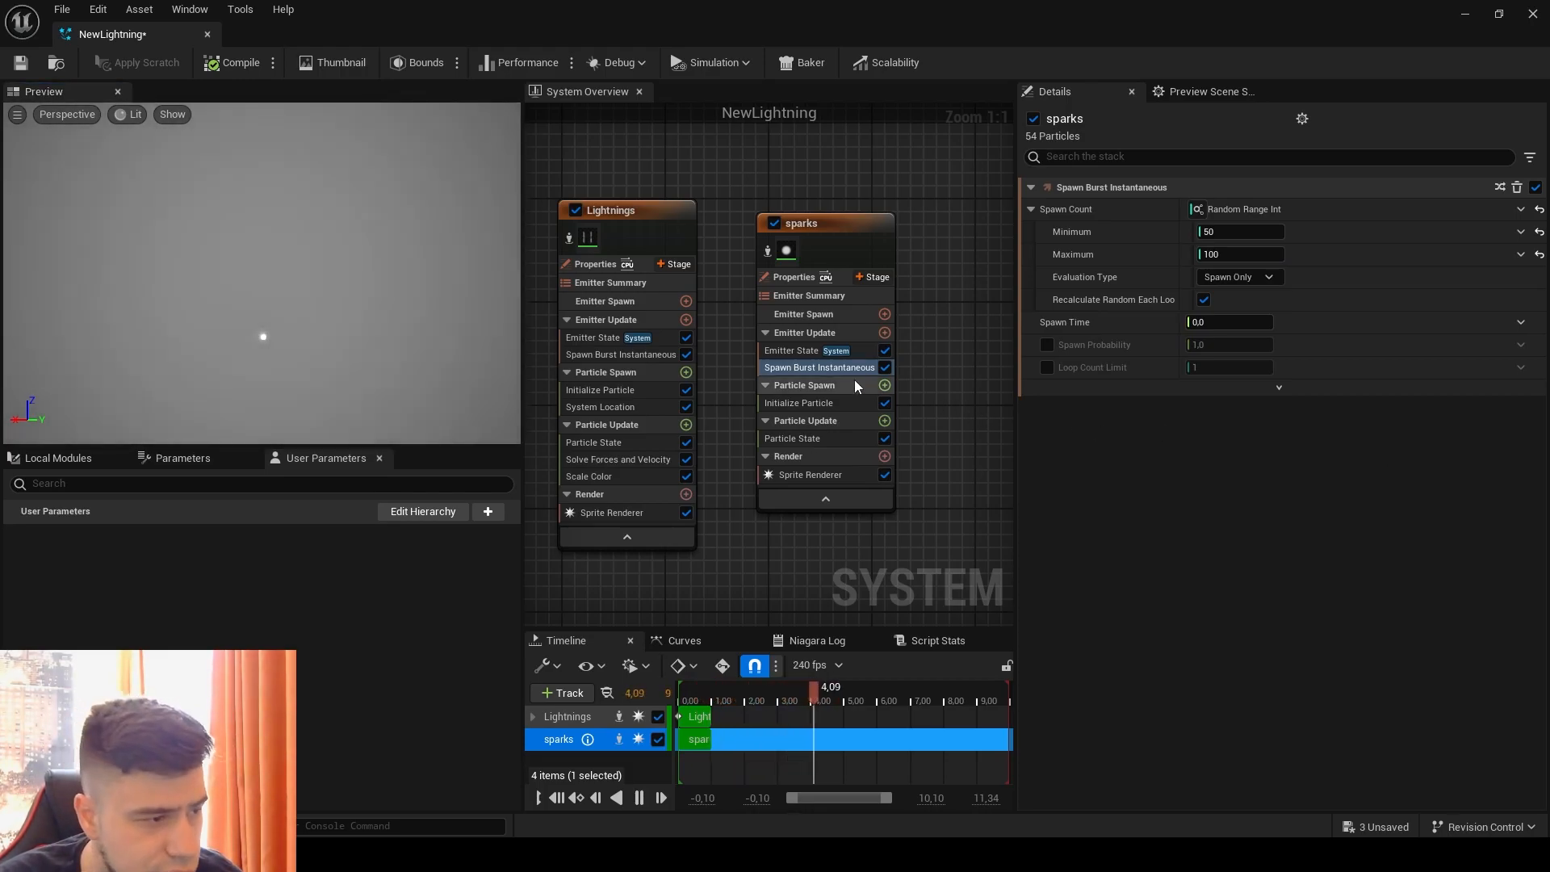
Step: In the sparks emitter's Initialize Particle, make Lifetime a Random Range Float from 0.1 to 2
click(831, 400)
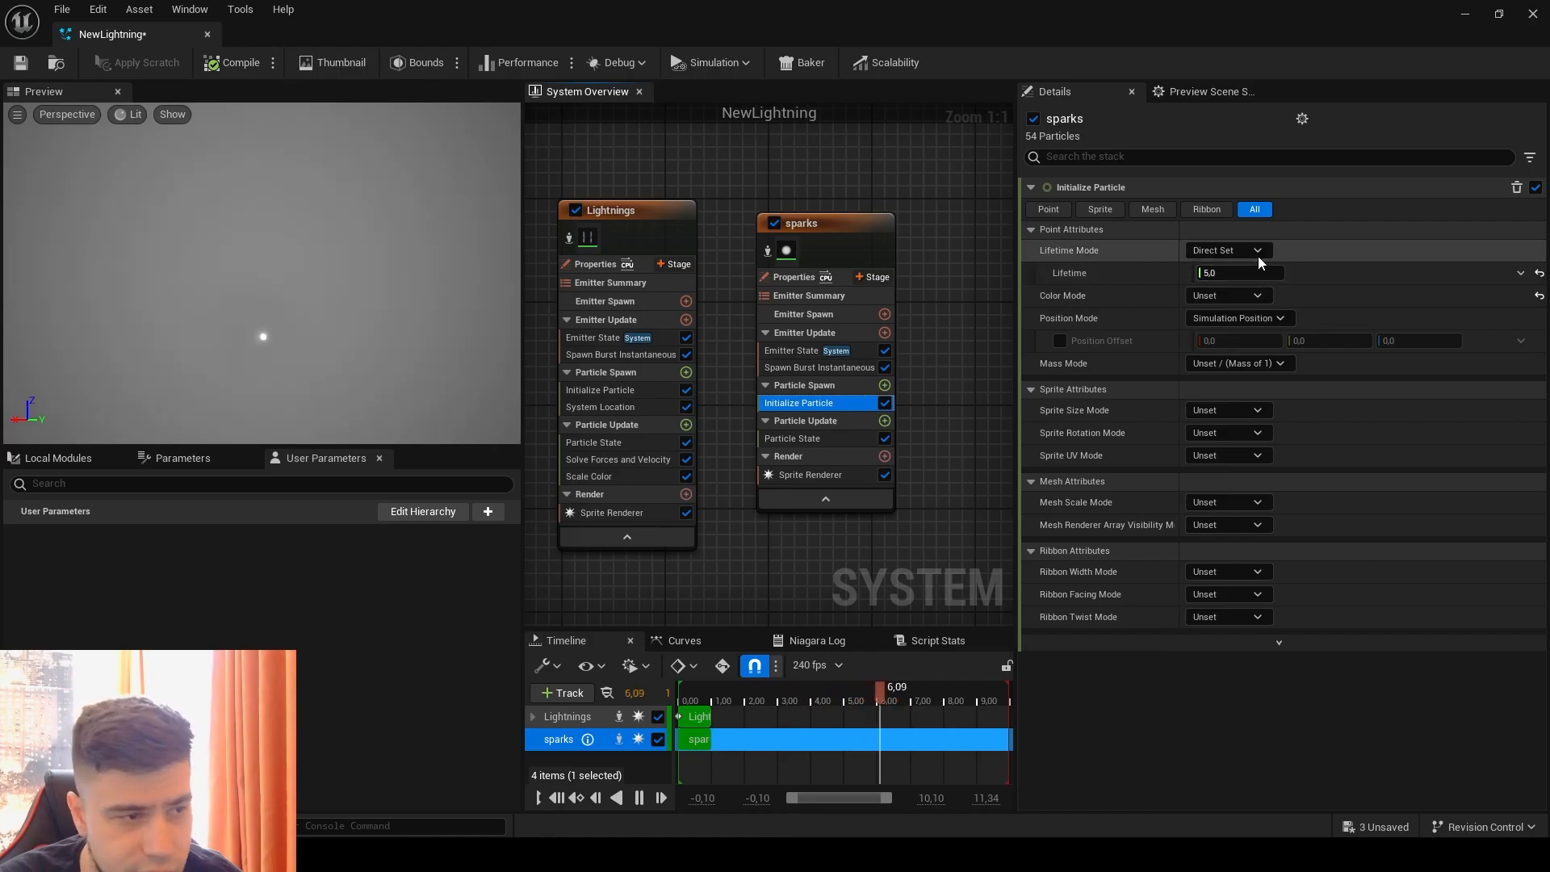
click(1521, 273)
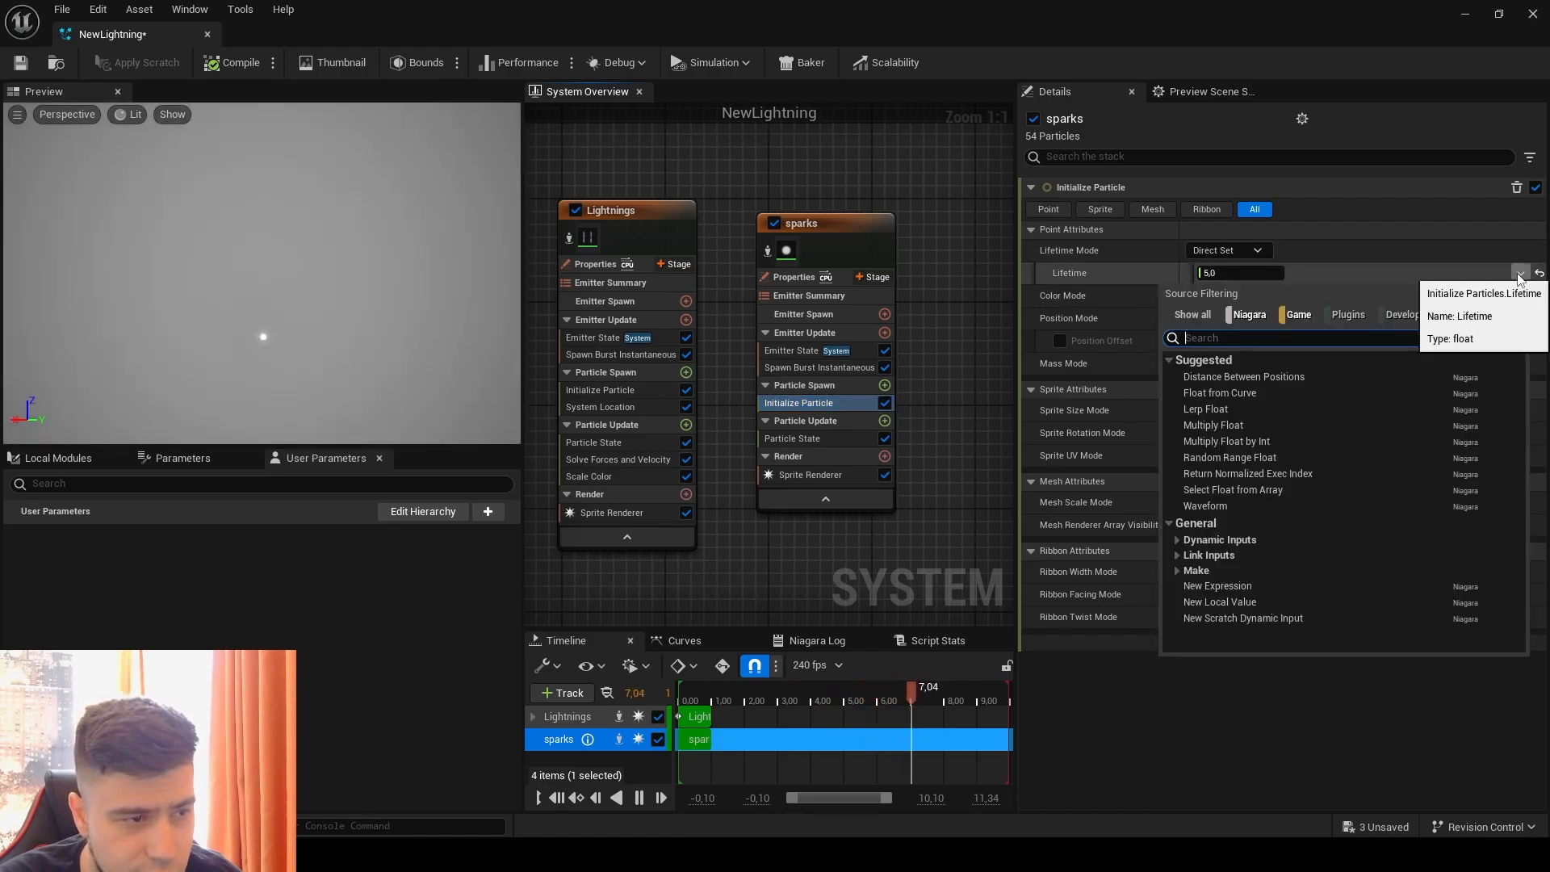
click(1236, 457)
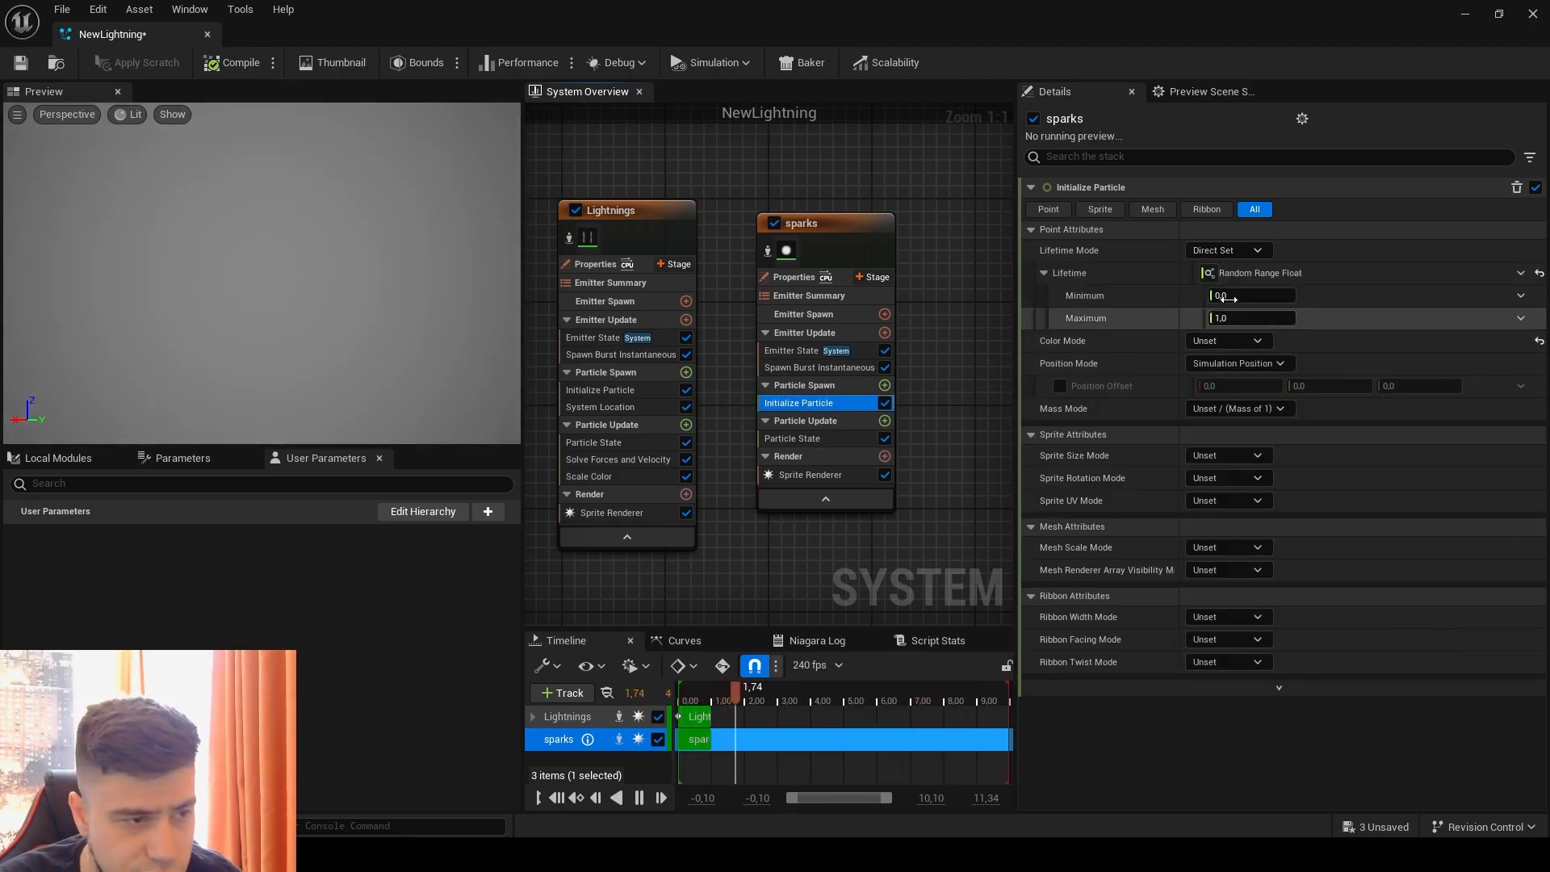
click(1249, 295)
text(0,1)
key(Tab)
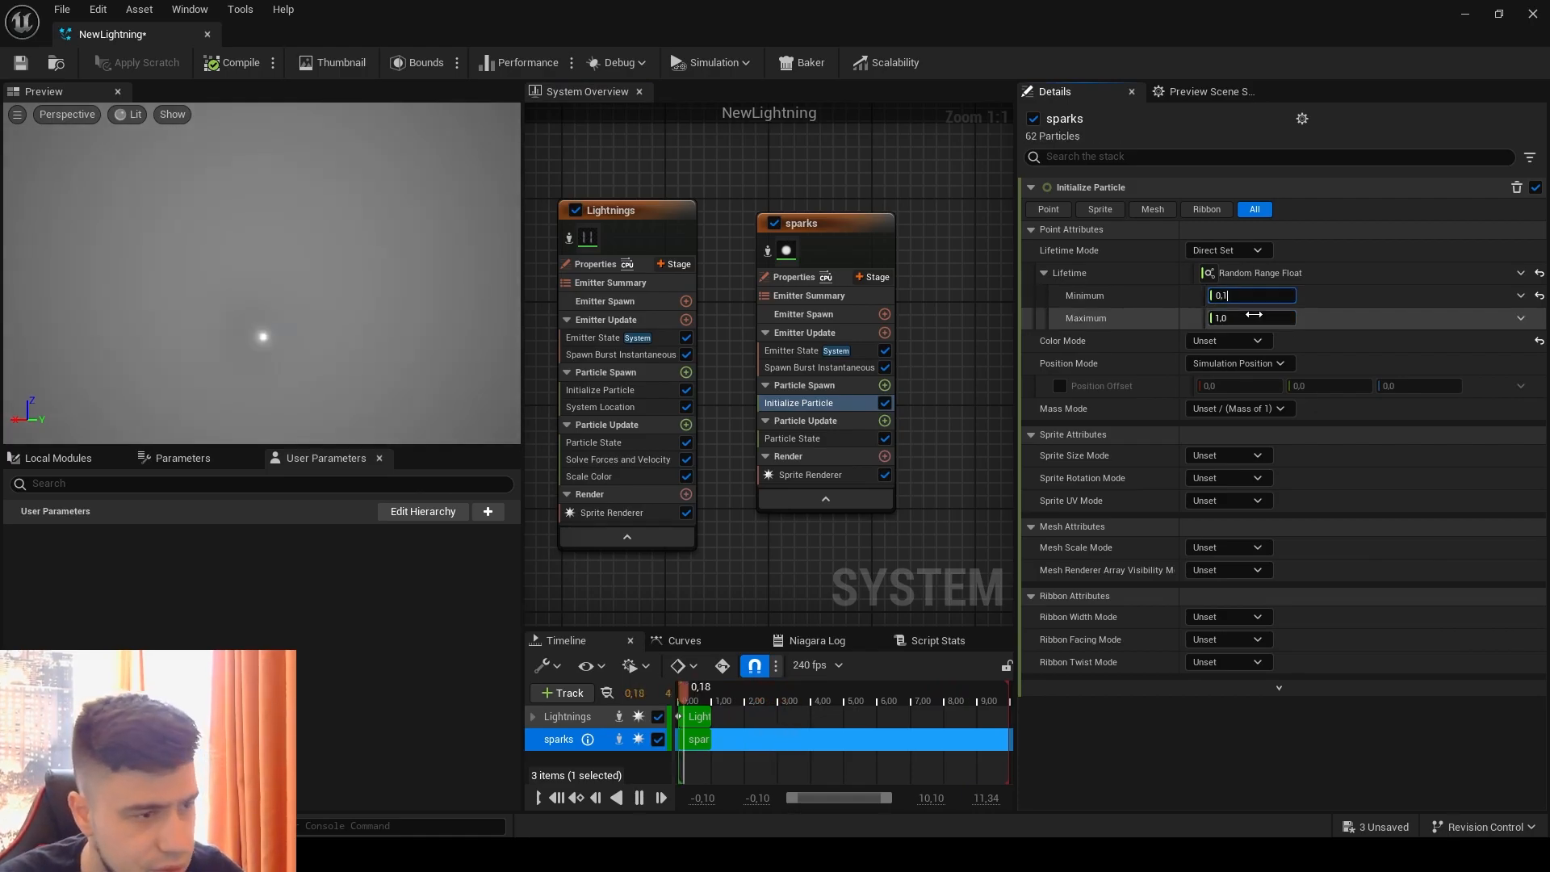
text(2)
click(1452, 370)
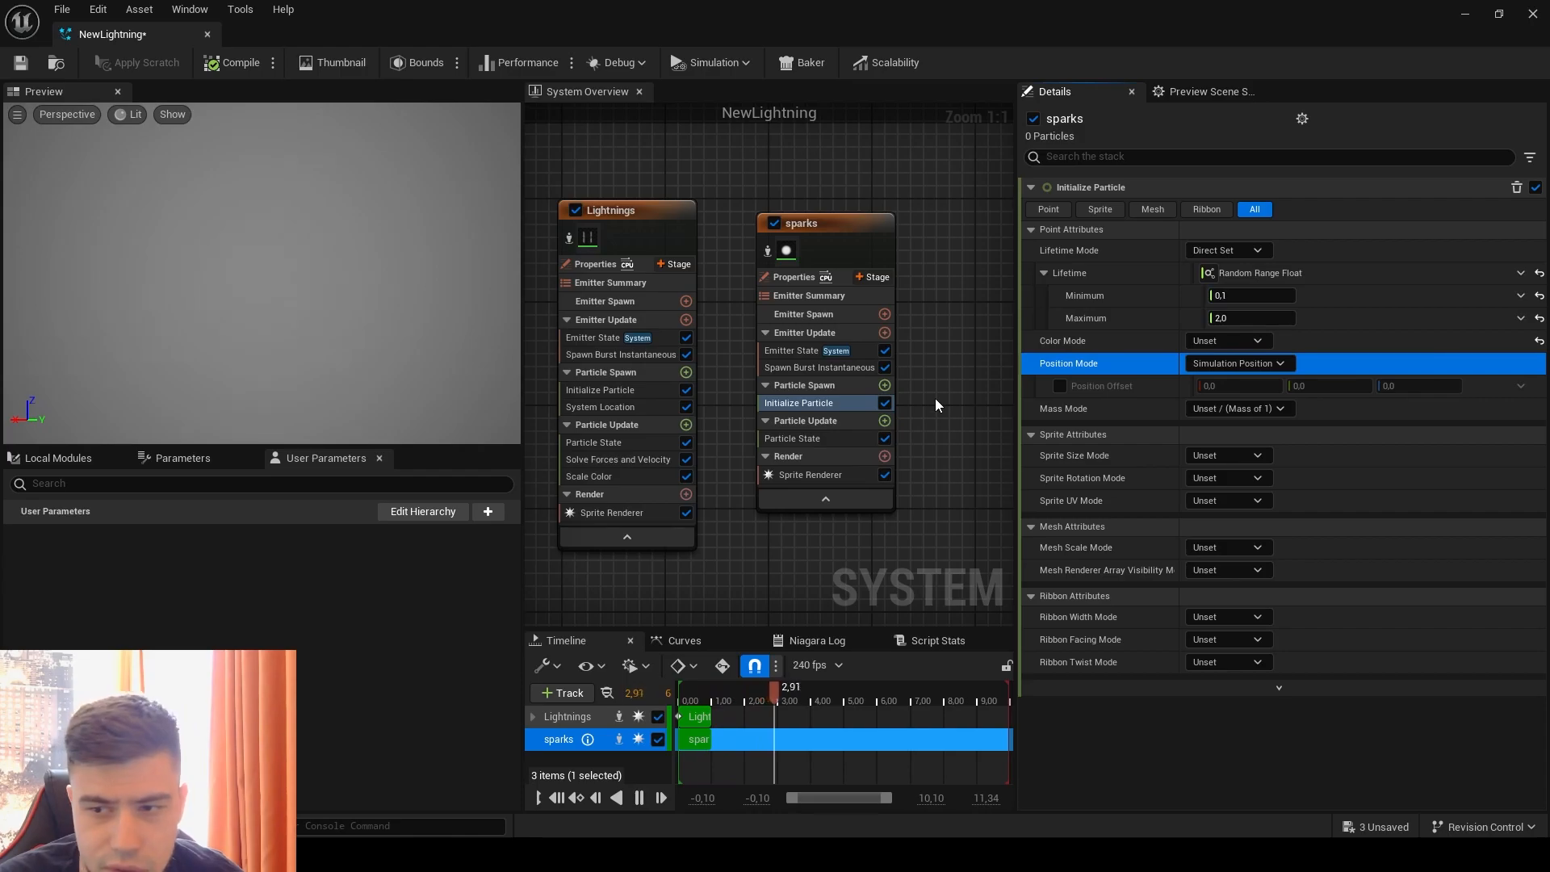
click(1238, 340)
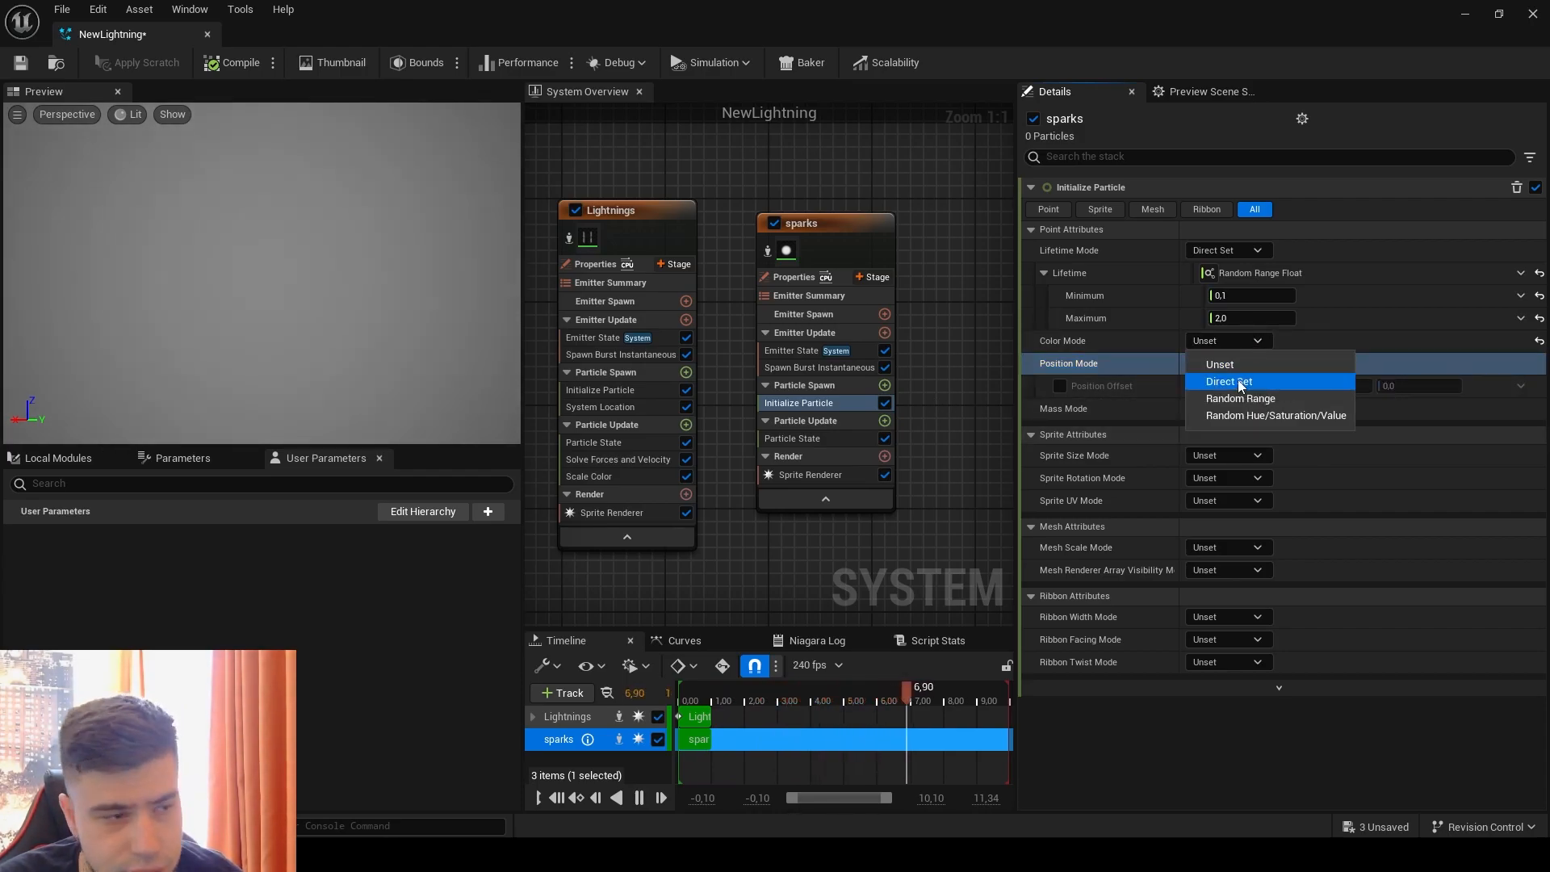
click(1354, 334)
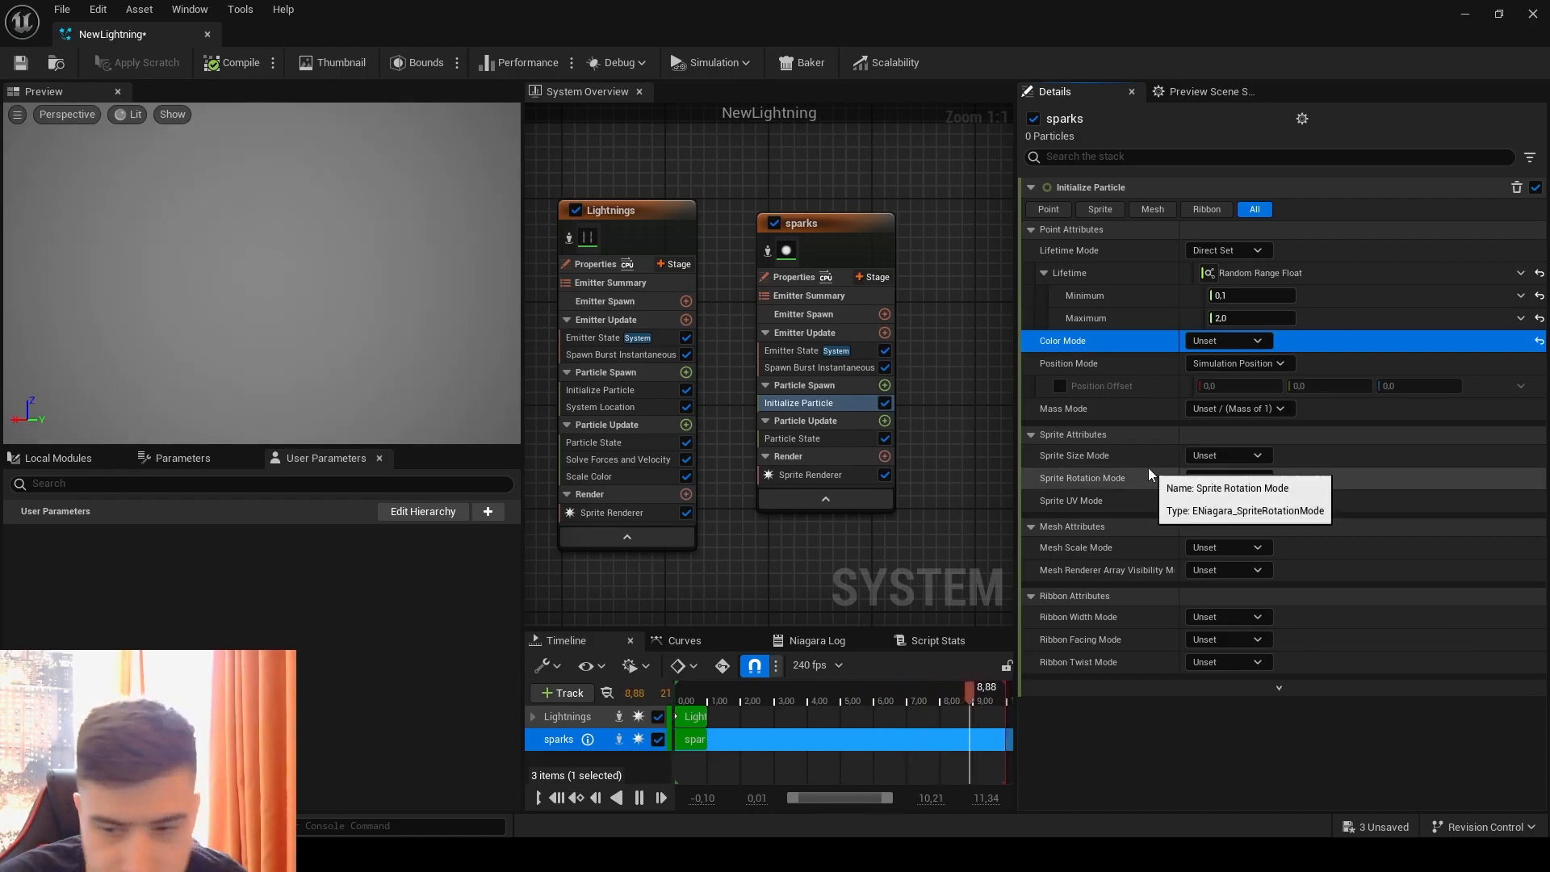
Step: Set the sparks' Sprite Size Mode to Non-Uniform and drive Sprite Size with Random Range Vector 2D
click(1248, 455)
click(1238, 526)
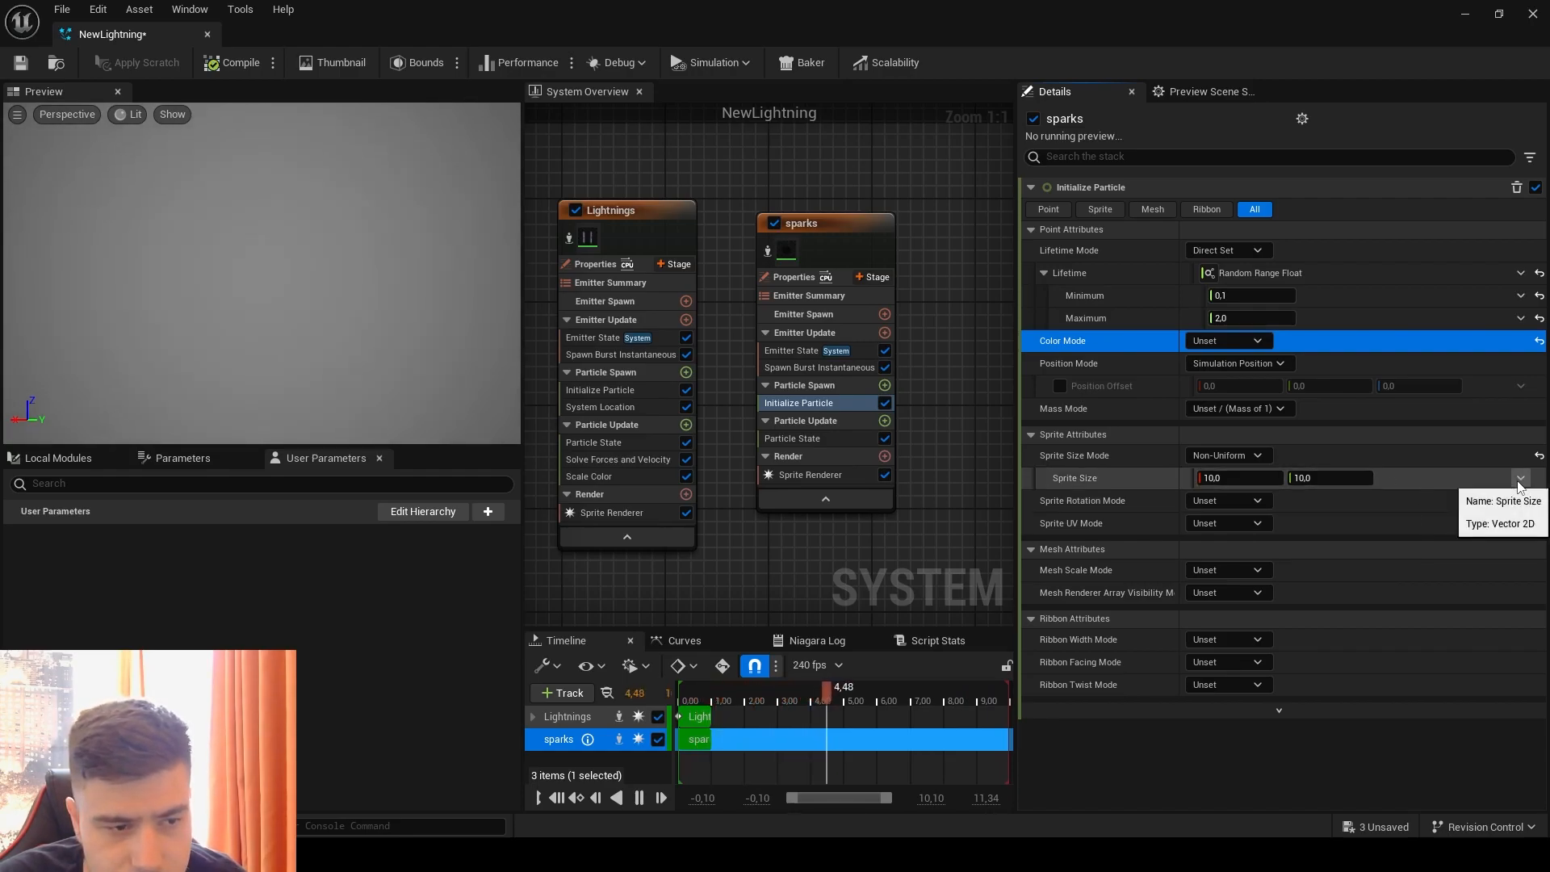
click(1520, 479)
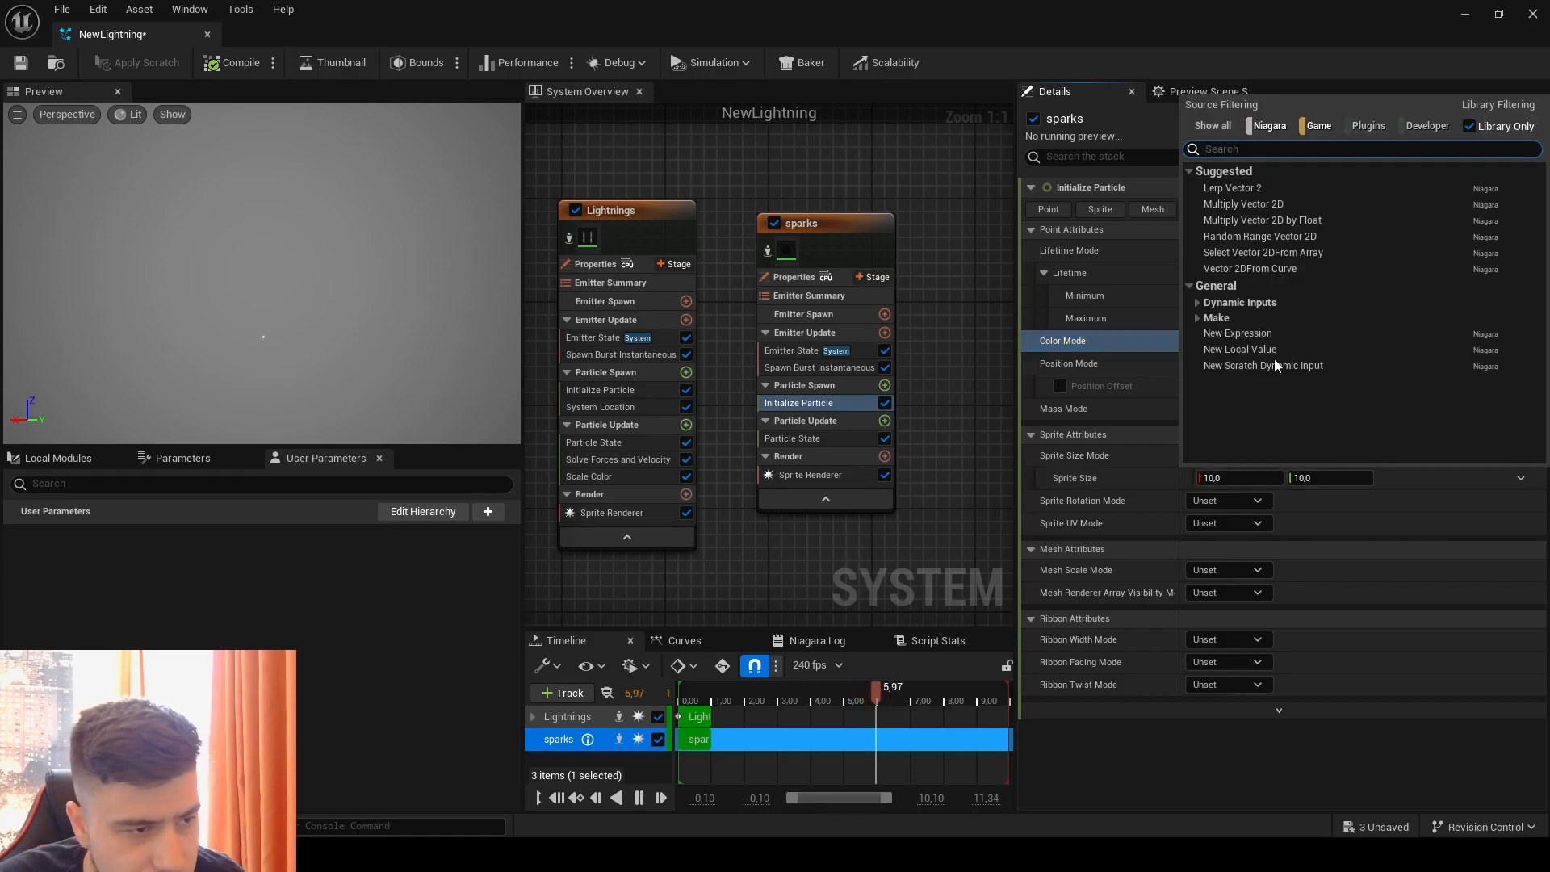
click(1267, 250)
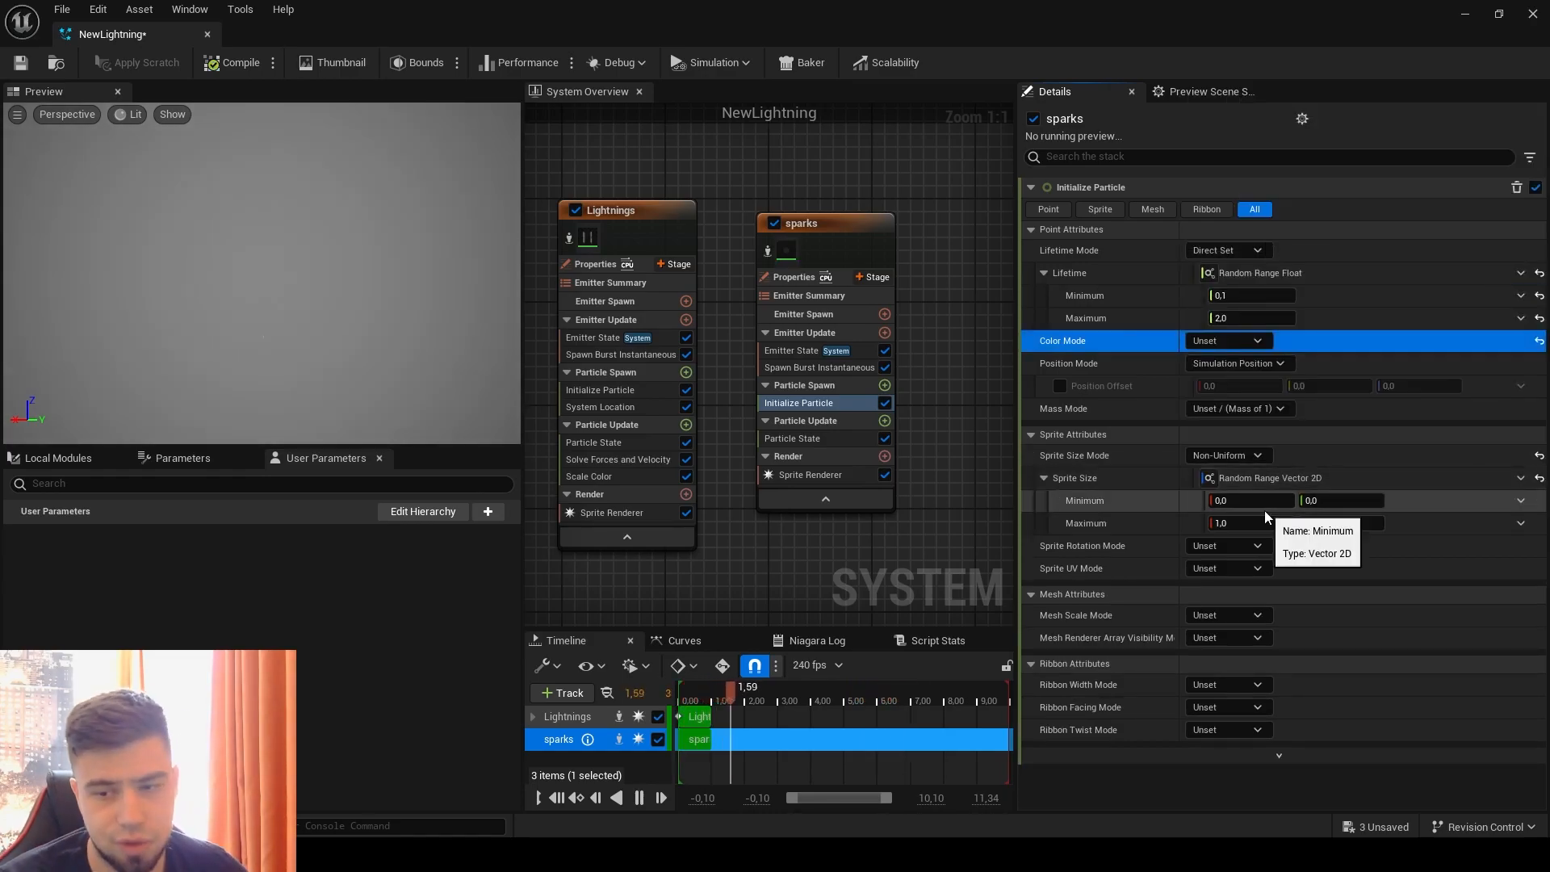
Step: Set the random sprite size to a minimum of 2 by 2 and a maximum of 6 by 6
click(1264, 508)
text(2)
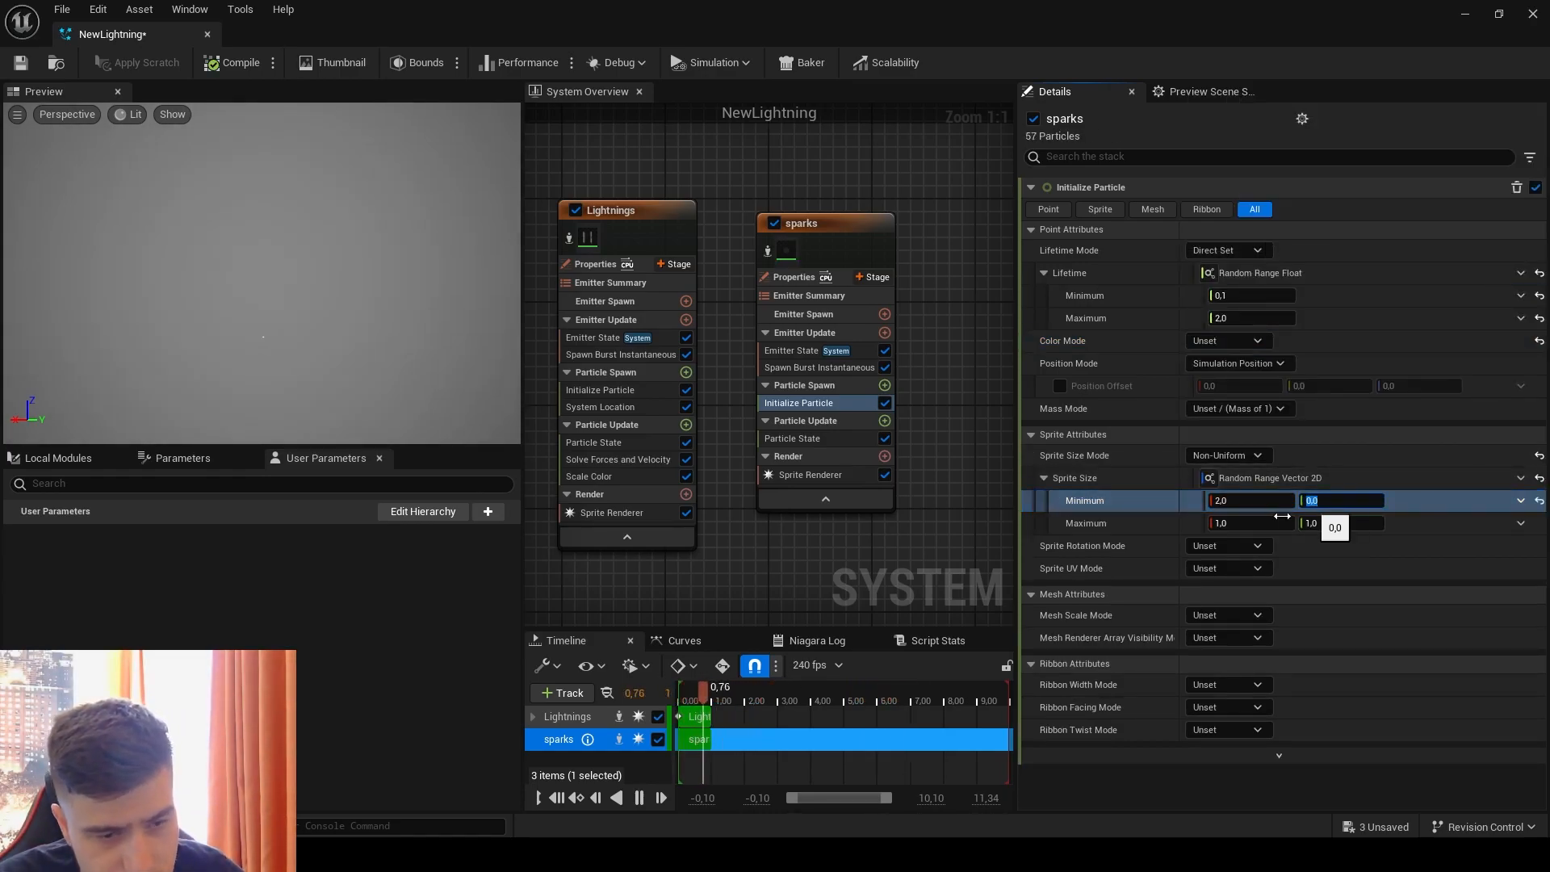
text(2)
key(Tab)
text(6)
key(Return)
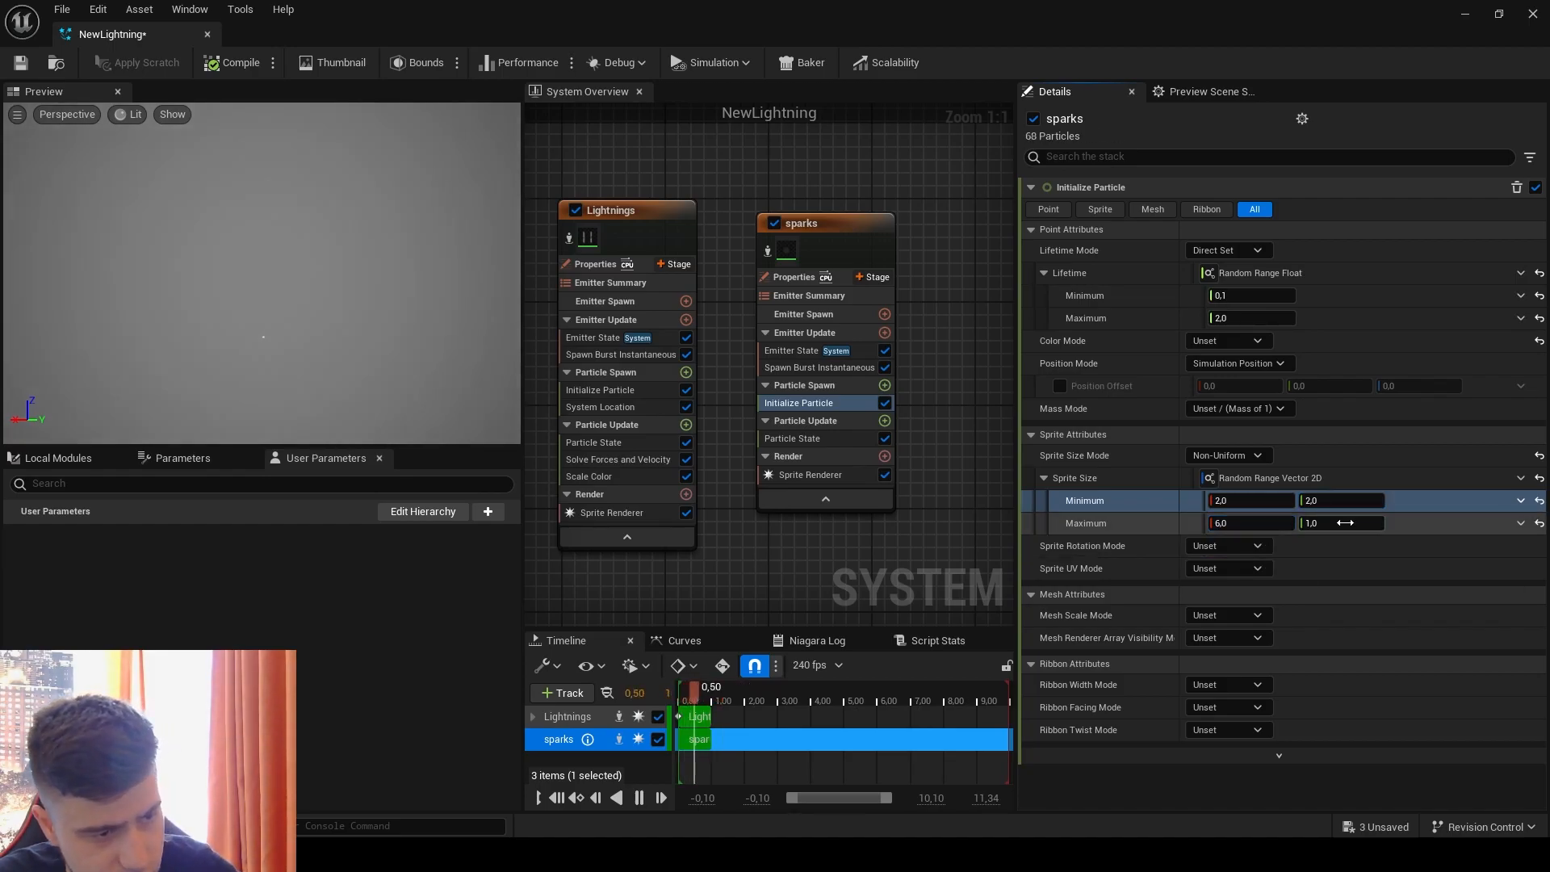
click(1345, 523)
text(6)
key(Return)
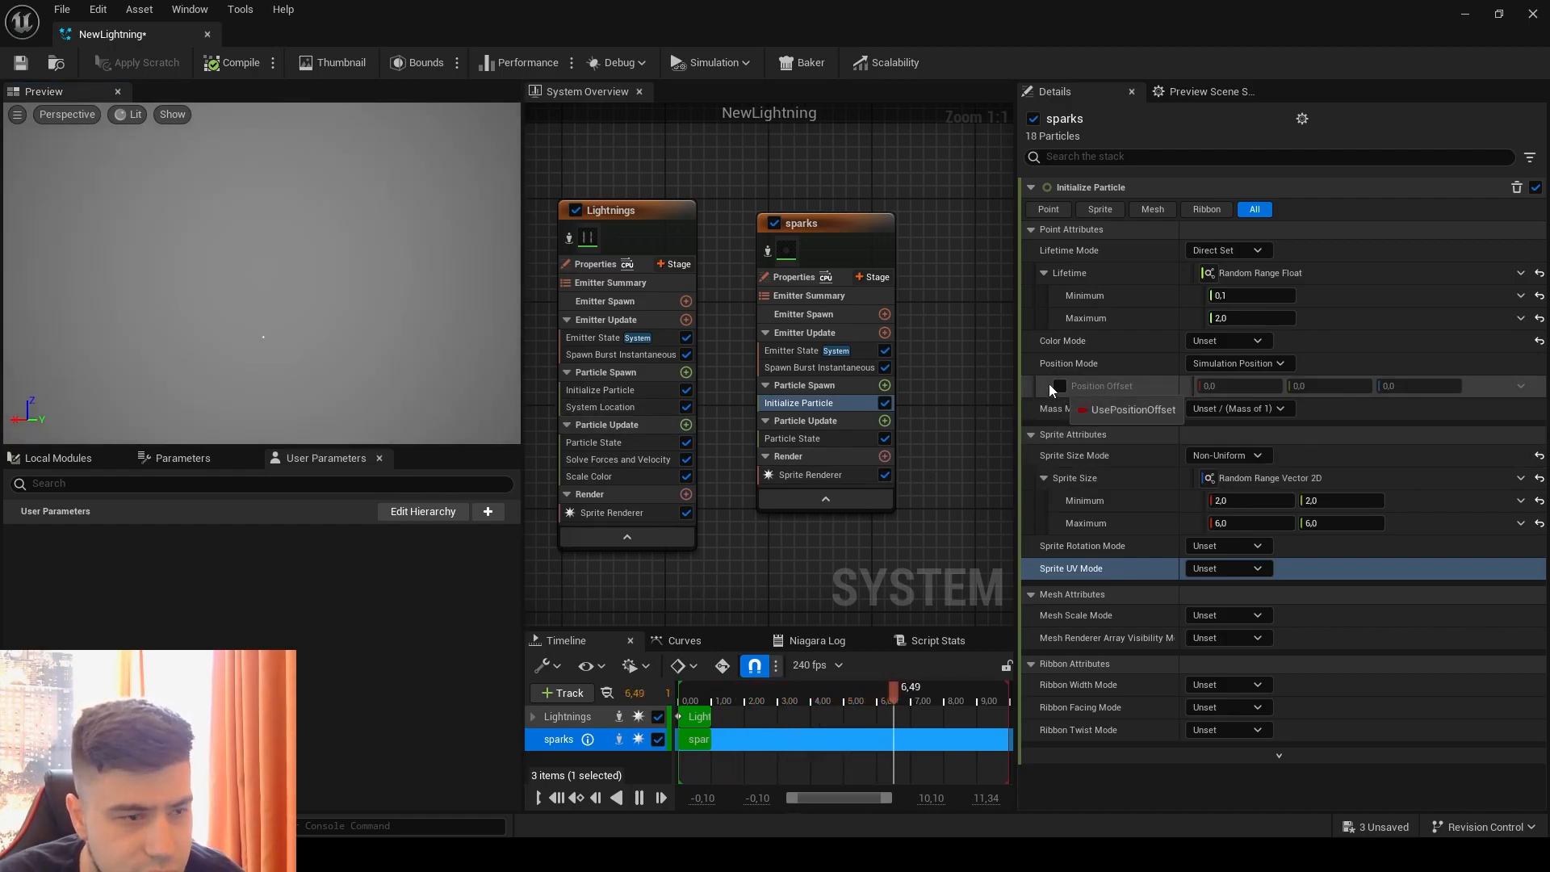
Step: Add a Shape Location module to the sparks emitter's Particle Spawn with a sphere radius of 15
right_drag(920, 424, 923, 377)
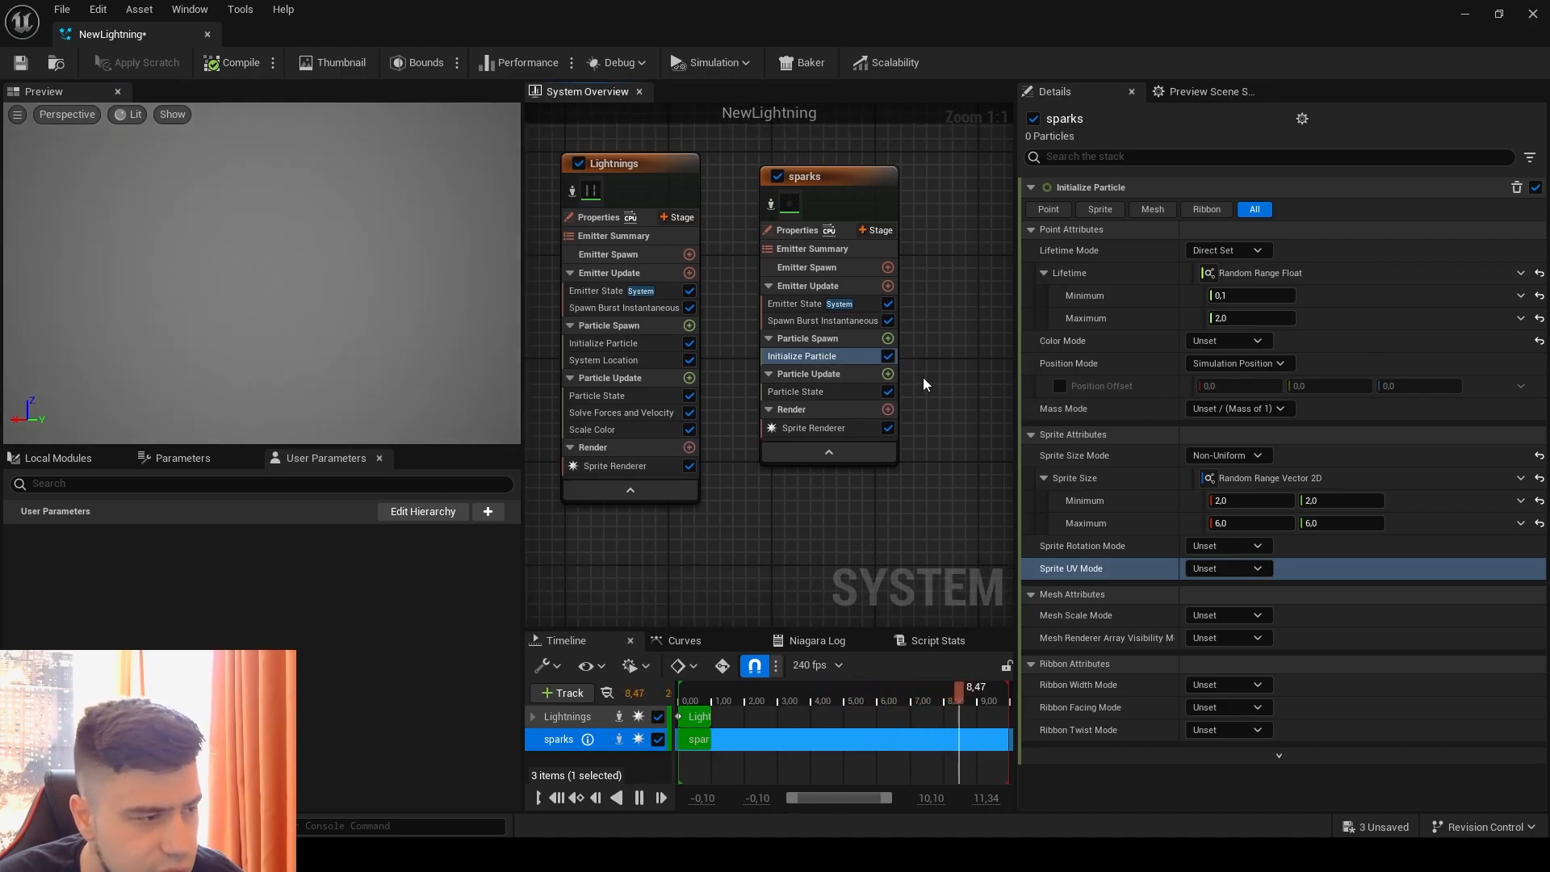
click(888, 338)
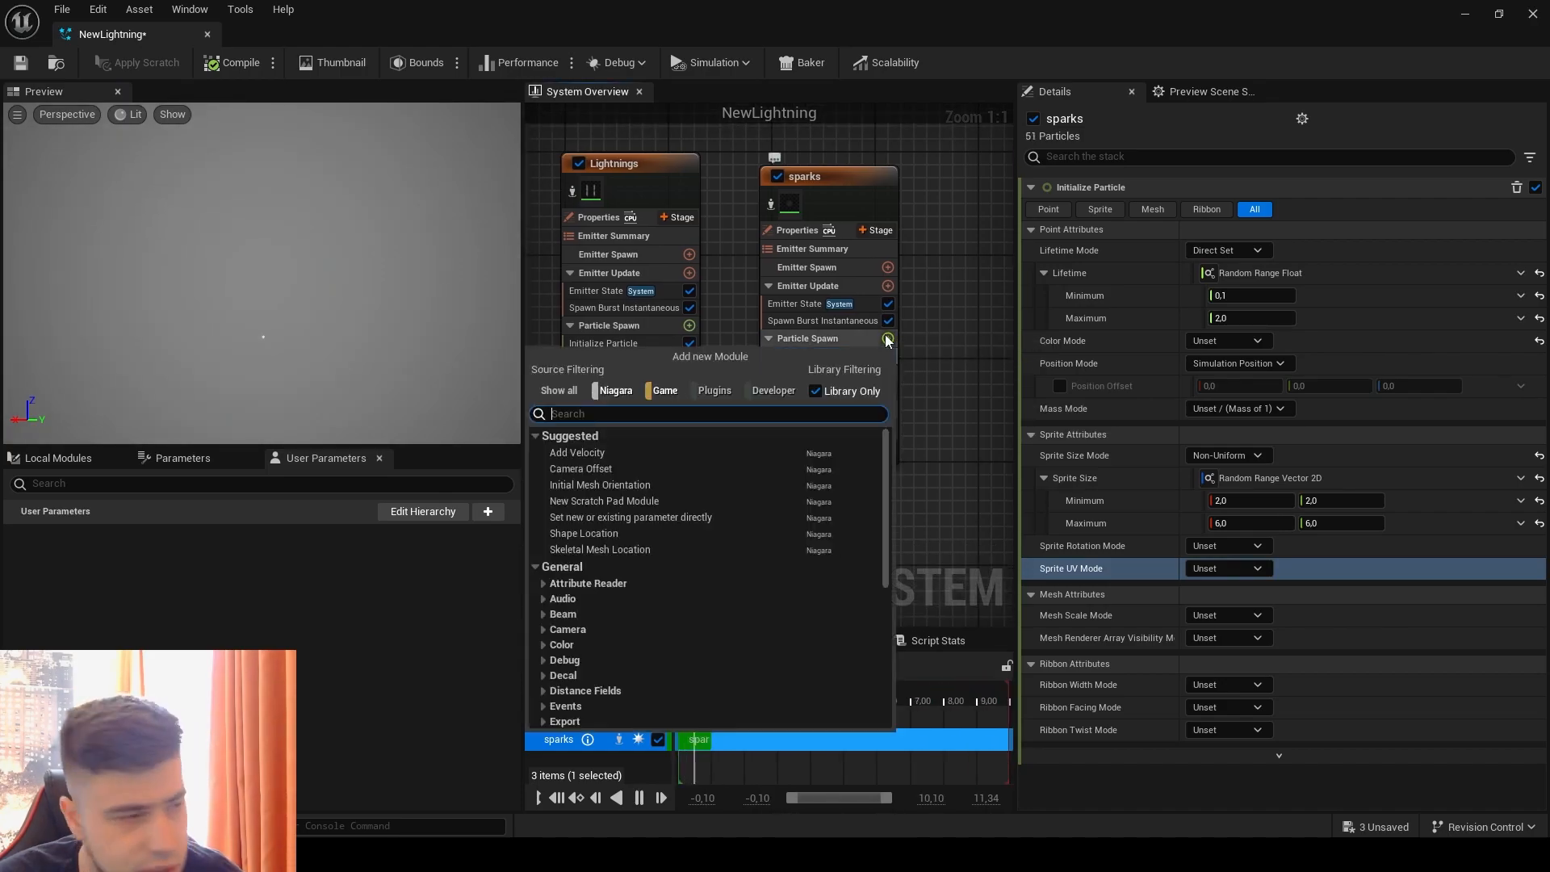
click(615, 534)
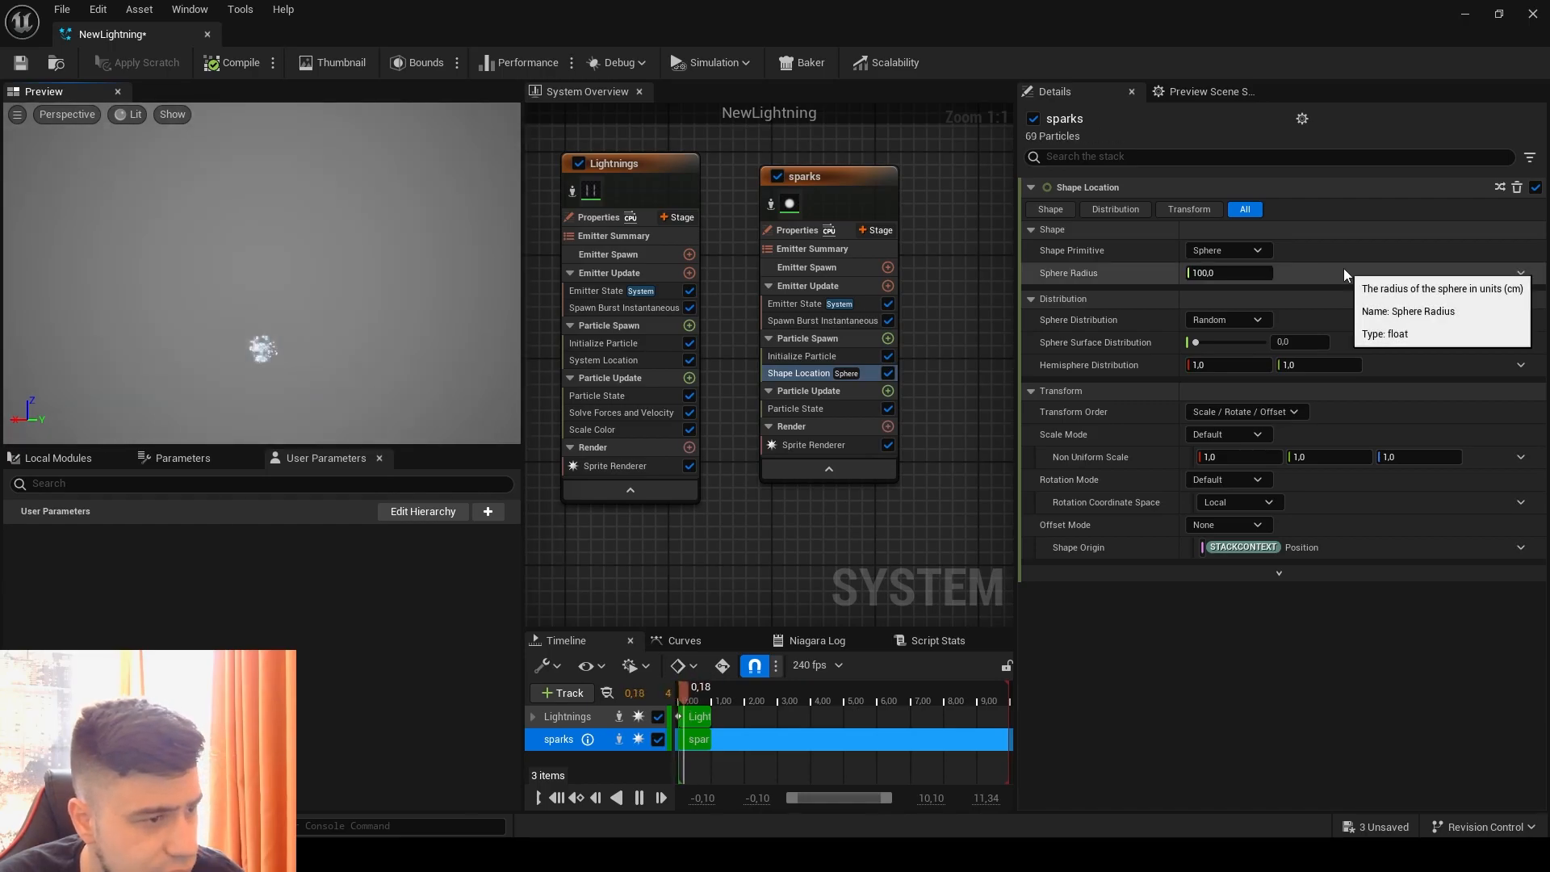
click(1258, 276)
text(15)
key(Return)
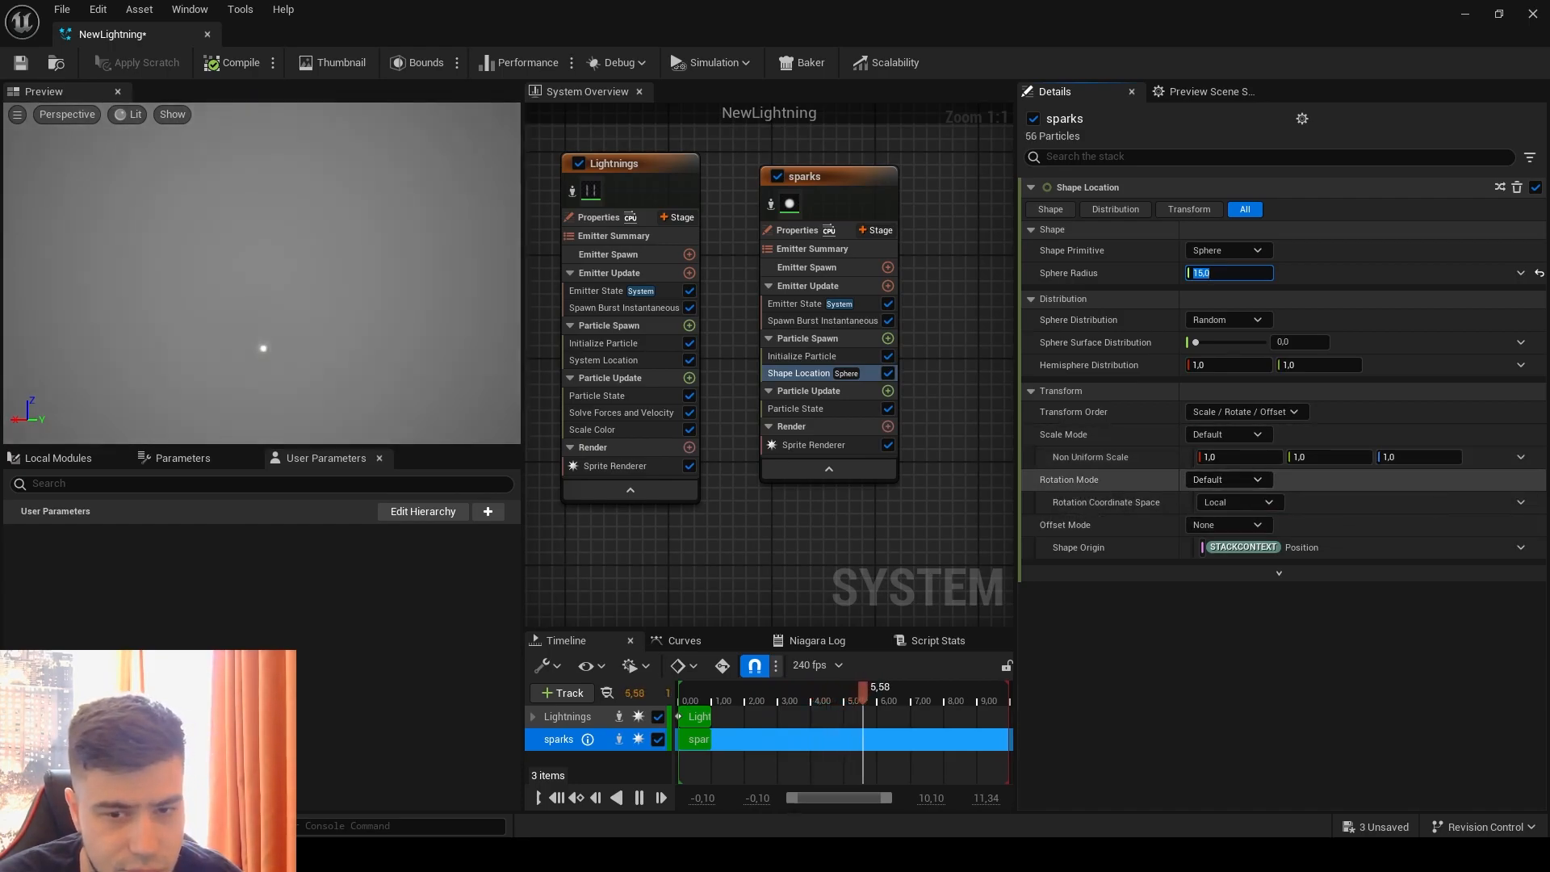
click(1170, 636)
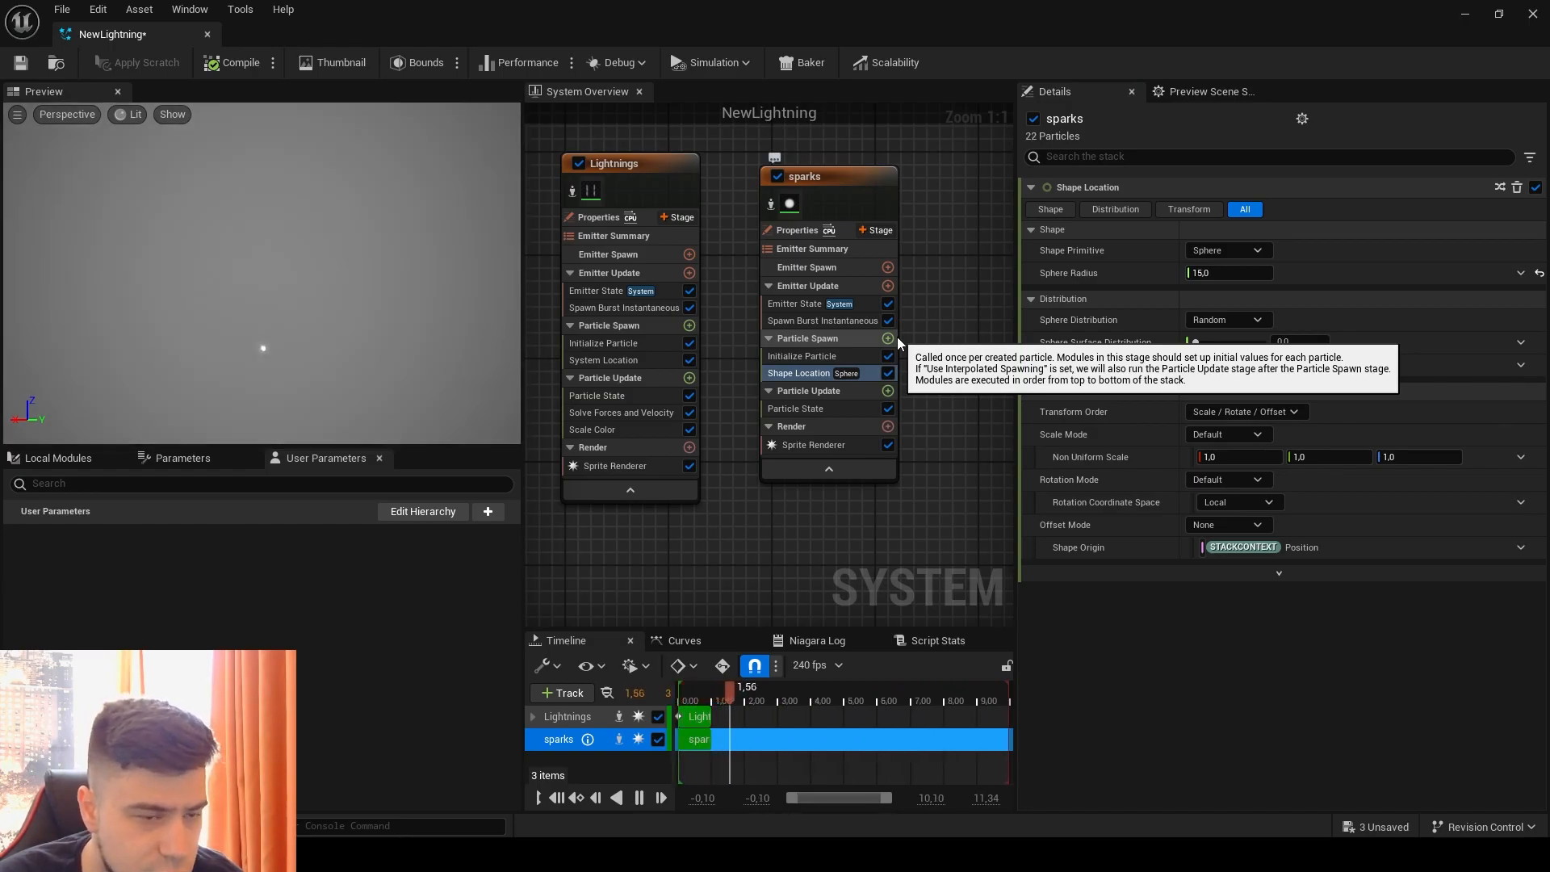
Step: Add an Add Velocity module to the sparks emitter's Particle Spawn and resolve its missing dependency with SolveForcesAndVelocity
click(888, 339)
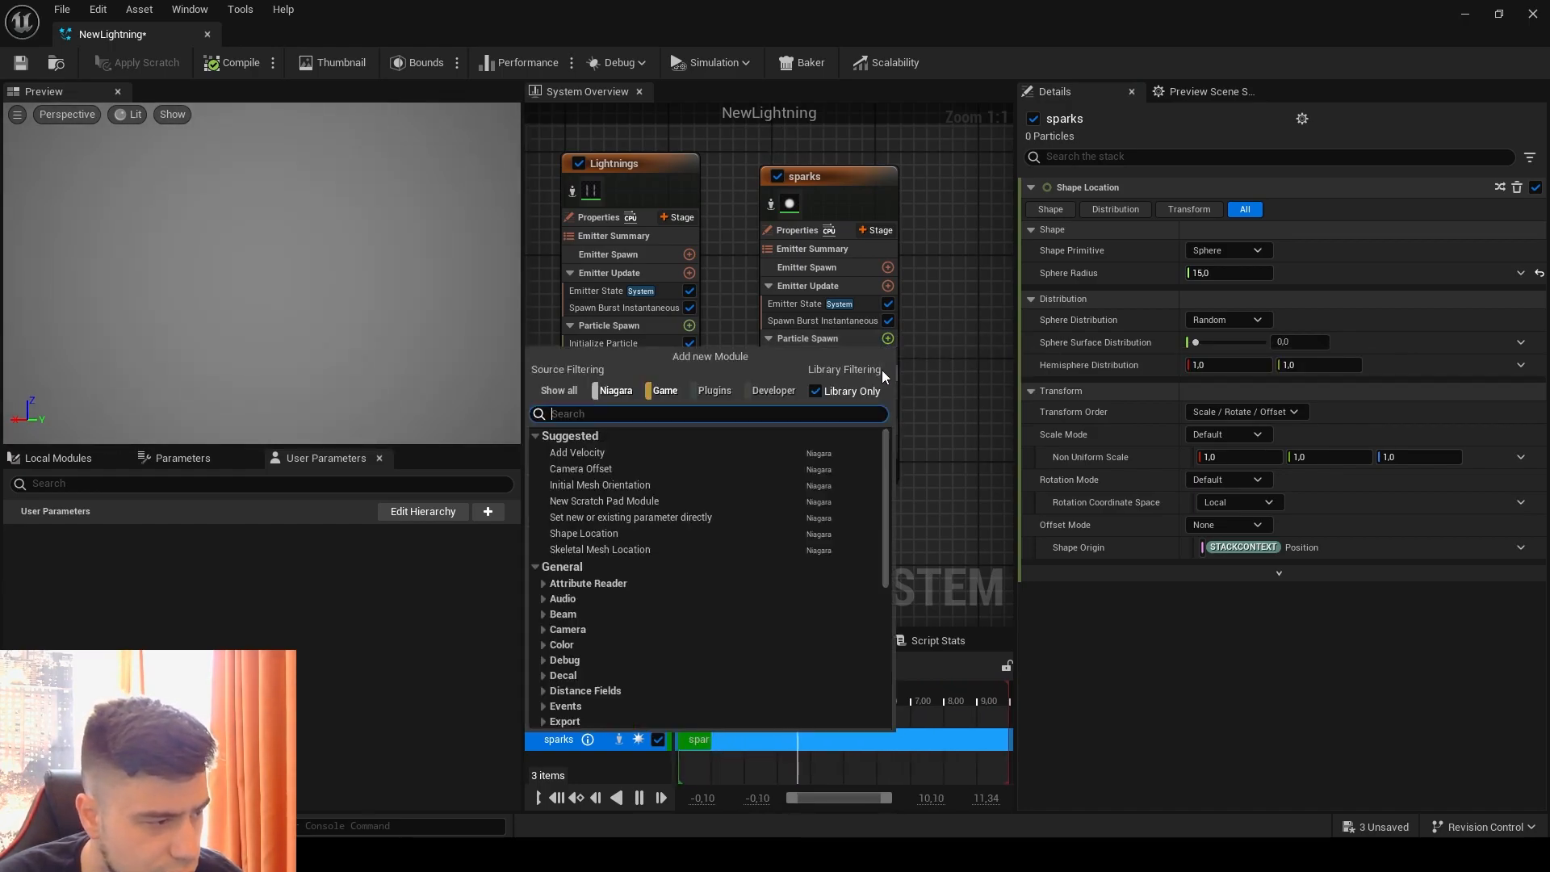
click(603, 452)
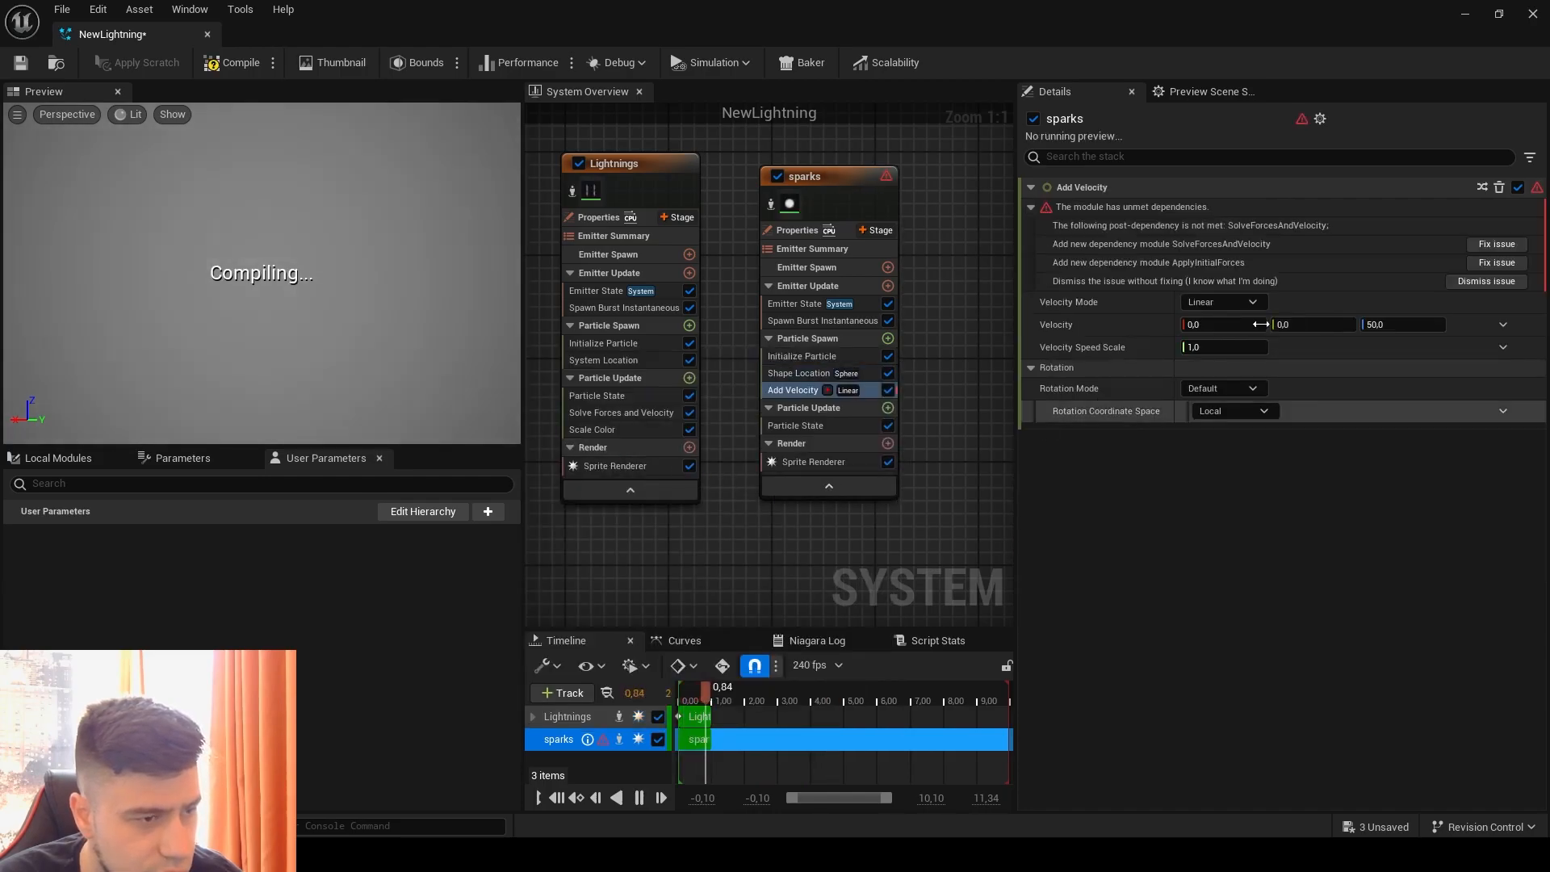
click(1496, 243)
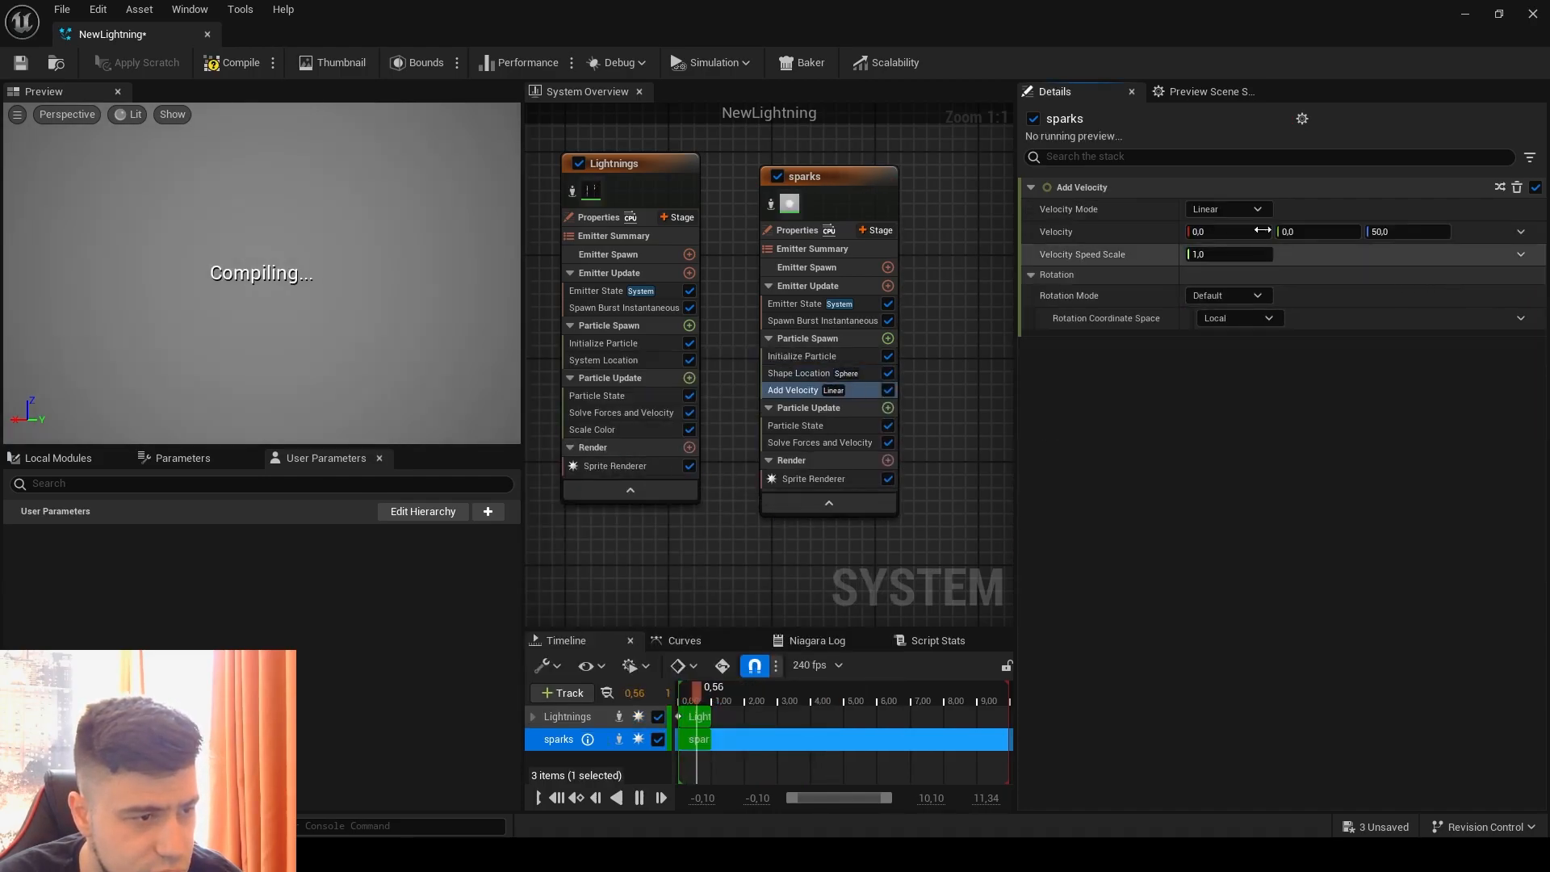
Step: Set the Add Velocity module's mode to In Cone and its speed to a Random Range Float from 50 to 1000
click(1227, 209)
click(1227, 235)
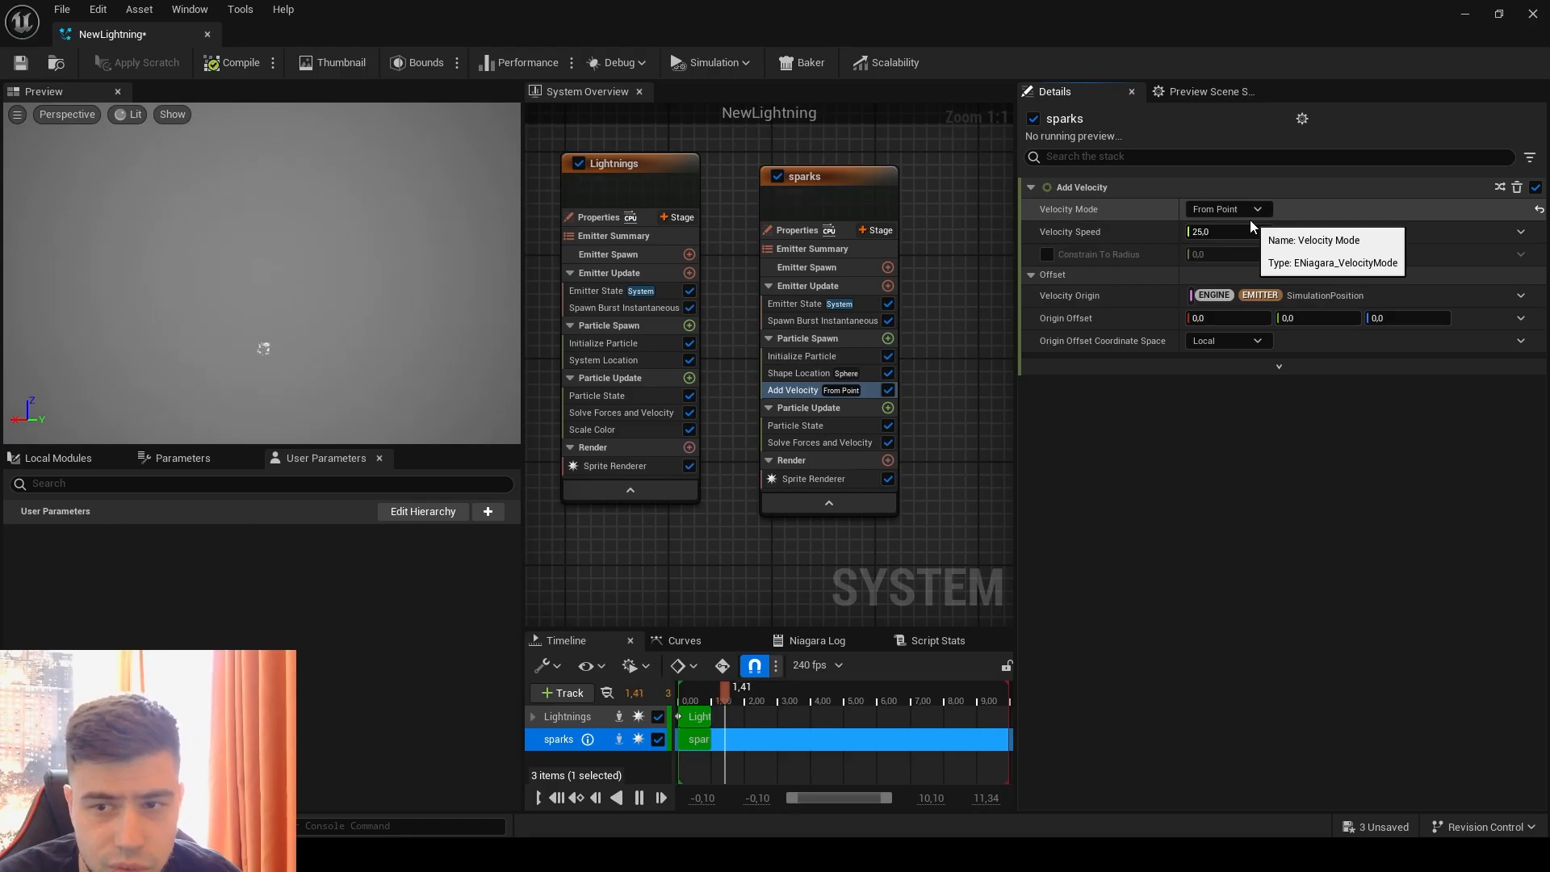
click(1254, 210)
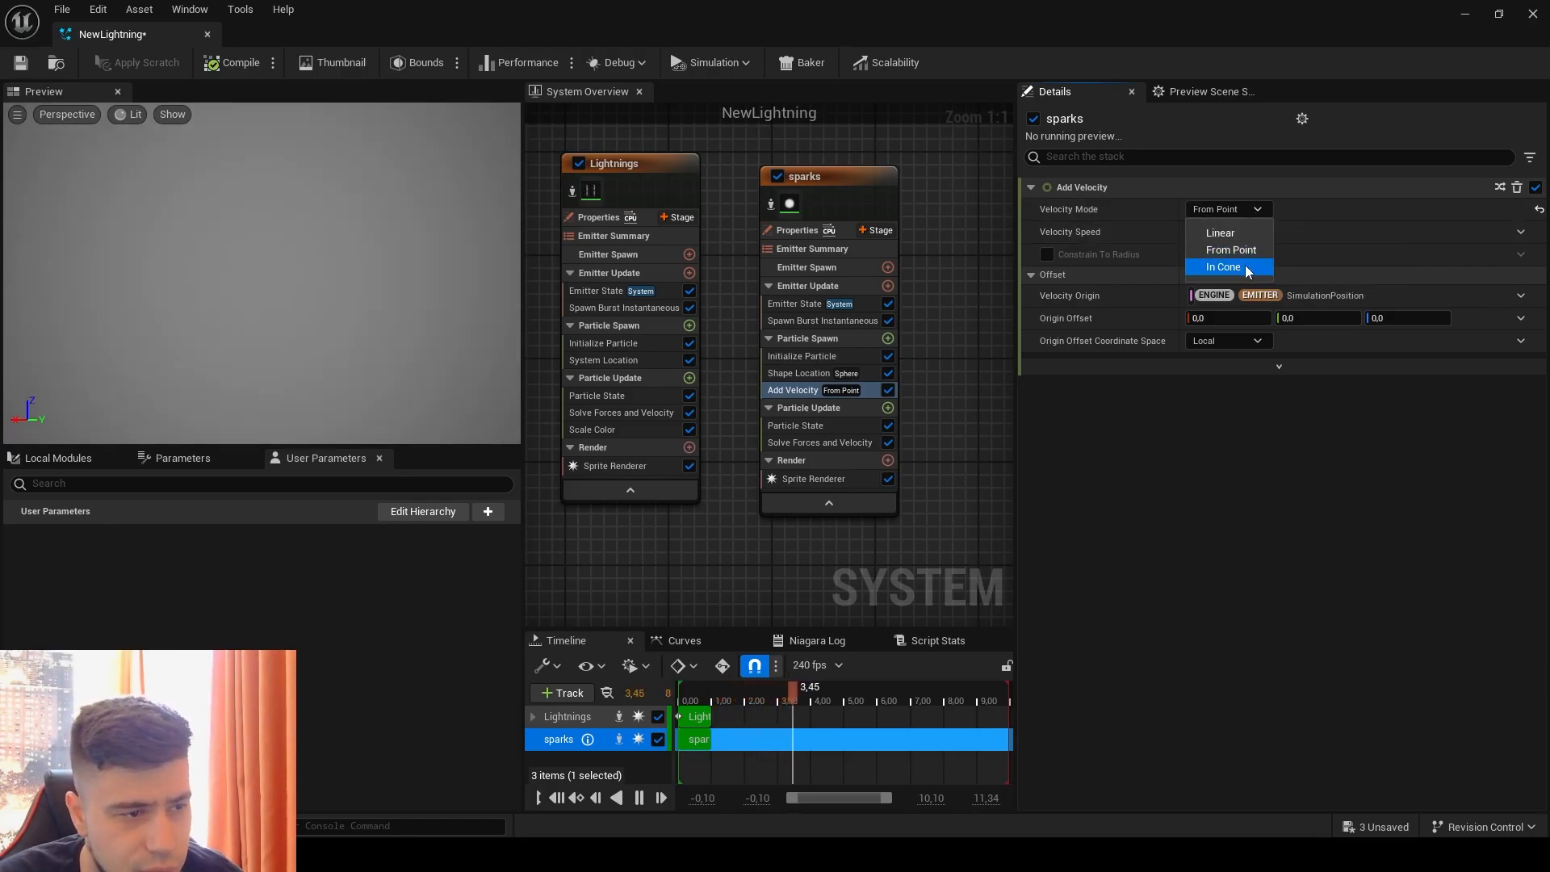
click(1220, 268)
click(1520, 231)
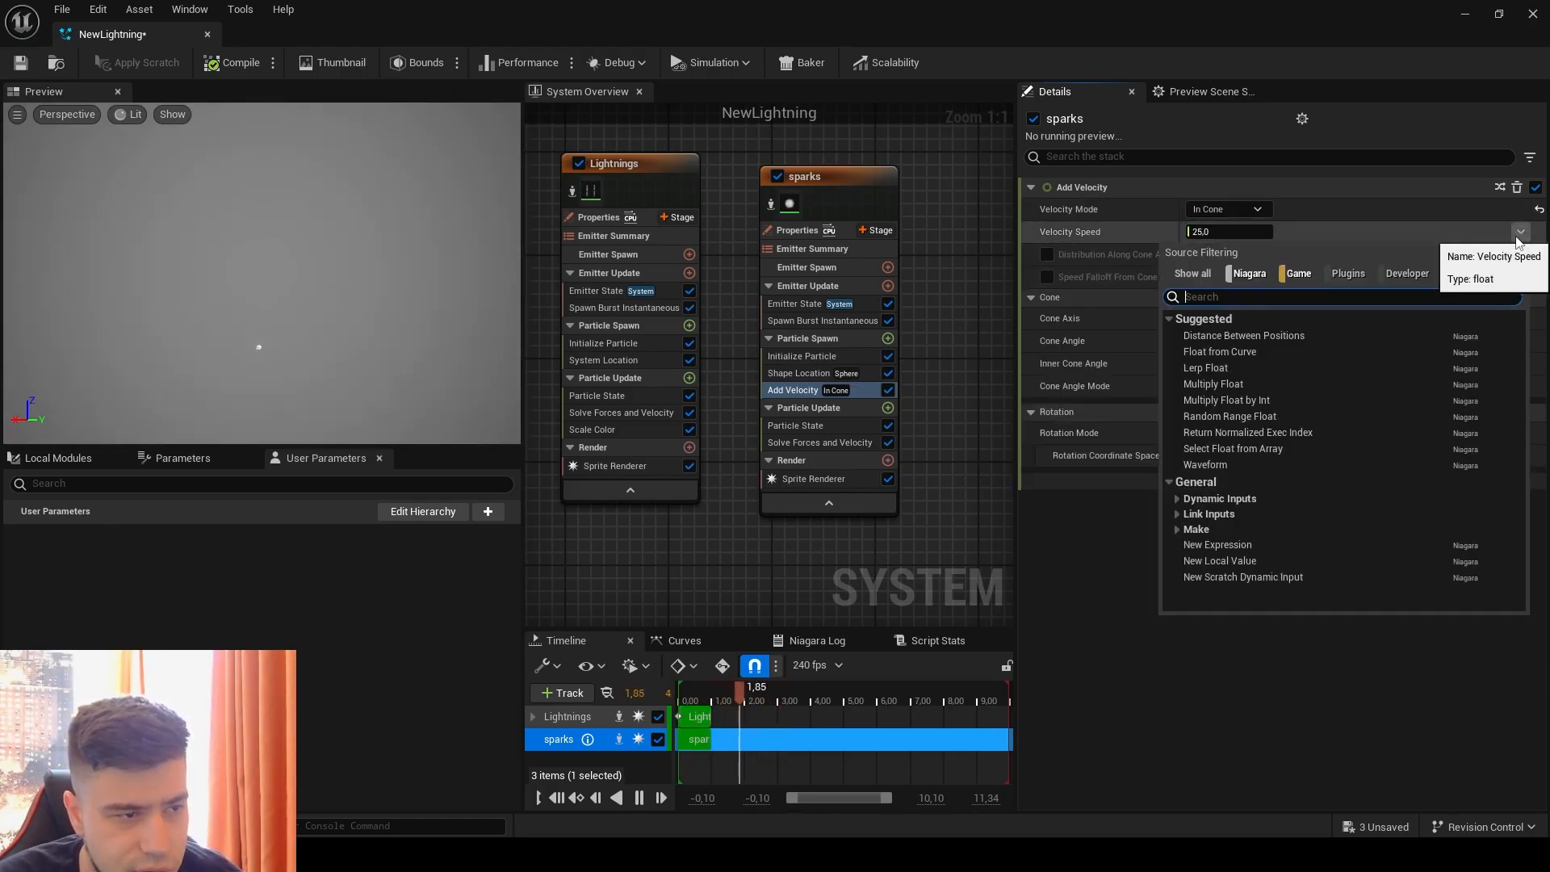
click(1237, 415)
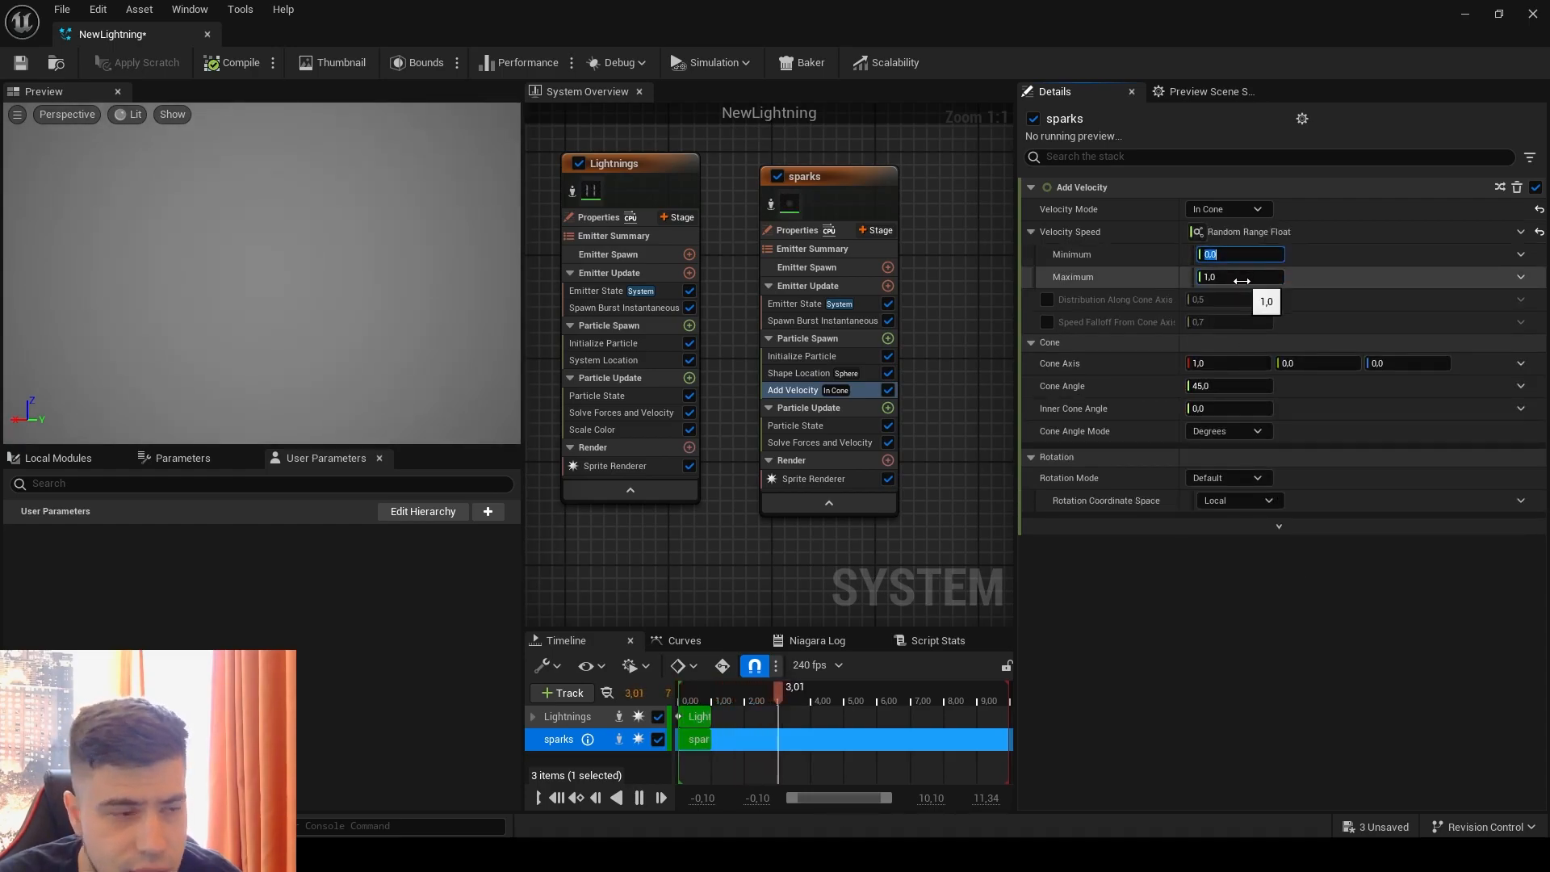
key(Tab)
text(1000)
key(Return)
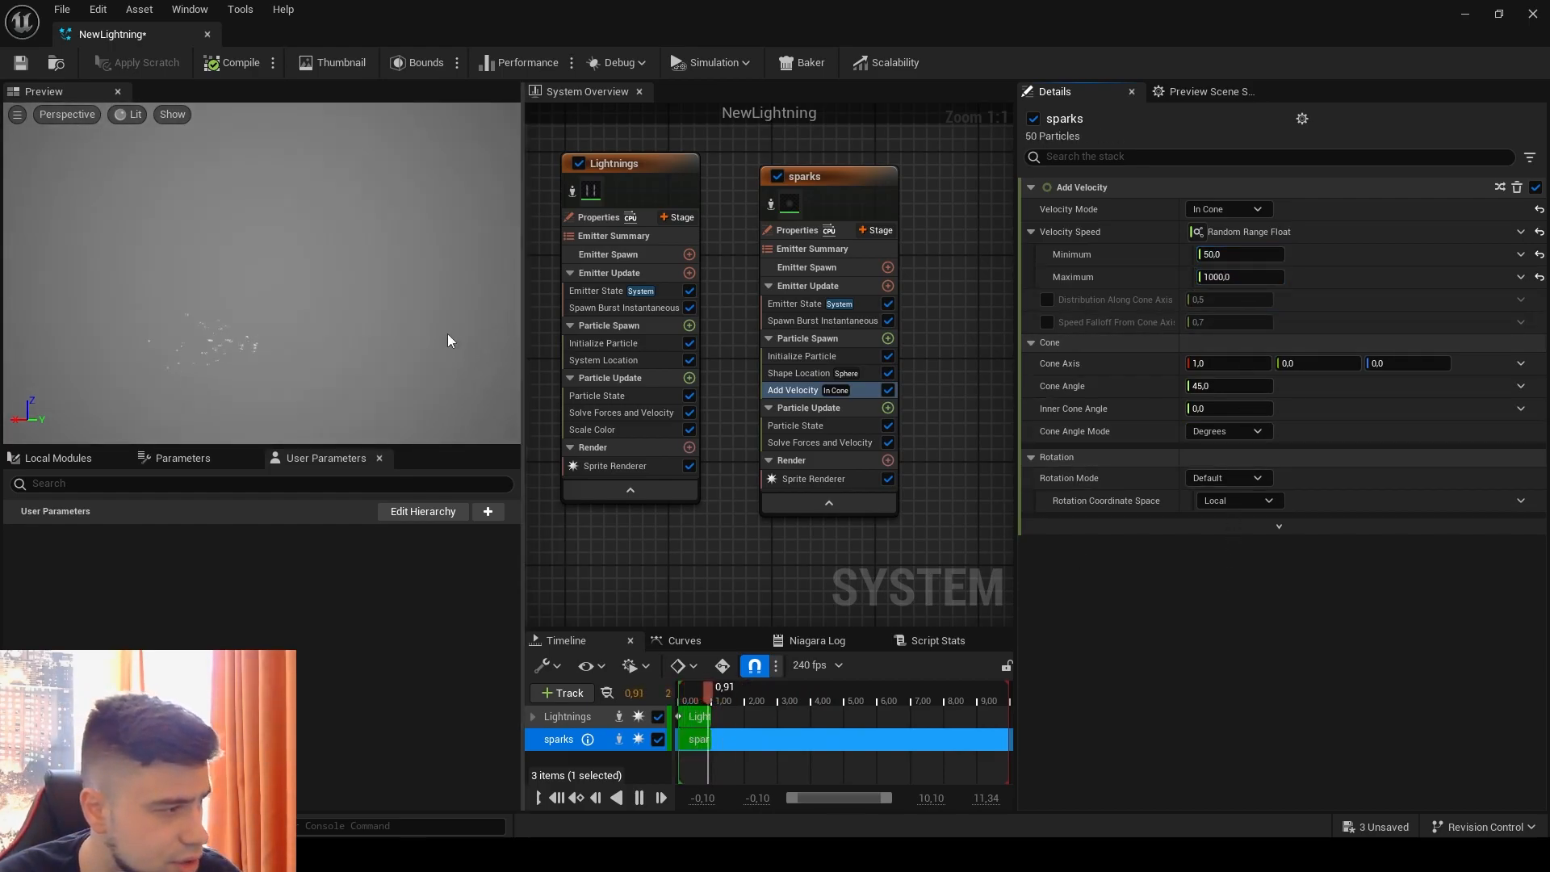
Step: Point the sparks' velocity Cone Axis along Z (0, 0, 1) and set the Cone Angle to 90 degrees
click(1246, 365)
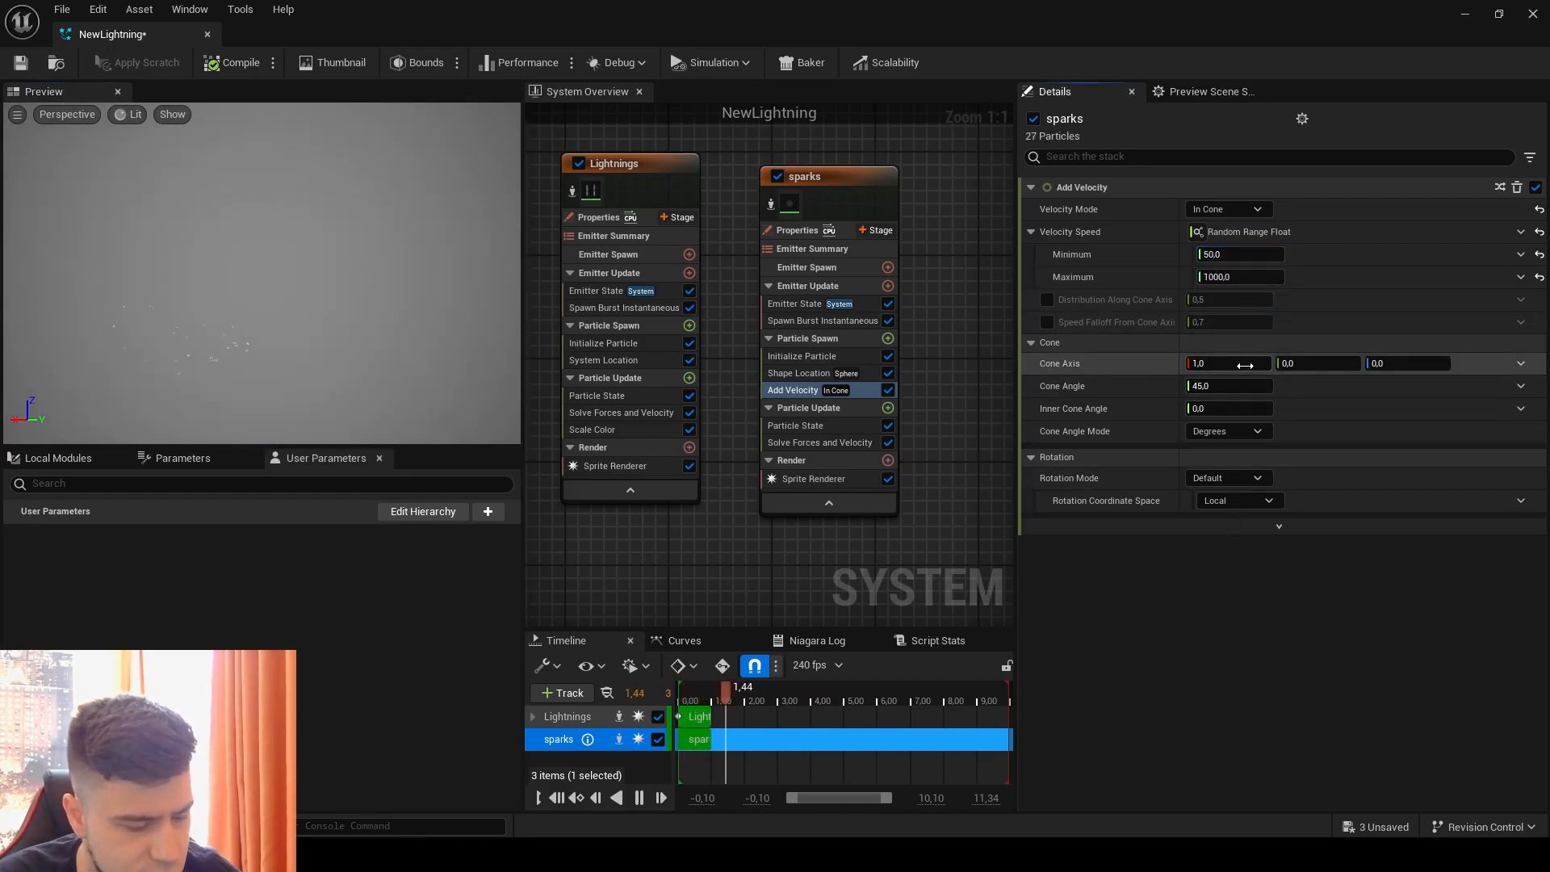
text(0)
click(1220, 636)
click(1383, 364)
text(1)
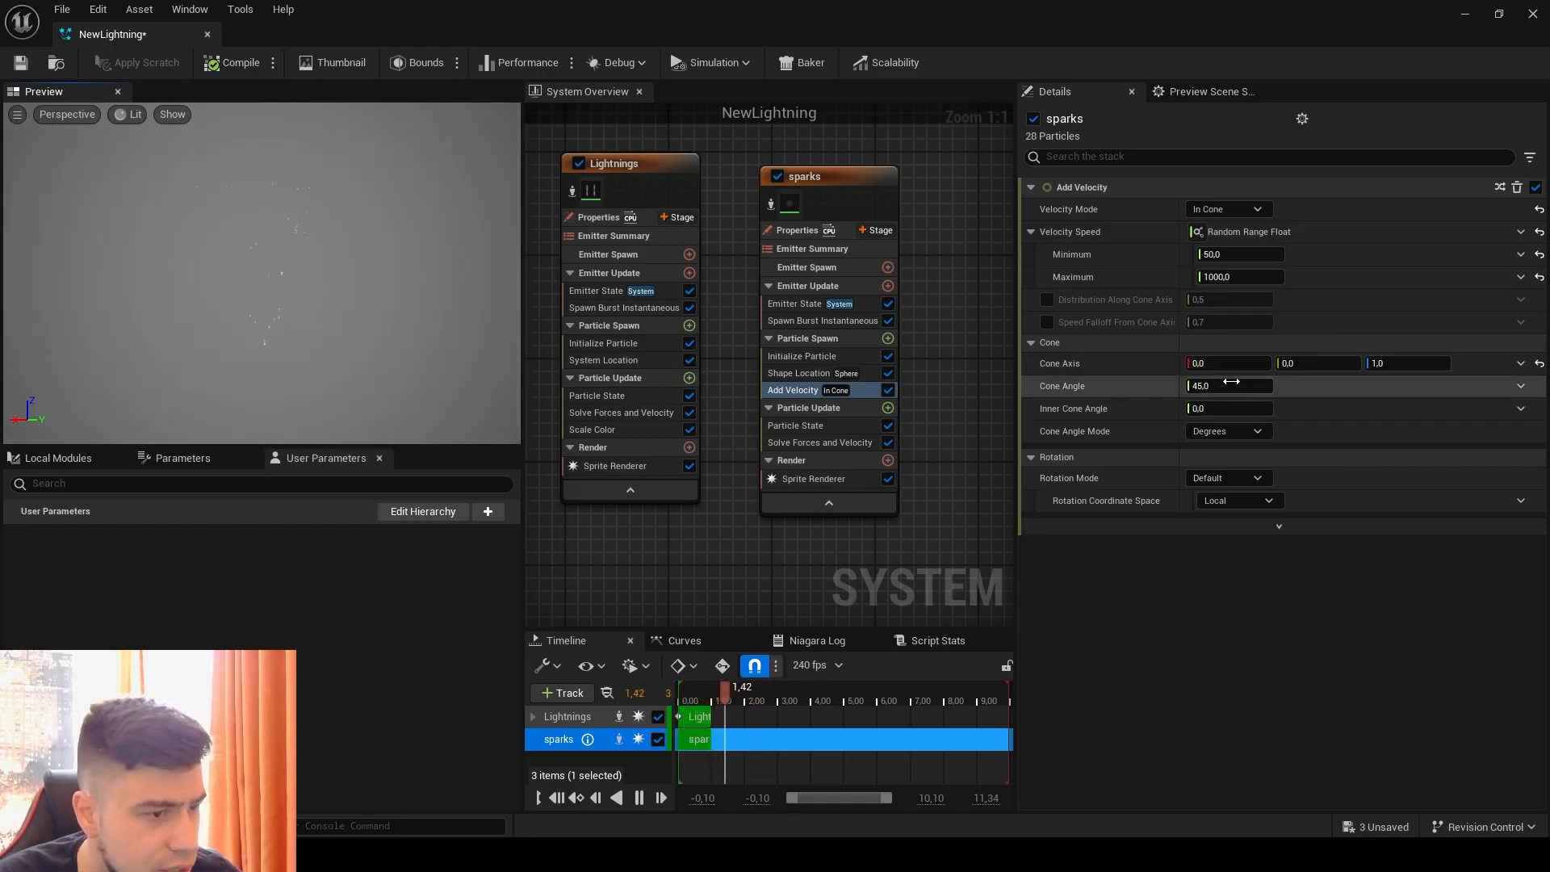
click(1255, 387)
text(90)
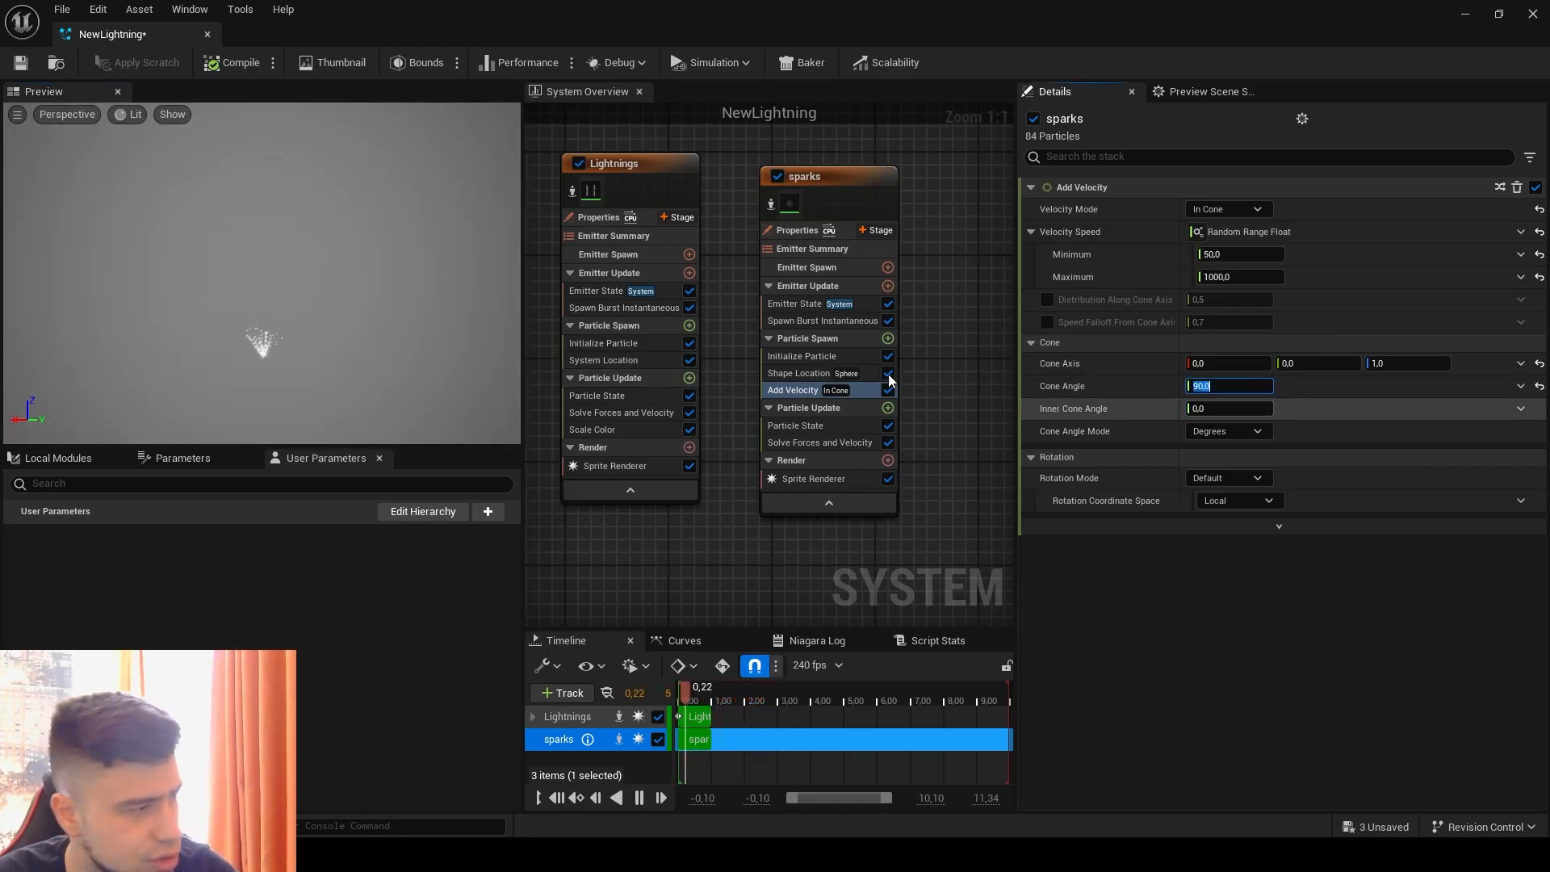
click(337, 376)
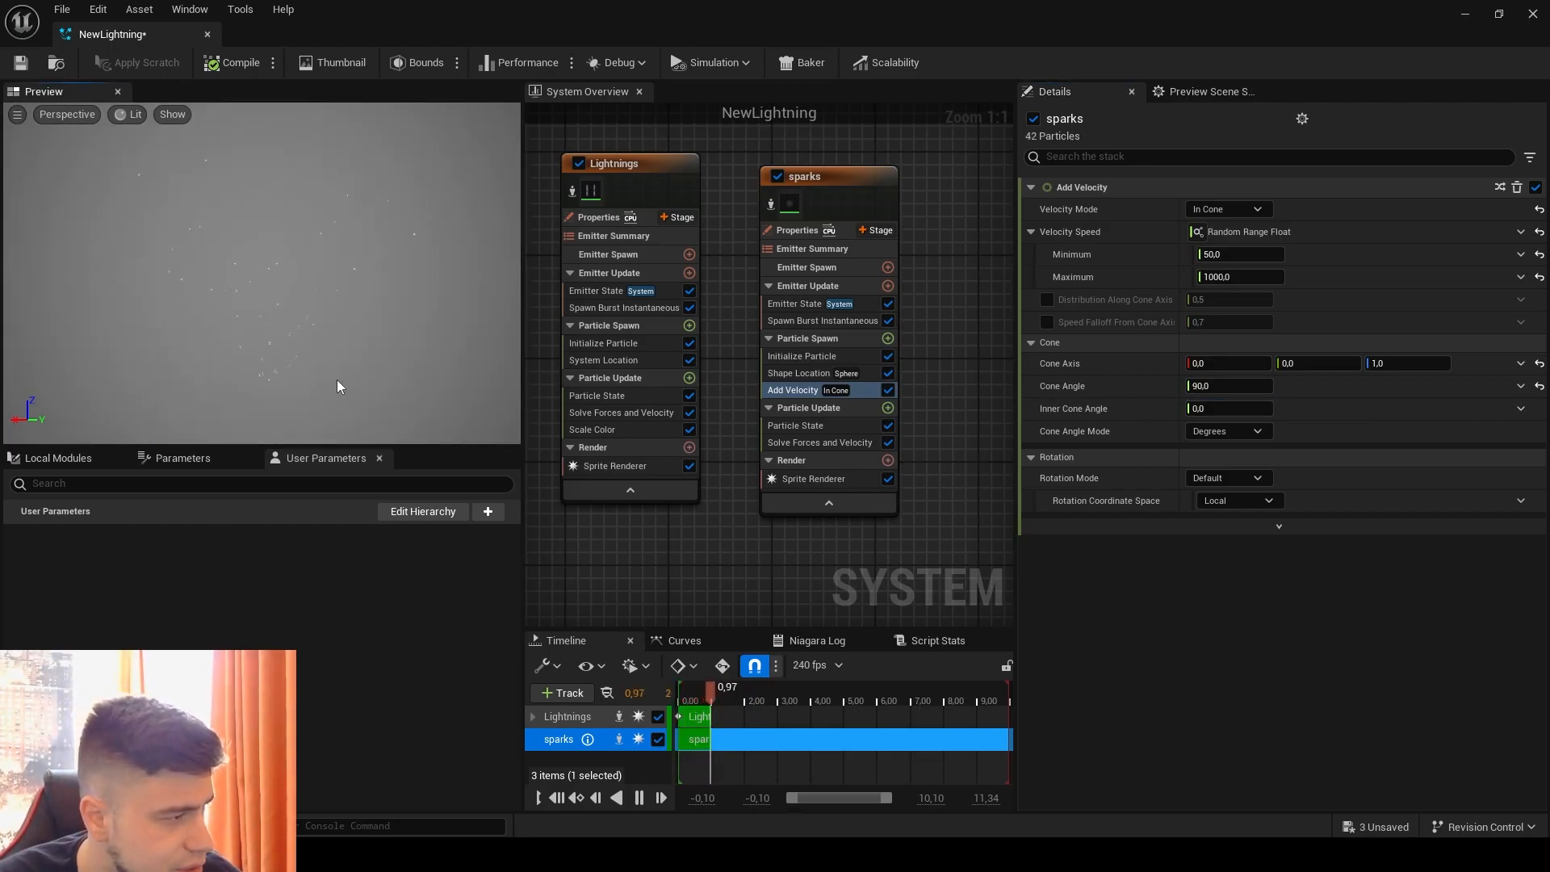
Step: Try a much wider Cone Angle for the sparks' Add Velocity module and return it to 90 degrees
drag(1211, 386, 1234, 389)
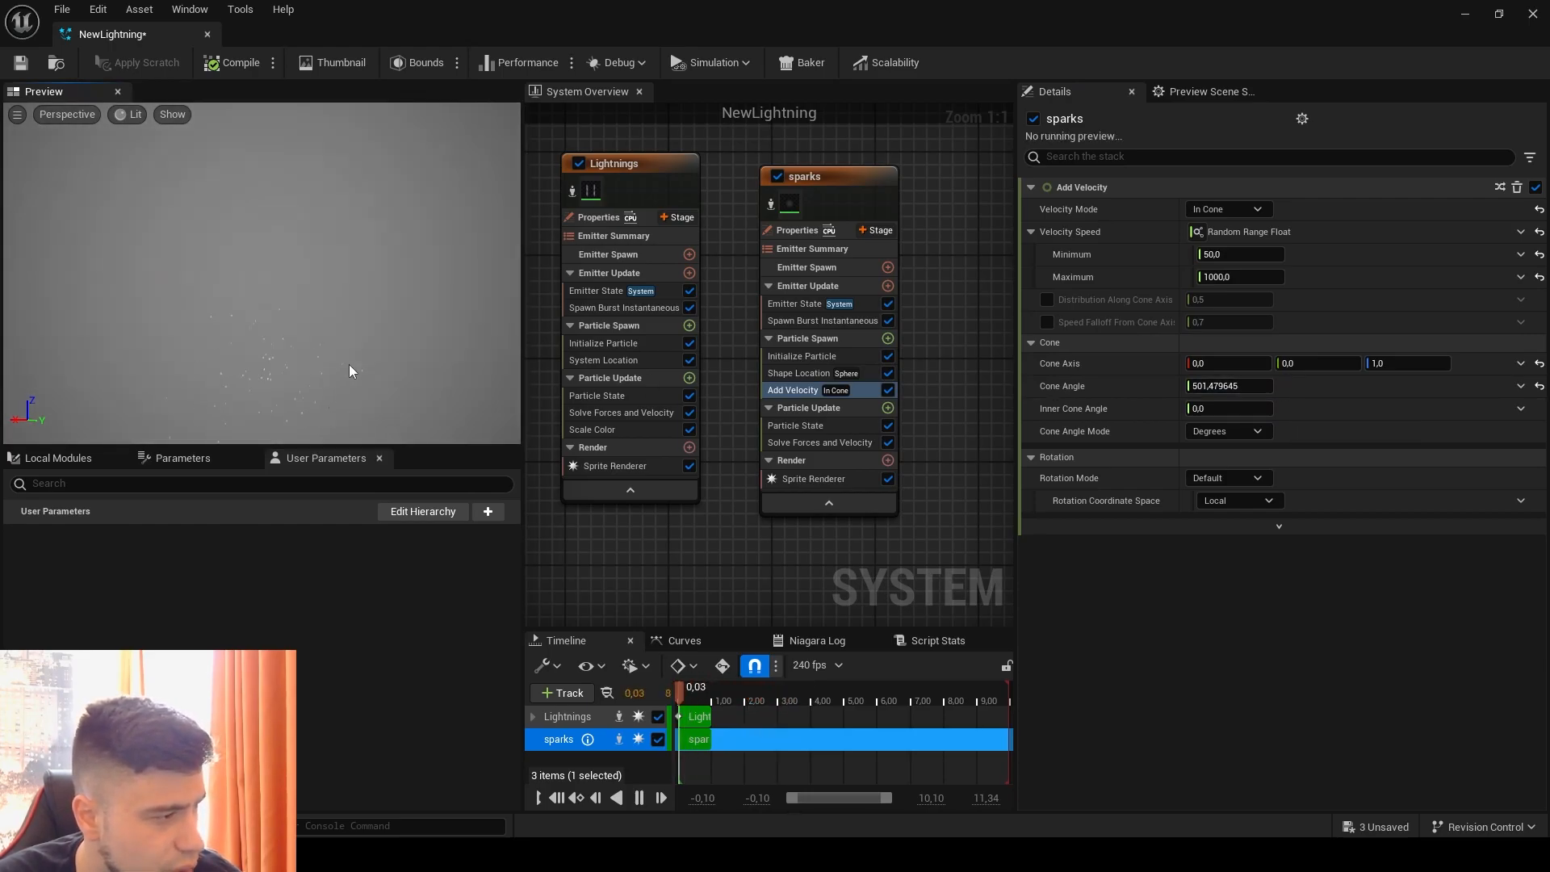
drag(1261, 388, 1332, 416)
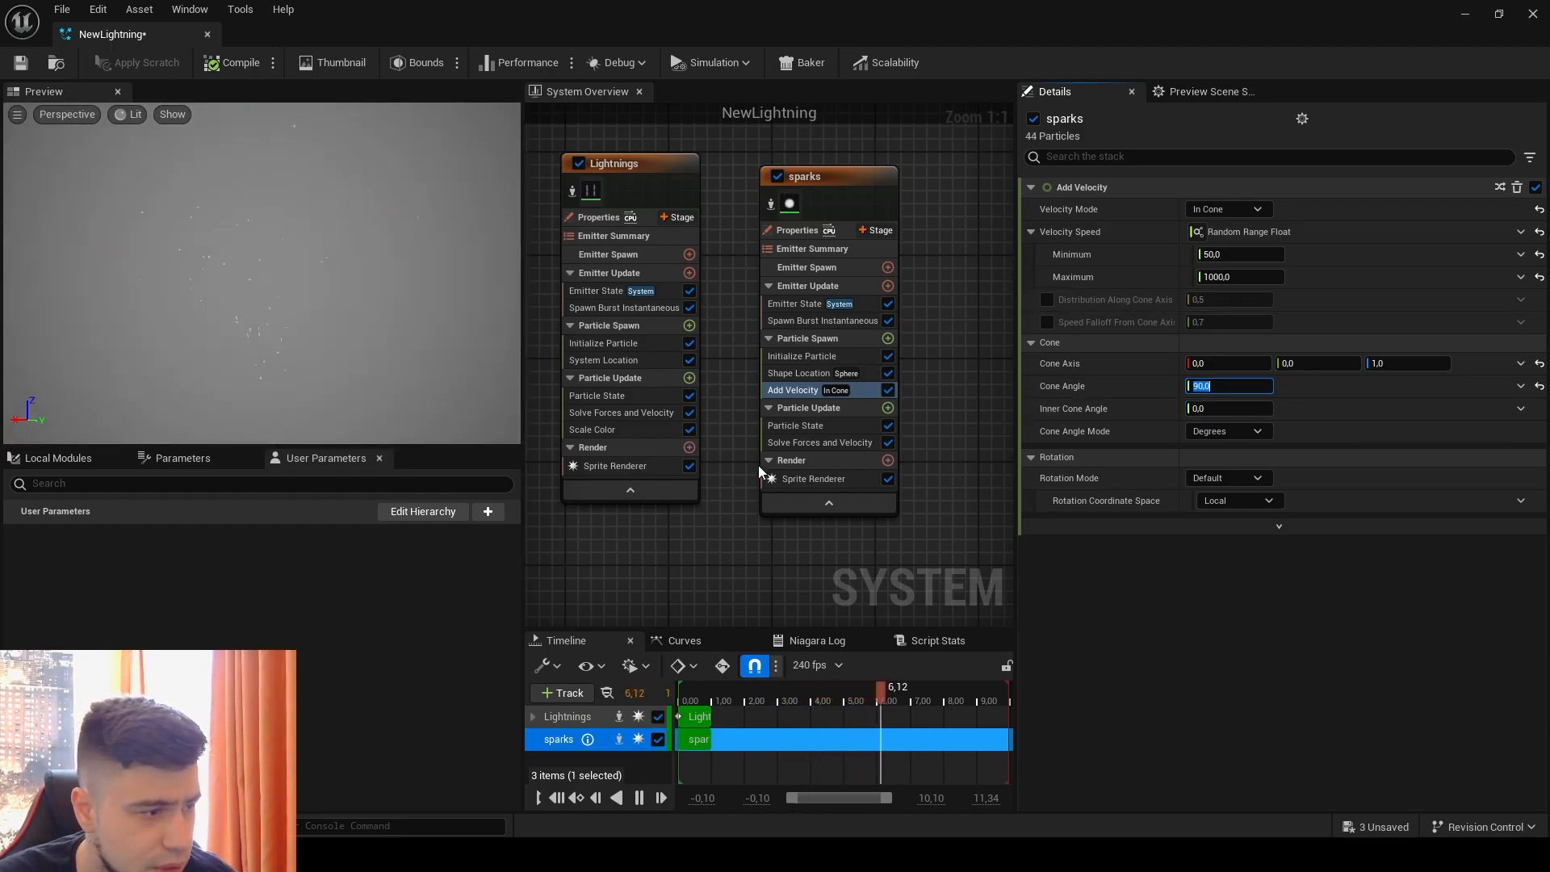
Step: Add a Color module to the sparks emitter's Particle Update and drive its color with Color from Curve
right_drag(921, 569, 922, 520)
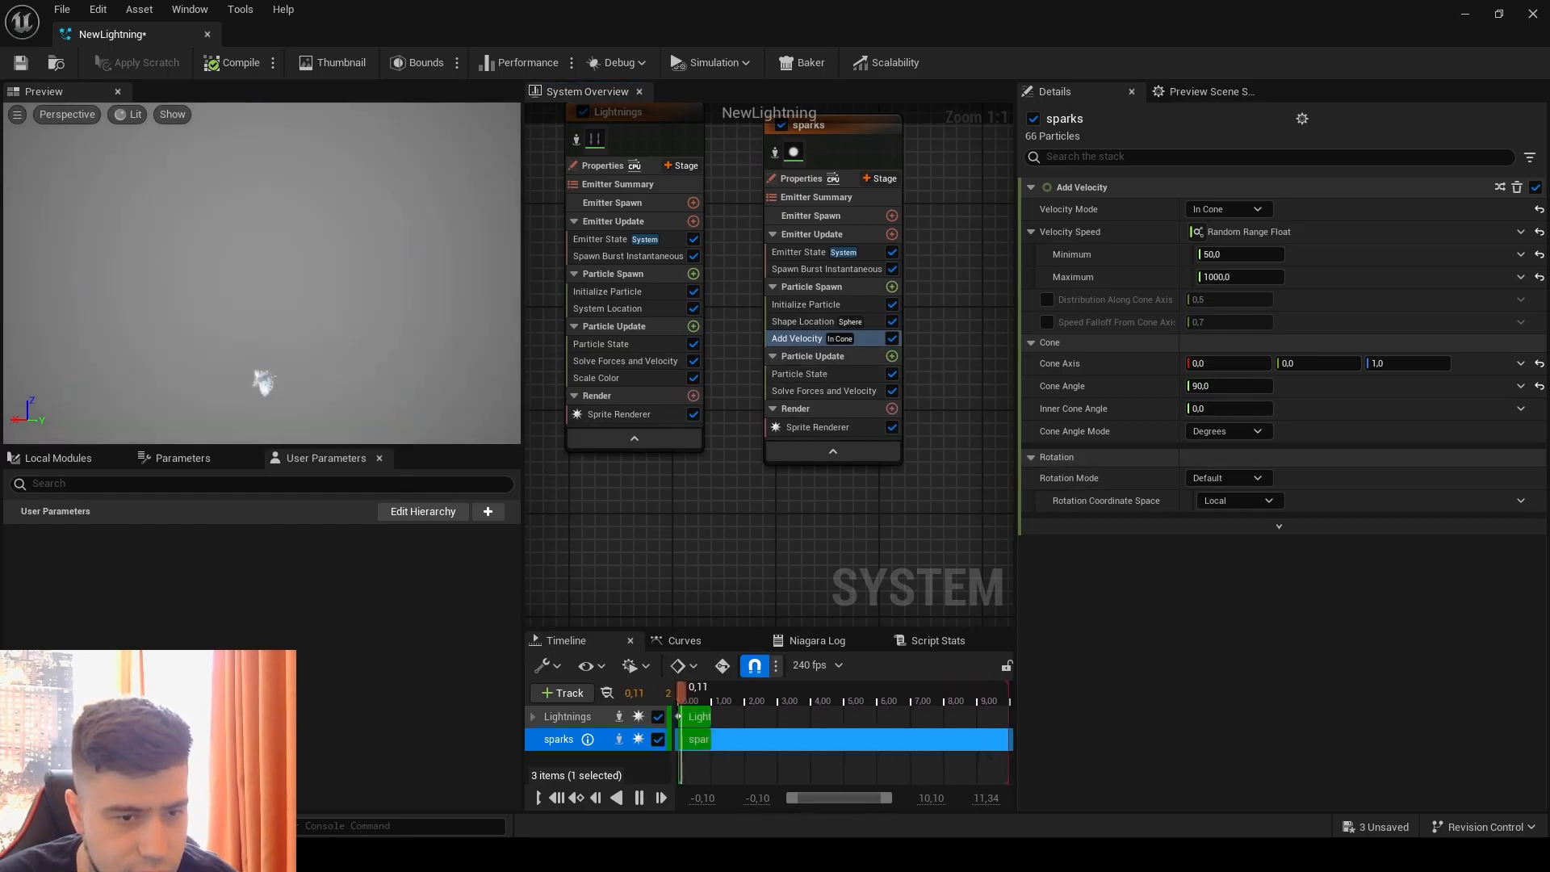
click(891, 356)
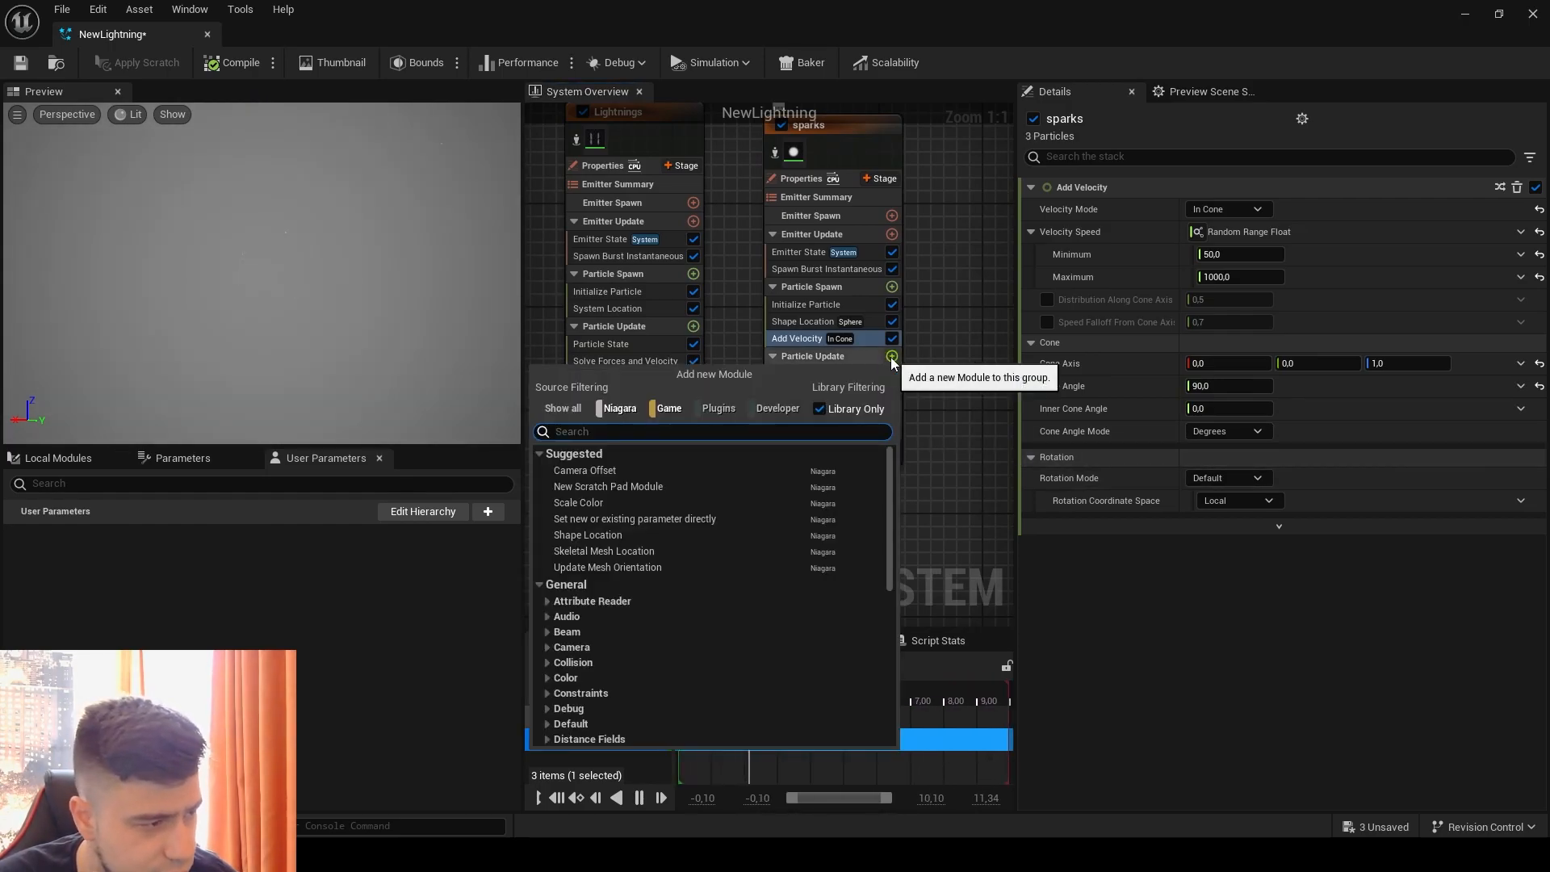
text(c)
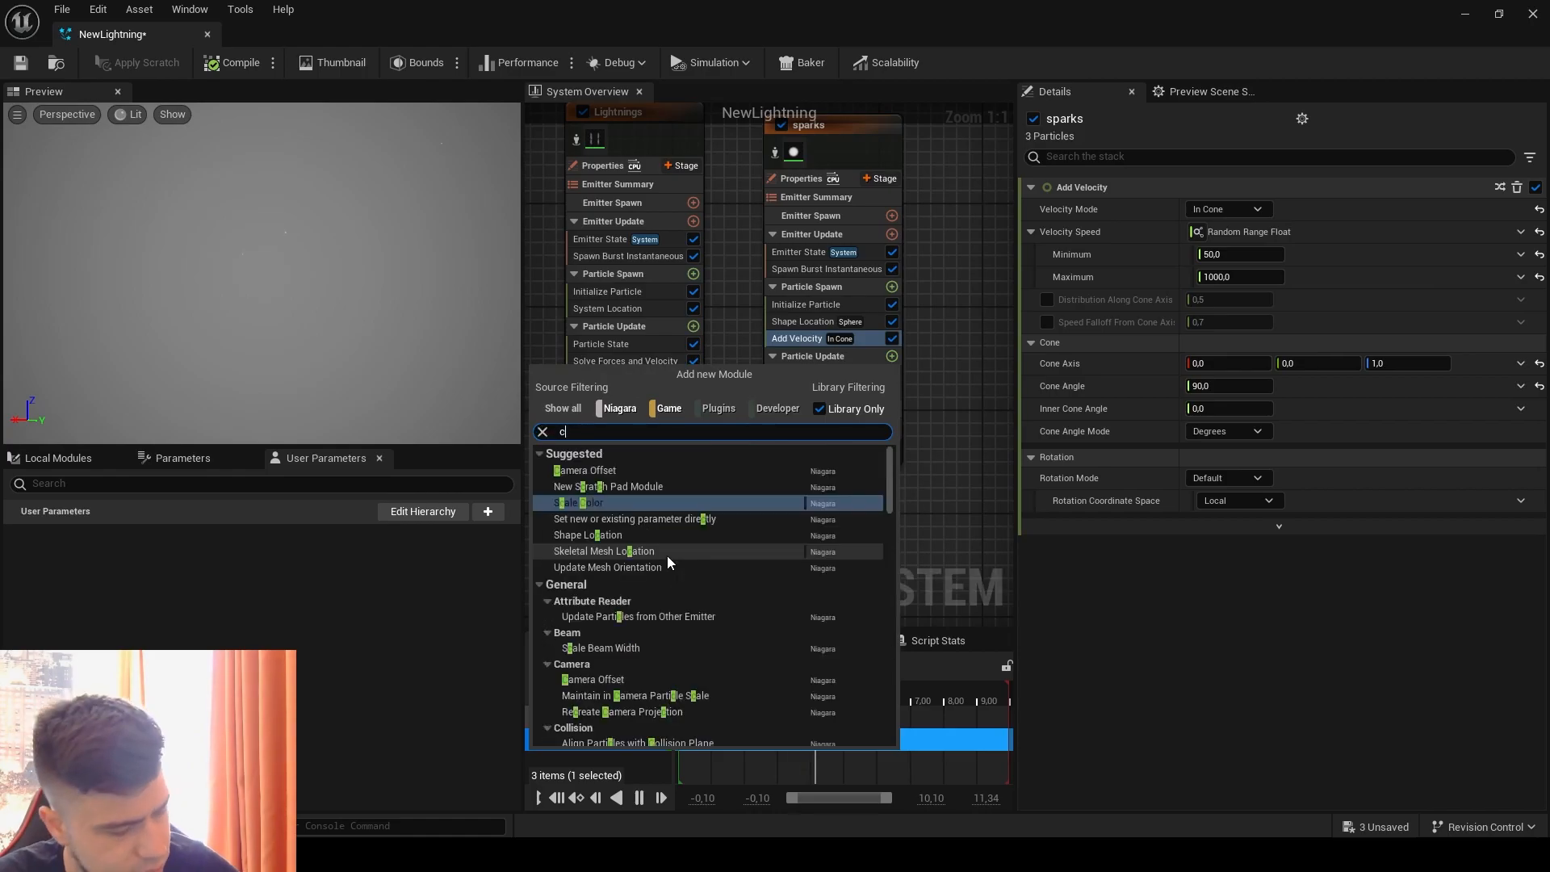
text(olo)
click(589, 521)
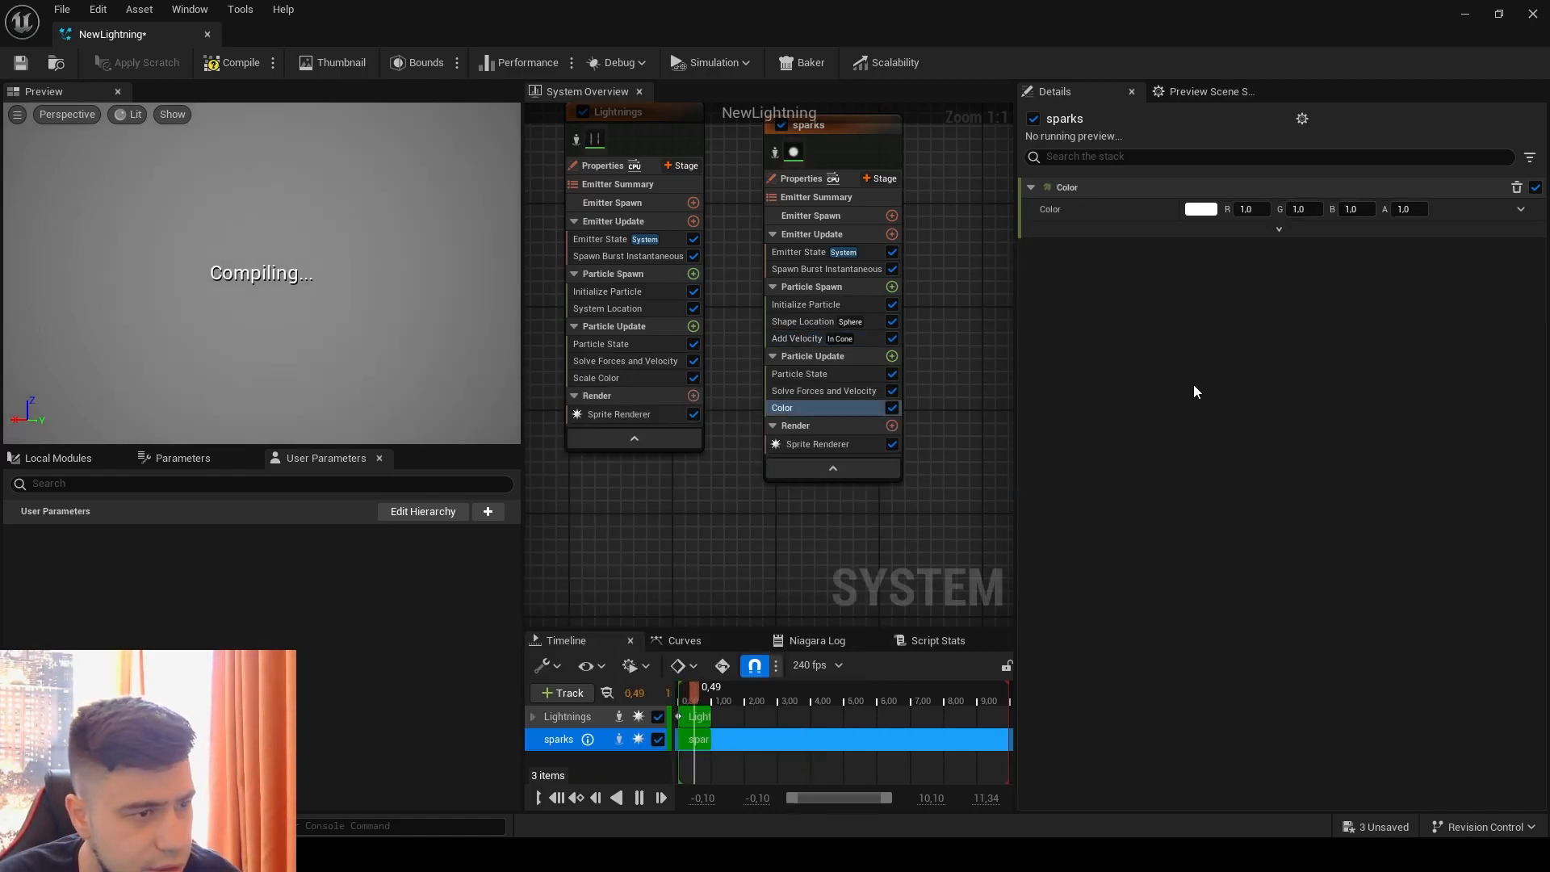
click(1520, 209)
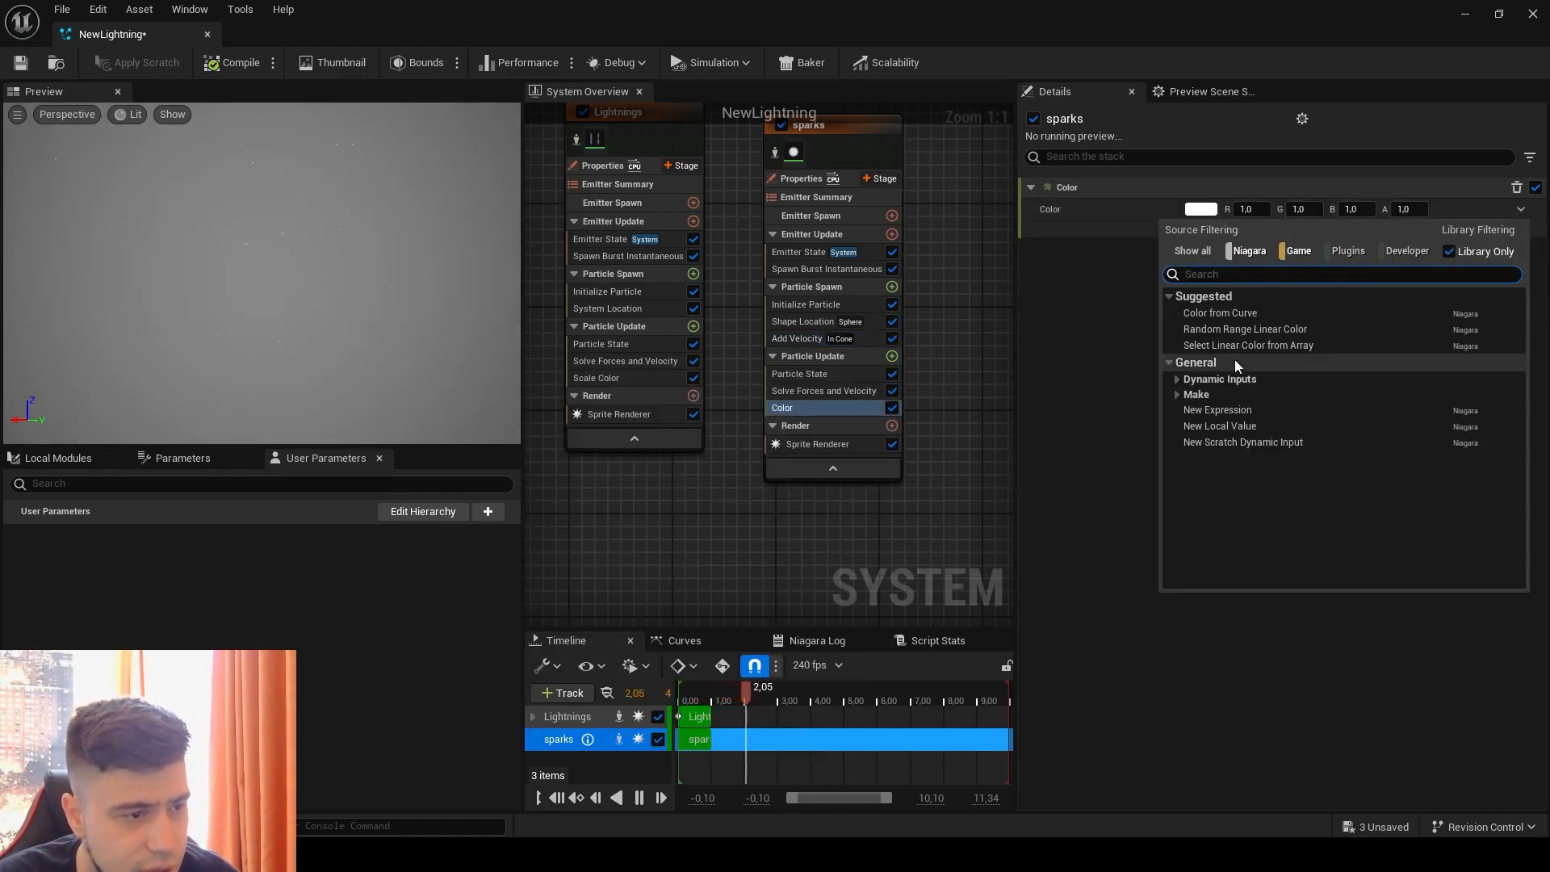
click(1220, 313)
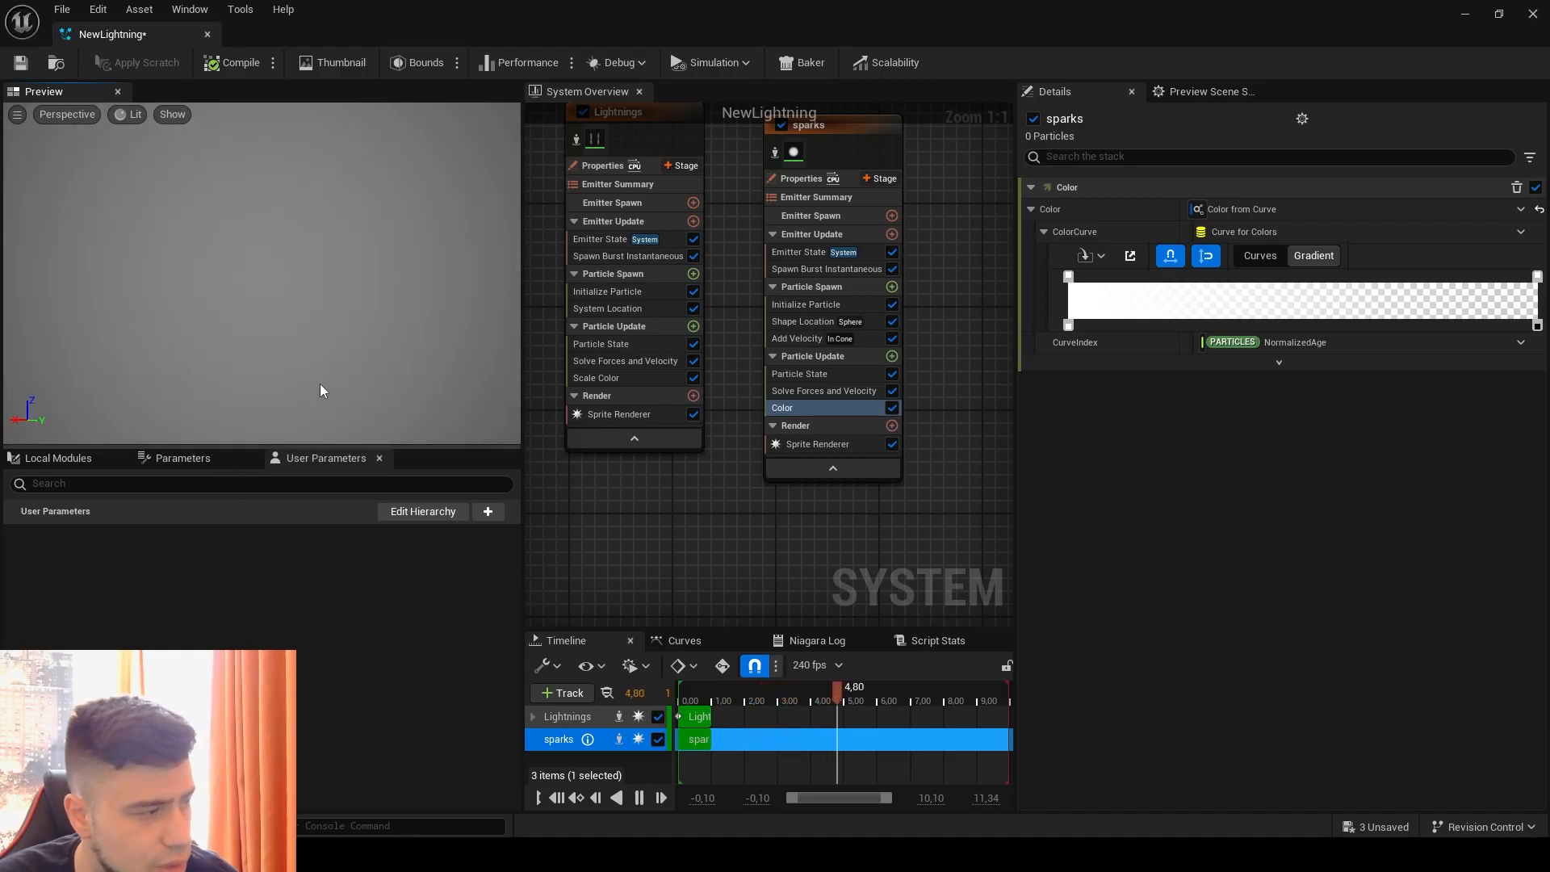
Step: Add a Gravity Force module to the sparks emitter's Particle Update
click(893, 361)
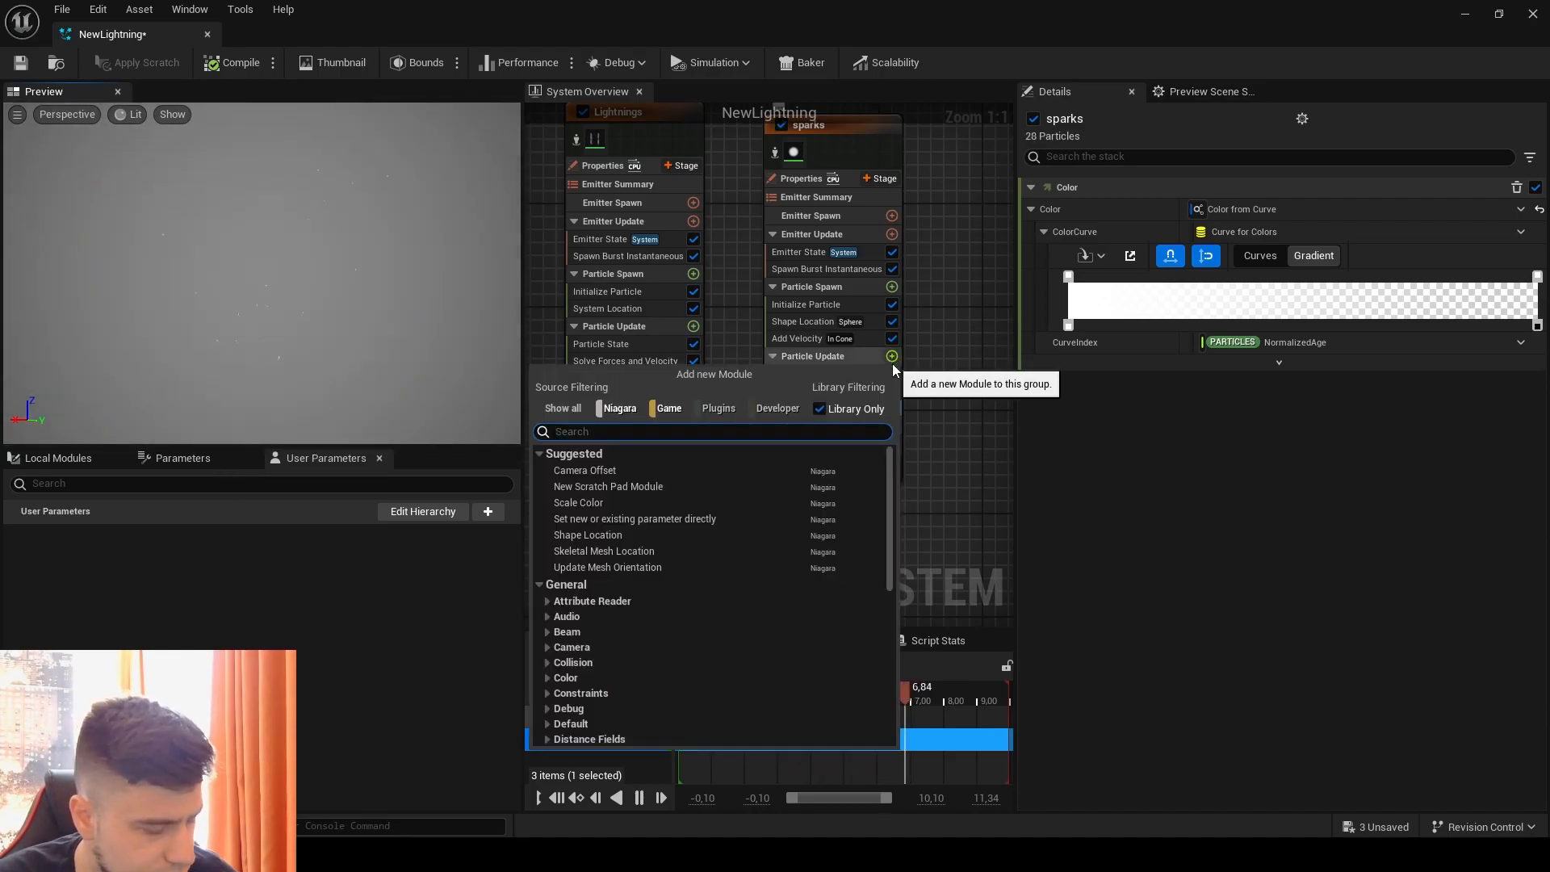
text(gravity)
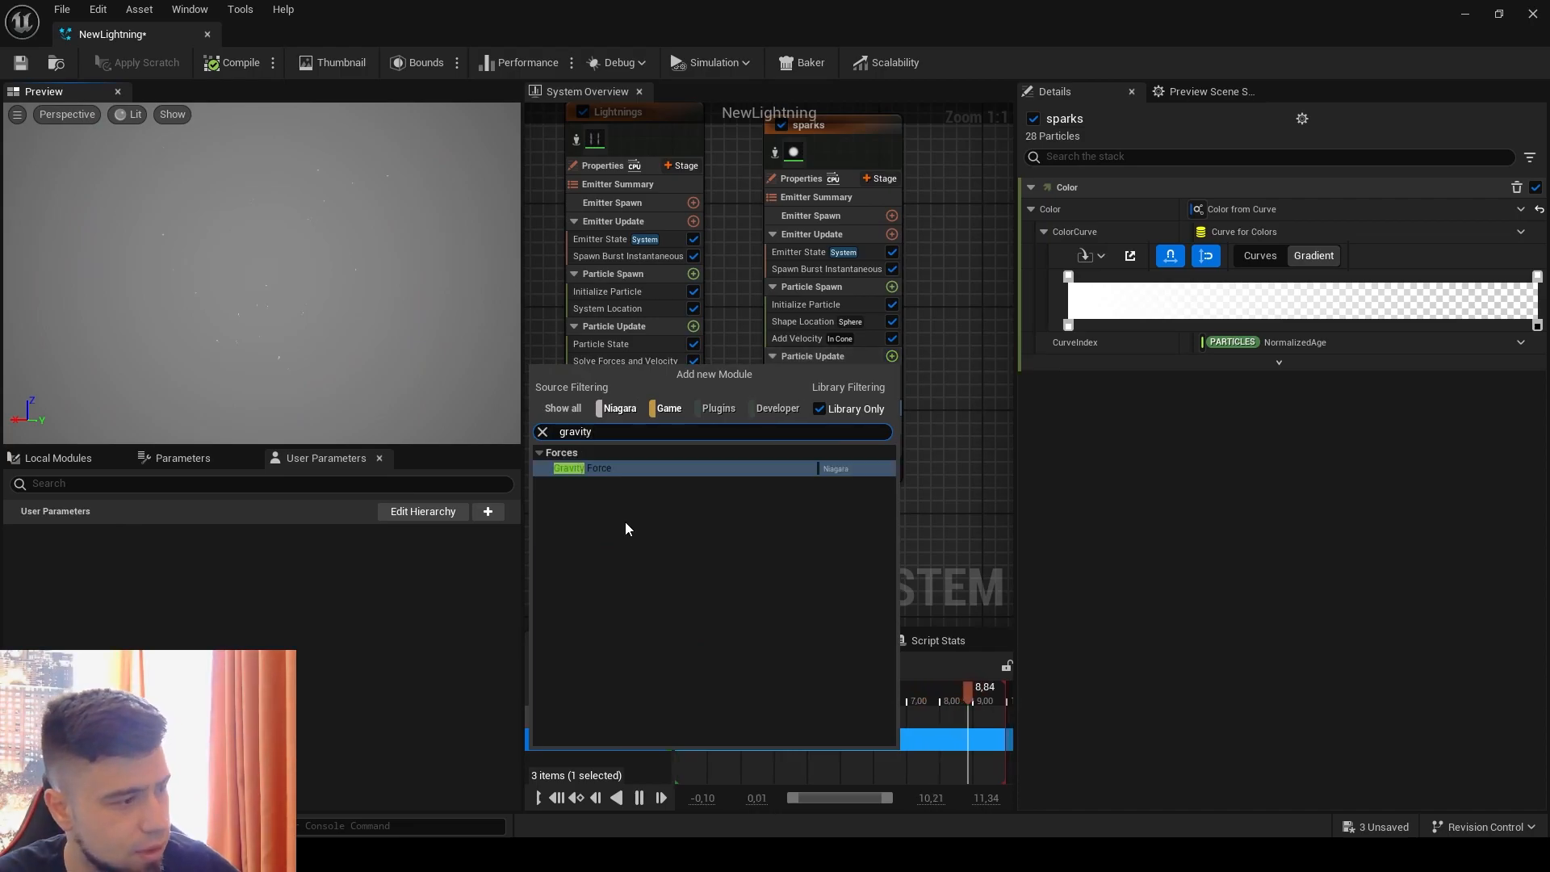
click(577, 468)
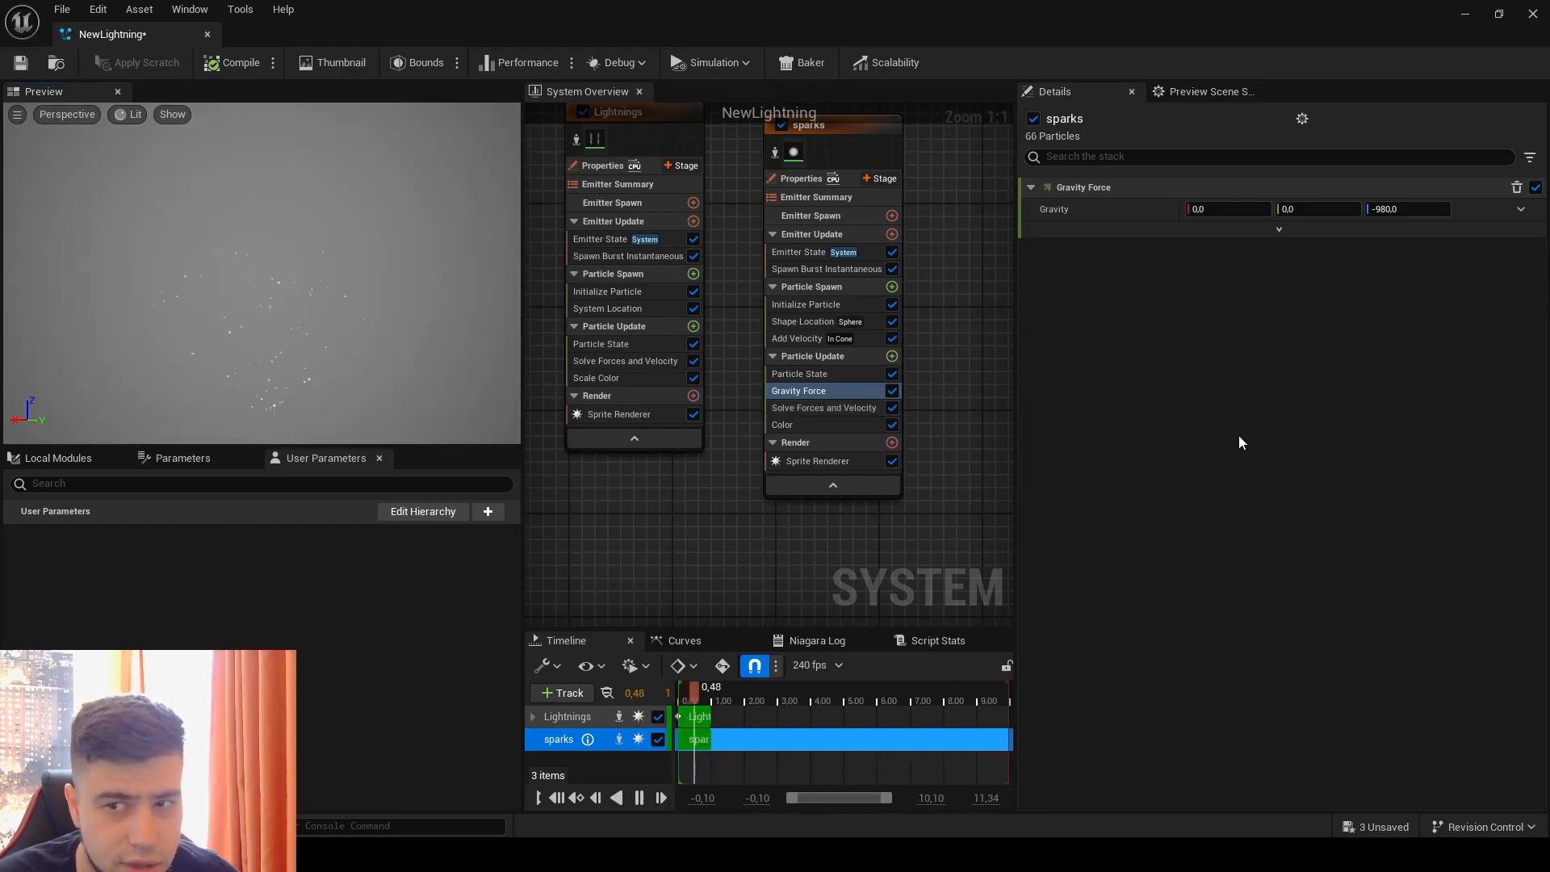
Step: Add a Drag module to the sparks emitter's Particle Update and disable its Rotational Drag
click(891, 356)
text(d)
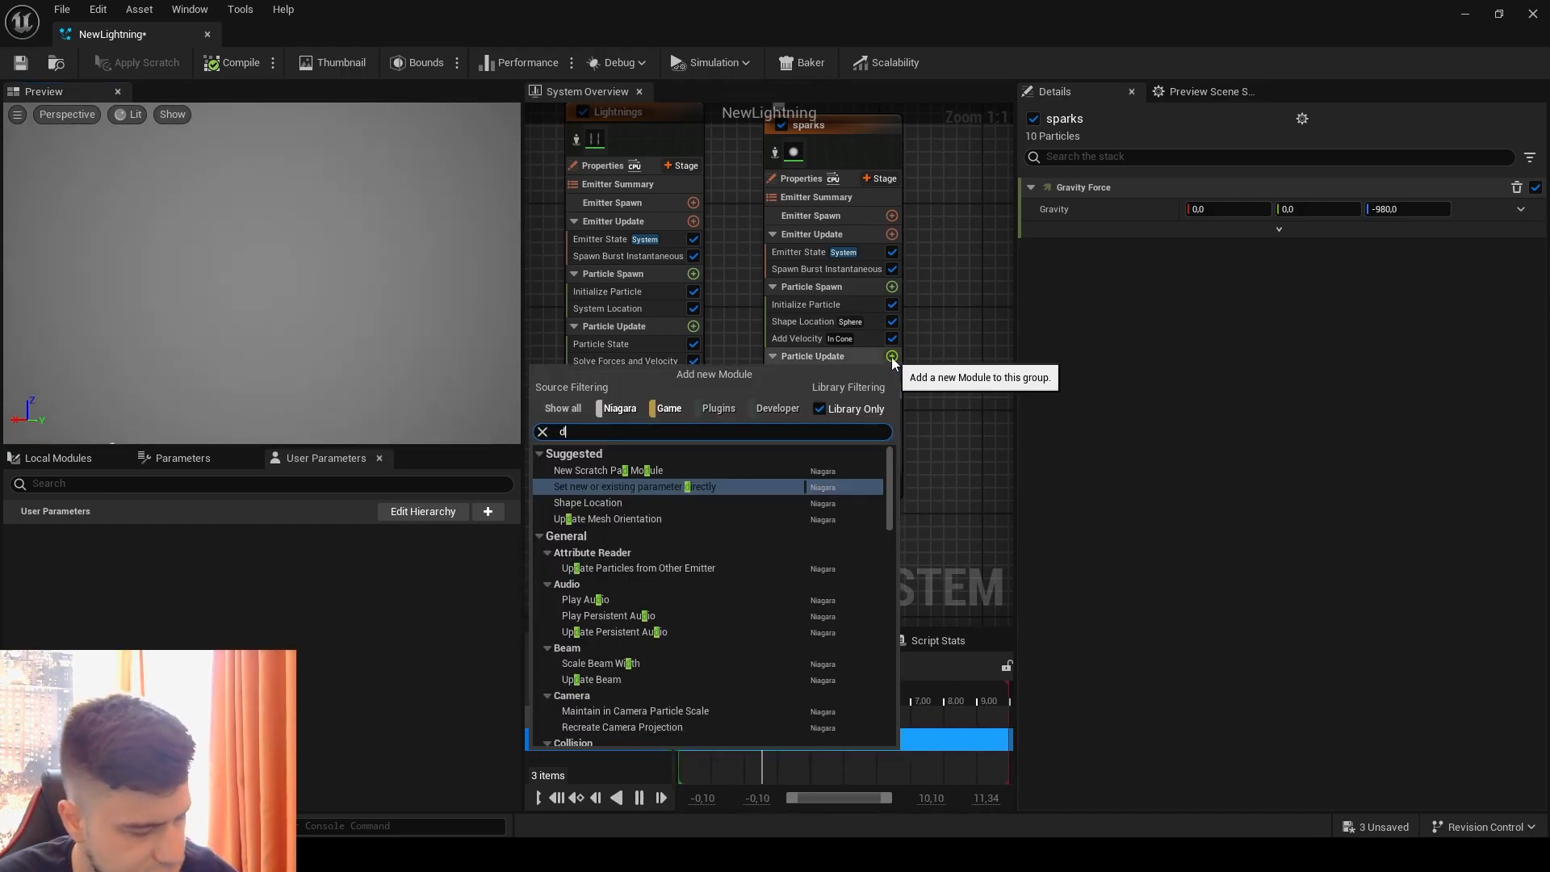
text(rag)
click(594, 489)
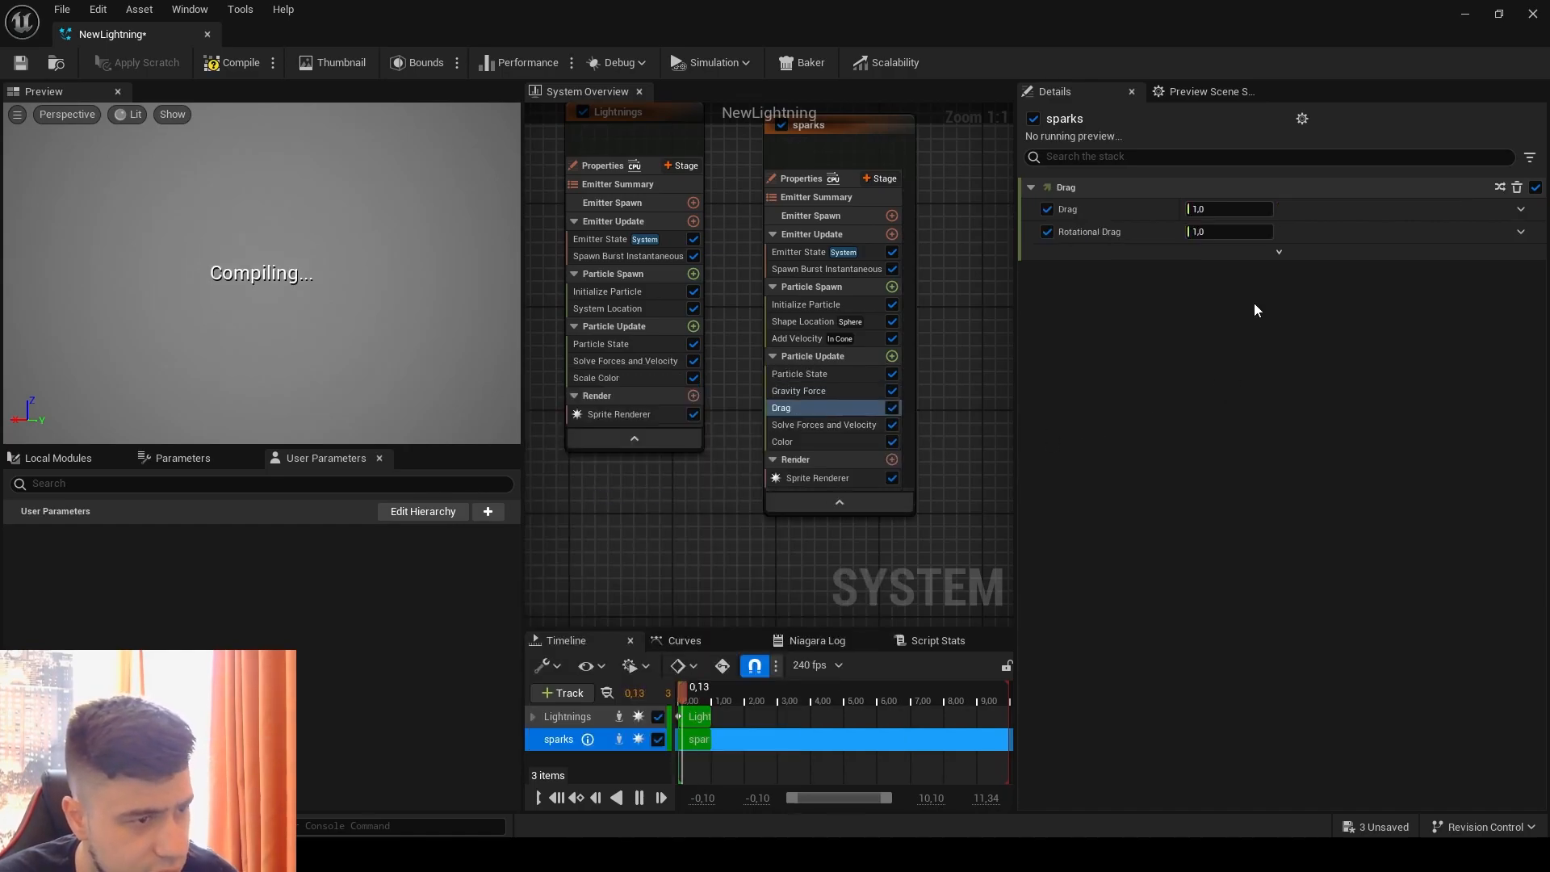
click(1046, 232)
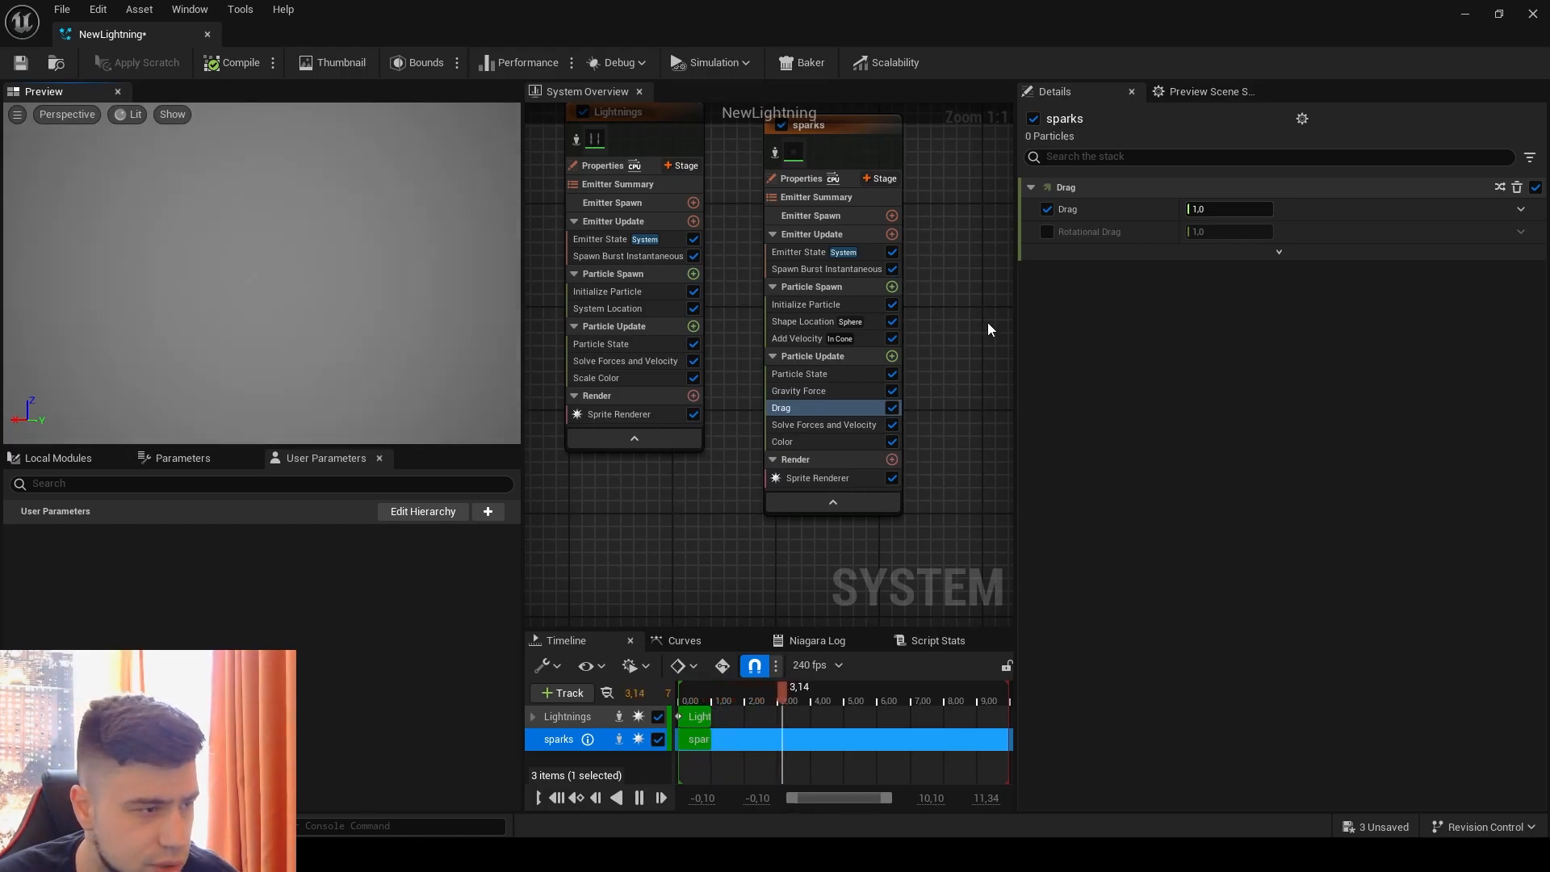
Step: Add a Collision module to the sparks emitter's Particle Update
mouse_move(927, 364)
right_down()
mouse_move(976, 349)
mouse_move(927, 380)
right_up()
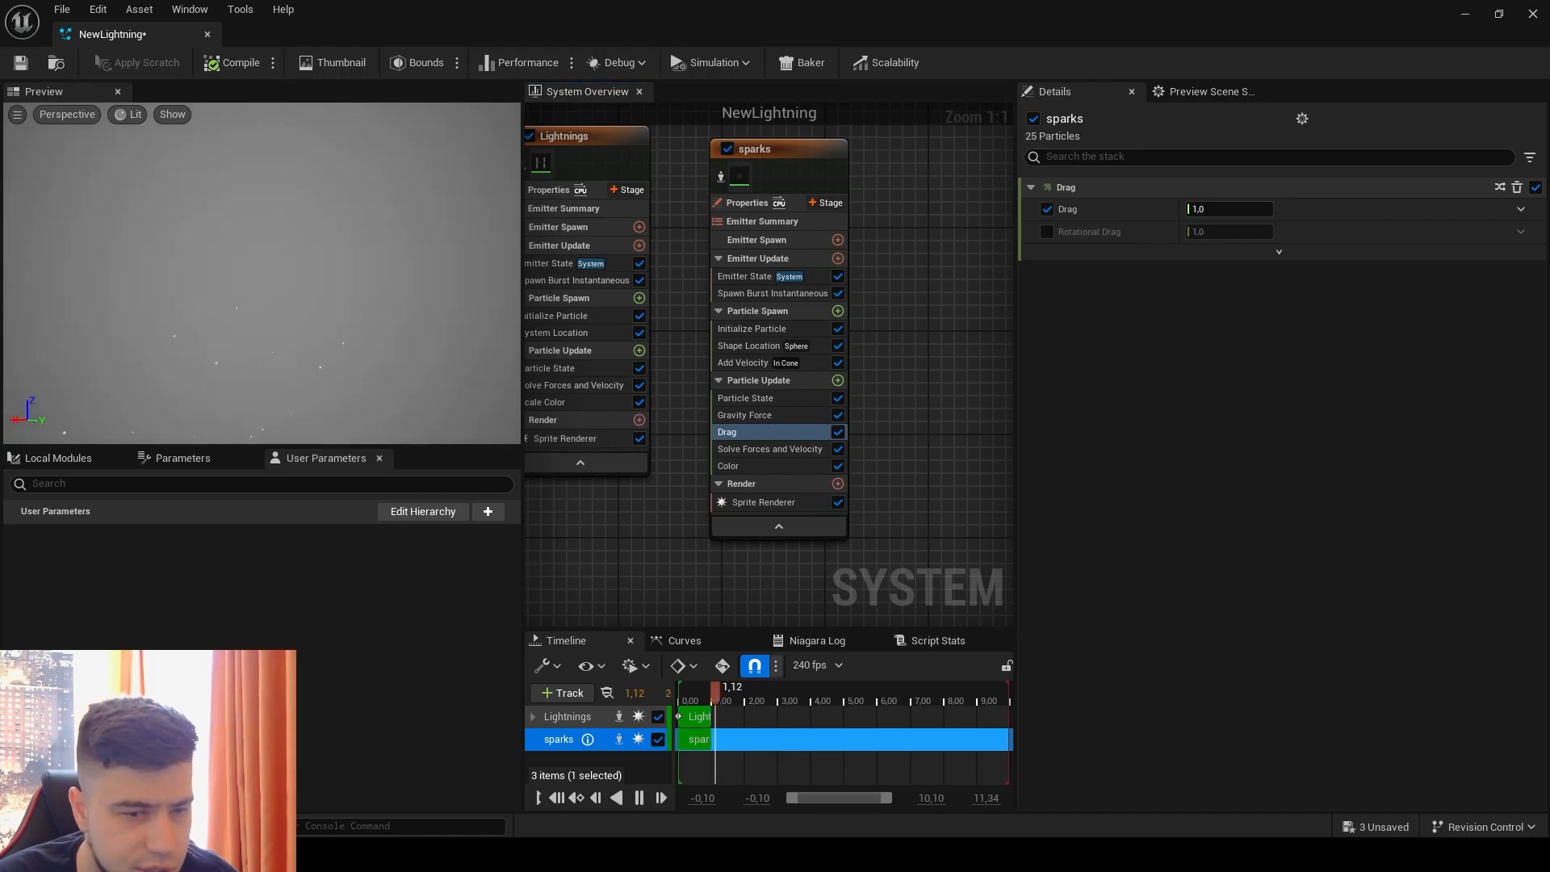
click(838, 380)
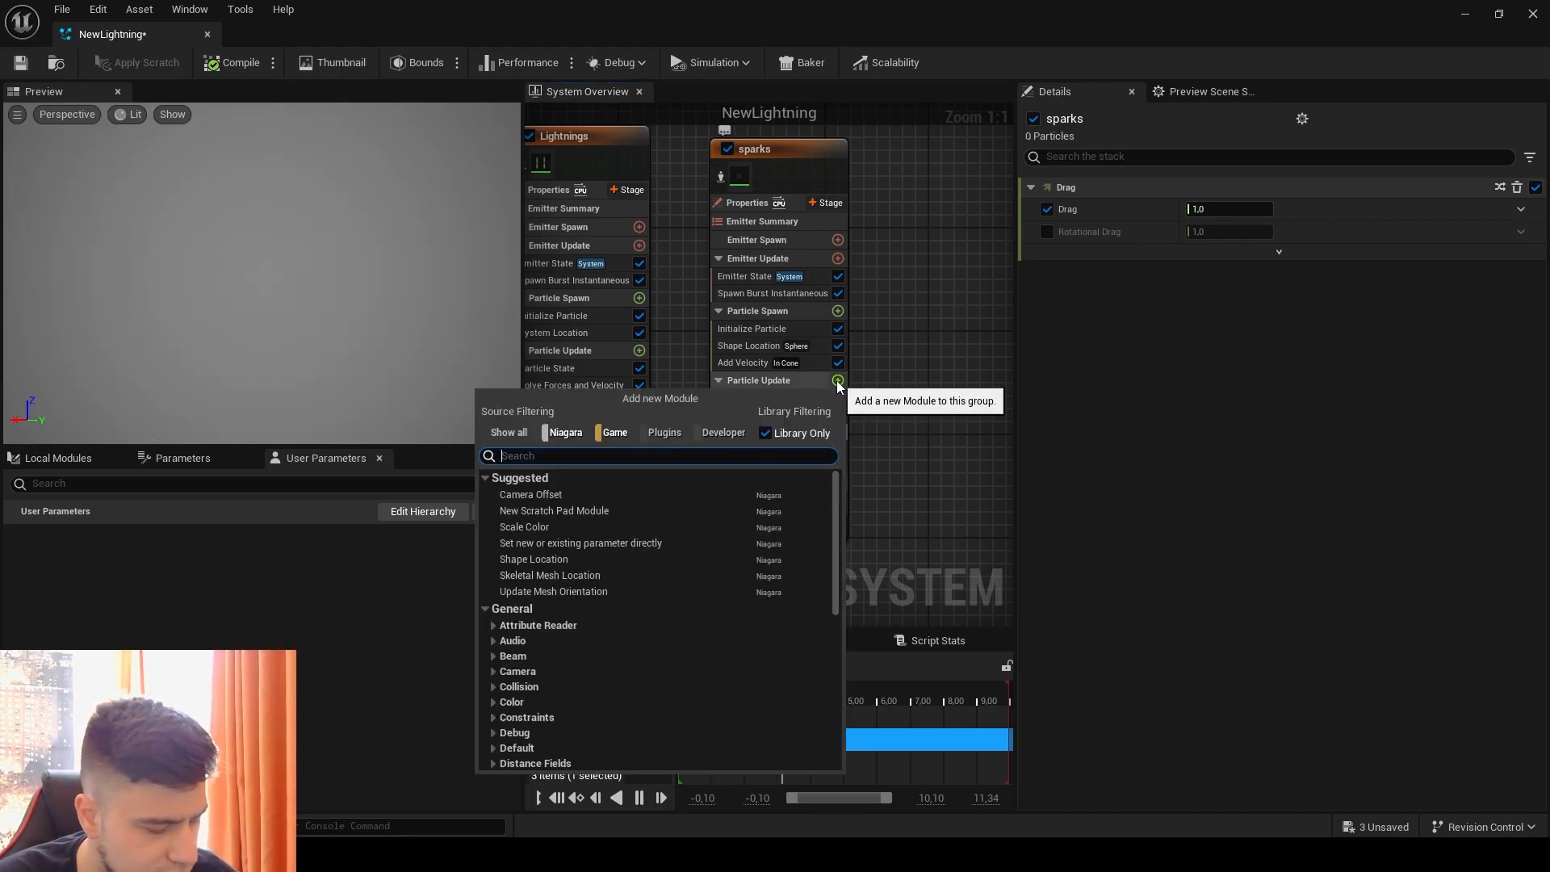
text(coll)
click(643, 508)
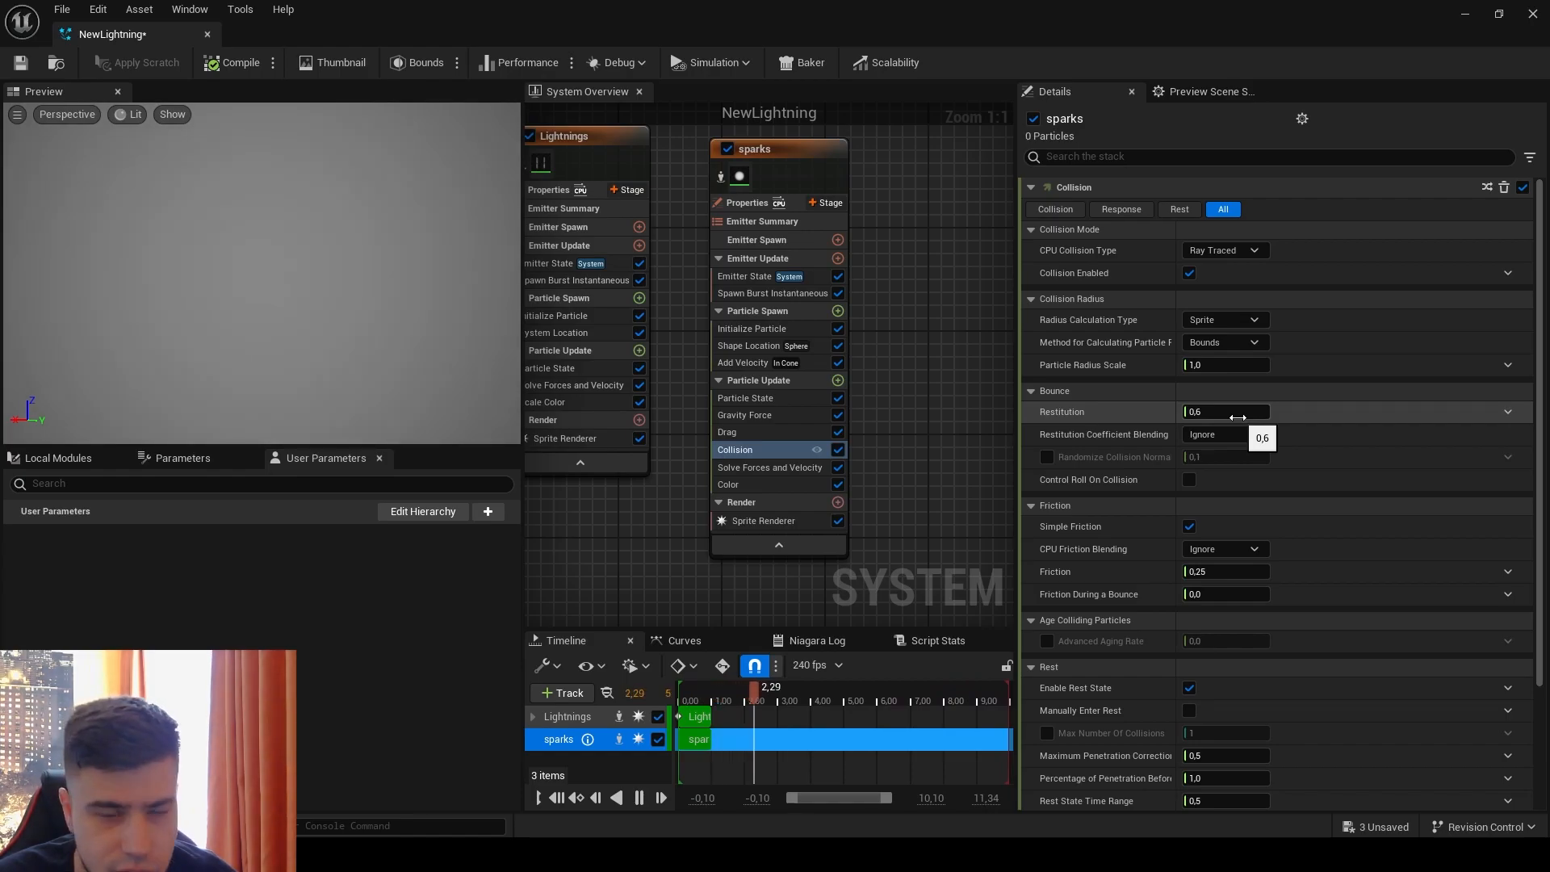
Step: Set the Collision module's Restitution to a Random Range Float from 0.1 to 0.3 and save the system
click(1507, 411)
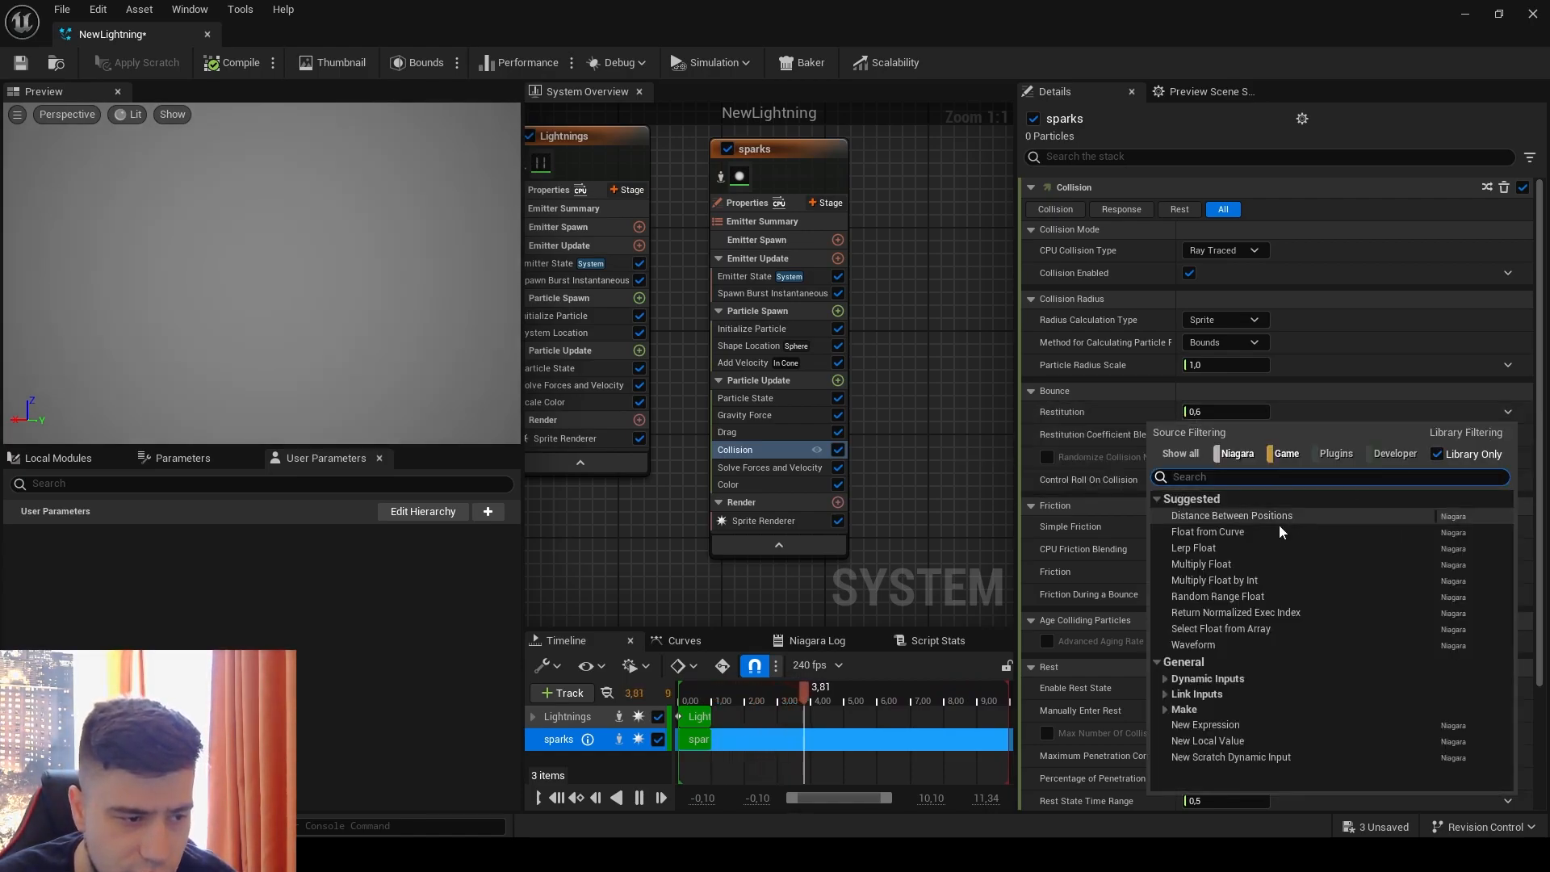
click(1218, 596)
click(1234, 436)
click(1234, 435)
text(1)
click(1234, 457)
text(0.3)
click(1354, 483)
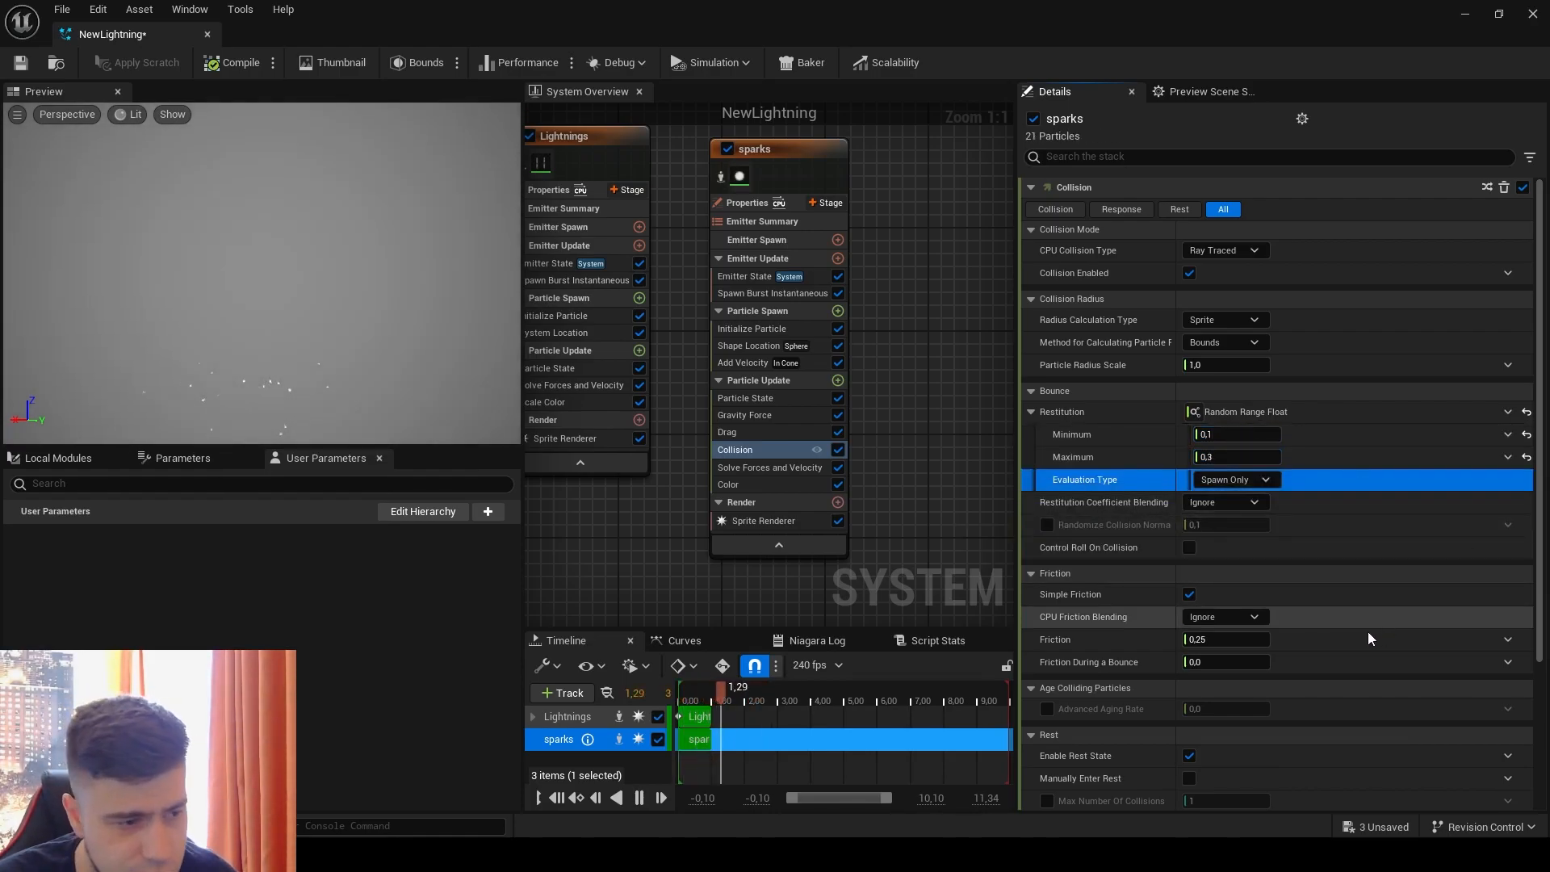
scroll(1292, 614, down, 2)
scroll(1322, 646, down, 3)
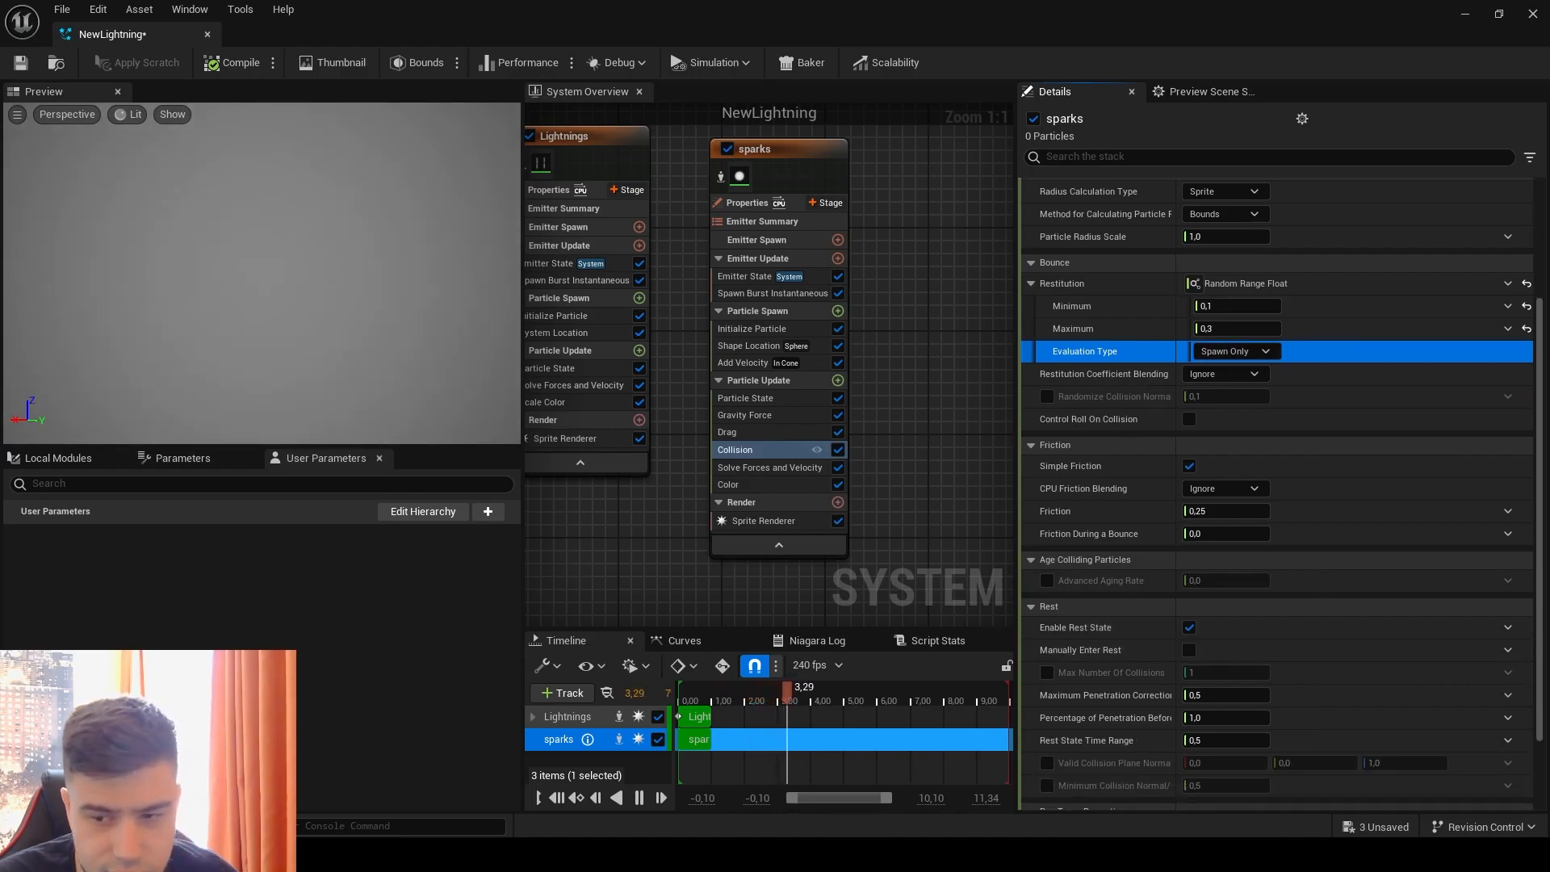
scroll(1291, 638, up, 3)
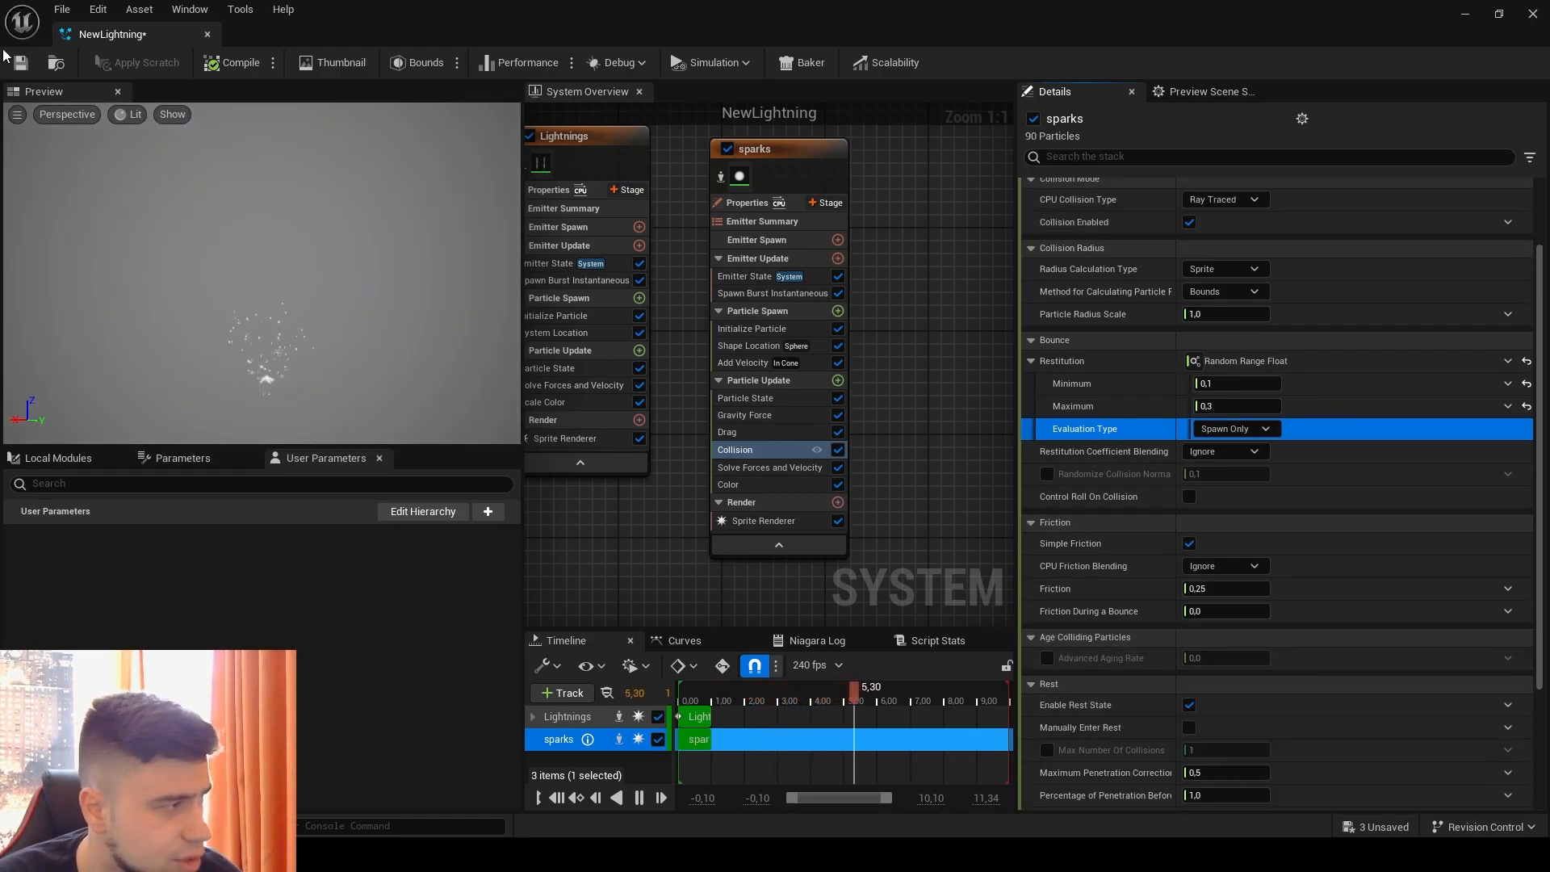
click(280, 343)
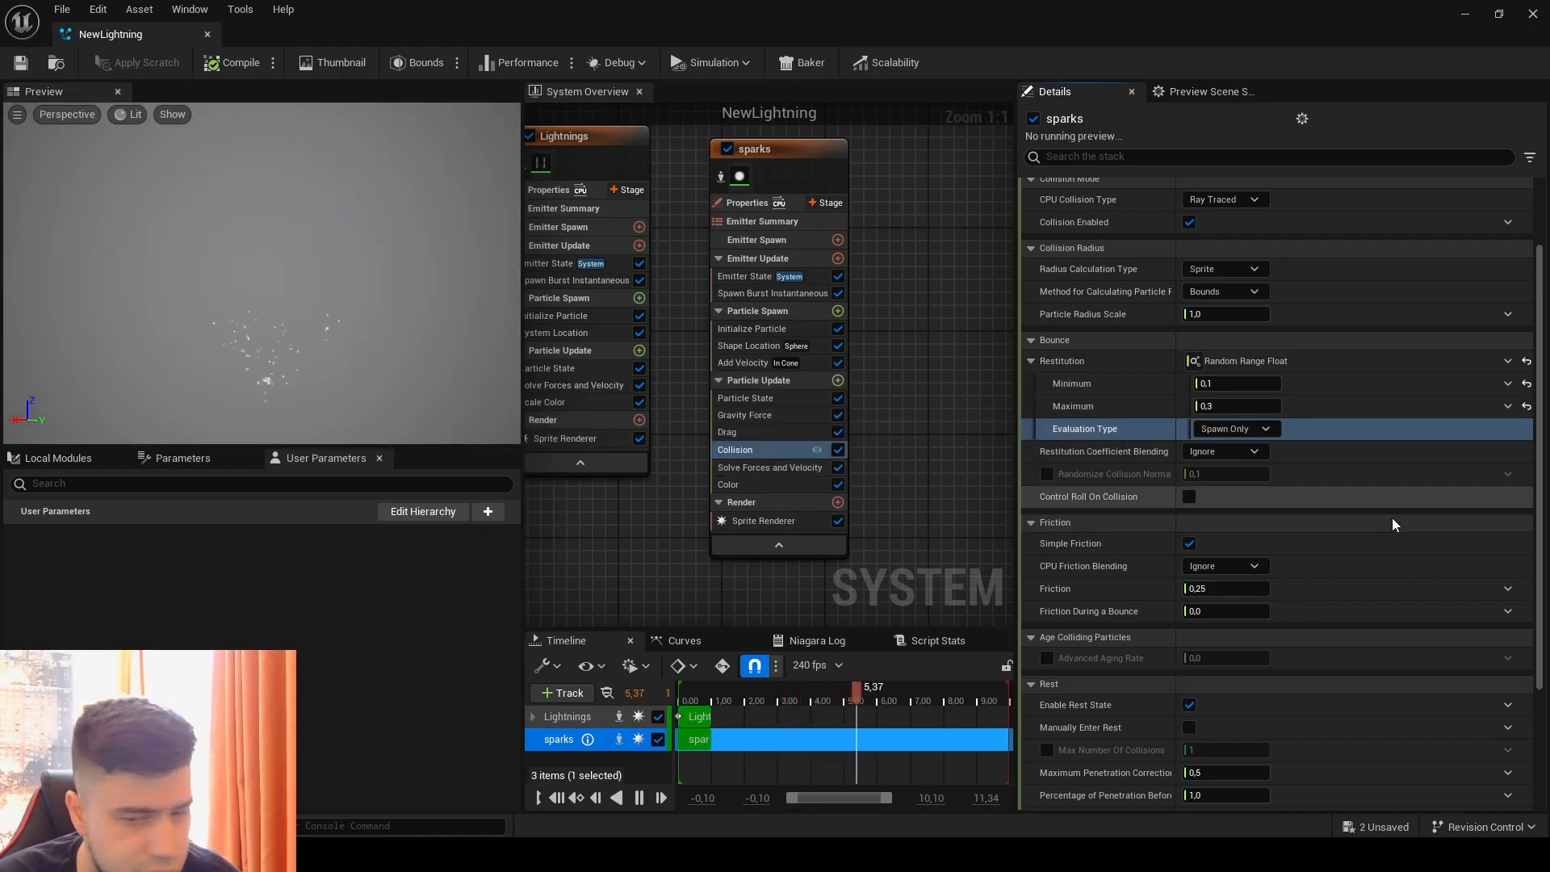
Step: Add a Curl Noise Force module to the sparks emitter's Particle Update
right_drag(927, 384, 928, 305)
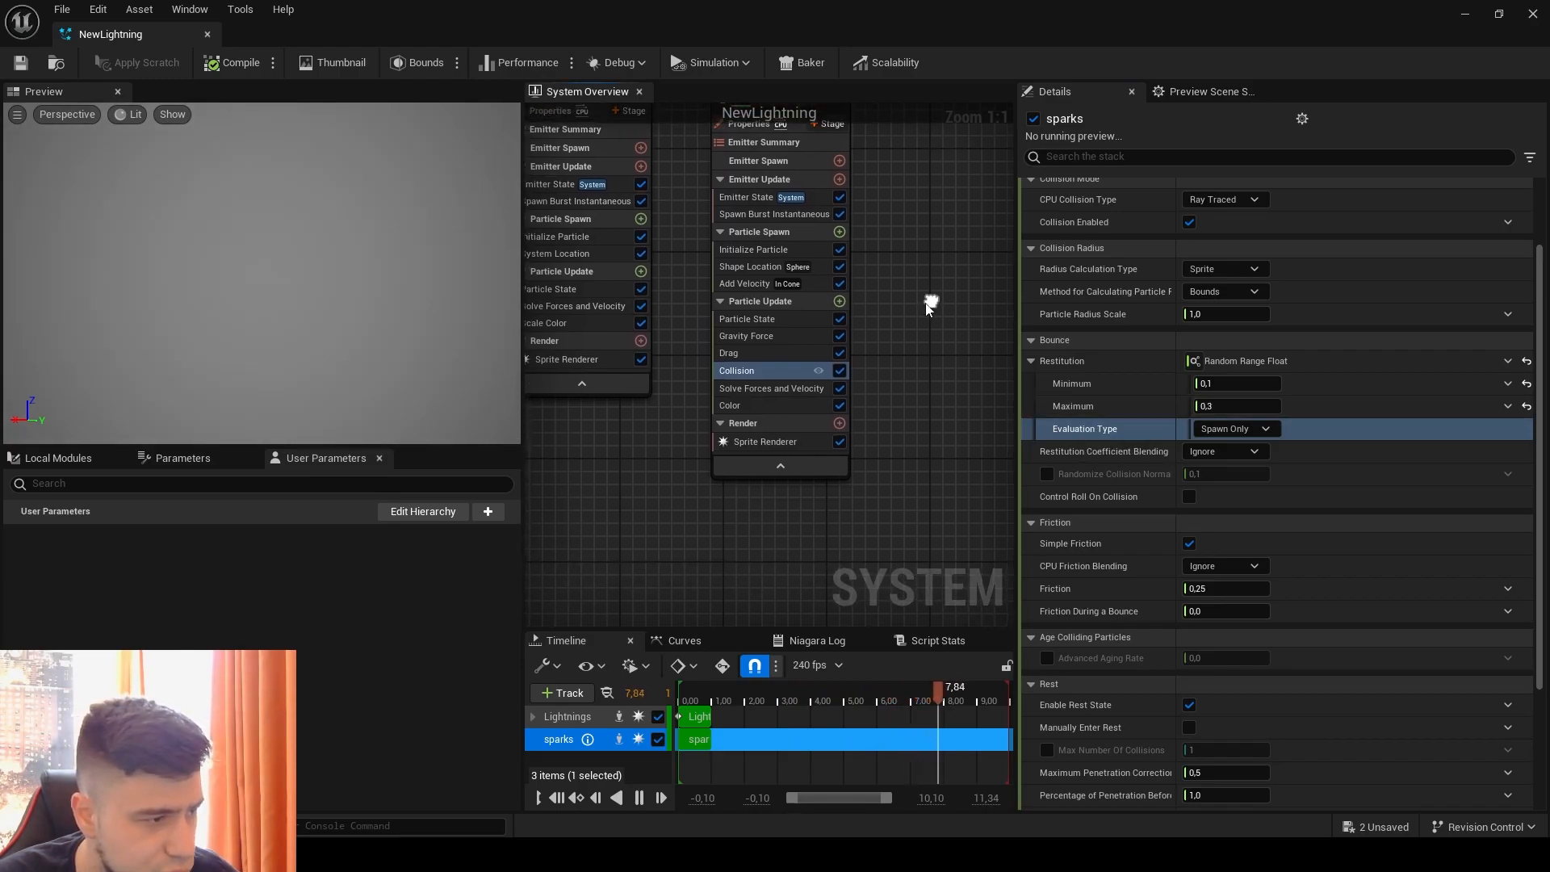
click(846, 300)
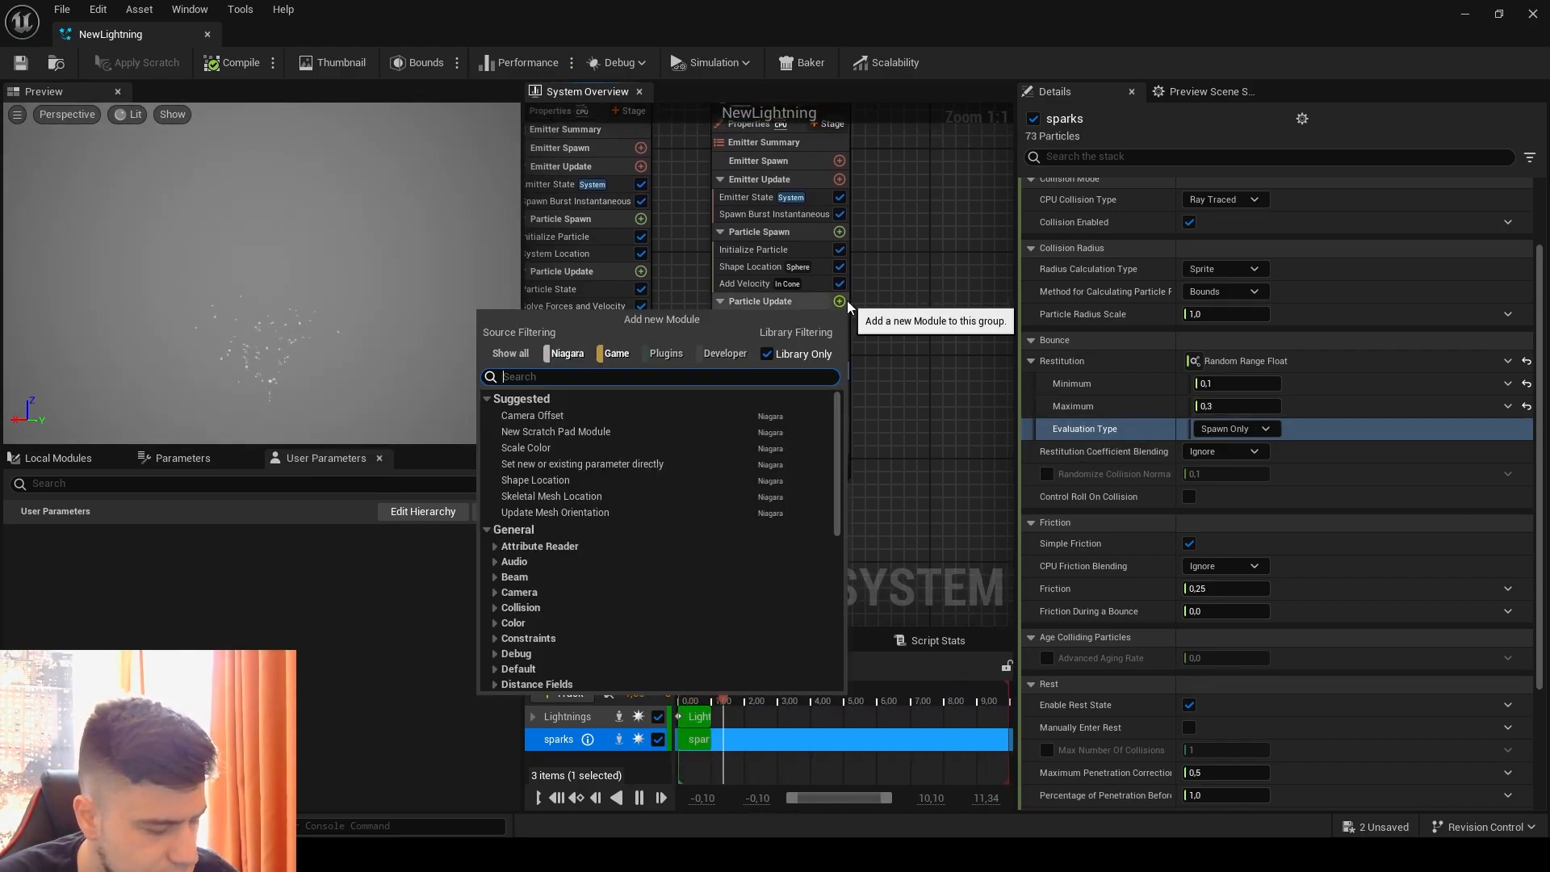
text(curl)
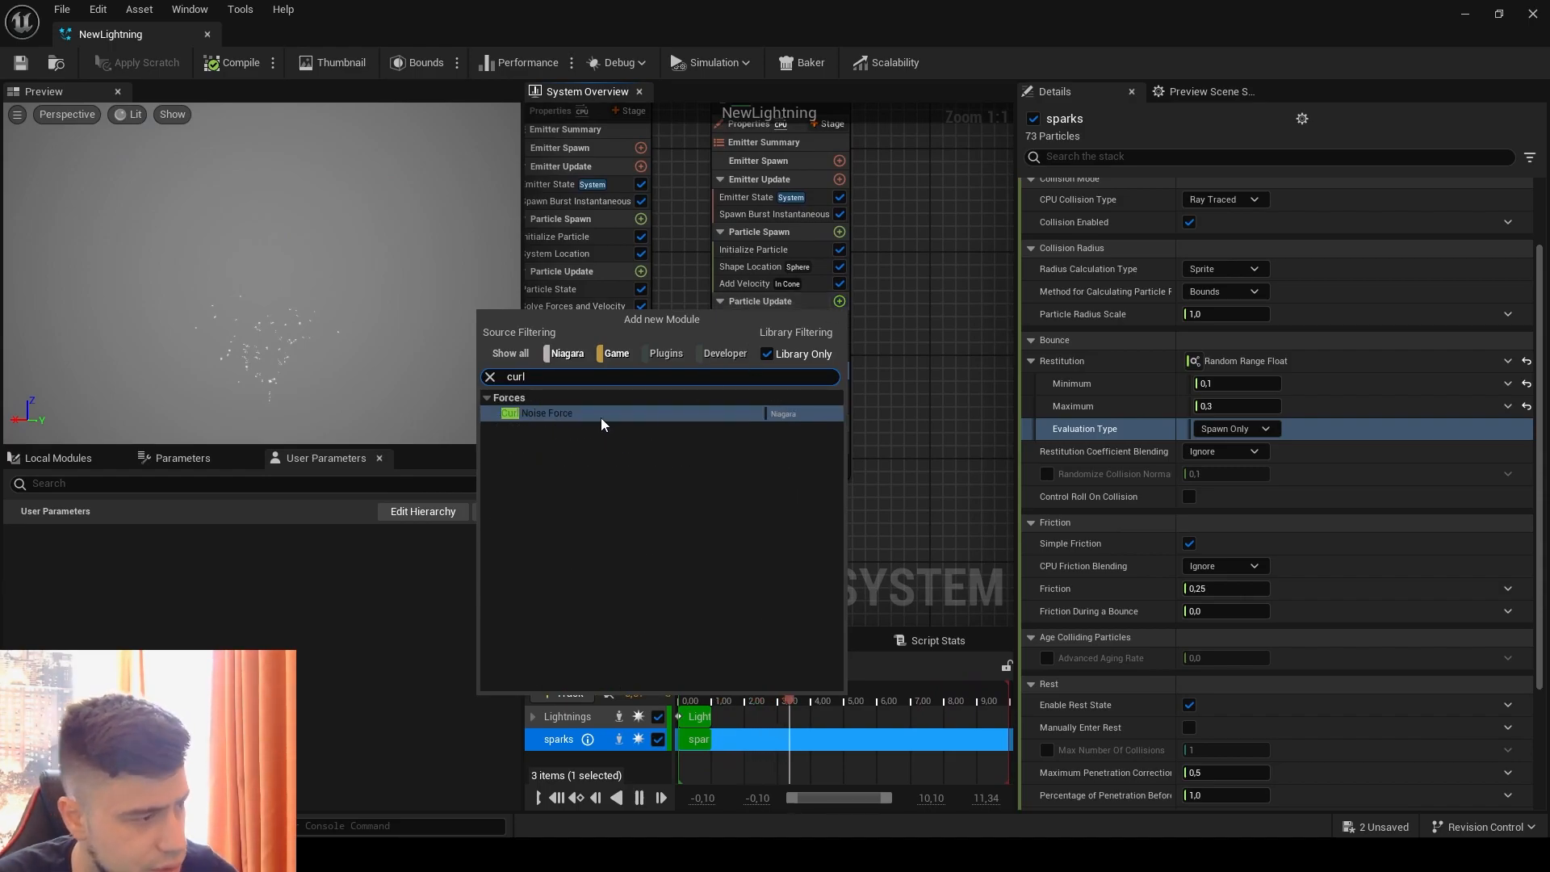
click(602, 413)
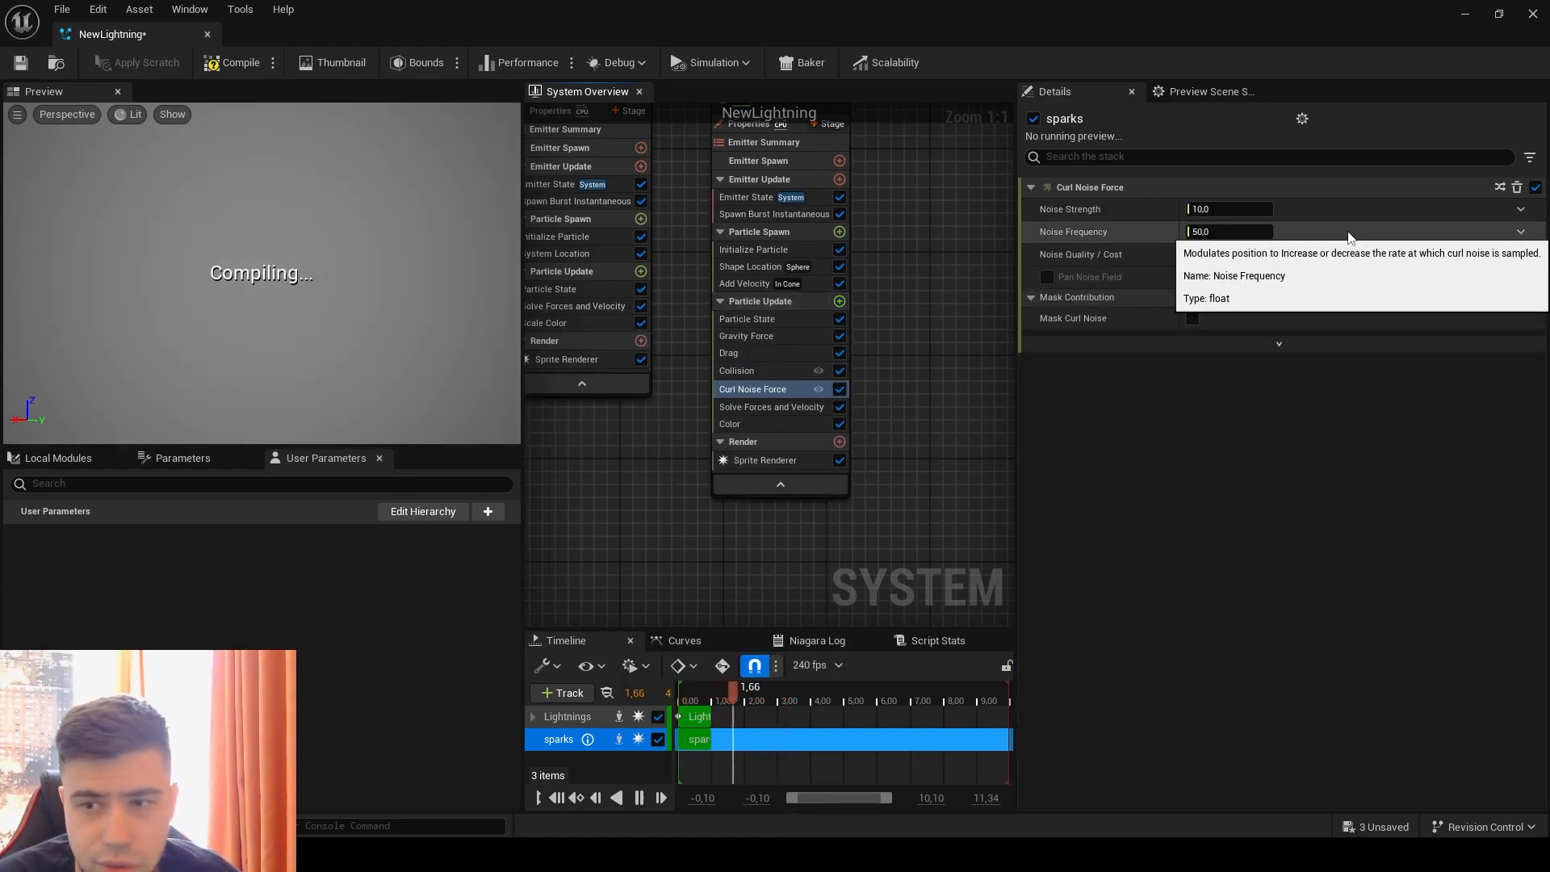
Step: Set the Curl Noise Force's Noise Strength to 1000 and its Noise Frequency to 0.1
click(1261, 207)
text(1000)
key(Return)
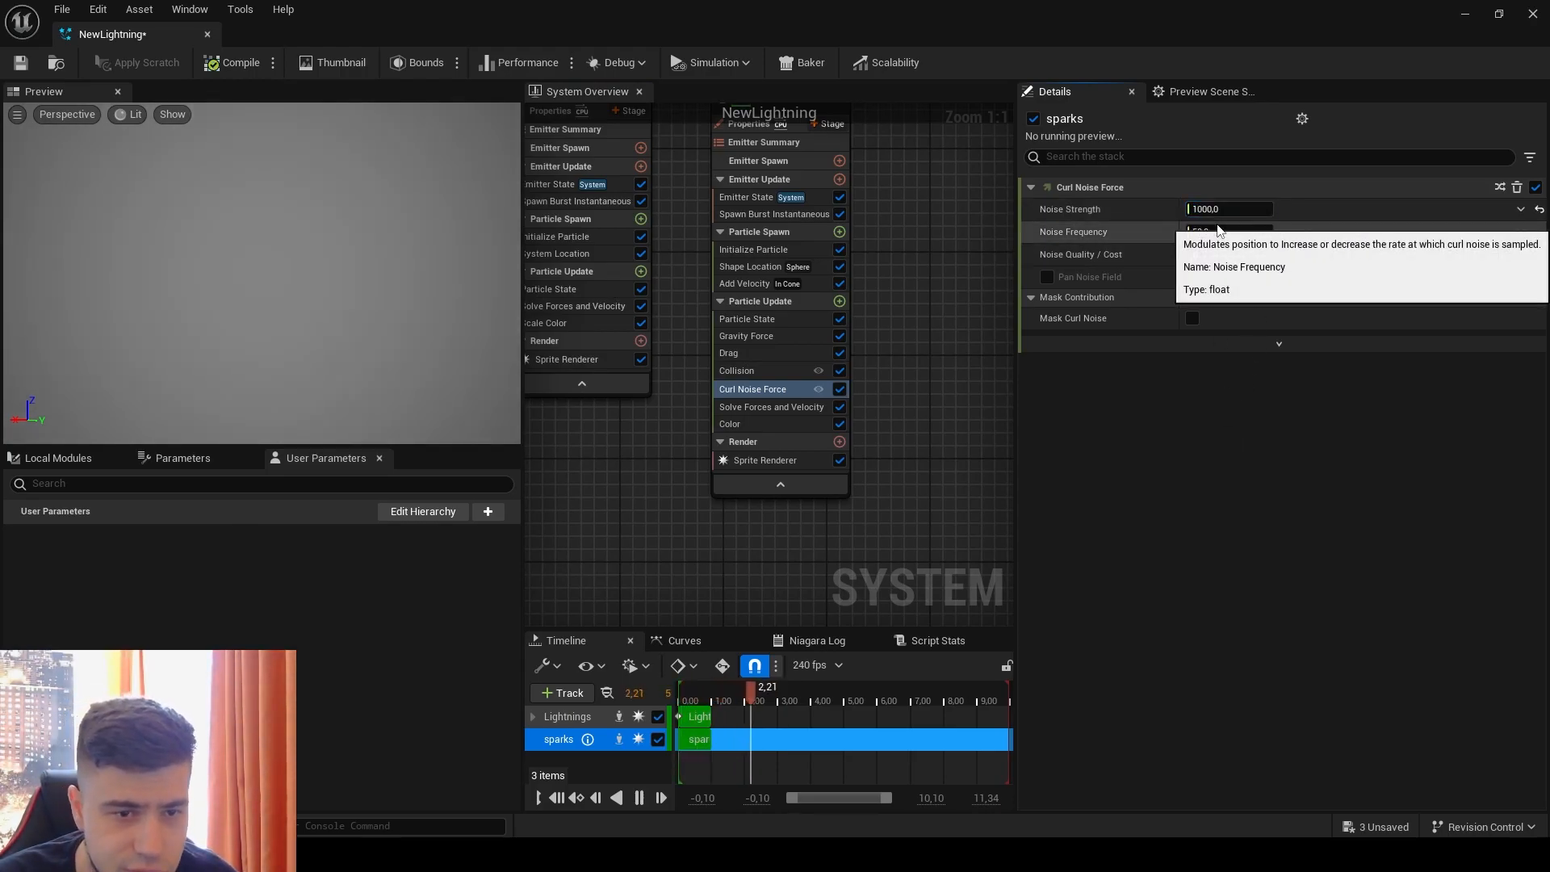
click(1216, 231)
click(1217, 232)
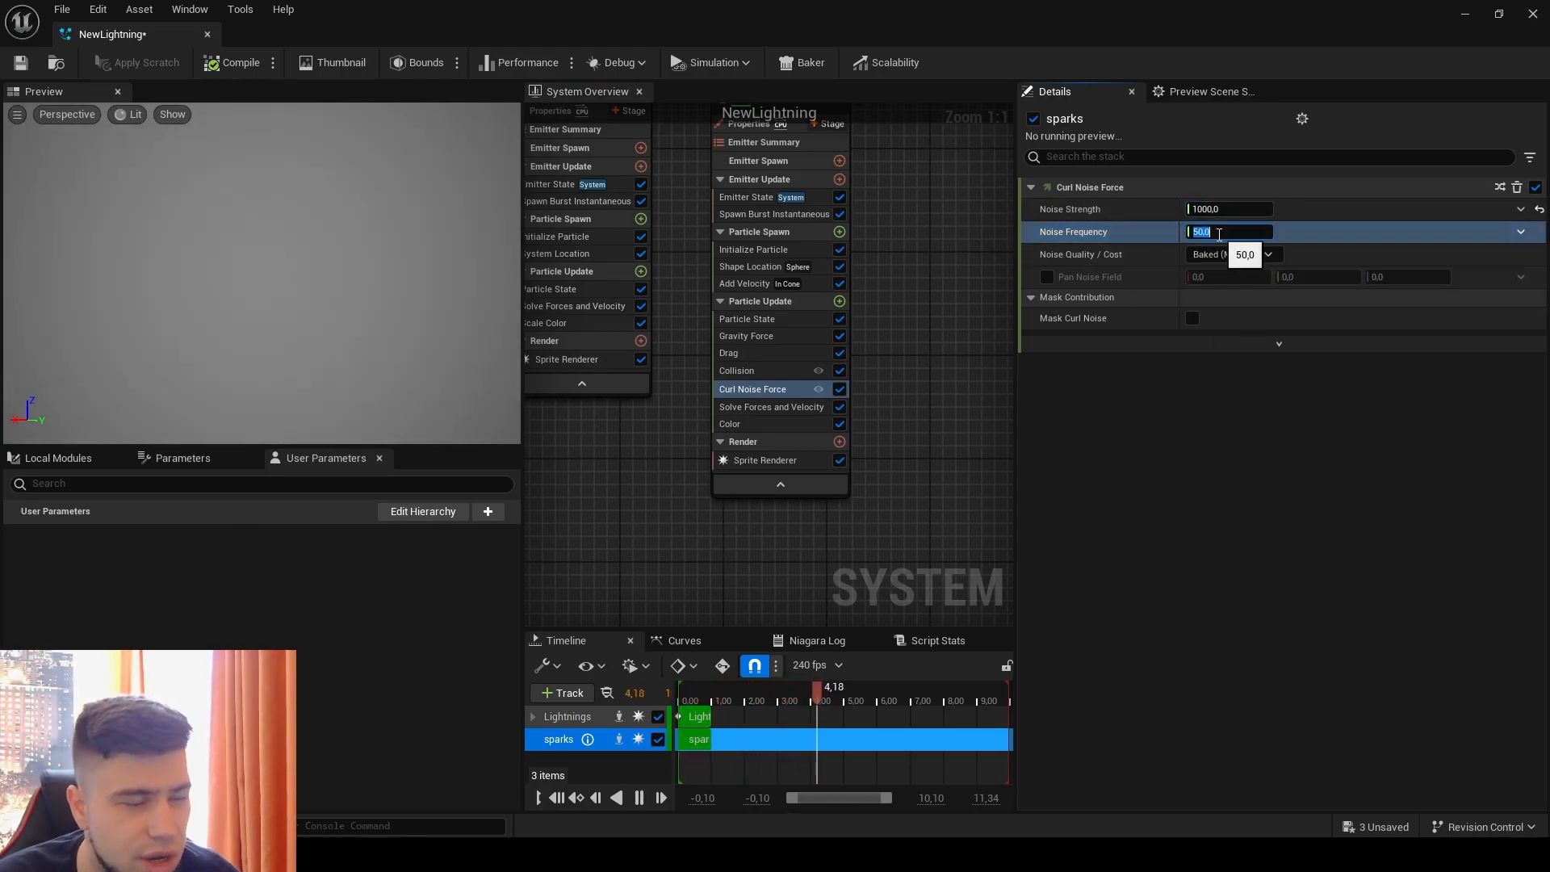
text(0,)
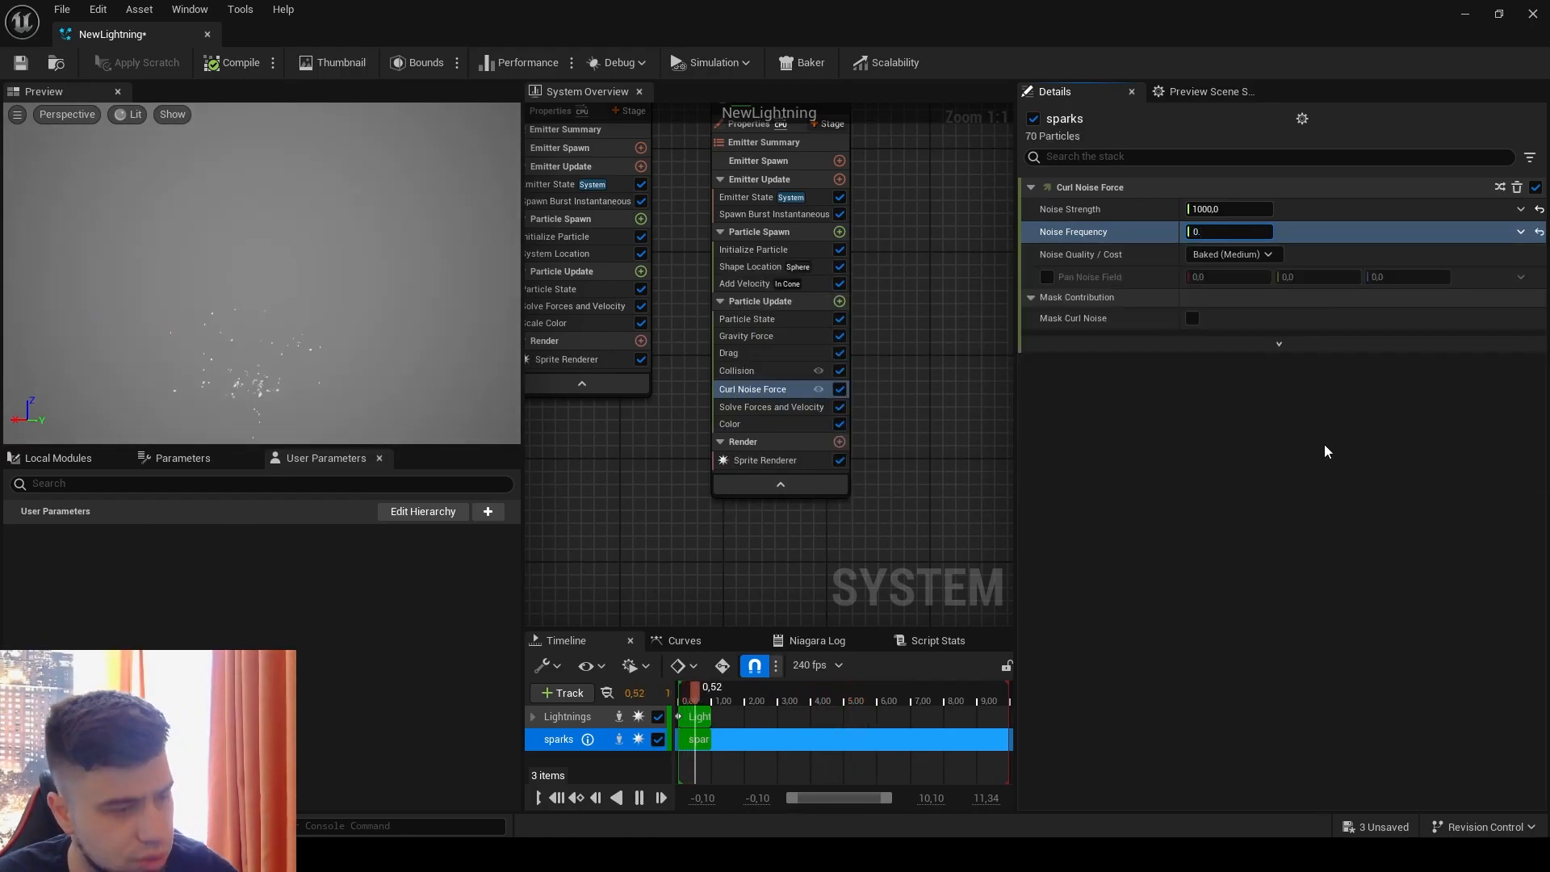
text(1)
key(Return)
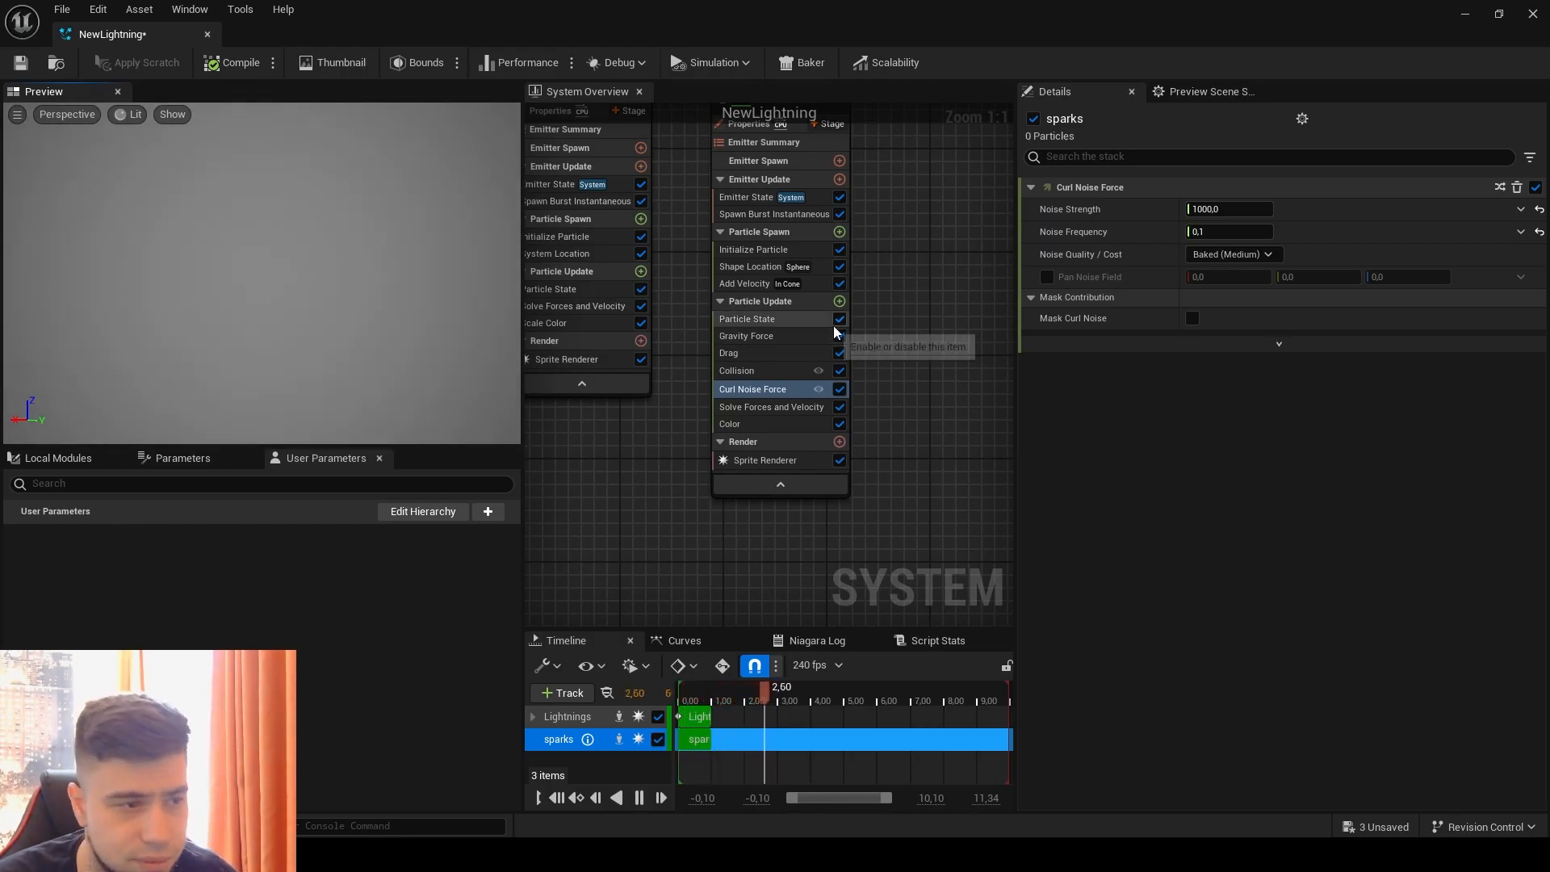
Step: In the Curl Noise Force's advanced settings, set the Randomization Vector to 0, 0, 0 and disable Randomize Noise Sample
click(1280, 345)
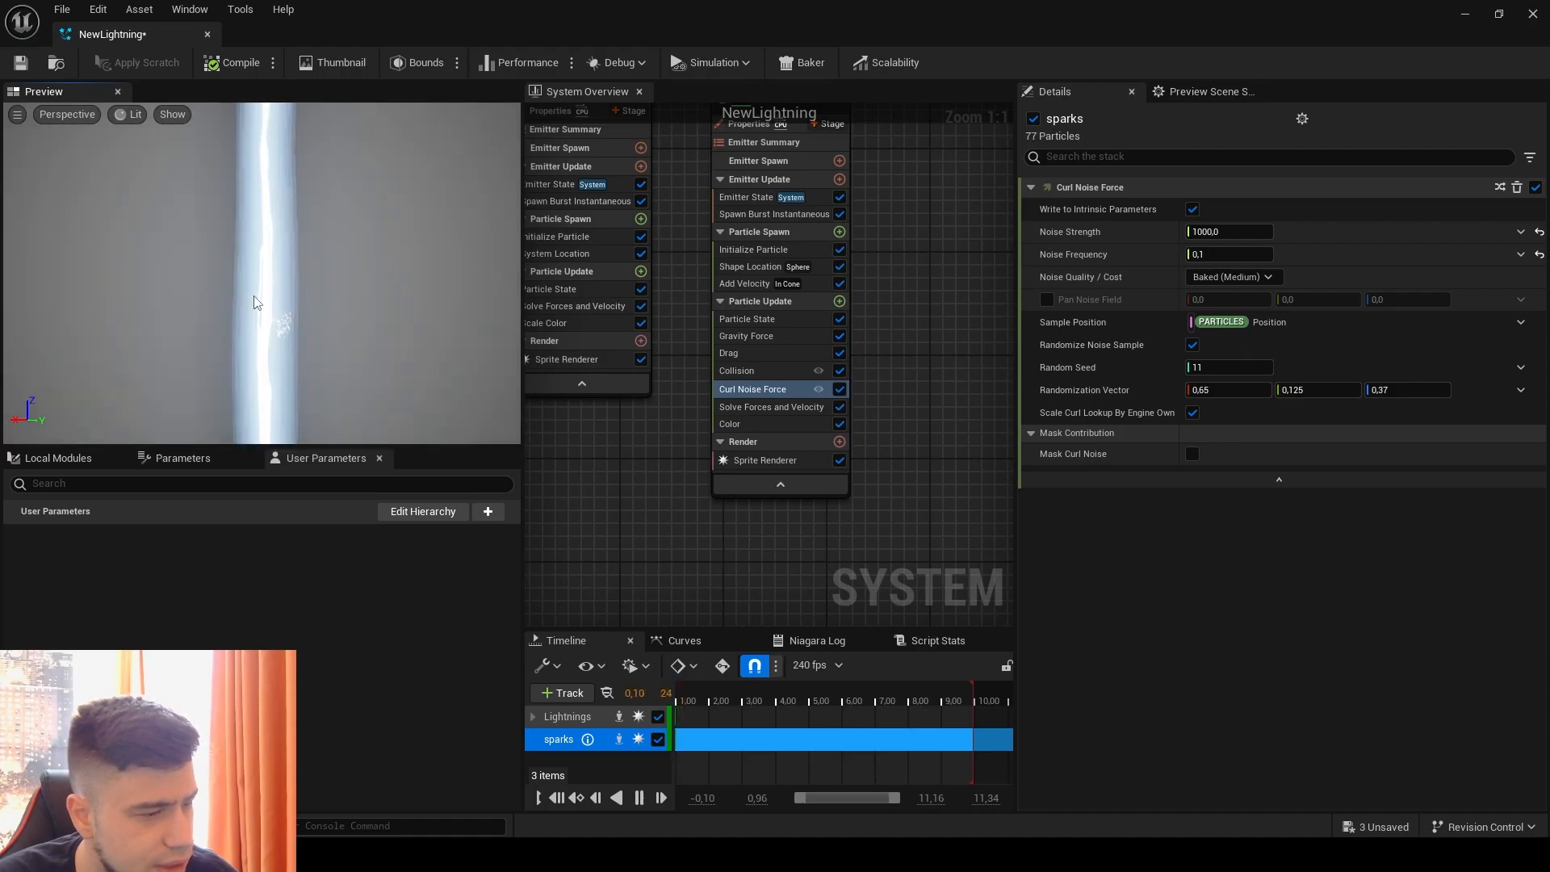
drag(1247, 392, 1327, 392)
text(0)
key(Return)
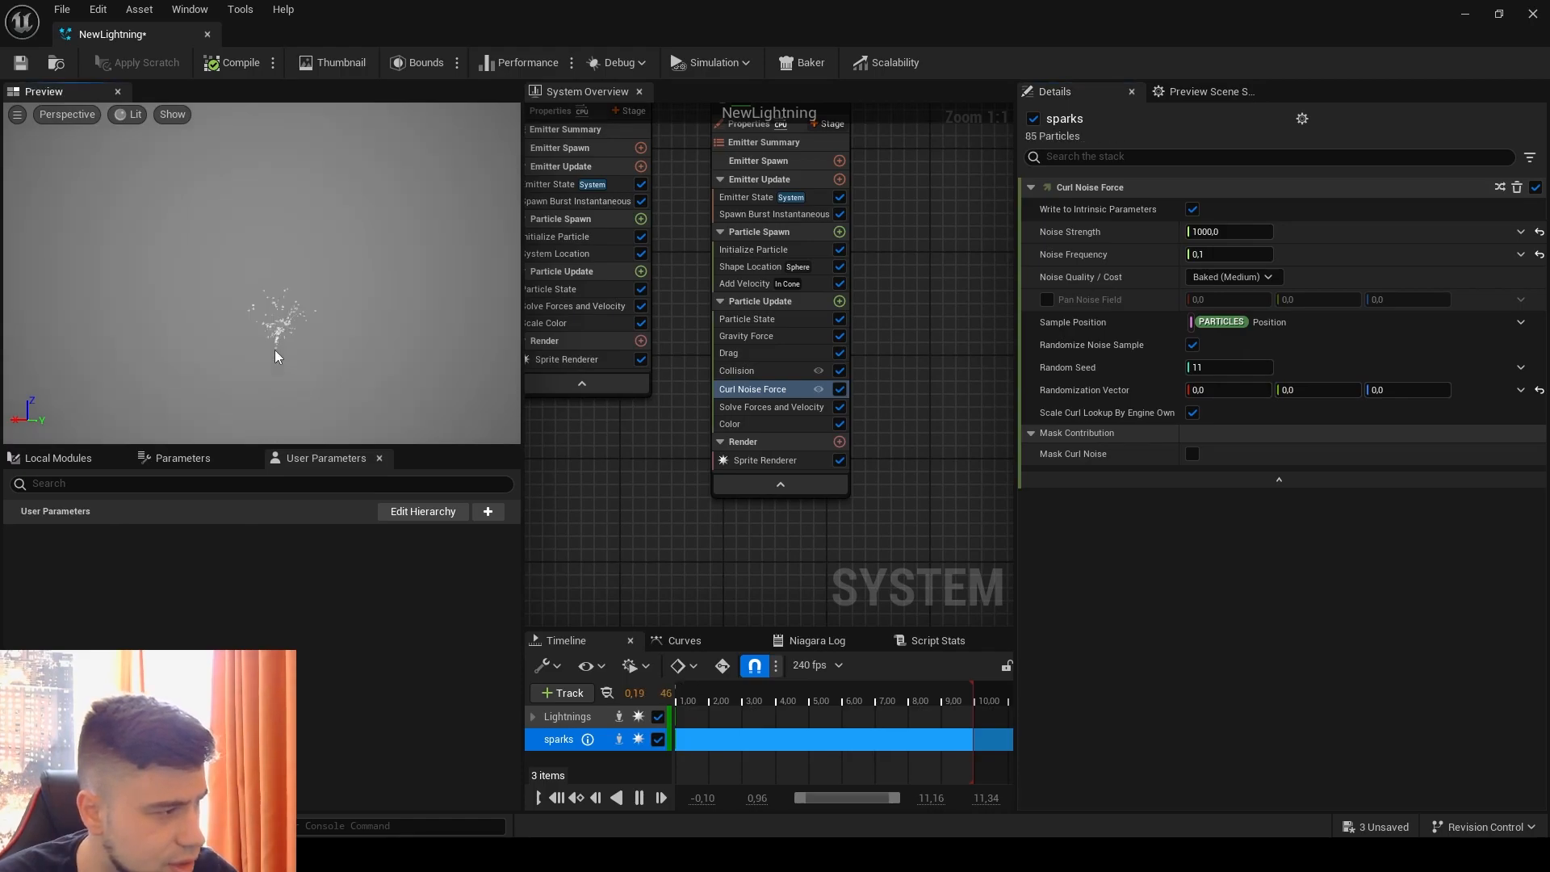
click(1192, 345)
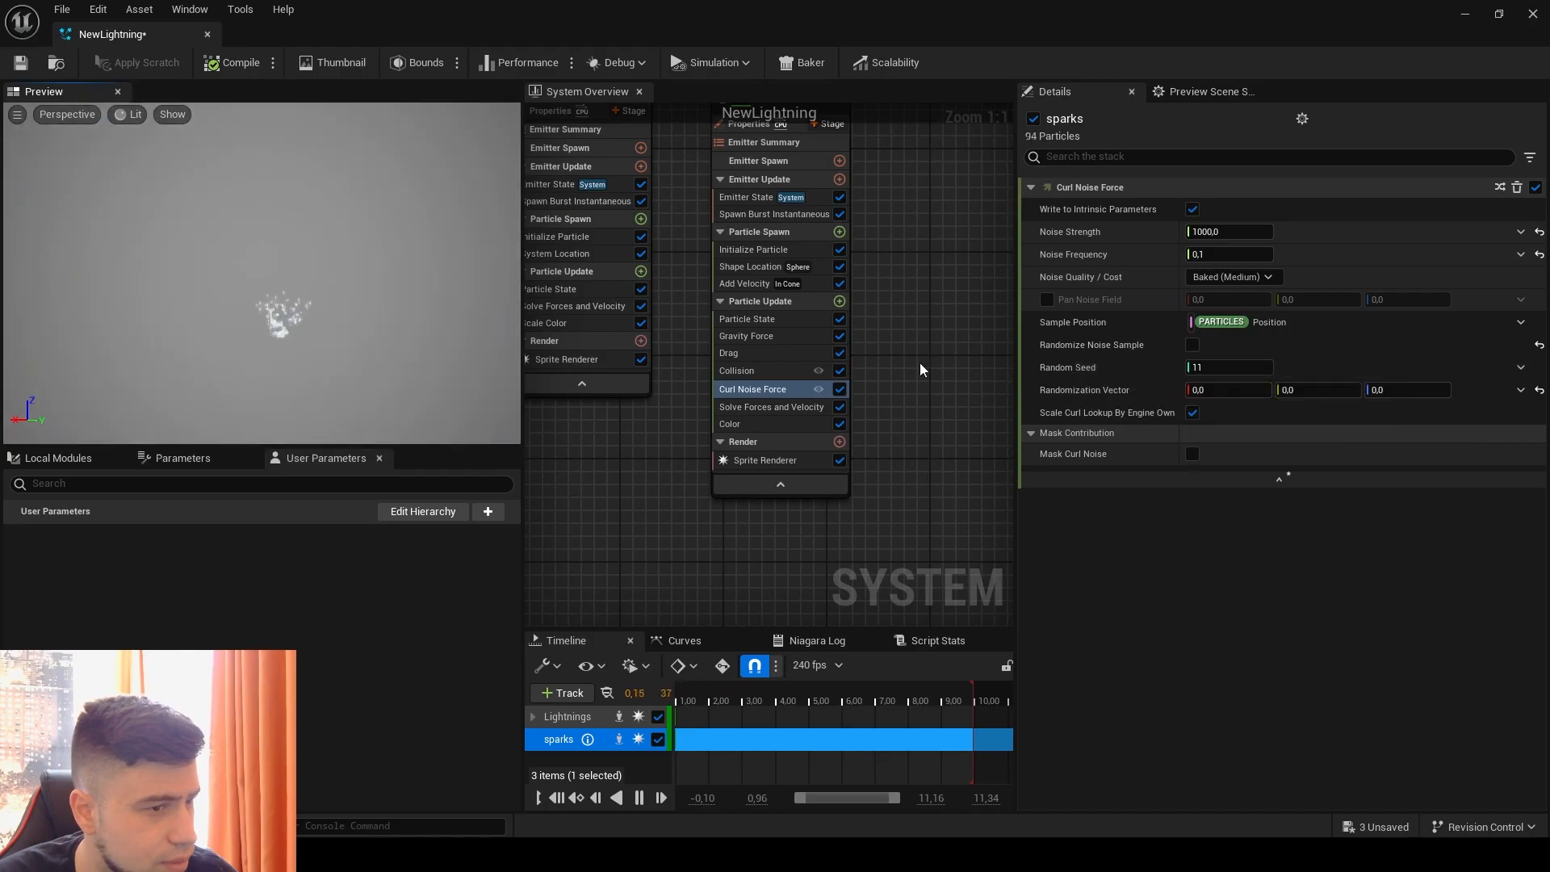
Step: Lower the Curl Noise Force's Noise Strength to about 259 and select the Solve Forces and Velocity module
drag(1228, 231, 1175, 232)
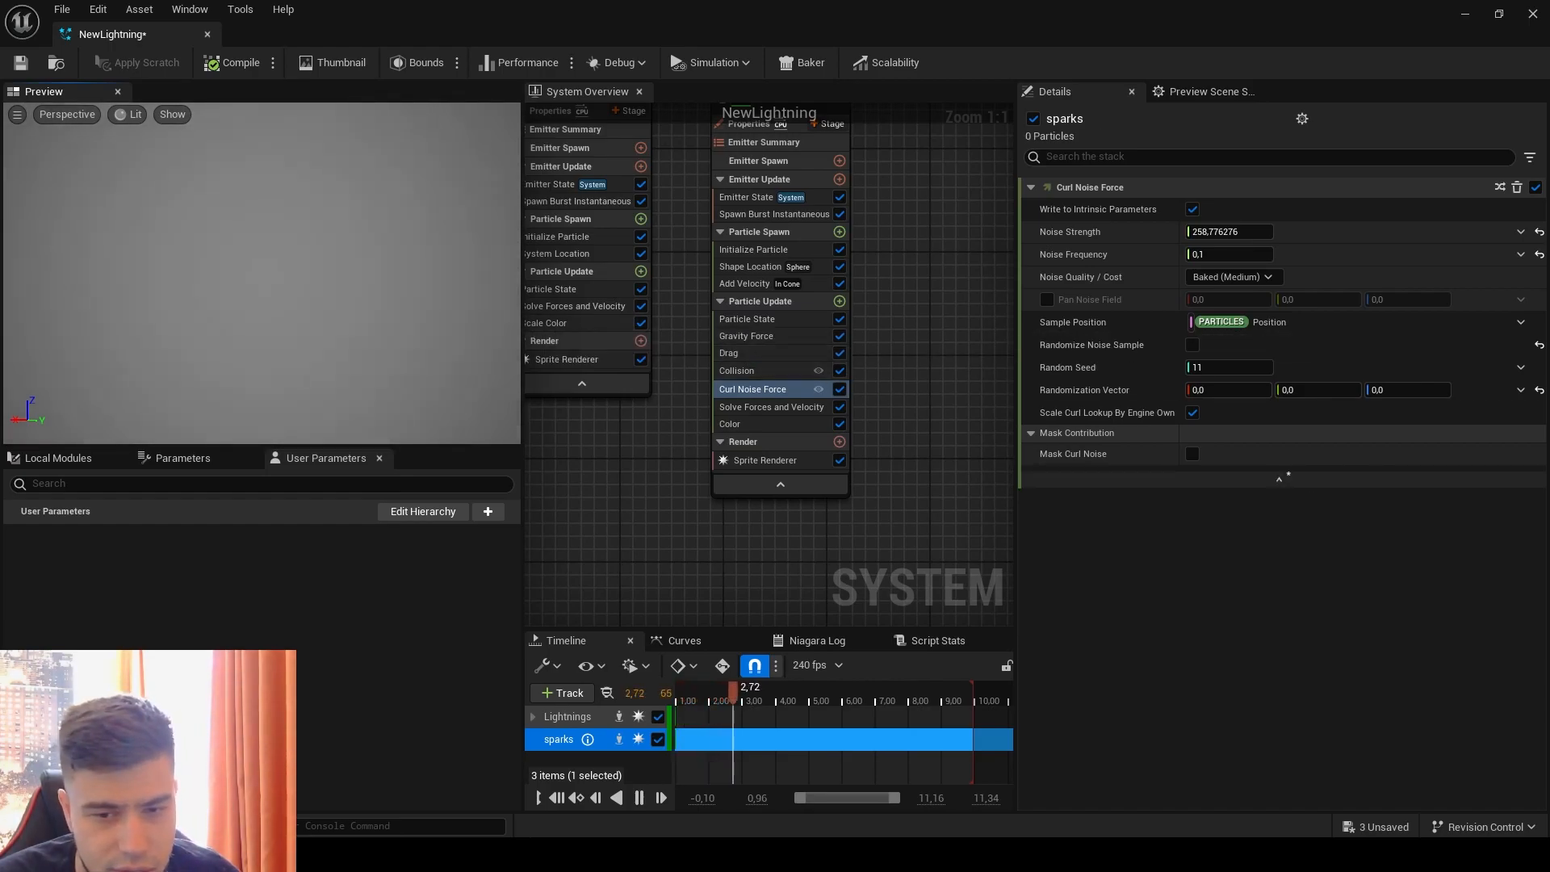
click(763, 408)
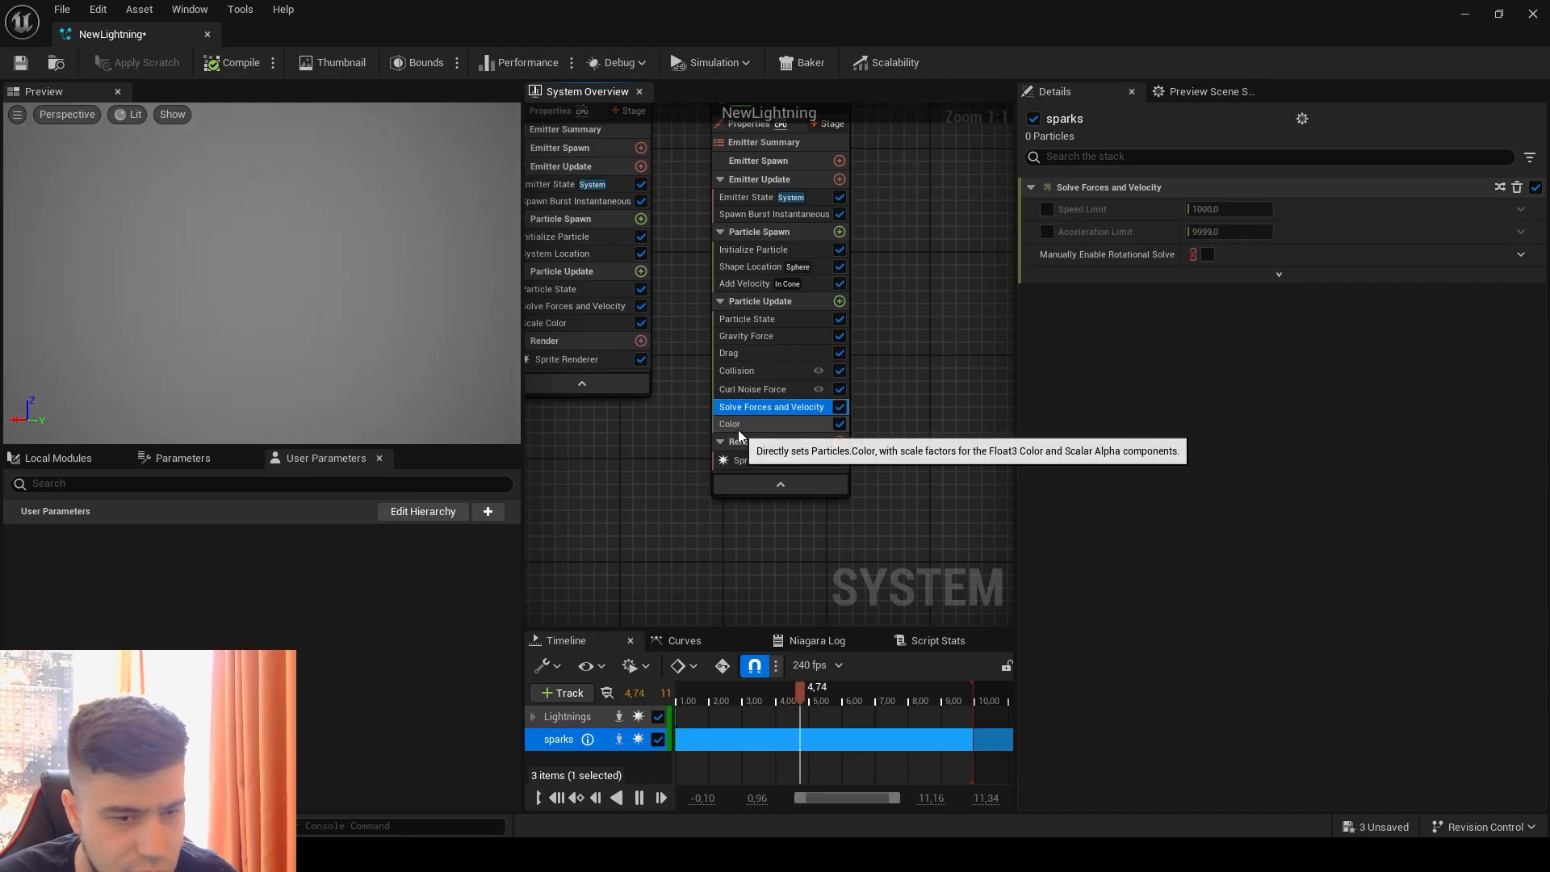
Step: Move the sparks emitter's Color module directly below Particle State and add a Scale Sprite Size by Speed module to Particle Update
drag(742, 425, 758, 328)
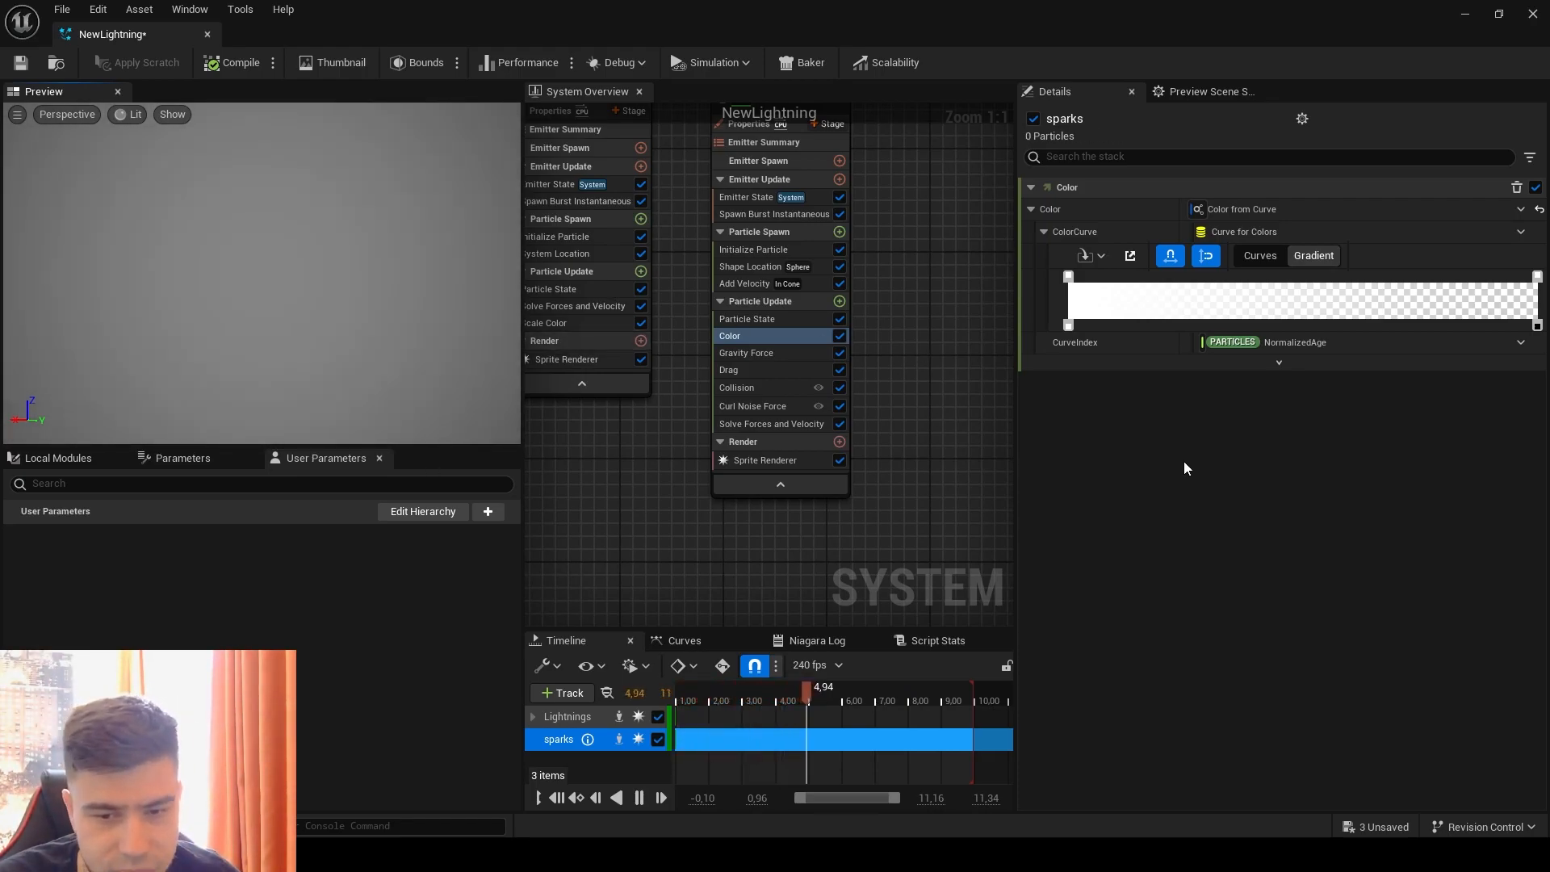
click(840, 301)
text(scaler)
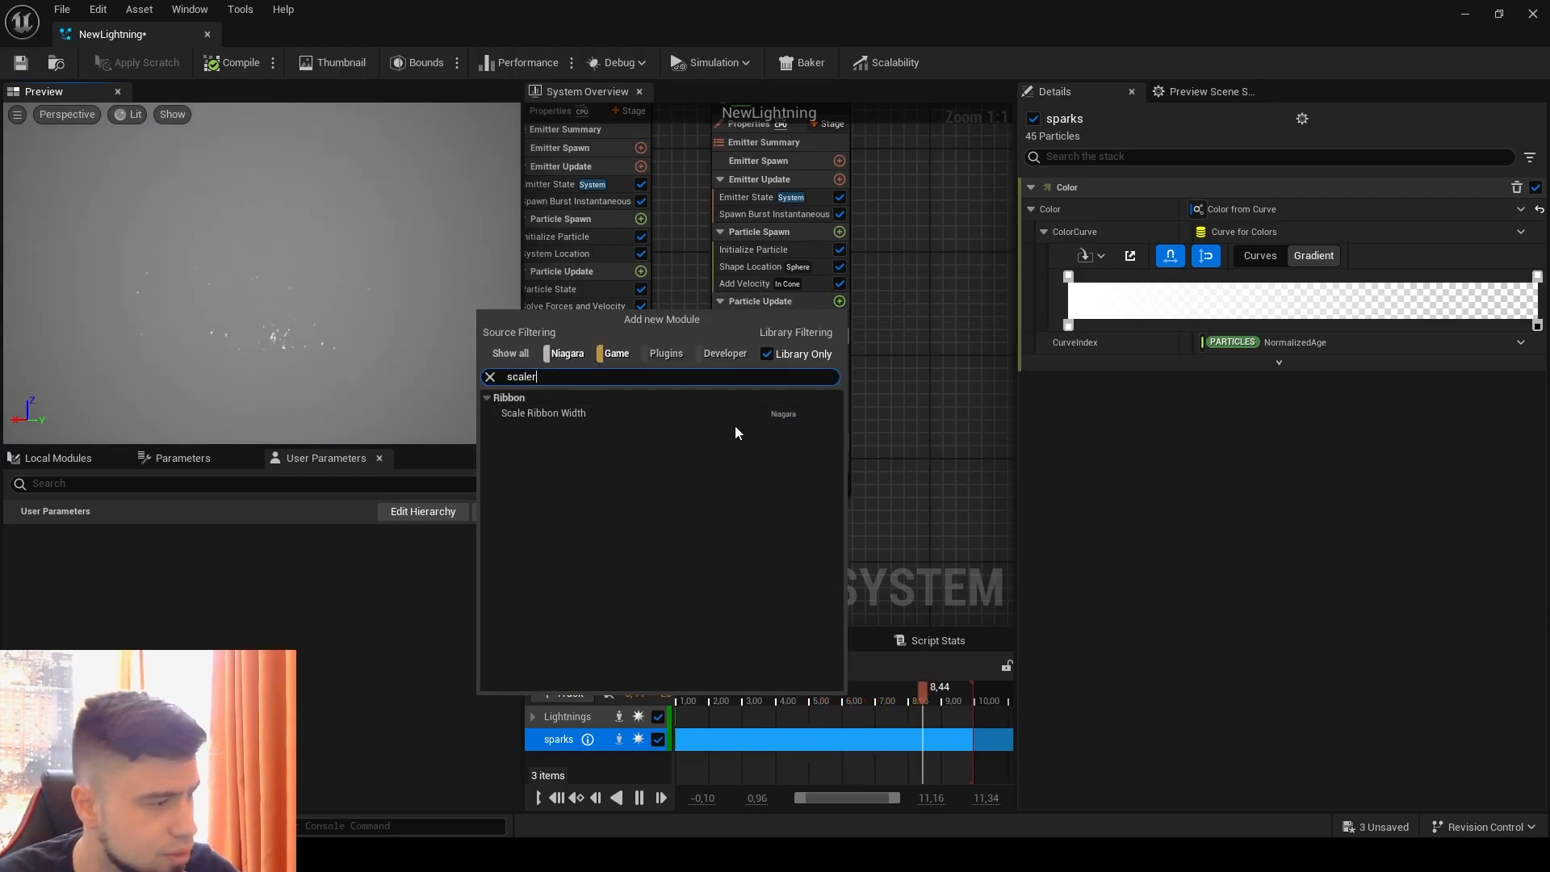
key(BackSpace)
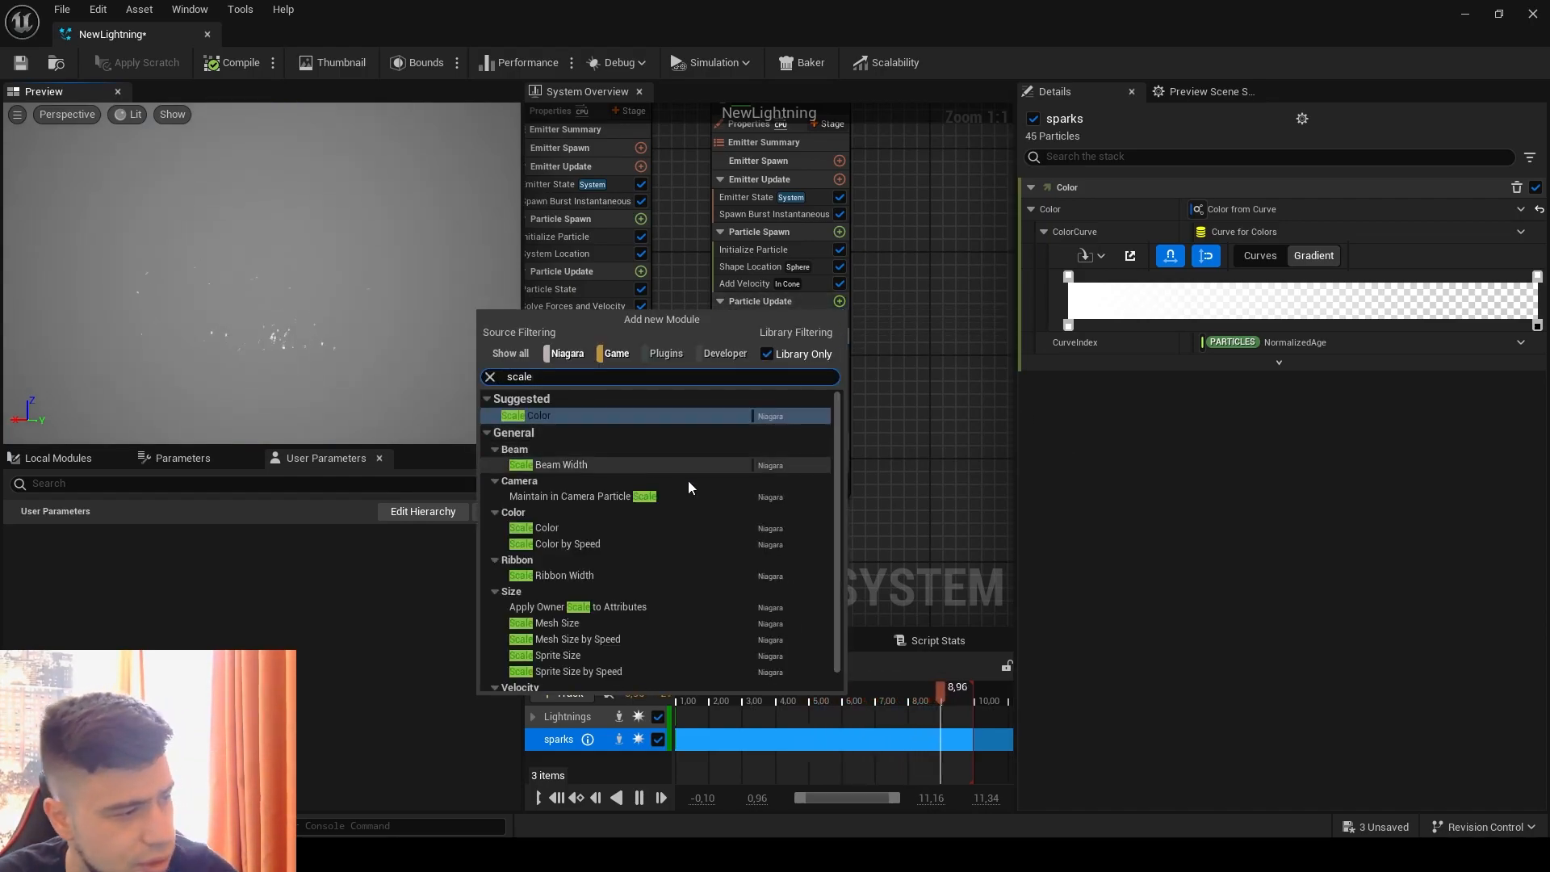
click(616, 674)
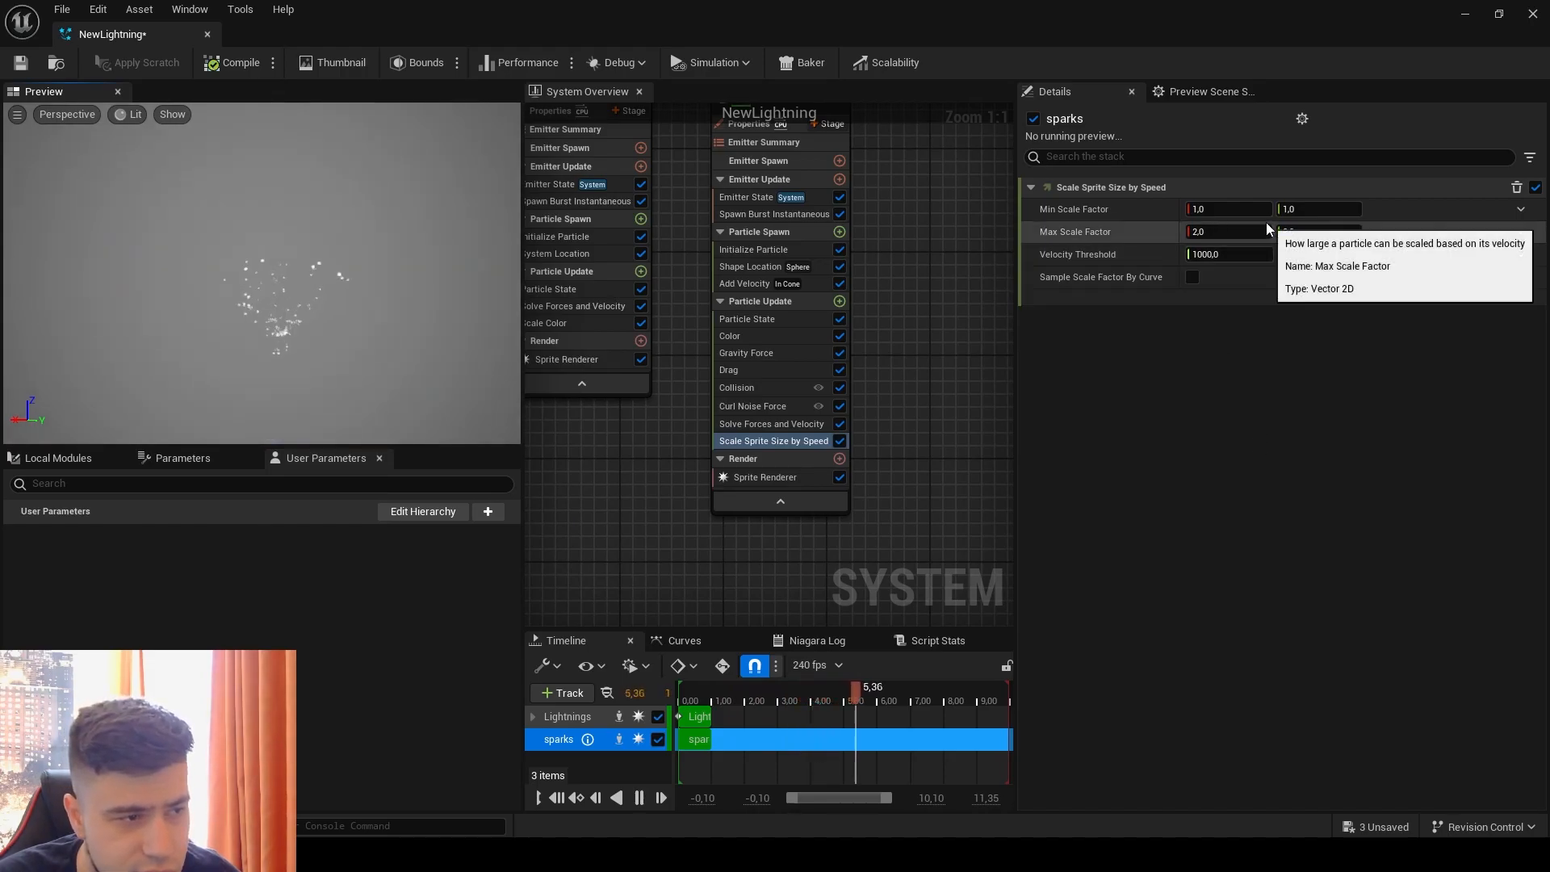
Step: Drive the Min Scale Factor with Vector 2D from Curve, check its start and end keys, and save the system
click(1521, 210)
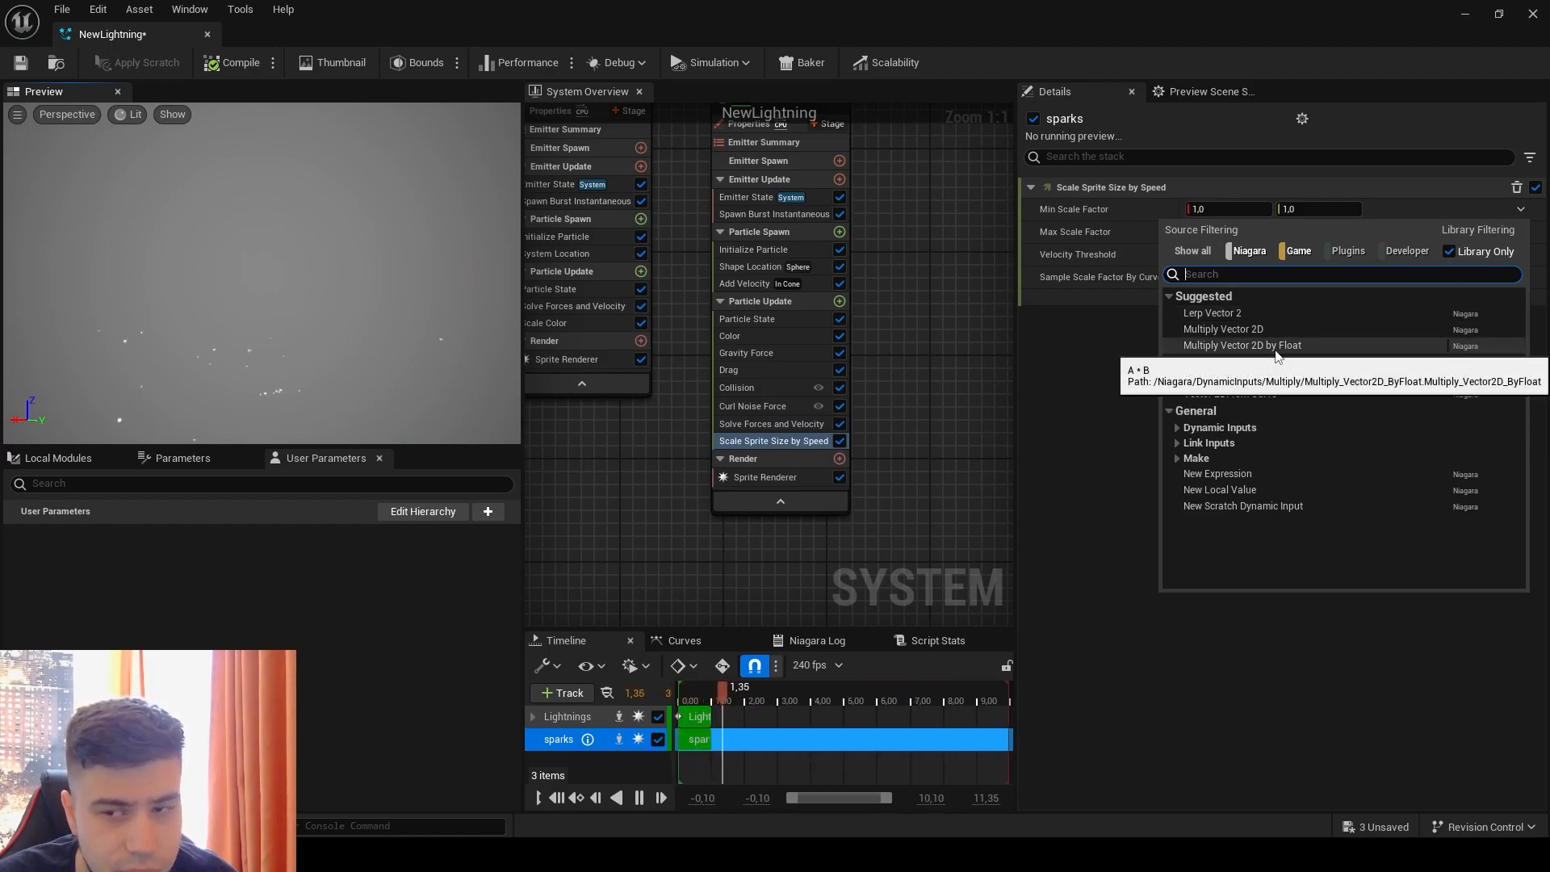
click(1276, 395)
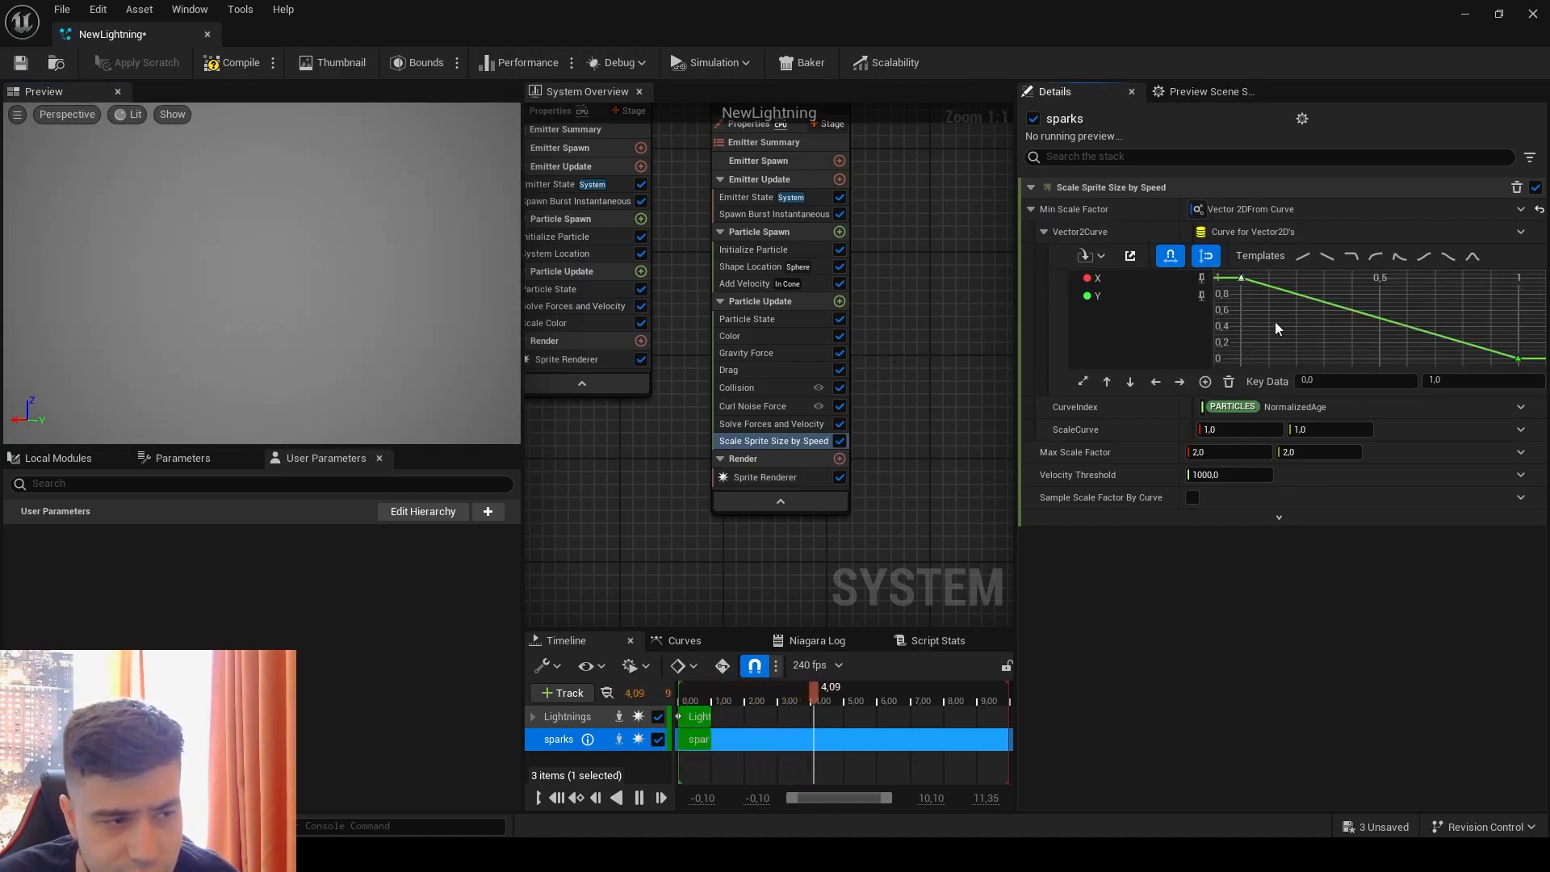
click(1240, 278)
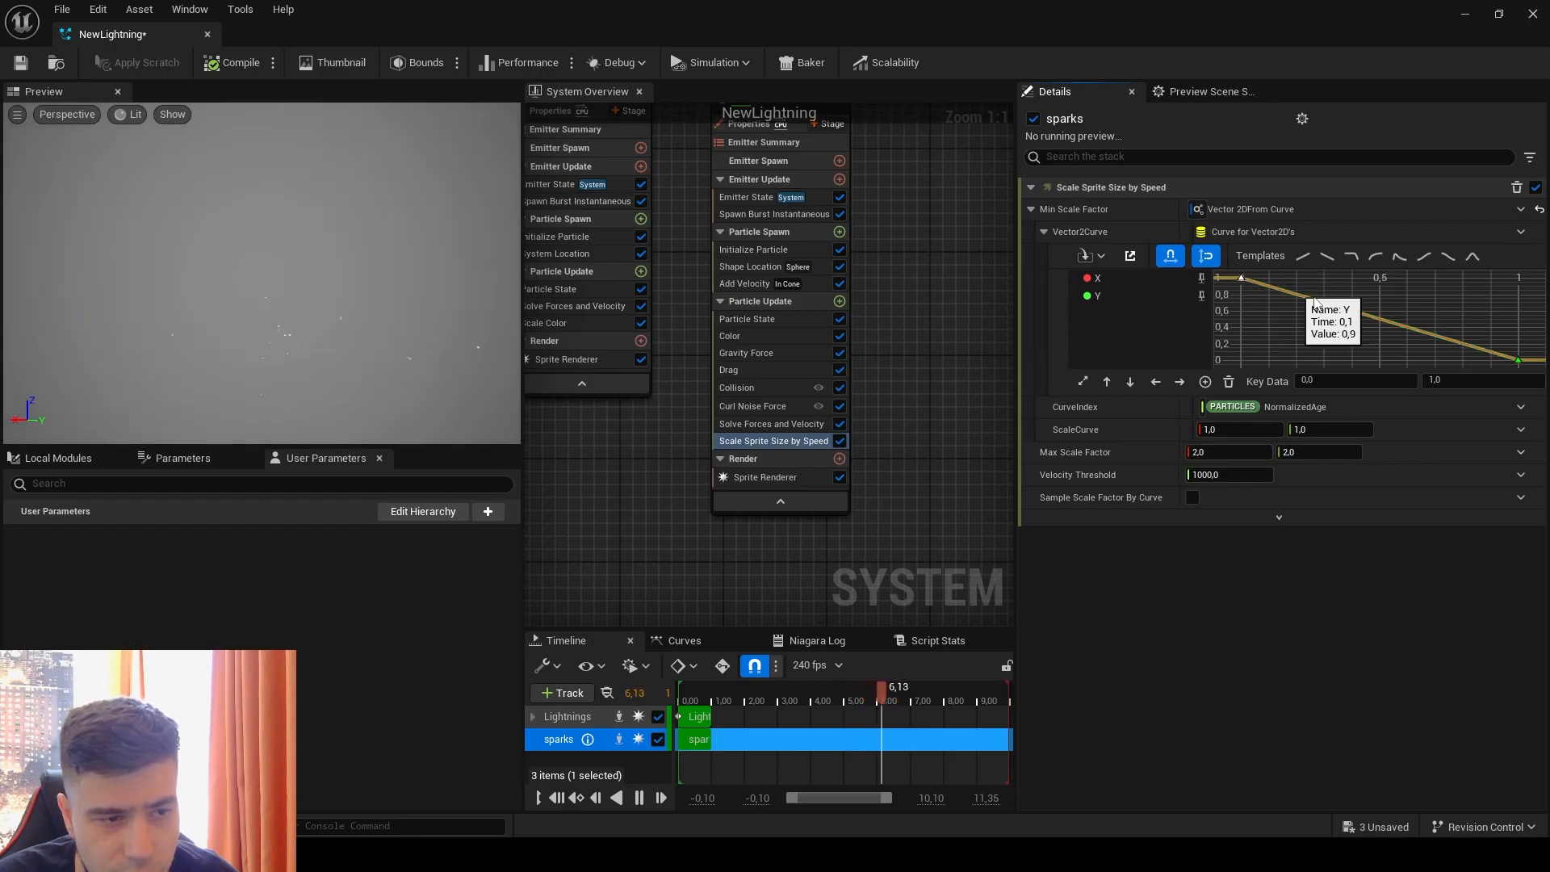
click(1518, 359)
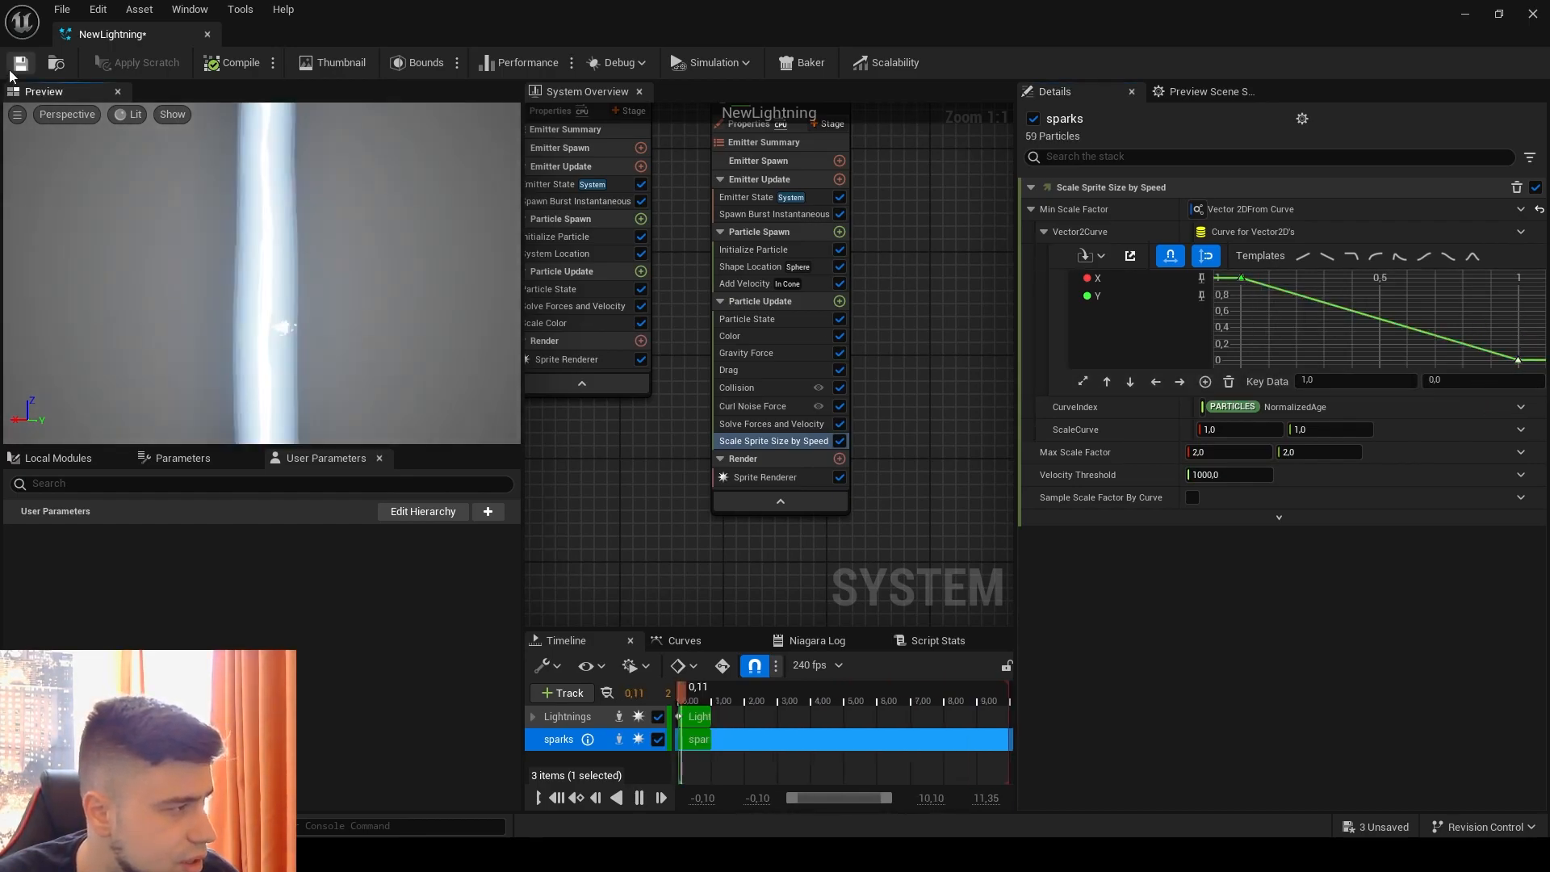
key(ctrl+s)
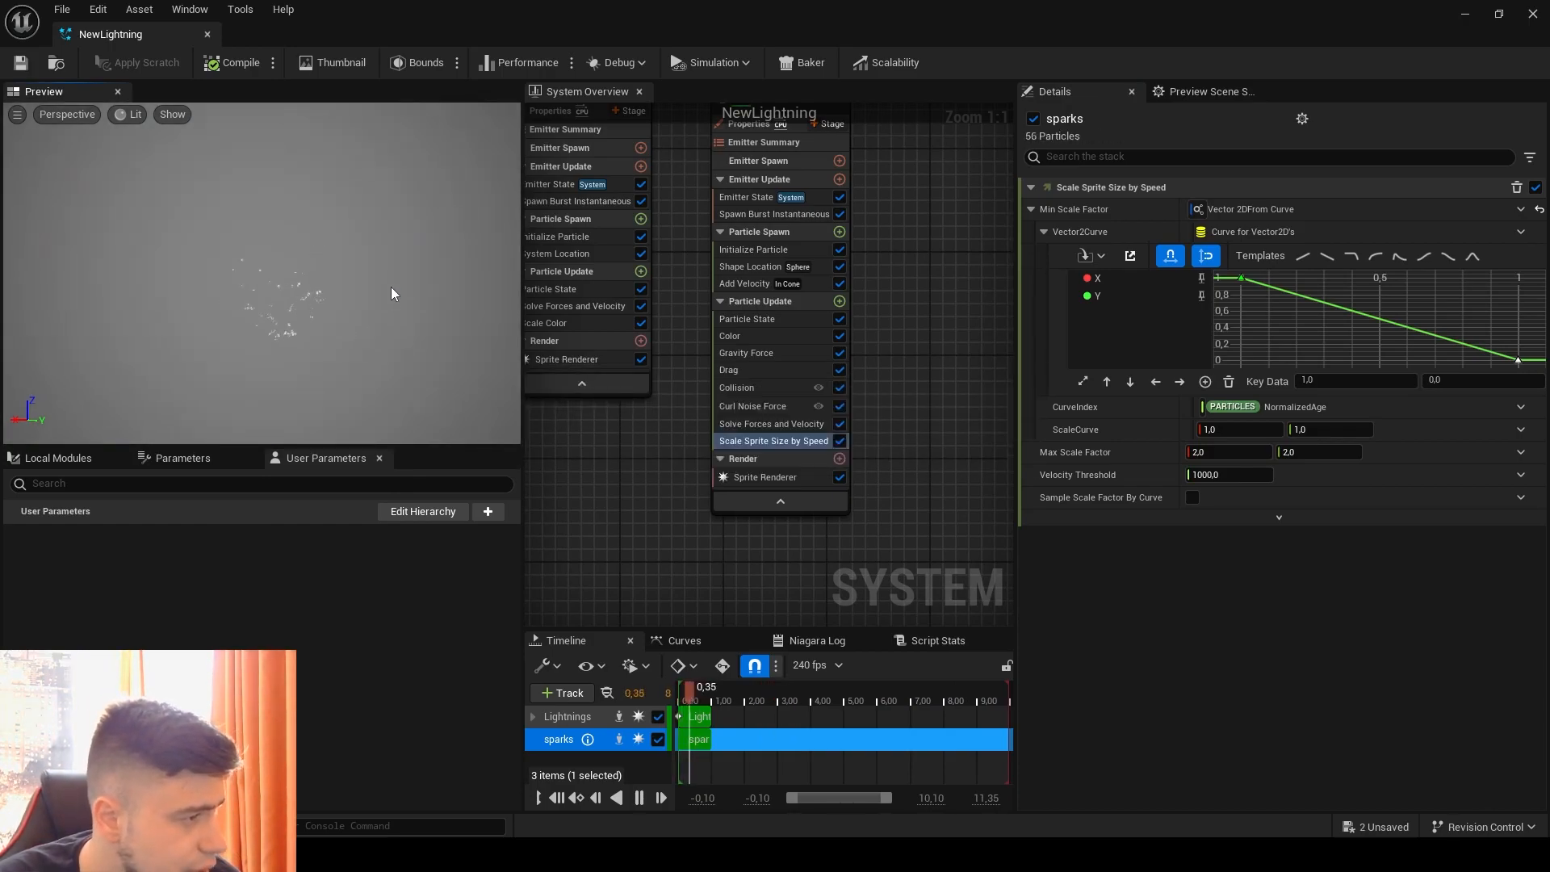
Step: Set the first key of the sparks emitter's color gradient to a light blue with Hue about 217, Saturation about 0.47 and Value 16
click(746, 337)
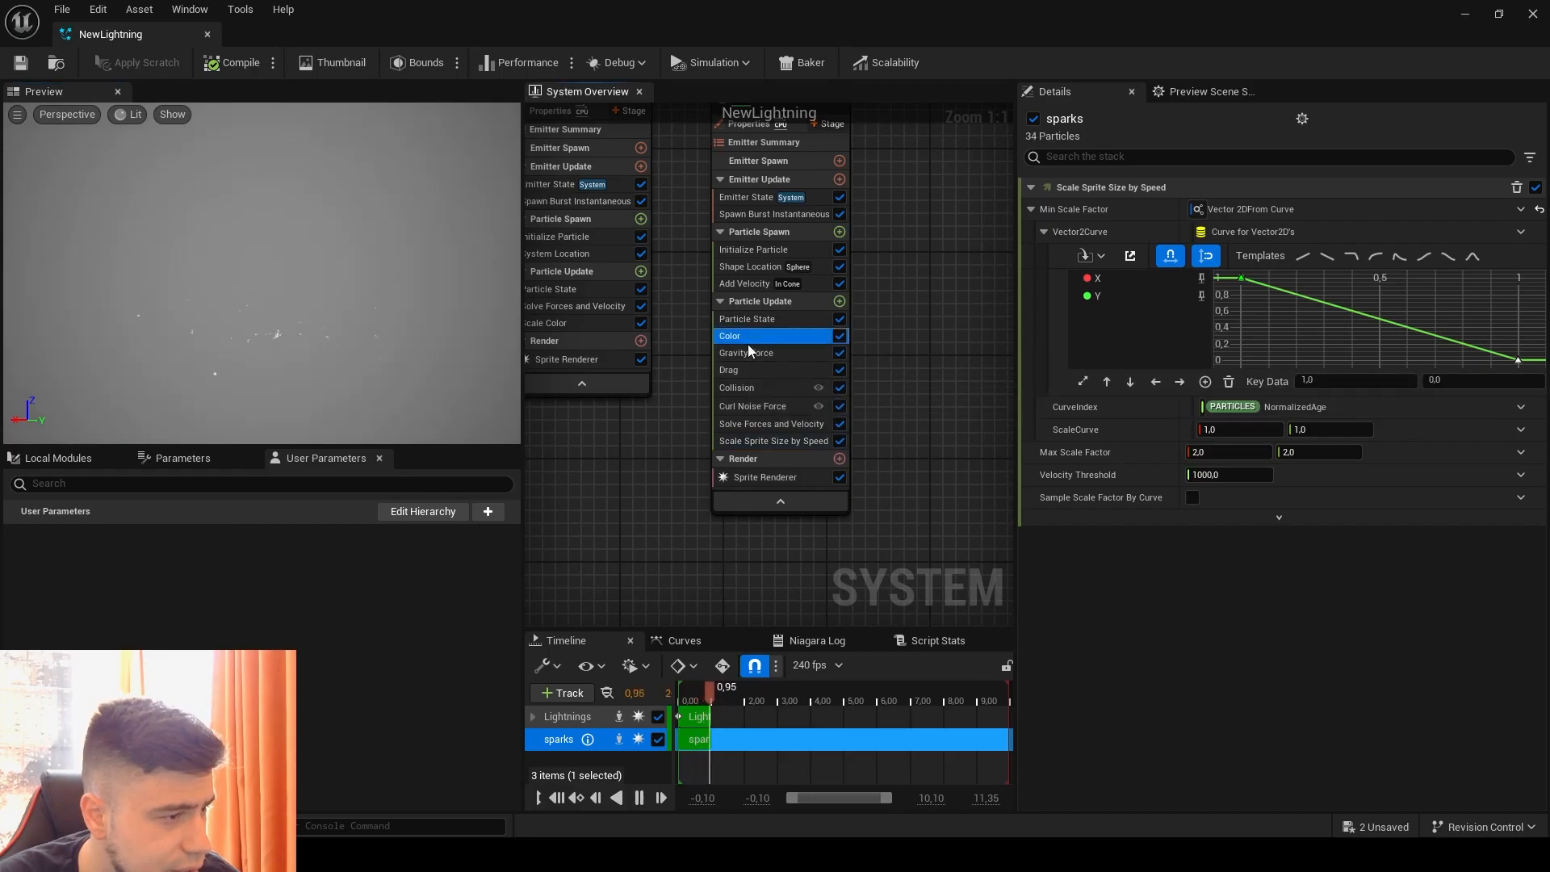
double_click(1068, 276)
drag(1168, 419, 1138, 395)
click(1291, 581)
text(16)
key(Return)
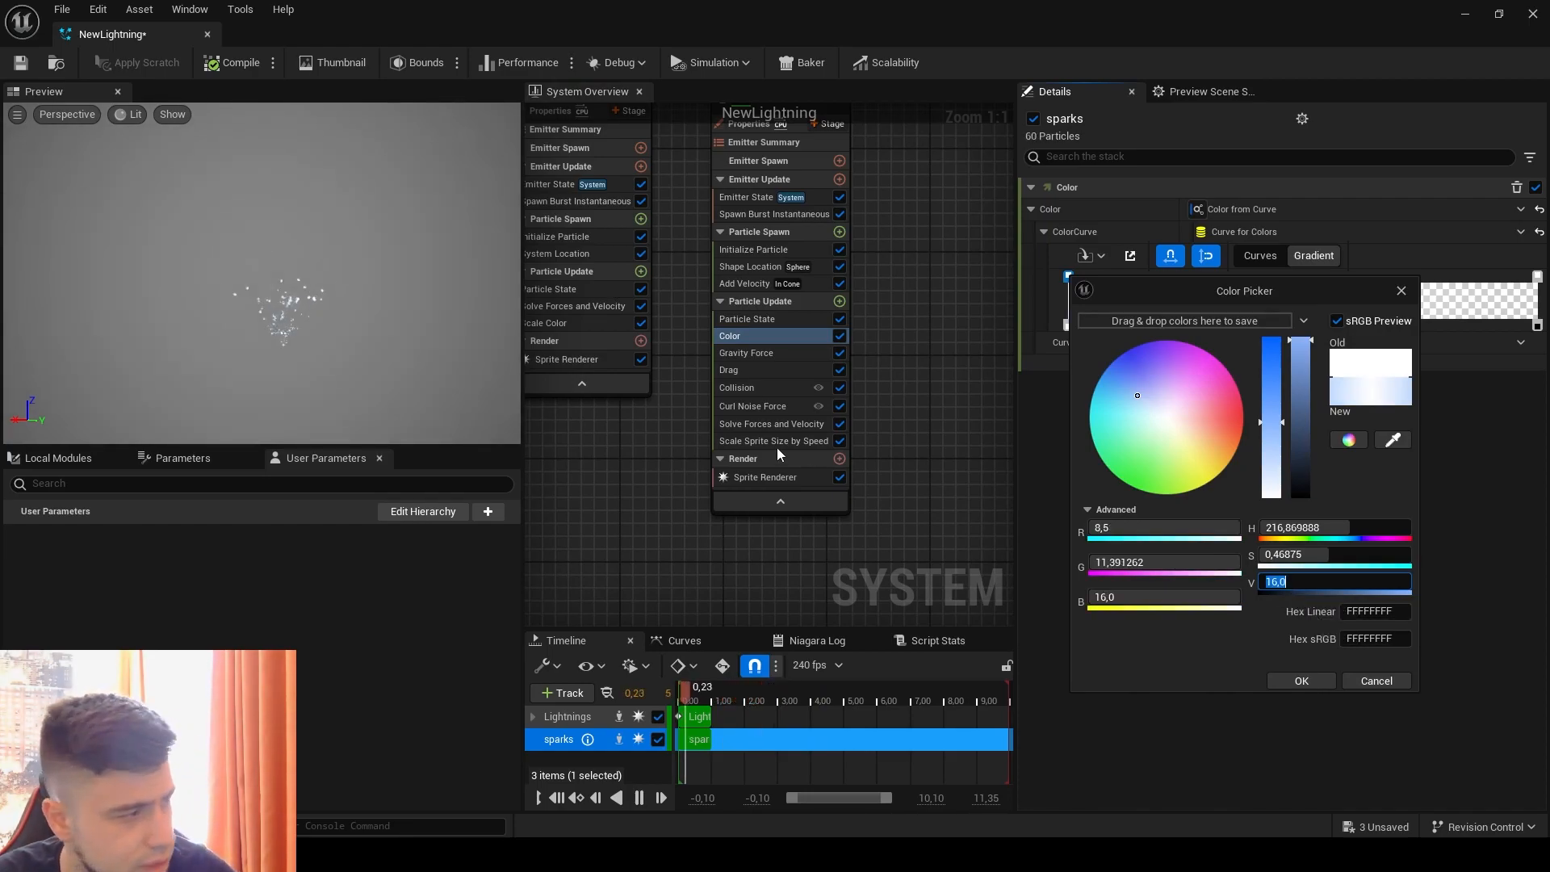
click(428, 266)
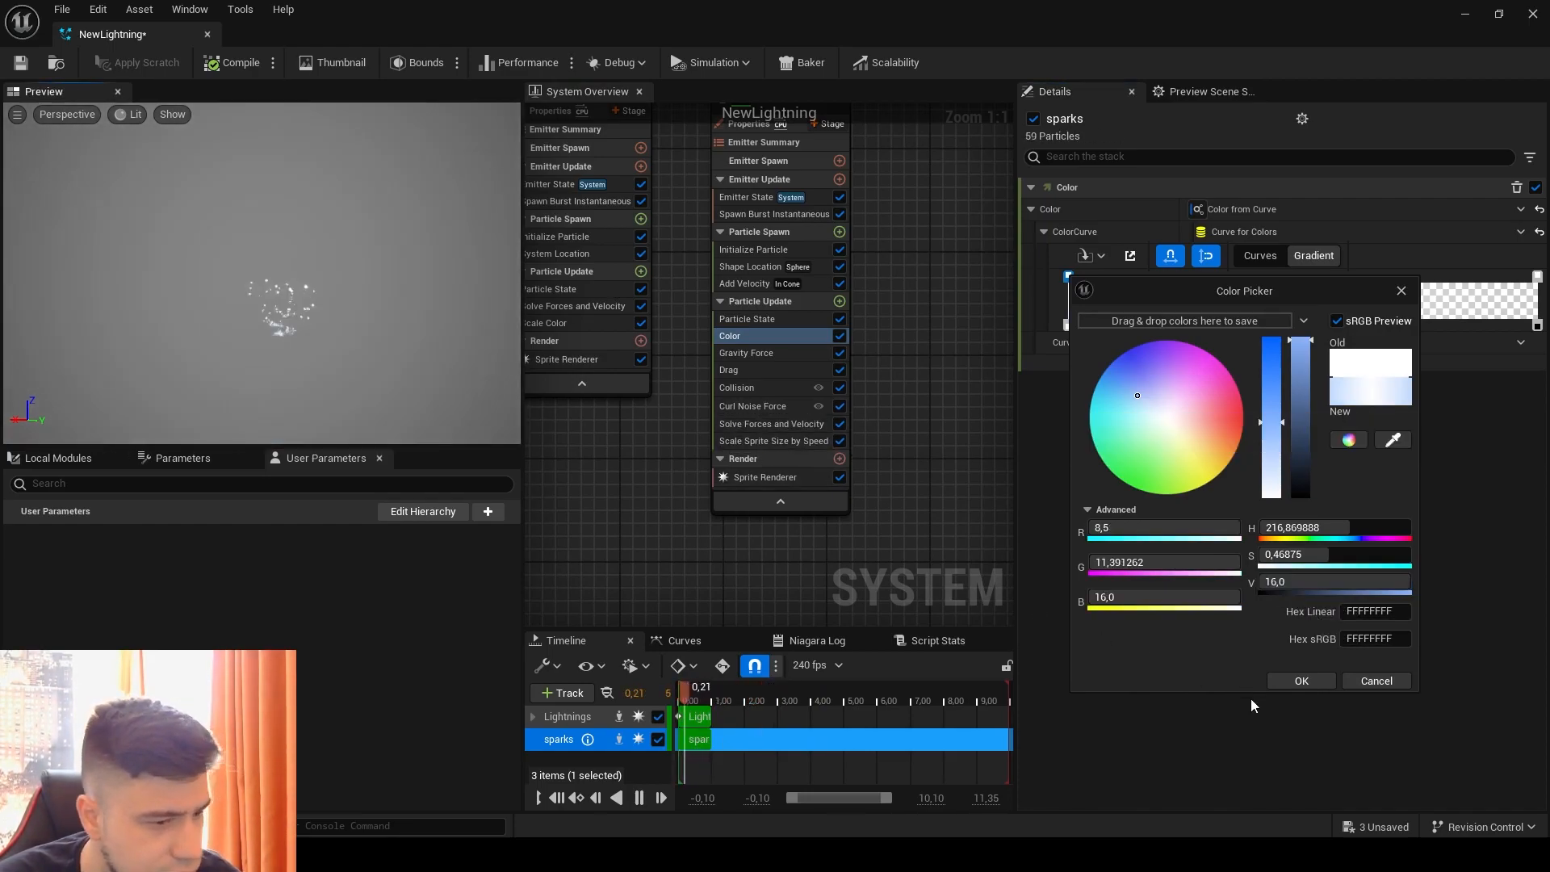
click(1297, 679)
right_drag(972, 329, 1042, 455)
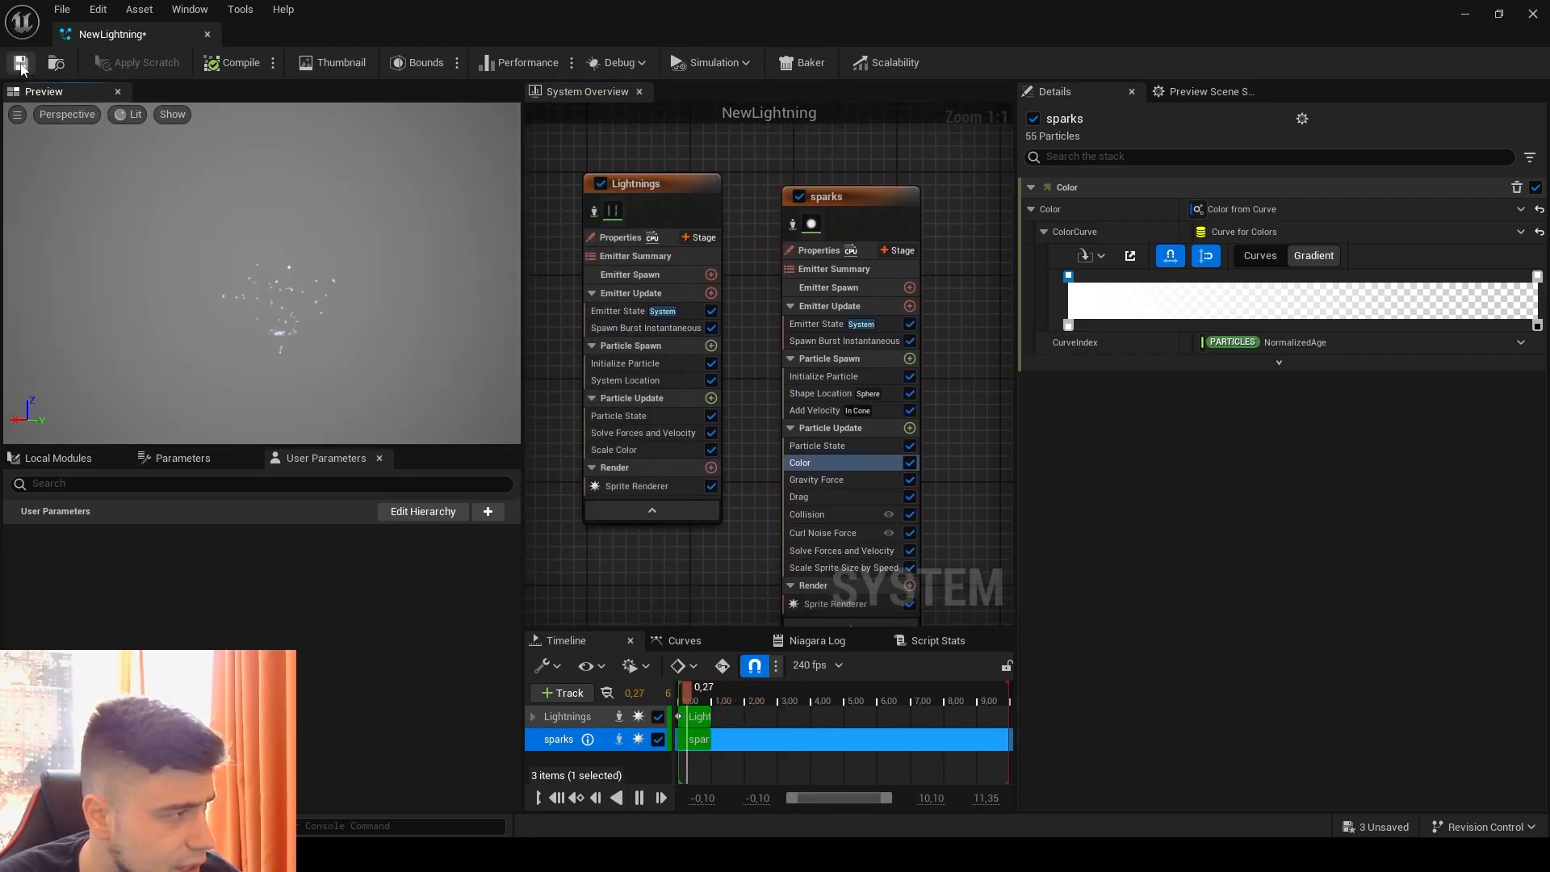
Step: Add a new emitter from the Fountain template to the system, beside the sparks emitter
right_drag(826, 162, 632, 157)
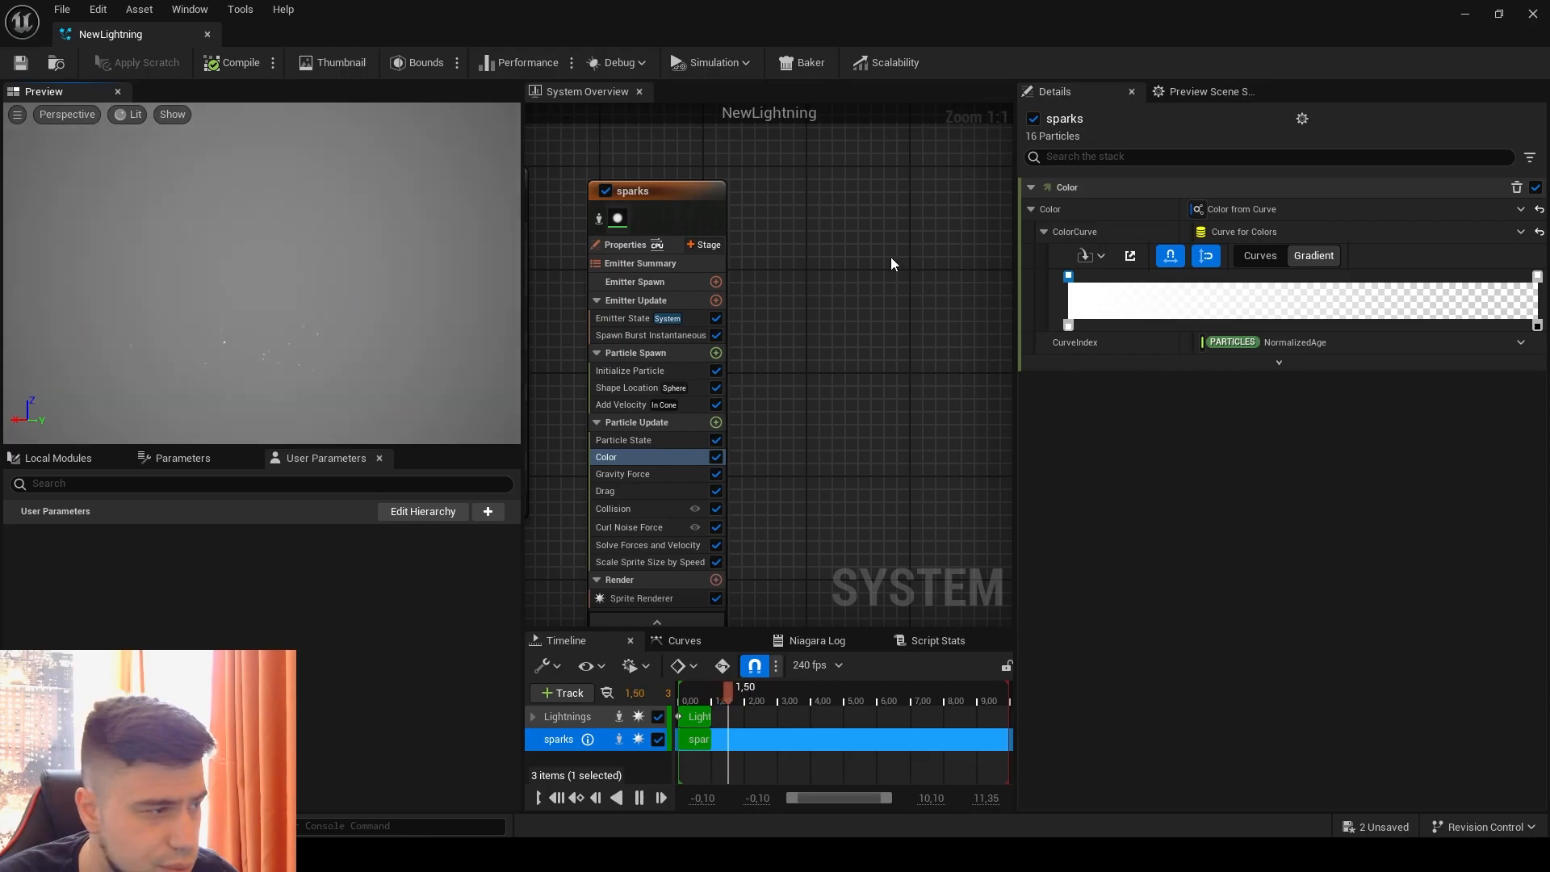
right_drag(906, 226, 864, 245)
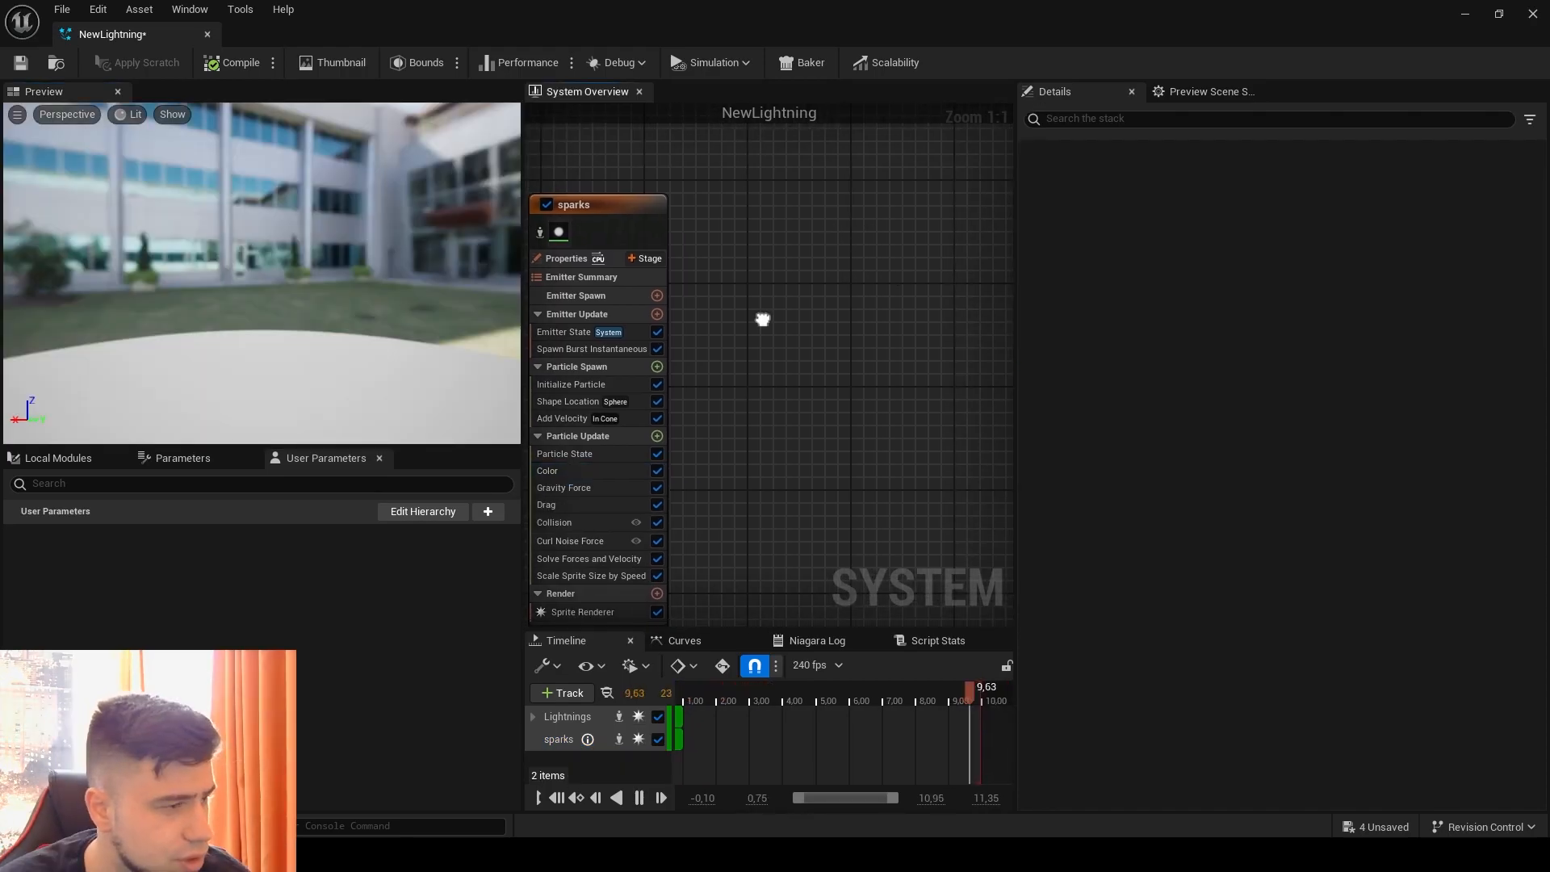
right_drag(762, 318, 789, 304)
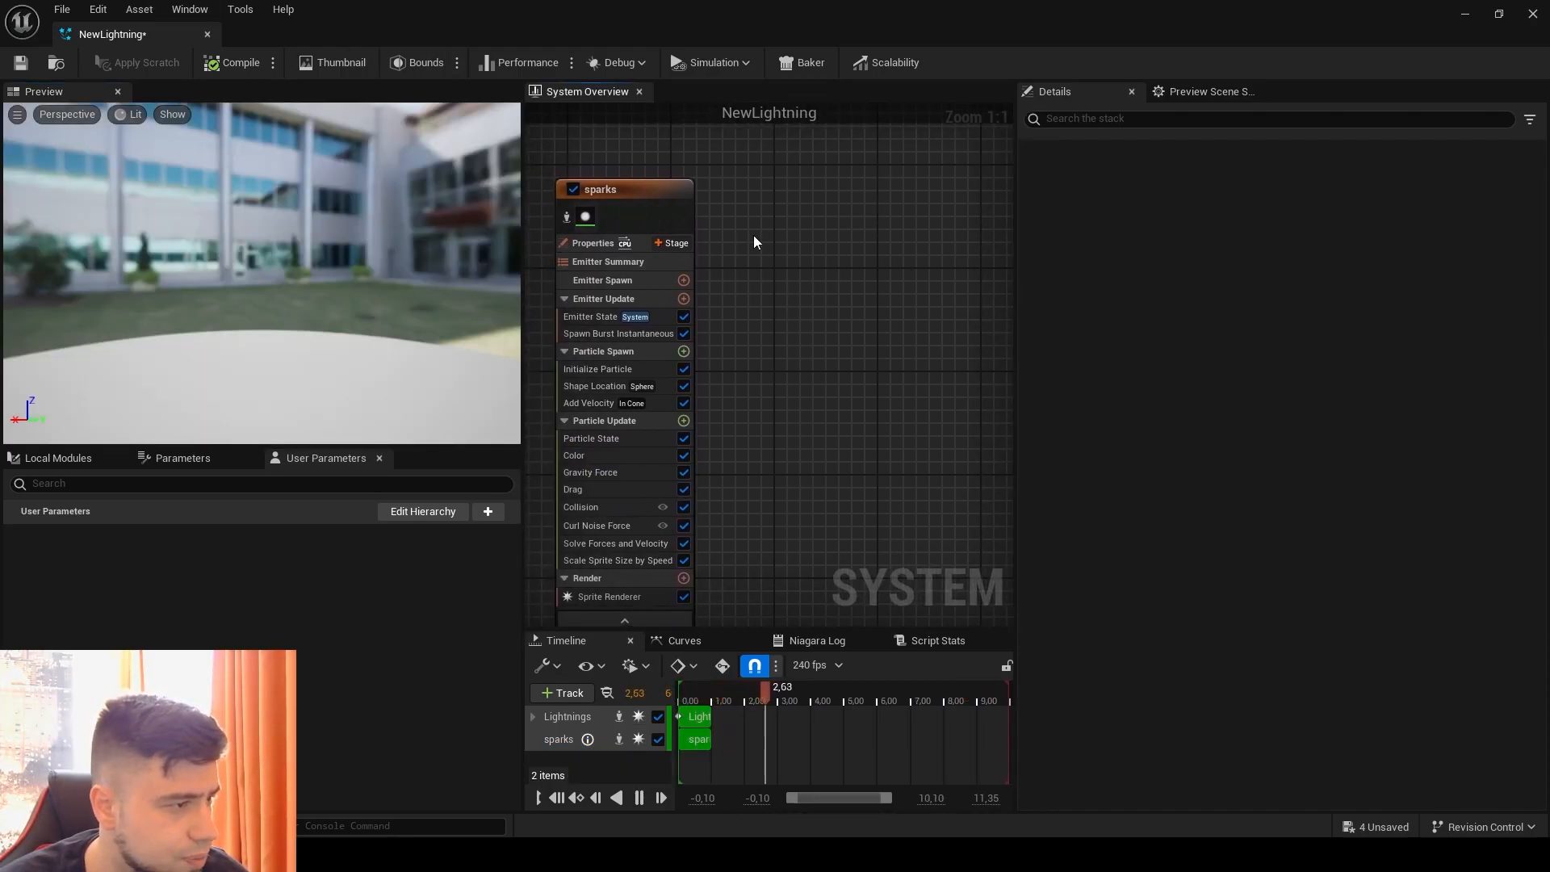
right_drag(757, 241, 710, 253)
right_drag(648, 214, 733, 173)
right_click(741, 178)
click(795, 205)
scroll(928, 448, down, 1)
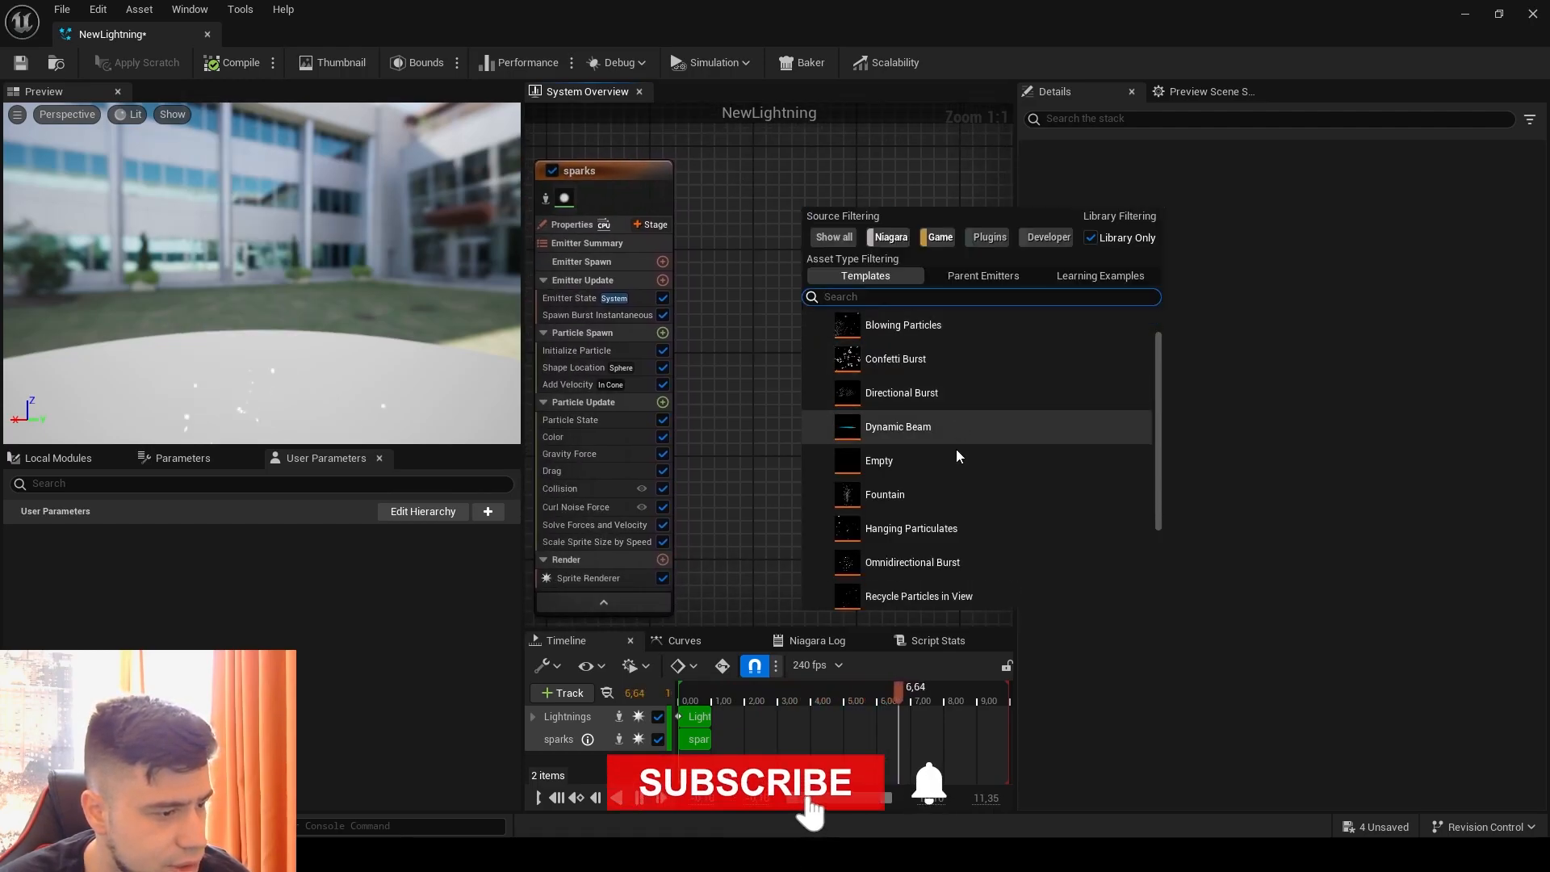
click(907, 495)
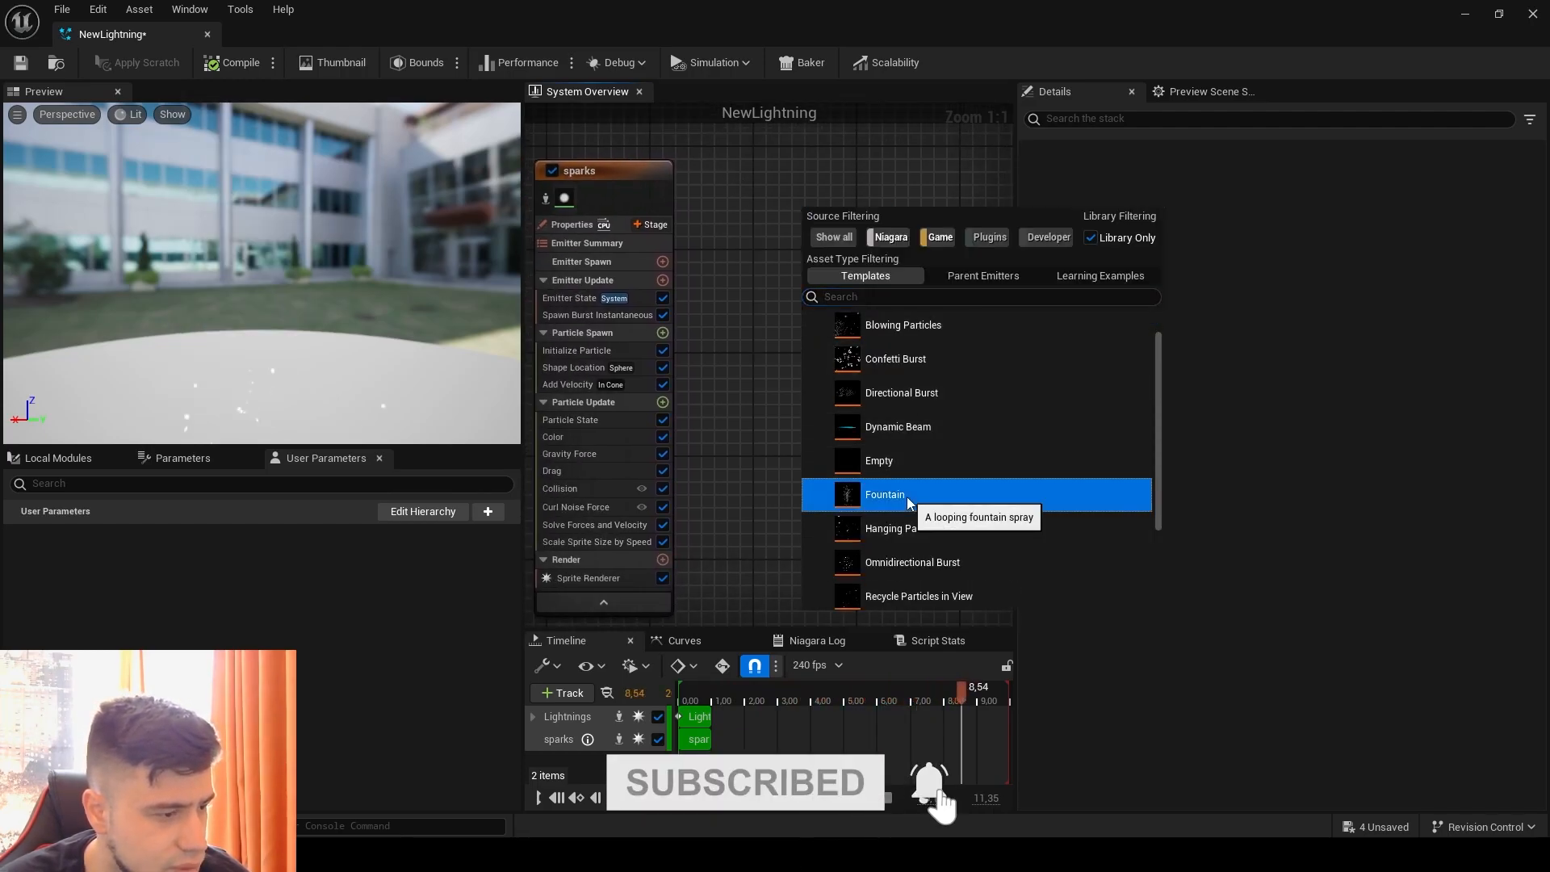
double_click(907, 495)
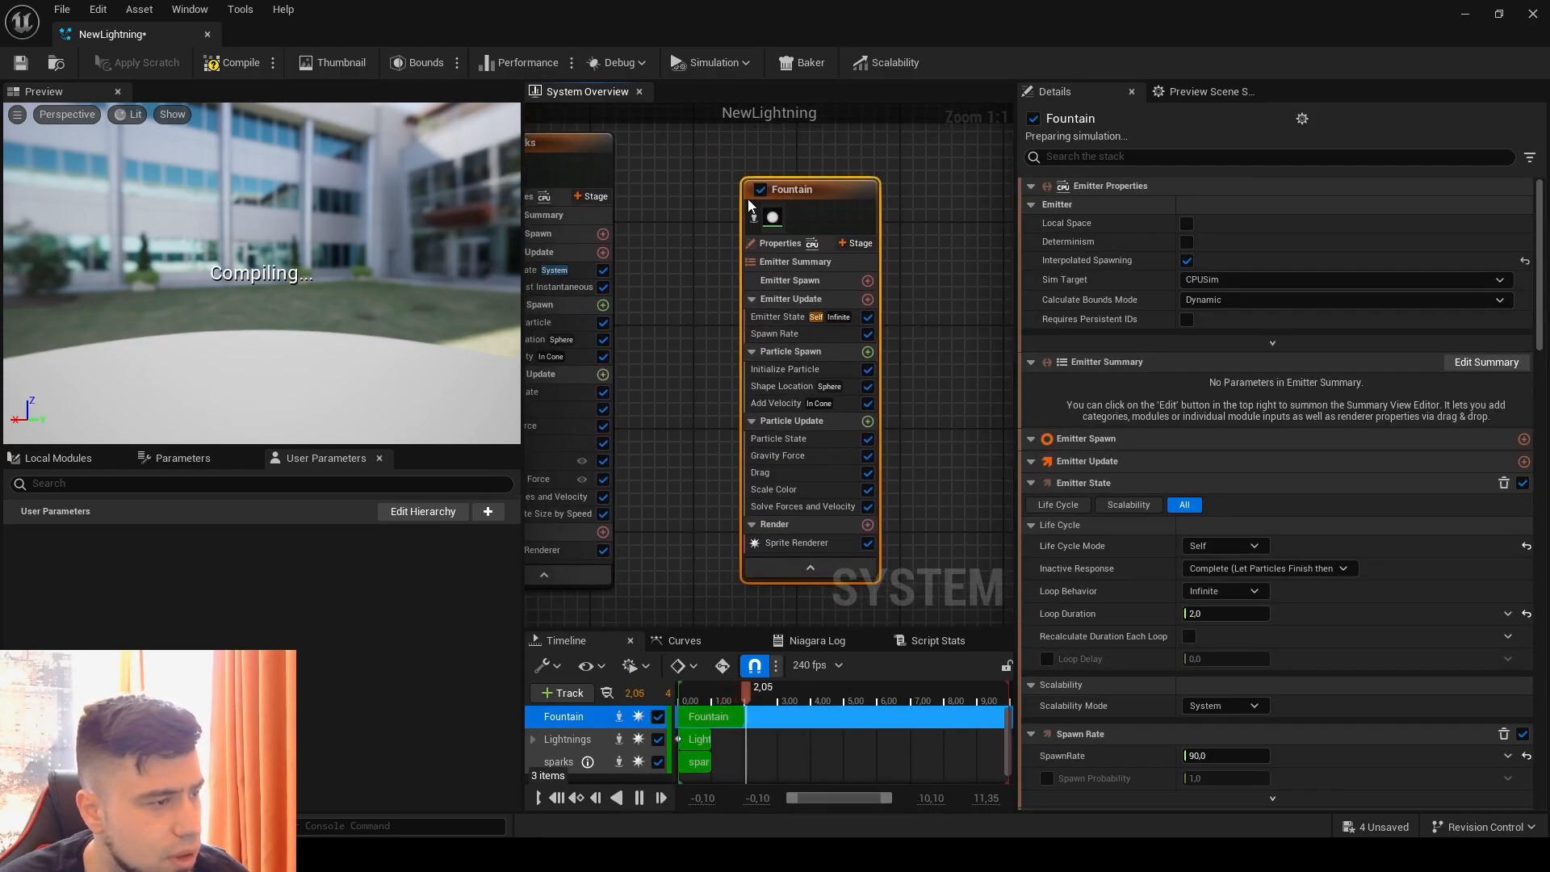
Step: Set the material of the Fountain emitter's Sprite Renderer to GlowMat
drag(791, 181, 743, 160)
right_drag(657, 202, 688, 249)
click(757, 242)
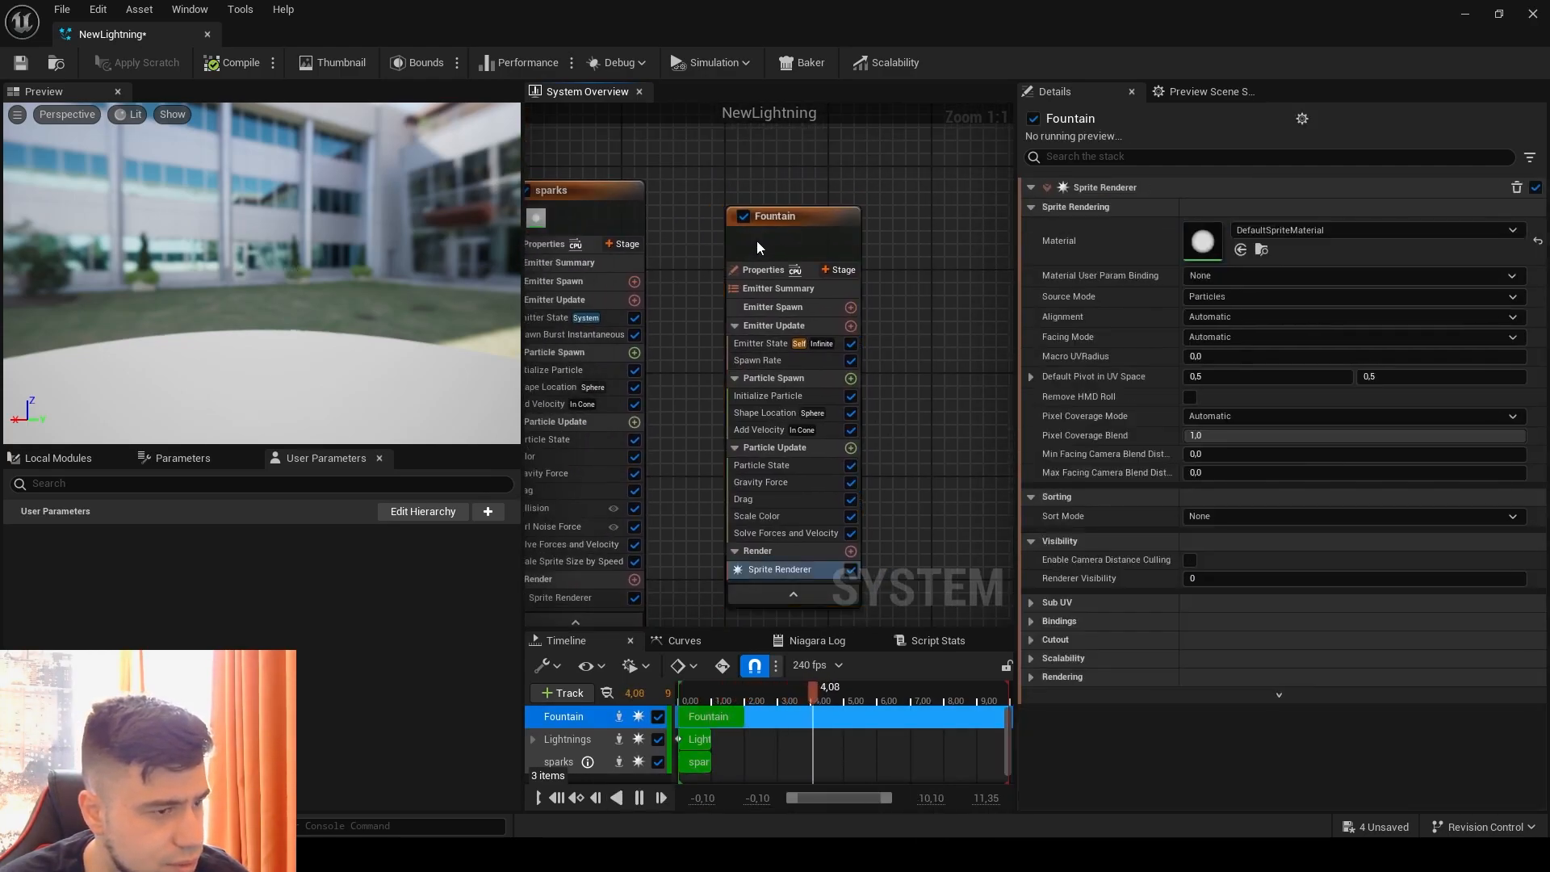
click(1272, 229)
text(glo)
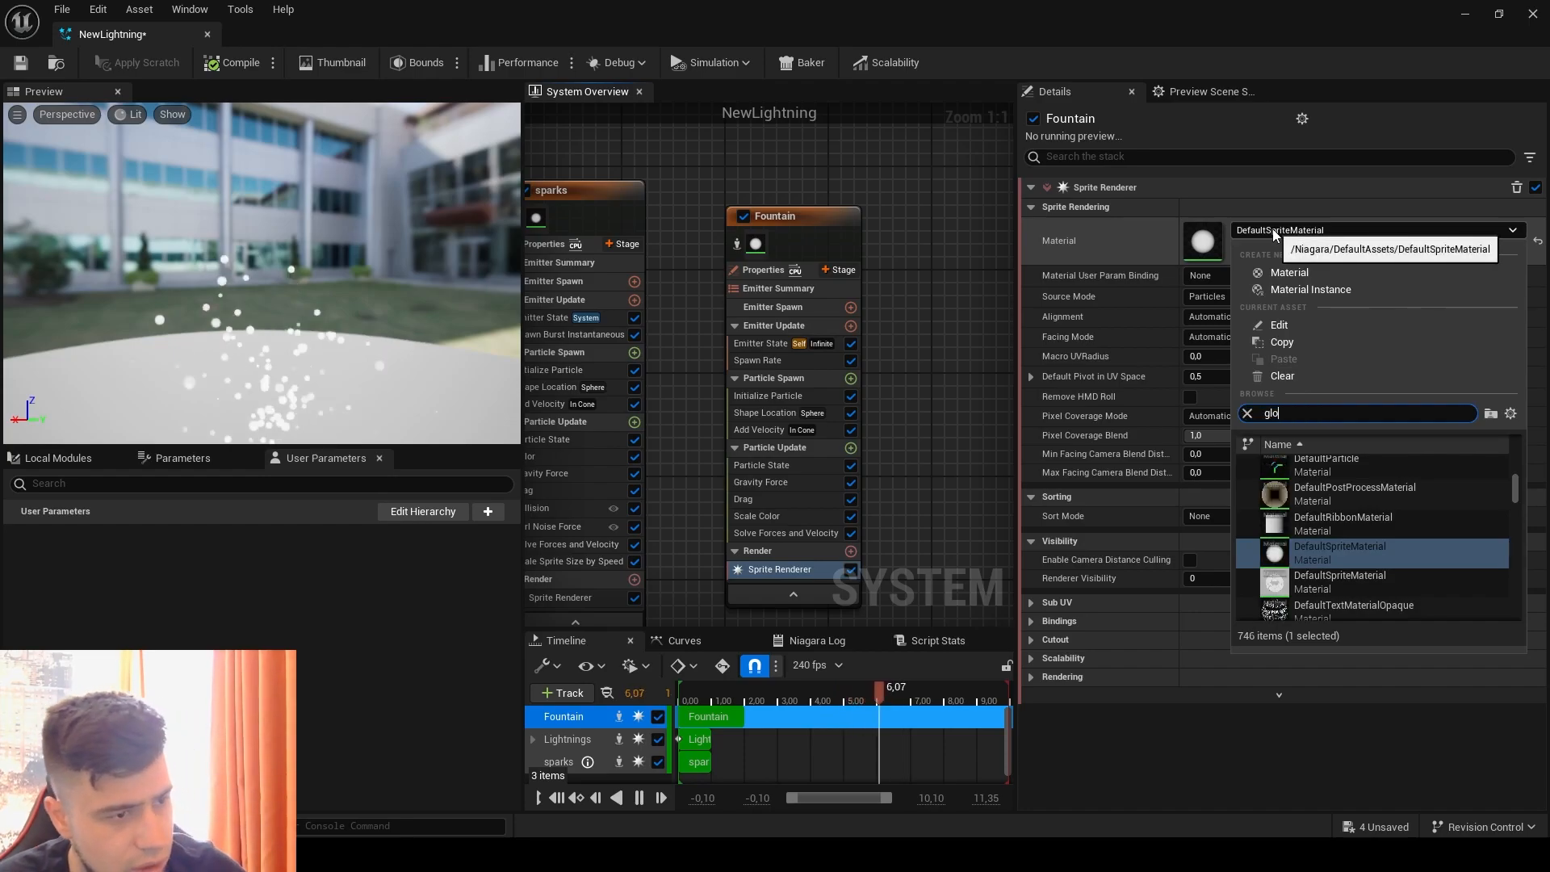
text(wm)
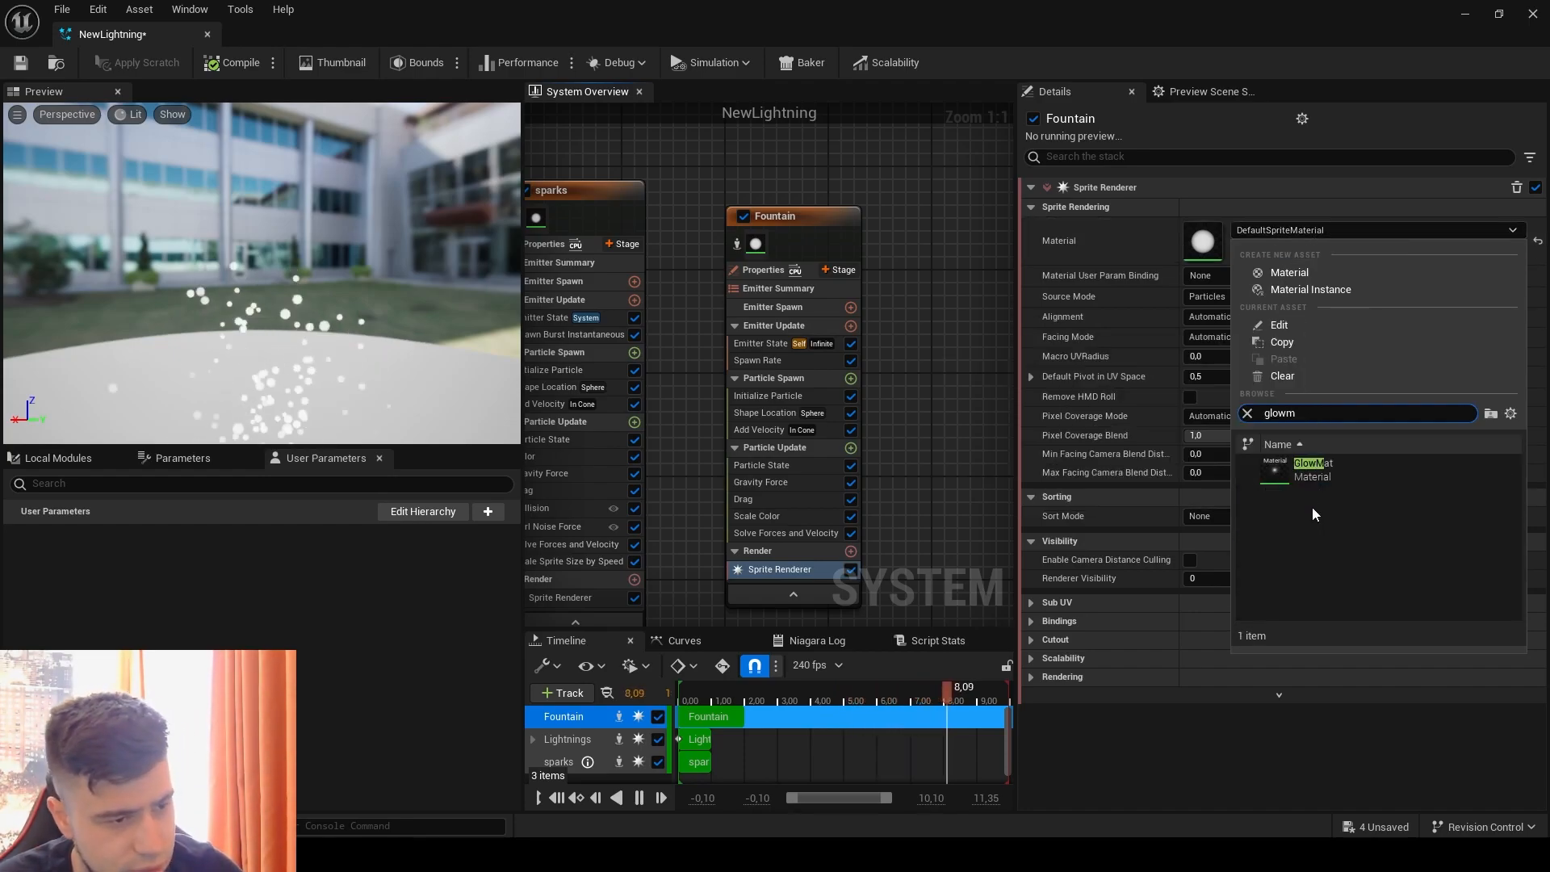
click(1324, 470)
Step: Open the GlowMat material, examine its Multiply and Depth Fade node network, and close it again
double_click(1203, 240)
right_drag(402, 493, 722, 557)
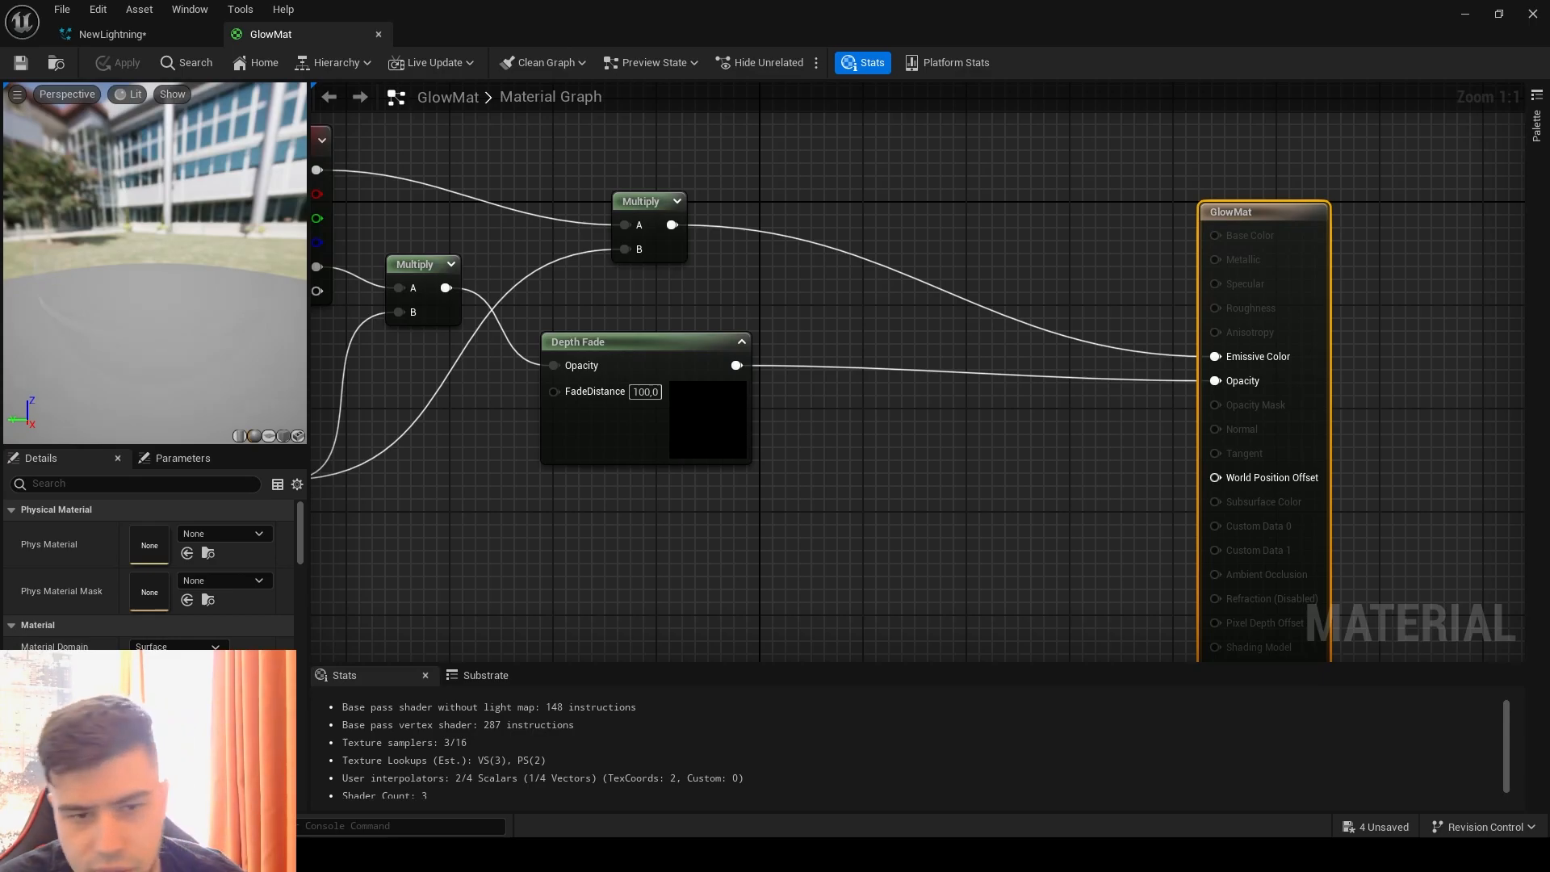
click(378, 33)
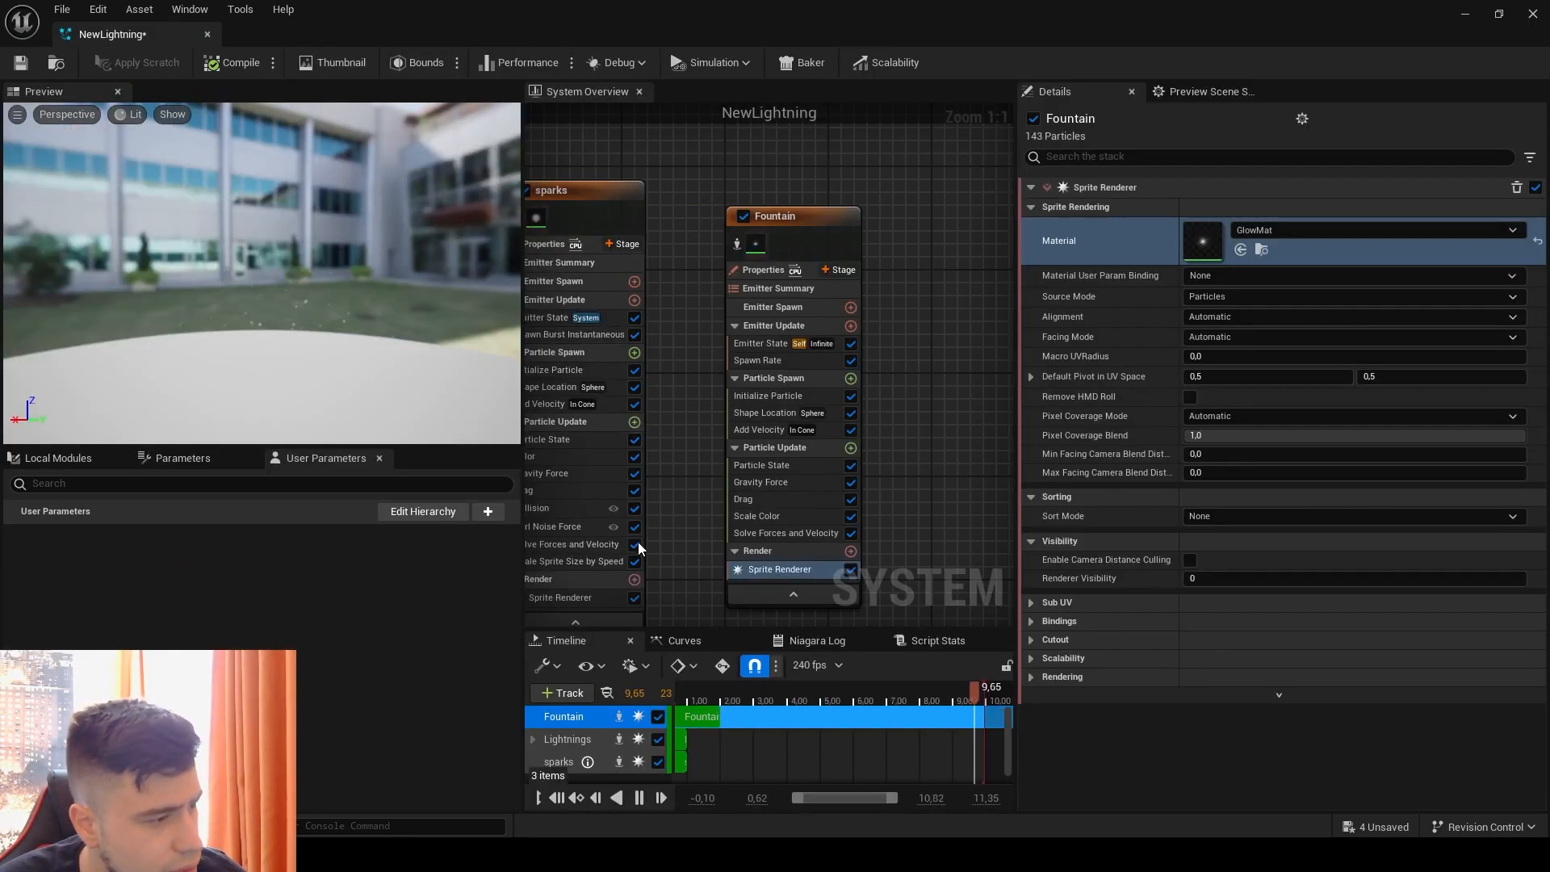
Step: Set the Life Cycle Mode in the Fountain emitter's Emitter State to System
right_drag(676, 375, 593, 329)
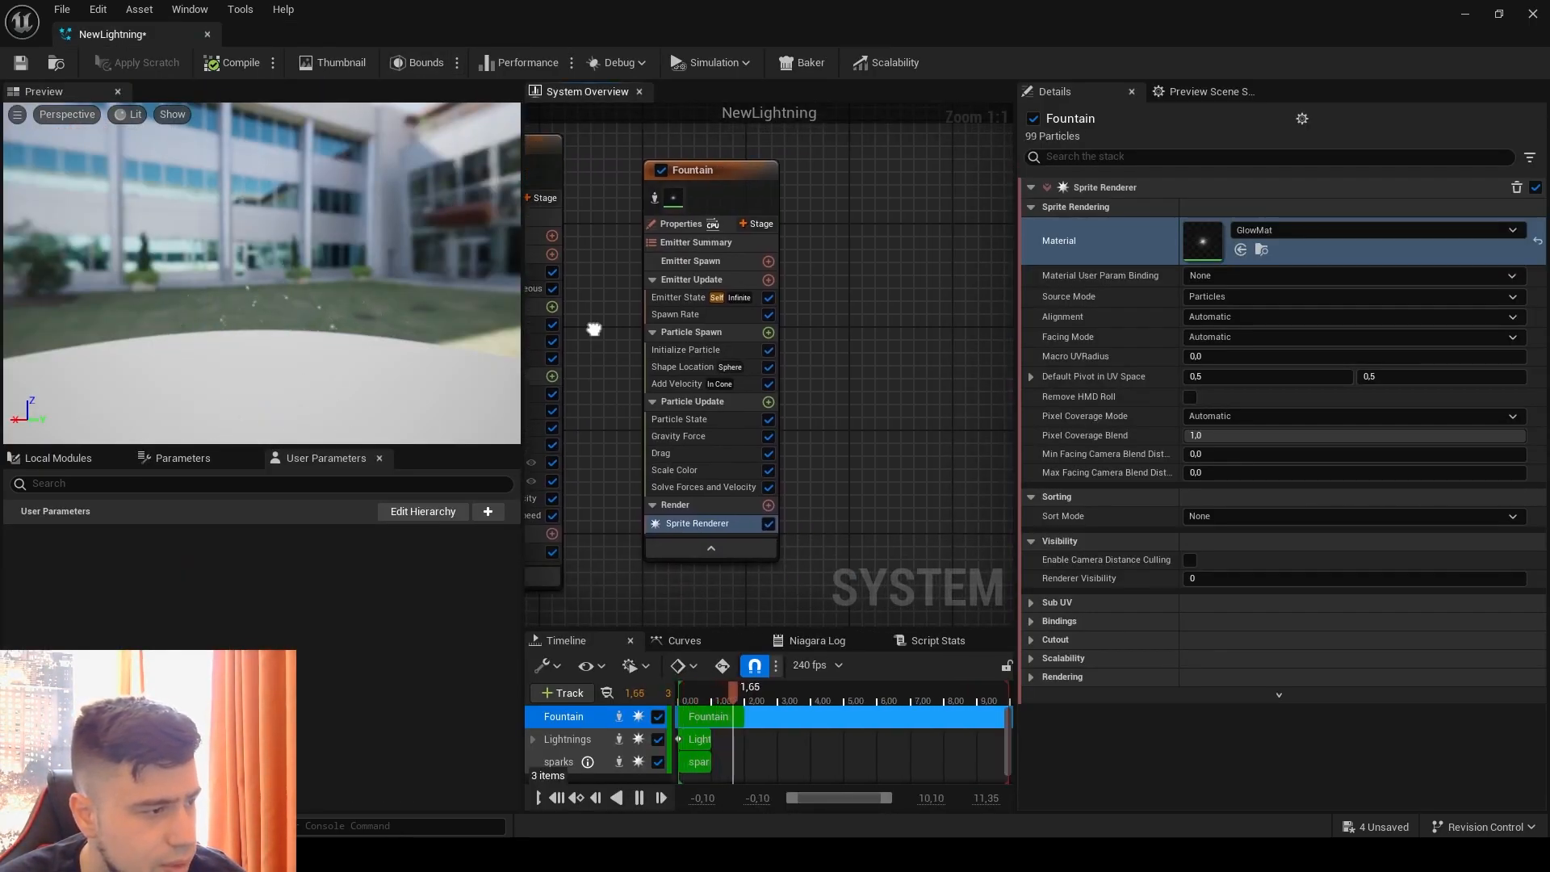
click(666, 300)
click(1253, 251)
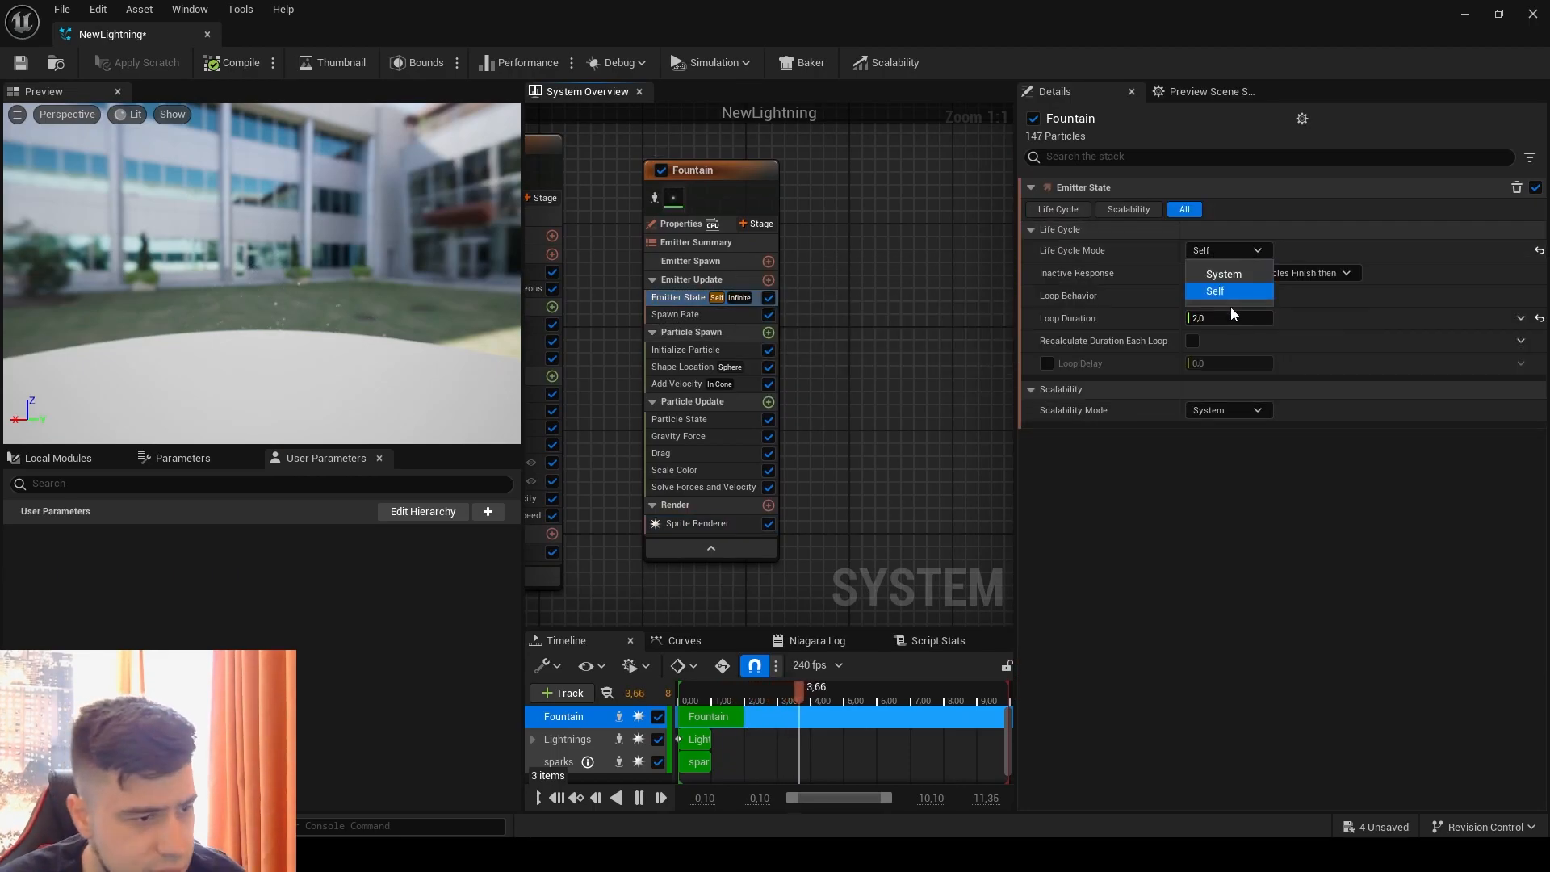
click(1231, 290)
click(1227, 250)
click(1223, 273)
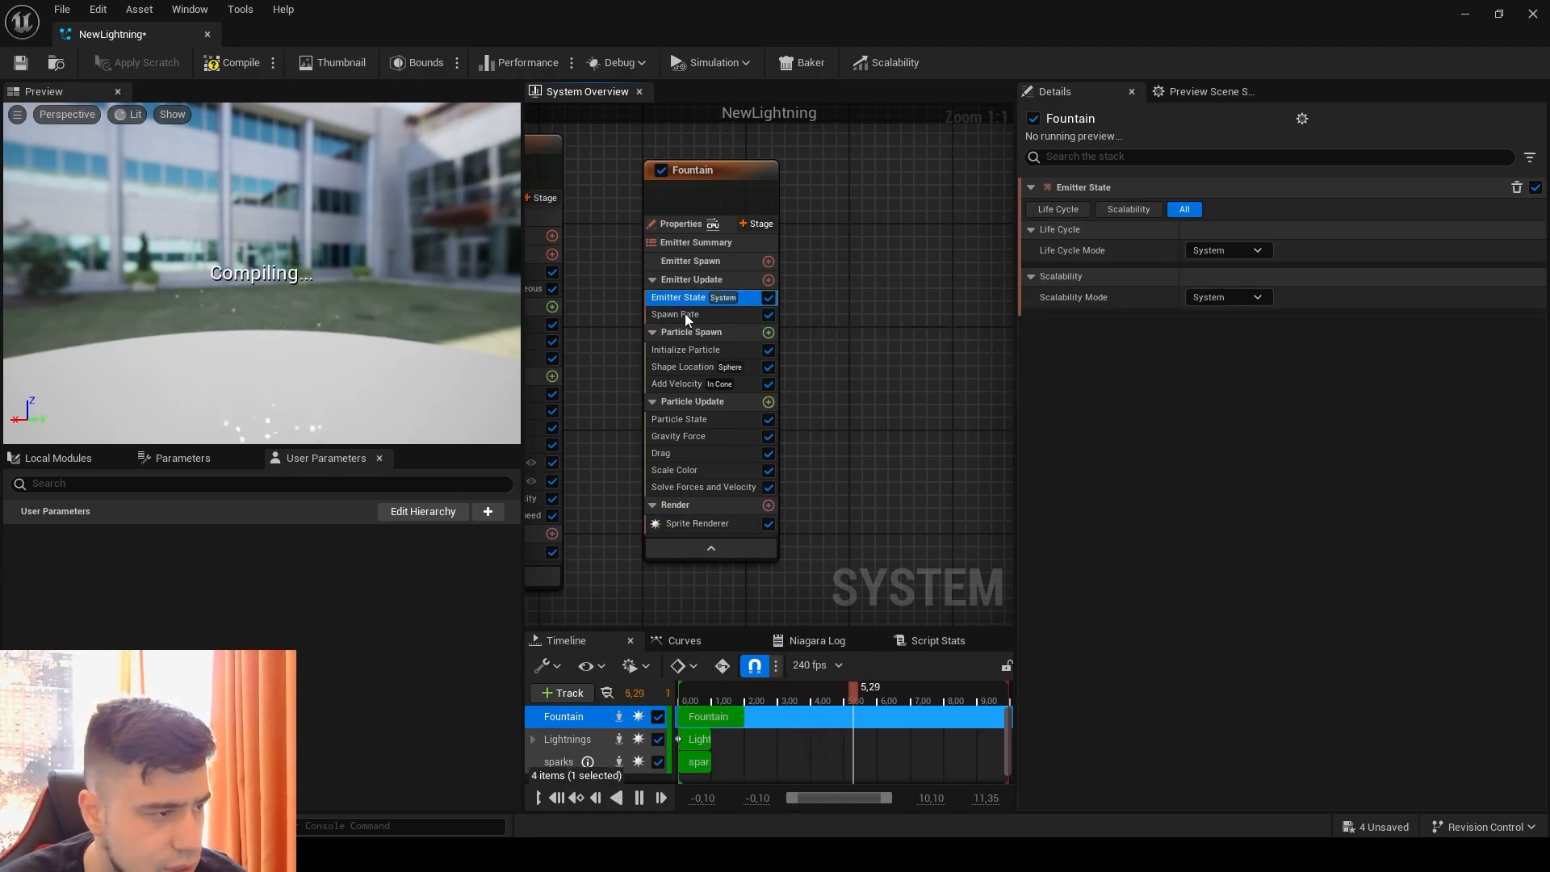
Step: Replace the Fountain emitter's Spawn Rate module with Spawn Burst Instantaneous
click(686, 315)
key(Delete)
click(768, 280)
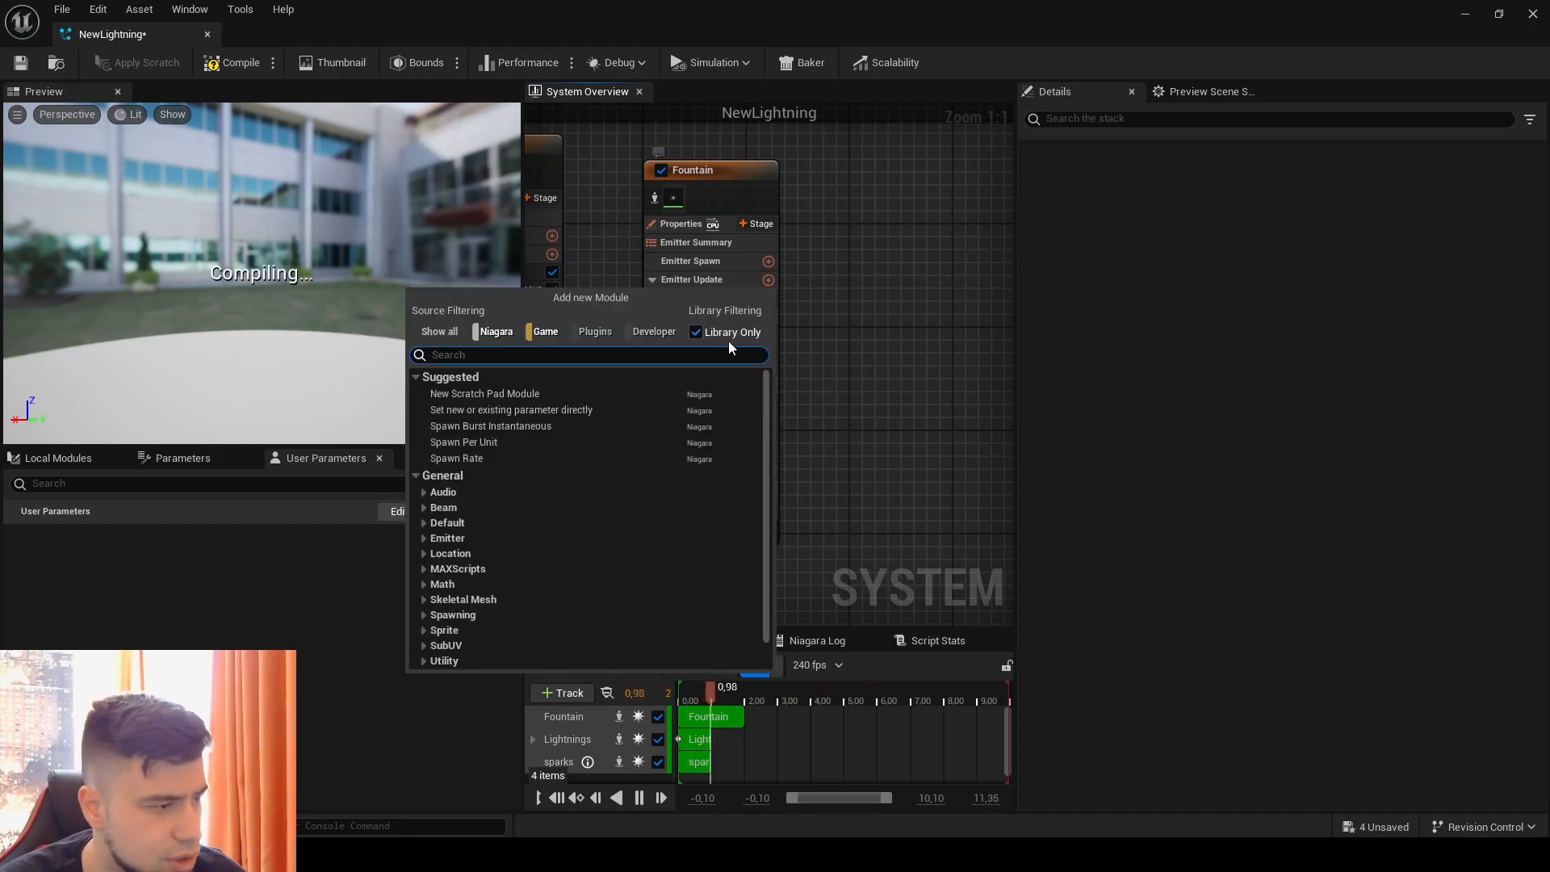
click(489, 435)
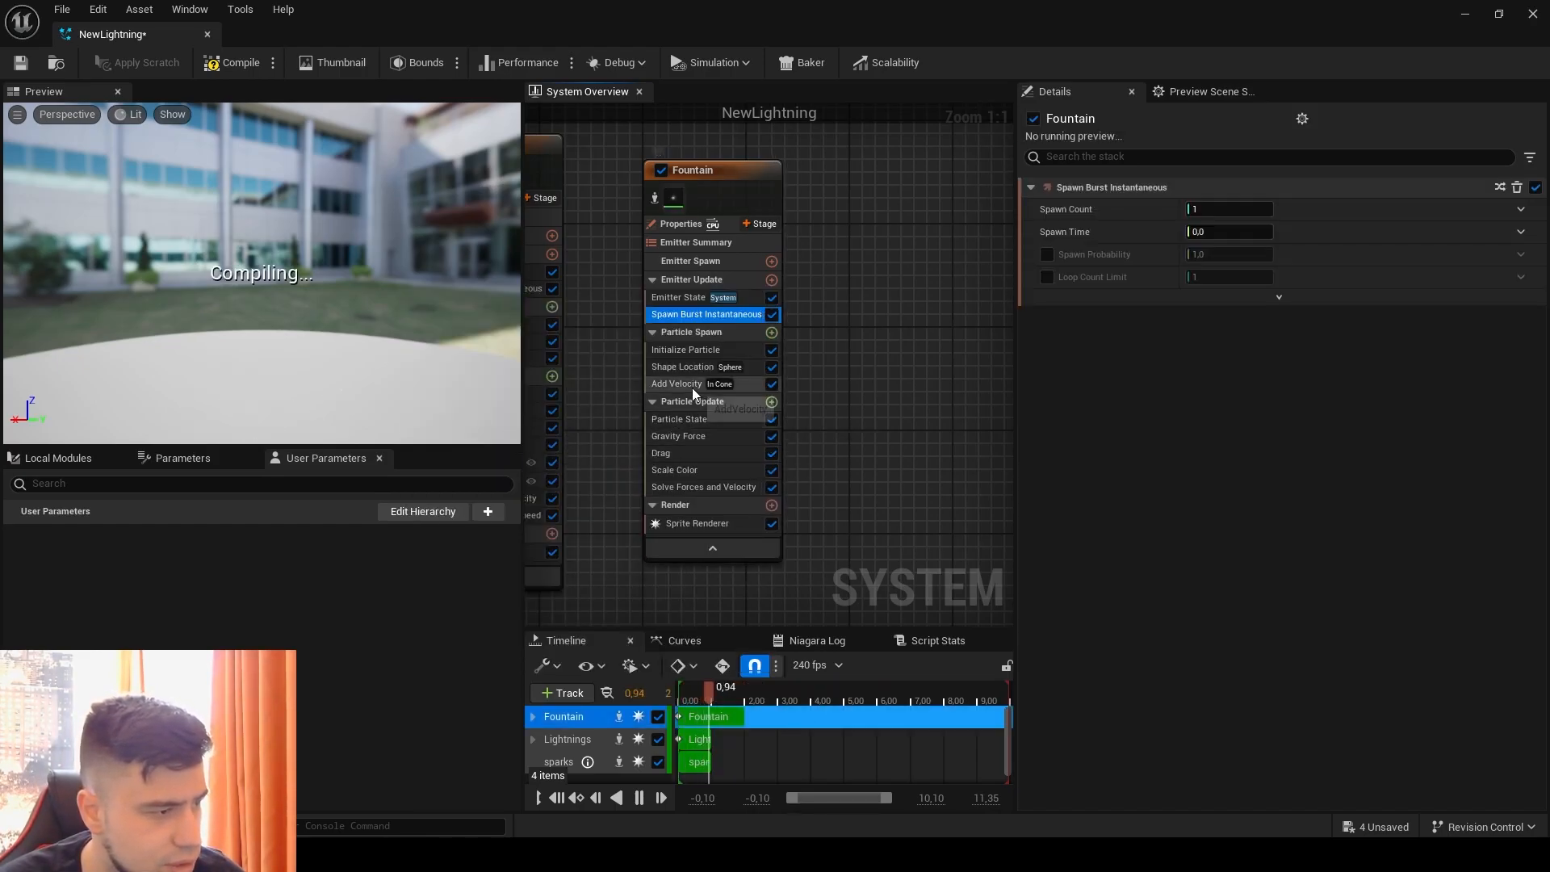
Step: Delete the Fountain emitter's Add Velocity module and set the Shape Location's Sphere Radius to 1
click(693, 386)
key(Delete)
click(699, 367)
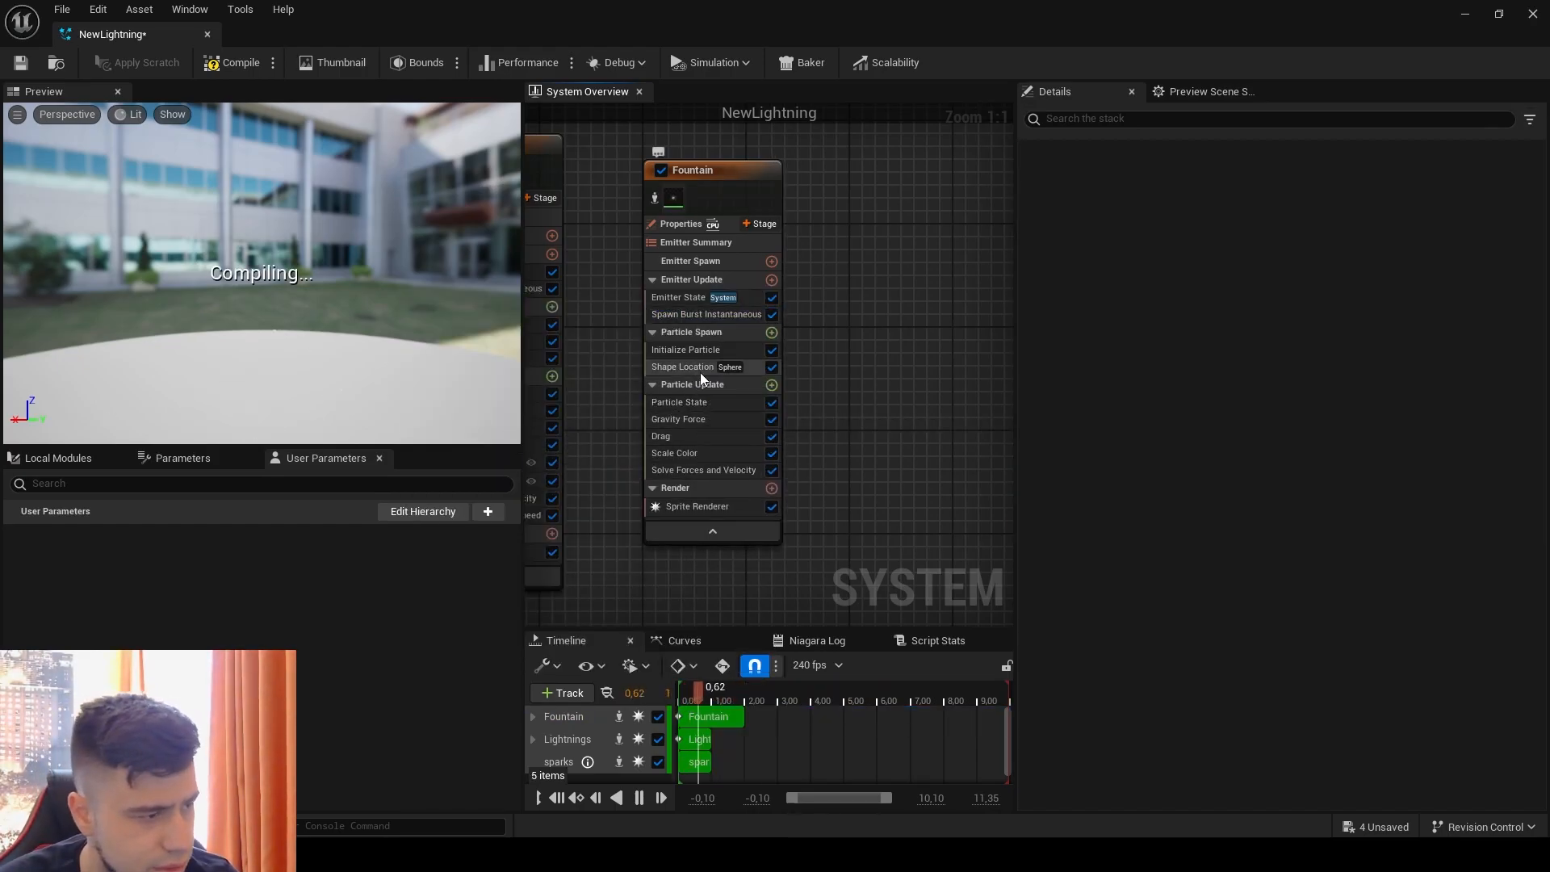
click(1254, 274)
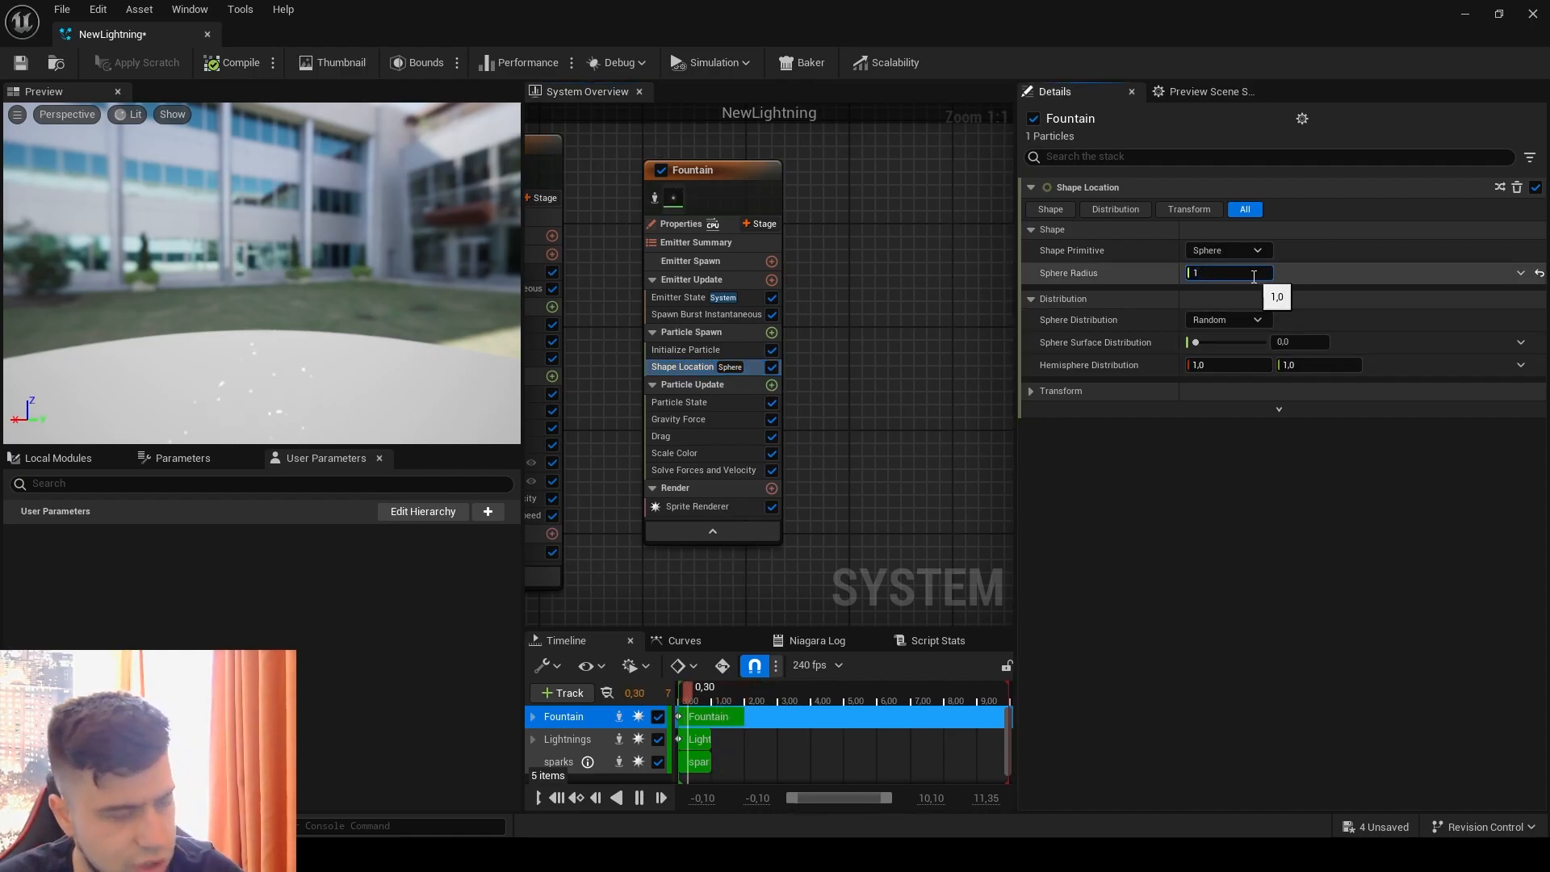
text(1)
key(Return)
Step: Delete the Gravity Force, Drag and Scale Color modules from the Fountain emitter's Particle Update
click(691, 417)
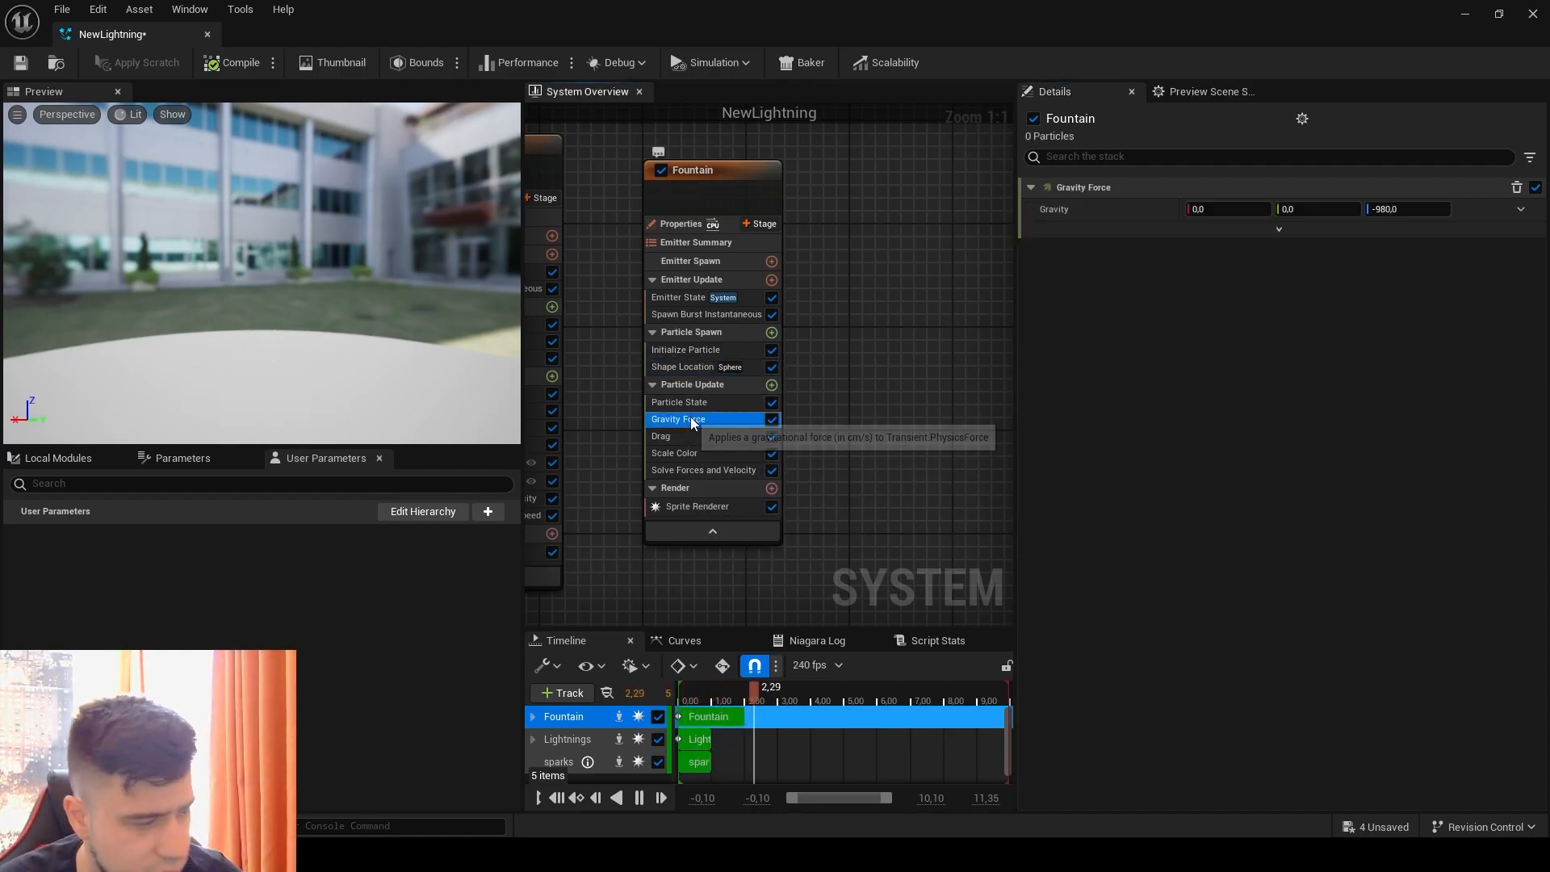
key(Delete)
click(689, 421)
key(Delete)
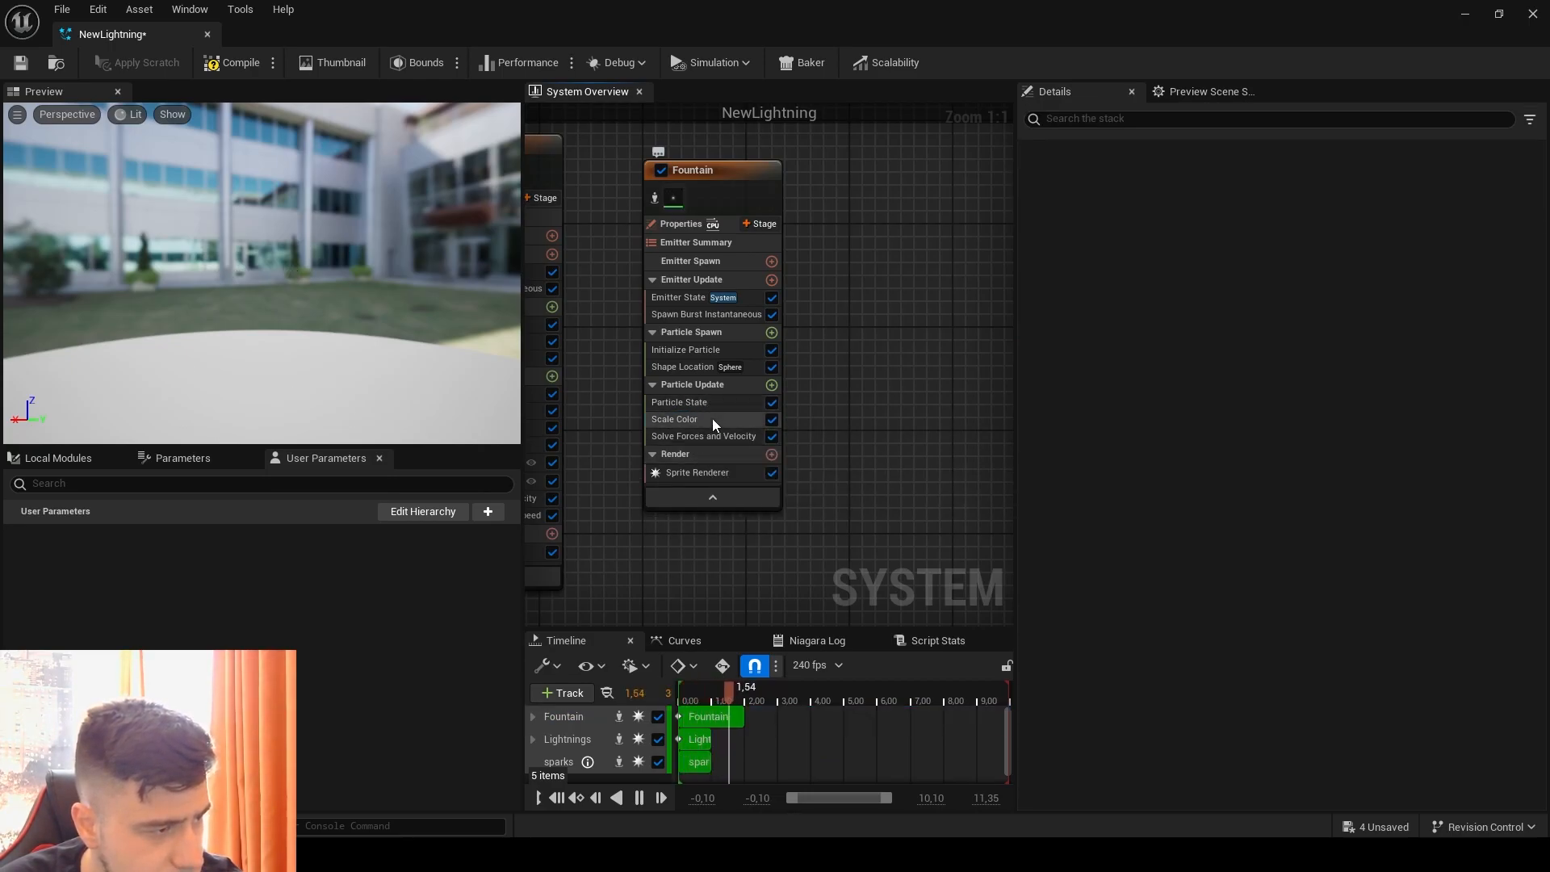
click(712, 418)
key(Delete)
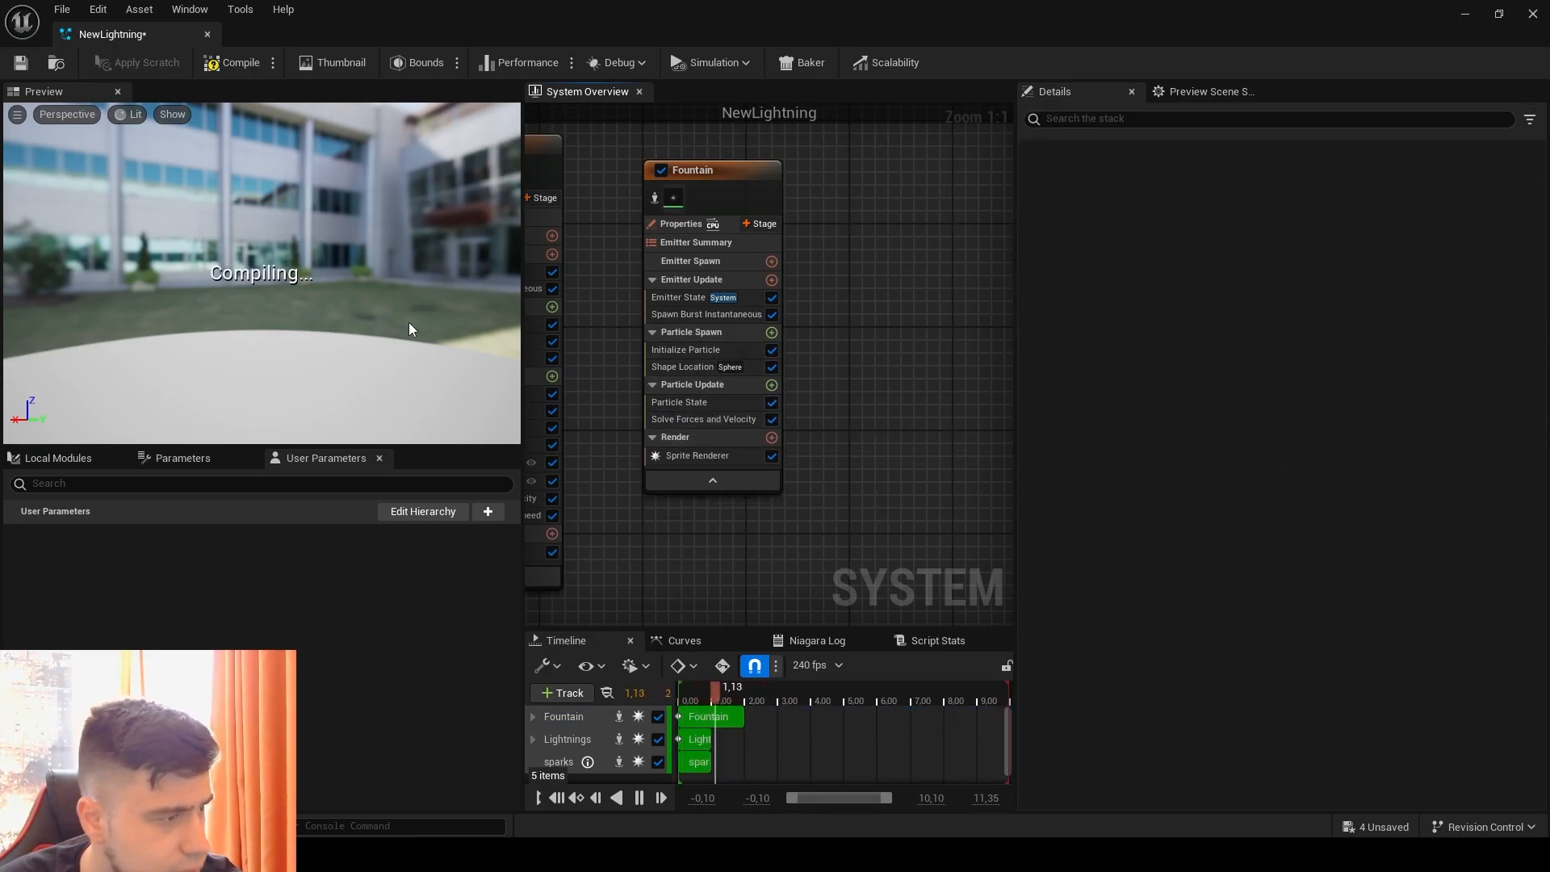
Step: Isolate the Fountain emitter and set its Initialize Particle Lifetime Min to 0.1 and Lifetime Max to 0.2
click(654, 198)
click(656, 348)
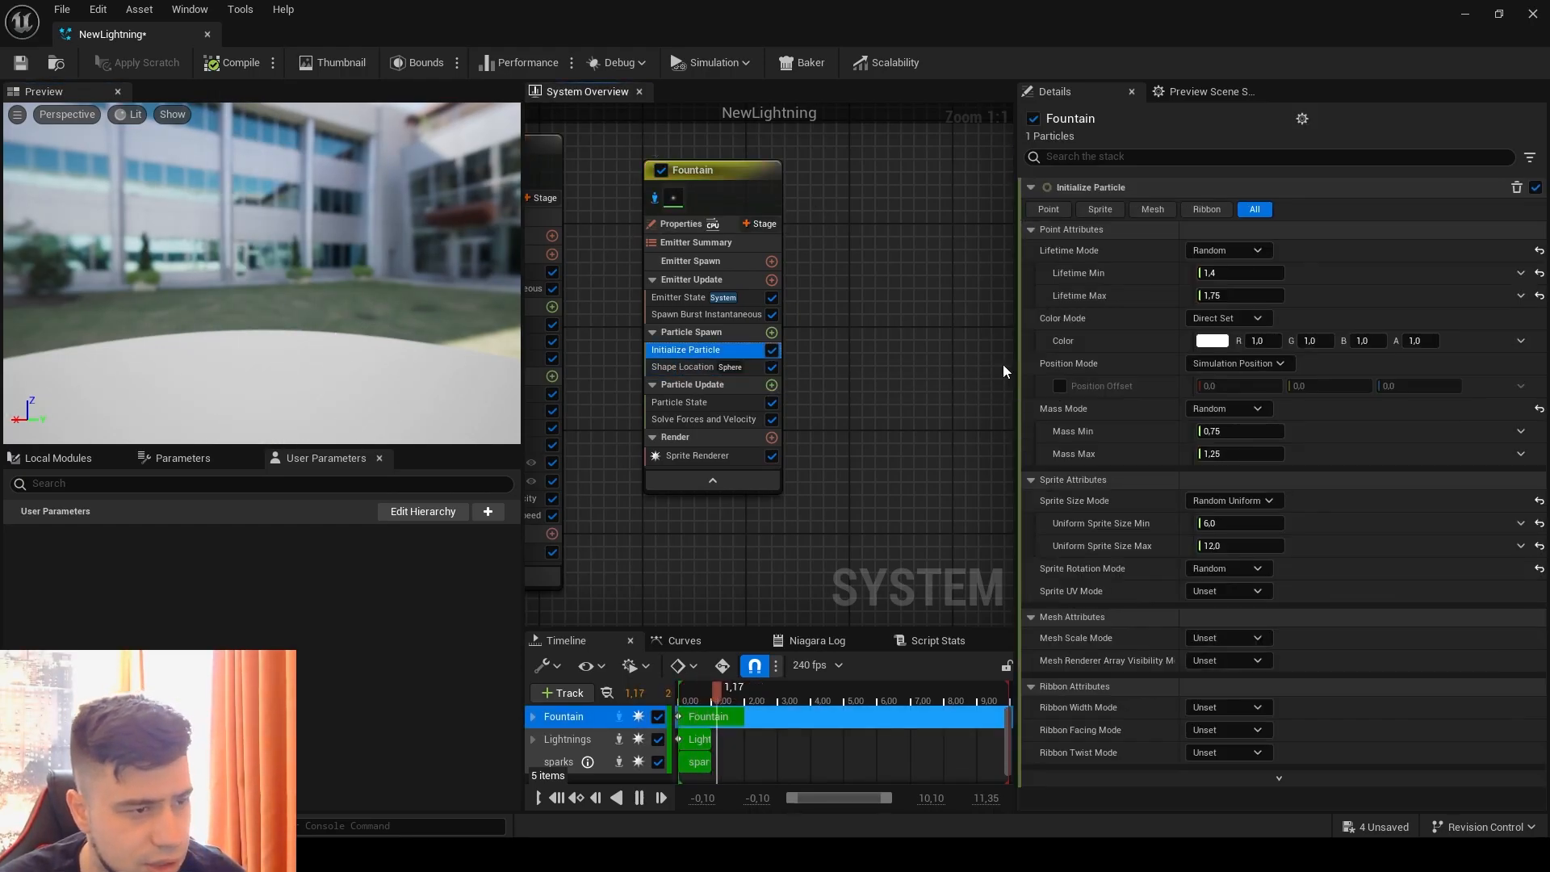
click(1242, 272)
text(0)
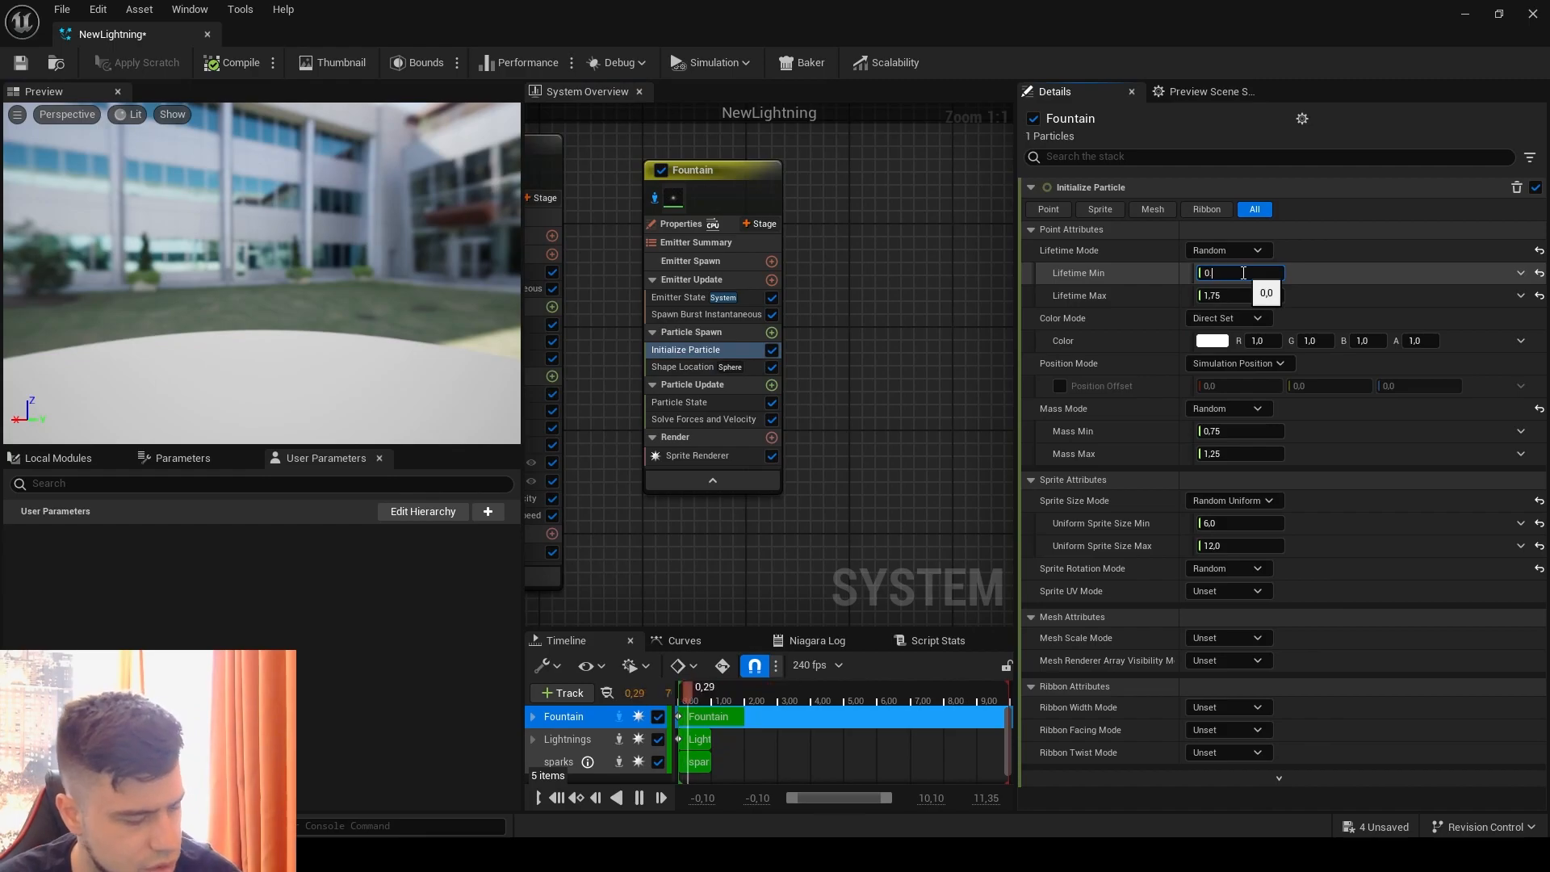
text(.)
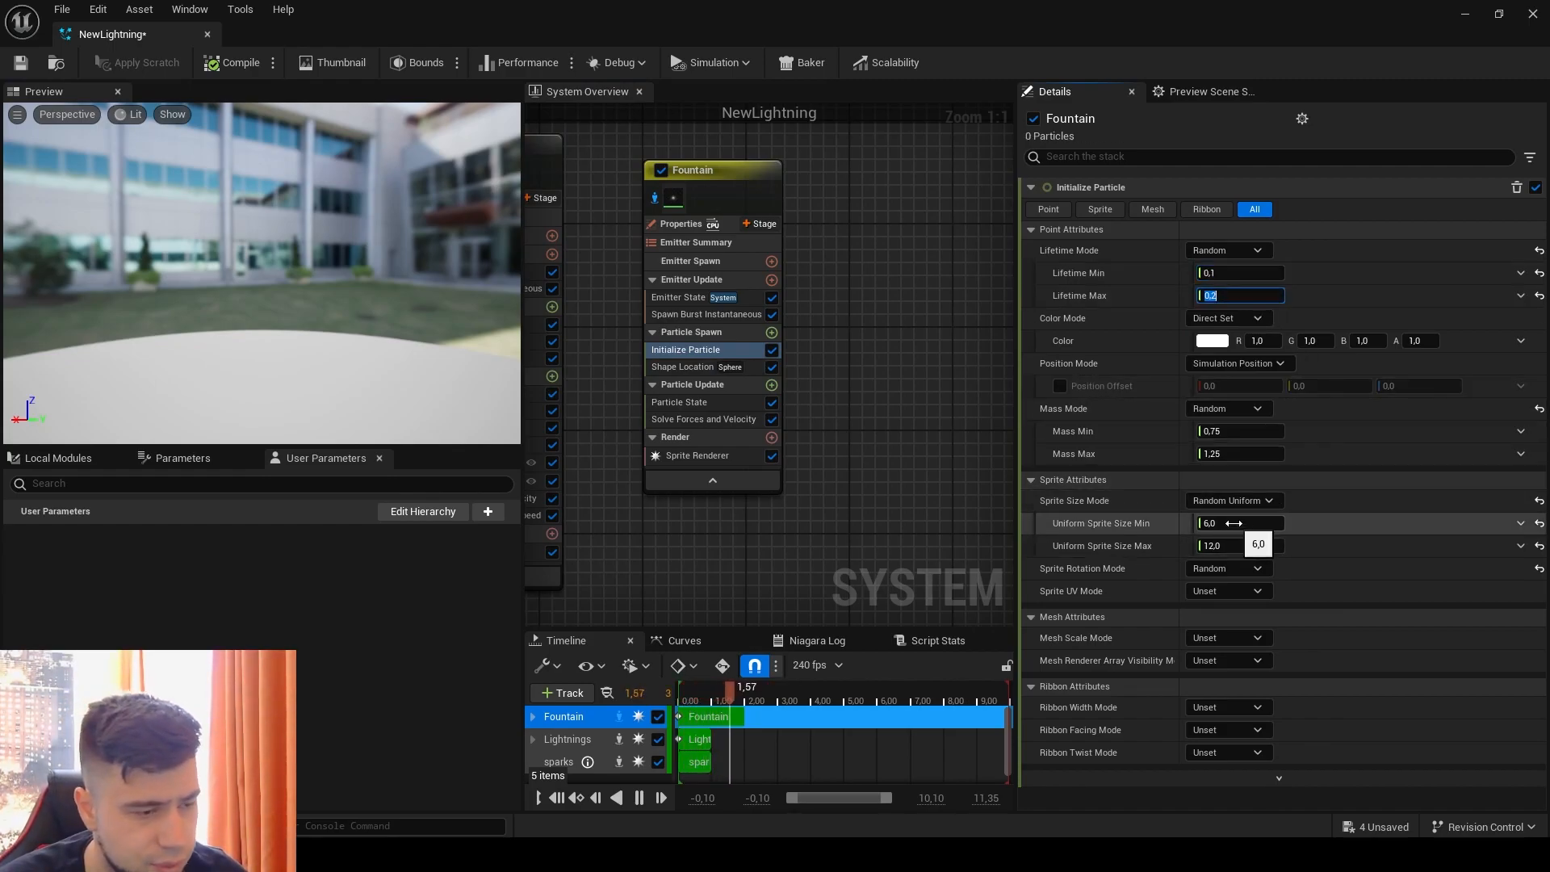
Step: Set the Fountain emitter's Uniform Sprite Size Min to 100 and Uniform Sprite Size Max to 500
click(1243, 523)
text(100)
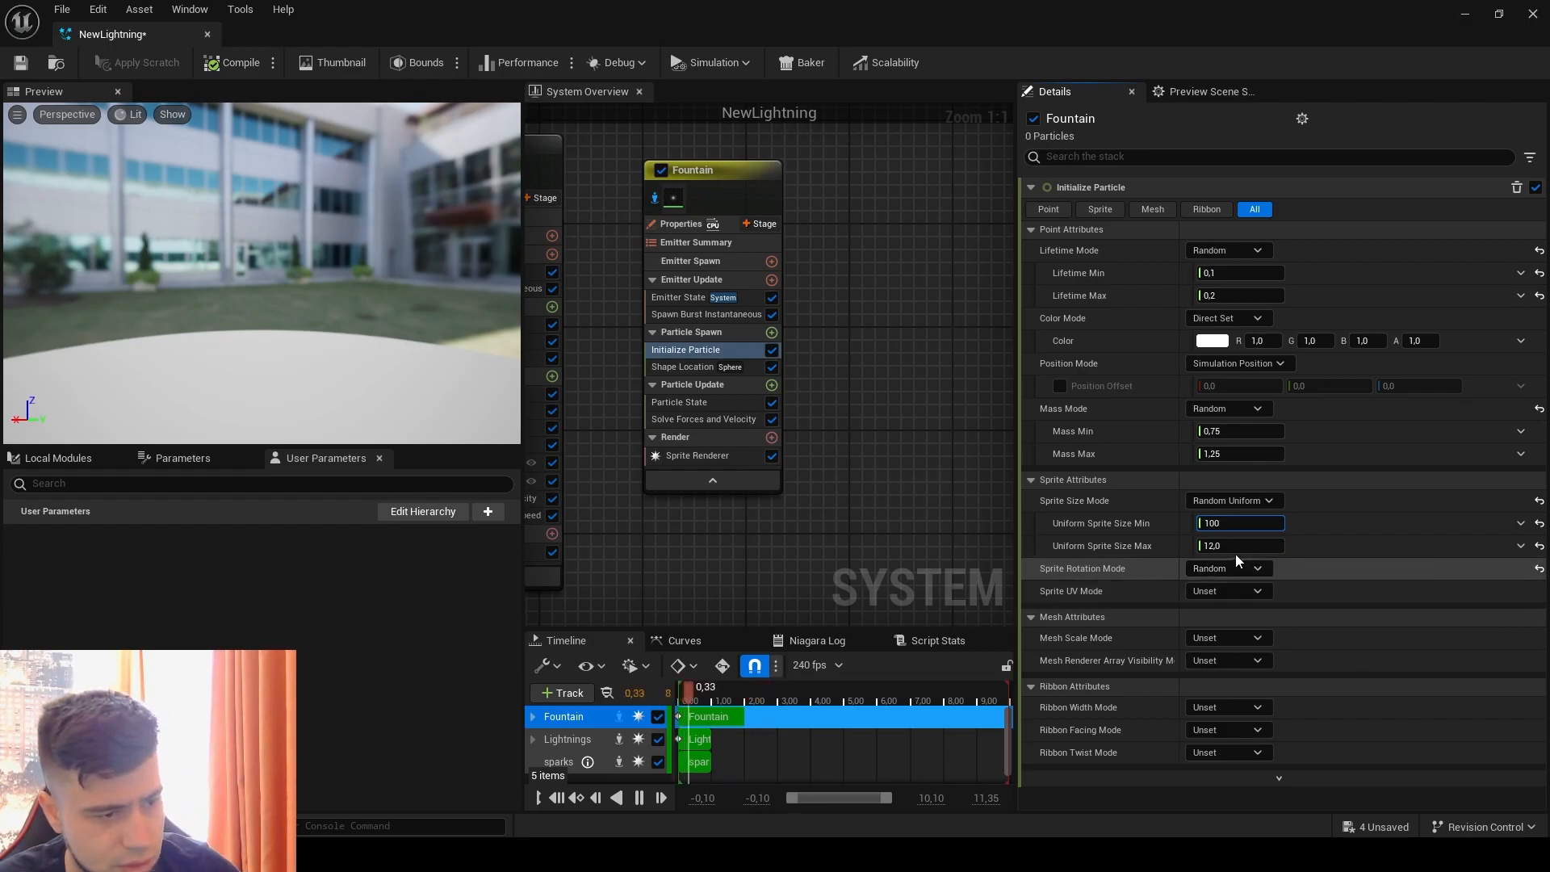
click(1235, 546)
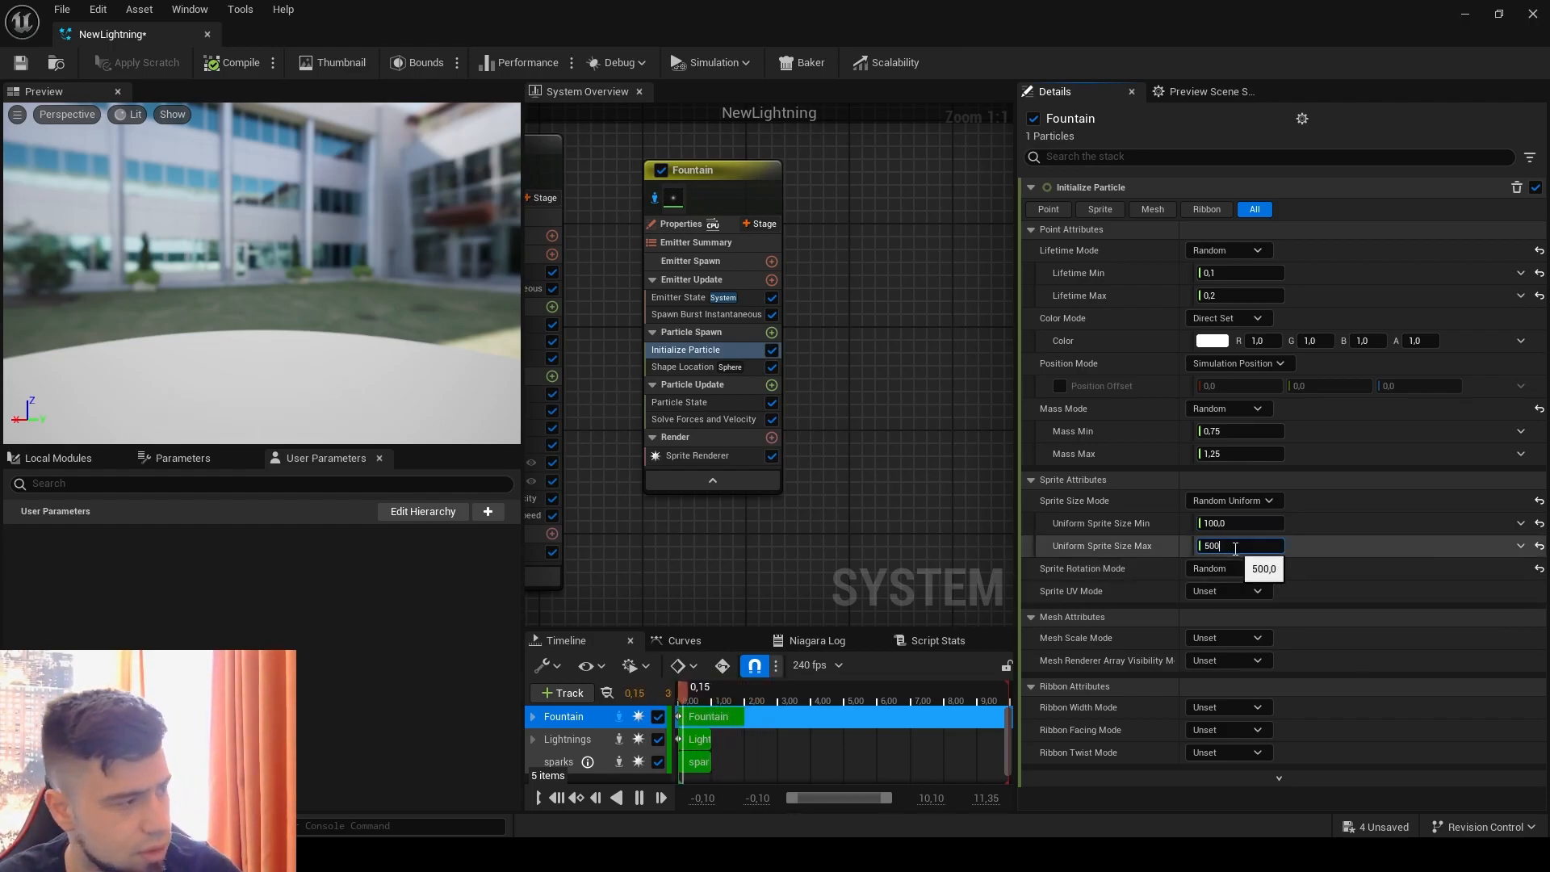
text(500)
key(Return)
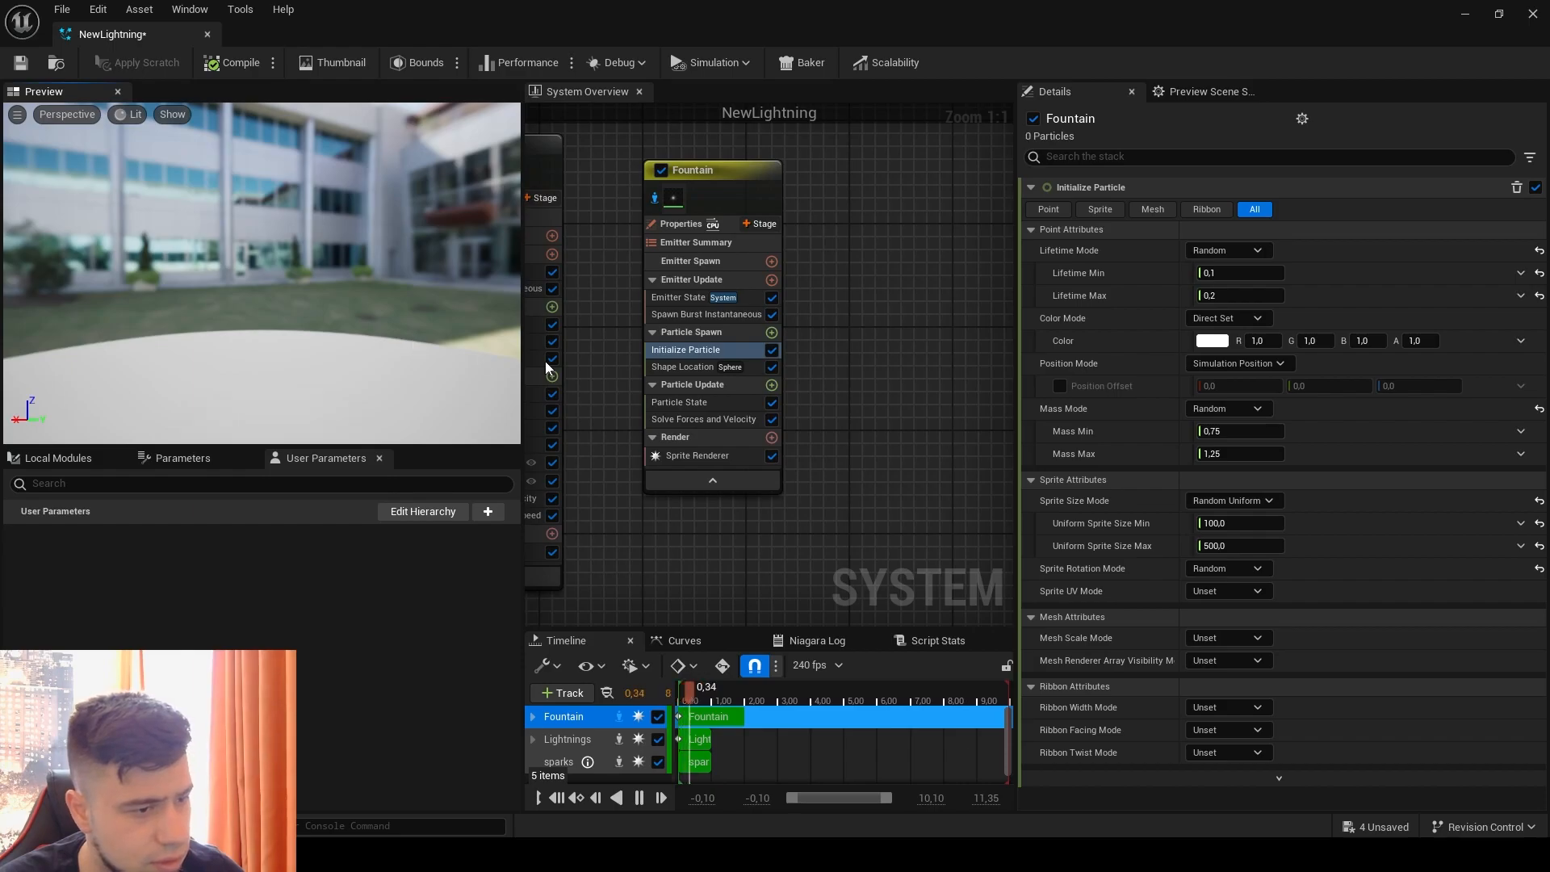
Step: Set the Fountain Sprite Renderer's Alignment to Unaligned and Facing Mode to Face Camera, and save the system
click(697, 456)
click(1227, 337)
click(1229, 342)
click(1229, 318)
click(1215, 335)
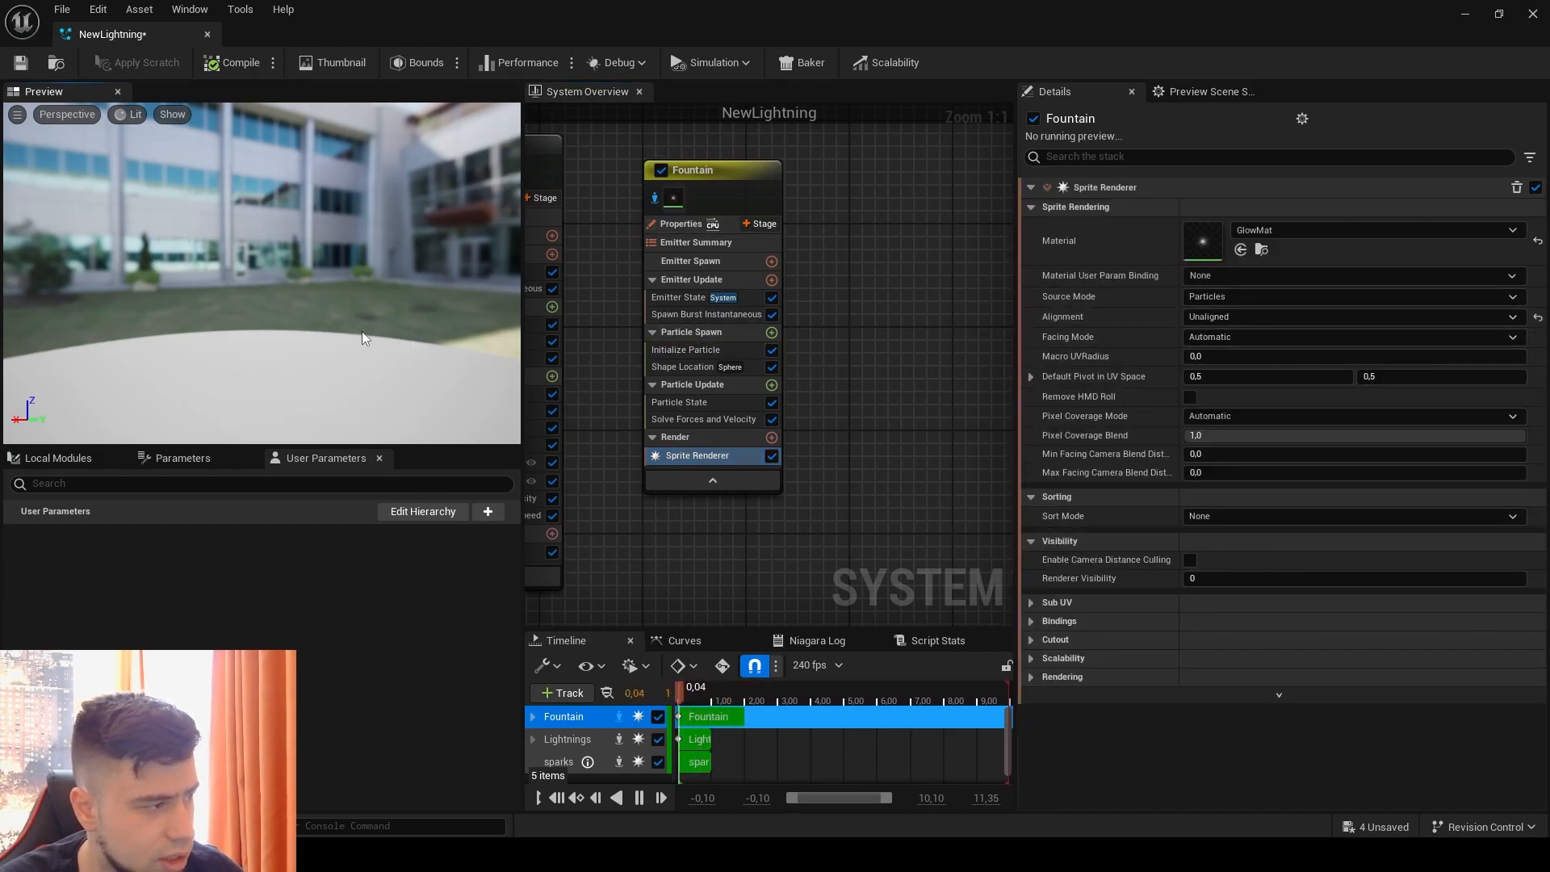
click(1234, 339)
click(1250, 355)
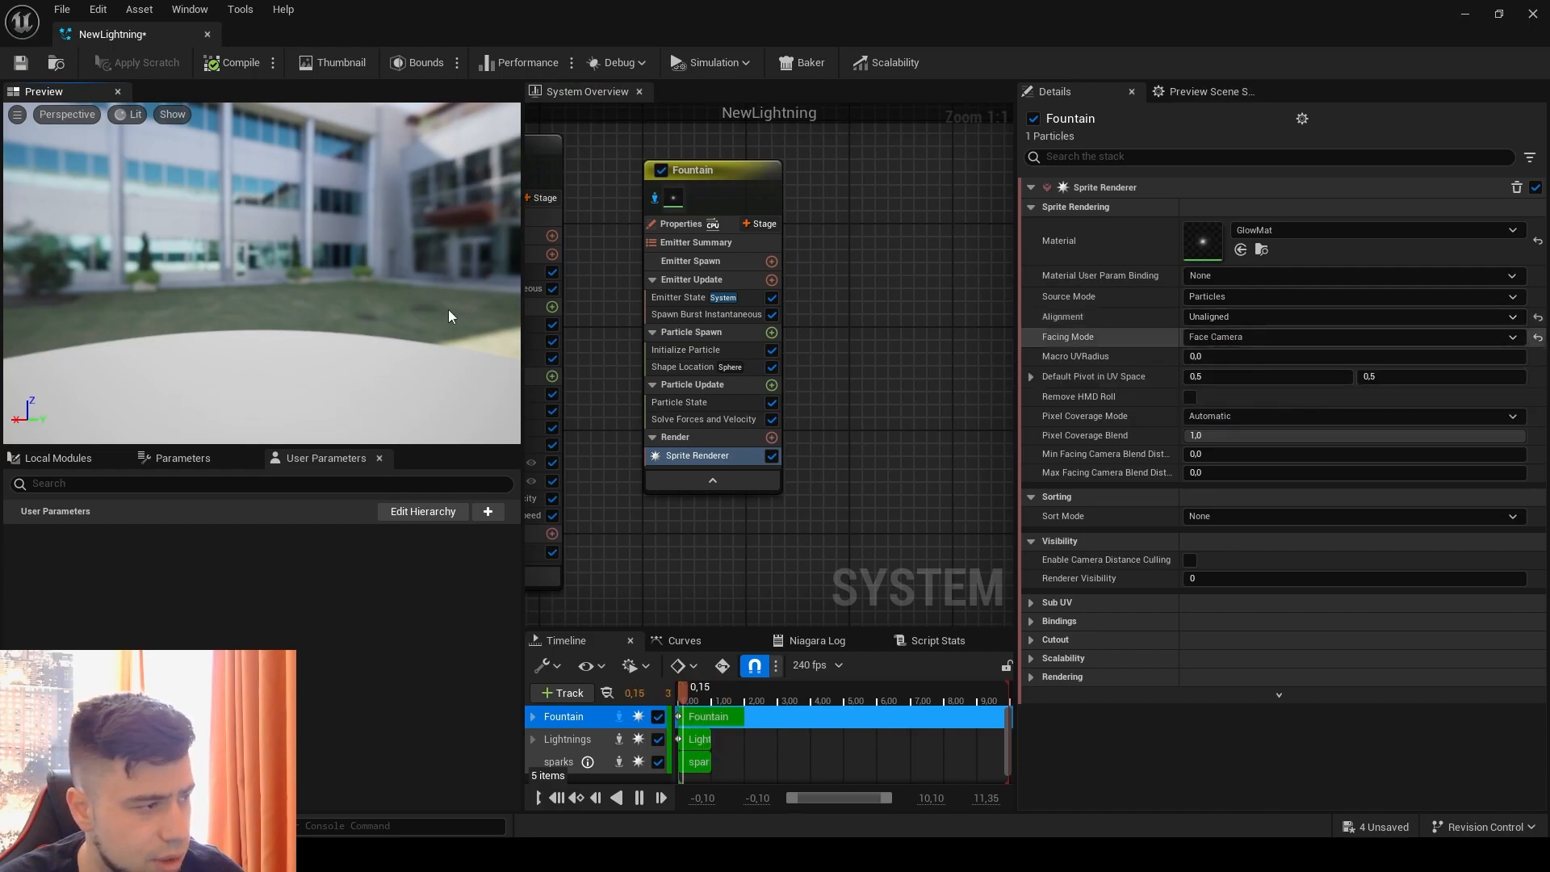
click(29, 66)
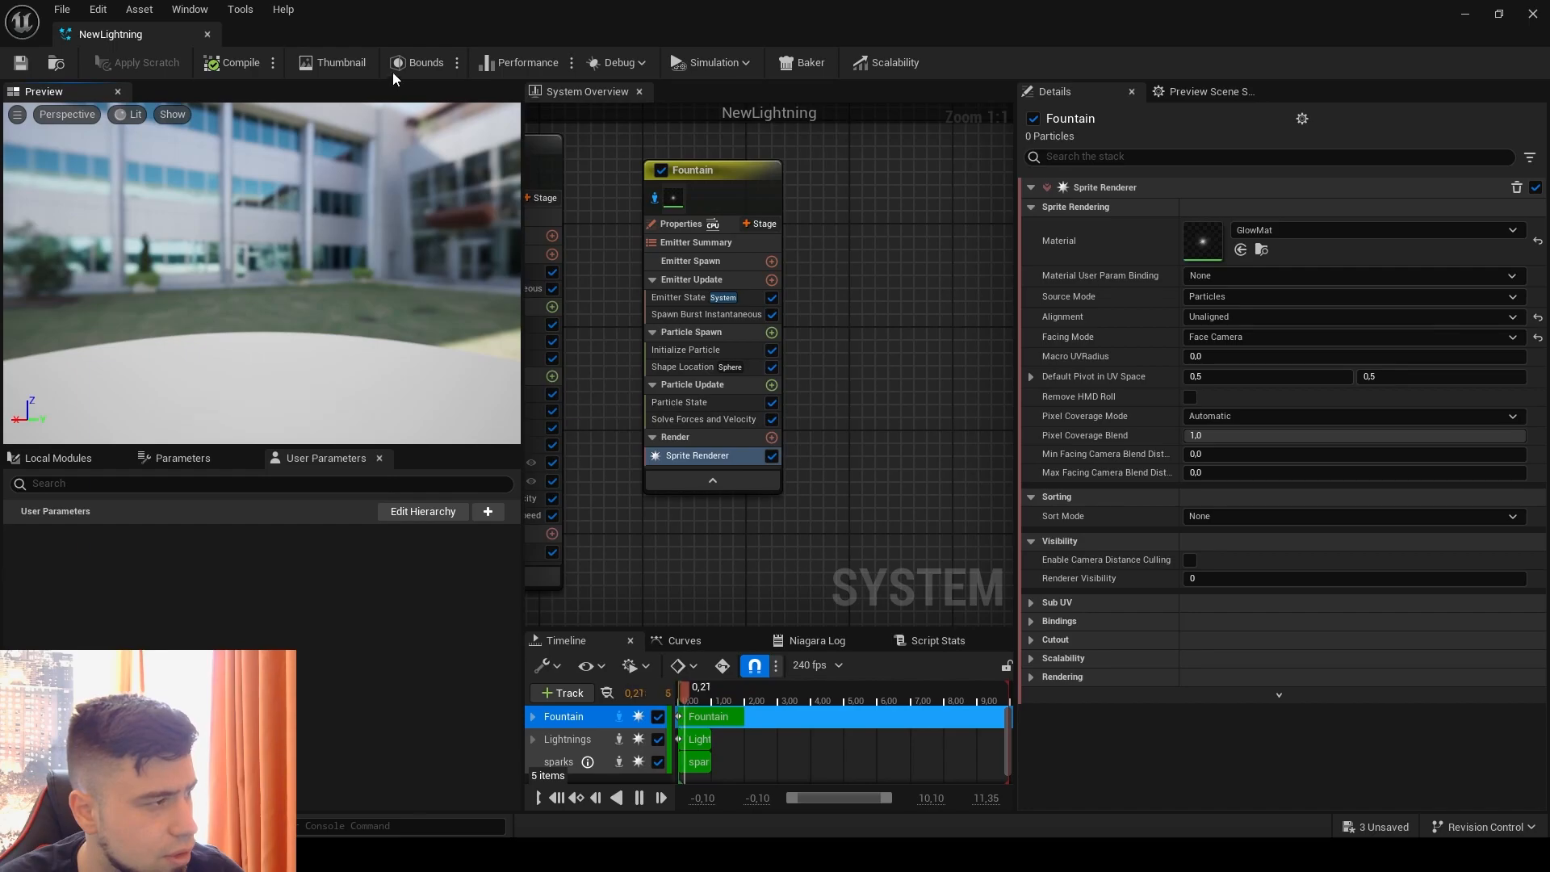
Step: Enable Position Offset in the Fountain emitter's Initialize Particle, set its Z to about 8.24, and view the effect in the level
drag(442, 32, 1163, 113)
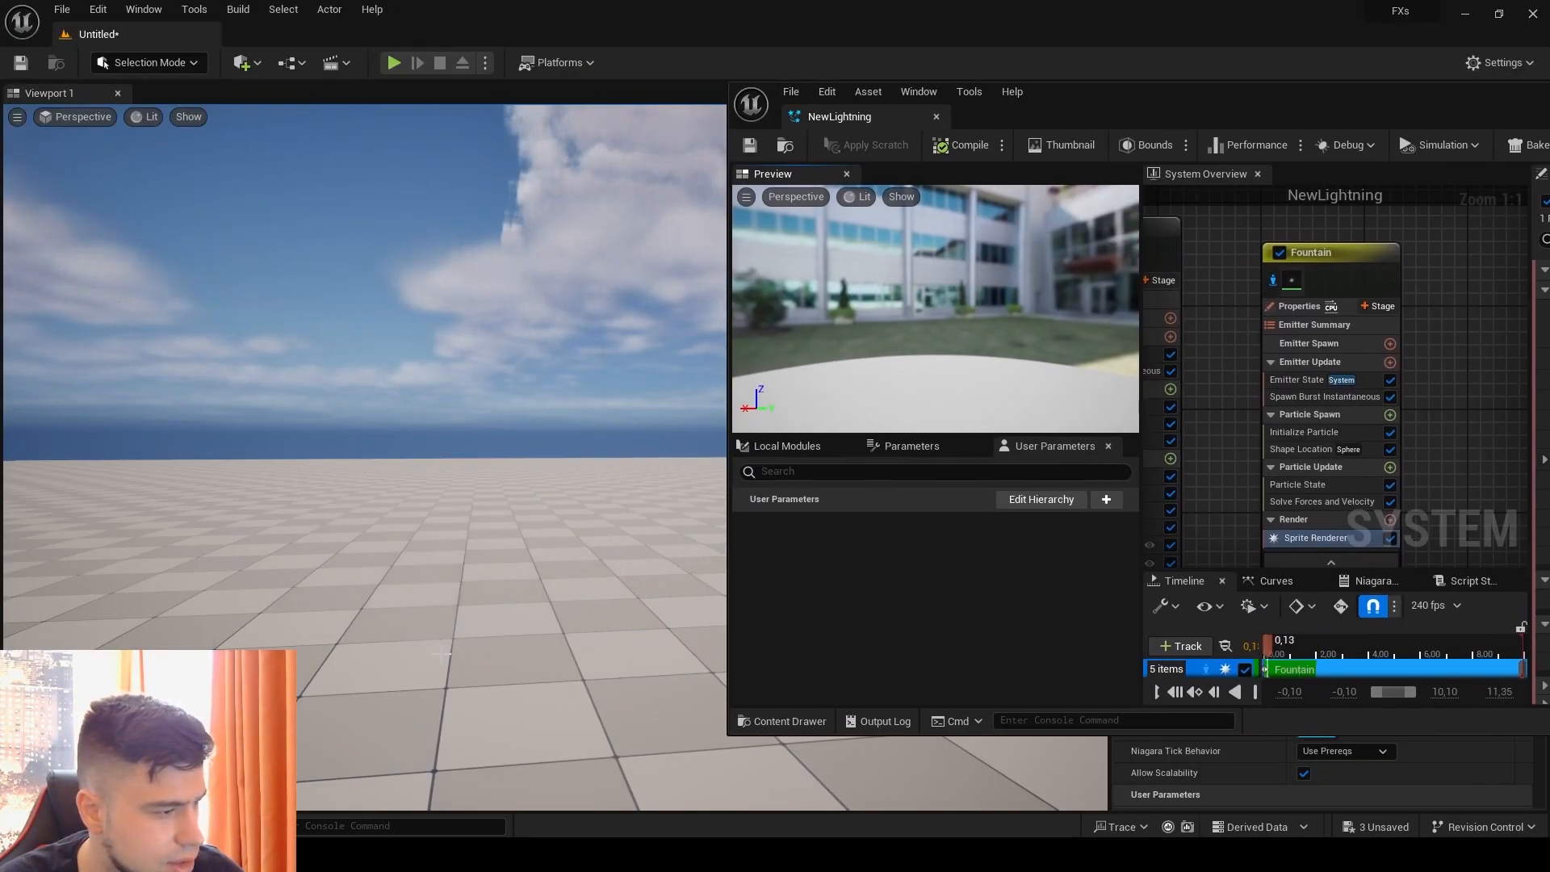
drag(1243, 109, 671, 29)
click(738, 353)
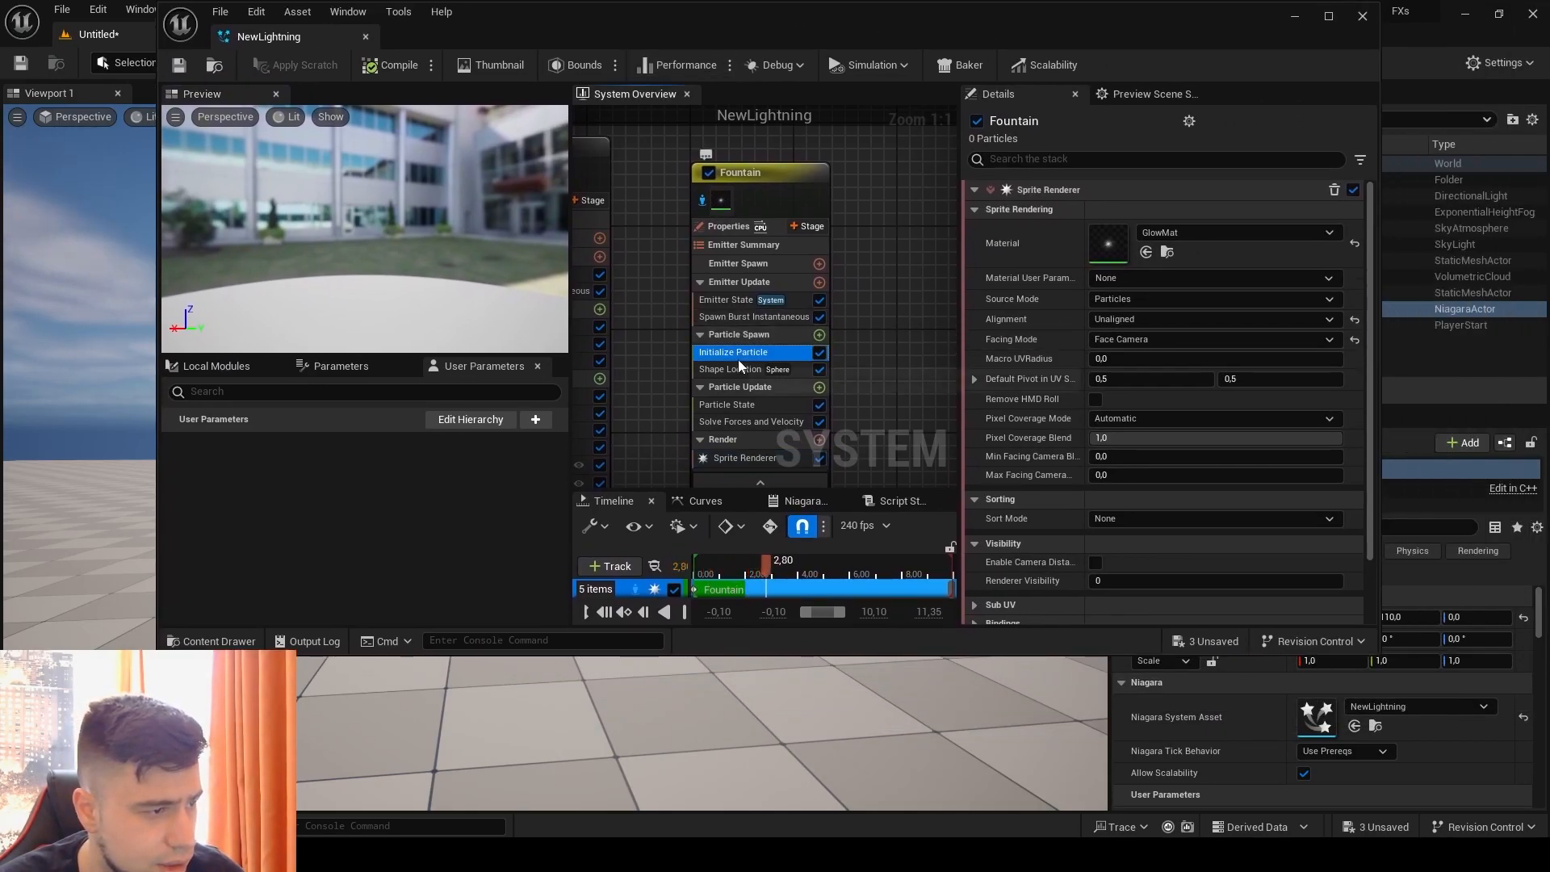
click(1002, 400)
drag(1284, 401, 1331, 401)
drag(521, 32, 919, 71)
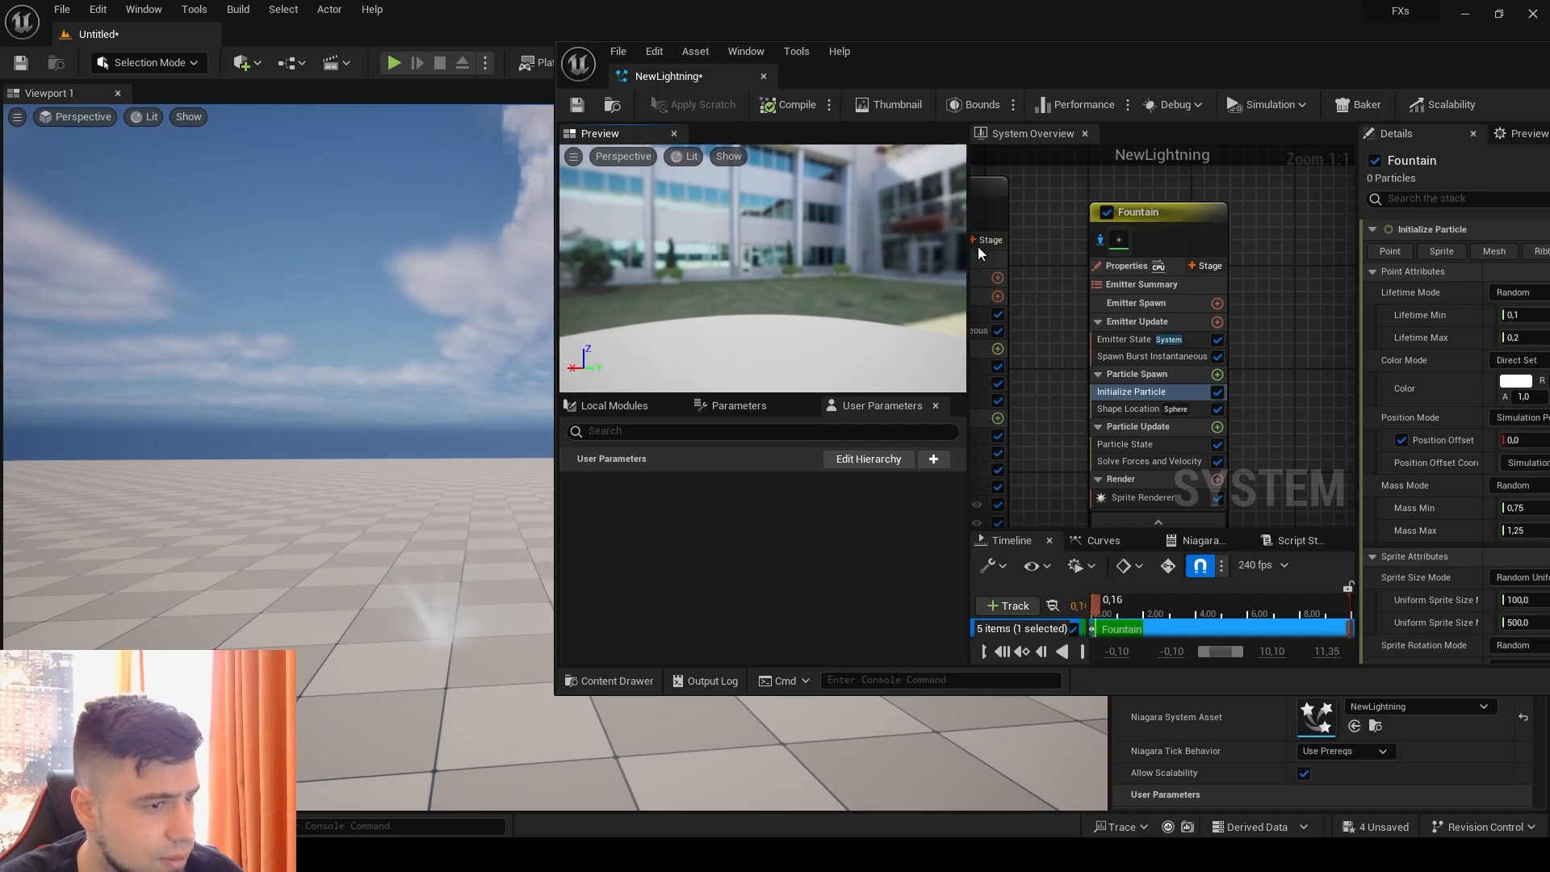
Step: Rename the Fountain emitter as glow
drag(1157, 75, 876, 42)
right_click(864, 181)
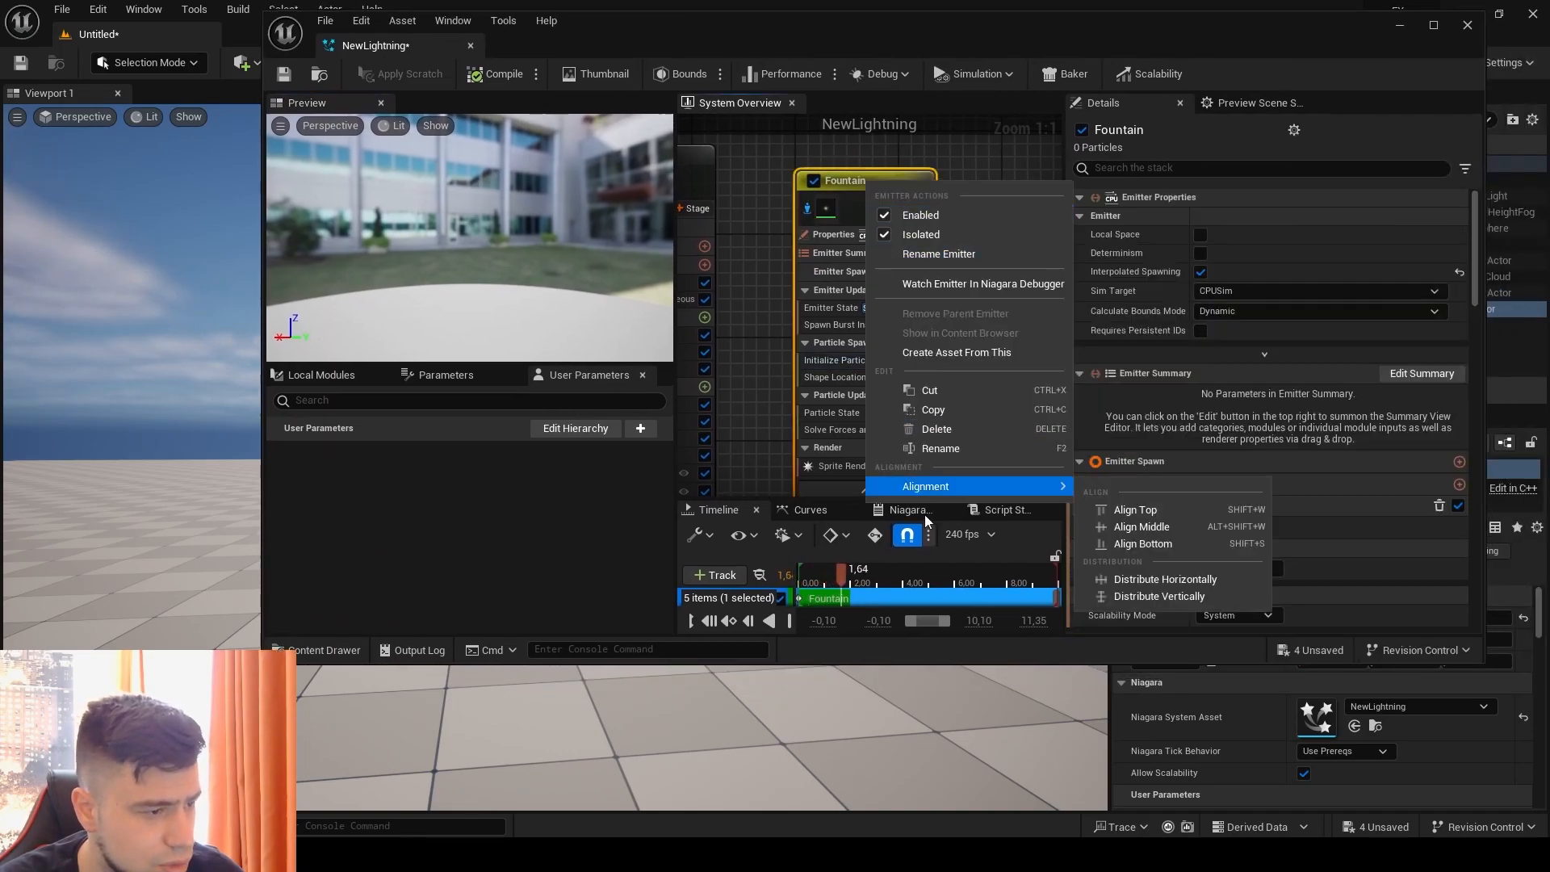
click(888, 428)
text(glo)
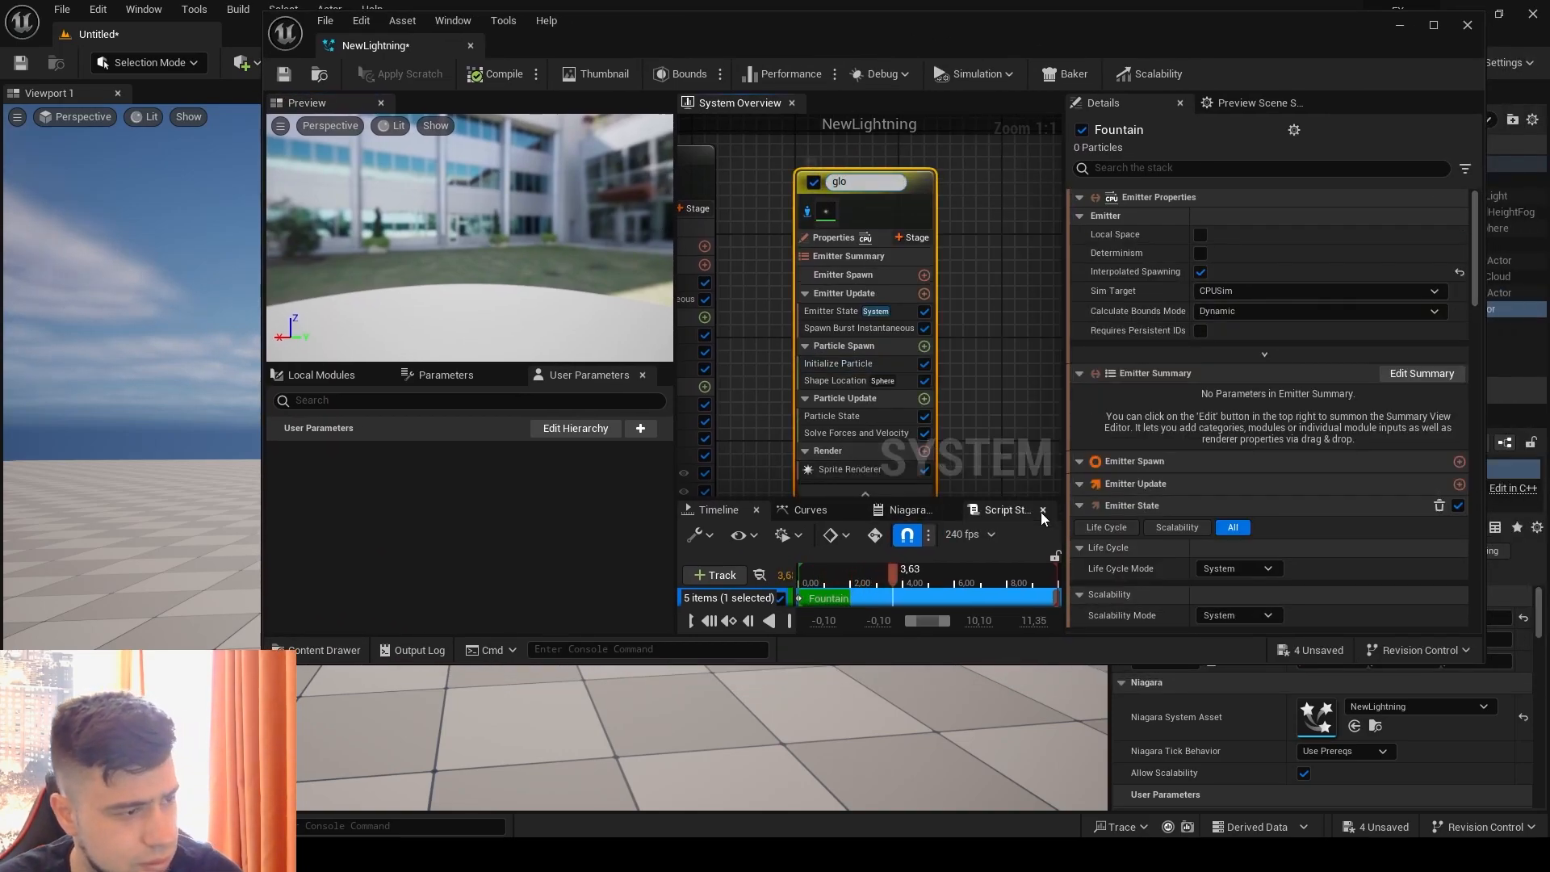
text(w)
key(Return)
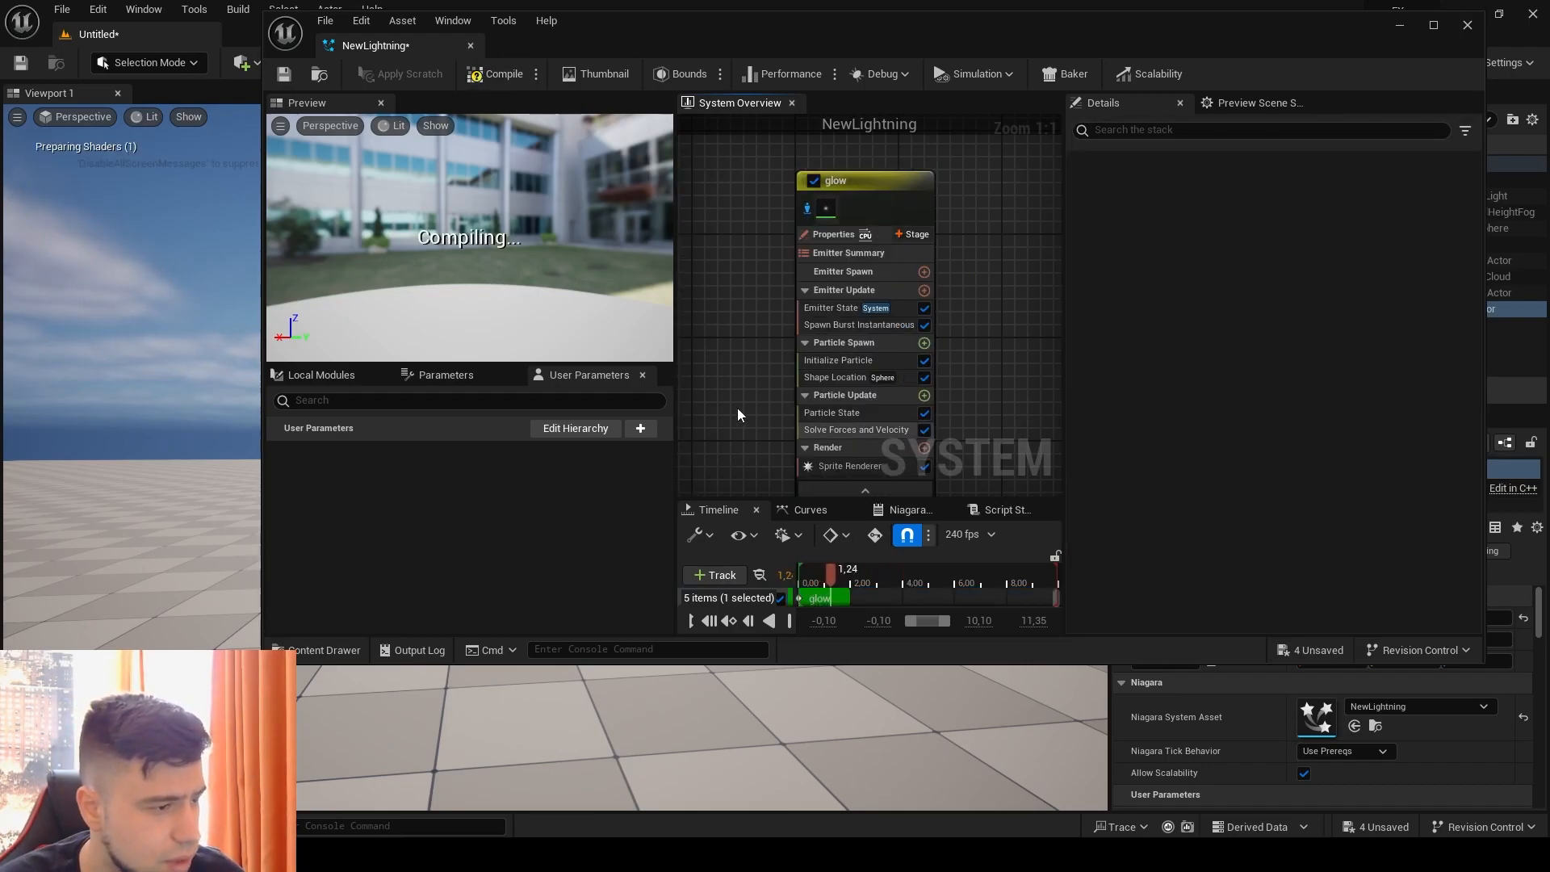
Step: Add a Color module to the glow emitter's Particle Update
right_drag(741, 407, 690, 283)
click(888, 288)
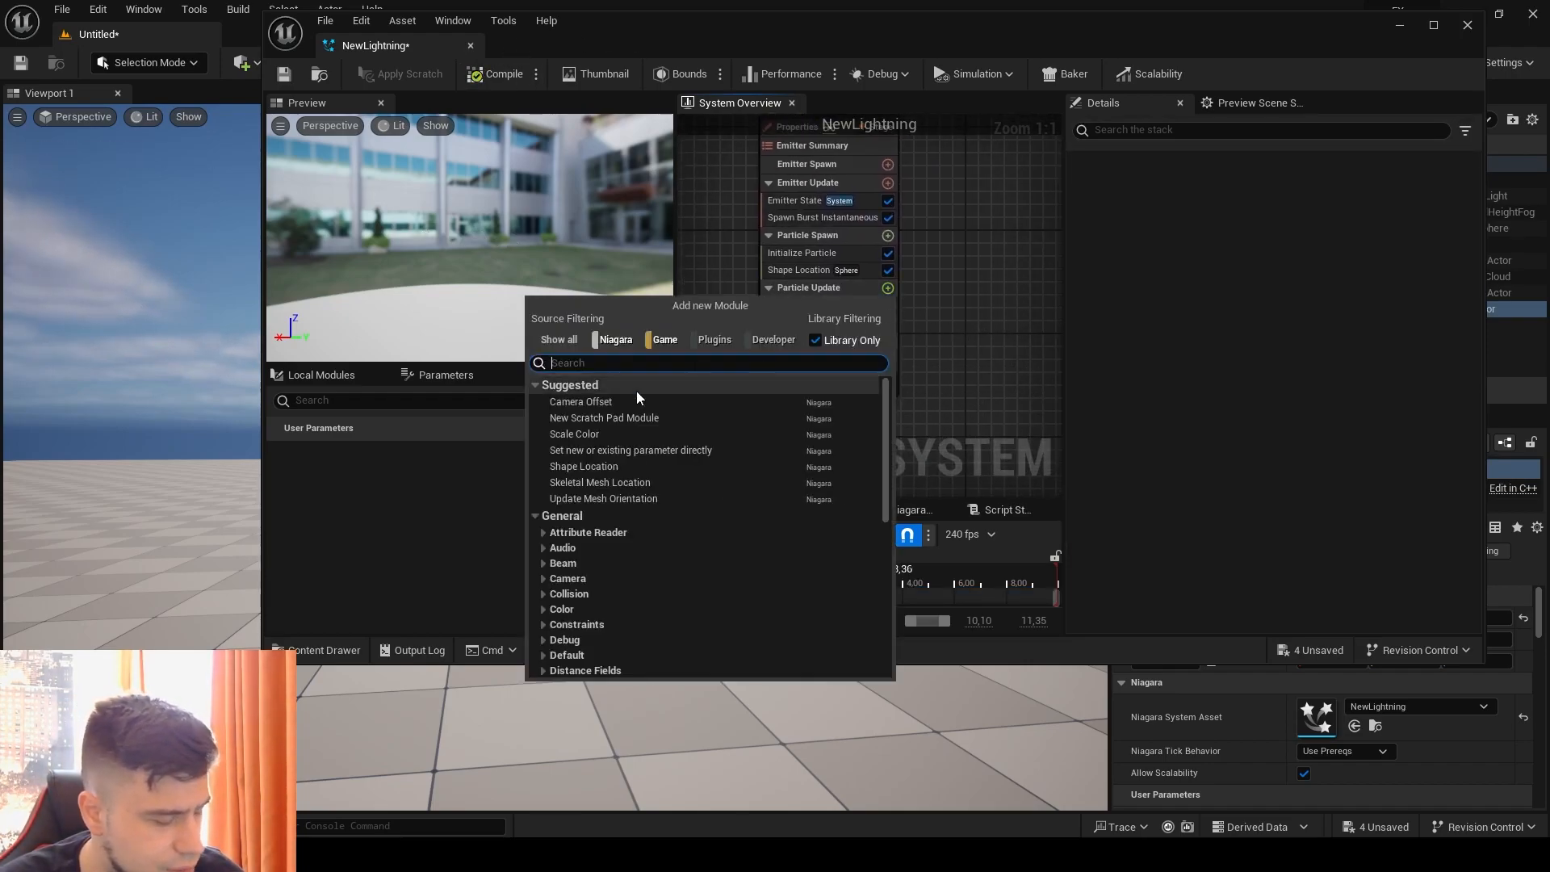
text(col)
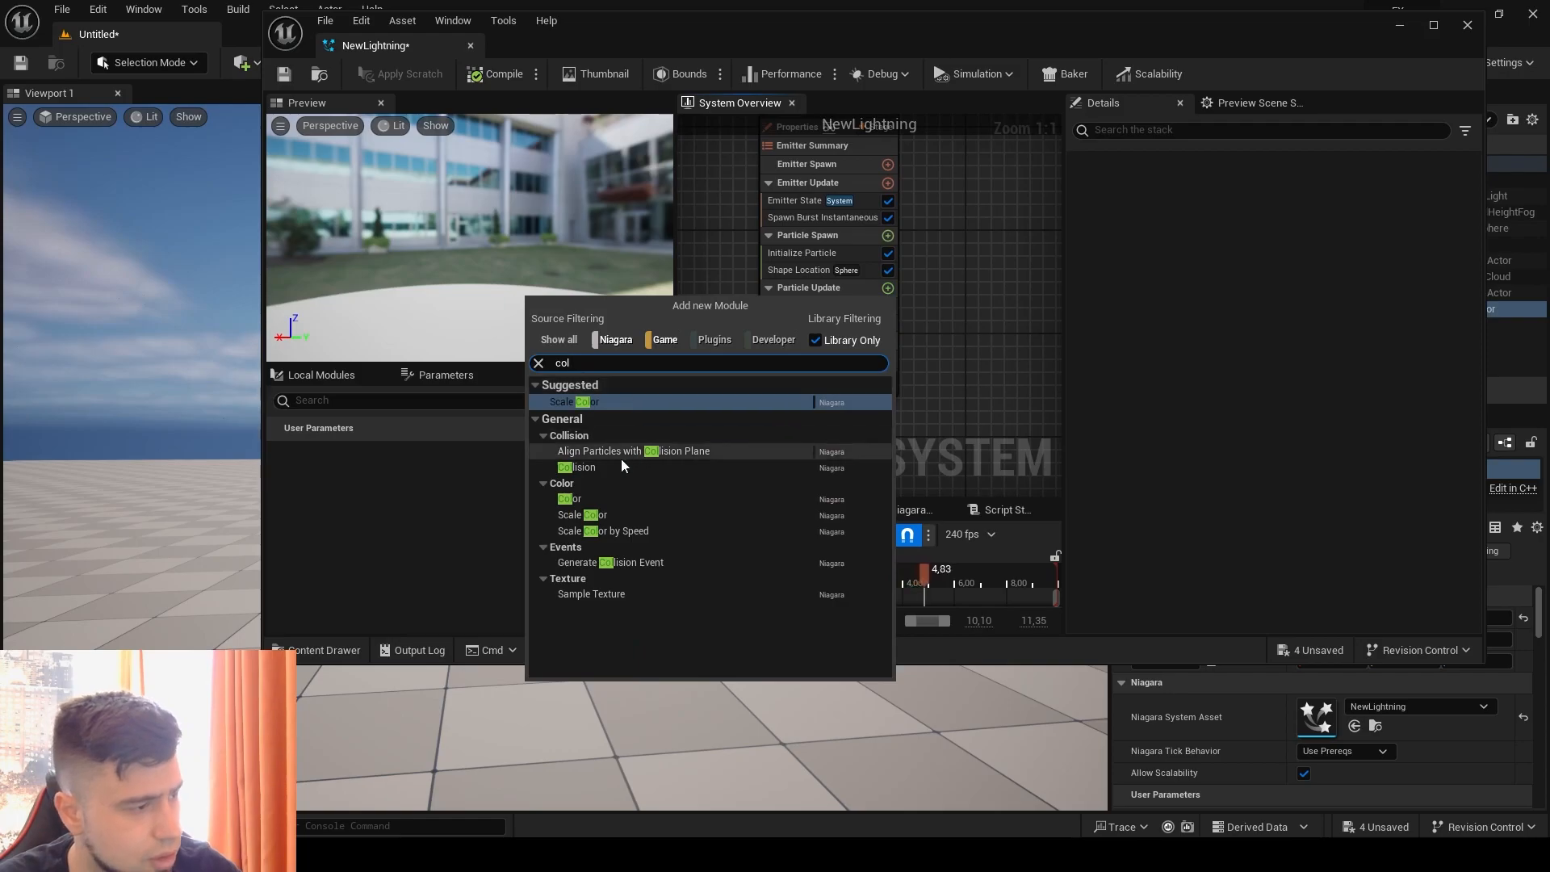
click(570, 498)
Step: Set the glow emitter's Color to blue with a hue of about 216, saturation about 0.93 and Value 15
click(1215, 218)
drag(981, 336, 908, 319)
click(1122, 527)
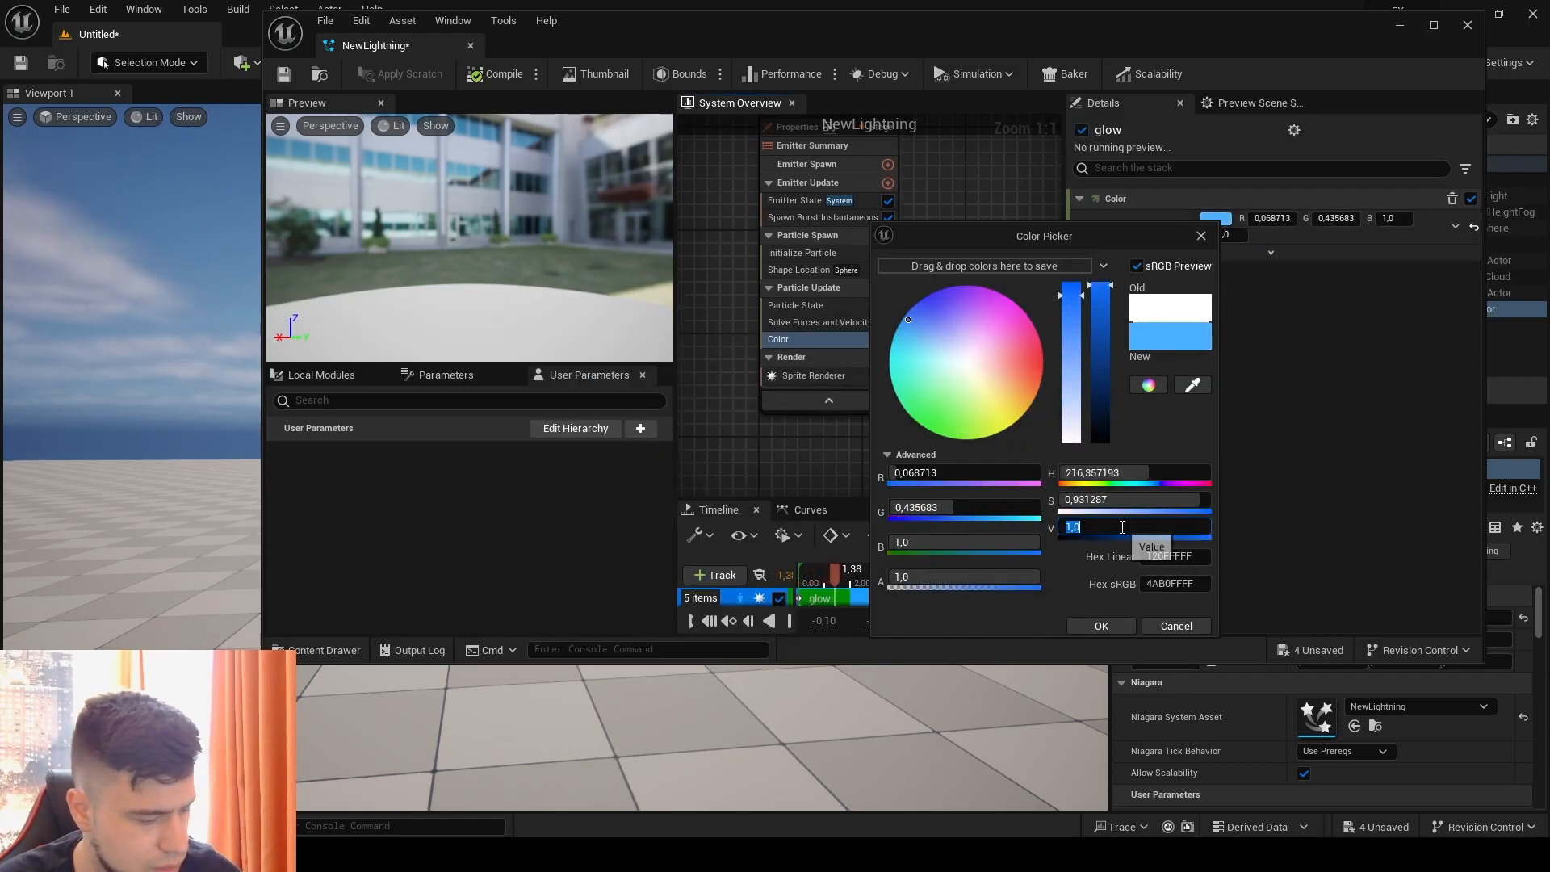
key(Return)
click(1099, 627)
Step: Turn off the glow emitter's isolation and view the combined lightning effect in the level
drag(632, 34, 944, 66)
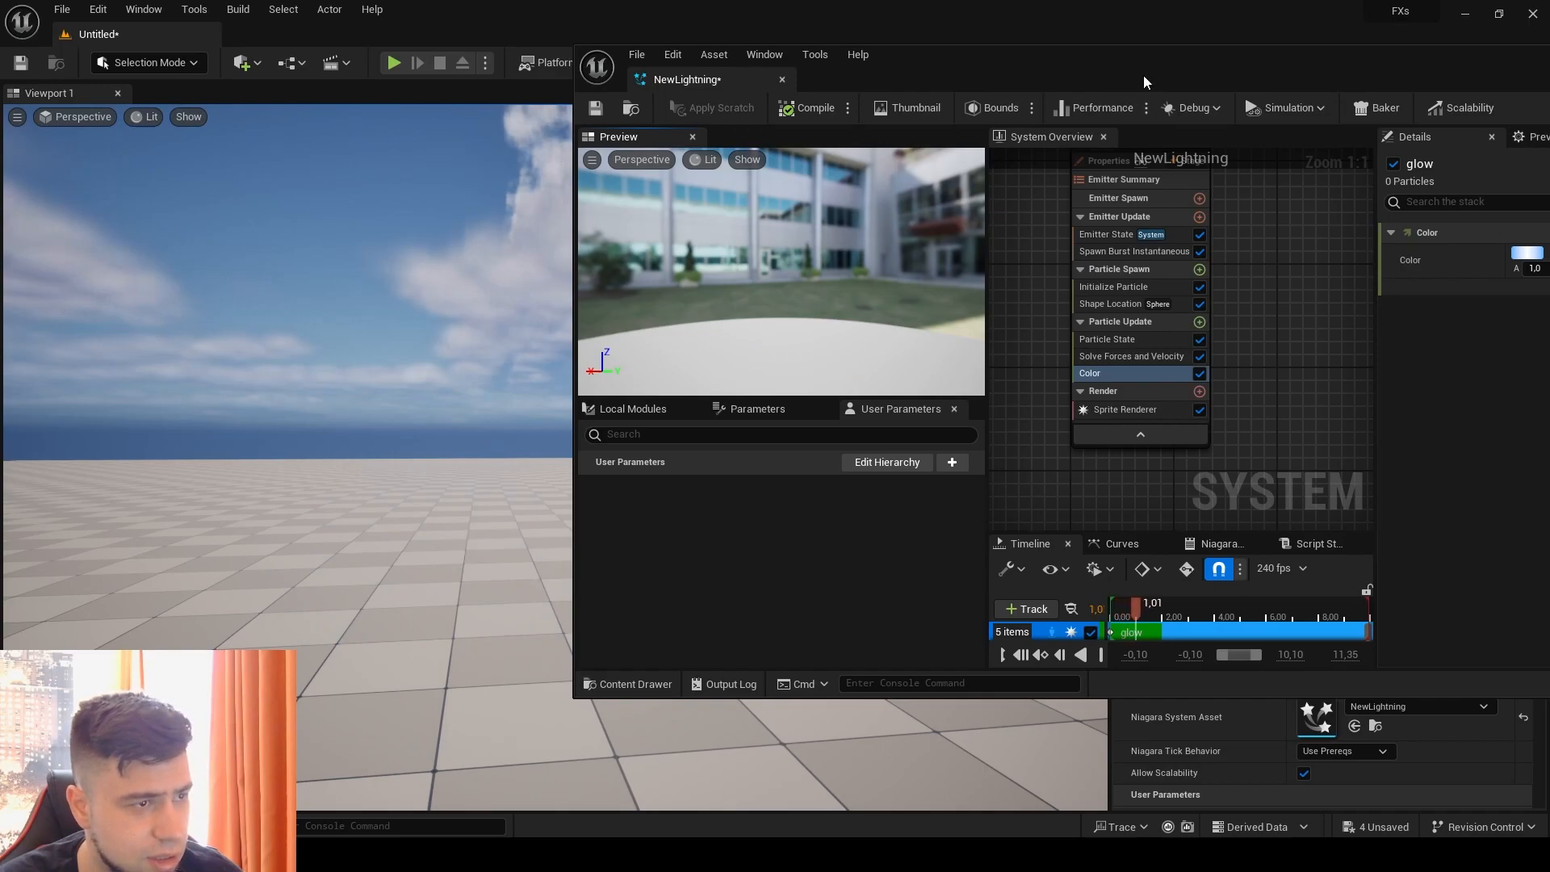
drag(1156, 73, 682, 39)
click(1271, 26)
right_drag(826, 253, 930, 373)
mouse_move(658, 206)
right_down()
mouse_move(652, 230)
mouse_move(663, 176)
right_up()
click(728, 178)
drag(617, 23, 699, 79)
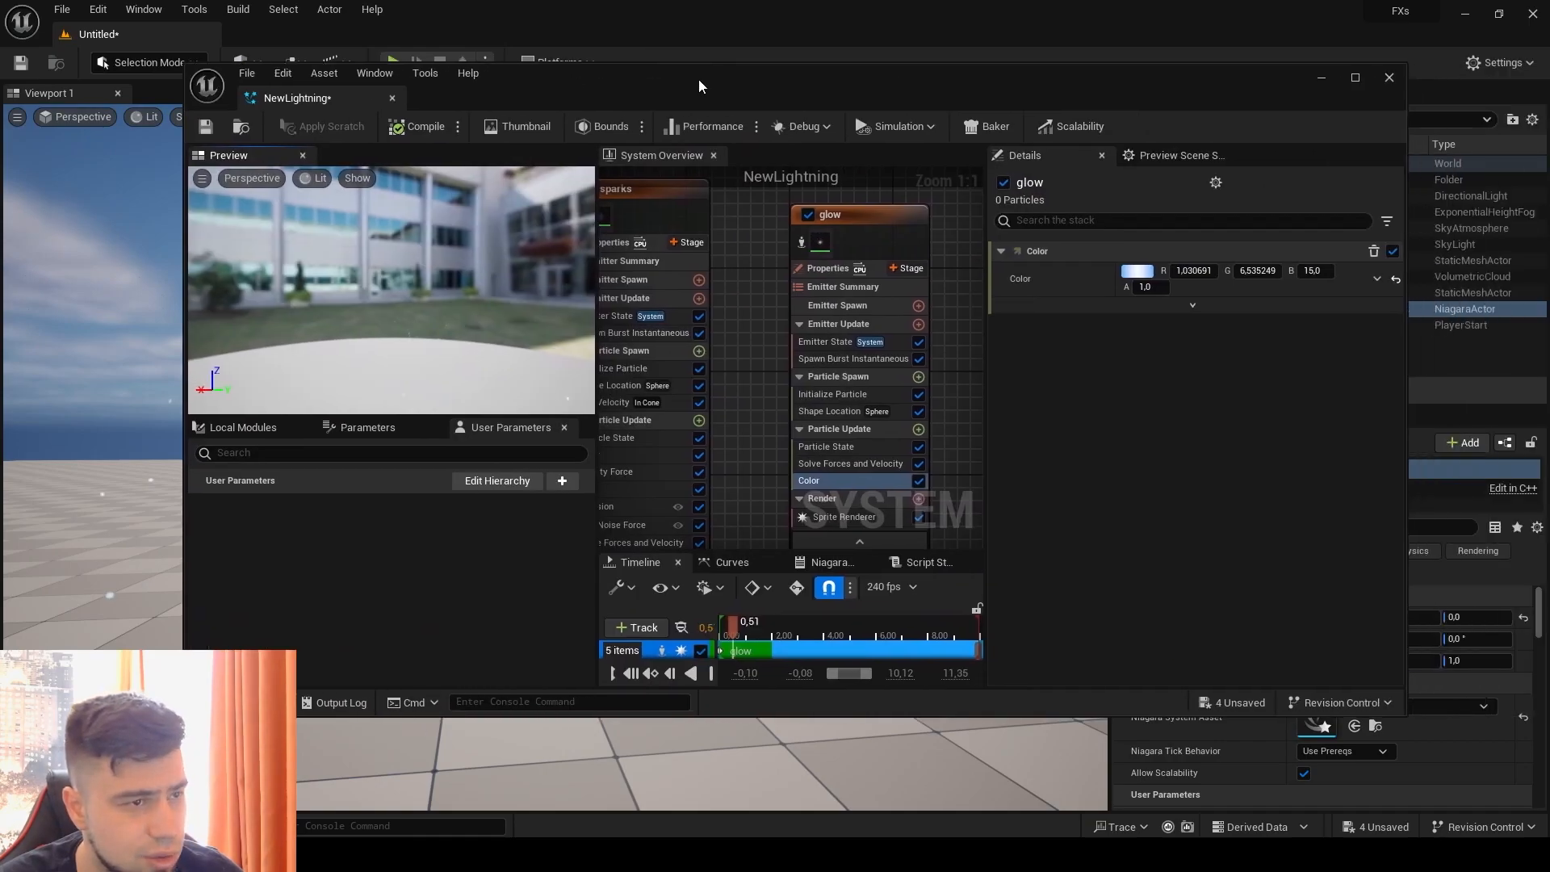
click(1356, 77)
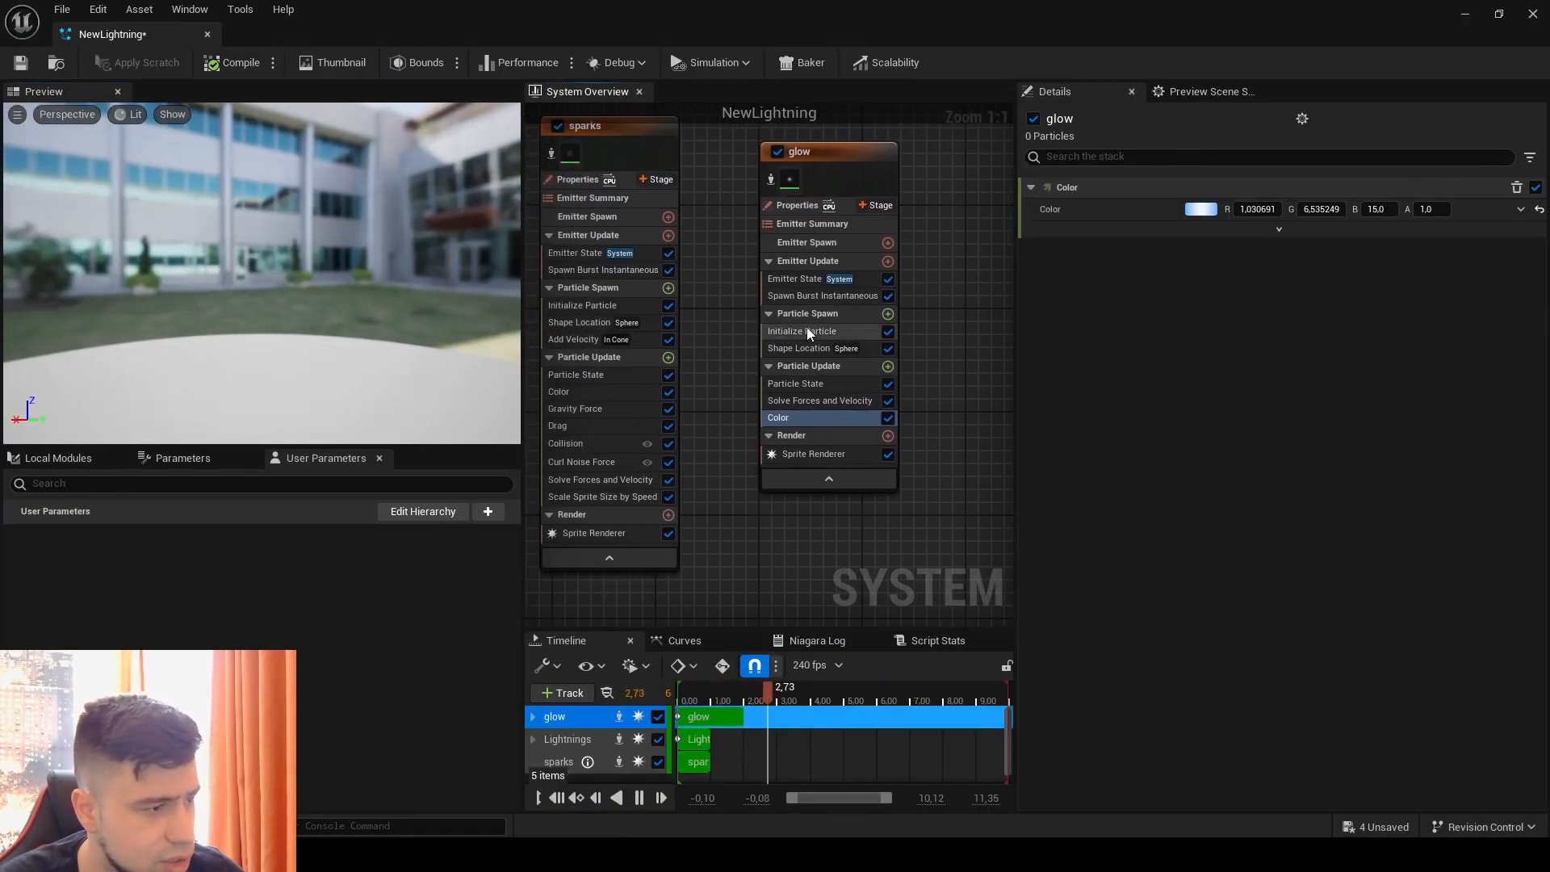
Step: Set the glow emitter's Uniform Sprite Size Min to 300 and view the effect in the level
click(808, 332)
click(1248, 545)
text(300)
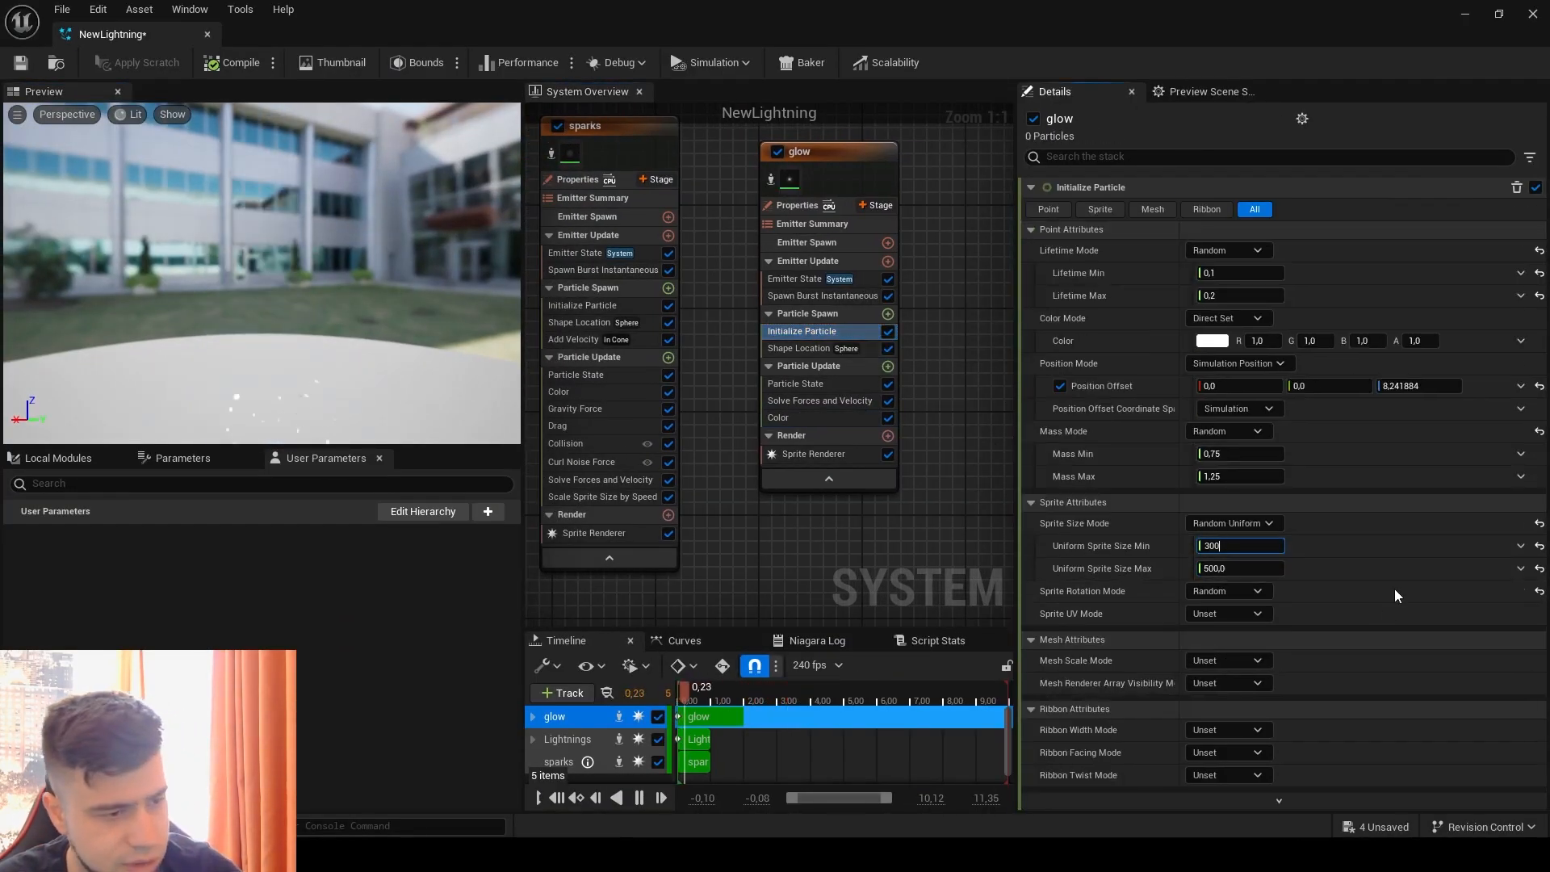
click(1394, 597)
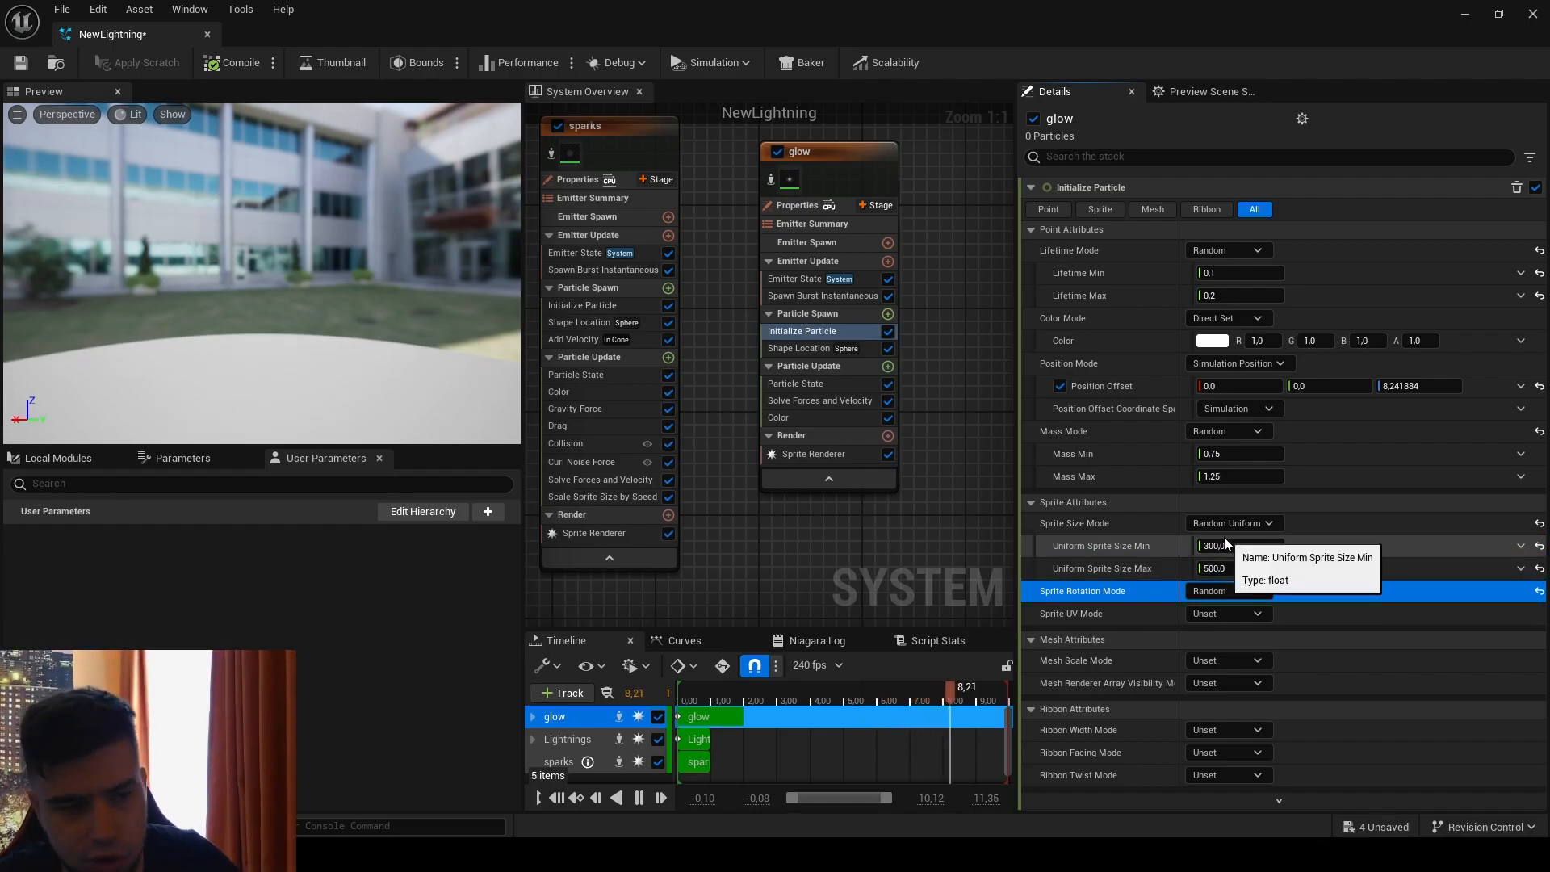
double_click(364, 16)
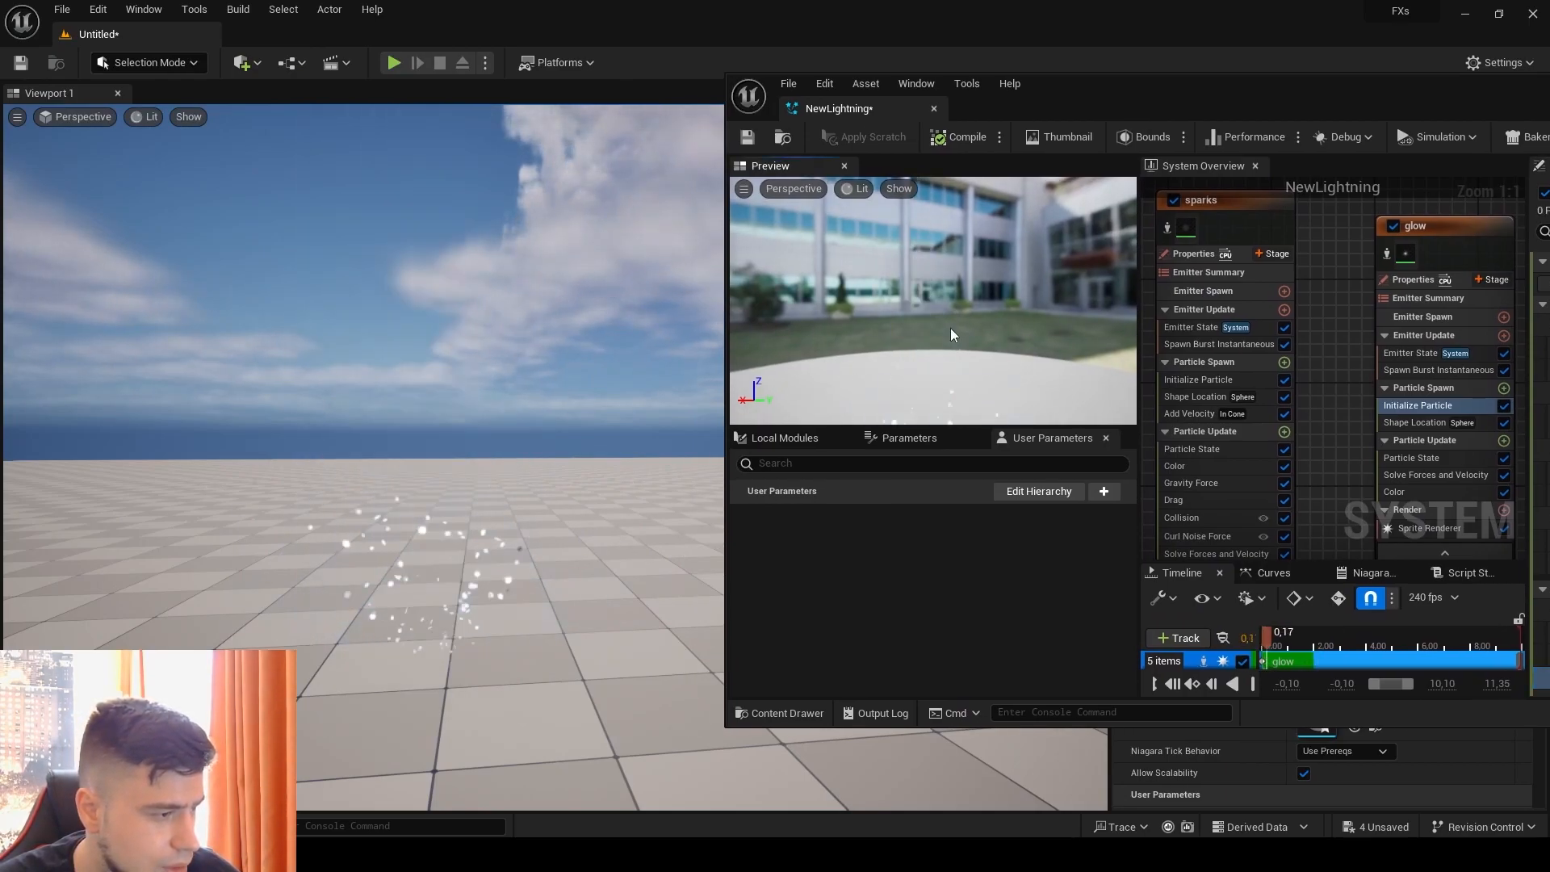
drag(1495, 105, 766, 75)
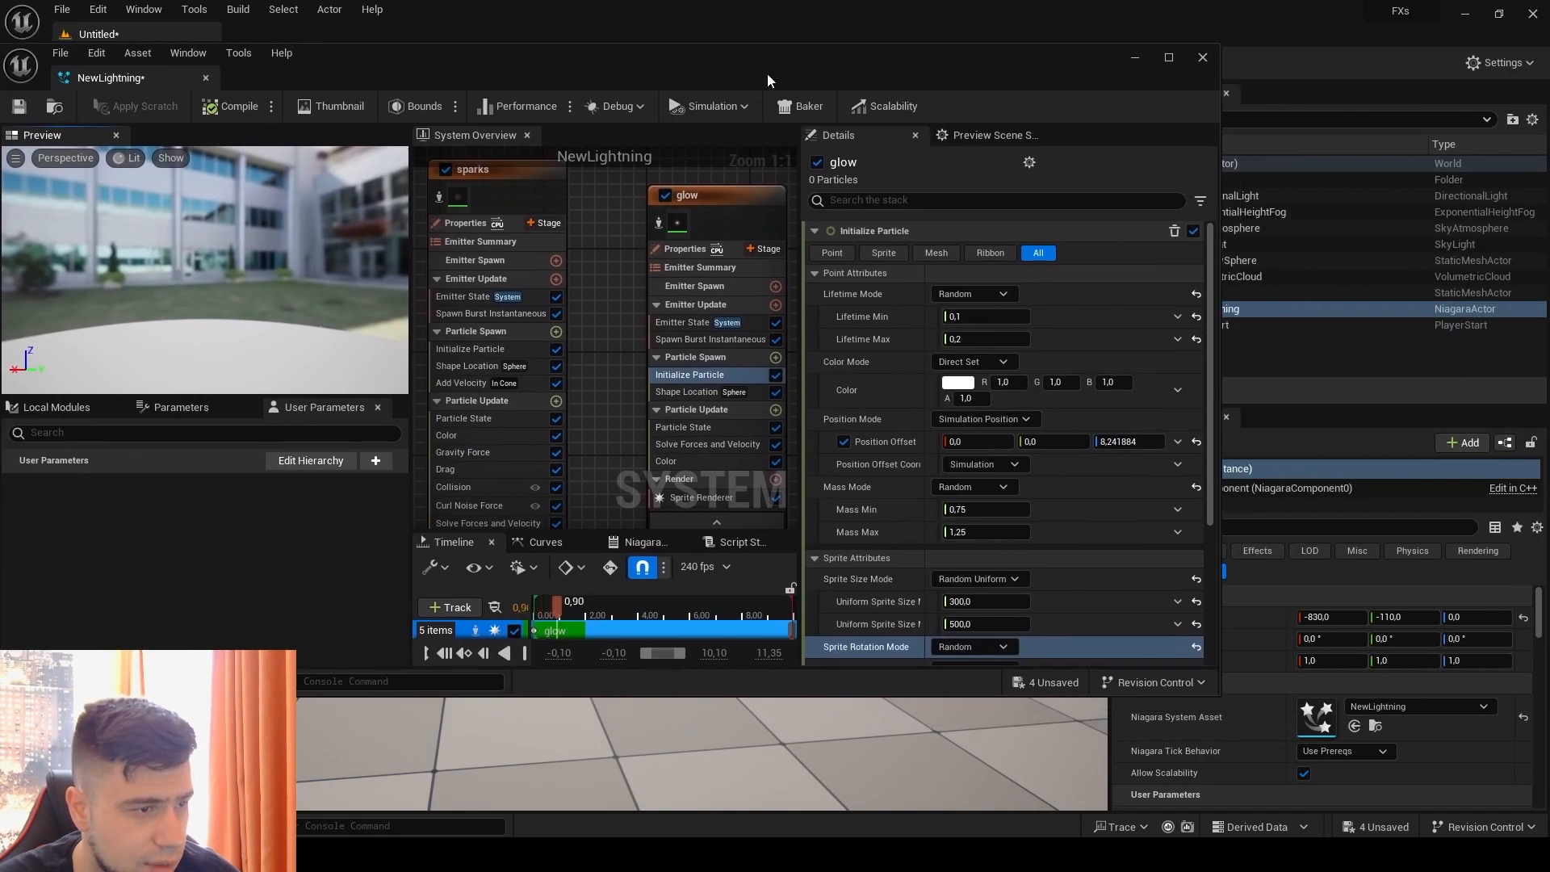
click(1168, 58)
Step: Make the glow emitter's Spawn Count a Random Range Int with Minimum 3 and Maximum 6, and view the effect in the level
click(832, 297)
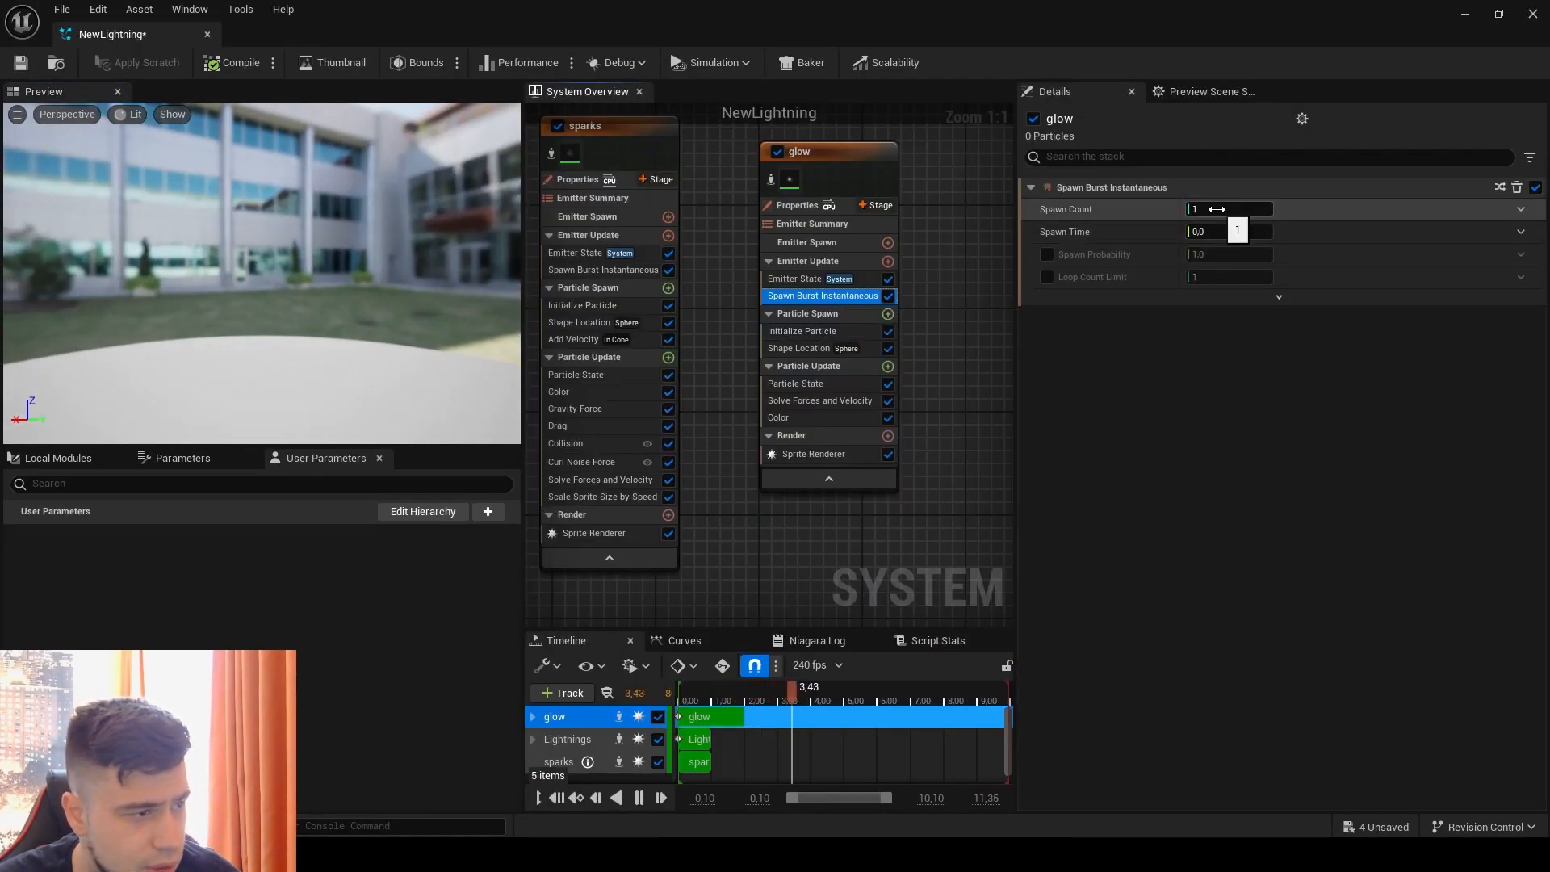
click(1521, 209)
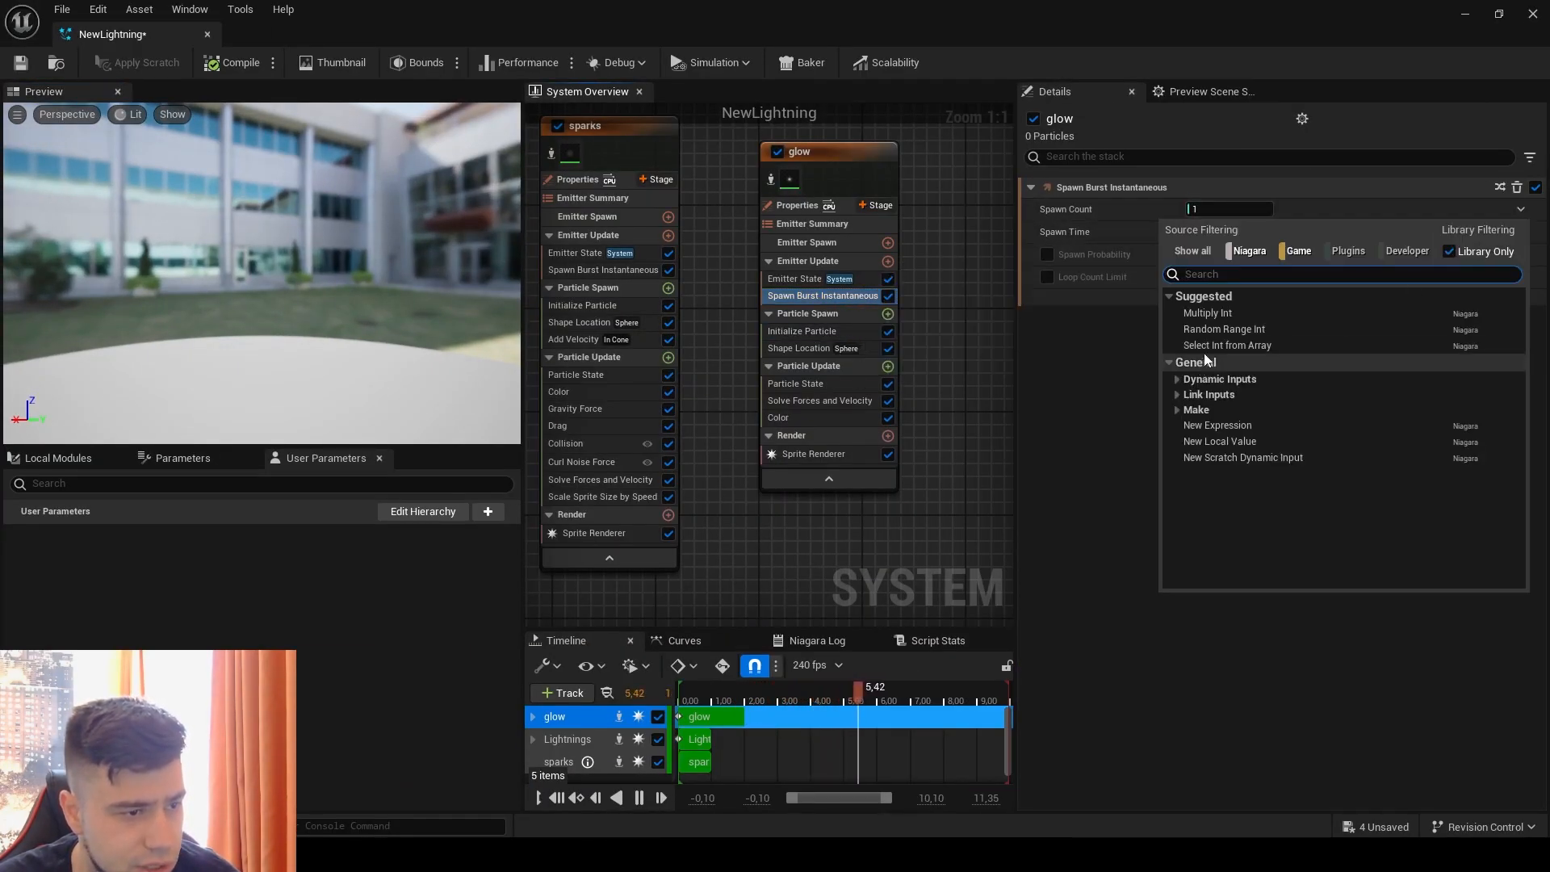
click(1224, 329)
click(1220, 231)
text(3)
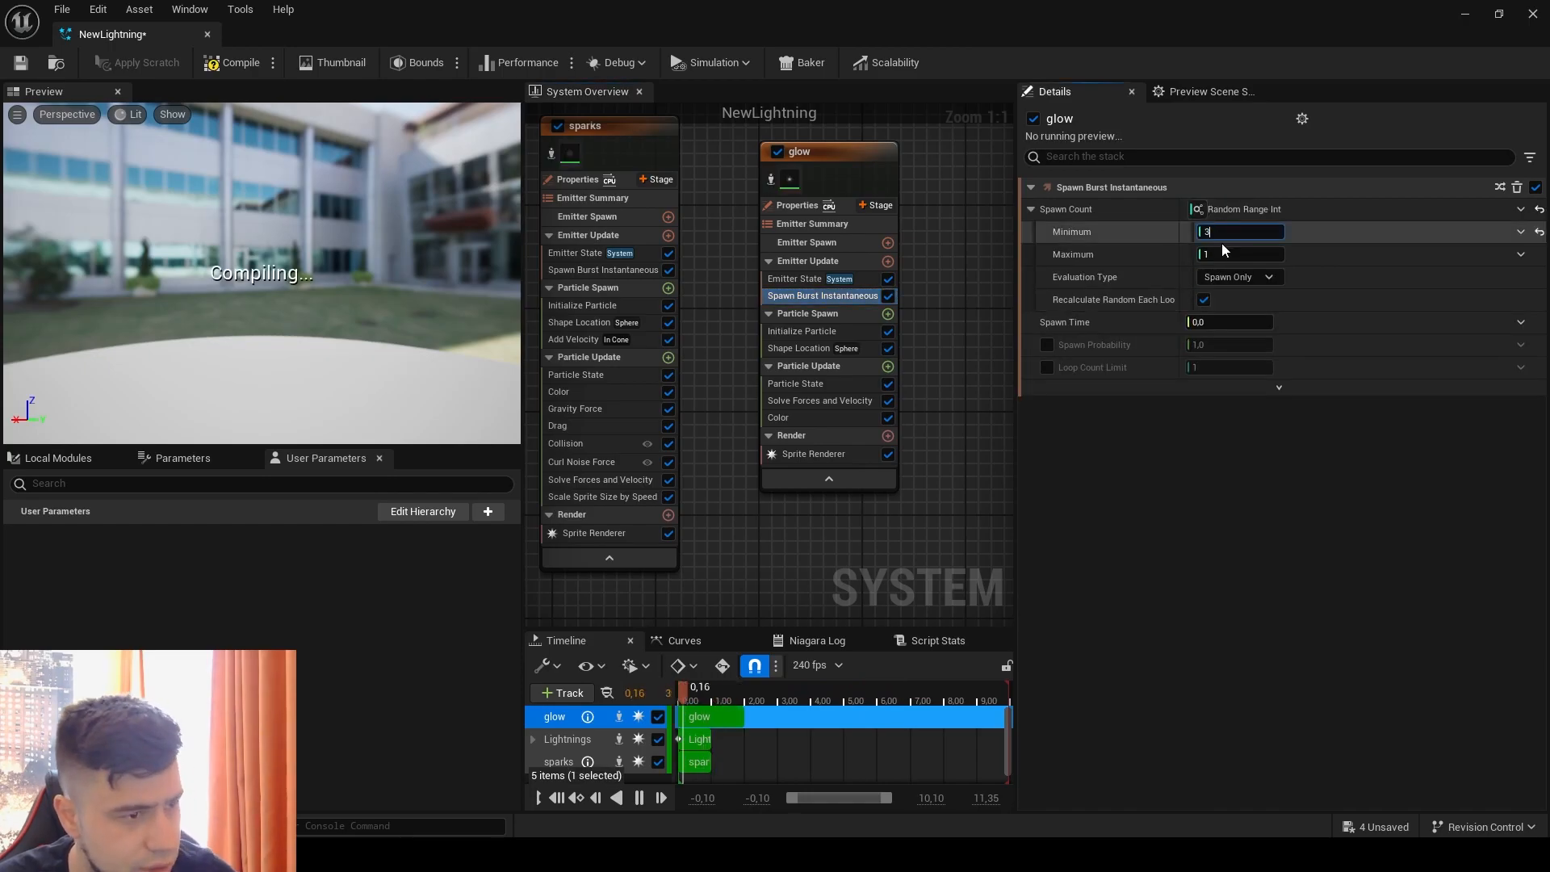
click(1223, 254)
text(6)
key(Return)
double_click(451, 9)
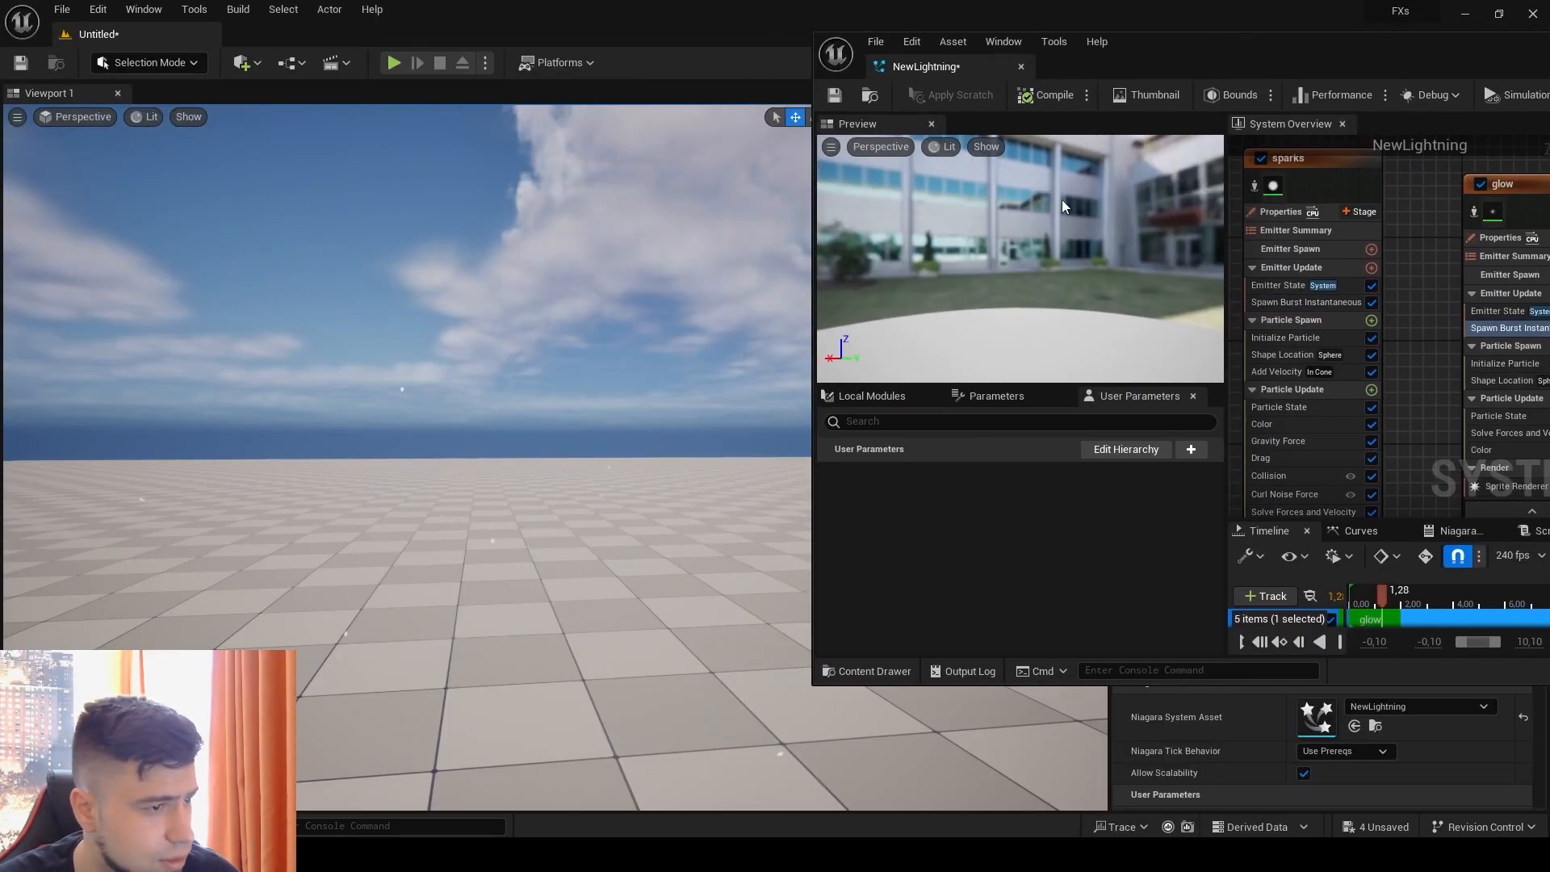
drag(1357, 44, 721, 22)
click(1350, 23)
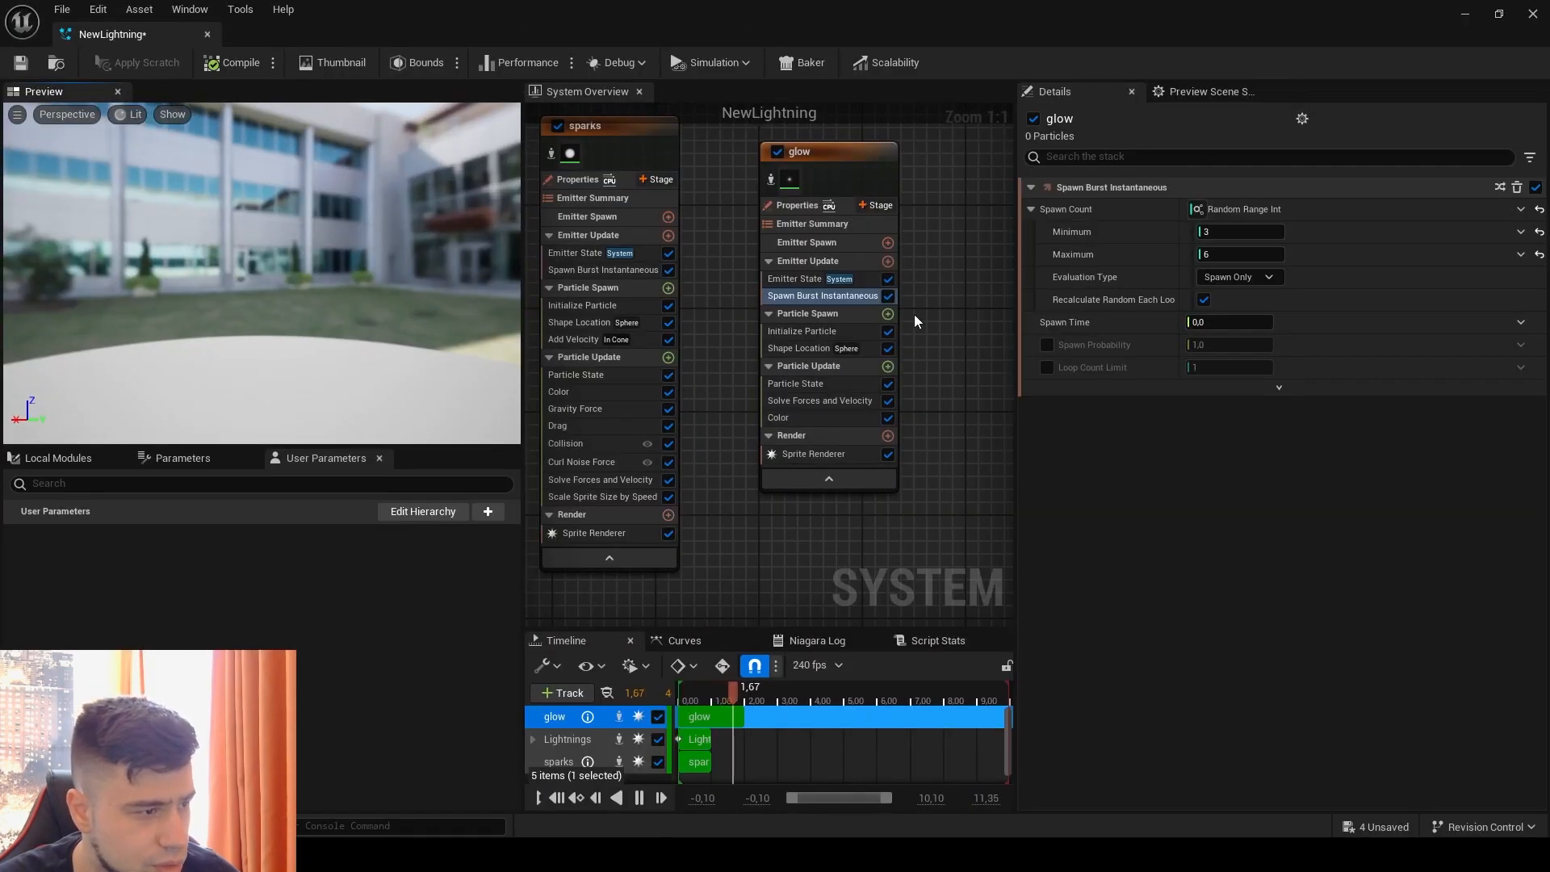
Step: Reduce the glow emitter's Color brightness to a Value of 5 and view the result in the level
click(801, 416)
click(1200, 209)
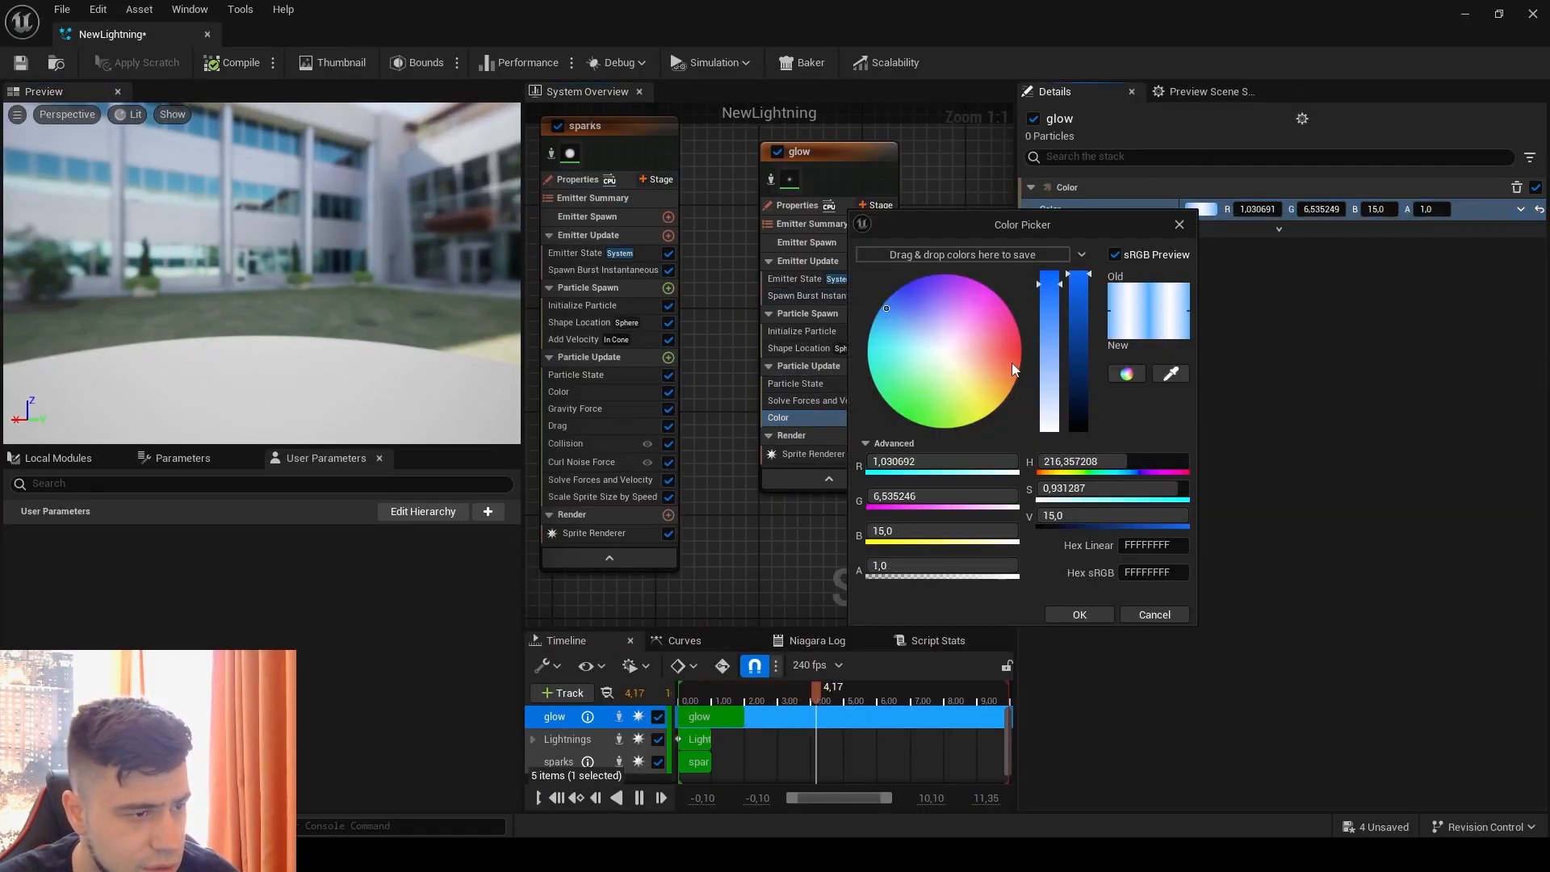
click(1077, 515)
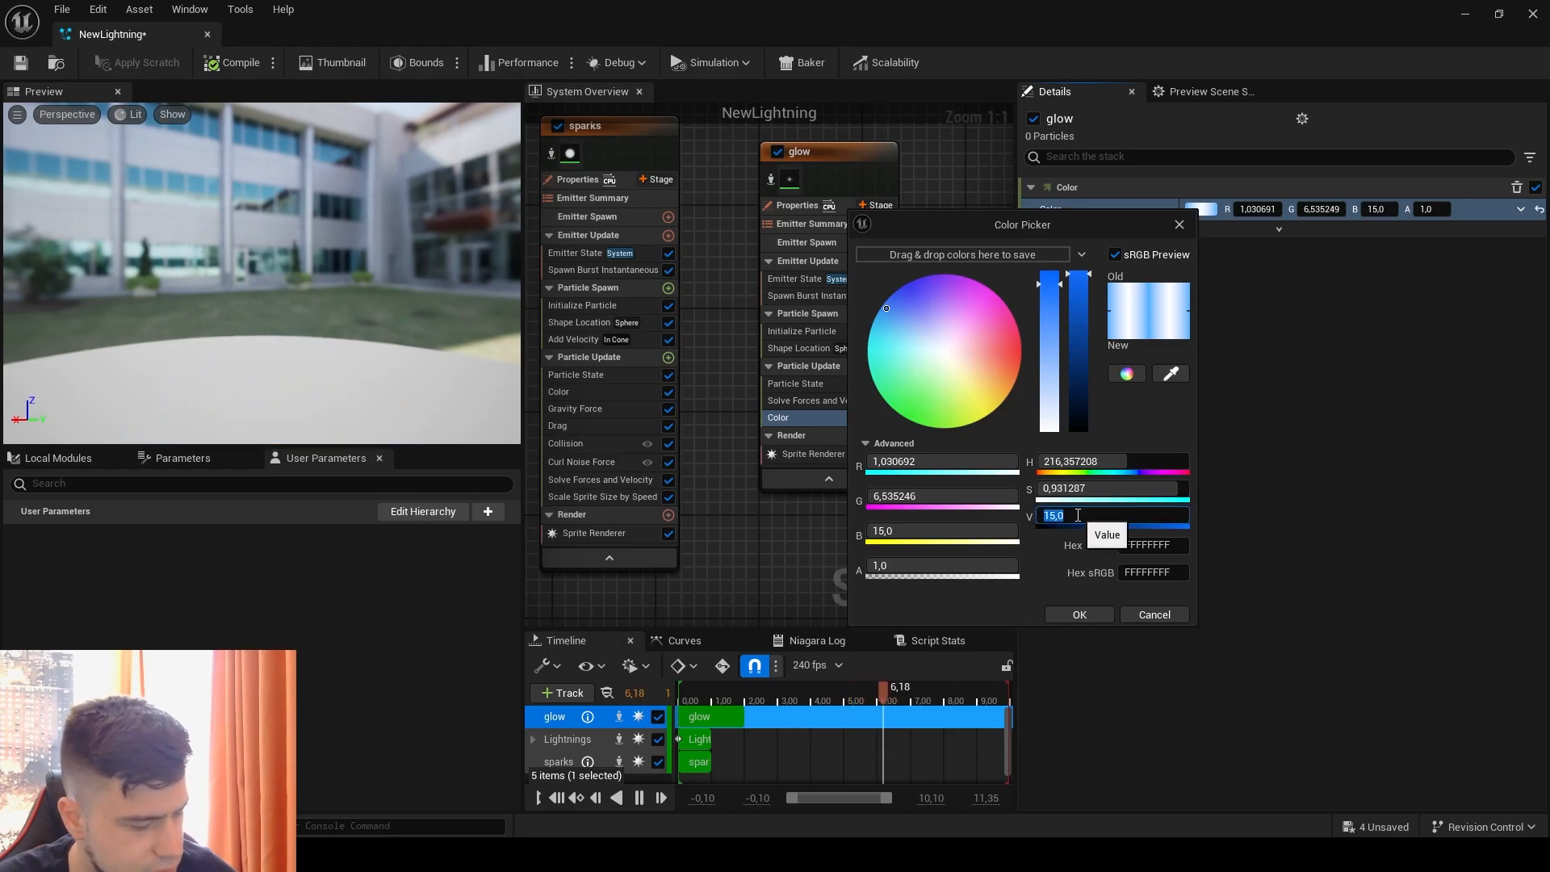
text(5)
key(Return)
click(1103, 615)
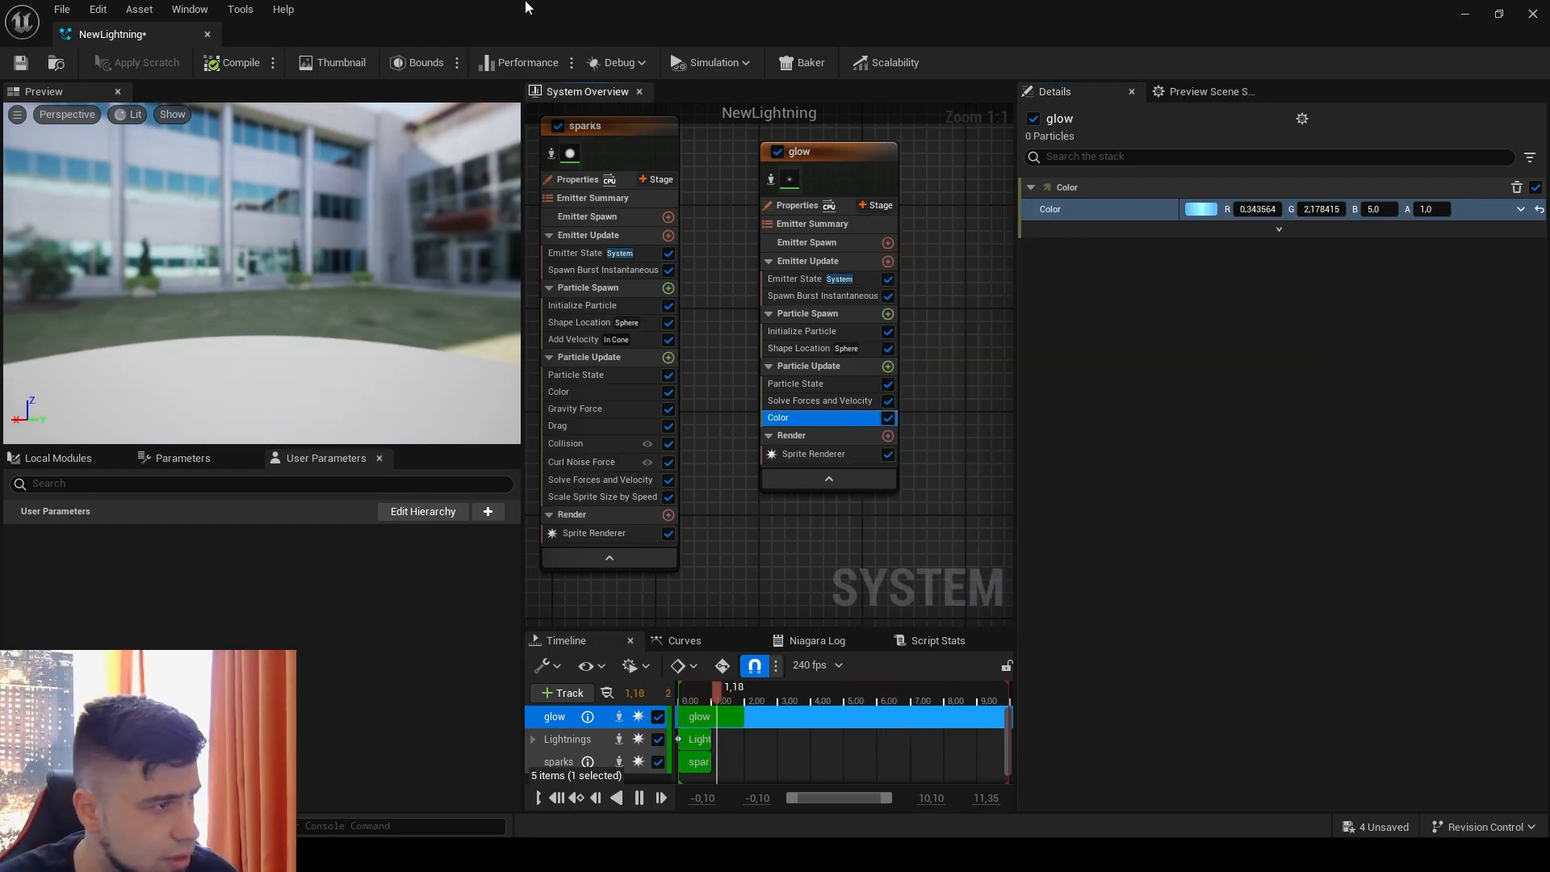
drag(539, 20, 1103, 54)
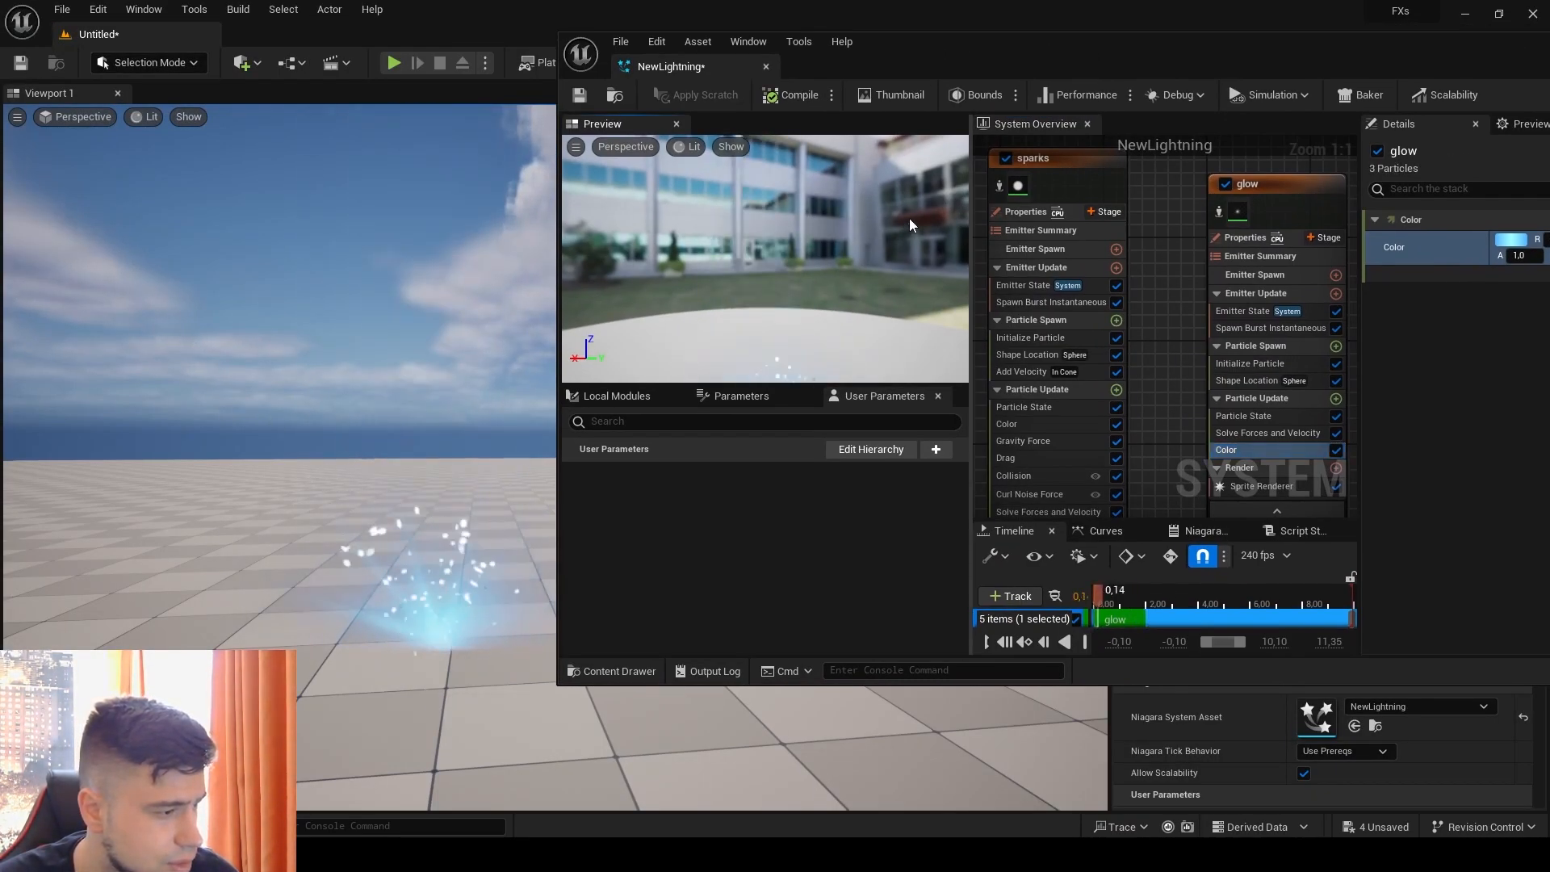
double_click(1209, 61)
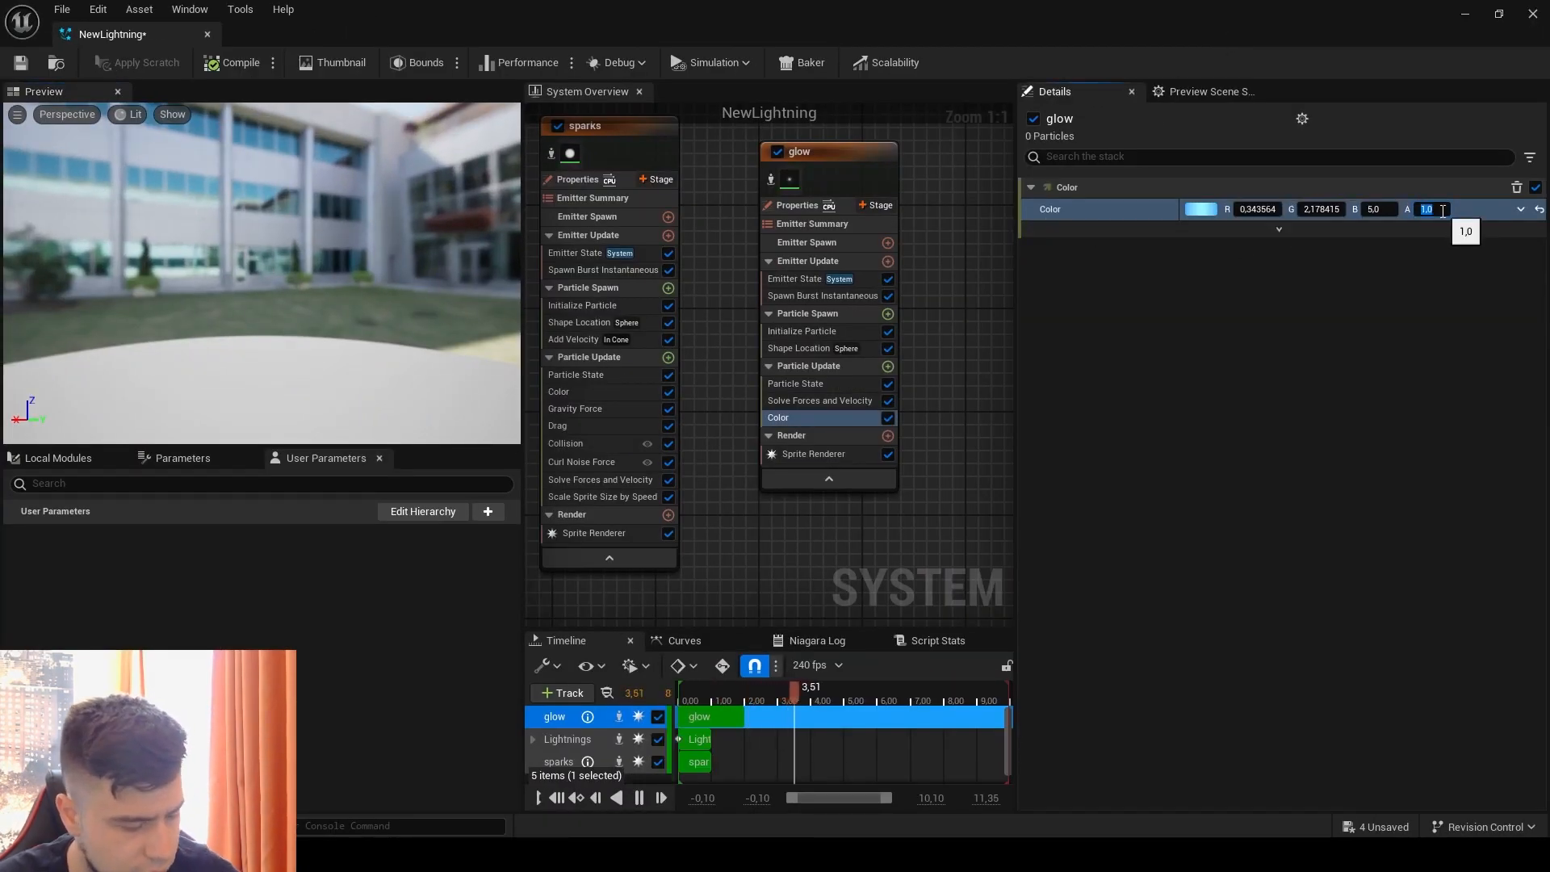
Step: View the combined lightning effect with the current glow color in the level
double_click(615, 16)
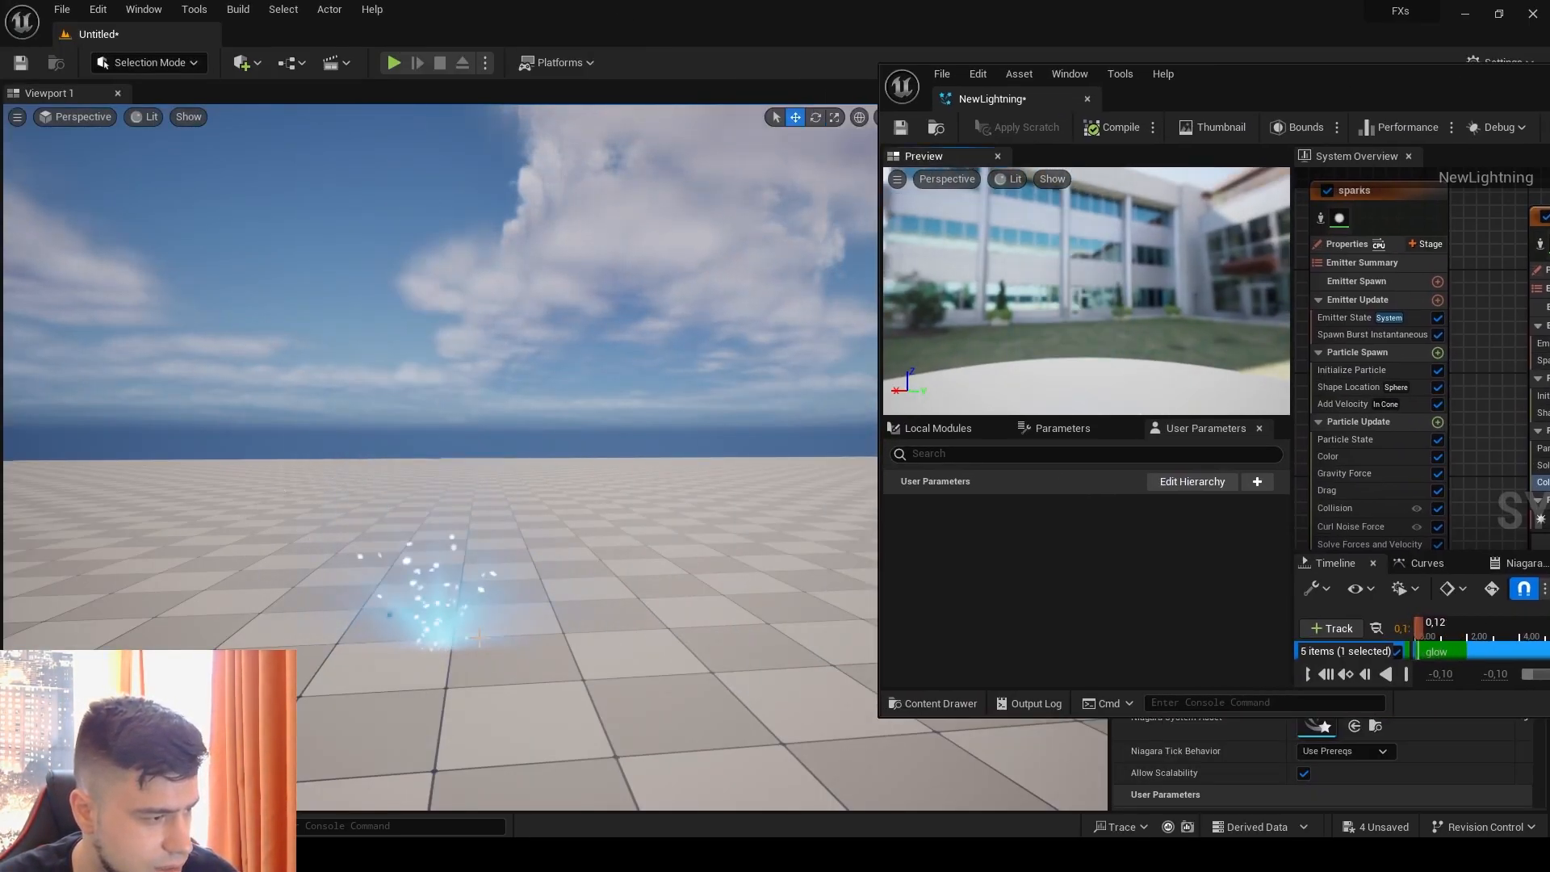
drag(1336, 93, 714, 88)
click(1235, 281)
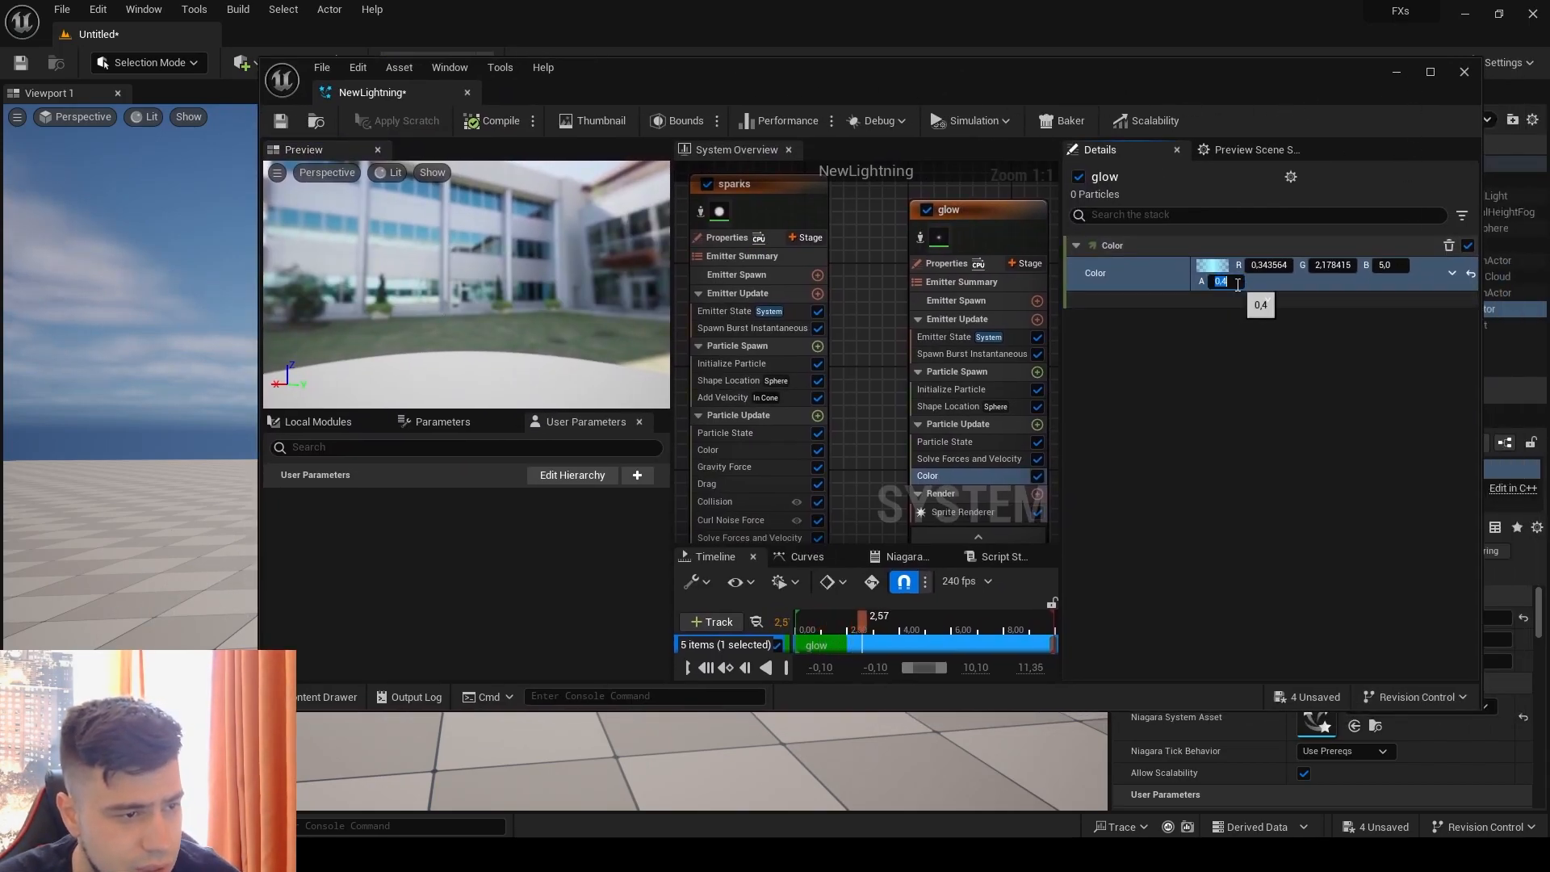
Step: Set the Z value of the glow emitter's Position Offset to 0 and view the effect in the level
click(966, 387)
text(0)
key(Return)
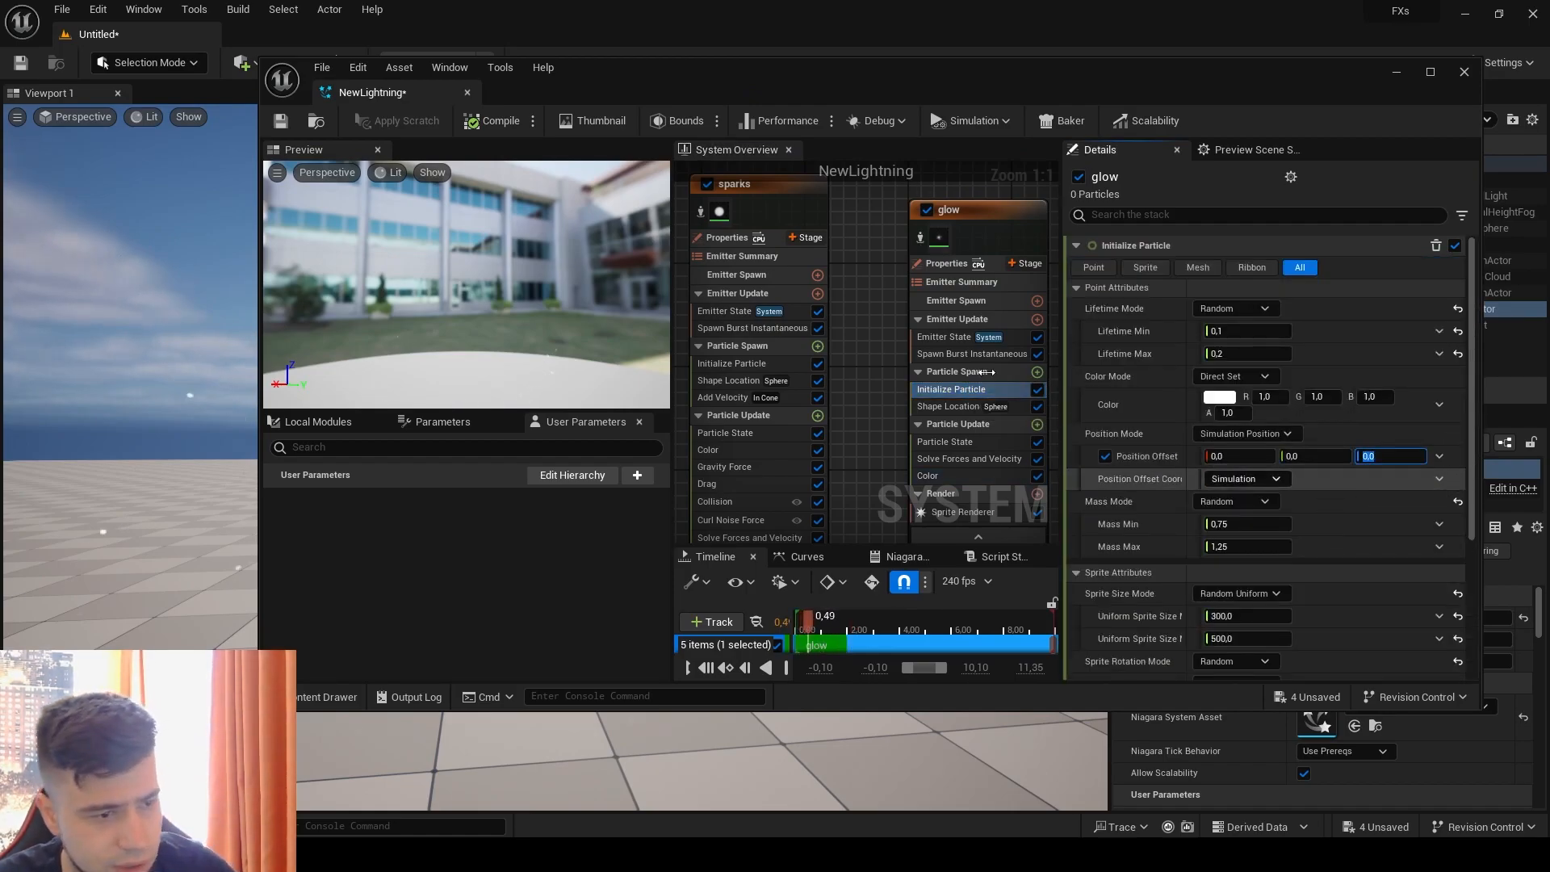
drag(636, 90, 937, 60)
click(815, 212)
key(space)
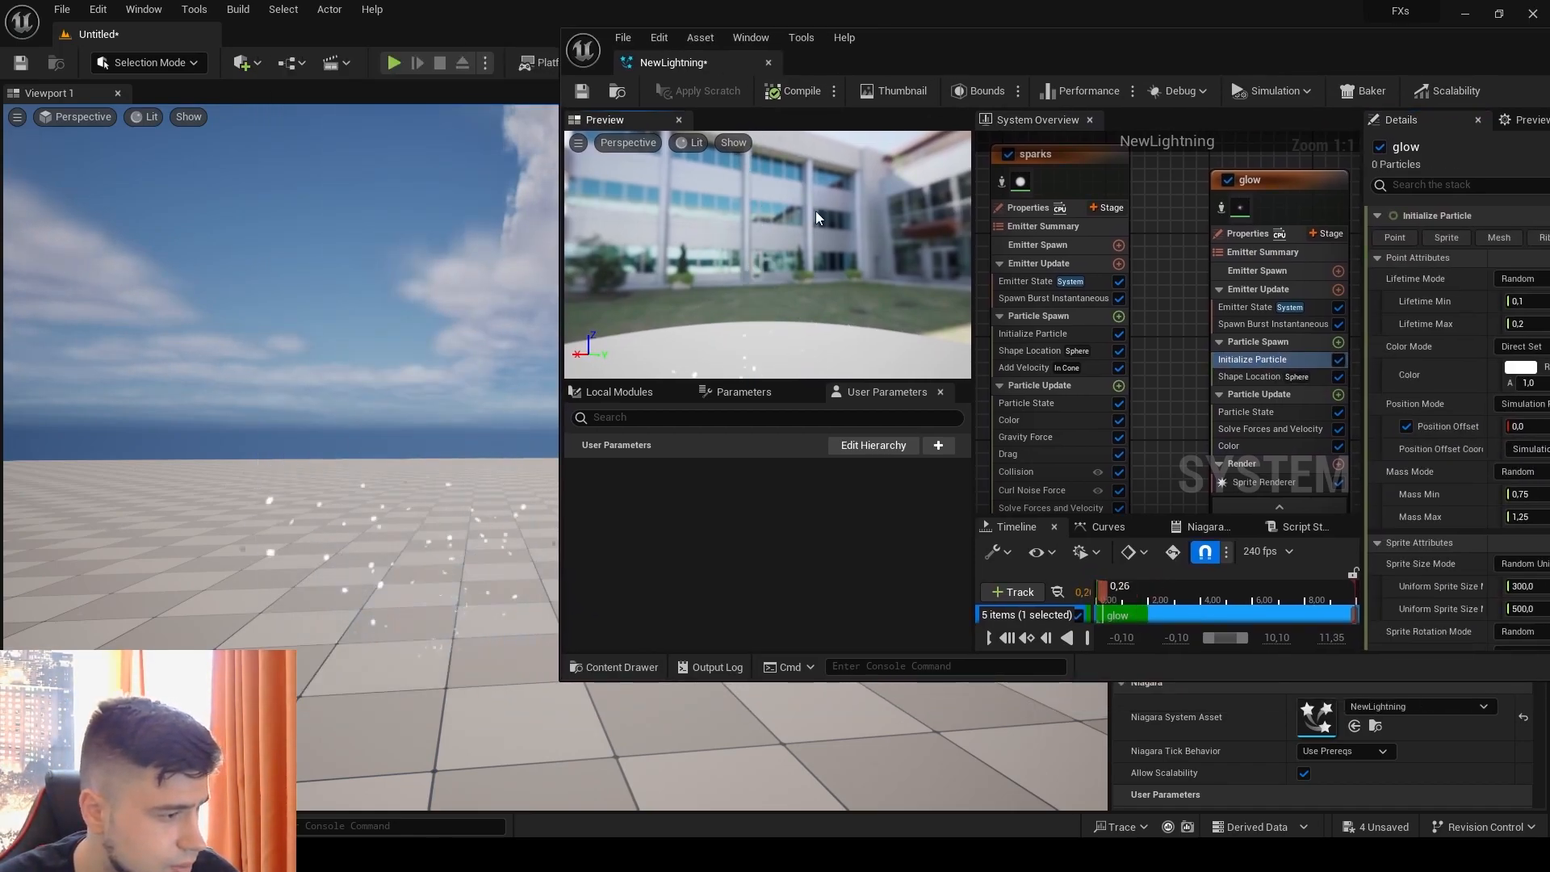
drag(1249, 62, 680, 41)
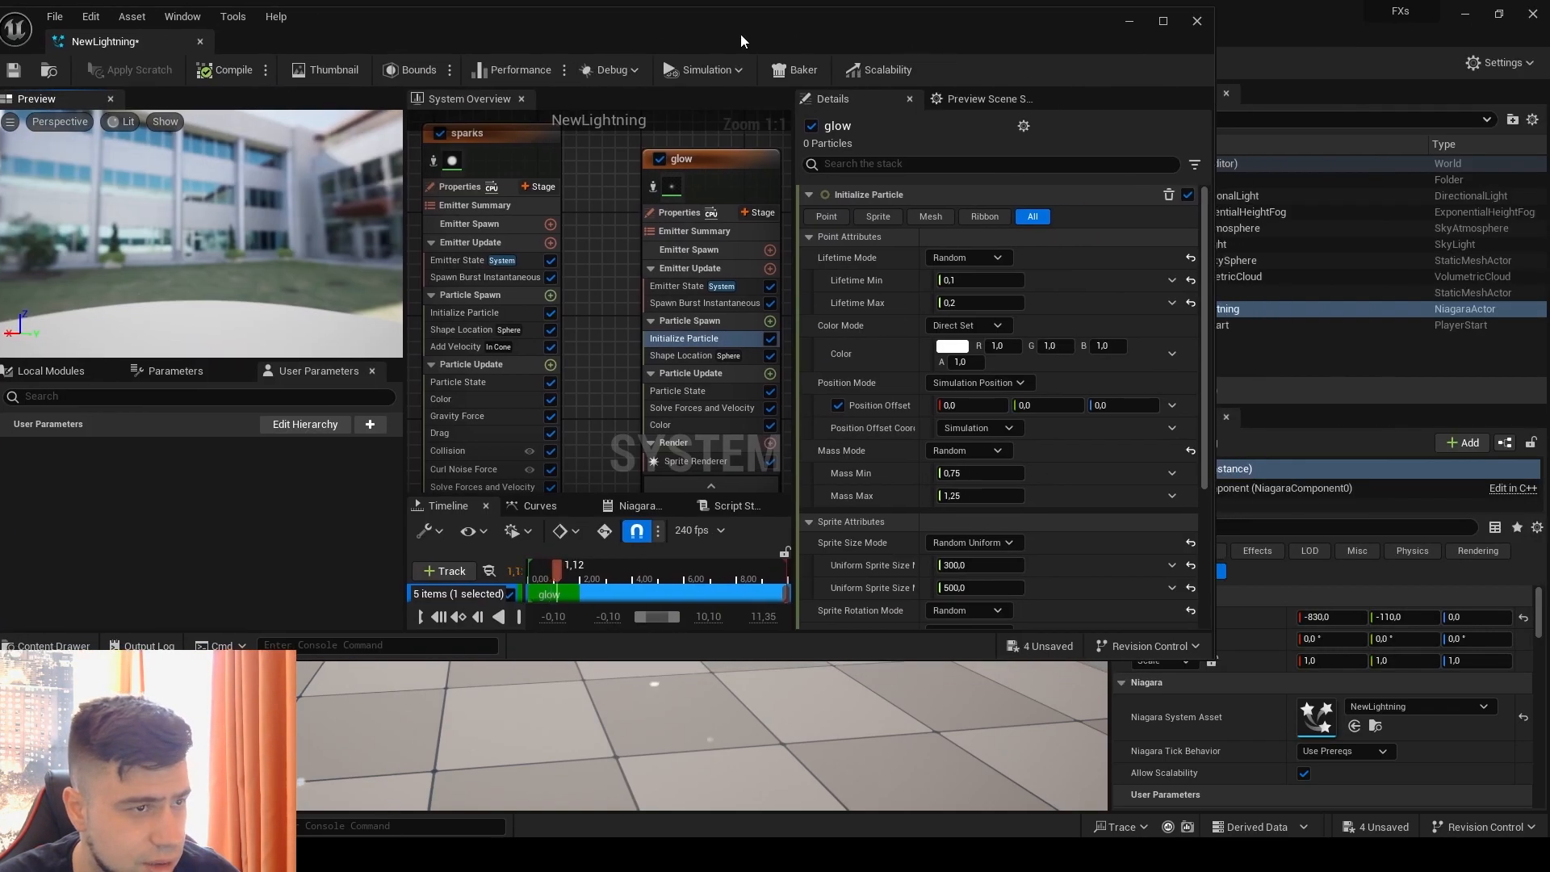
Step: Set the glow emitter's Uniform Sprite Size Min to 500 and Uniform Sprite Size Max to 800
click(1165, 22)
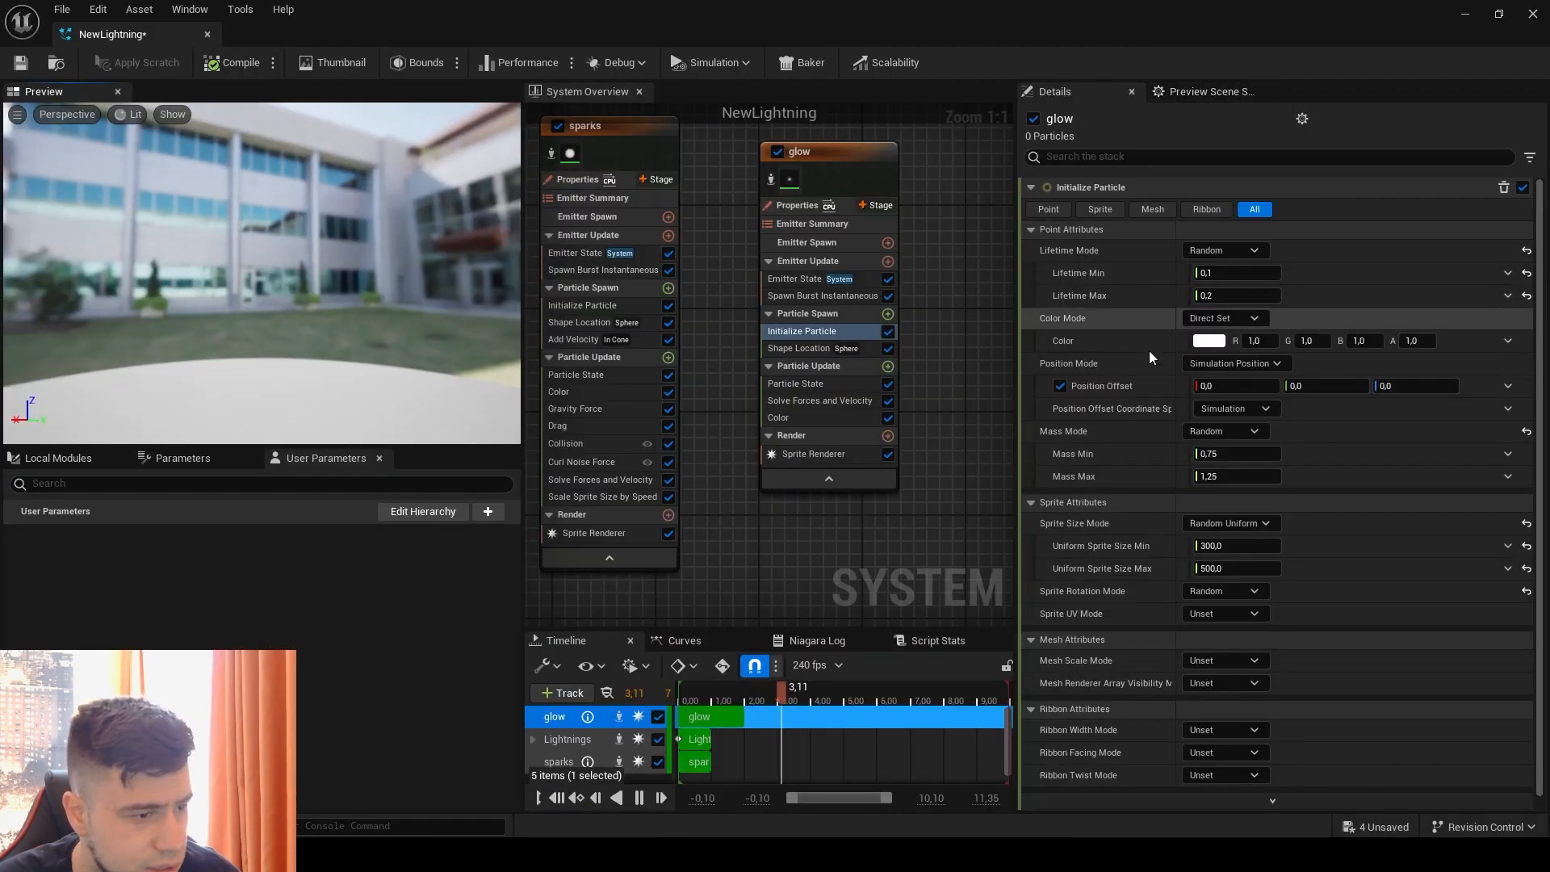
text(500)
key(Return)
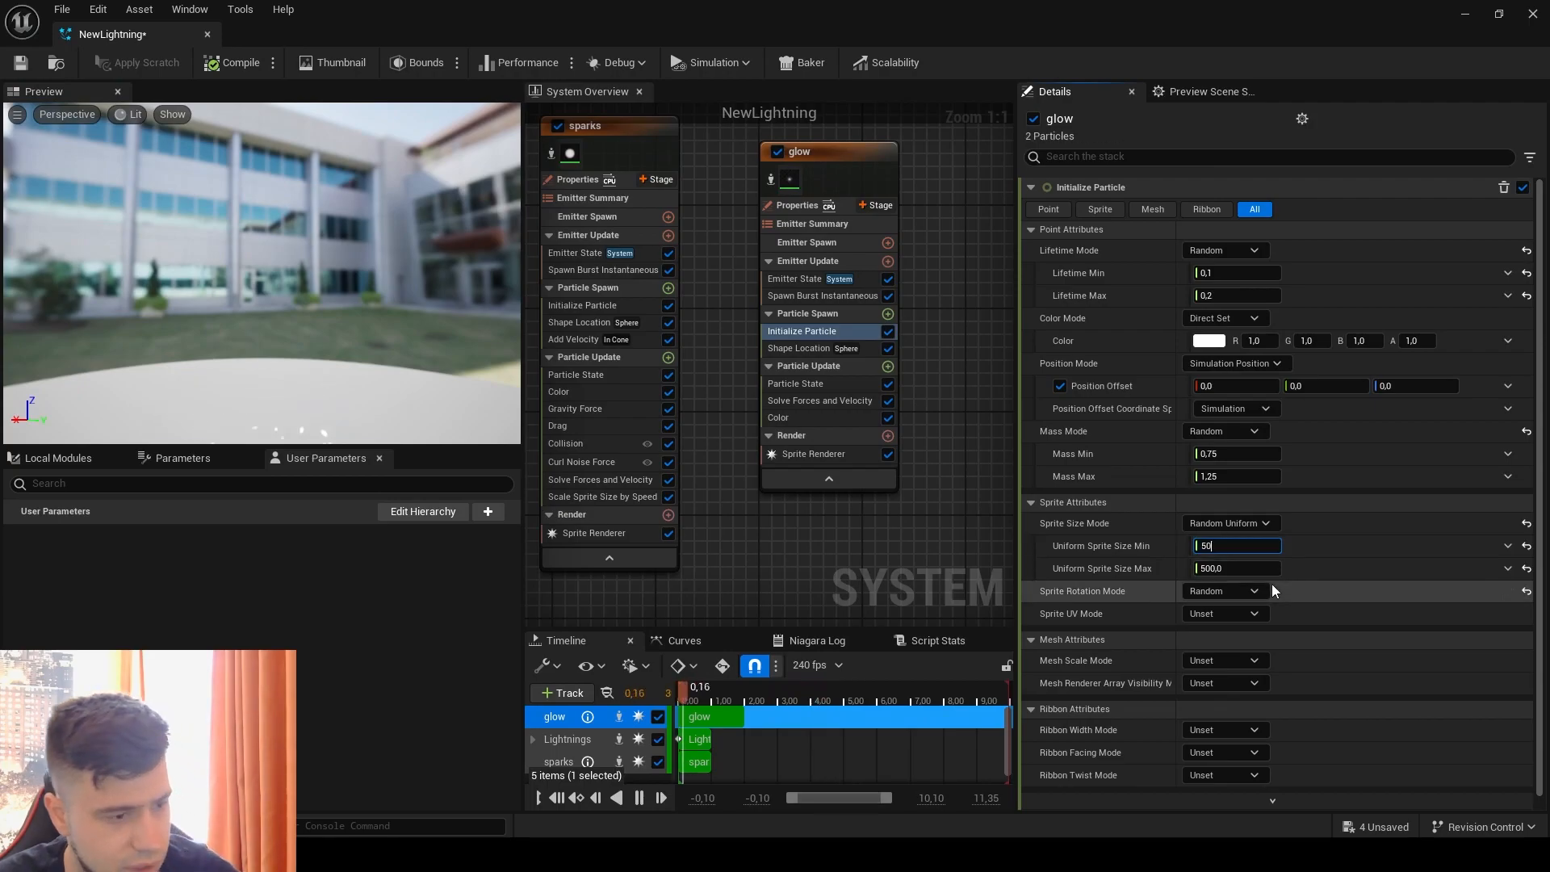
click(1236, 572)
text(800)
click(1336, 620)
Step: Save the NewLightning system and view the enlarged glow in the level
drag(684, 22, 1326, 63)
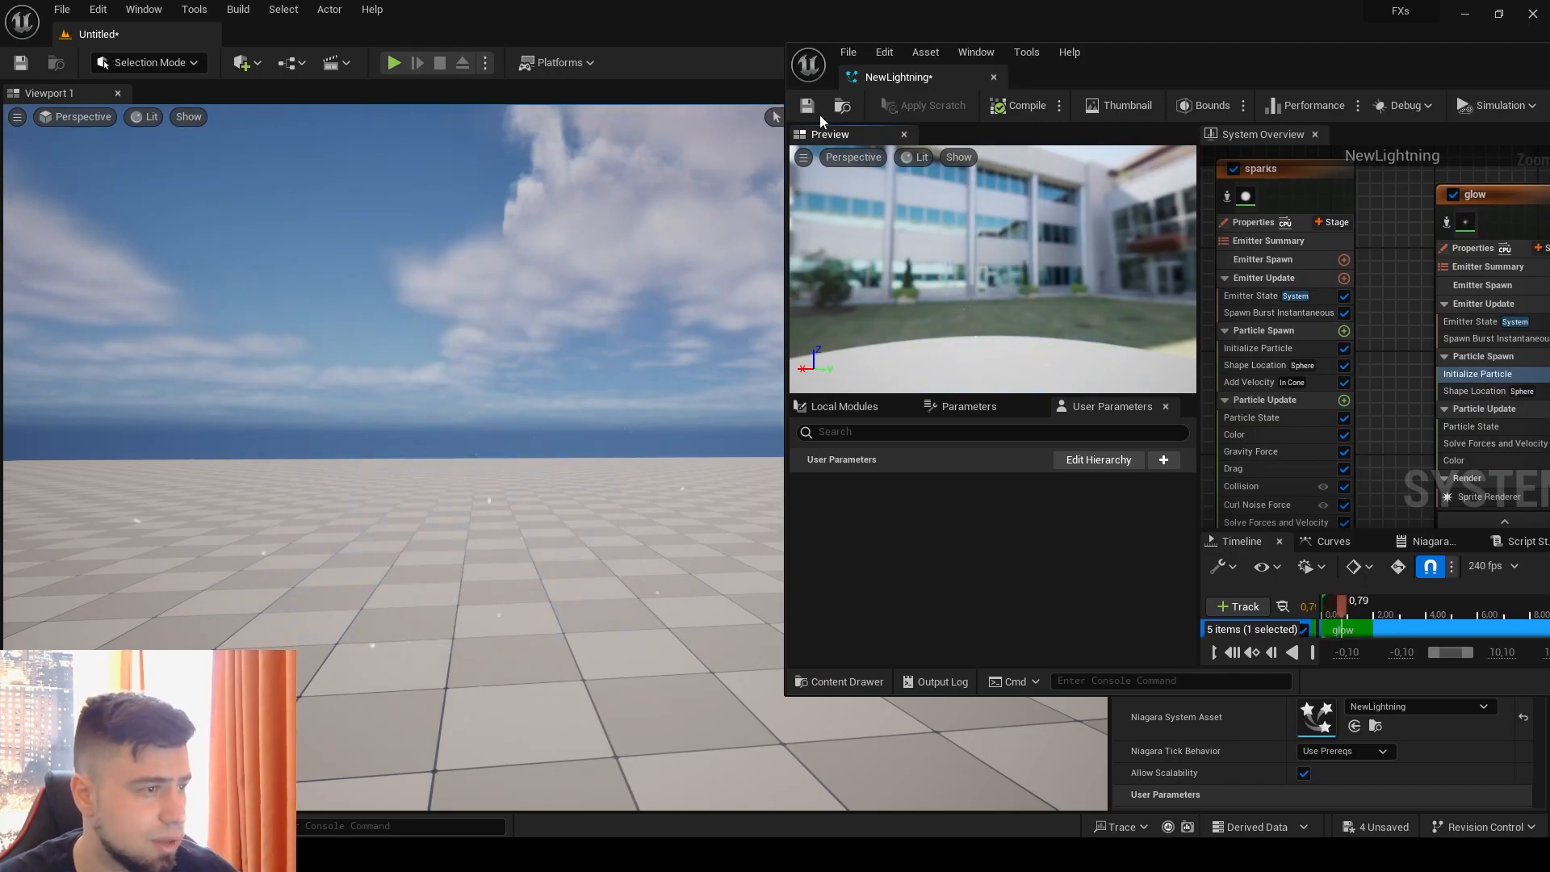
click(806, 106)
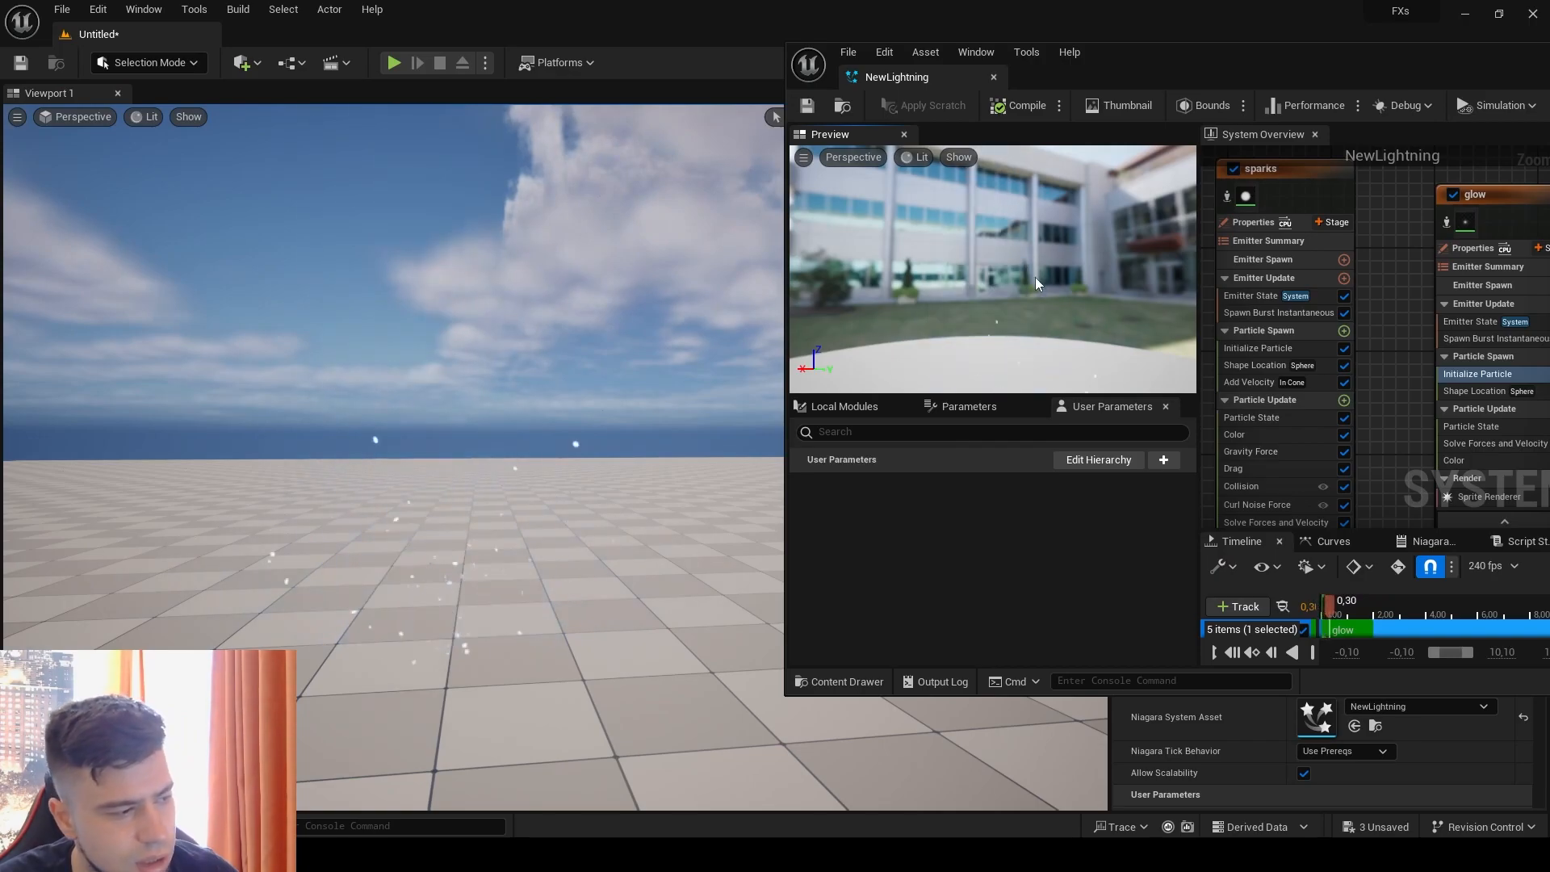
drag(1265, 60, 519, 52)
right_drag(639, 221, 480, 263)
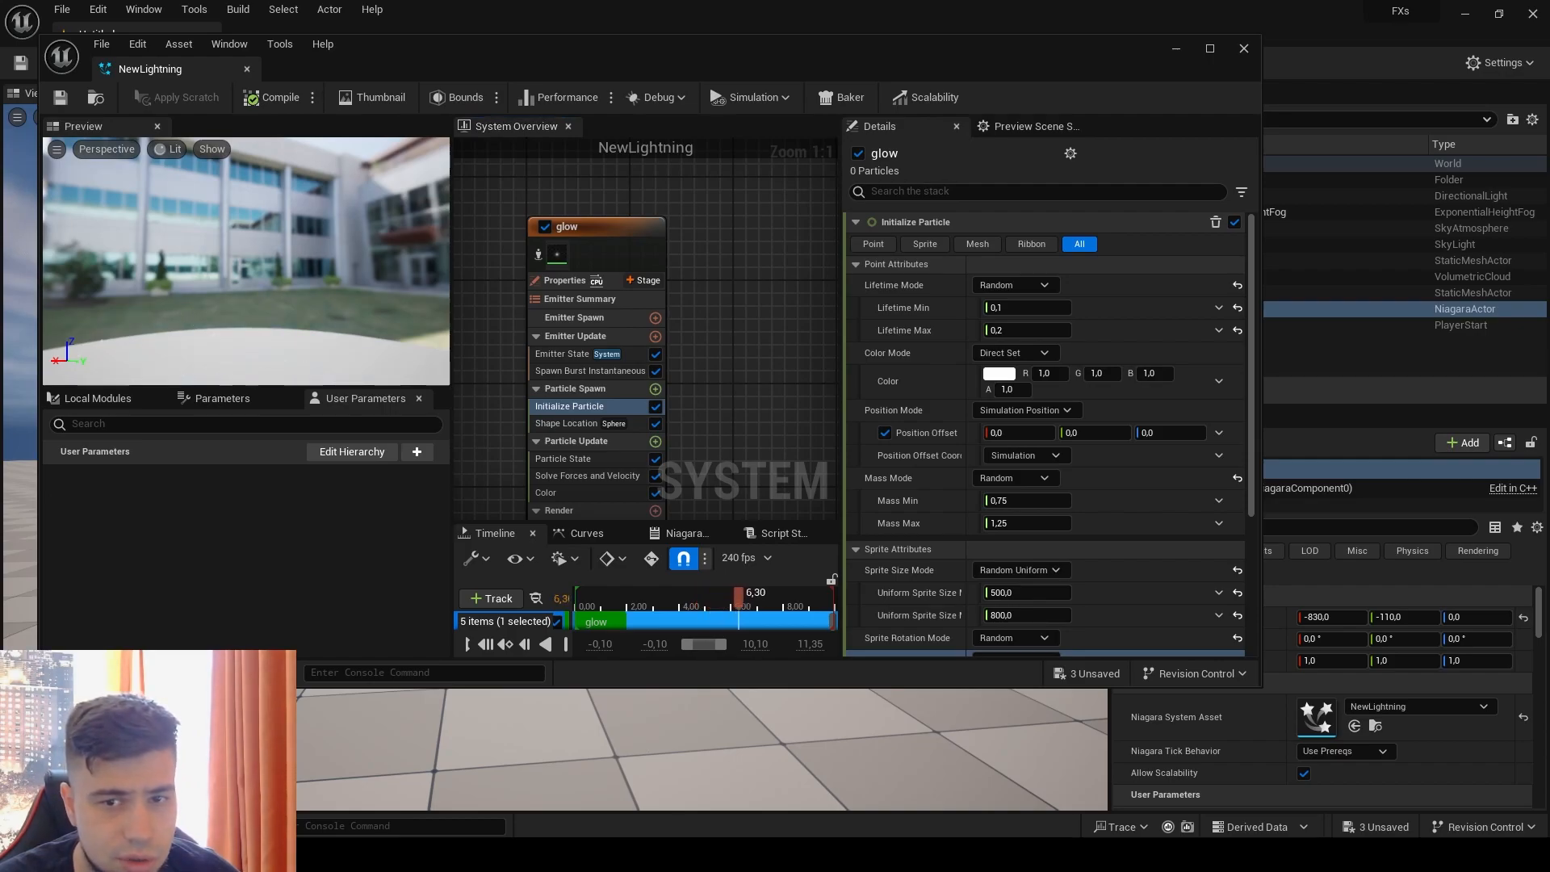
drag(488, 56, 1046, 56)
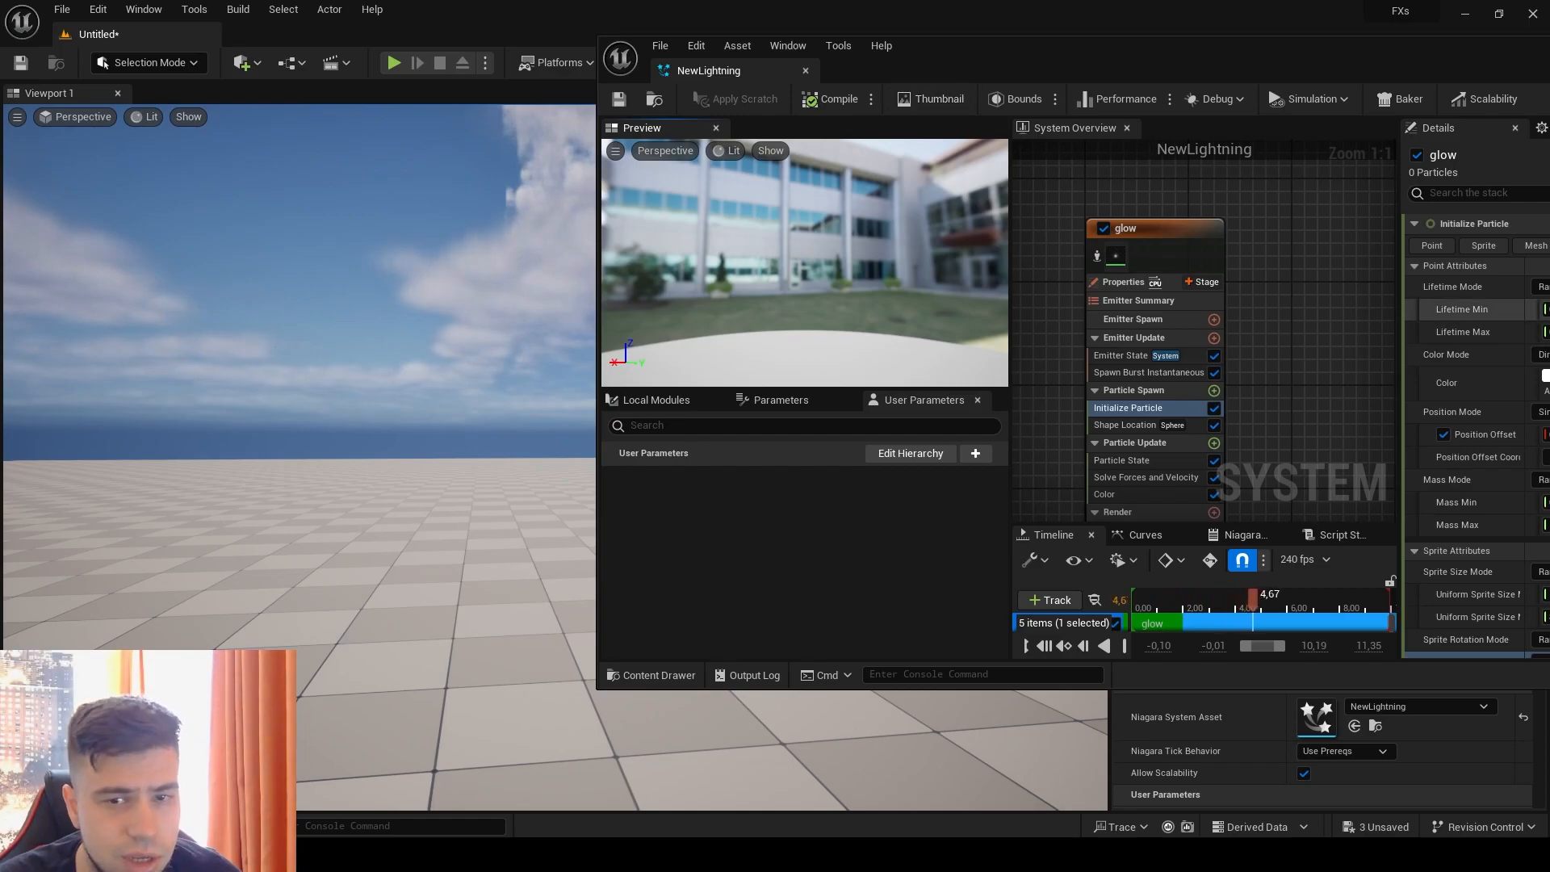
Step: Add a new emitter from the Fountain template and place it beside the glow emitter in the System Overview
double_click(1092, 66)
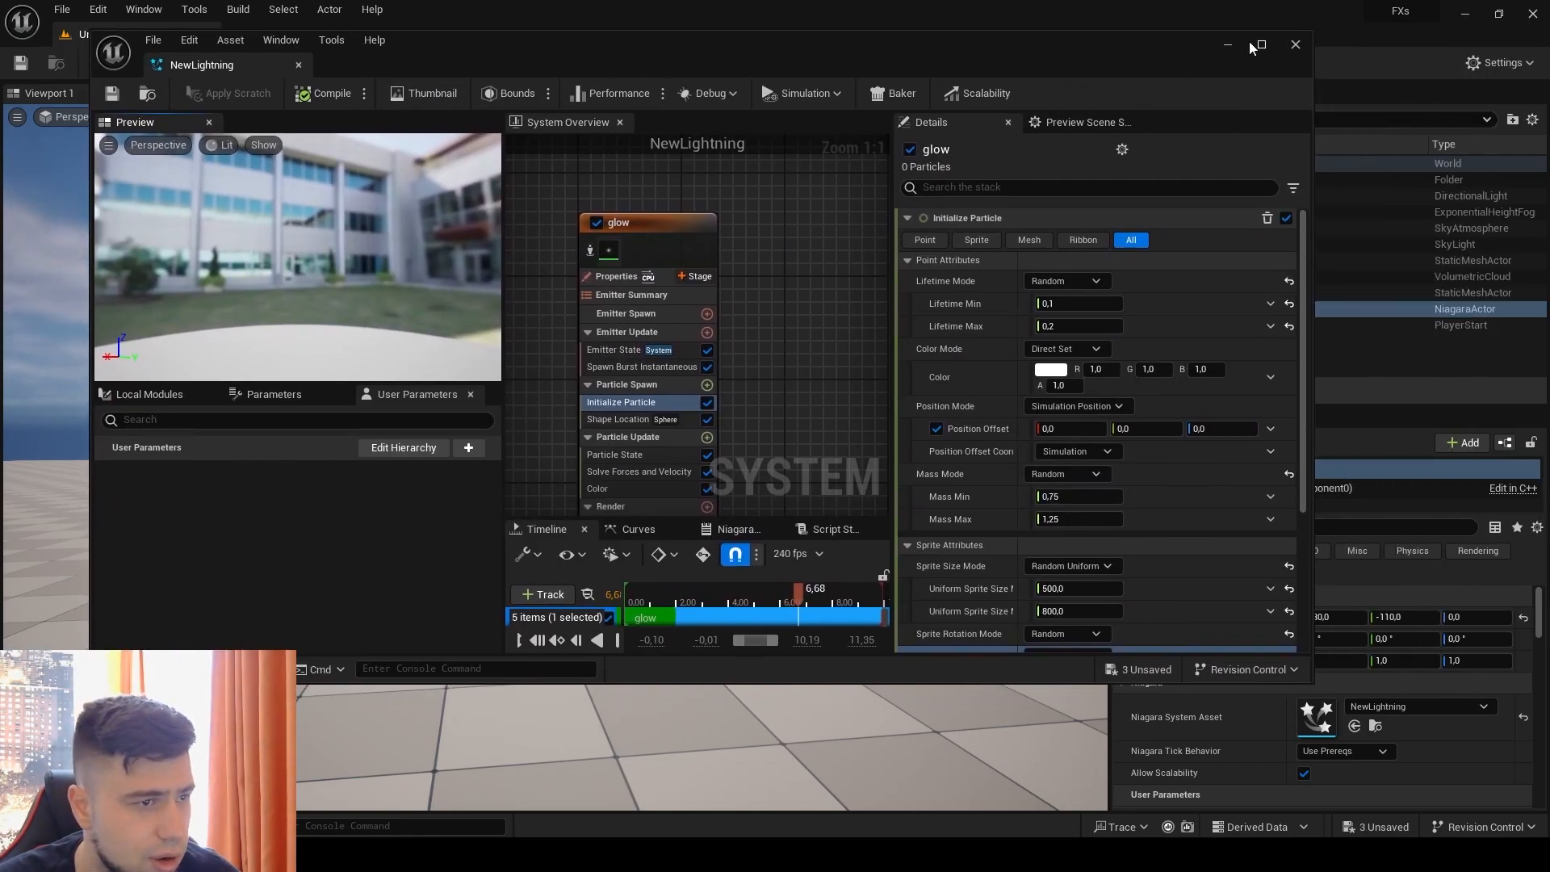
click(1260, 44)
right_drag(765, 178, 676, 193)
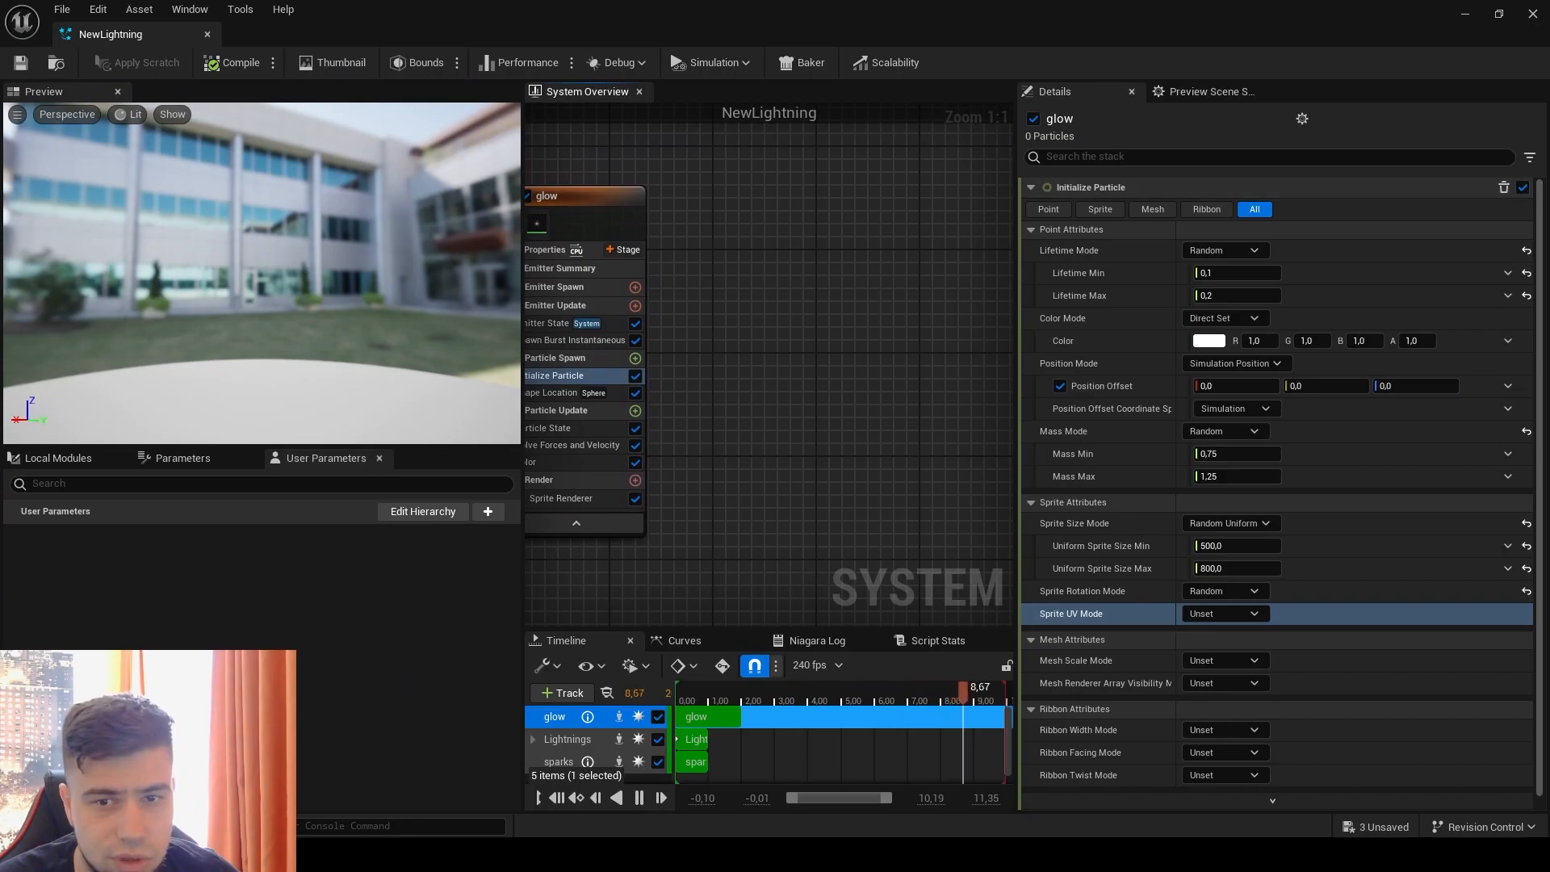
right_click(767, 197)
click(813, 234)
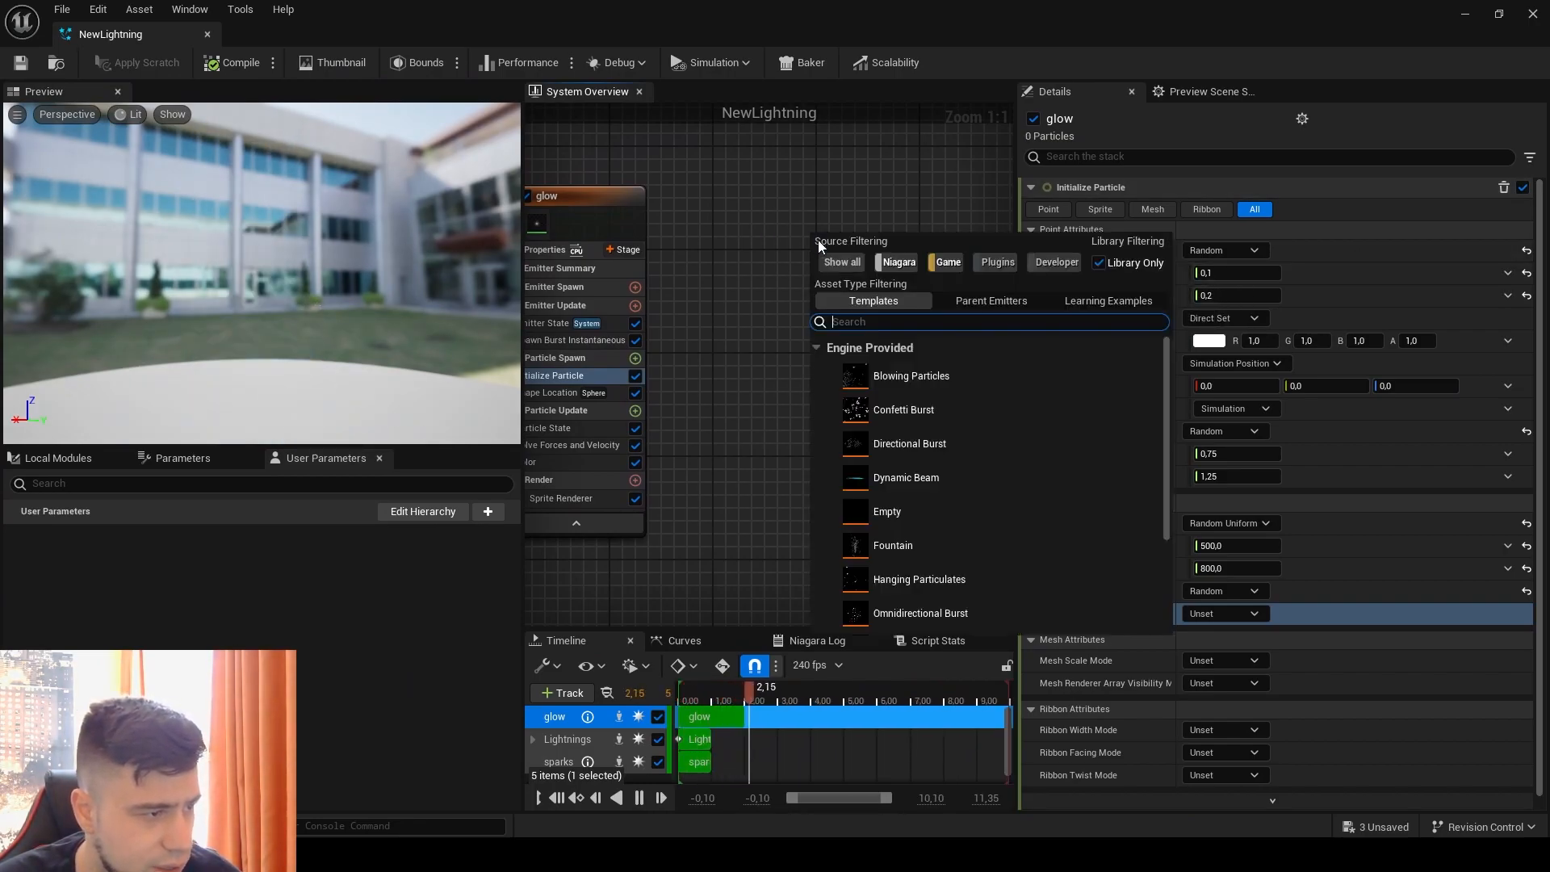
double_click(908, 543)
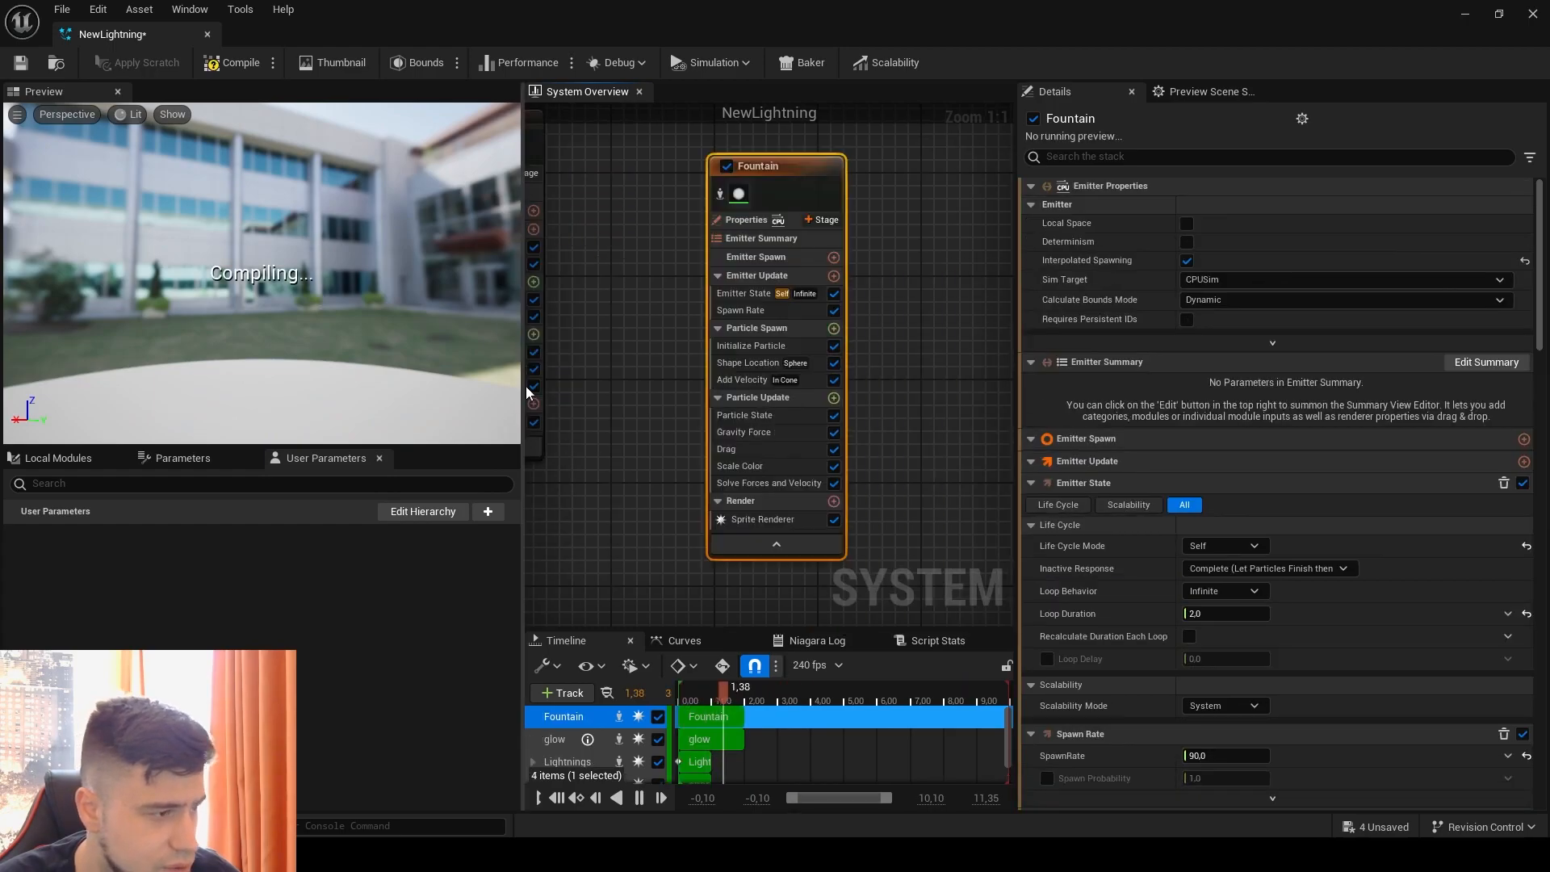
right_drag(660, 288, 758, 346)
drag(910, 233, 840, 173)
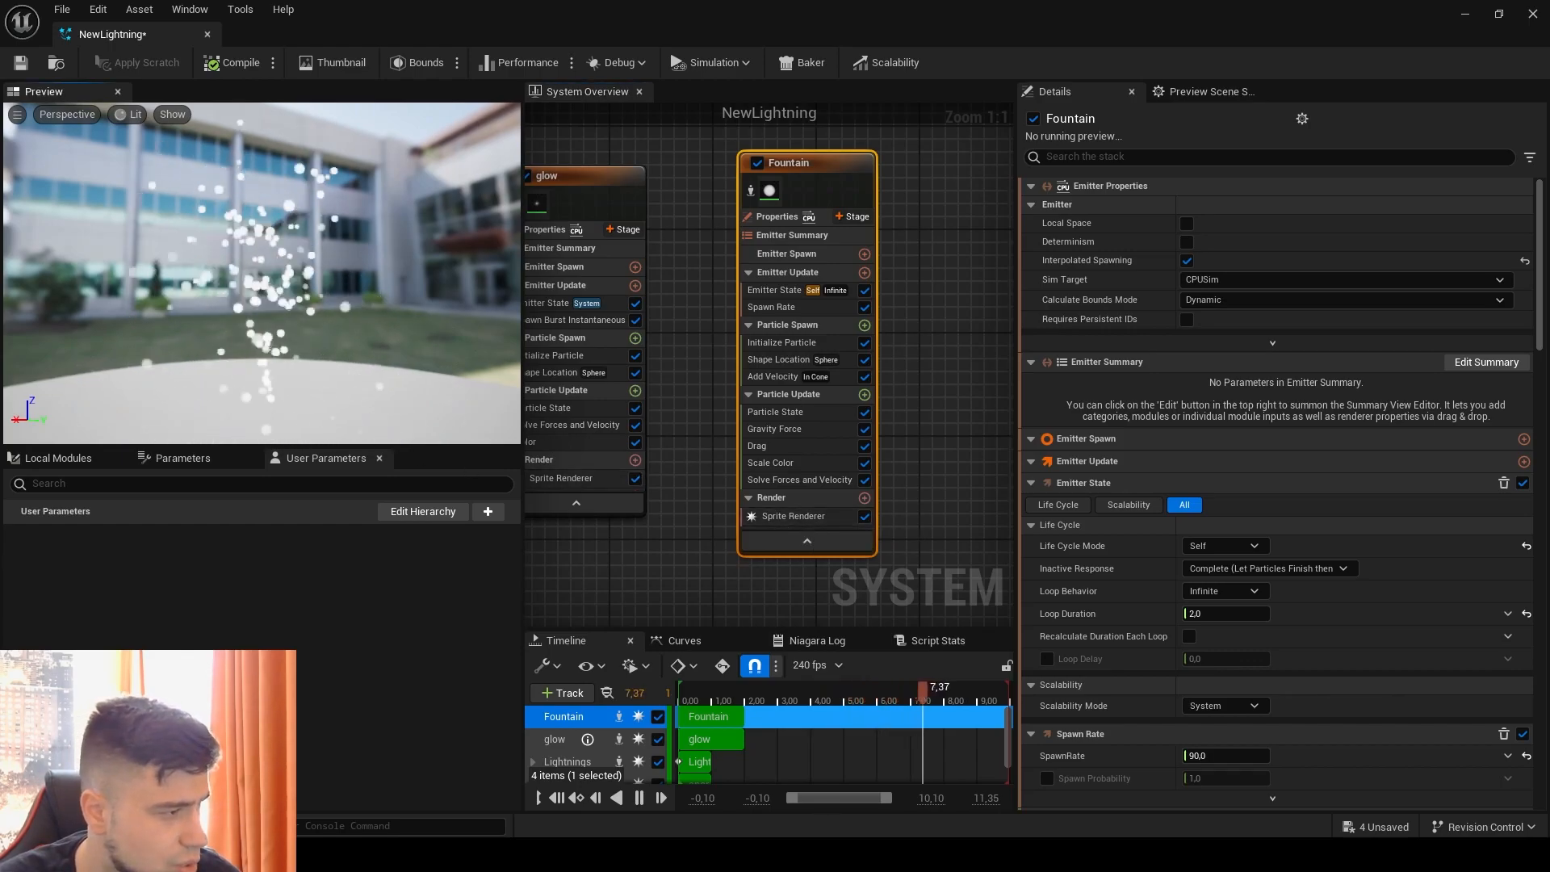
Step: Replace the Fountain emitter's Sprite Renderer with a Mesh Renderer
click(797, 520)
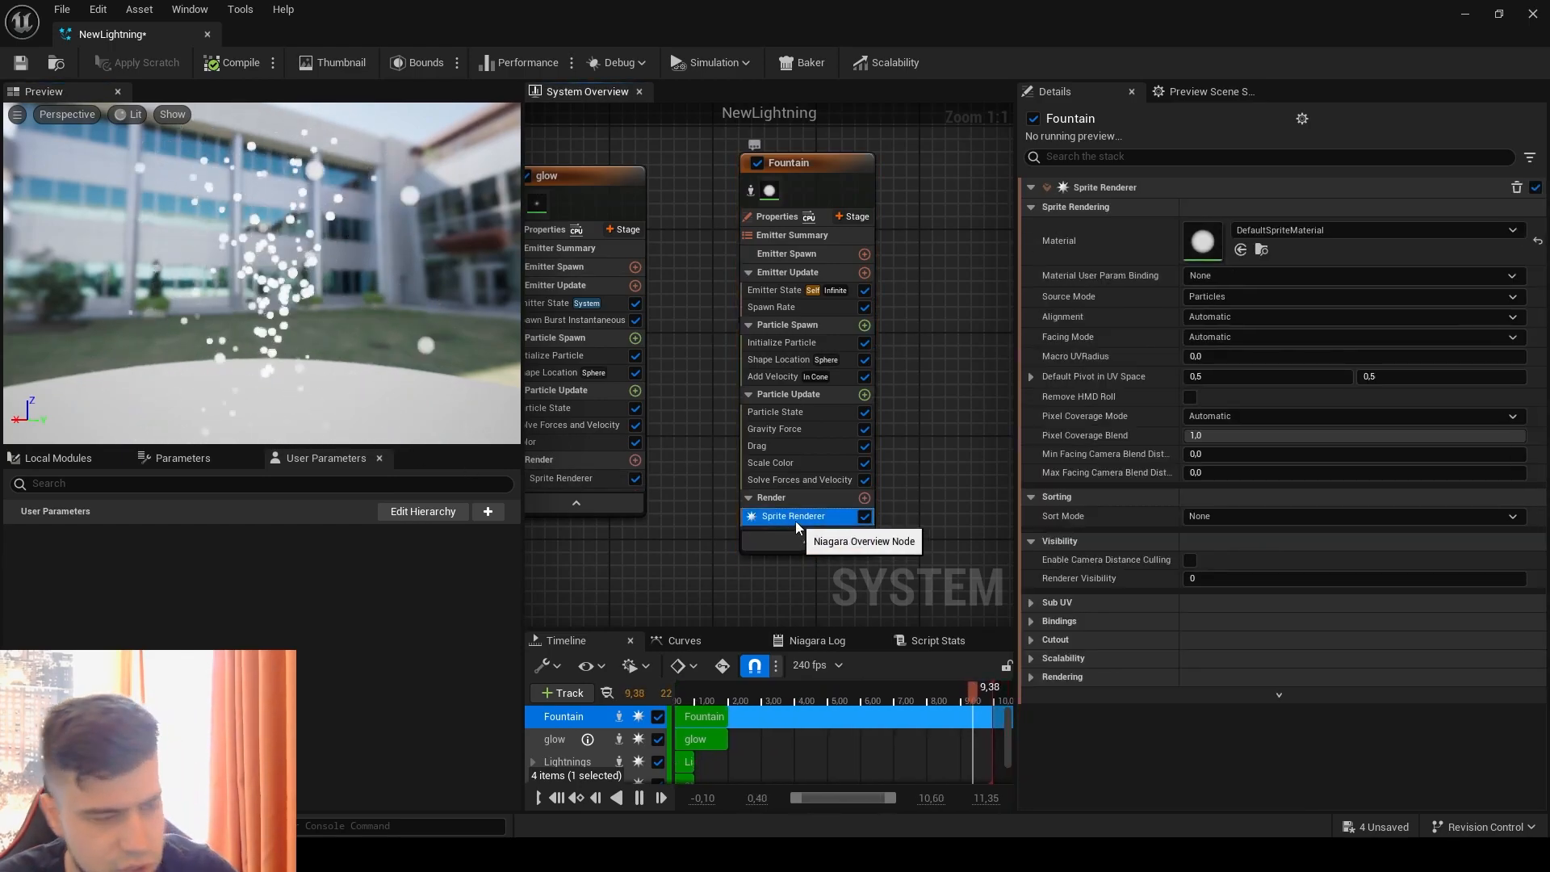
key(Delete)
click(863, 483)
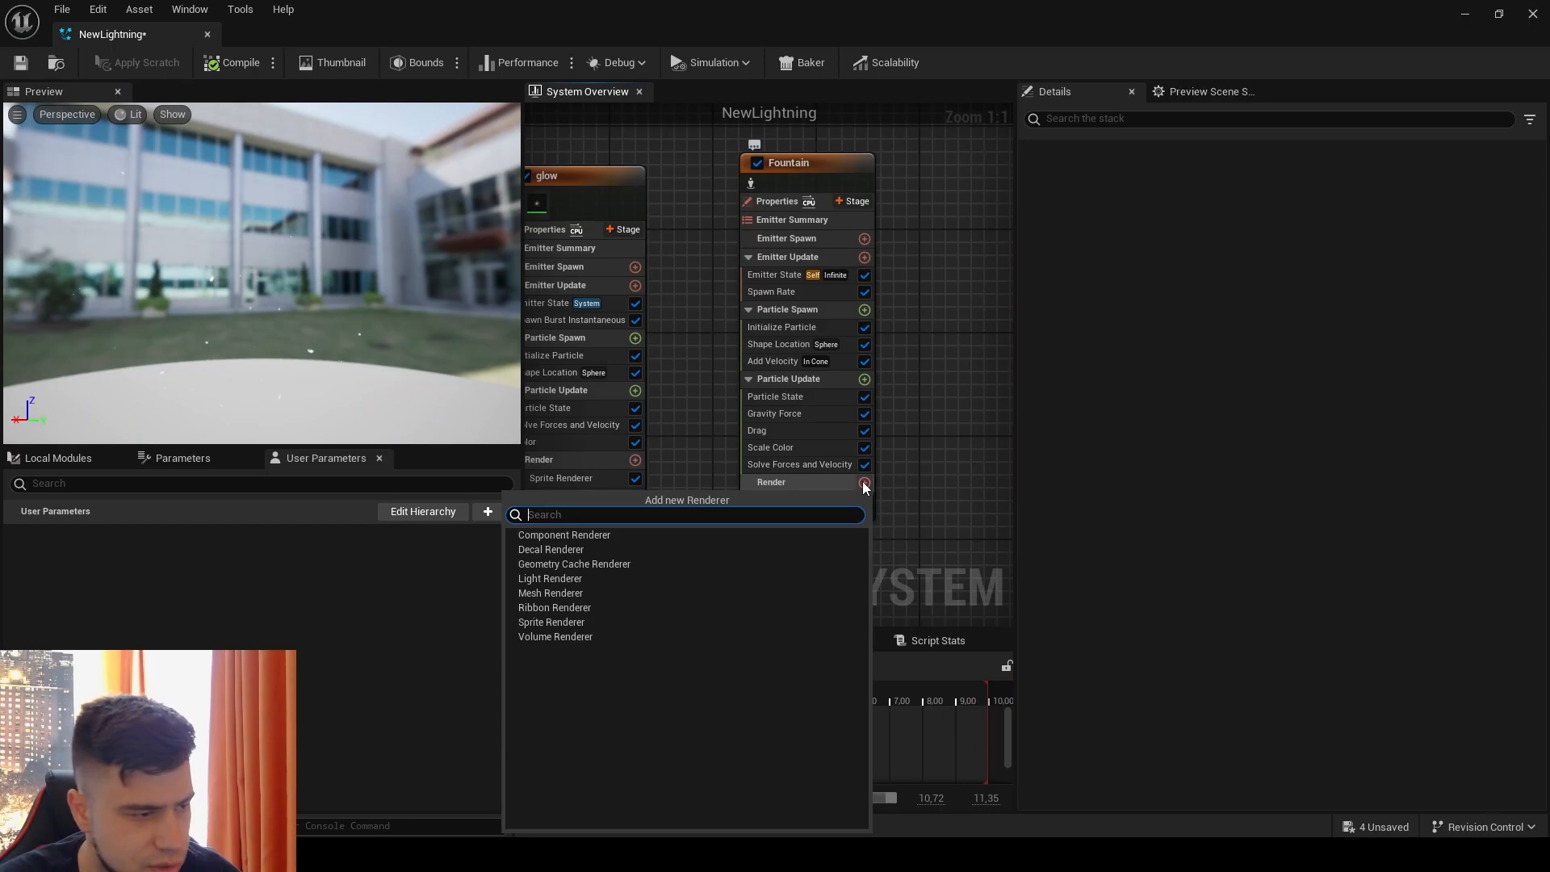
click(565, 593)
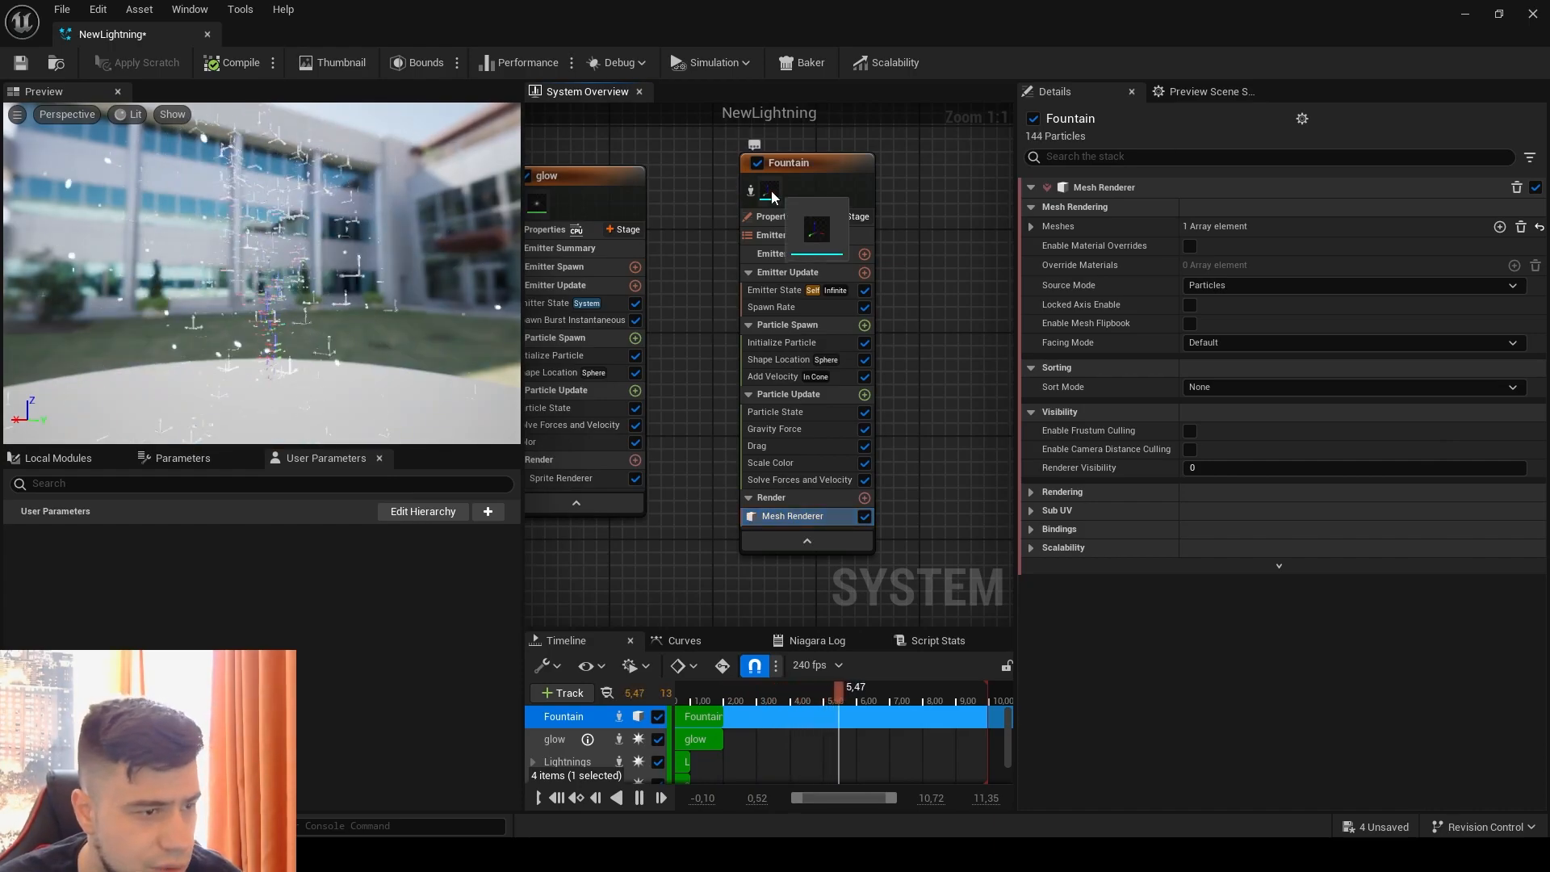
Step: Assign the Debris1 static mesh to the Fountain emitter's Mesh Renderer
click(1031, 226)
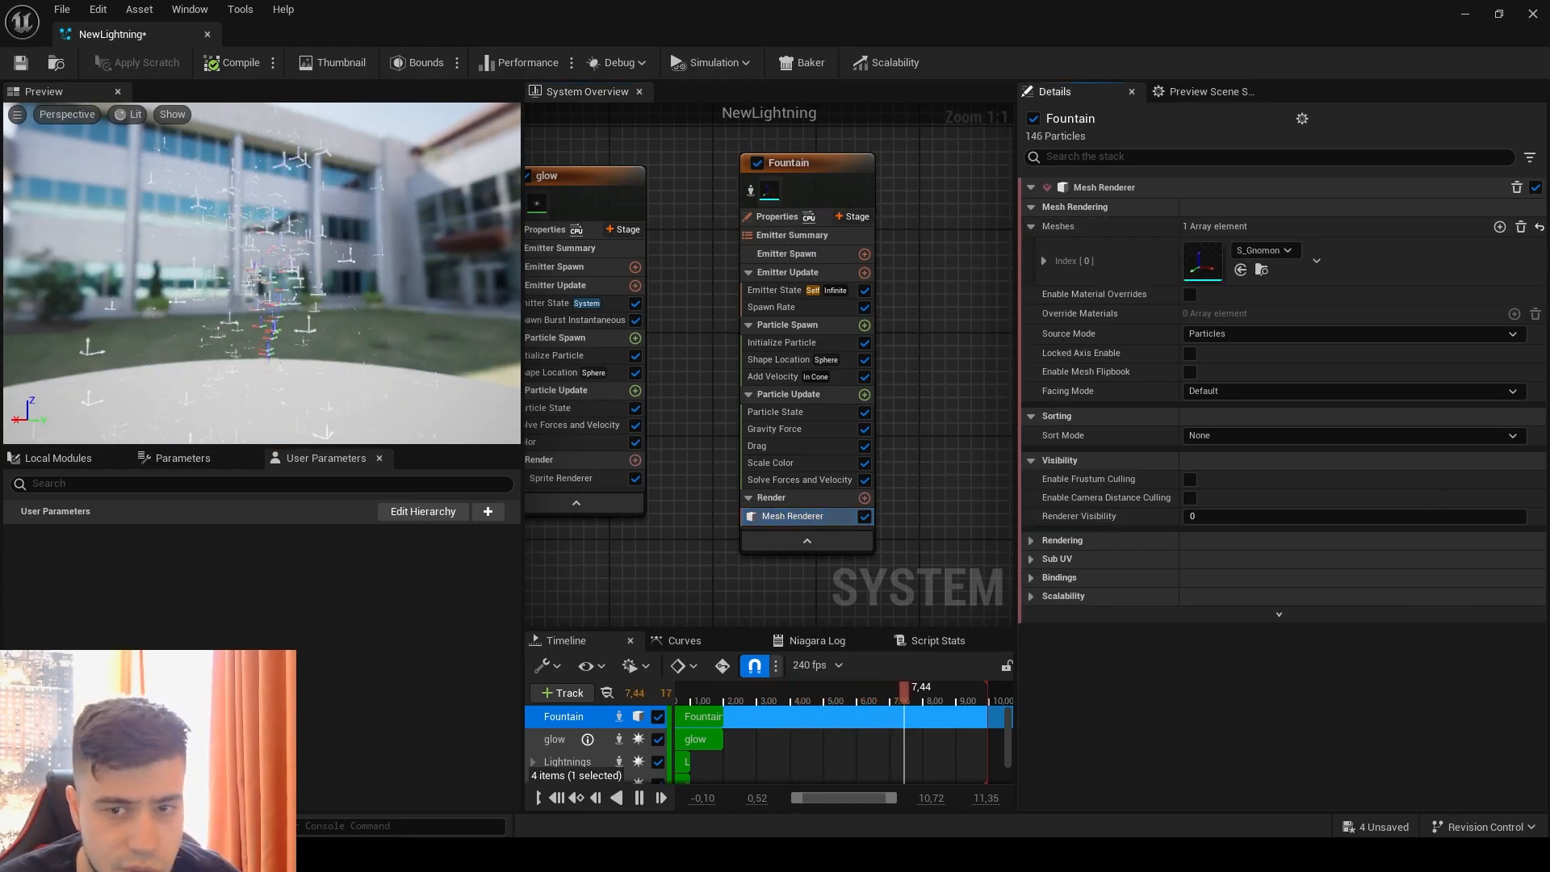
click(1279, 255)
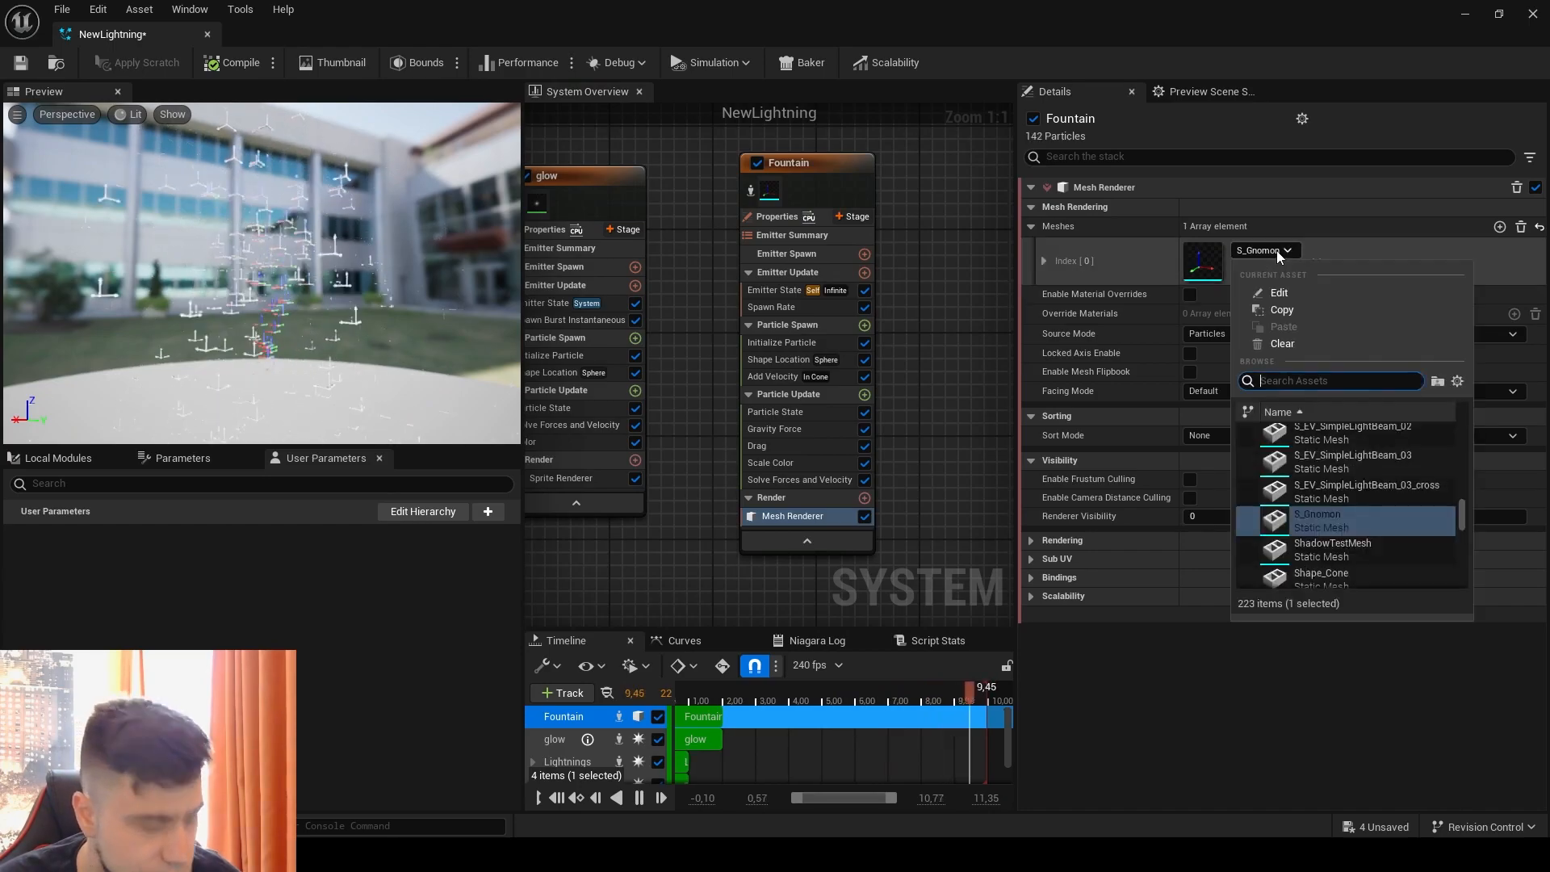
text(debris1)
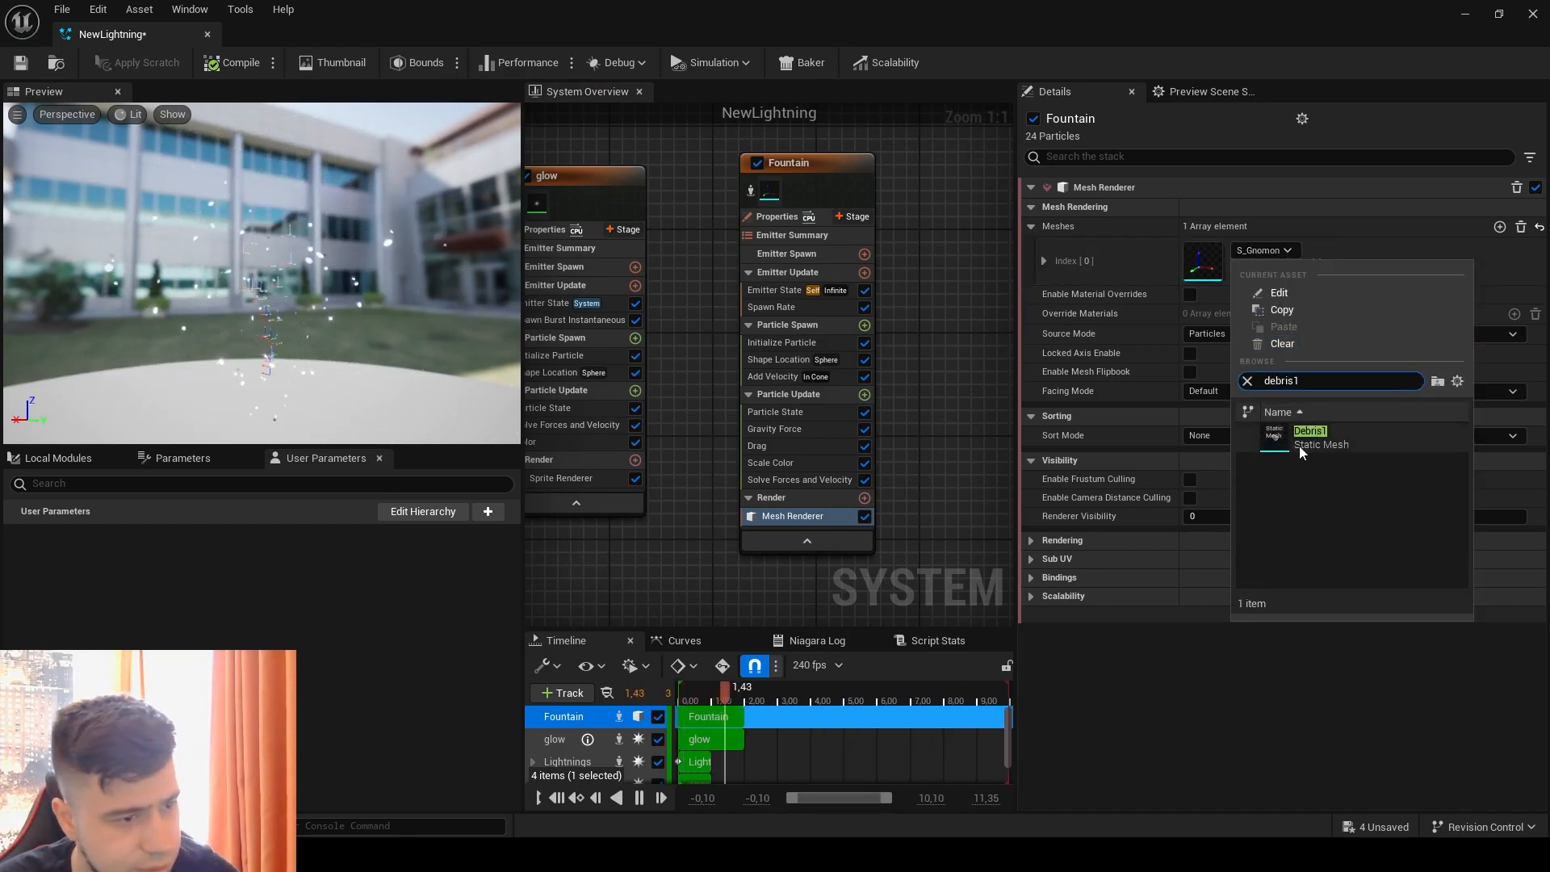
click(1299, 442)
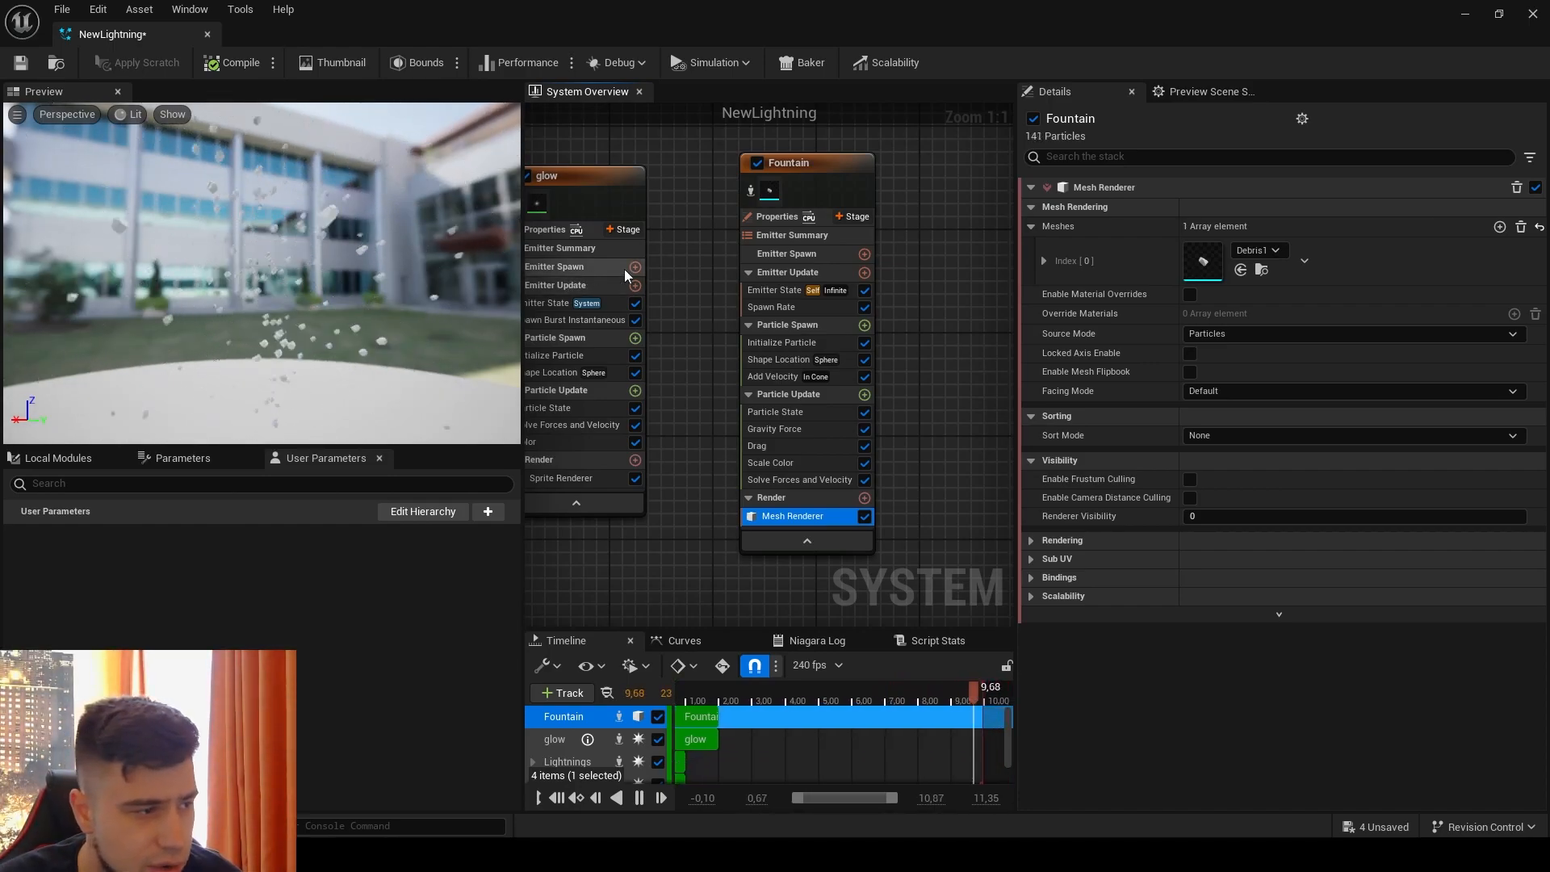
Step: Set the Life Cycle Mode in the Fountain emitter's Emitter State to System
click(775, 289)
click(1219, 252)
click(1235, 294)
Step: Replace the Fountain emitter's Spawn Rate module with Spawn Burst Instantaneous
click(795, 307)
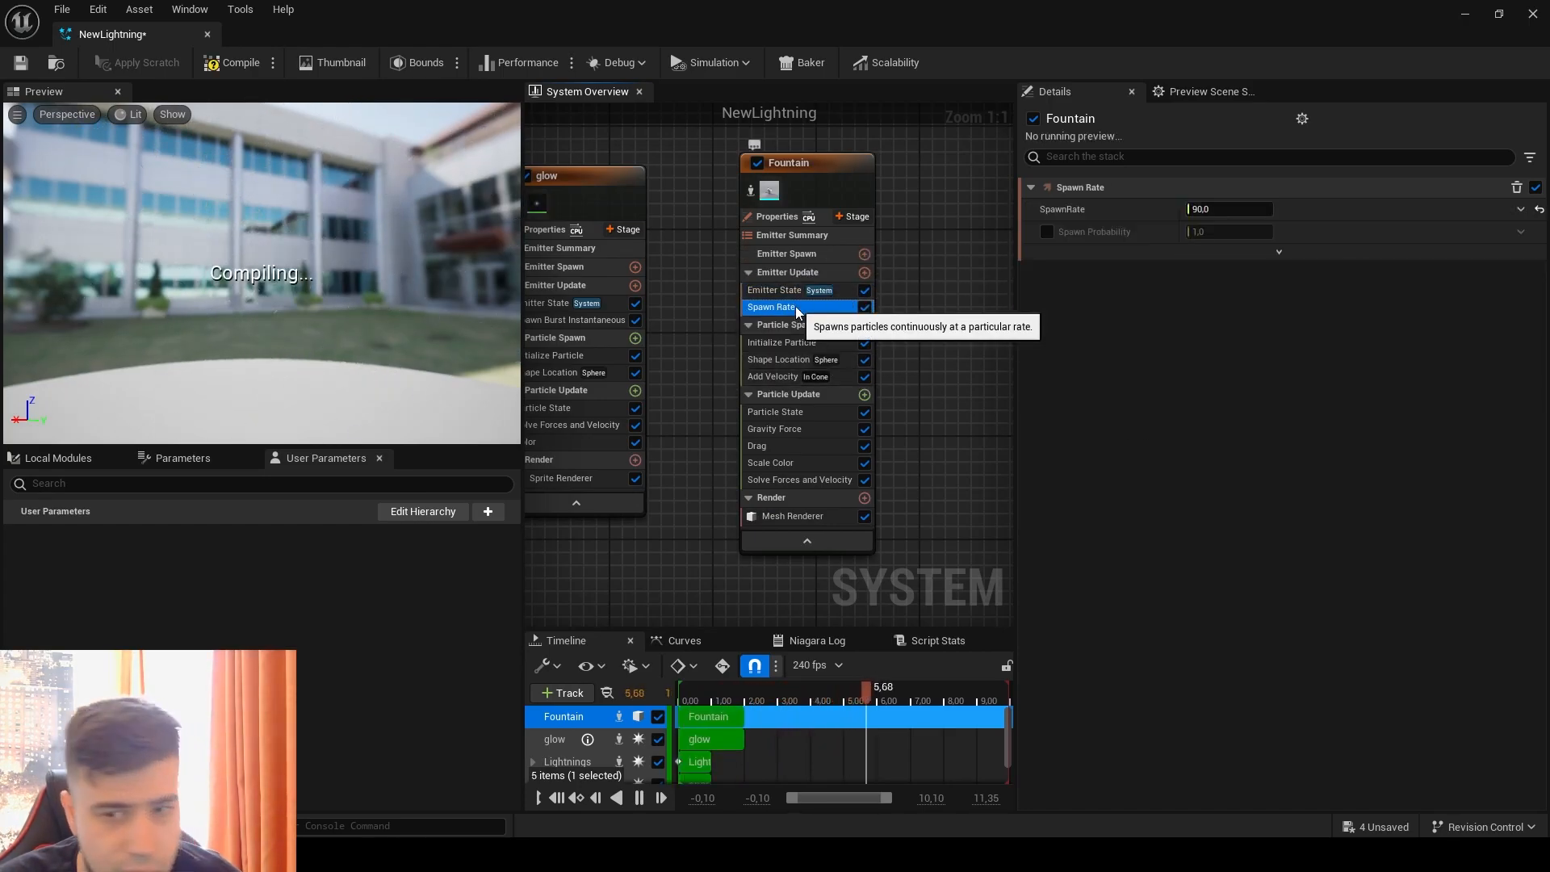
key(Delete)
click(864, 272)
click(633, 418)
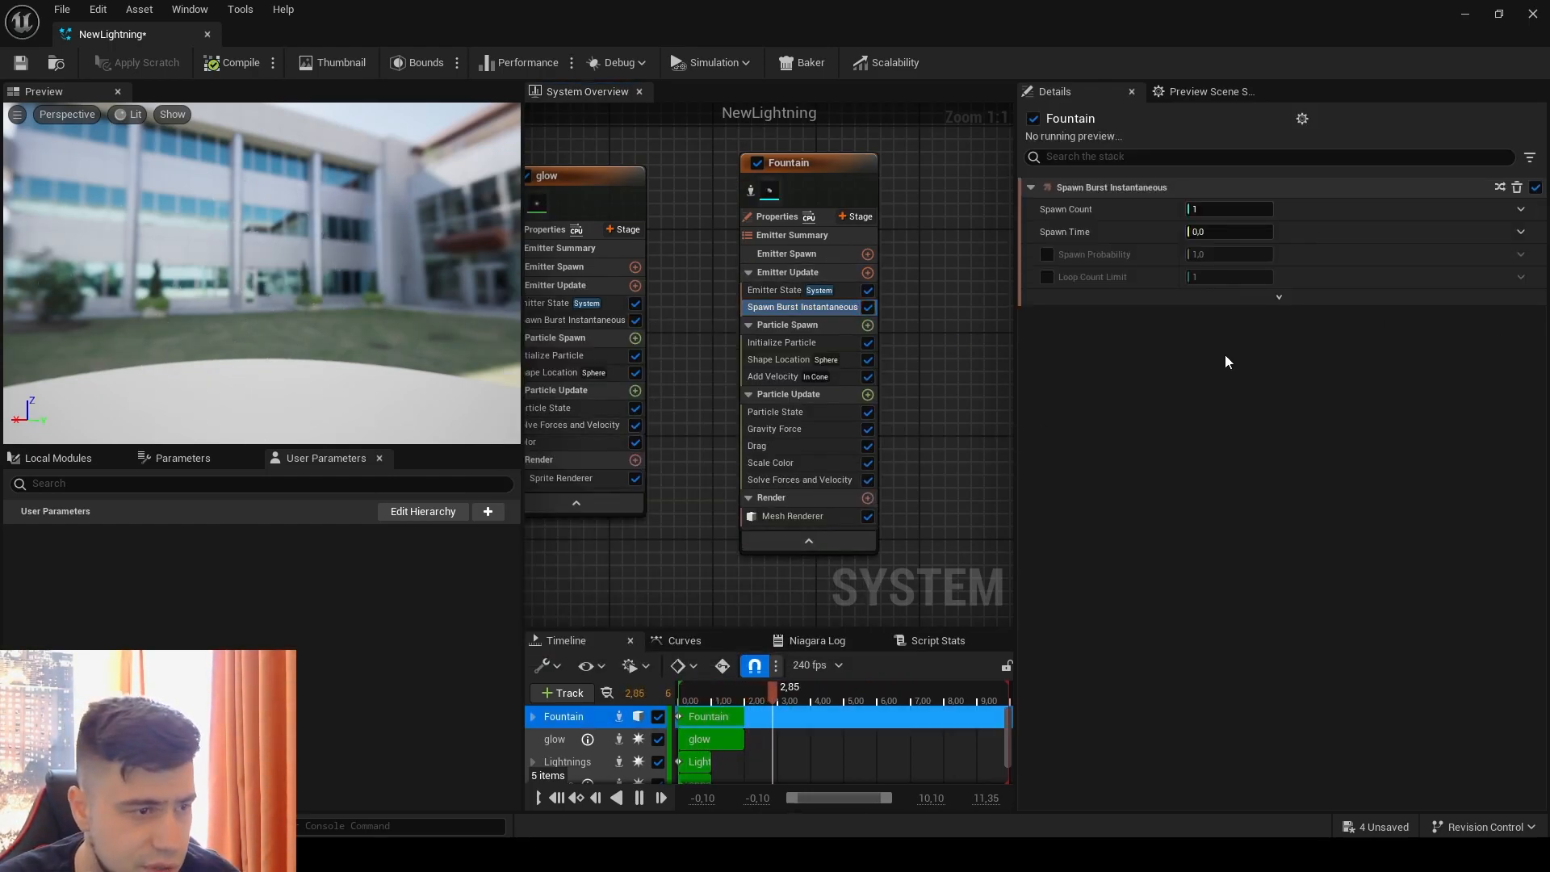
Step: Make the Fountain emitter's Spawn Count a Random Range Int with Minimum 5 and Maximum 20
click(1520, 210)
click(1261, 329)
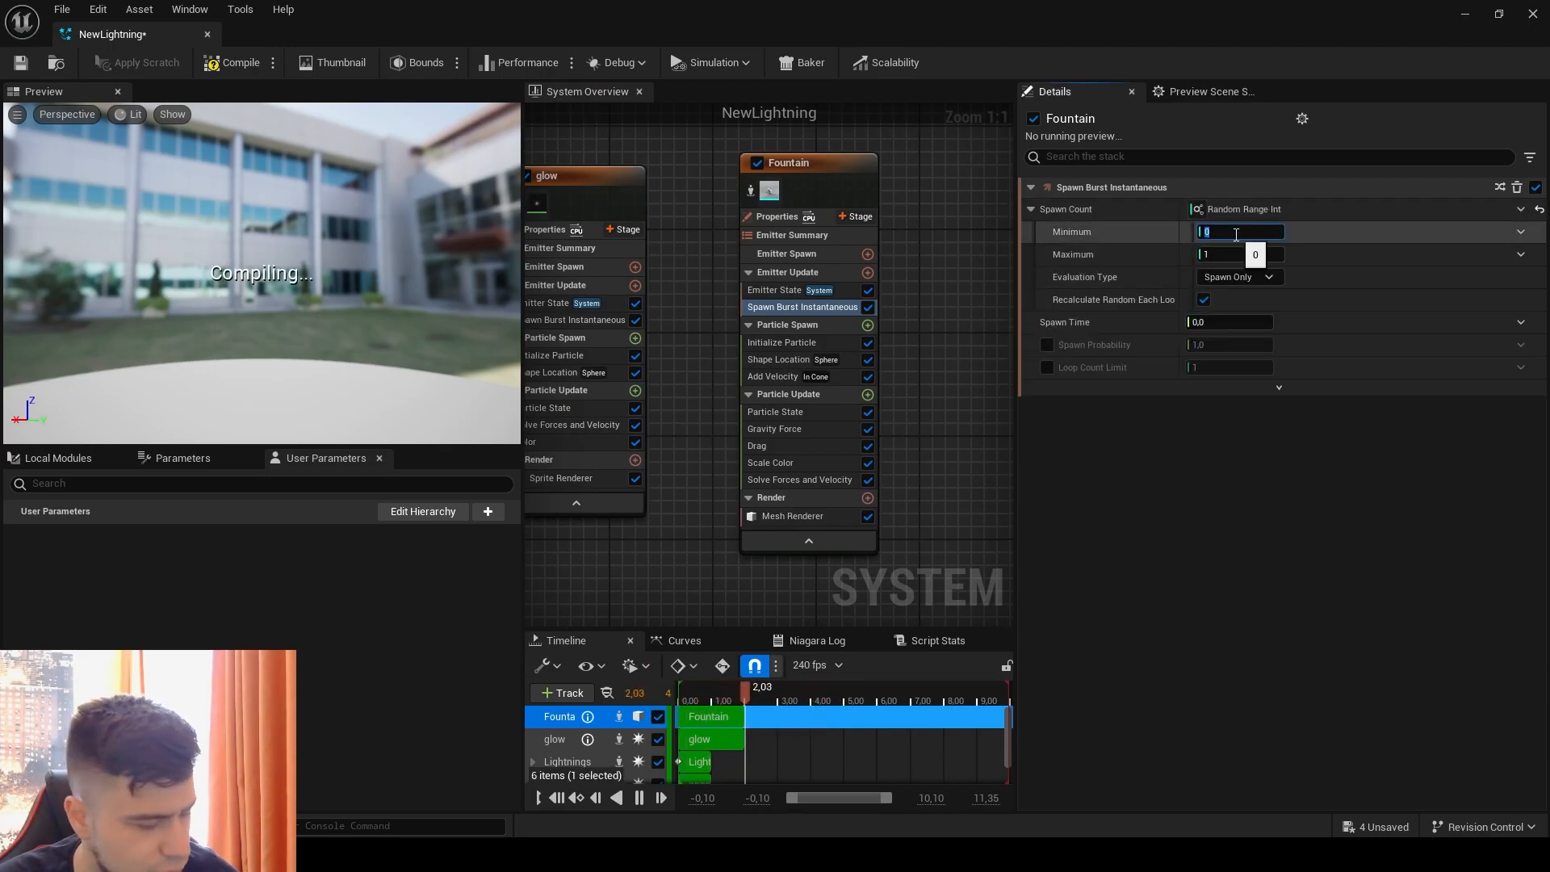
text(5)
click(1235, 255)
text(20)
key(Return)
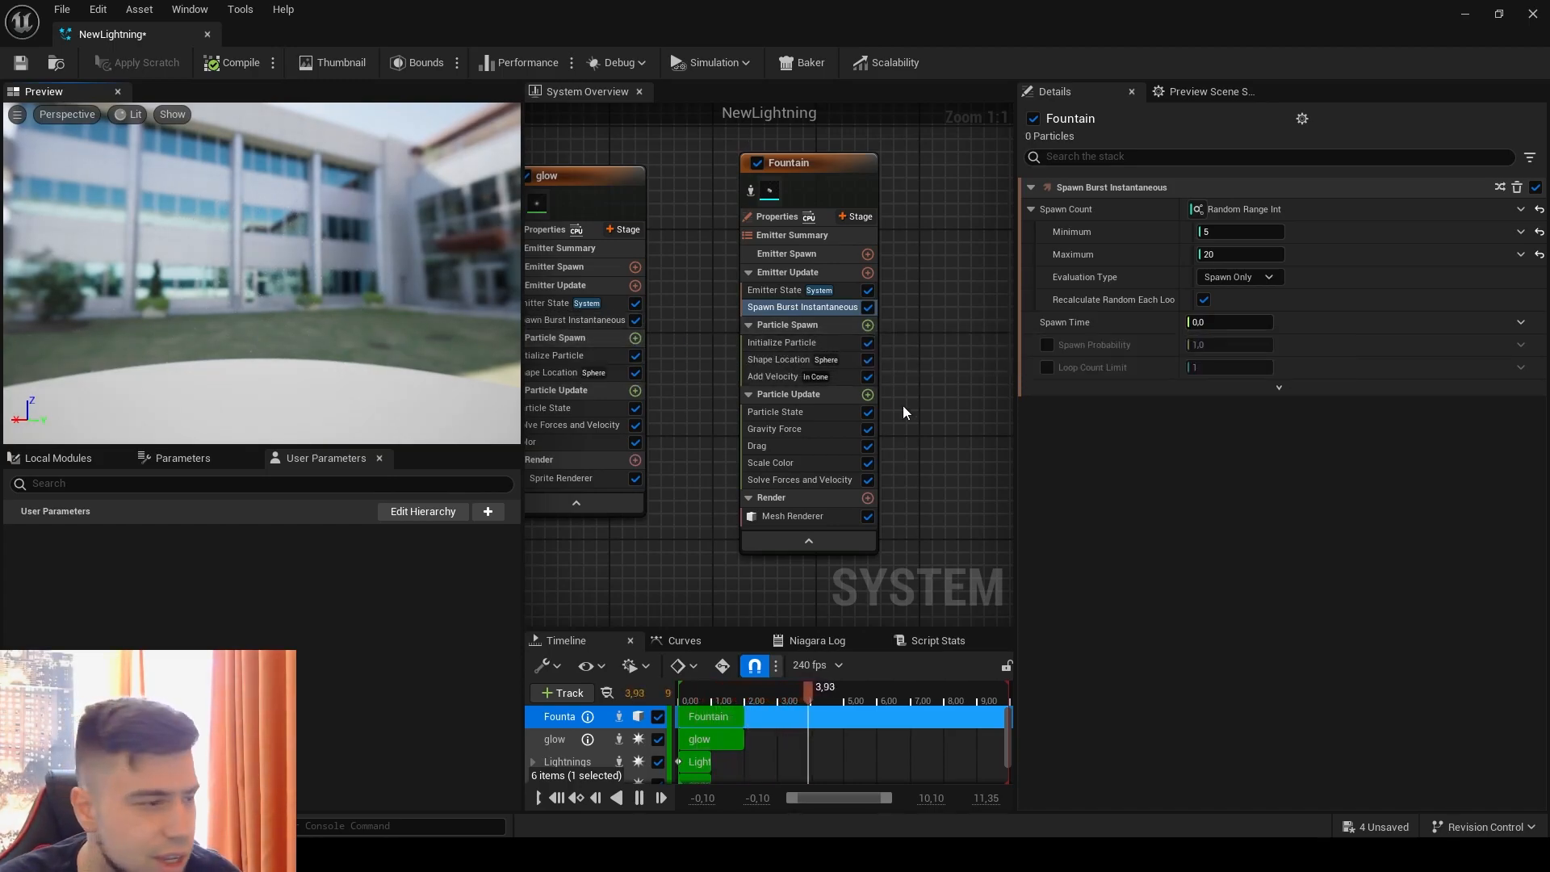
Step: Set the Fountain emitter's Lifetime Min to 4 and Lifetime Max to 6 in Initialize Particle
click(788, 346)
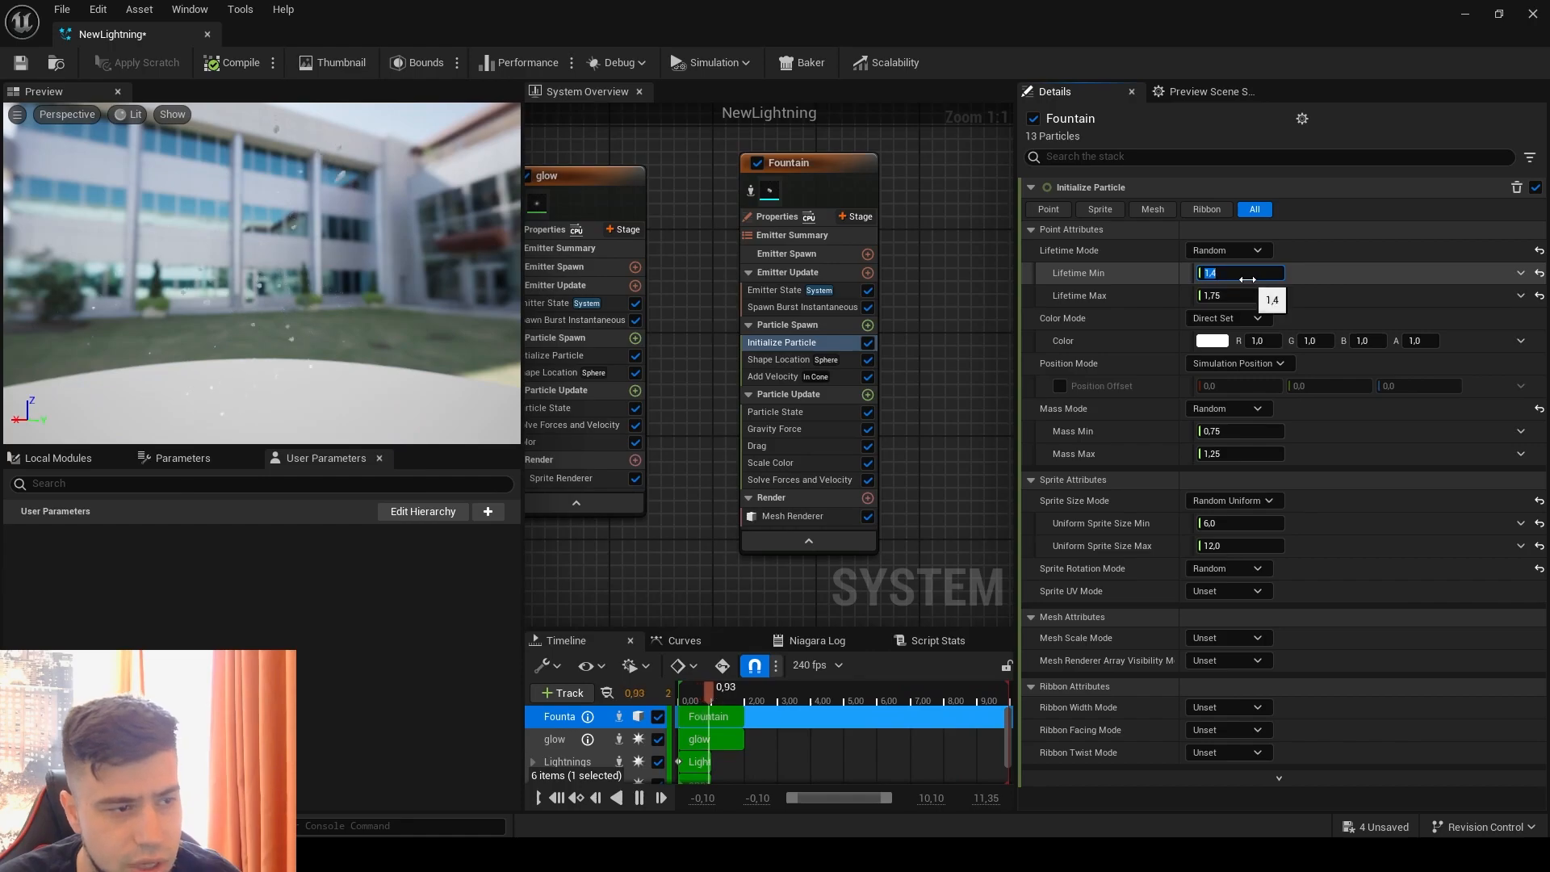
click(1233, 297)
text(6)
key(Return)
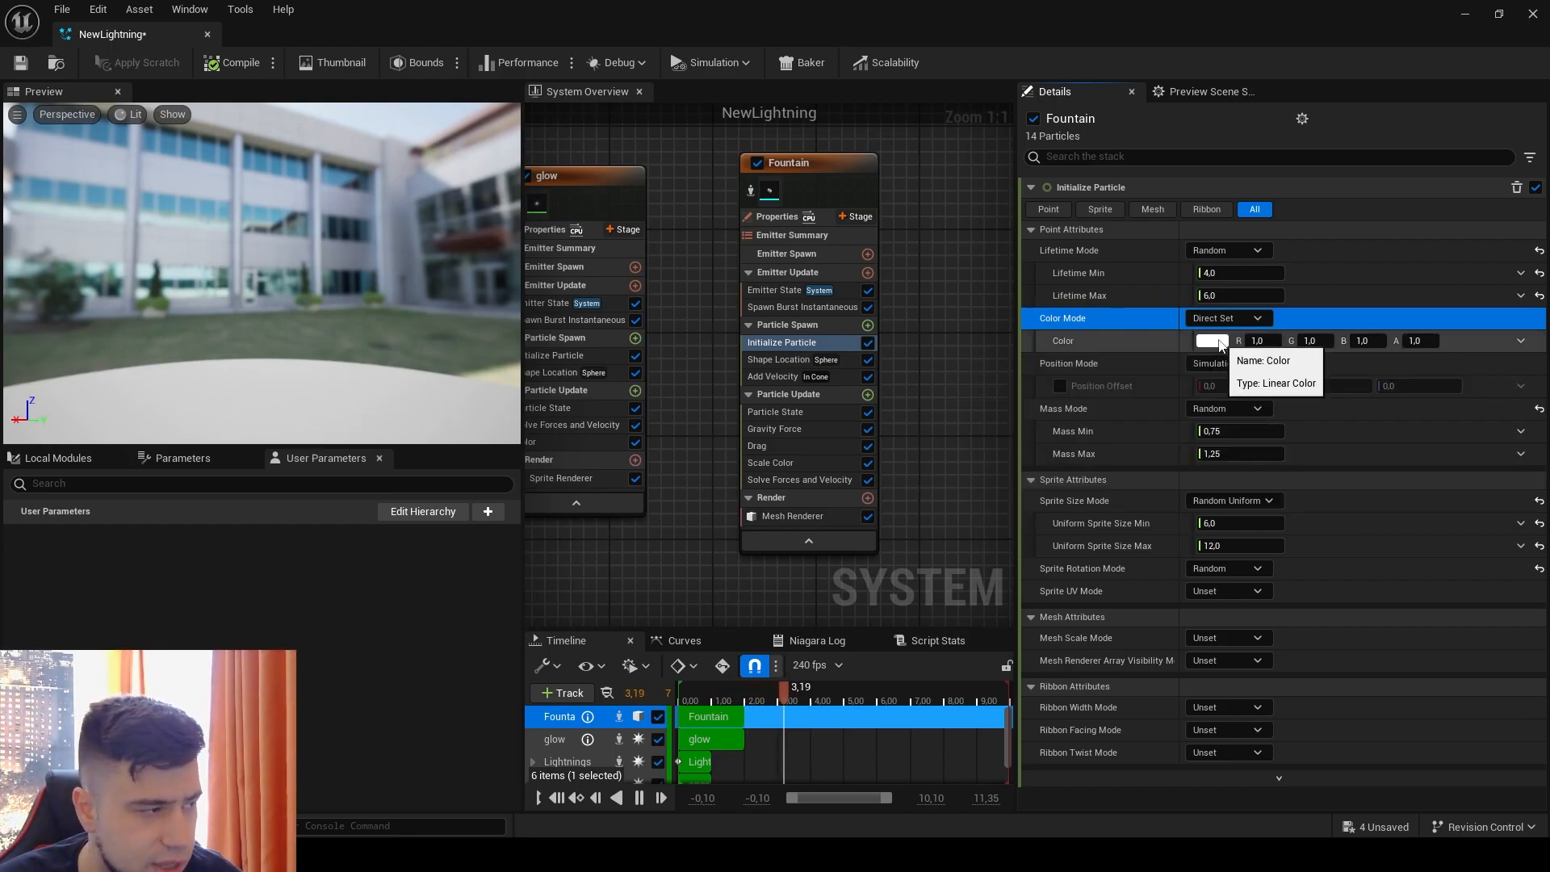
Step: Set the Fountain emitter's initial particle Color to dark brown (R 0.166667, G 0.09766, B 0.039062) and isolate the emitter
click(338, 346)
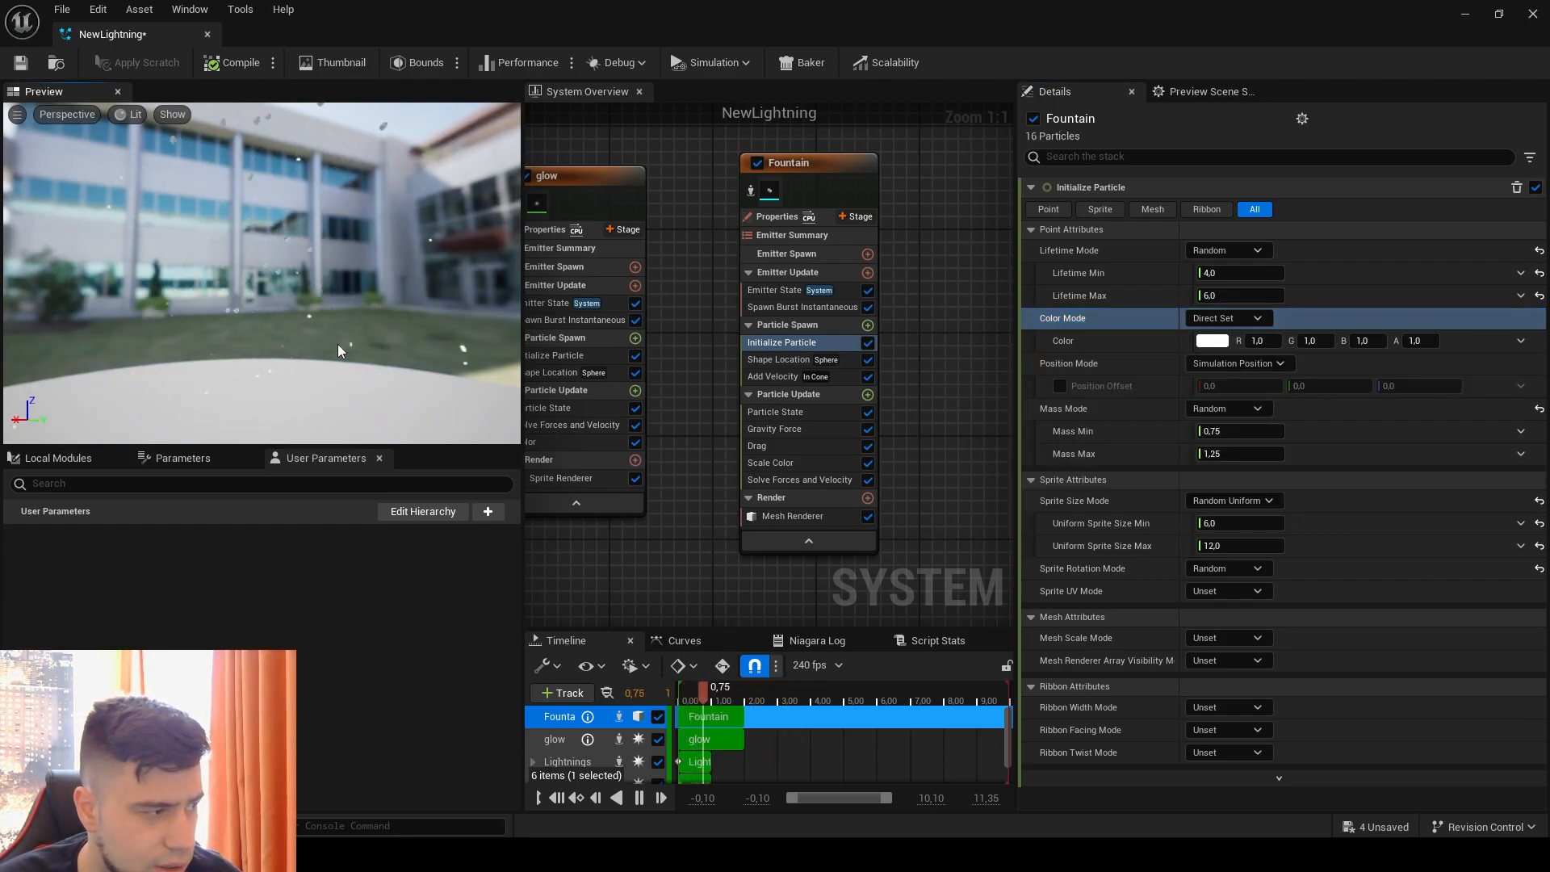
click(1212, 340)
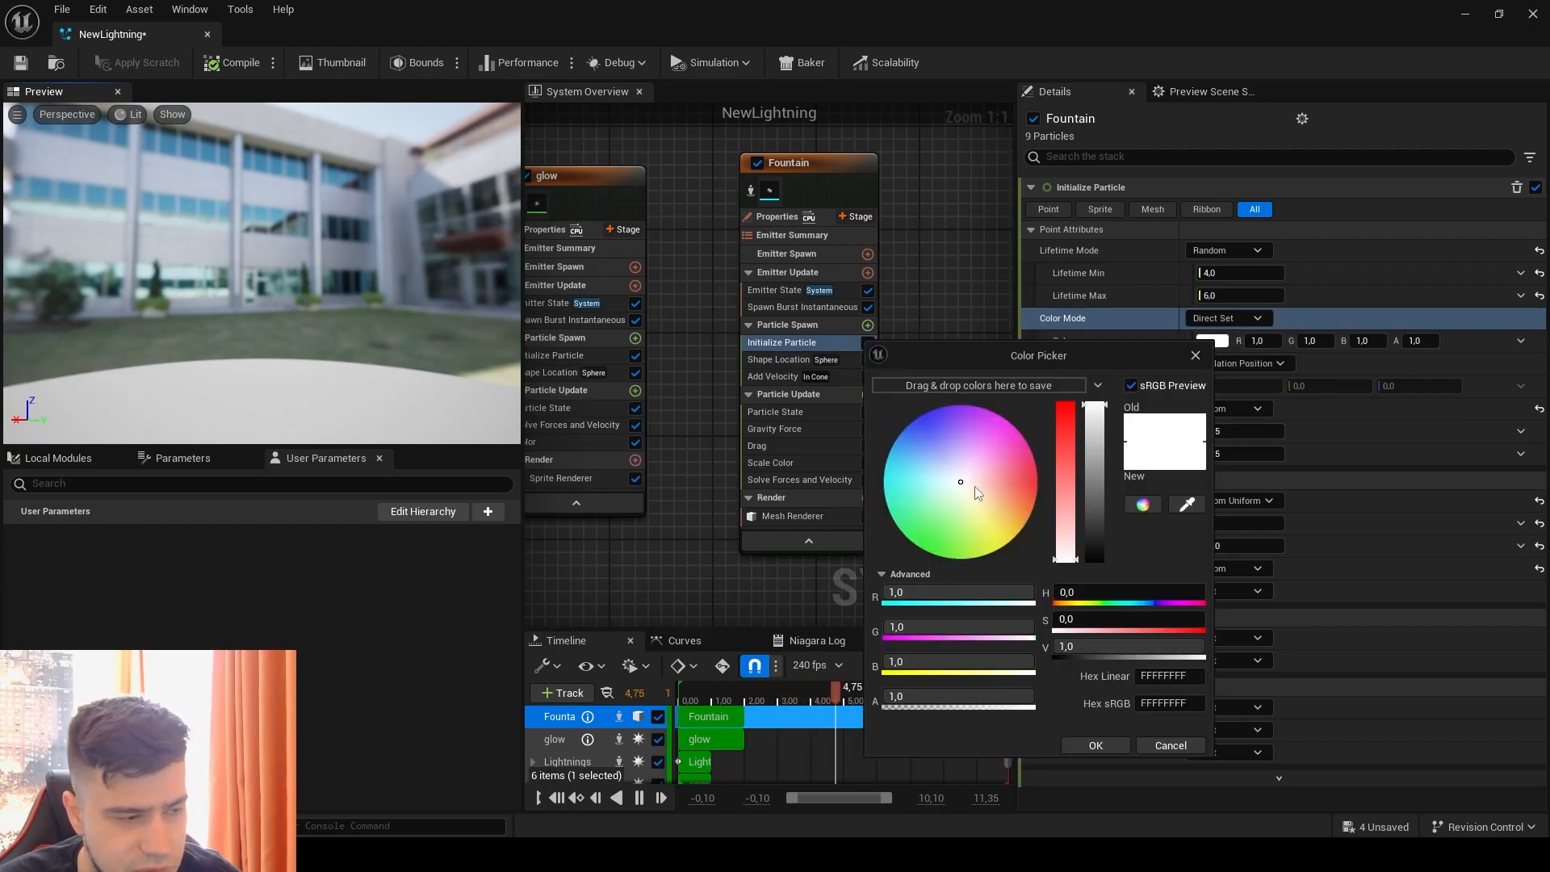
drag(976, 484, 979, 492)
drag(1069, 520, 1100, 537)
click(1086, 744)
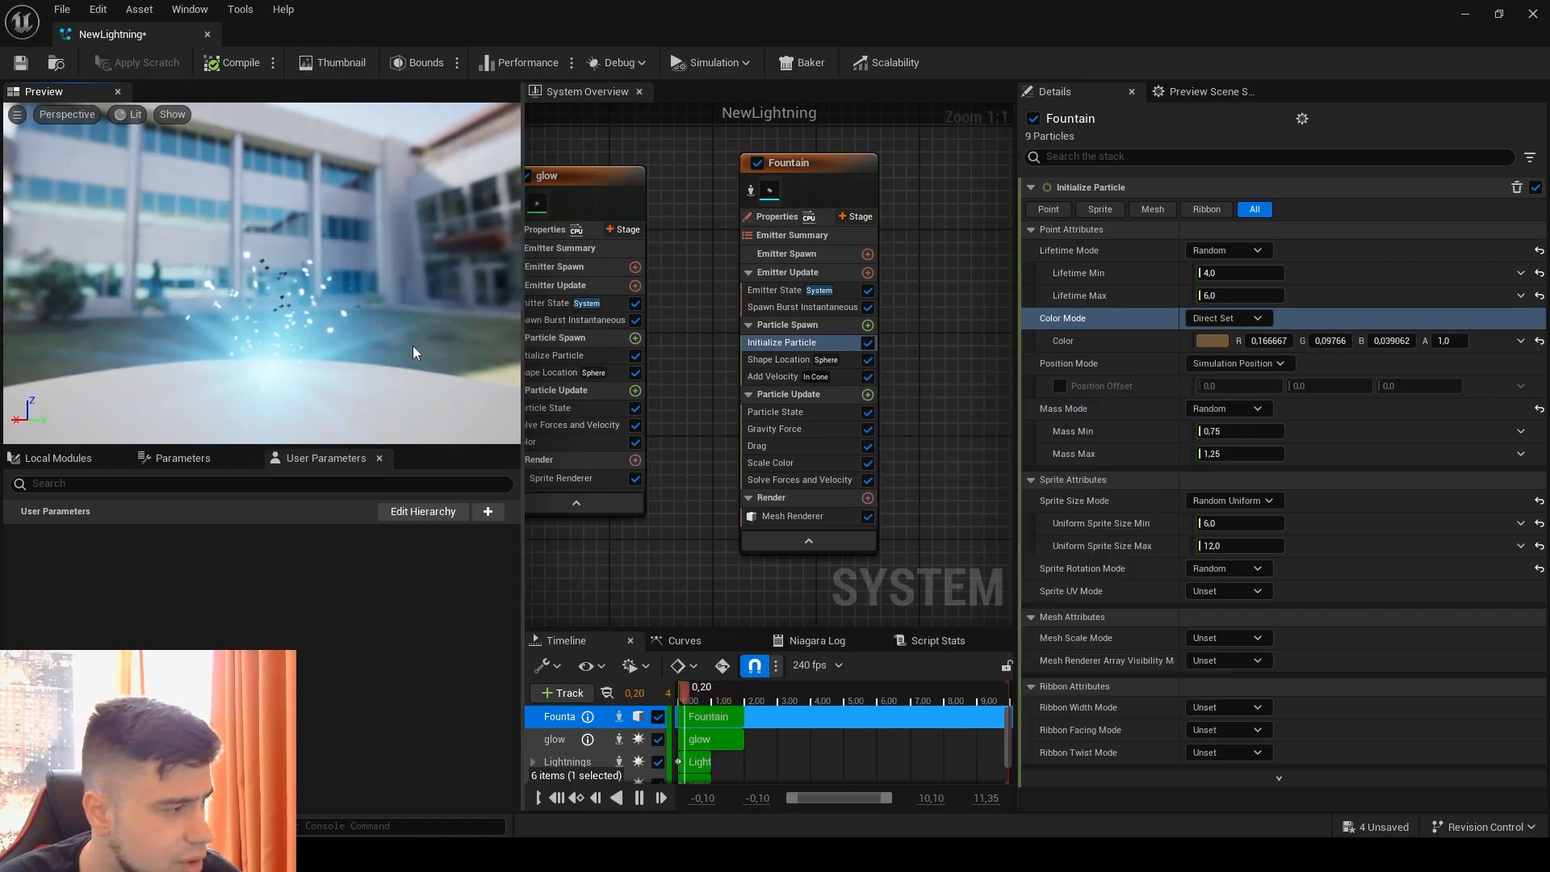
click(751, 191)
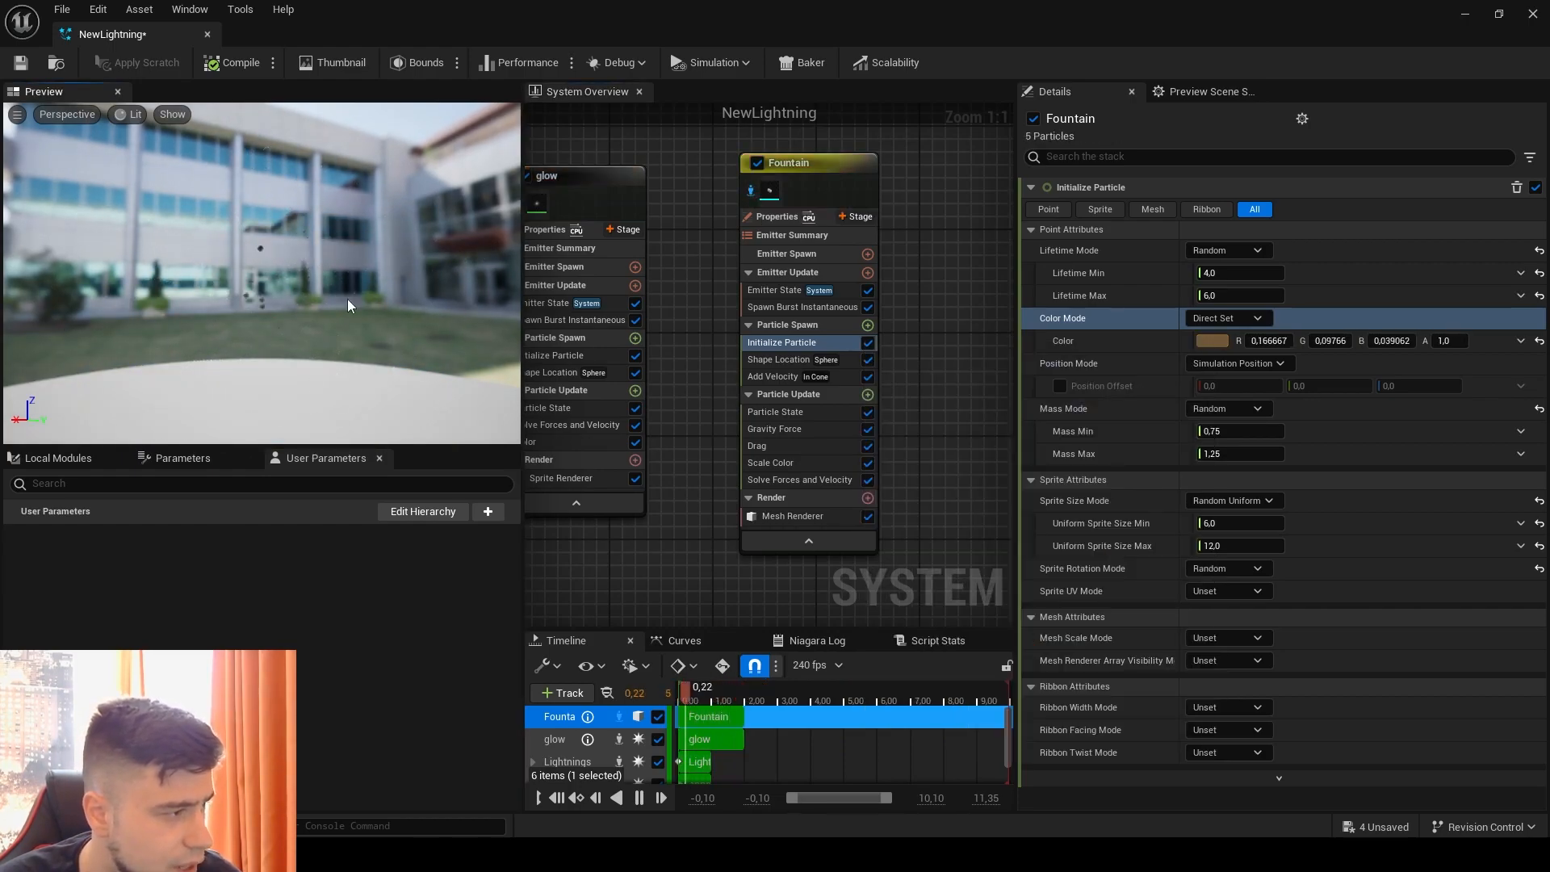
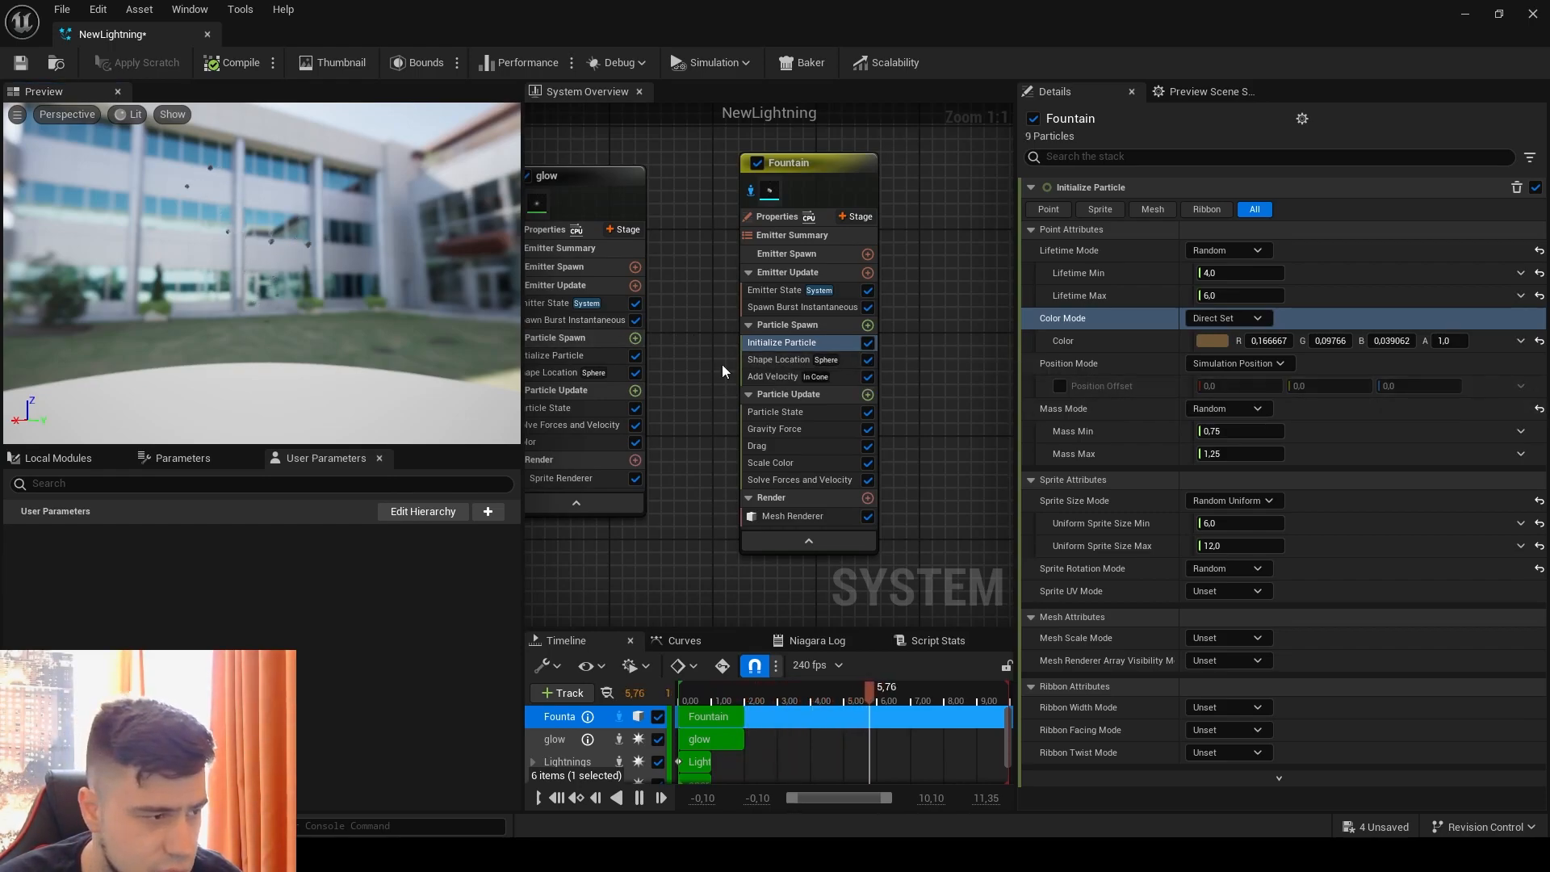
Step: Disable the Fountain emitter's Shape Location module and change the Velocity Mode of Add Velocity to Linear
click(778, 361)
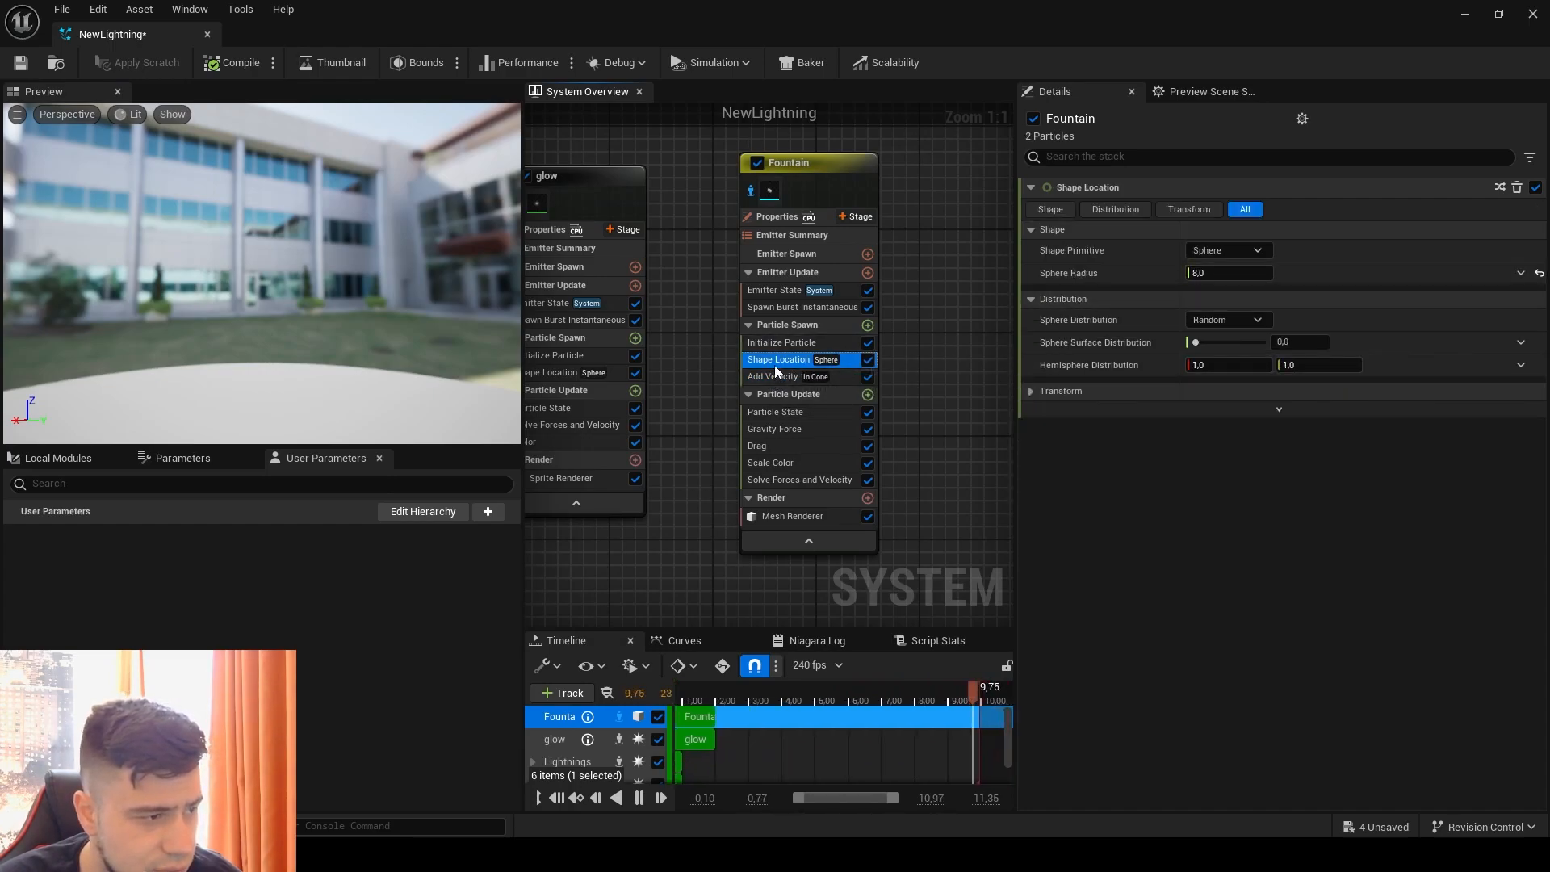
click(868, 360)
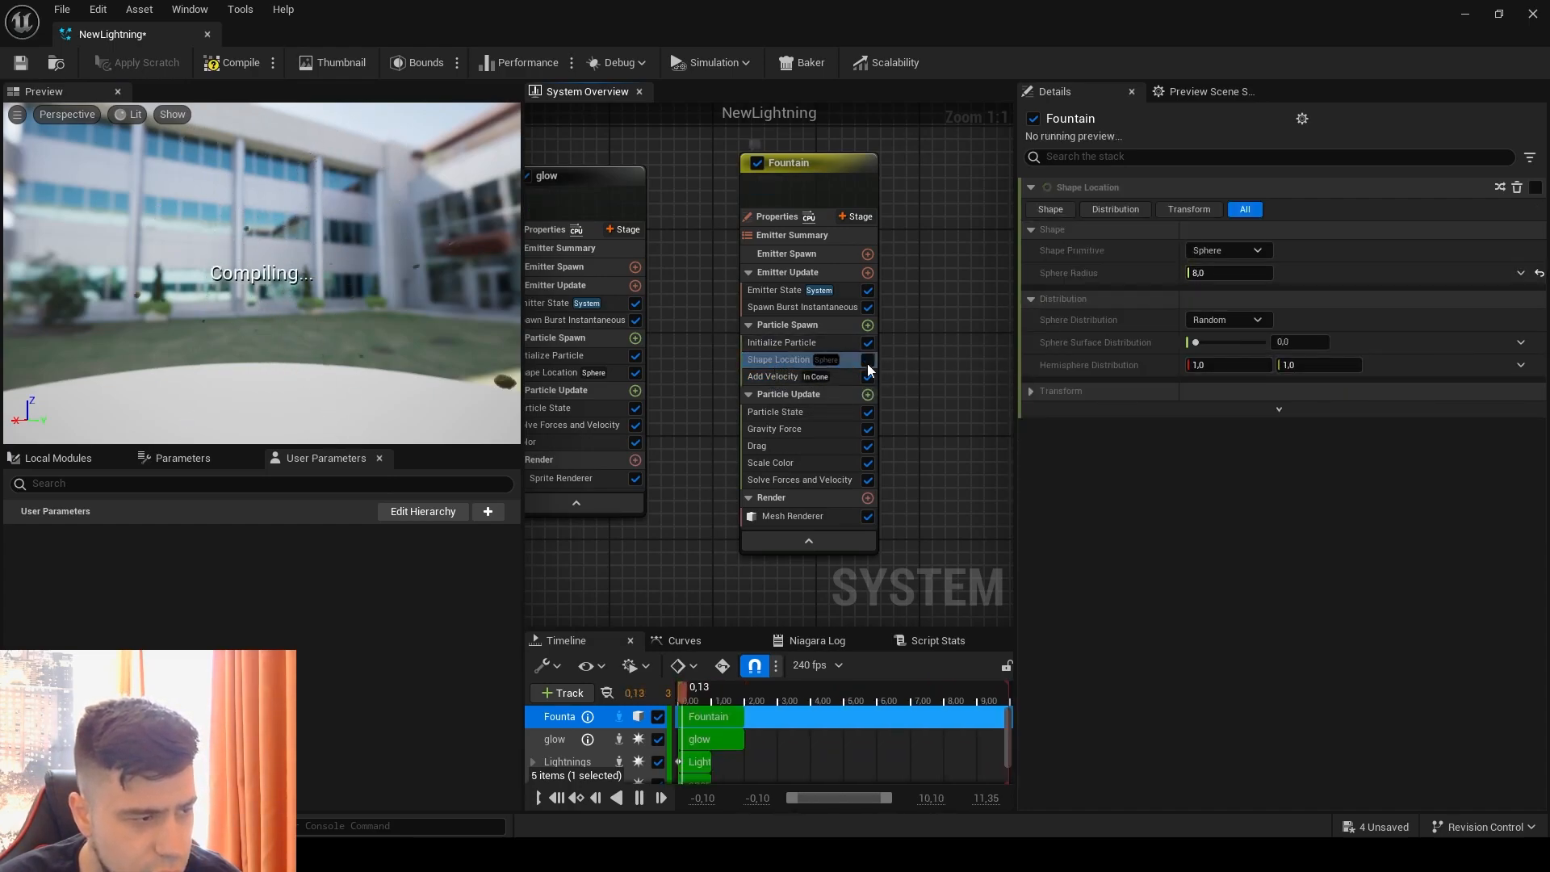
click(780, 377)
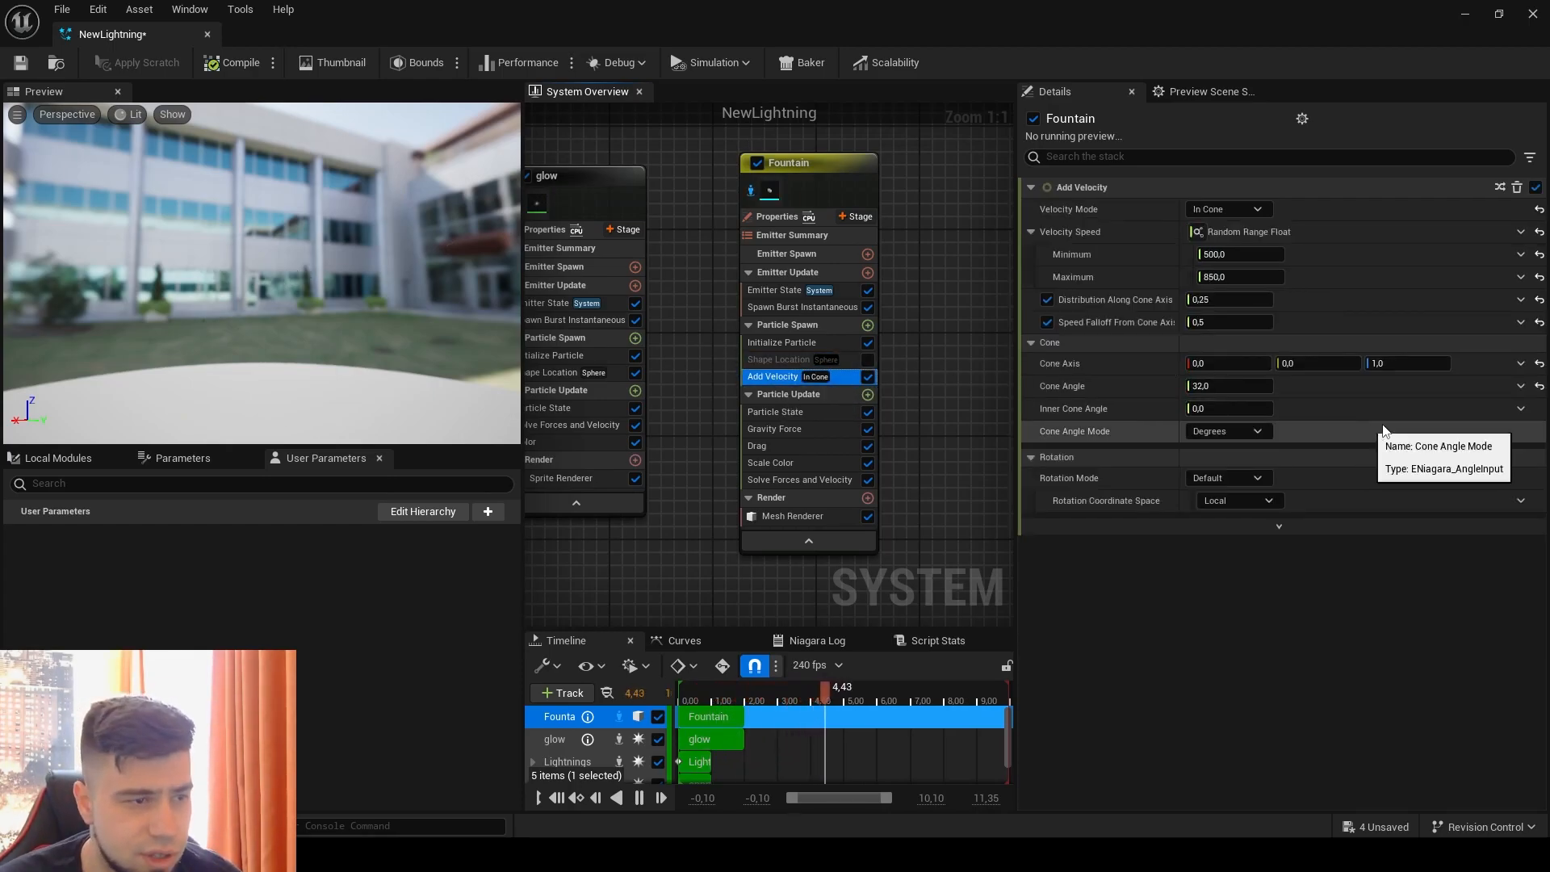
click(1222, 211)
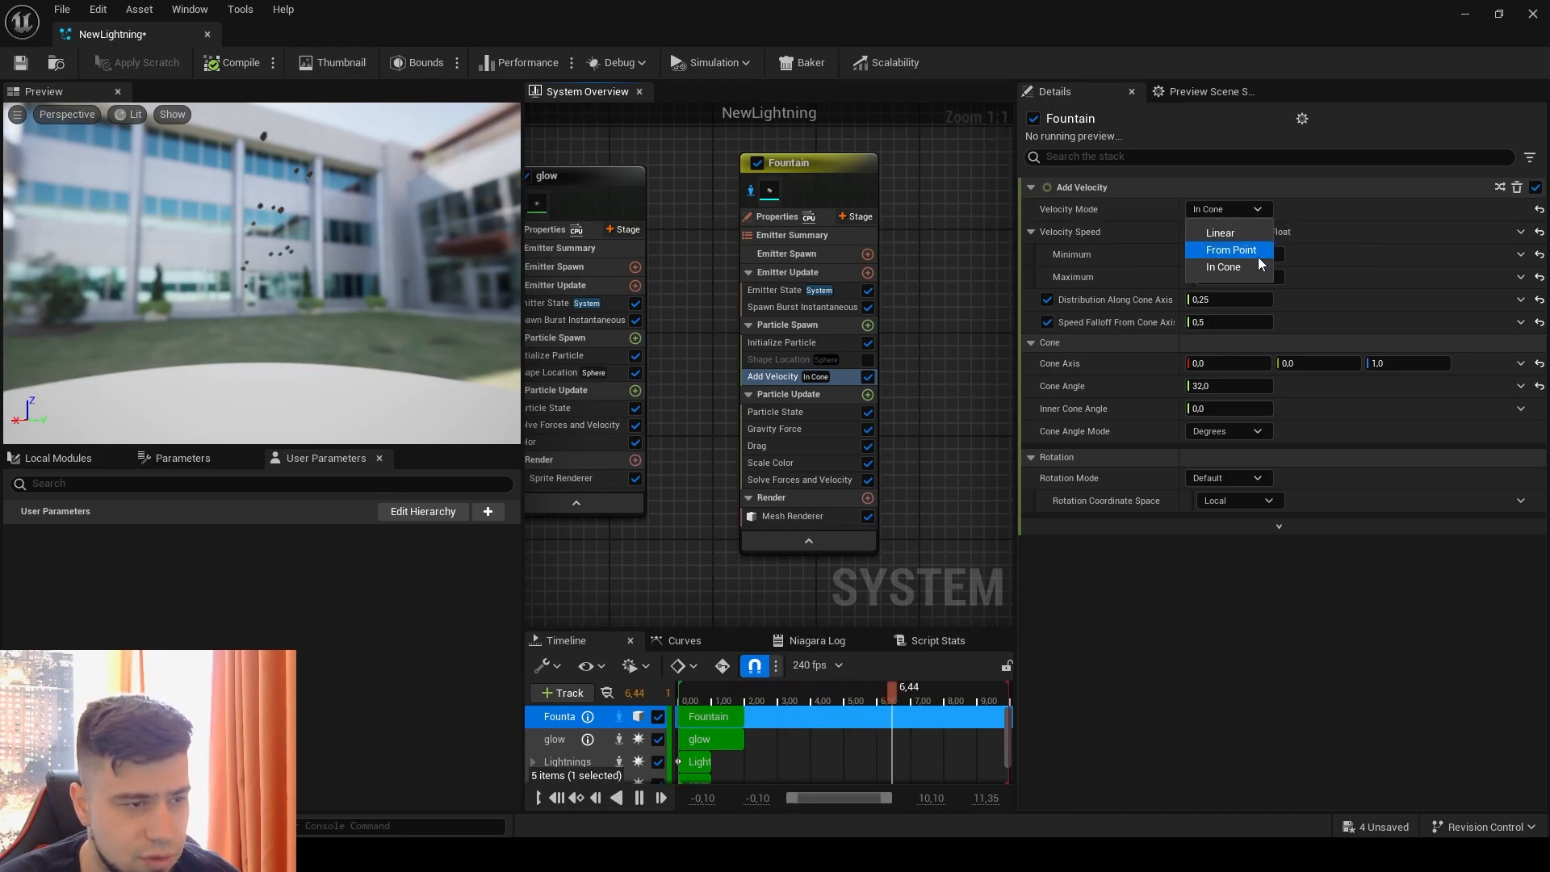
click(1257, 256)
click(1219, 232)
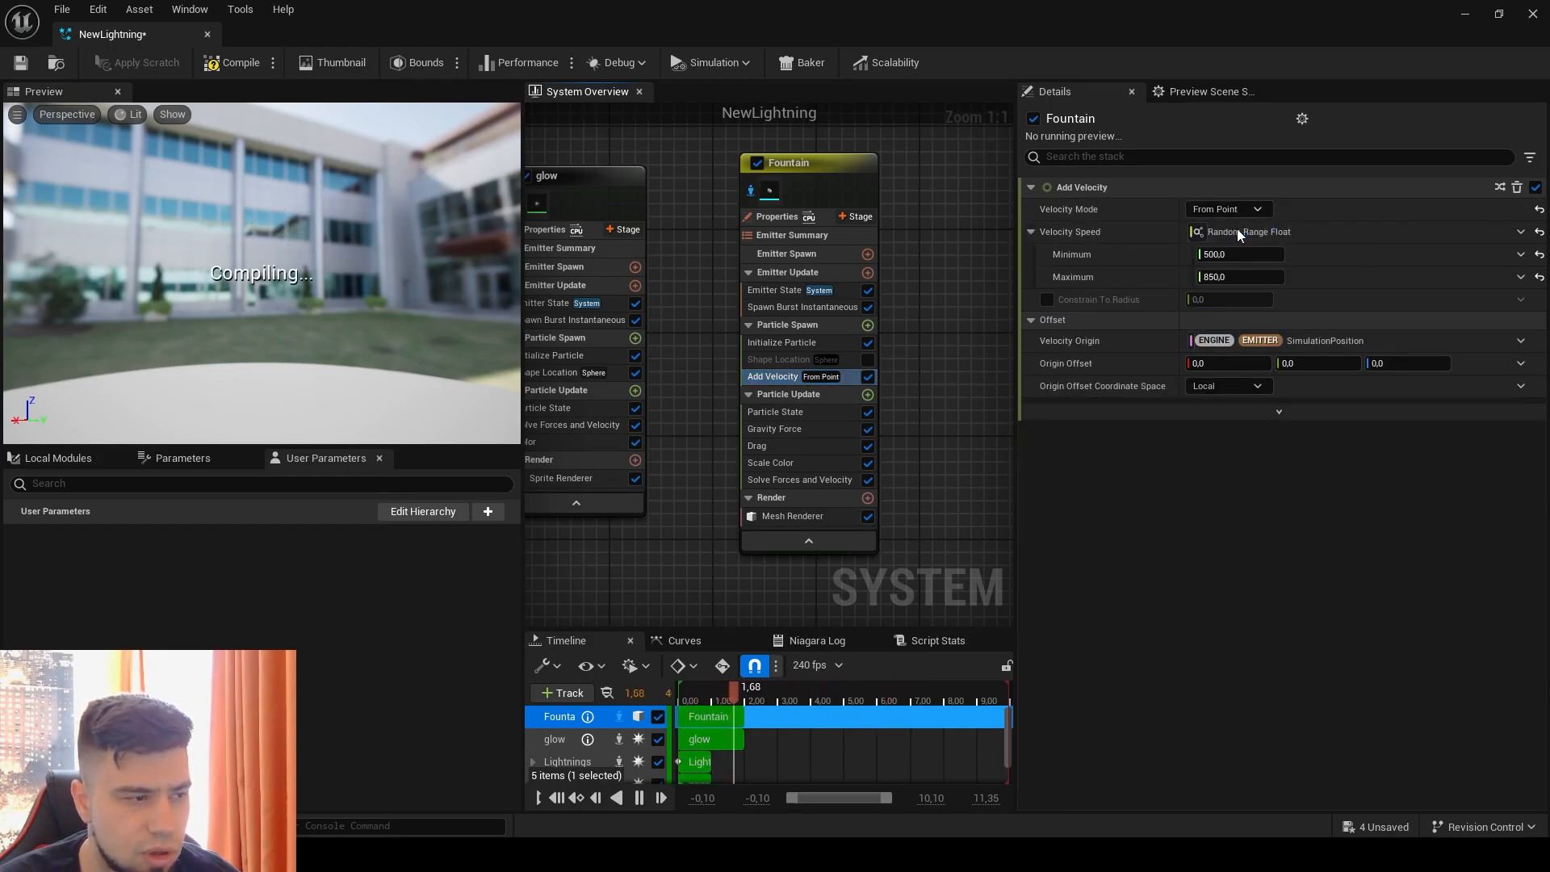
Step: Make the linear Velocity a Random Range Vector with Minimum 300, 300, 50 and Maximum -300, -300, 700
click(1520, 231)
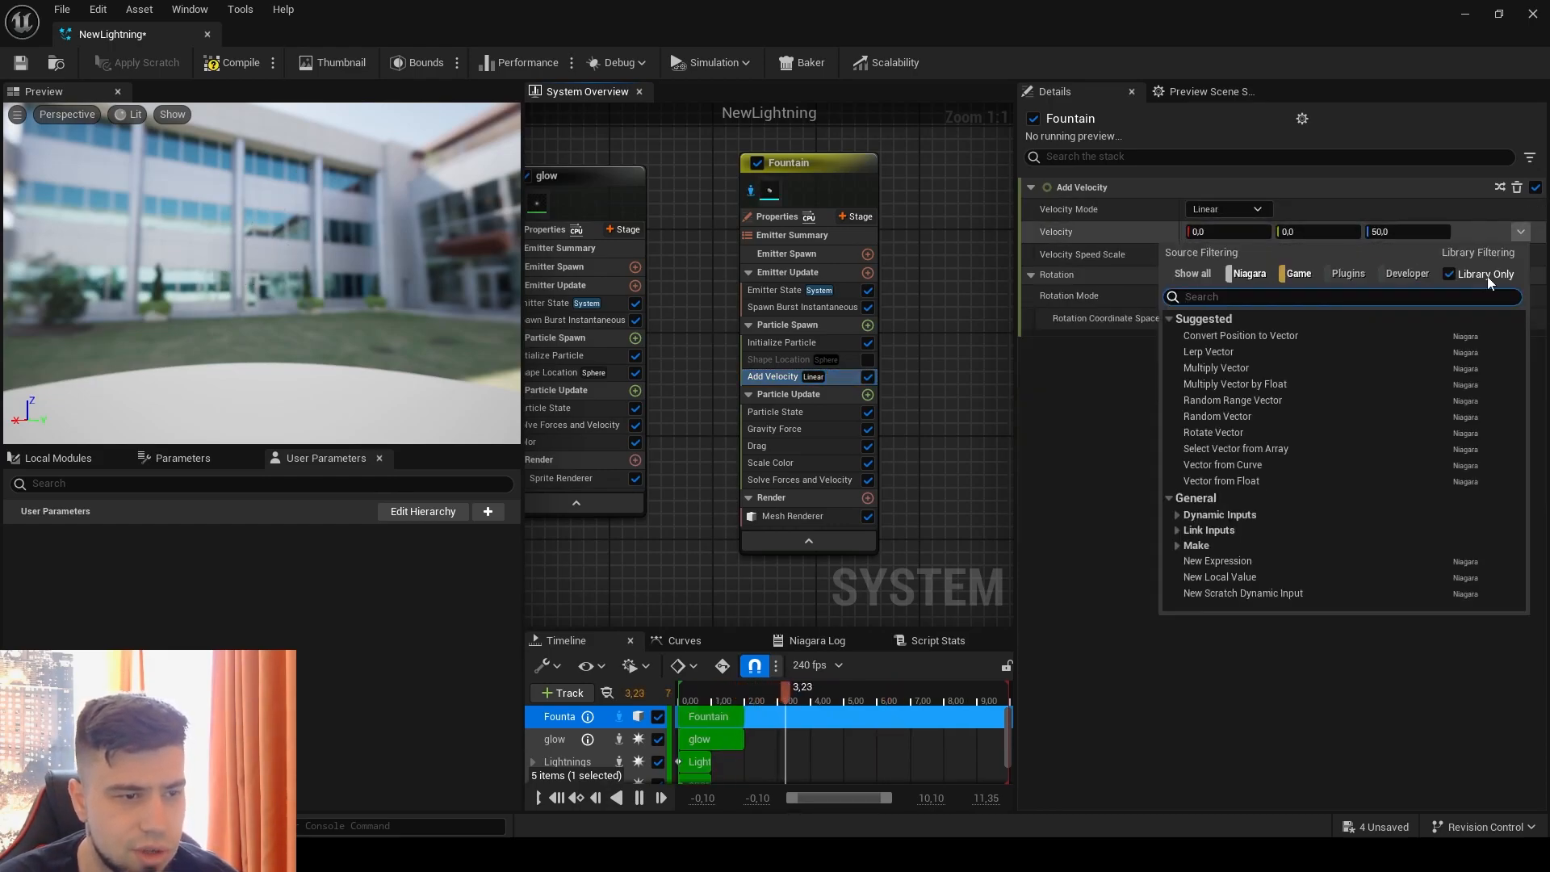
click(1249, 400)
click(1208, 255)
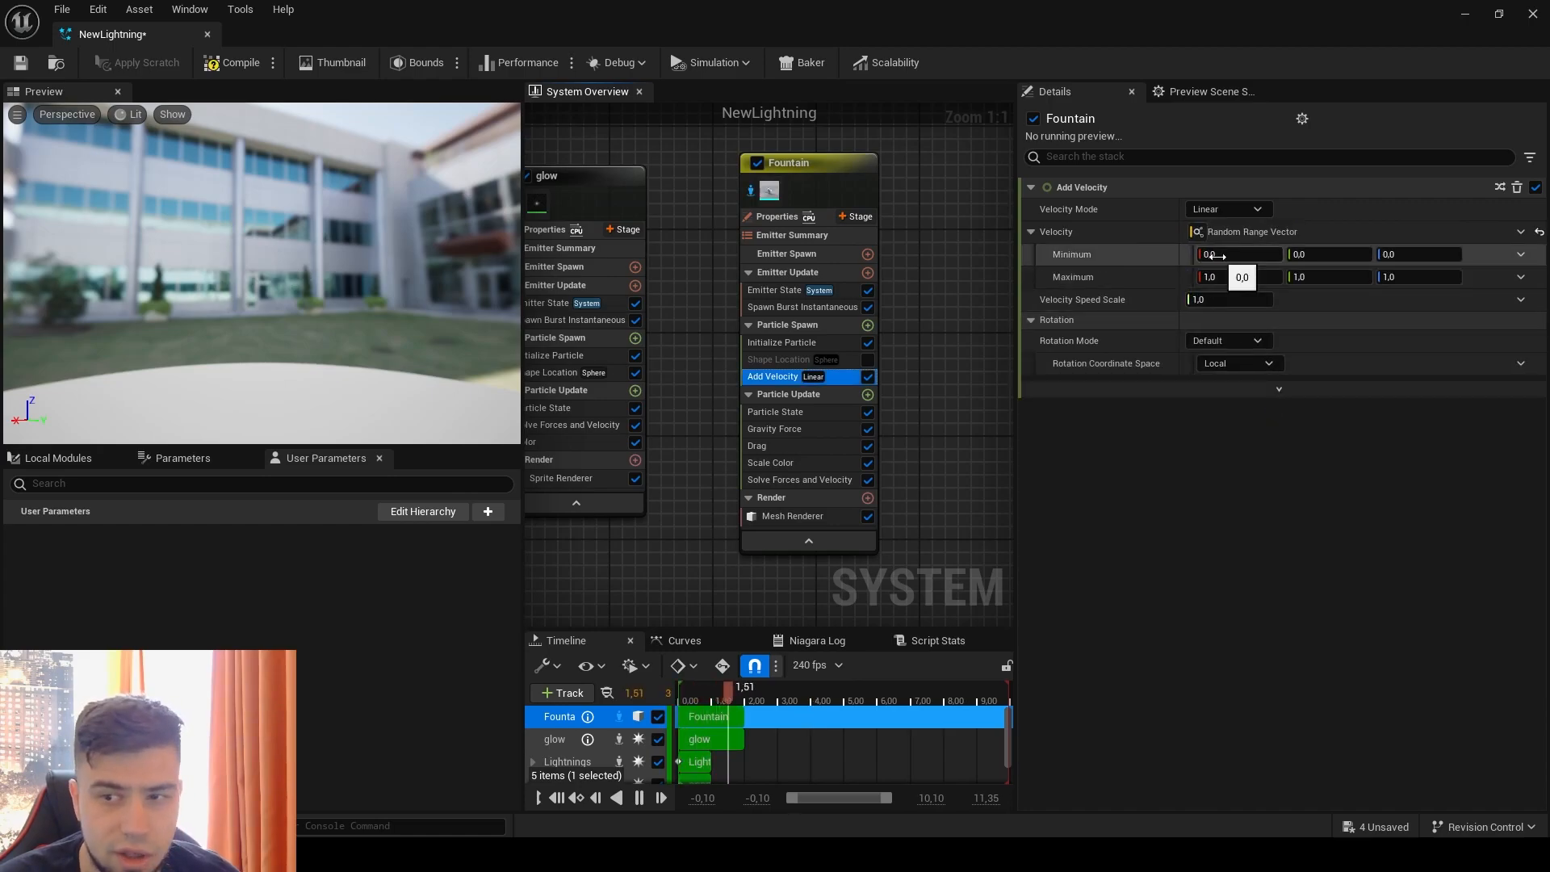
text(30)
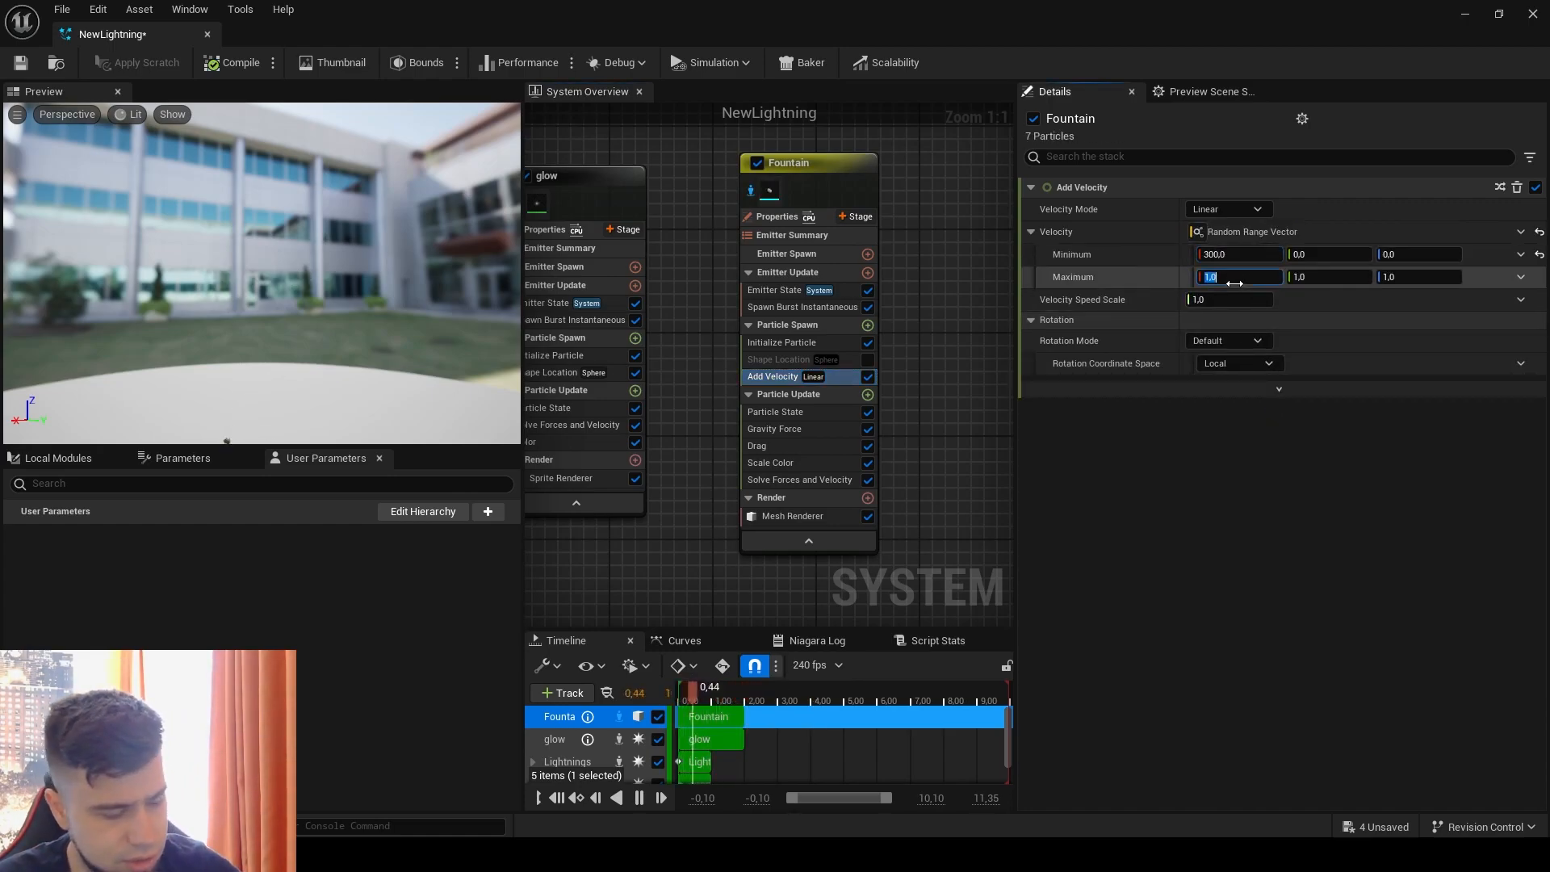
click(1234, 277)
text(-300)
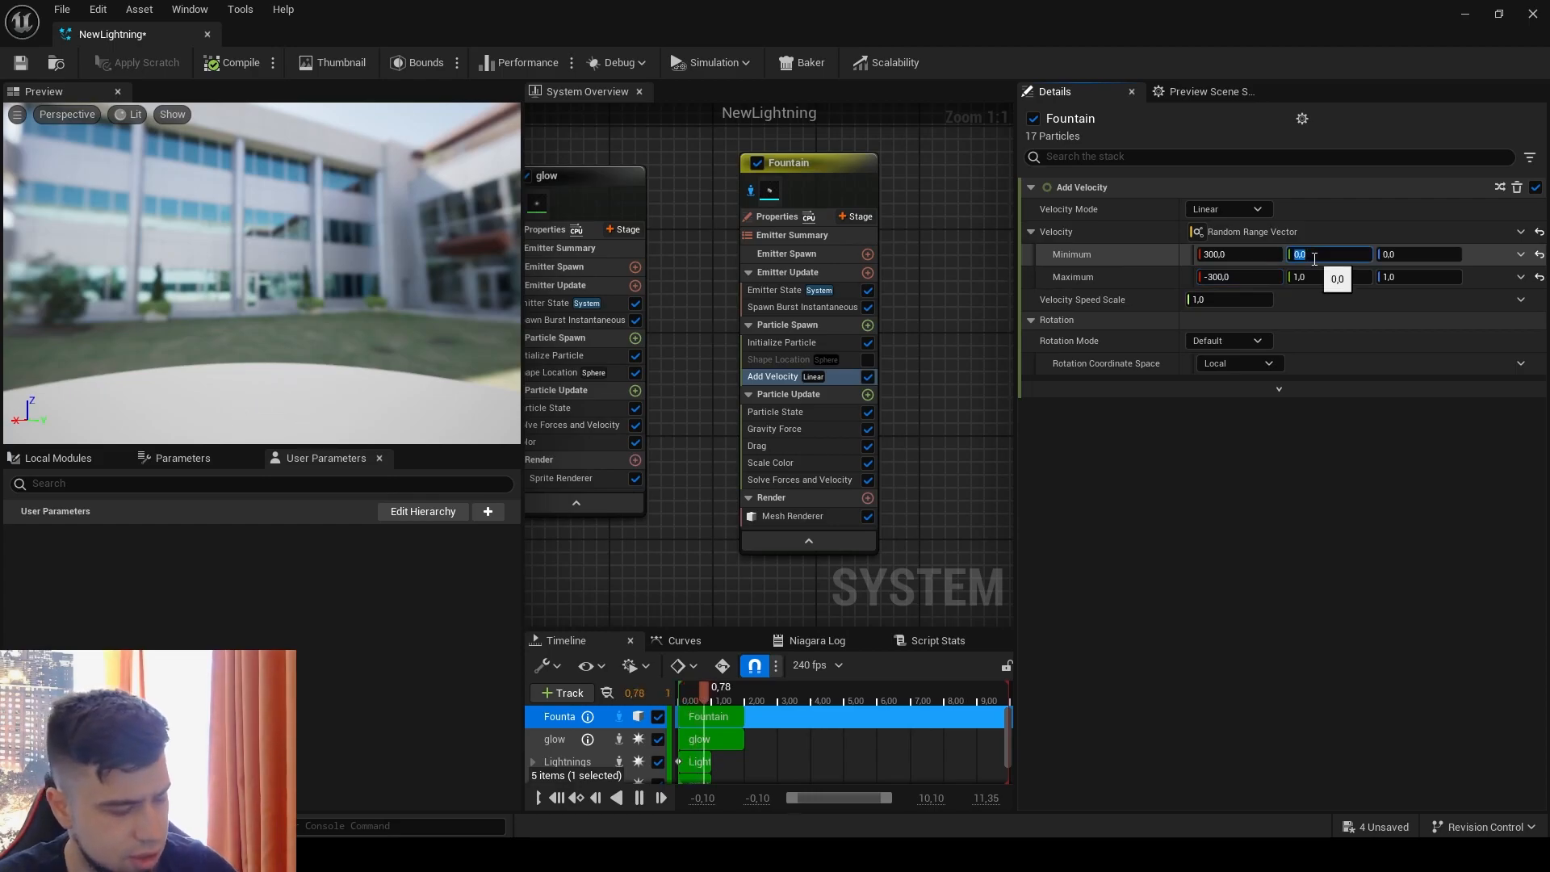
text(300-300)
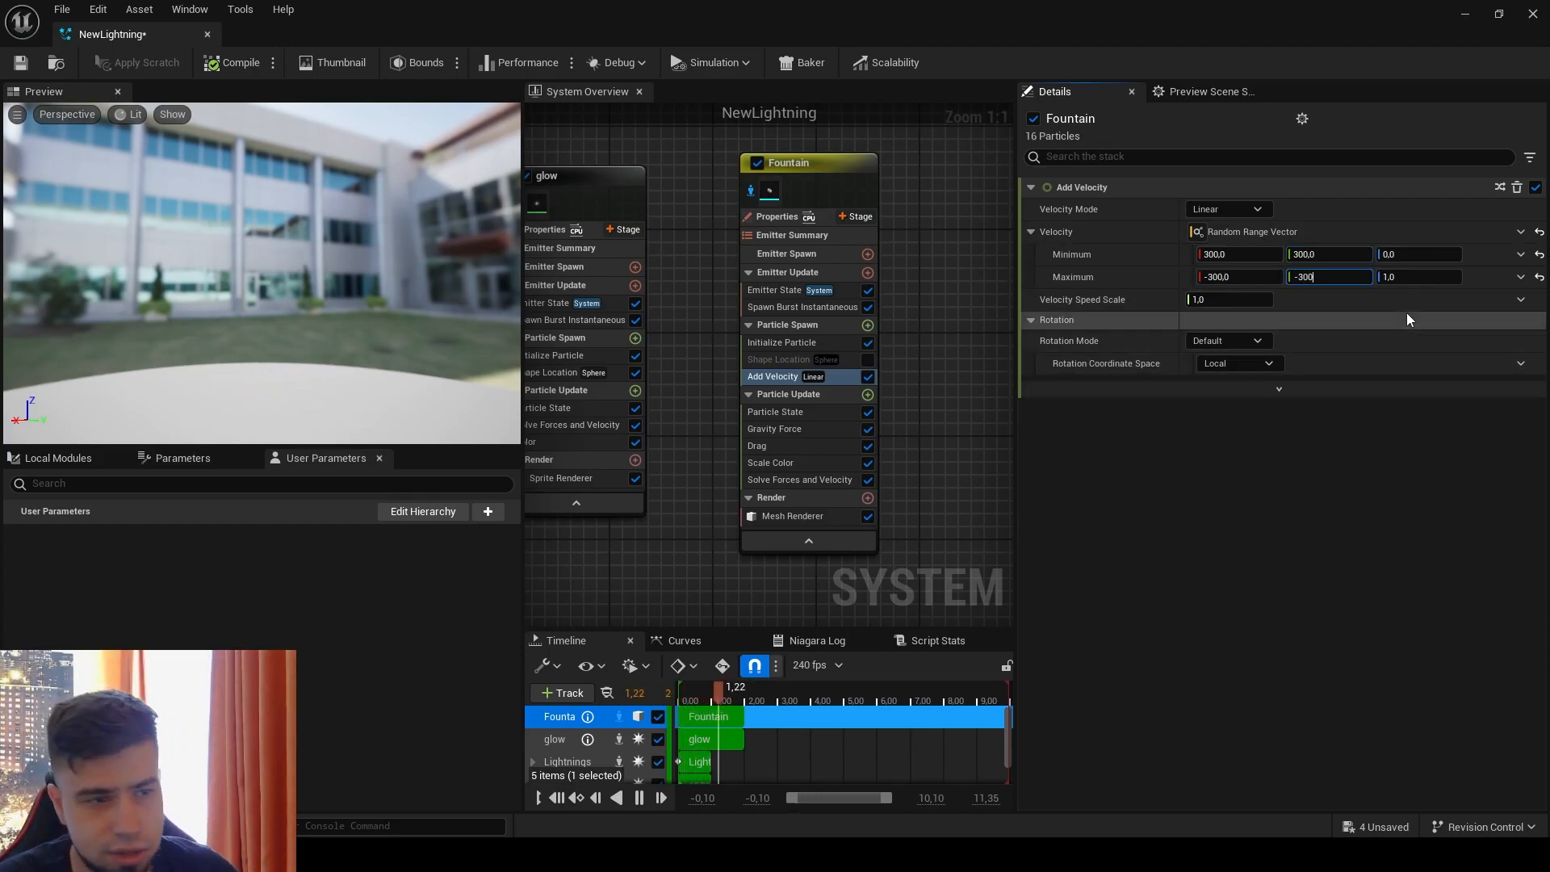
click(1395, 253)
text(50)
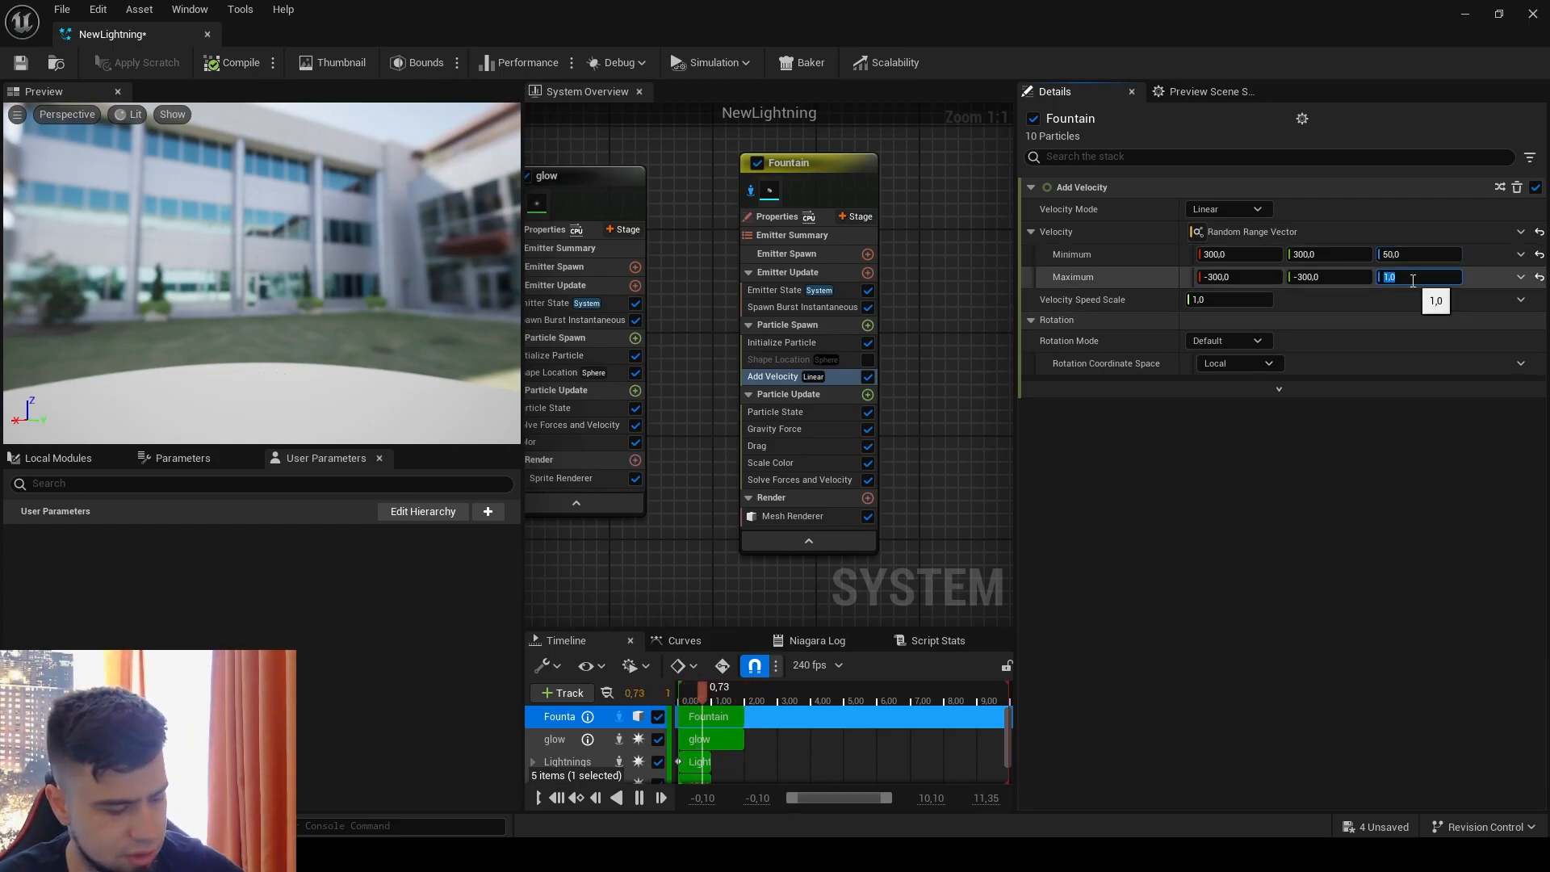
text(700)
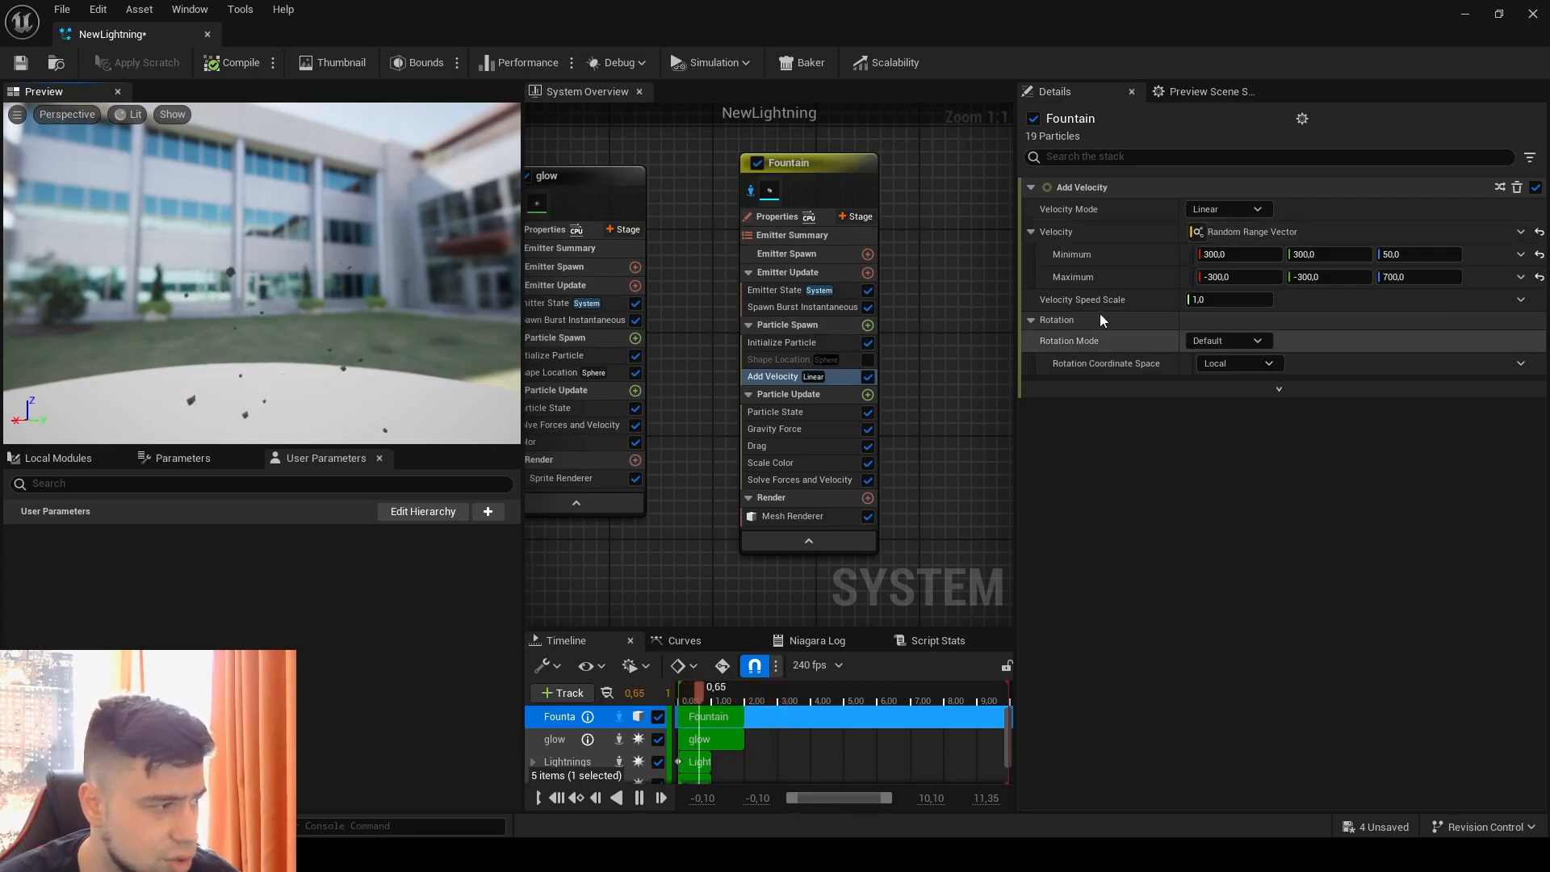
Step: Try a Minimum X velocity of about 3183 and set it back to 300
drag(1241, 254, 1282, 255)
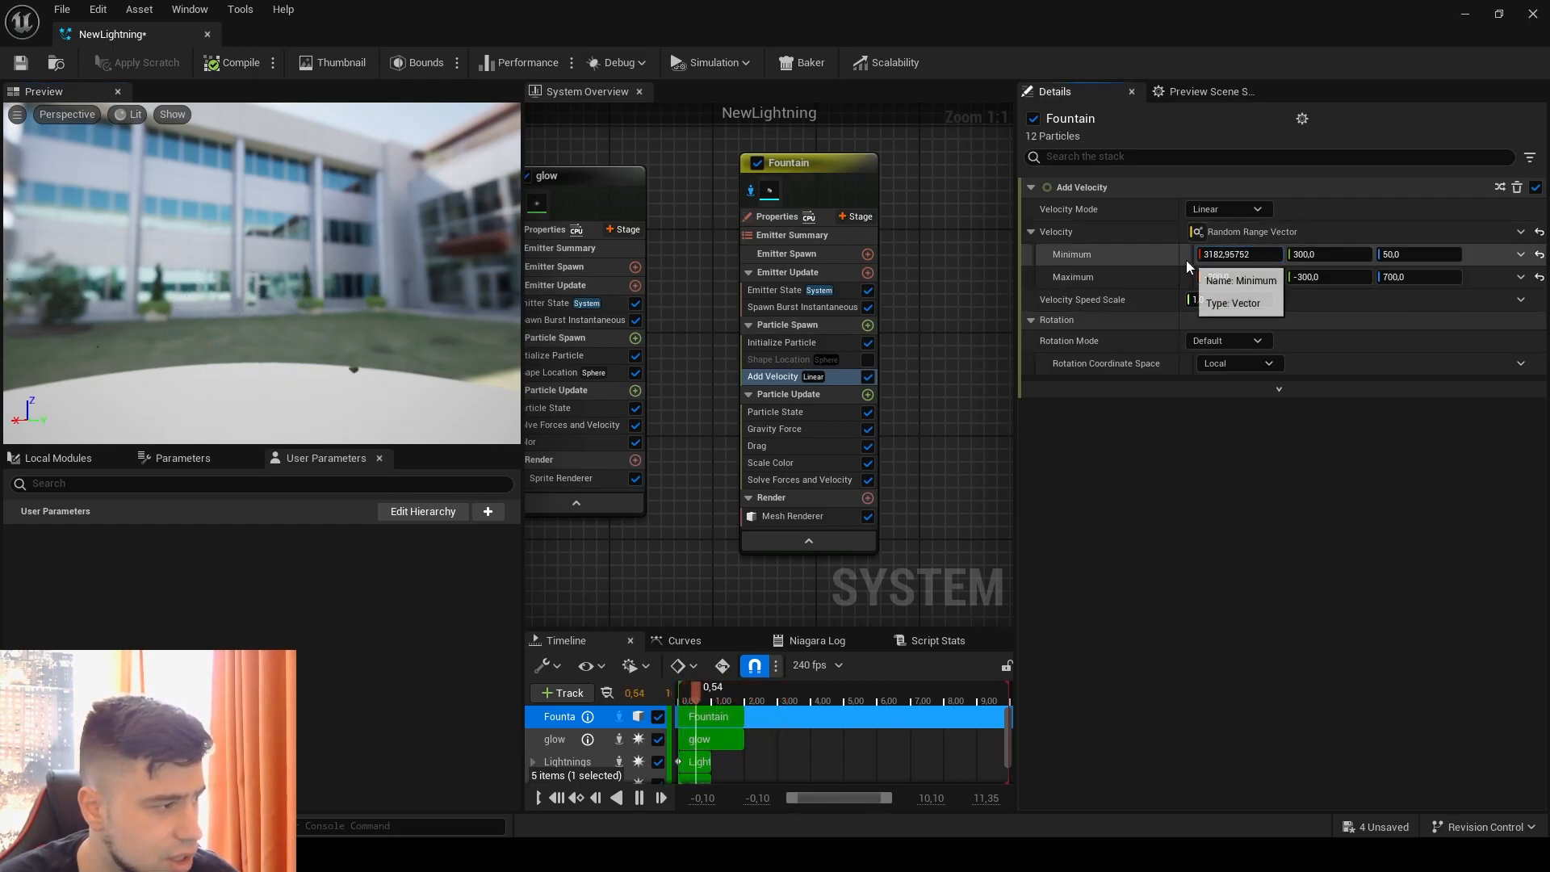
click(1254, 254)
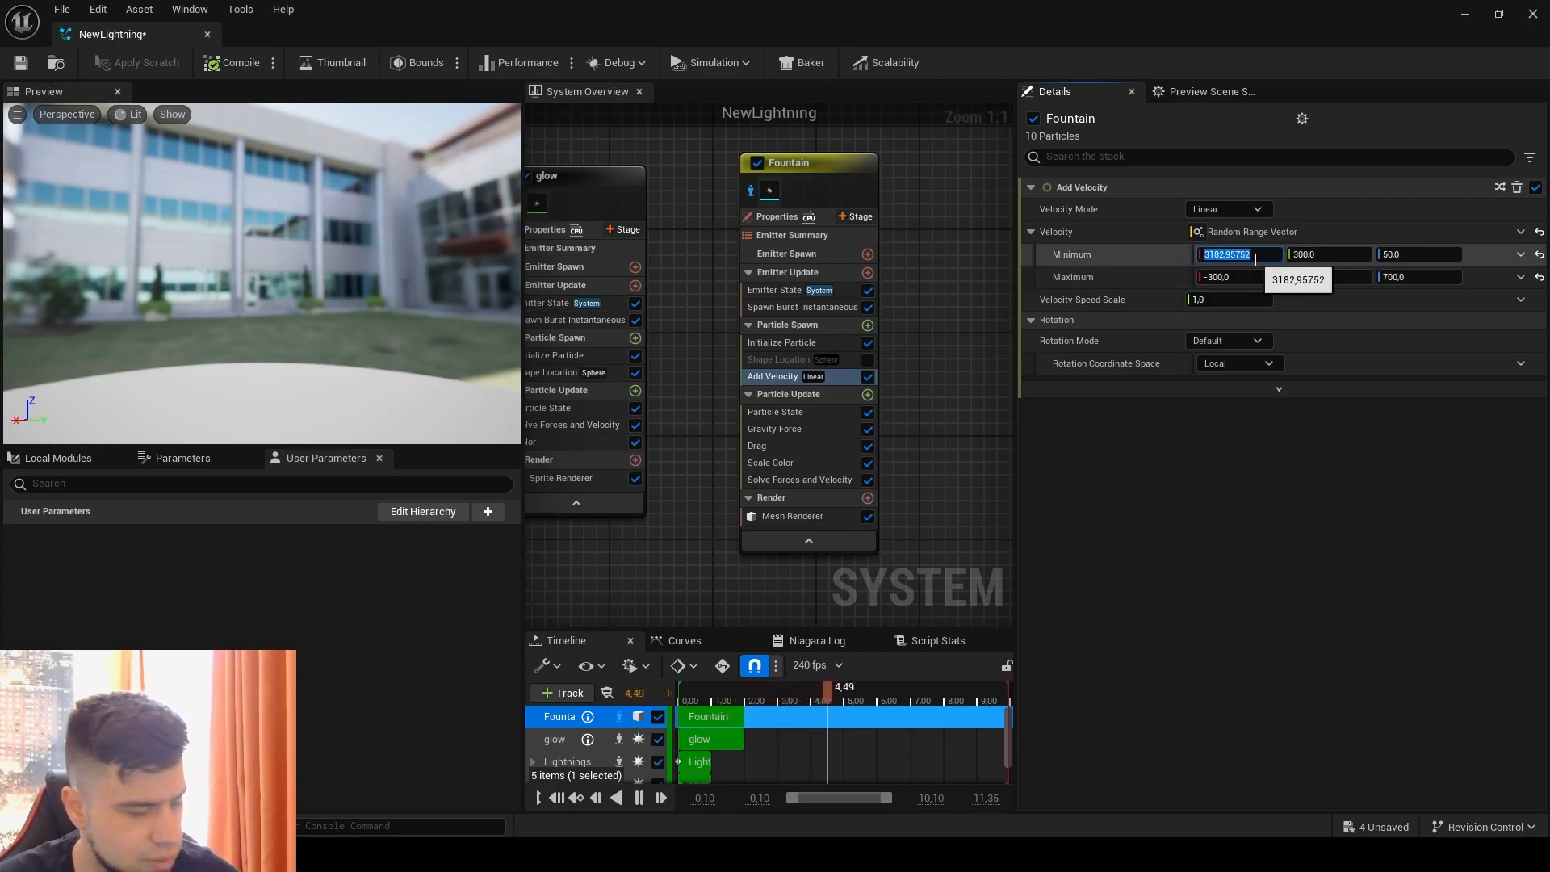
text(300,0)
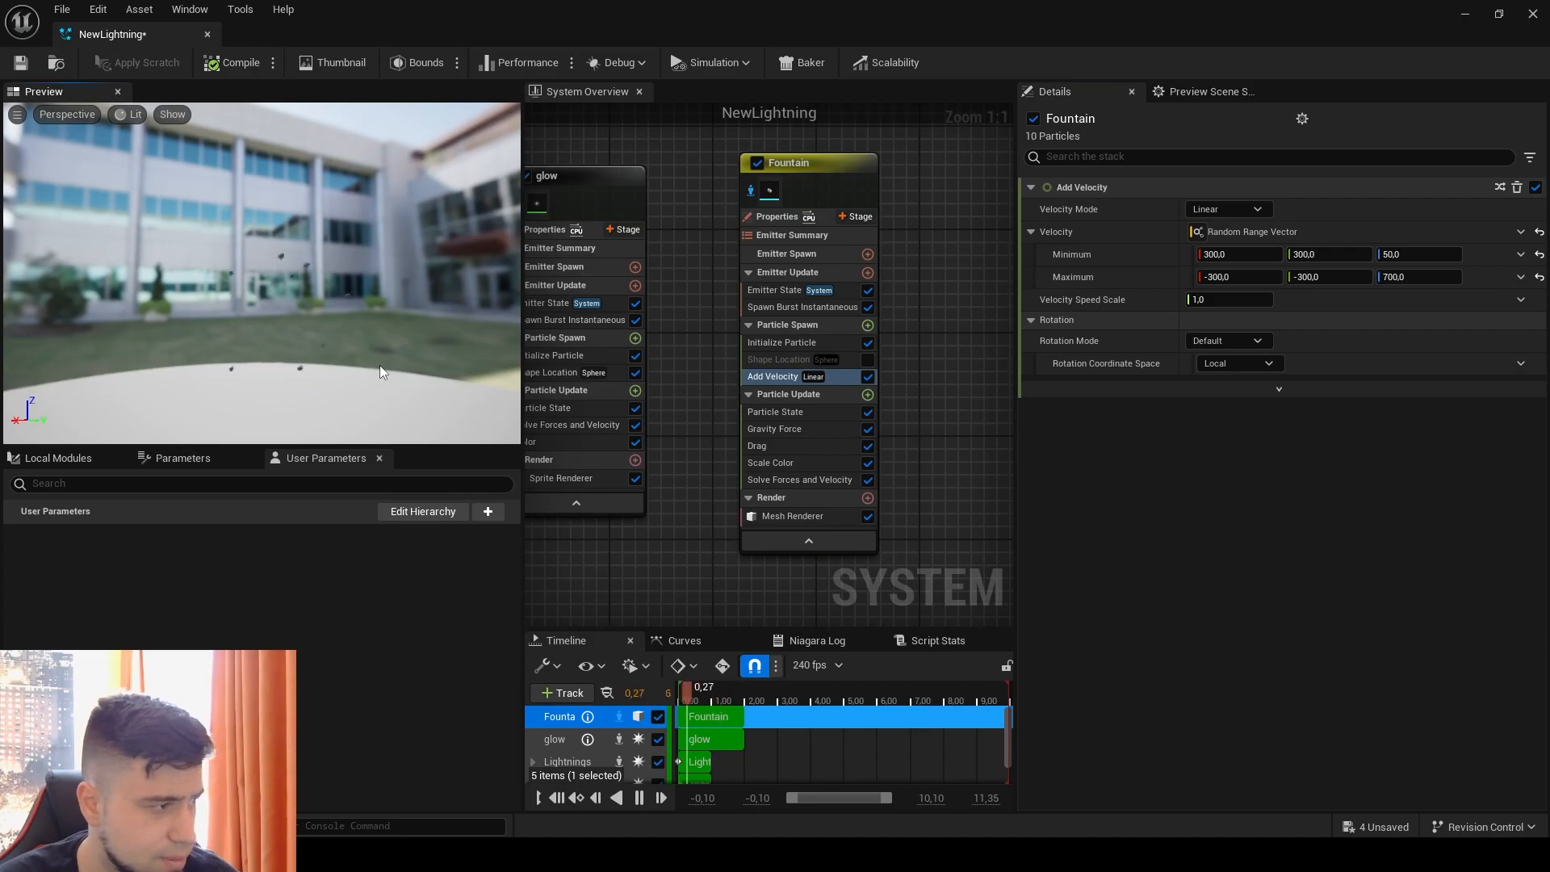
Step: Set the Minimum Z velocity to 300 and check the debris motion in the level viewport
click(1418, 254)
text(300)
key(Return)
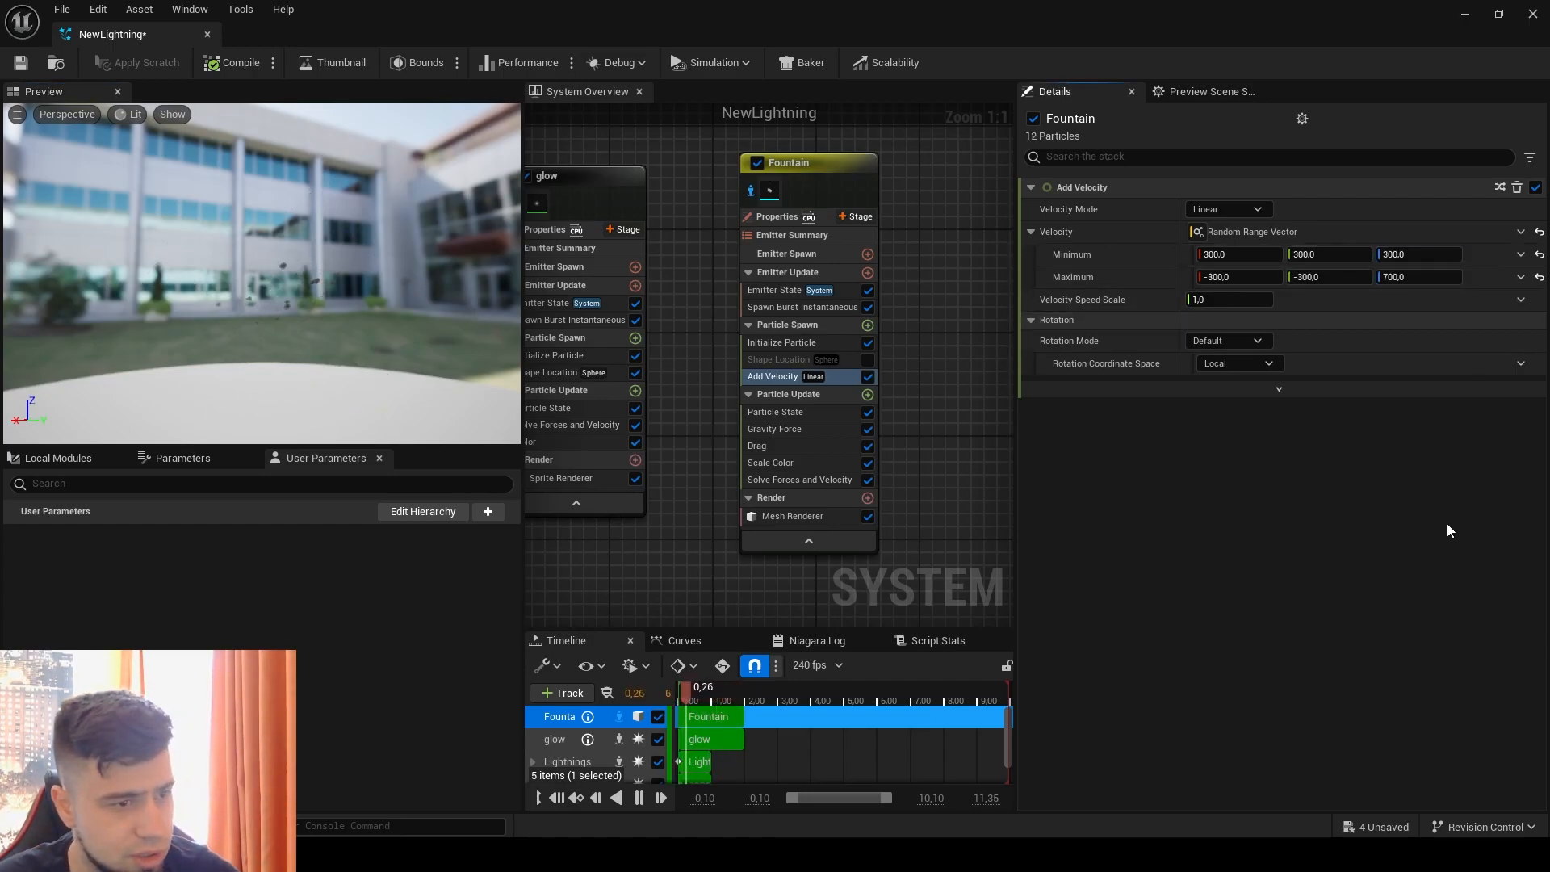
drag(816, 32, 1074, 74)
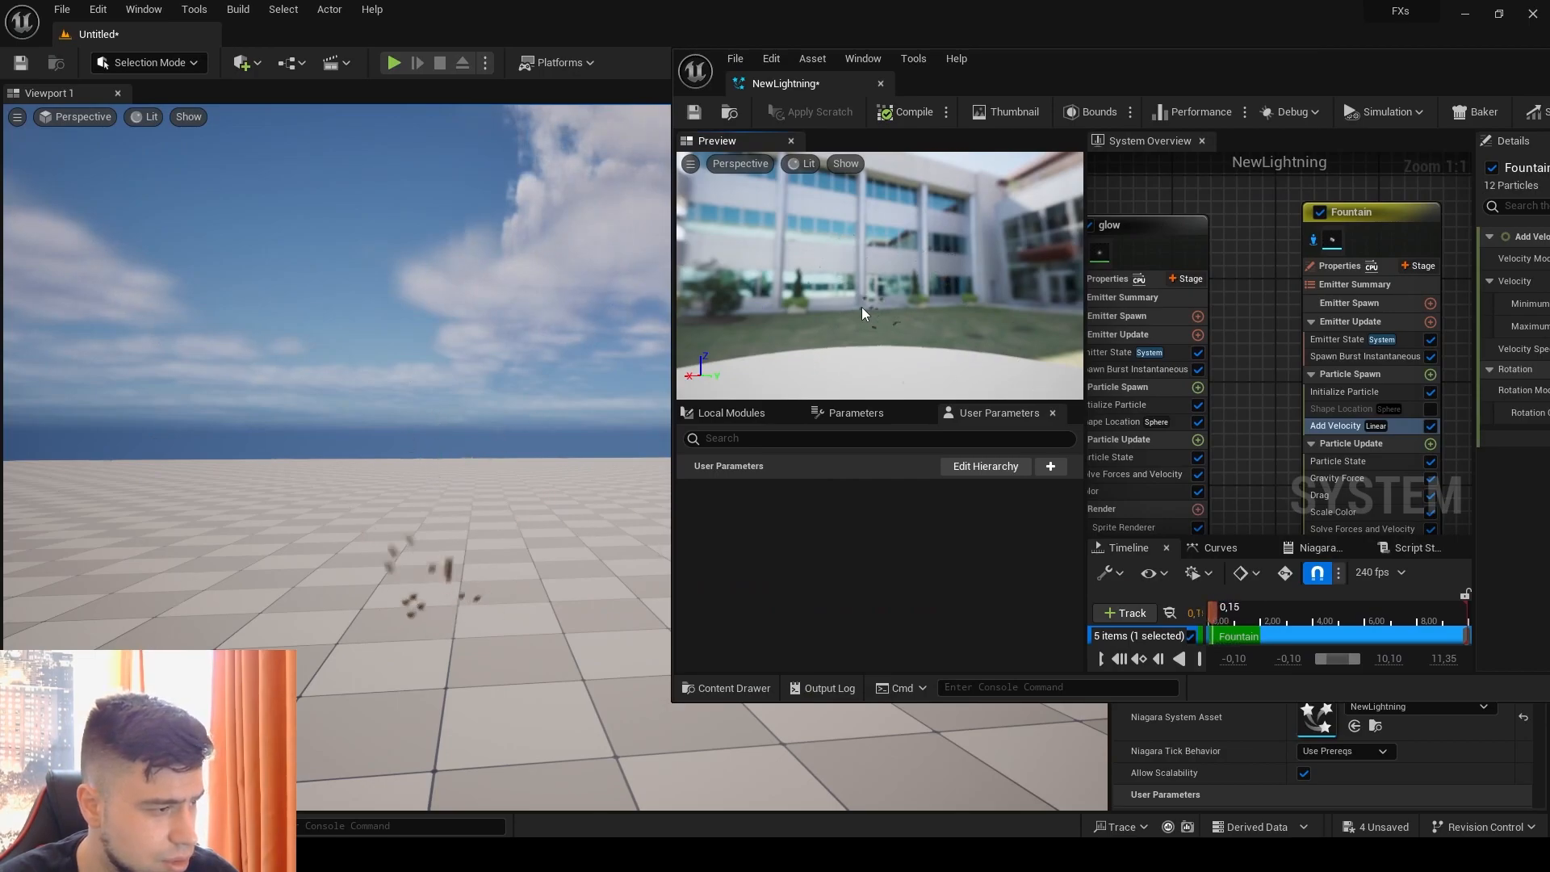
drag(1269, 63, 785, 36)
click(1361, 37)
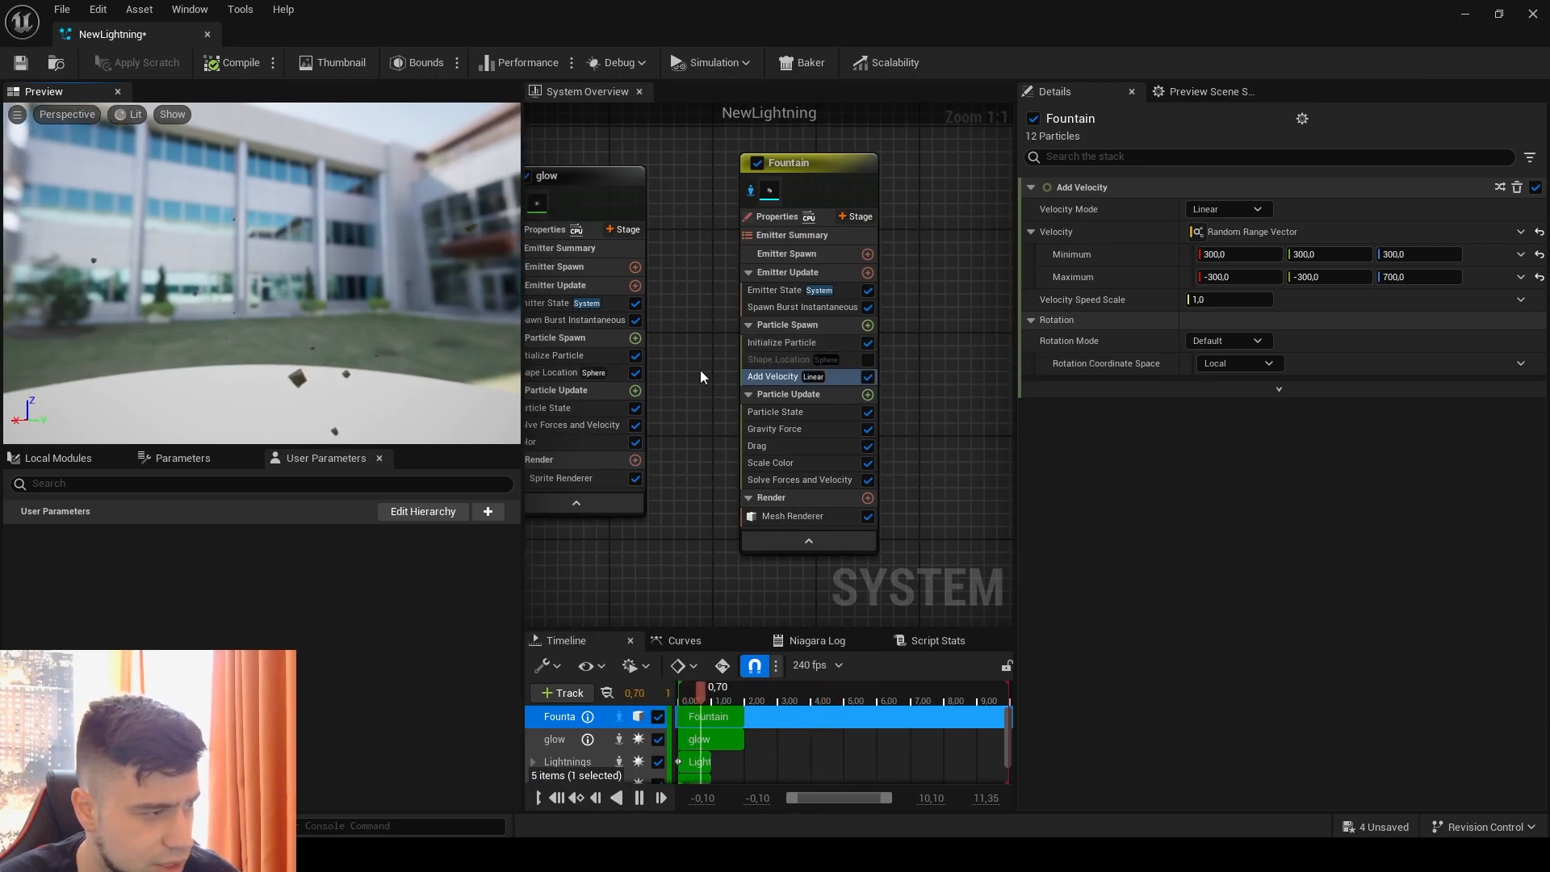
Step: Set the Fountain emitter's Sprite Size Mode to Unset in Initialize Particle
click(763, 345)
right_drag(909, 456, 838, 391)
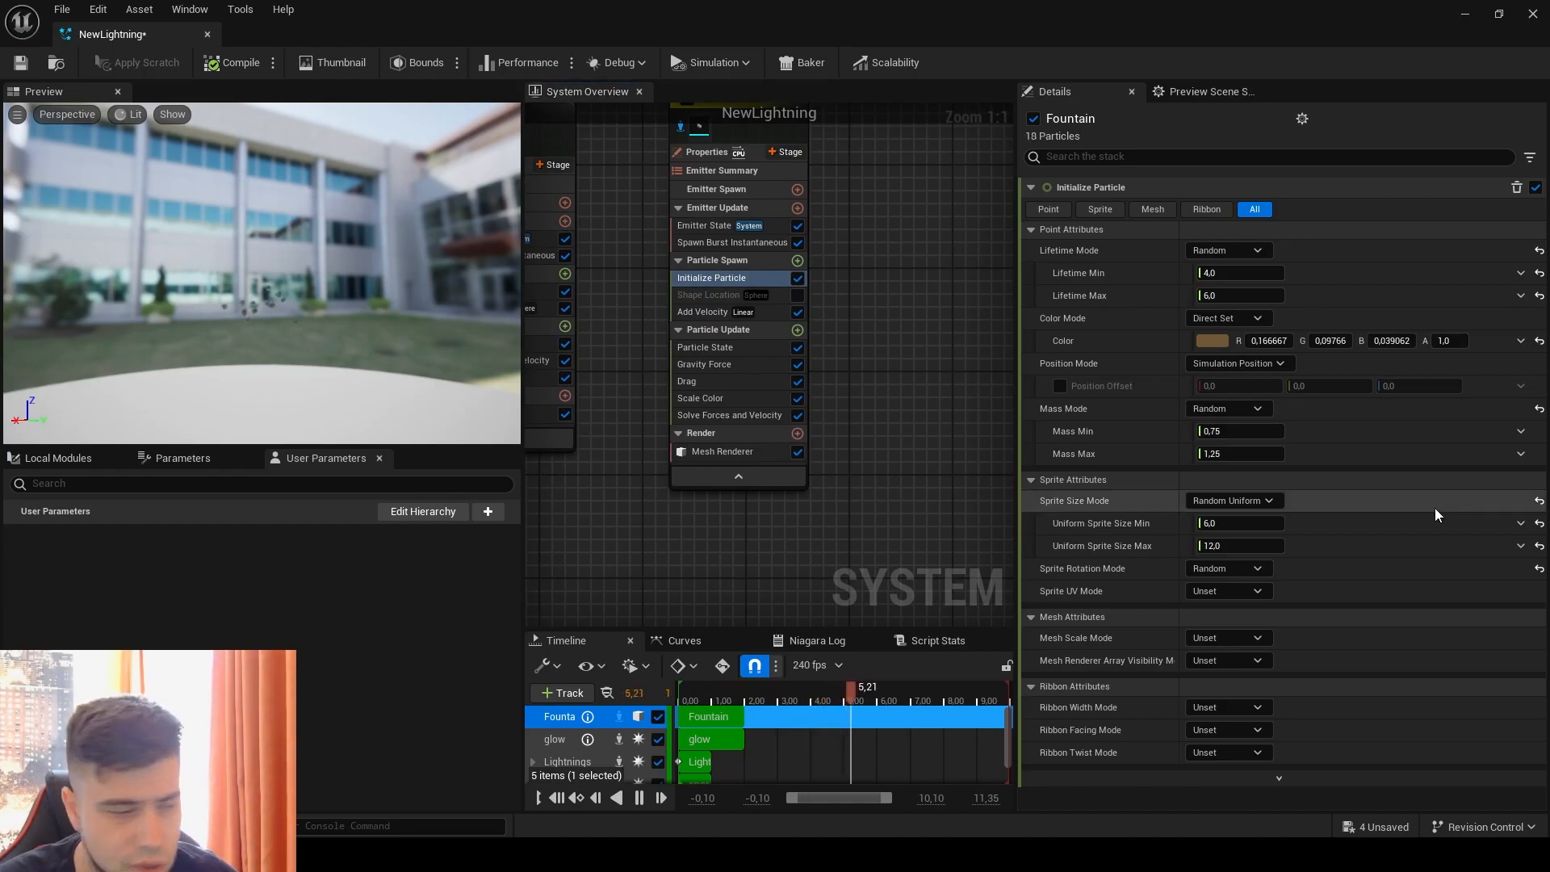
right_drag(922, 488, 846, 503)
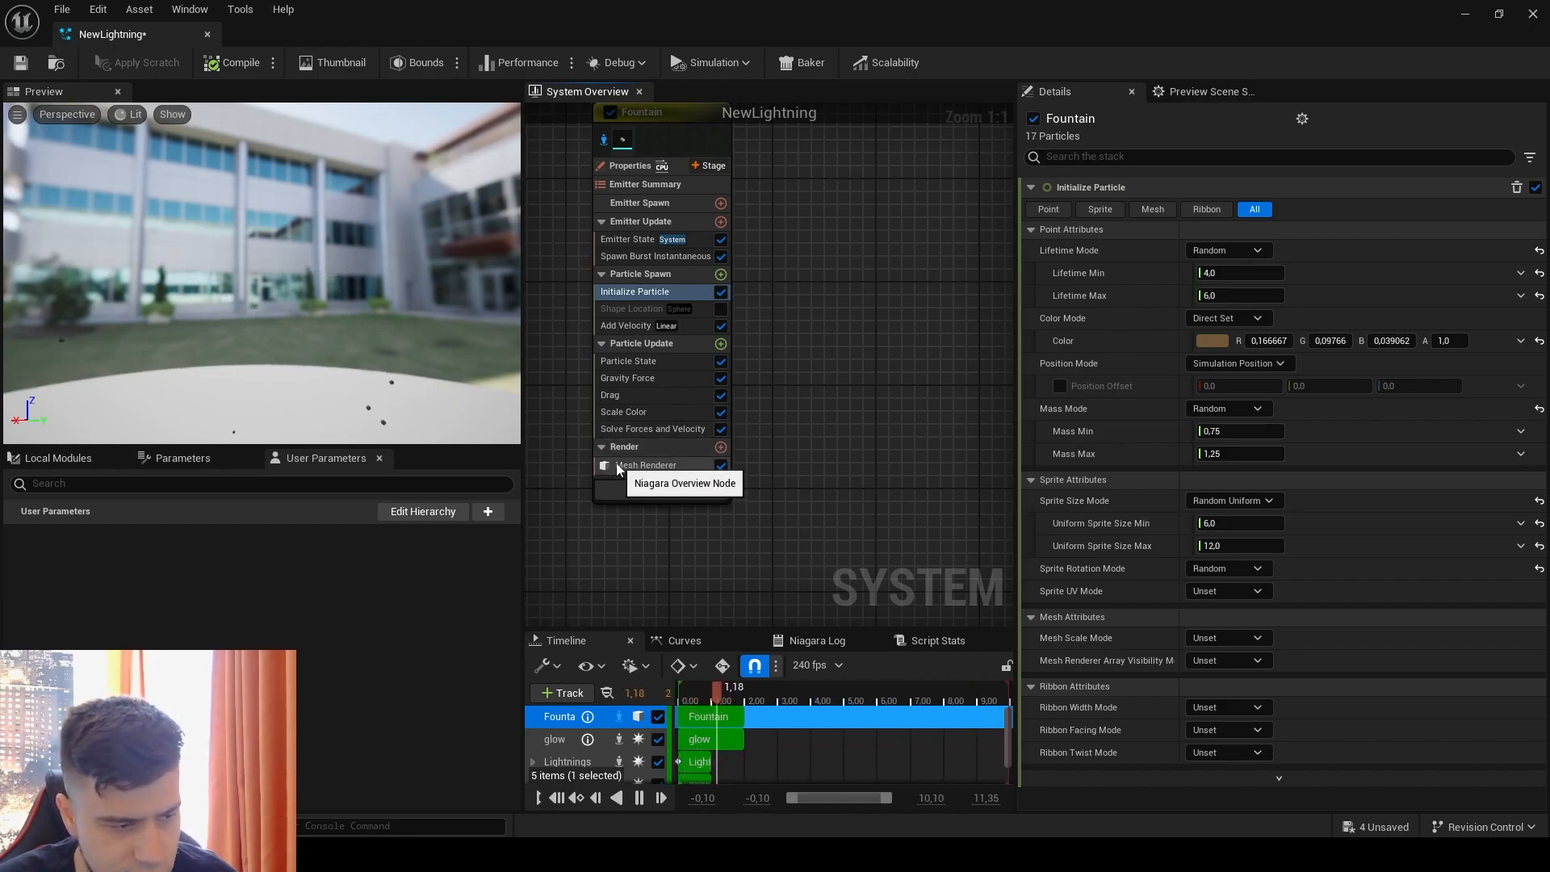
click(1226, 500)
click(1226, 518)
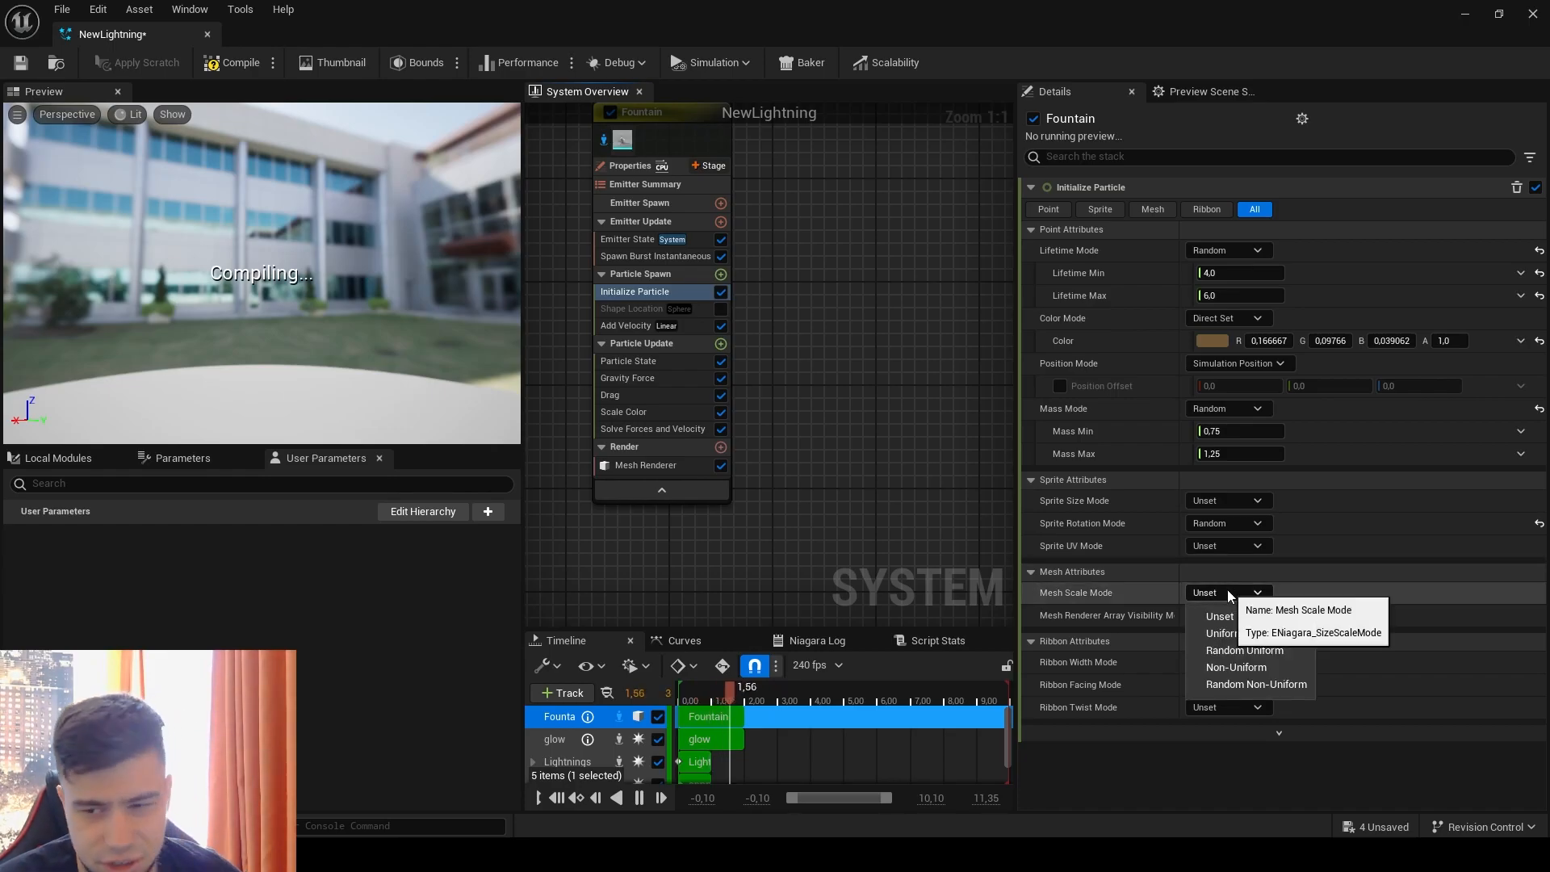
Step: Try a Non-Uniform Mesh Scale driven by a Random Range Vector with Minimum 5 and Maximum 10 on every axis, then reset it
click(1227, 591)
click(1232, 670)
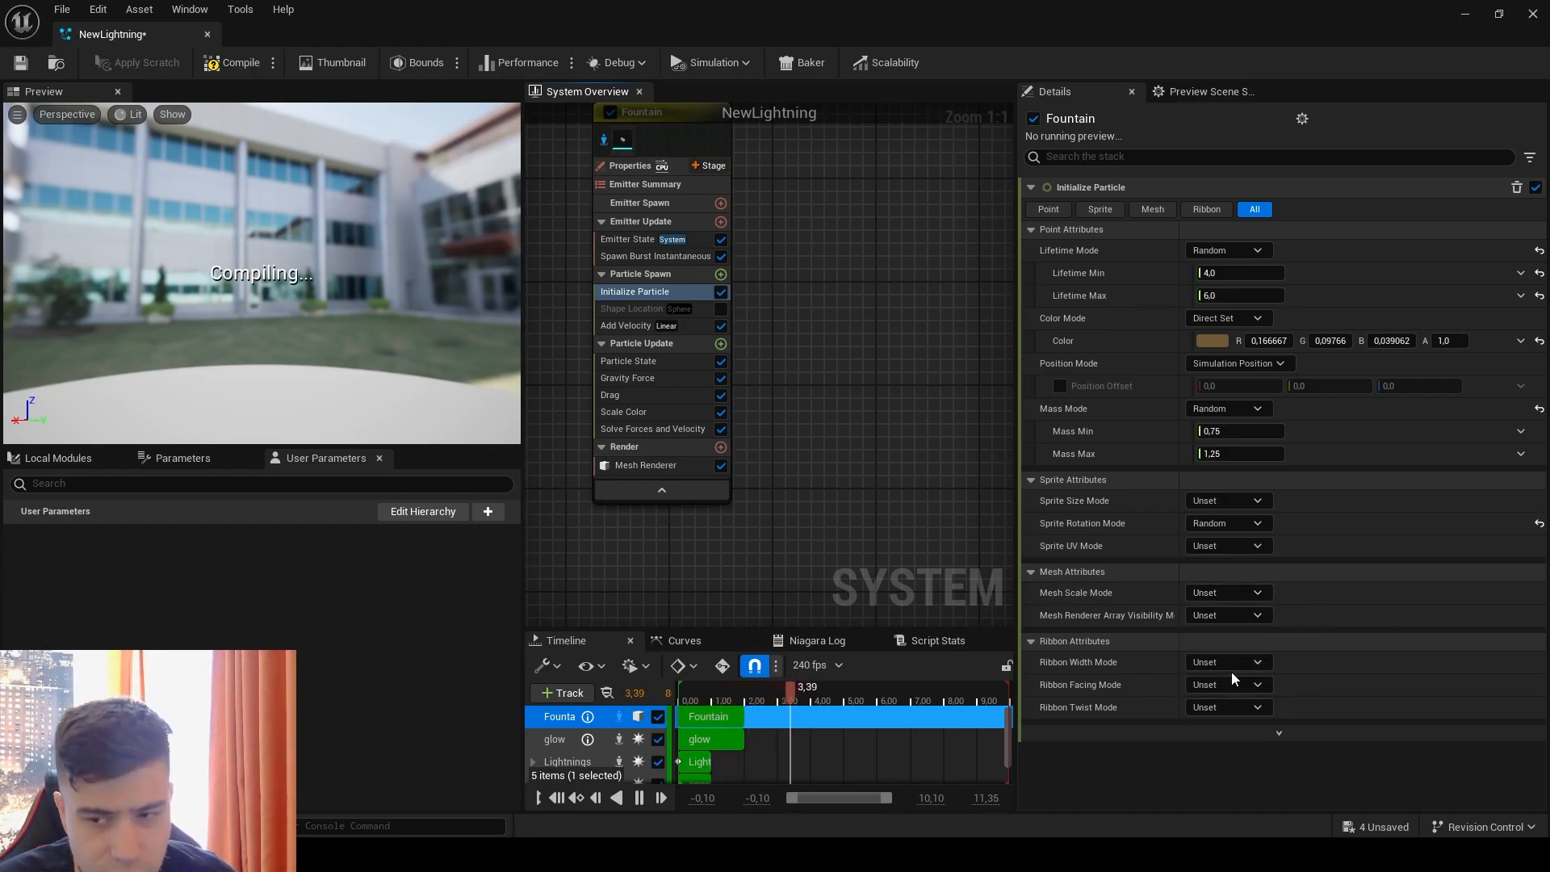
click(1522, 617)
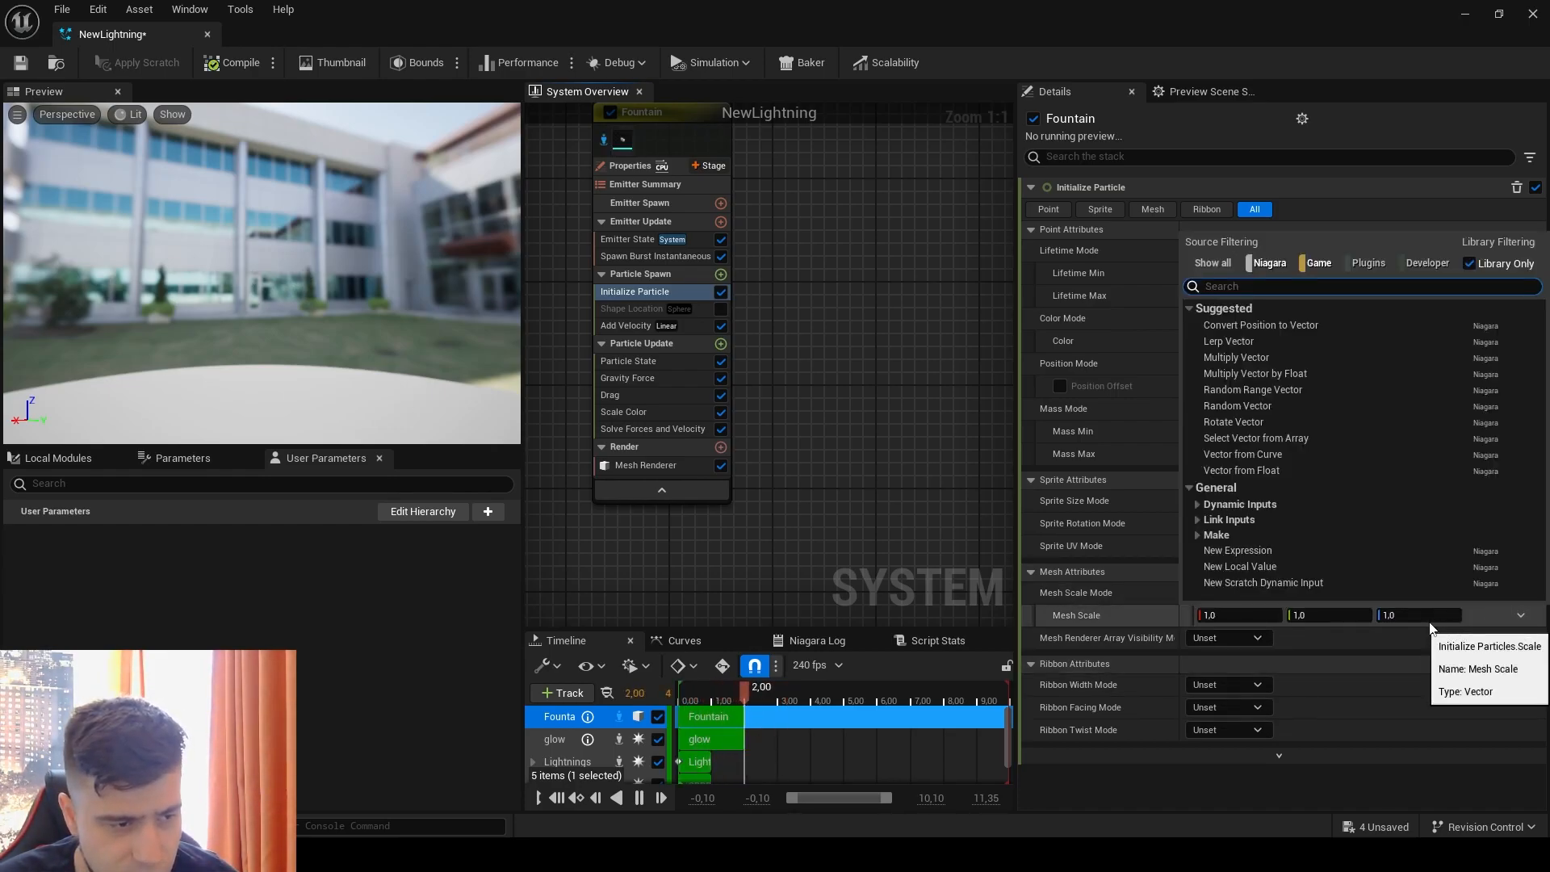
click(1299, 409)
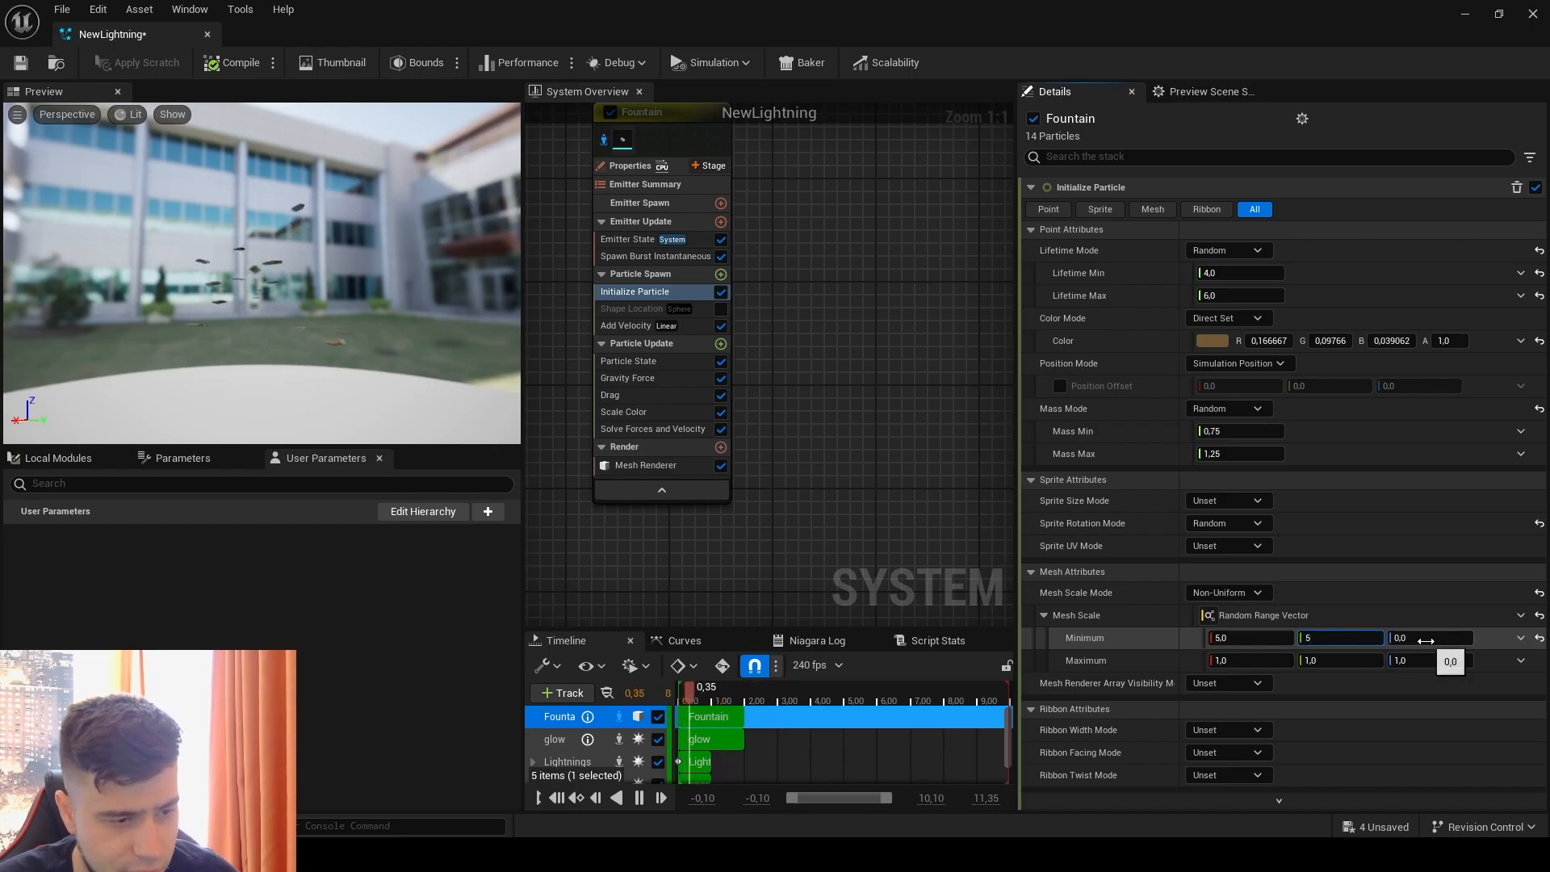
click(1426, 640)
text(5)
click(1259, 664)
text(10)
click(1343, 660)
text(10)
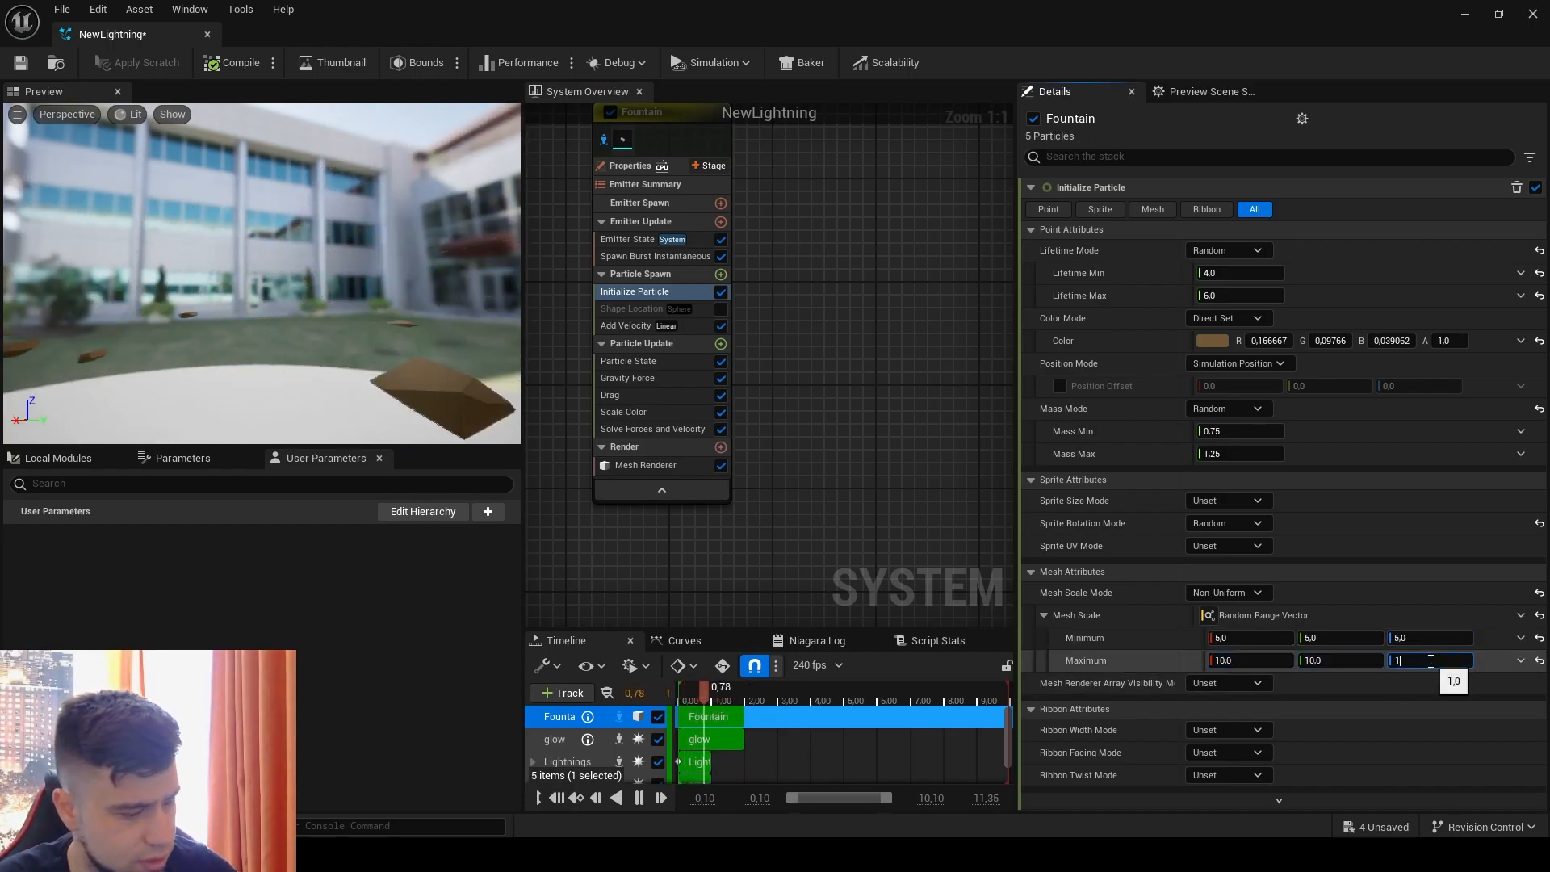
click(1428, 661)
text(10)
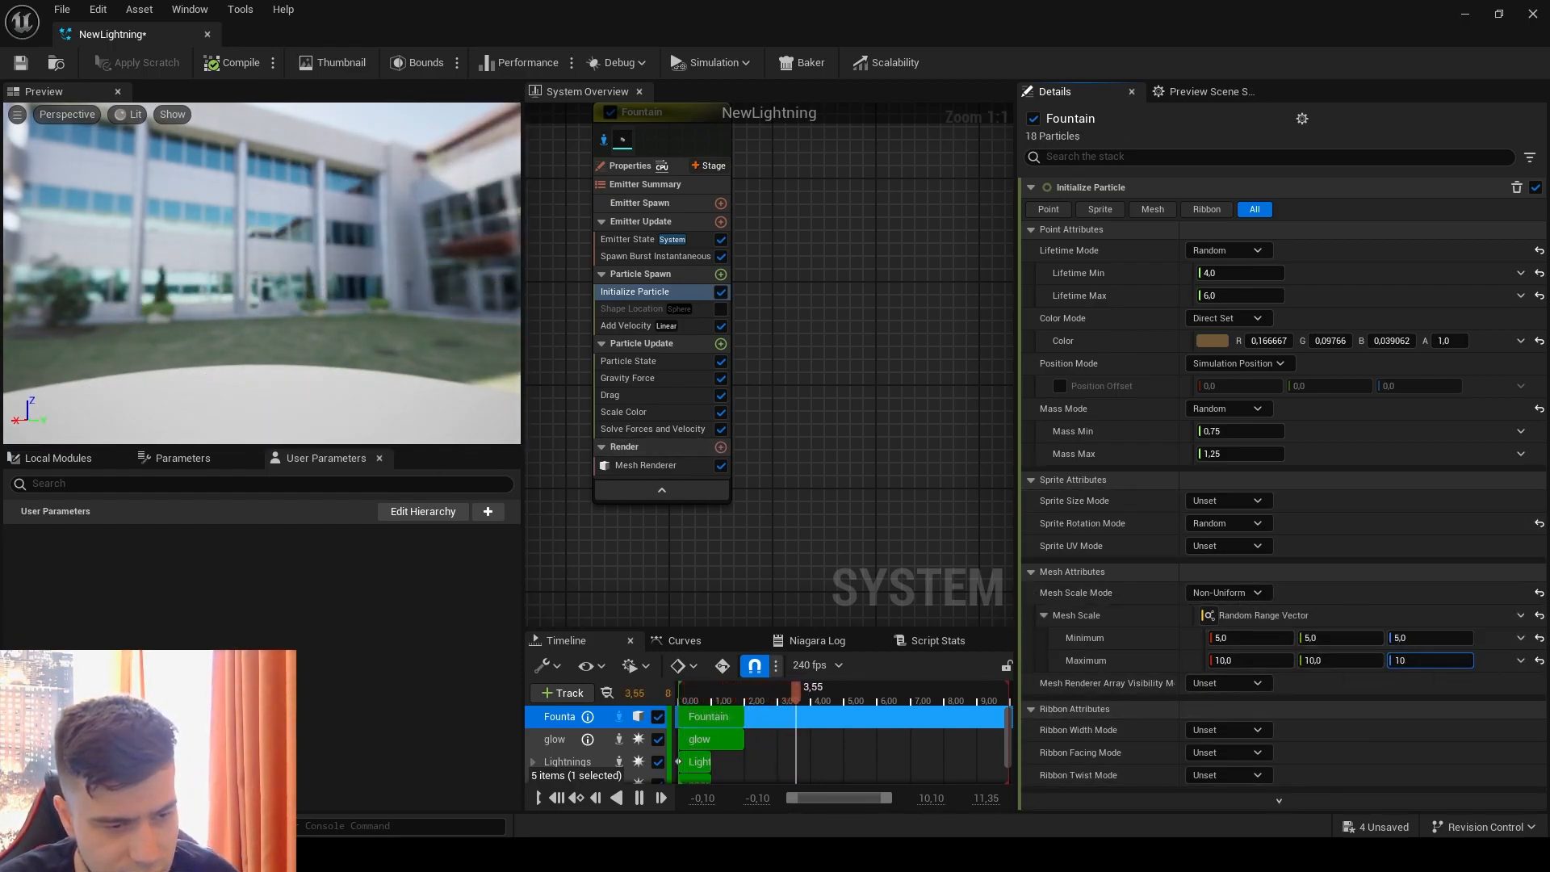
click(1539, 615)
Step: Set Mesh Scale Mode to Uniform and make Mesh Uniform Scale a Random Range Float with Minimum 3
click(1261, 594)
click(1253, 630)
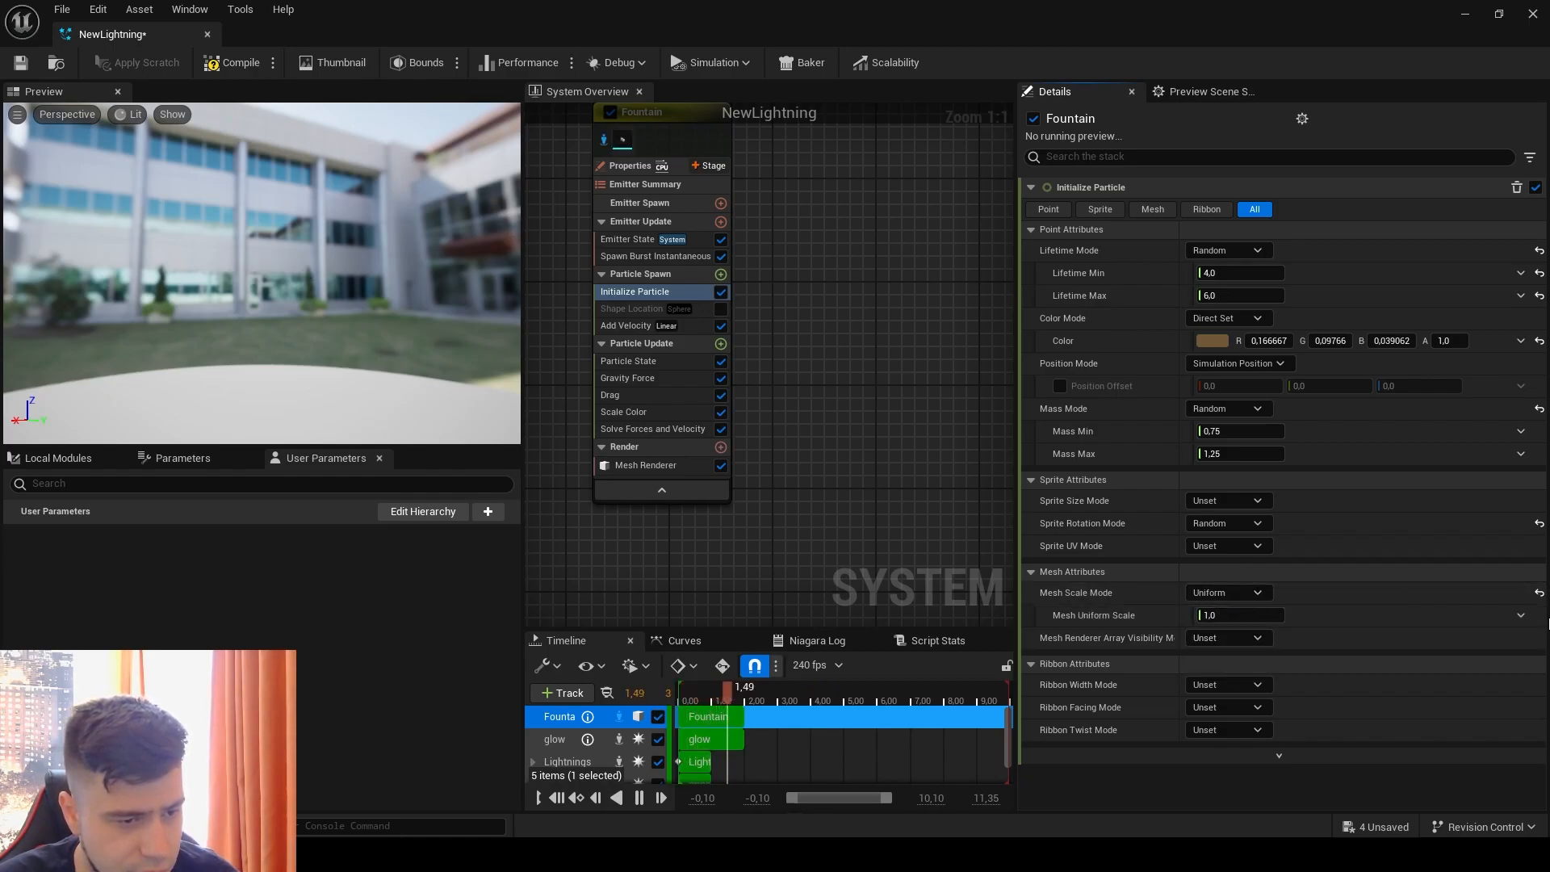
click(1521, 615)
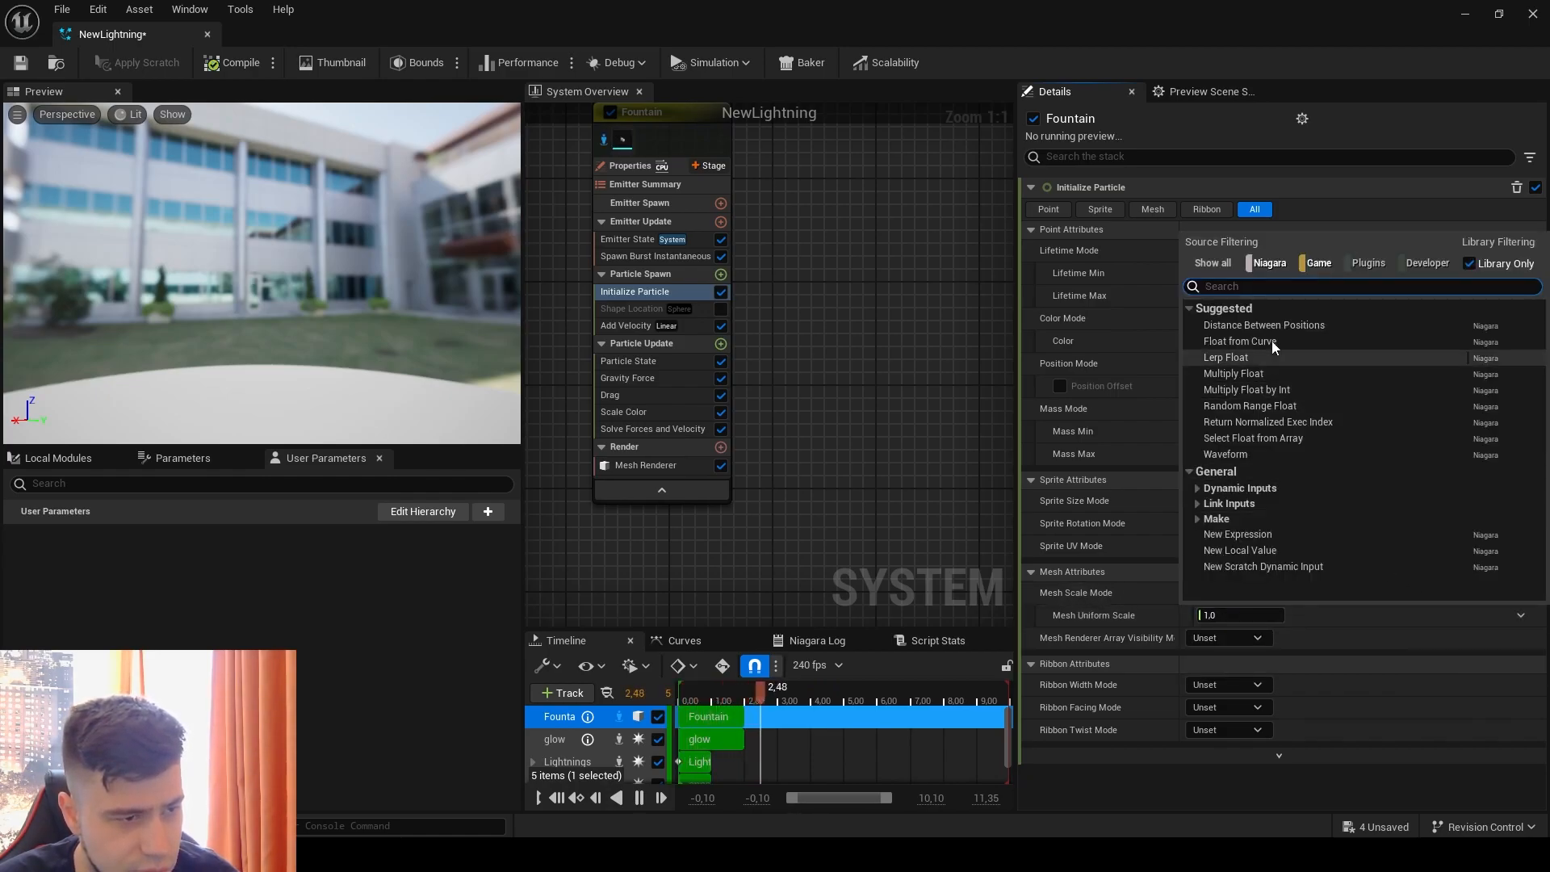
click(1246, 407)
click(1236, 638)
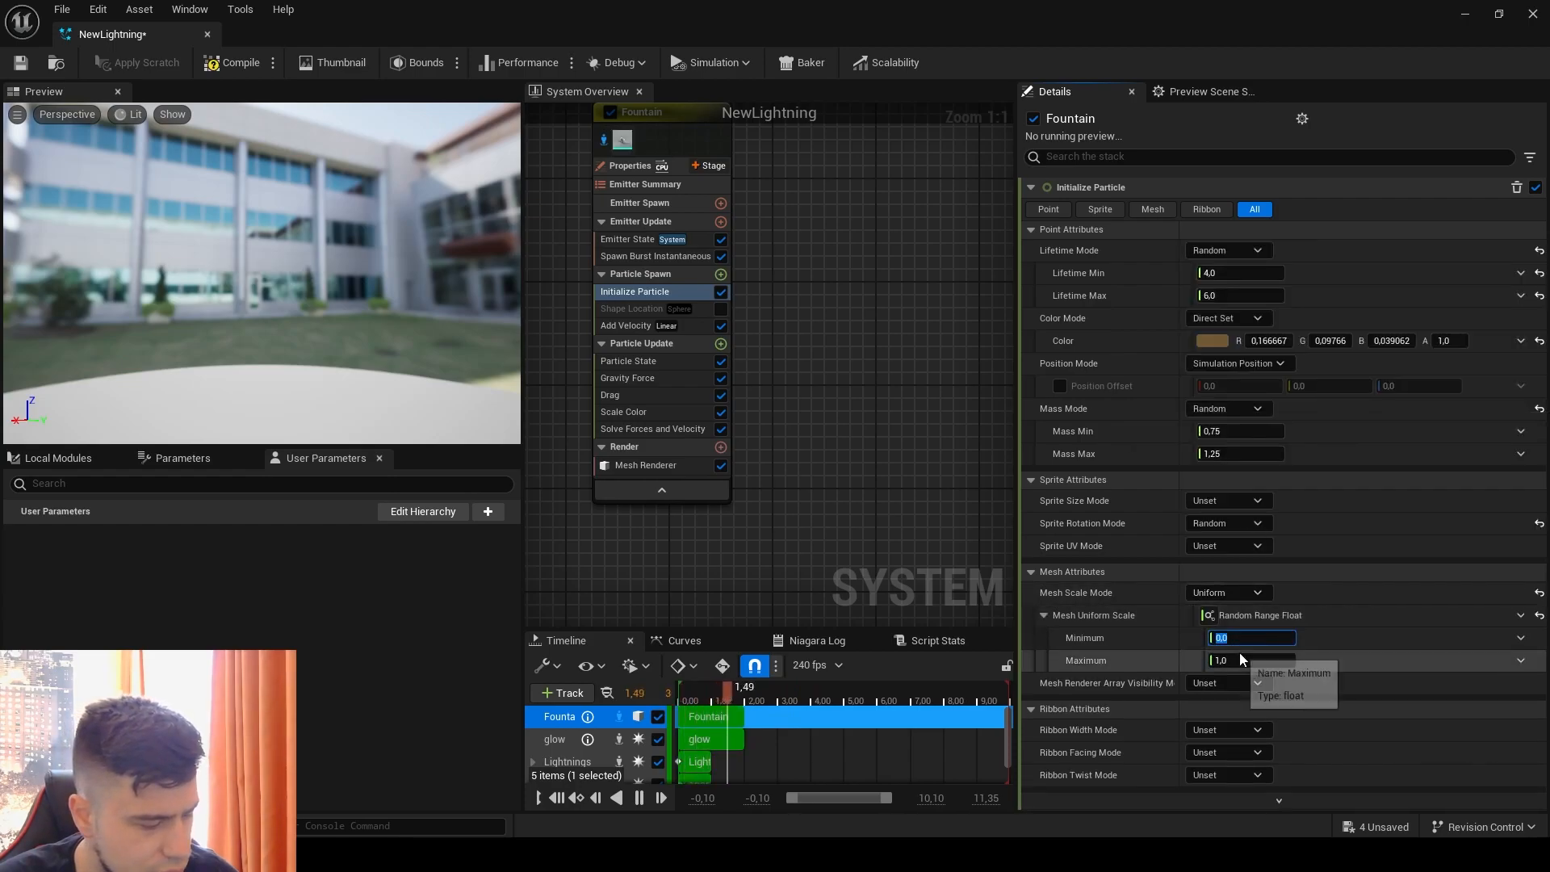
text(3)
click(1253, 670)
click(1381, 679)
Step: Replay the effect and examine the debris size in the preview and the level viewport
click(270, 321)
key(slash)
key(slash)
drag(356, 1, 1127, 116)
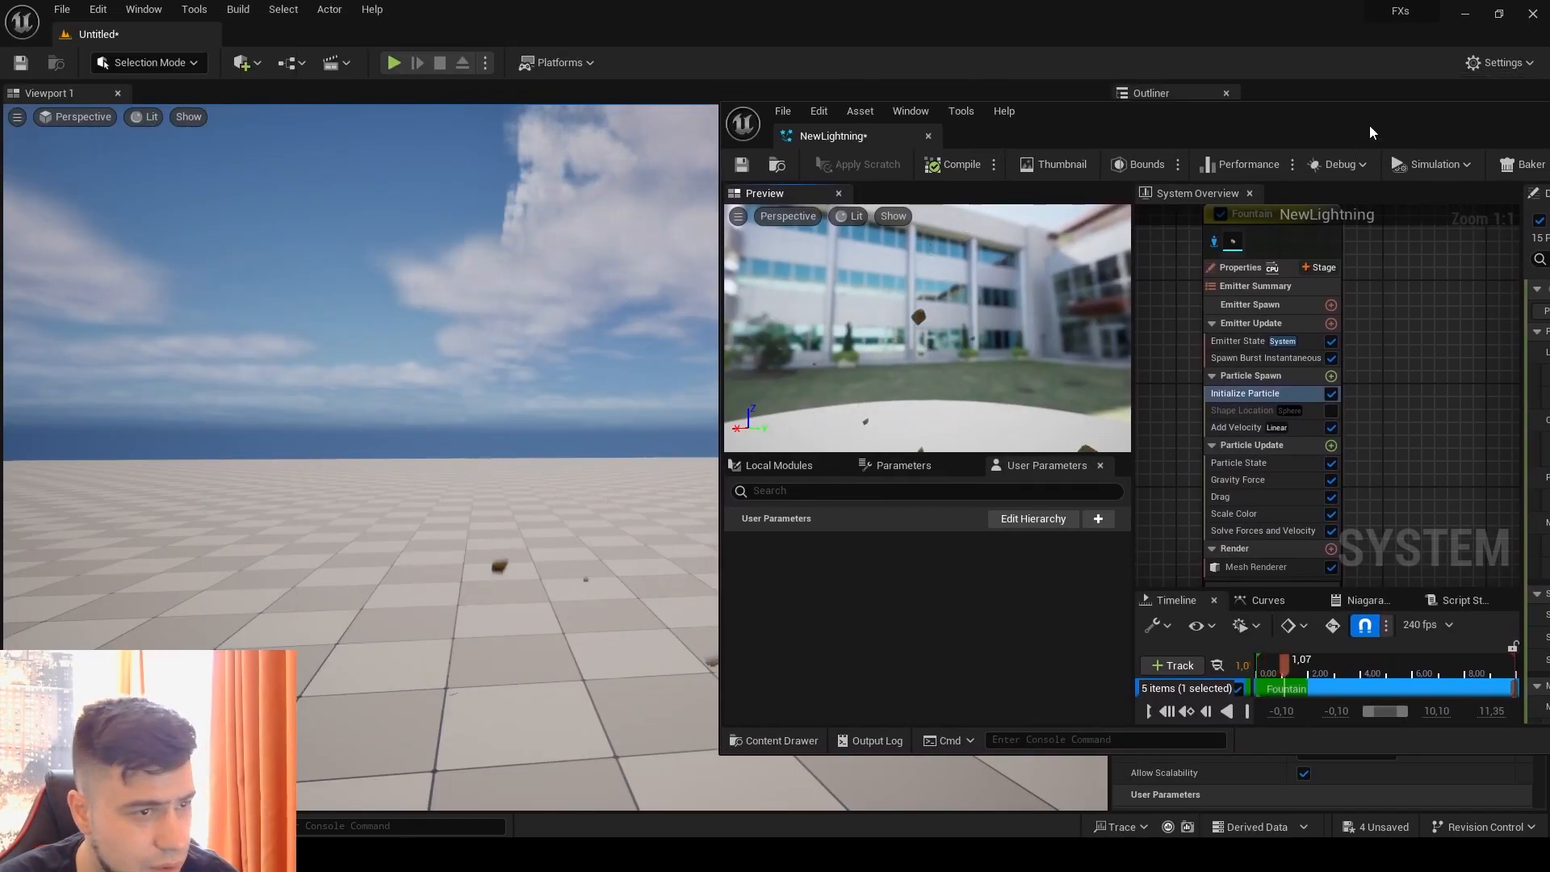
drag(1370, 131, 1102, 84)
click(1248, 77)
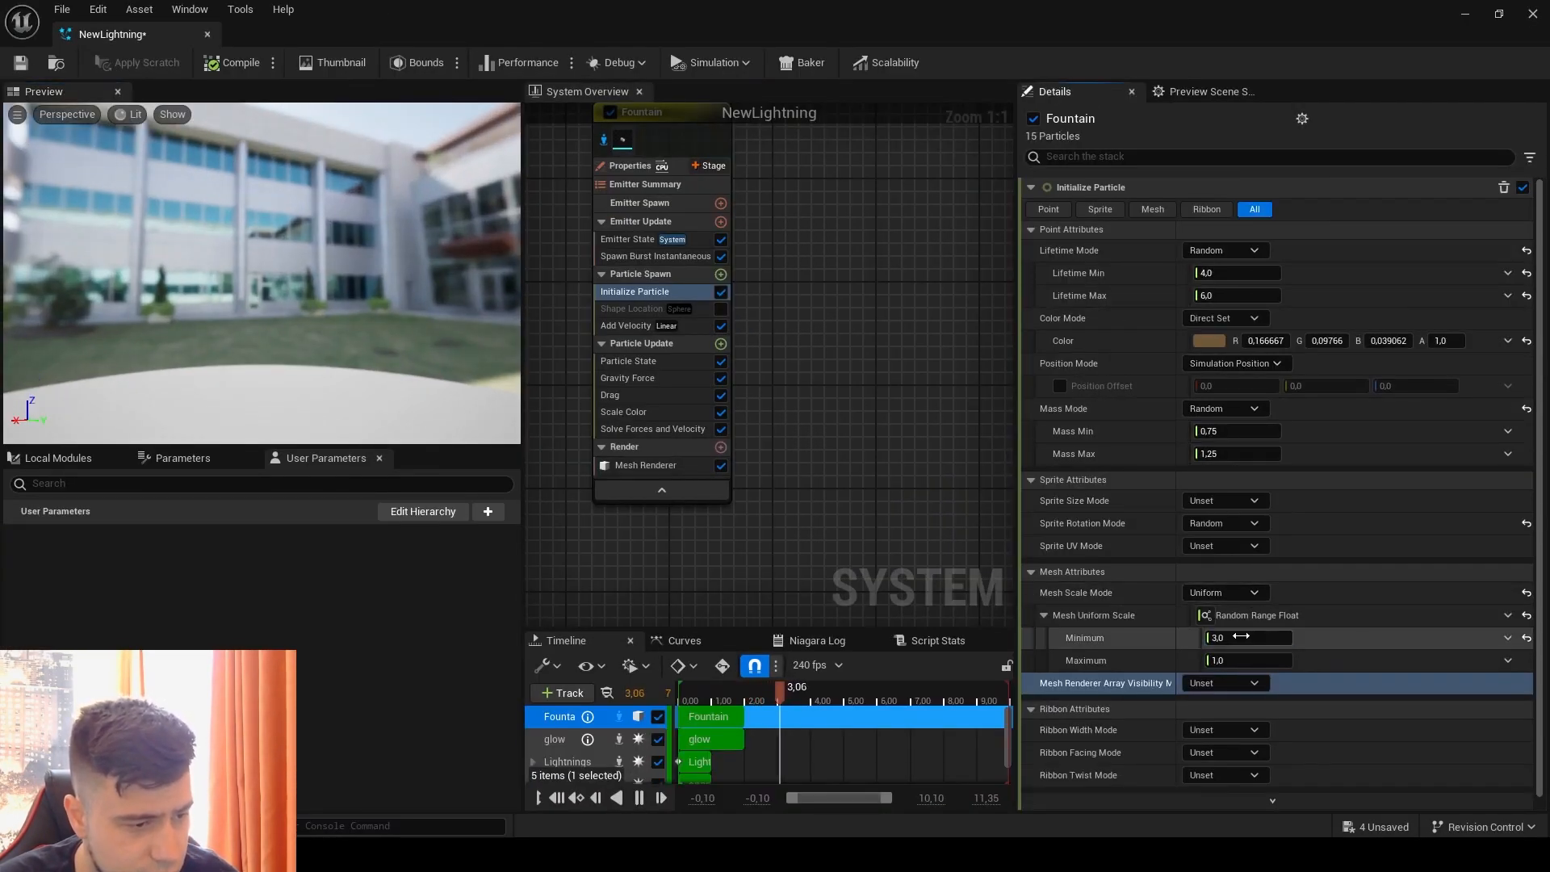
Step: Set the Mesh Uniform Scale range to Minimum 1 and Maximum 4 and check the debris in the level
click(1243, 660)
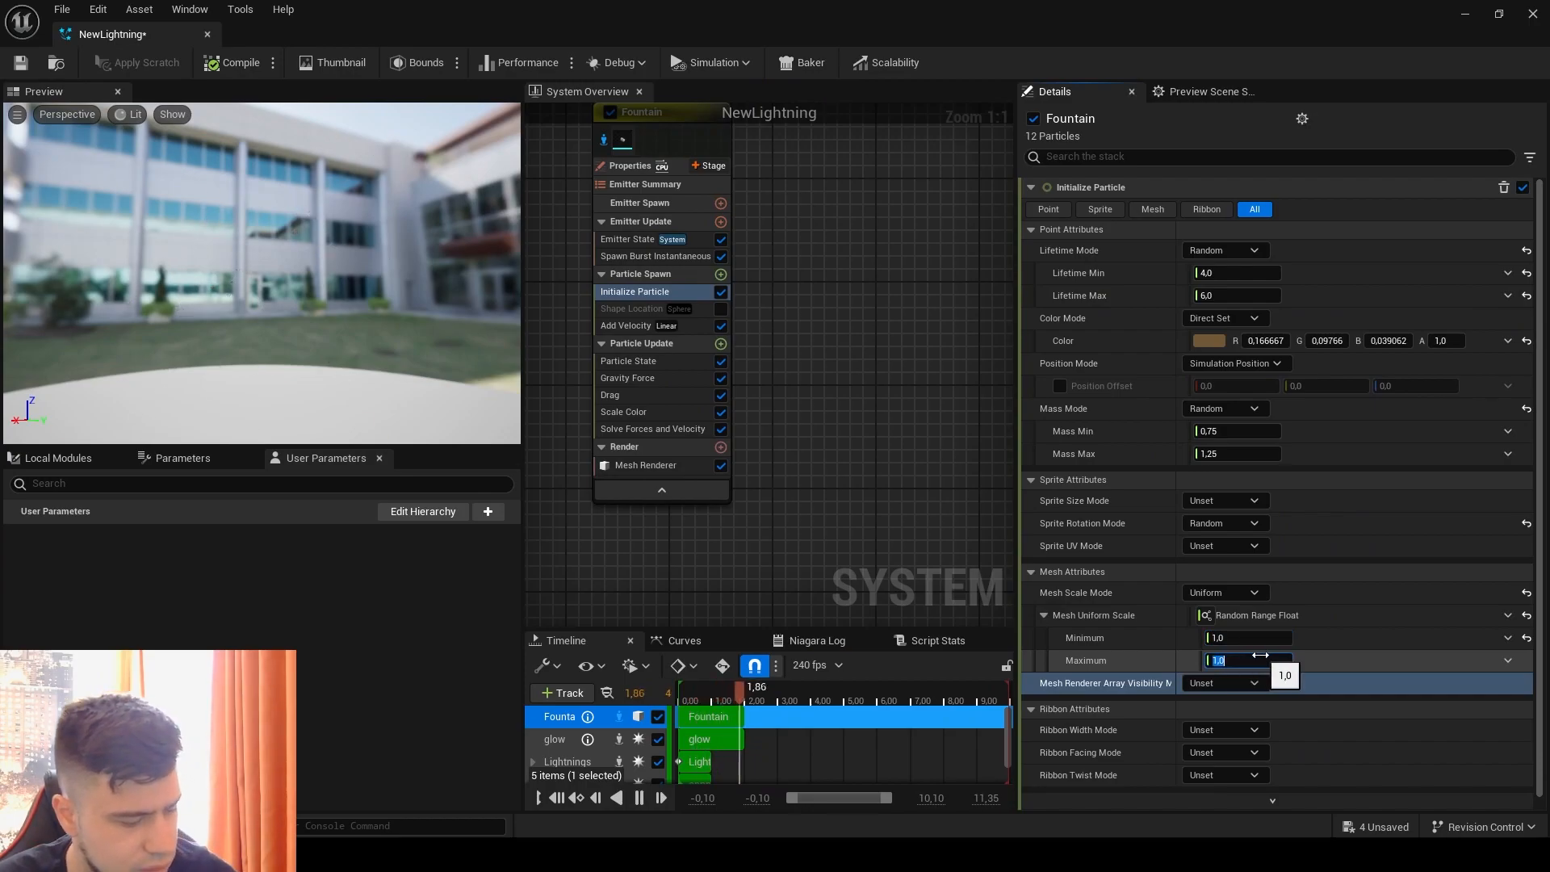
text(4)
click(458, 341)
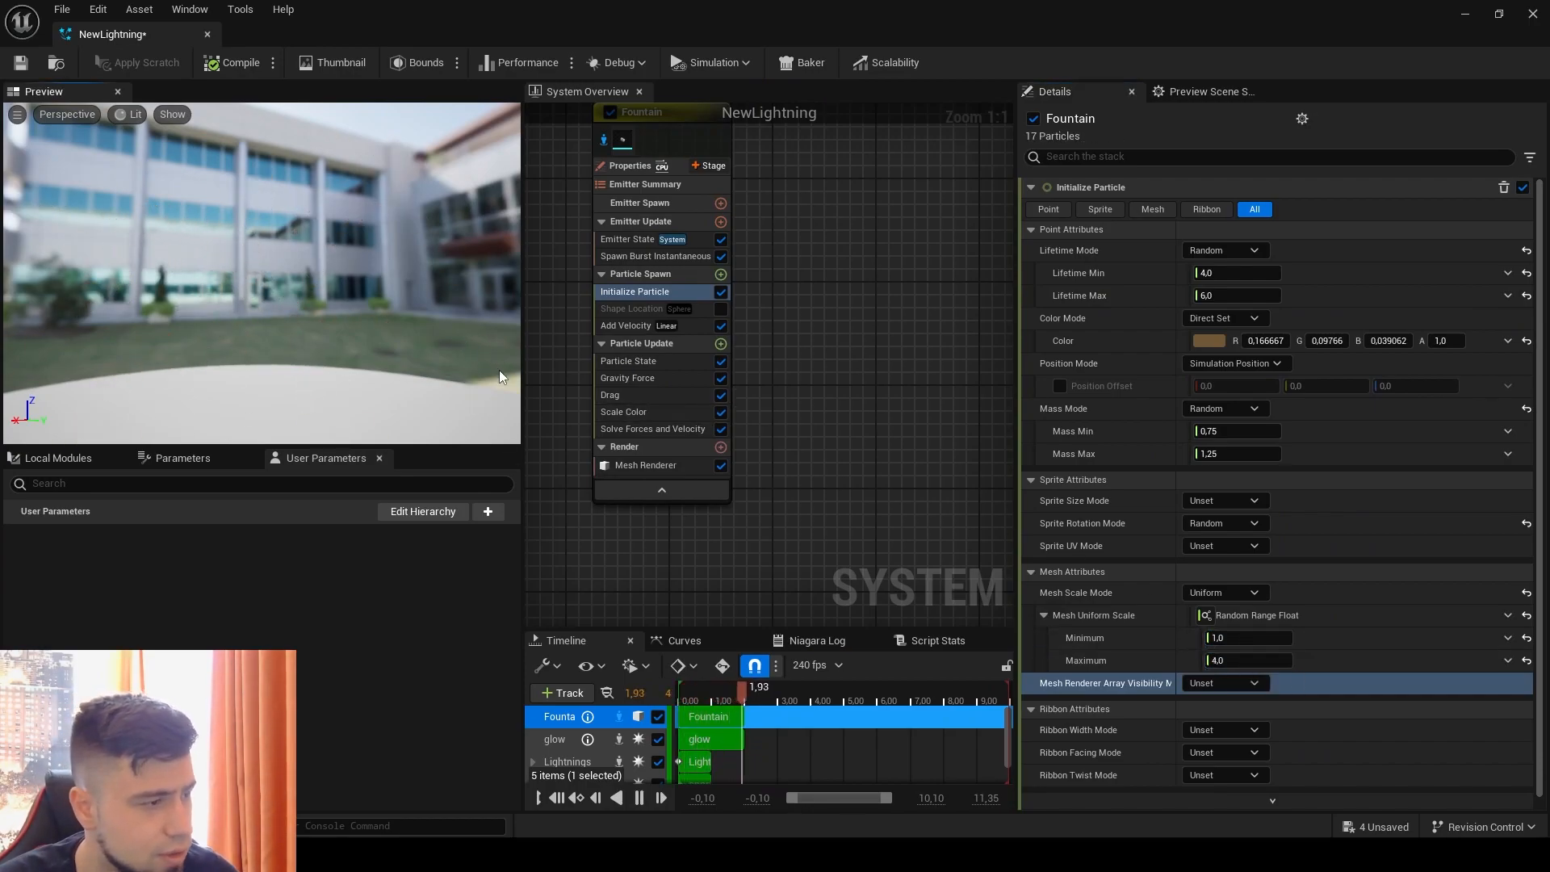
drag(366, 29, 945, 97)
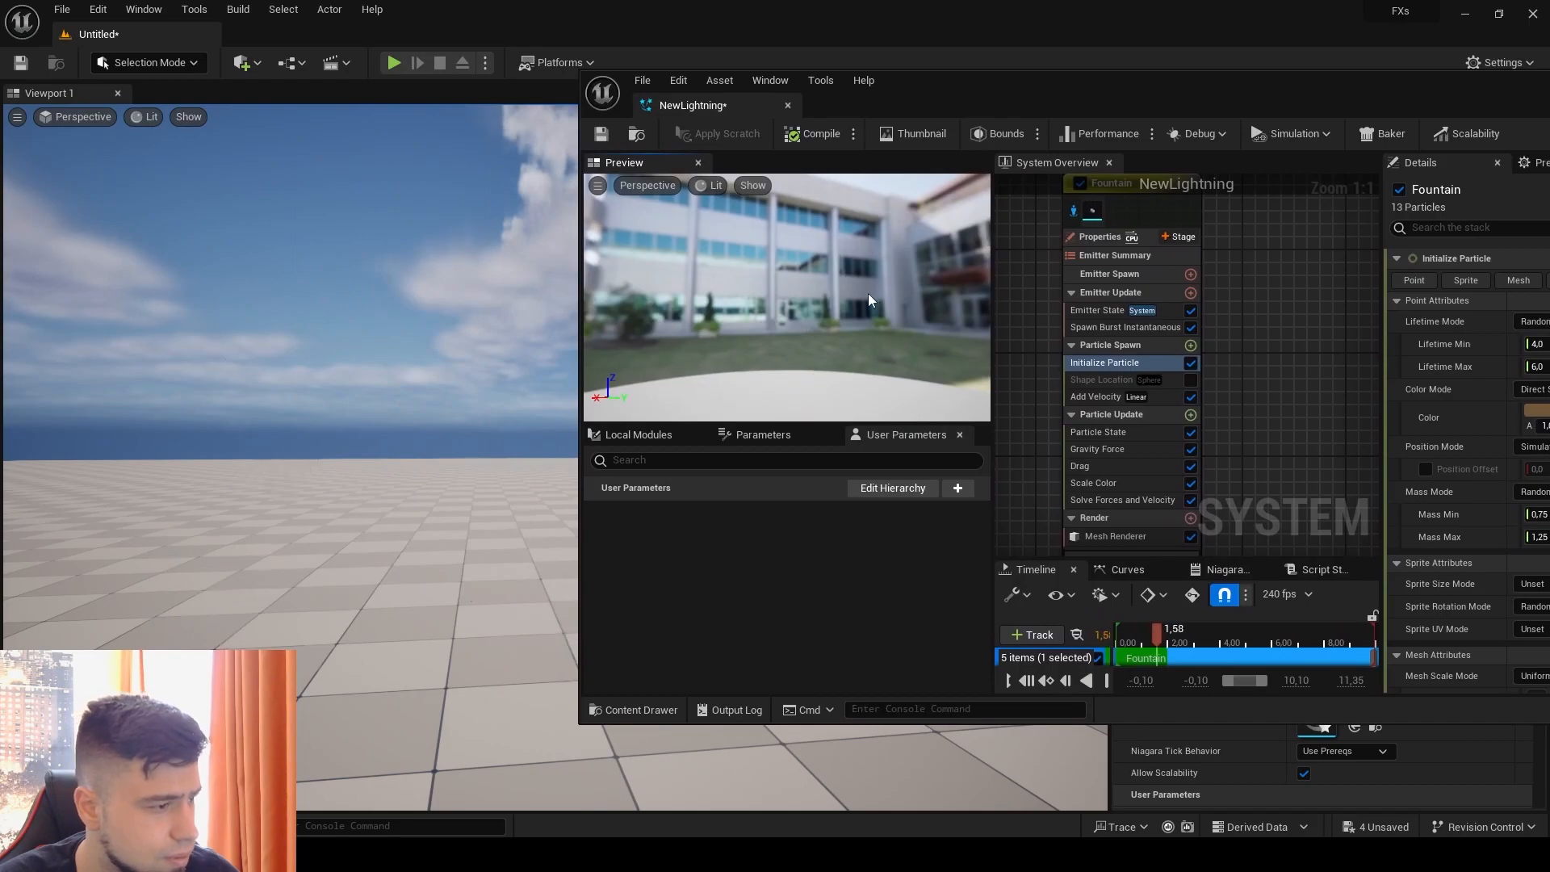
drag(1440, 95, 872, 77)
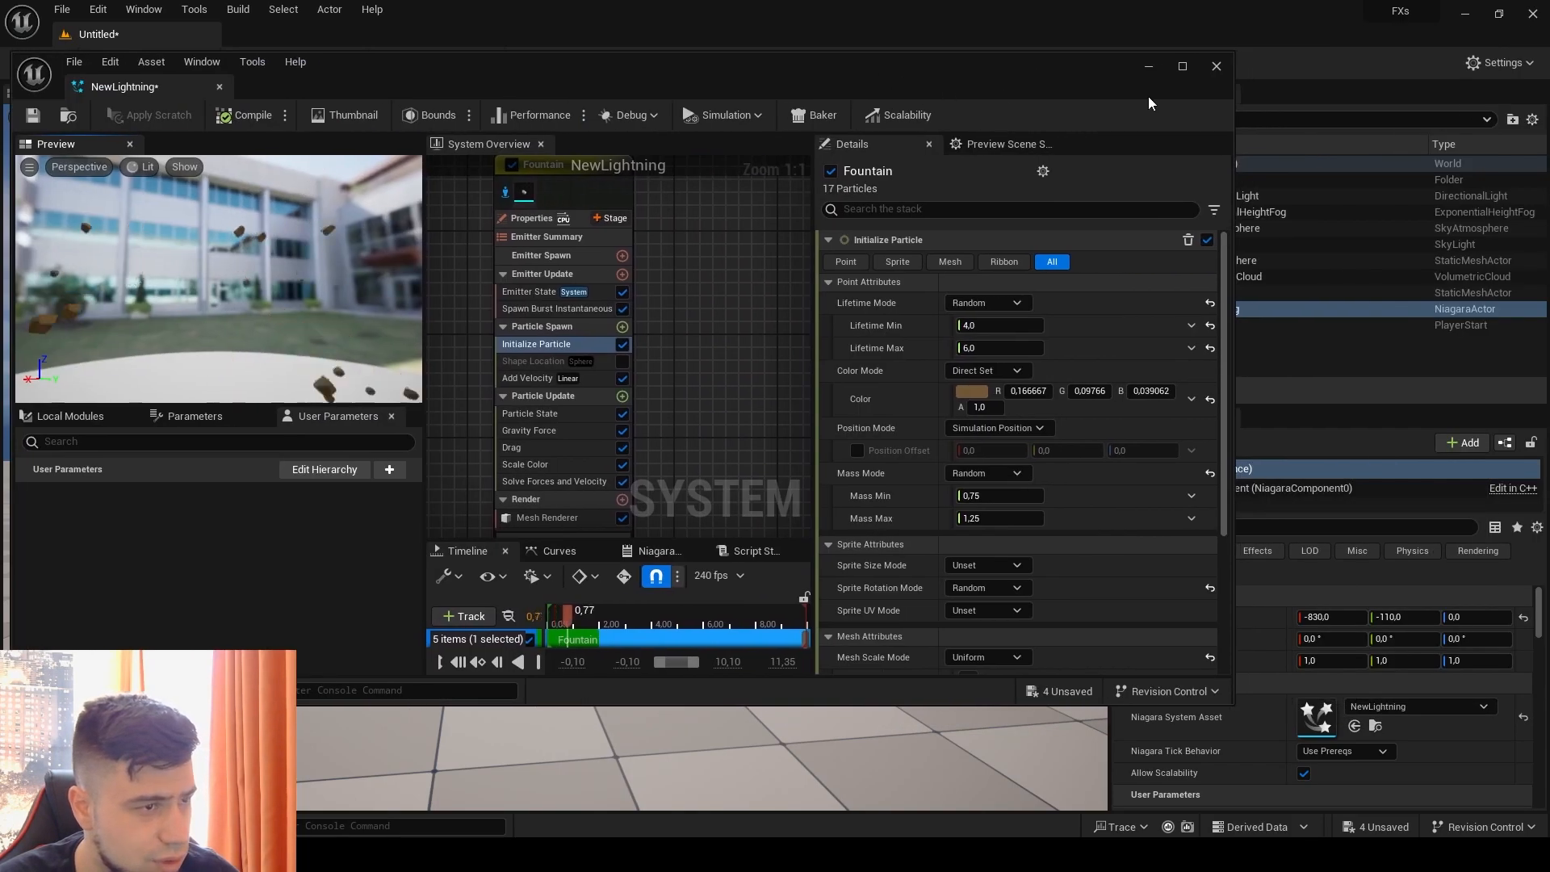
Step: Set the debris Mesh Uniform Scale Maximum to 2, save the system and check the effect in the level
click(1185, 66)
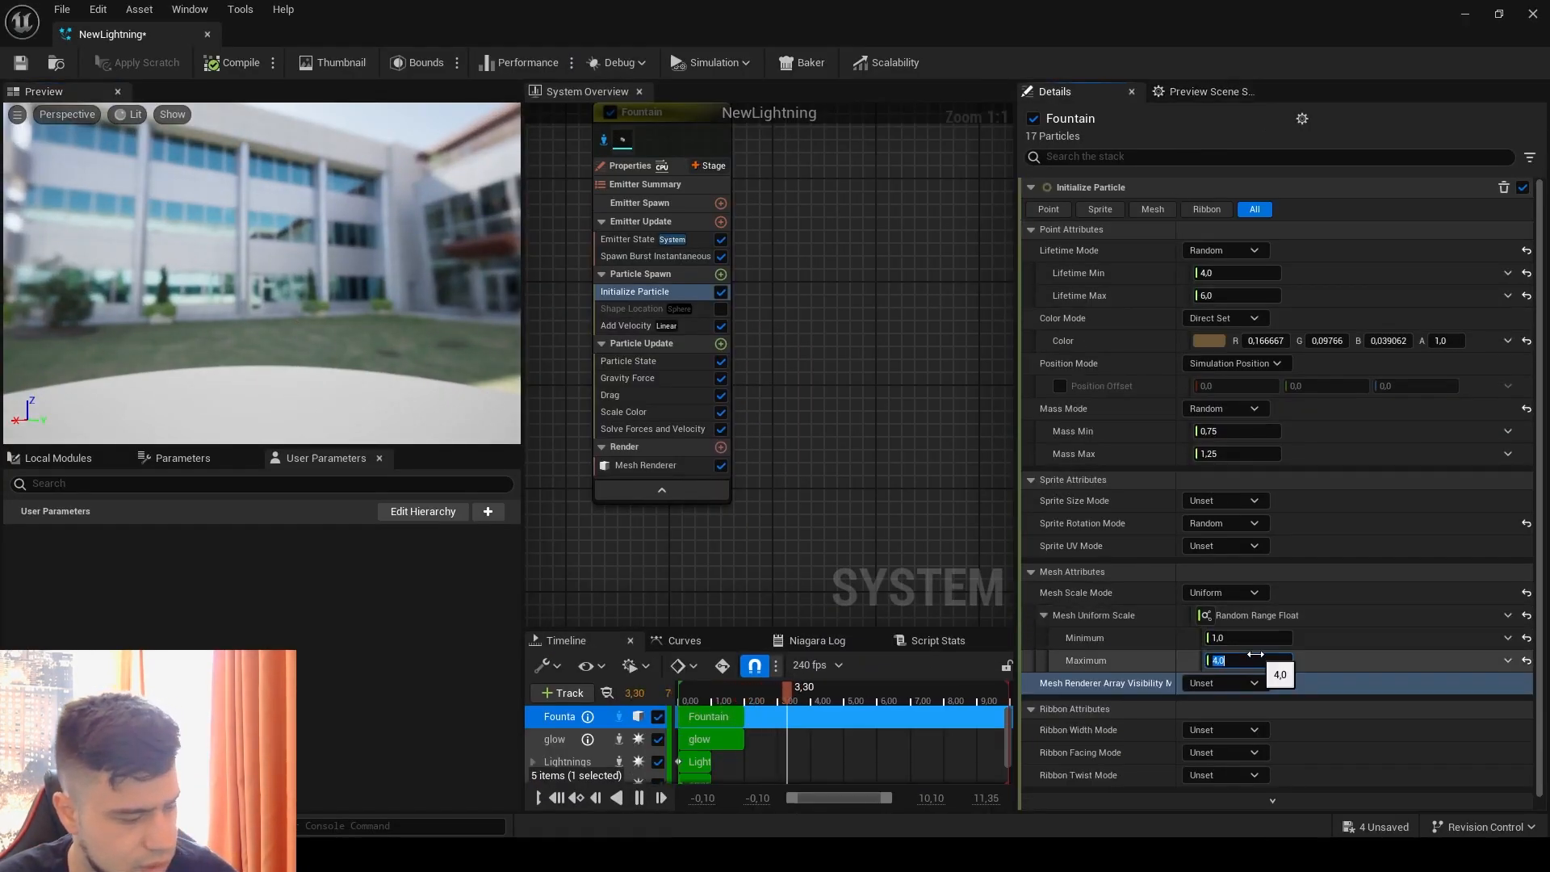
text(2)
key(Return)
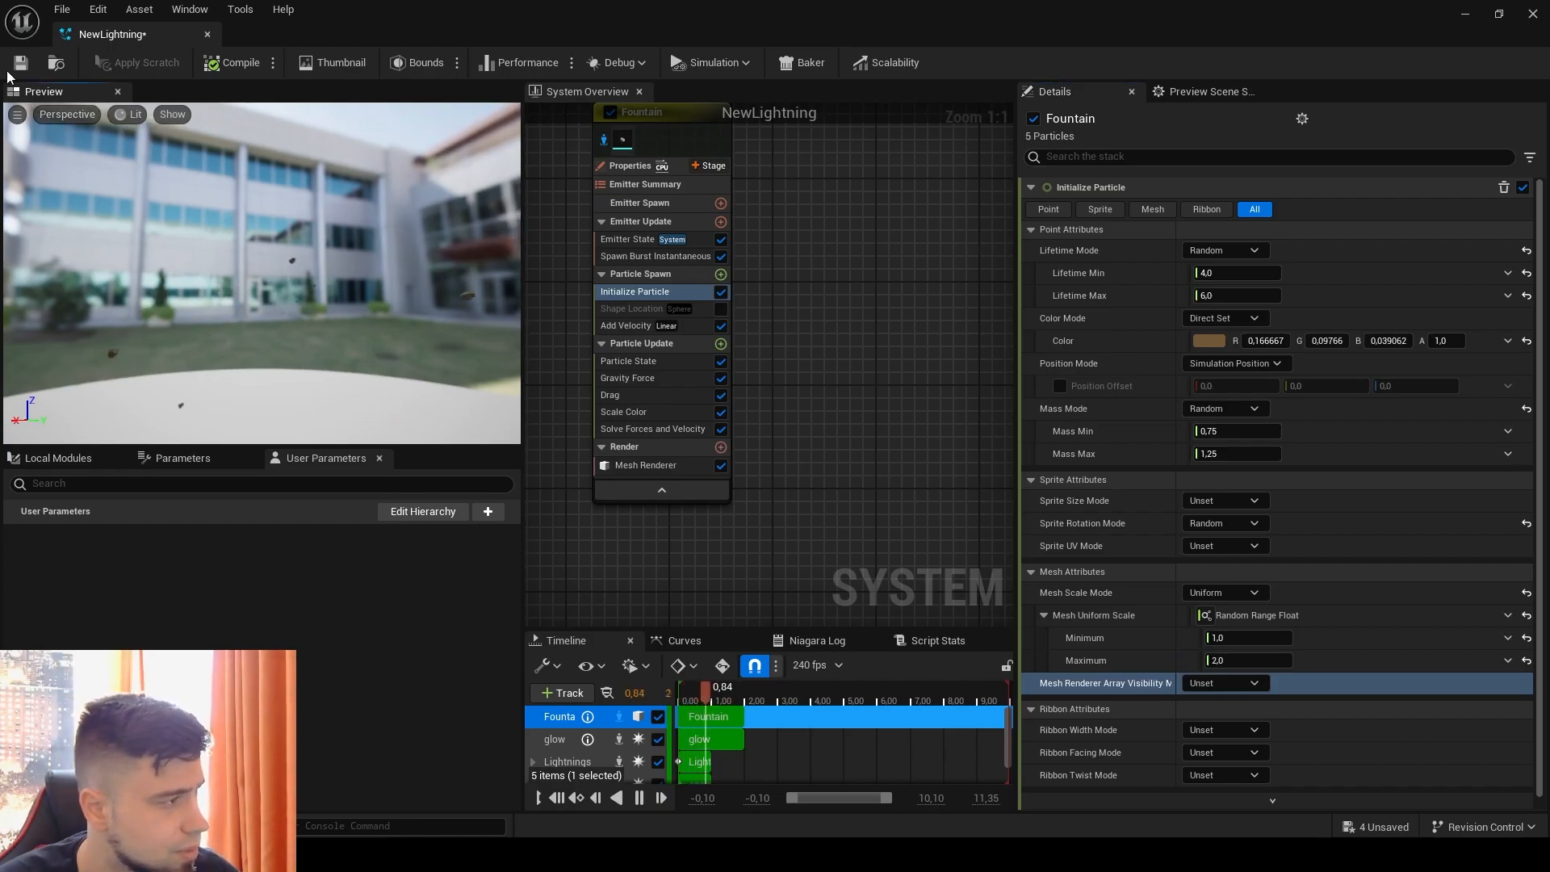
key(ctrl+s)
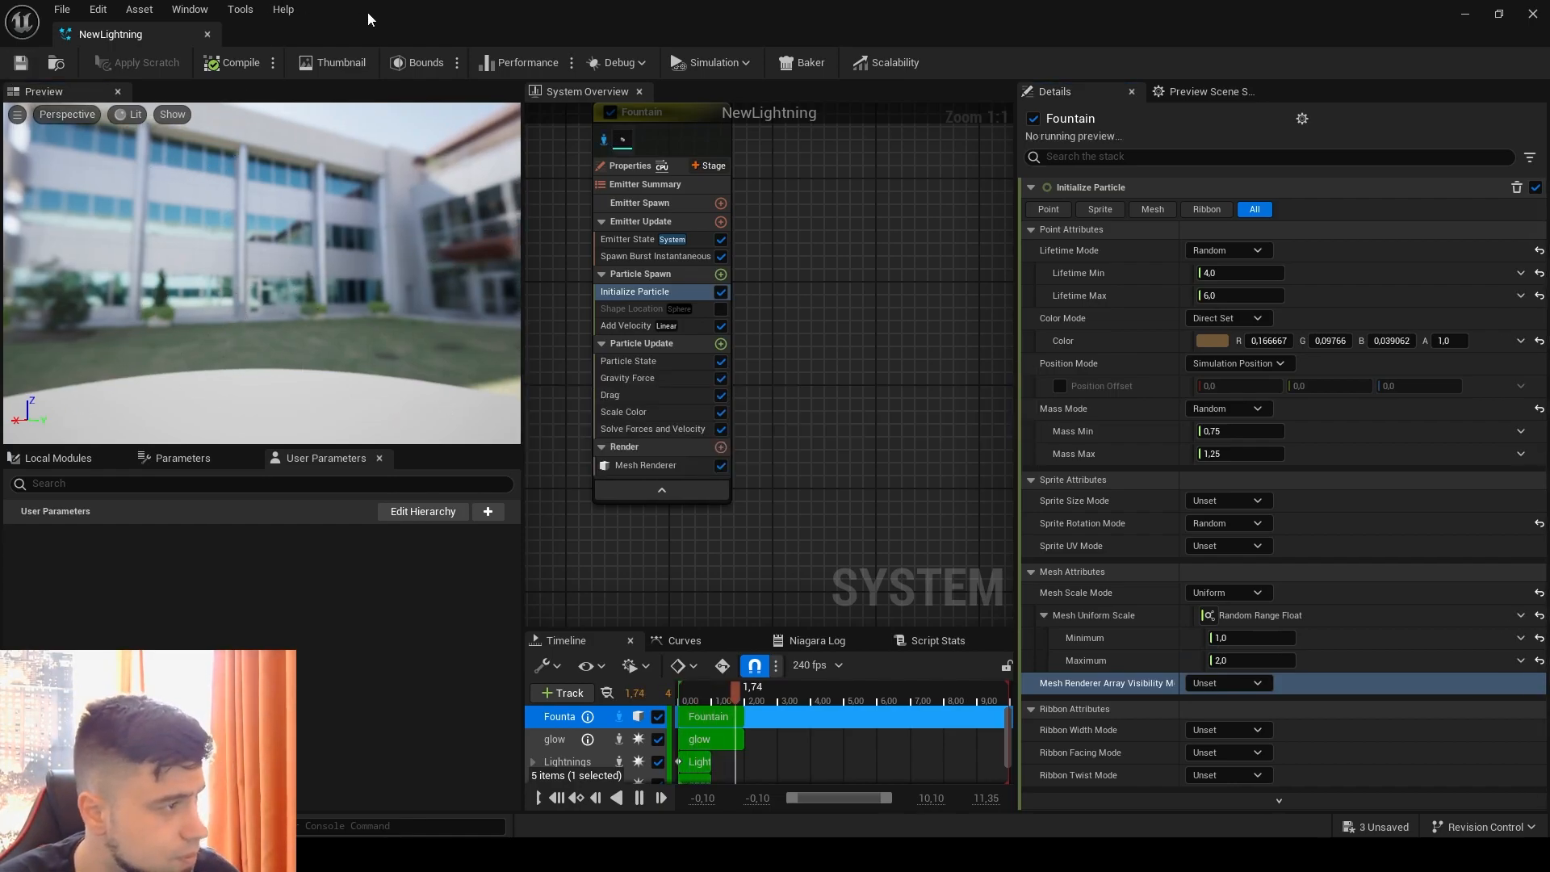
double_click(484, 11)
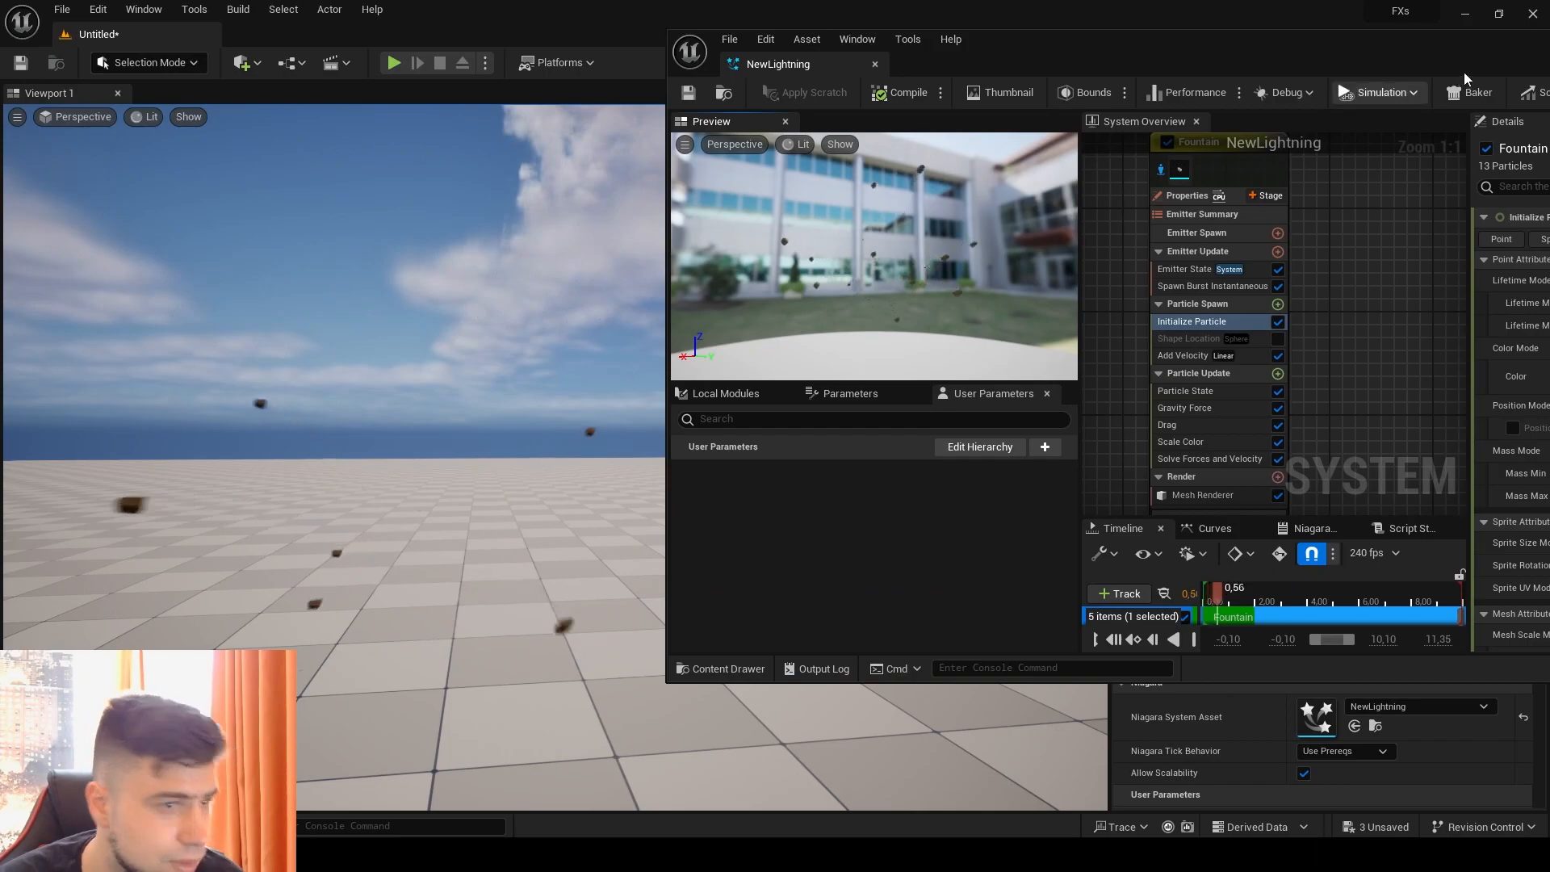
Step: Set the debris Mesh Uniform Scale range to Minimum 0.5 and Maximum 1
double_click(1332, 40)
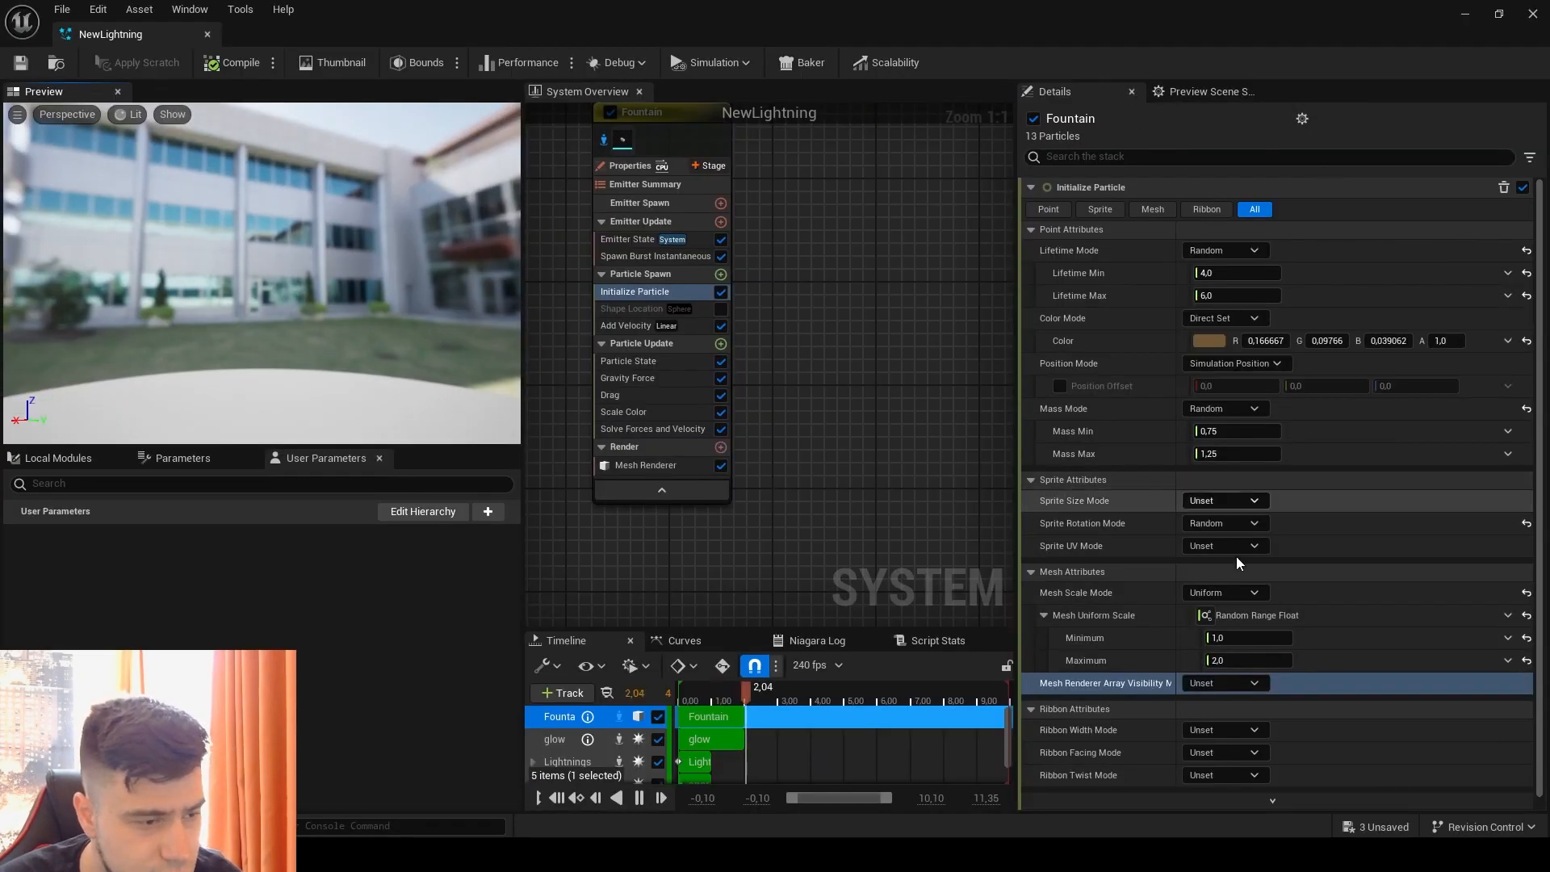
click(1249, 638)
text(0.5)
drag(1238, 665, 1211, 664)
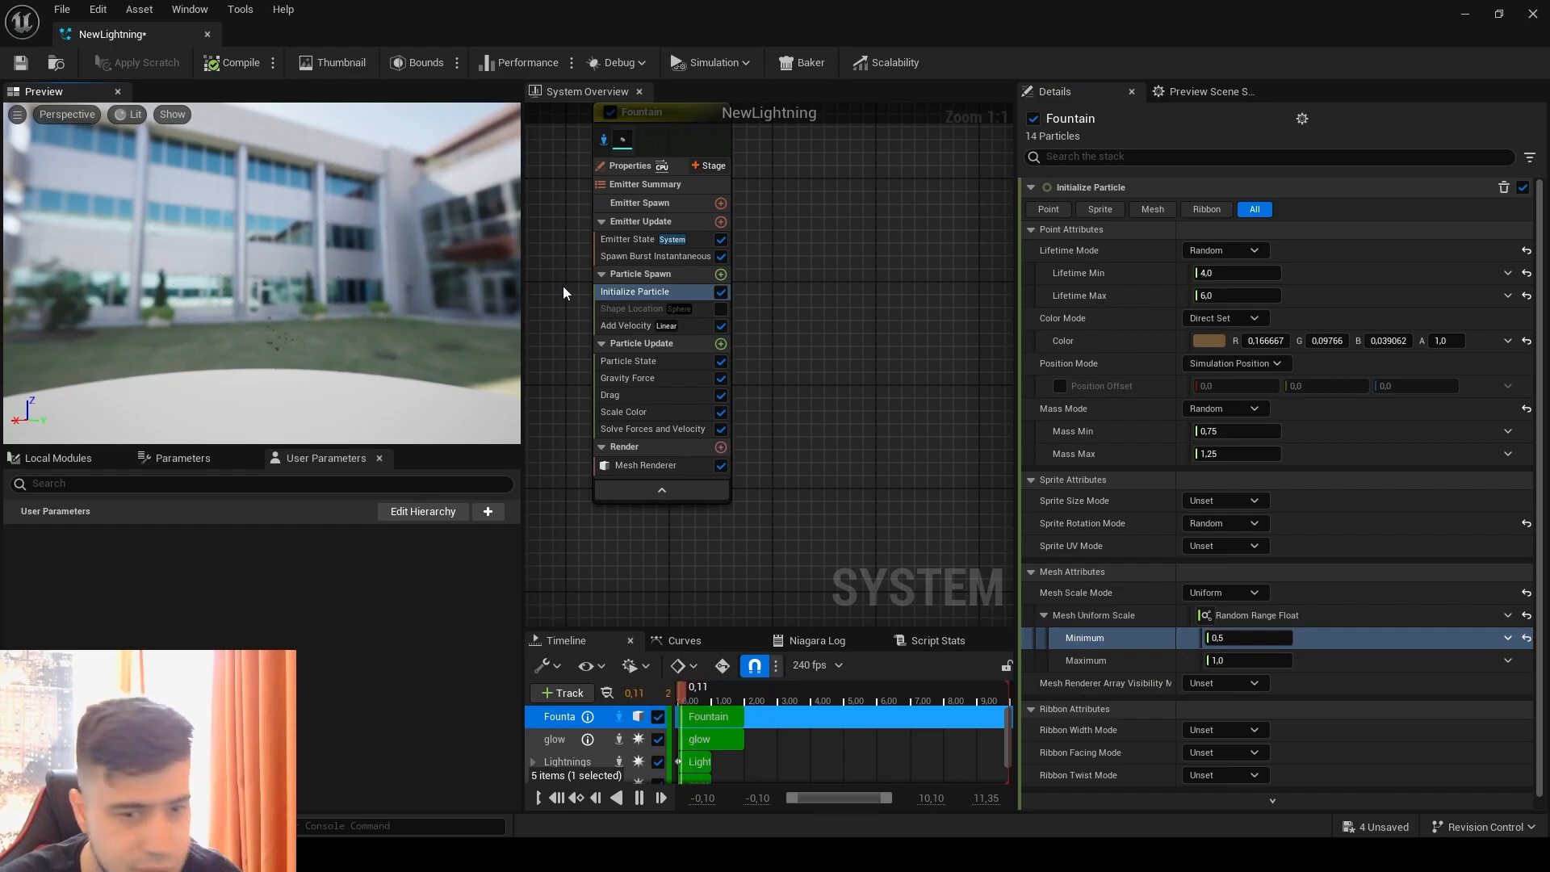
Step: Add an Initial Mesh Orientation module to the Fountain emitter's Particle Spawn group
click(721, 275)
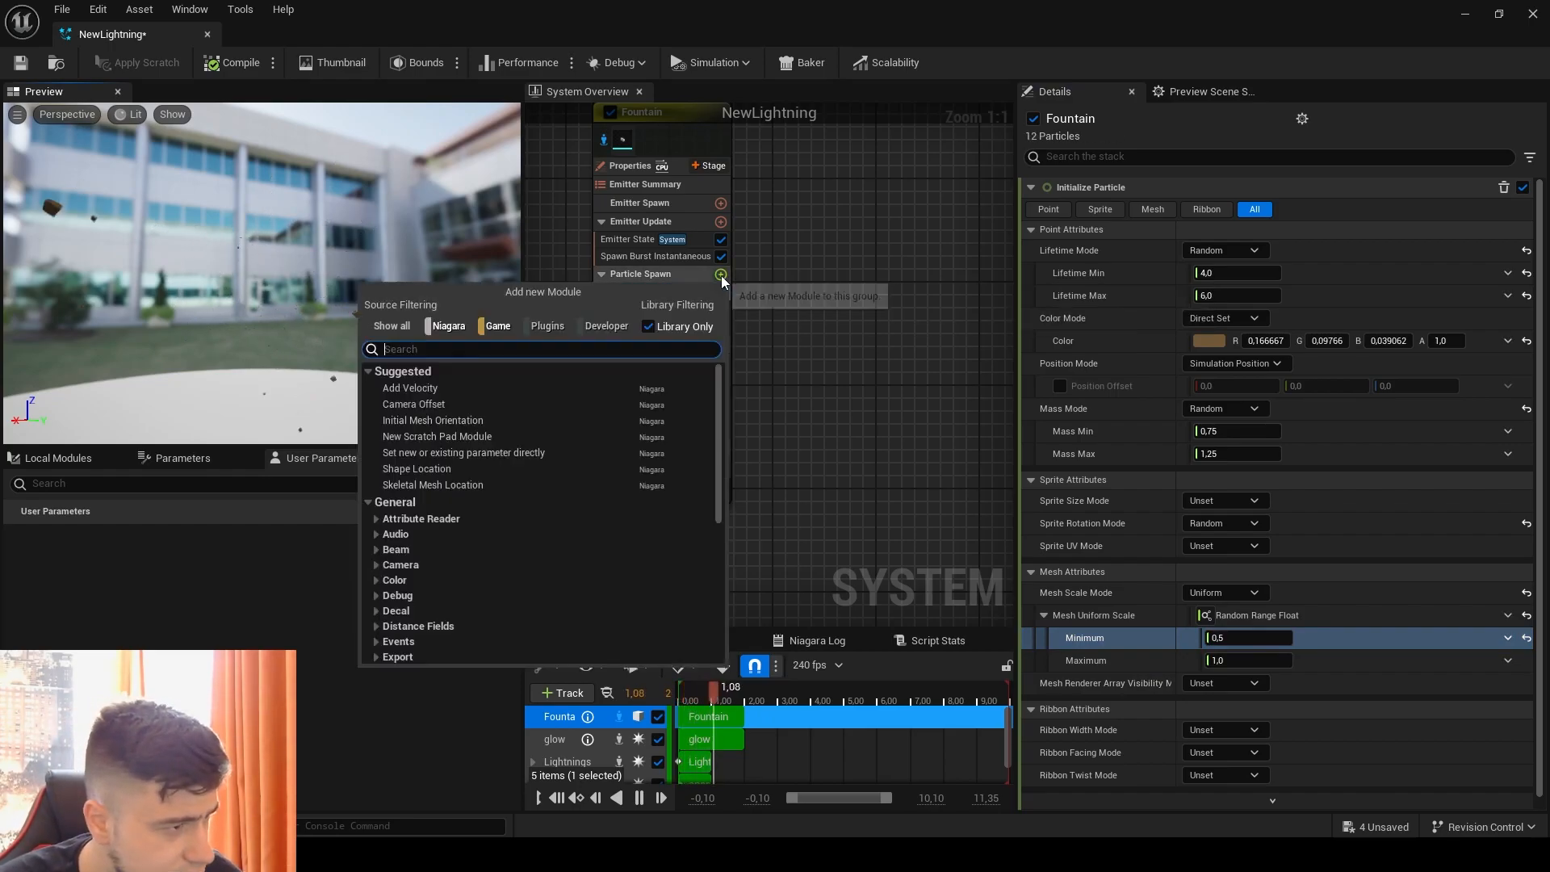
text(mesh)
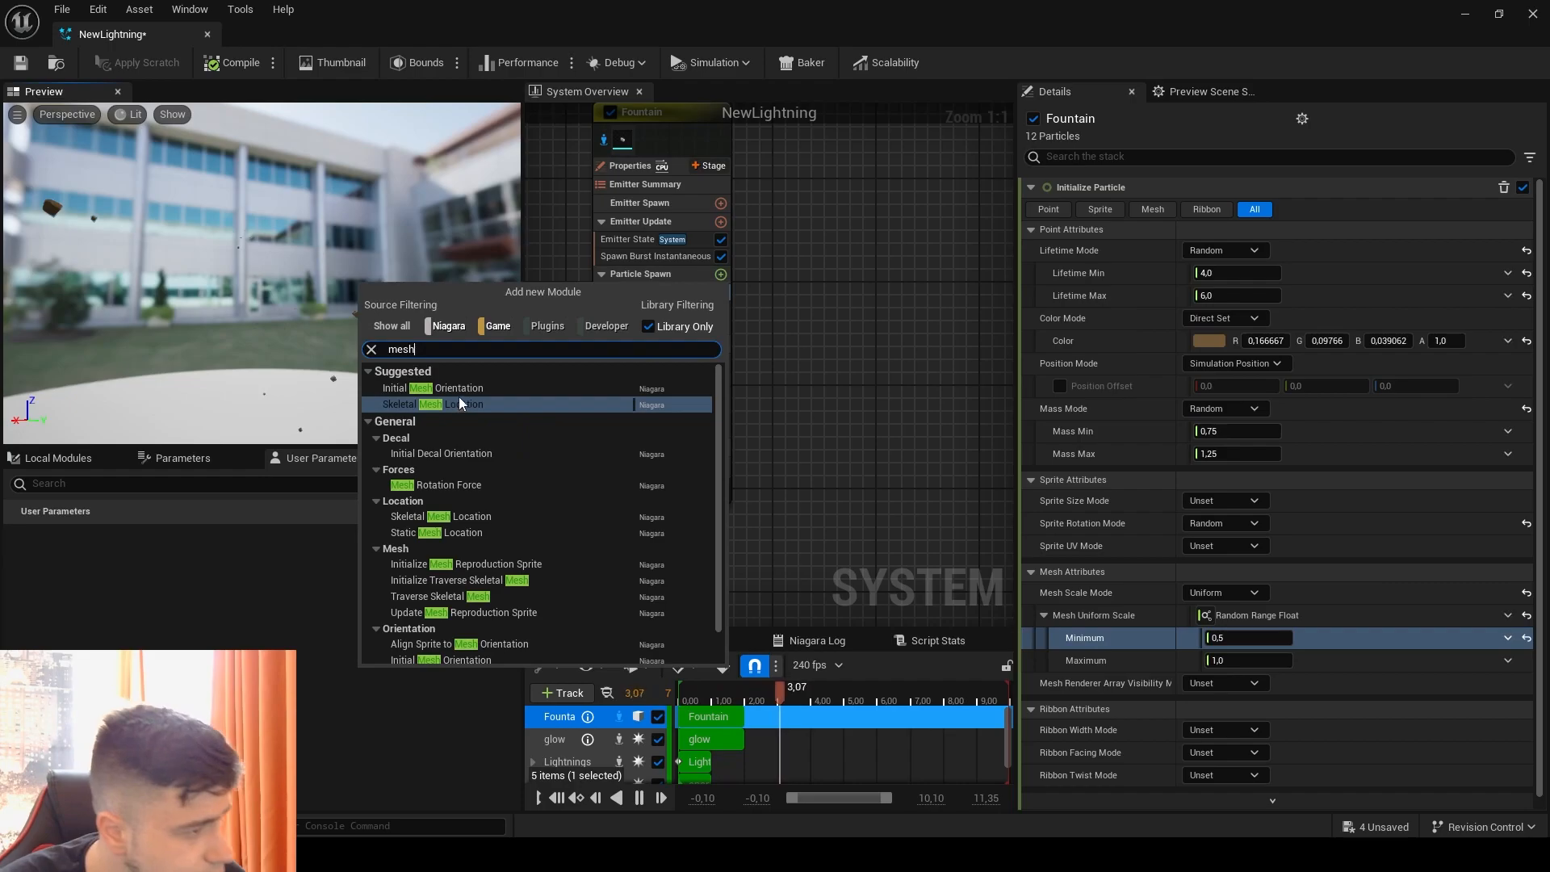
click(464, 389)
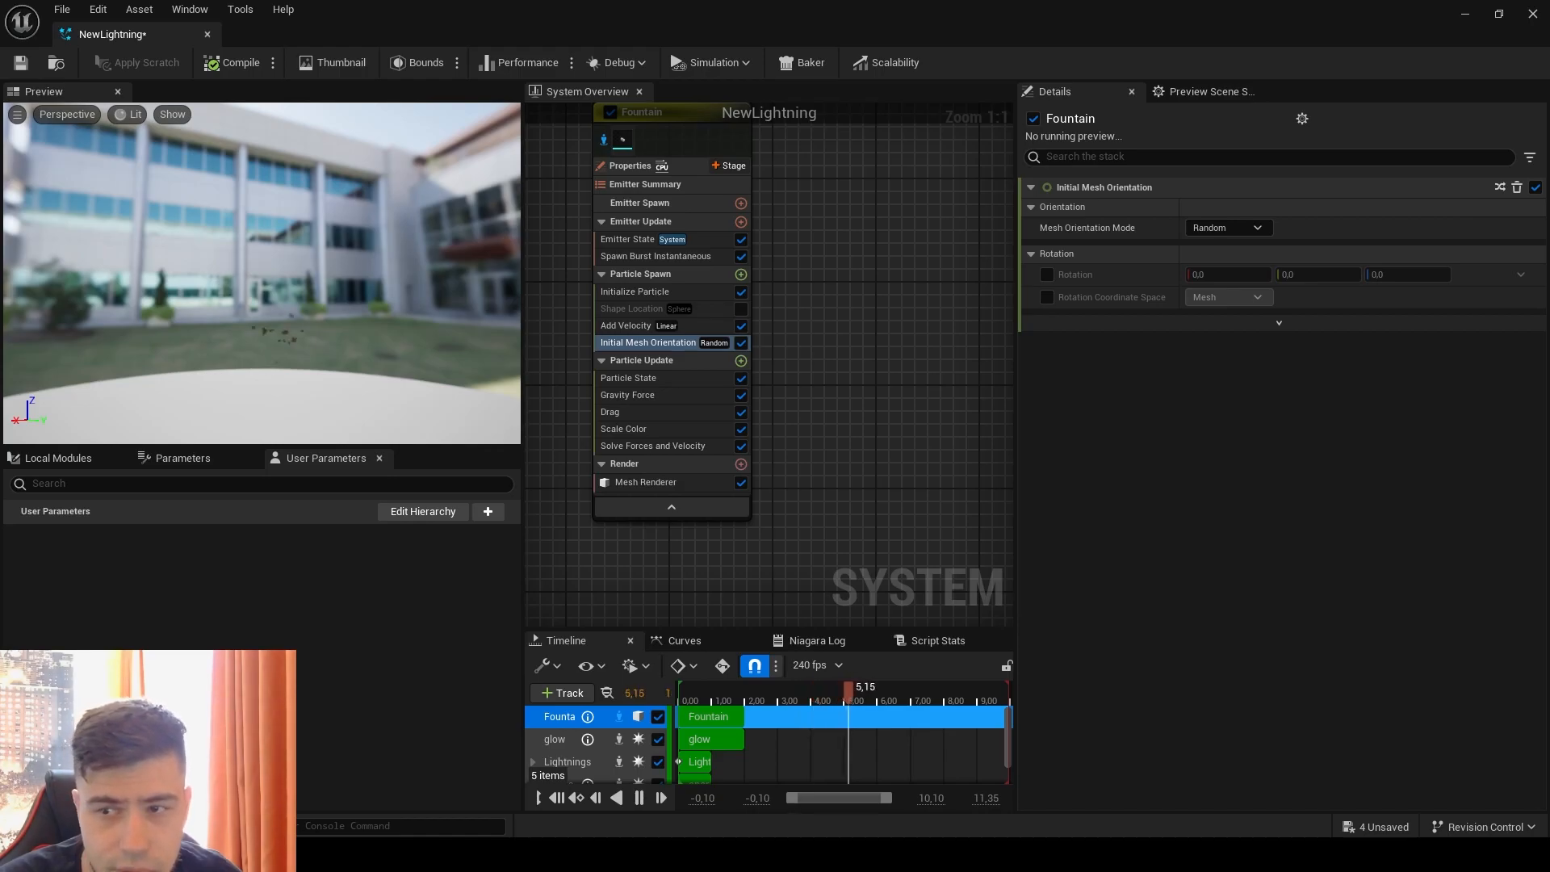
Step: Enable Rotation in Initial Mesh Orientation with 1 on all three axes and check the debris in the level
click(1048, 272)
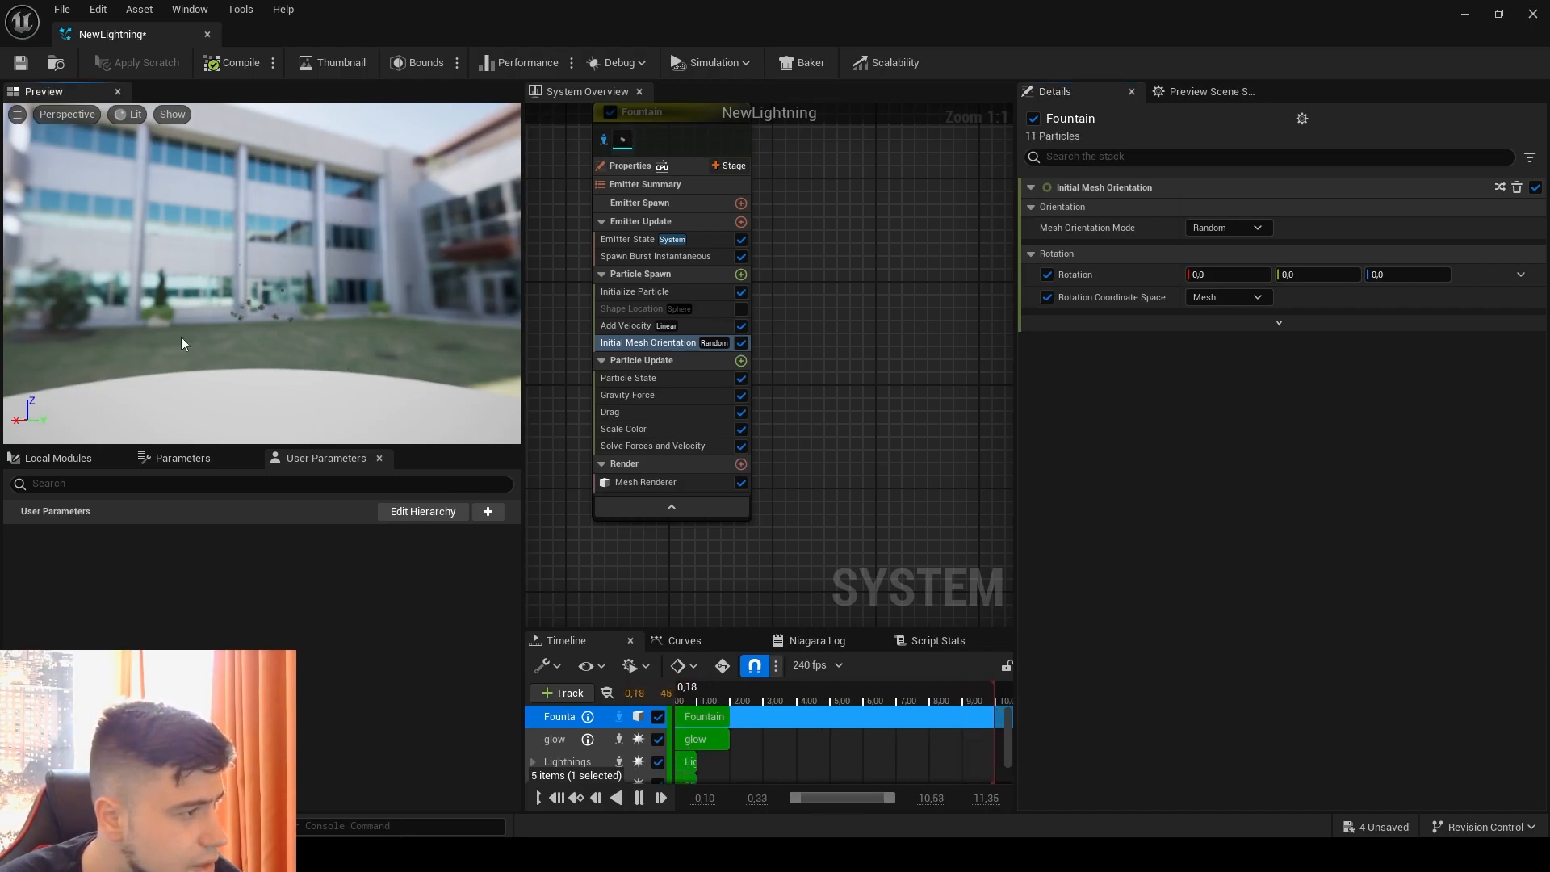
click(1229, 274)
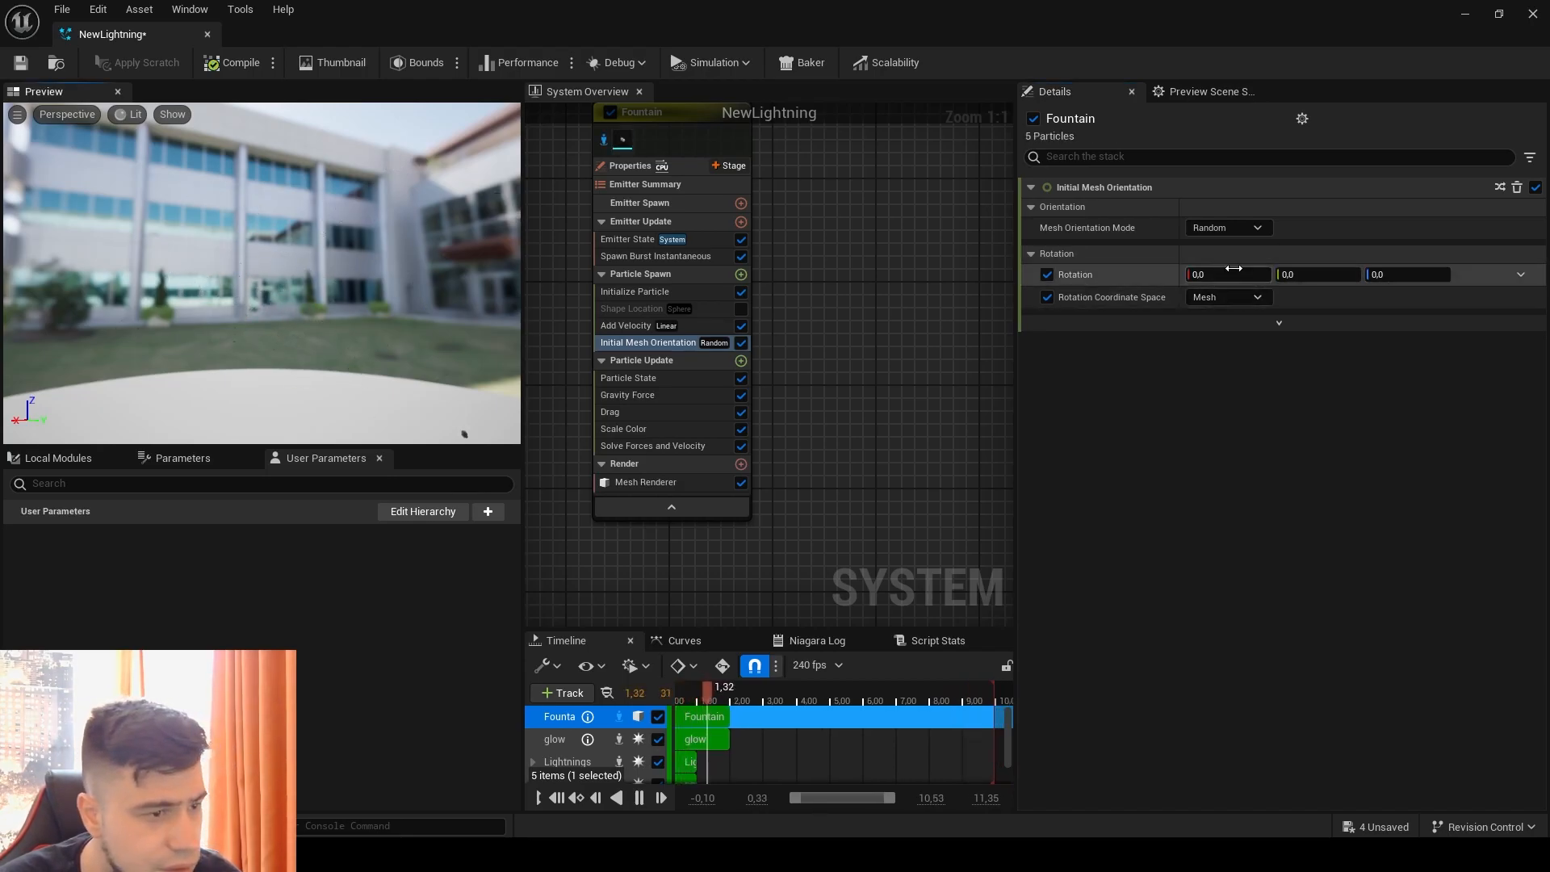
click(1421, 275)
text(1)
key(Return)
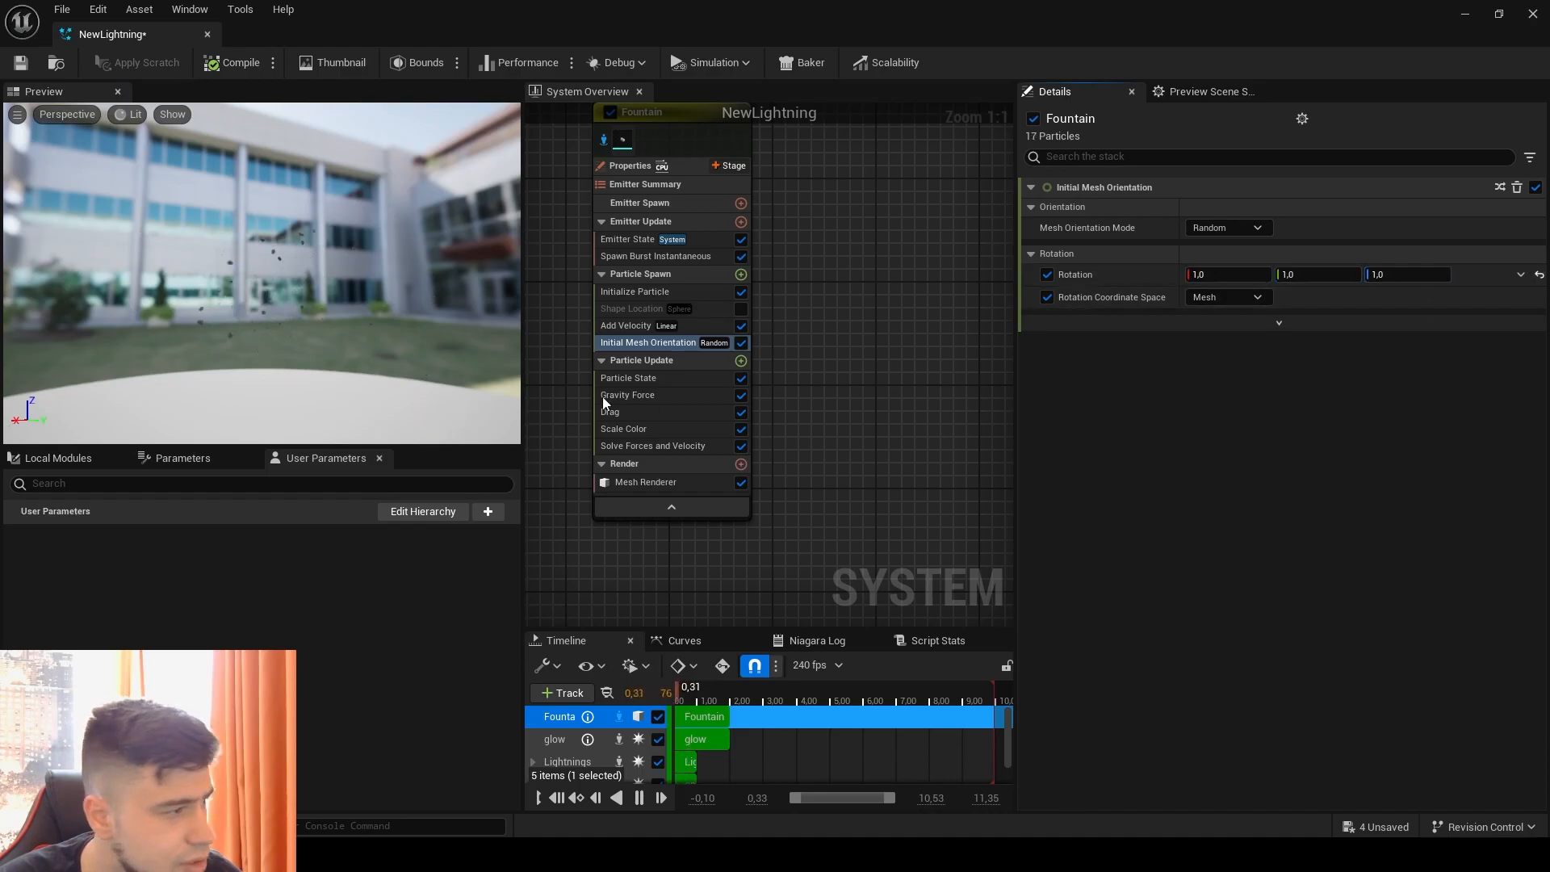
drag(329, 40, 1152, 111)
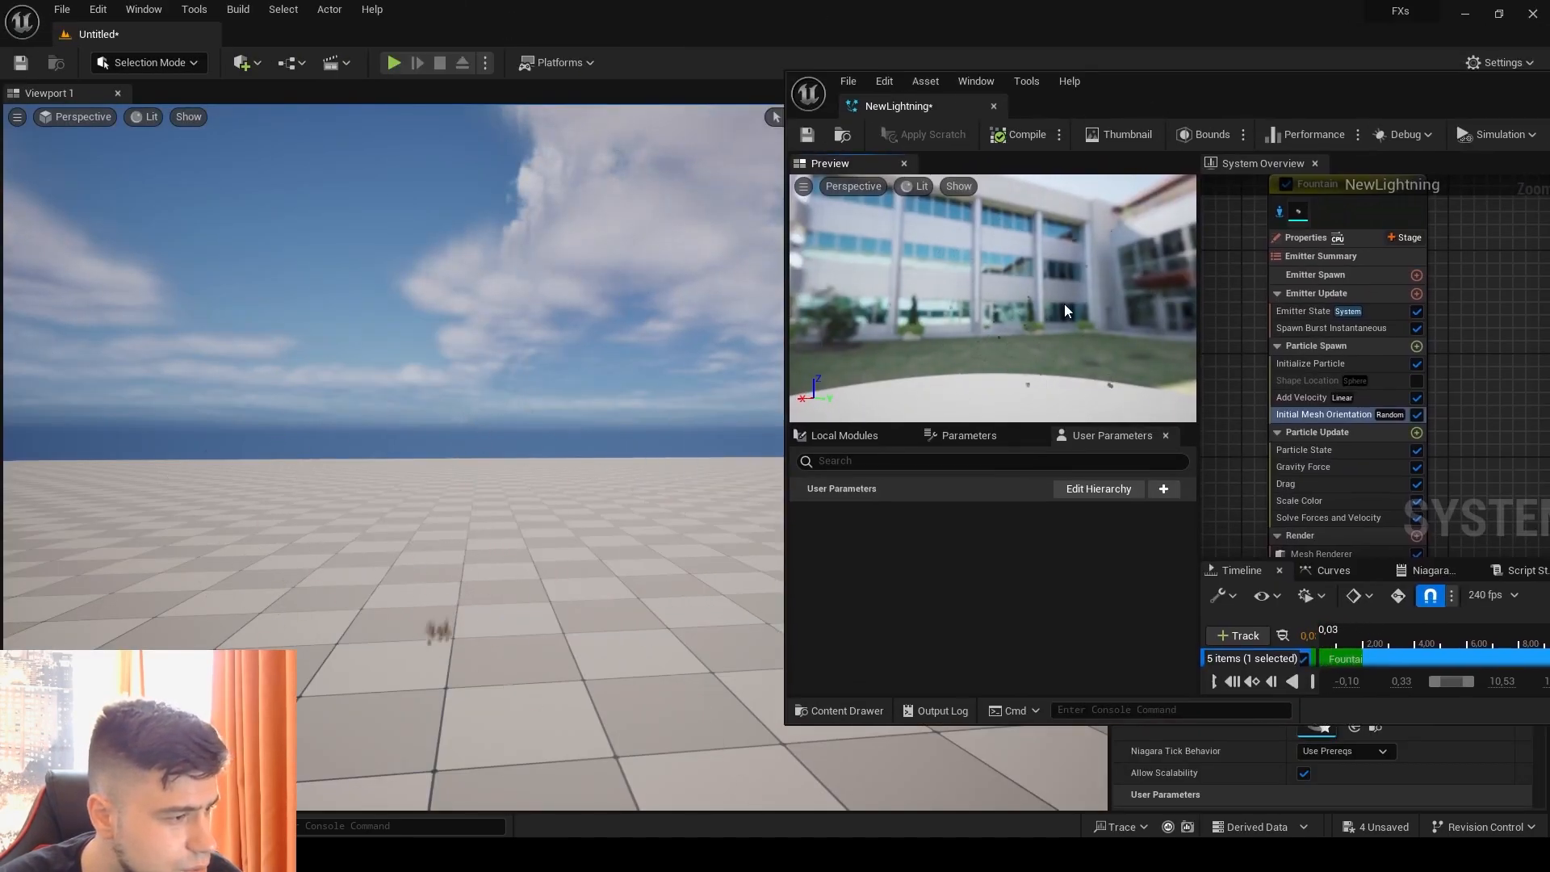
drag(1312, 100, 646, 2)
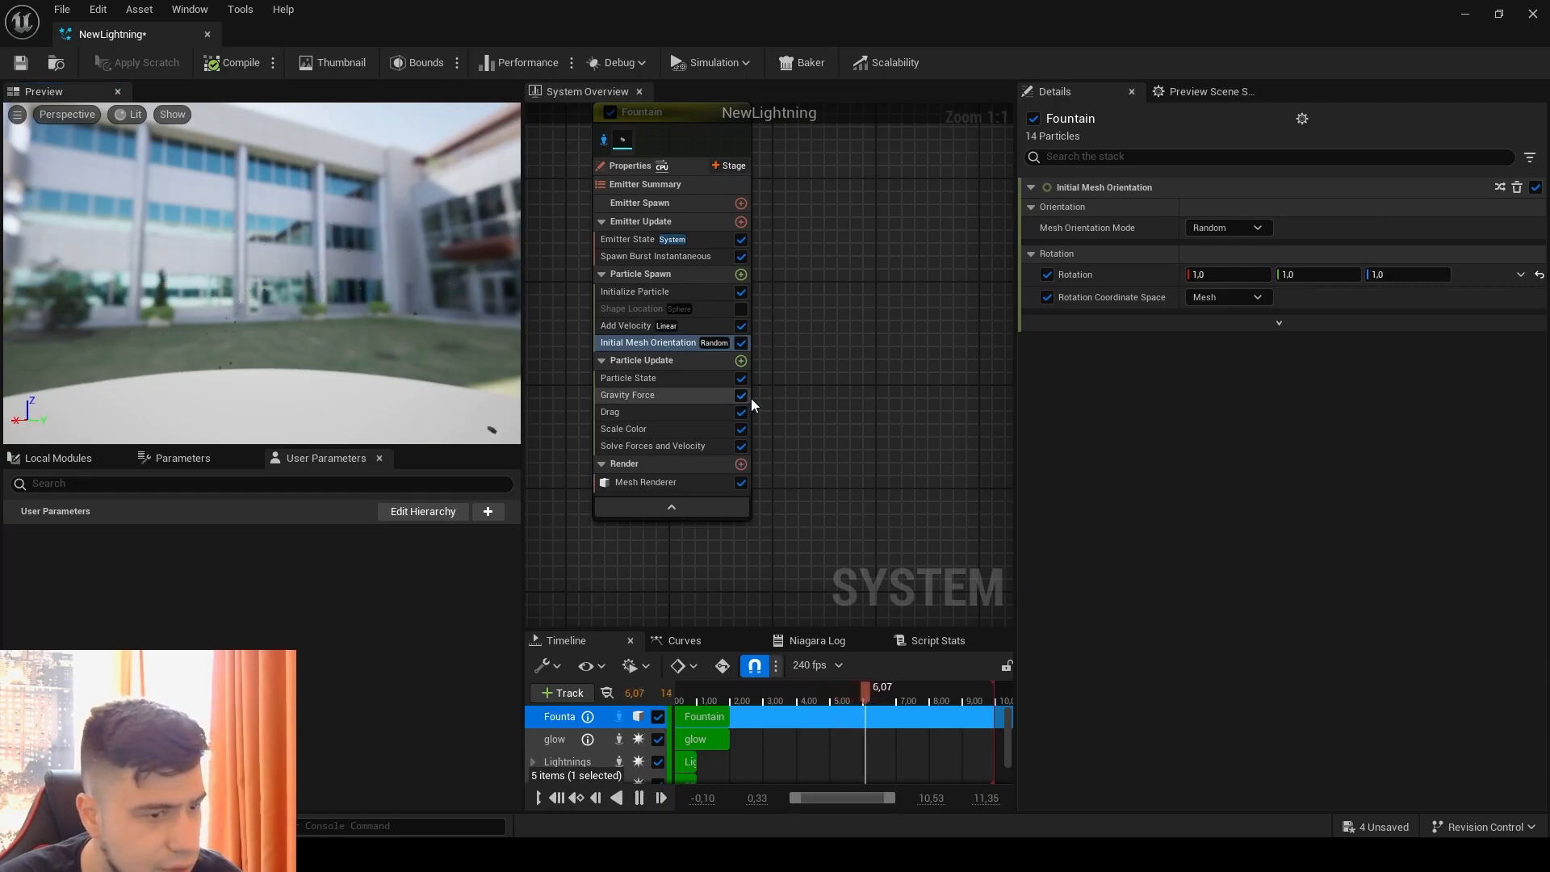
click(653, 395)
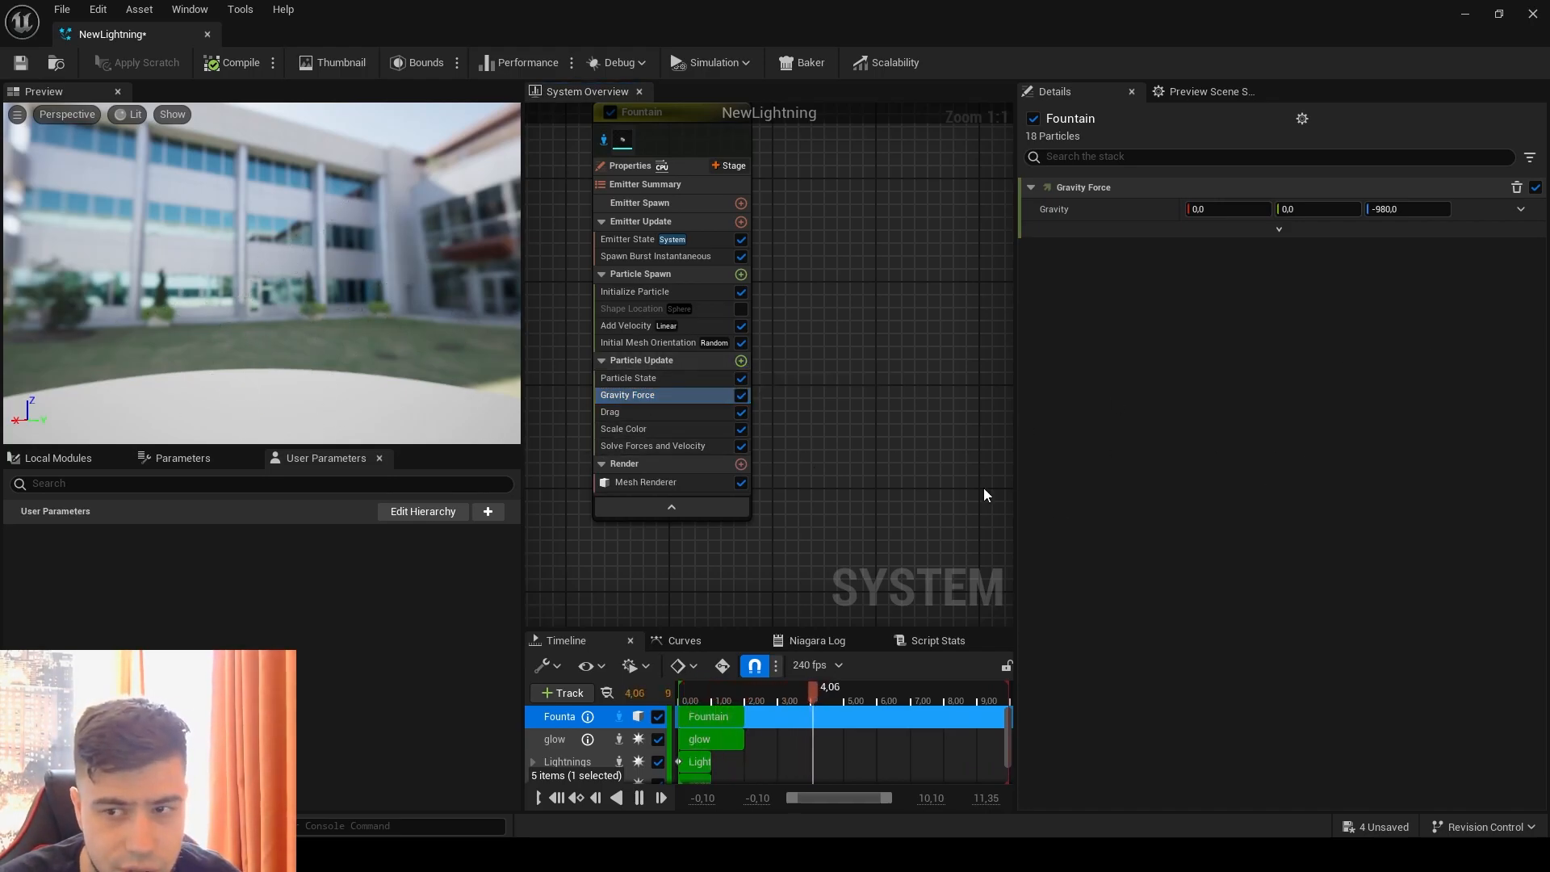
click(741, 361)
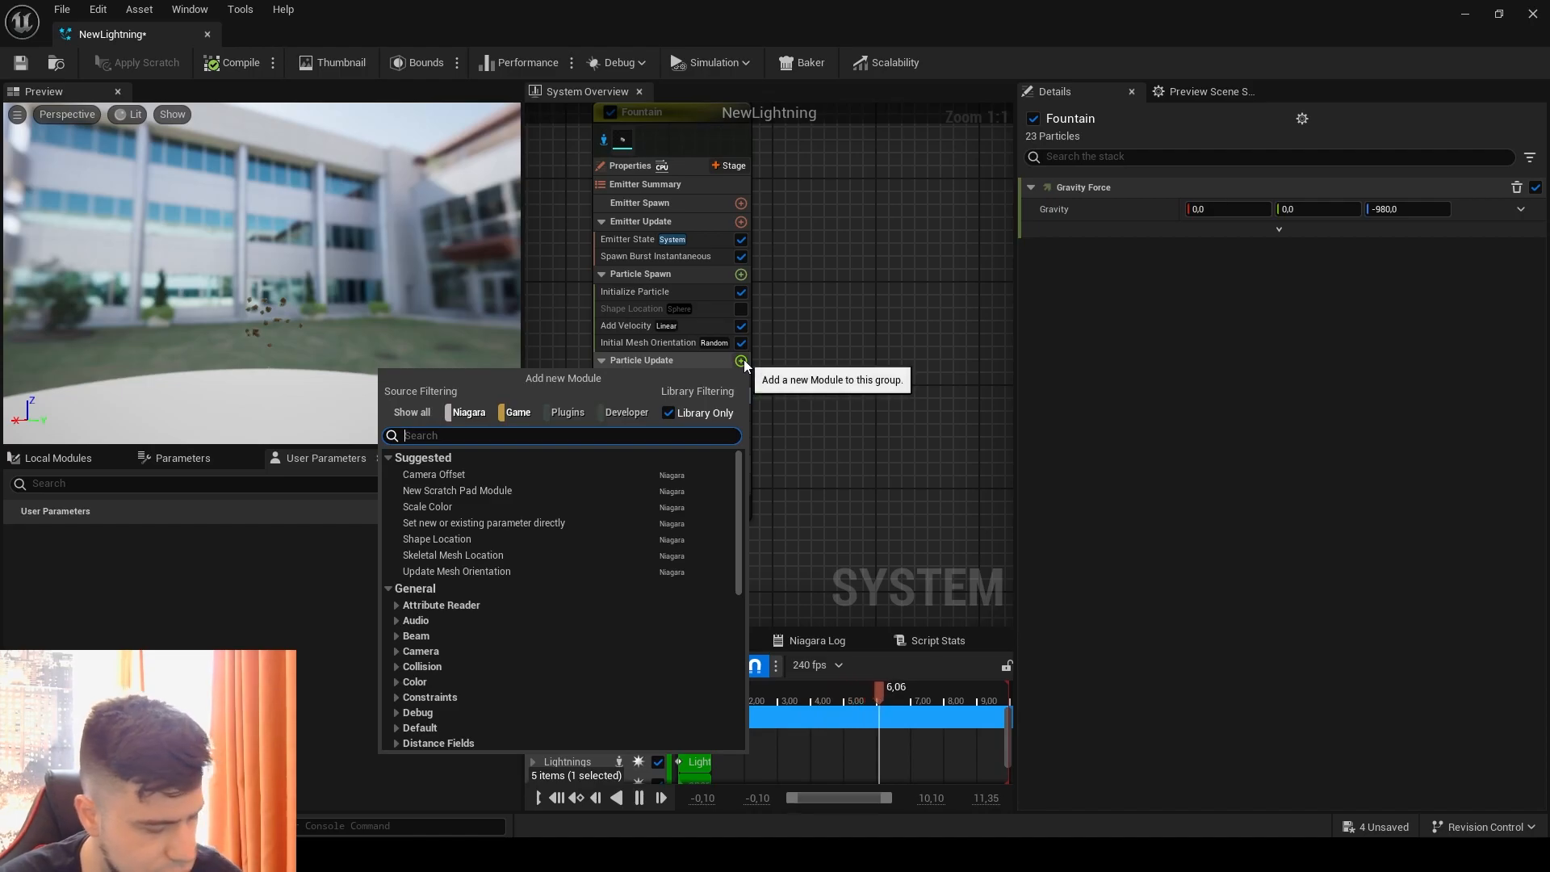
text(col)
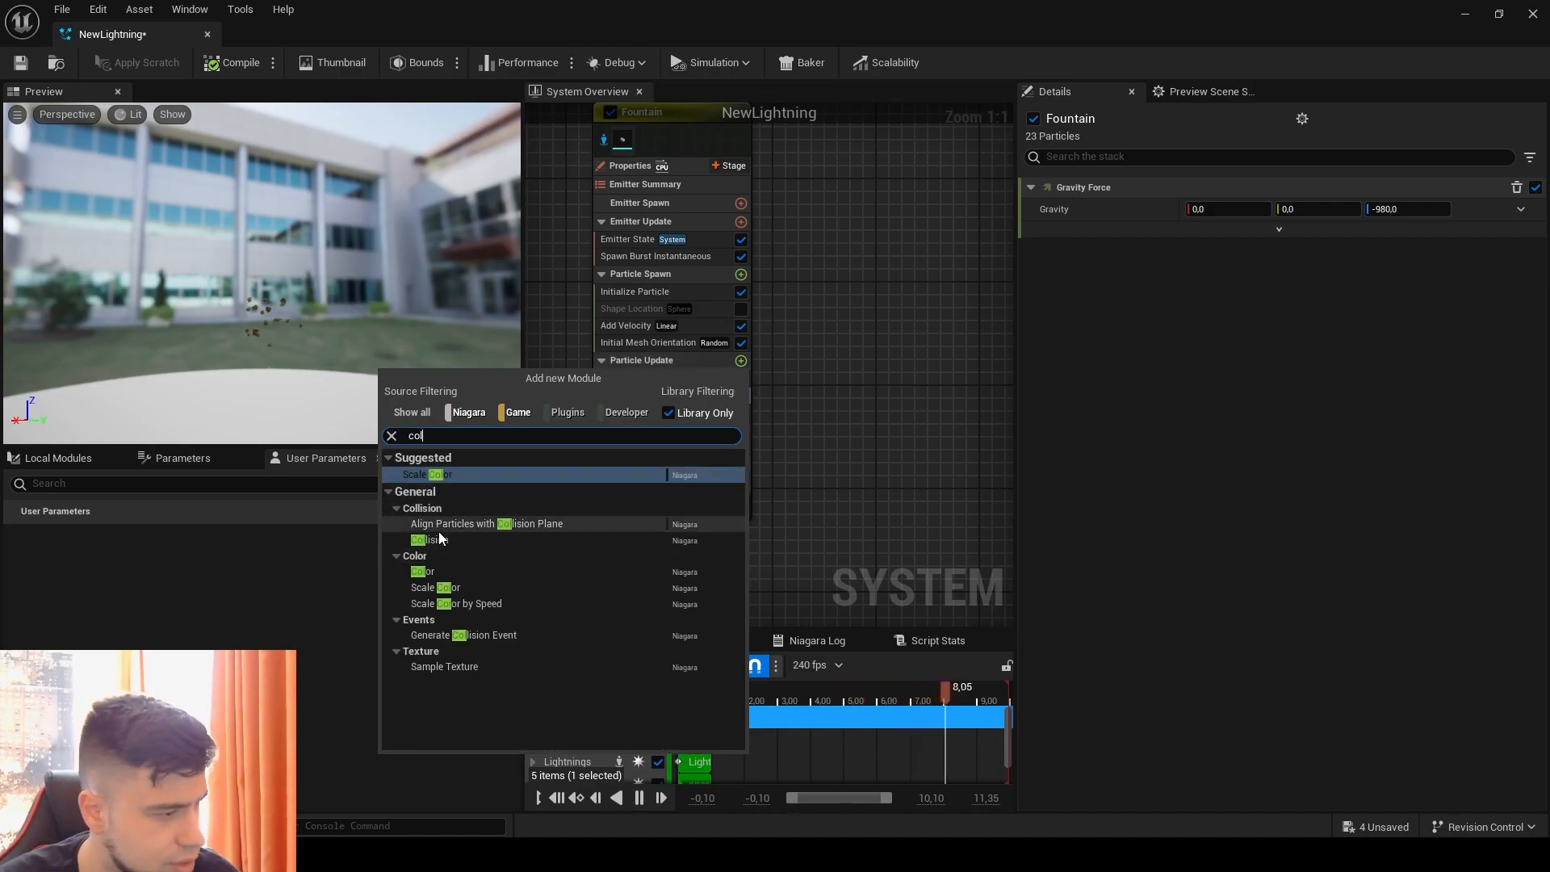
click(457, 523)
key(Delete)
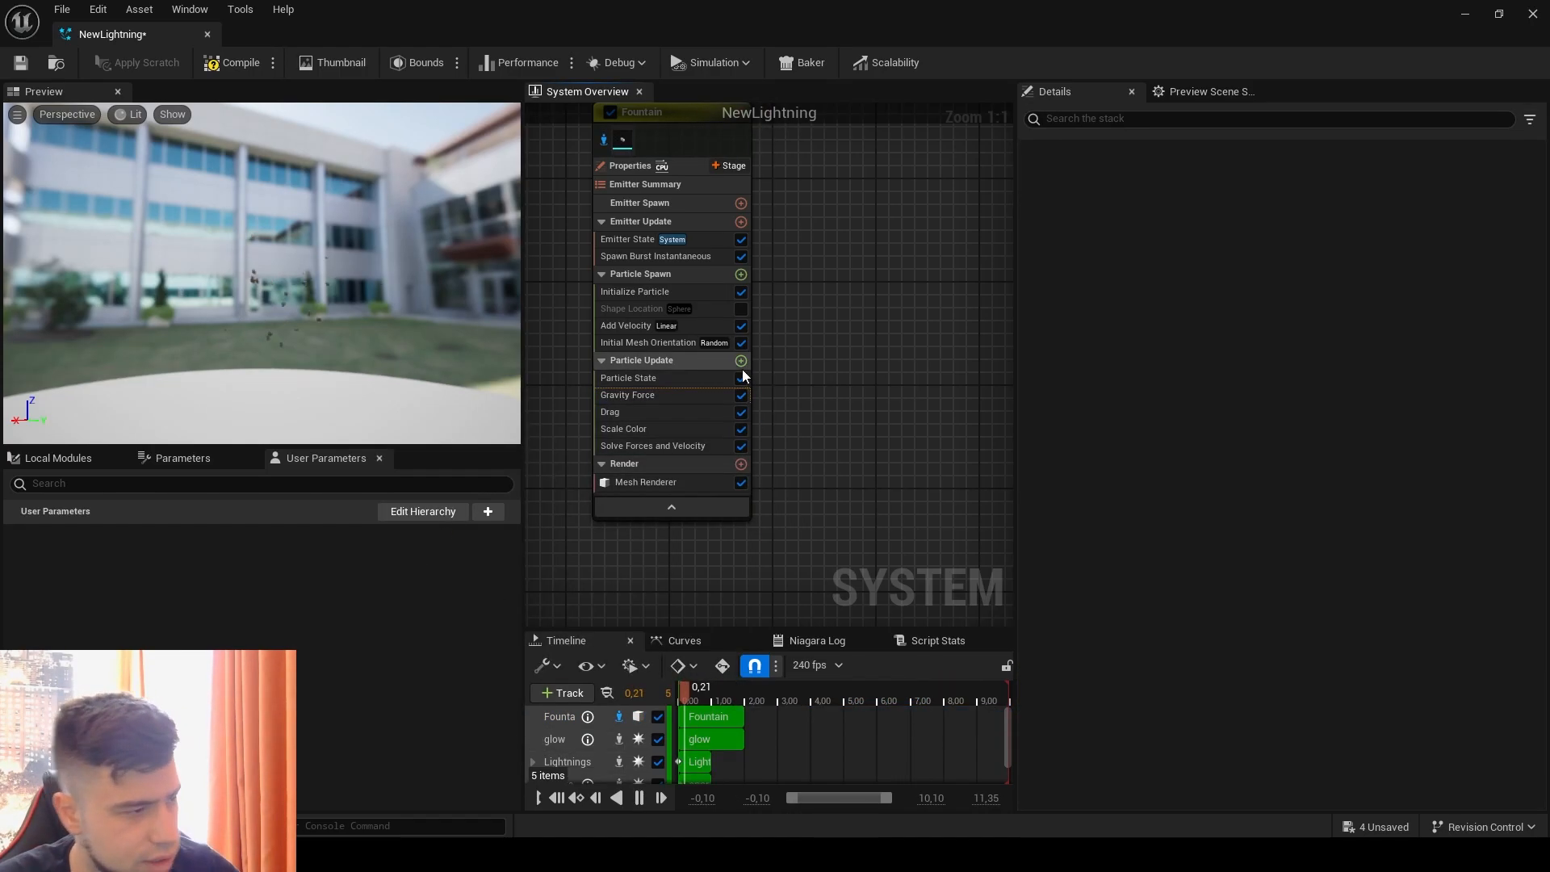
Step: Add a Collision module to the Fountain emitter's Particle Update group
click(741, 360)
text(co)
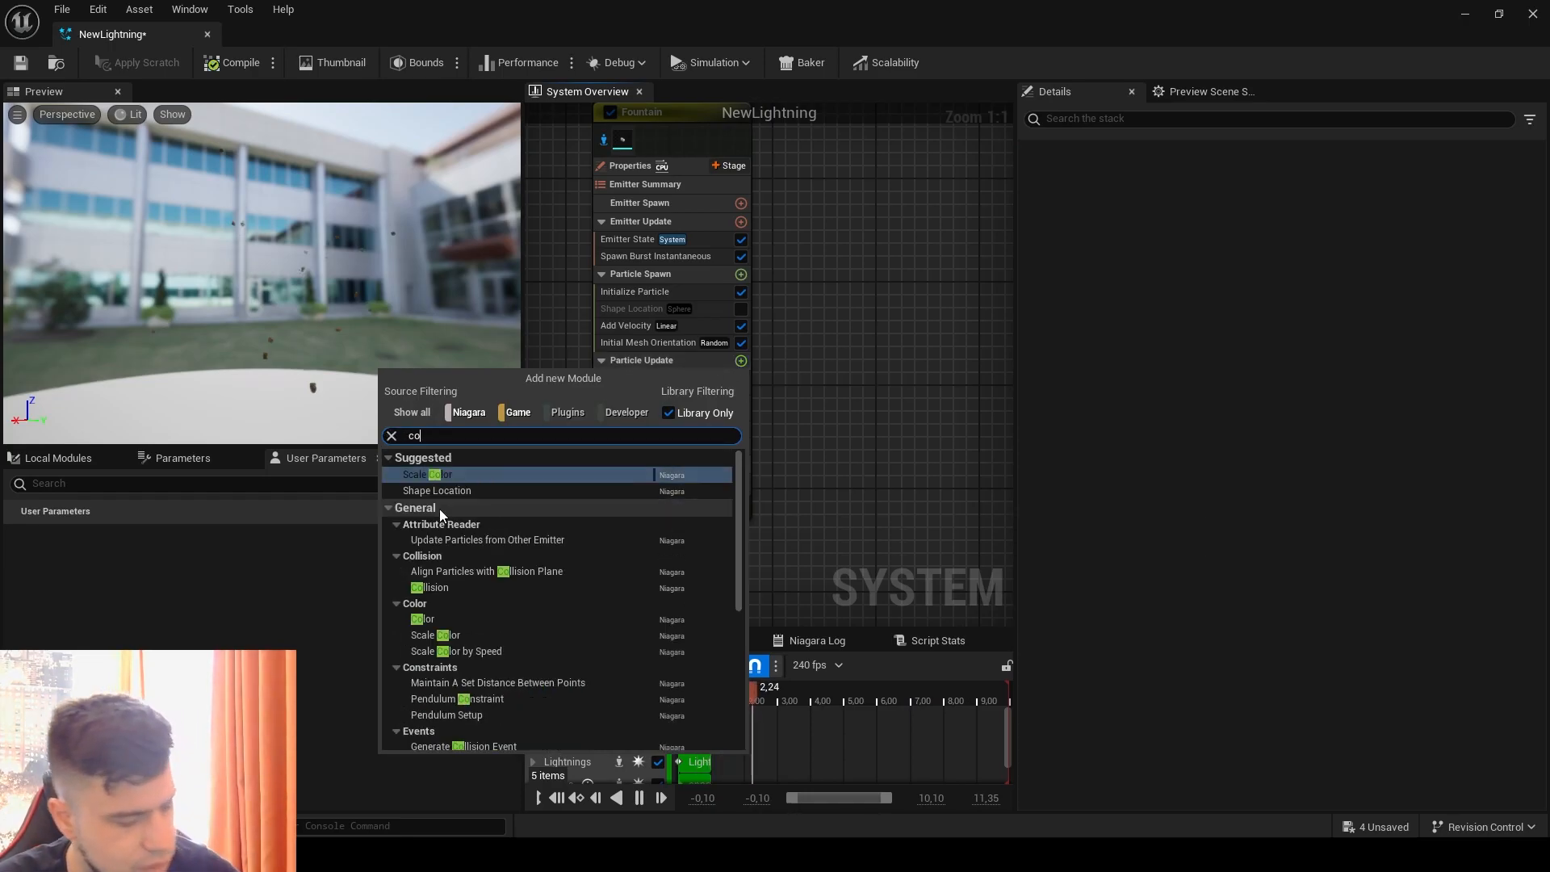
text(ll)
click(450, 487)
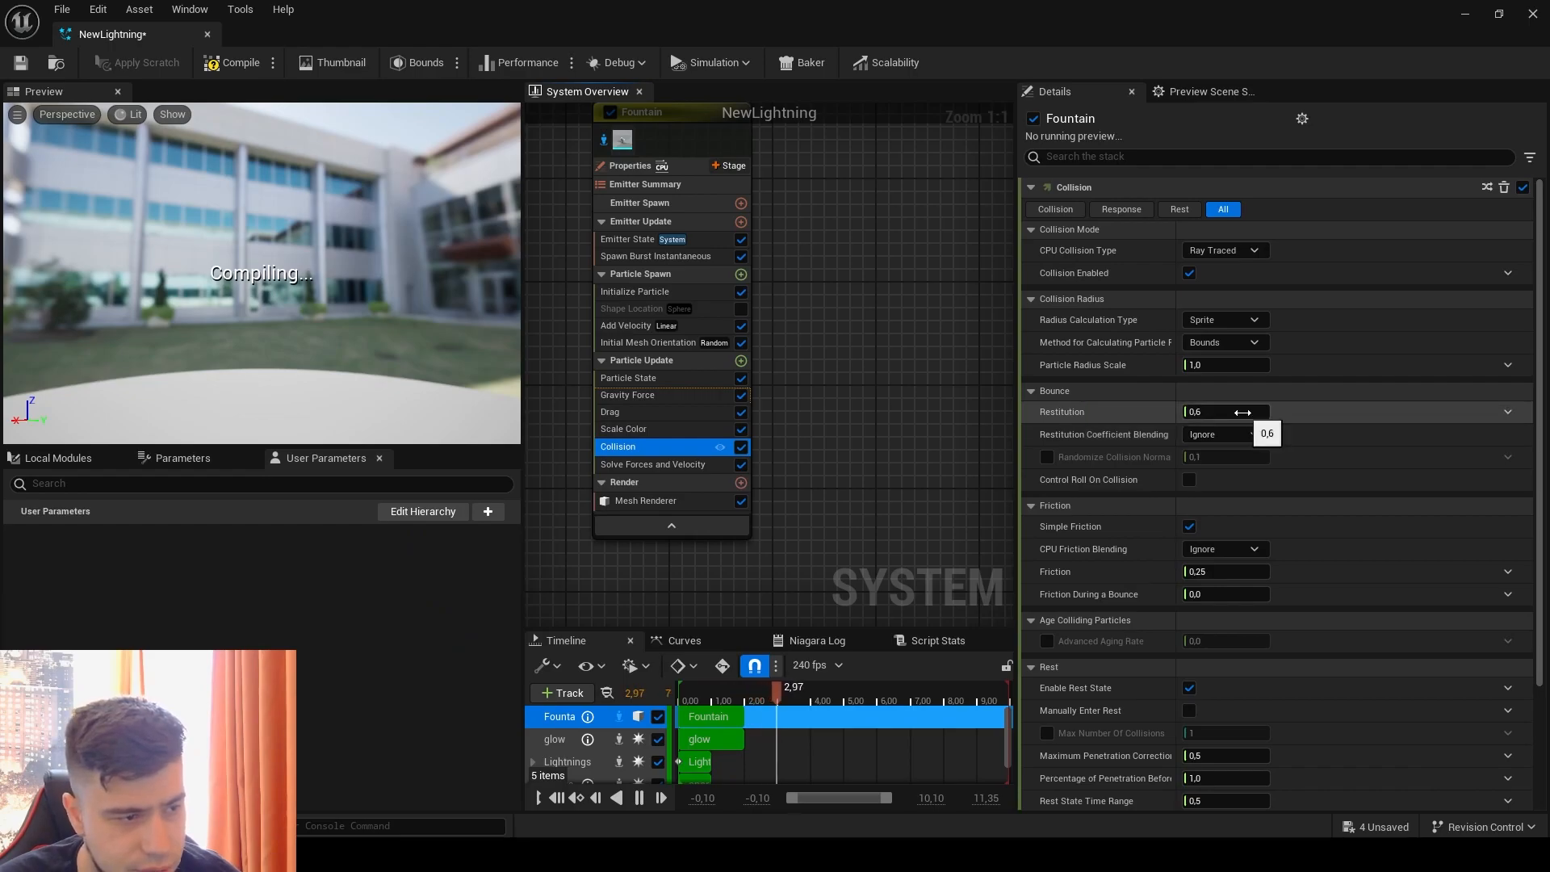
Step: Set the Collision Restitution to 0.06 and check the debris bounce in the preview and the level viewport
click(1243, 413)
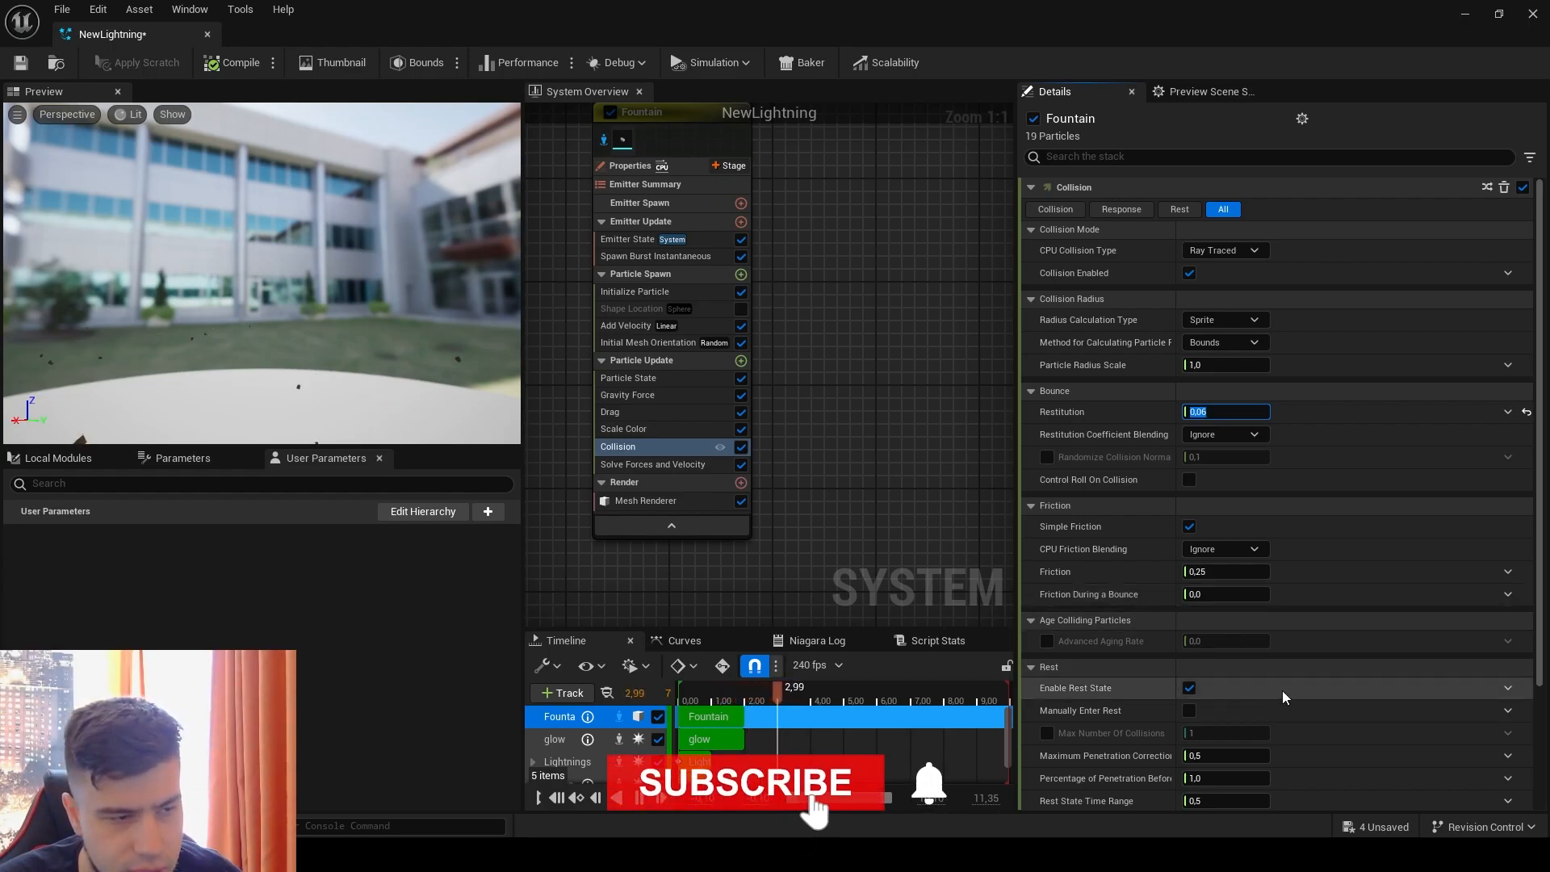
click(321, 316)
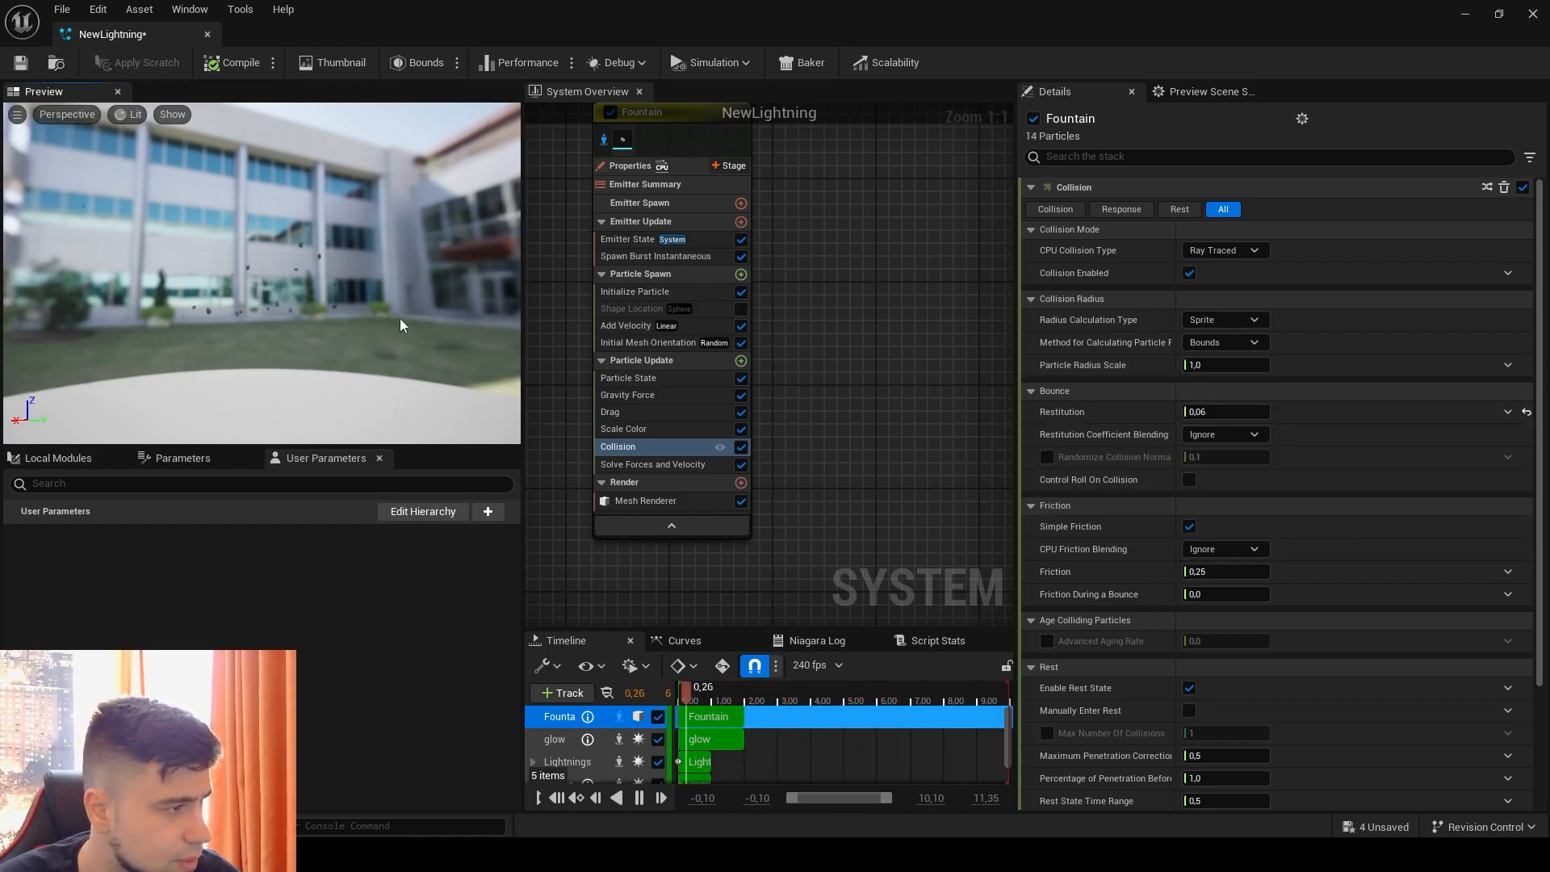
double_click(406, 25)
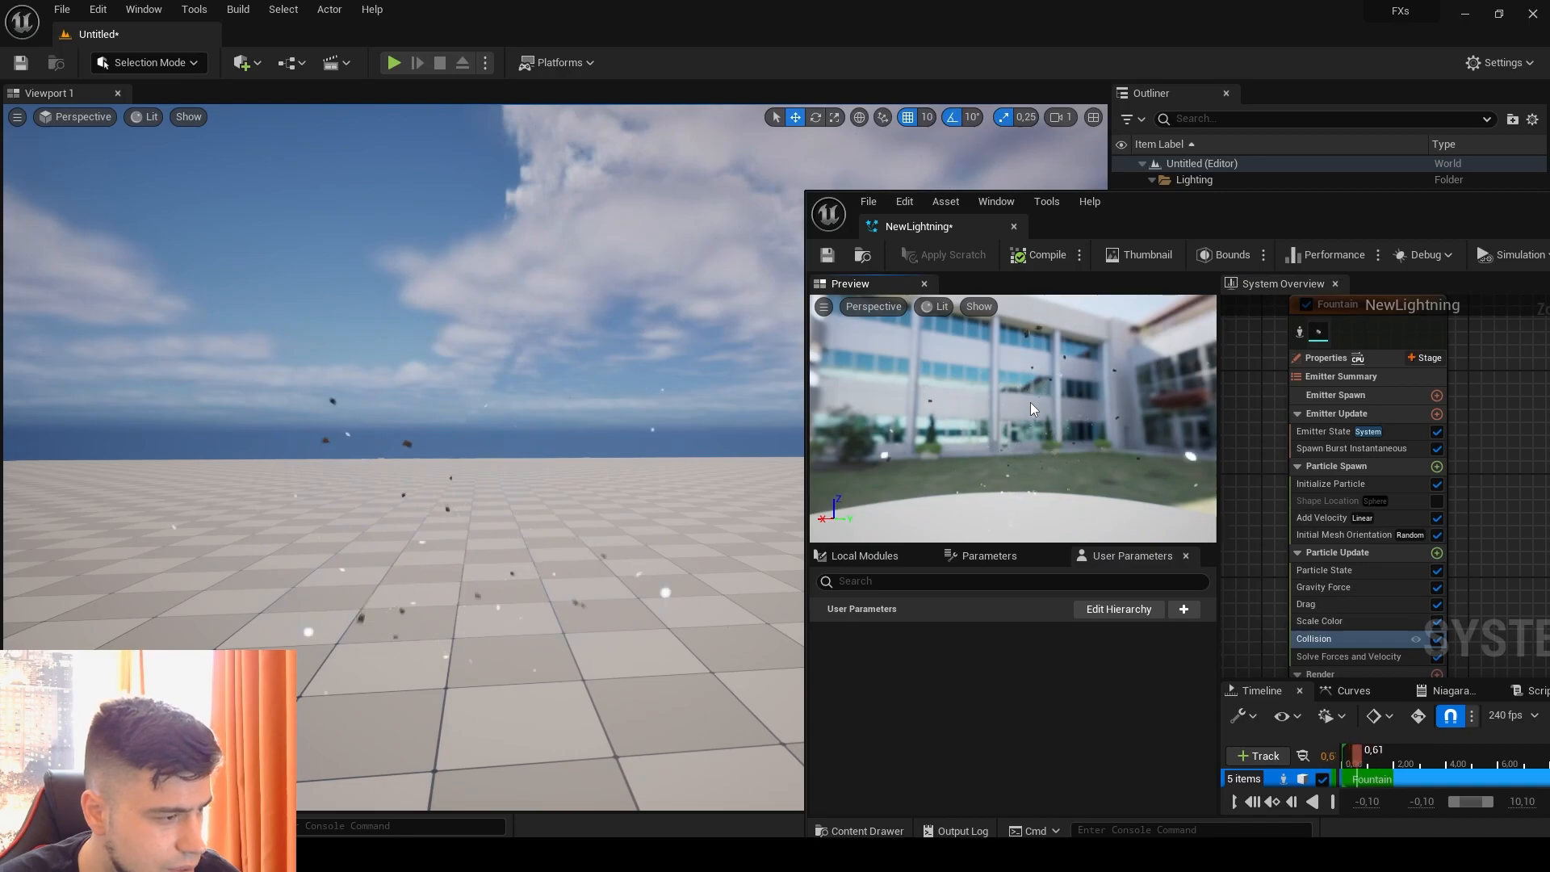
drag(1442, 223, 529, 135)
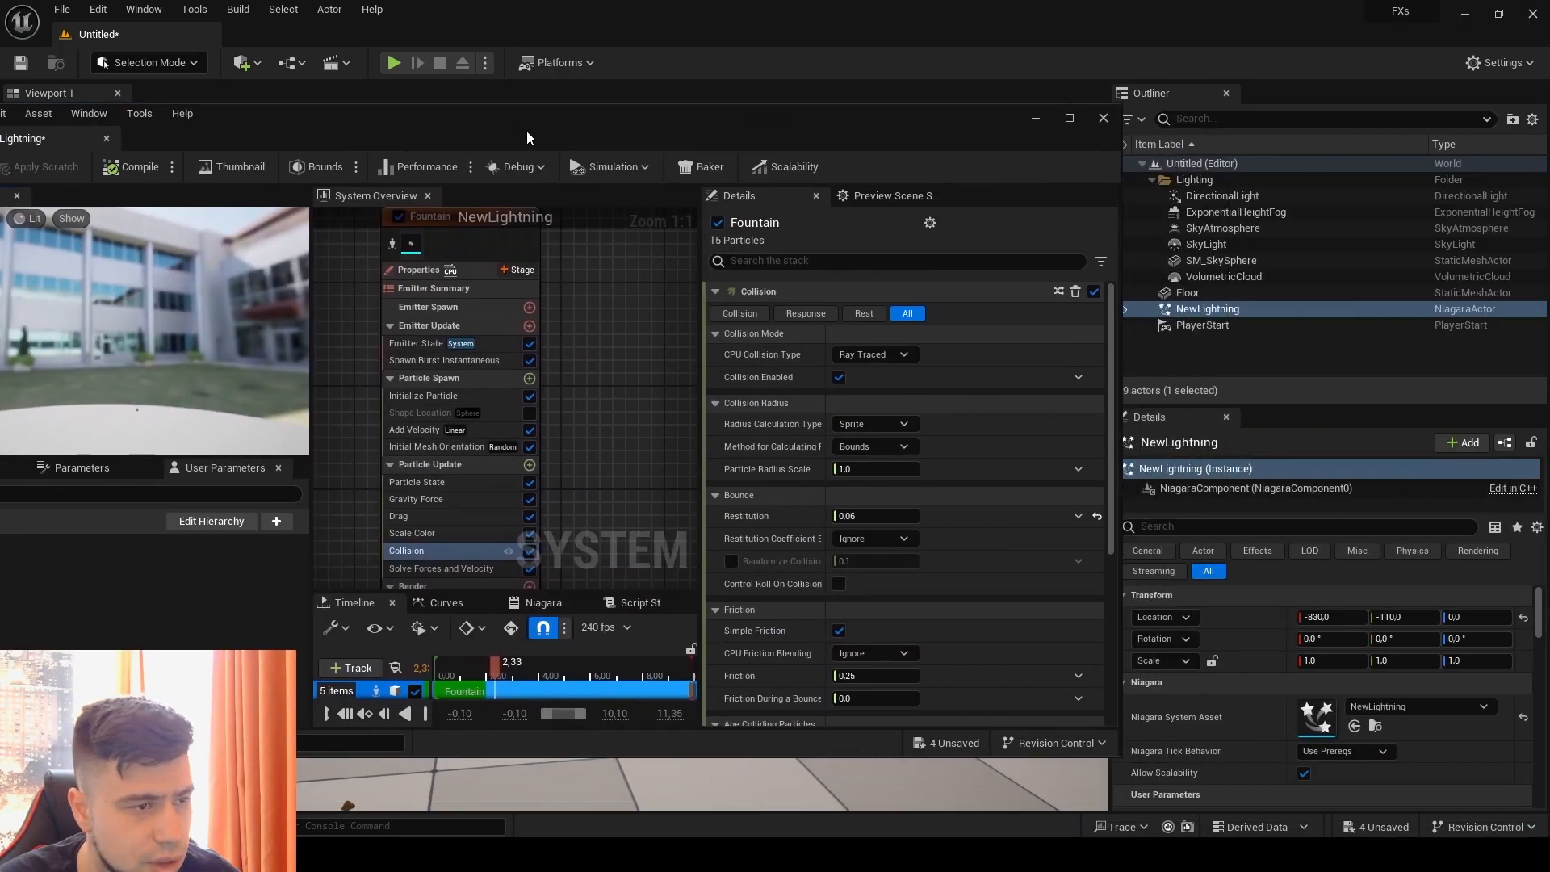
Step: Rename the Fountain emitter as Debris
right_drag(563, 286, 716, 402)
right_drag(603, 344, 483, 308)
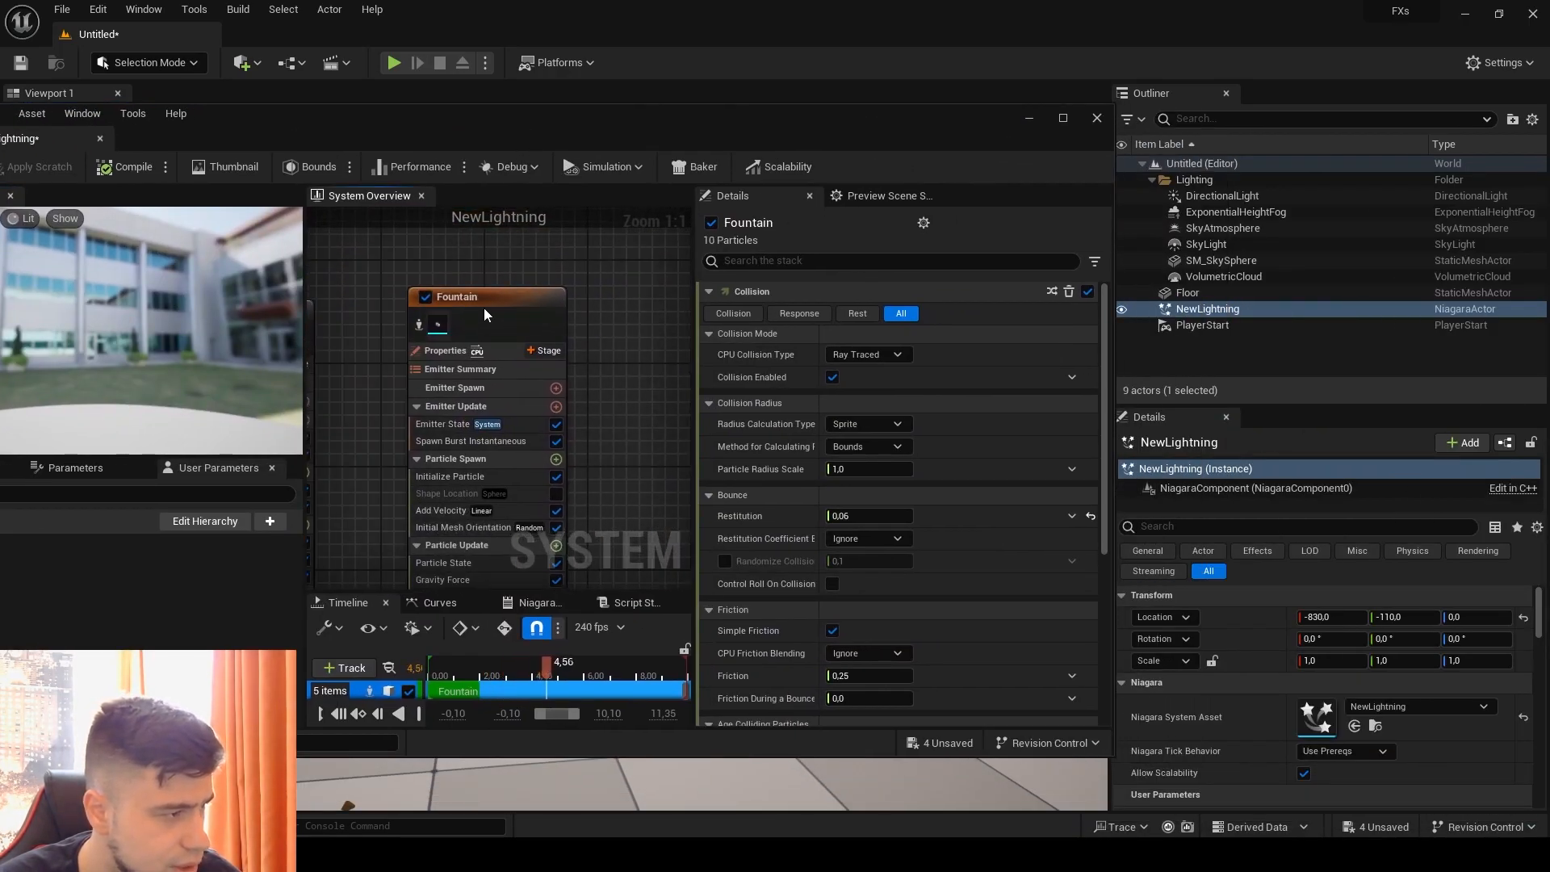
right_click(484, 306)
mouse_move(551, 615)
click(546, 573)
text(Debris)
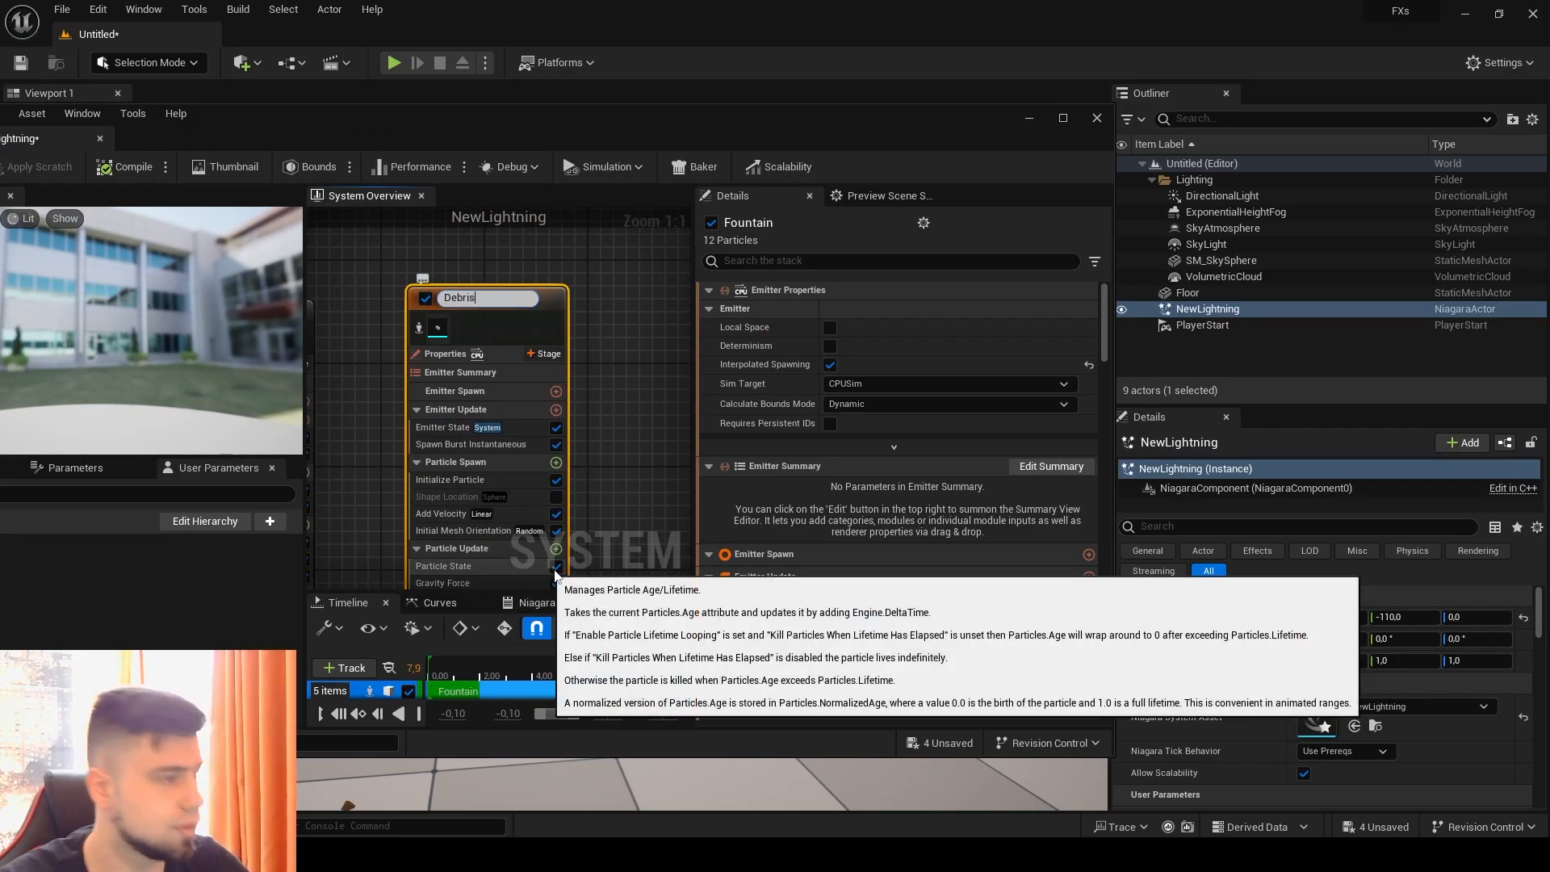
key(Return)
Step: Paste a copy of the sparks emitter next to Debris and rename it dustspikes
right_drag(620, 369, 501, 377)
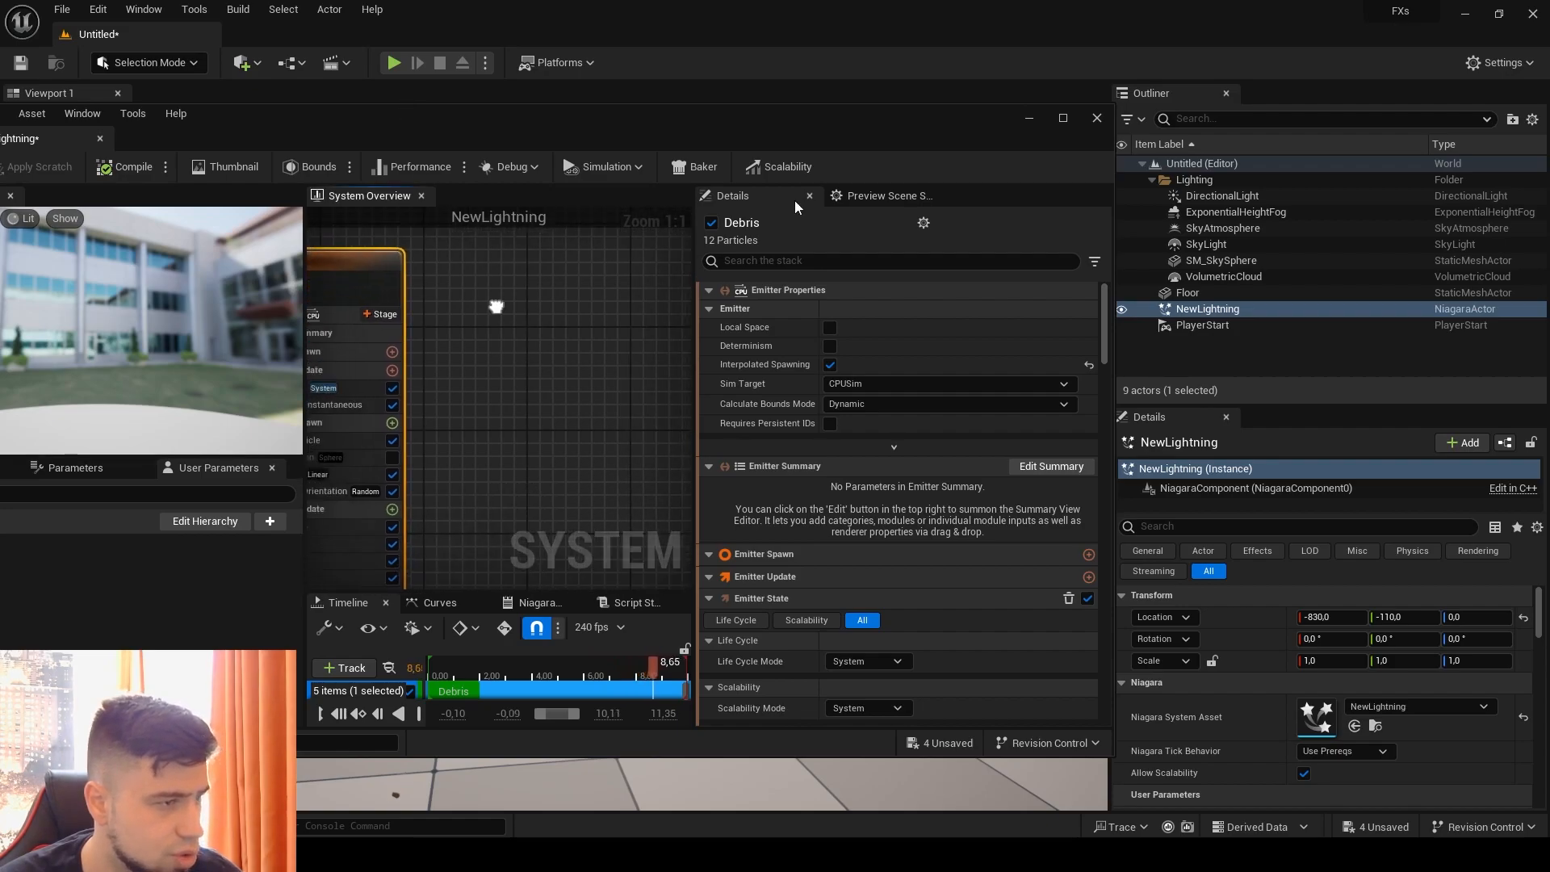
click(1062, 118)
right_drag(754, 218, 987, 273)
right_drag(659, 178, 528, 181)
click(670, 196)
right_drag(872, 181, 769, 211)
click(754, 219)
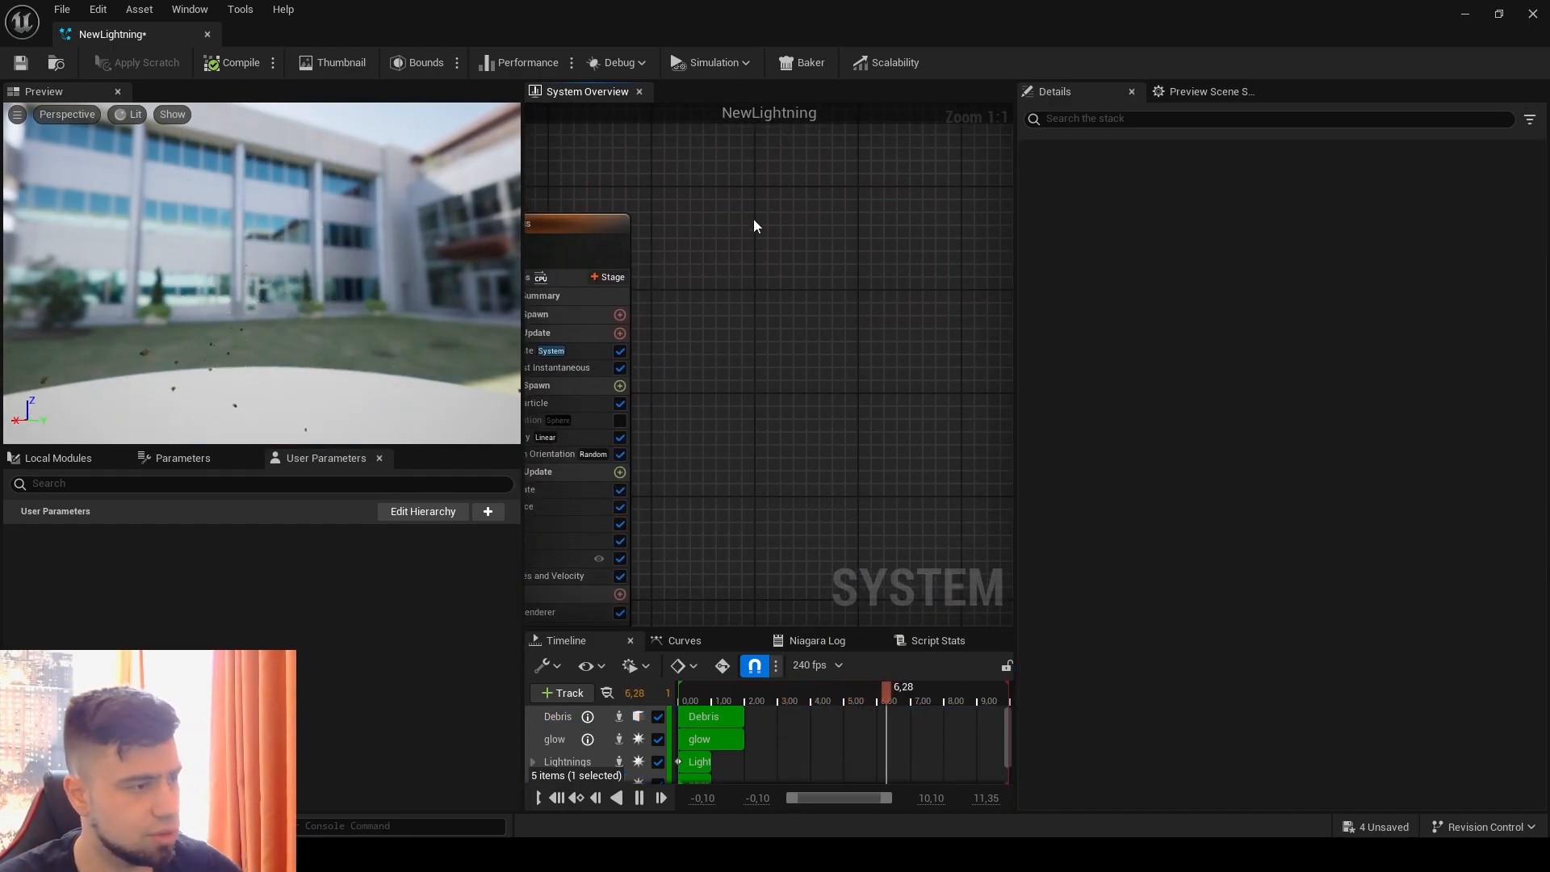
key(ctrl+v)
right_click(778, 230)
click(841, 506)
text(dustspikes)
key(Return)
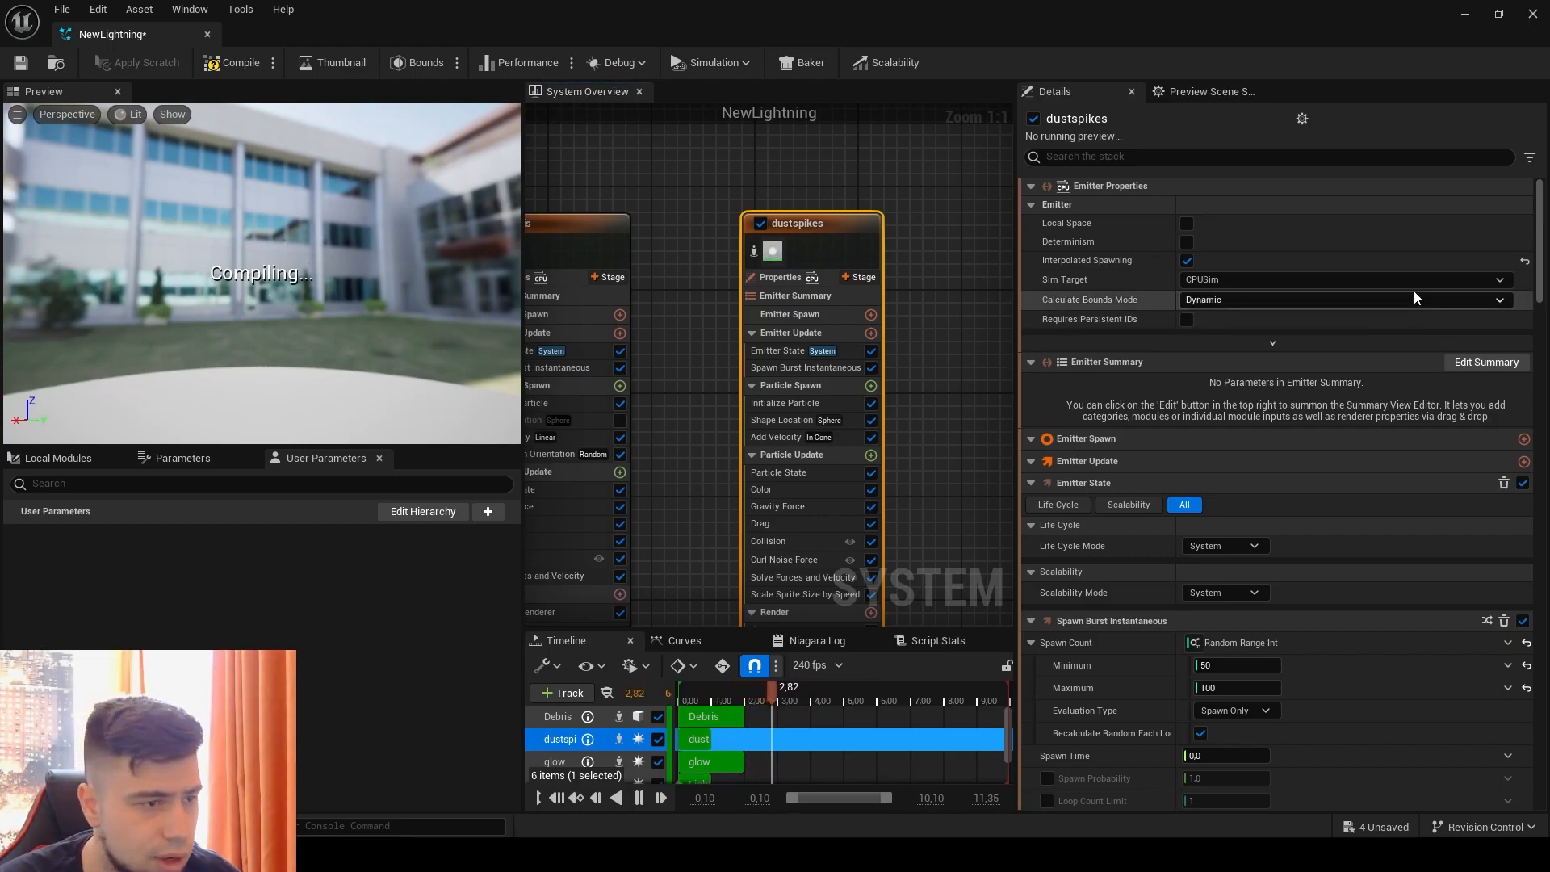
Step: Assign DirtMaterial as the material of the dustspikes Sprite Renderer
scroll(1095, 236, down, 10)
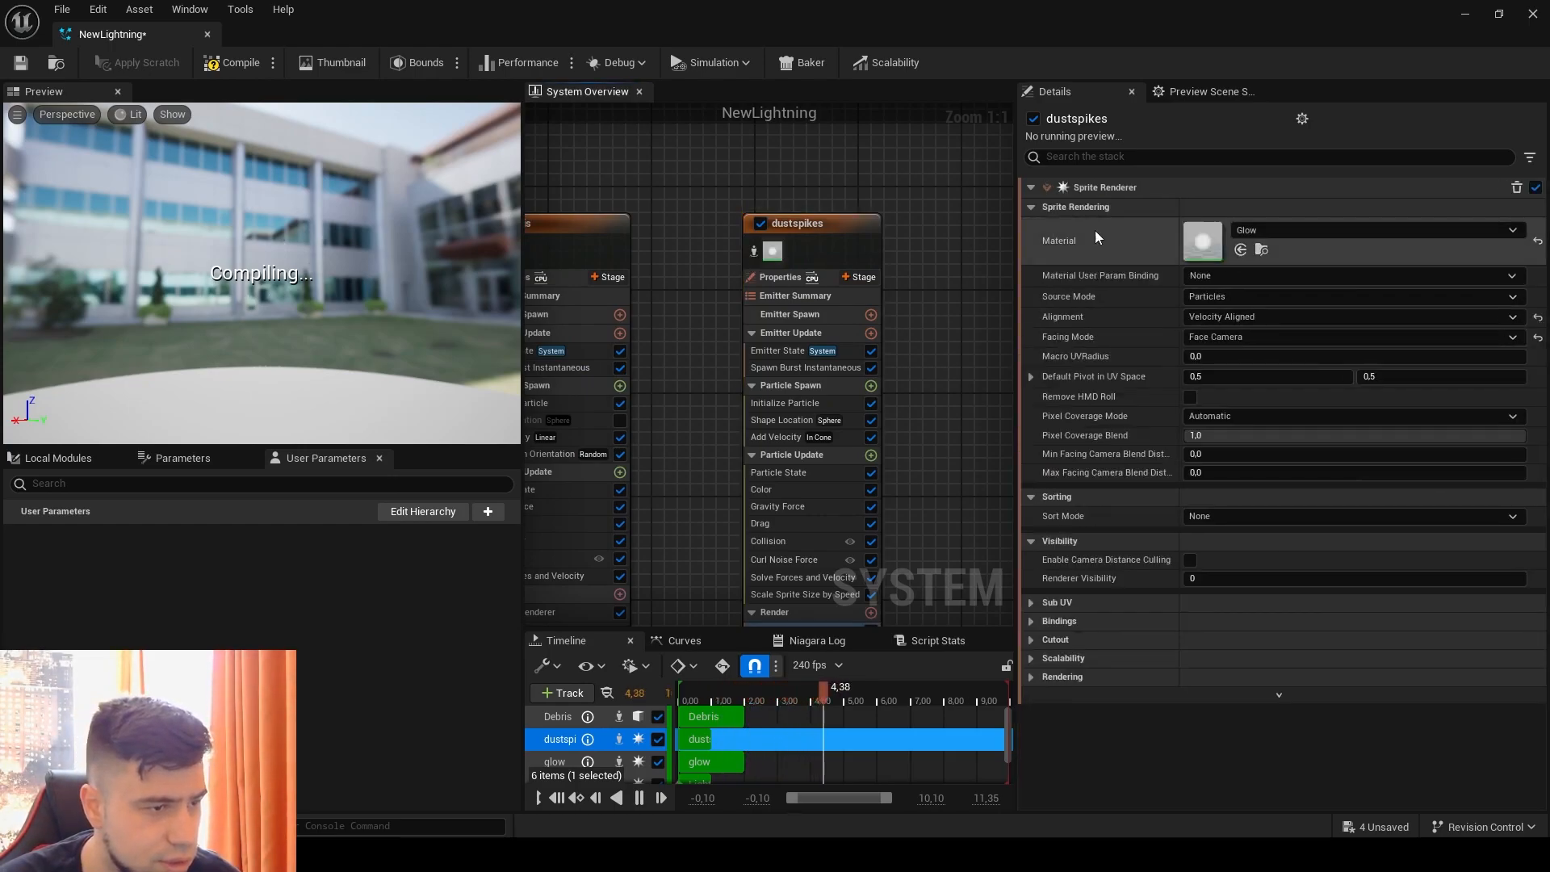
click(1262, 230)
text(dirt)
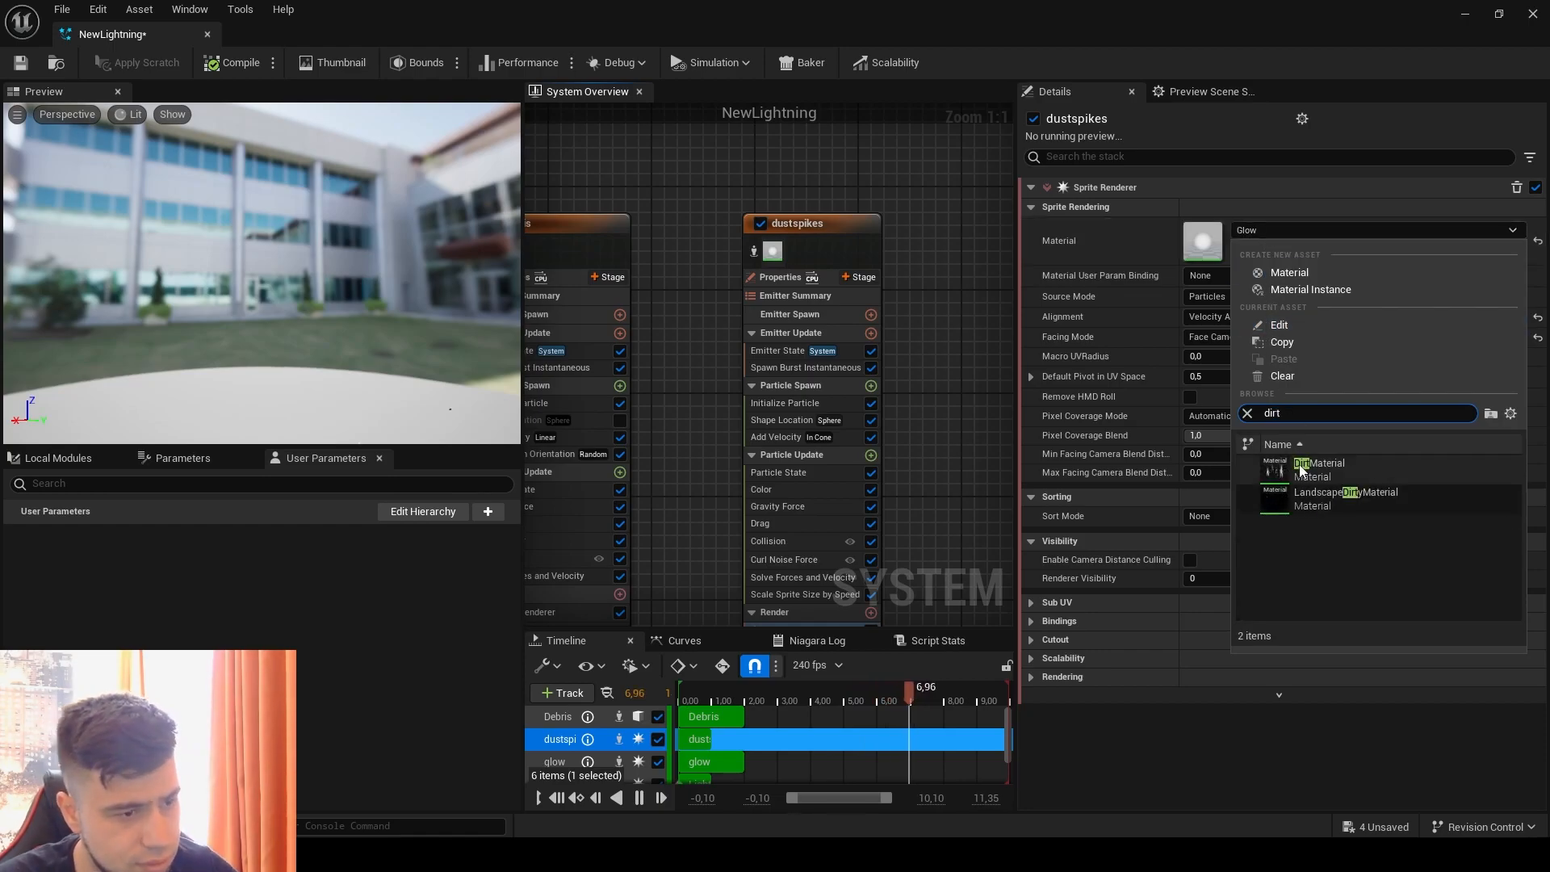
click(1309, 469)
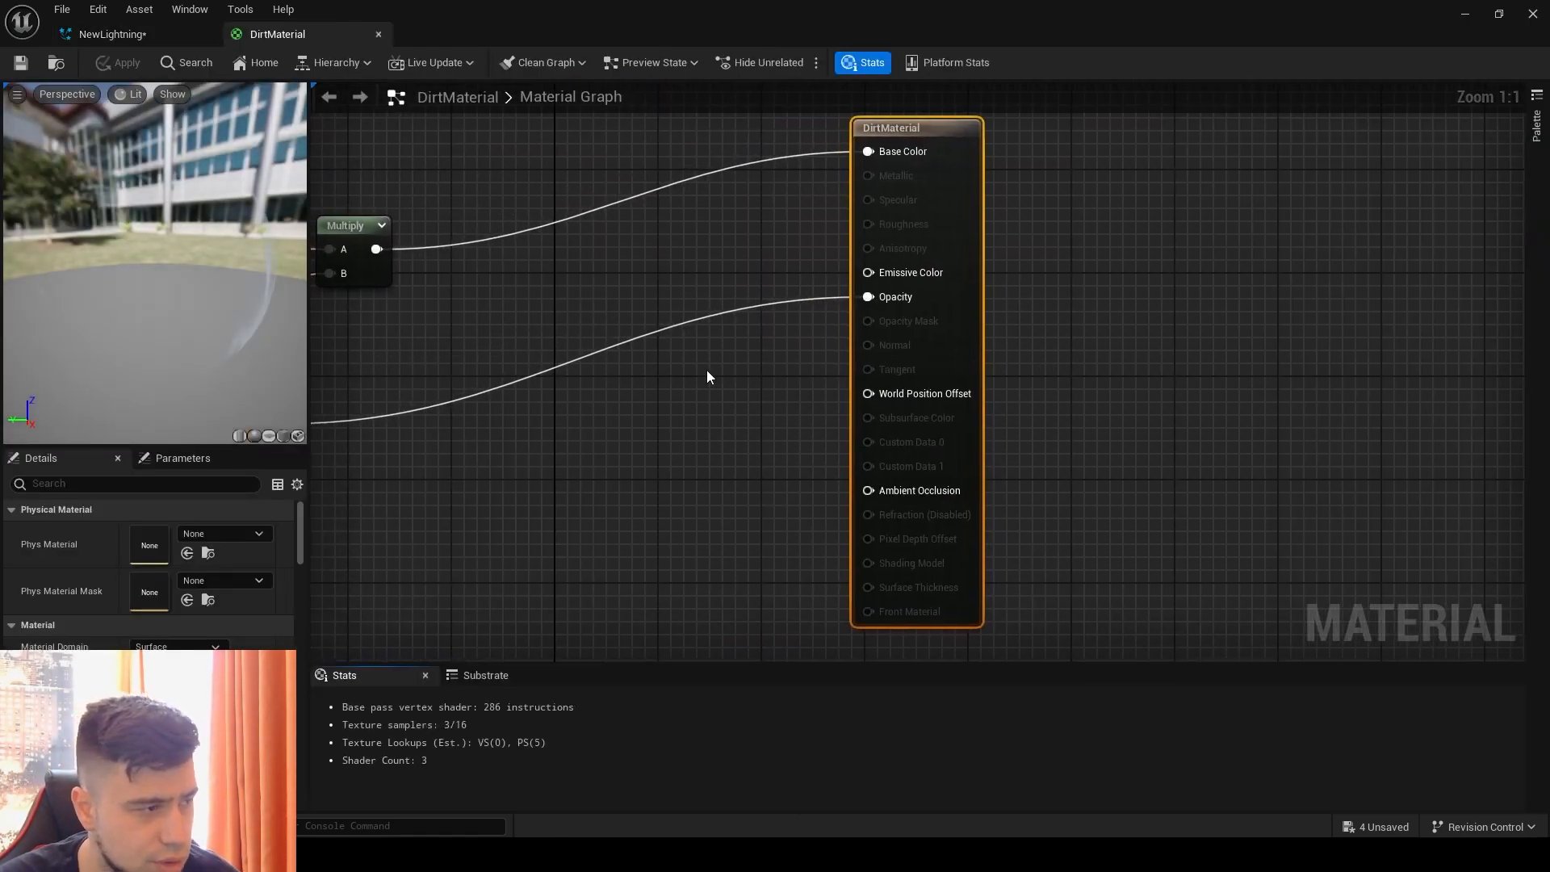
Step: Open DirtMaterial and examine its node graph, the DirtTex texture in Particle SubUV and the main material node's settings
right_drag(706, 370, 1184, 453)
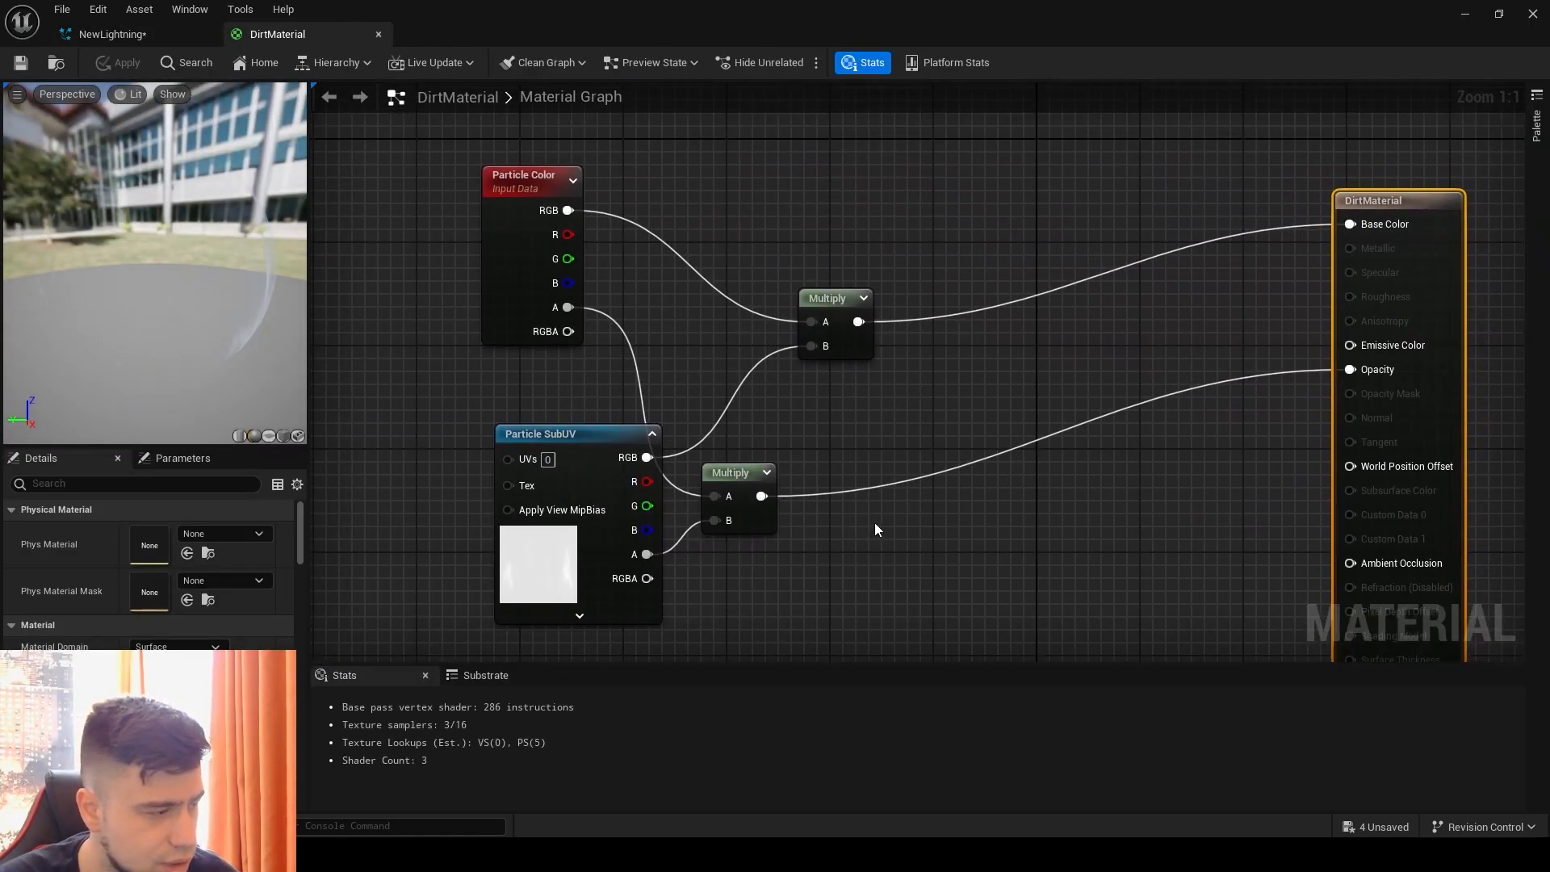
click(547, 559)
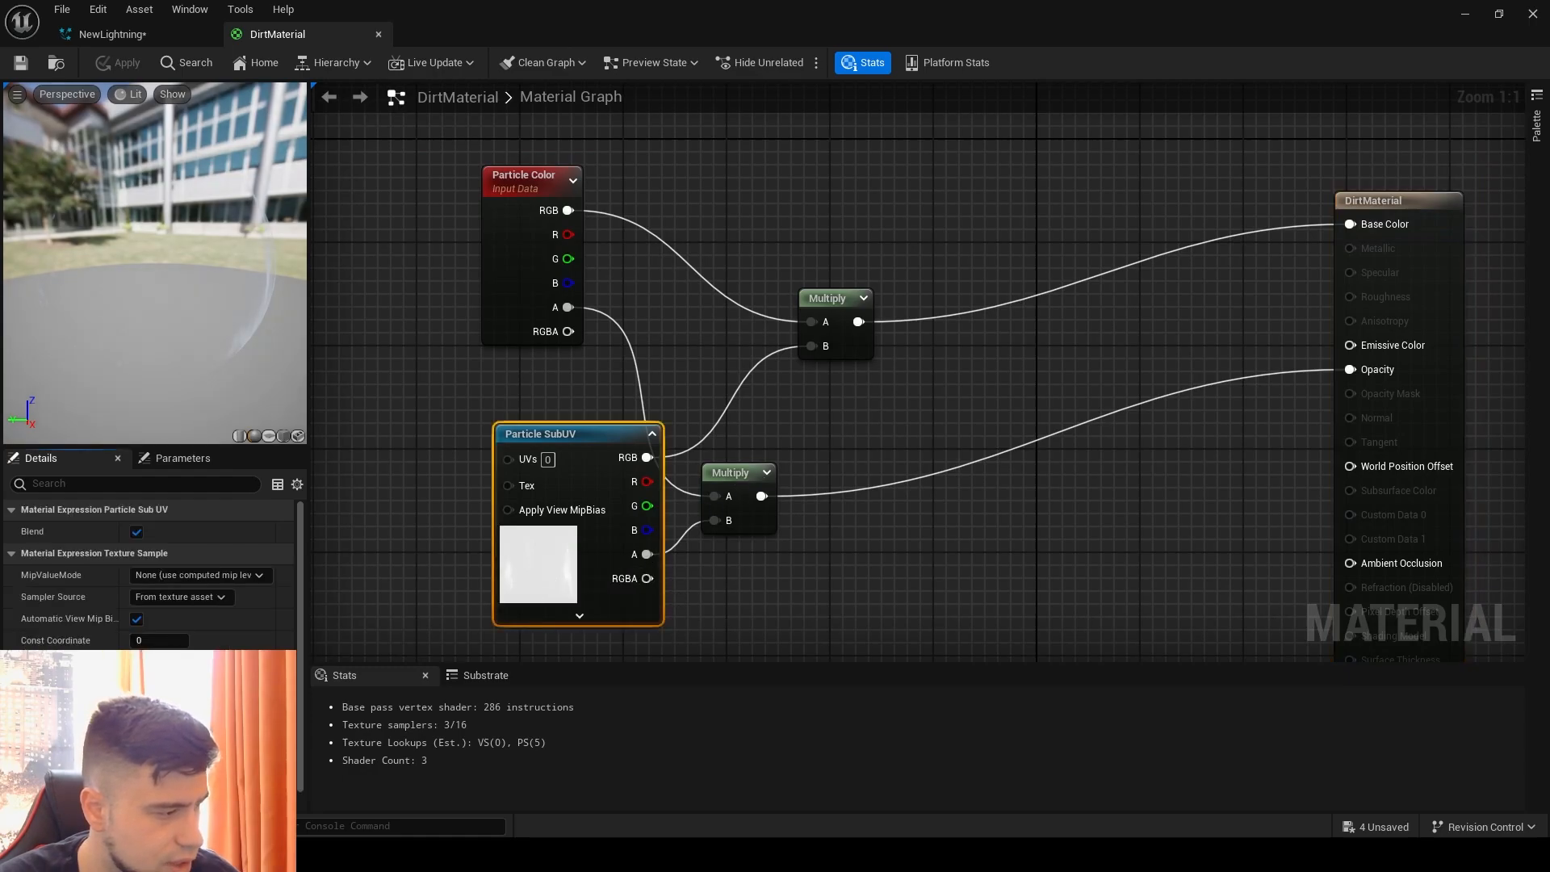
double_click(547, 560)
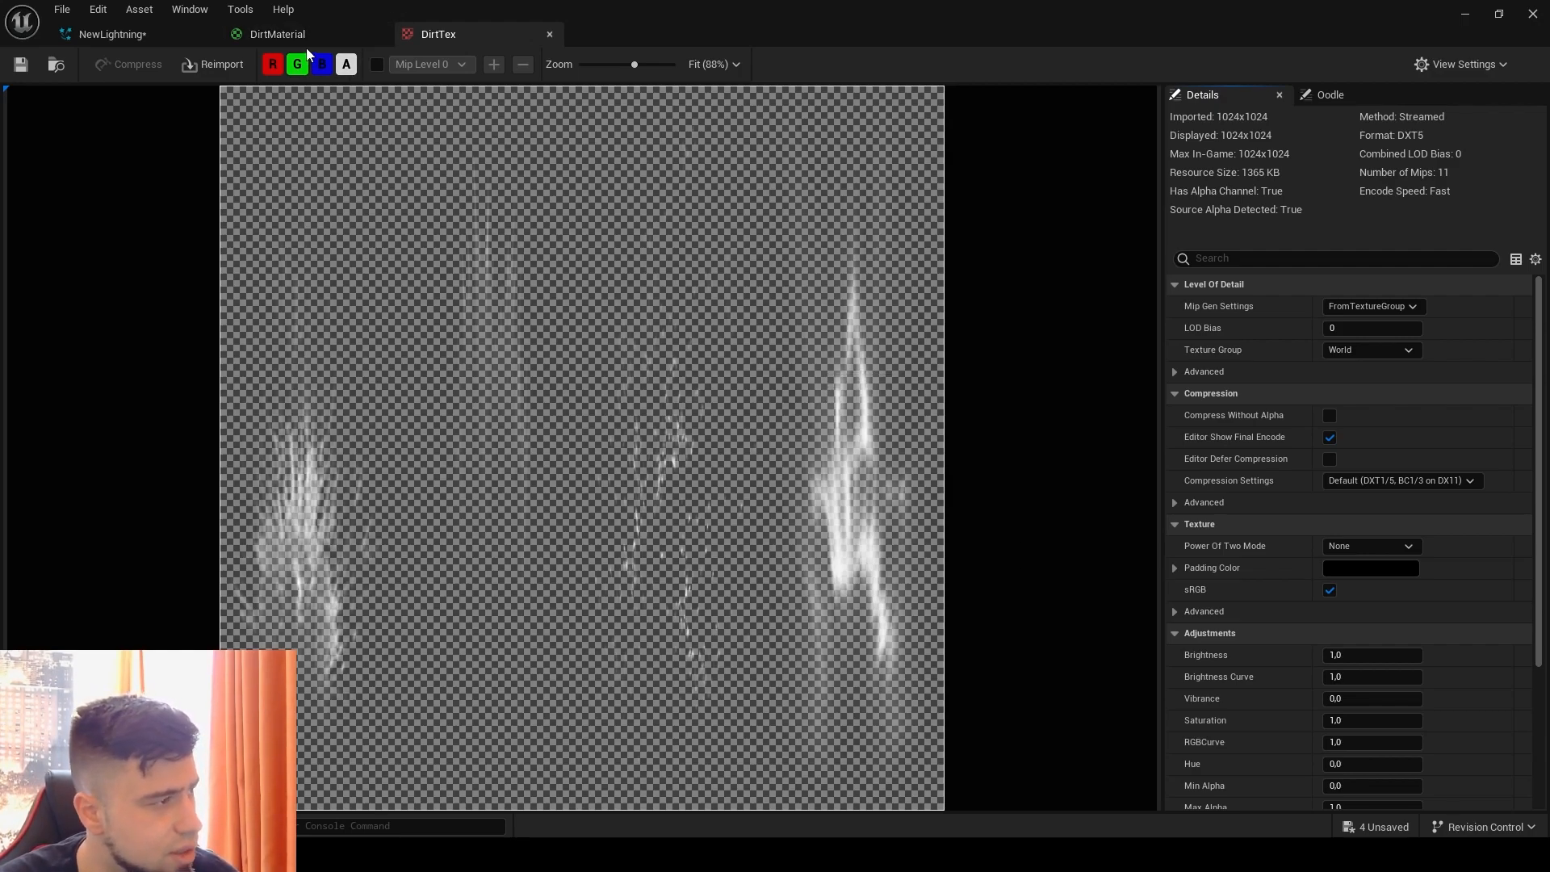
click(277, 34)
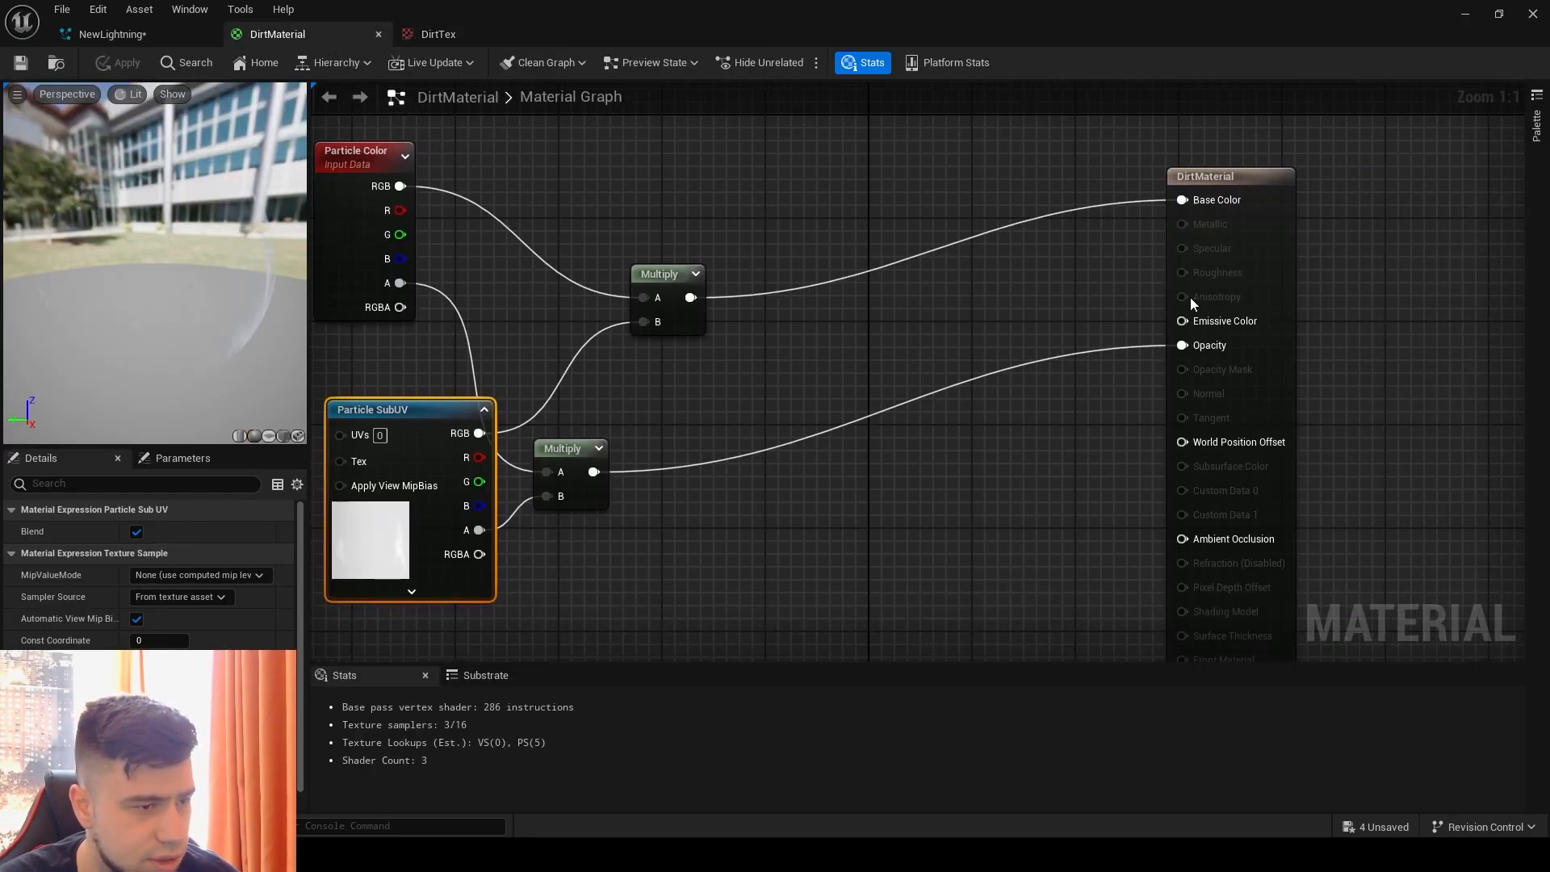
click(1234, 178)
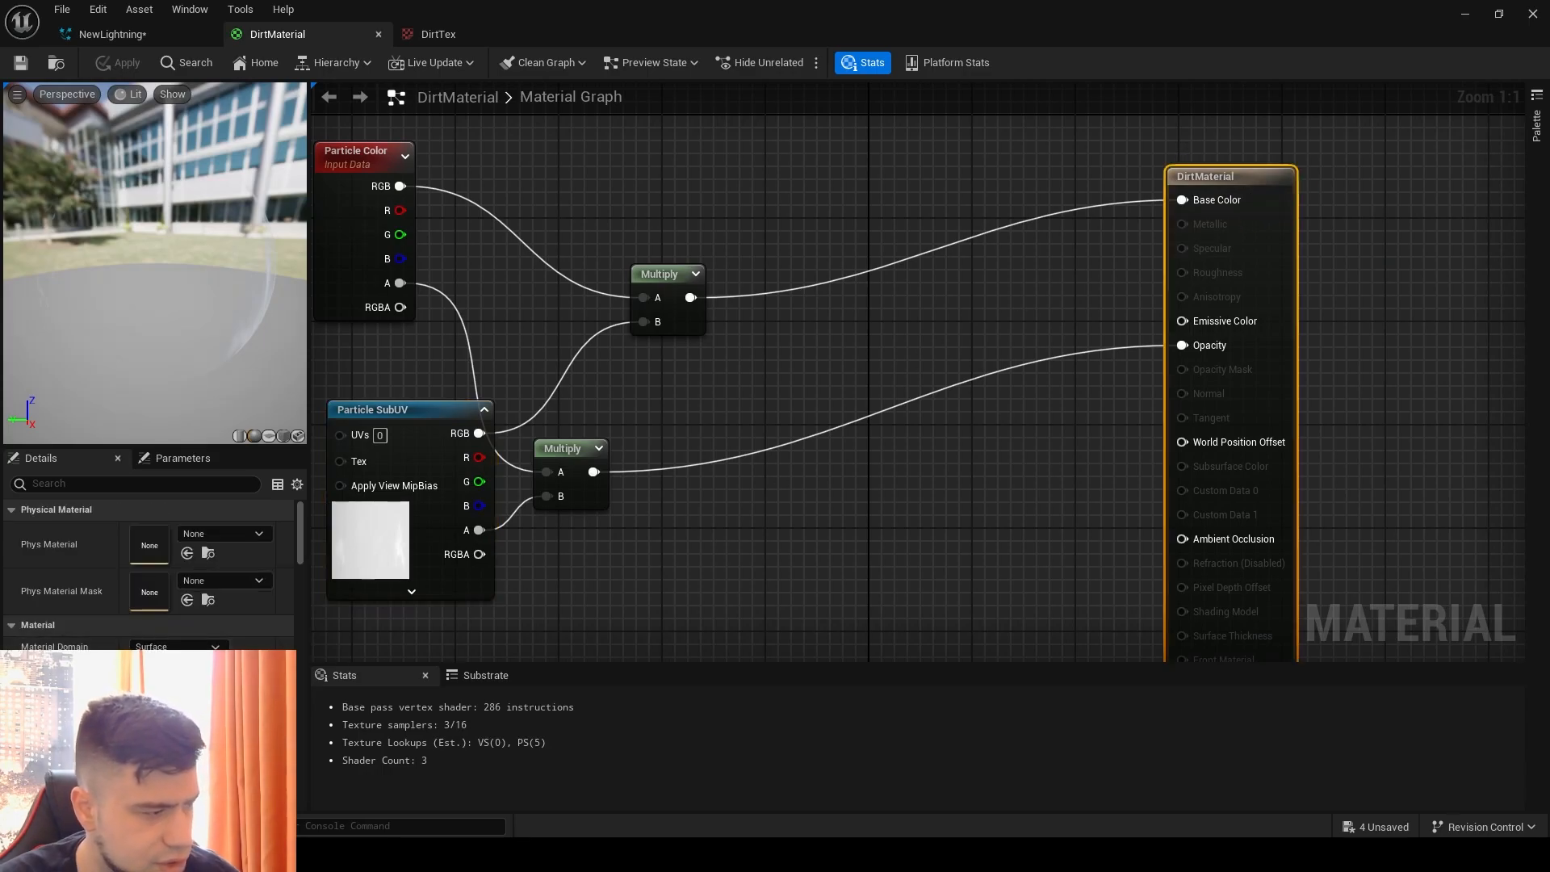
Step: Set the horizontal Sub Image Size of the dustspikes Sprite Renderer to 4 in its Sub UV settings
click(112, 34)
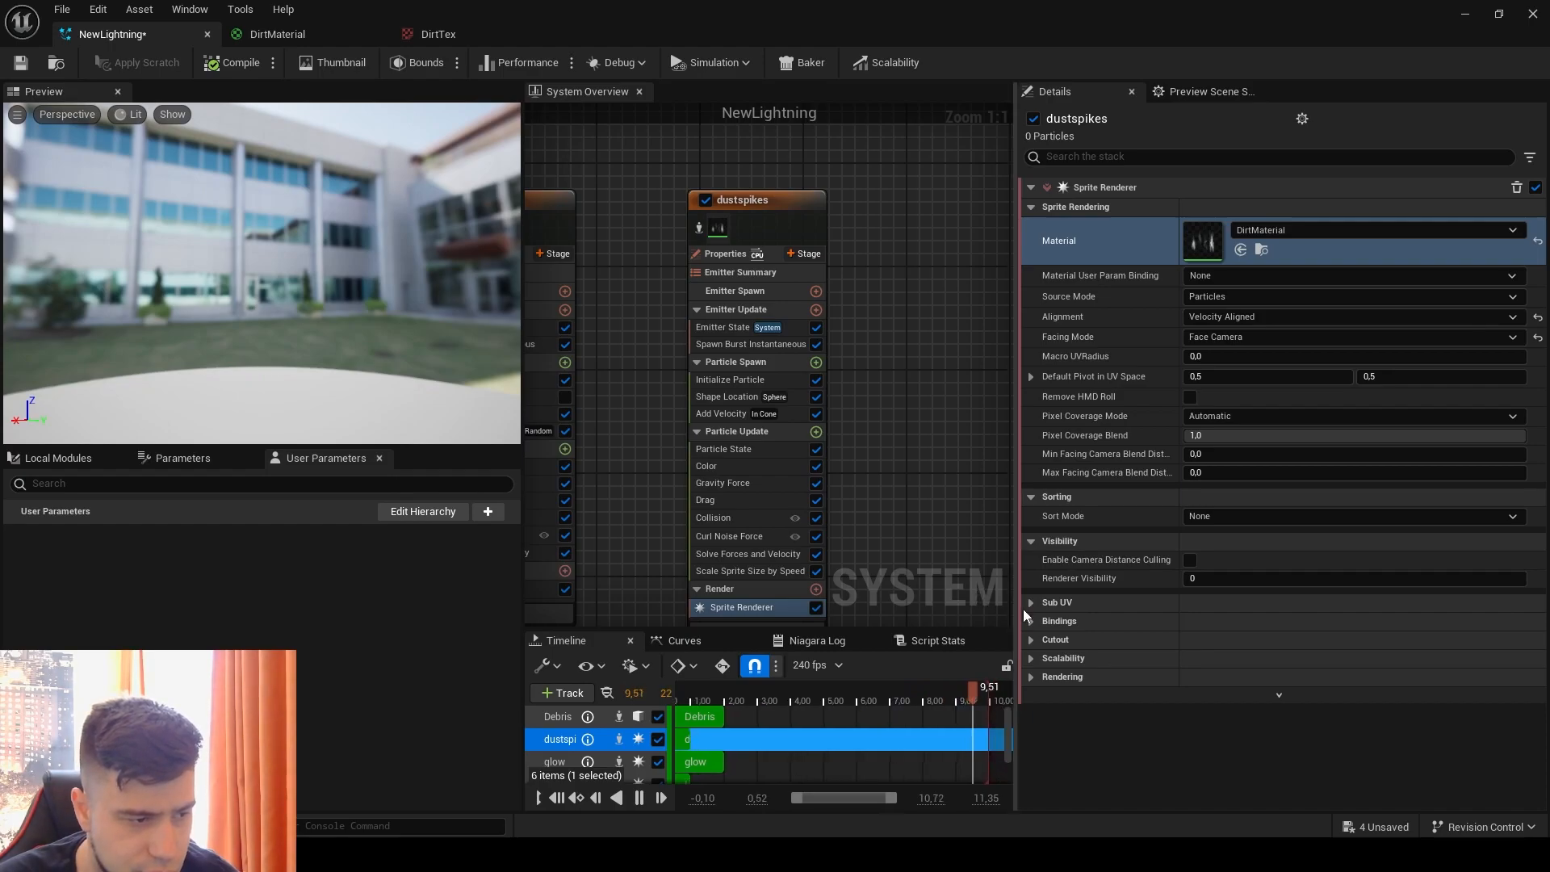
click(1203, 602)
click(1255, 639)
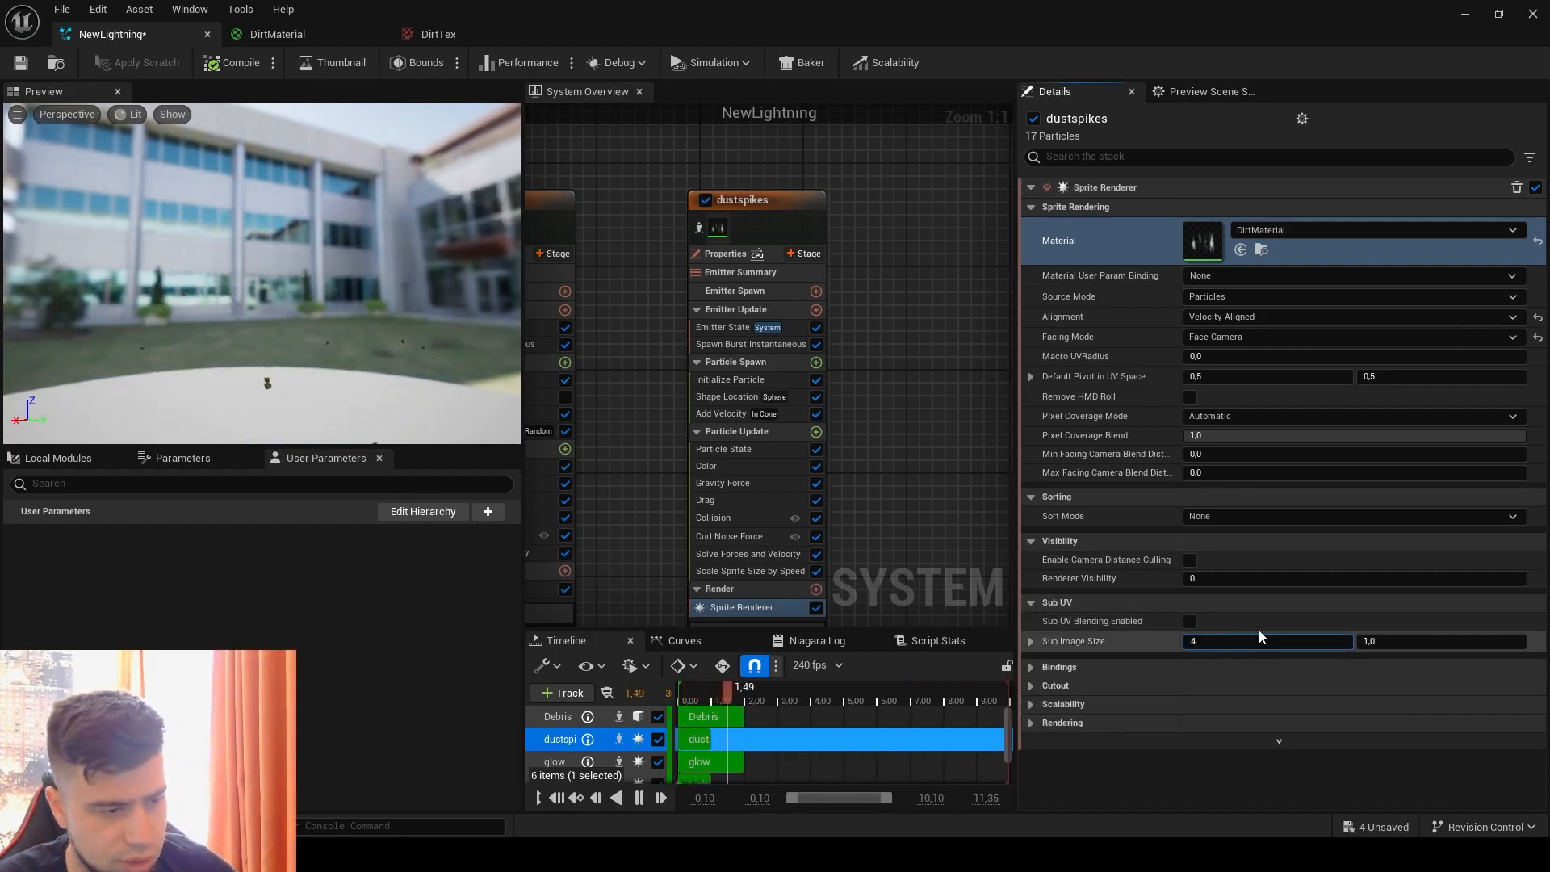
text(4)
click(1258, 627)
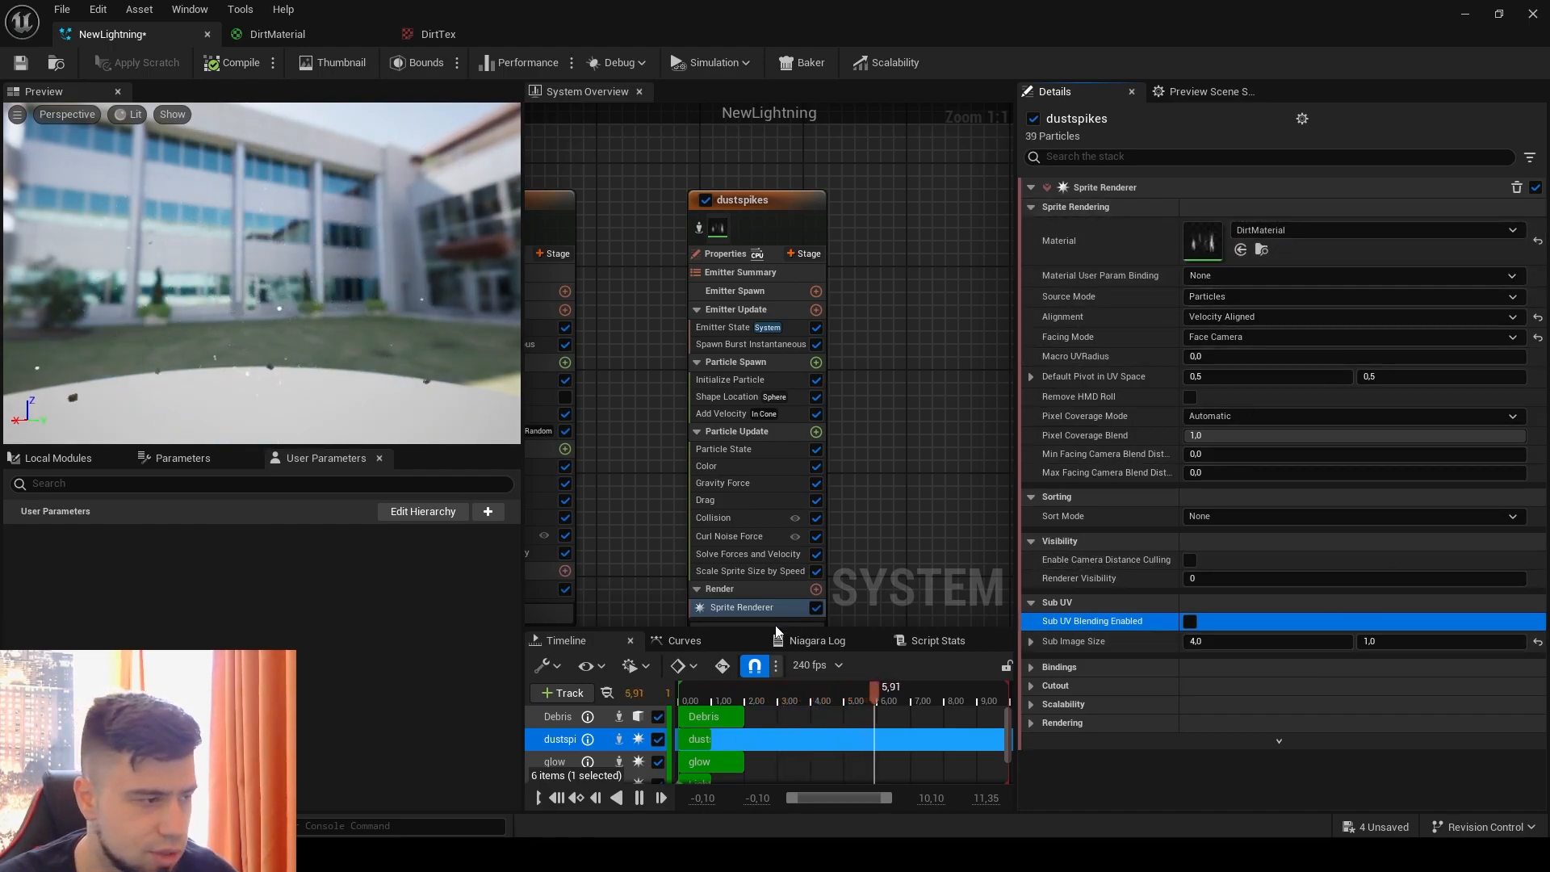
Step: Set the dustspikes Spawn Burst Instantaneous count to a random range from 15 to 20
right_drag(729, 592, 678, 509)
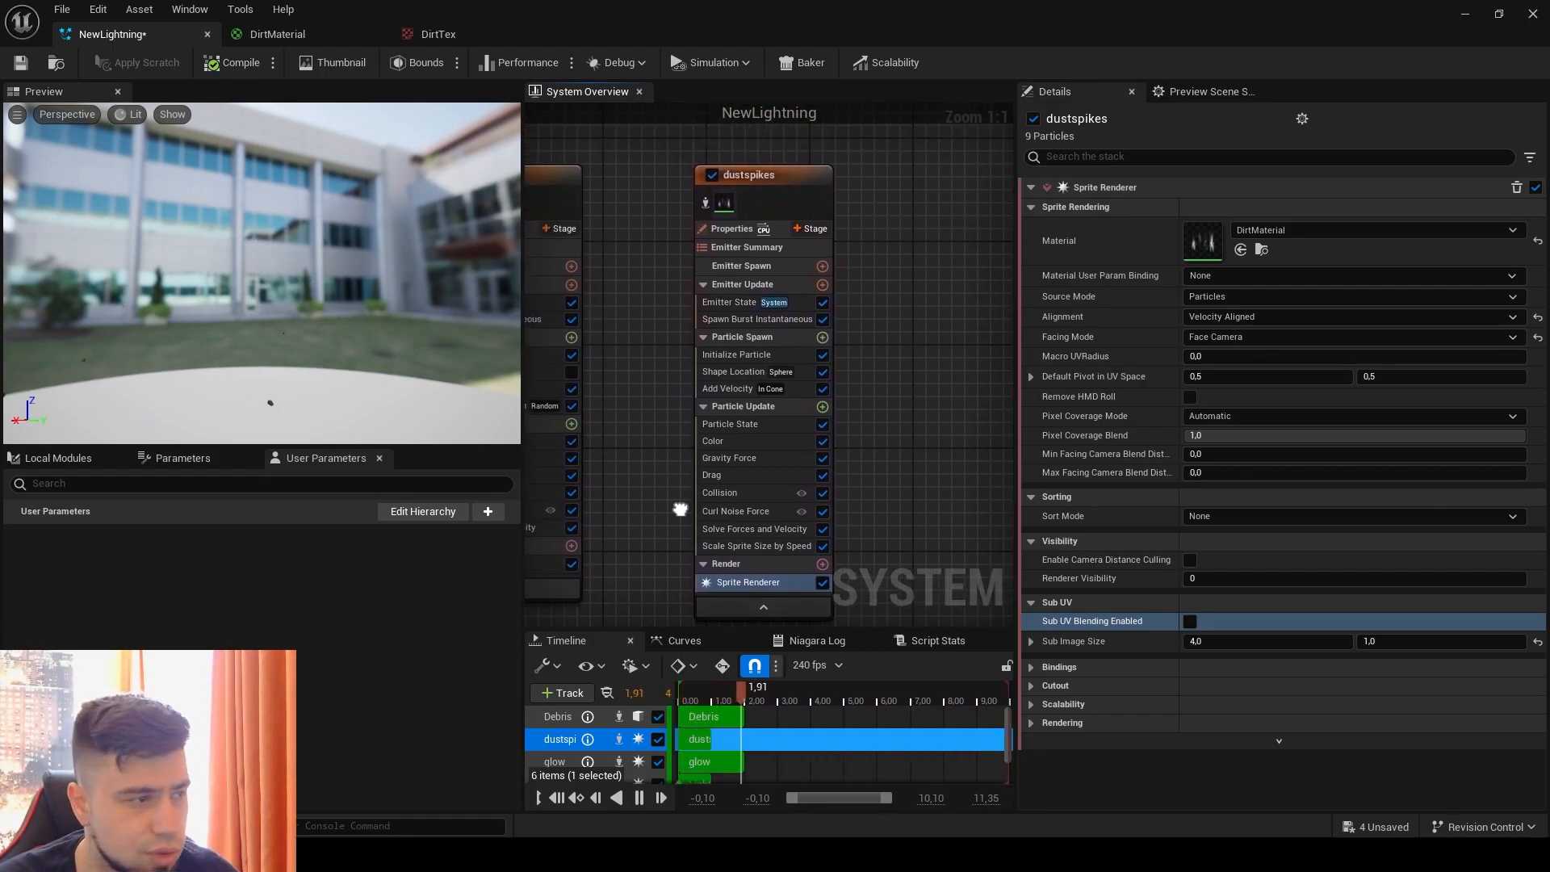
click(773, 323)
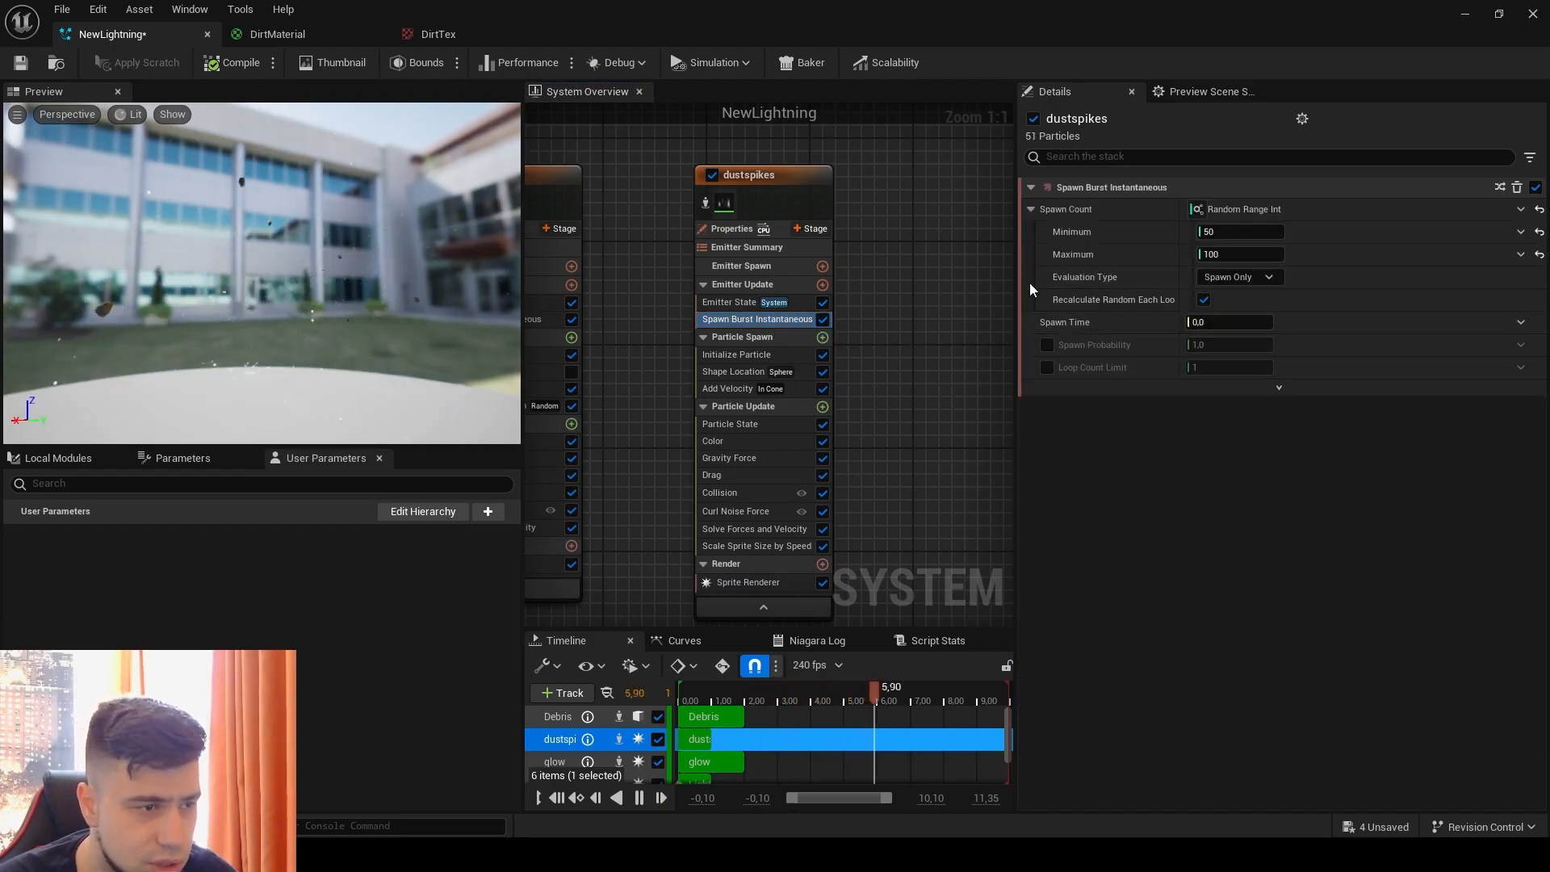
click(1240, 232)
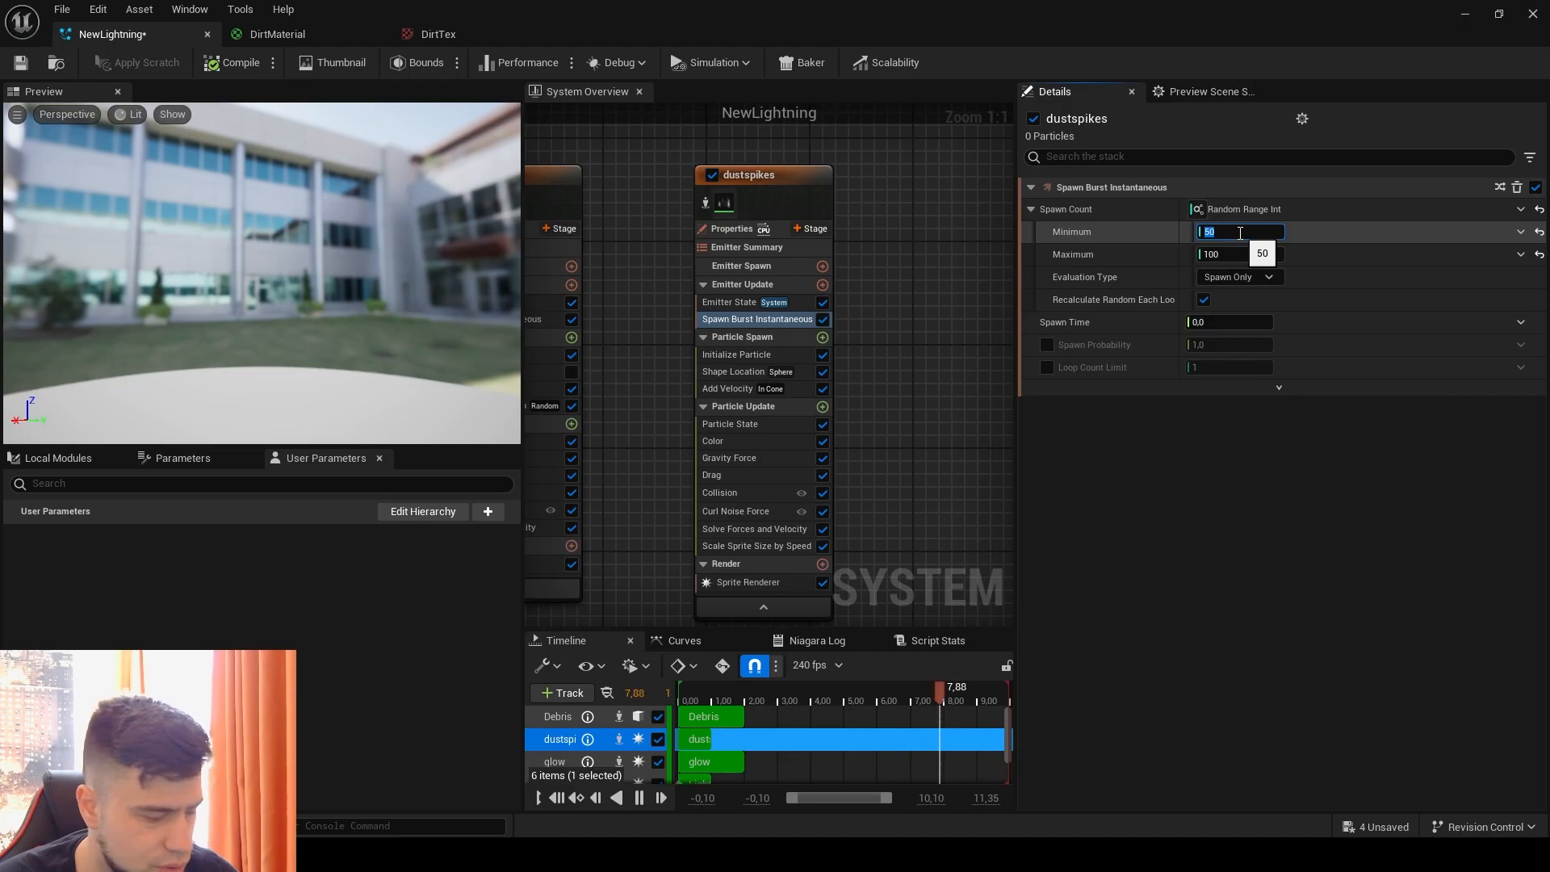
text(15)
click(1239, 249)
text(20)
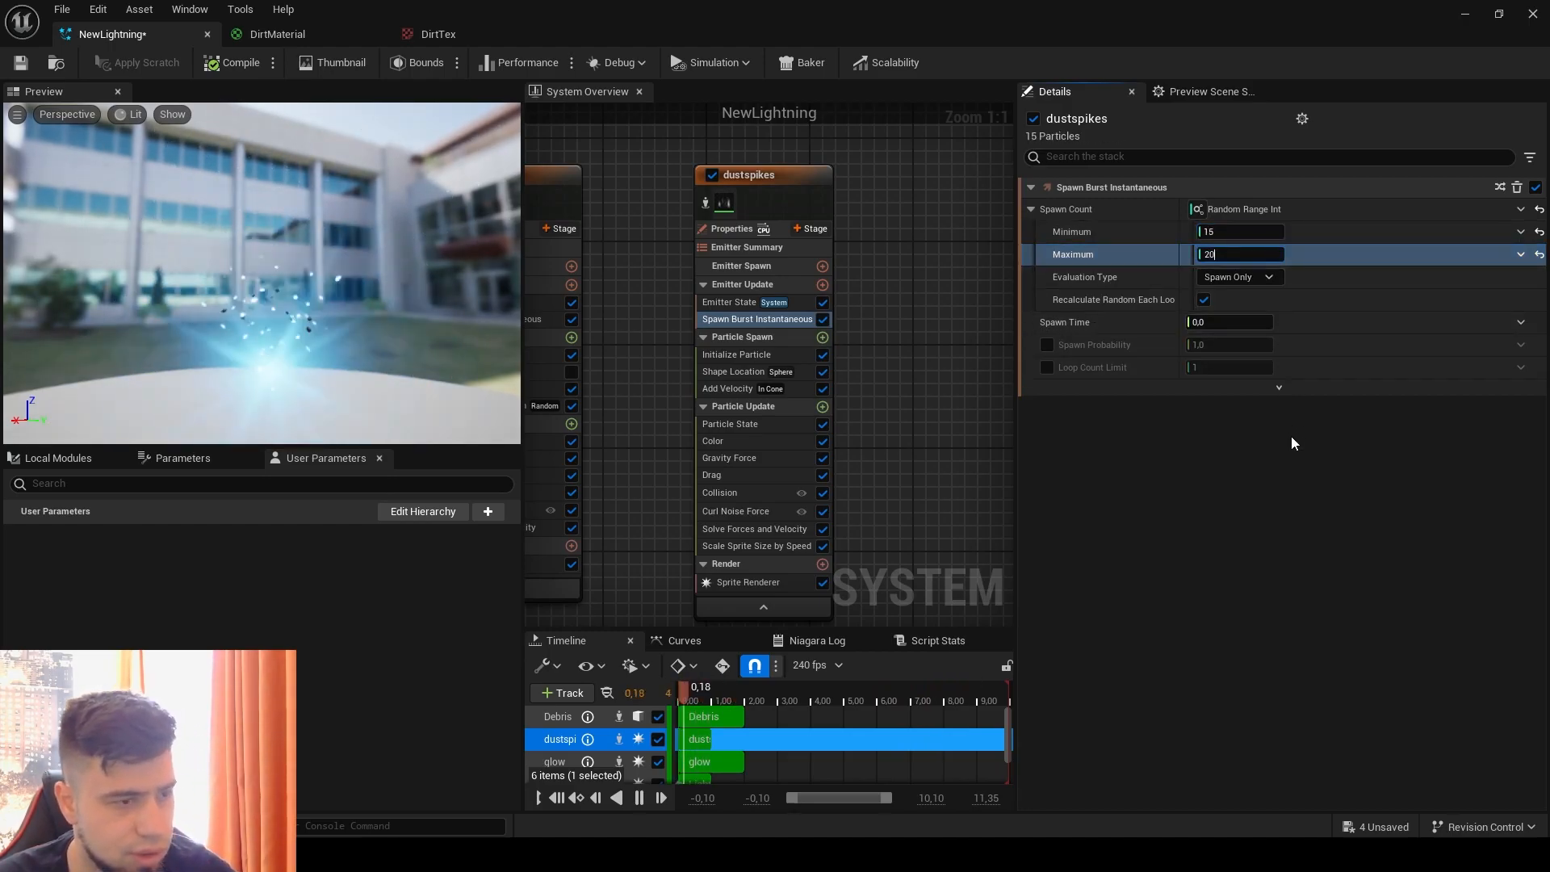
key(Return)
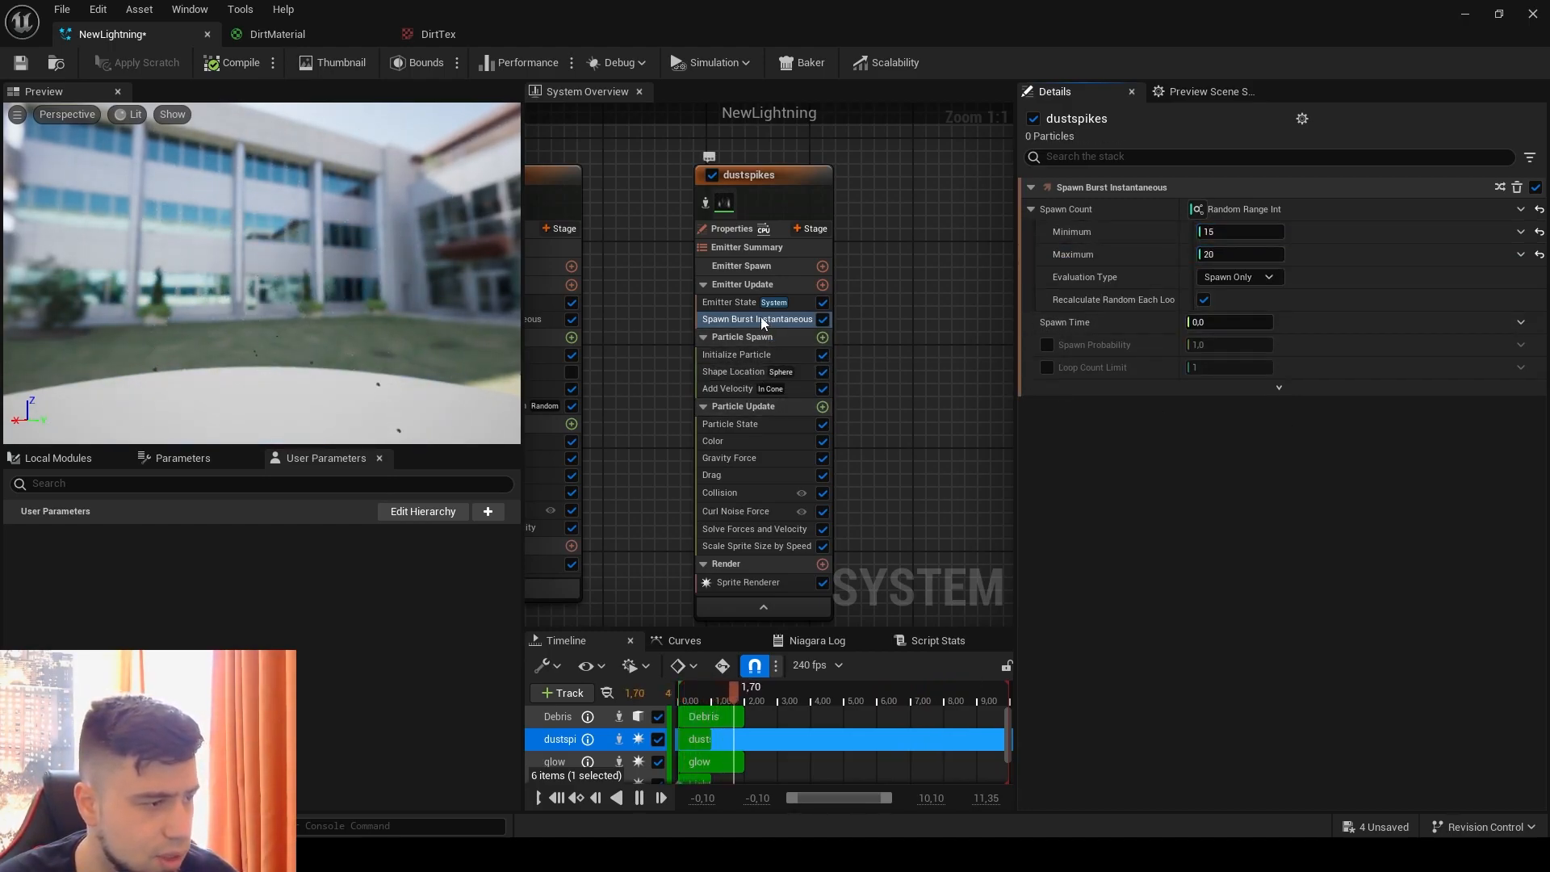
Step: Set the dustspikes particle lifetime range in Initialize Particle to a minimum of 0.5 and a maximum of 0.8
click(746, 355)
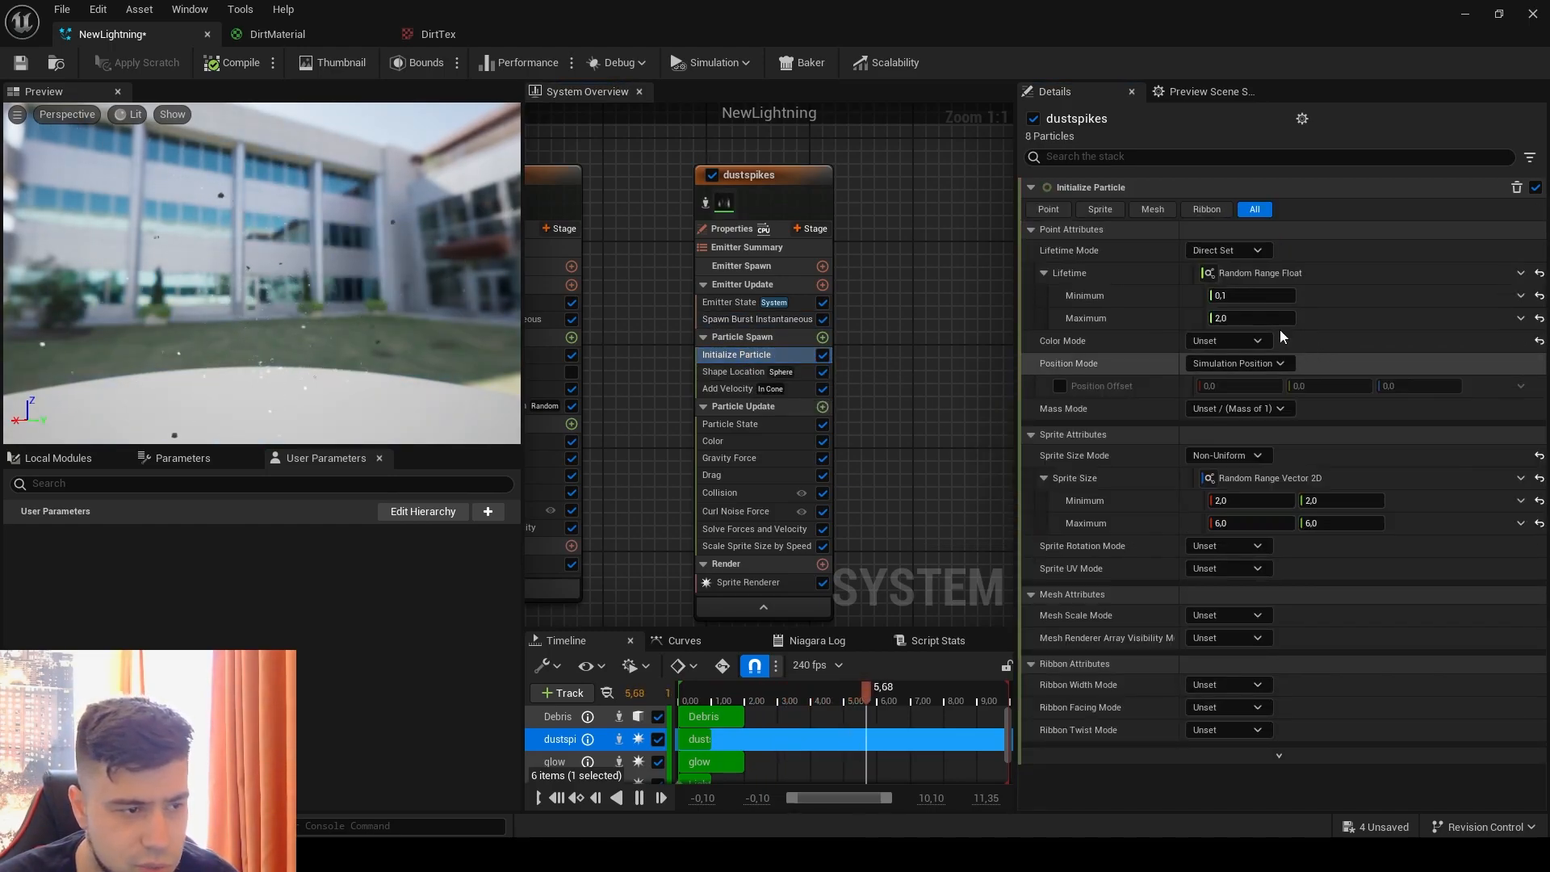
click(1242, 295)
text(0,5)
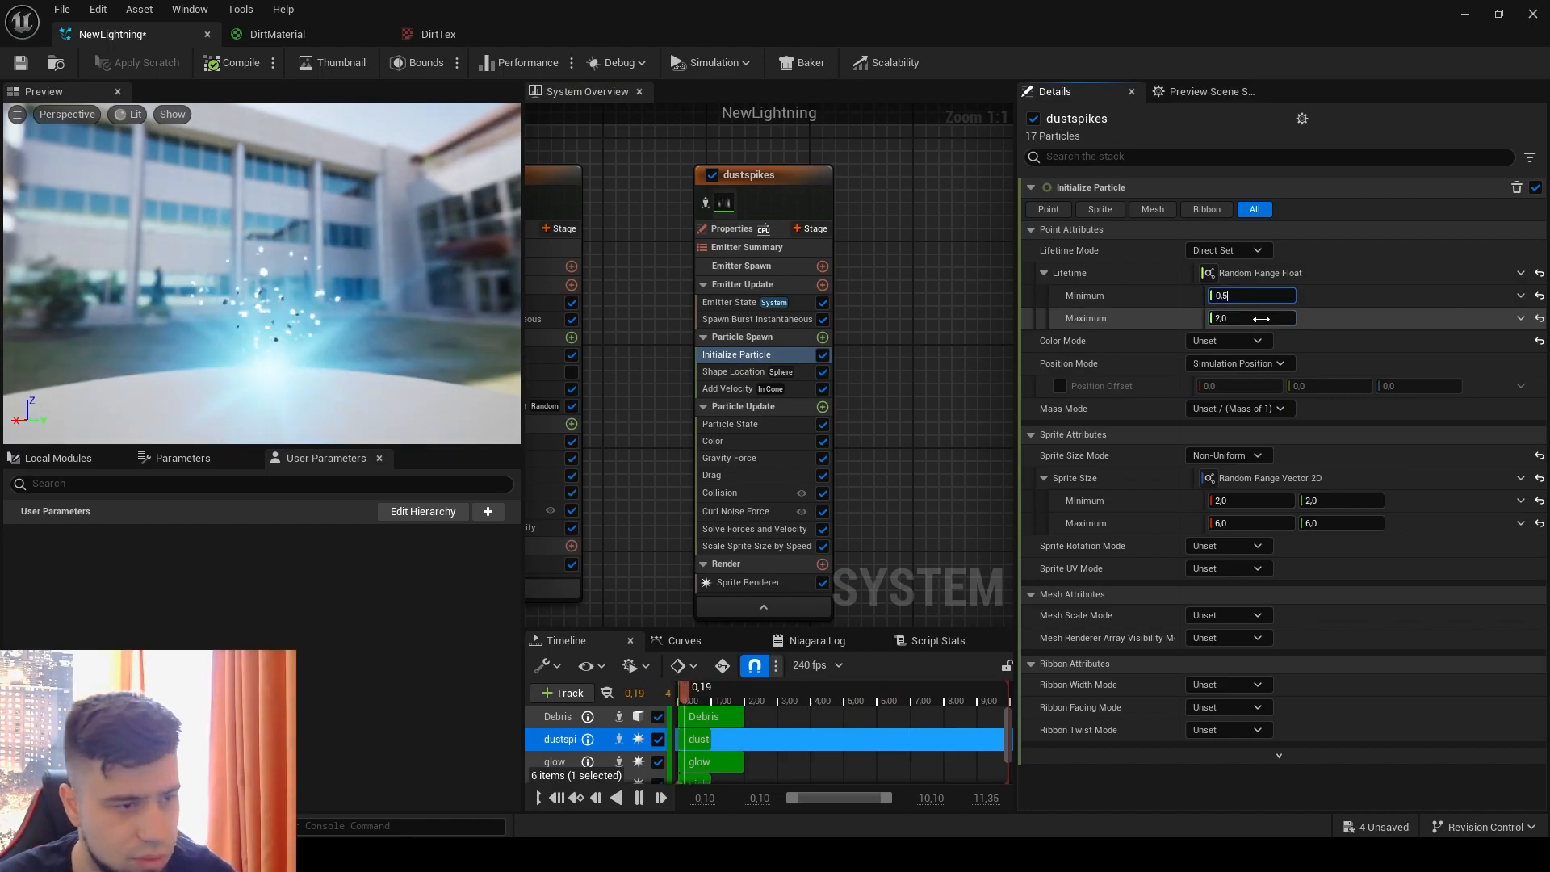
click(1260, 318)
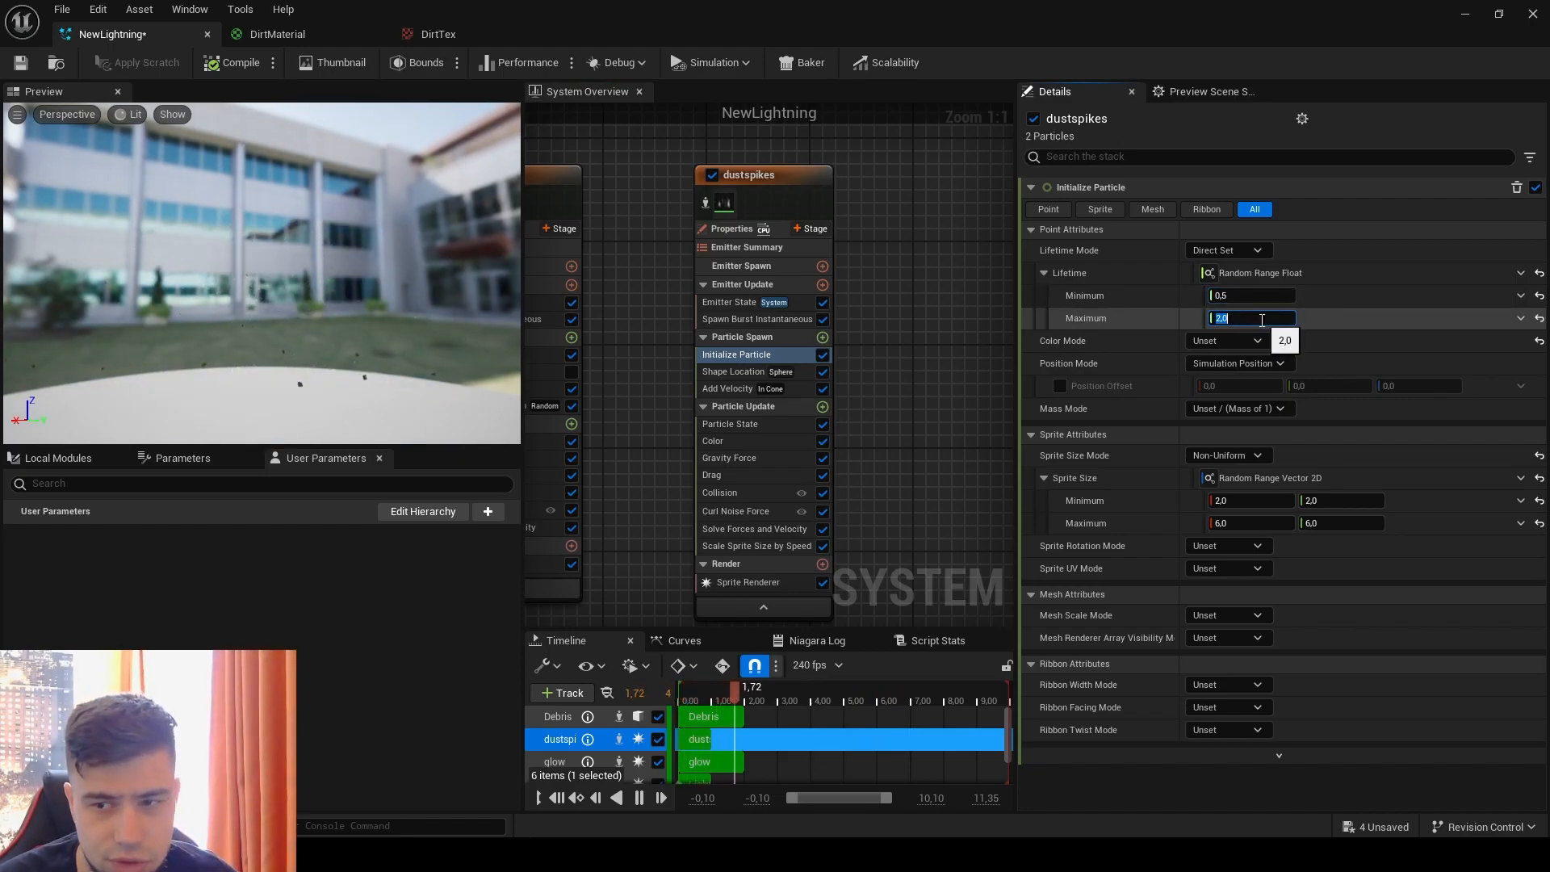
text(0,8)
key(Return)
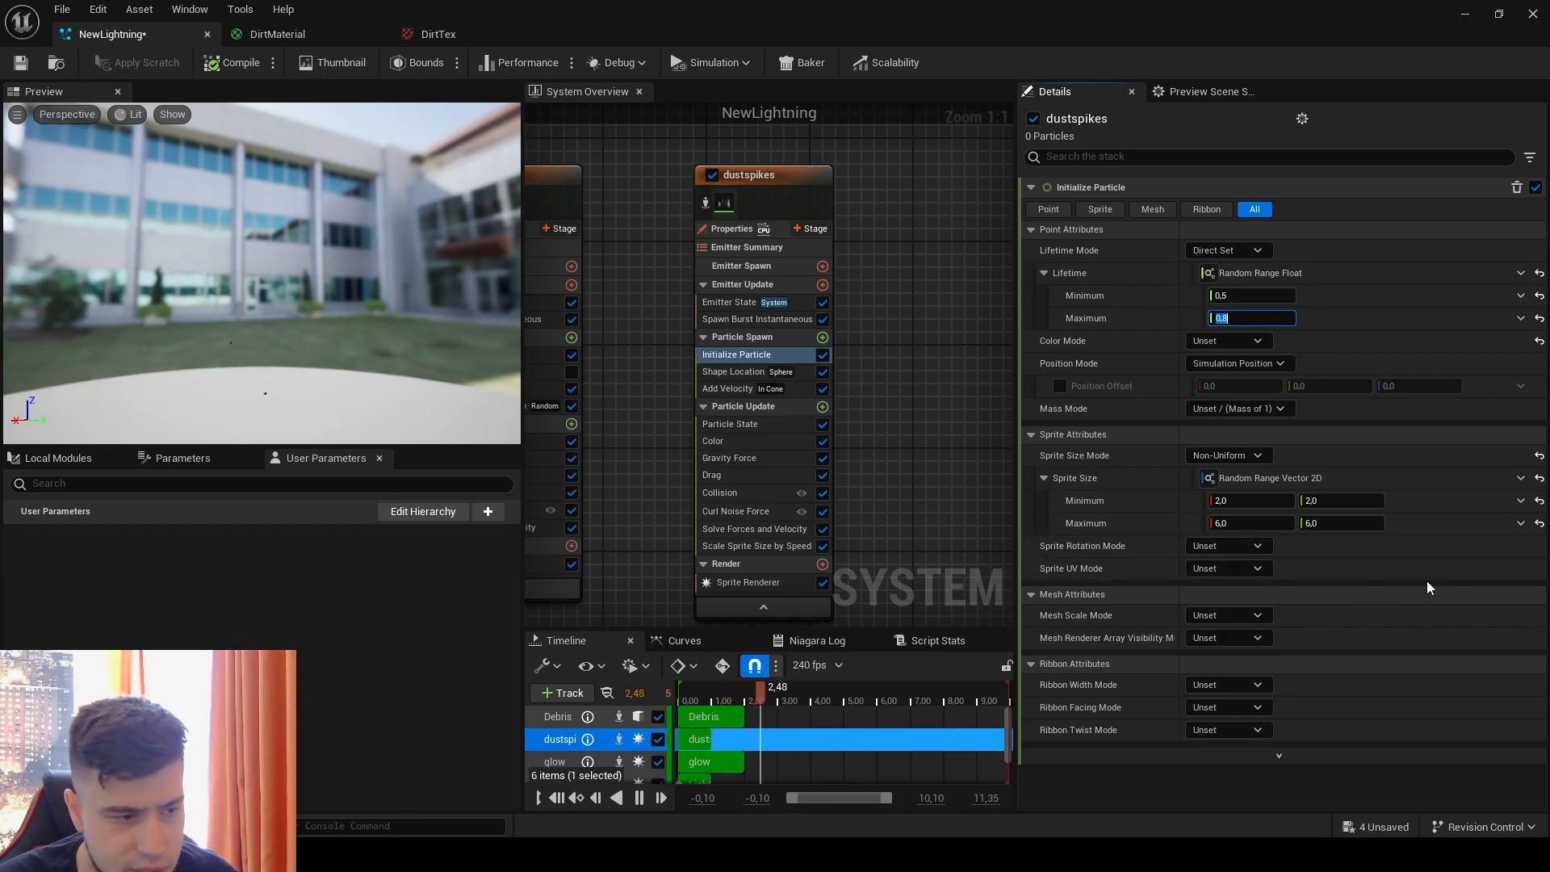
Step: Reset the dustspikes sprite size, switch Sprite Size Mode to Uniform and drive the size with Random Range Float
click(1540, 480)
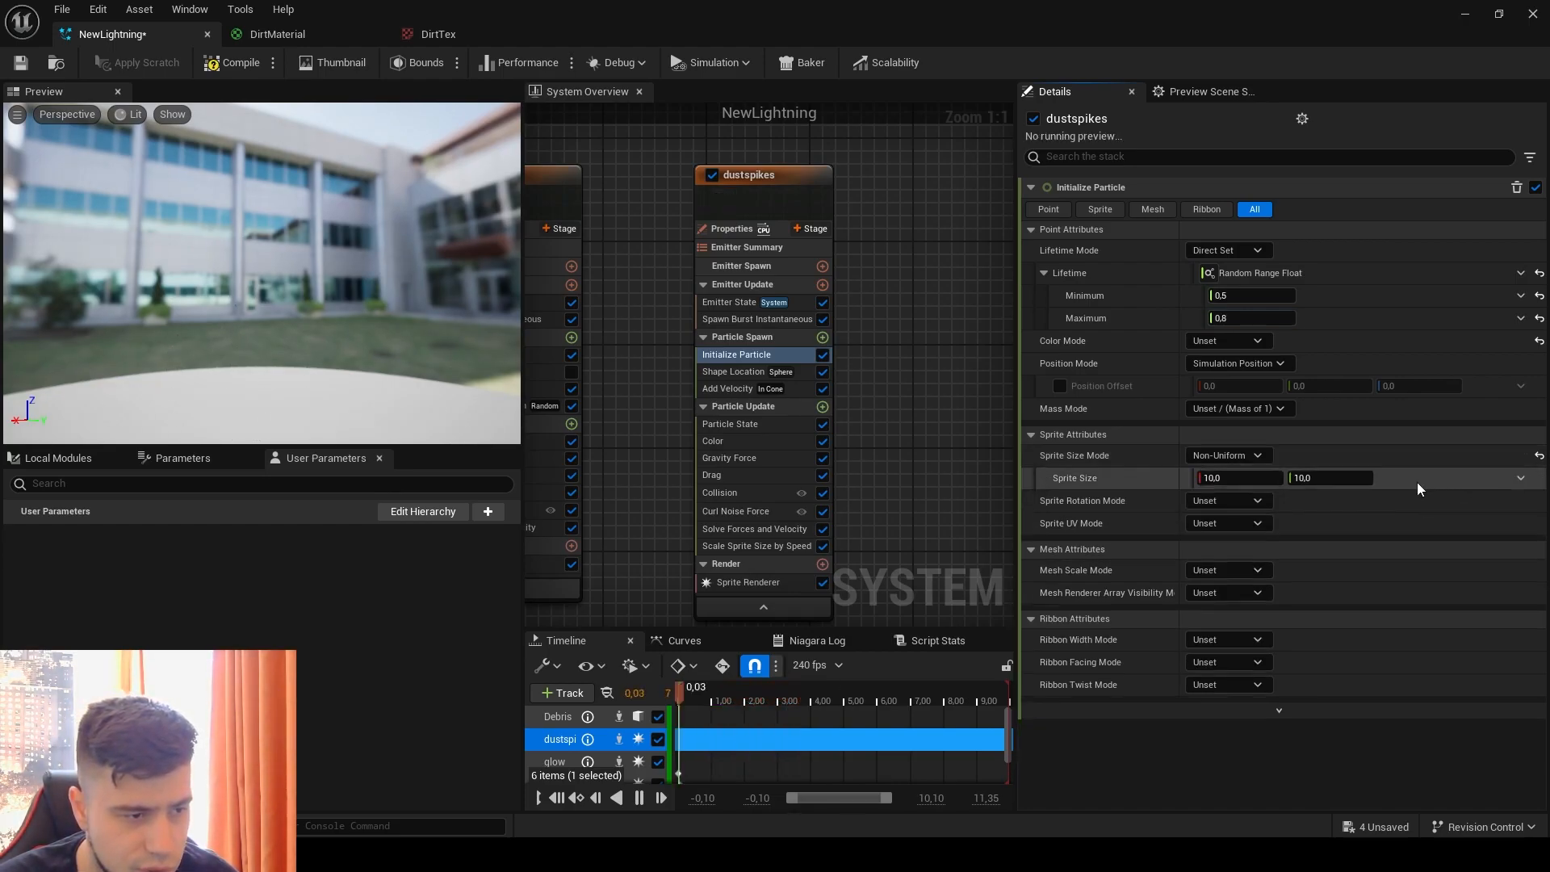
click(1240, 467)
click(1239, 496)
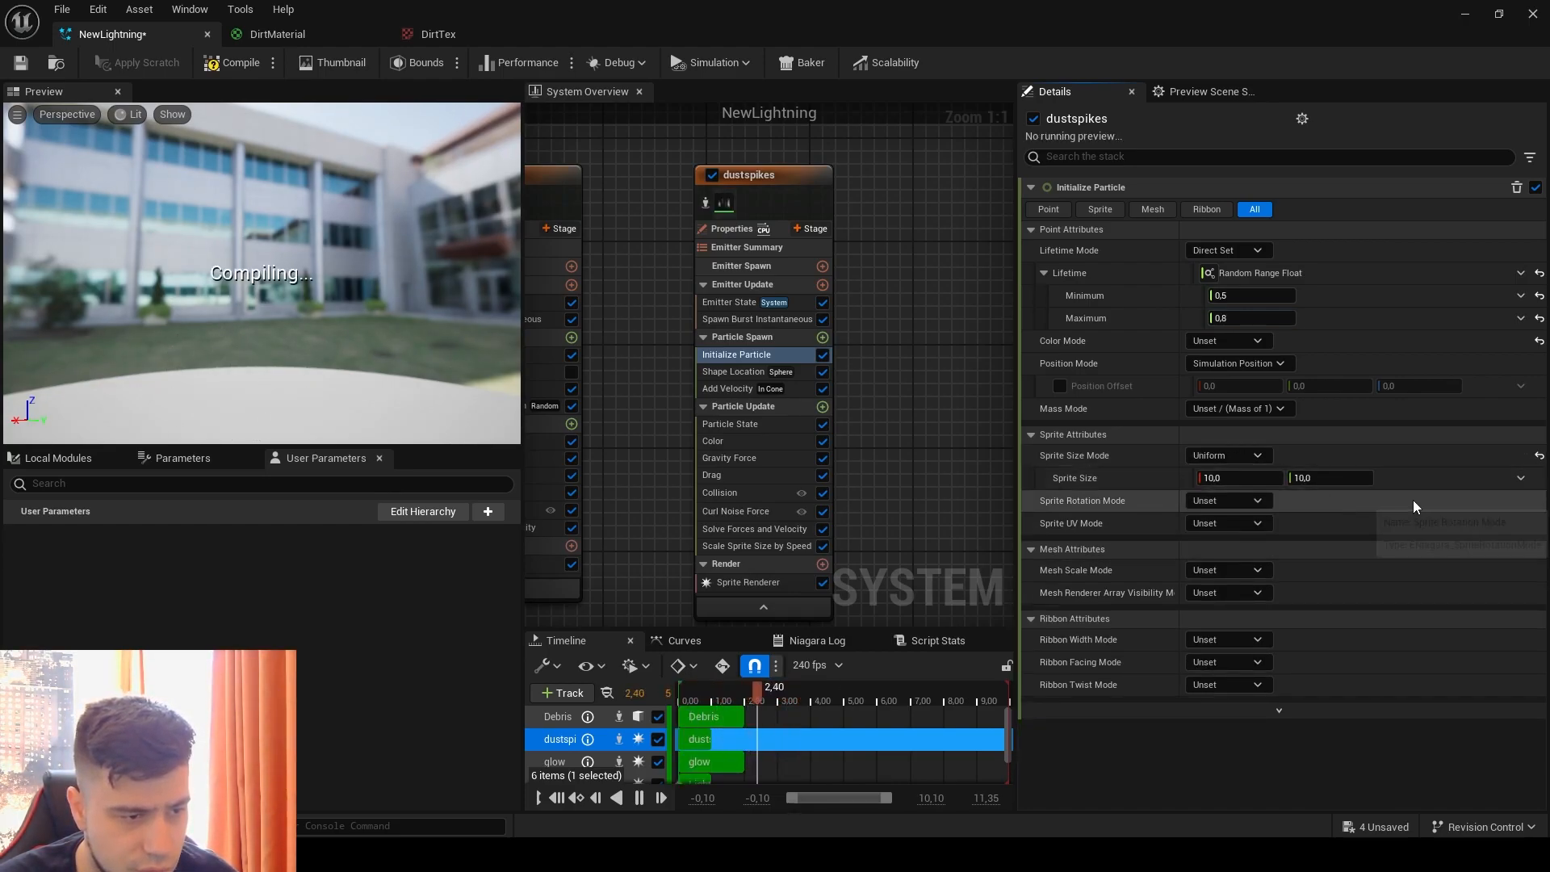
click(1520, 478)
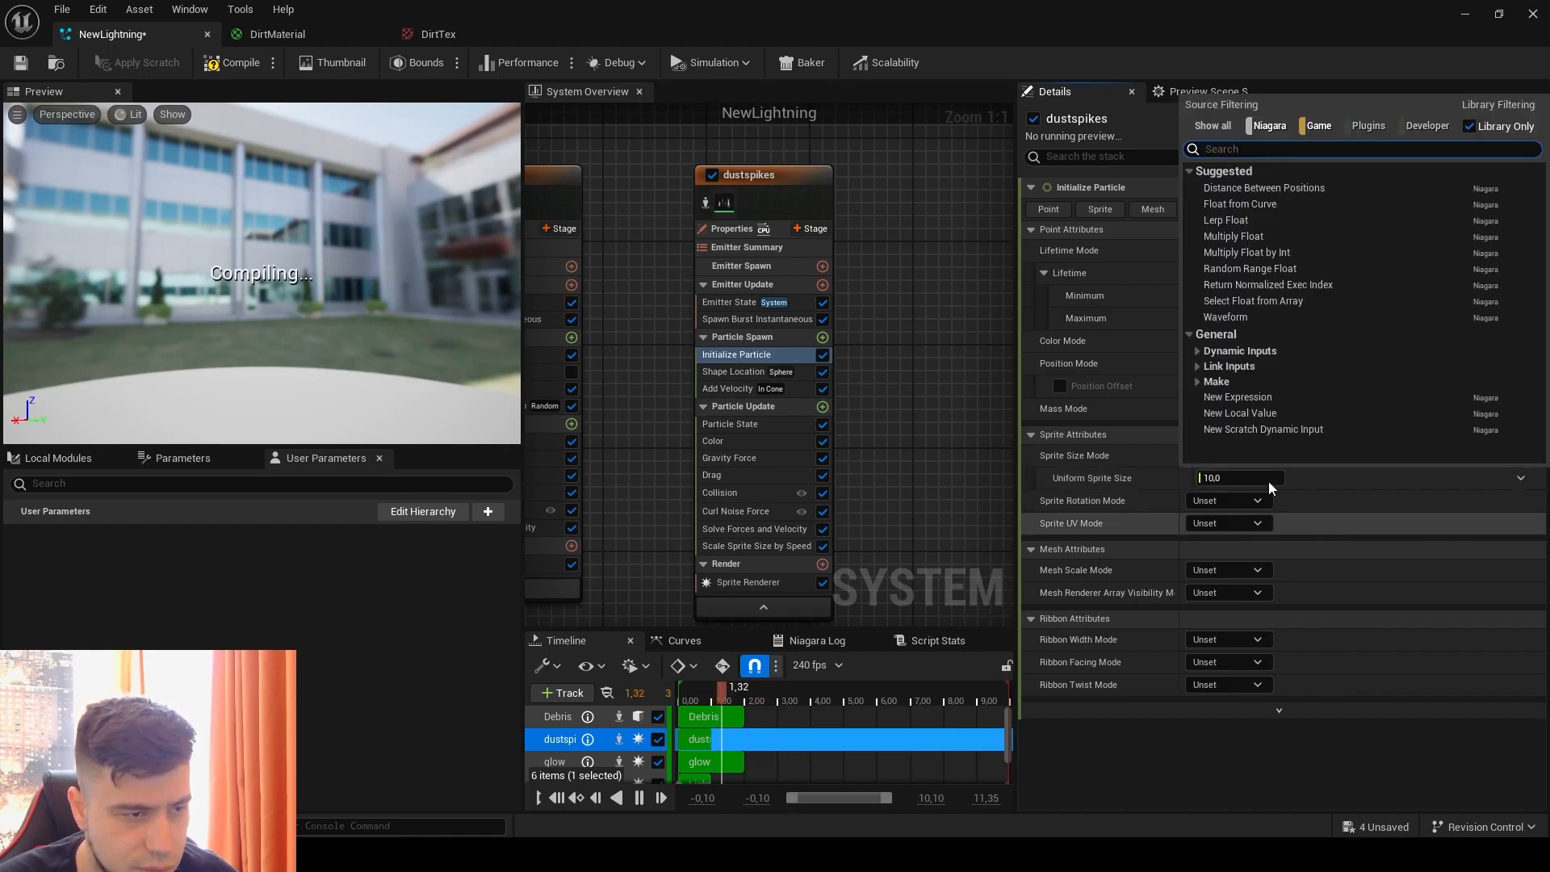
click(1259, 269)
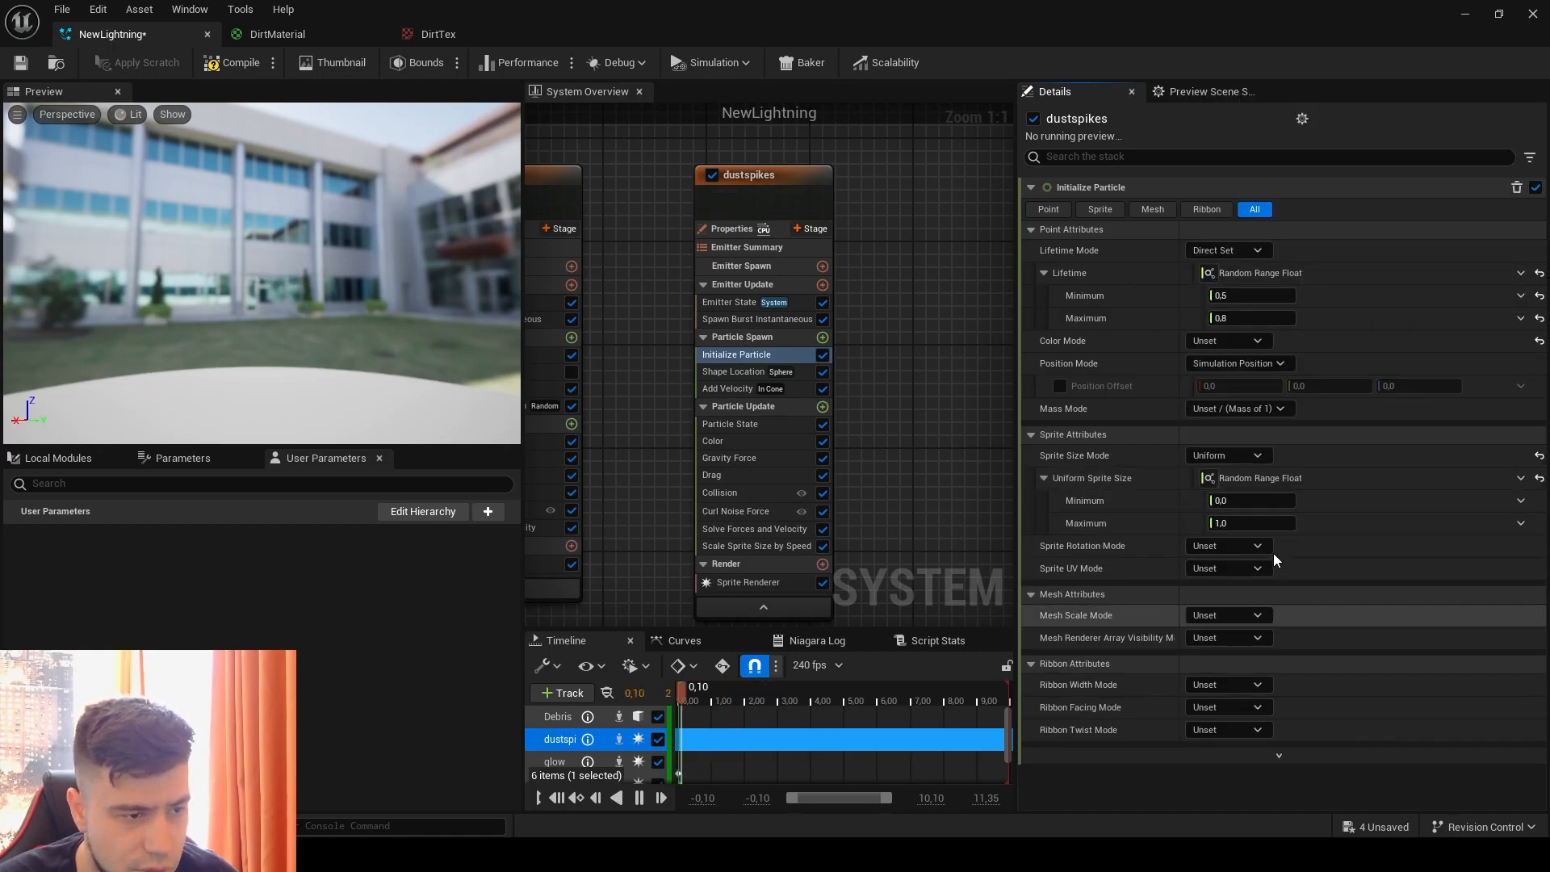
Step: Set the uniform sprite size range of dustspikes to a minimum of 500 and a maximum of 700
click(1252, 502)
text(500)
key(Tab)
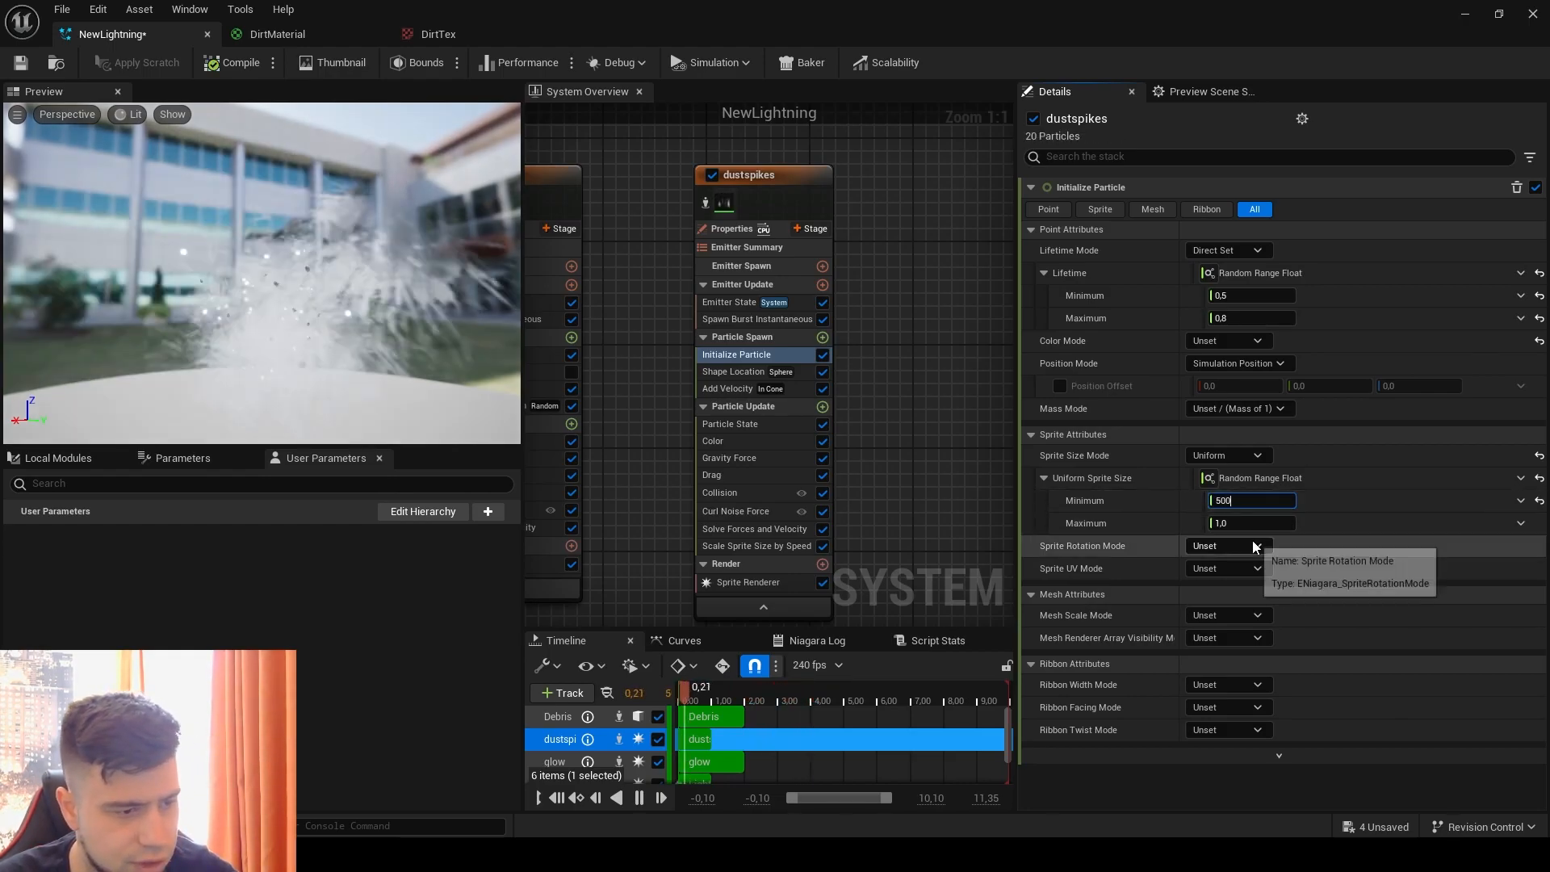
text(700)
key(Tab)
key(Tab)
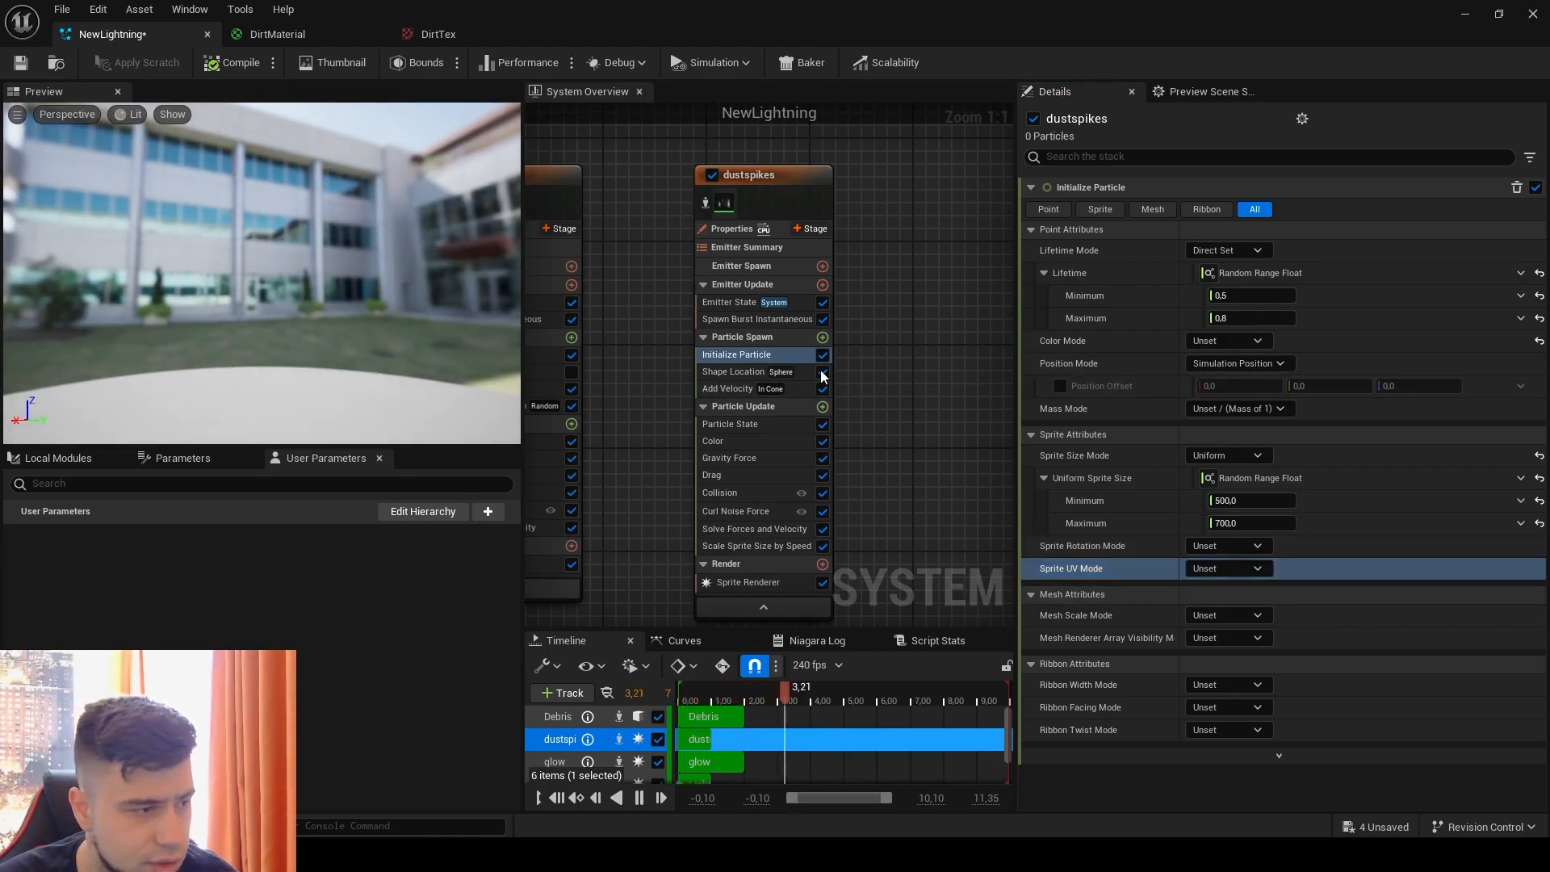
Step: View the dustspikes Shape Location settings and isolate the dustspikes emitter in the preview
click(733, 371)
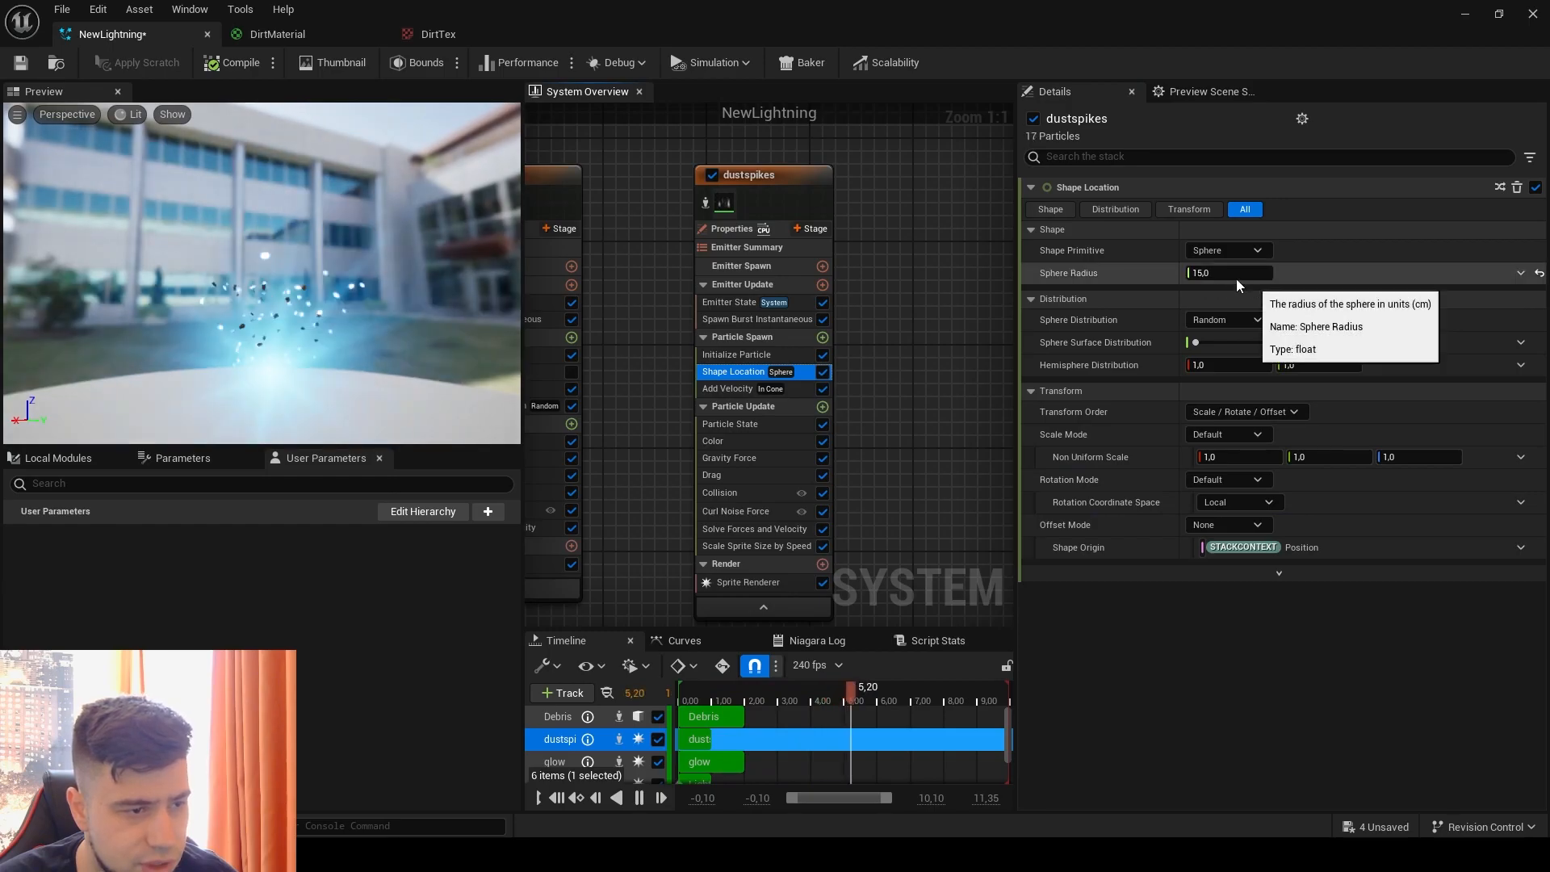
click(707, 202)
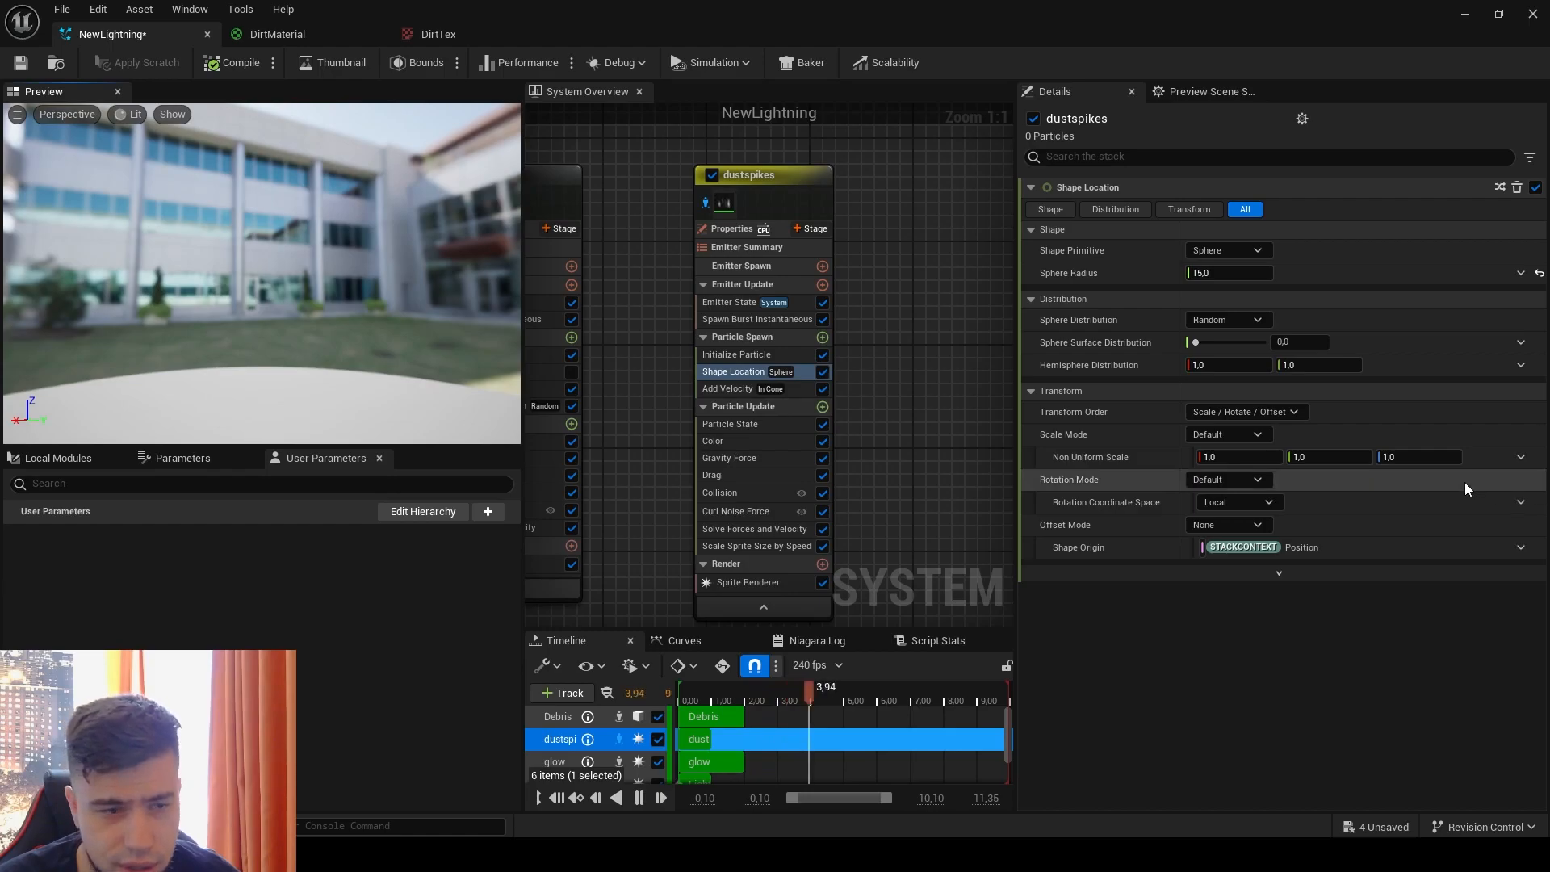
Step: Set the dustspikes Add Velocity speed range to 150 to 400 and its Cone Angle to 95 degrees
click(738, 389)
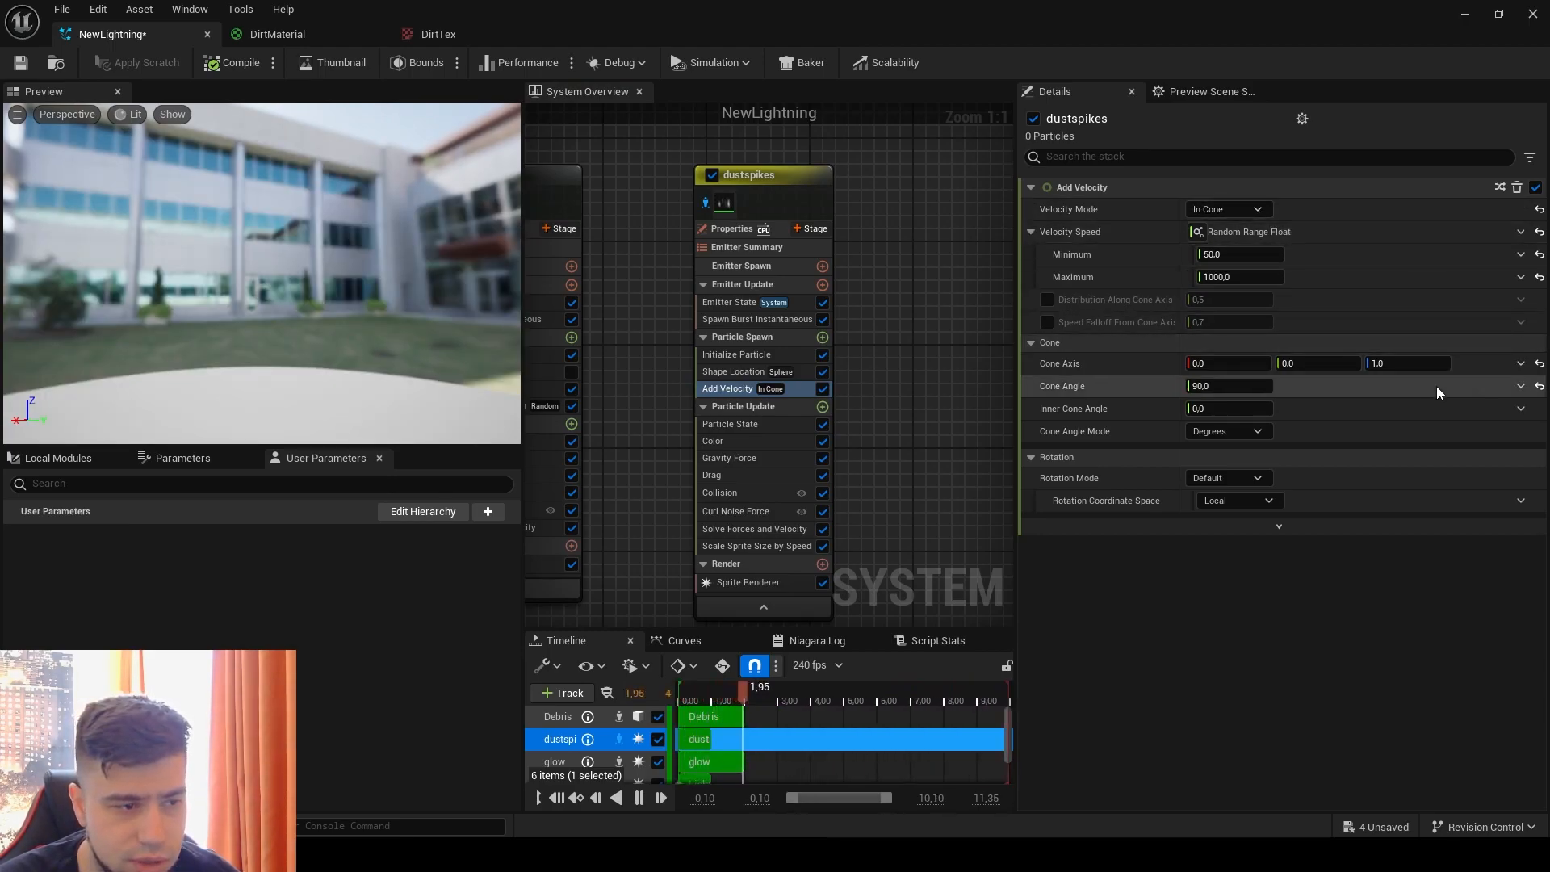
click(1248, 260)
click(1248, 262)
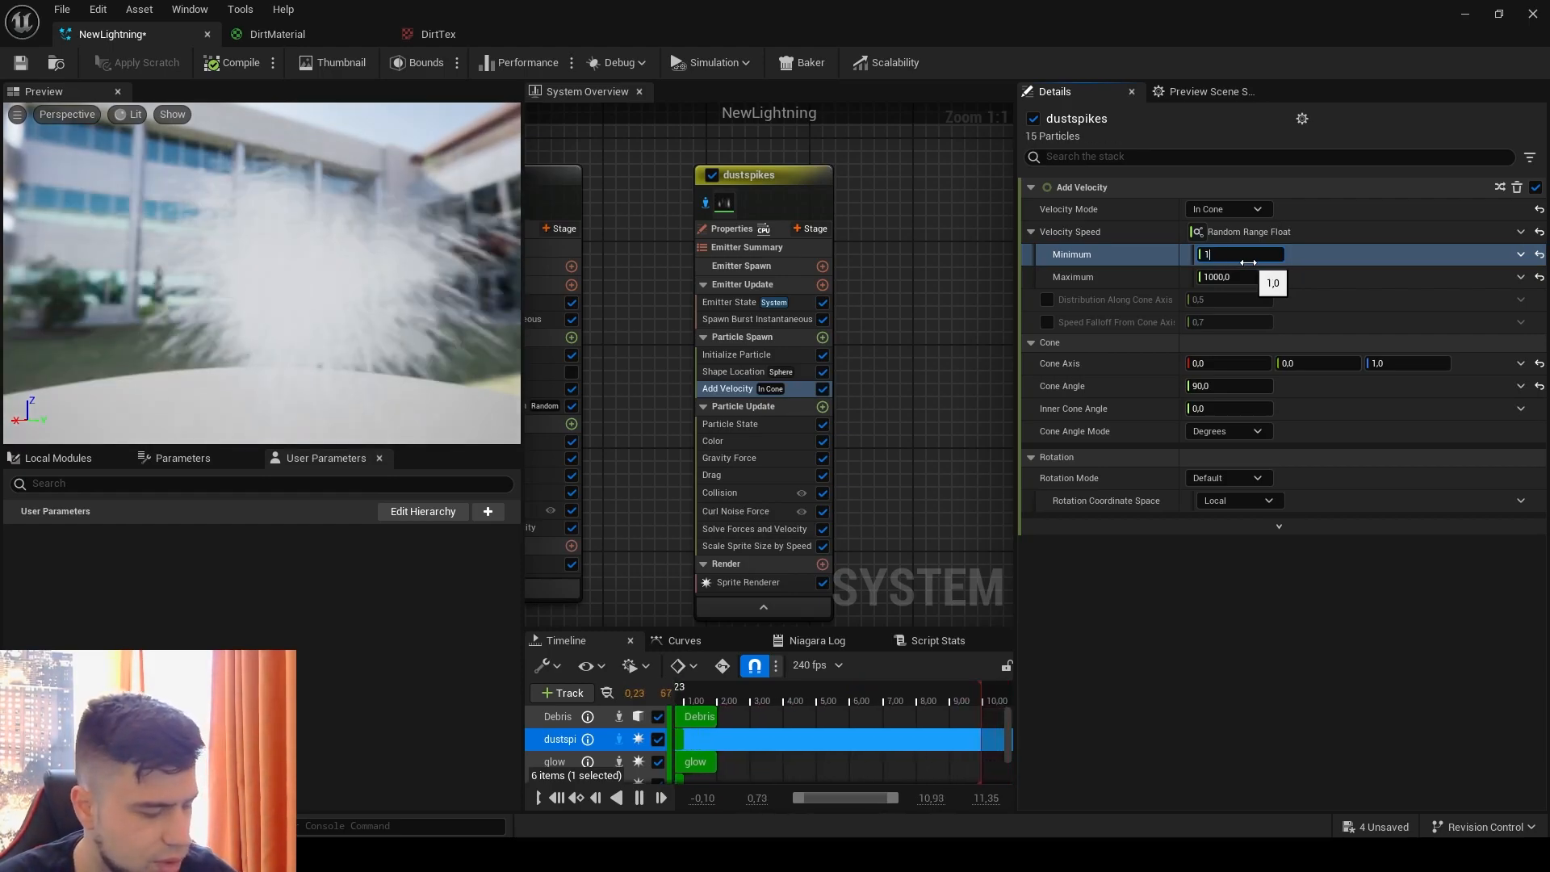
text(150)
click(1241, 277)
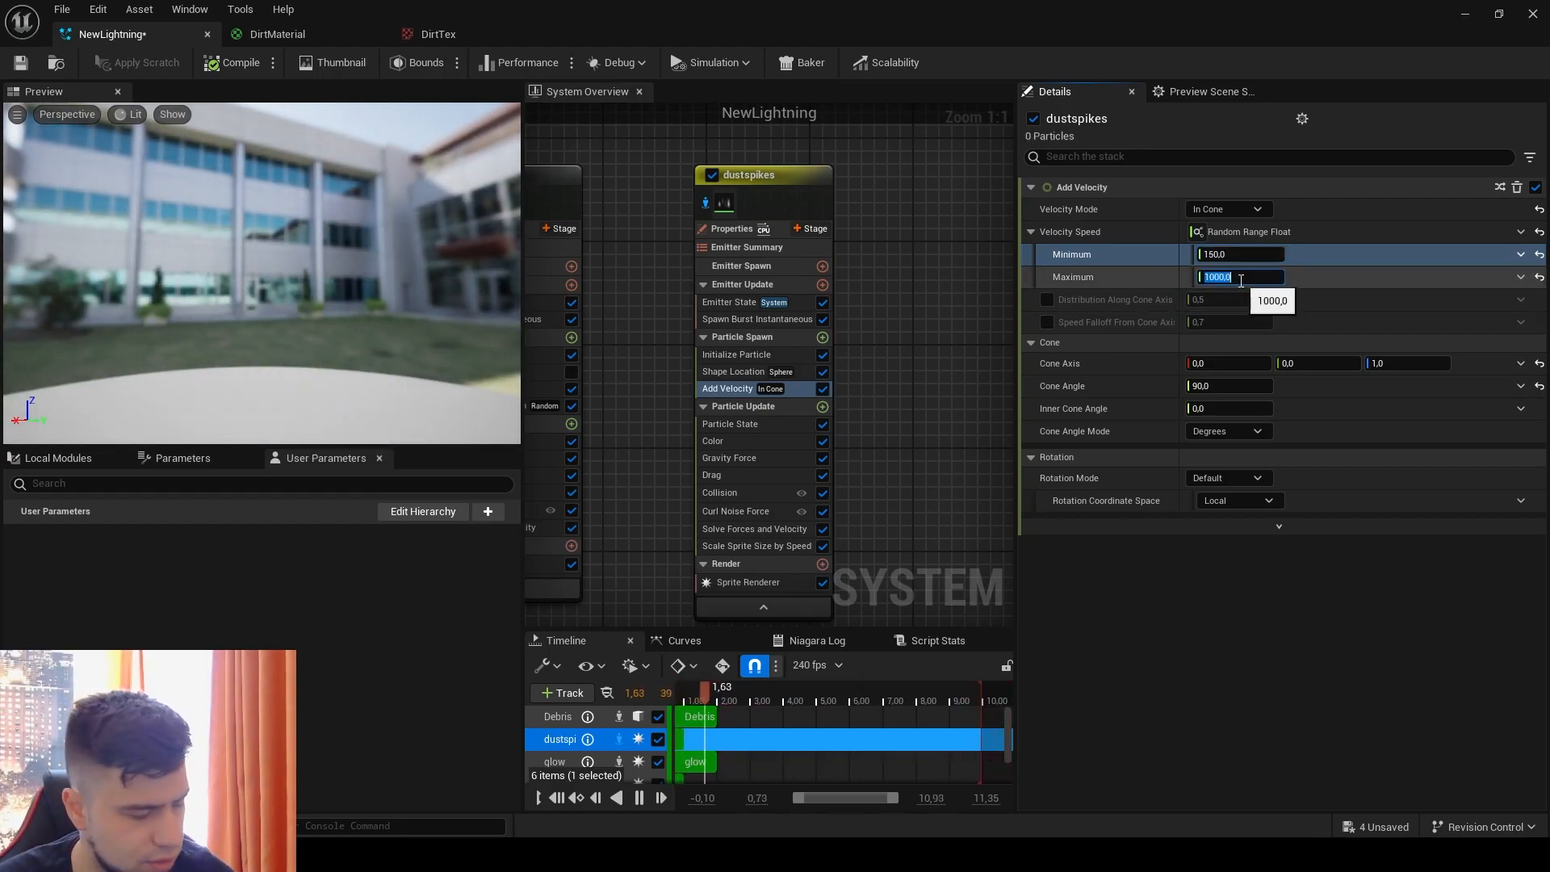
text(400)
key(Return)
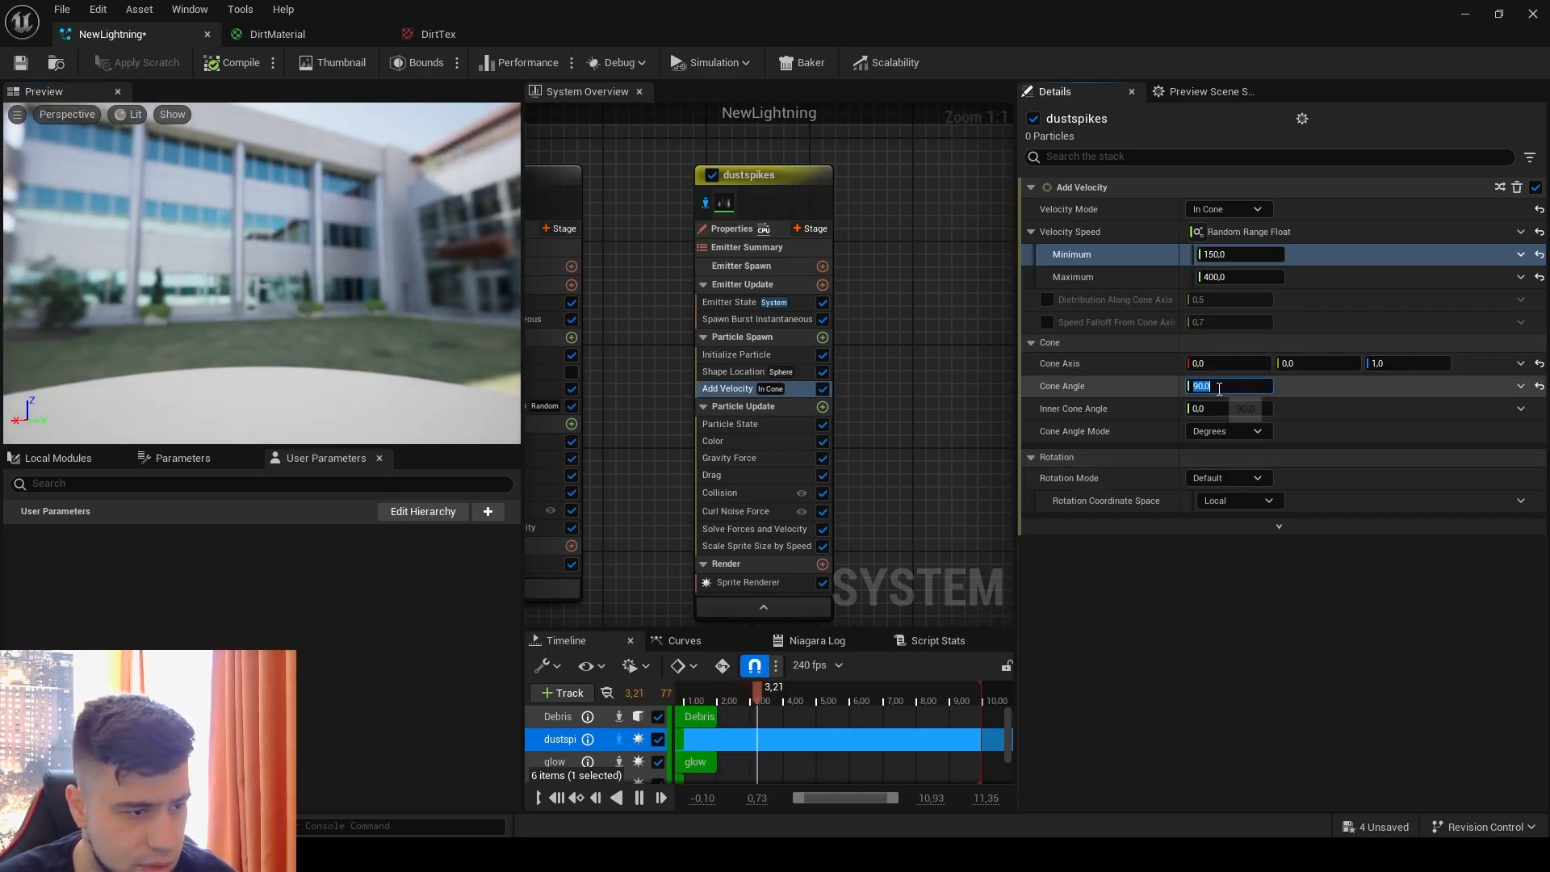
text(95)
key(Return)
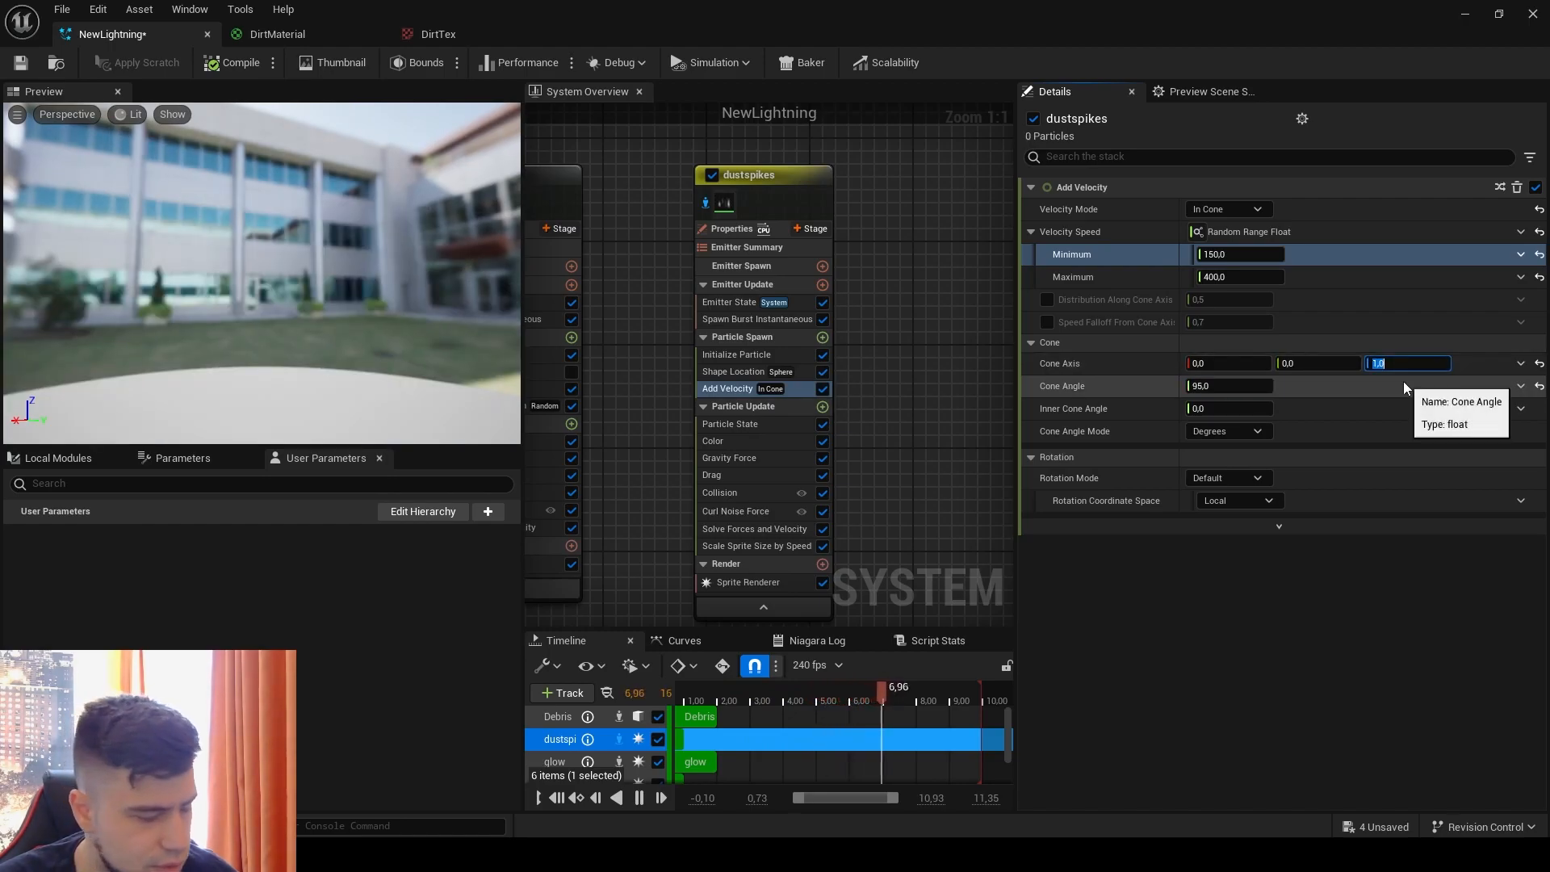
Step: Try a Z value of 3 for the Cone Axis in Add Velocity and undo that change
text(3)
key(Return)
click(1270, 431)
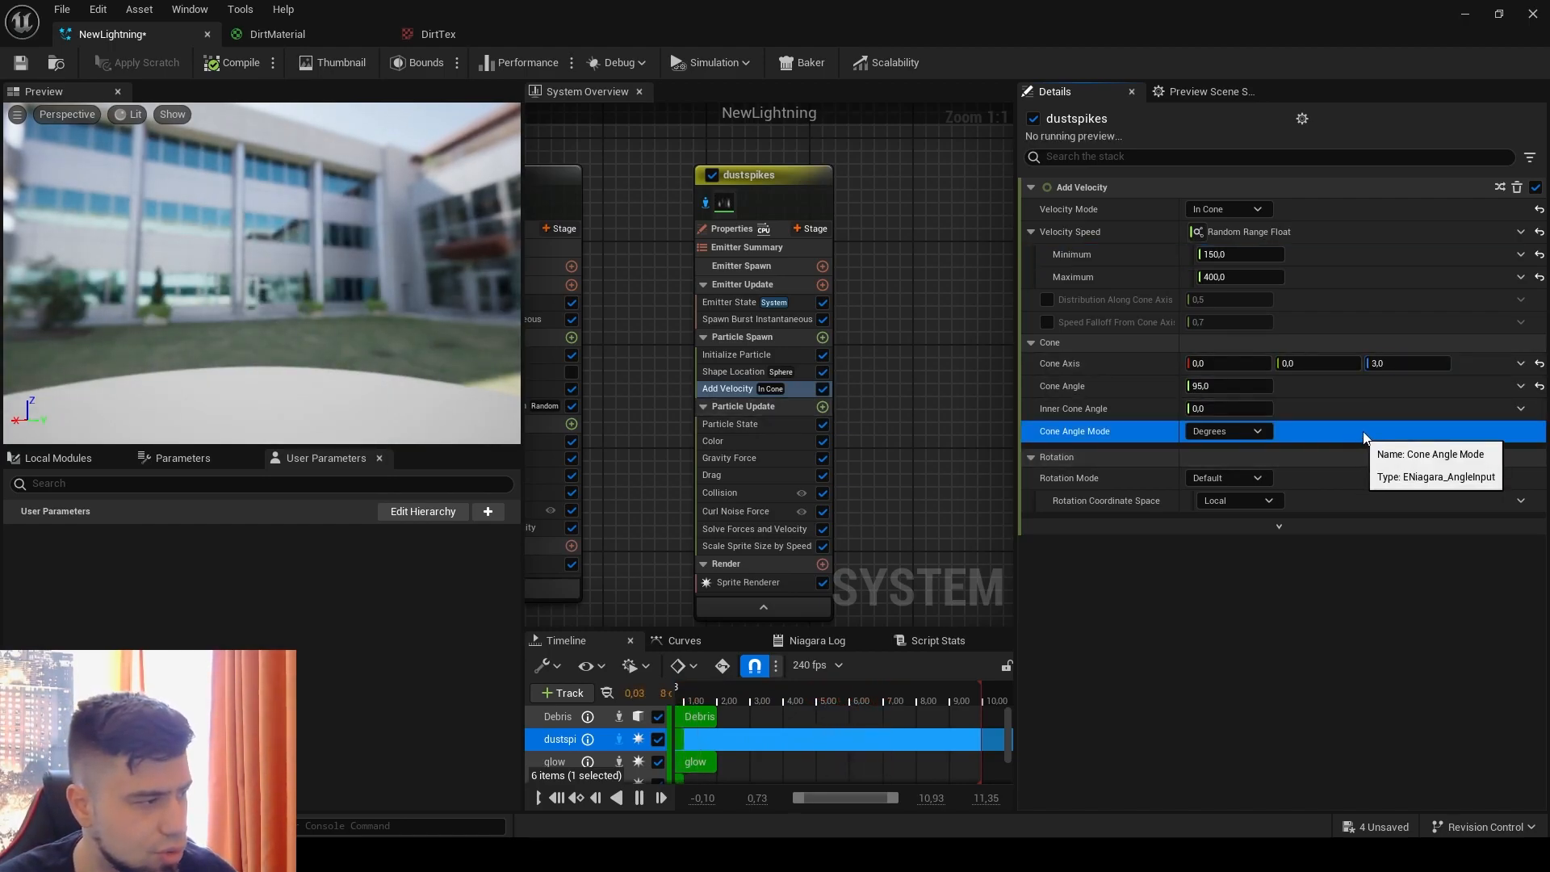
key(ctrl+z)
click(1405, 410)
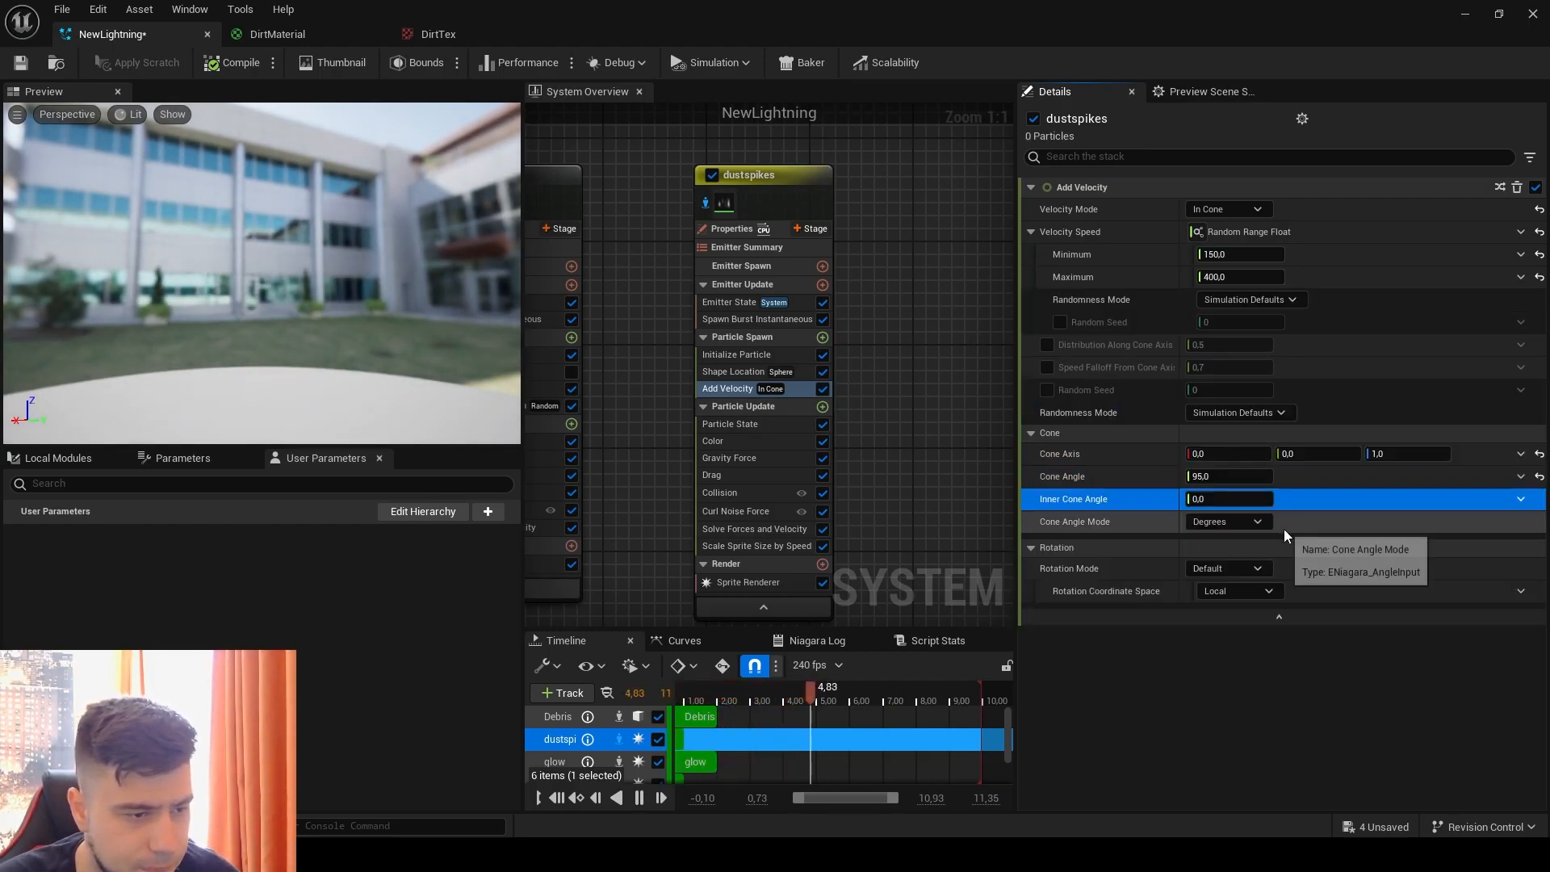
Step: Delete the Gravity Force, Drag, Collision, Curl Noise Force and Scale Sprite Size by Speed modules from the dustspikes emitter
right_drag(963, 524, 887, 446)
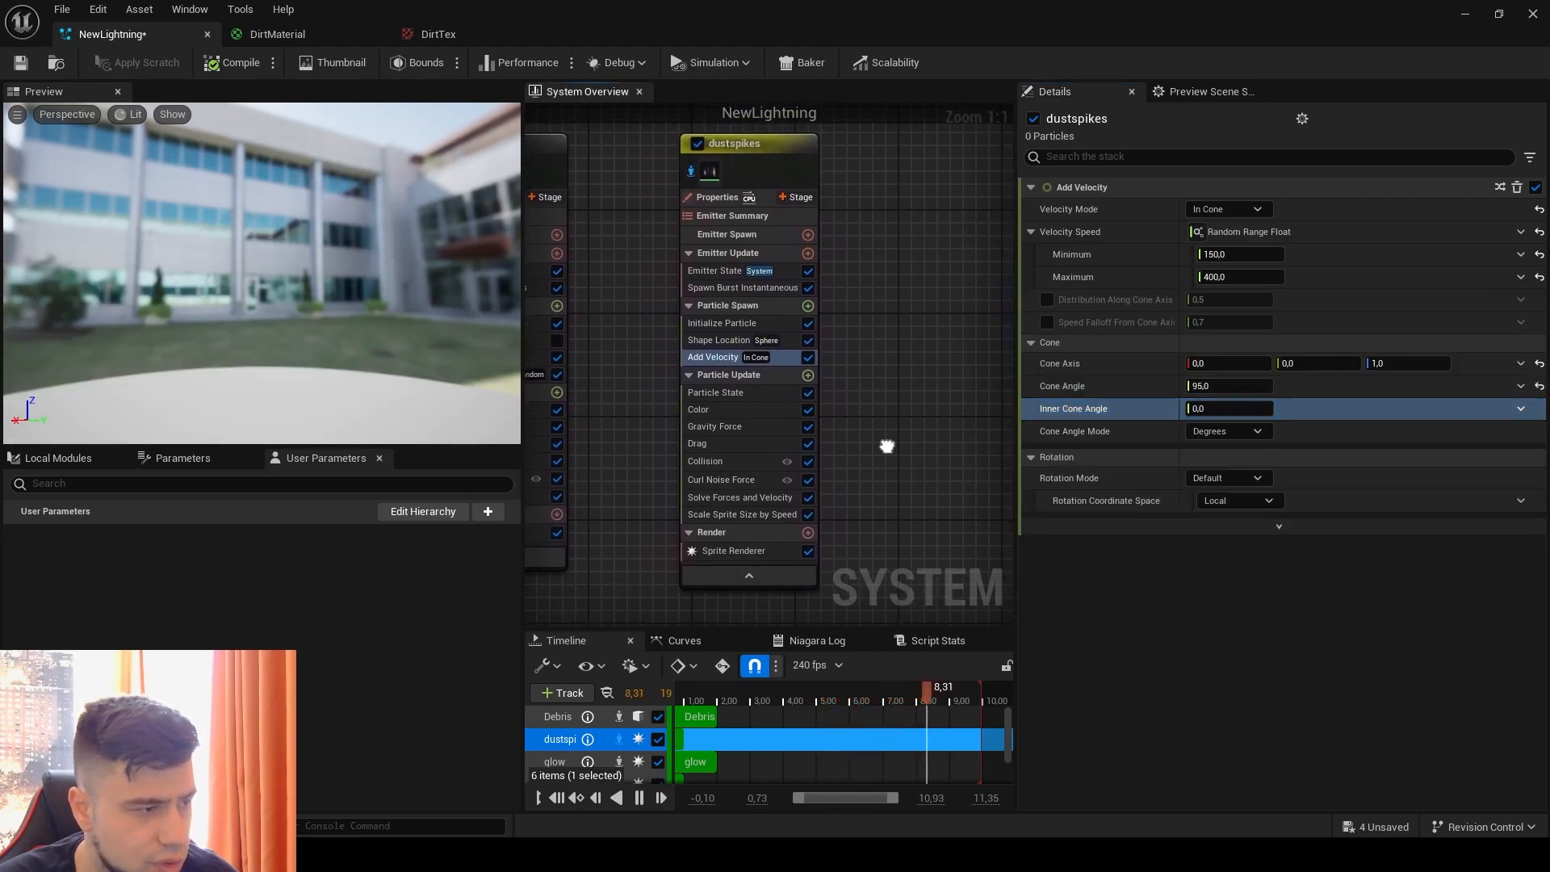
click(743, 426)
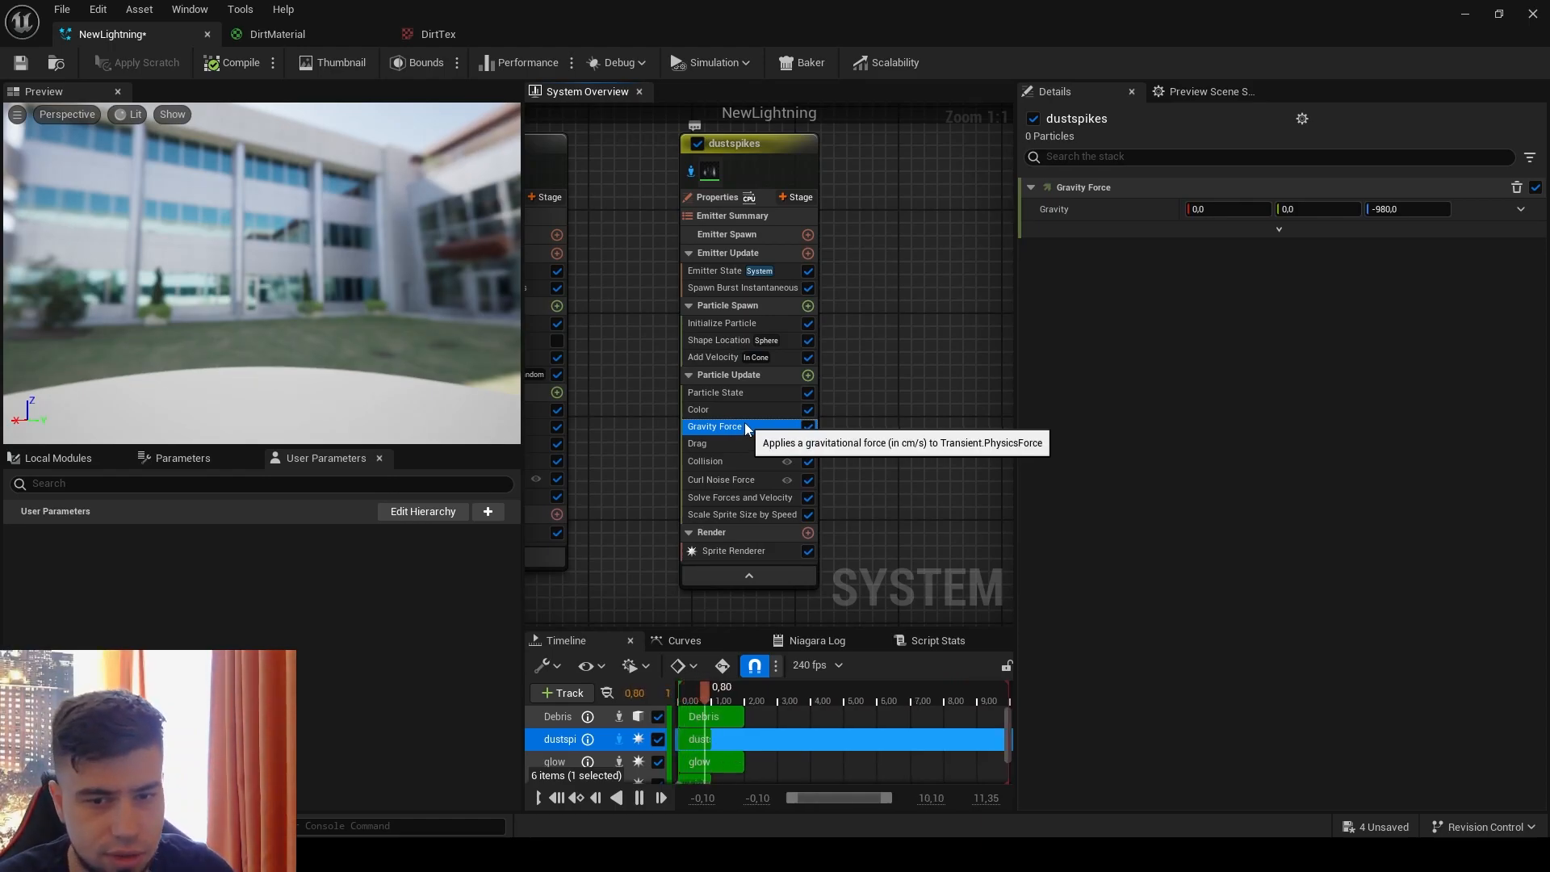
key(Delete)
click(745, 428)
key(Delete)
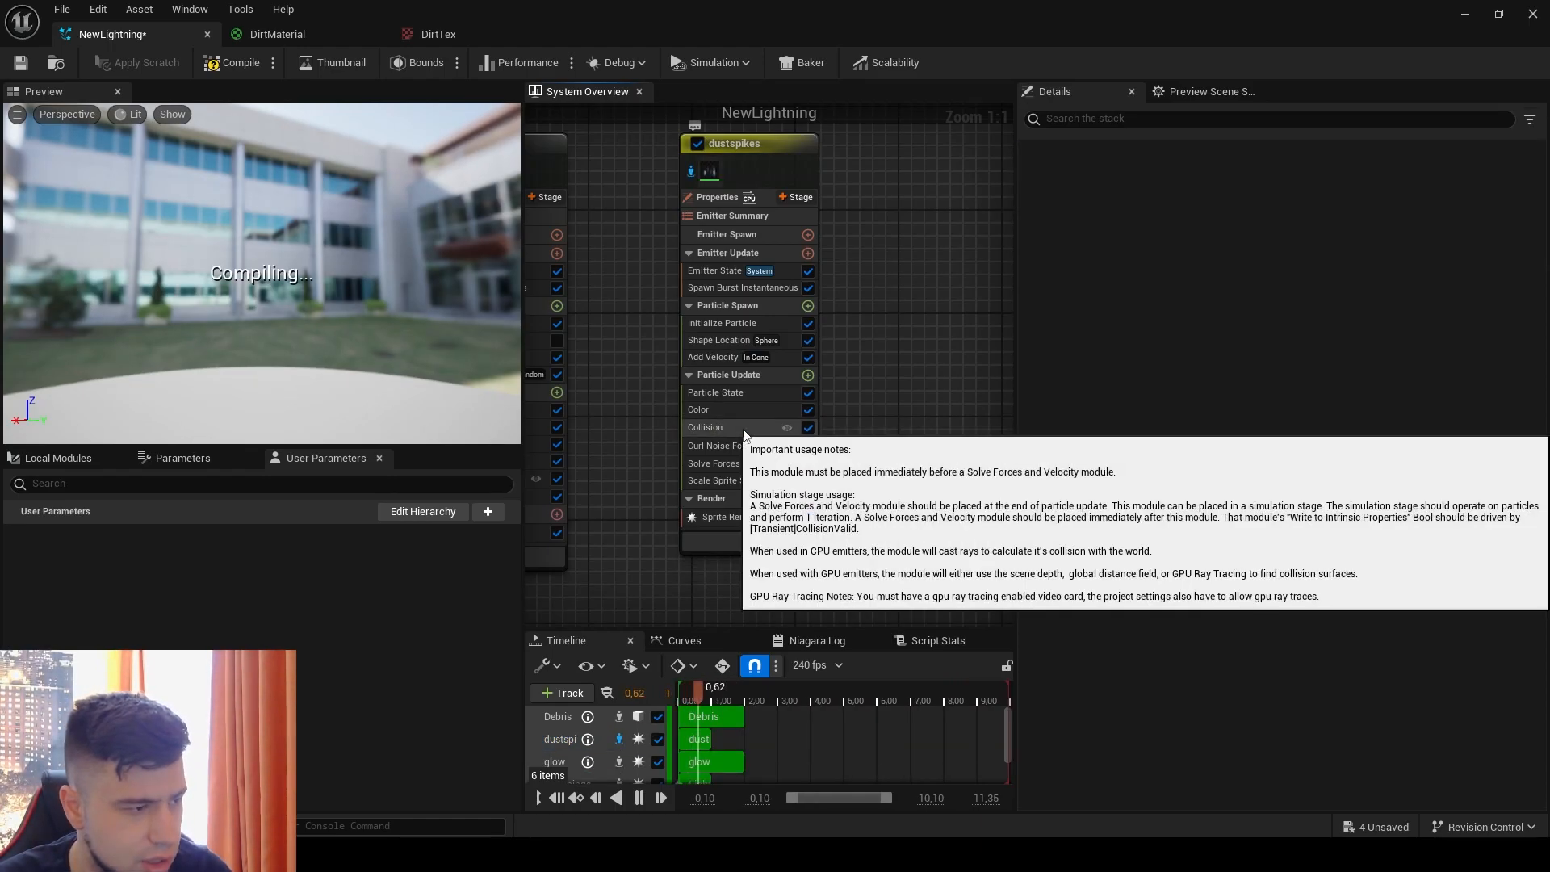
click(754, 428)
key(Delete)
click(754, 428)
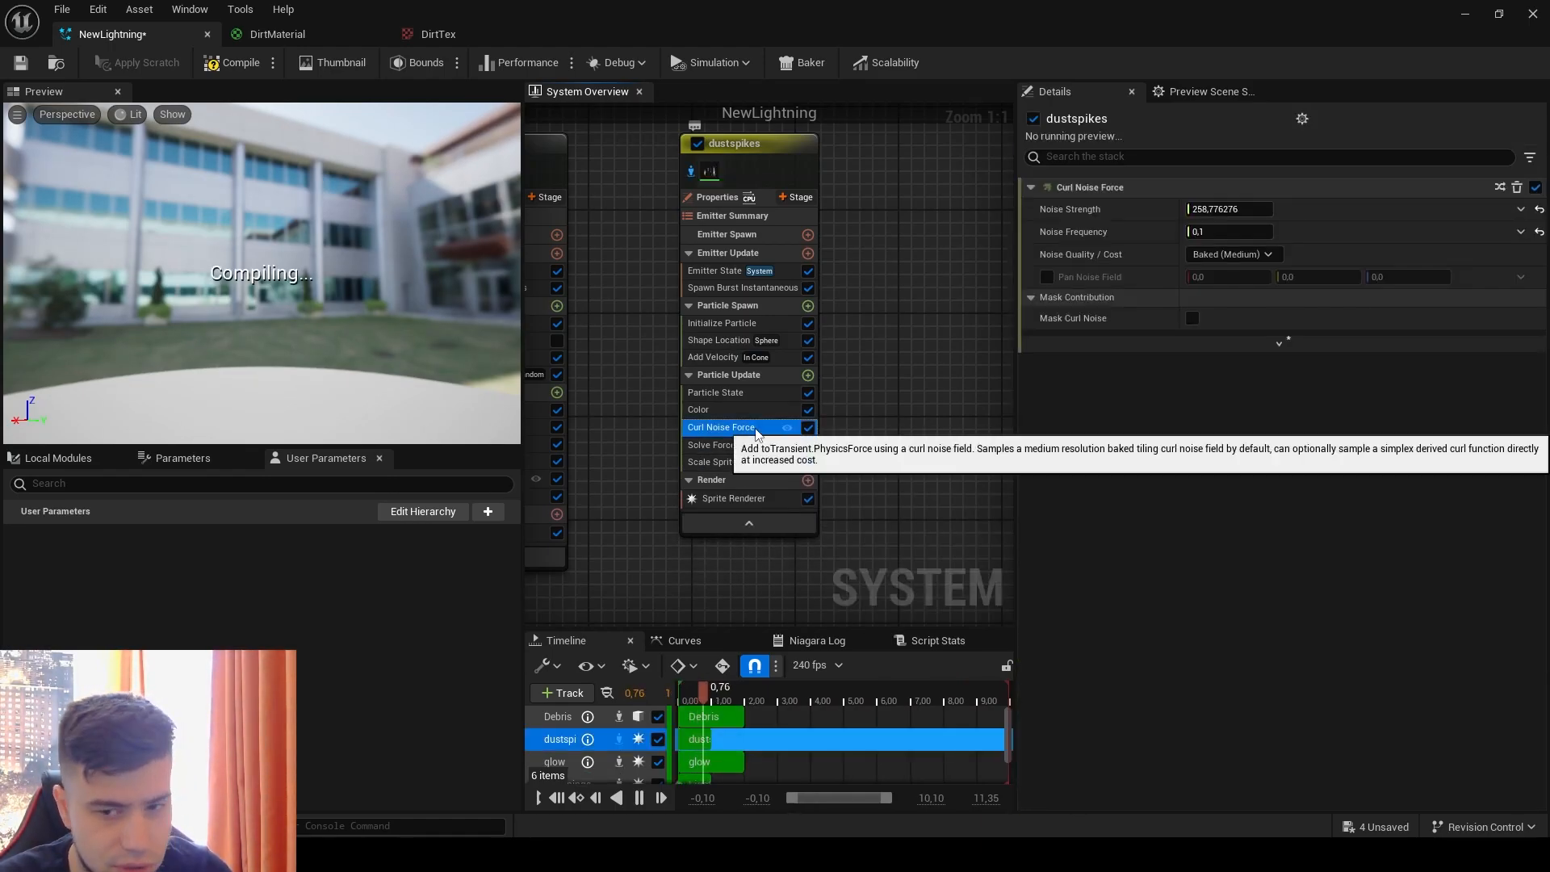
key(Delete)
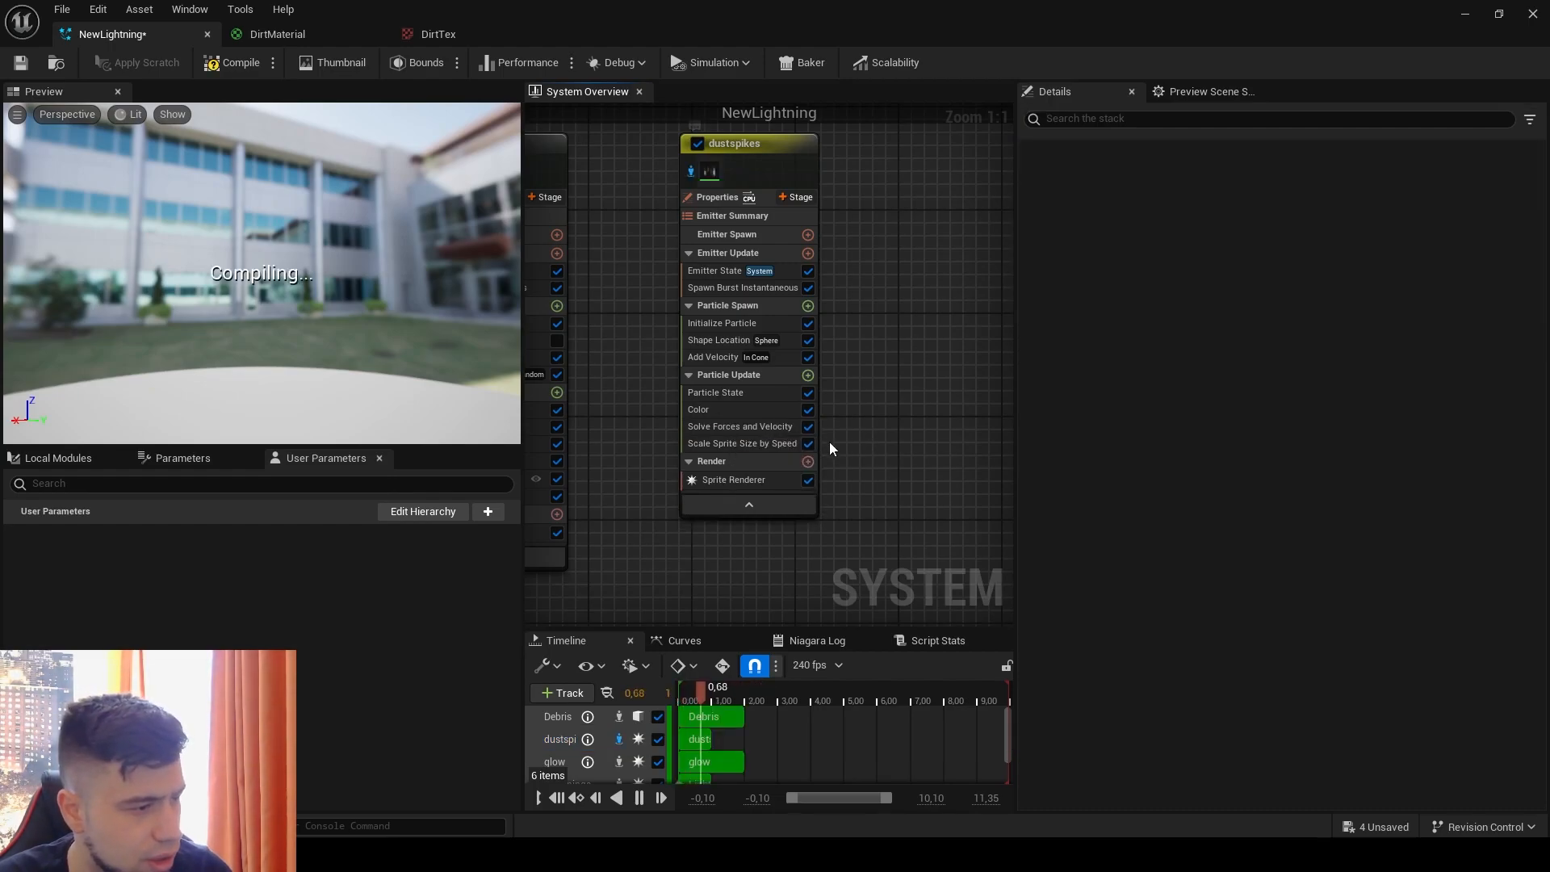
click(751, 447)
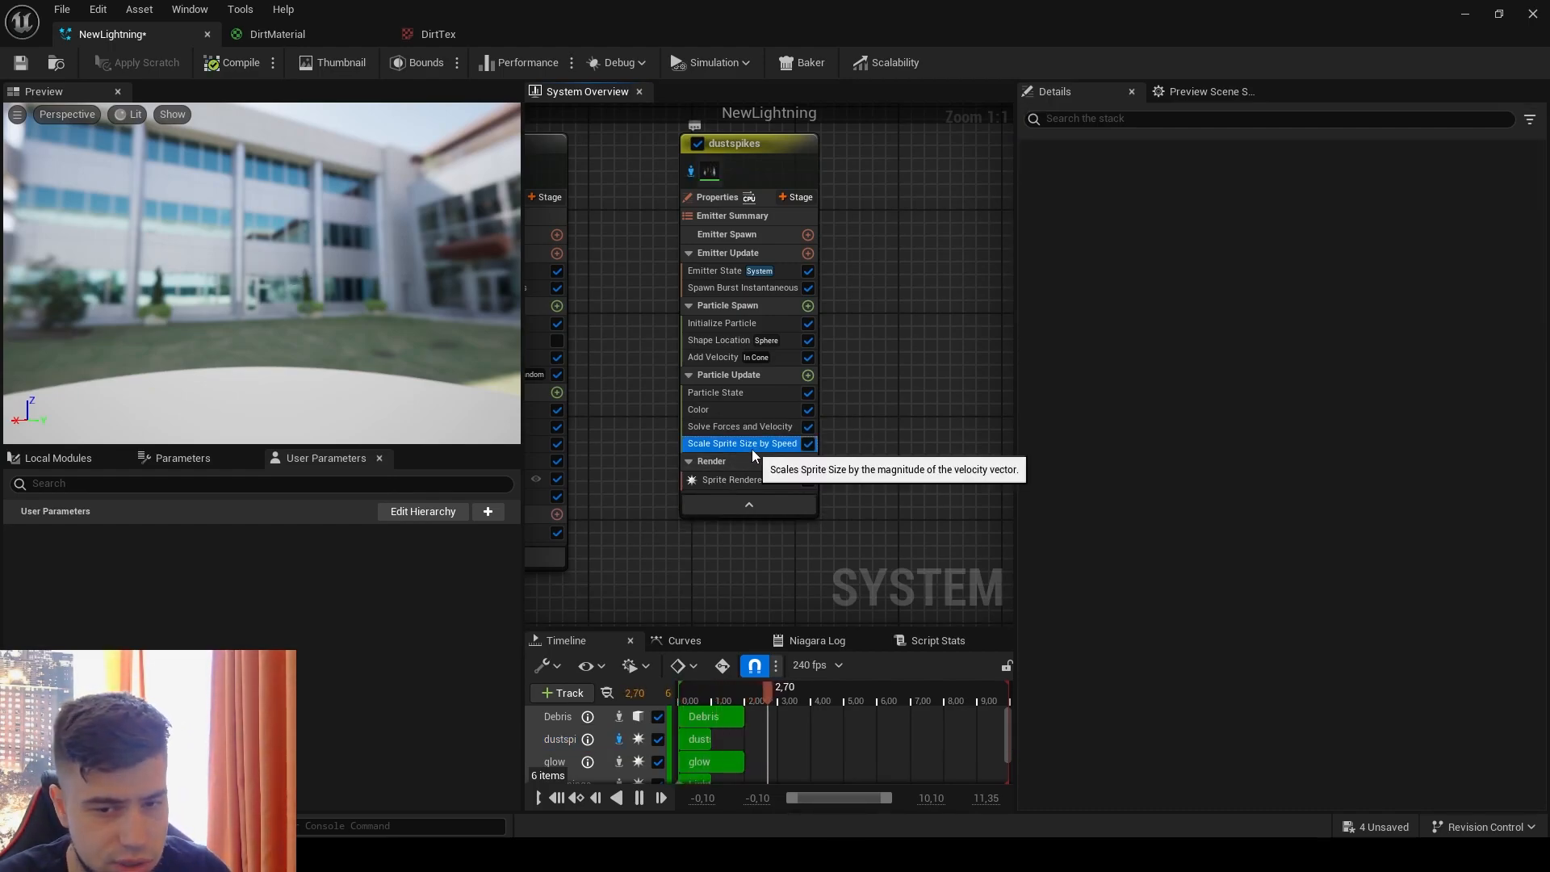
key(Delete)
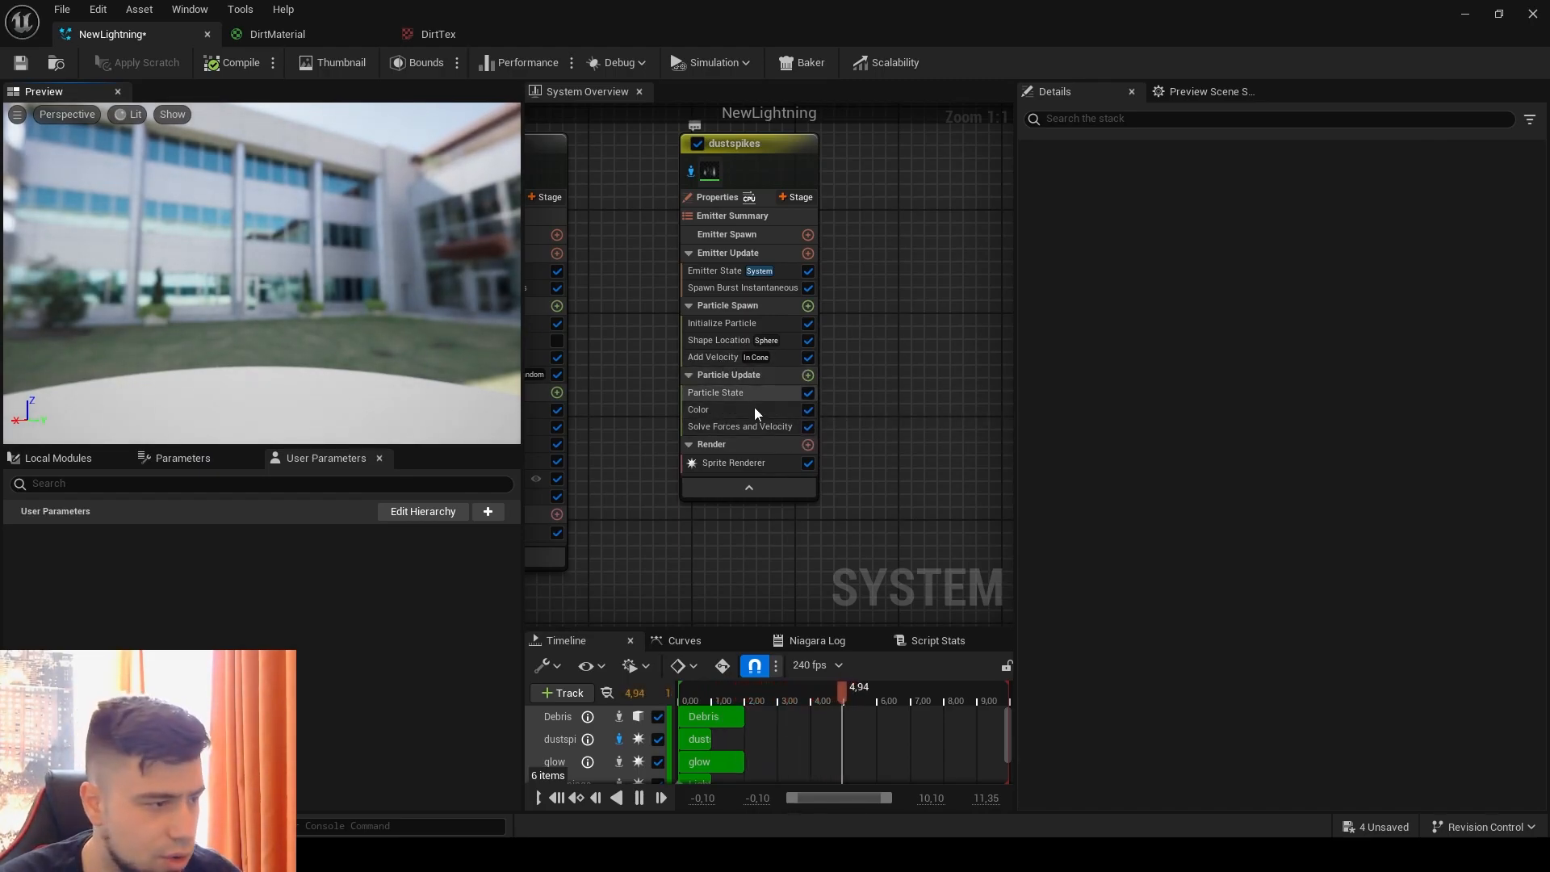
Step: Add a Sub UVAnimation module to the Particle Update stage of the dustspikes emitter
click(807, 375)
text(sub)
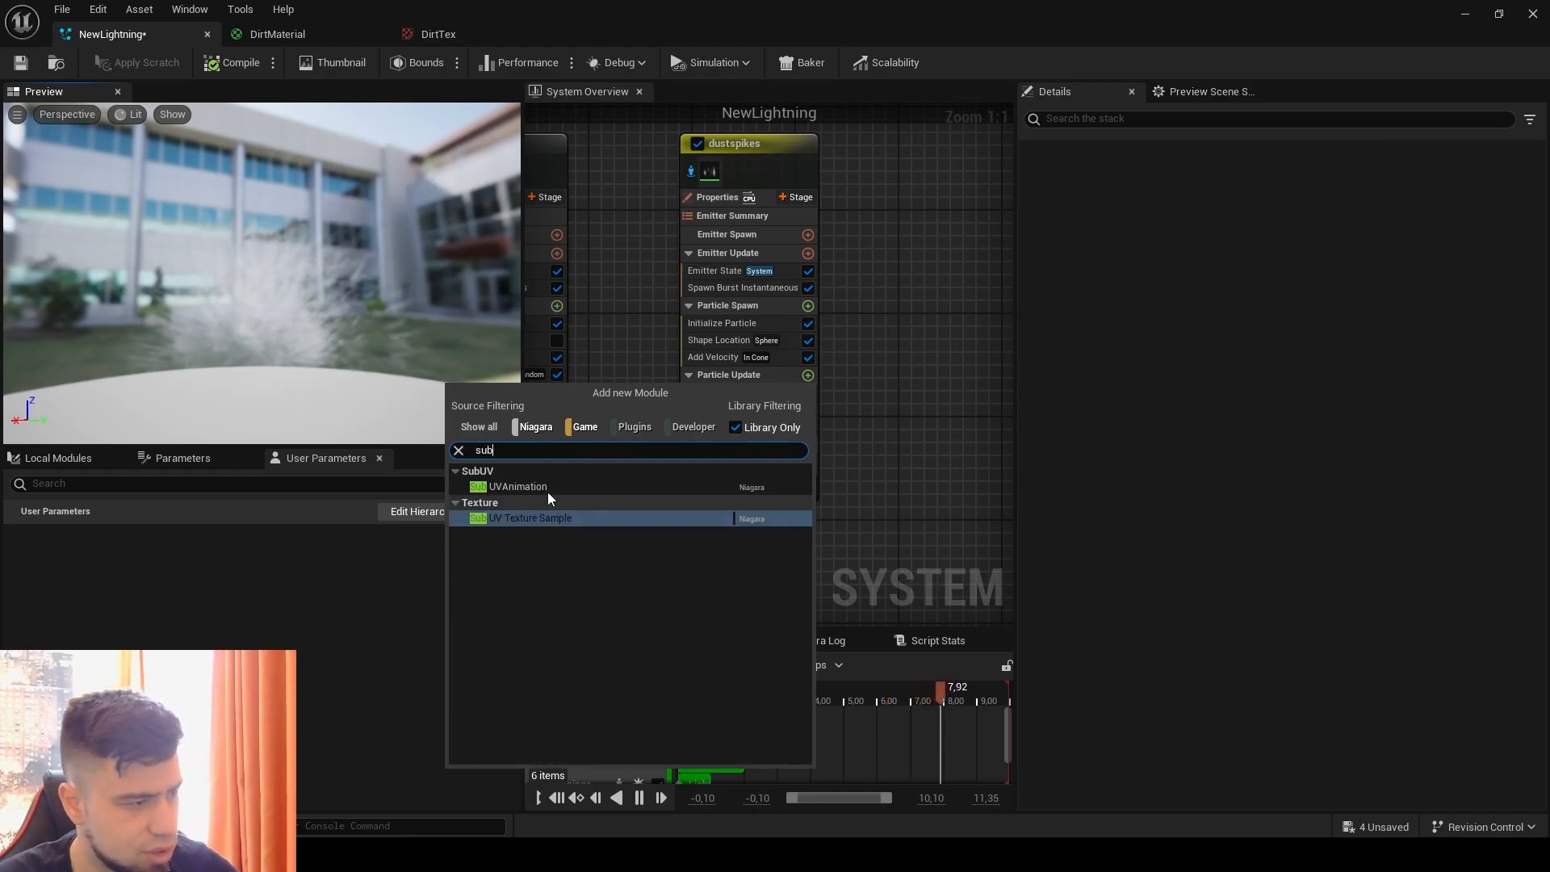
click(548, 491)
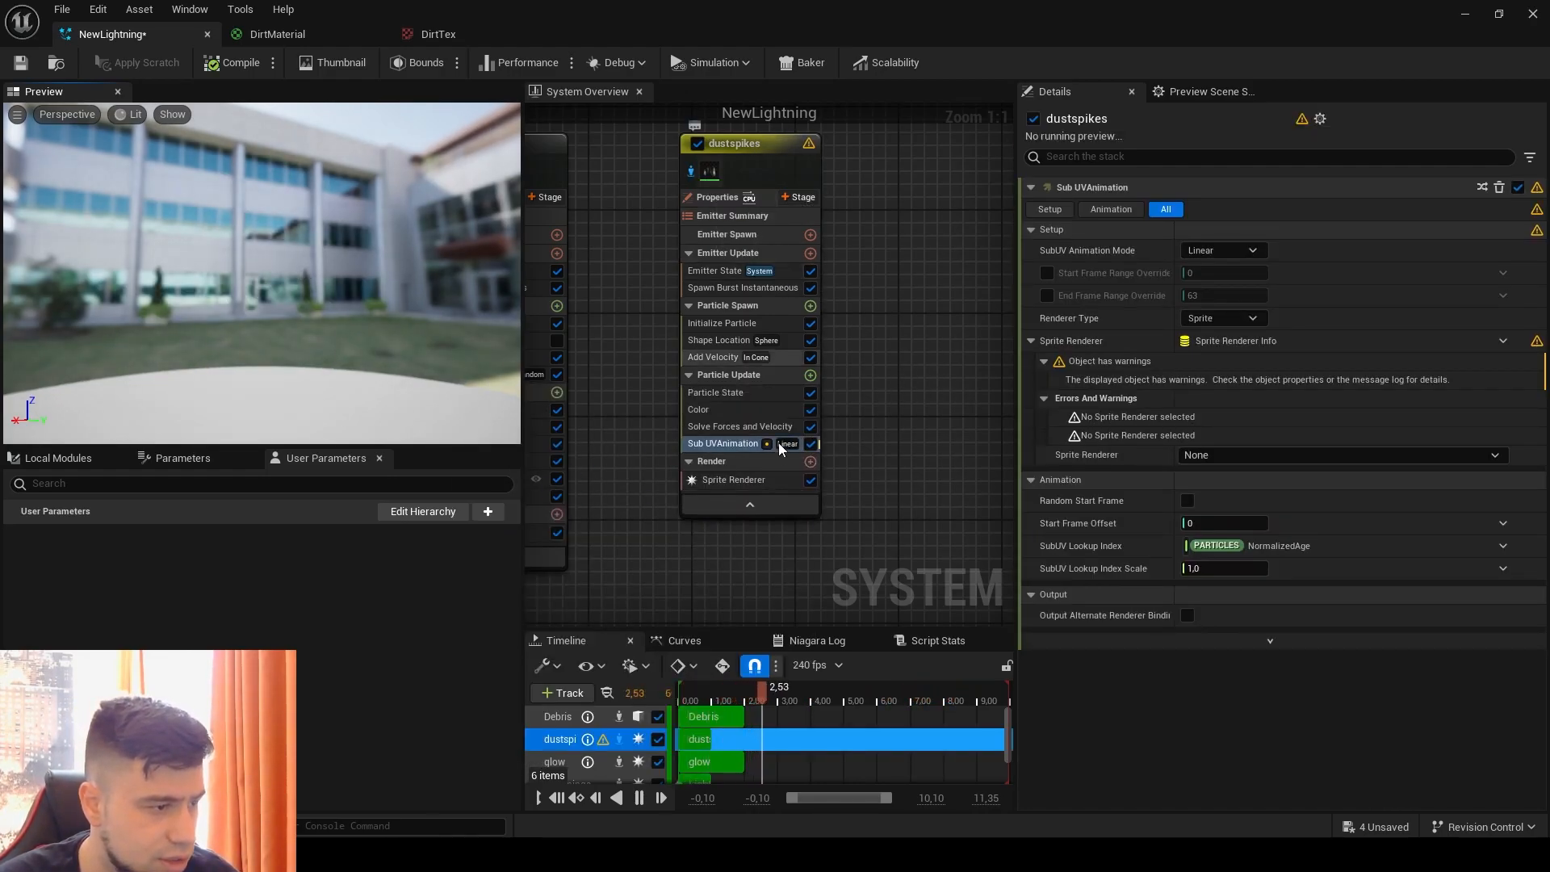
Step: Override the Sub UVAnimation end frame with 4 and assign the emitter's Sprite Renderer to the module
click(1046, 295)
click(1208, 295)
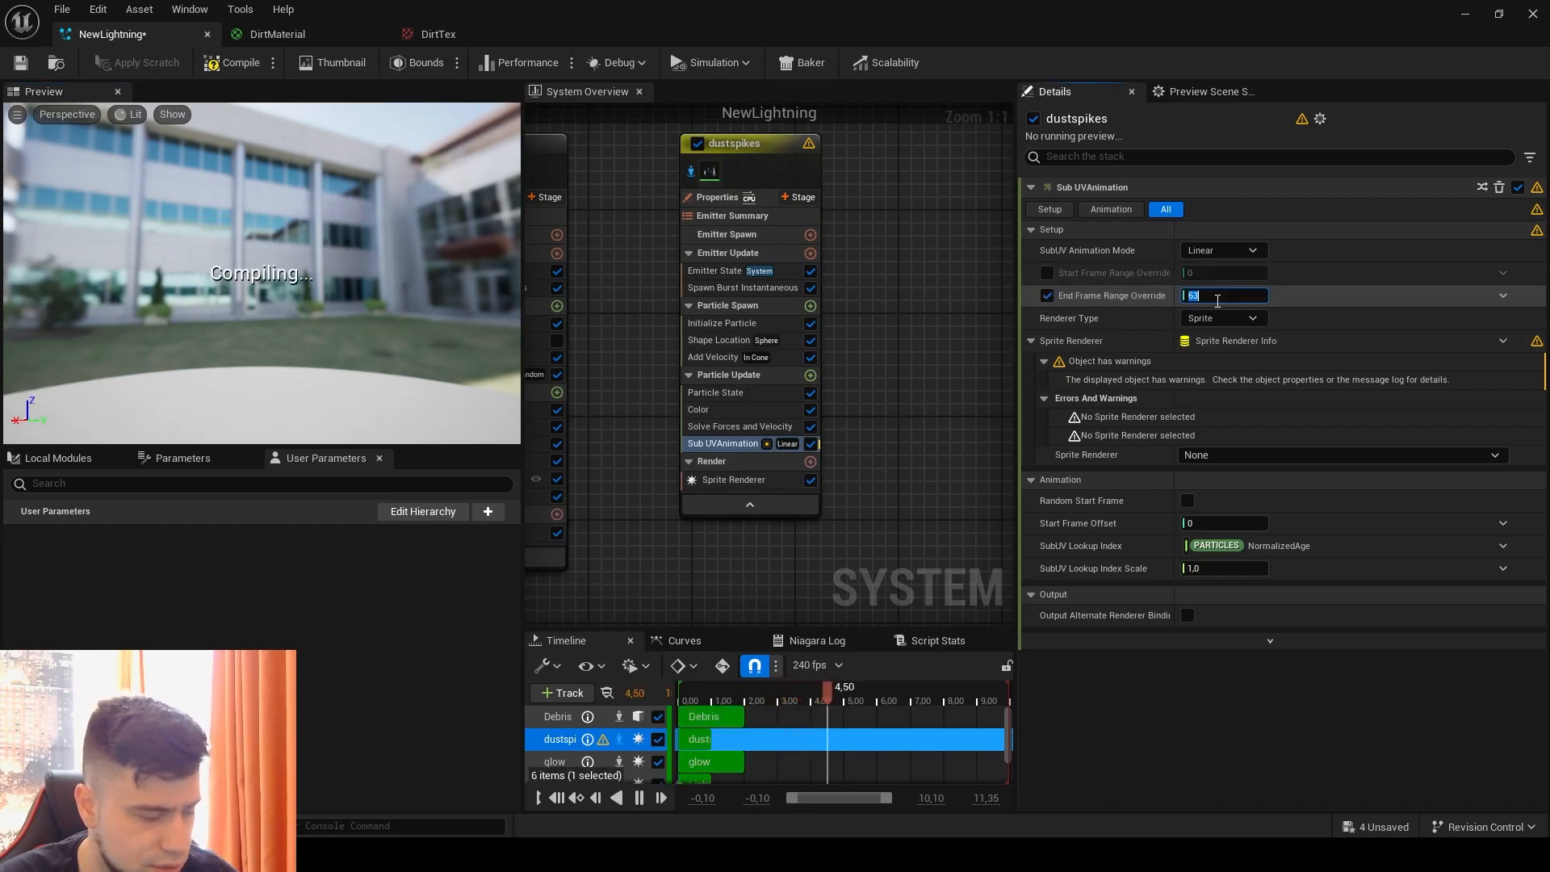
text(4)
click(1489, 385)
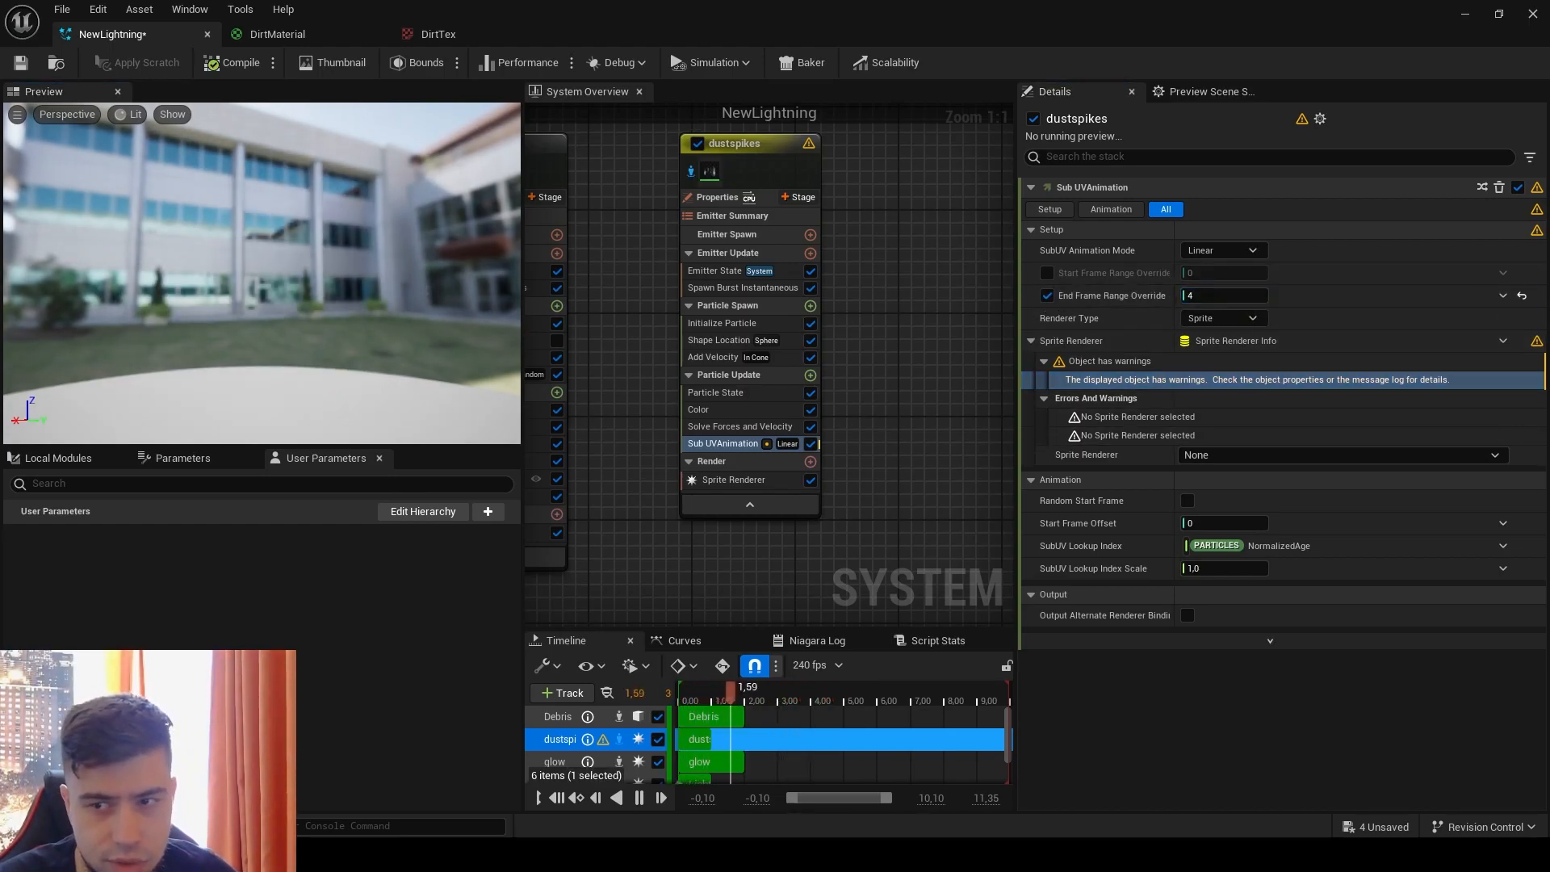
click(1242, 458)
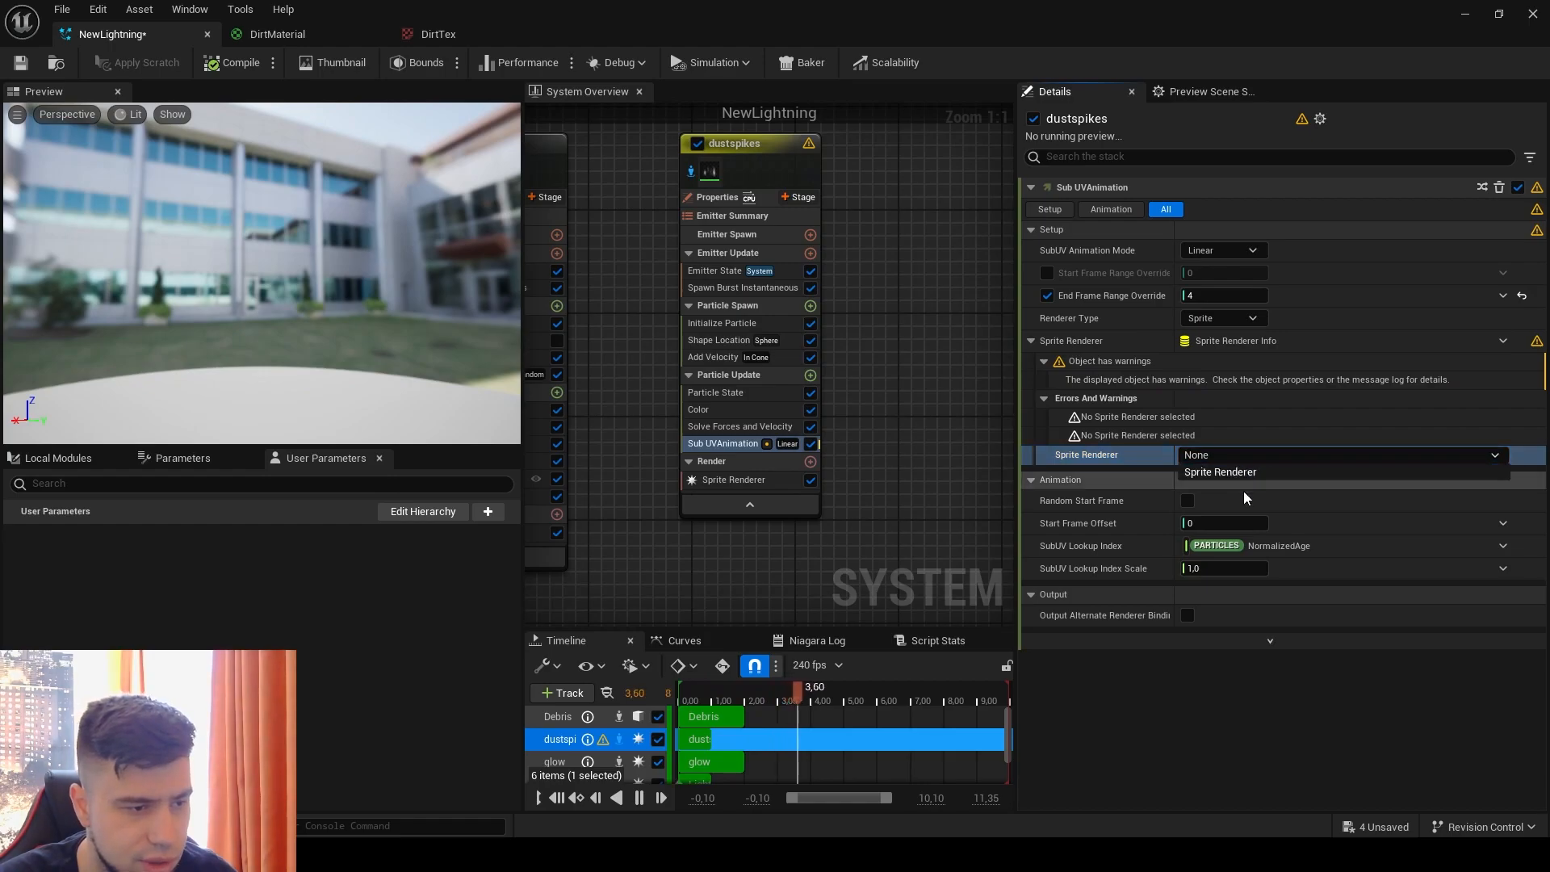
click(1233, 473)
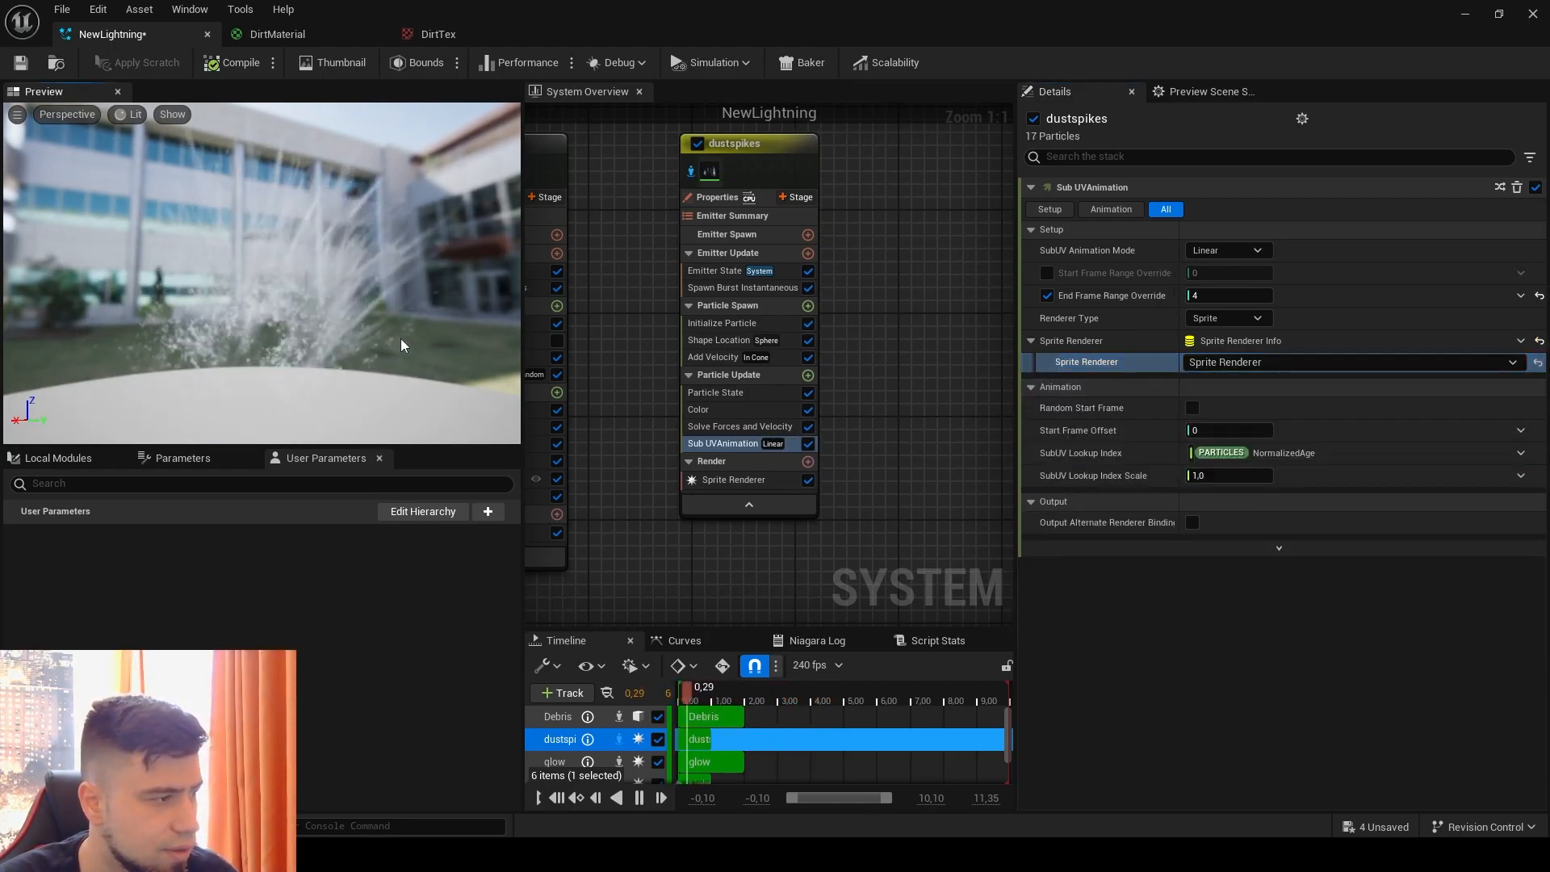
Step: Add a Scale Sprite Size module to the Particle Update stage of the dustspikes emitter
mouse_move(709, 178)
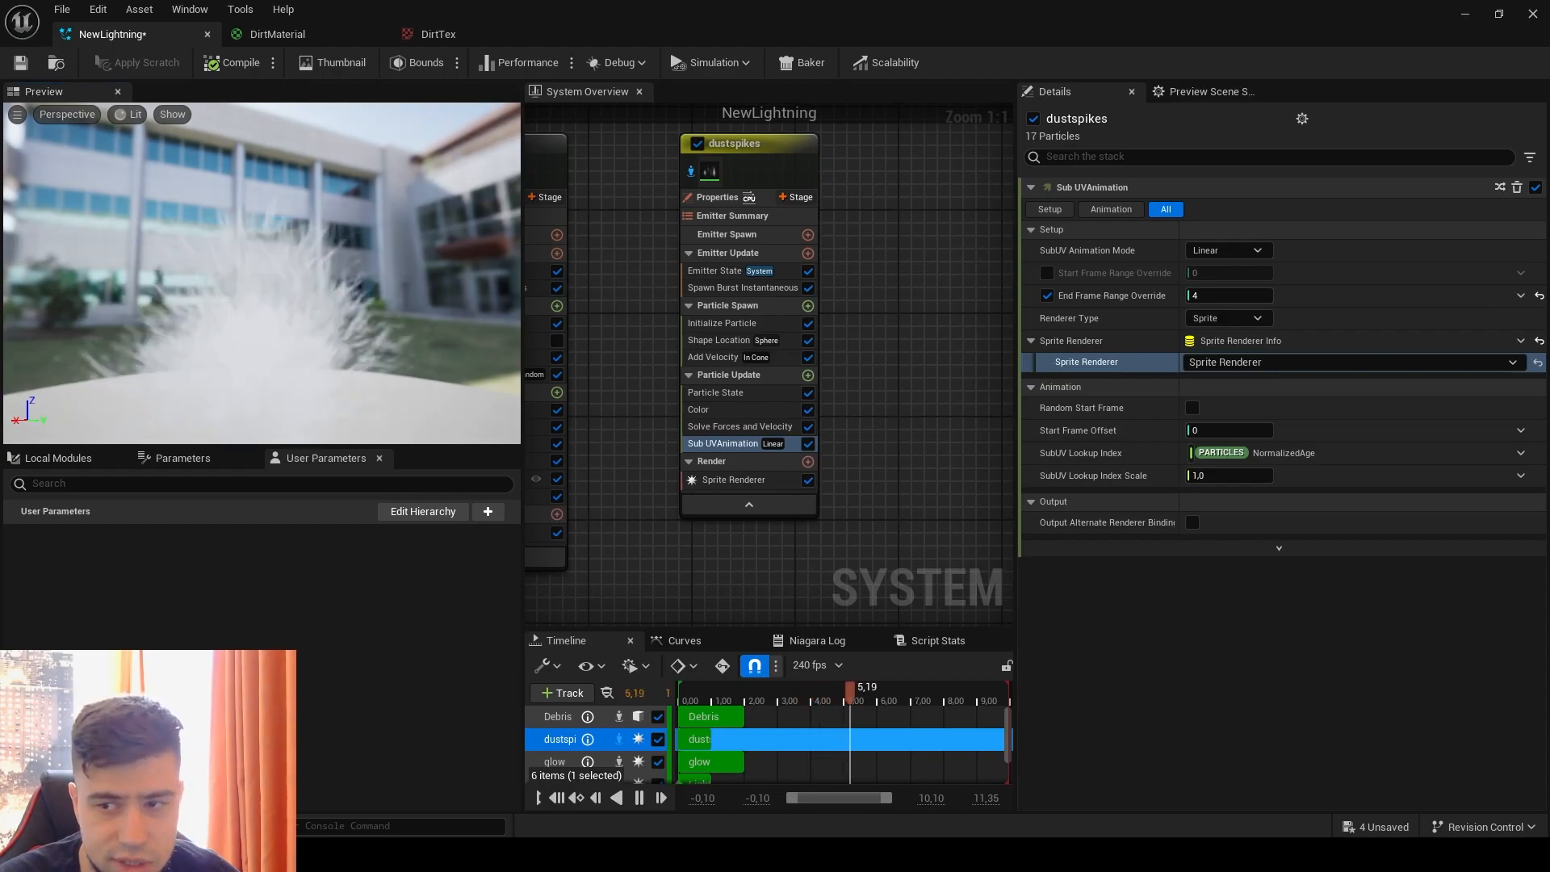
click(808, 374)
text(scale)
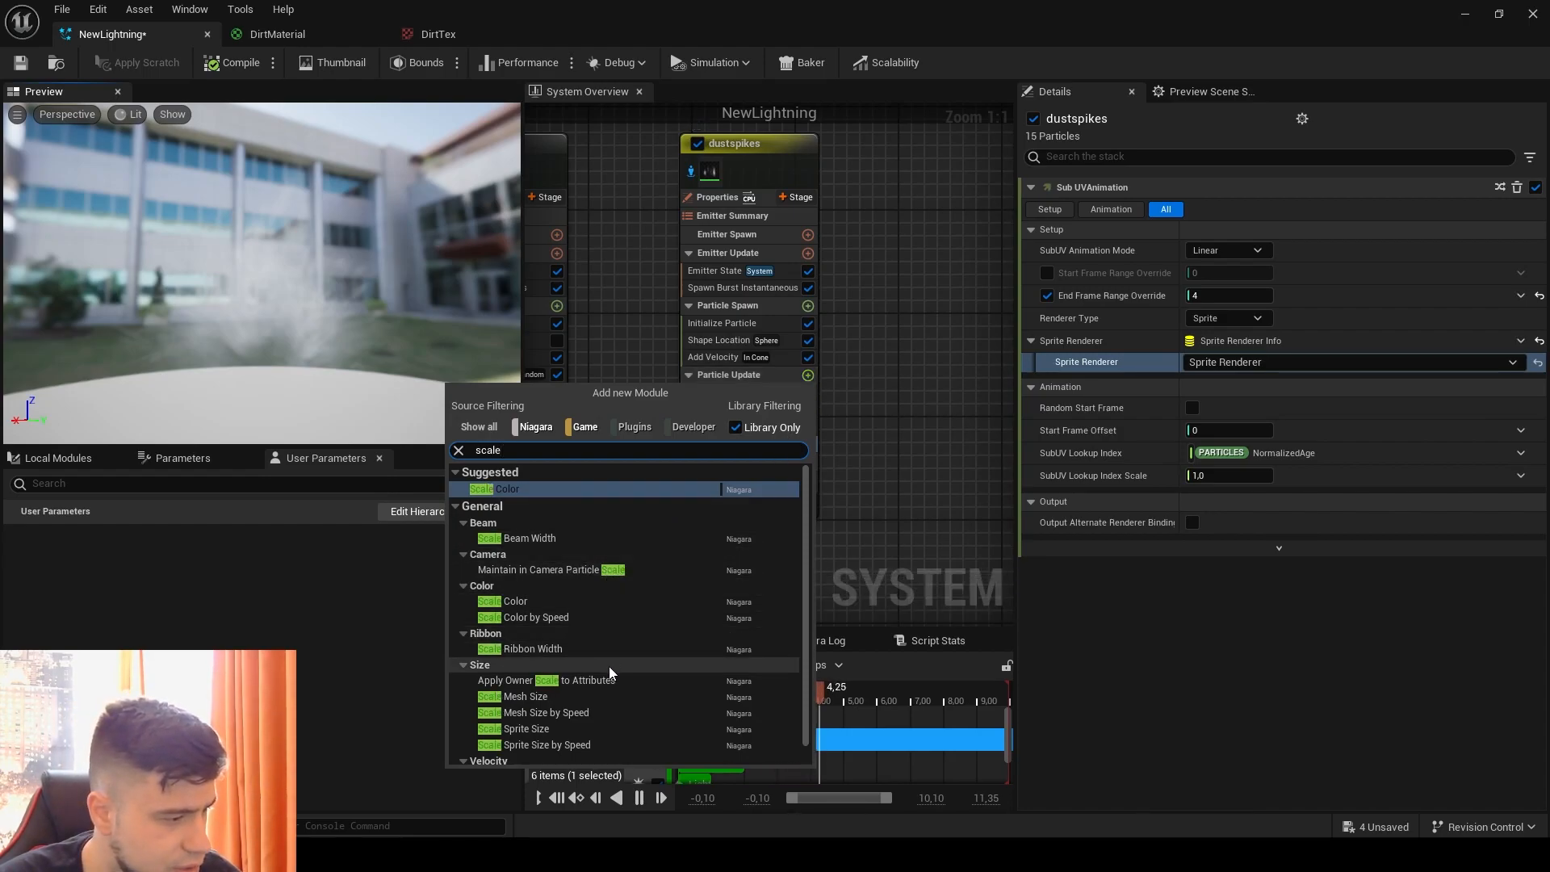
click(570, 729)
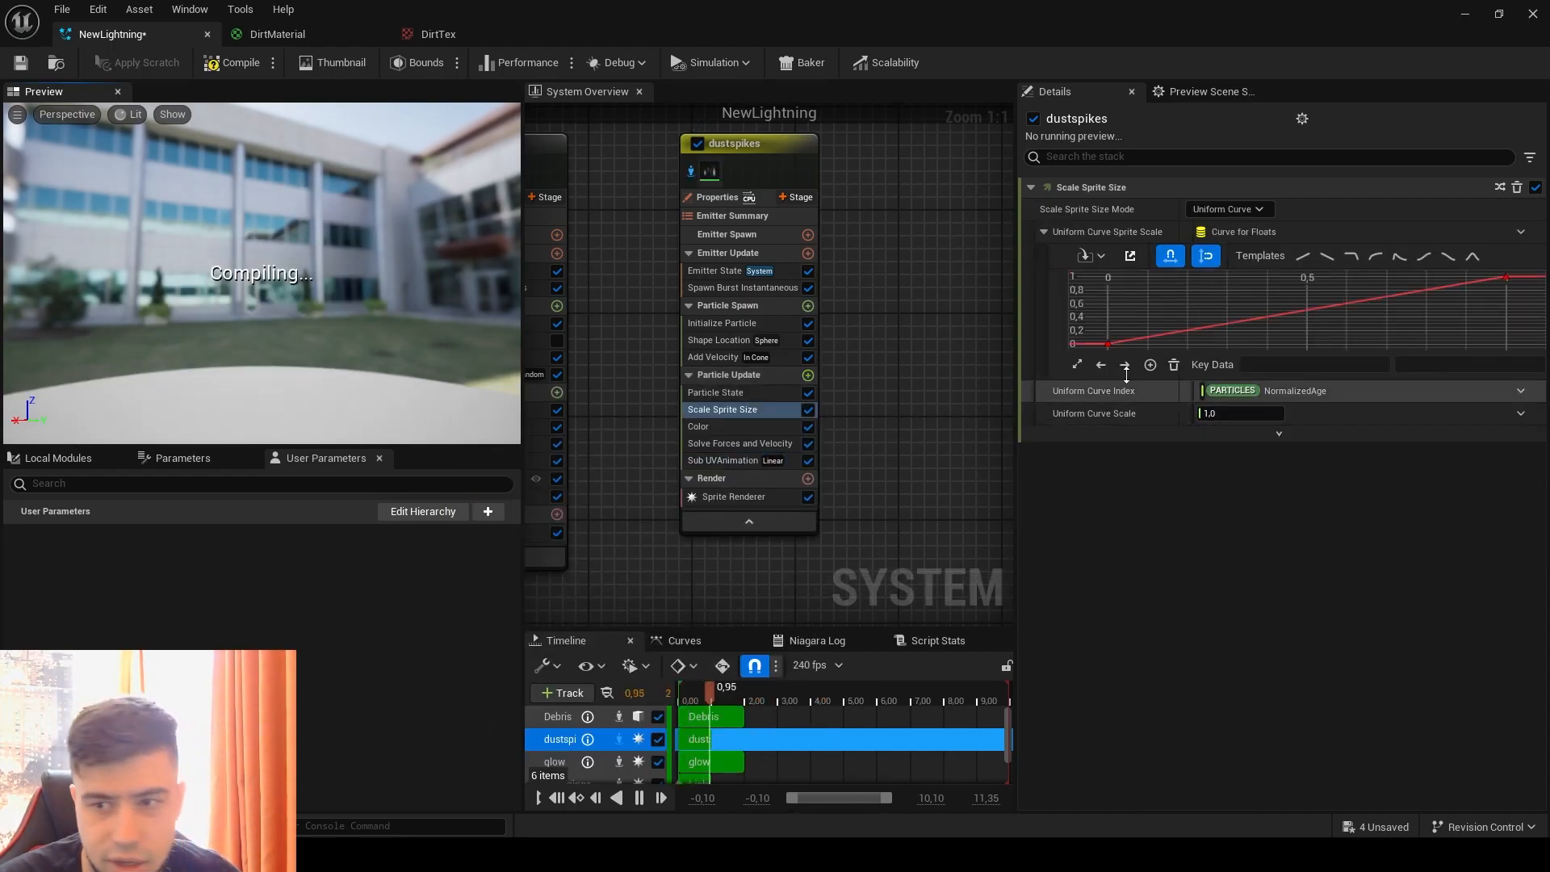
Step: Try the Uniform mode in Scale Sprite Size with Float from Curve as its scale factor
click(1243, 209)
click(1241, 234)
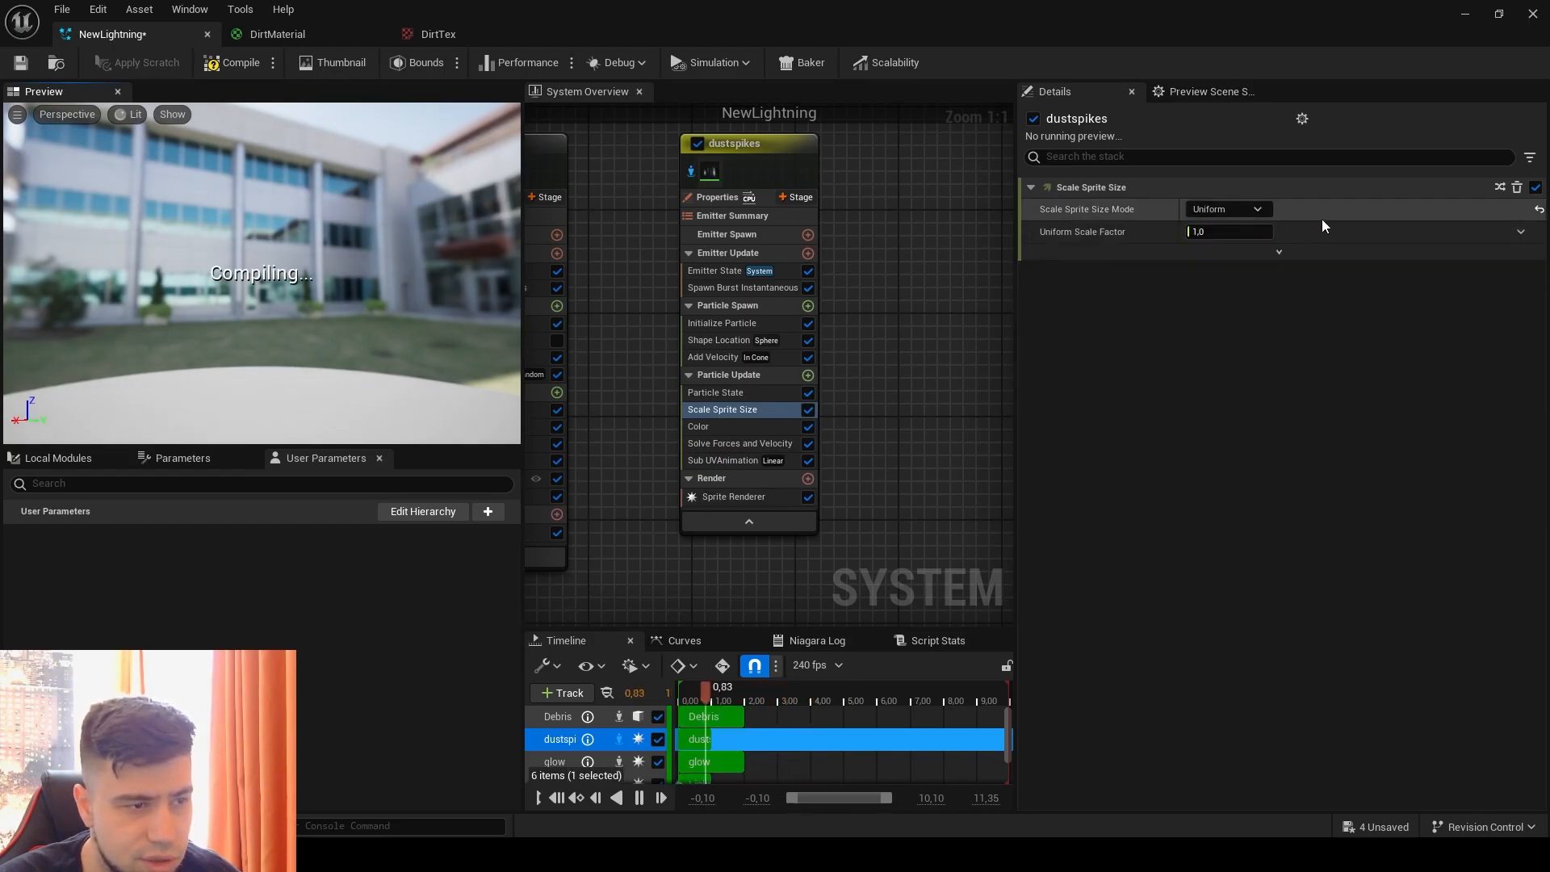
click(1520, 233)
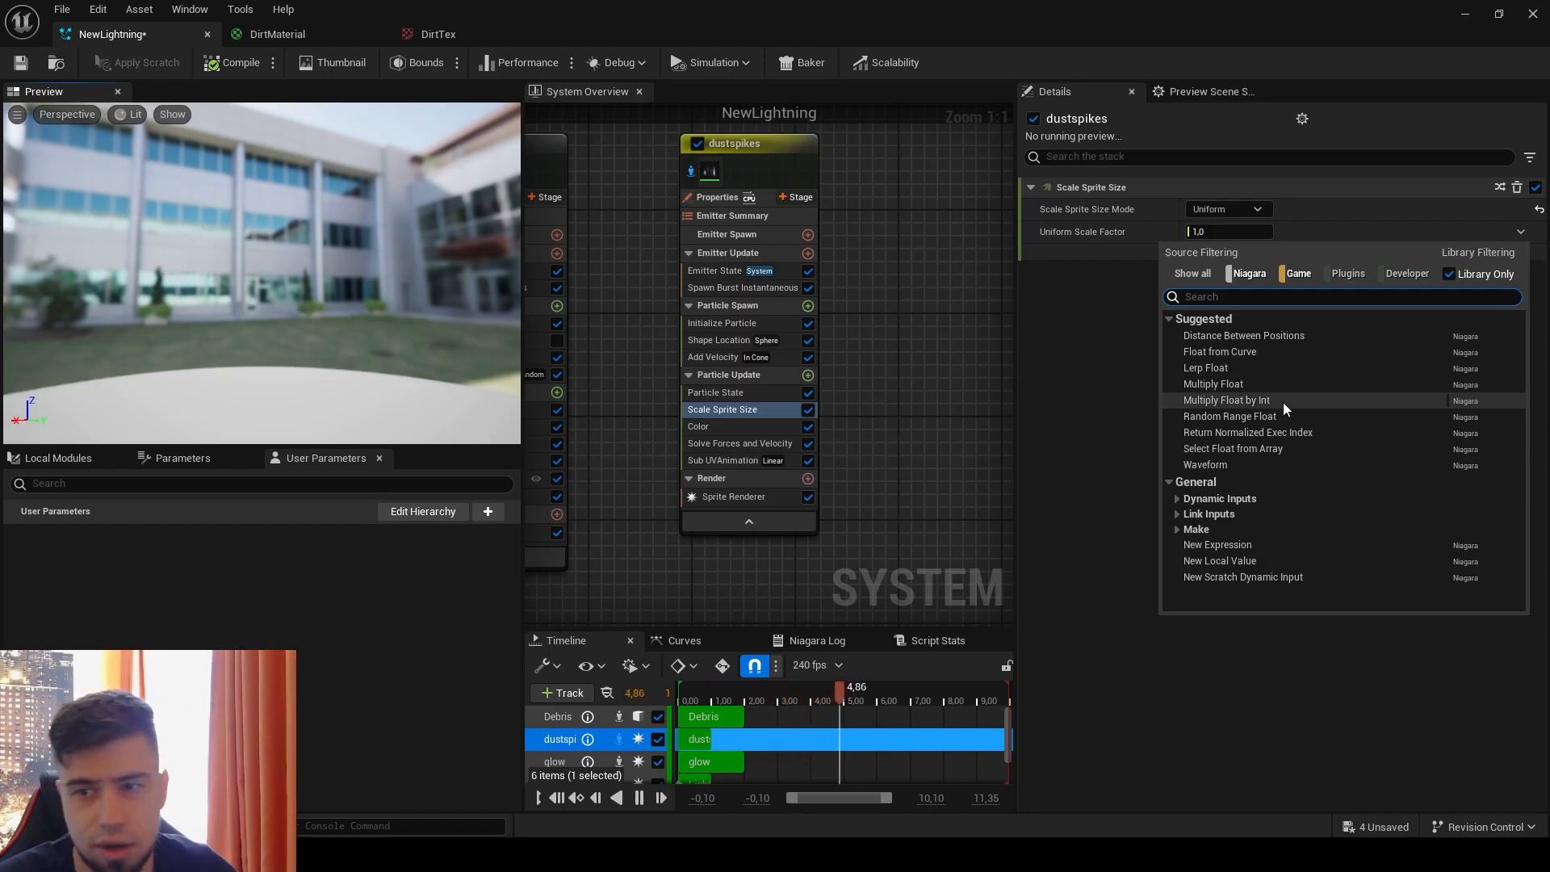
click(1283, 352)
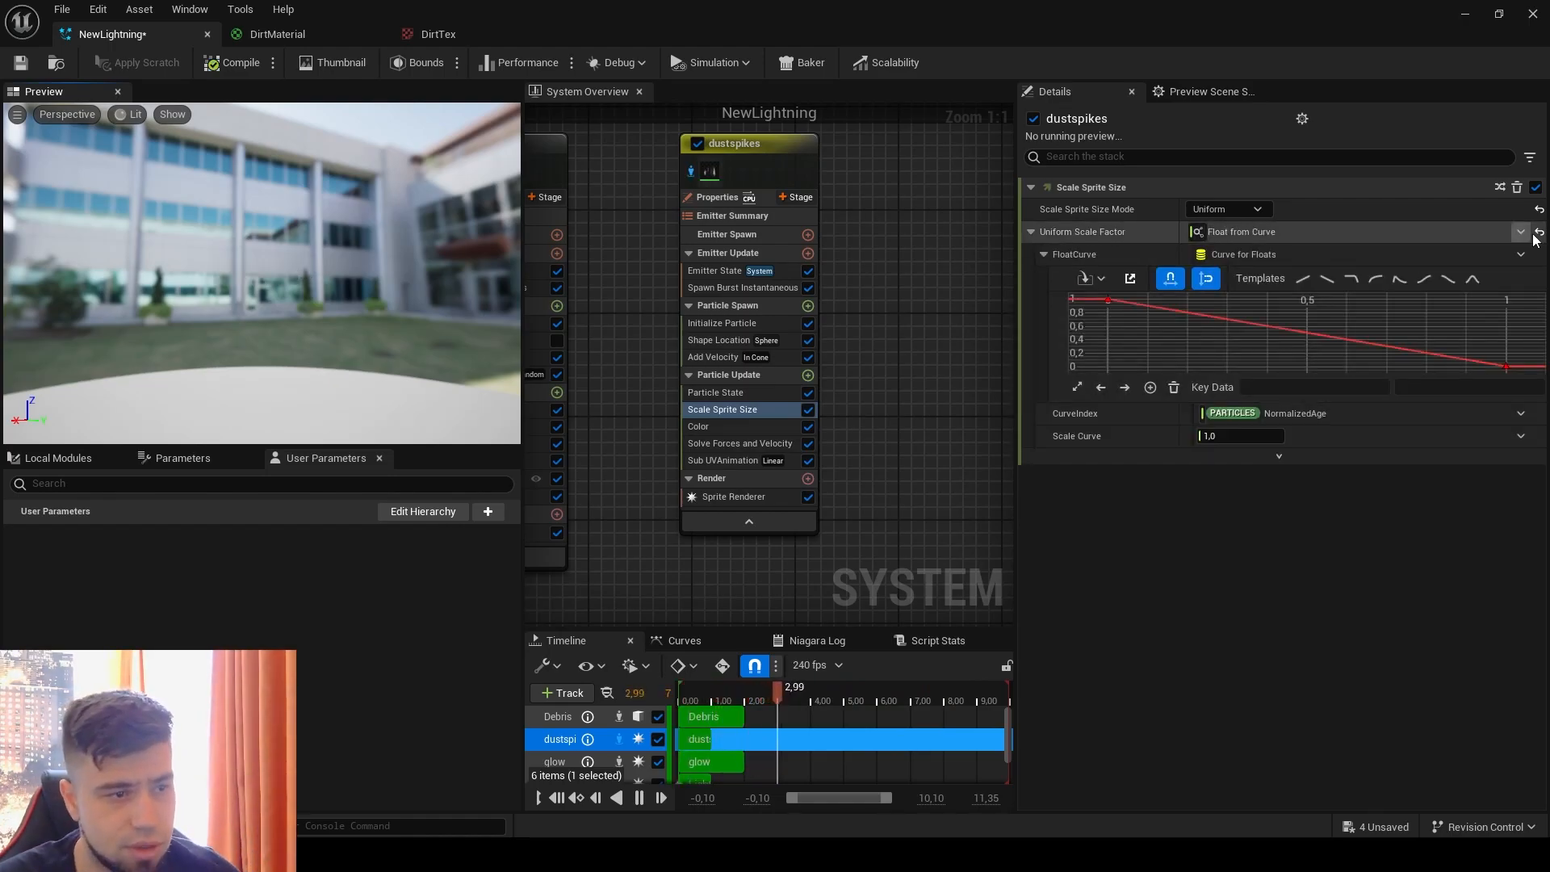
Step: Set the Scale Sprite Size mode to Non-Uniform and drive its Scale Factor with Vector 2D From Curve
click(1227, 209)
click(1274, 272)
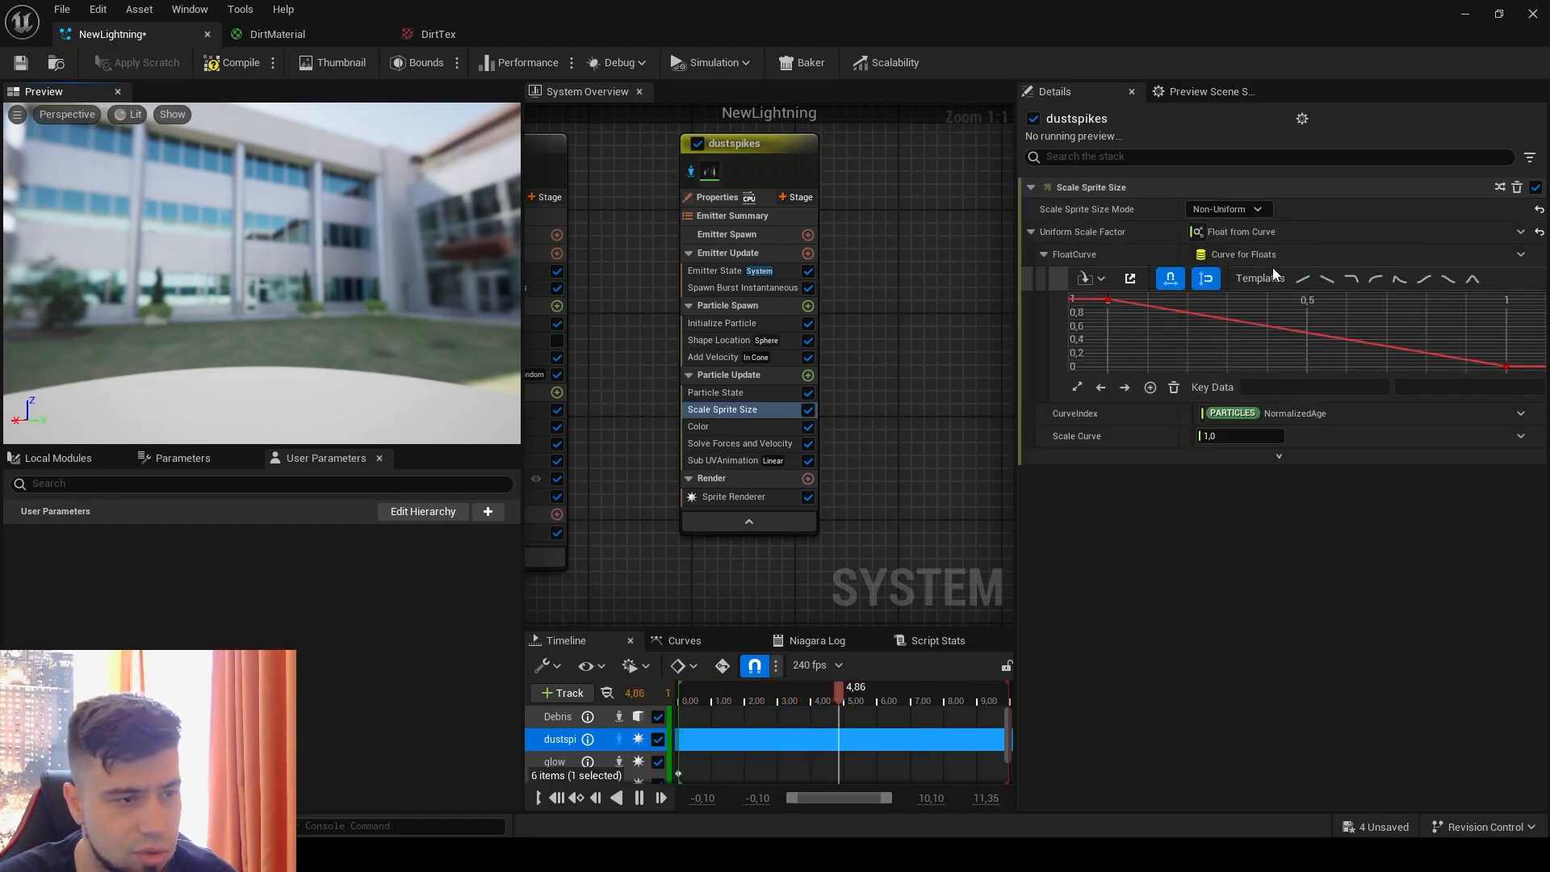
click(1521, 233)
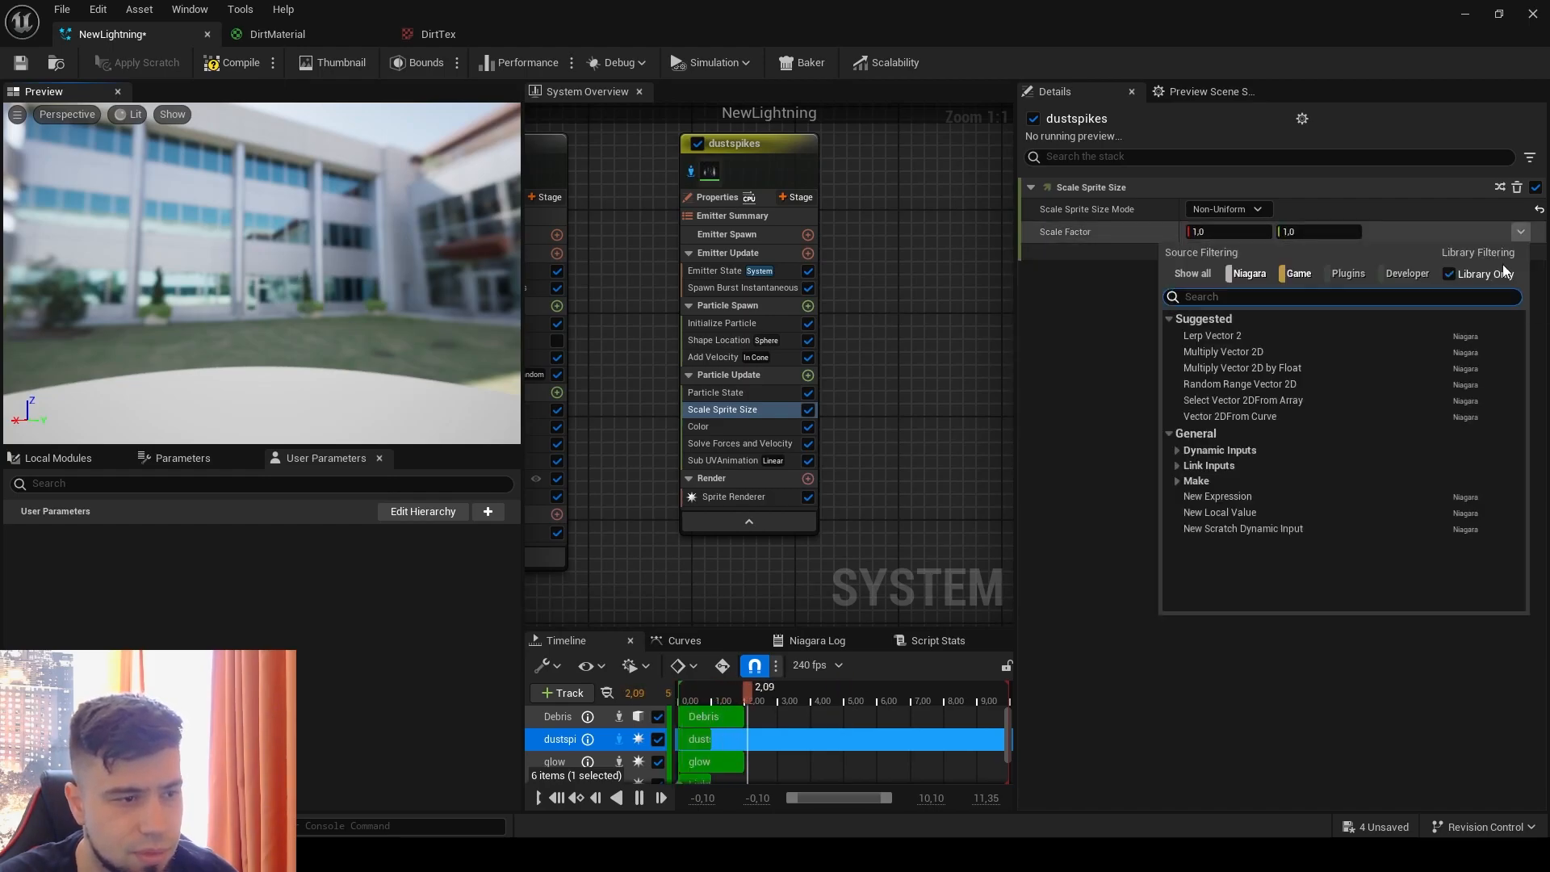
click(1291, 418)
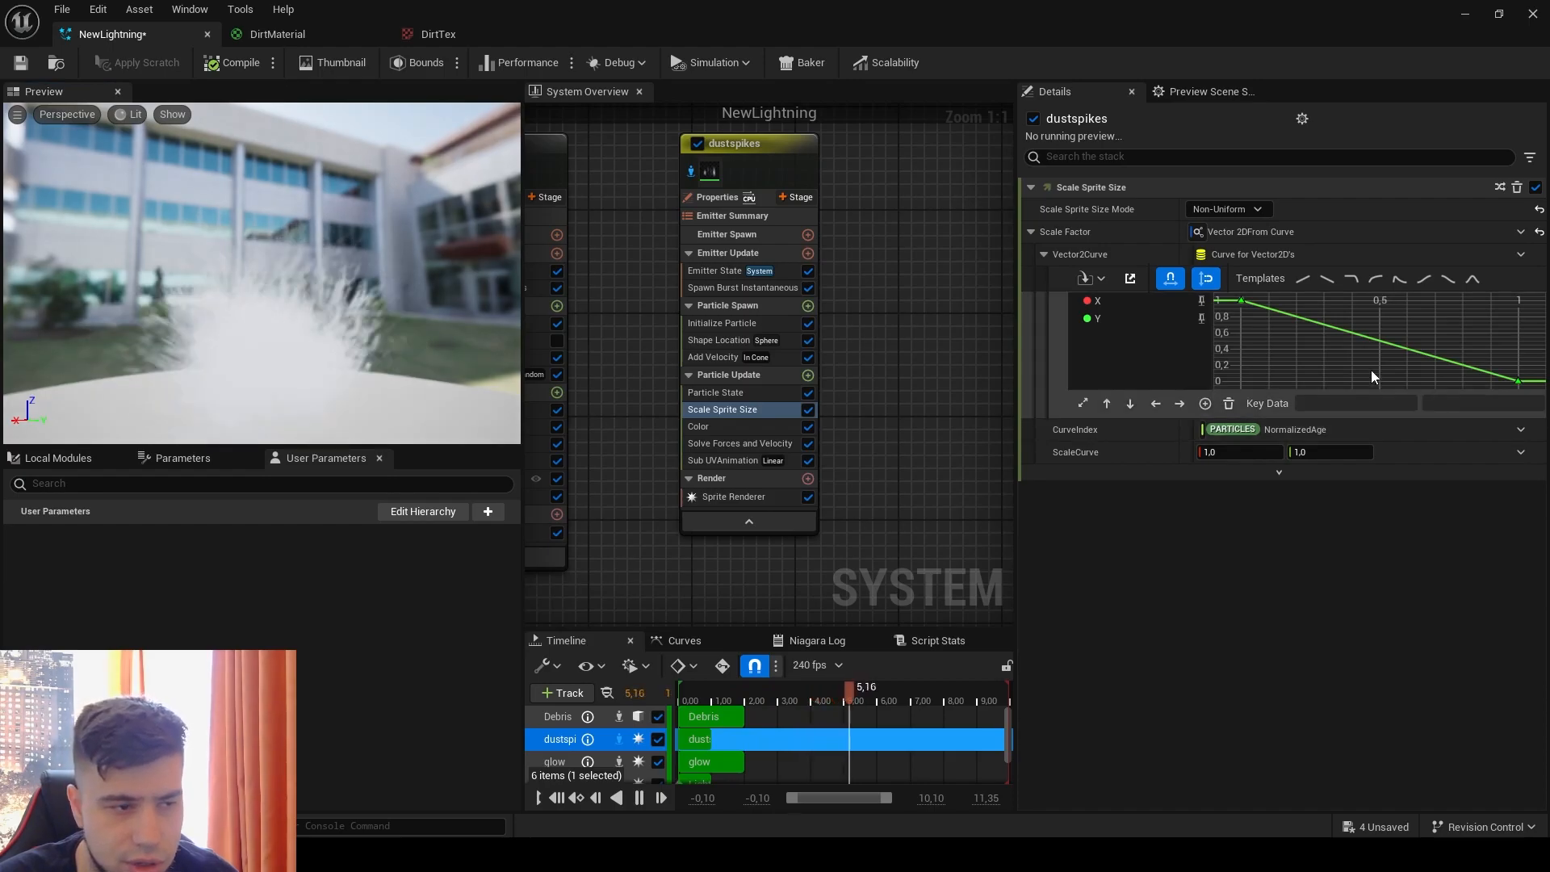
Step: Set the value of the first key, at time 0, to 0 in the sprite scale curve
click(1241, 300)
click(1451, 403)
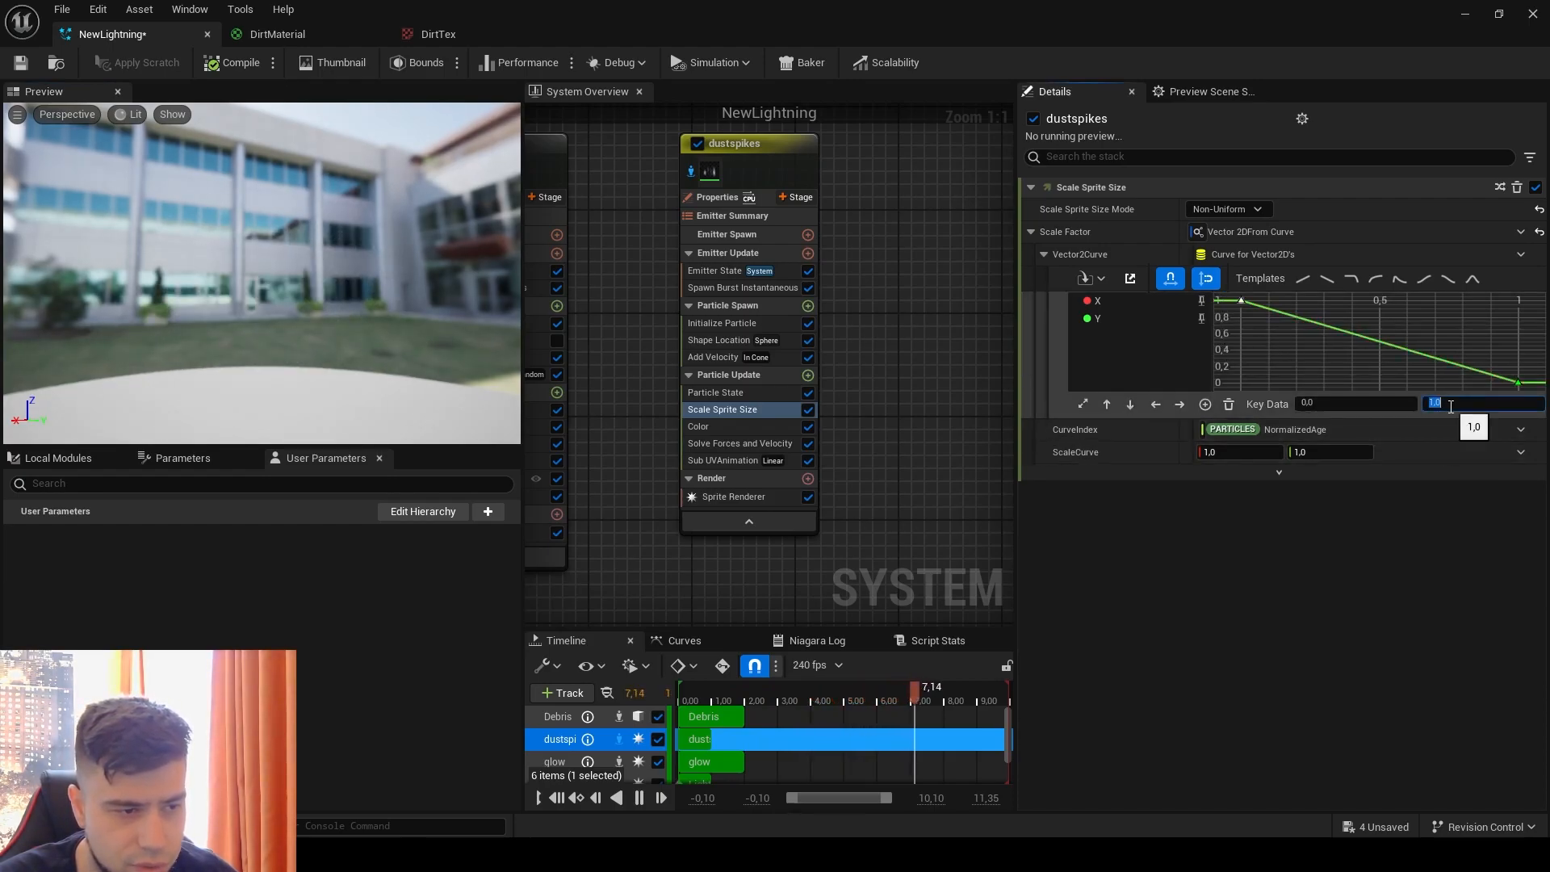
text(0)
key(Return)
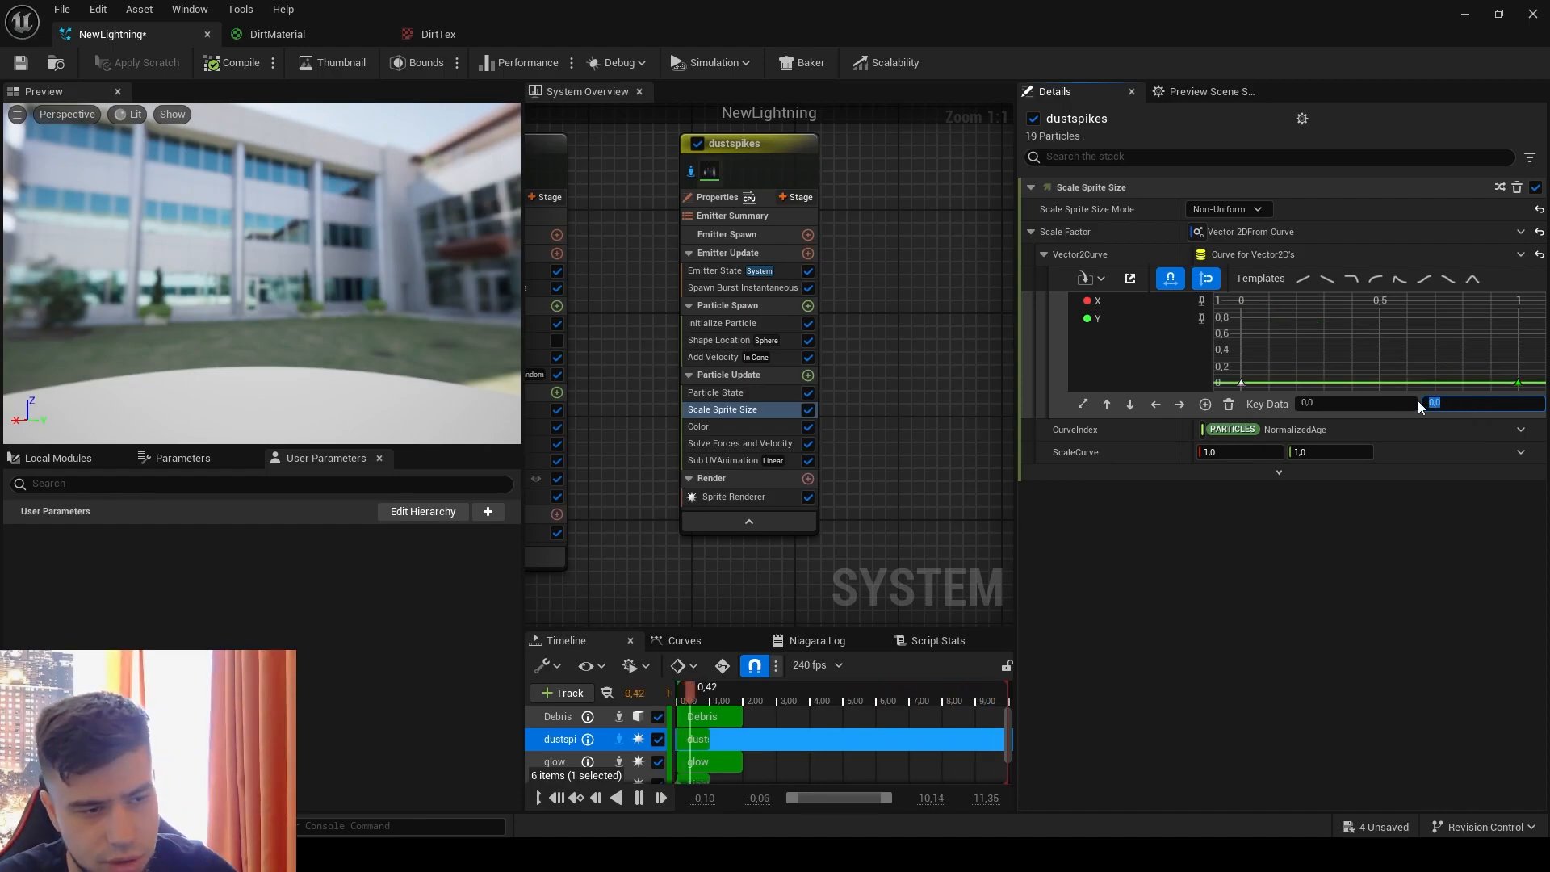
Step: Add a key to the Y scale curve at time 0.25 with a value of 0.5
right_click(1362, 379)
click(1369, 410)
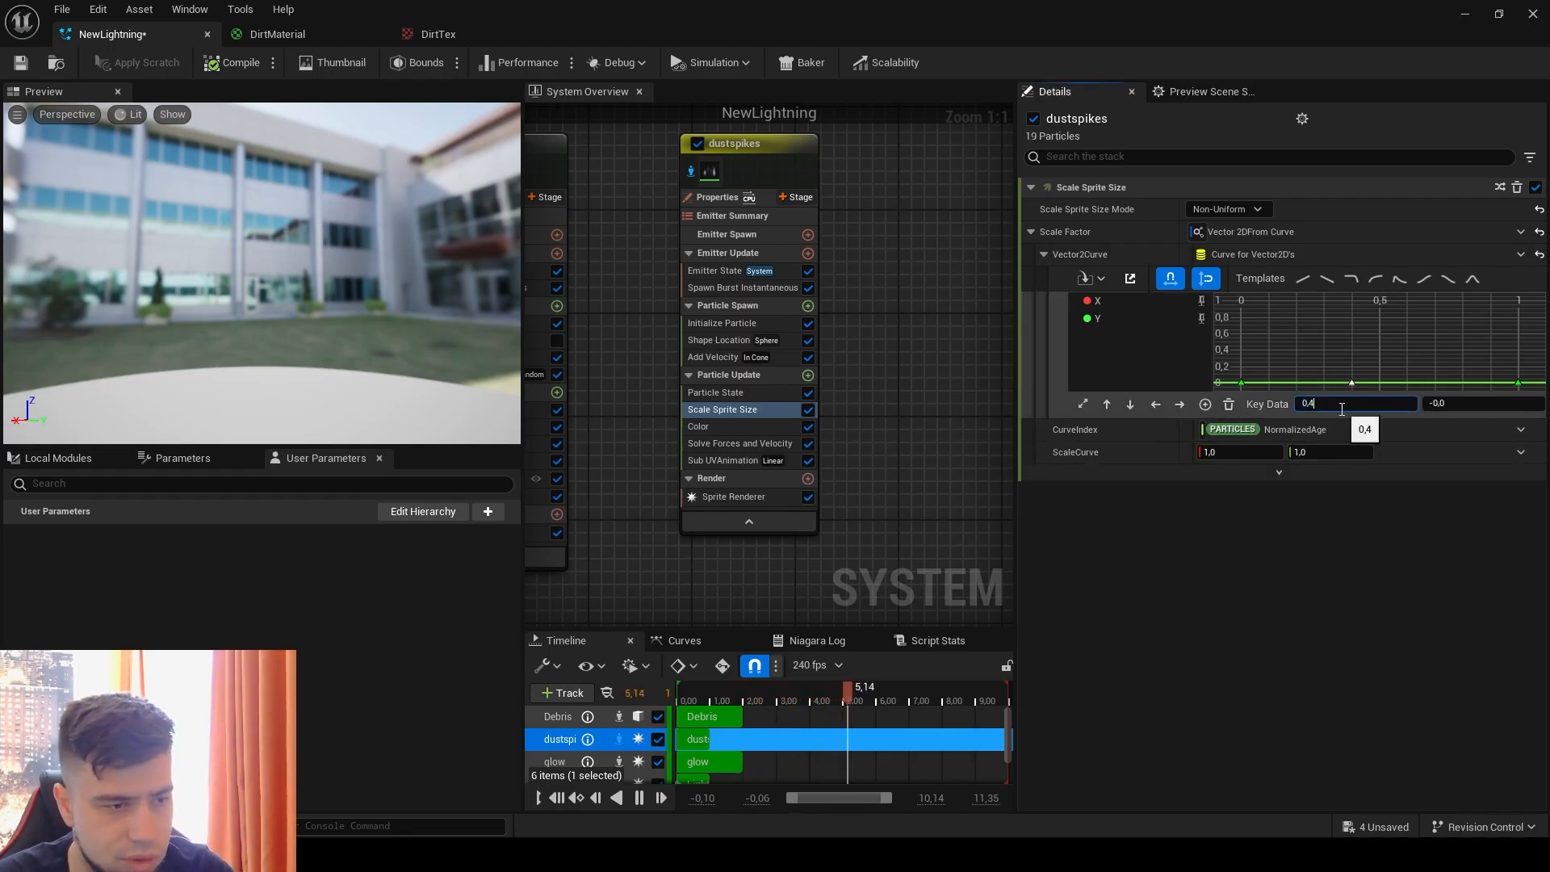
text(5)
key(Return)
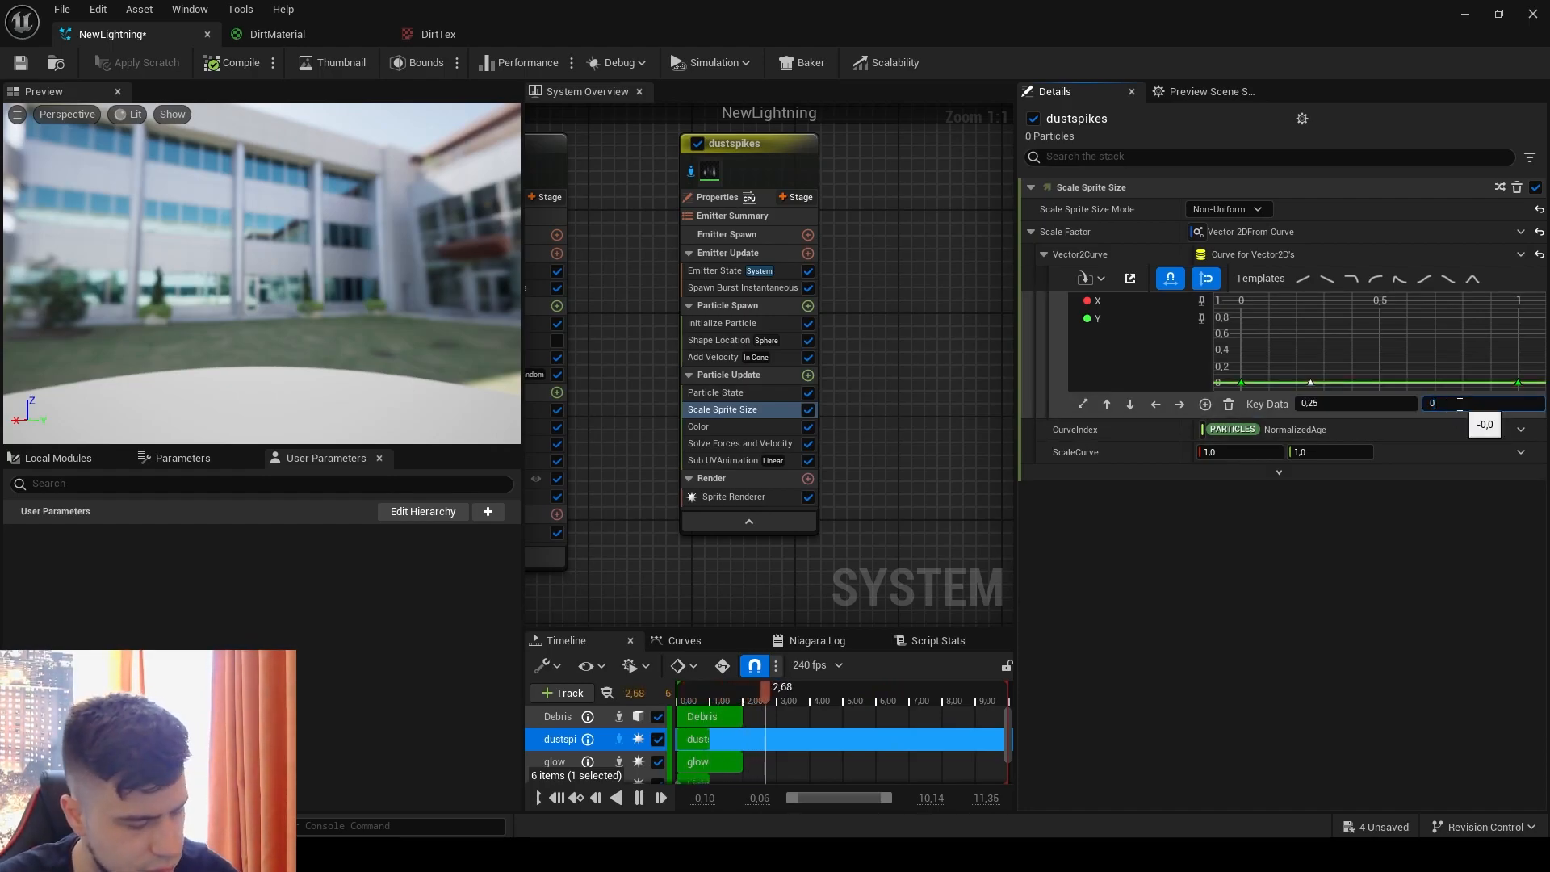
key(Return)
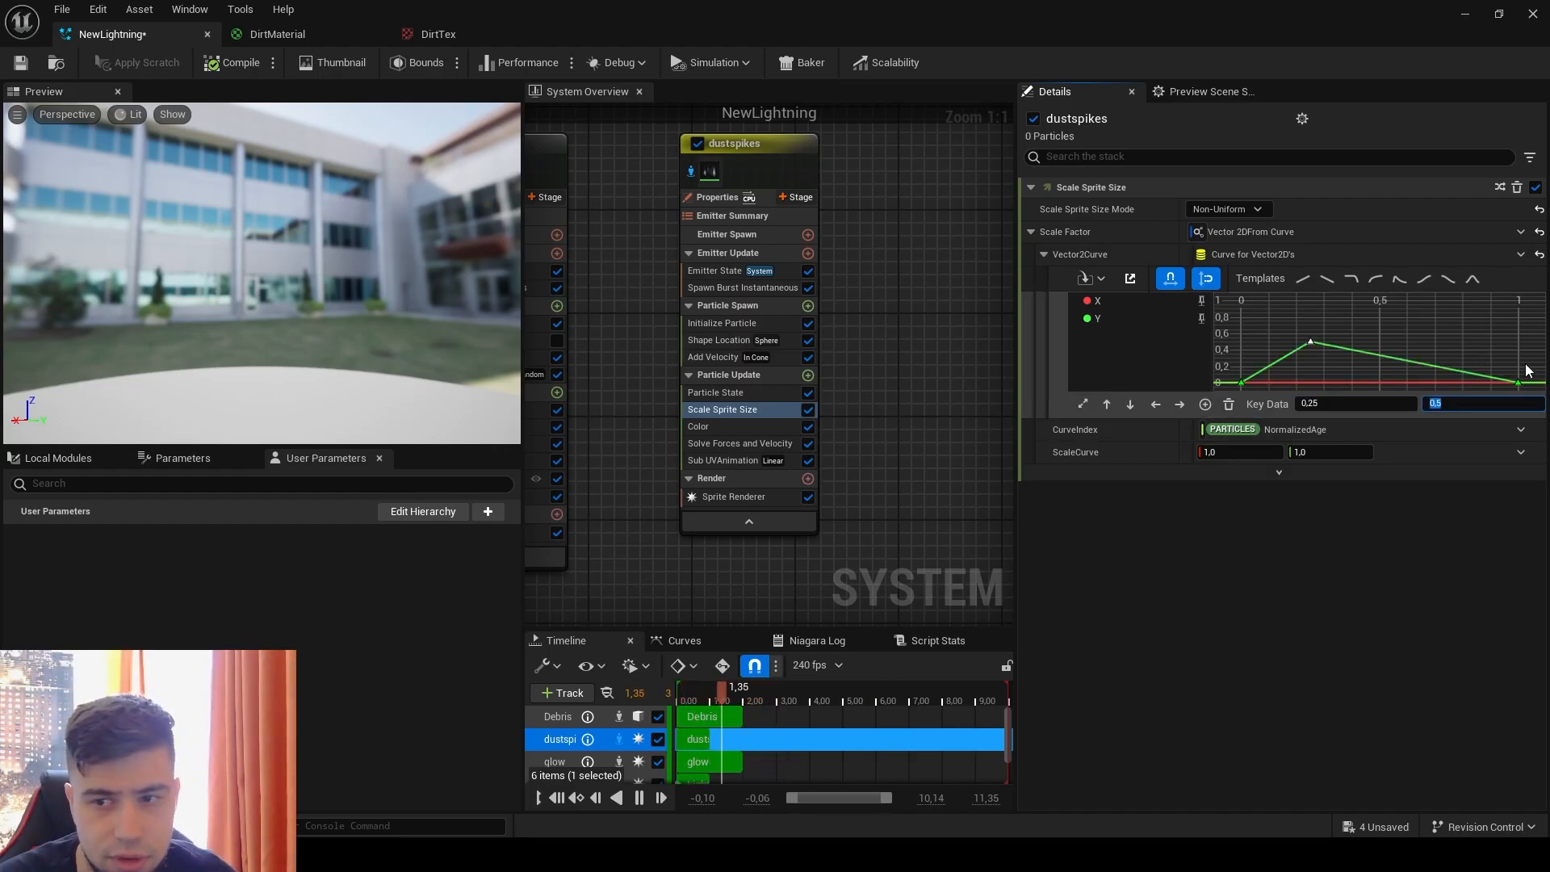
Step: Add a key to the X scale curve at time 0.25 with value 0.2, and set both curves' end keys to 0.5
click(1319, 385)
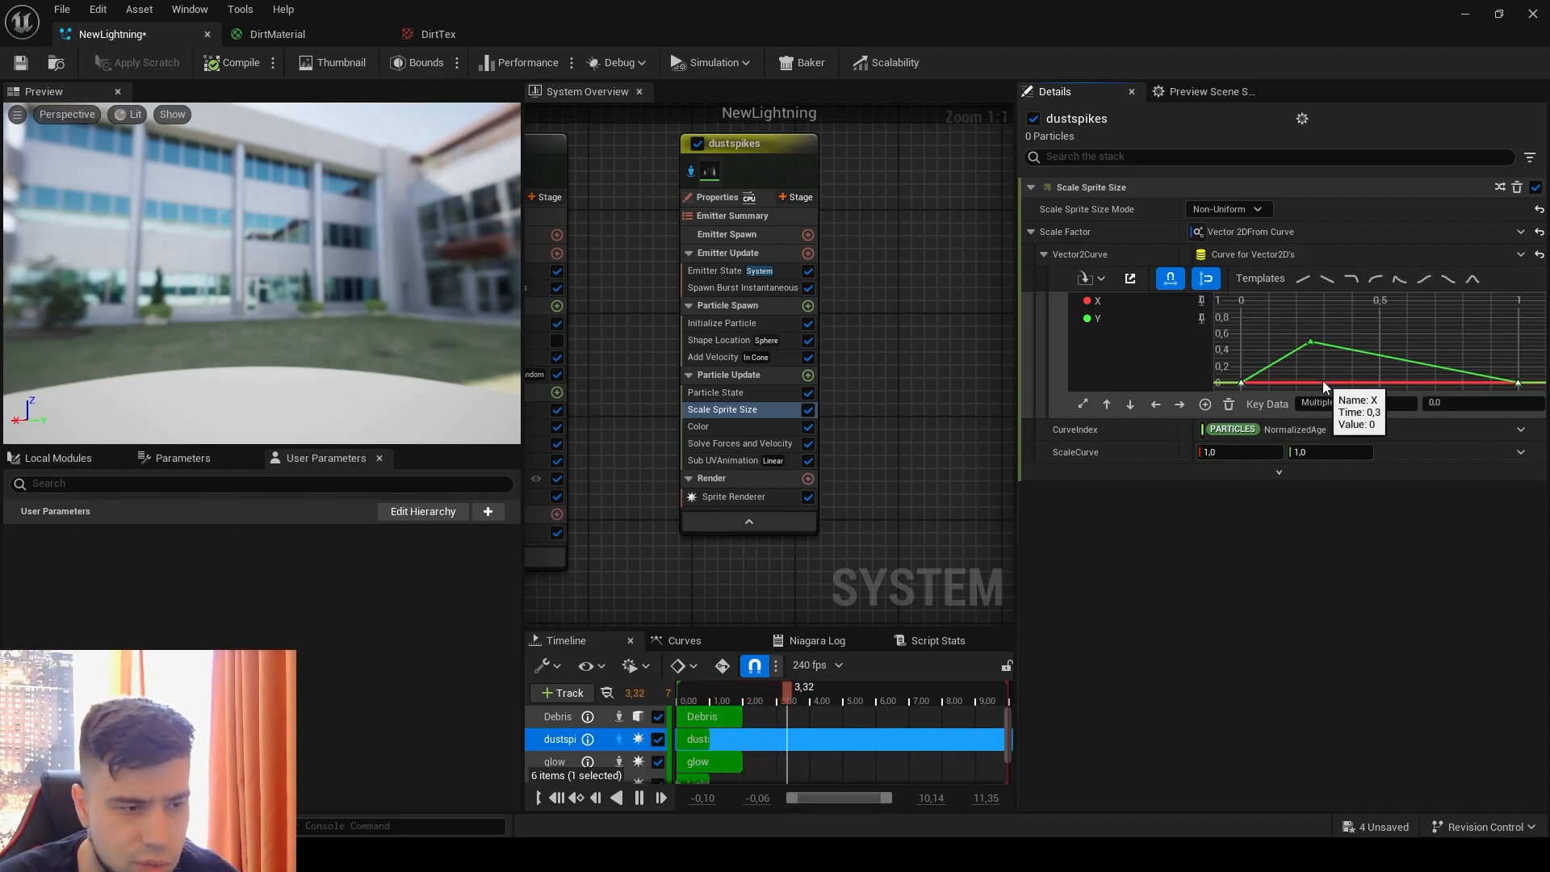
right_click(1323, 381)
click(1344, 413)
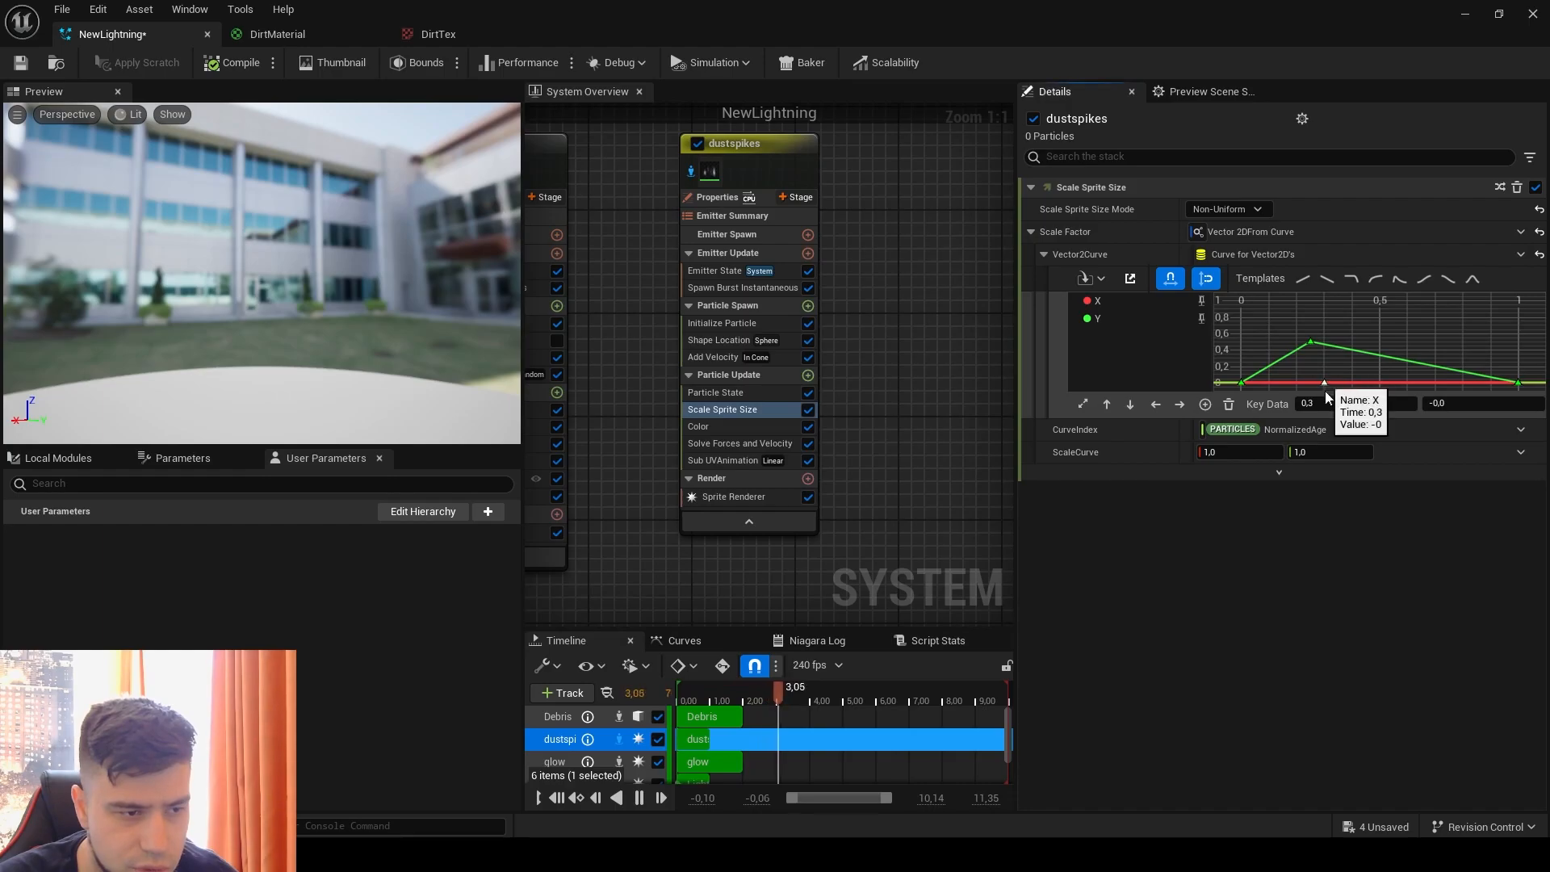
click(1343, 403)
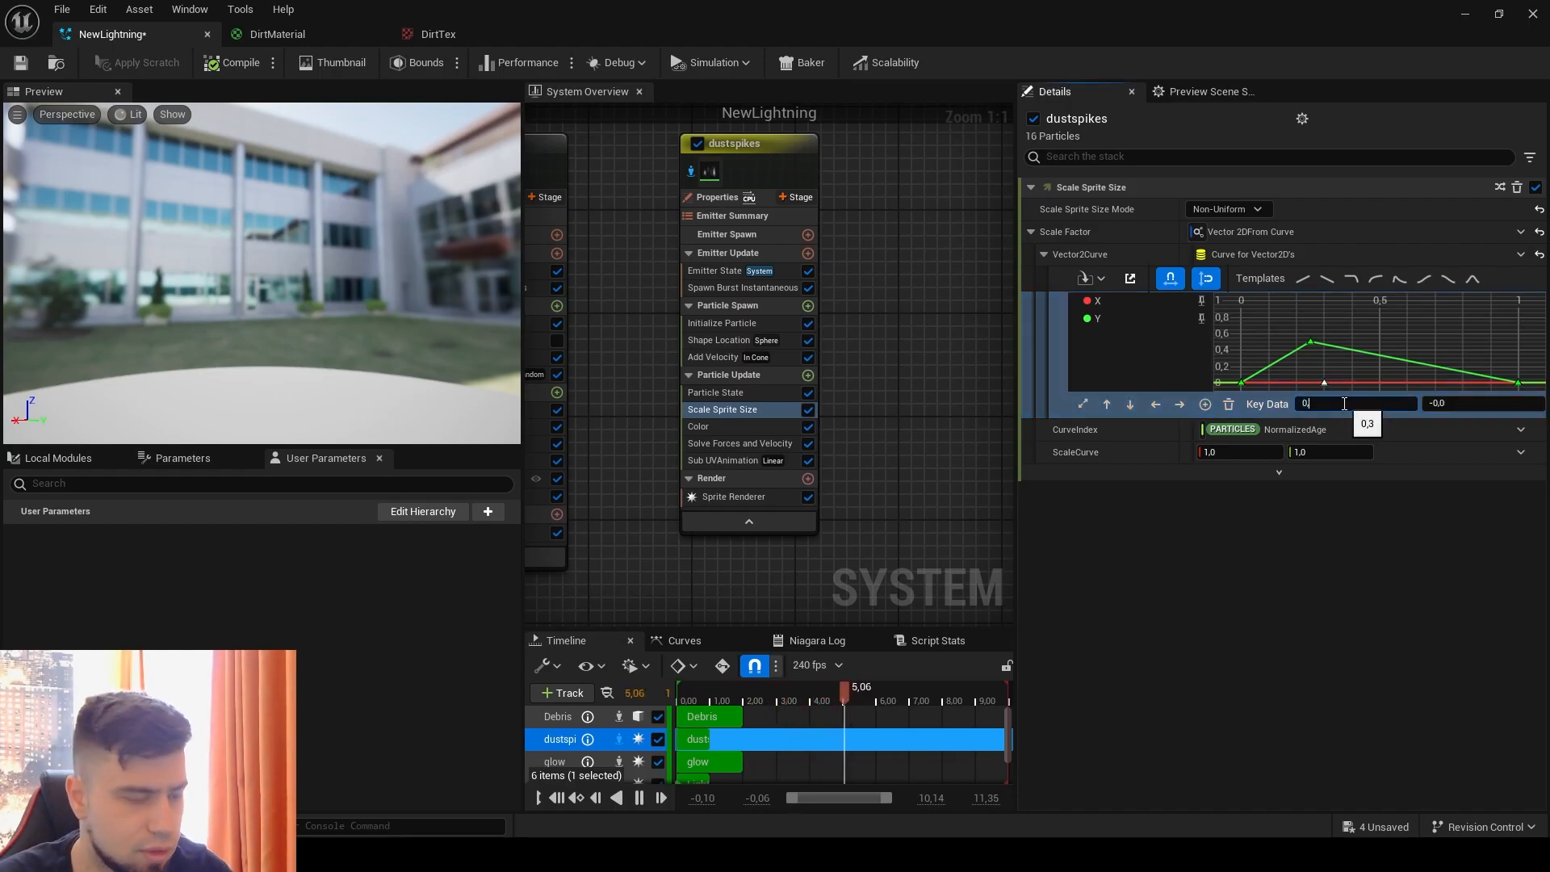
key(Return)
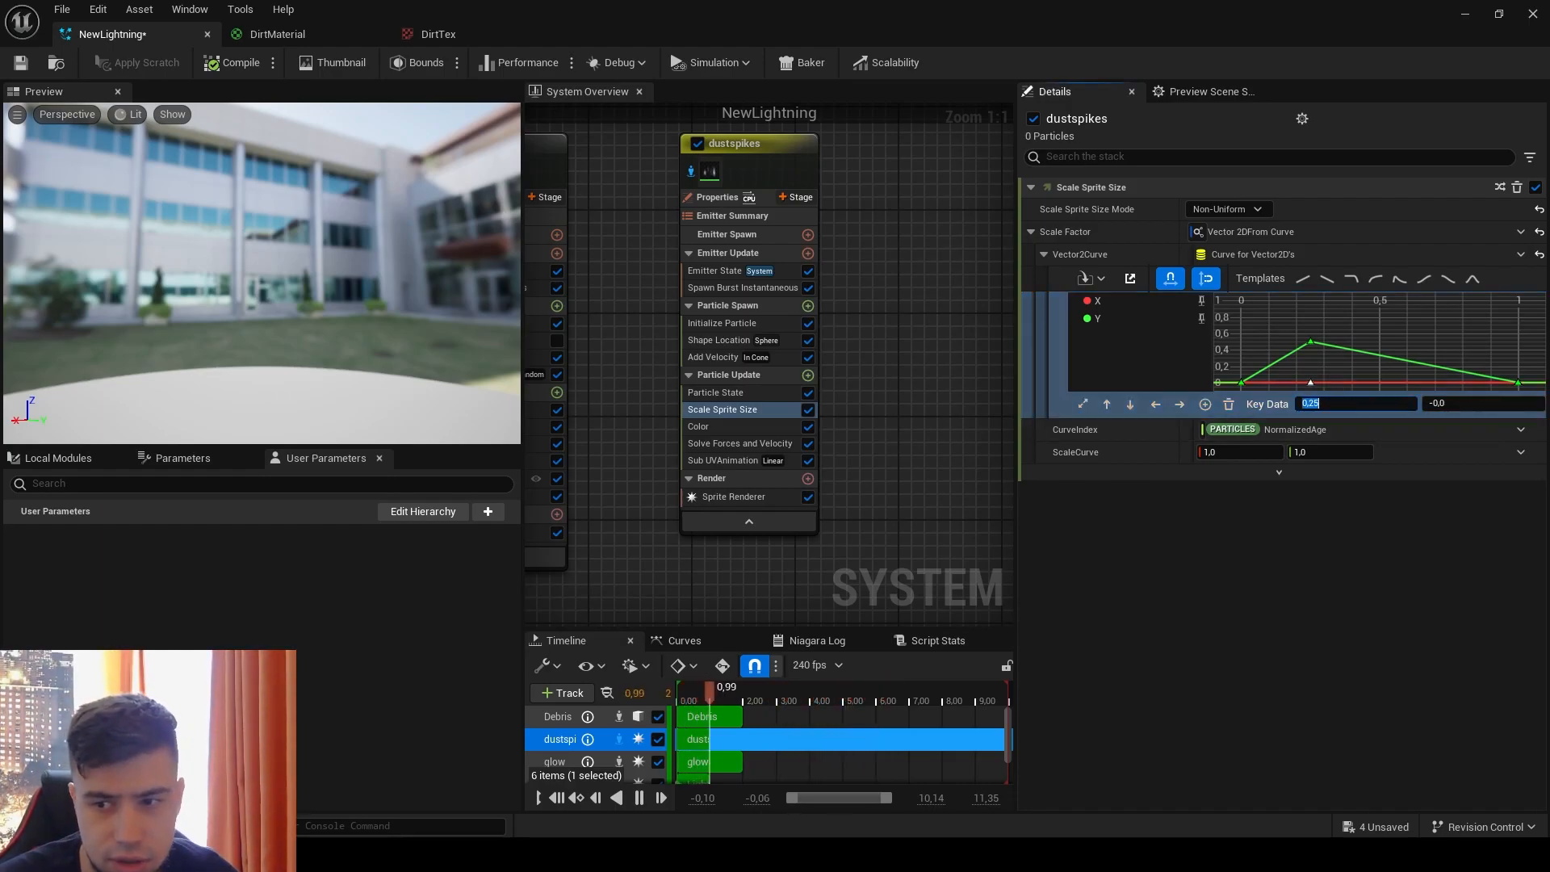
drag(1477, 407, 1359, 420)
text(-0,2)
key(Return)
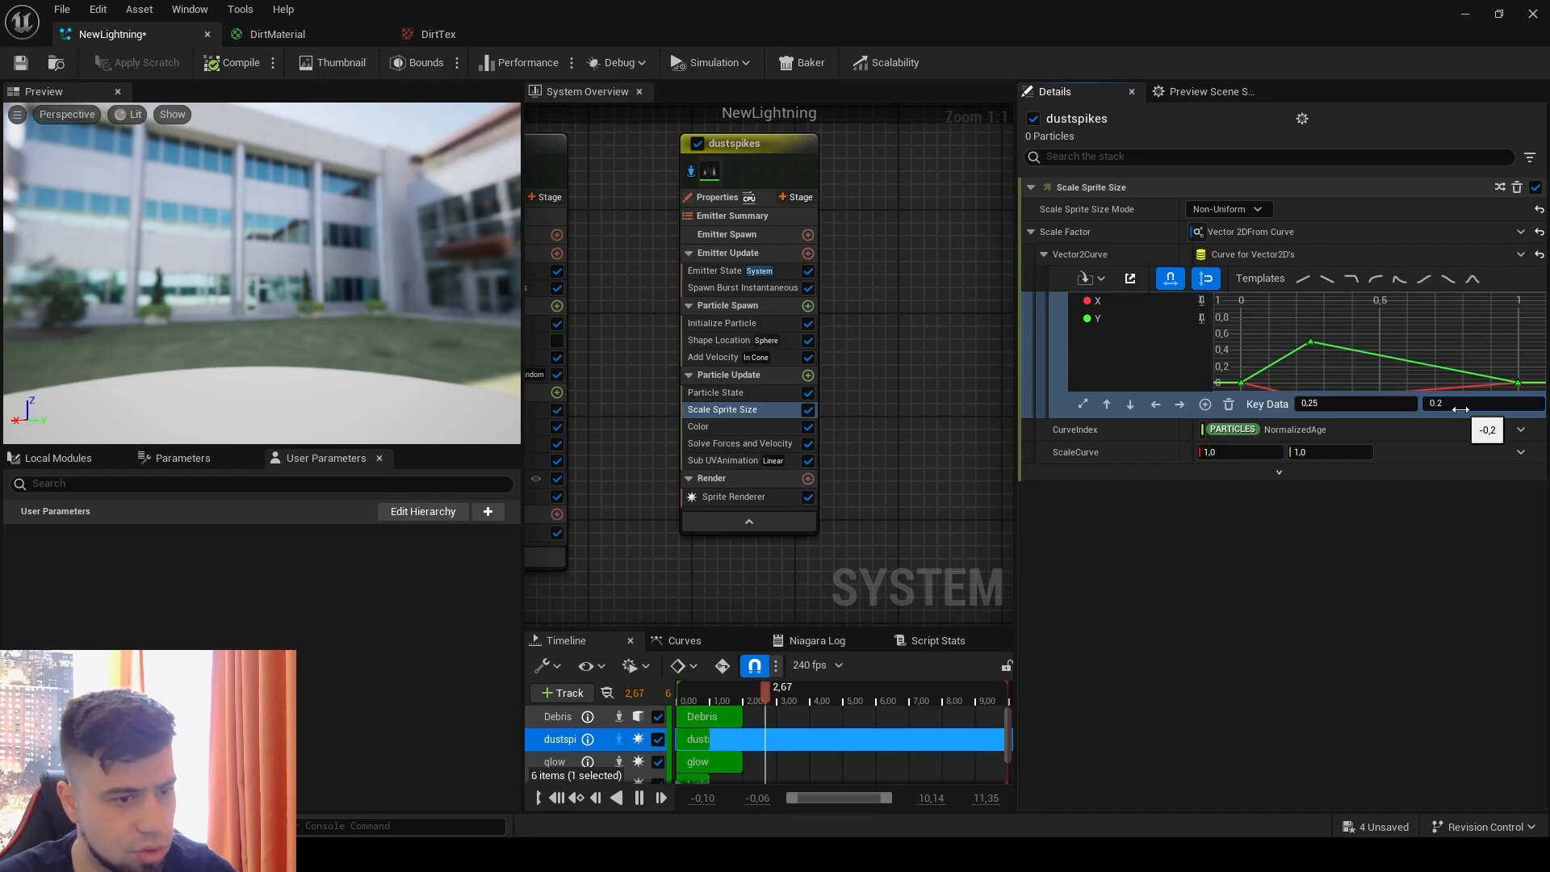
key(Return)
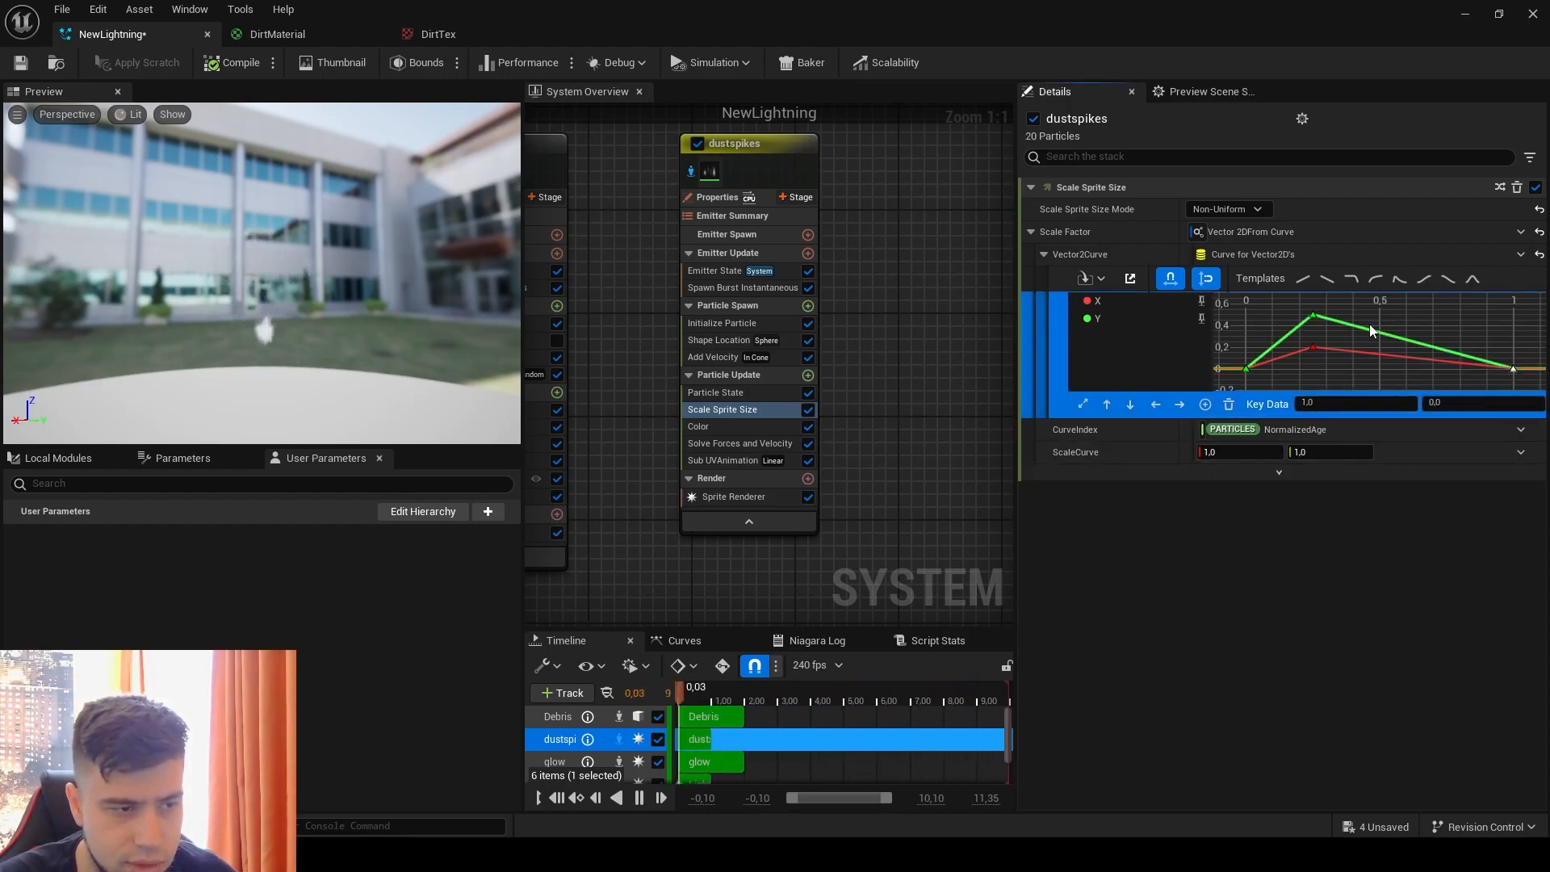
click(1455, 404)
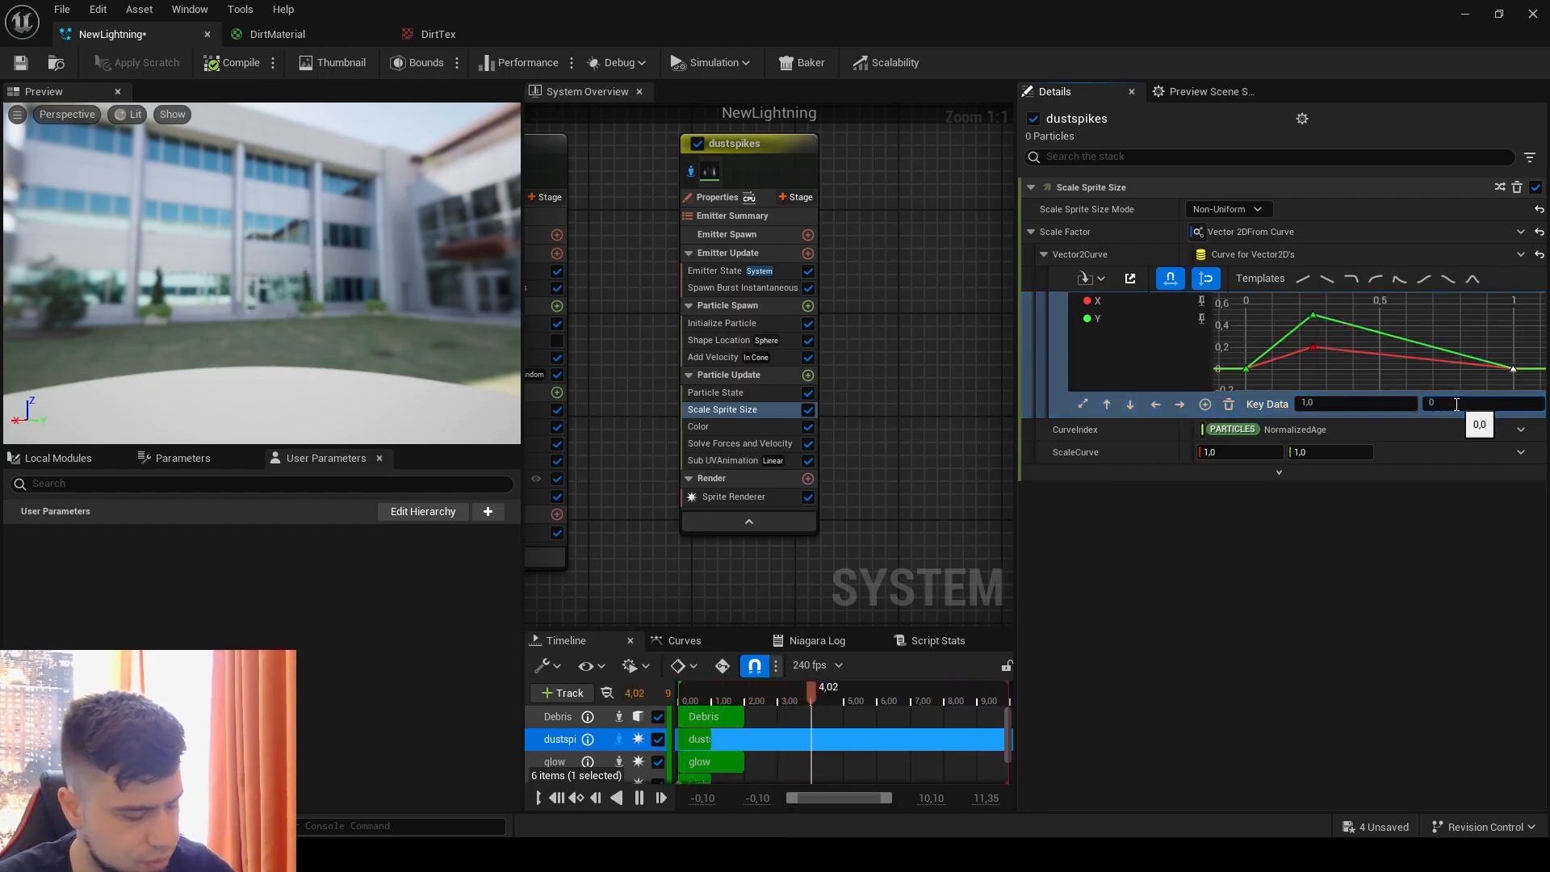
key(Return)
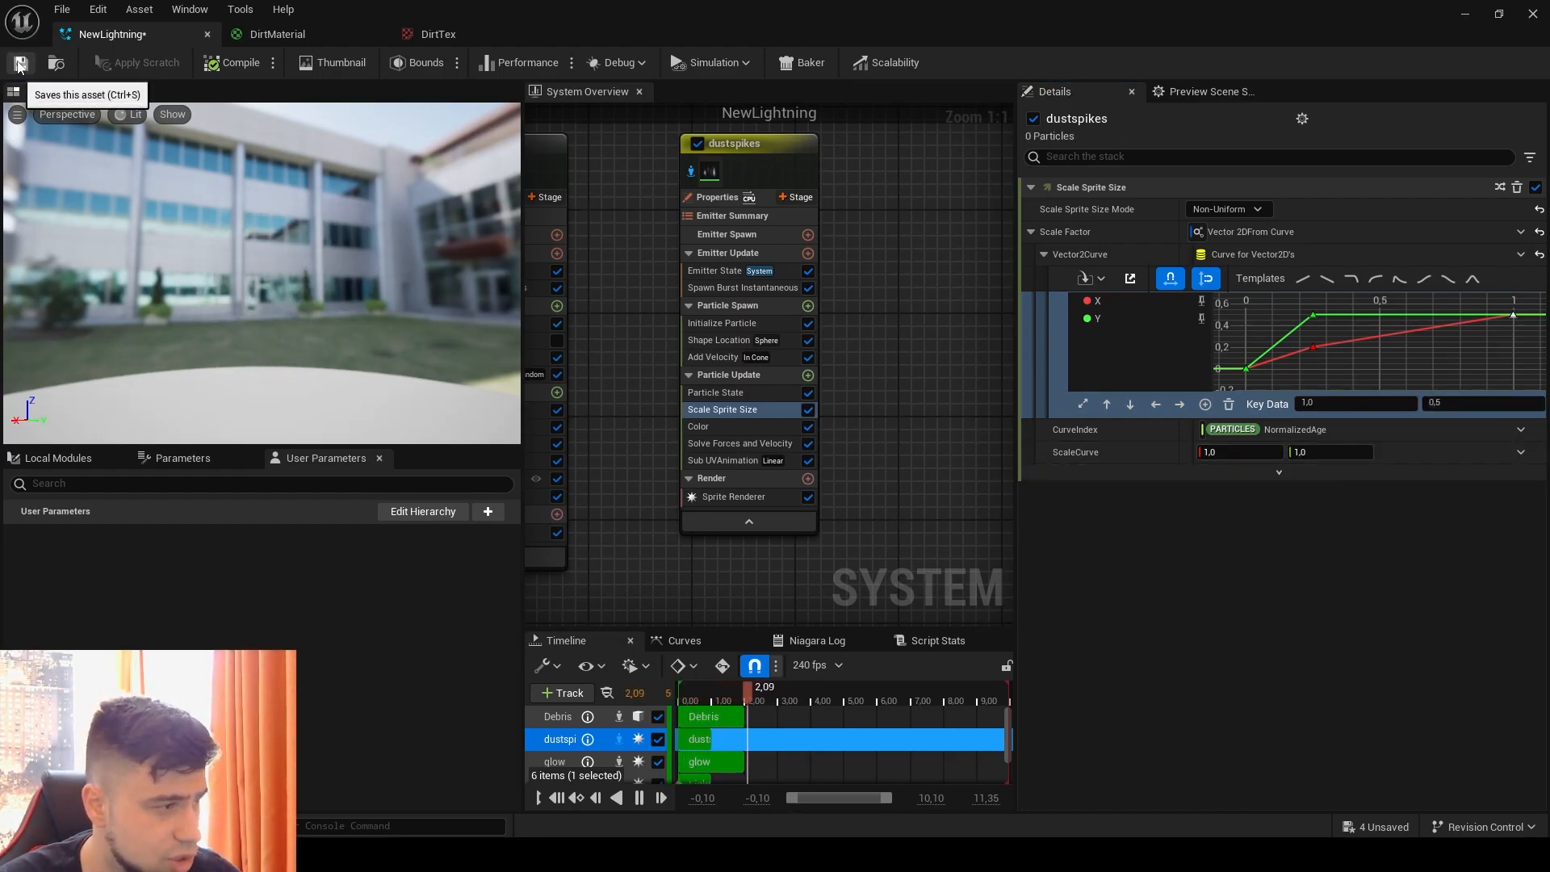
Step: Save the NewLightning system and move its window aside briefly to view the effect in the level viewport
click(213, 64)
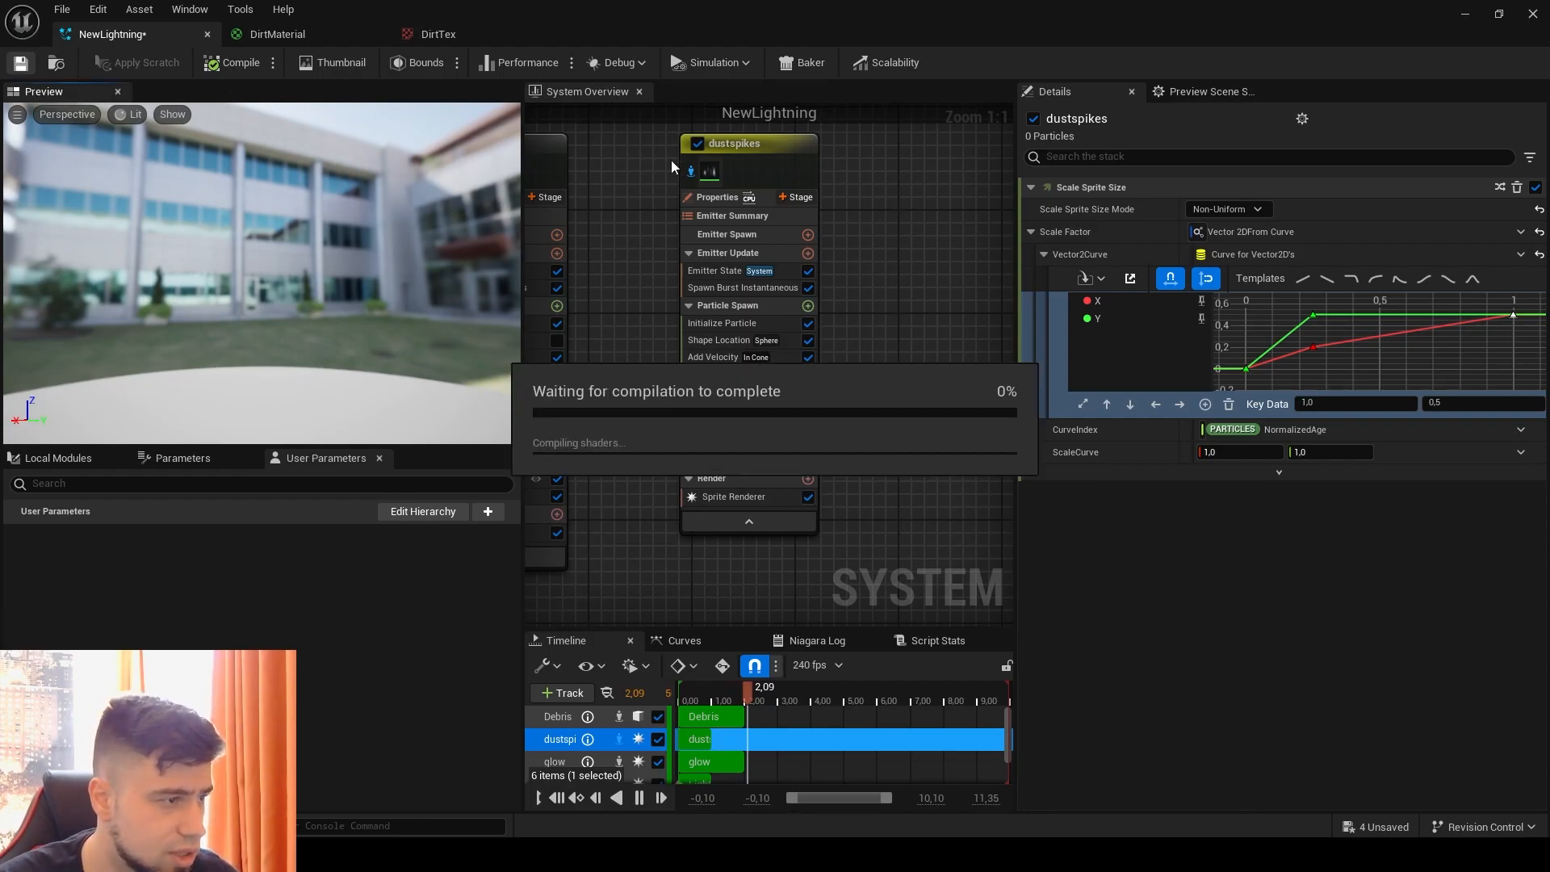
drag(374, 8, 961, 109)
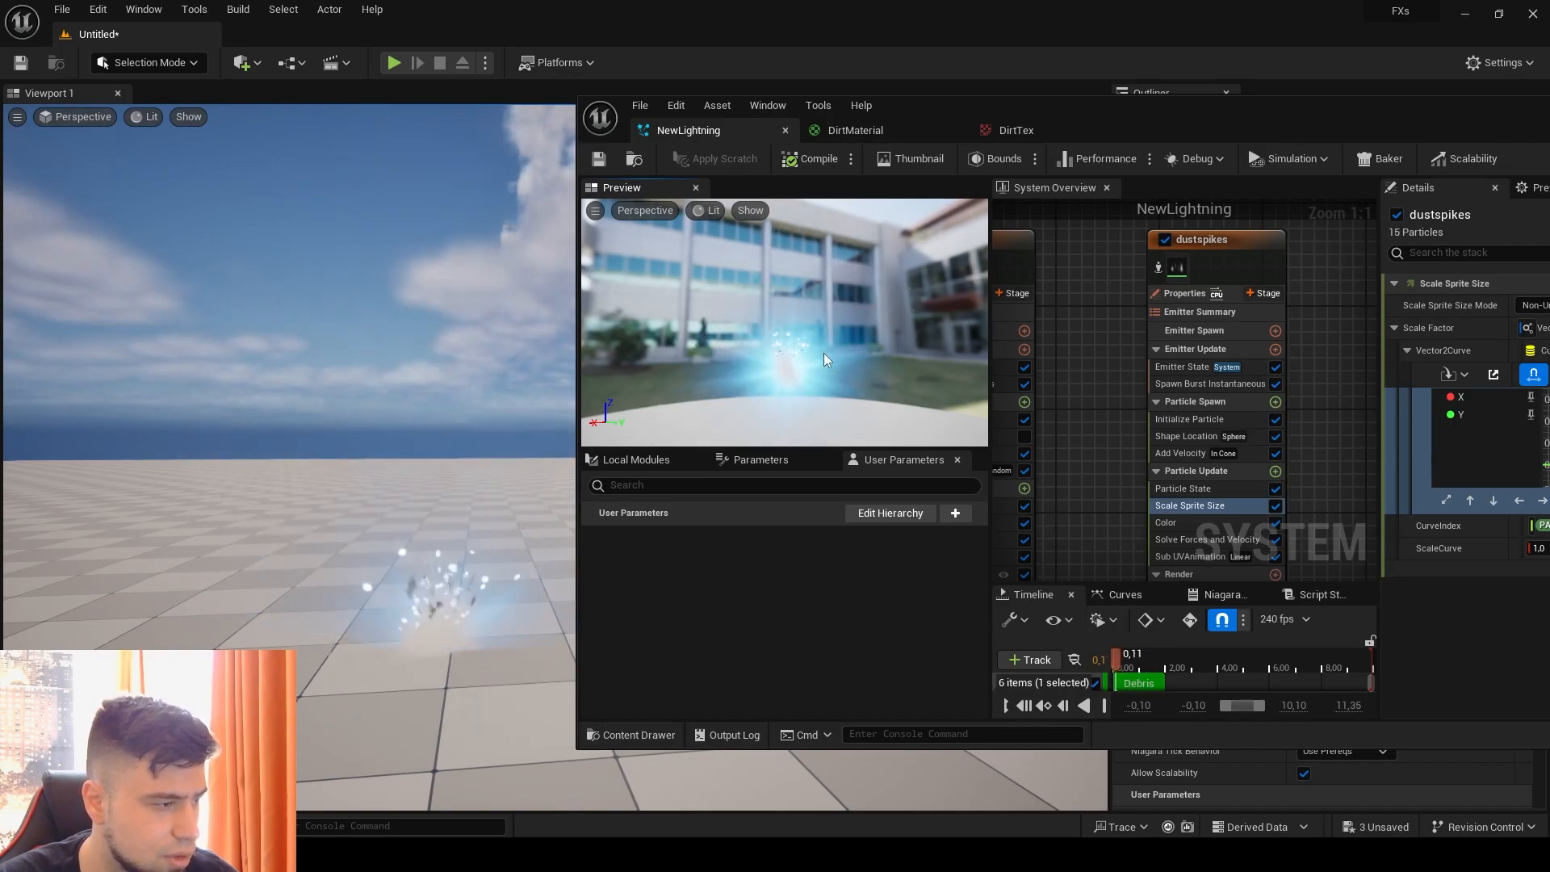
drag(1367, 96, 799, 94)
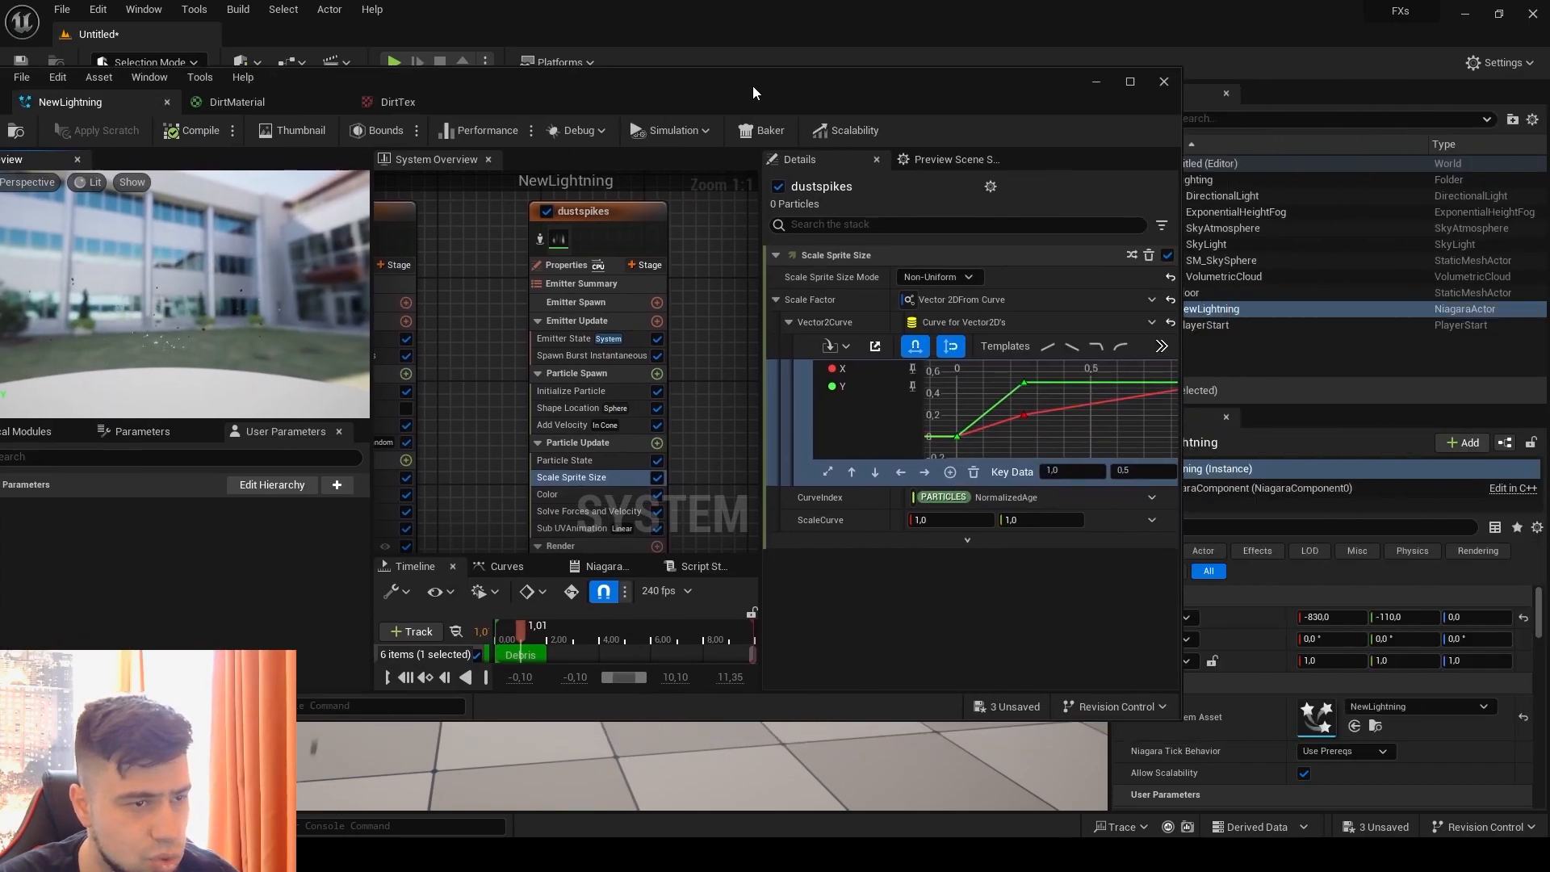
click(1081, 88)
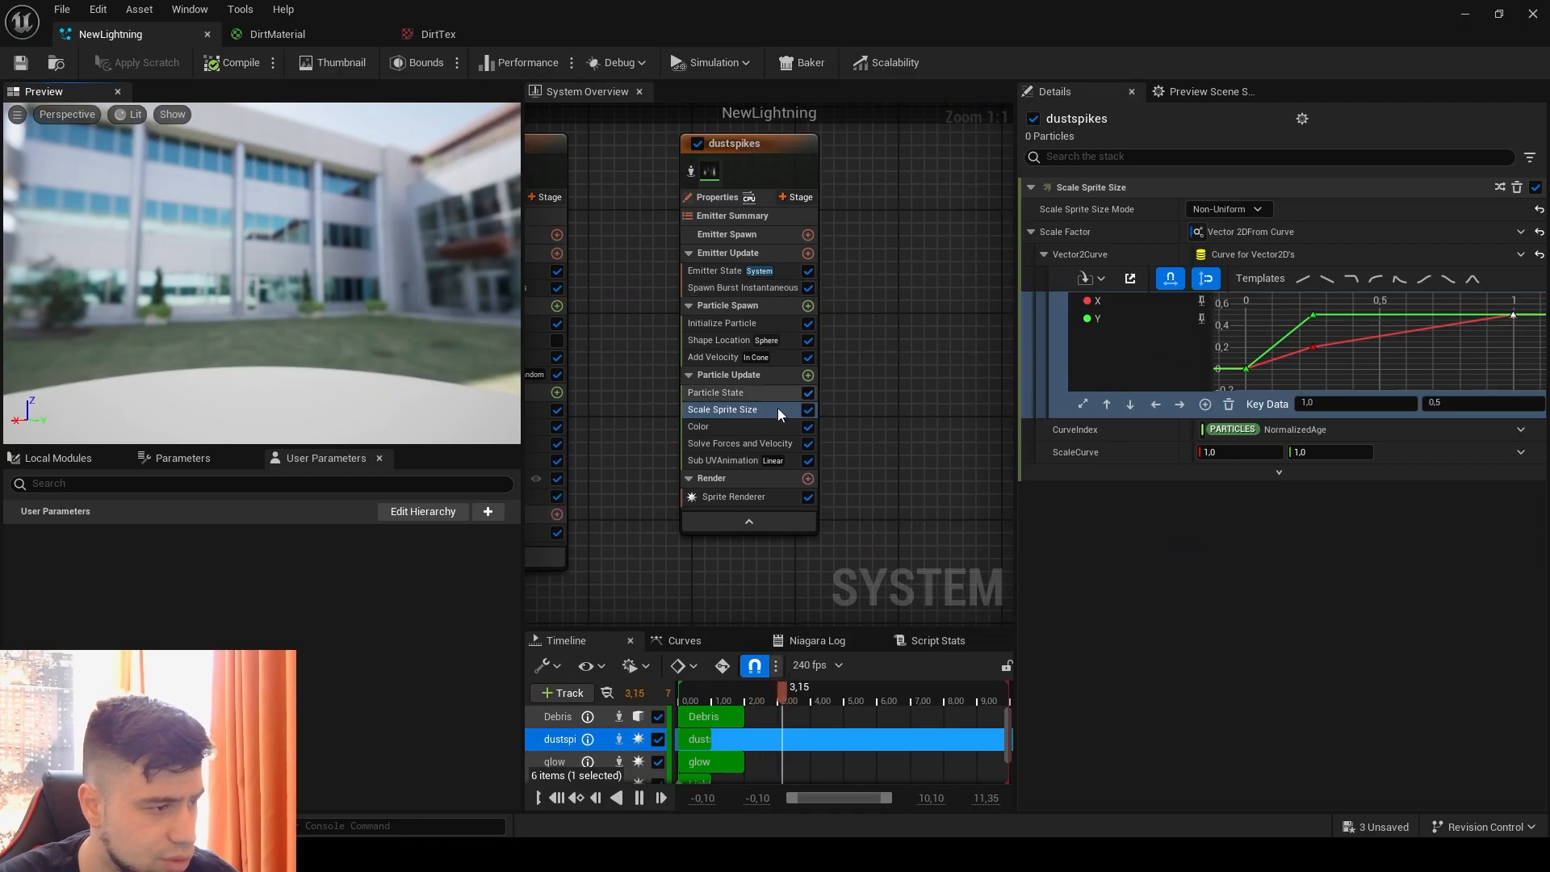
Step: Set the dustspikes particle lifetime range to a minimum of 0.3 and a maximum of 0.5
click(699, 324)
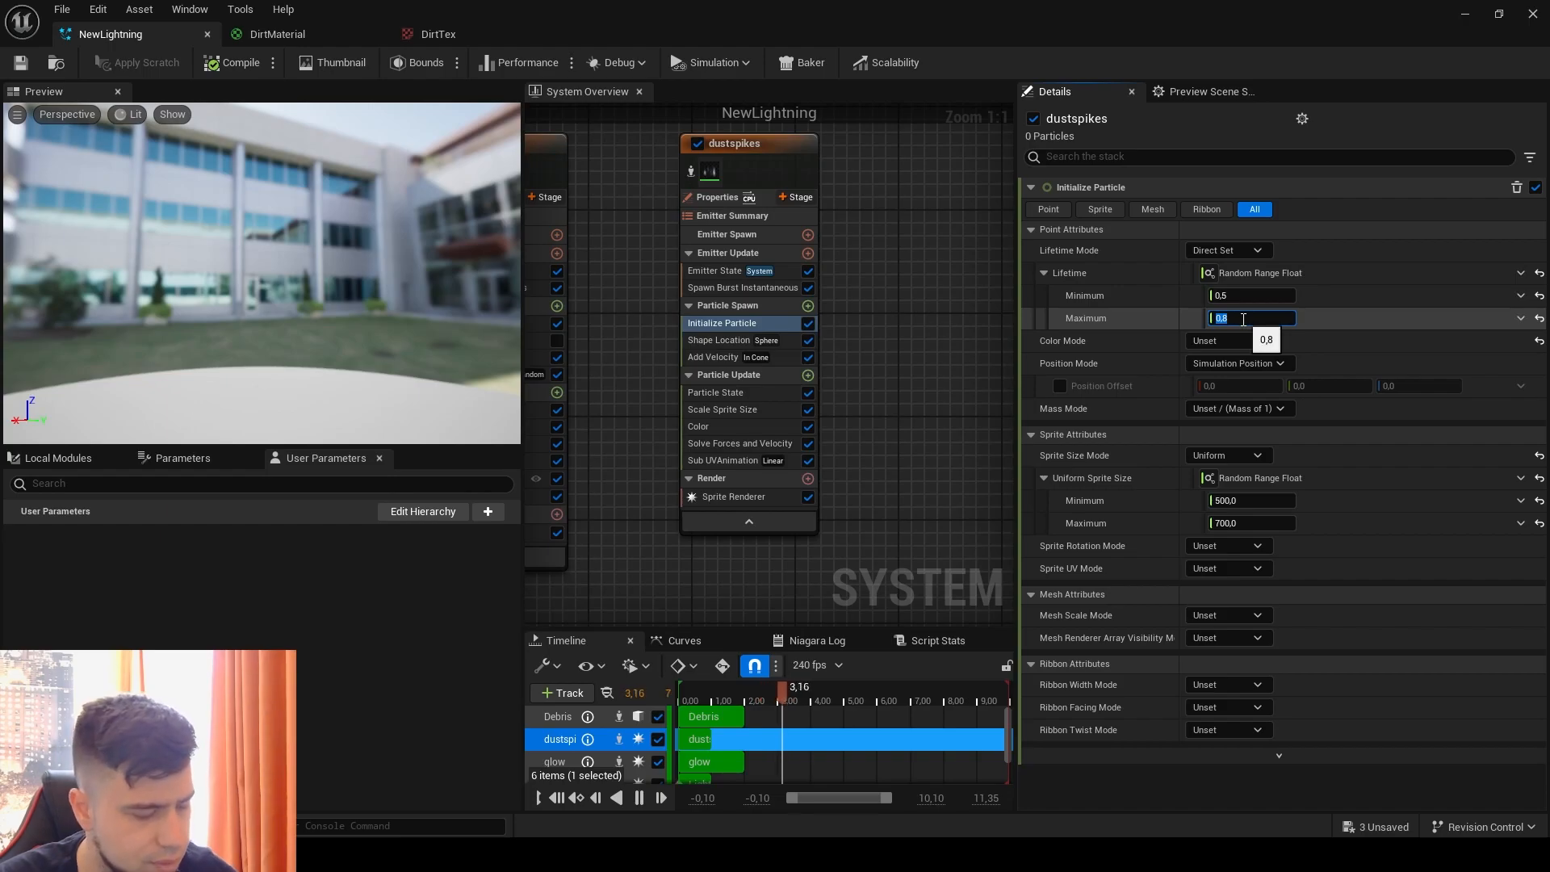
key(BackSpace)
text(3)
click(1254, 318)
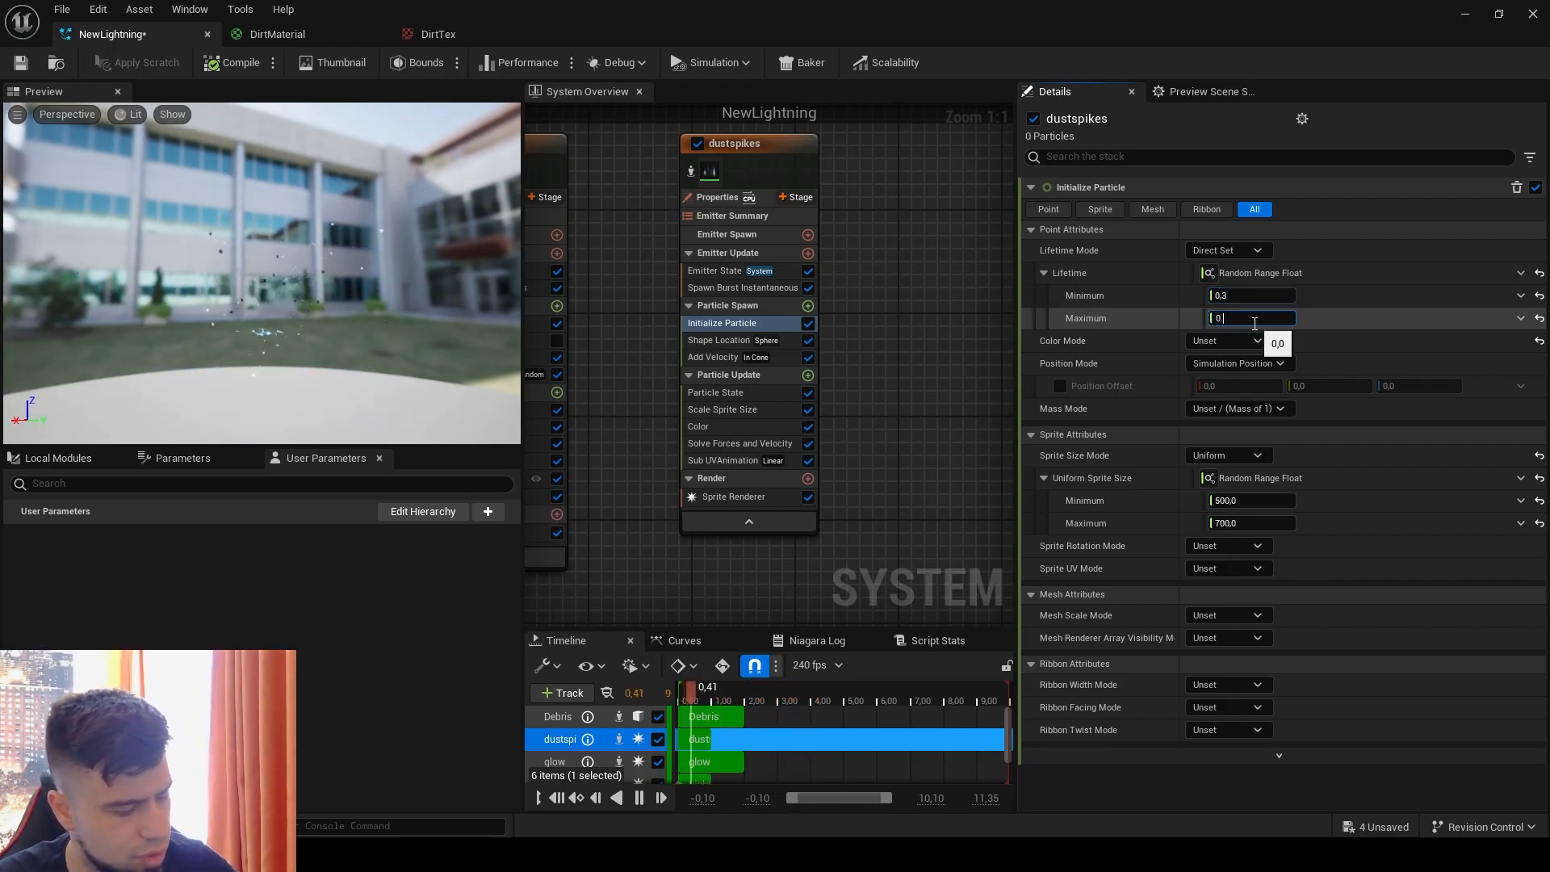
text(0,5)
key(Return)
Step: Set the starting color of the dustspikes color gradient to a grey with a value of about 0.21
click(752, 426)
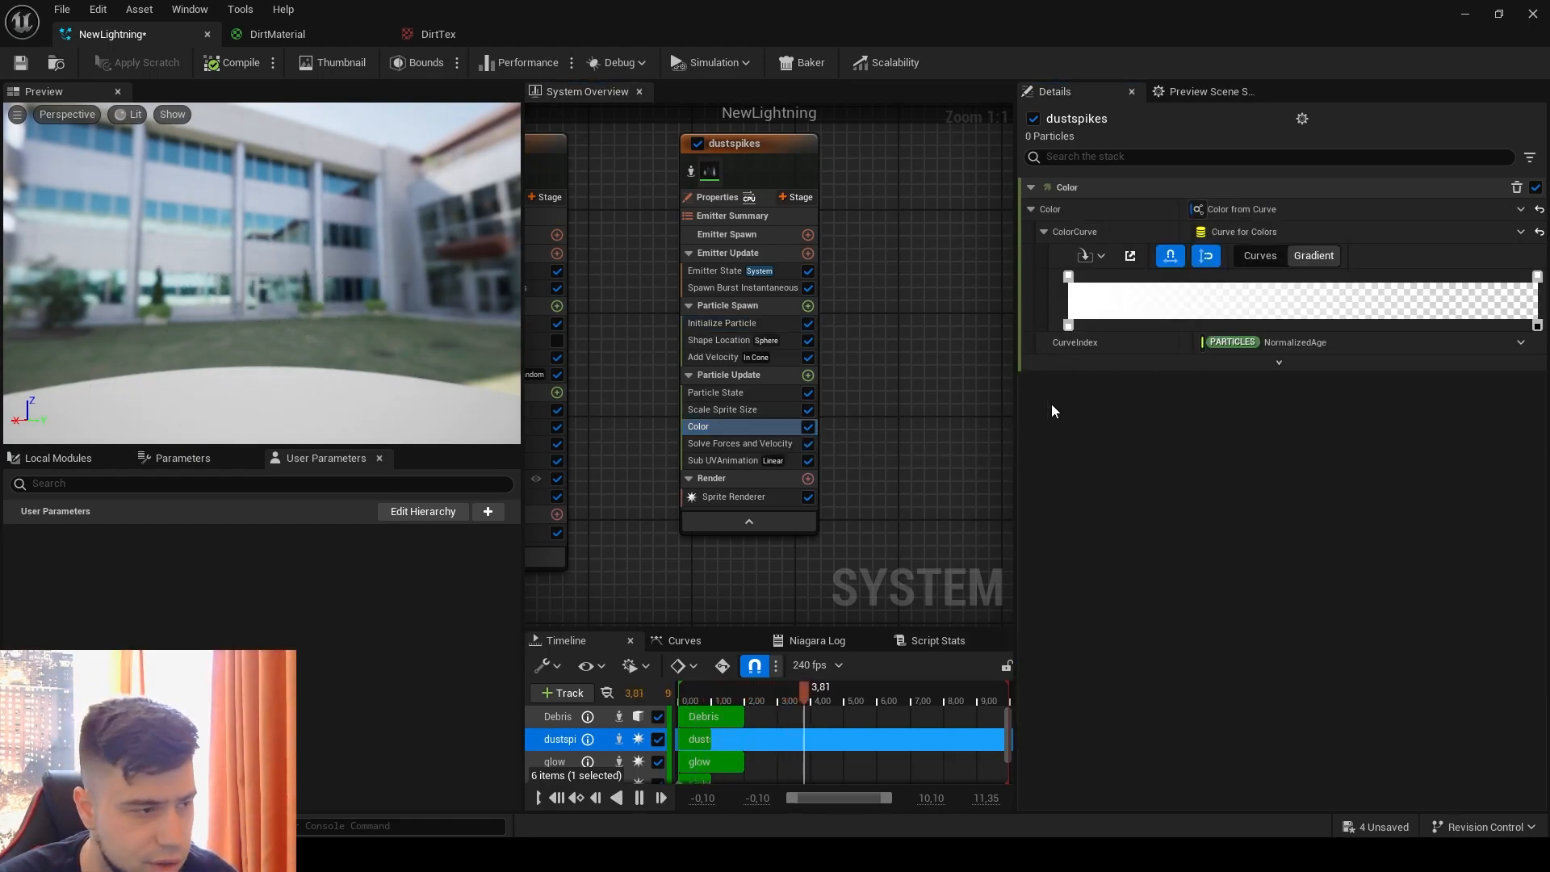
double_click(1068, 276)
click(1175, 417)
drag(1304, 435, 1310, 477)
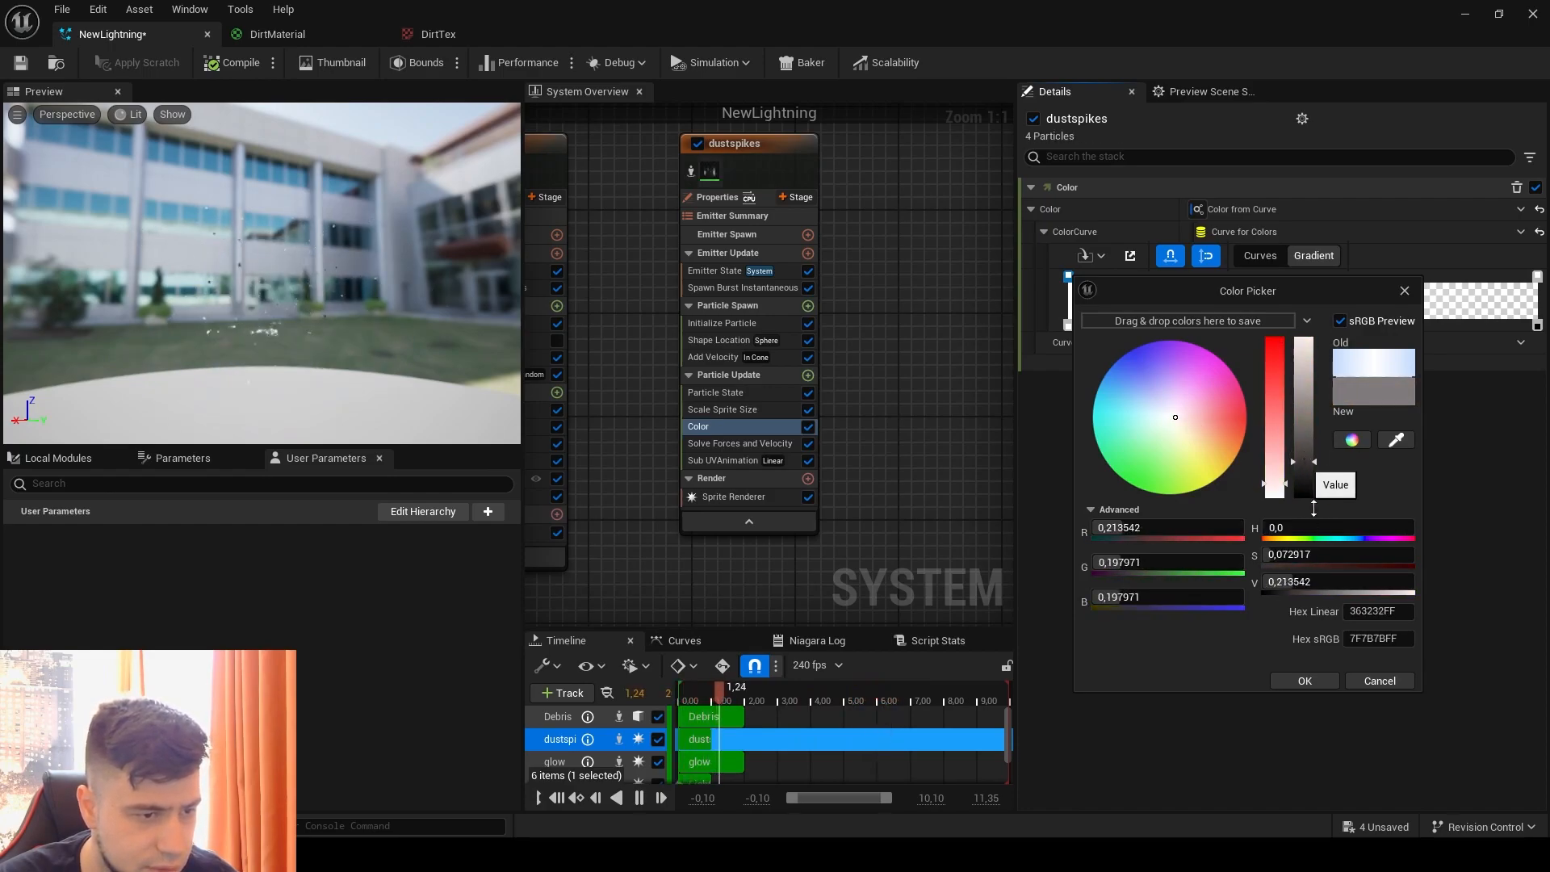
click(1304, 680)
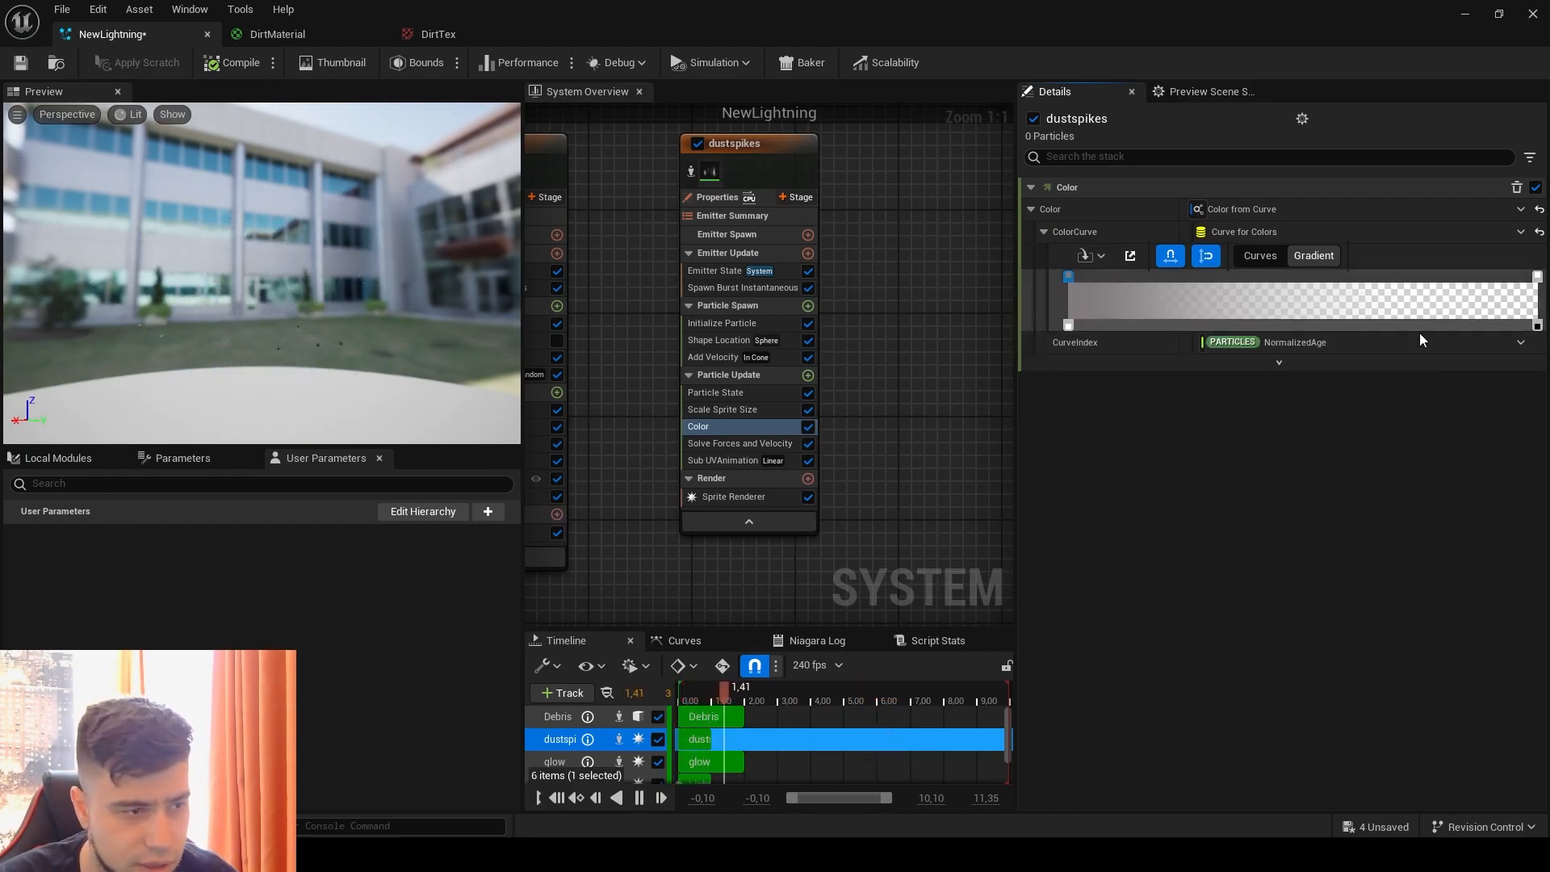
Step: Delete the color key at the gradient's end and shift the starting opacity key close to the end of the gradient
click(1538, 278)
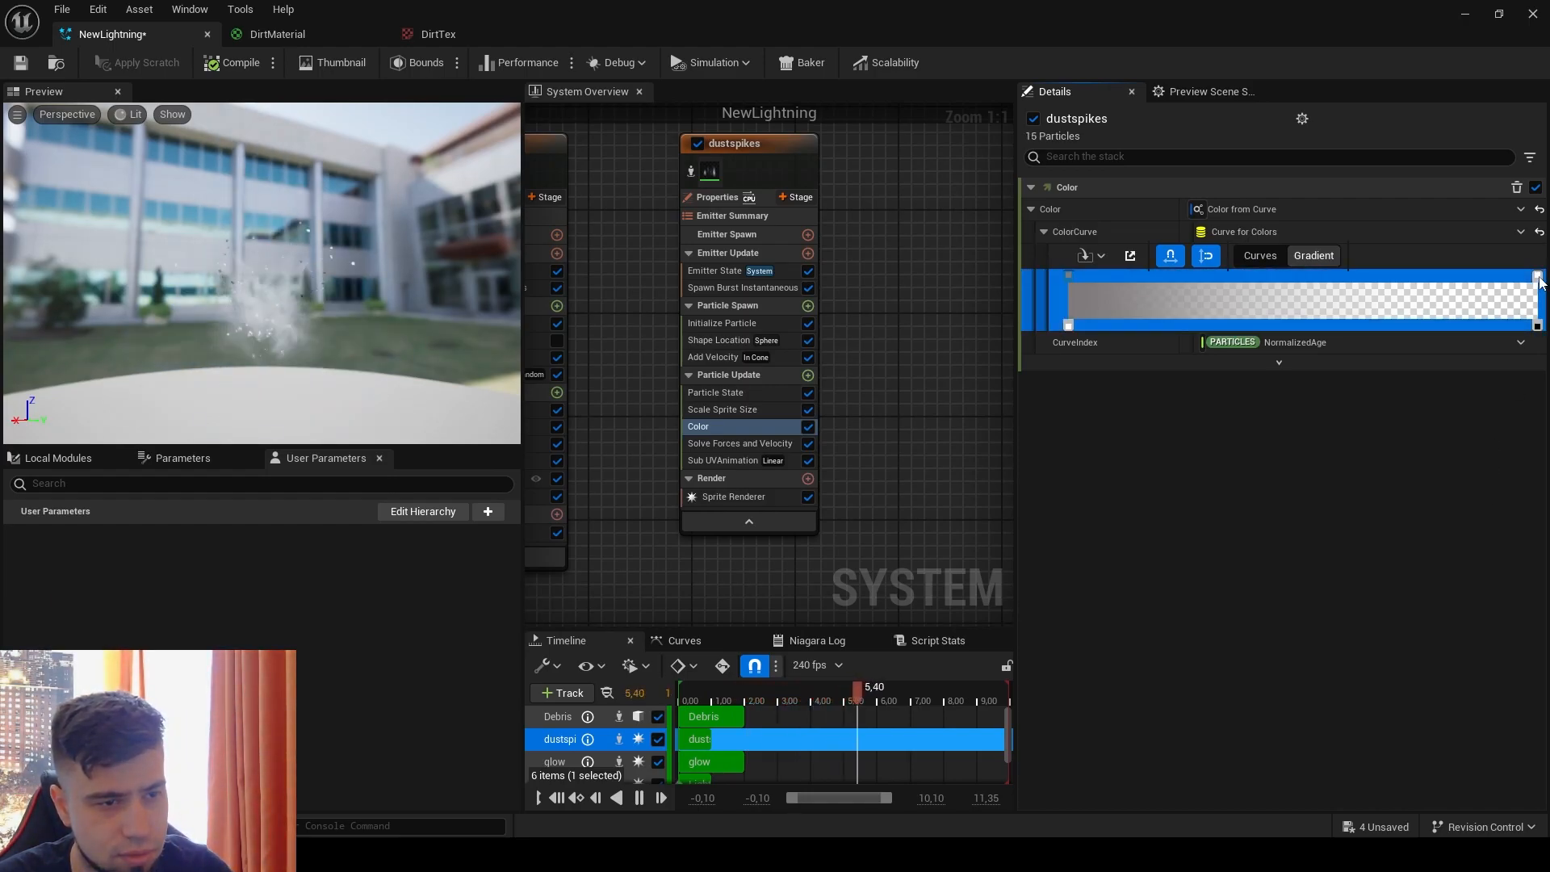
double_click(1539, 278)
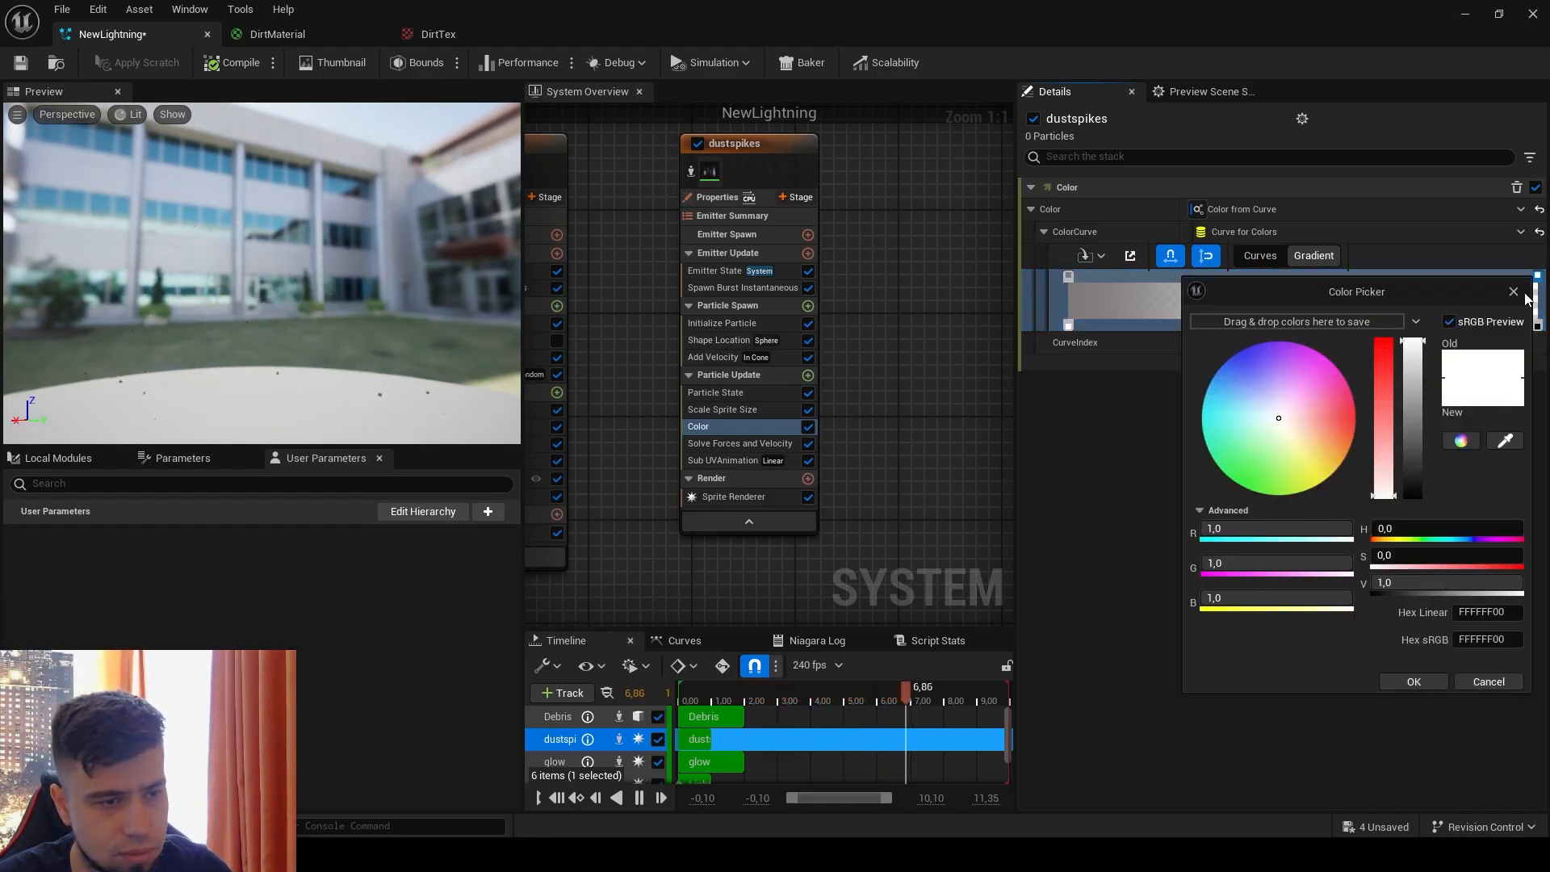
click(1467, 687)
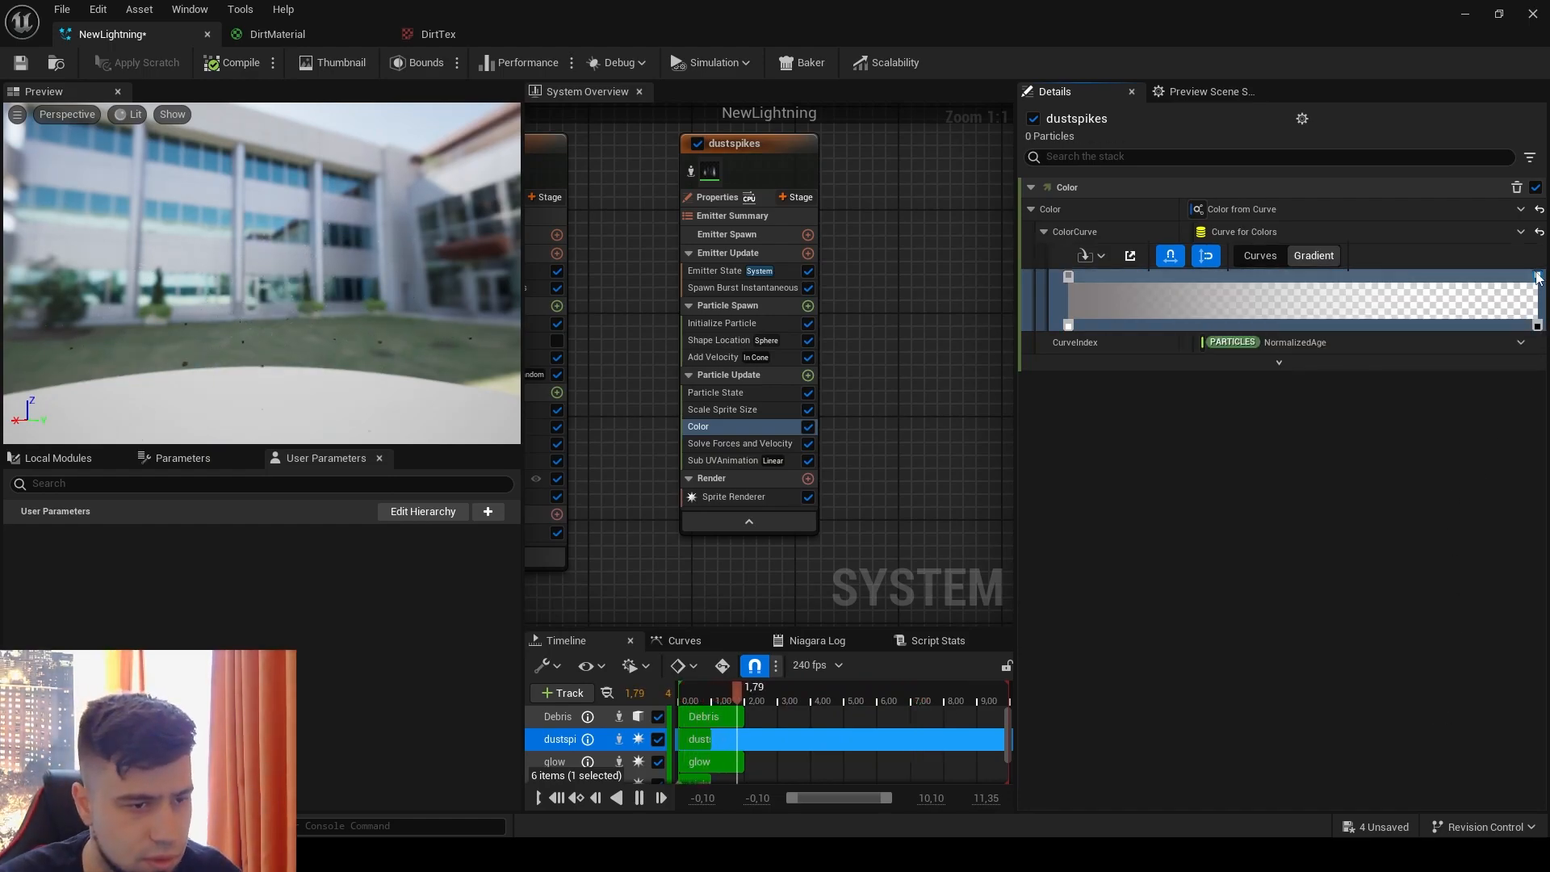
key(Delete)
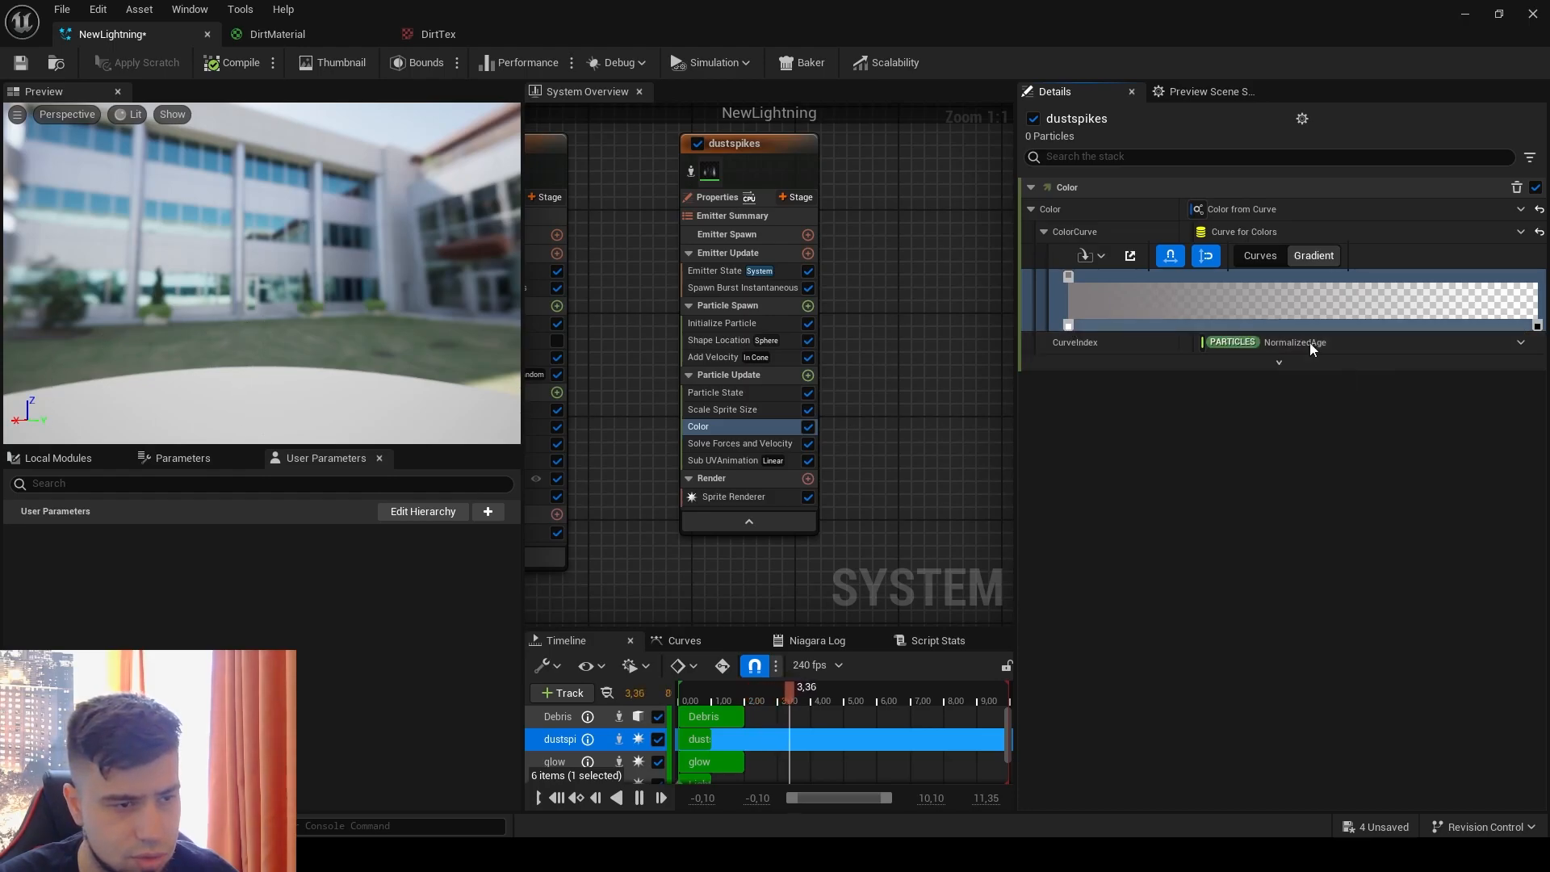
click(1538, 328)
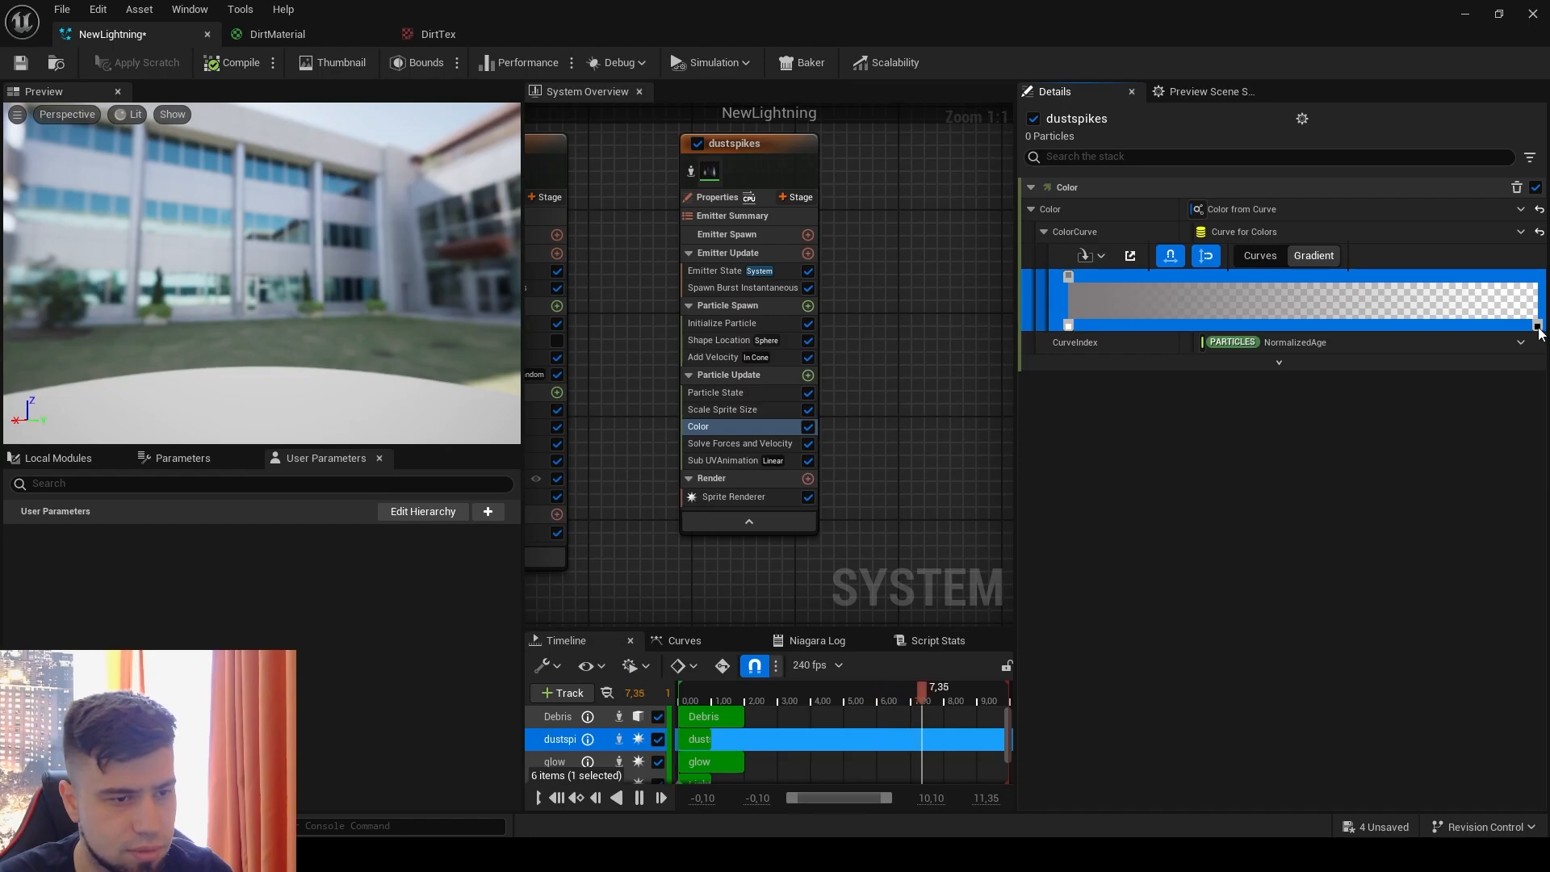
drag(1068, 325, 1490, 327)
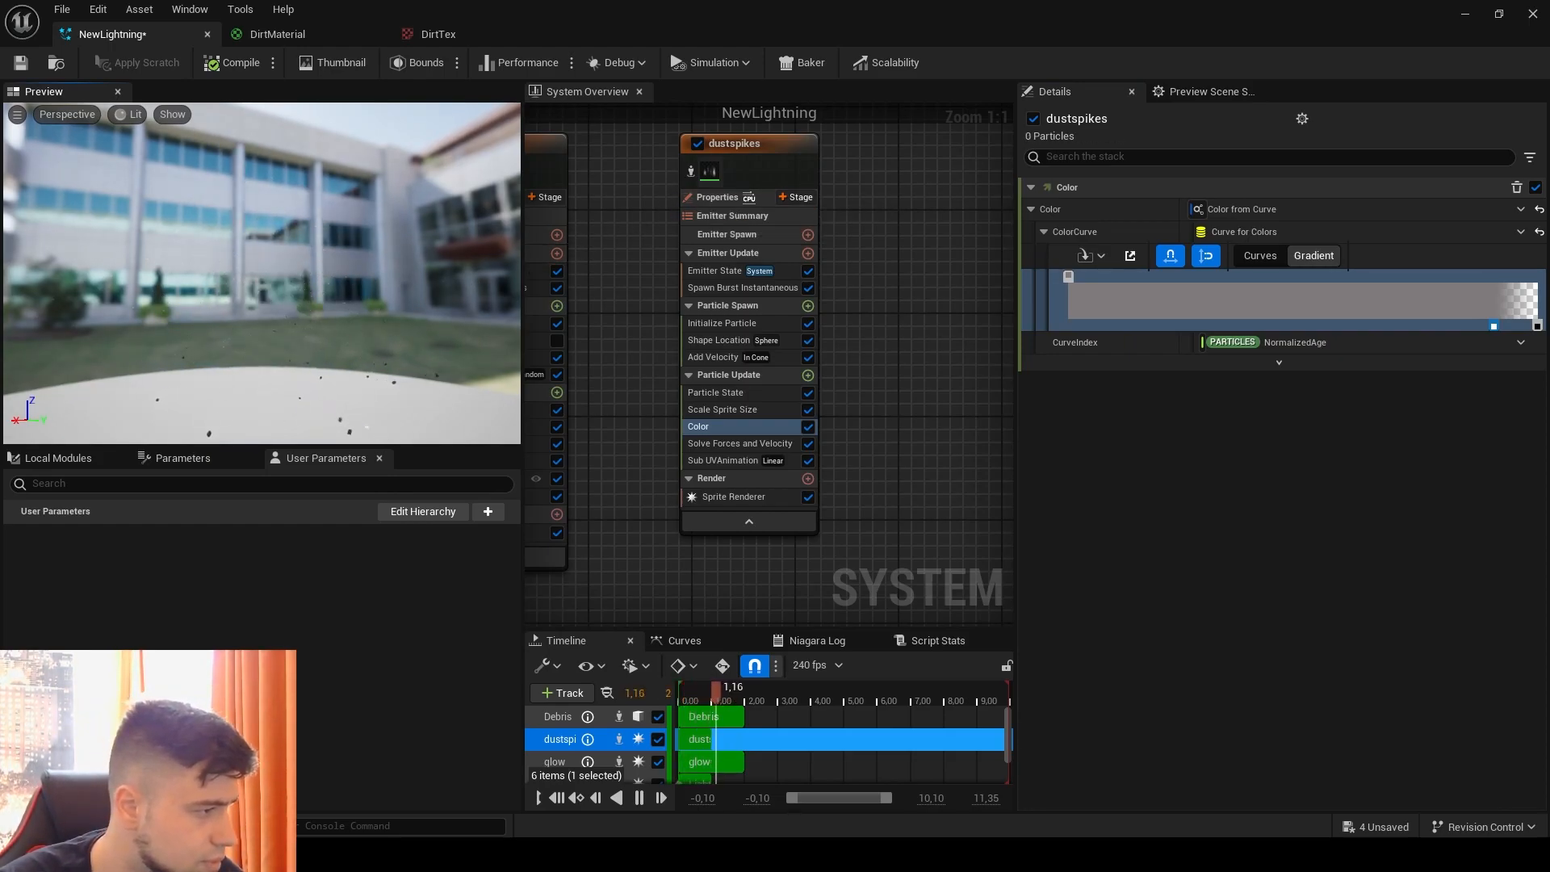
Step: Isolate the dustspikes emitter and reorder its Sub UVAnimation module to sit between Color and Solve Forces and Velocity in Particle Update
click(690, 170)
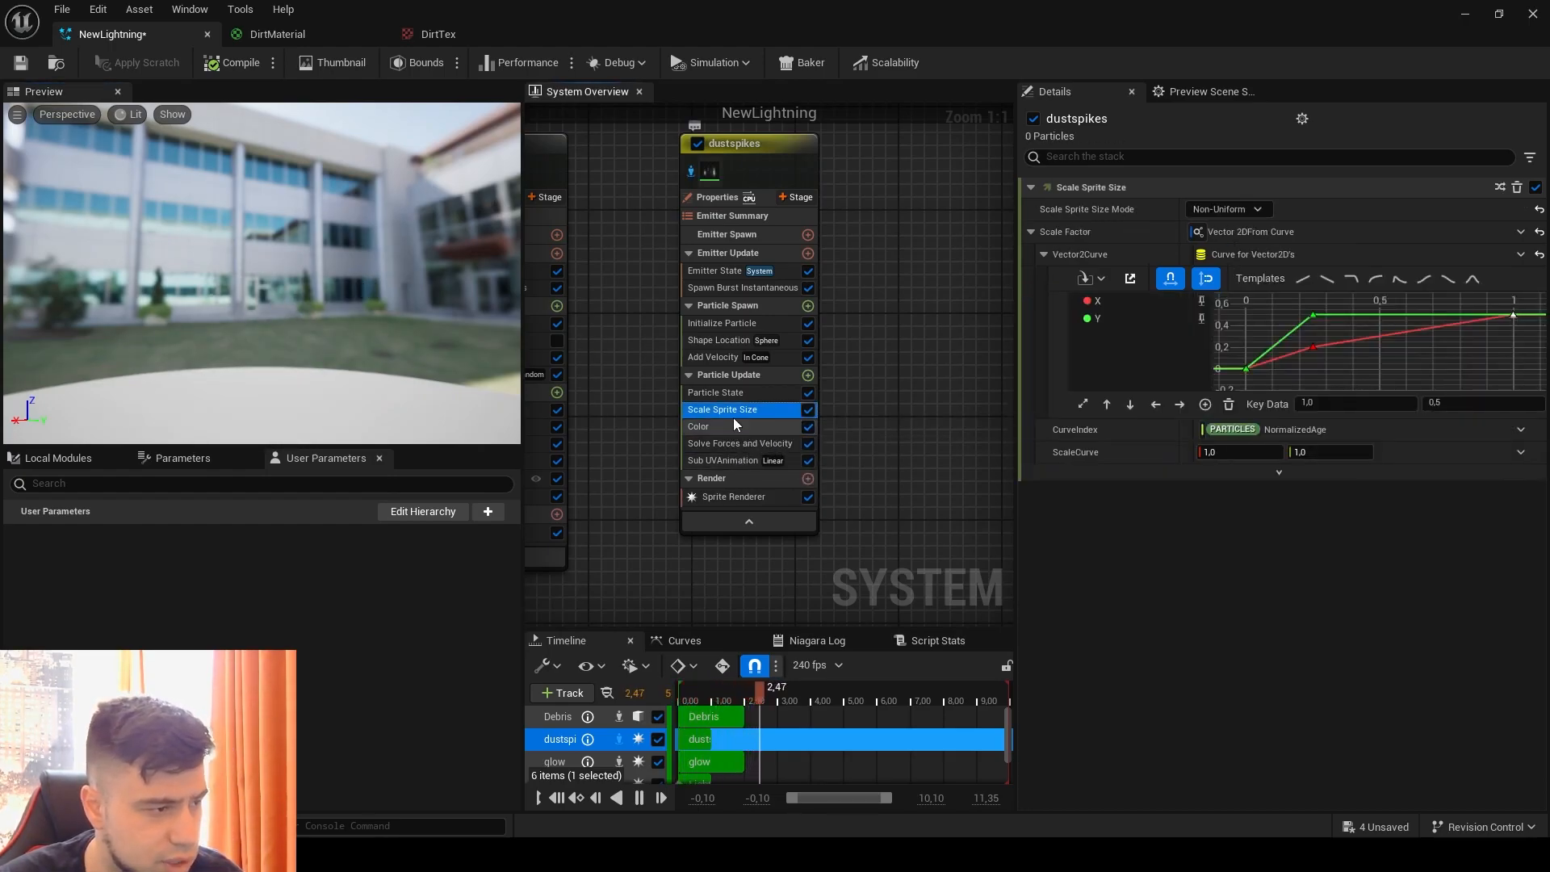
click(720, 357)
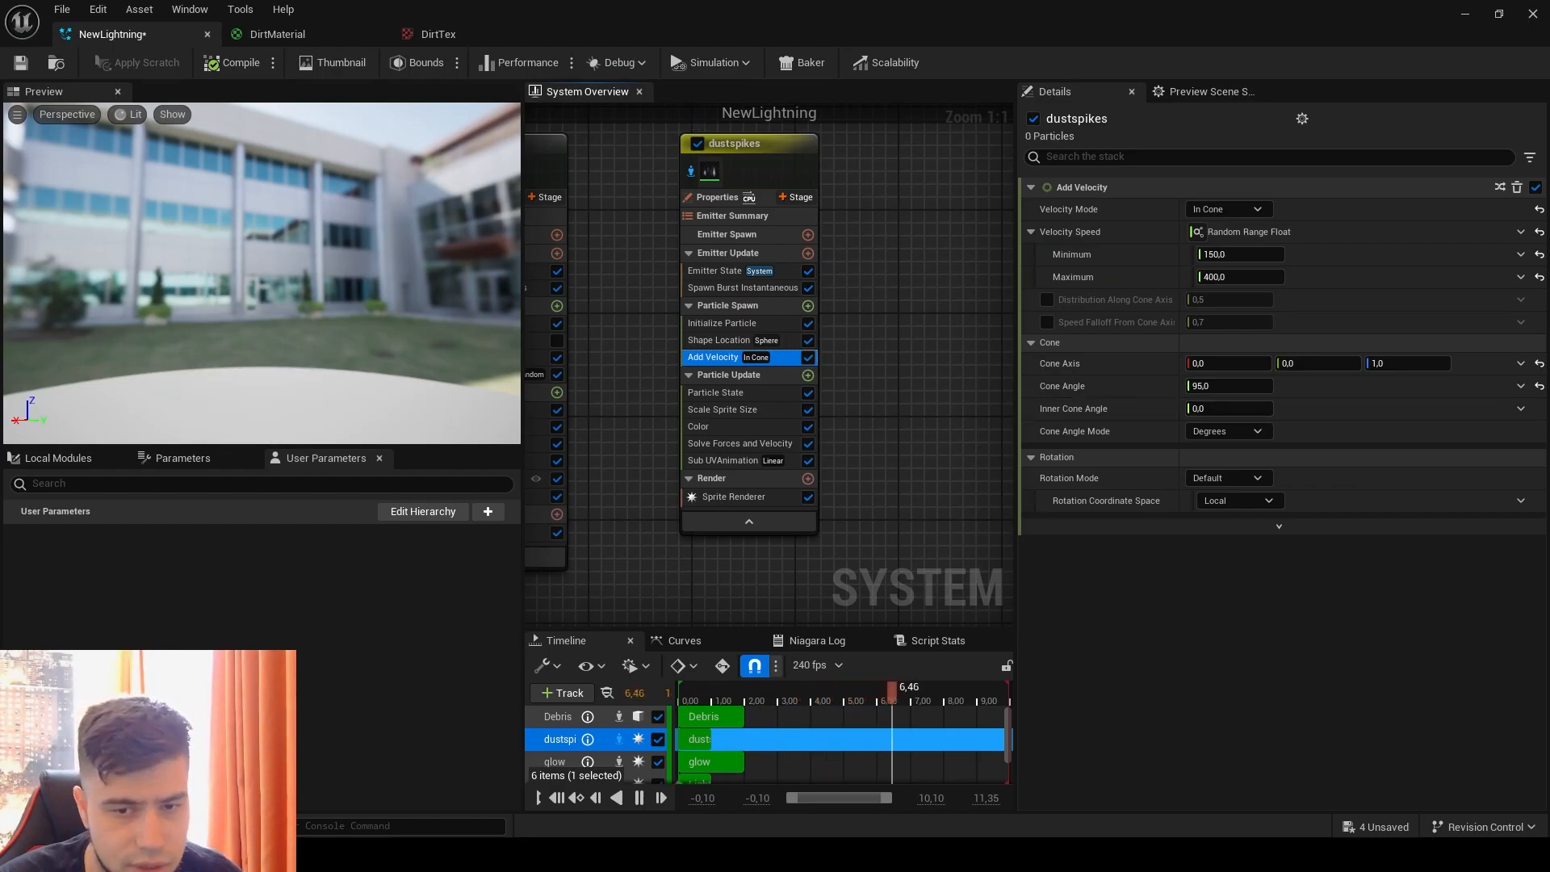
drag(723, 460, 729, 331)
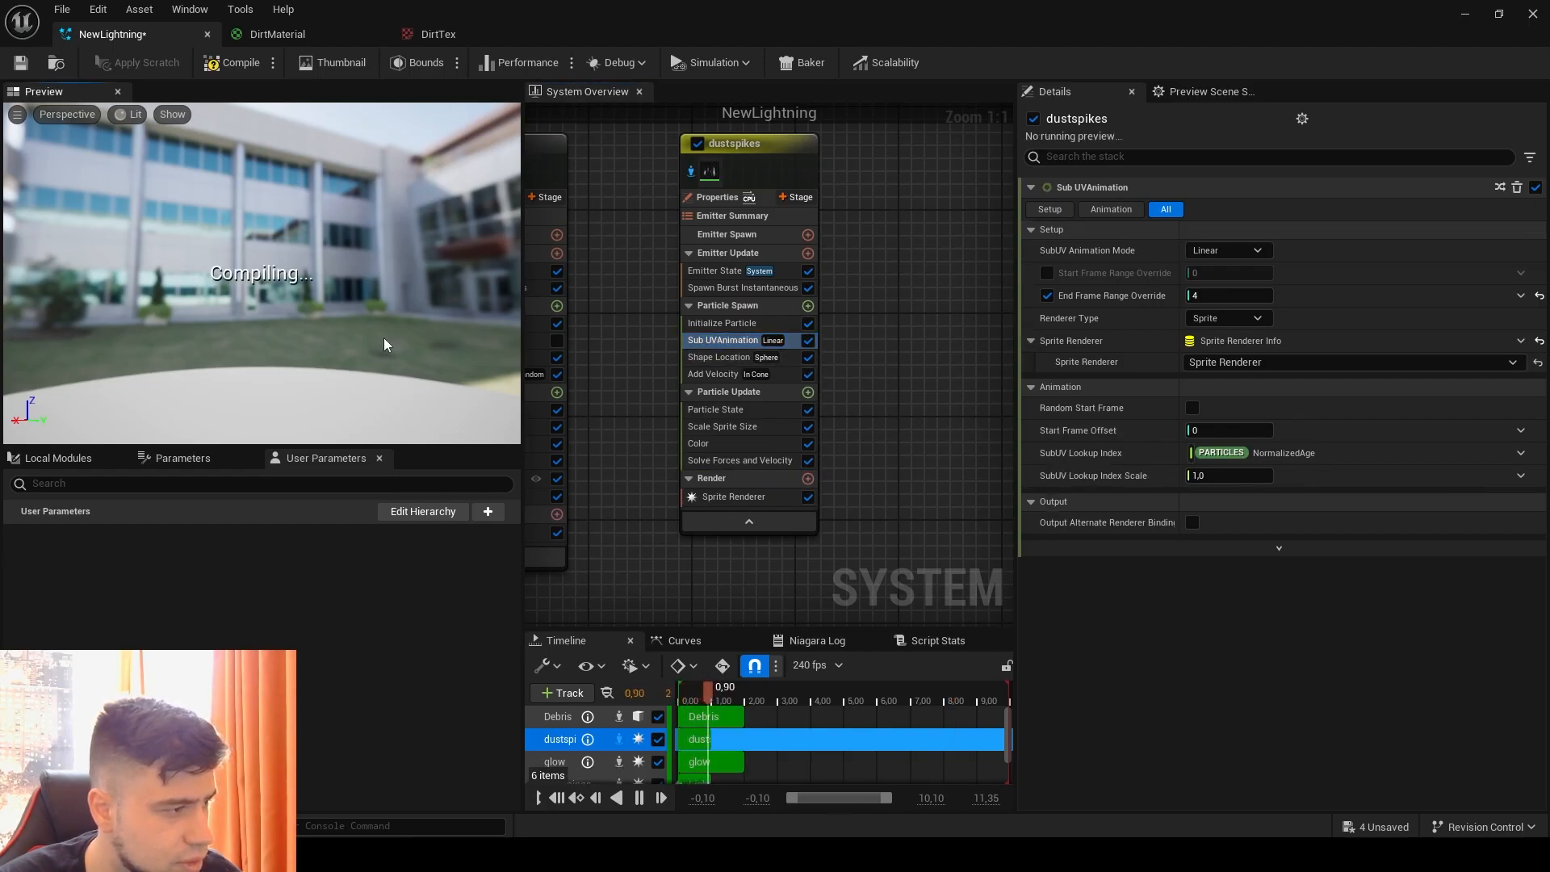
drag(725, 342, 713, 449)
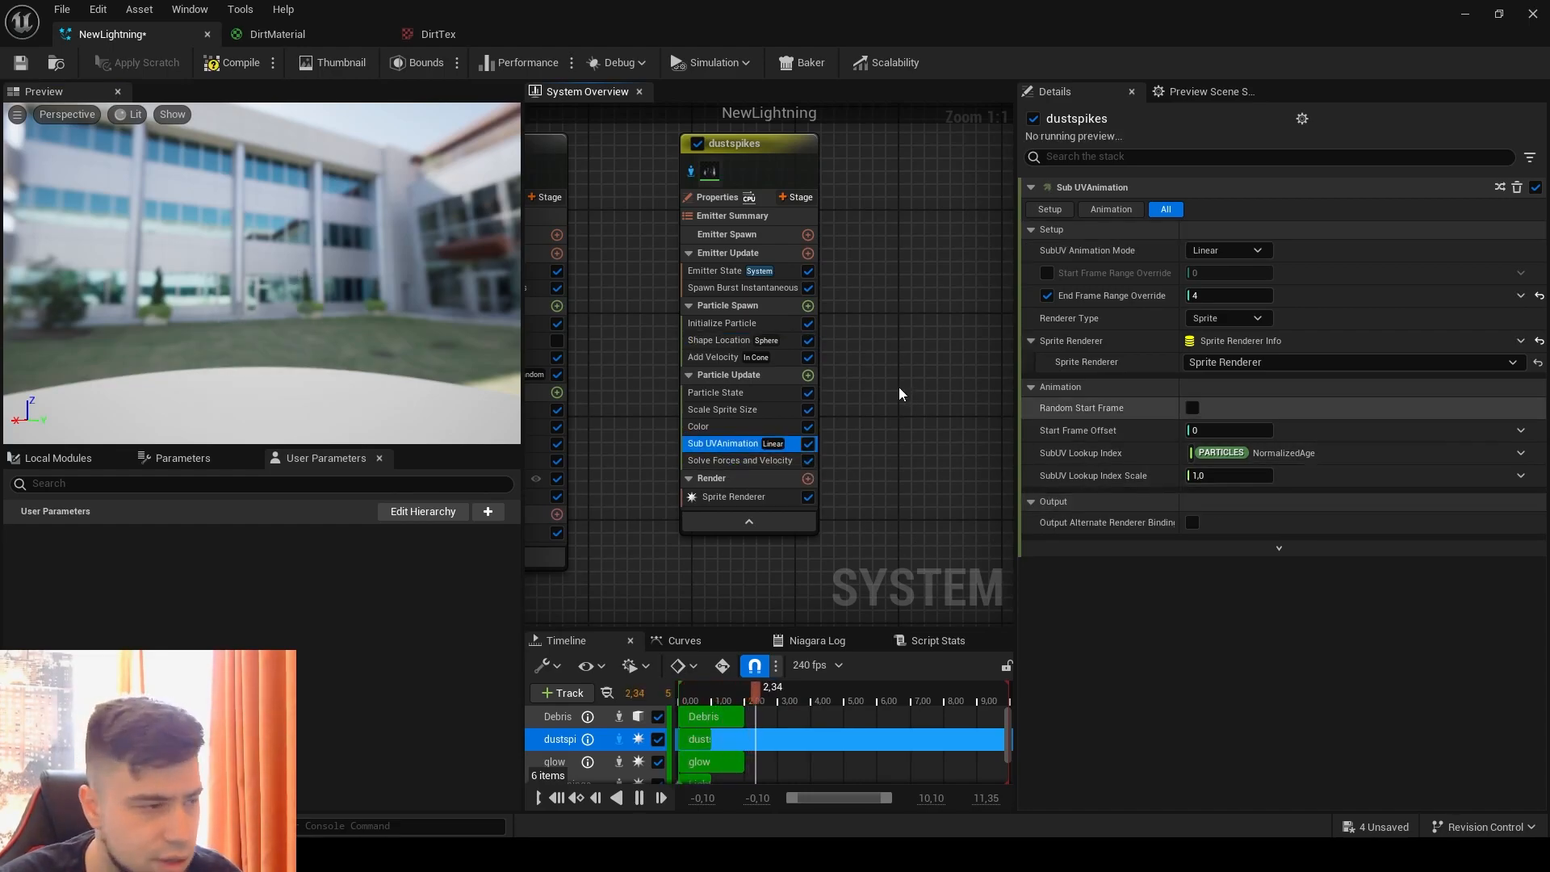
Step: Reset the burst spawn count from a random range to a single value and set it to 18
click(710, 289)
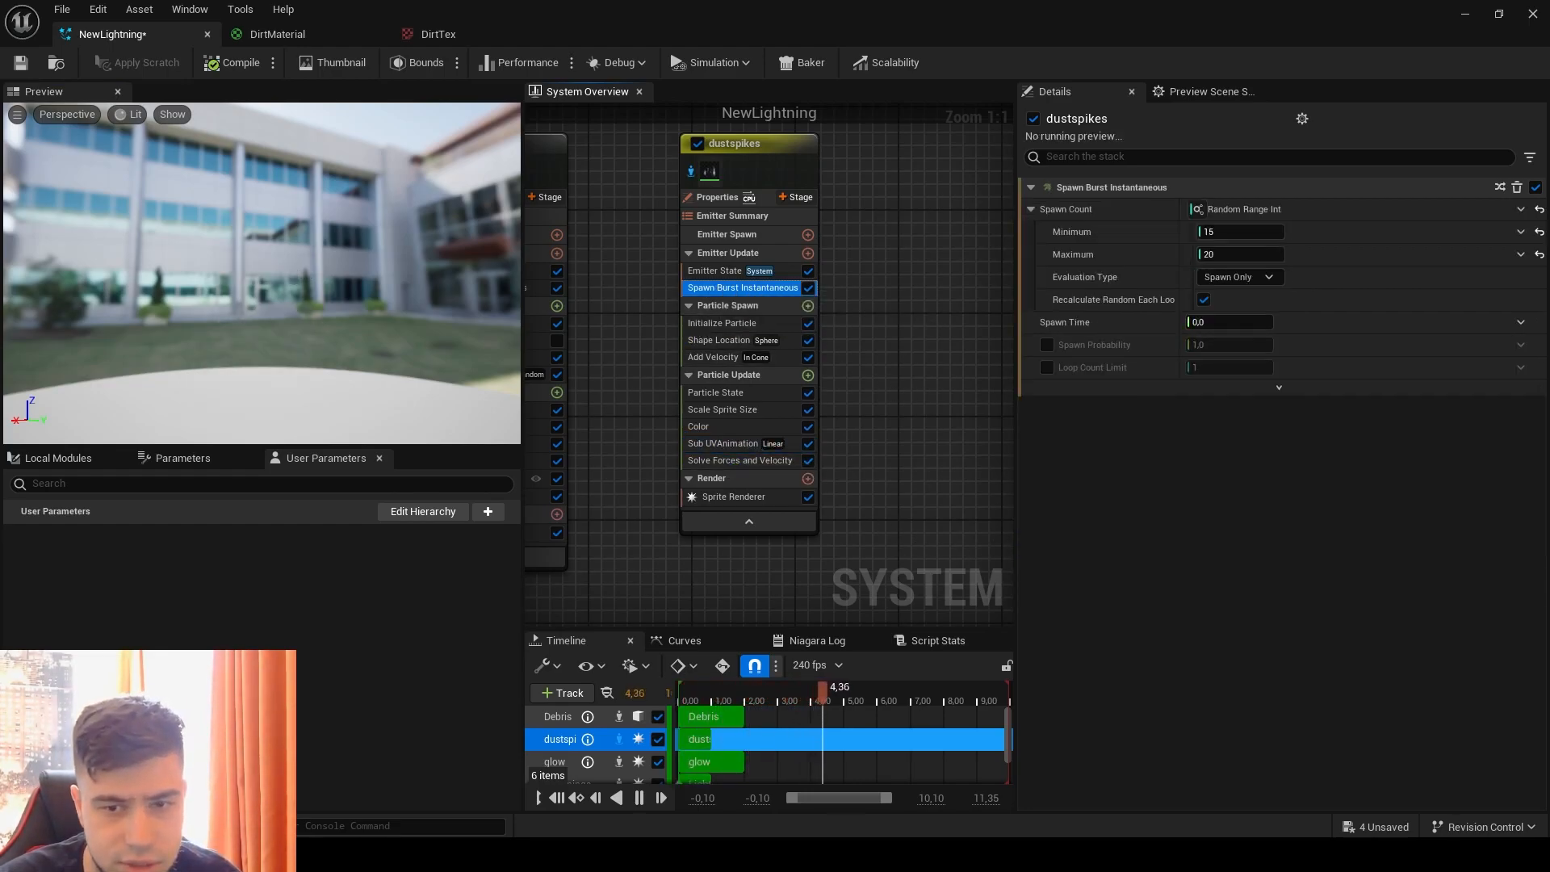
click(1539, 209)
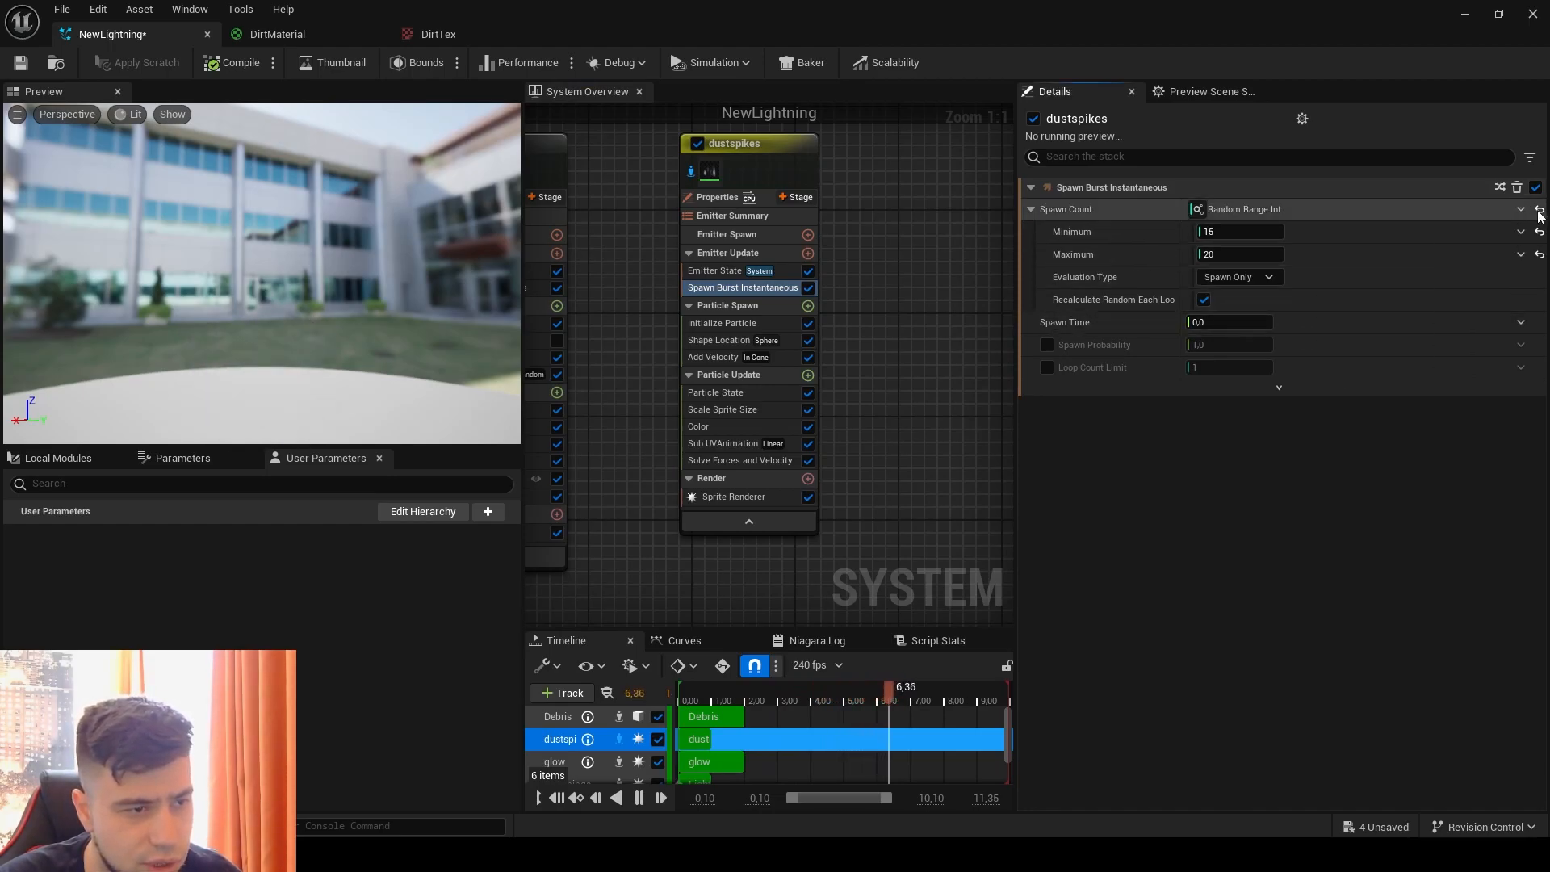
click(1240, 209)
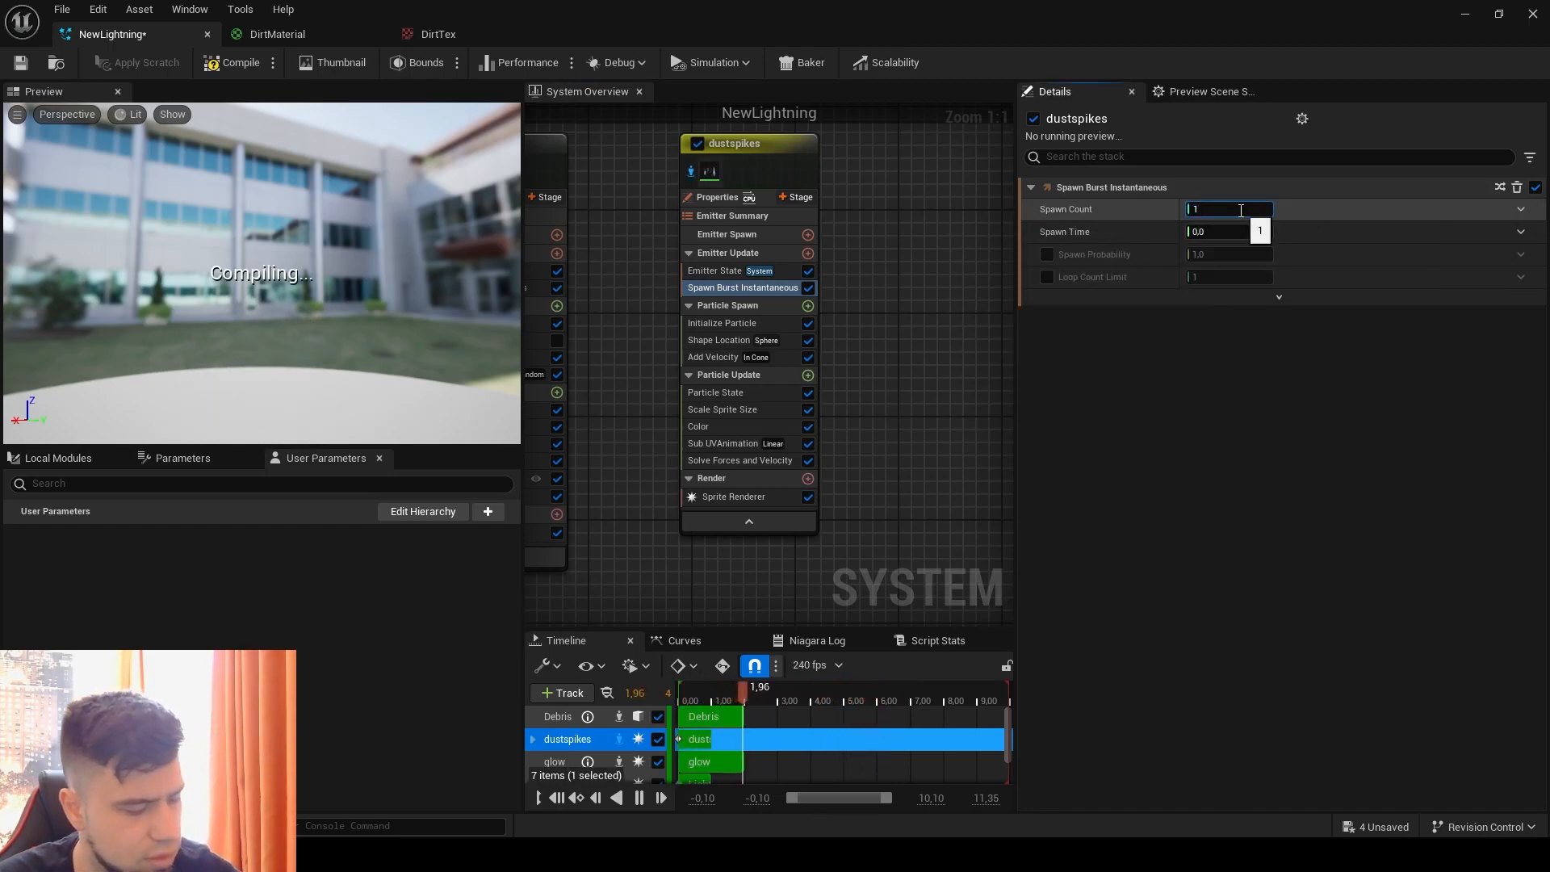
key(Return)
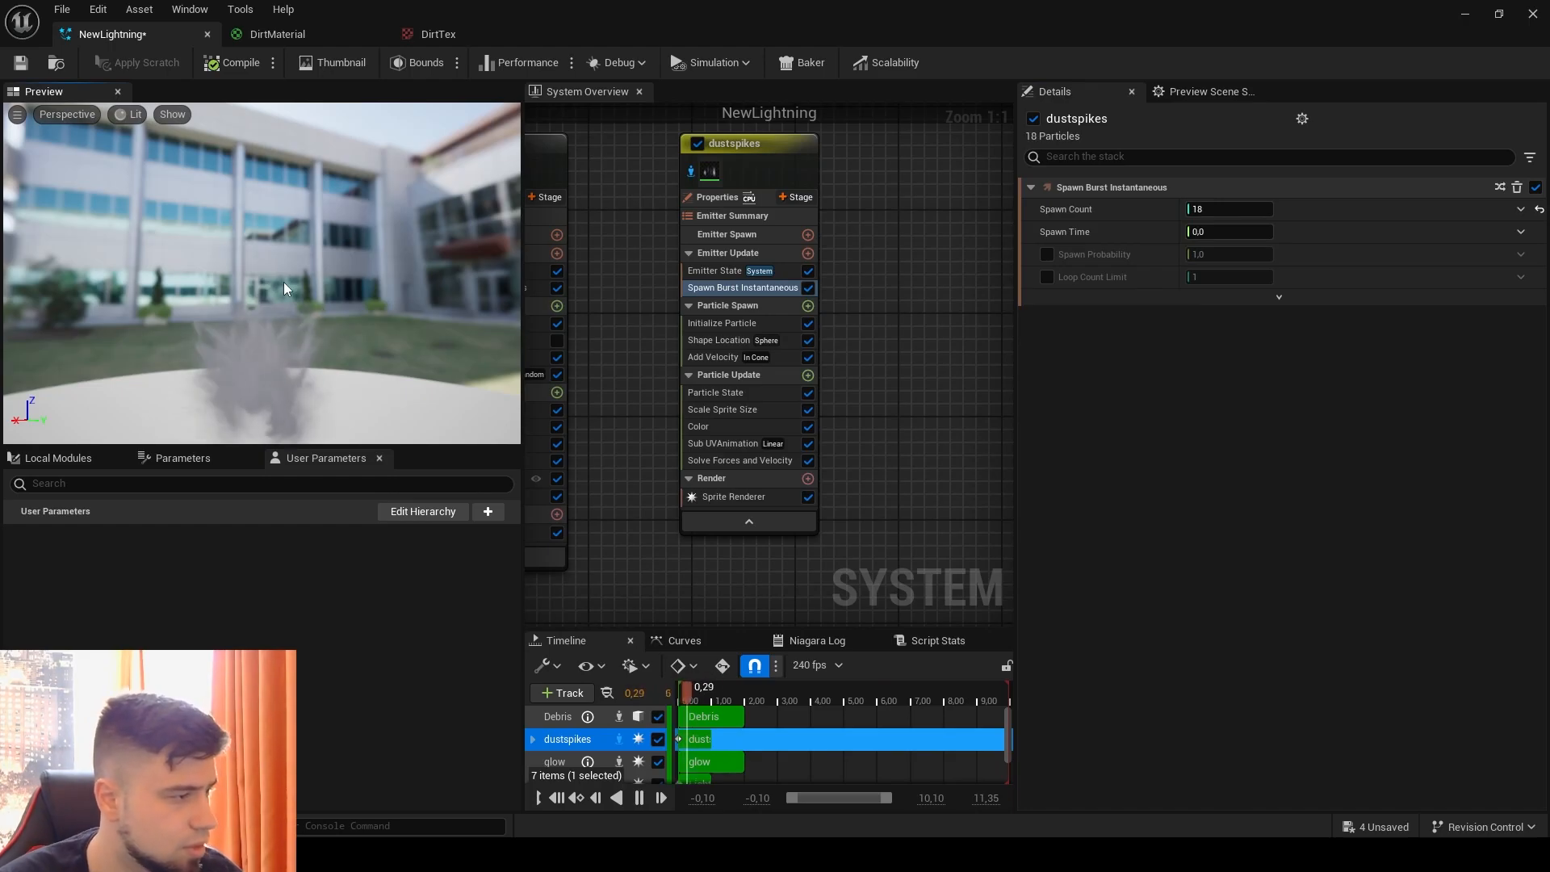
Step: Set the dustspikes uniform sprite size range to about 466 to 594 and the burst spawn count to 8
click(772, 323)
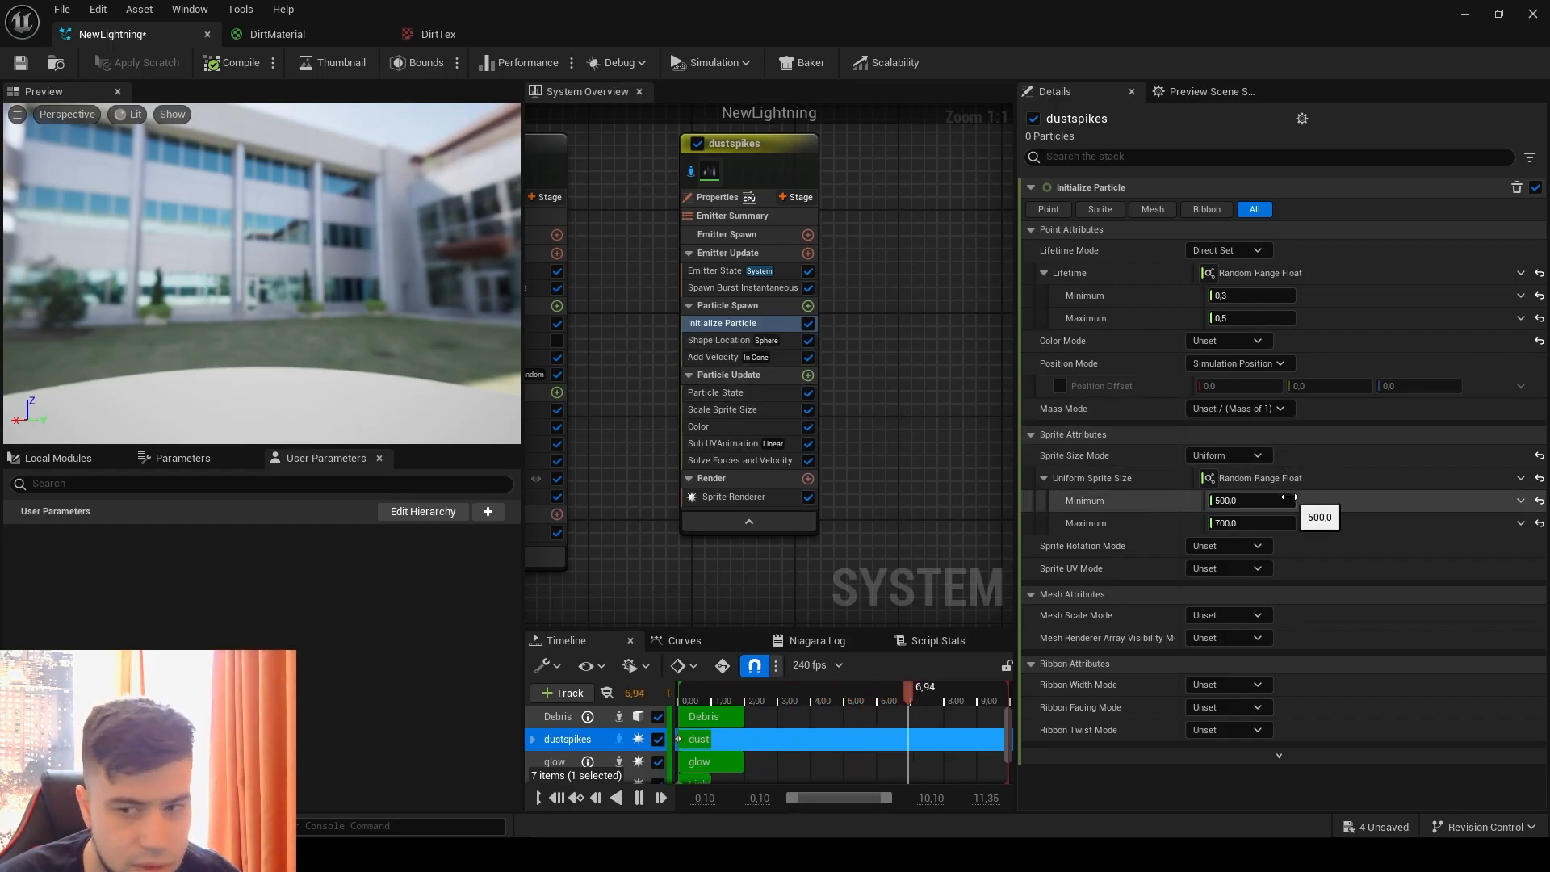
drag(1286, 501, 1323, 501)
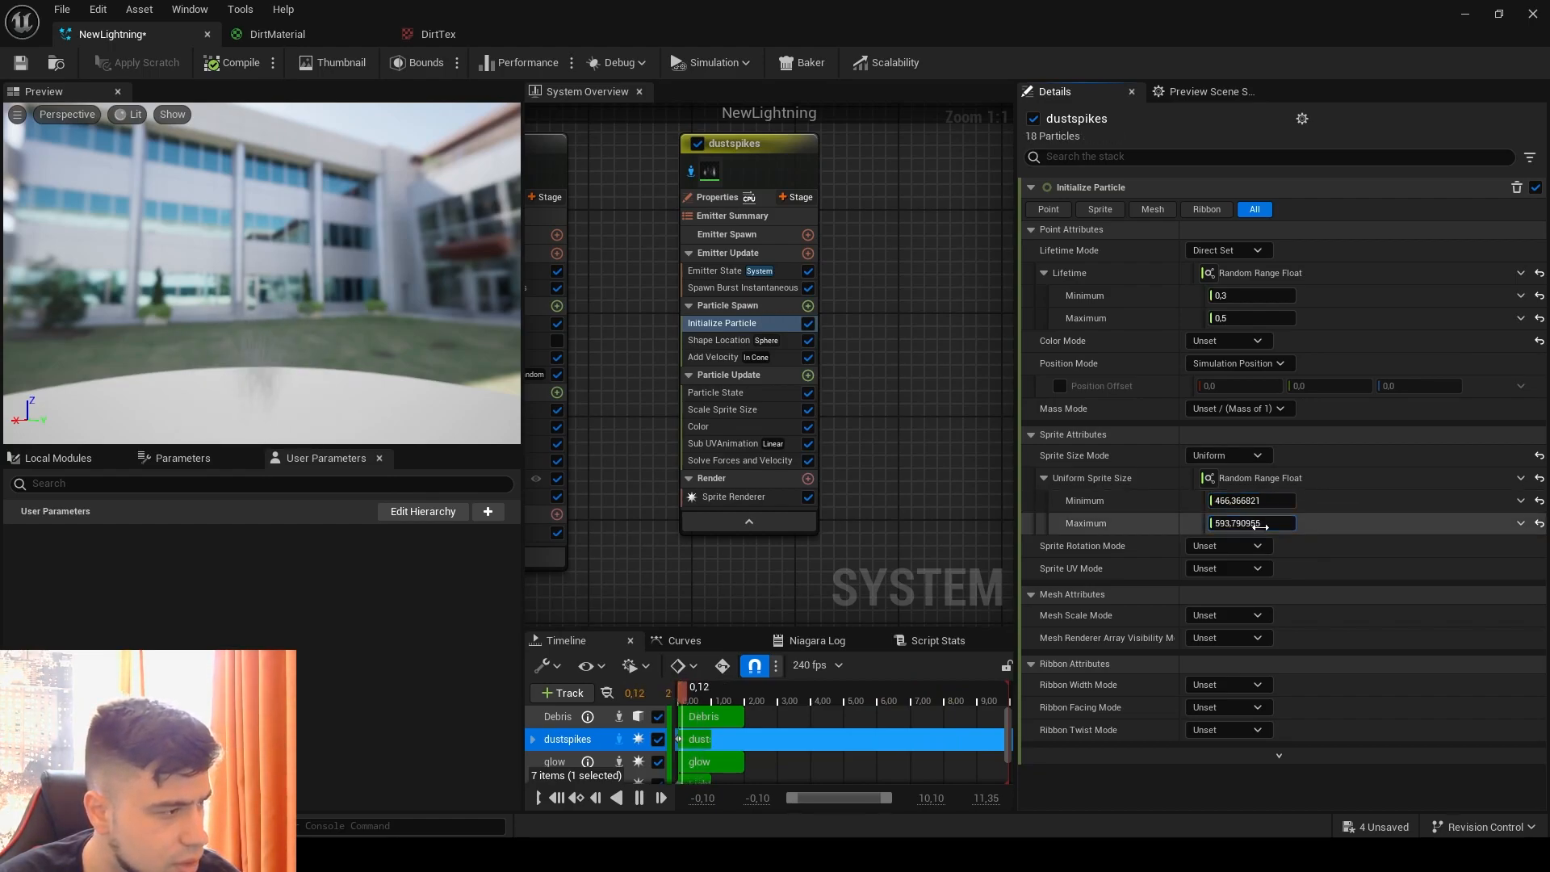
click(750, 289)
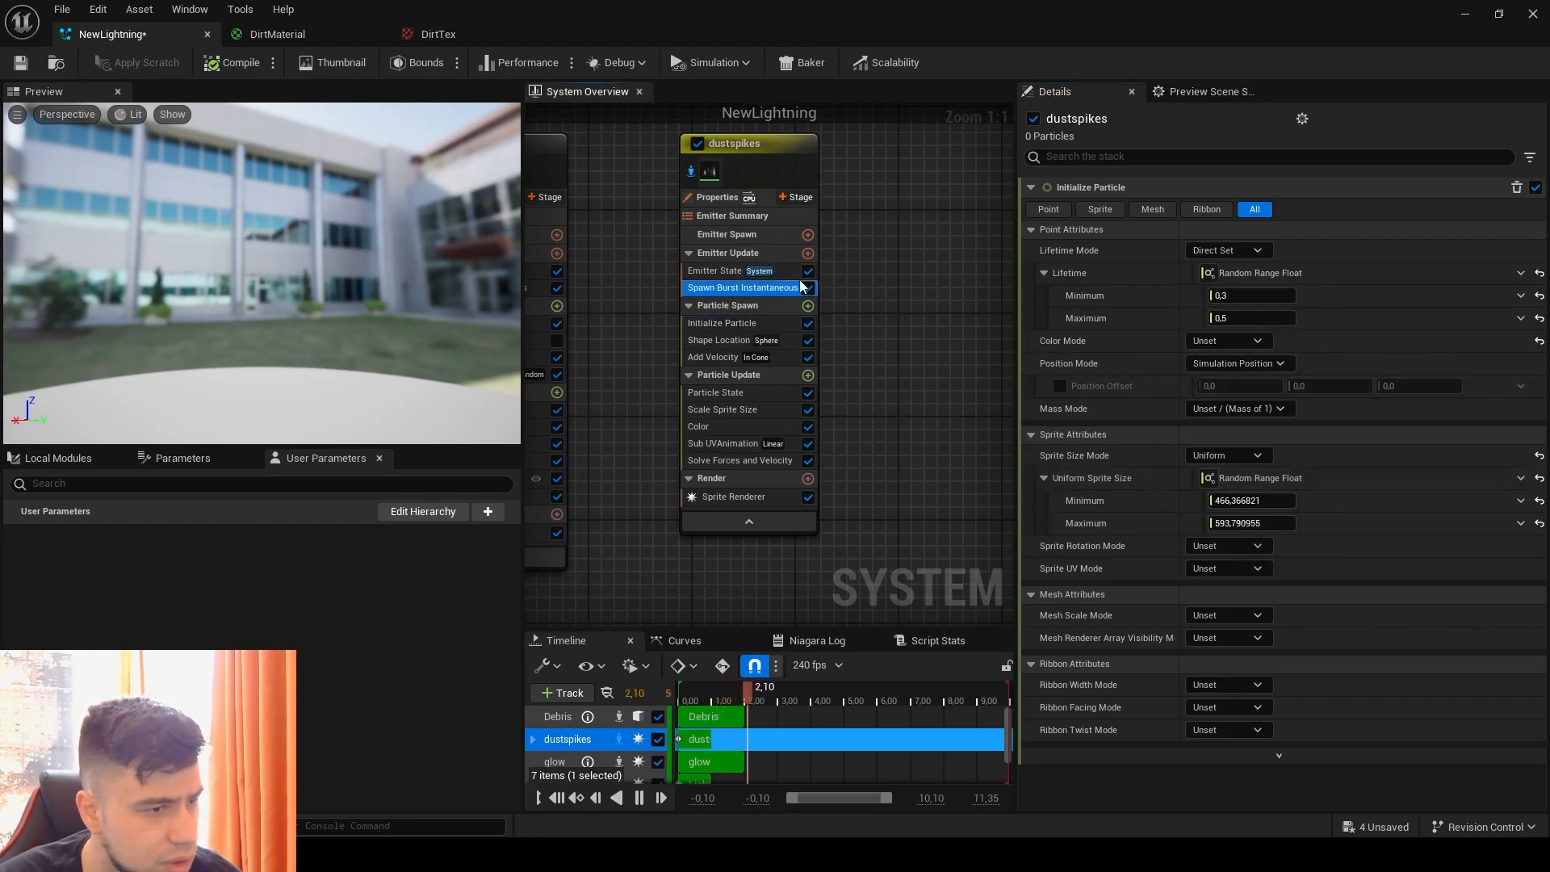
click(1232, 217)
drag(1225, 216, 1197, 219)
click(491, 305)
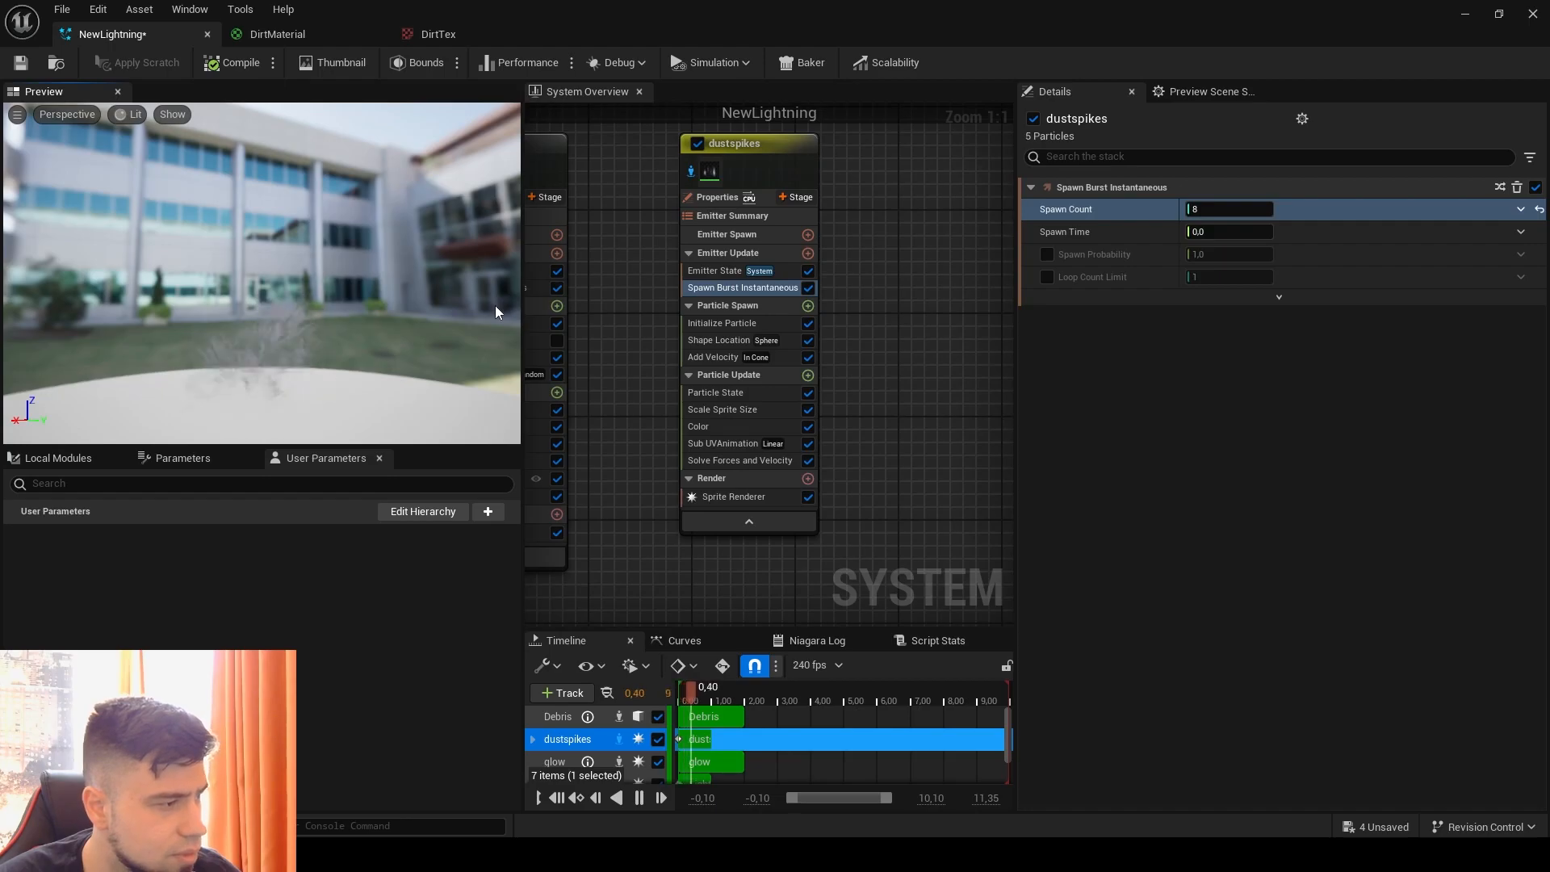
Step: Disable and re-enable the Sub UVAnimation module to compare the effect in the preview
click(808, 443)
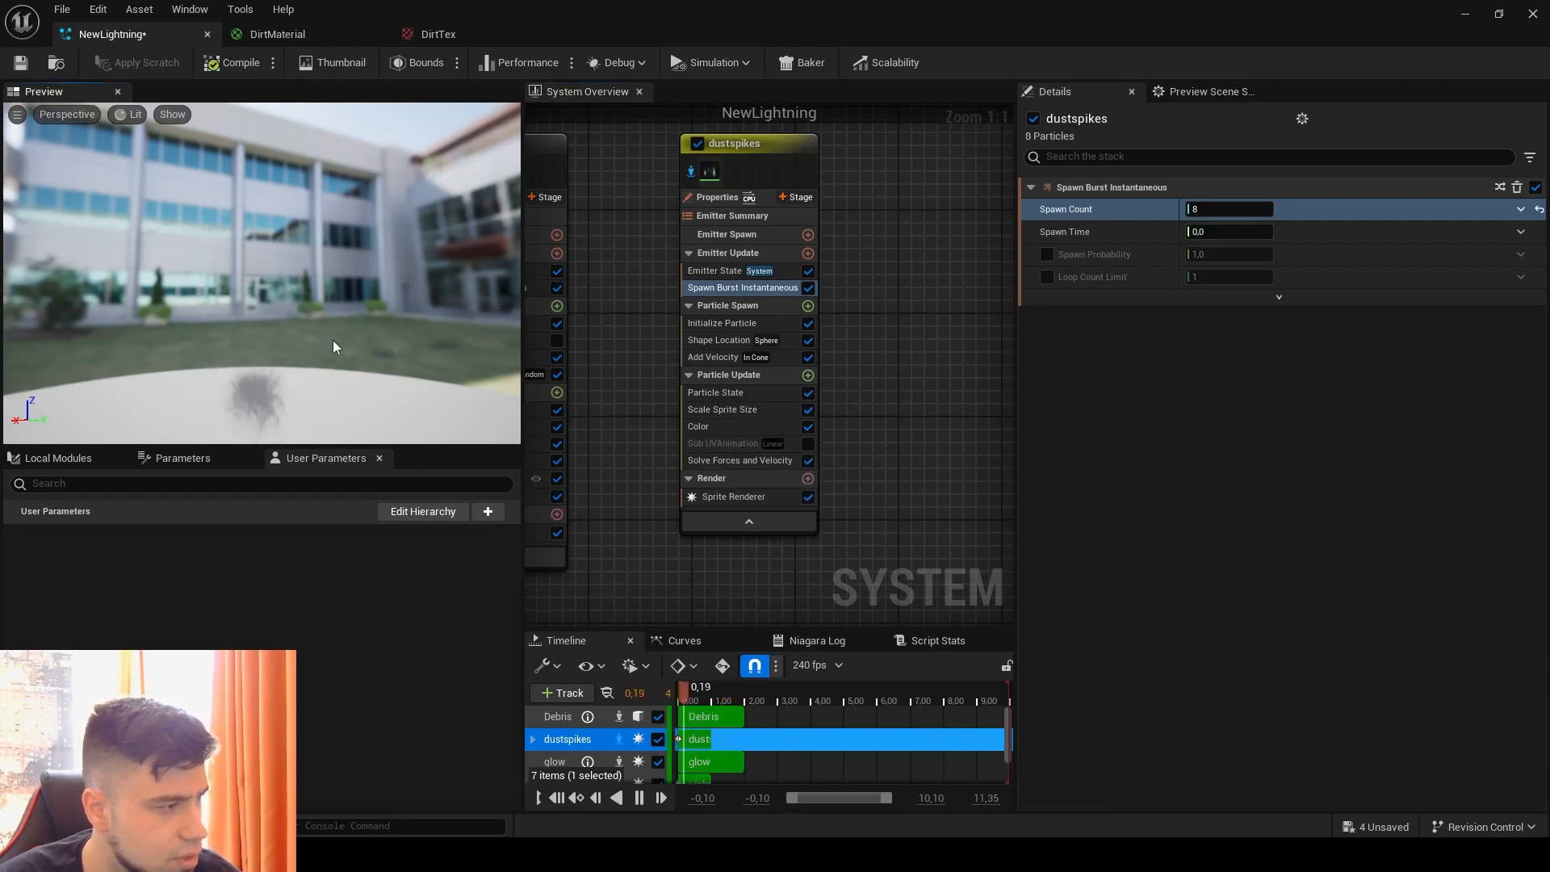
click(808, 443)
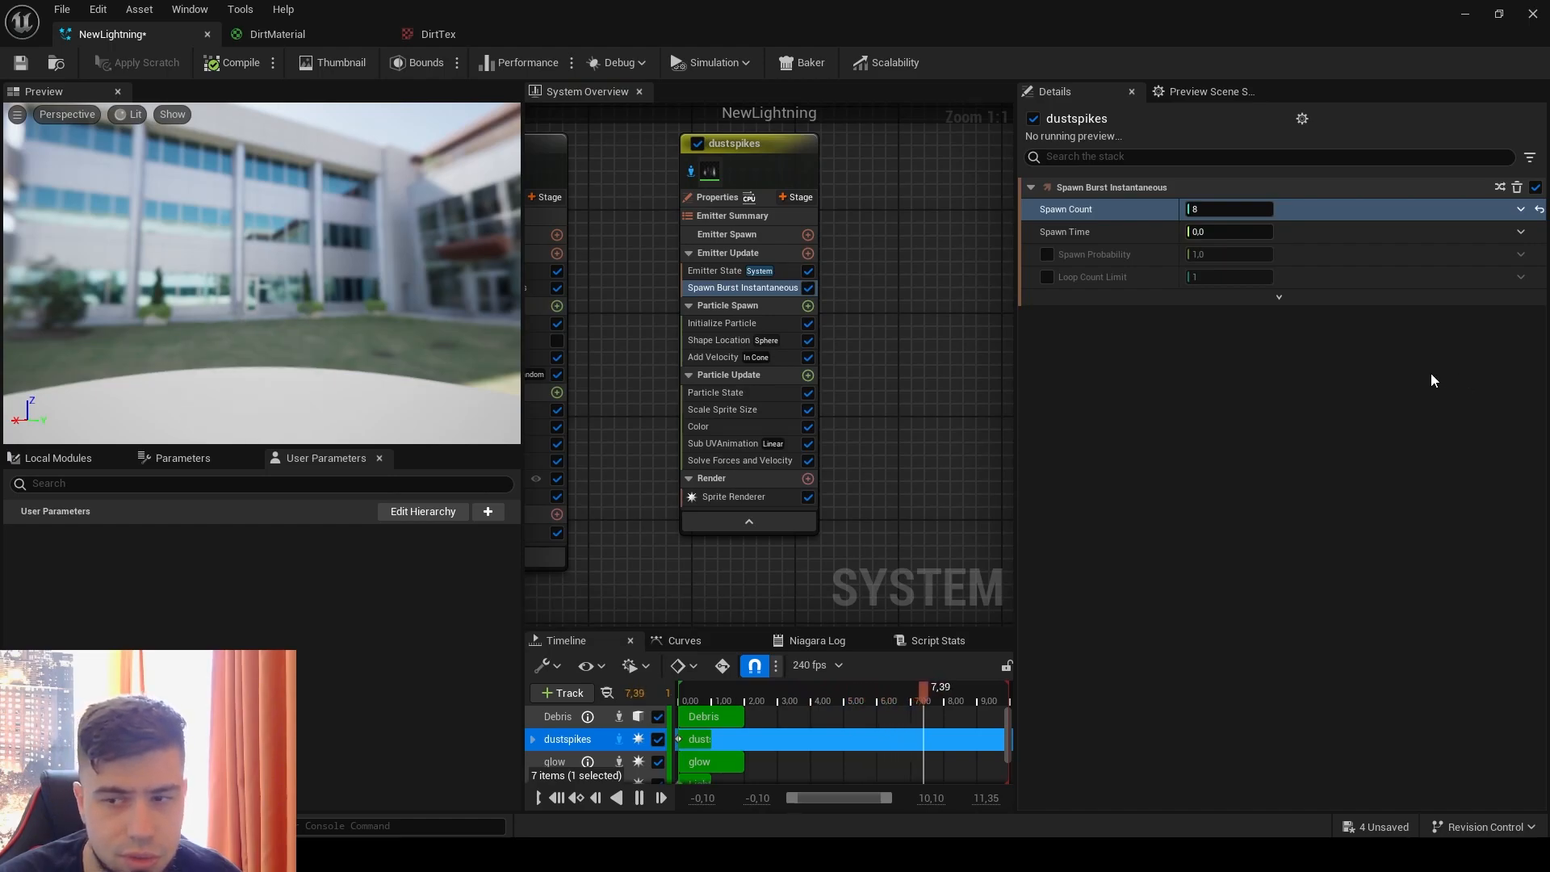
Step: Set the Add Velocity cone angle to 90 degrees and expand the module's advanced options
click(731, 340)
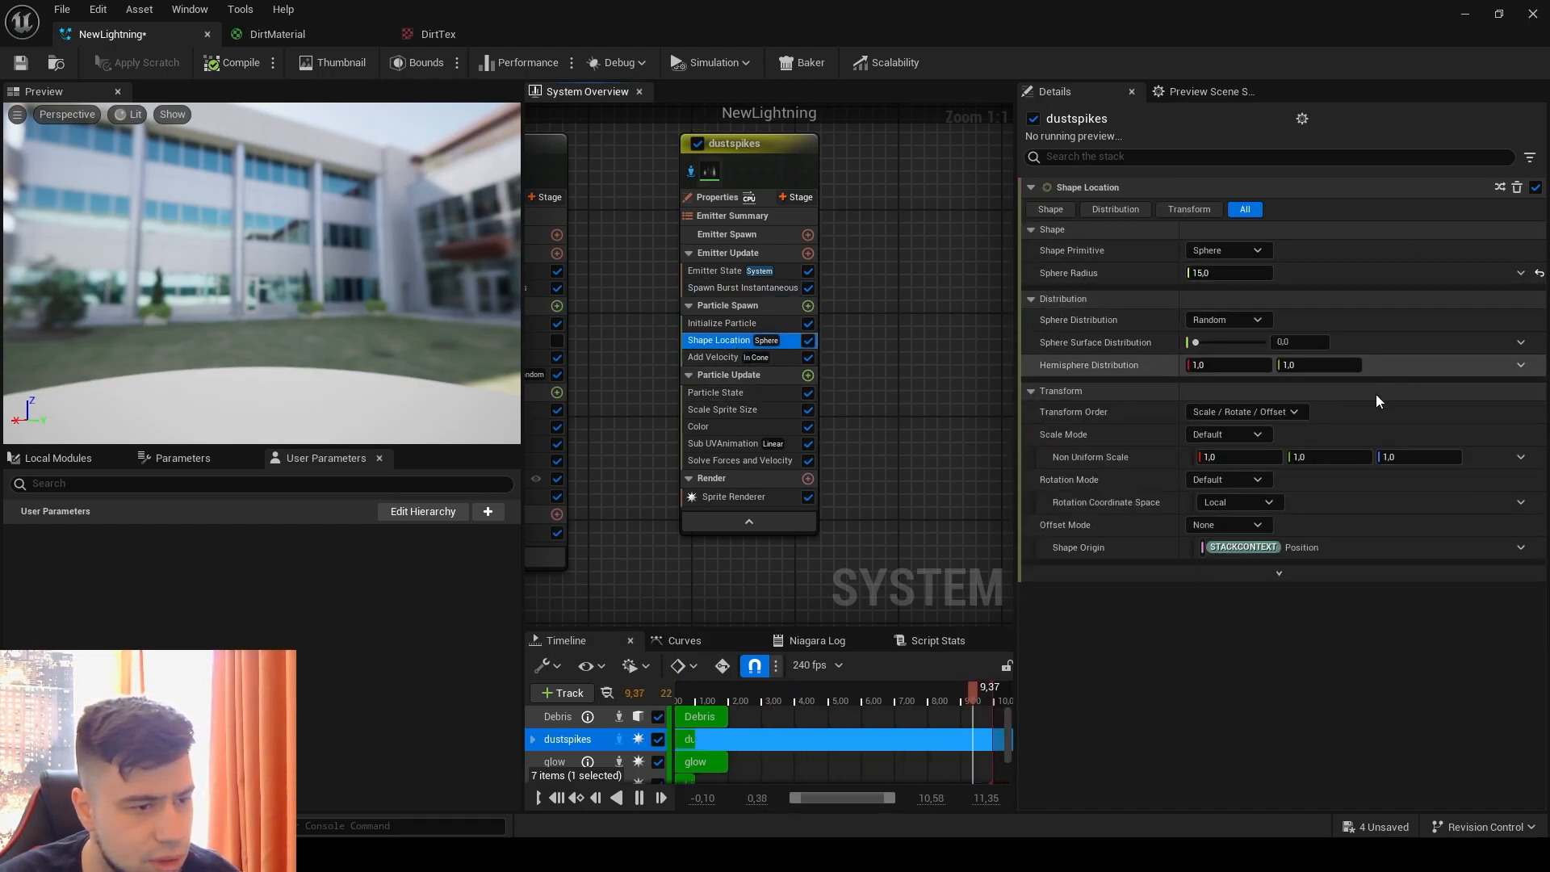
click(728, 357)
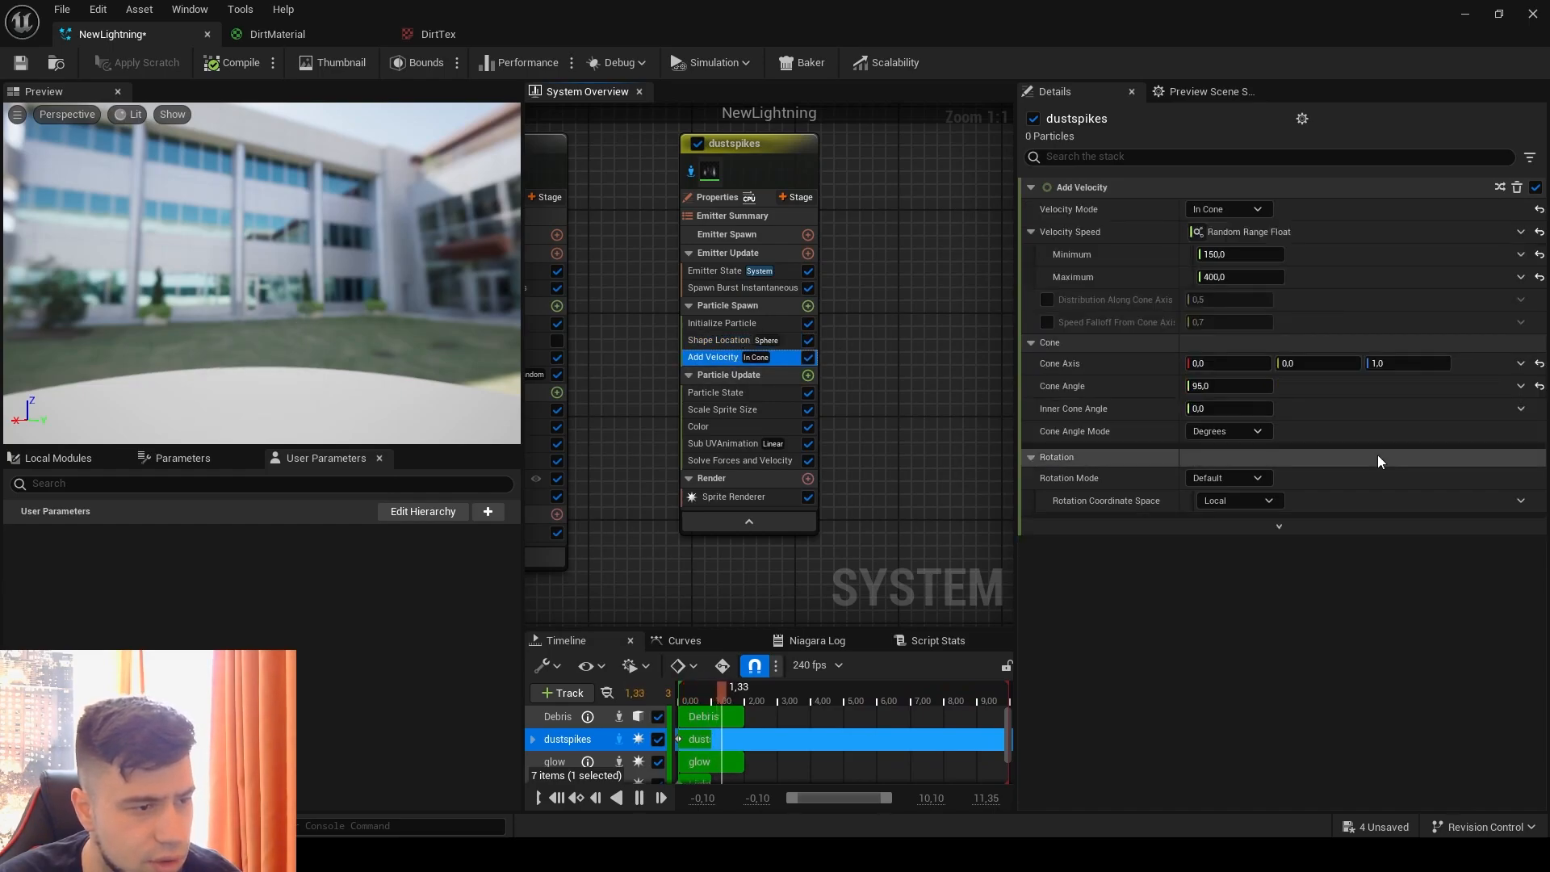
drag(1228, 386, 1316, 398)
click(1240, 387)
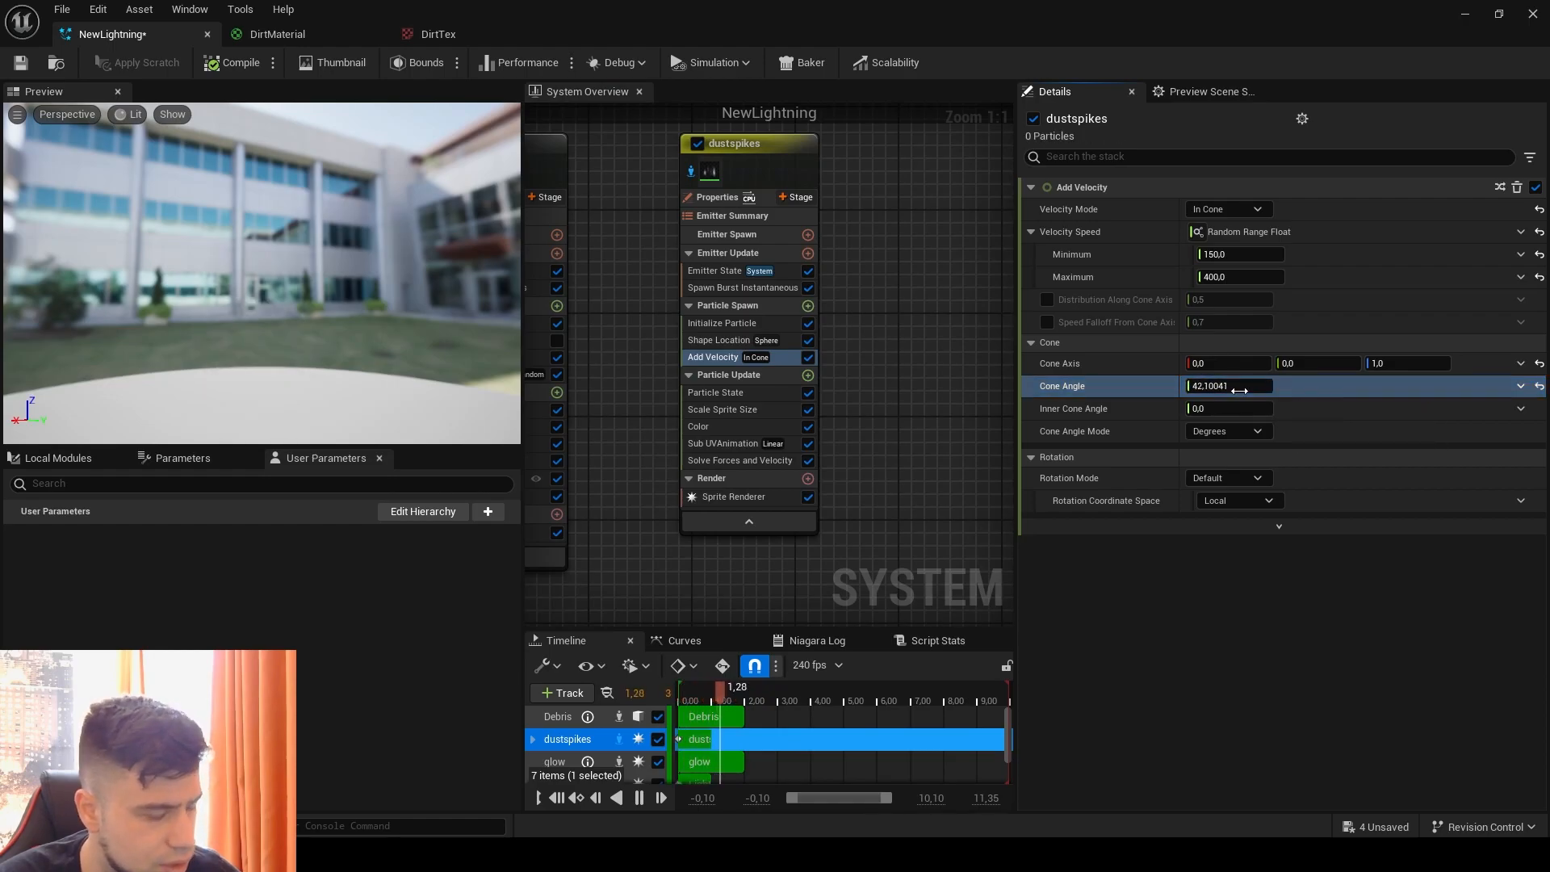
text(90)
key(Return)
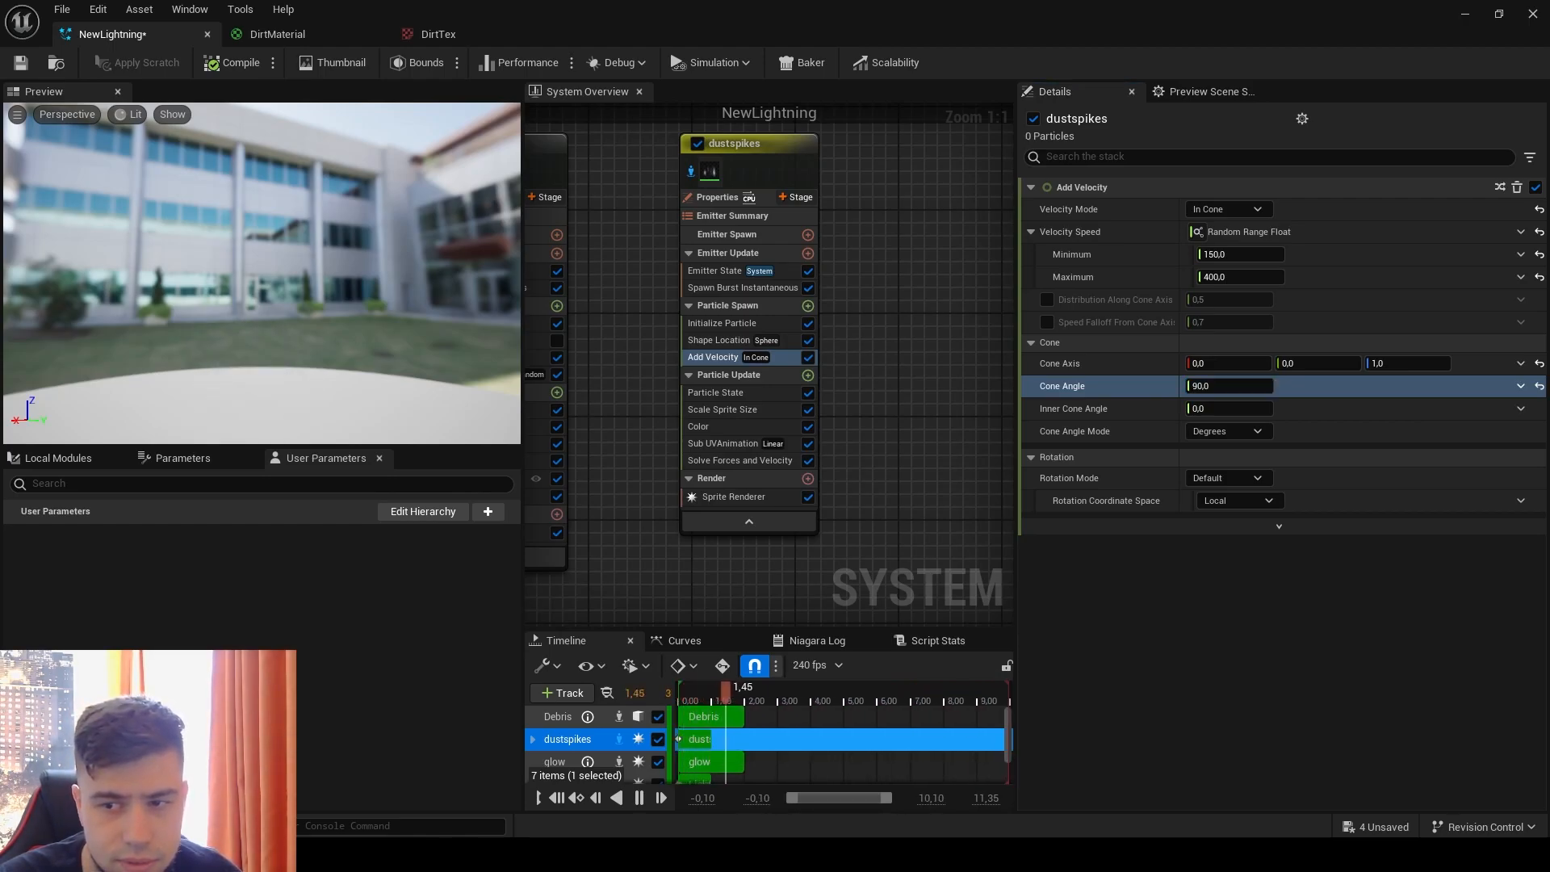
click(1280, 527)
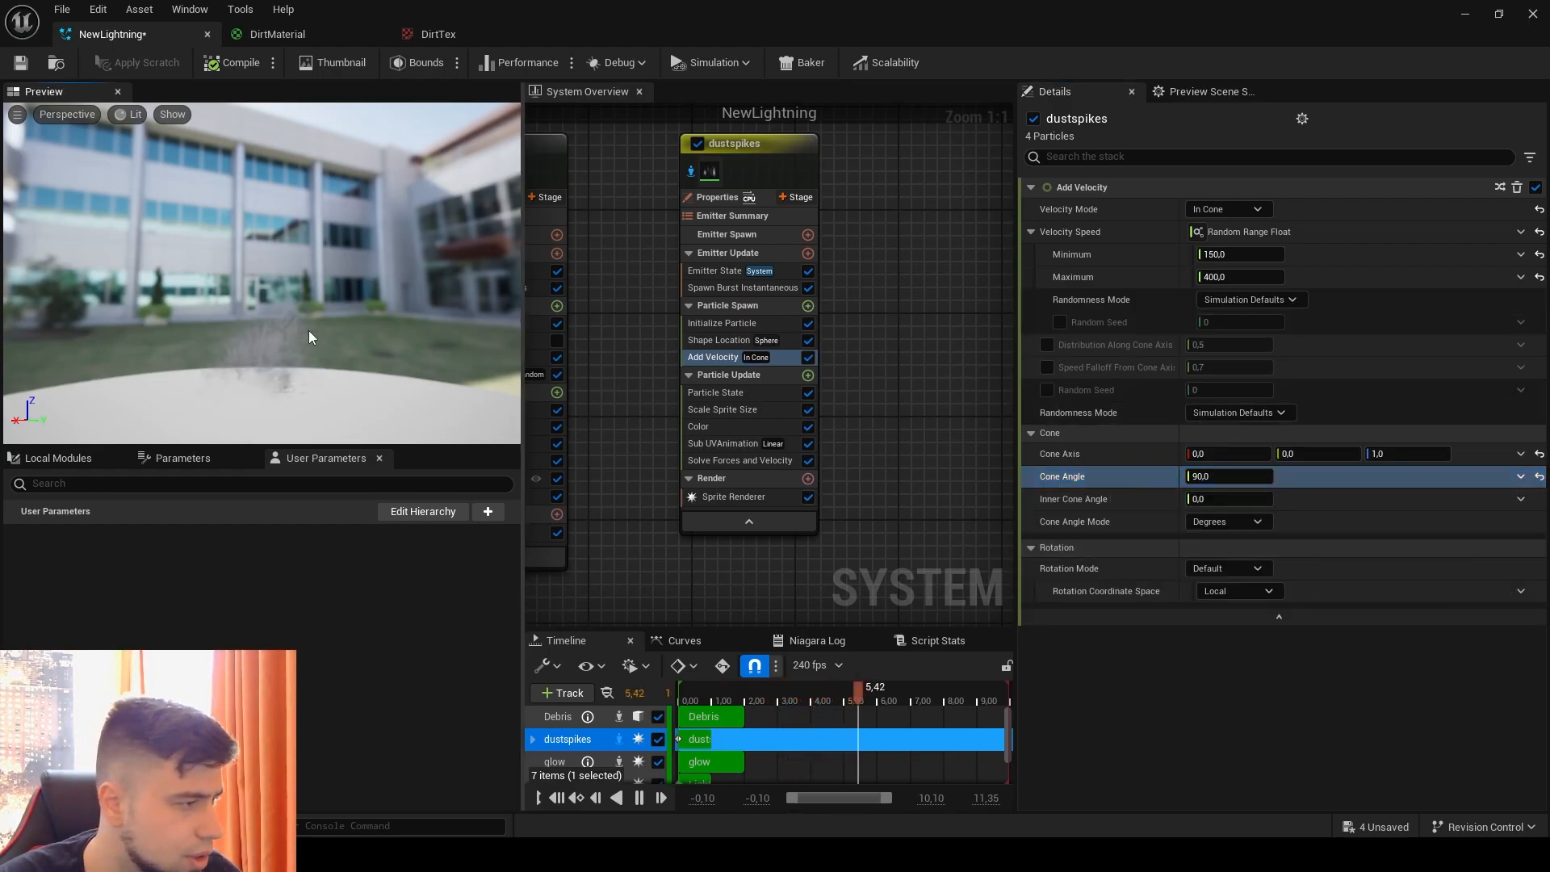
Step: Lower the opacity key near the color gradient's end to 0.41 and briefly move the window aside to check the level viewport
click(733, 421)
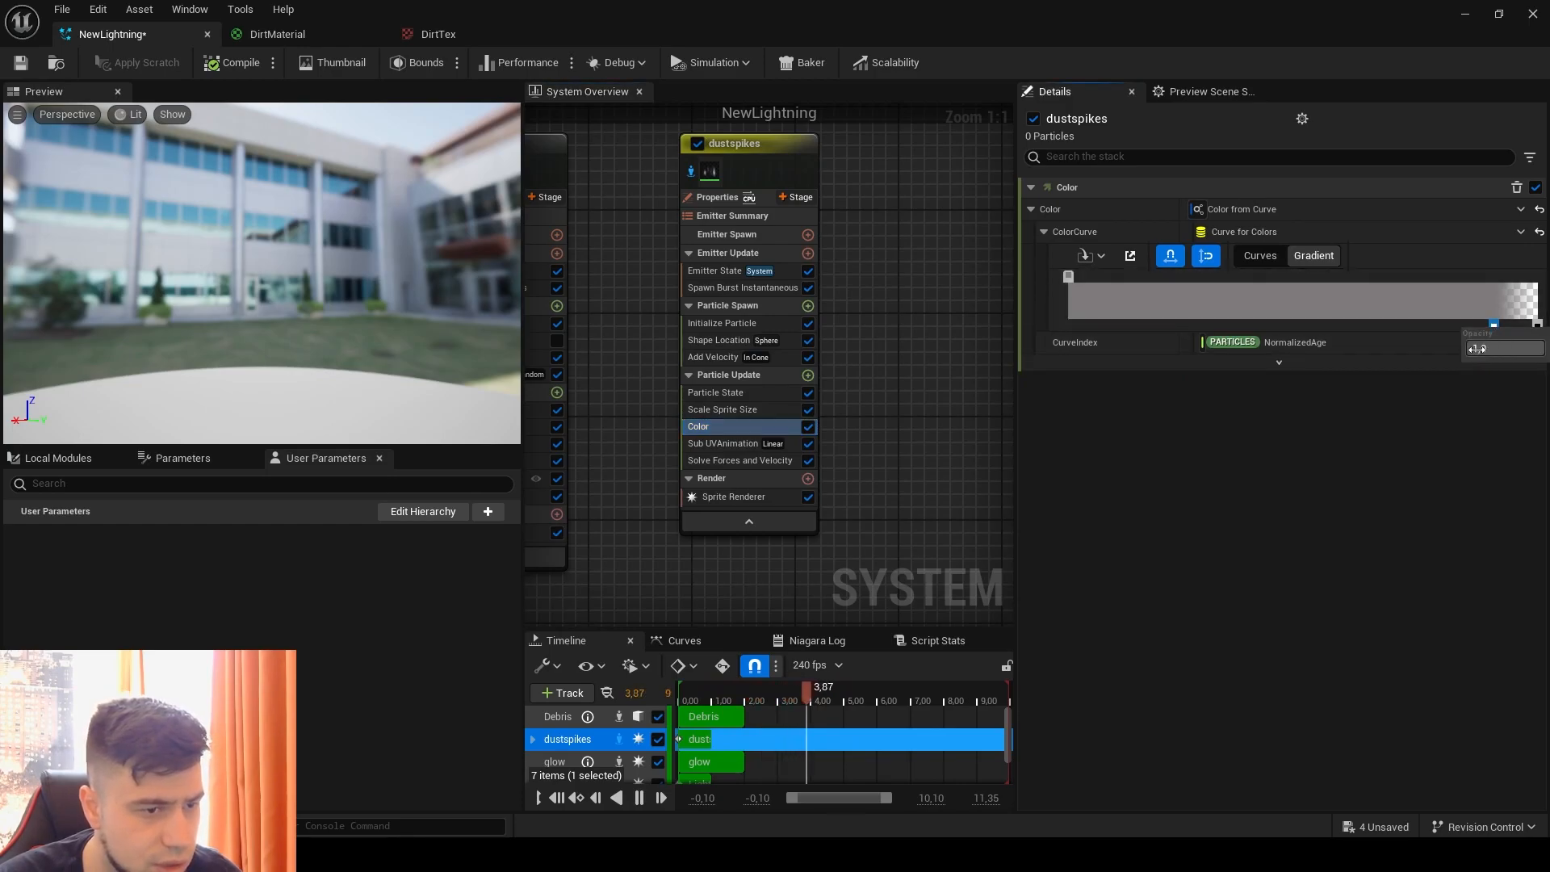
drag(1477, 348, 1428, 348)
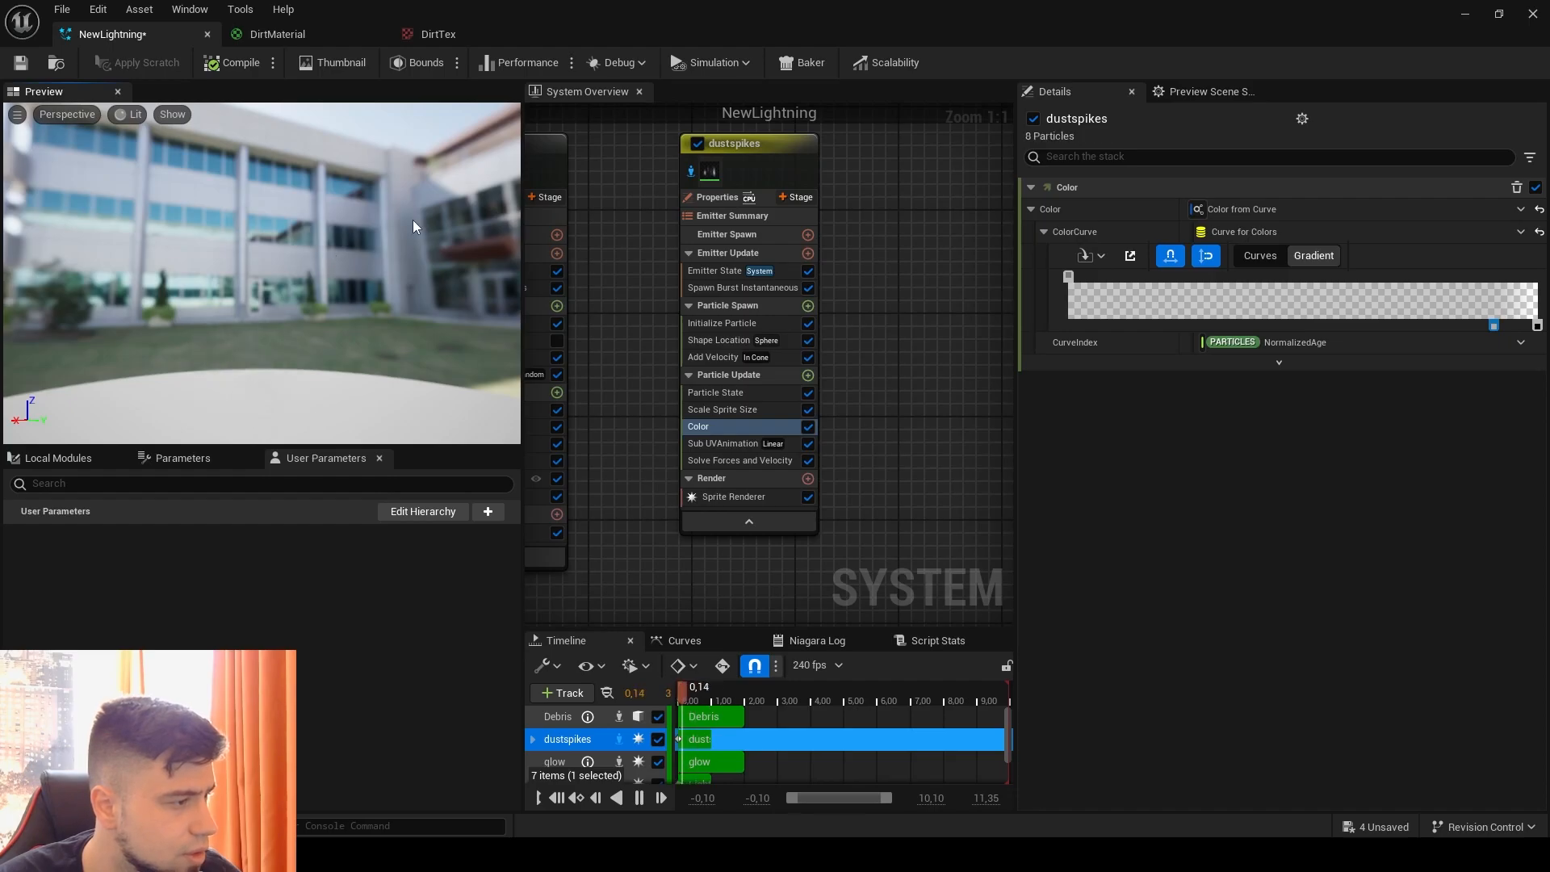
drag(477, 21, 1033, 101)
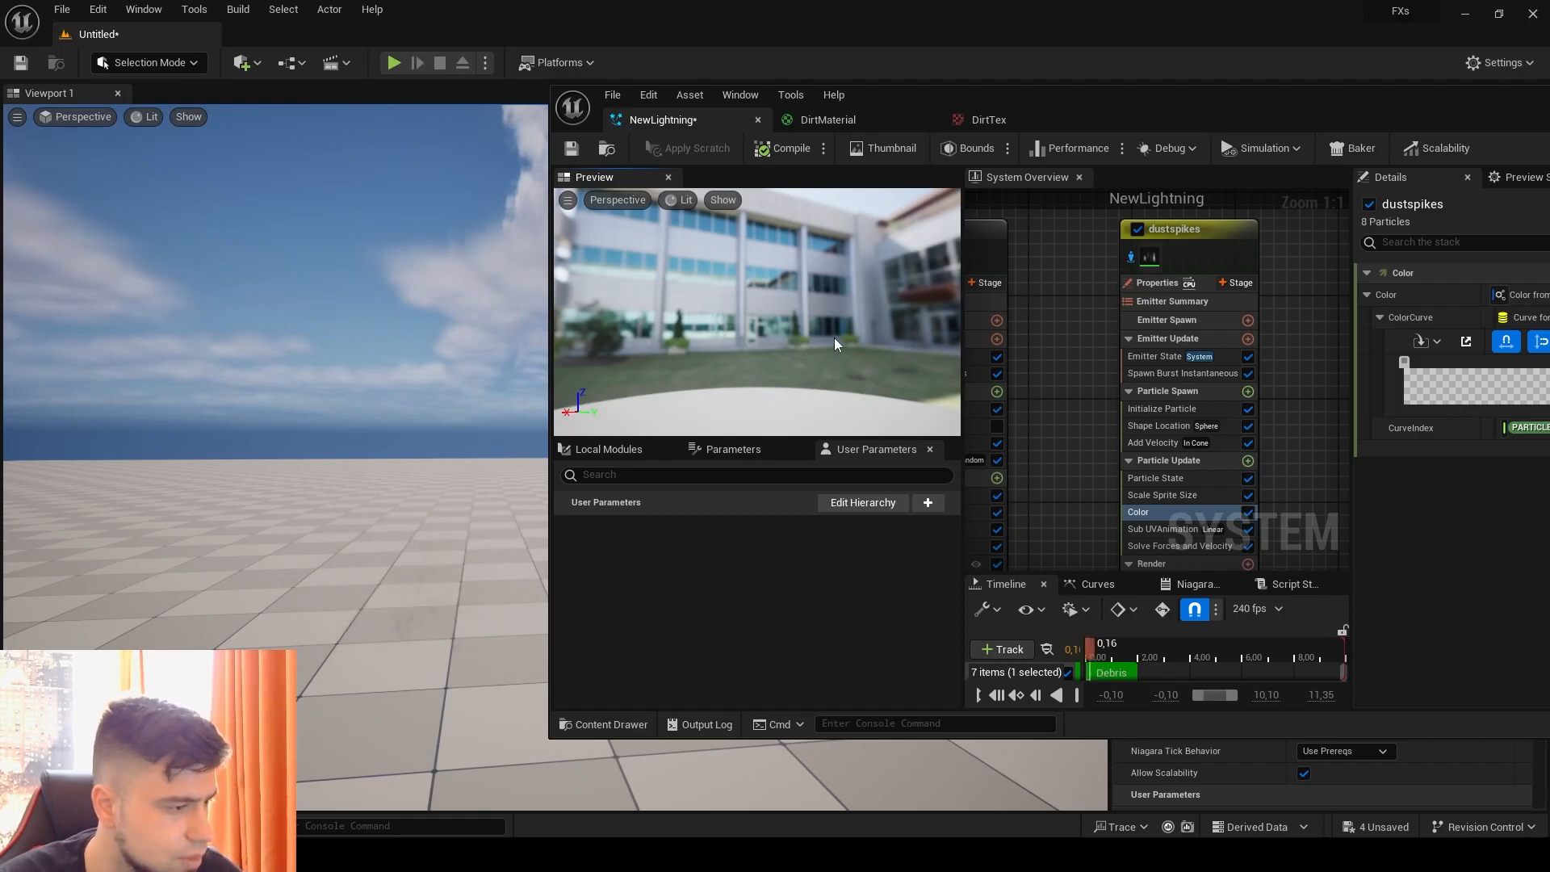
drag(1182, 121, 508, 64)
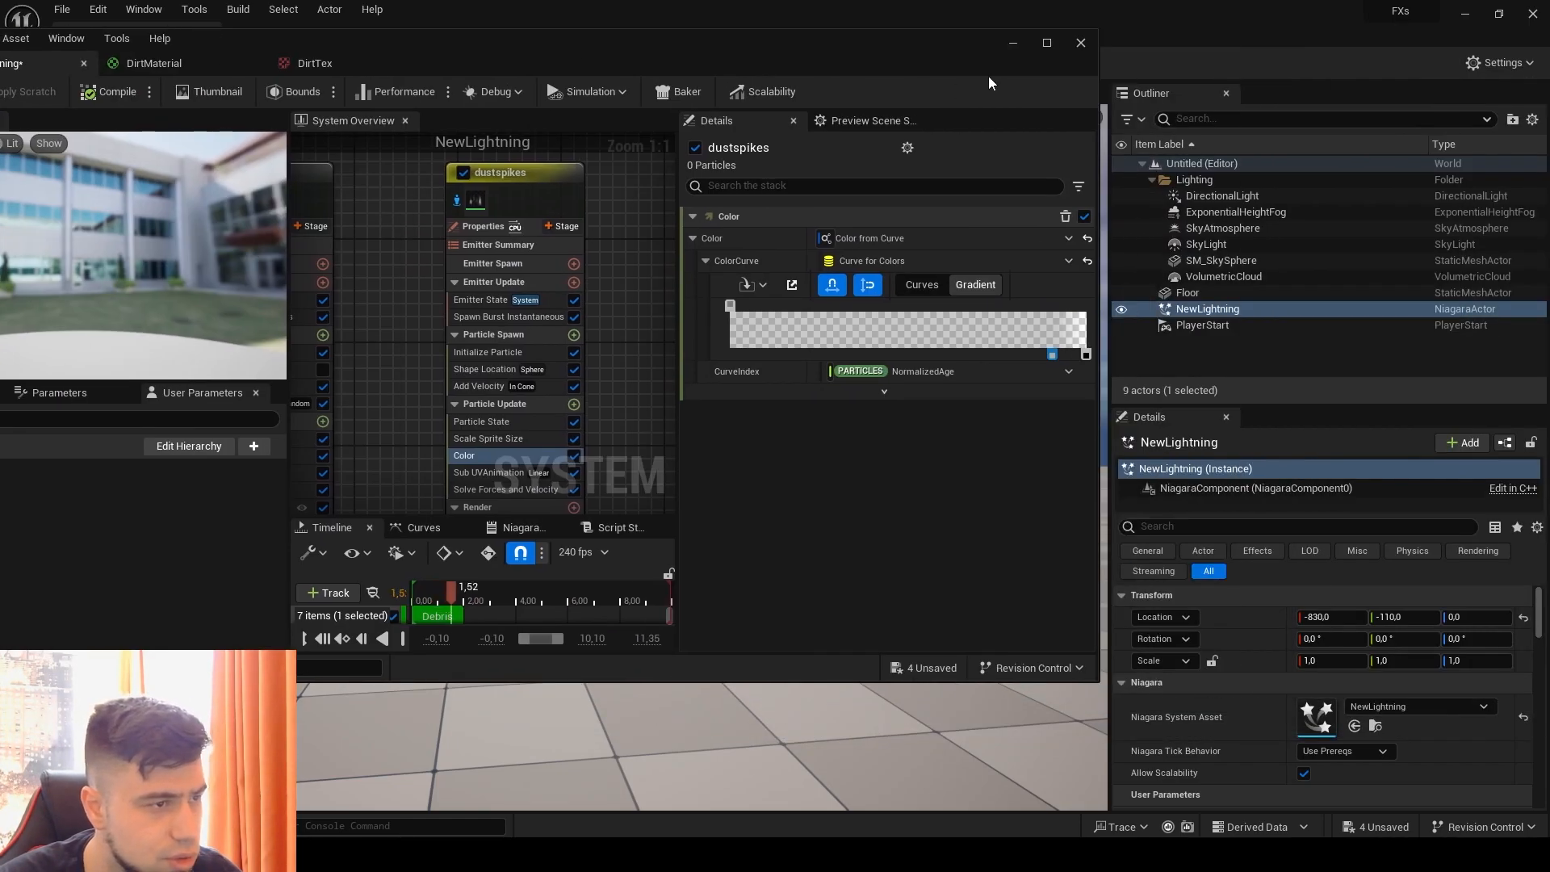
click(1049, 46)
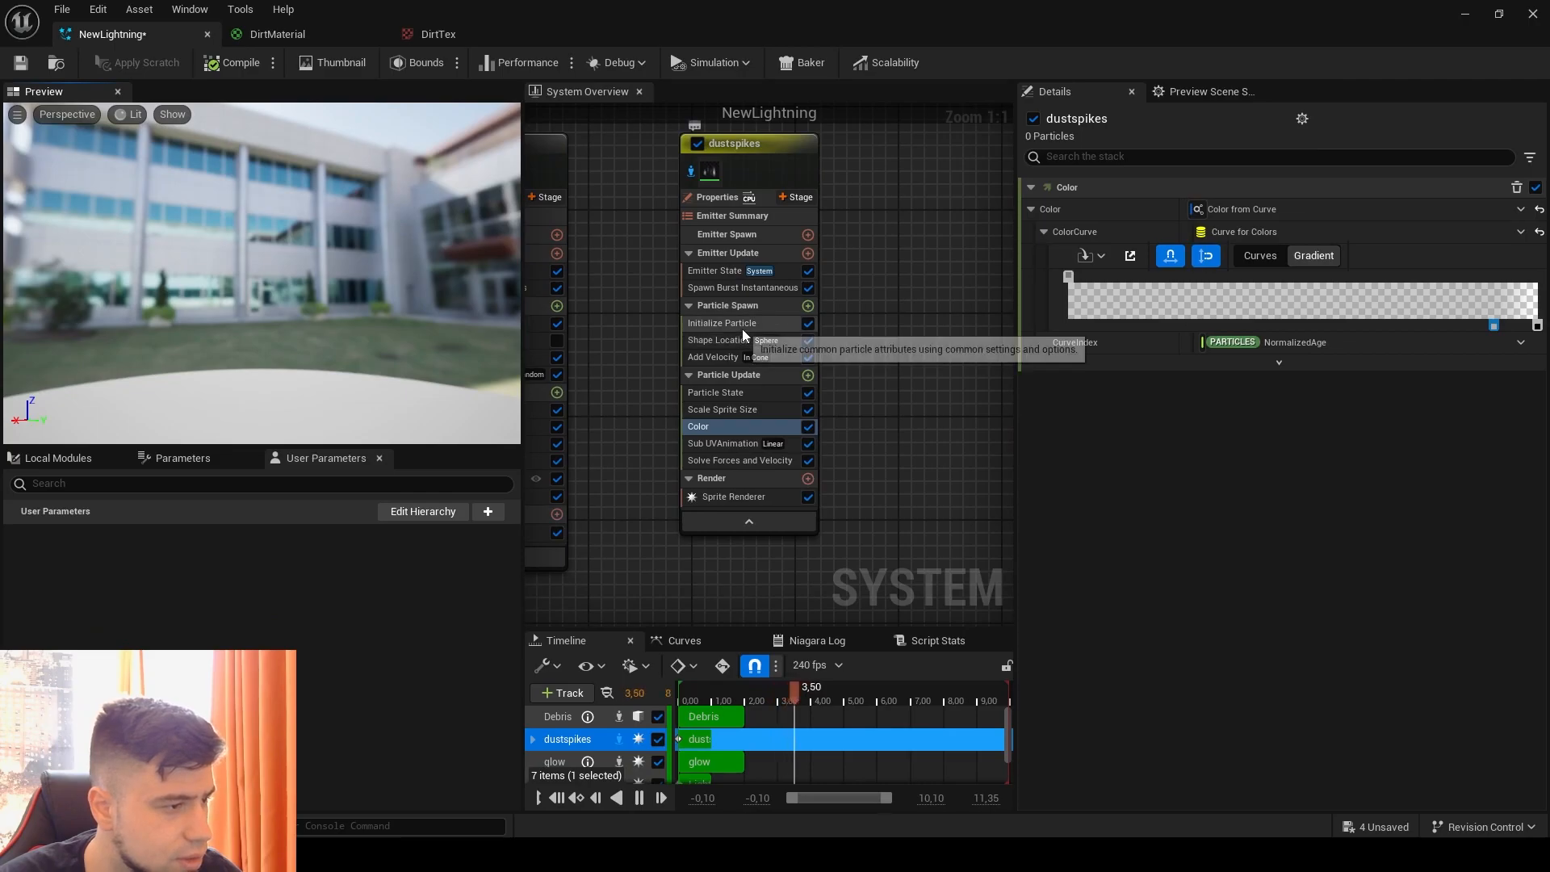
Step: Set the opacity key near the color gradient's end to 0.2 and check the effect in the level viewport
click(1494, 328)
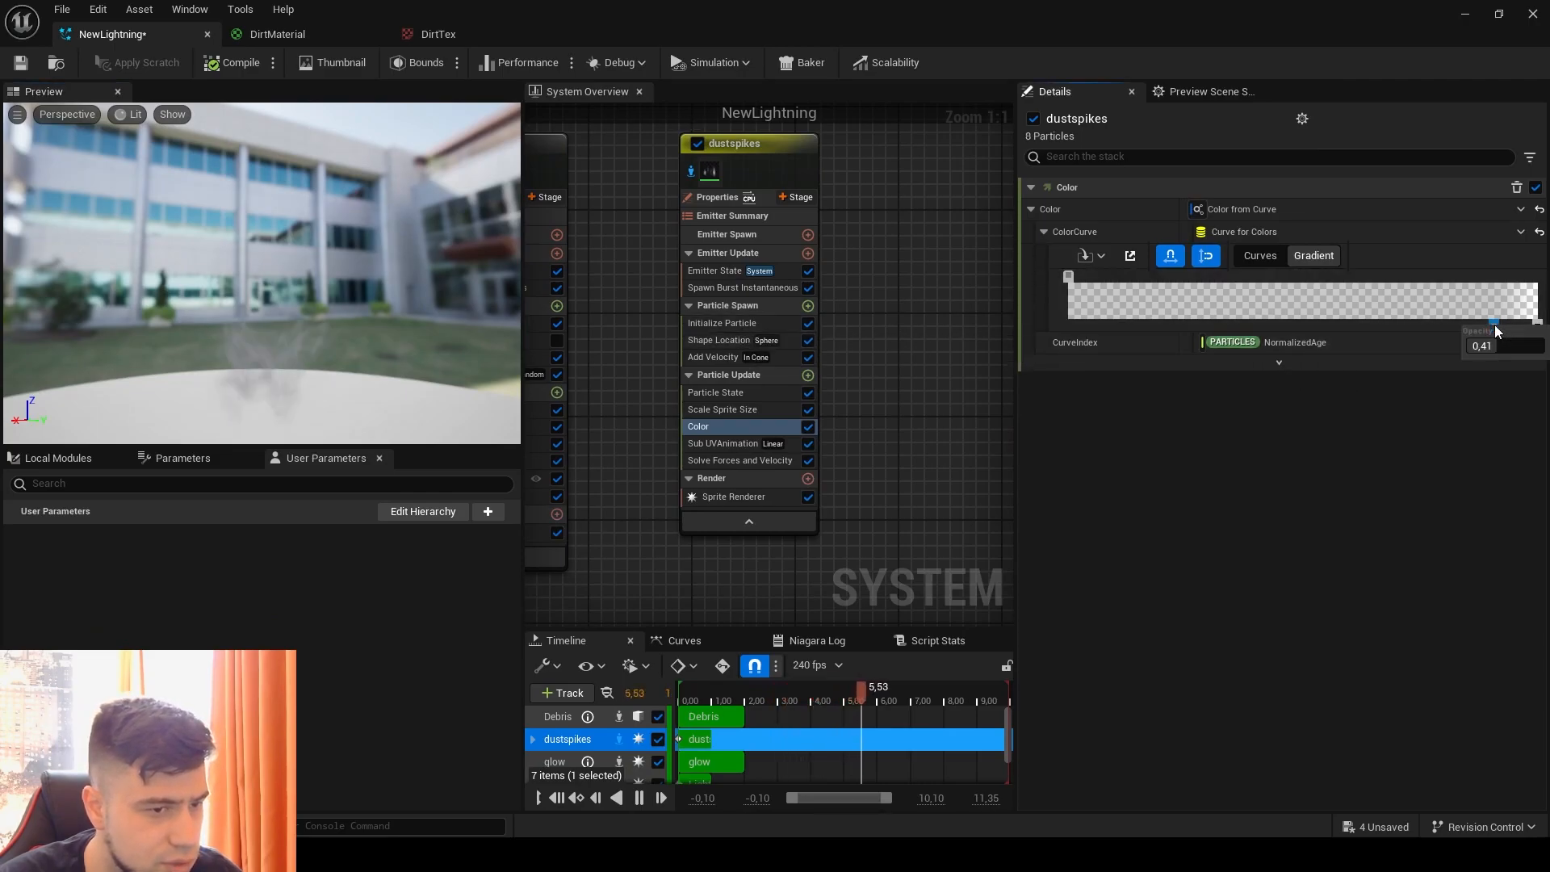
text(0.2)
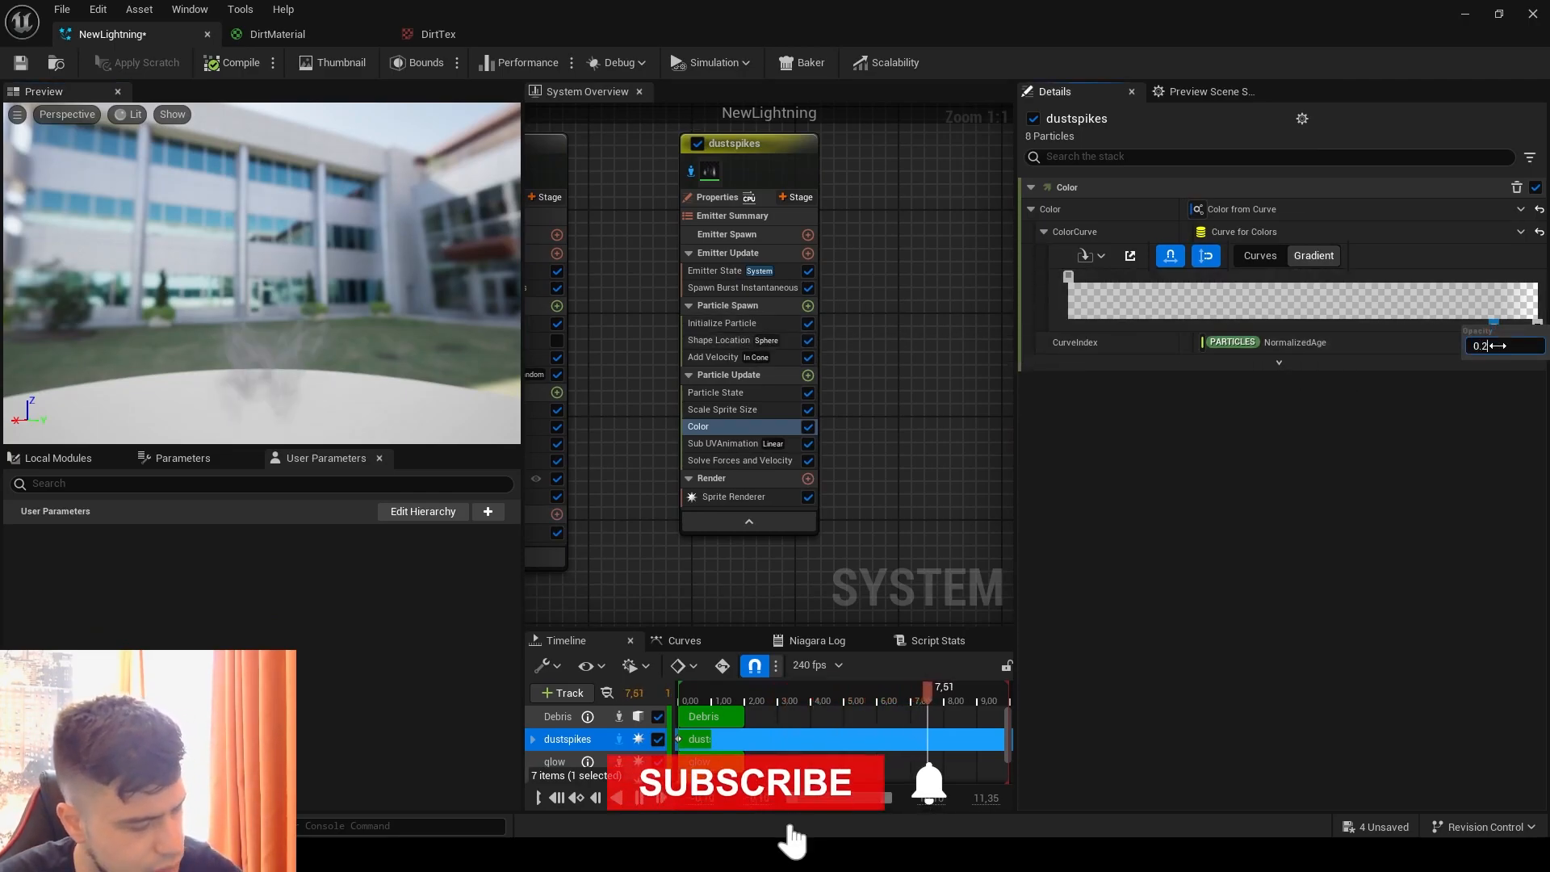
drag(1077, 9, 1077, 72)
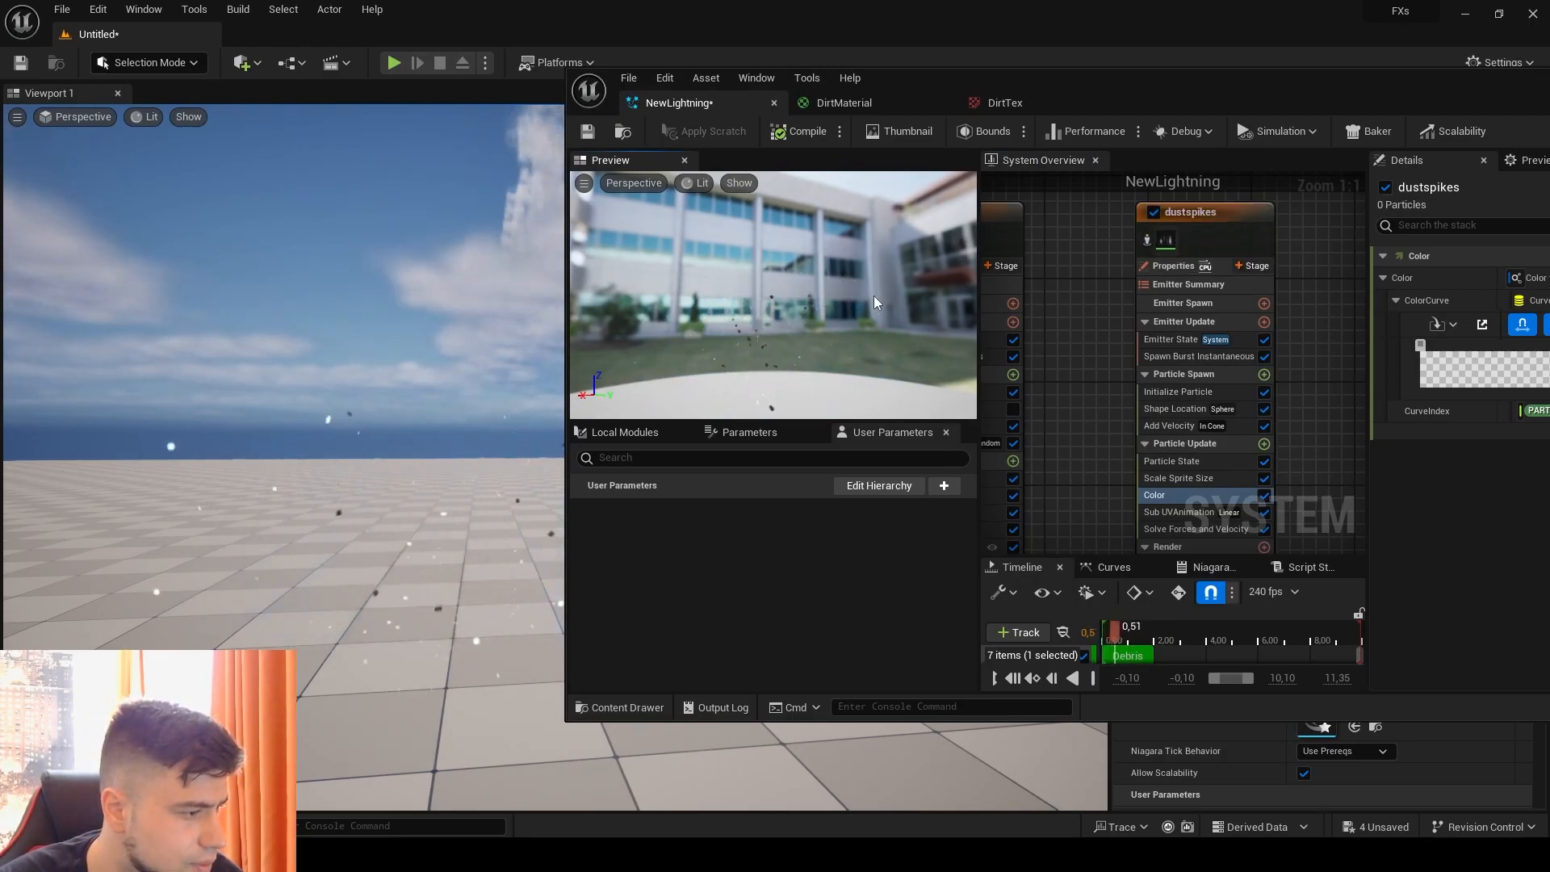
drag(1221, 94, 842, 78)
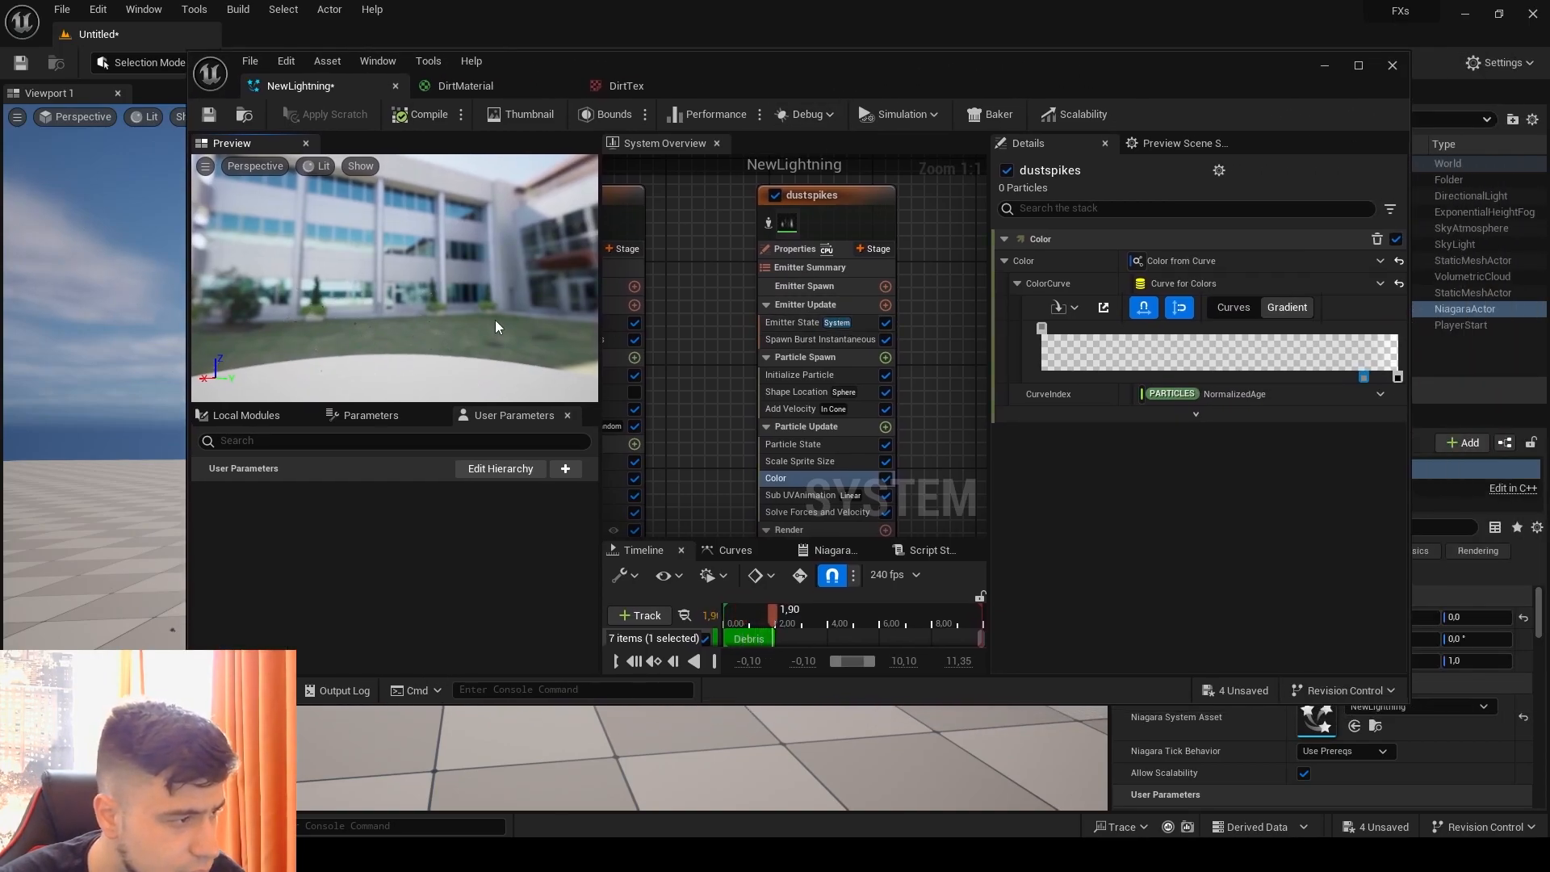
click(1360, 65)
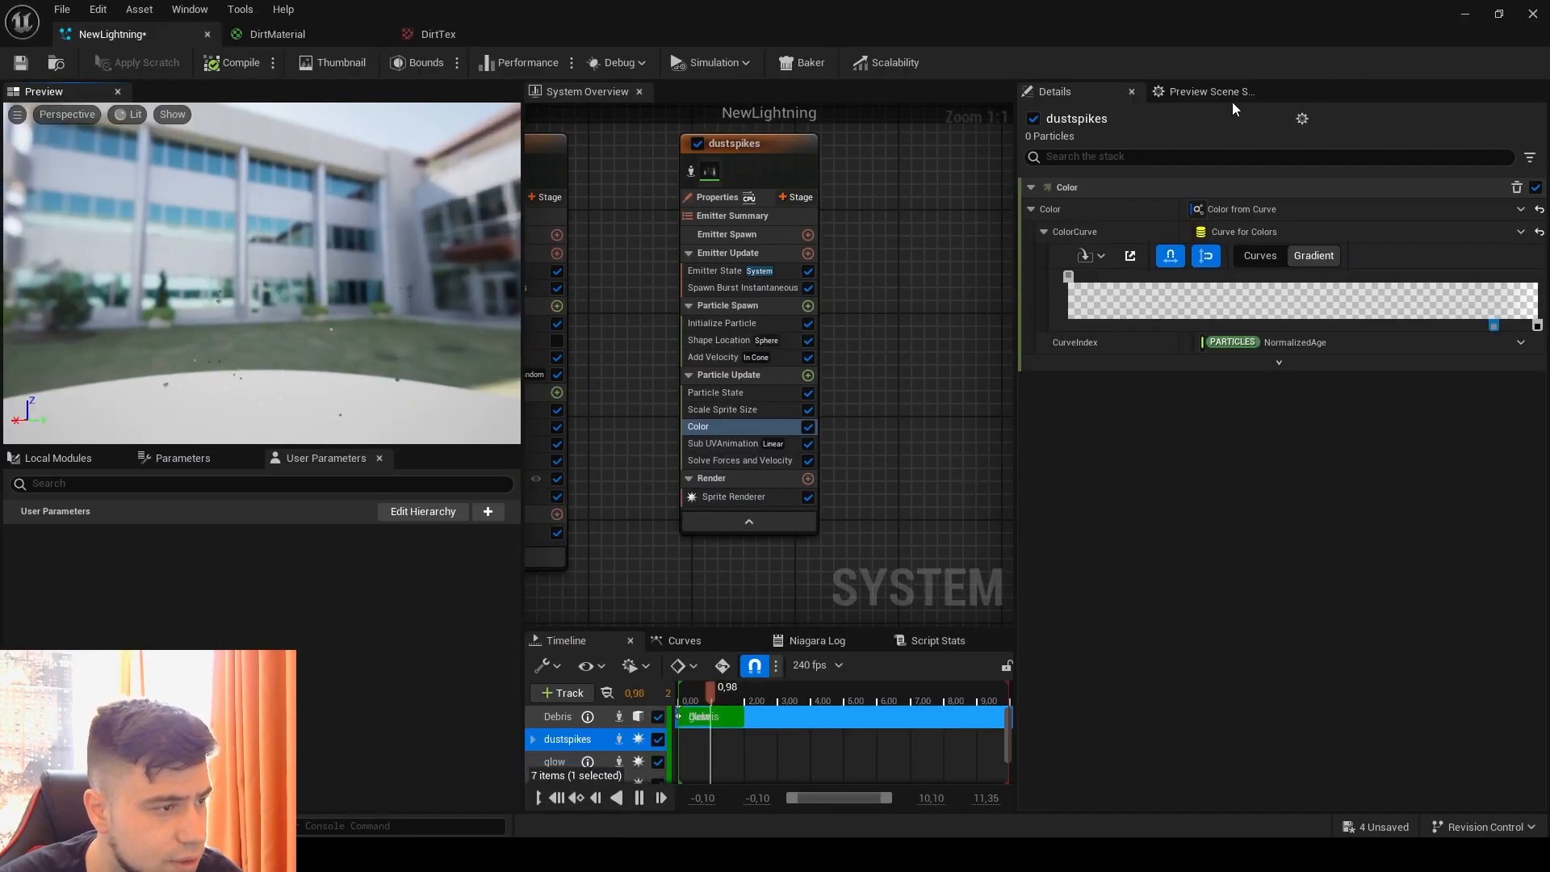
Step: Set the dustspikes particle lifetime range to a minimum of 0.2 and a maximum of 0.3
click(720, 325)
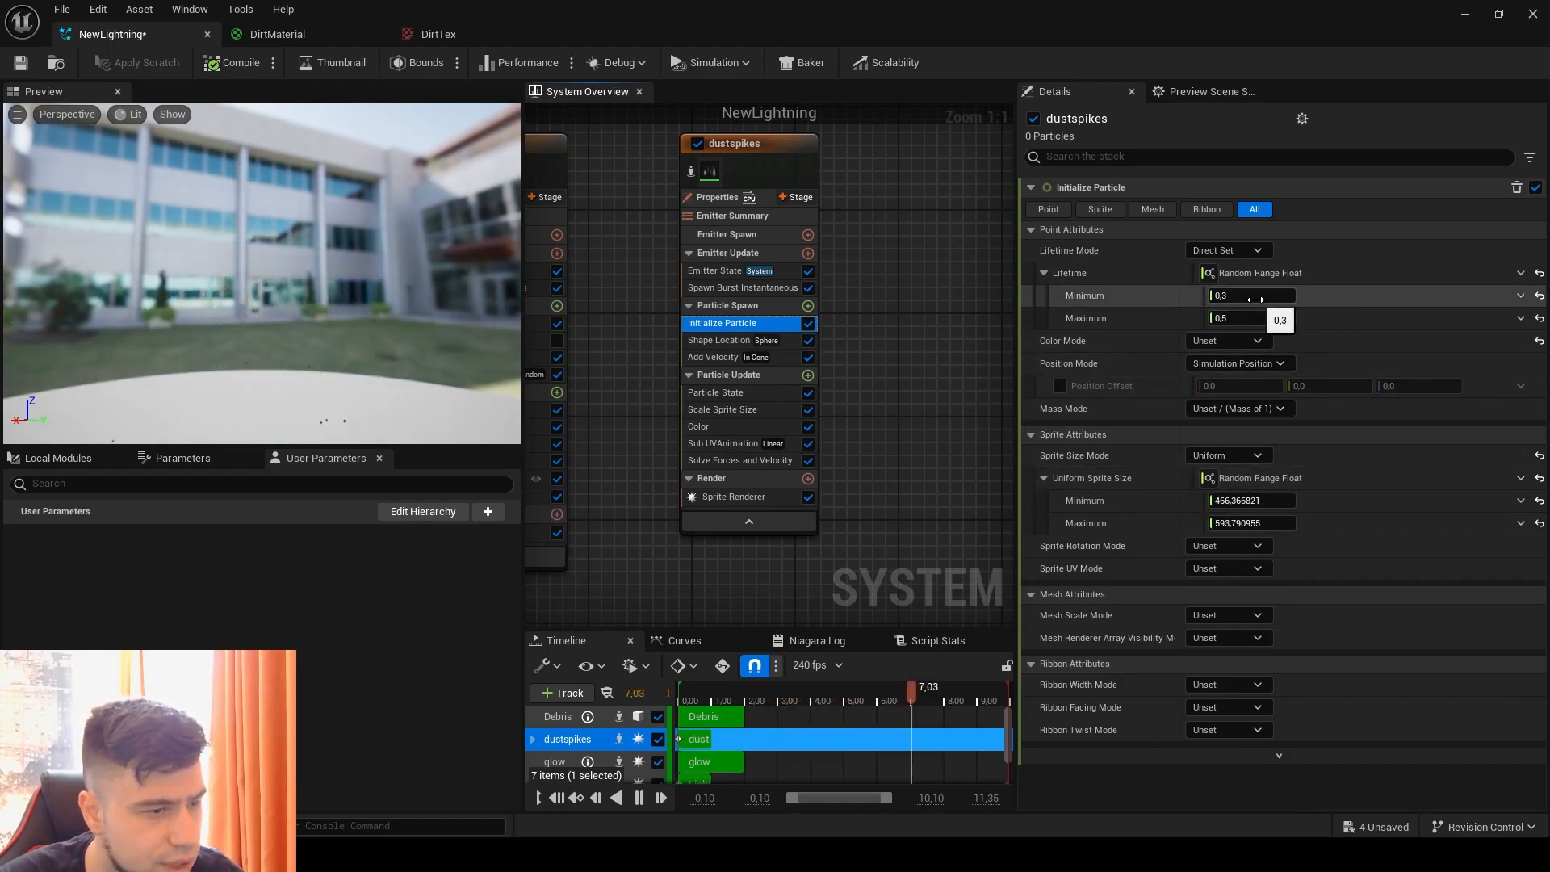
click(718, 289)
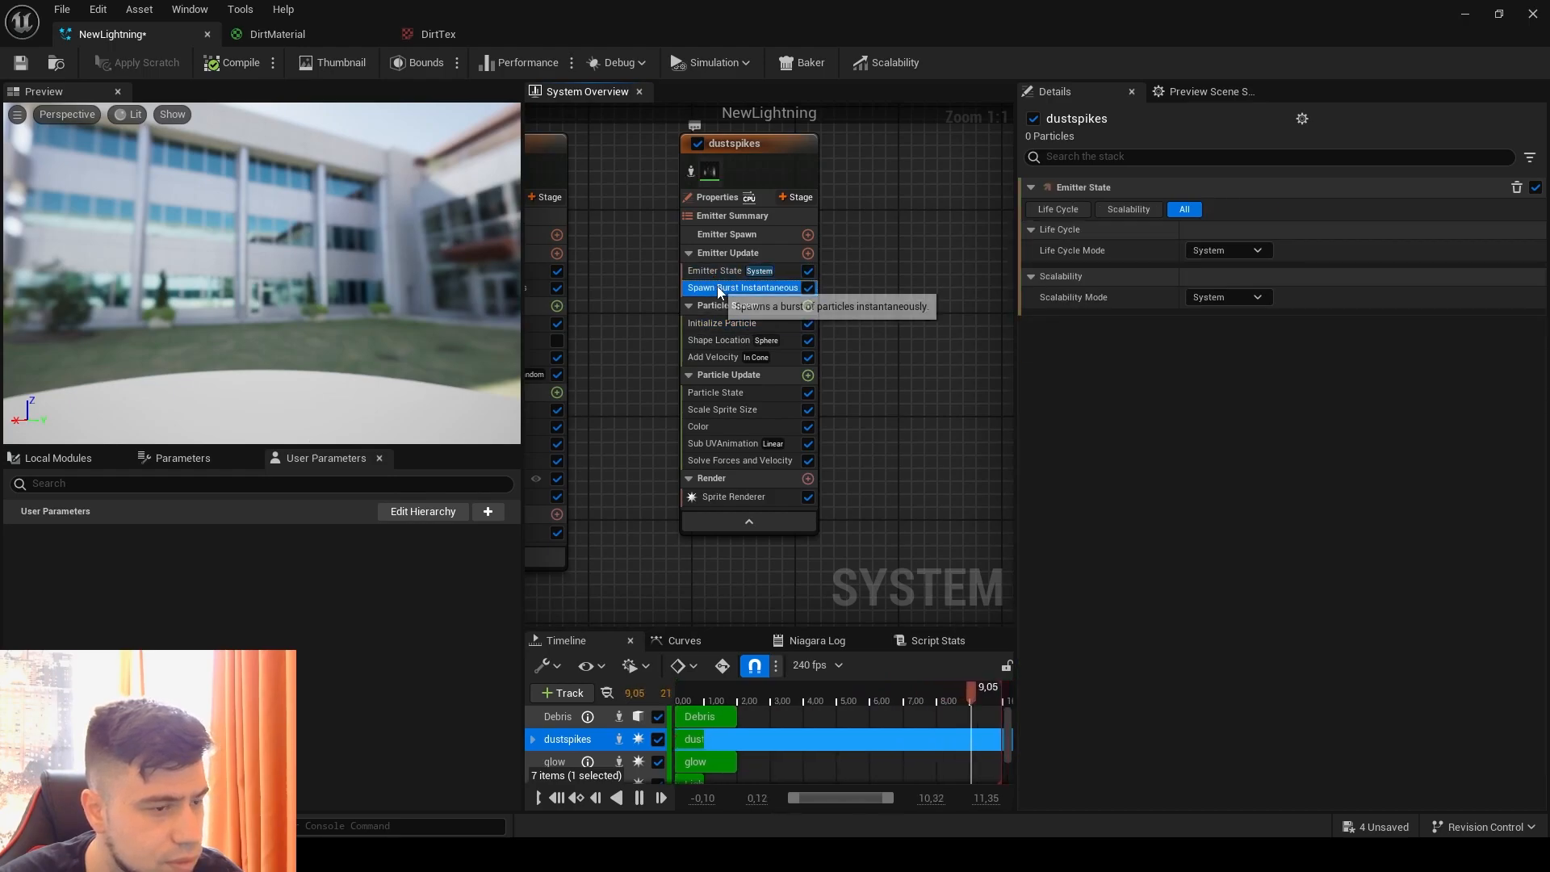
click(746, 323)
click(1259, 317)
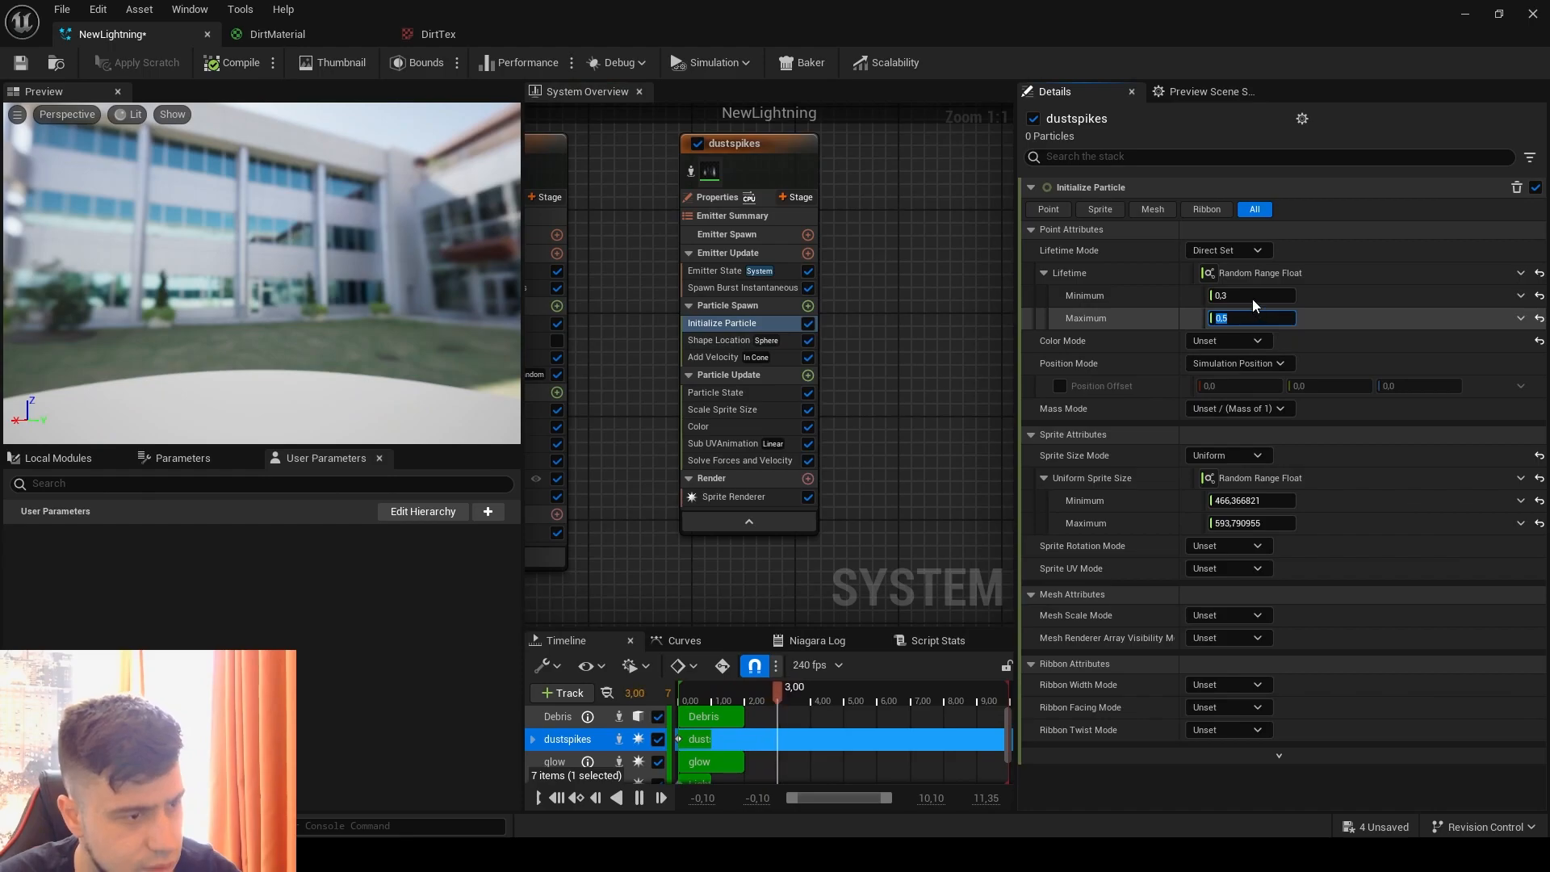
click(1259, 296)
text(0,2)
key(Return)
click(1263, 317)
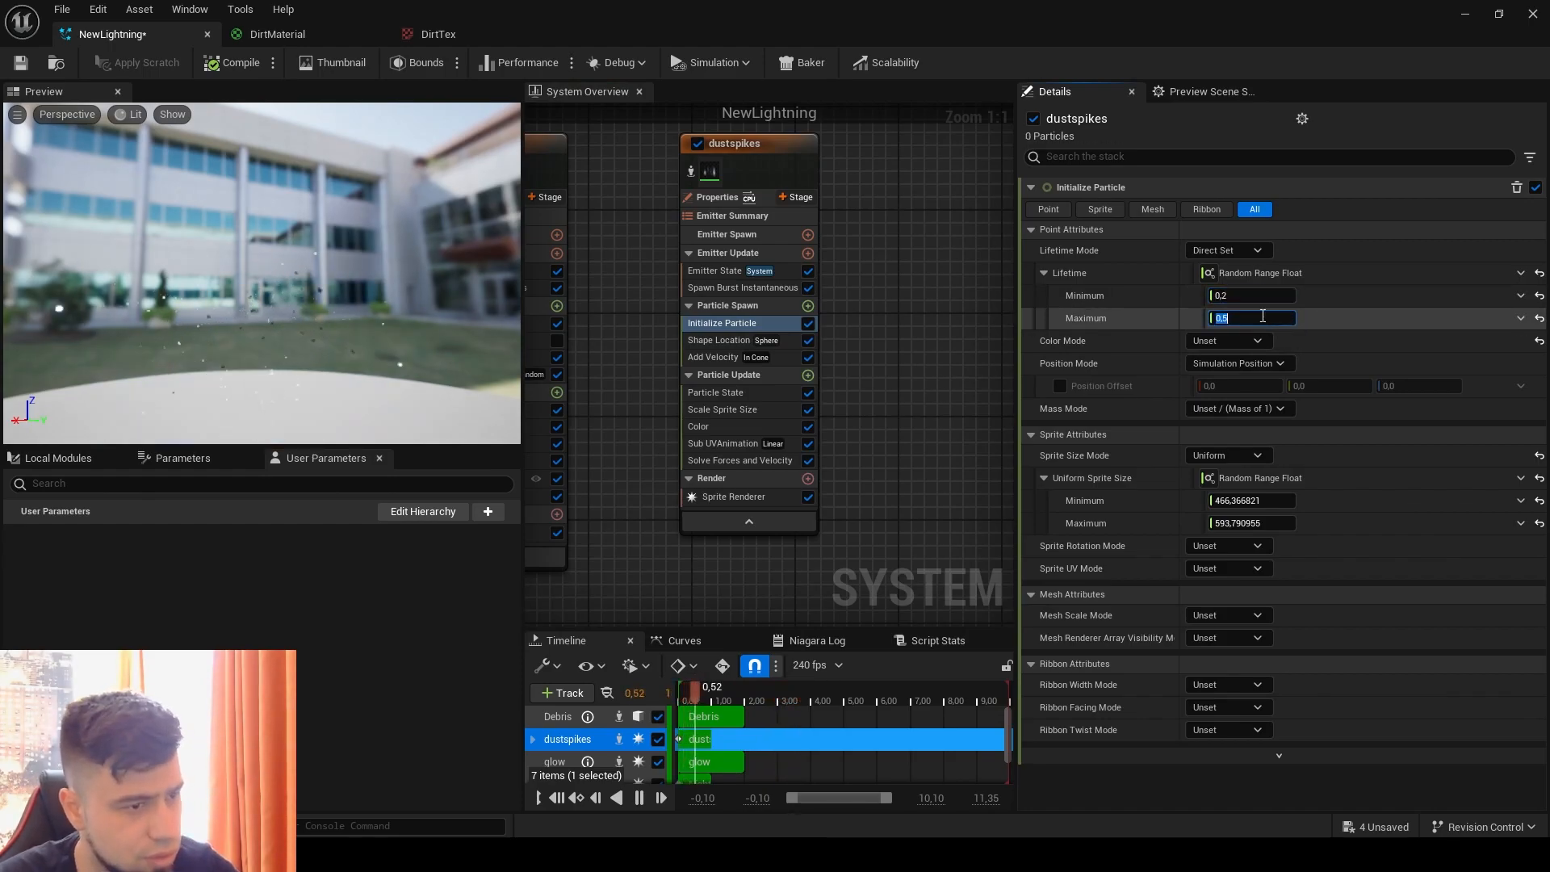
text(0,3)
key(Return)
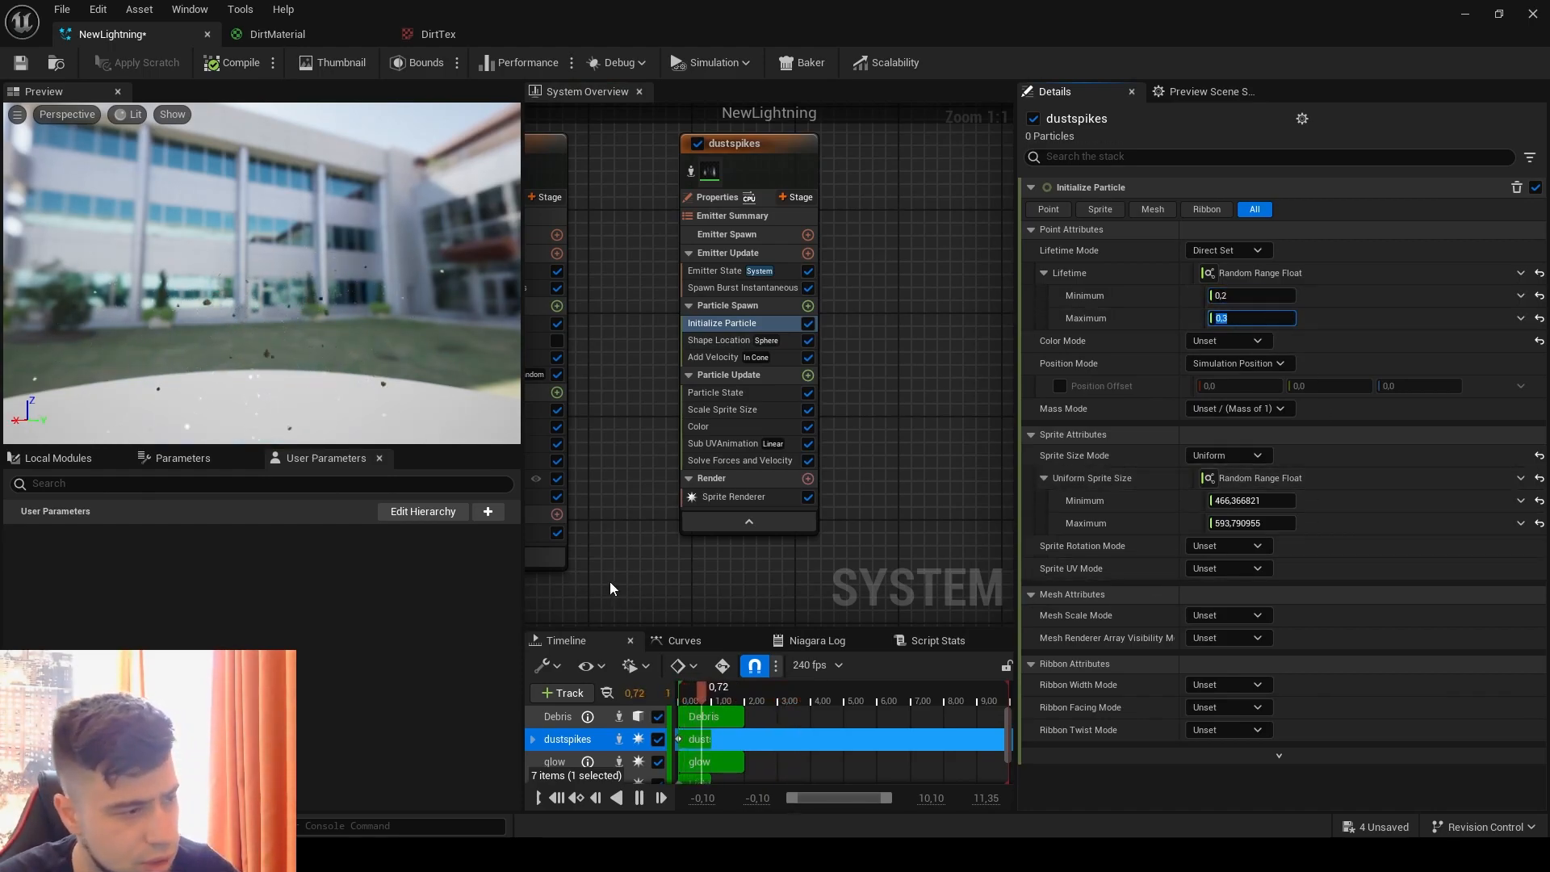
Step: Set the opacity key near the end of the dustspikes color gradient to 0.35
click(740, 426)
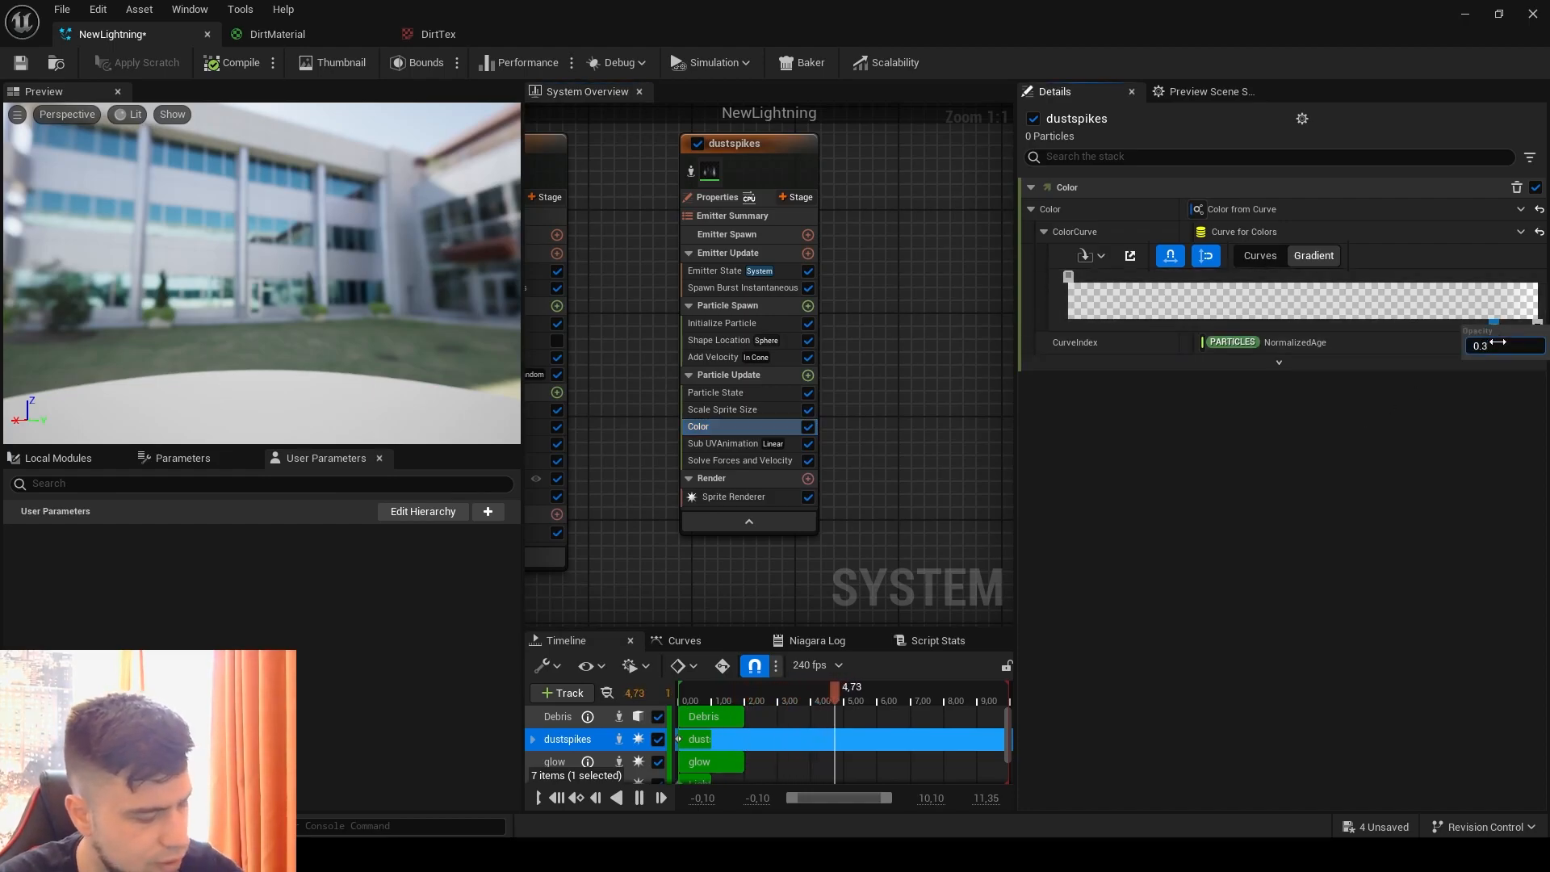
text(0.35)
key(Return)
Step: Move the Niagara editor window aside to examine the effect in the level viewport, and maximize it again
drag(460, 8, 1145, 68)
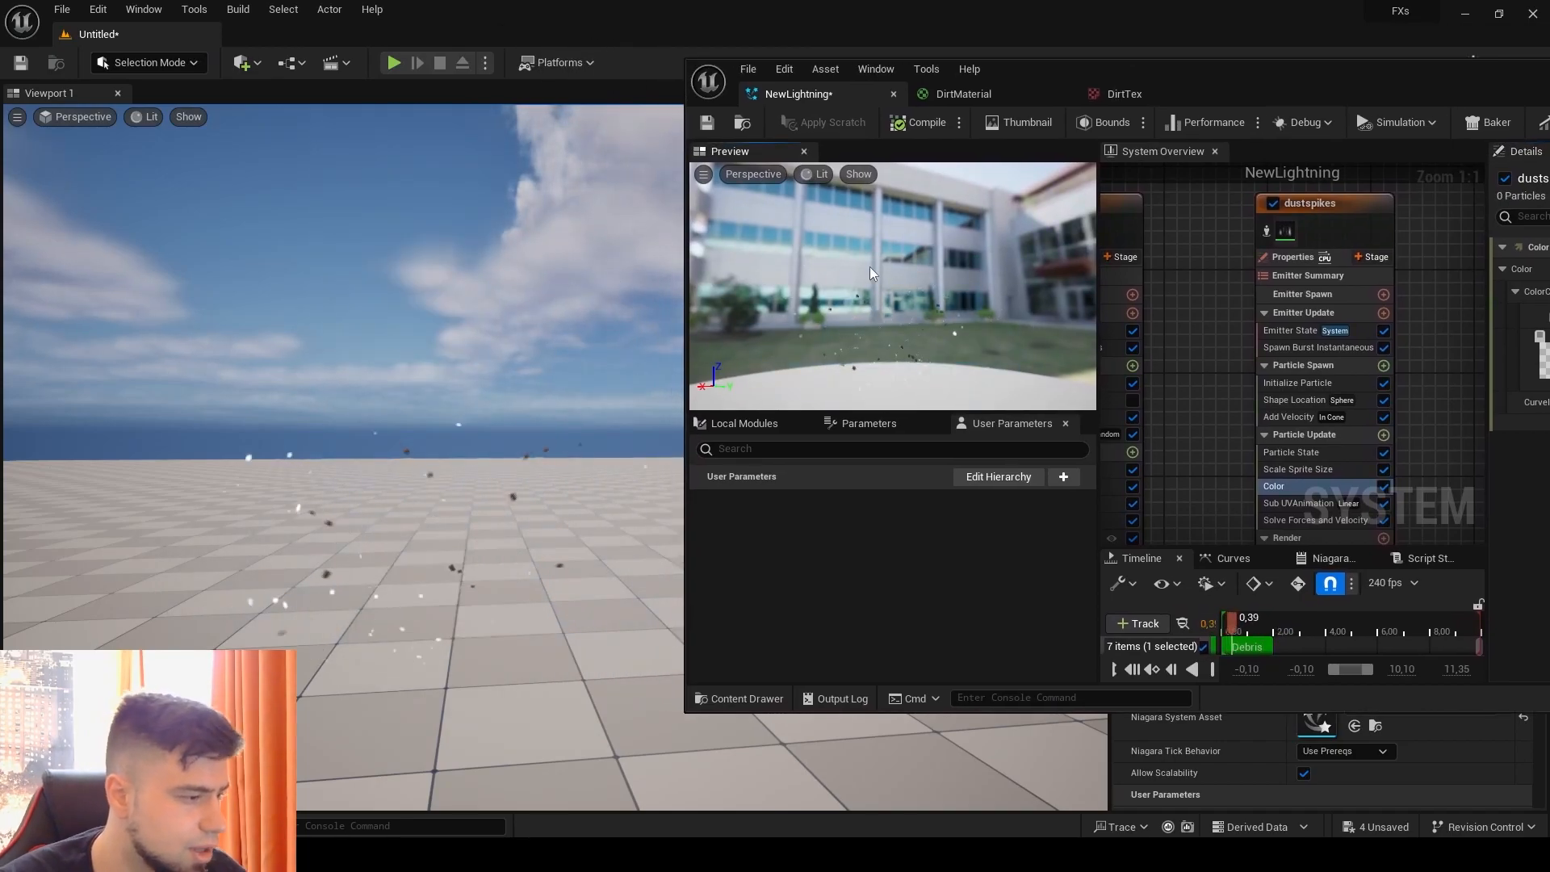
drag(1267, 78, 649, 58)
drag(850, 71, 1209, 85)
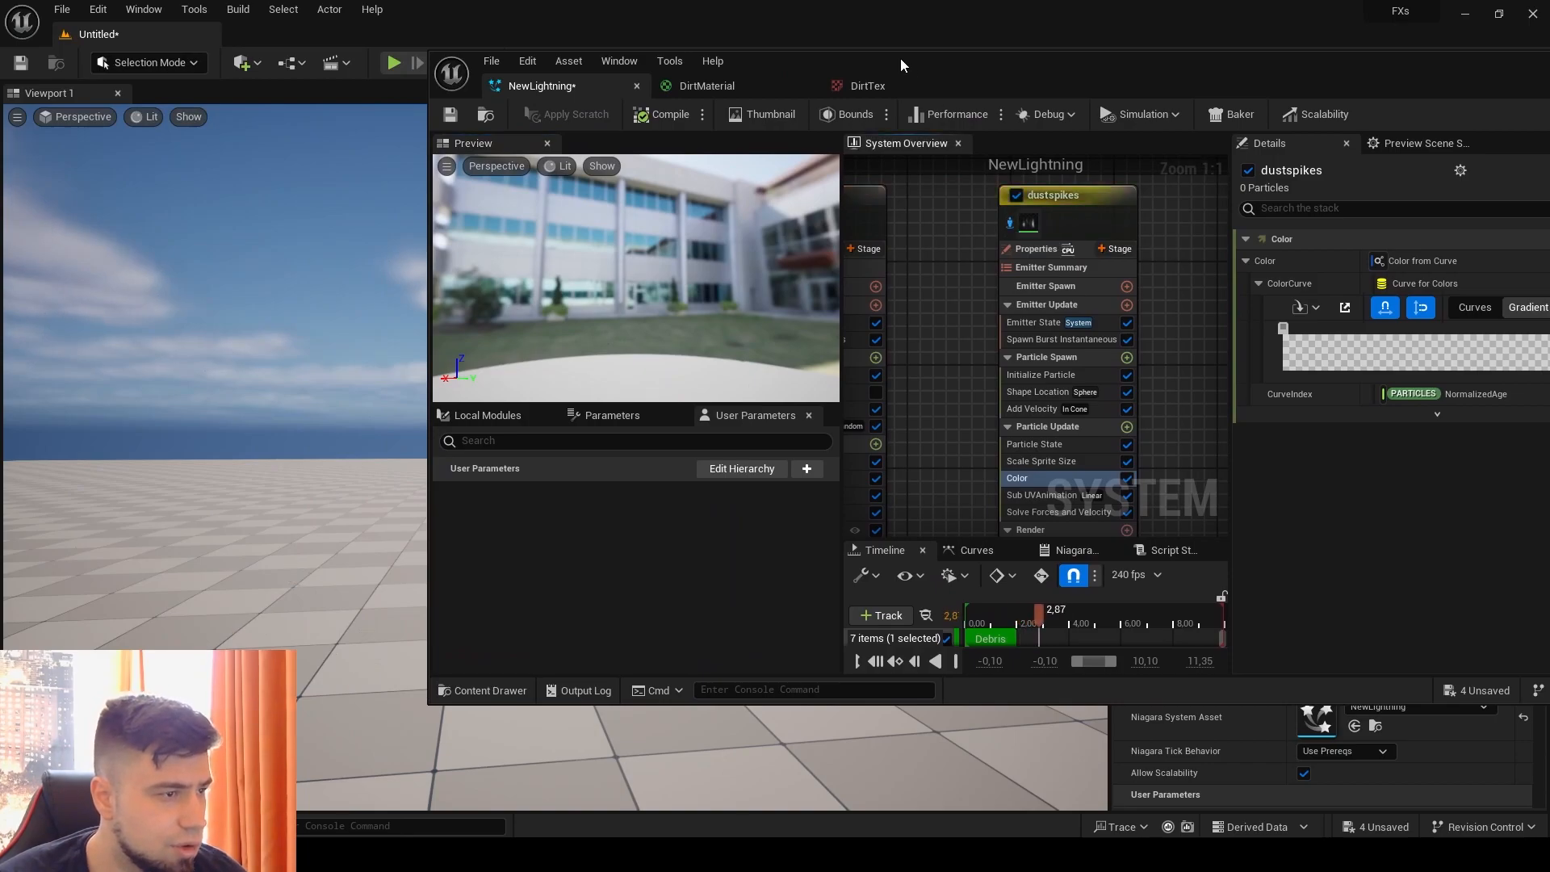
drag(899, 59, 1204, 79)
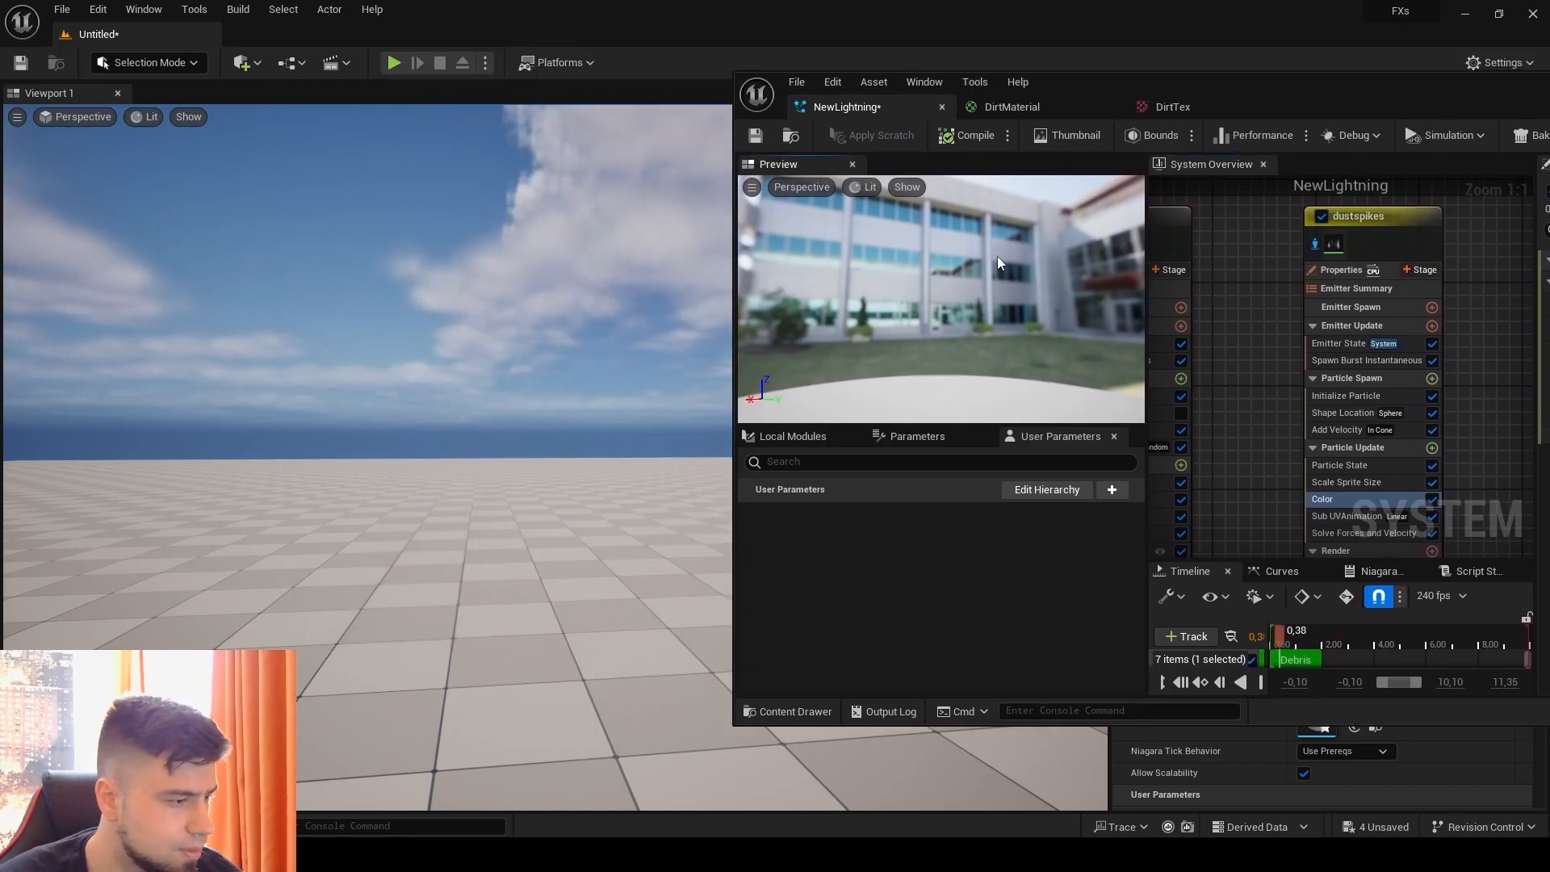
drag(1535, 101, 917, 90)
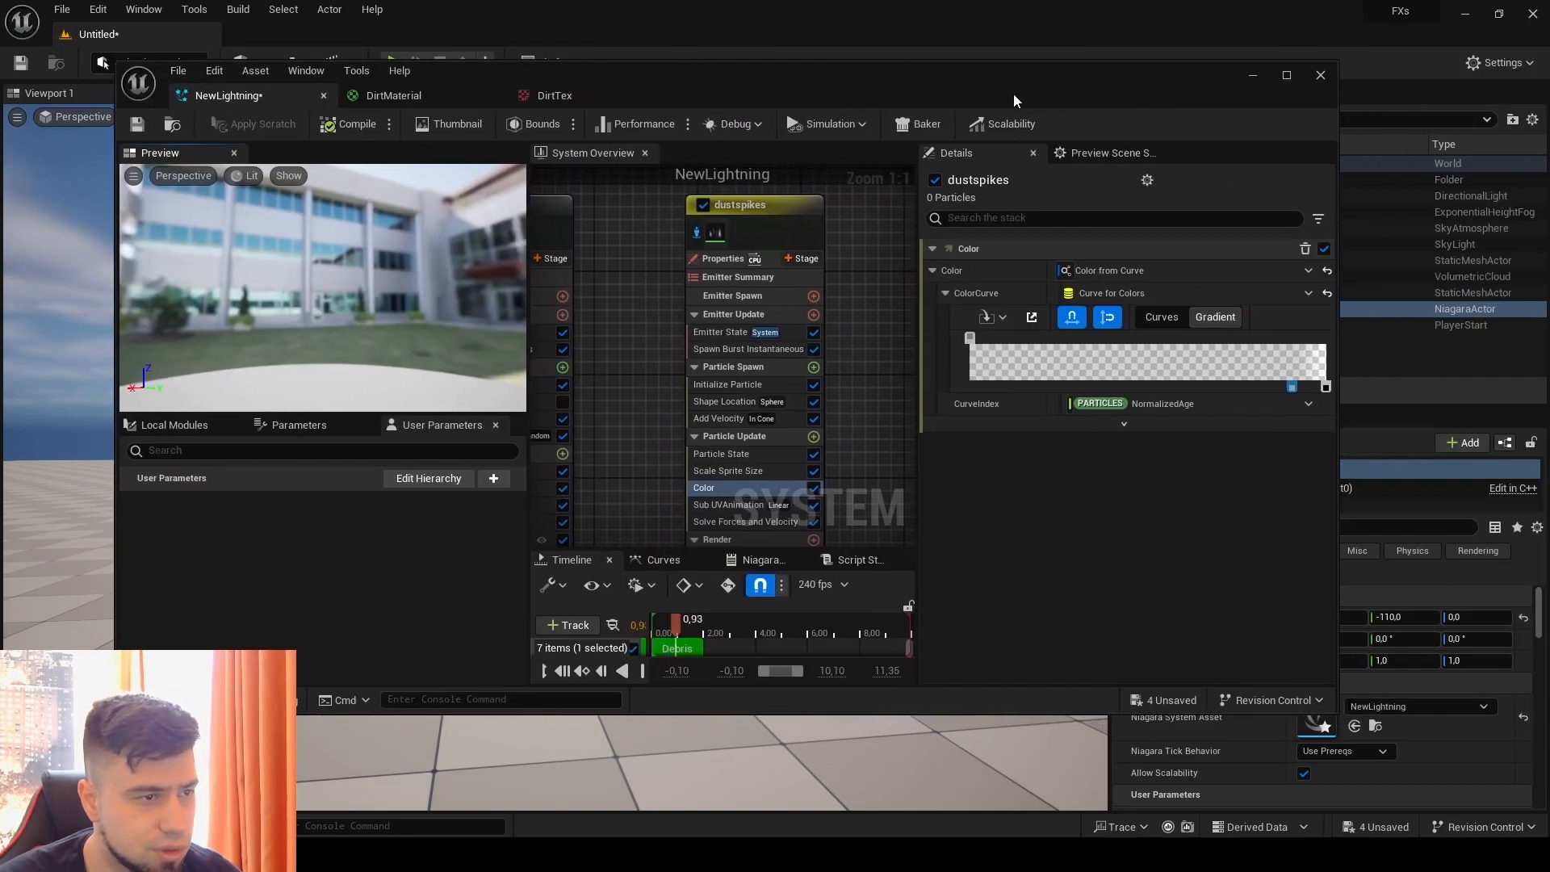
click(1287, 75)
Step: Copy the sparks emitter and paste the duplicate beside the dustspikes emitter
right_drag(892, 200, 805, 230)
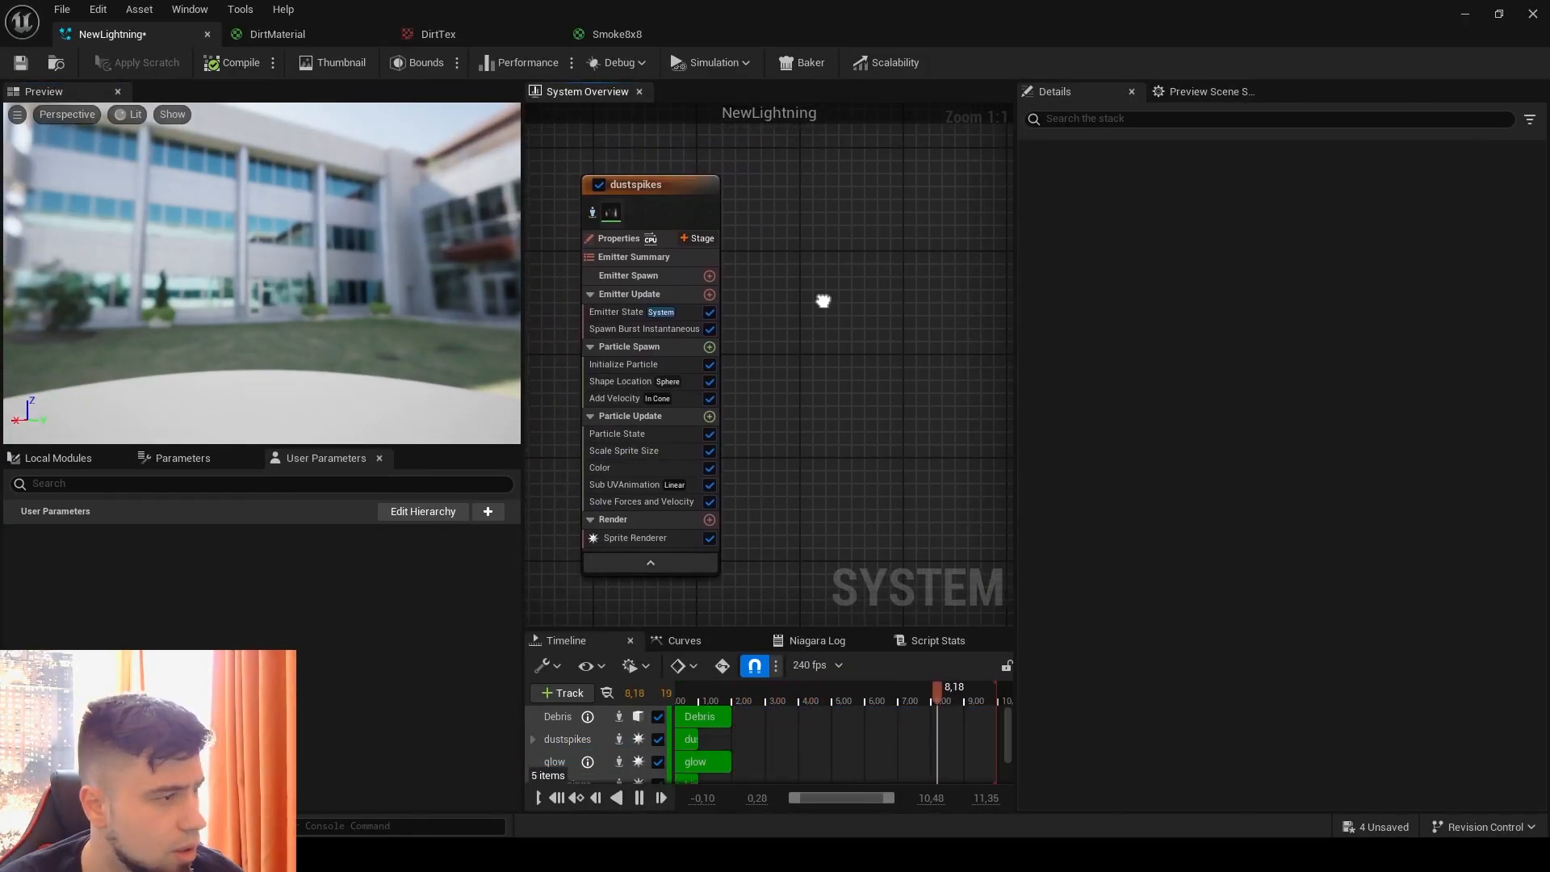
right_drag(821, 301, 976, 292)
right_drag(668, 244, 720, 174)
click(661, 192)
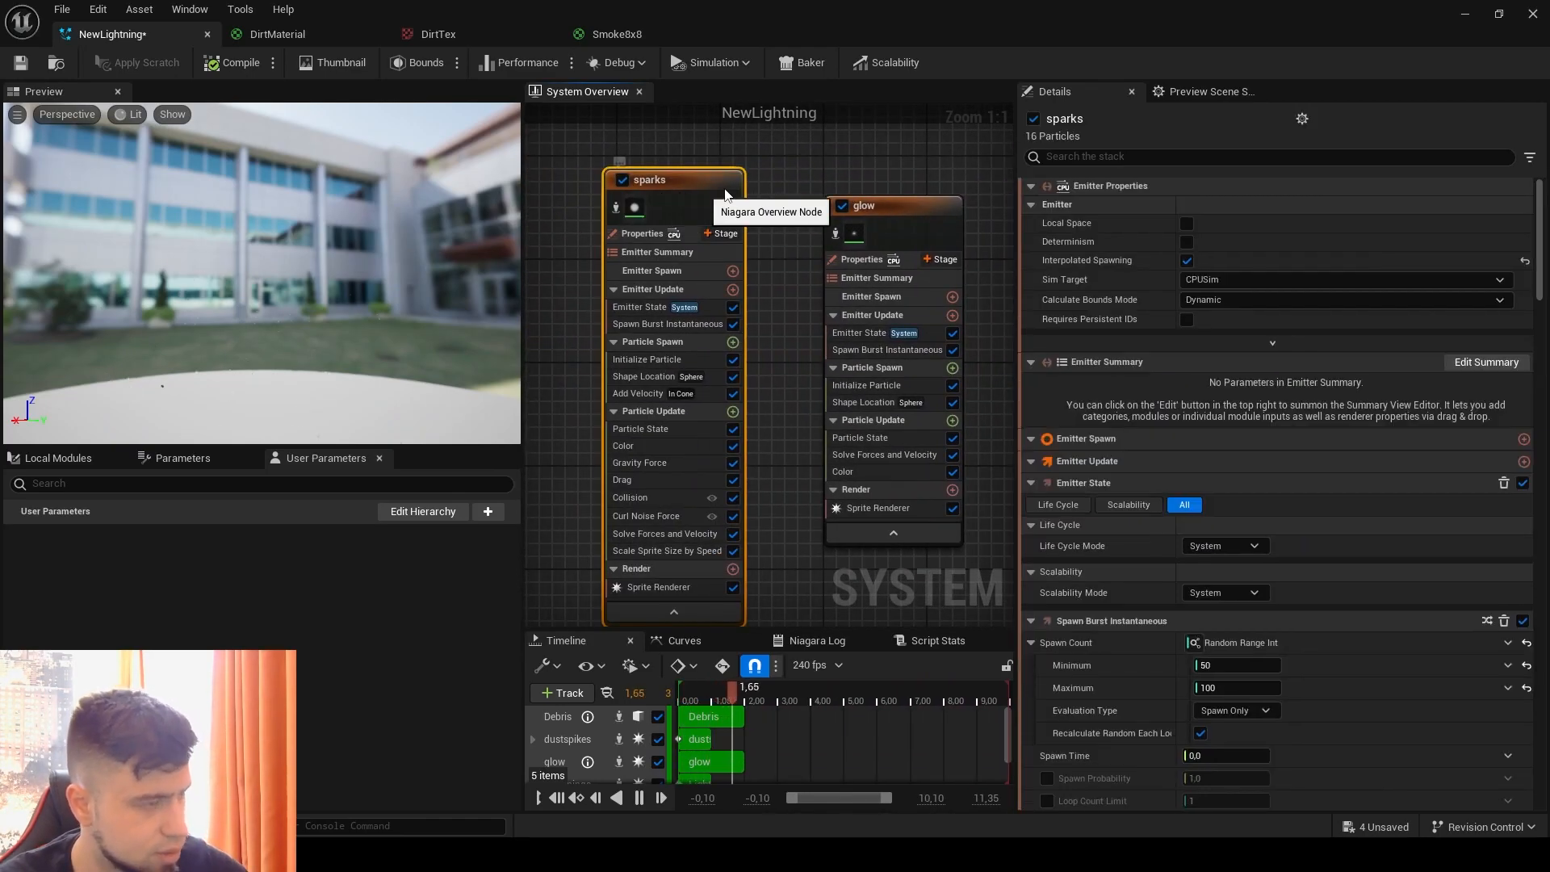
right_drag(903, 173, 757, 211)
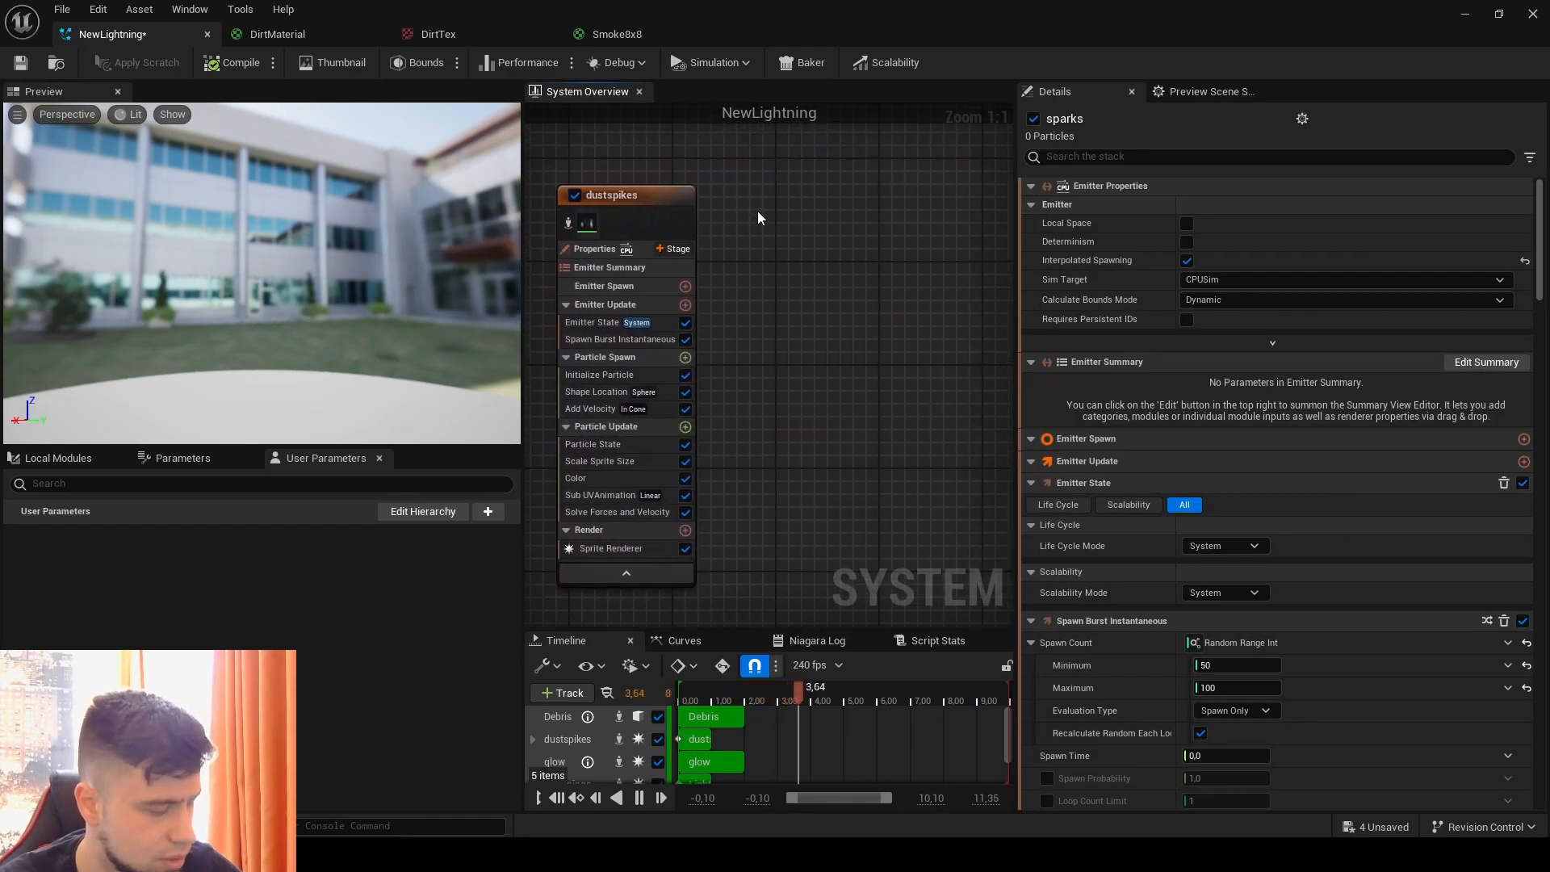
click(757, 210)
key(ctrl+v)
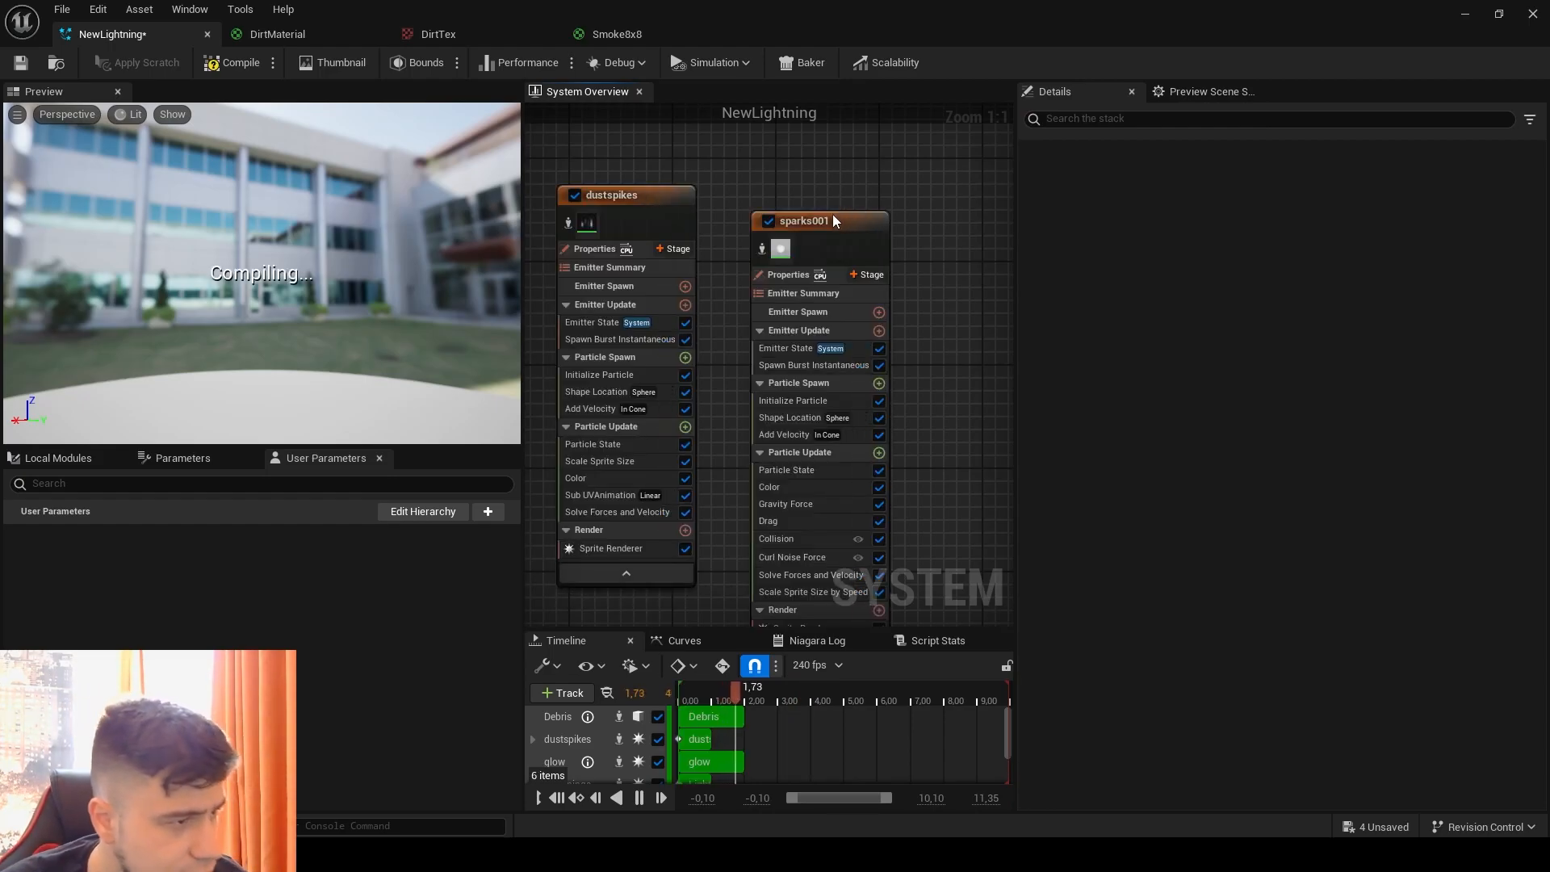
Step: Assign the Smoke8x8 material to the sprite renderer of the duplicated sparks emitter
click(806, 197)
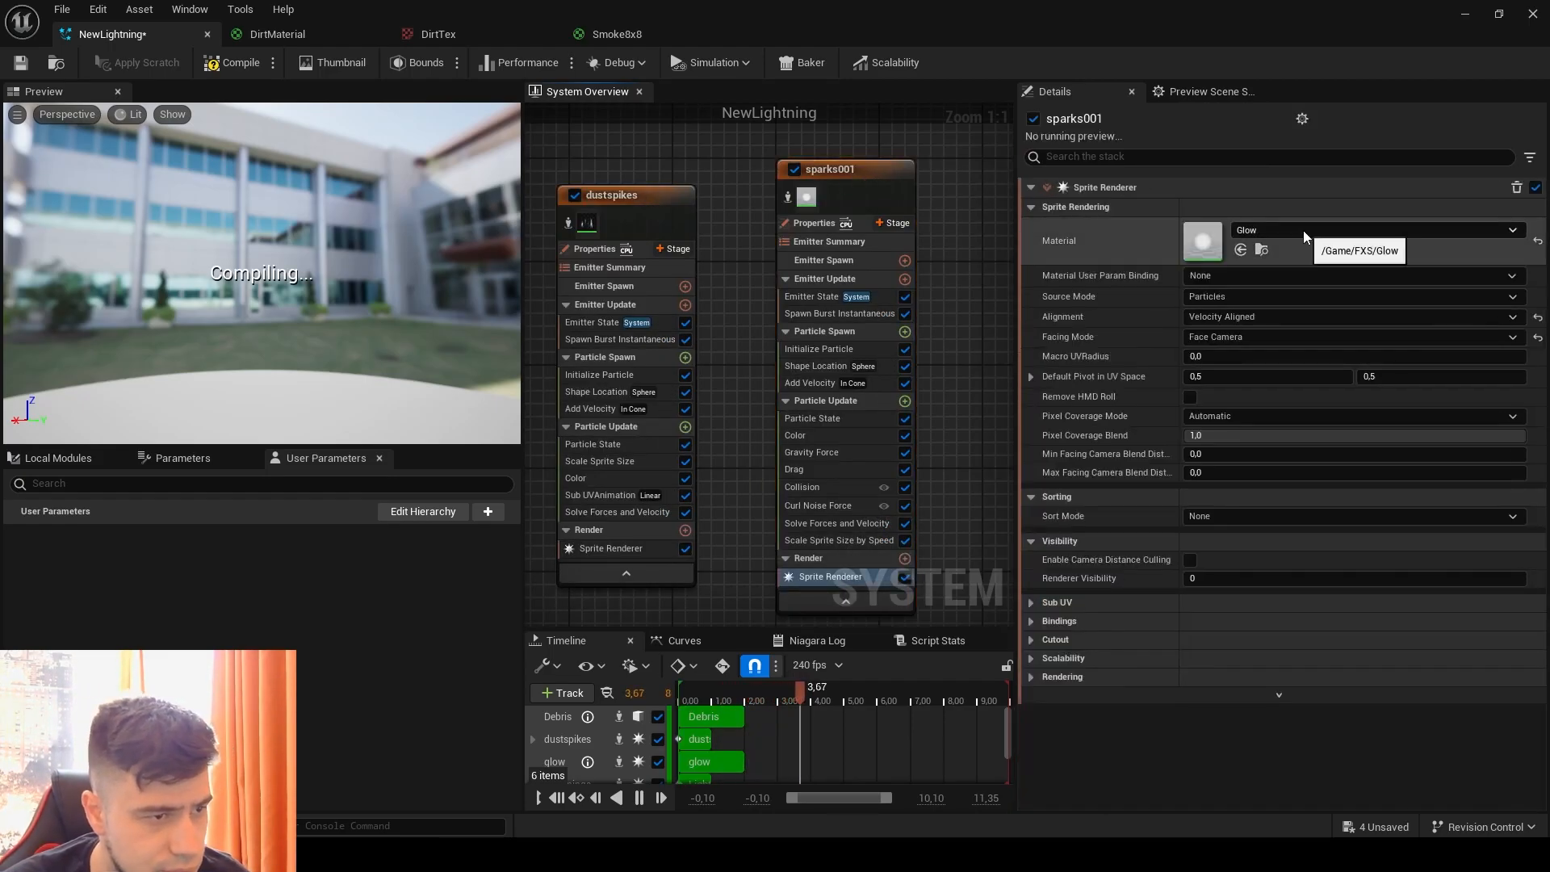
click(1303, 230)
text(smoke9x)
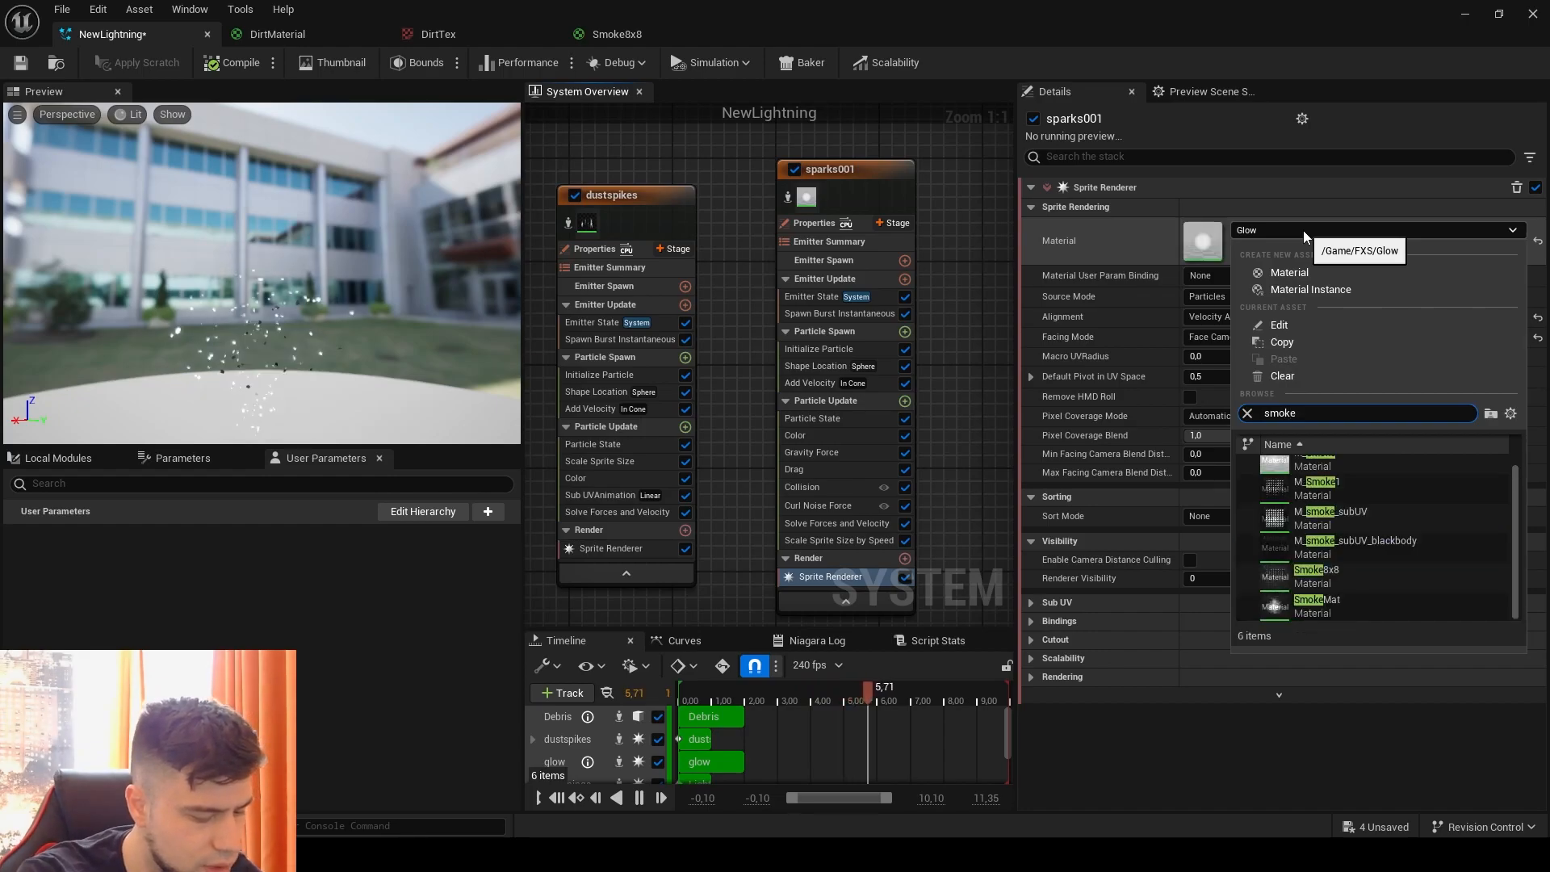
key(BackSpace)
key(BackSpace)
key(BackSpace)
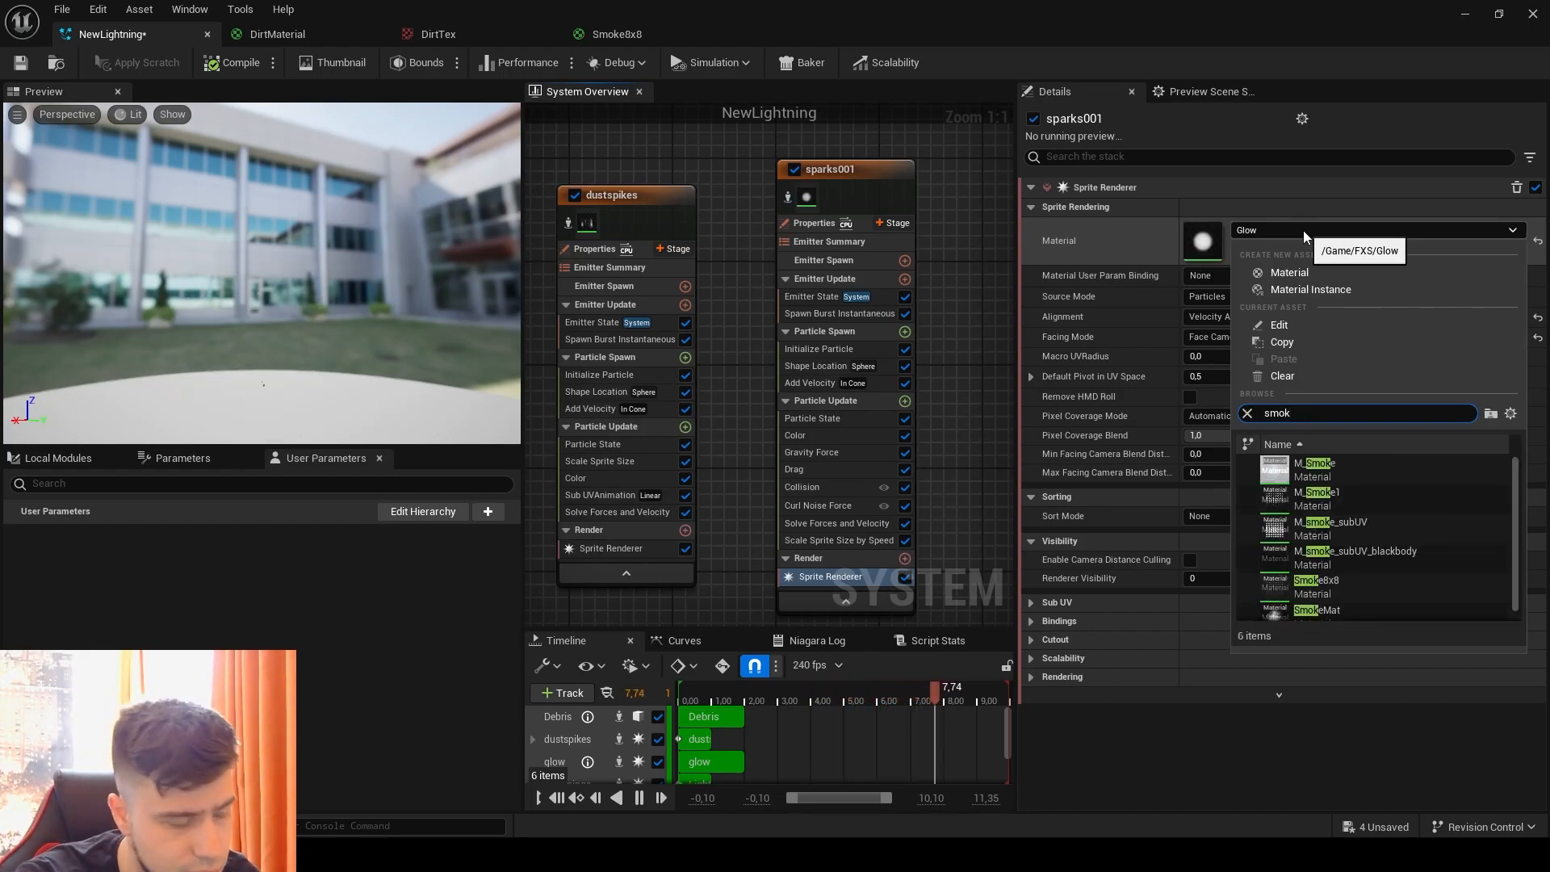
text(8)
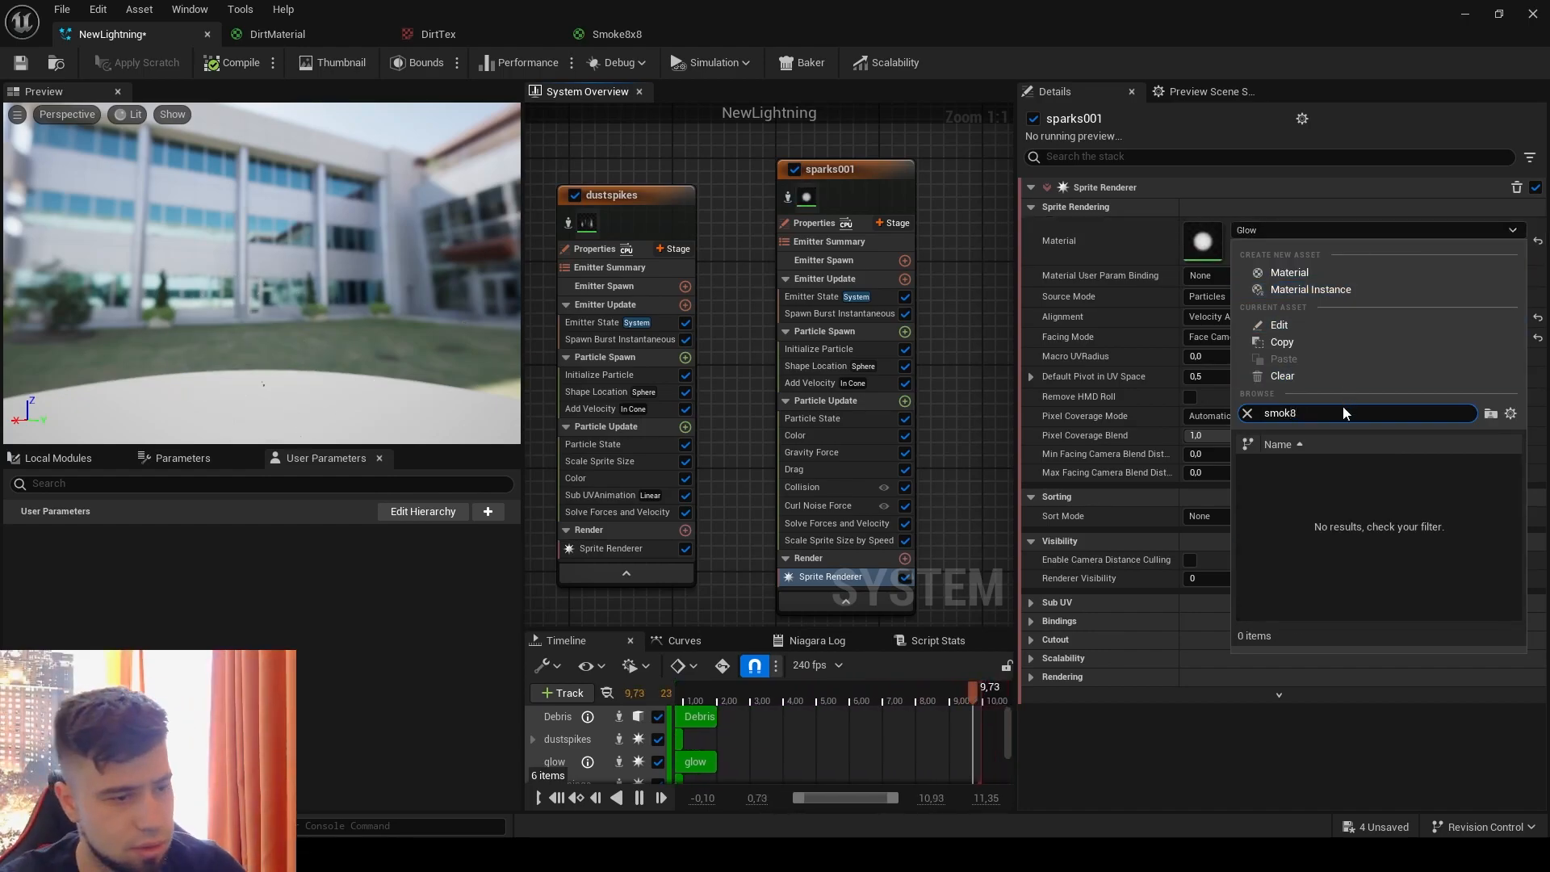
key(BackSpace)
text(e8)
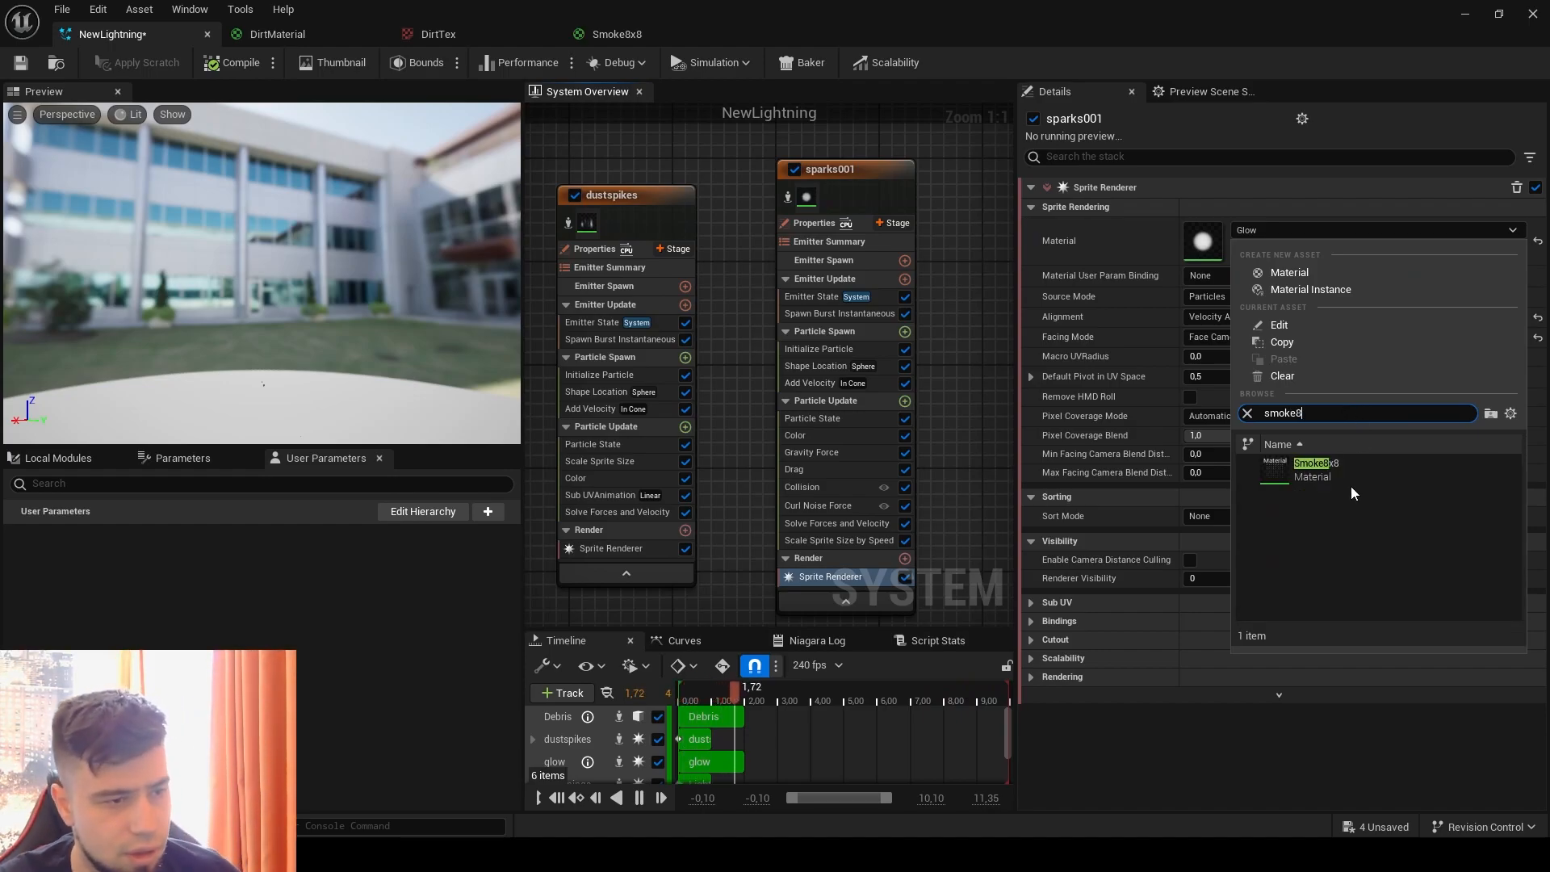
click(1349, 460)
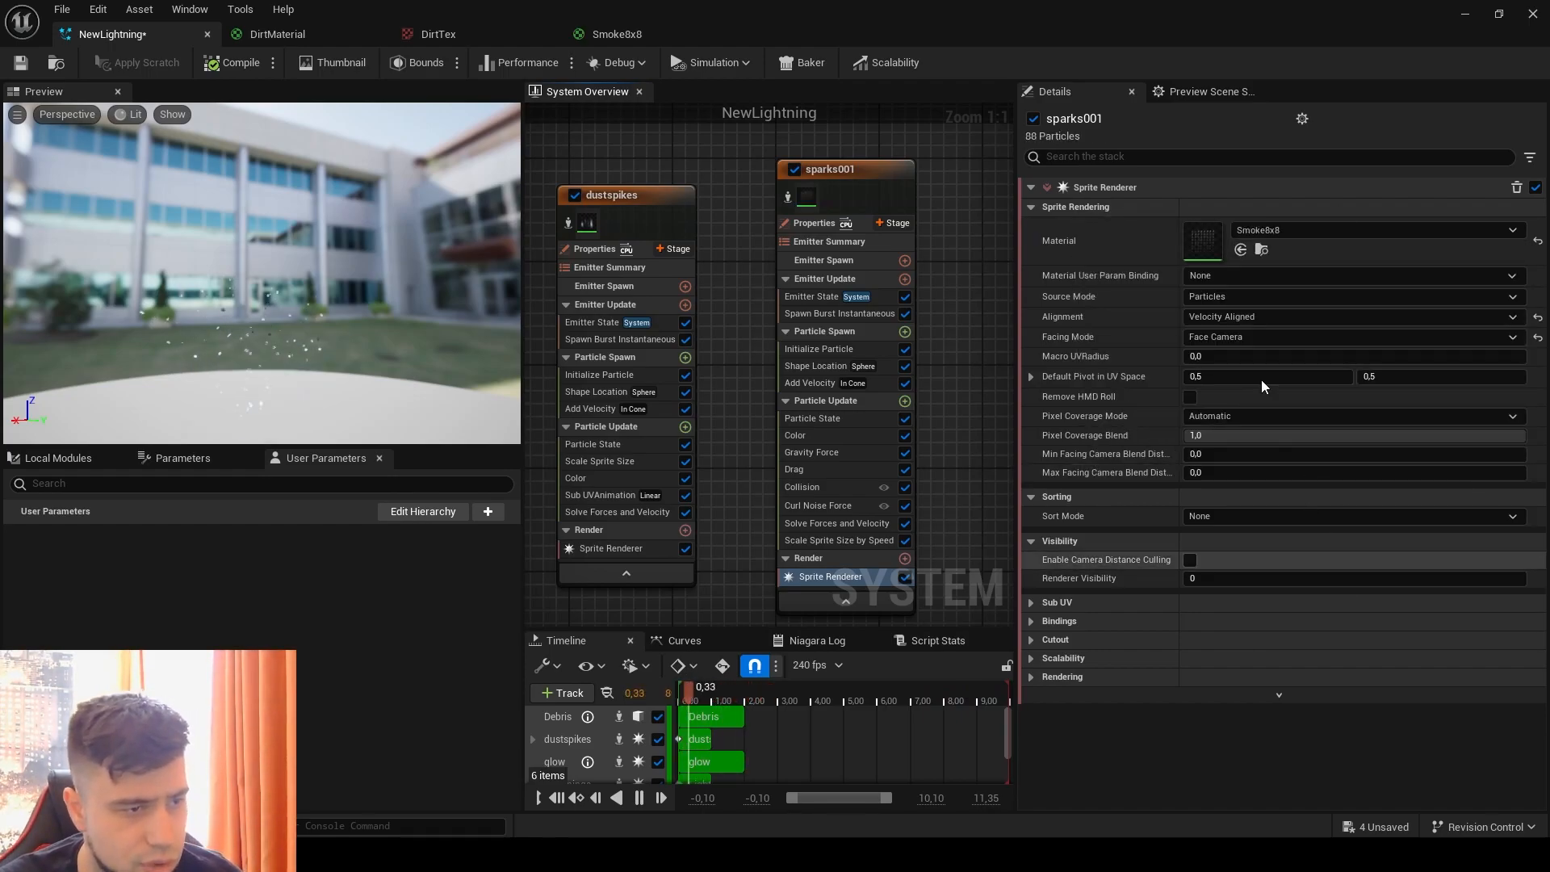
Step: Inspect the Smoke8x8 material graph and its SmokeFlipBook texture's frame layout, and return to the NewLightning system
double_click(1202, 242)
right_drag(986, 353, 848, 331)
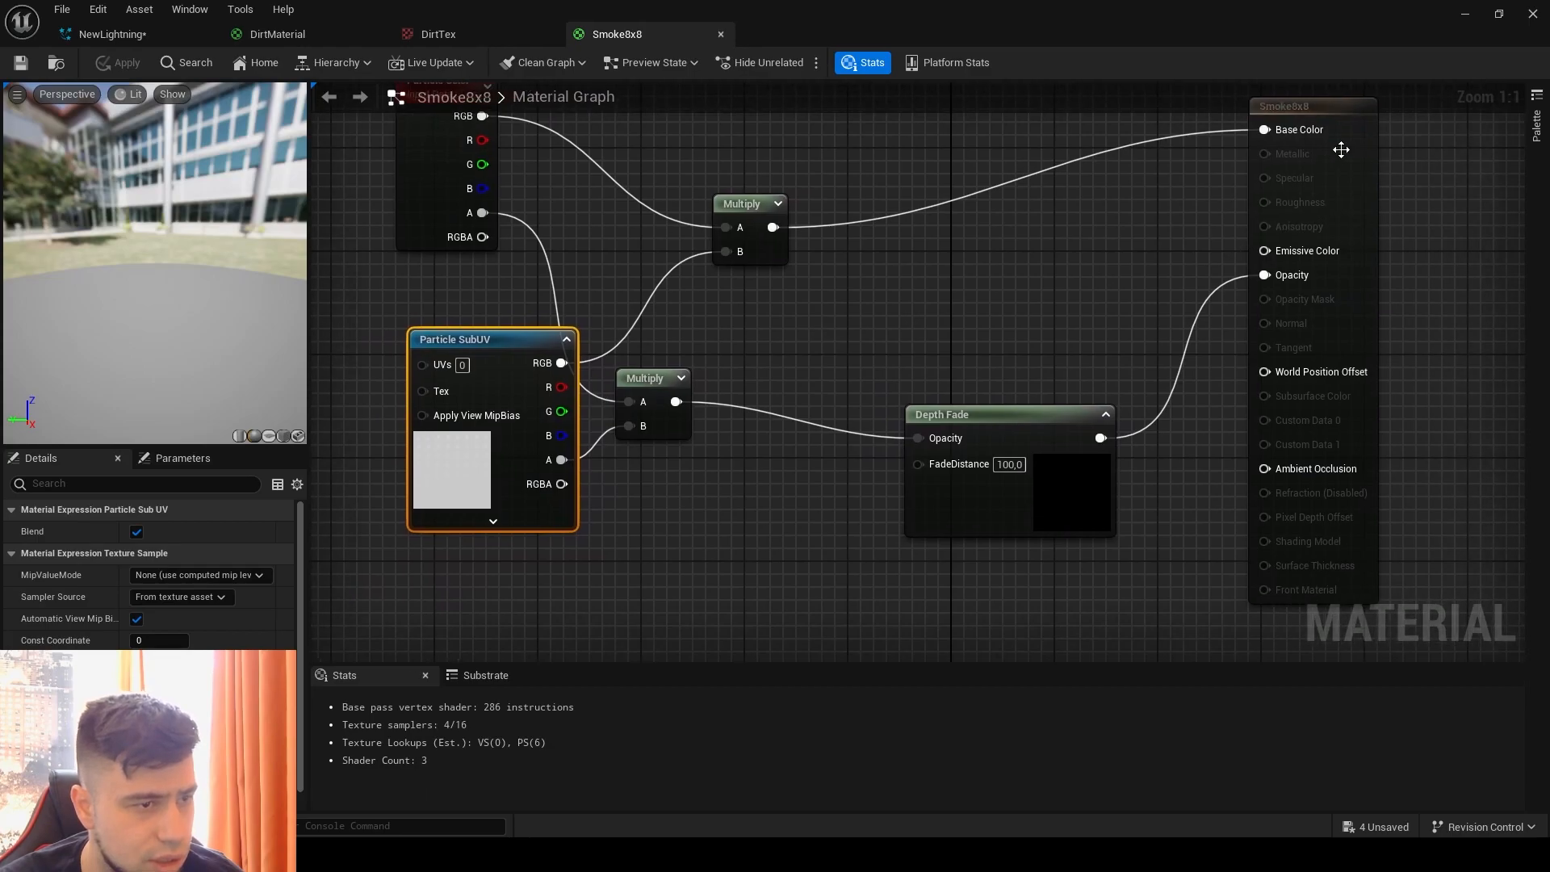
click(1324, 152)
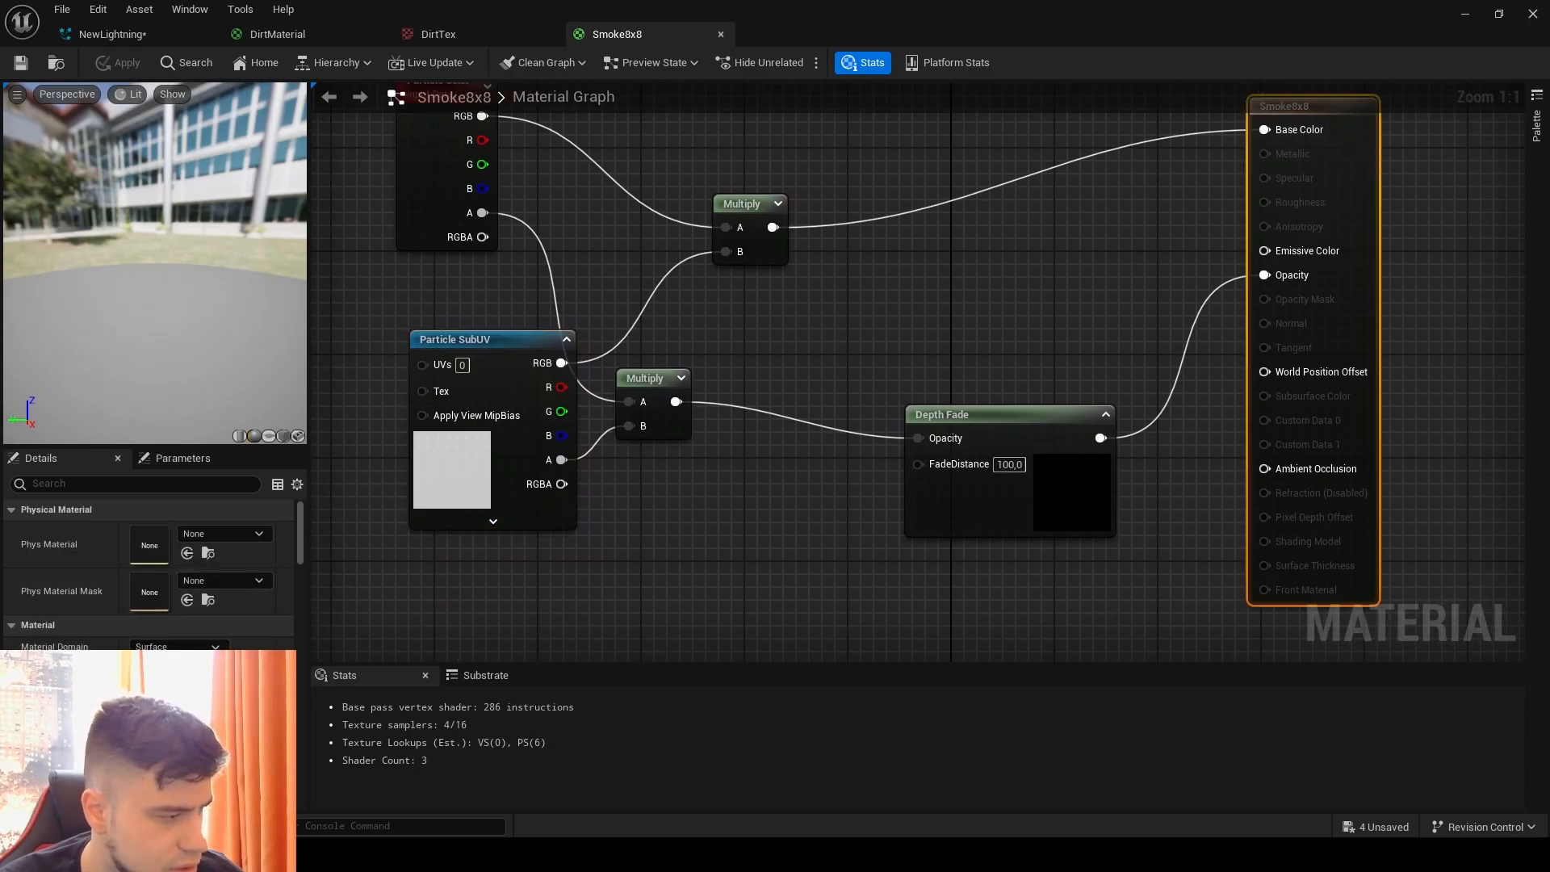
click(446, 494)
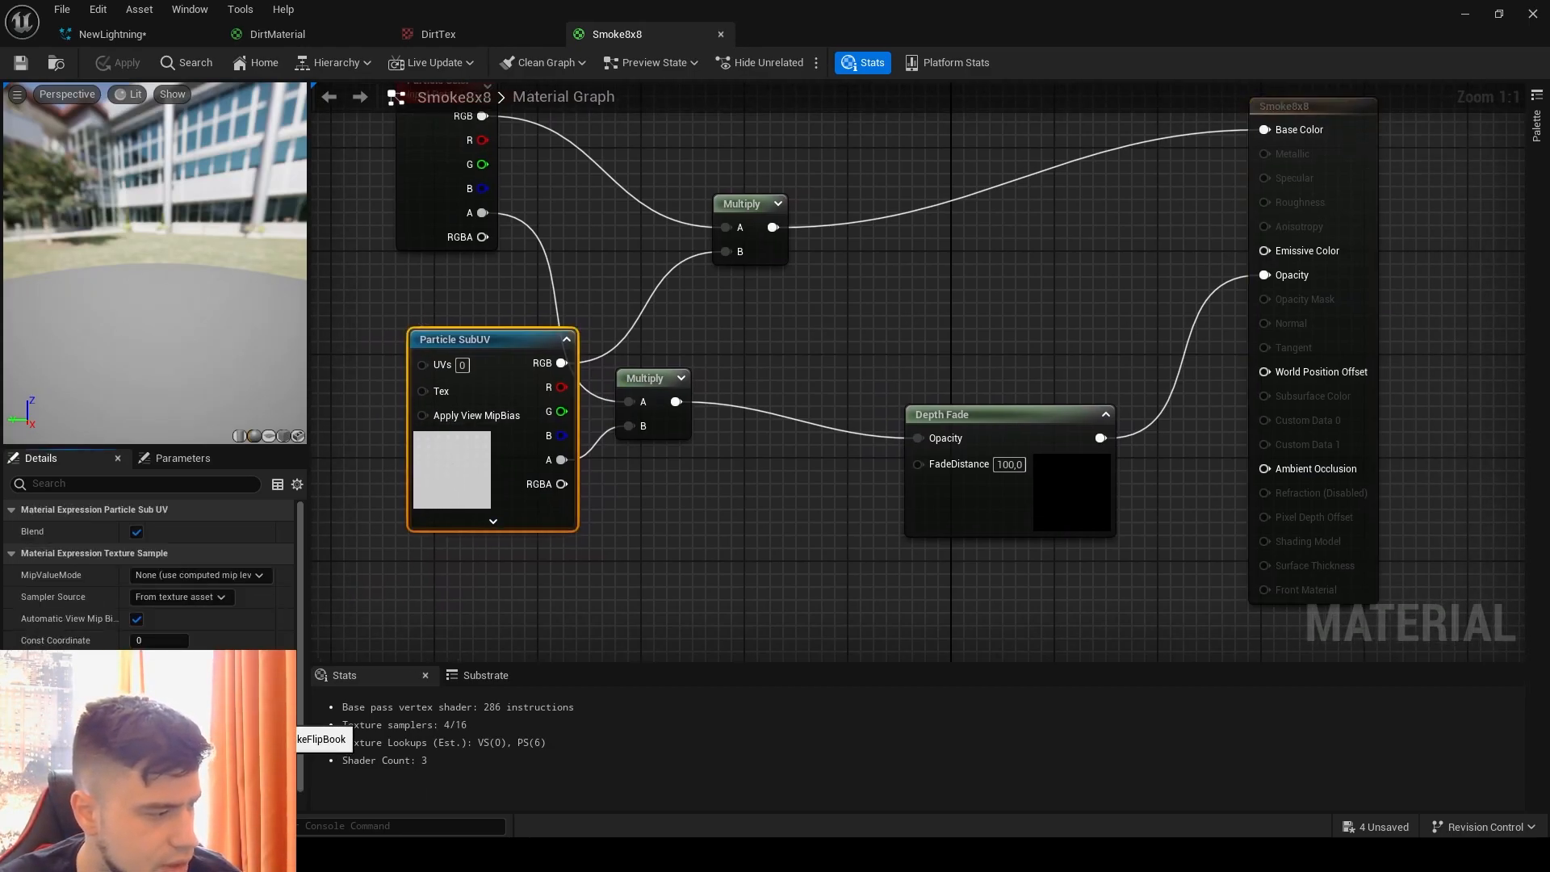
double_click(159, 724)
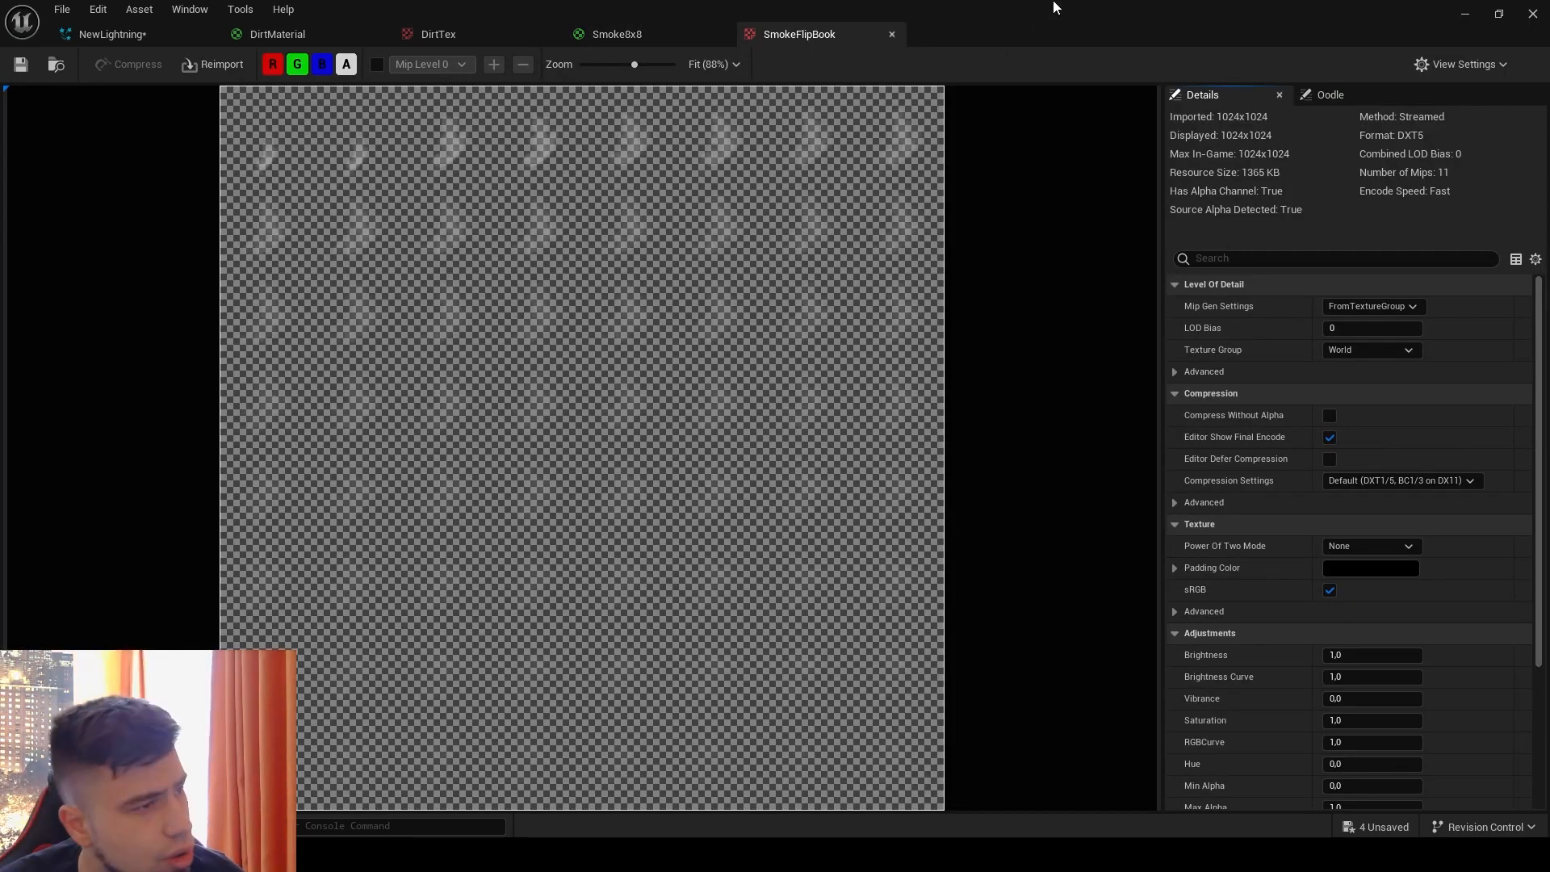
click(892, 36)
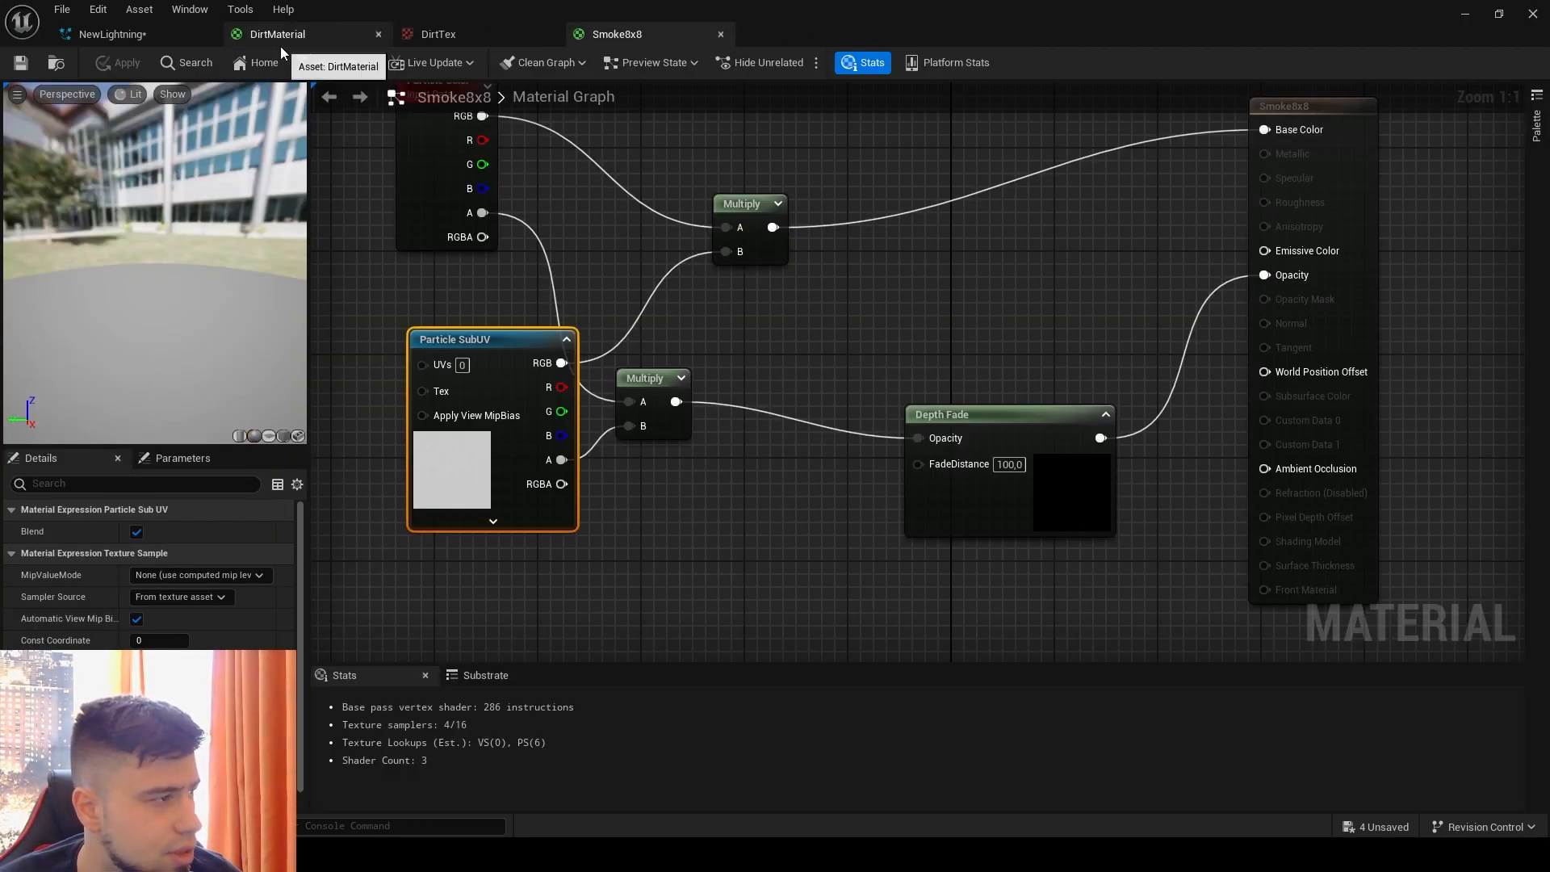
click(145, 34)
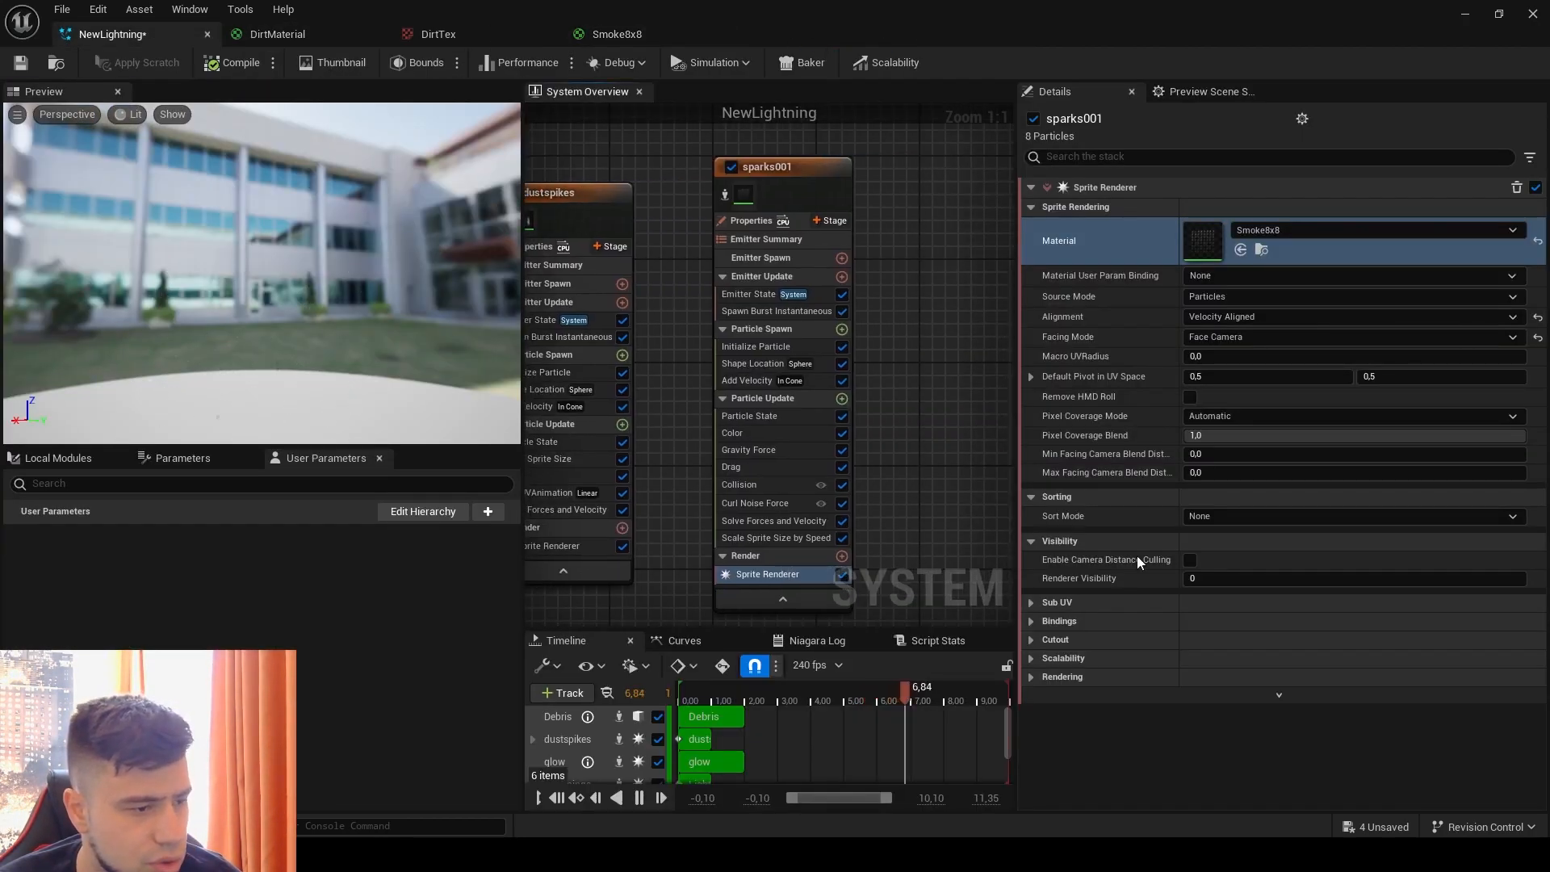
Step: Set the duplicated emitter's sprite renderer to a sub image size of 8 by 8 and Unaligned alignment
click(1034, 603)
click(1318, 644)
text(8)
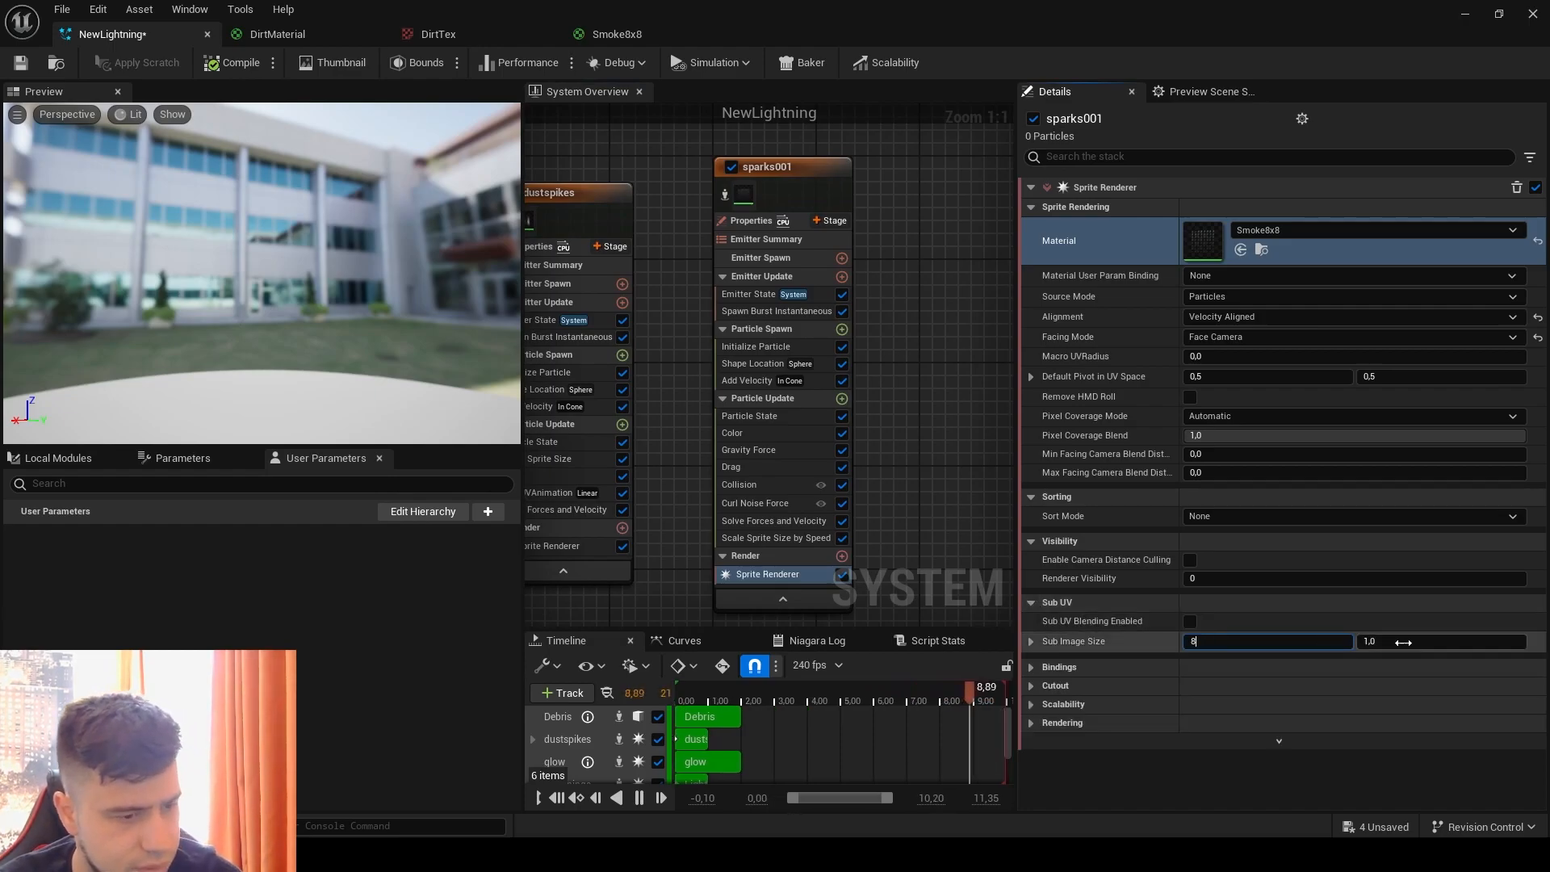
click(1402, 642)
text(8)
click(1414, 783)
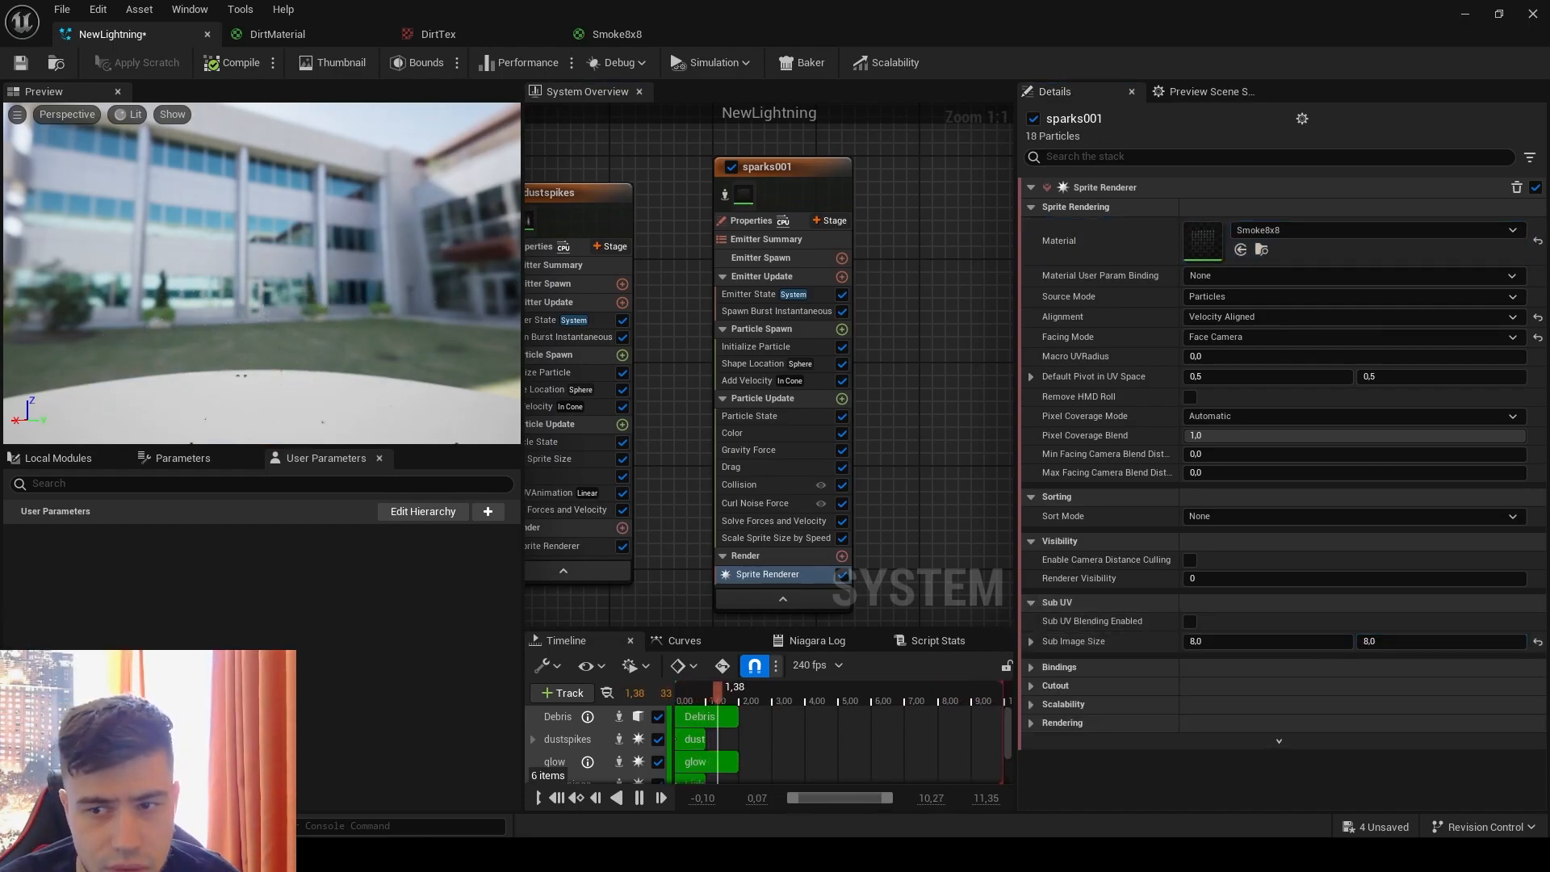
click(1234, 318)
click(1226, 334)
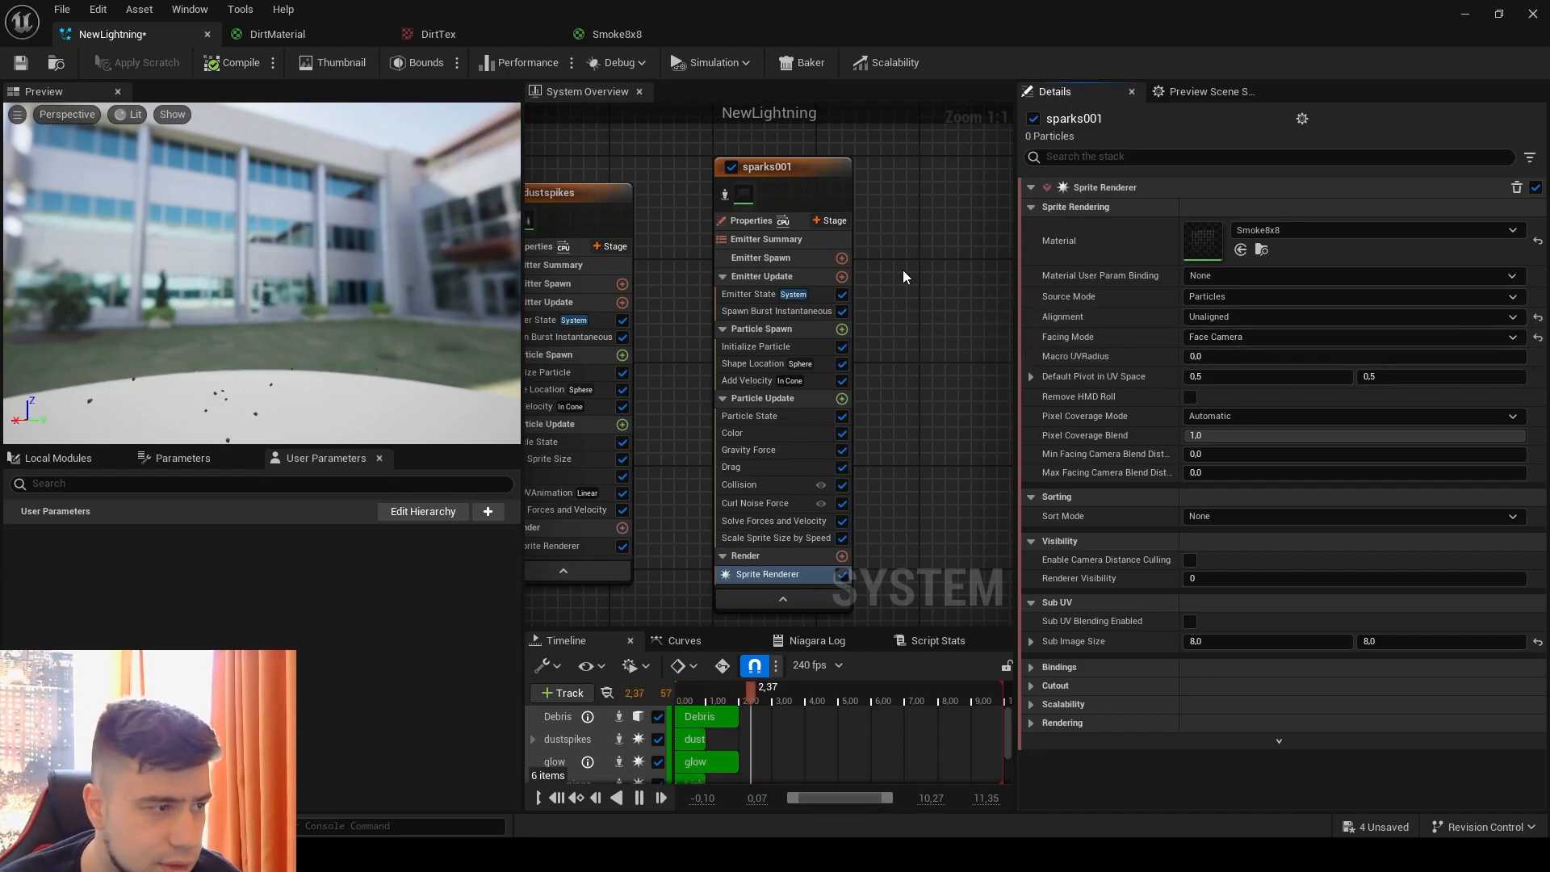
Step: Rename the duplicated sparks001 emitter to Smoke
right_click(806, 181)
click(900, 456)
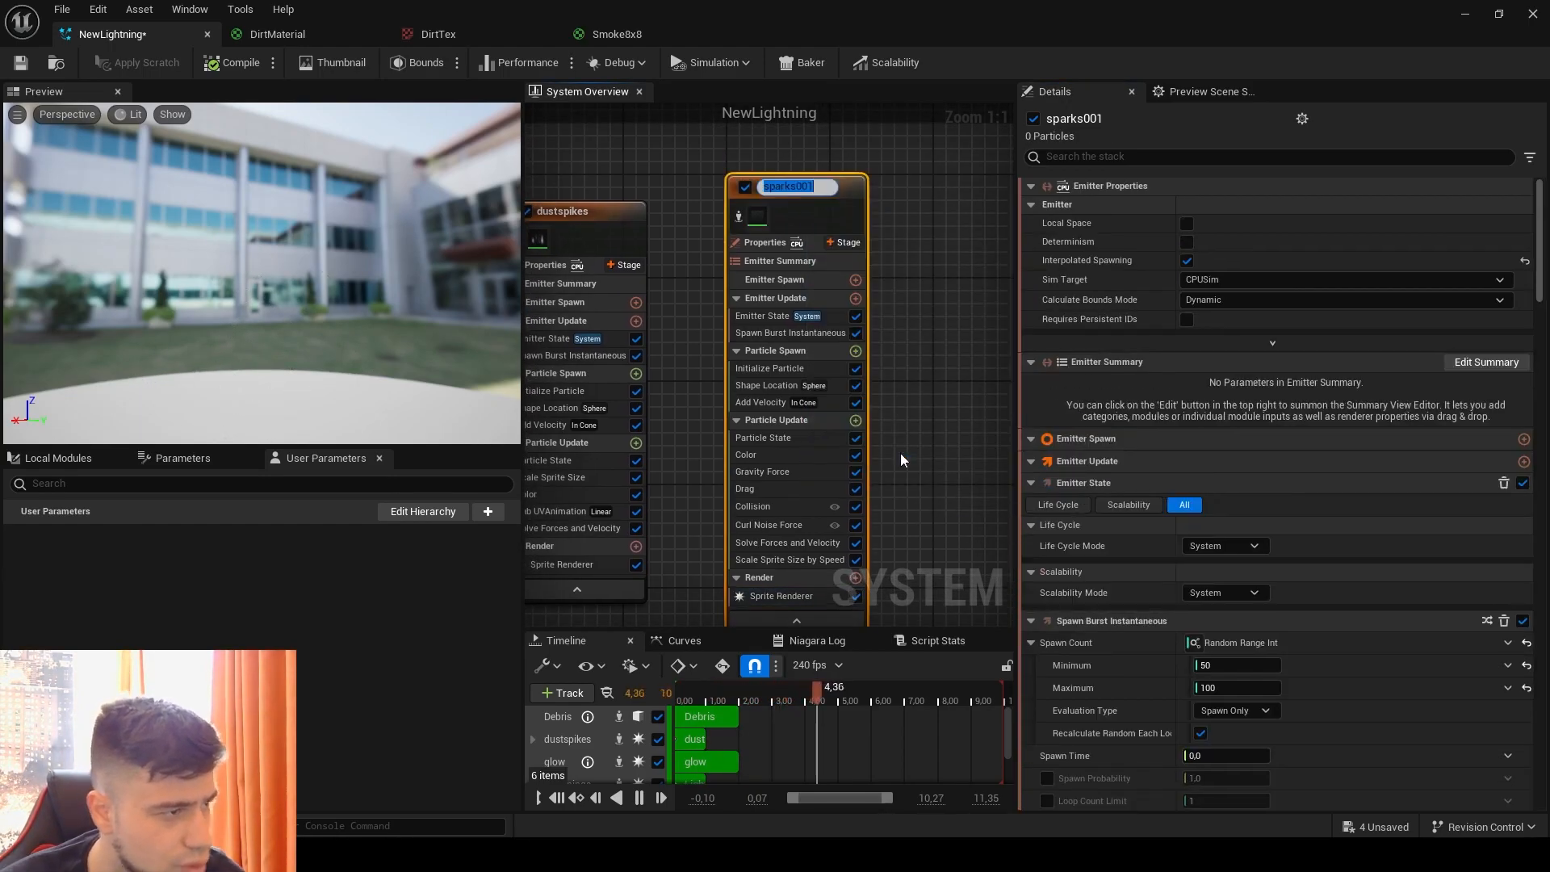
text(Smoke)
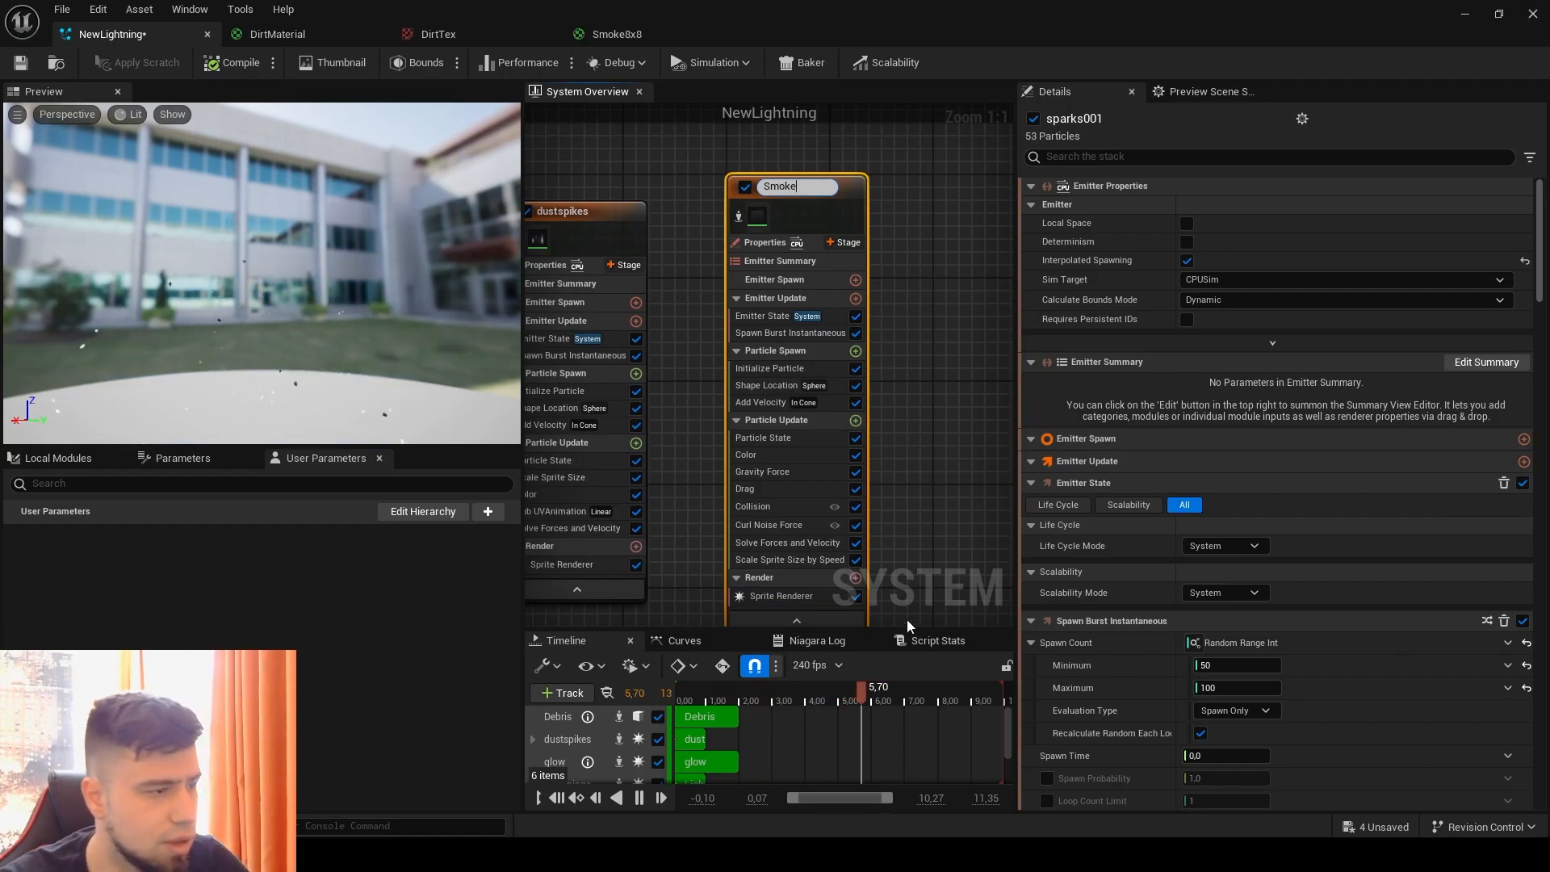
key(Return)
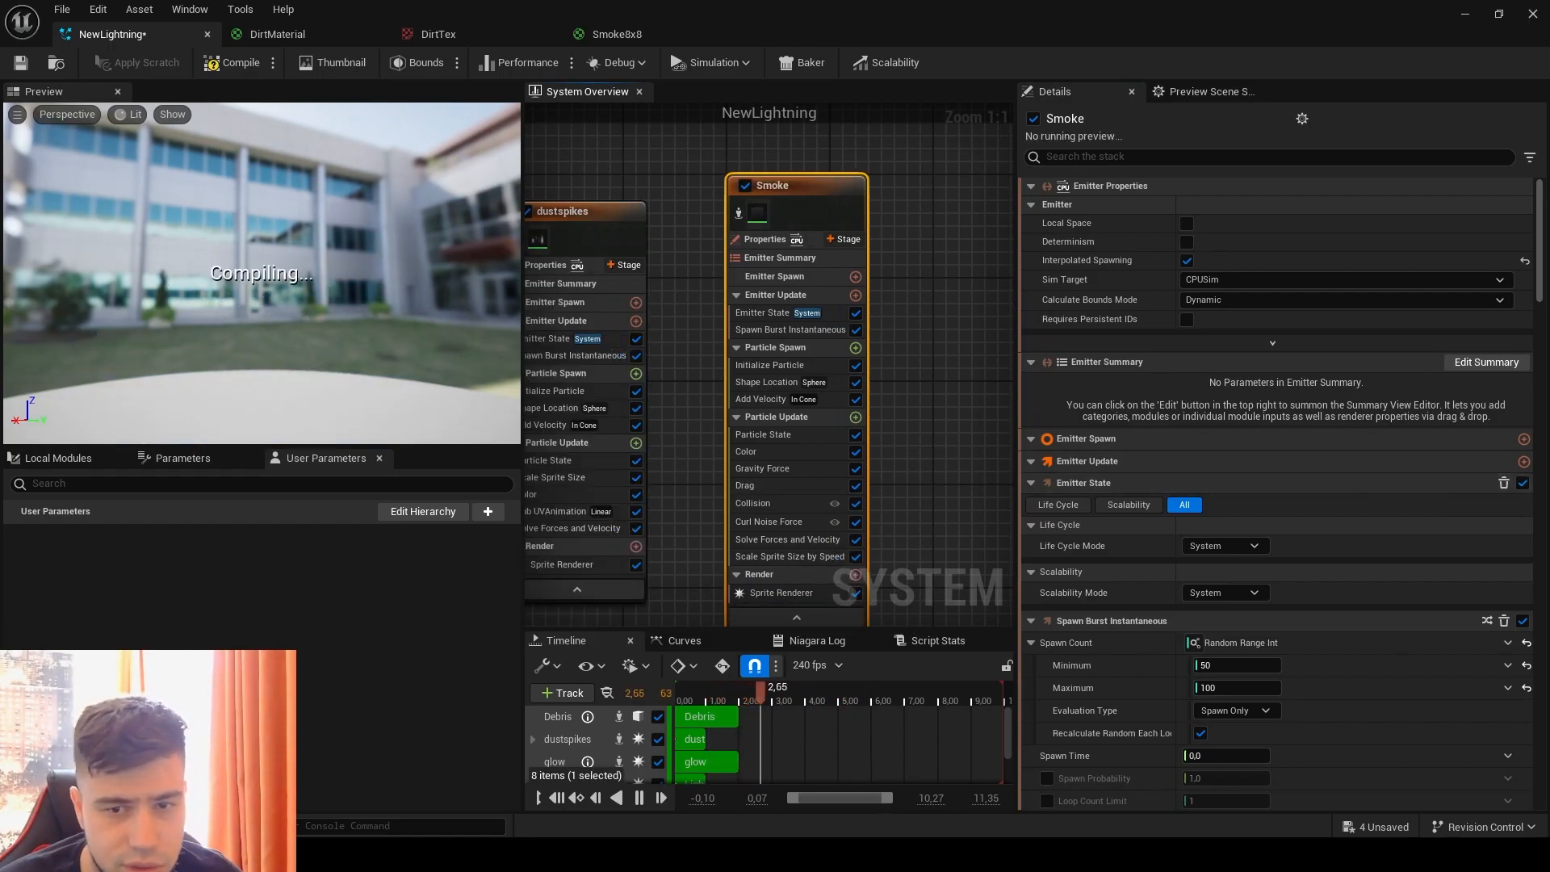
Step: Set the Smoke emitter state to Self life cycle mode, Once loop behavior and a loop duration of 0.5
click(775, 312)
click(1227, 250)
click(1222, 294)
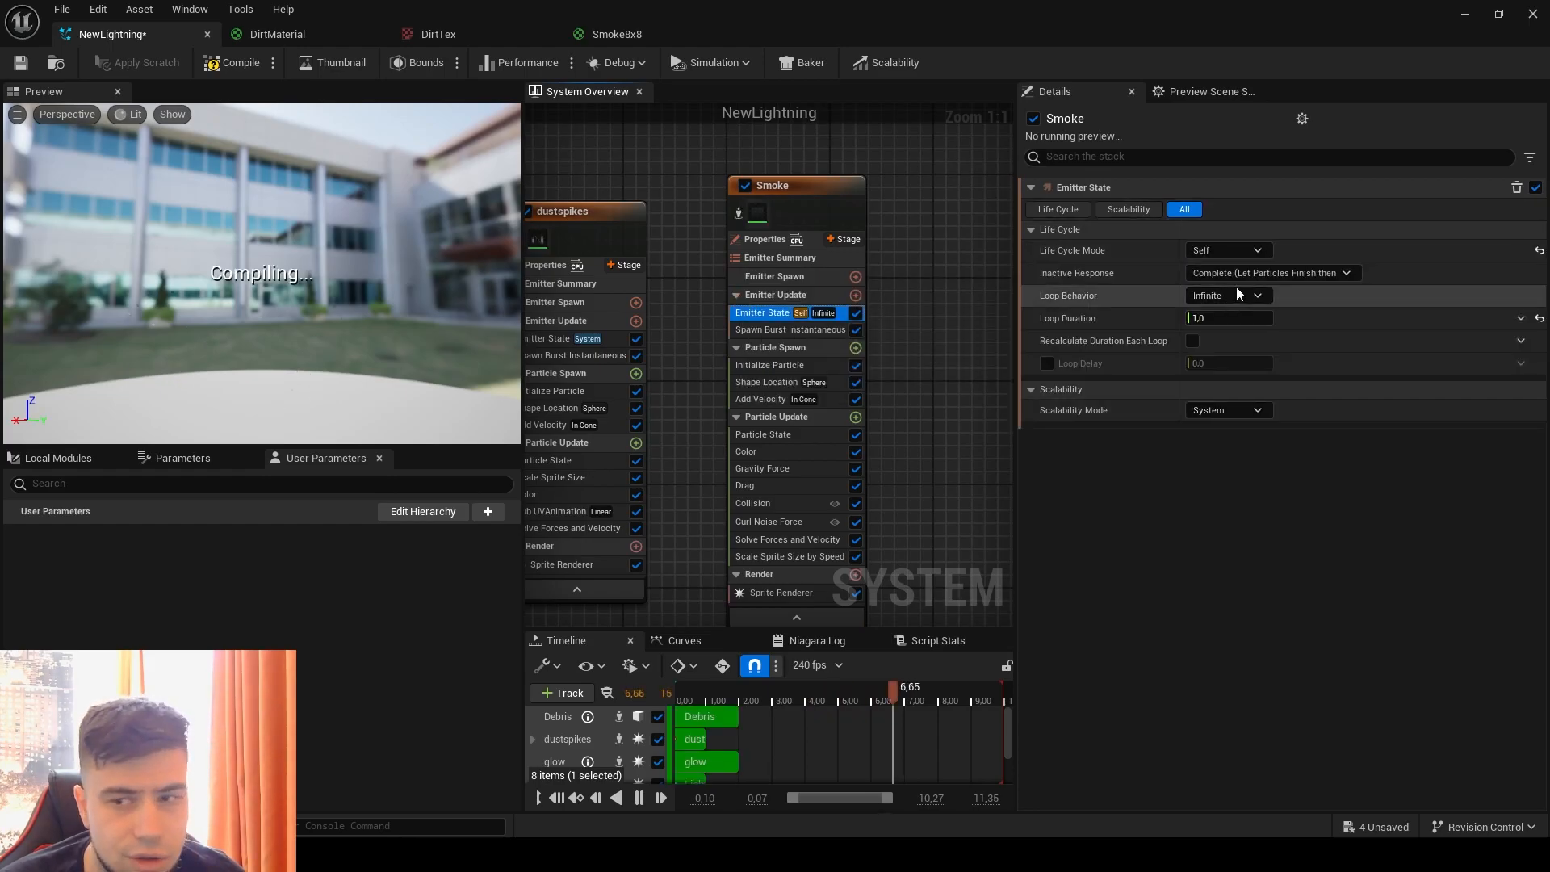
click(1227, 295)
click(1215, 331)
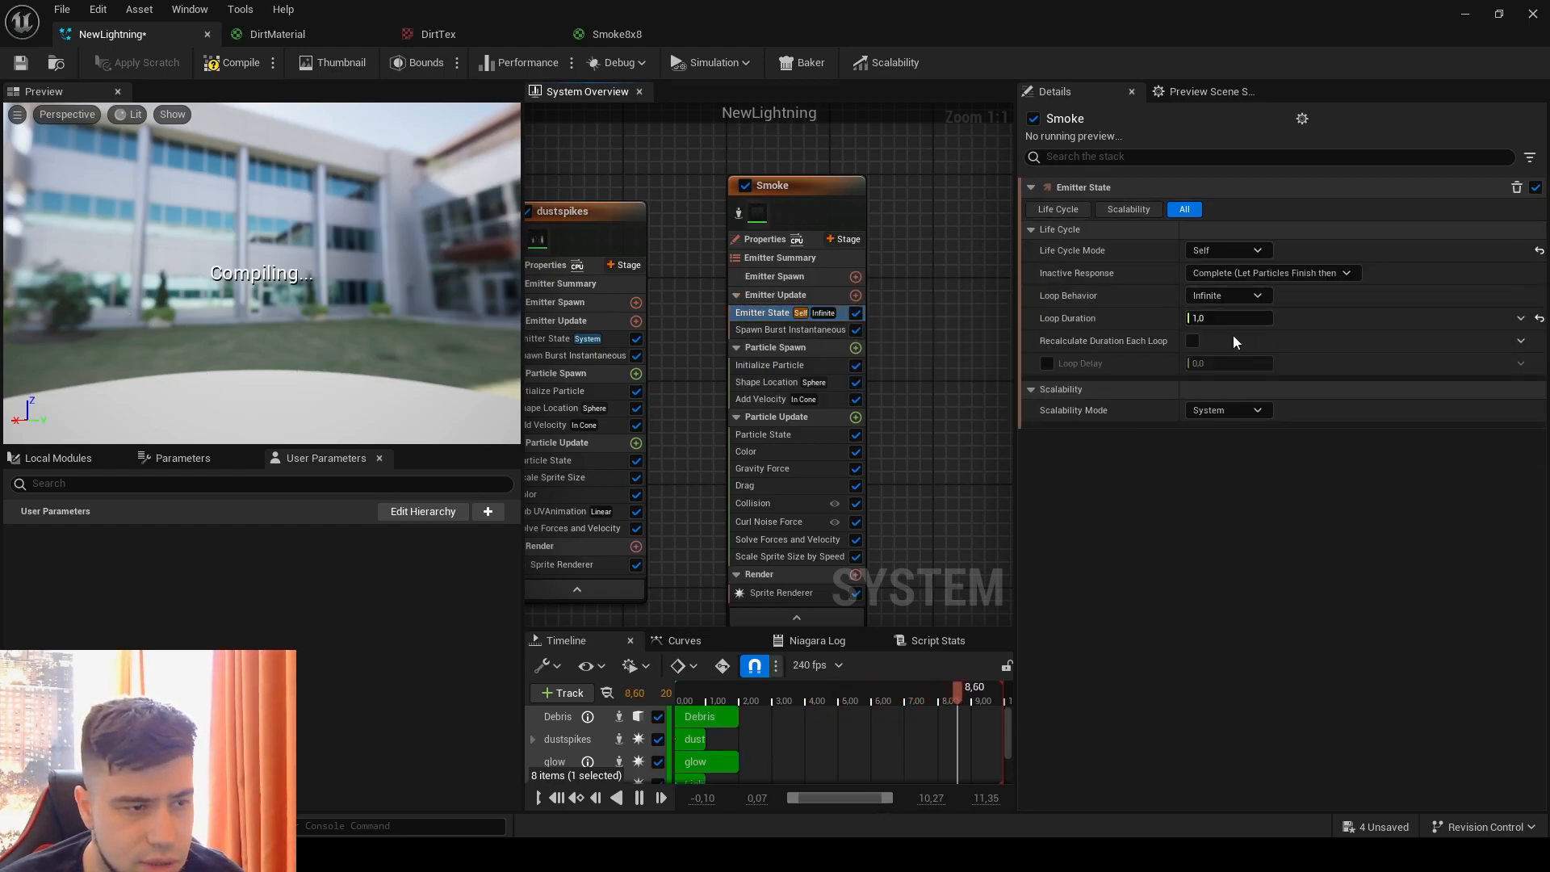
click(1246, 343)
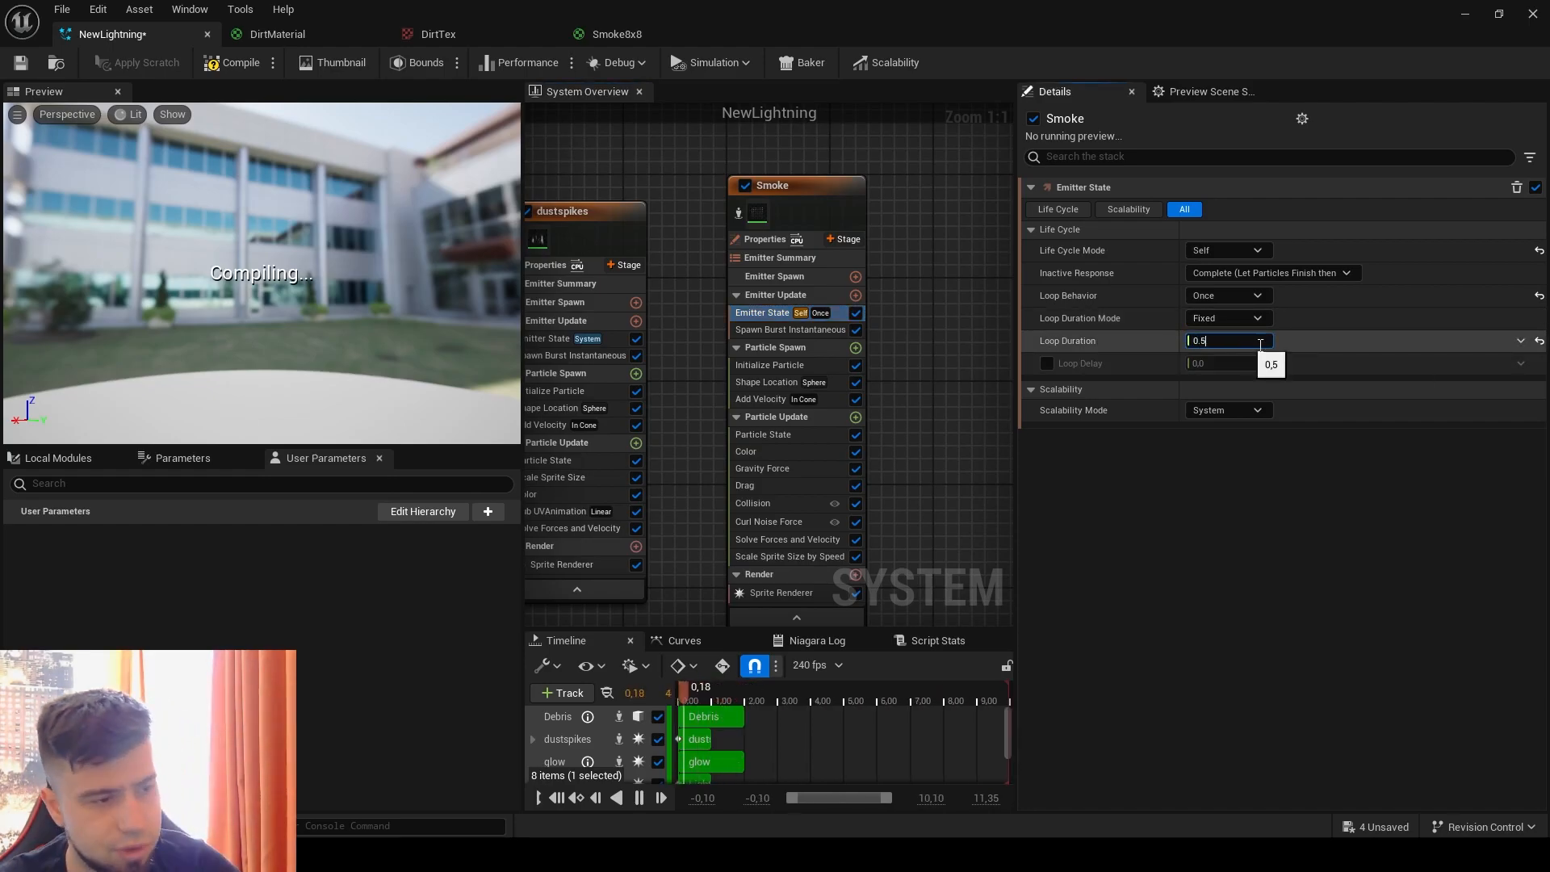
key(Return)
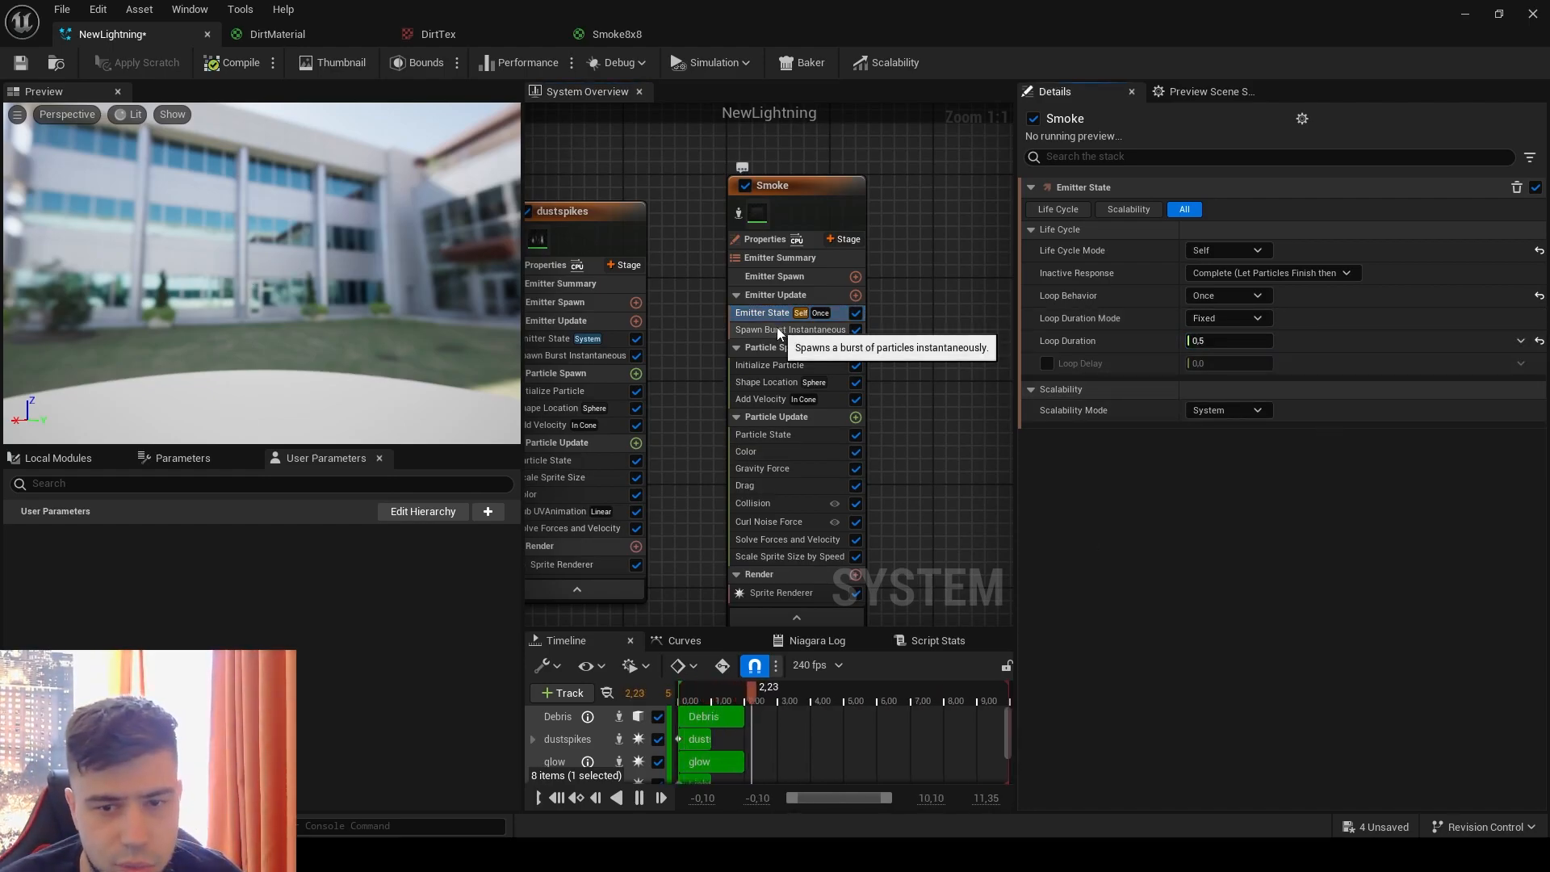
Step: Set the Smoke emitter's instantaneous burst spawn count to 15
click(776, 329)
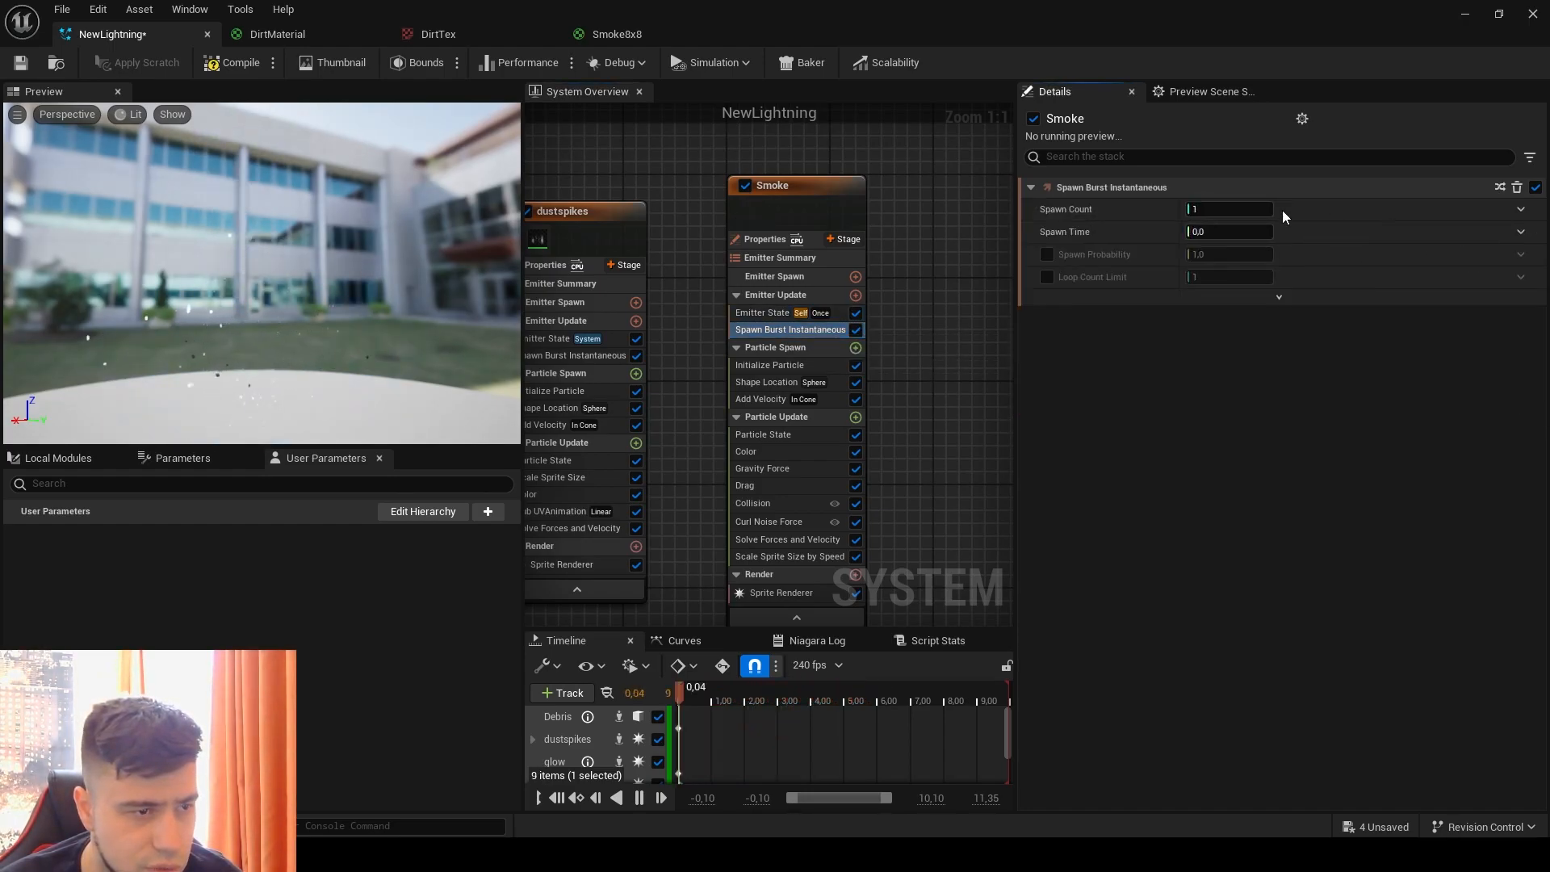
click(1229, 208)
text(15)
key(Return)
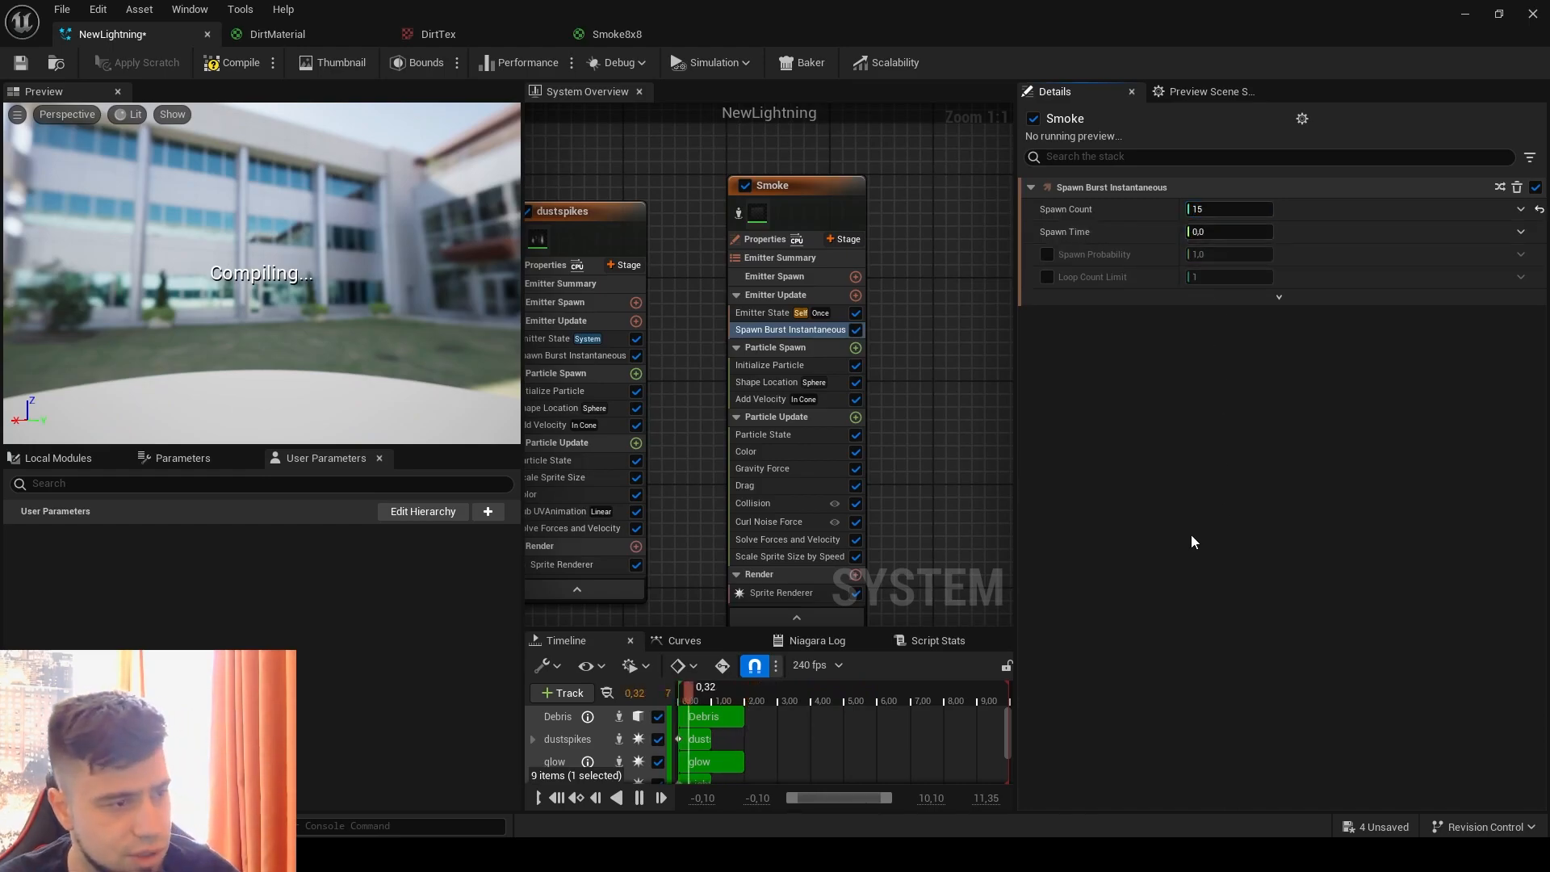
Step: Set the minimum of the Smoke particles' random lifetime to 0.2
click(775, 366)
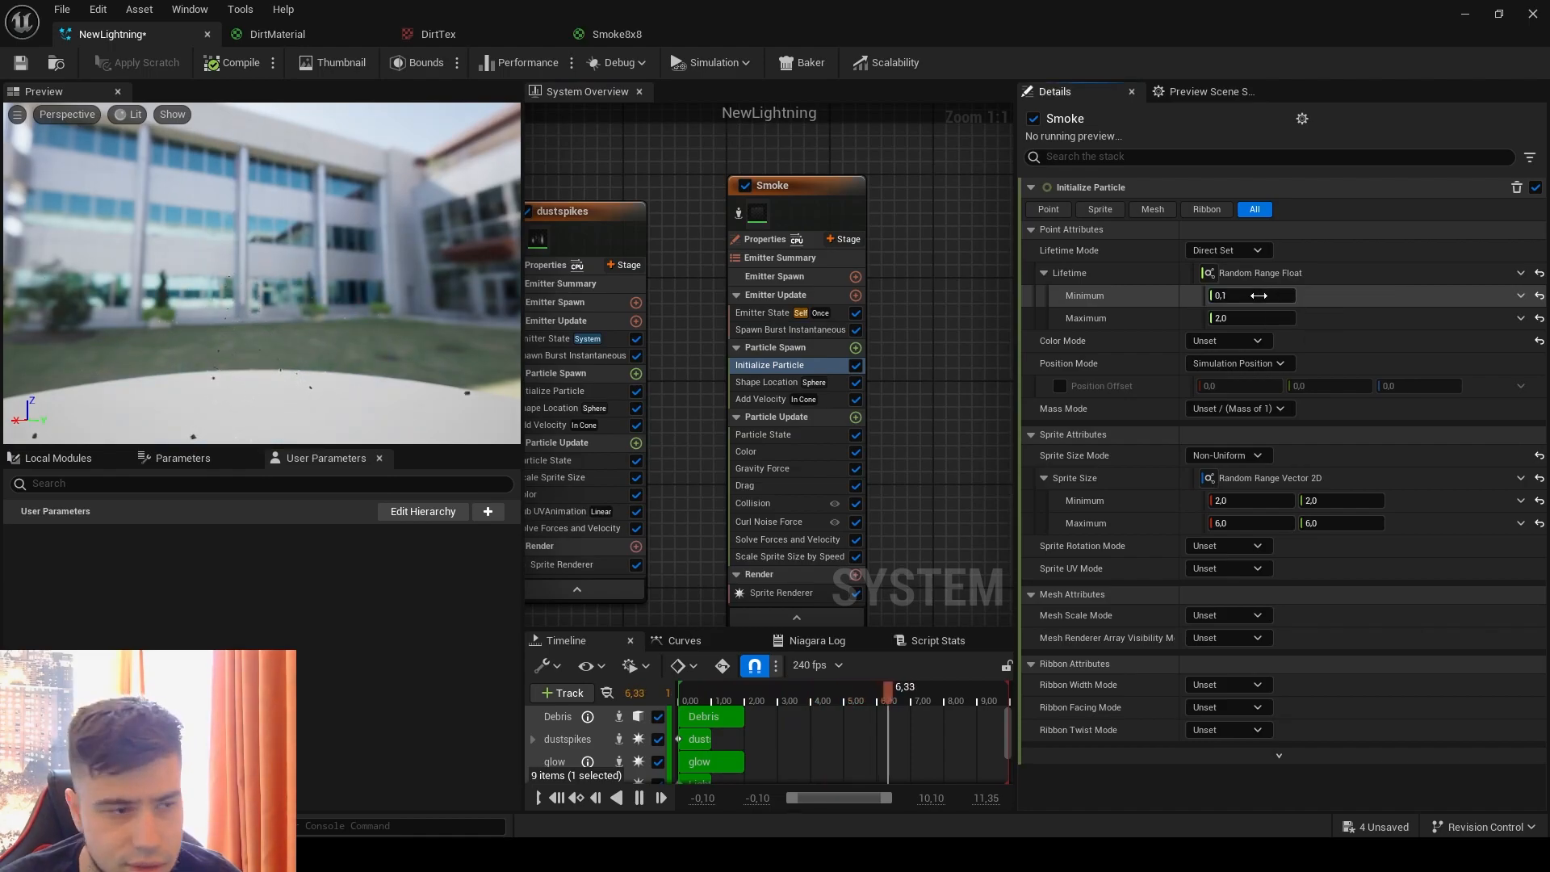
text(0.2)
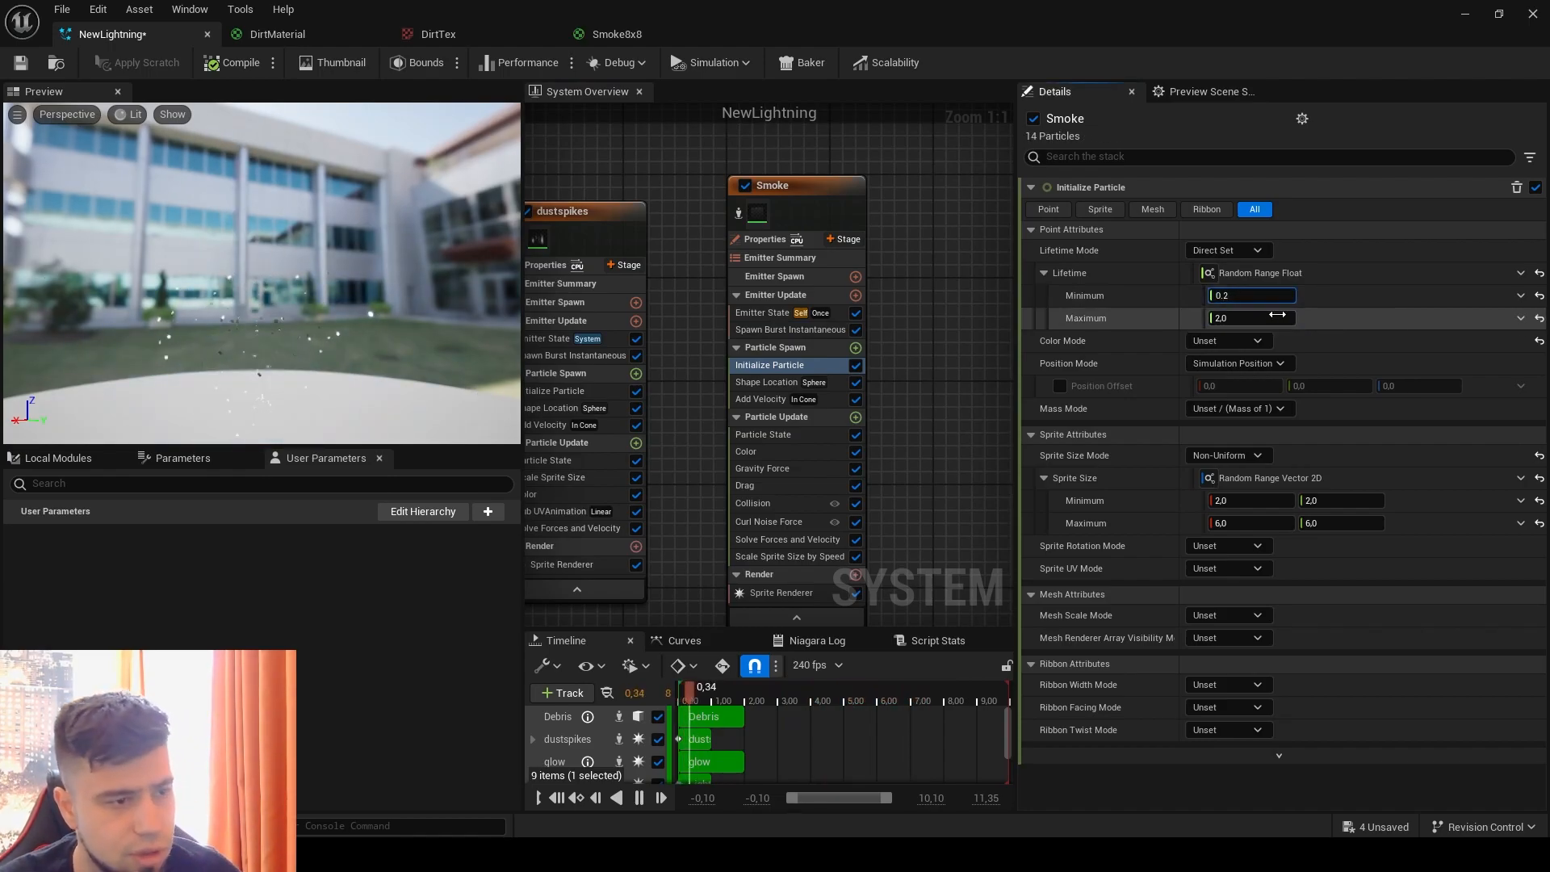
click(1277, 323)
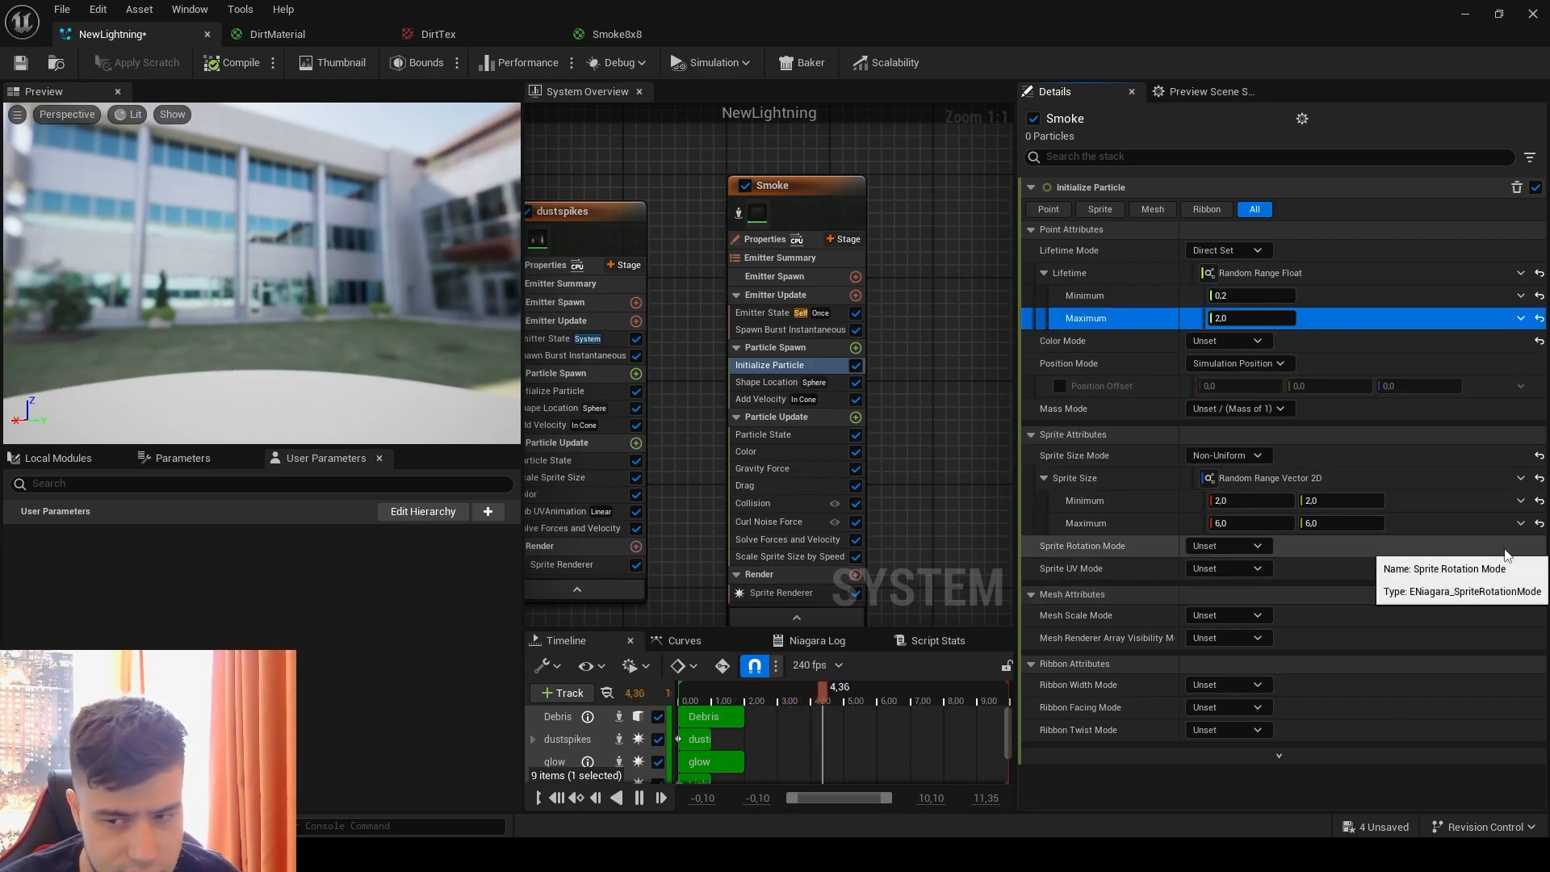
Step: Reset the Smoke sprite size and make it Uniform, using a Random Range Float from 80 to 180
click(1540, 478)
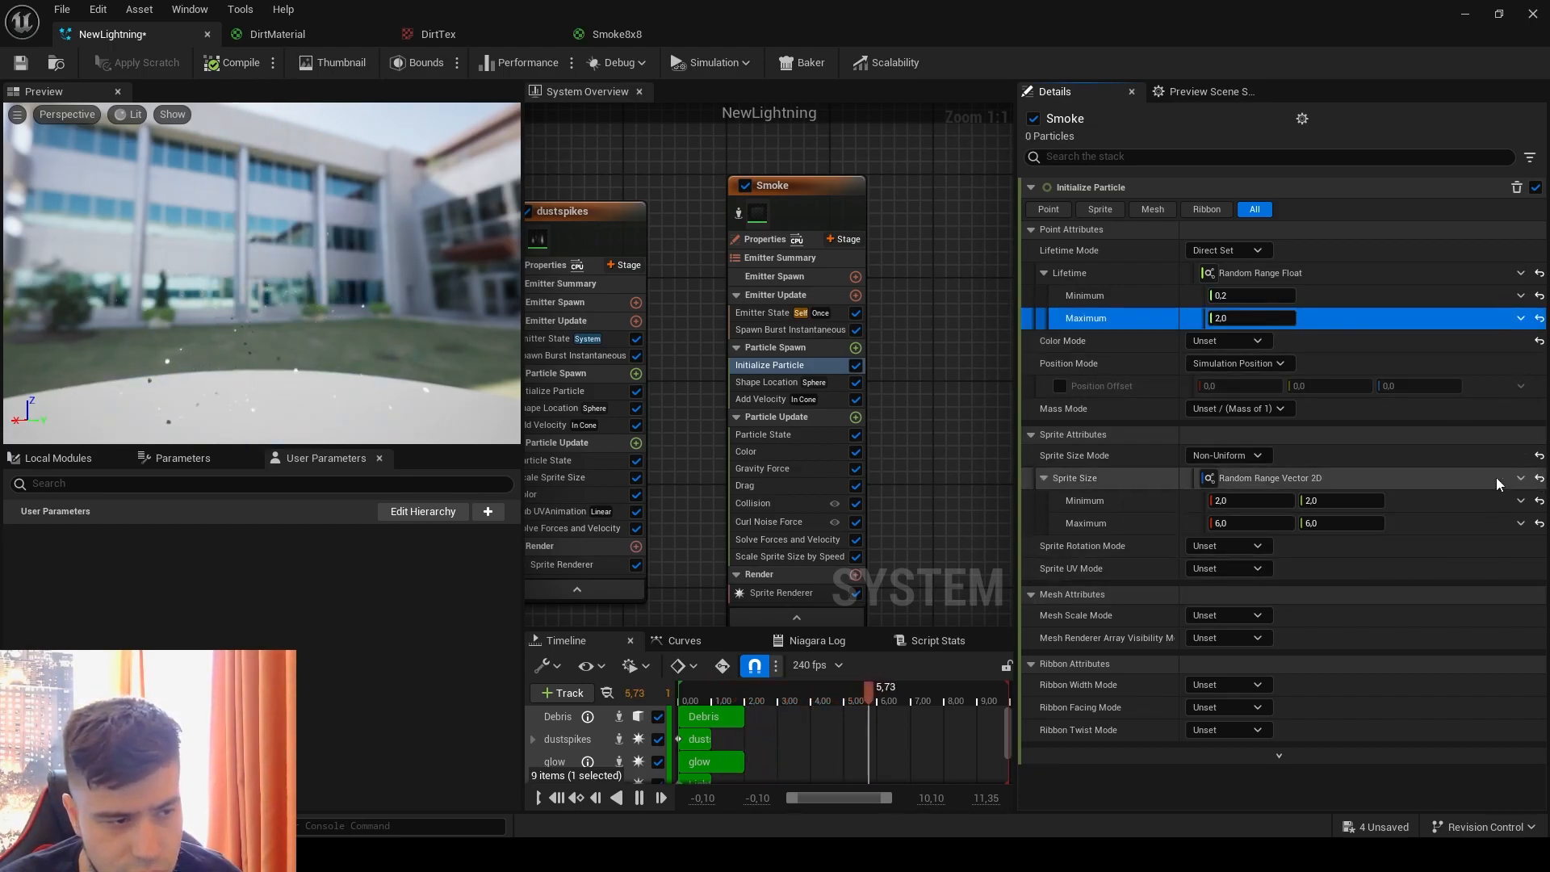
click(1208, 458)
click(1224, 495)
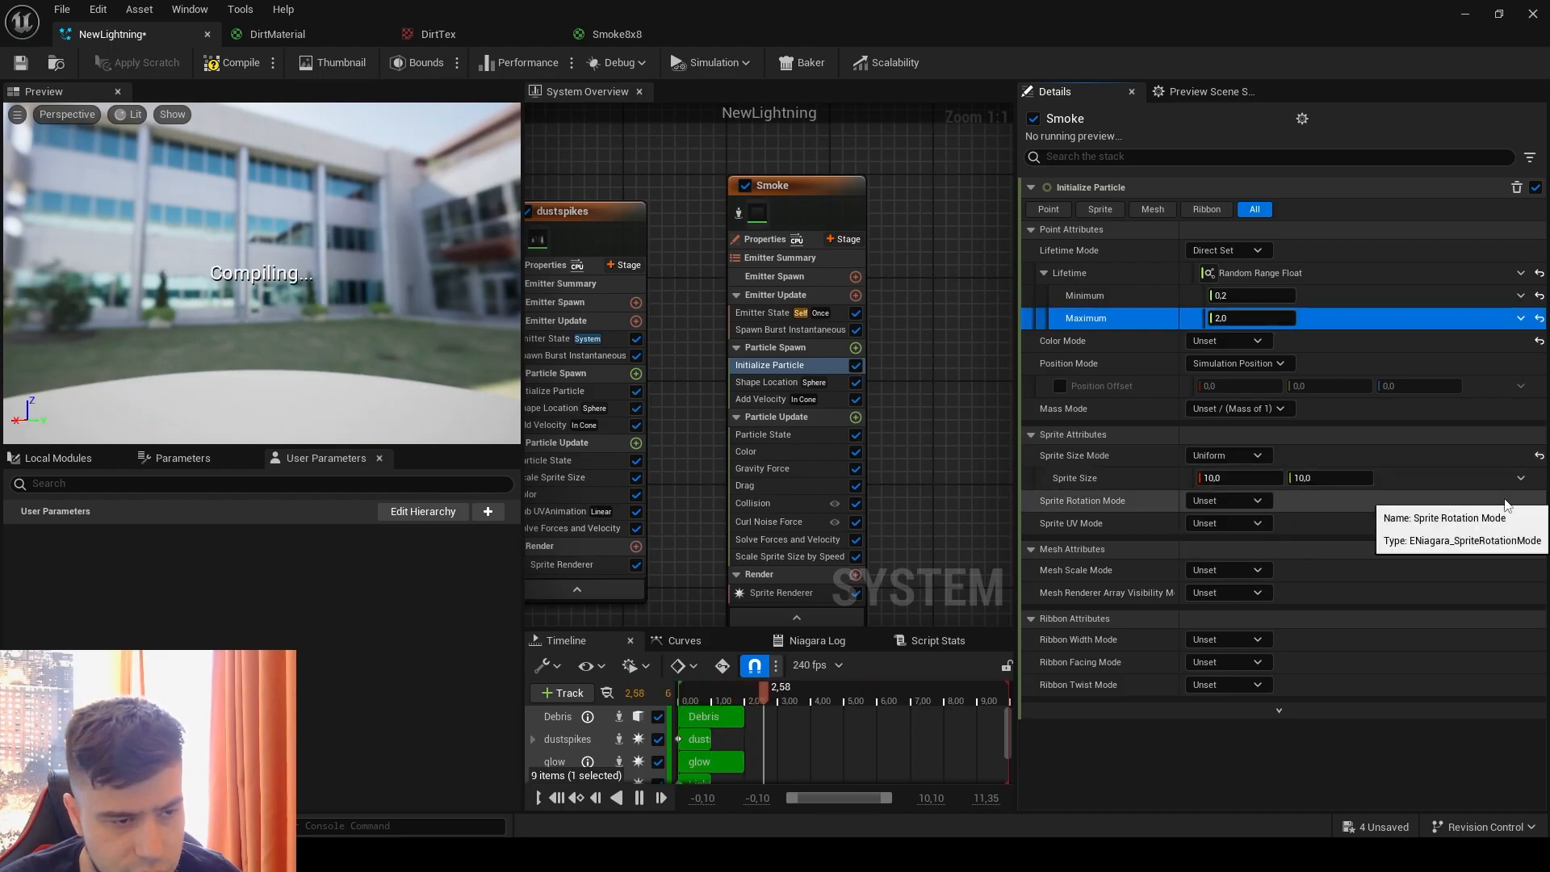
click(1522, 479)
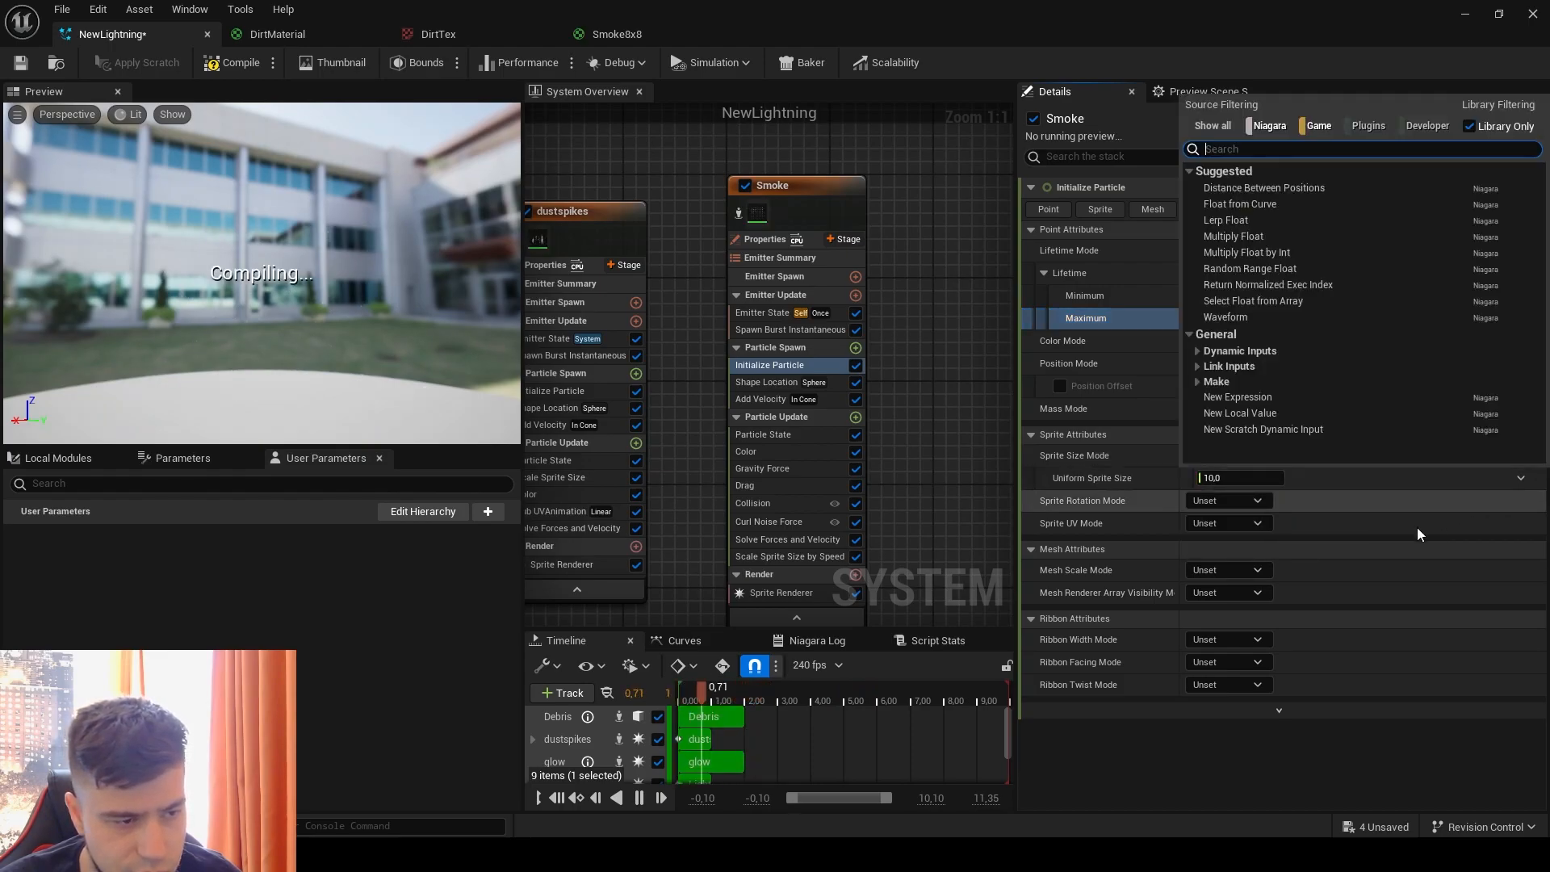
click(1248, 268)
click(1260, 505)
text(80)
key(Return)
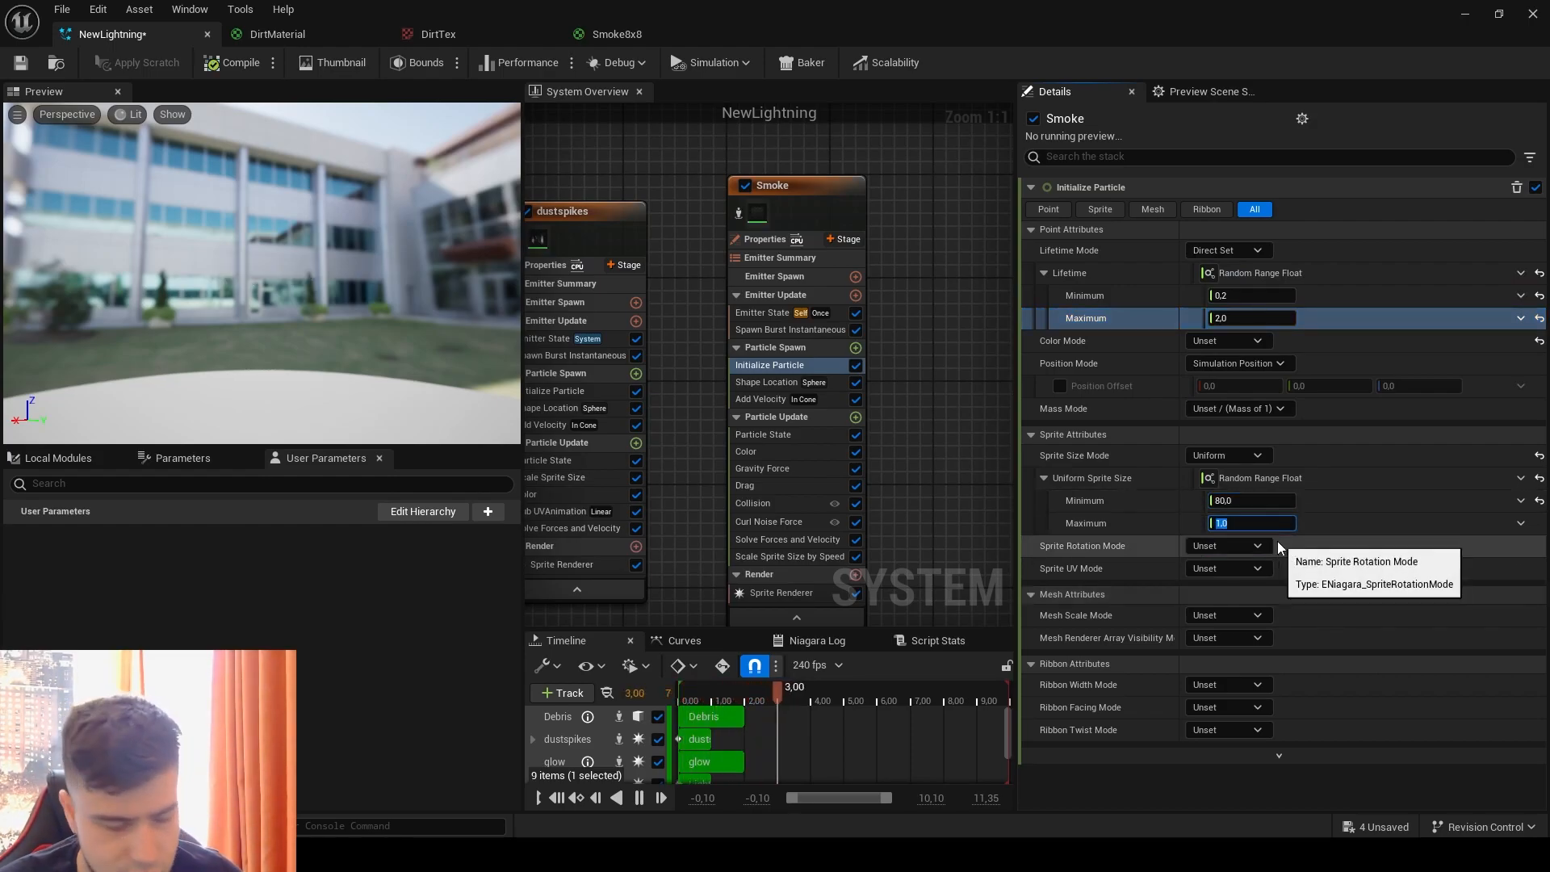
text(180)
key(Return)
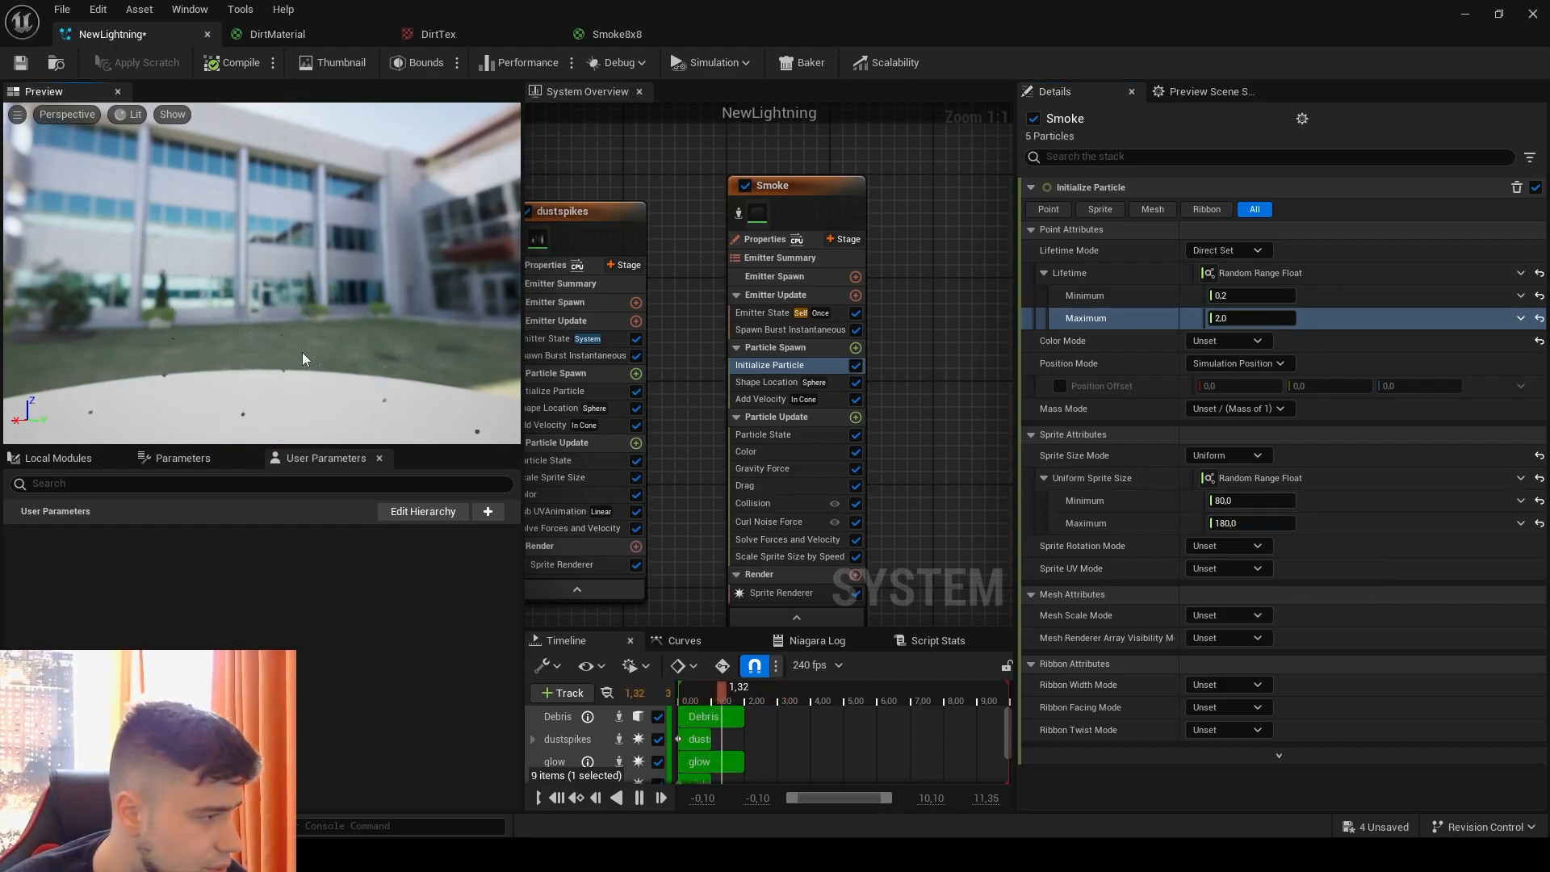
Step: Isolate the Smoke emitter in the preview and set its Shape Location sphere radius to 5
click(737, 212)
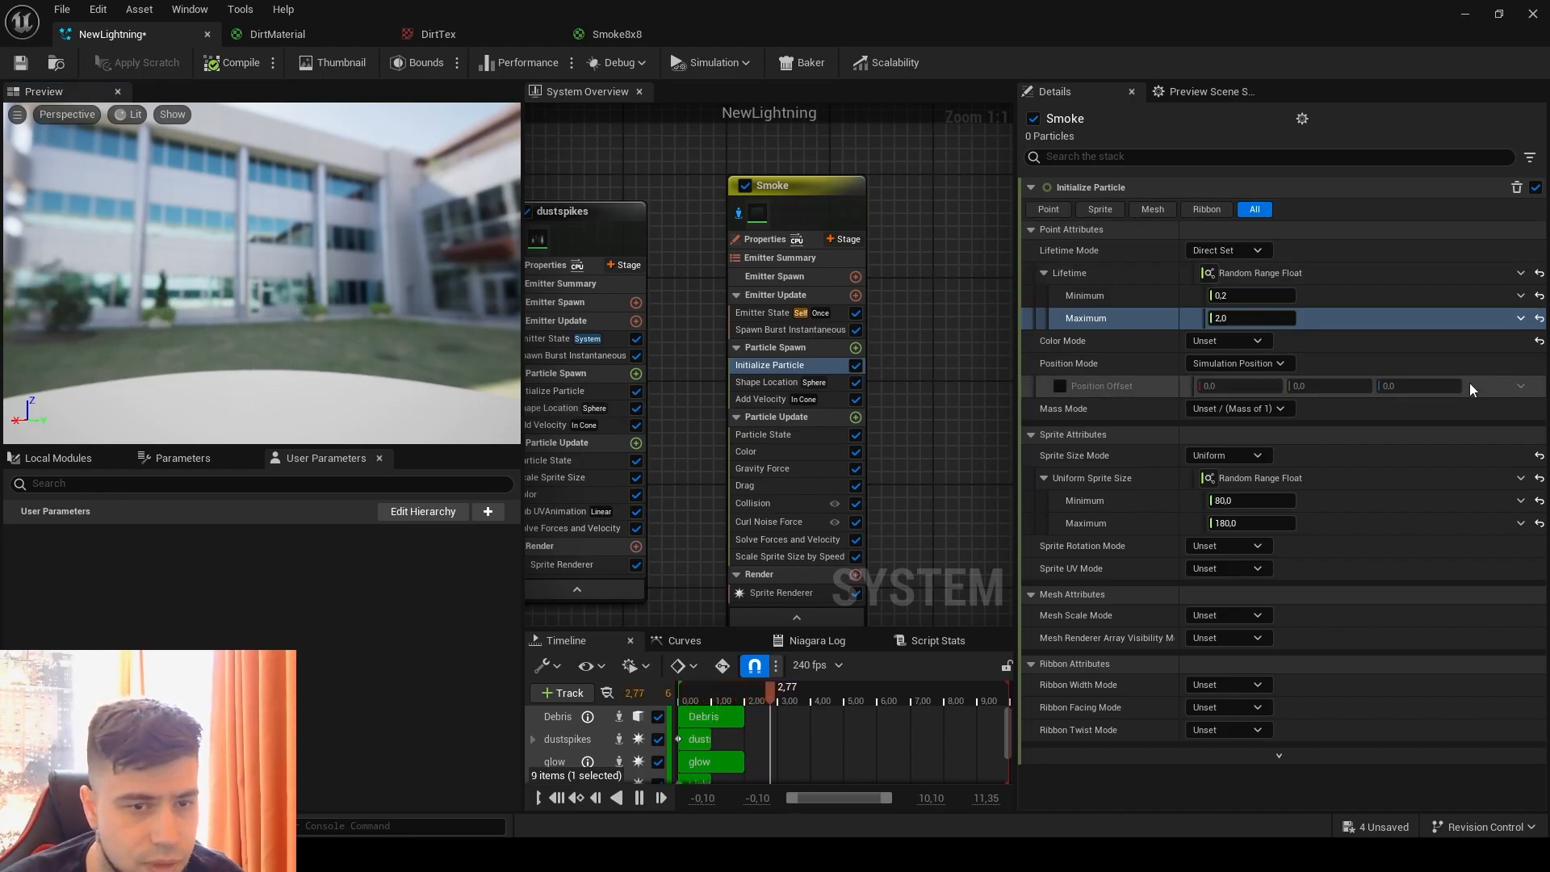
right_drag(926, 514, 908, 450)
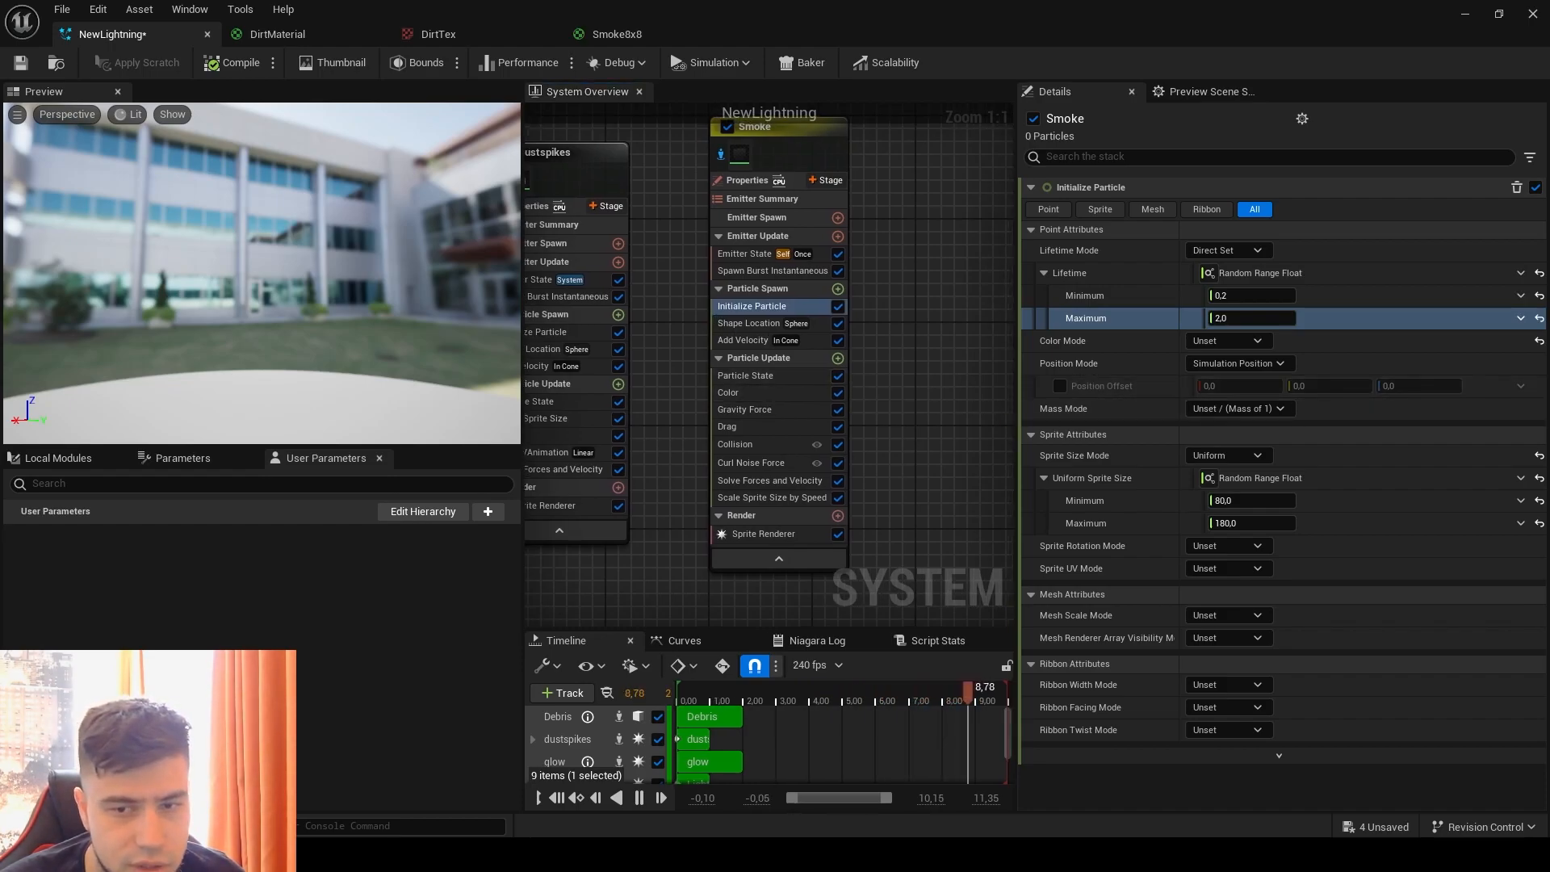
click(819, 323)
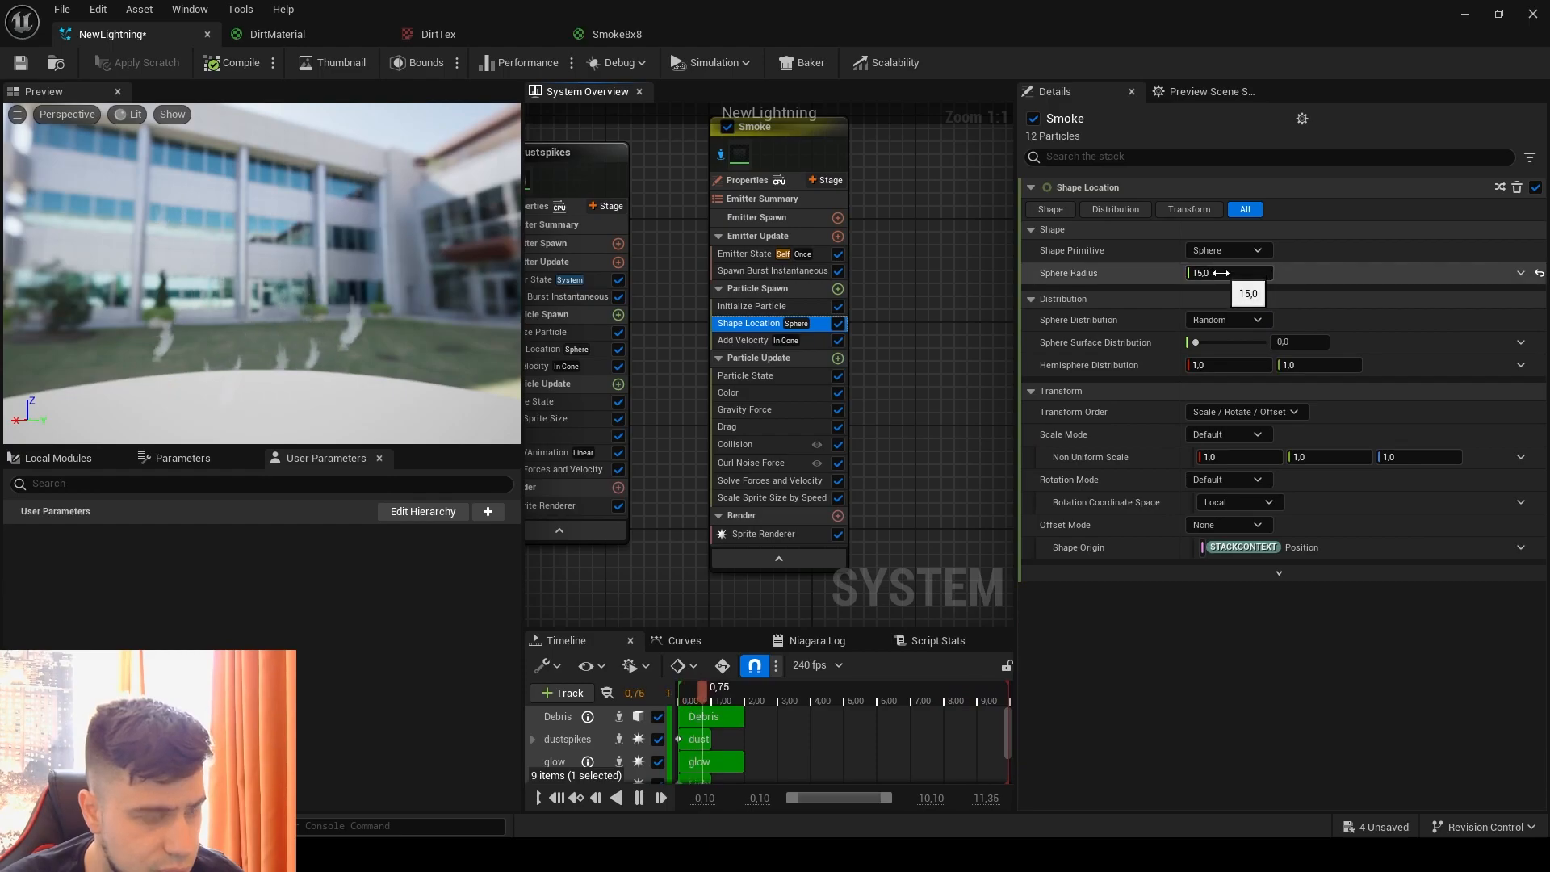
click(1221, 273)
text(5)
key(Return)
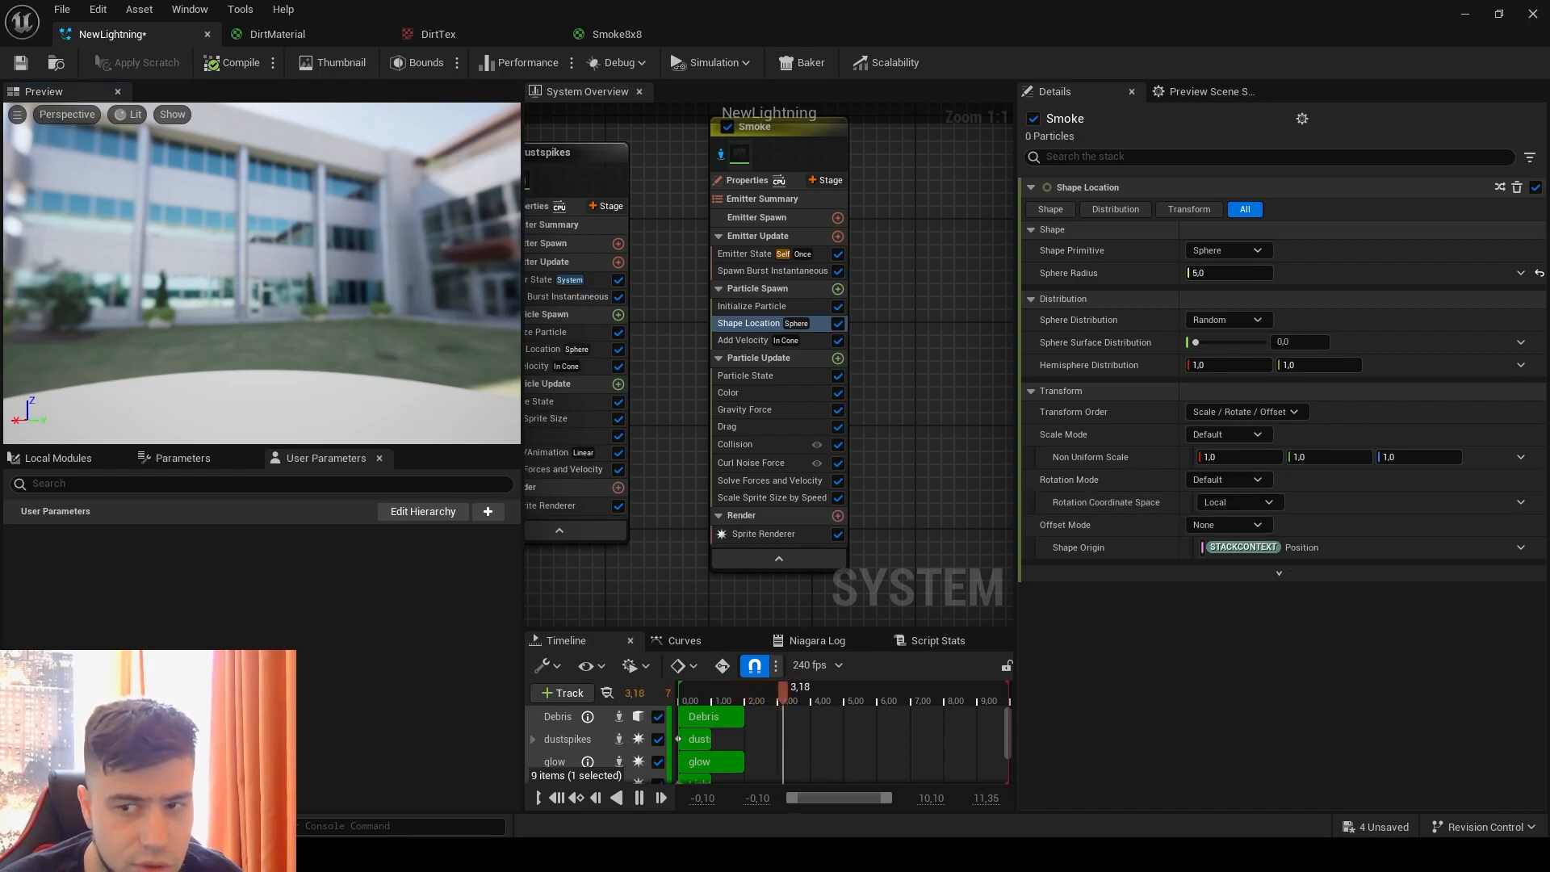
Step: Switch the Smoke emitter's Add Velocity to Linear mode and drive its velocity with a Random Range Vector
click(789, 340)
click(1235, 209)
click(1220, 232)
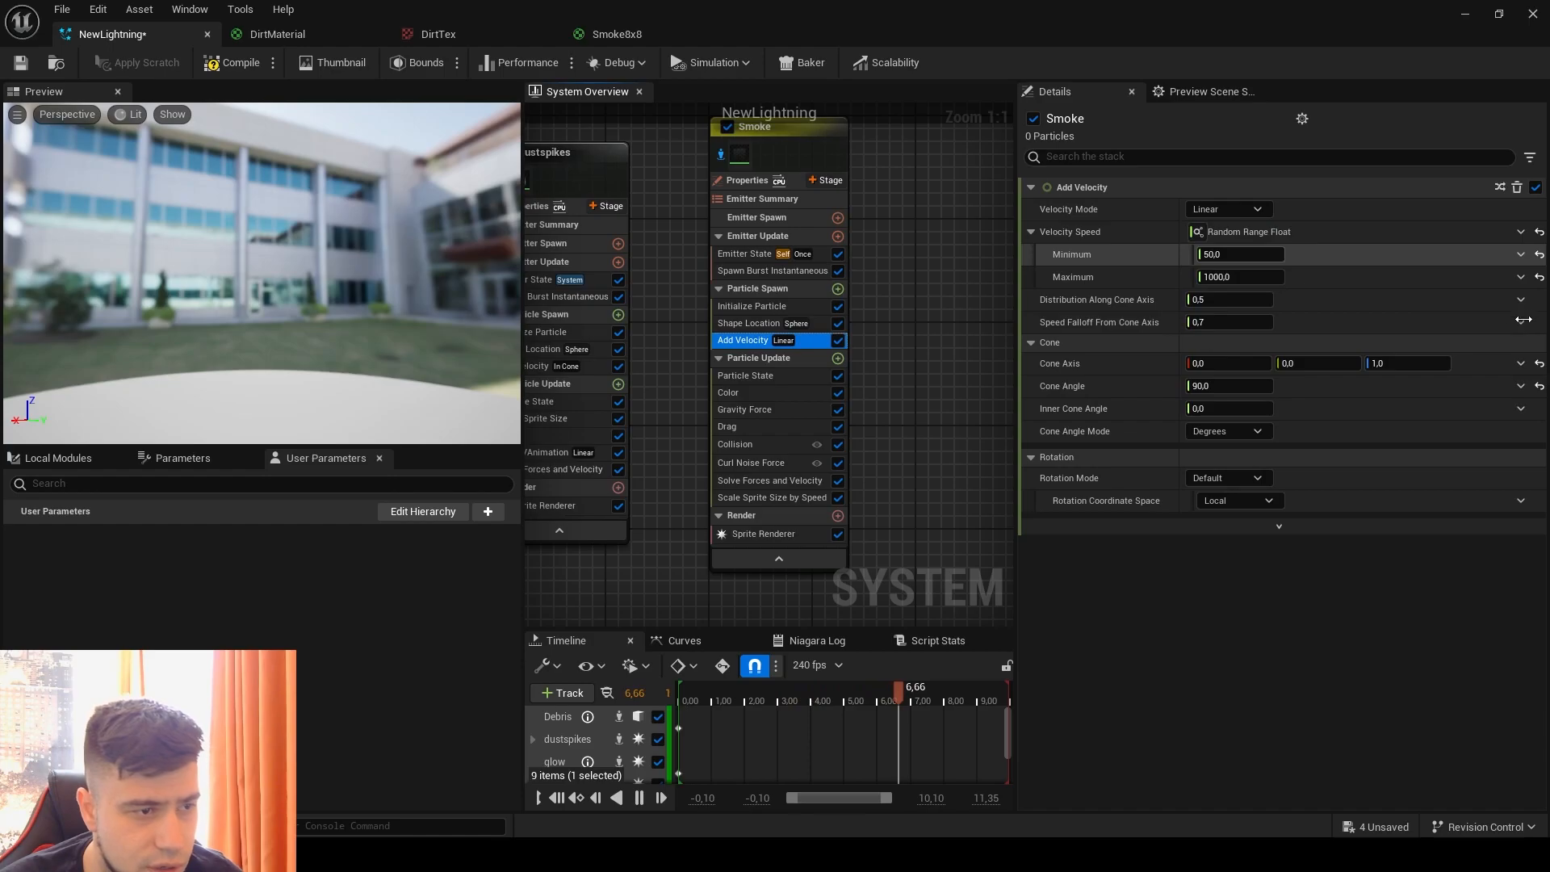
click(1520, 232)
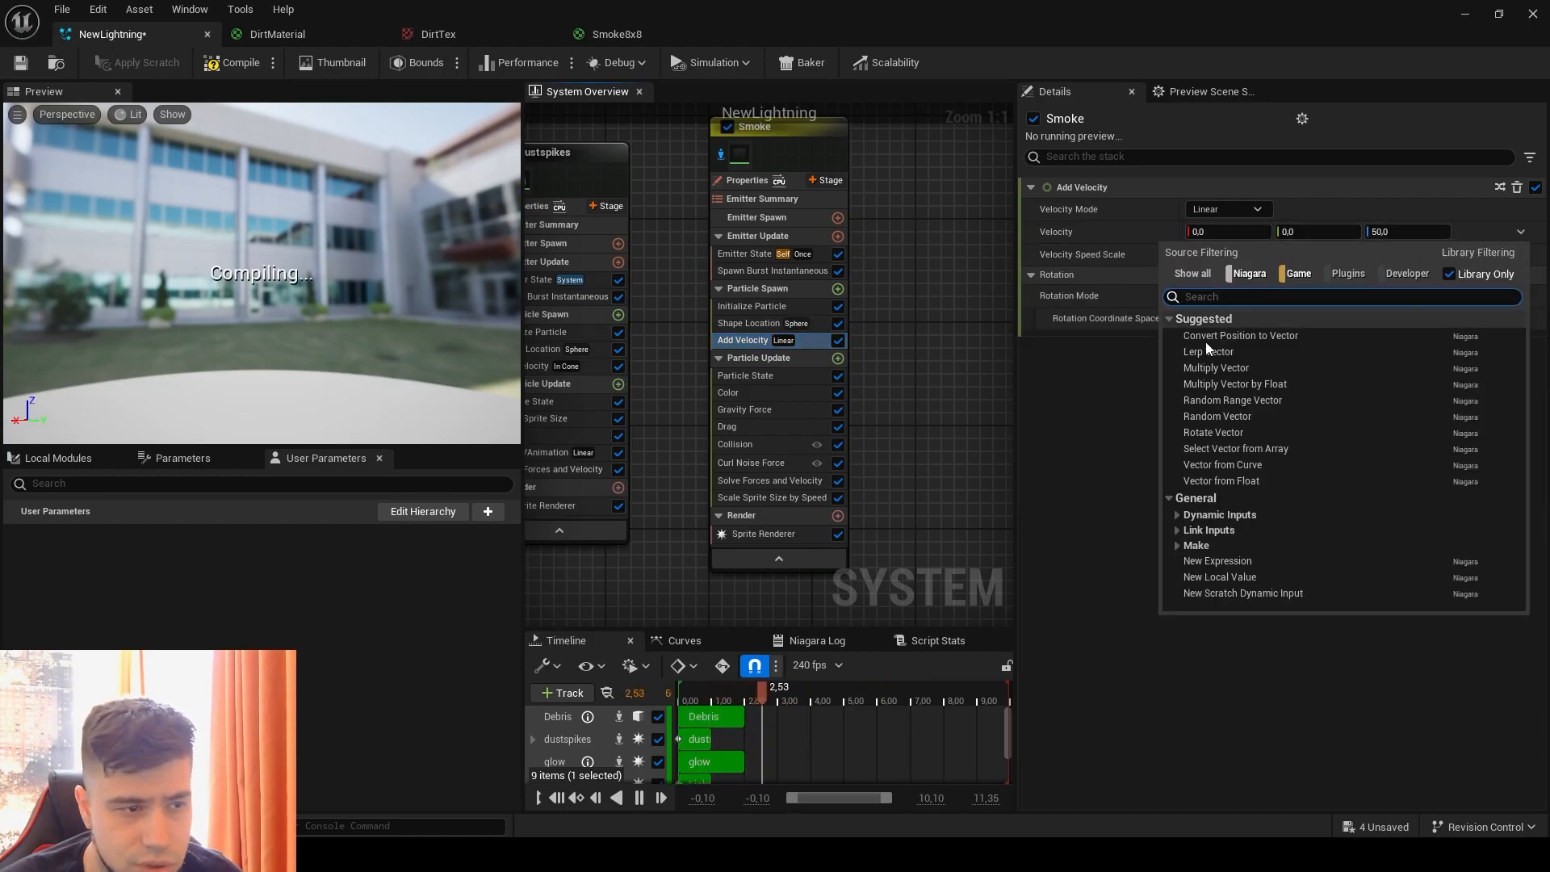
click(1219, 399)
Step: Set the Smoke velocity range to a minimum of 50, 50, 500 and a maximum of -50, -50, 1000
click(1241, 253)
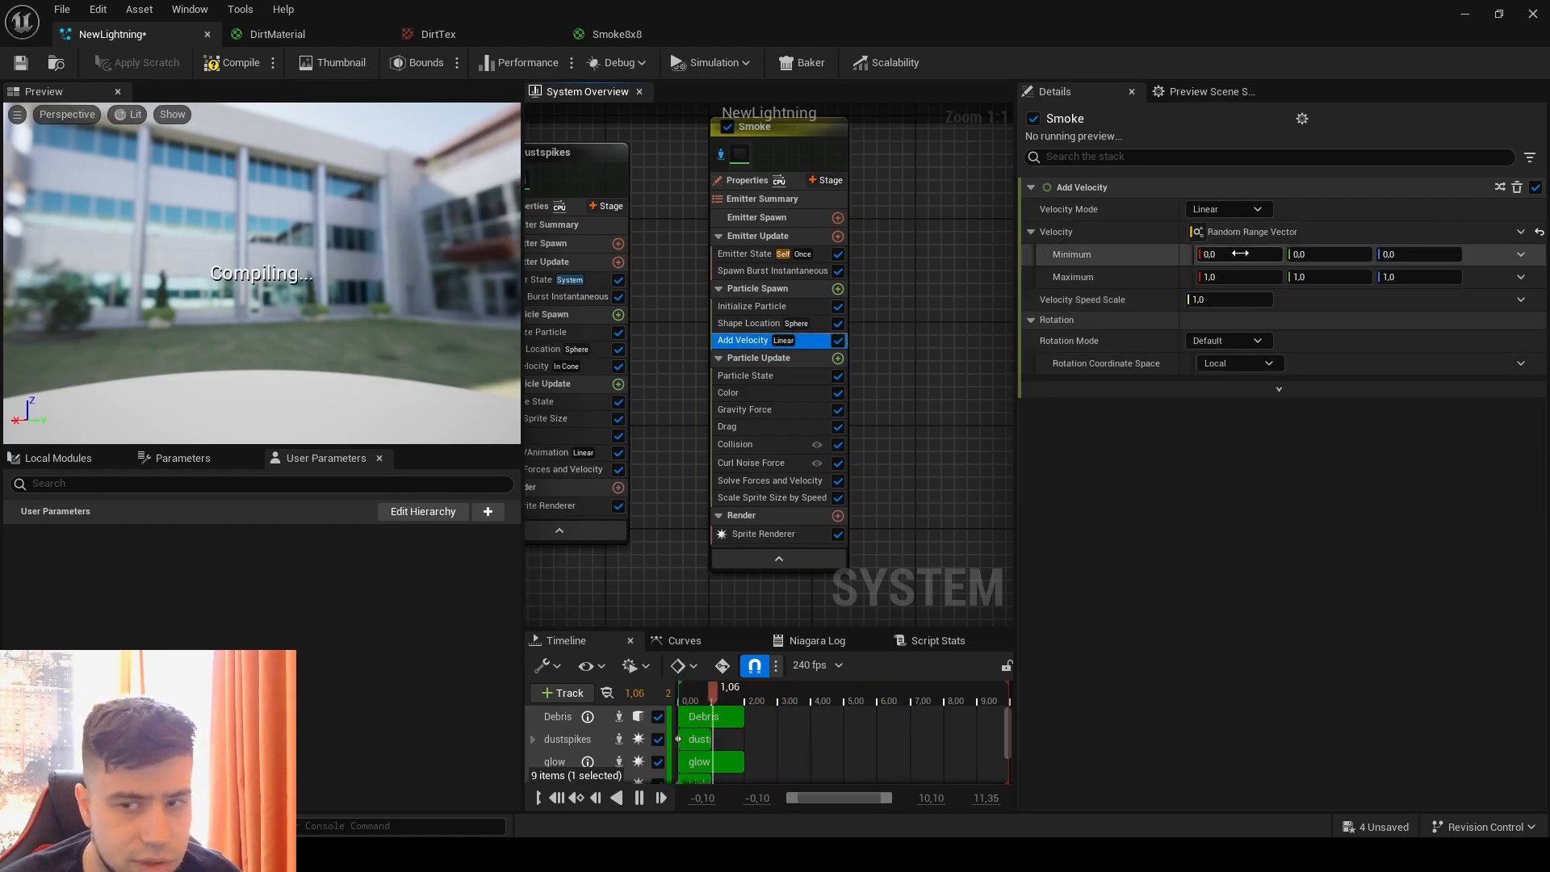
text(50)
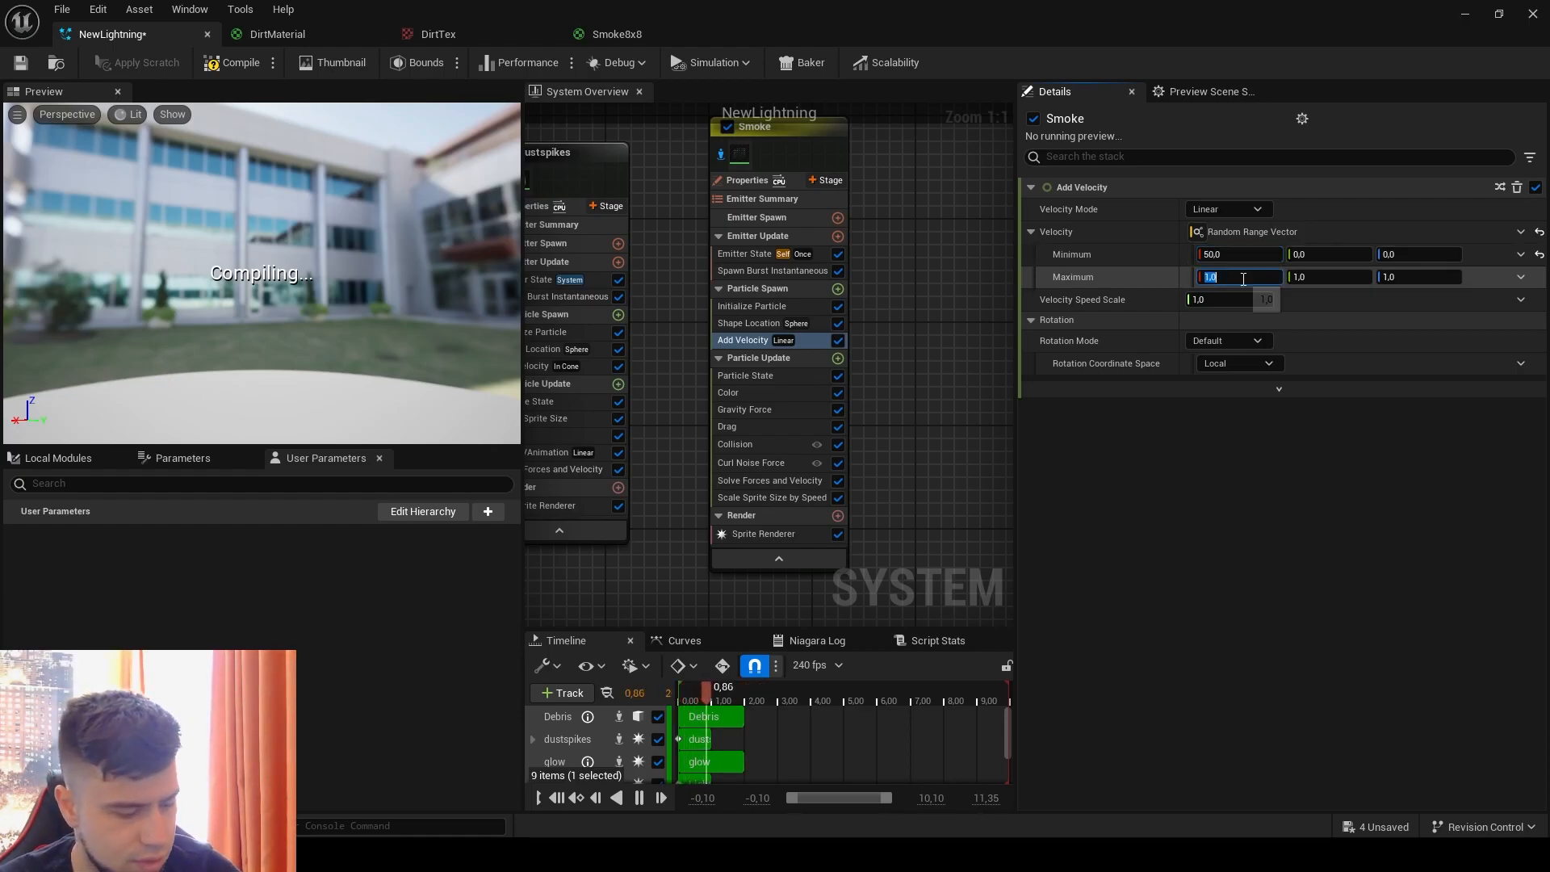
text(-50)
click(1363, 256)
text(50)
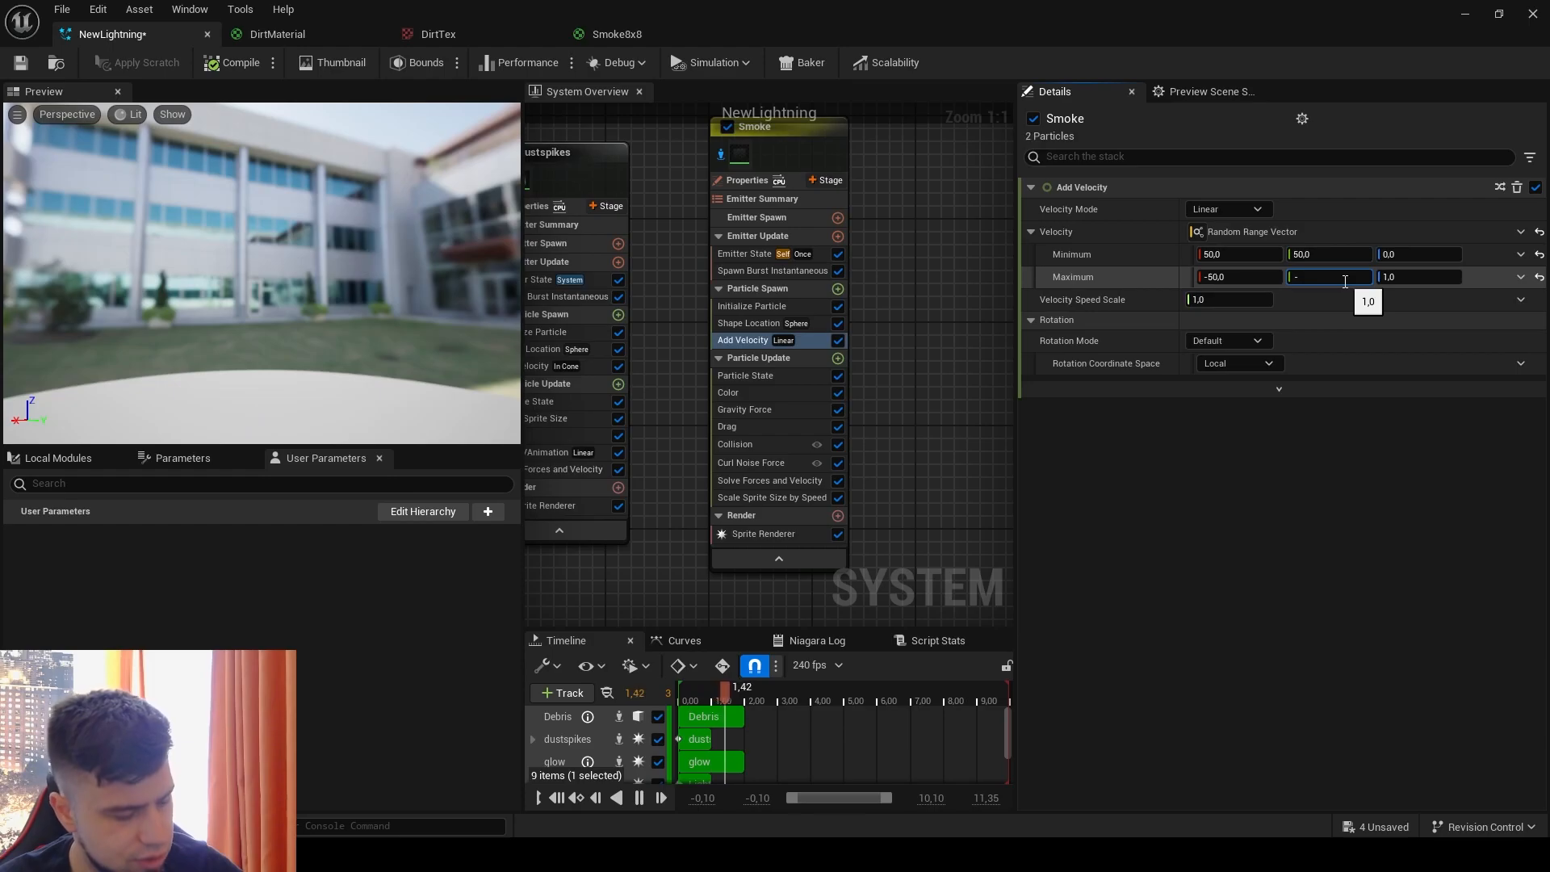
key(Return)
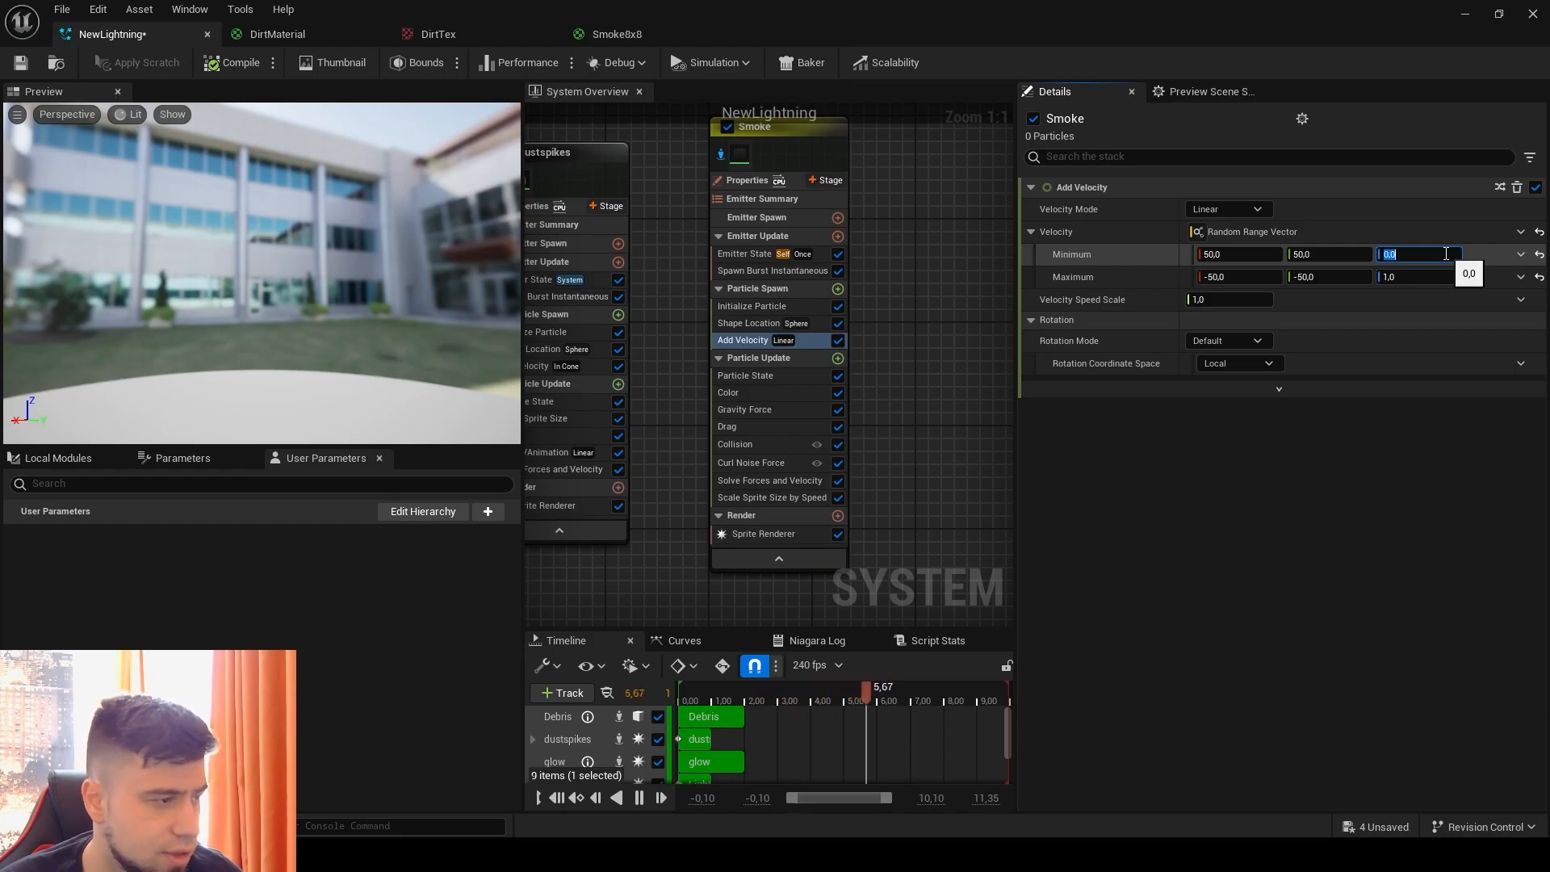
click(1441, 261)
text(500)
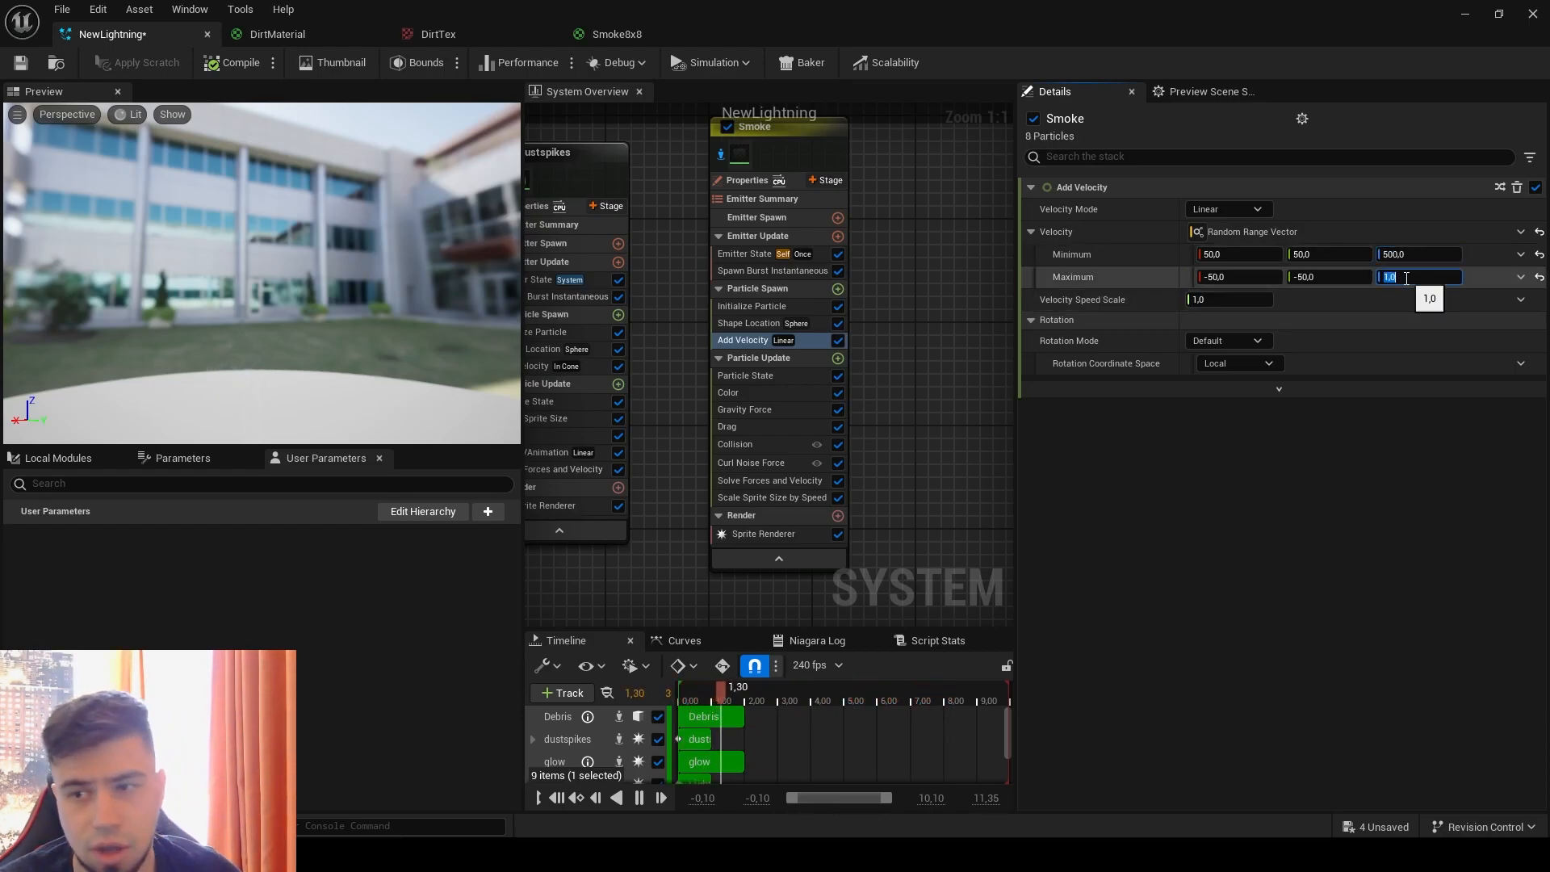
text(1000)
key(Return)
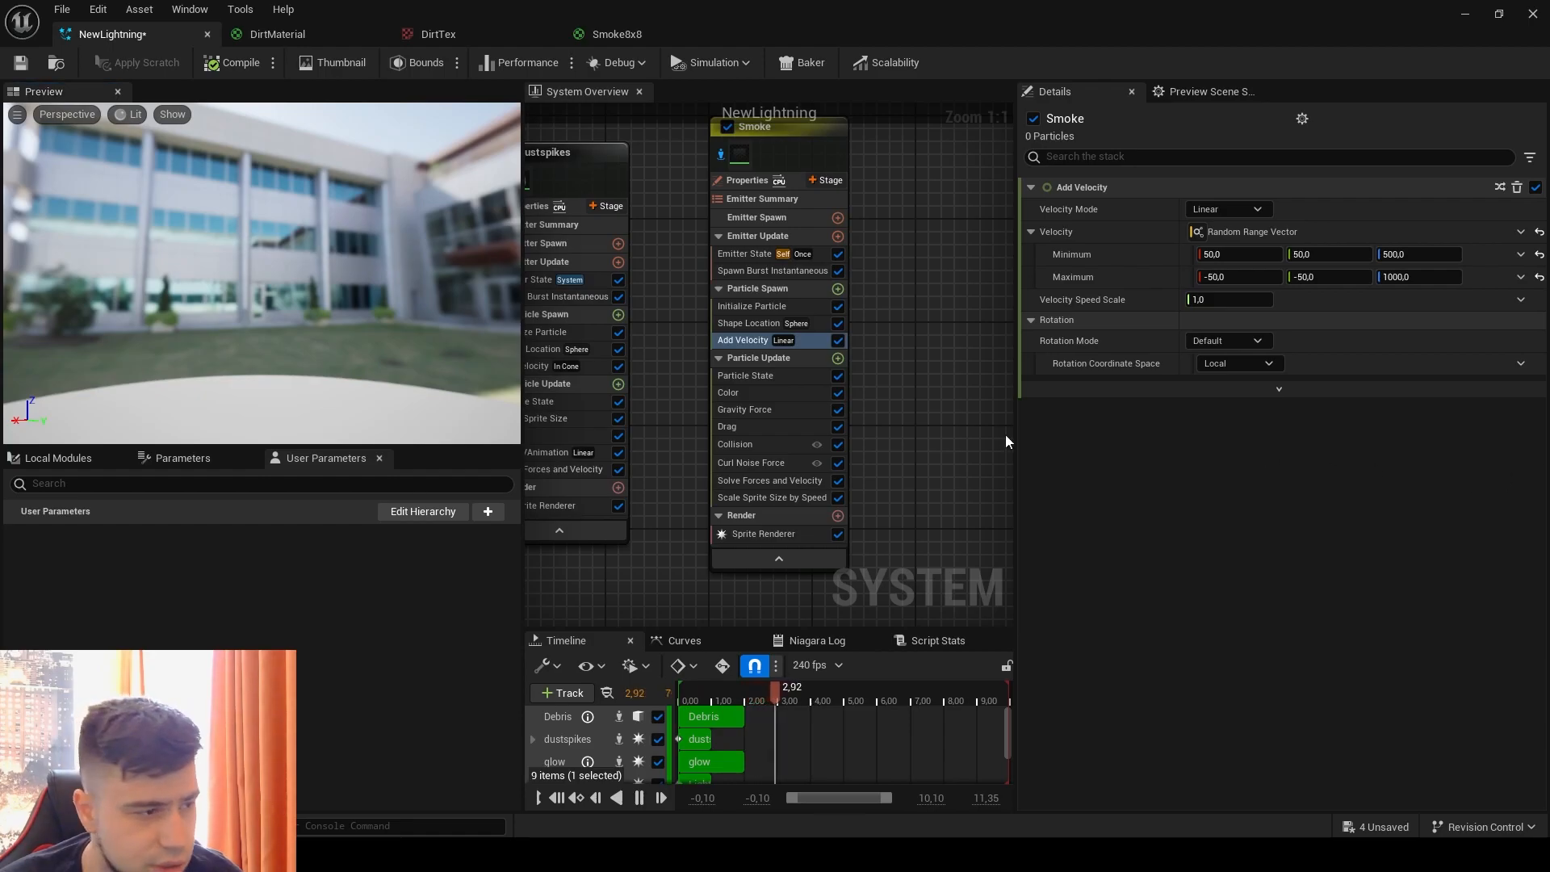
Step: Change the starting color key of the Smoke emitter's color gradient to a muted grey-brown
click(760, 378)
click(736, 394)
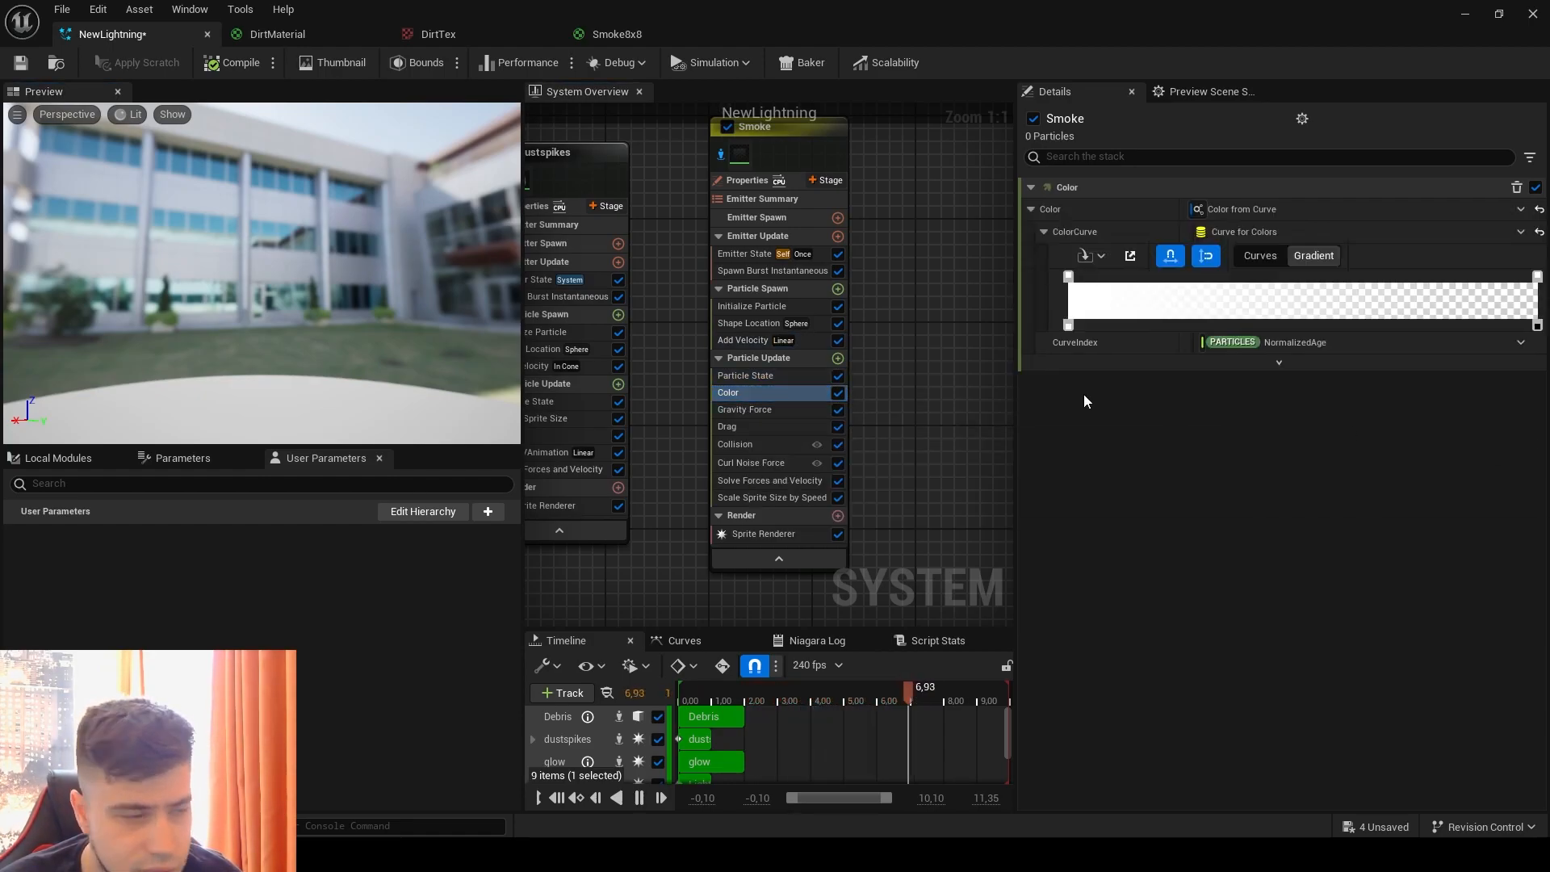
double_click(1068, 277)
click(1201, 430)
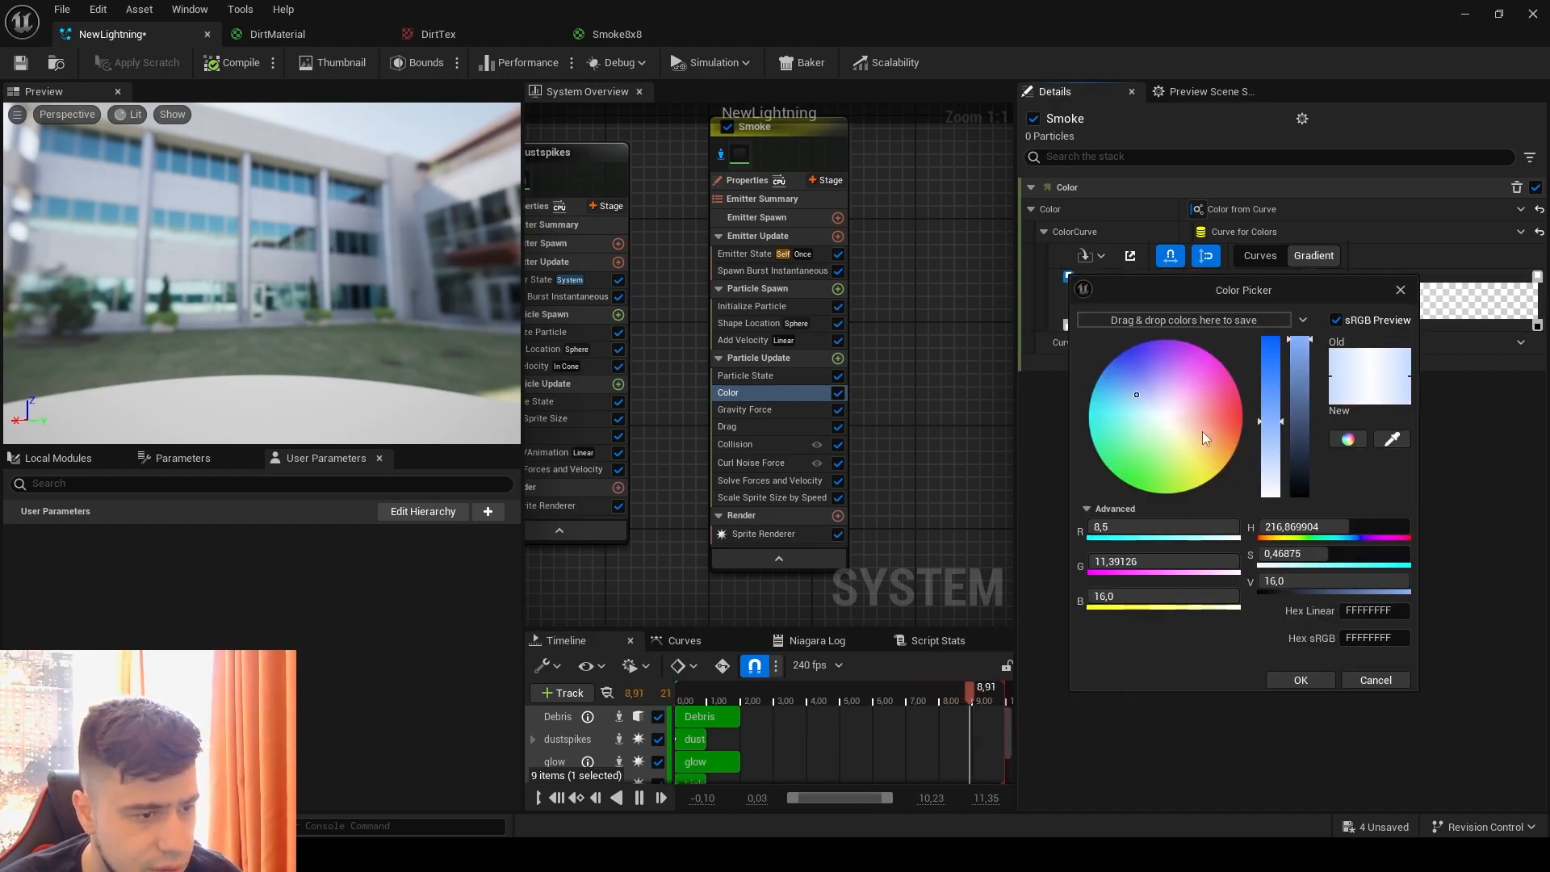
click(1205, 418)
click(1189, 420)
click(1296, 471)
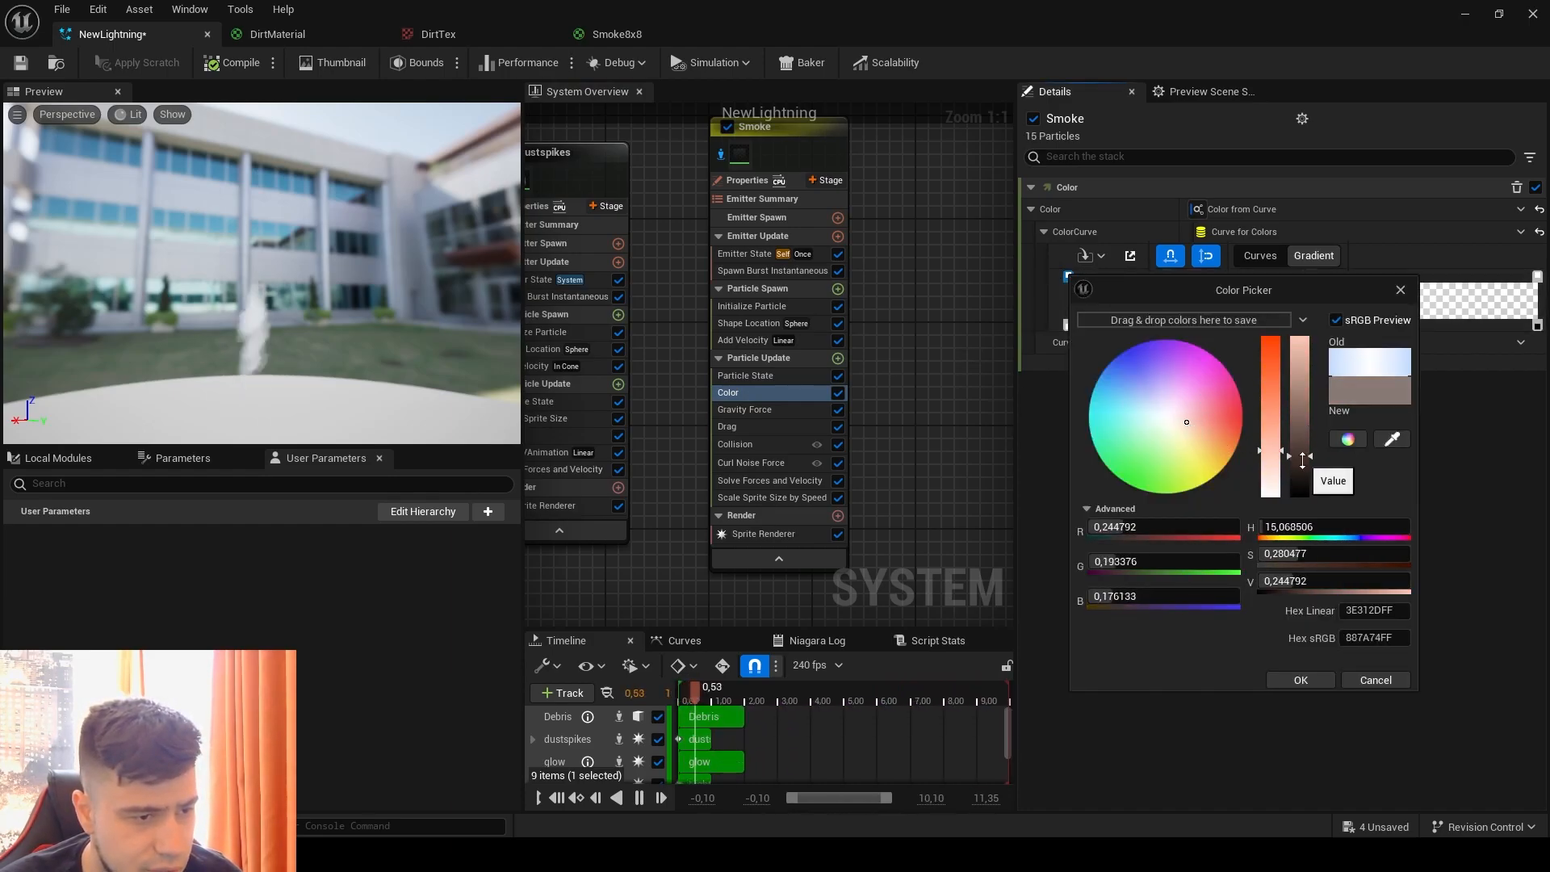
click(1305, 679)
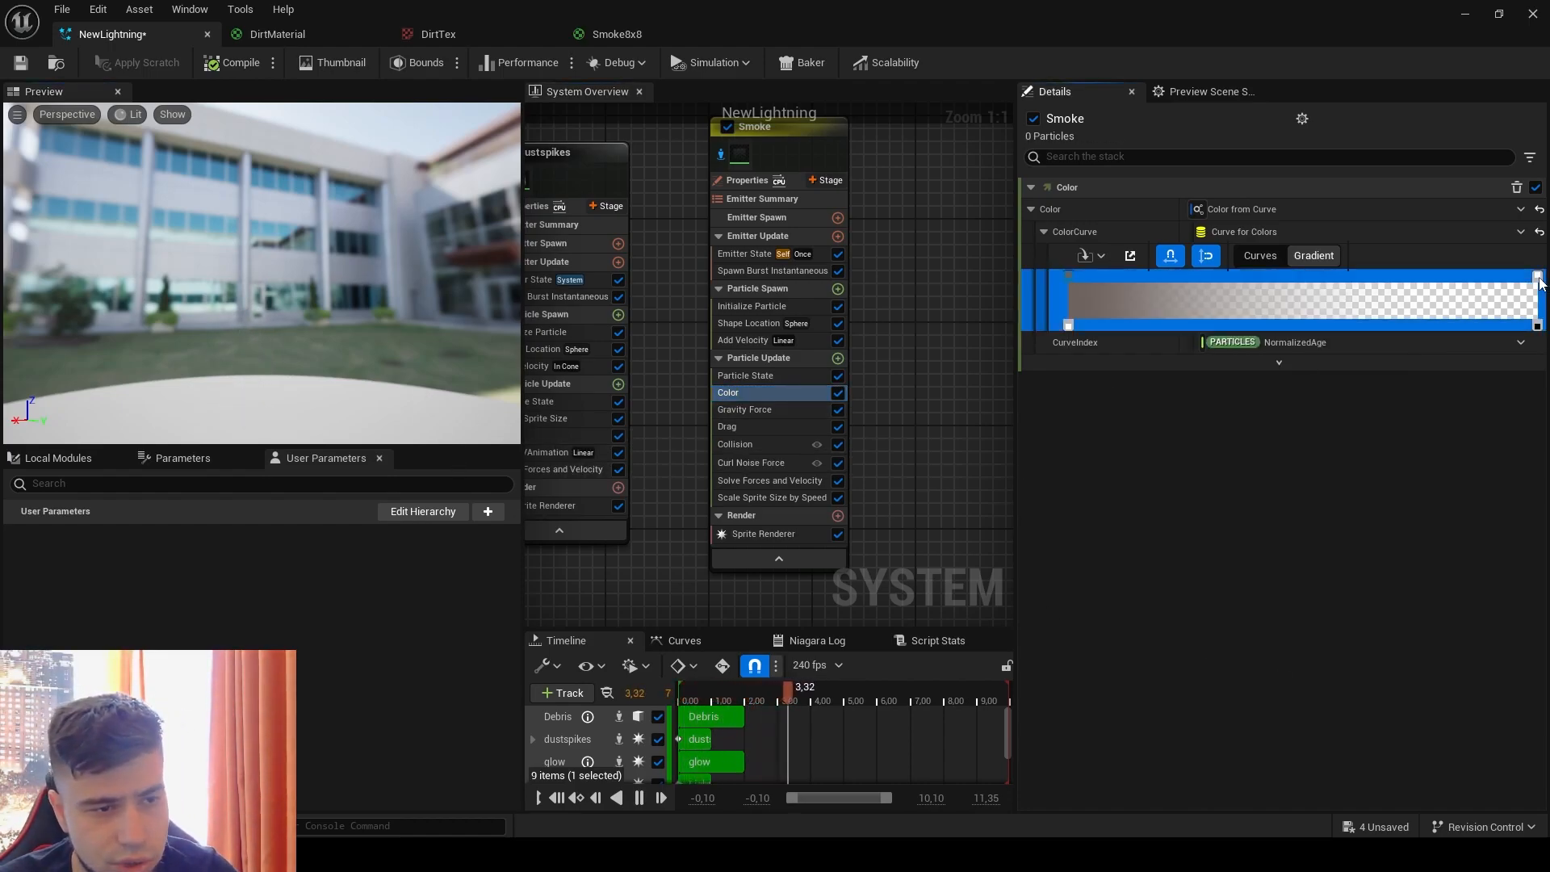
double_click(1537, 325)
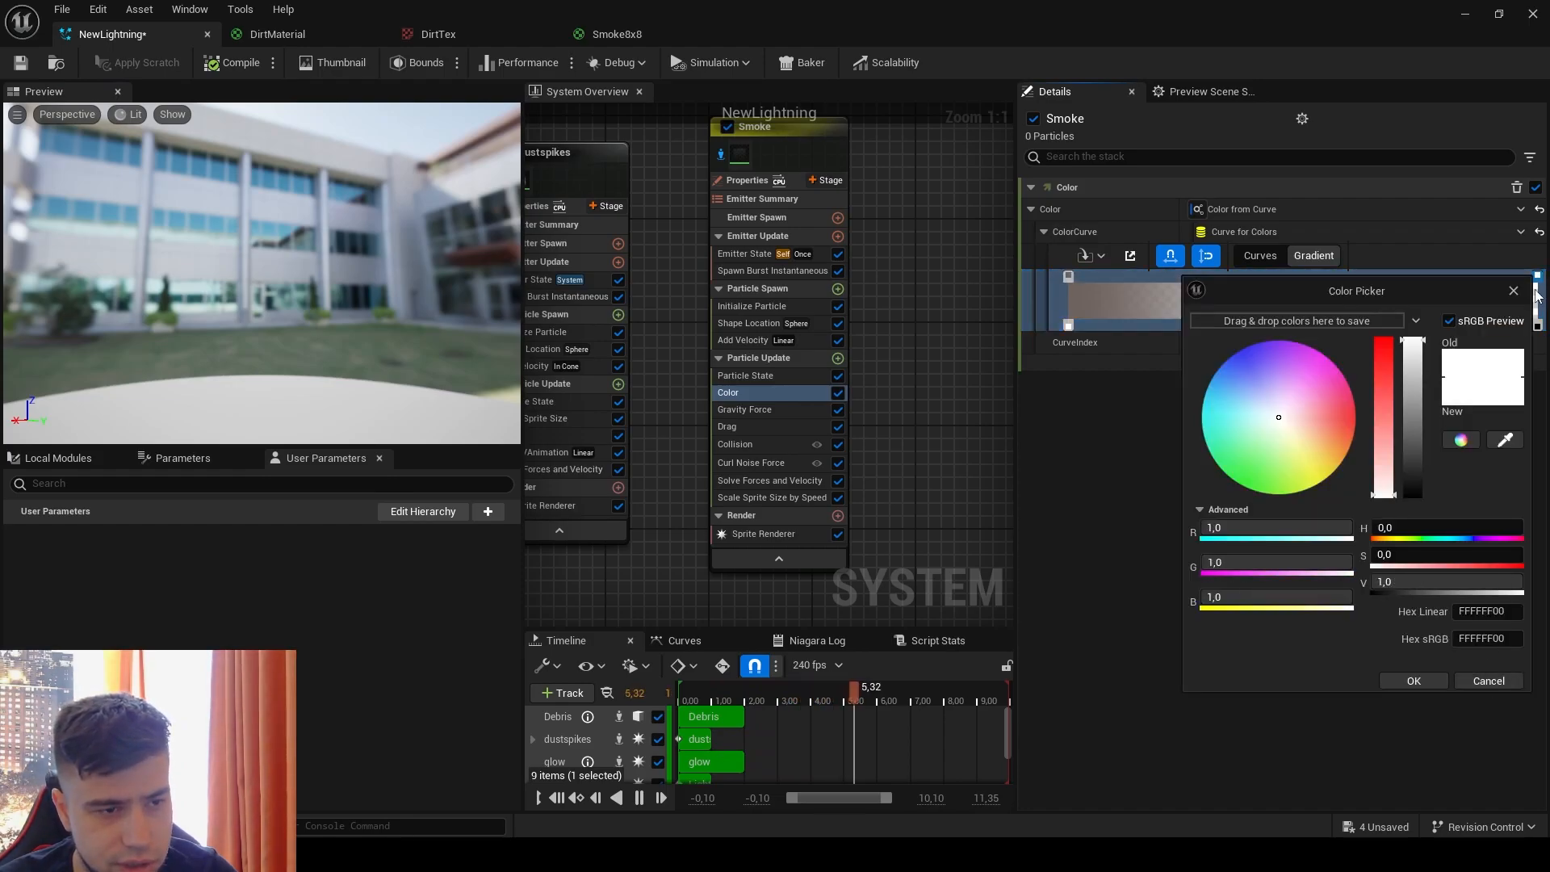
click(1488, 680)
key(Delete)
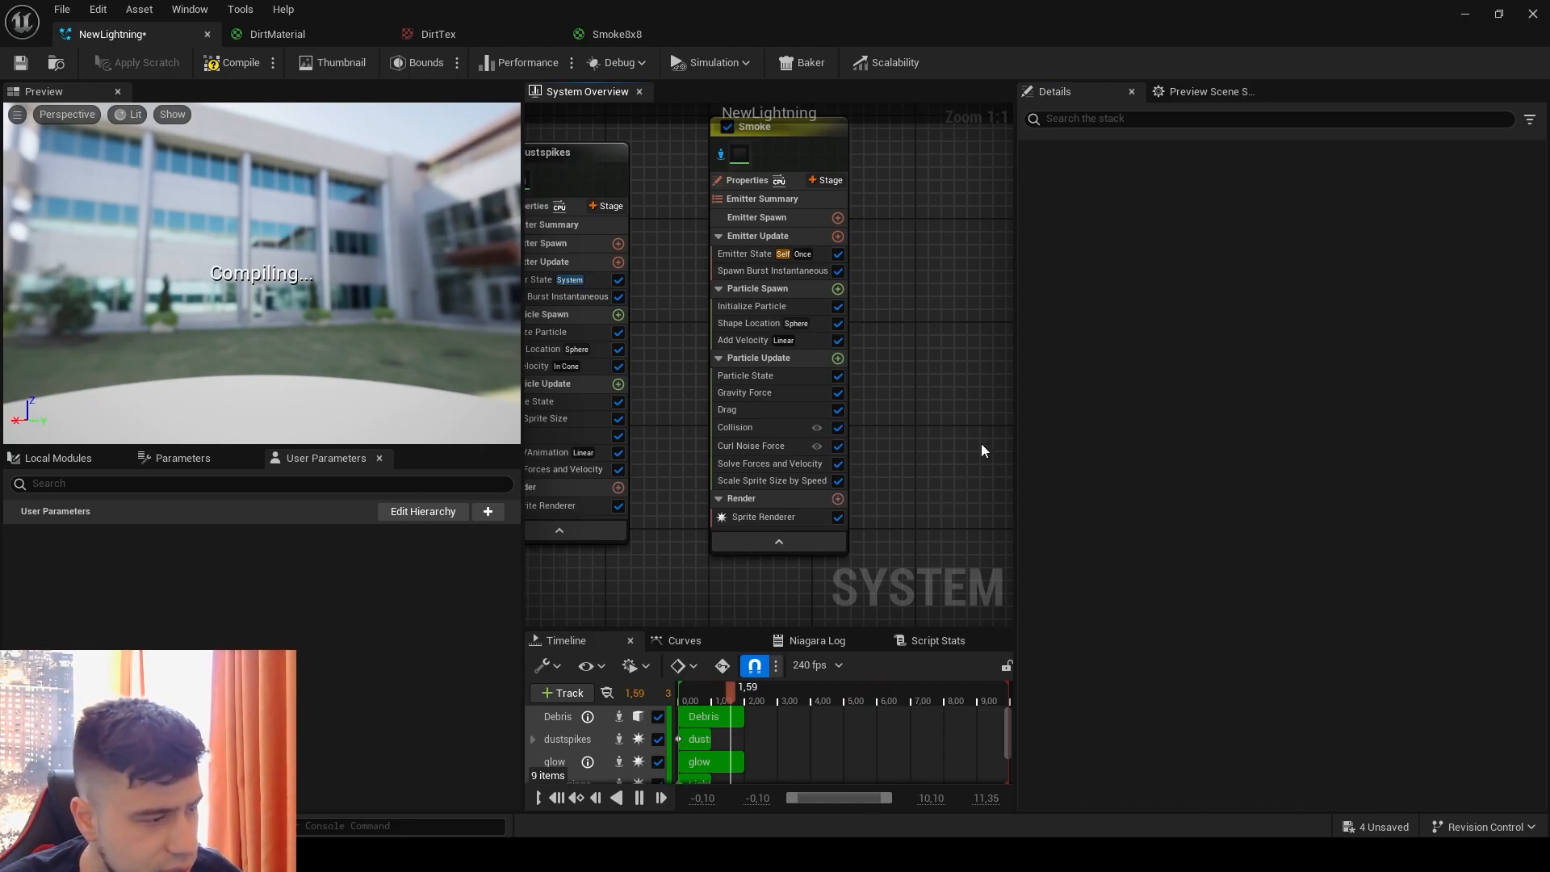
key(ctrl+z)
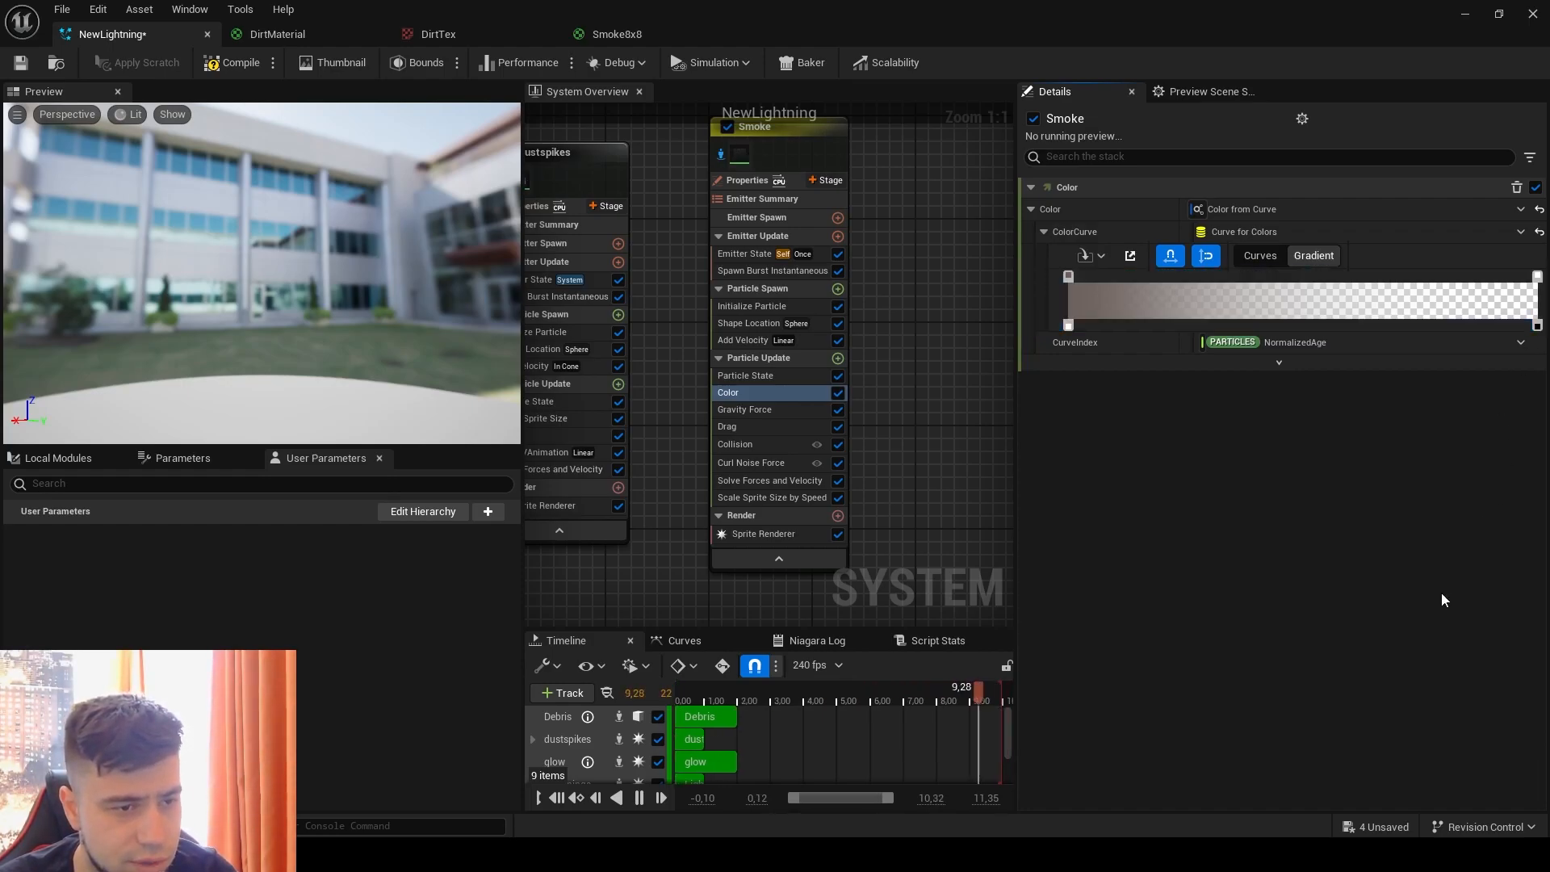
Step: Delete the white color key at the end of the Smoke color gradient, keeping the end opacity key
double_click(1537, 277)
click(1473, 675)
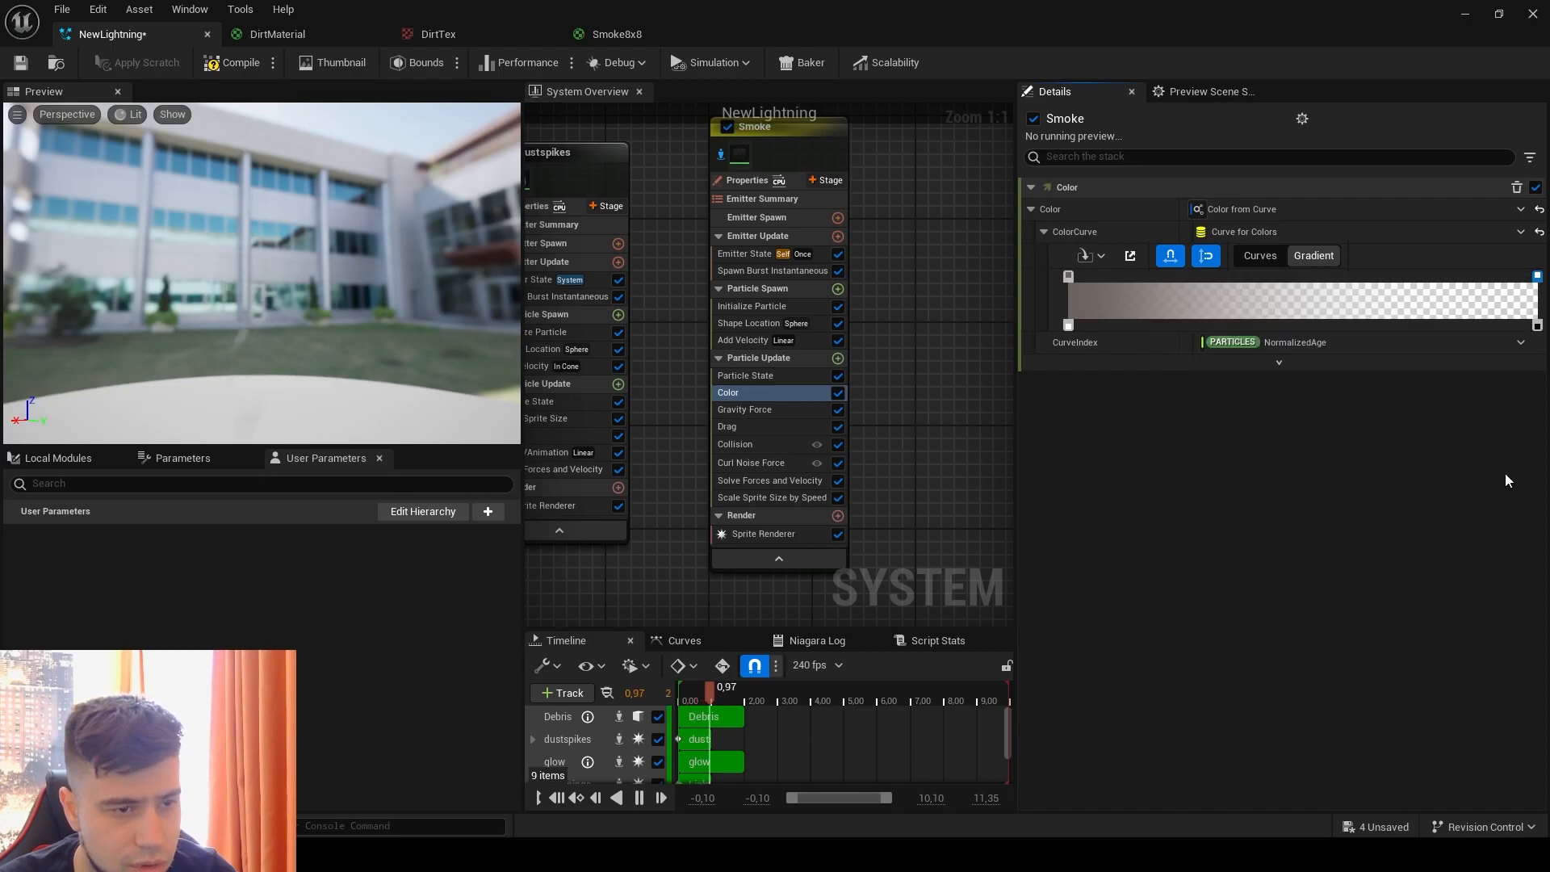
key(Delete)
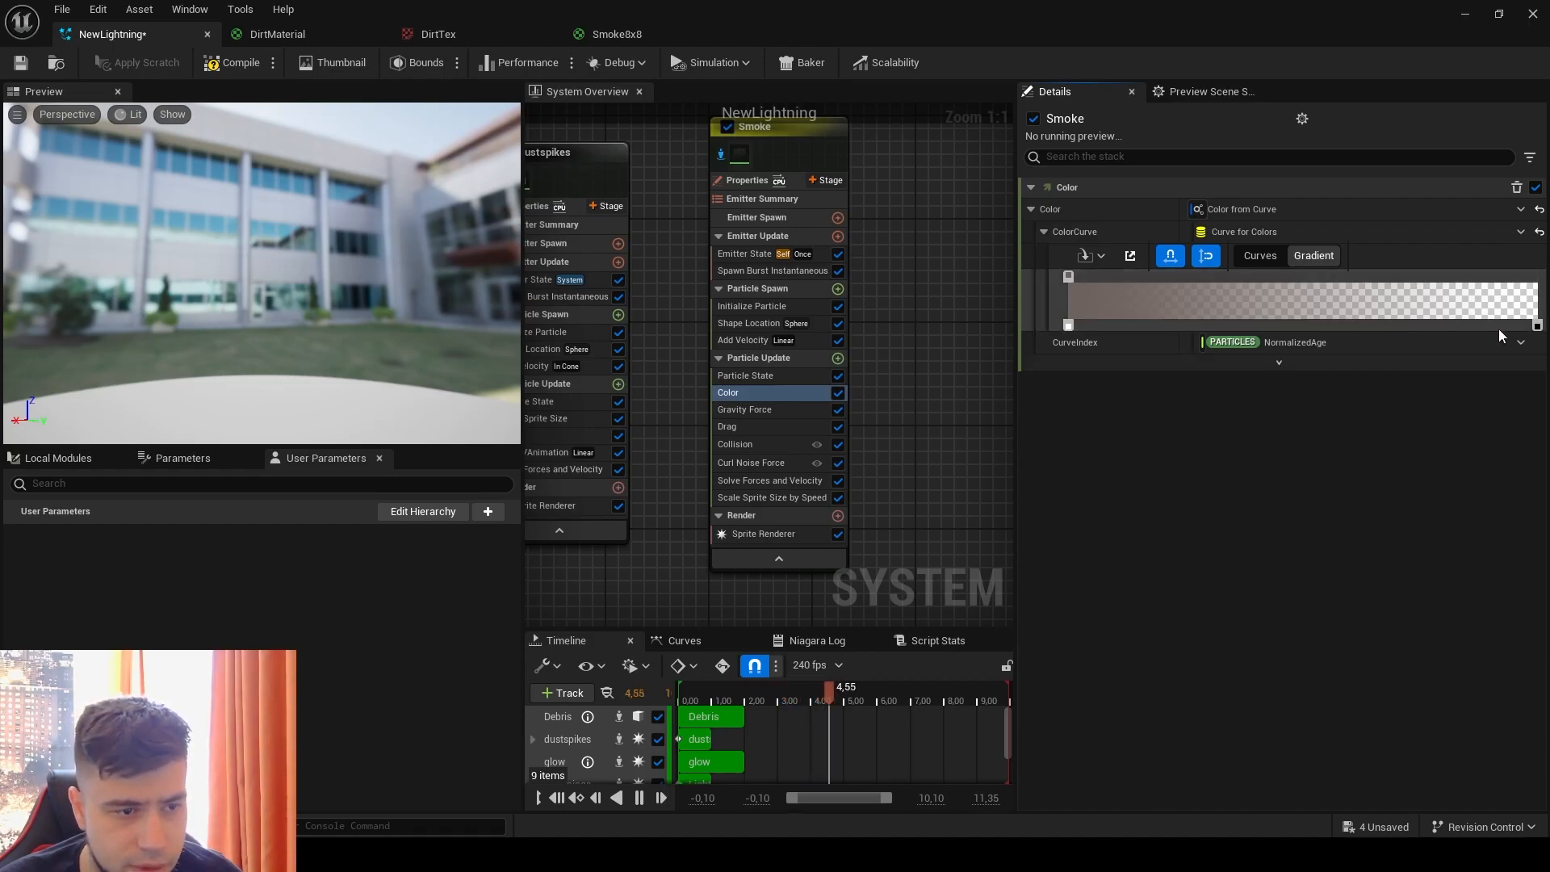
click(1538, 327)
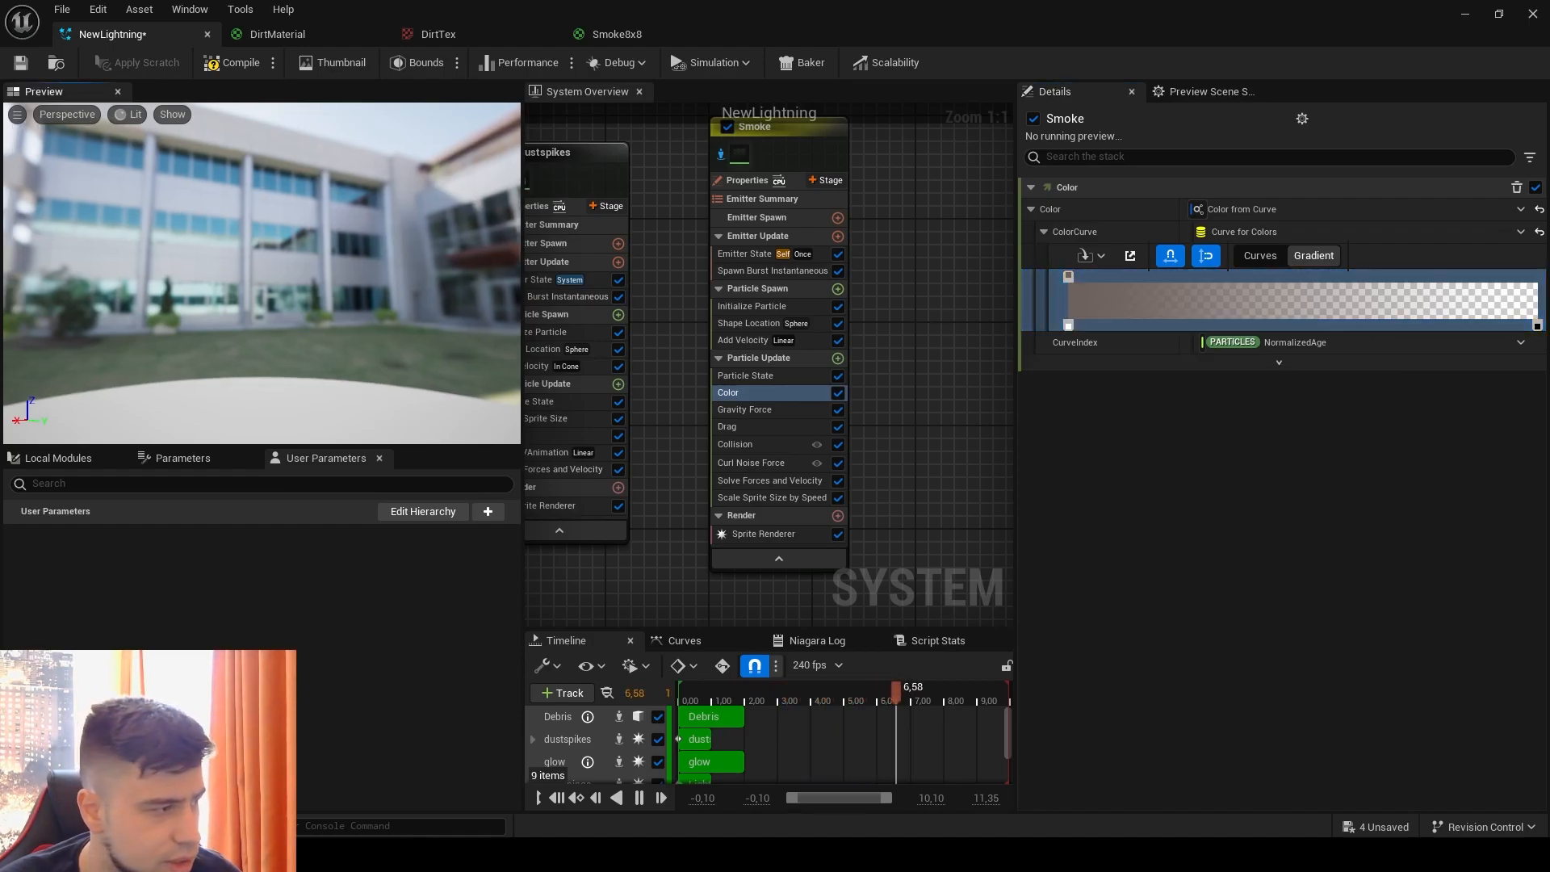
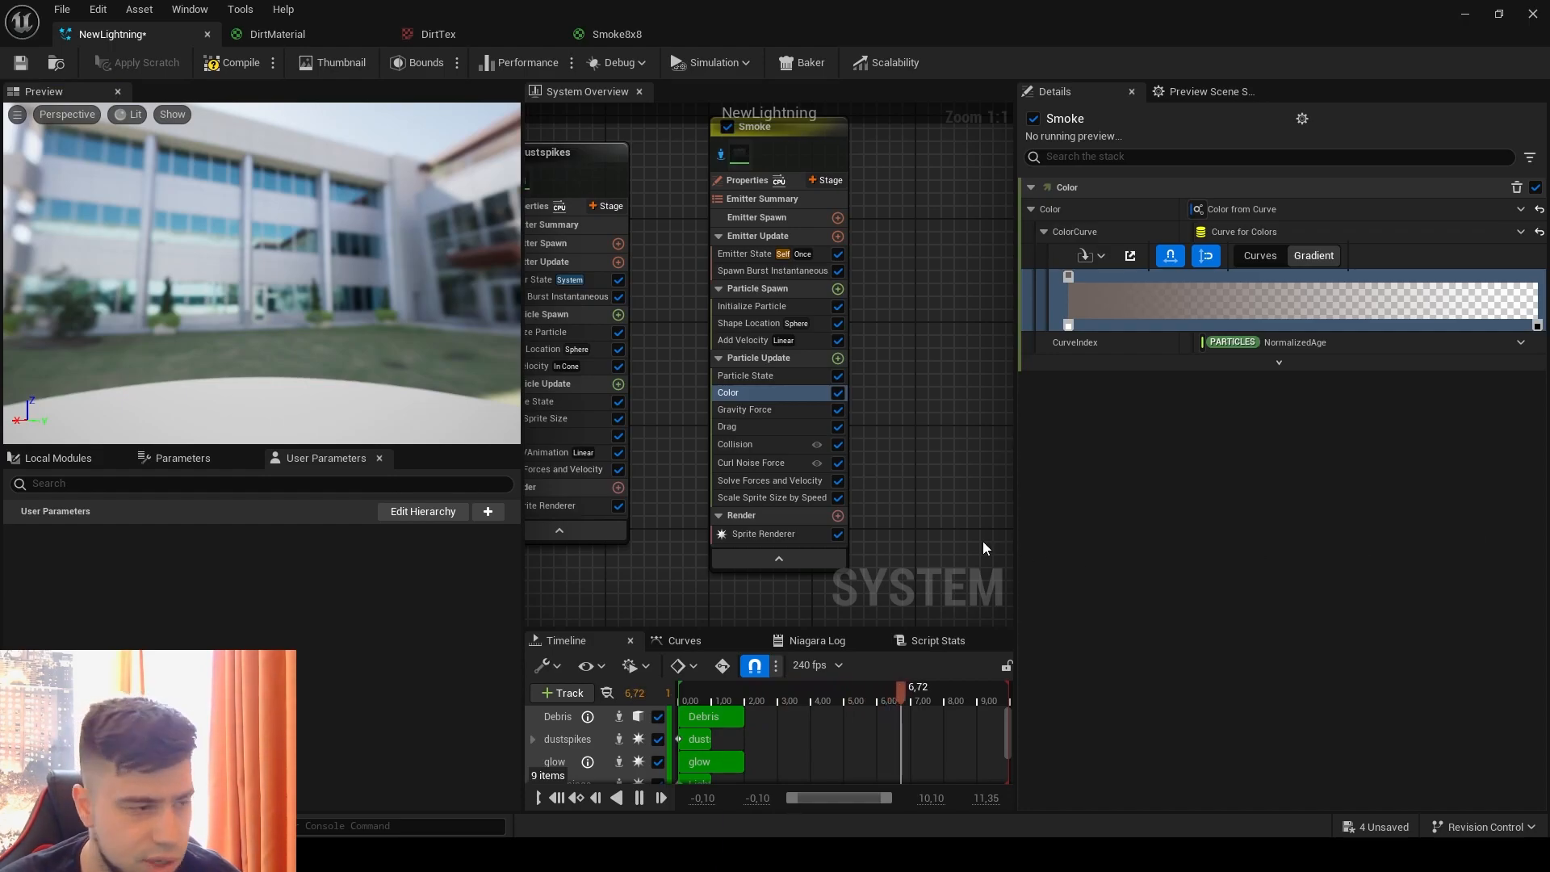
Step: Delete the Curl Noise Force, Collision, Scale Sprite Size by Speed and Gravity Force modules from the Smoke emitter
right_drag(917, 450, 924, 411)
click(754, 411)
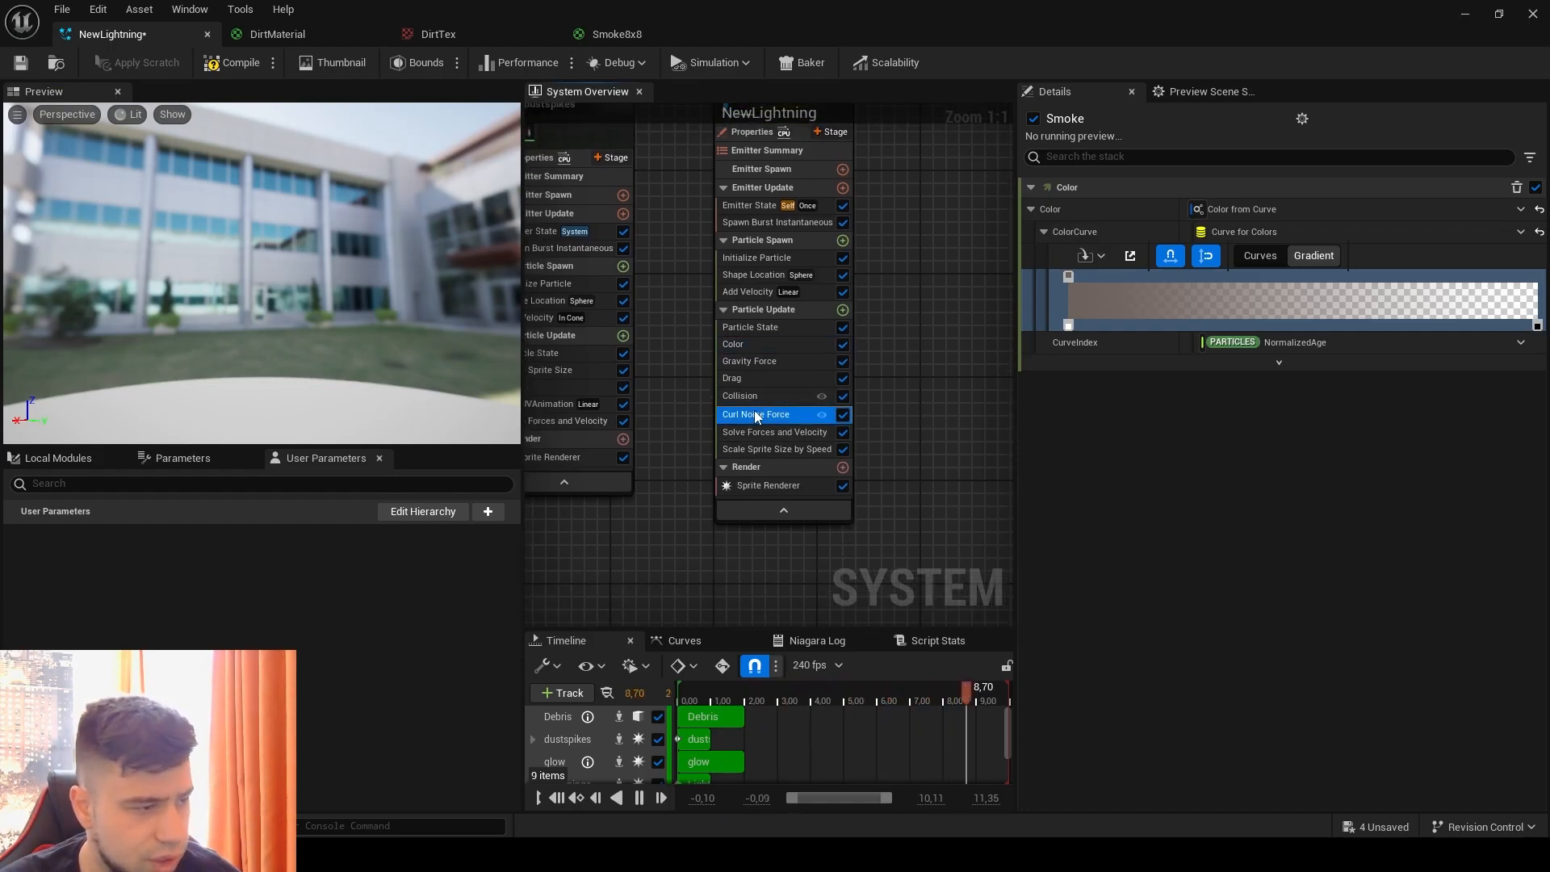
key(Delete)
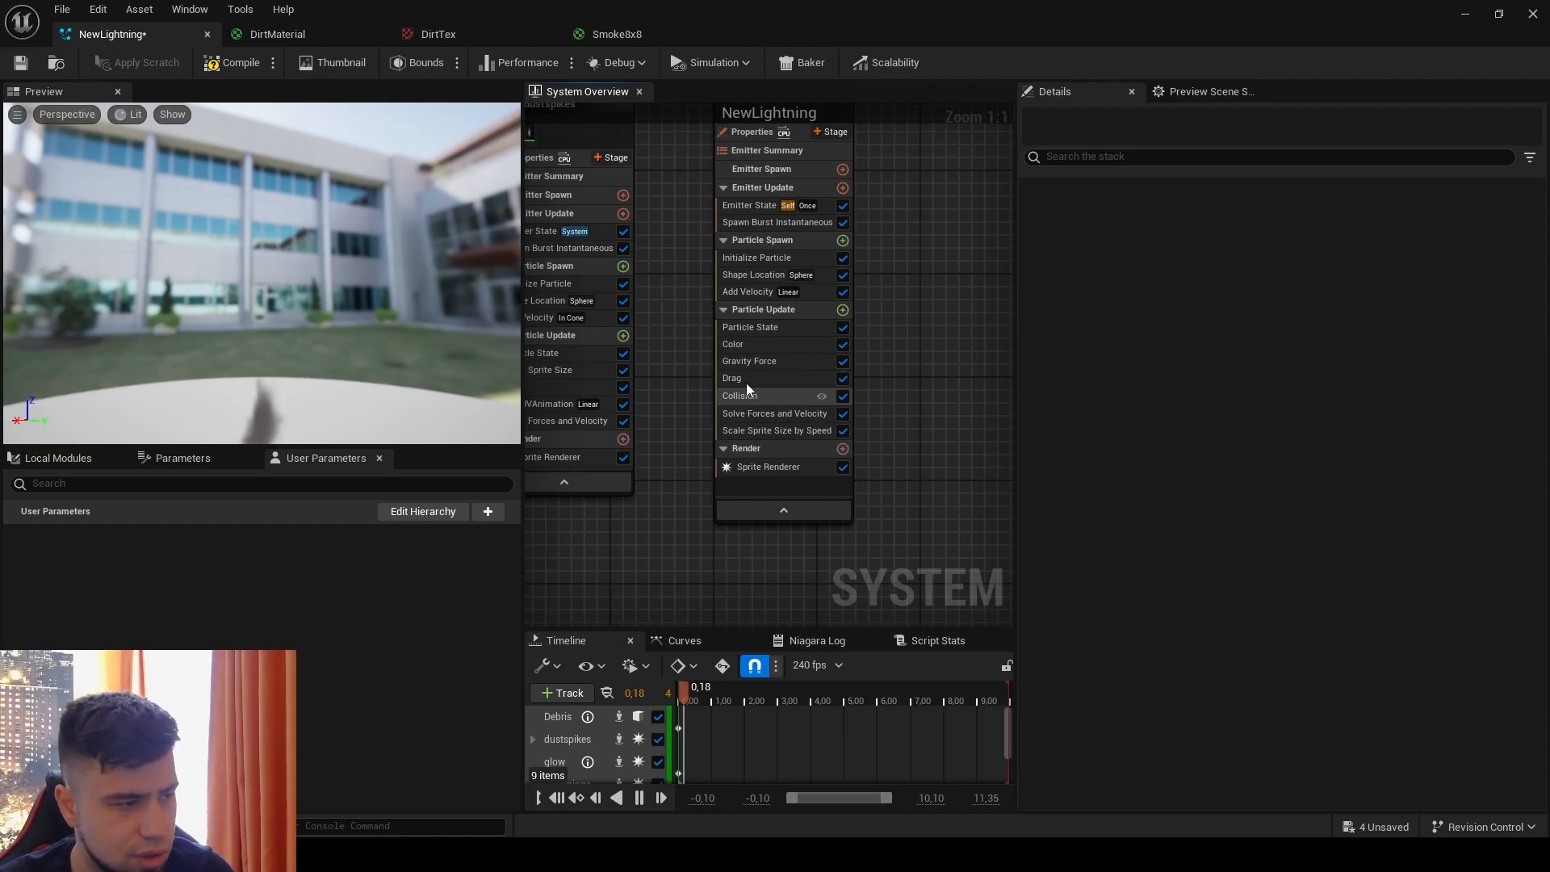
click(745, 379)
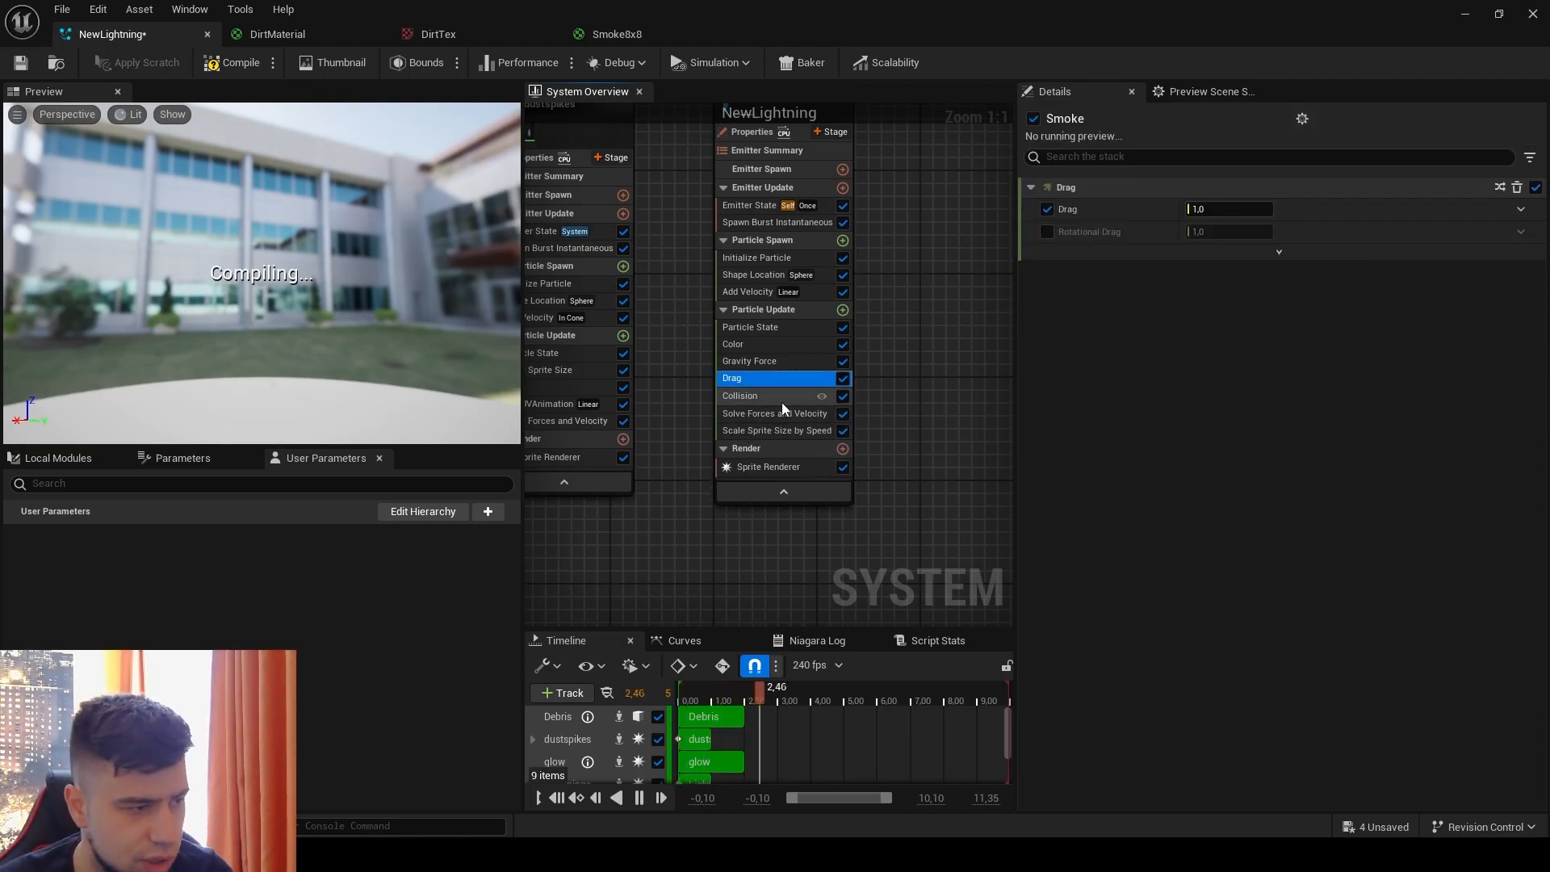
click(780, 397)
key(Delete)
click(793, 417)
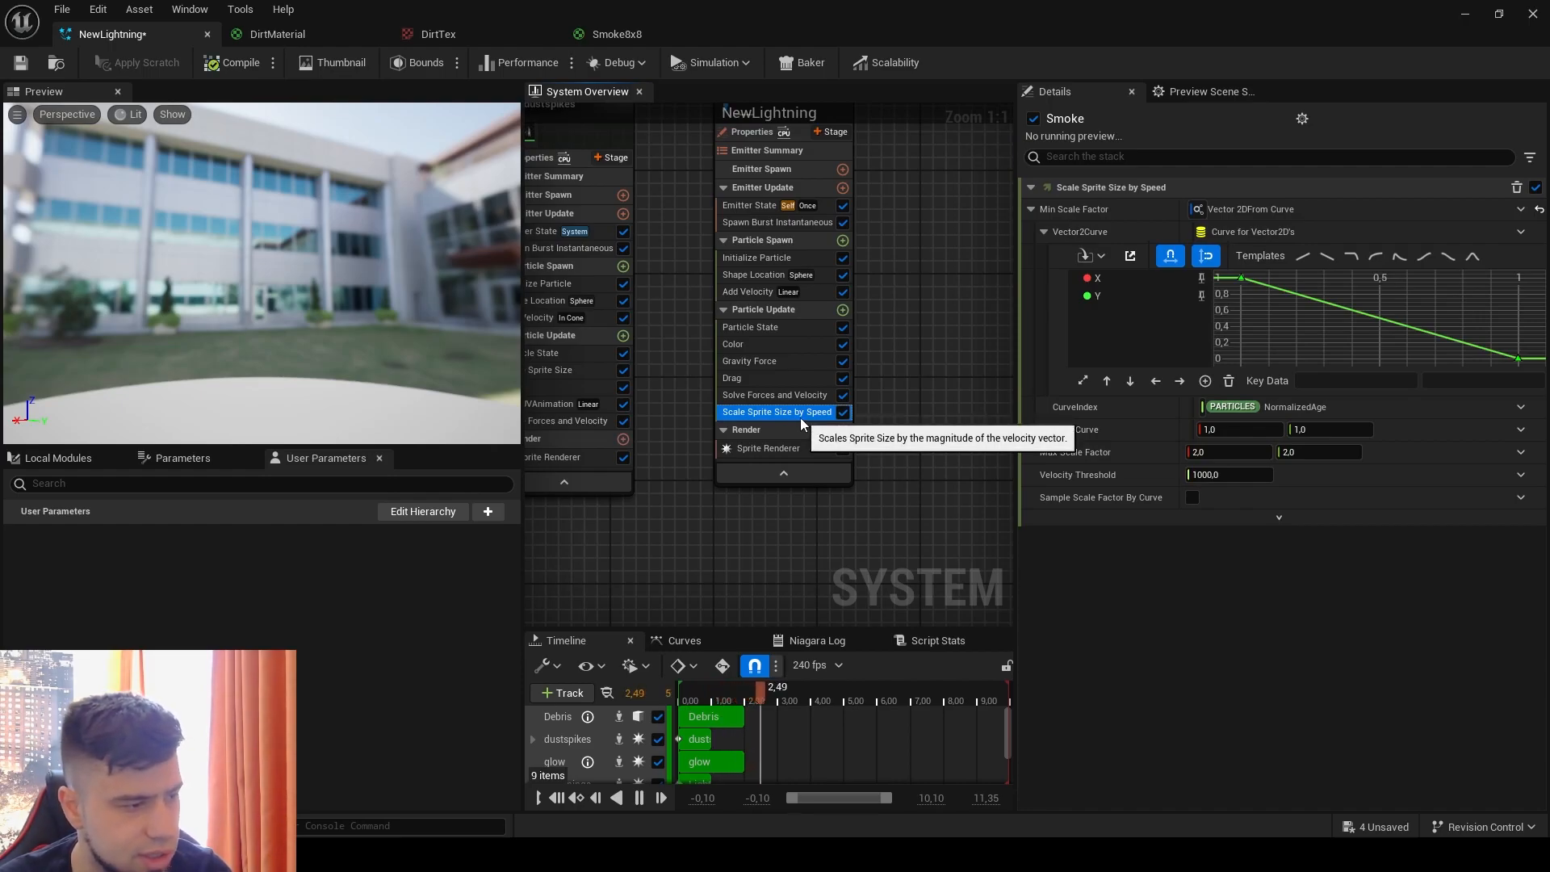
key(Delete)
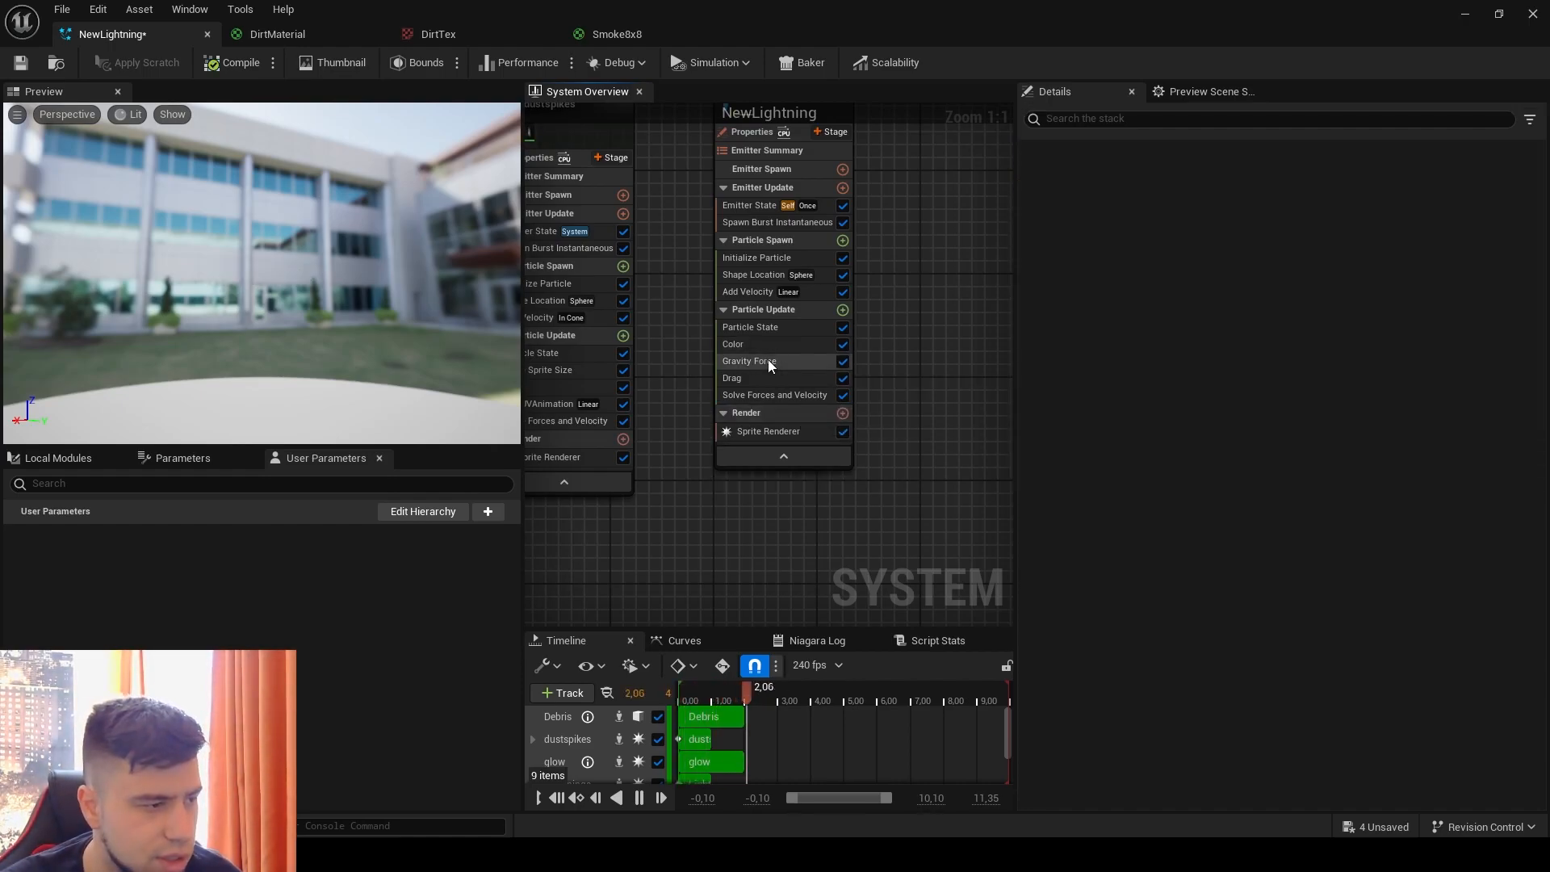
click(767, 361)
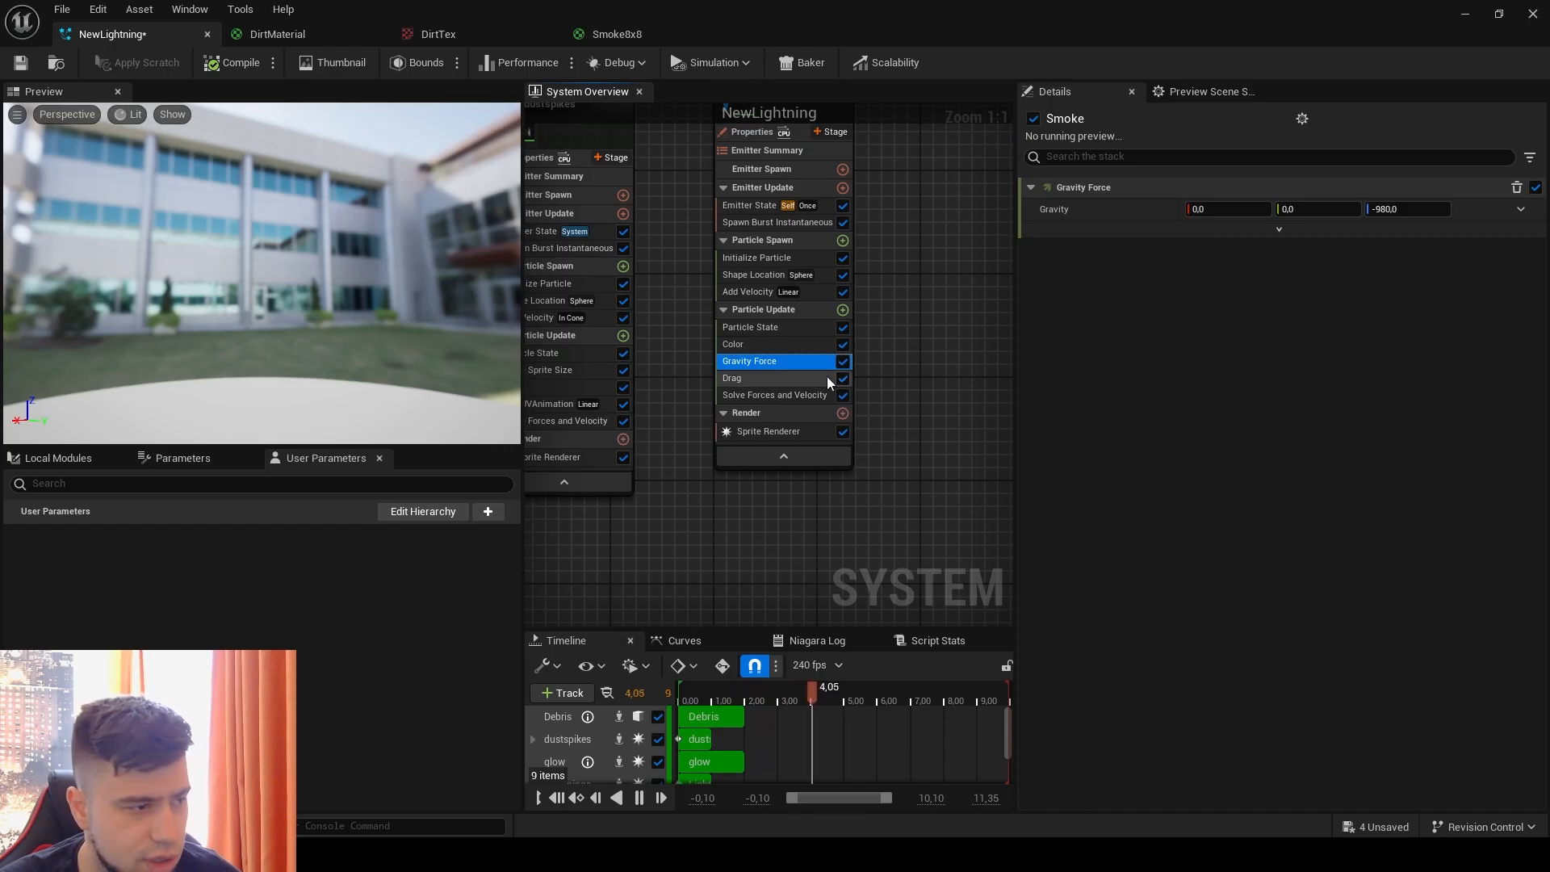
key(Delete)
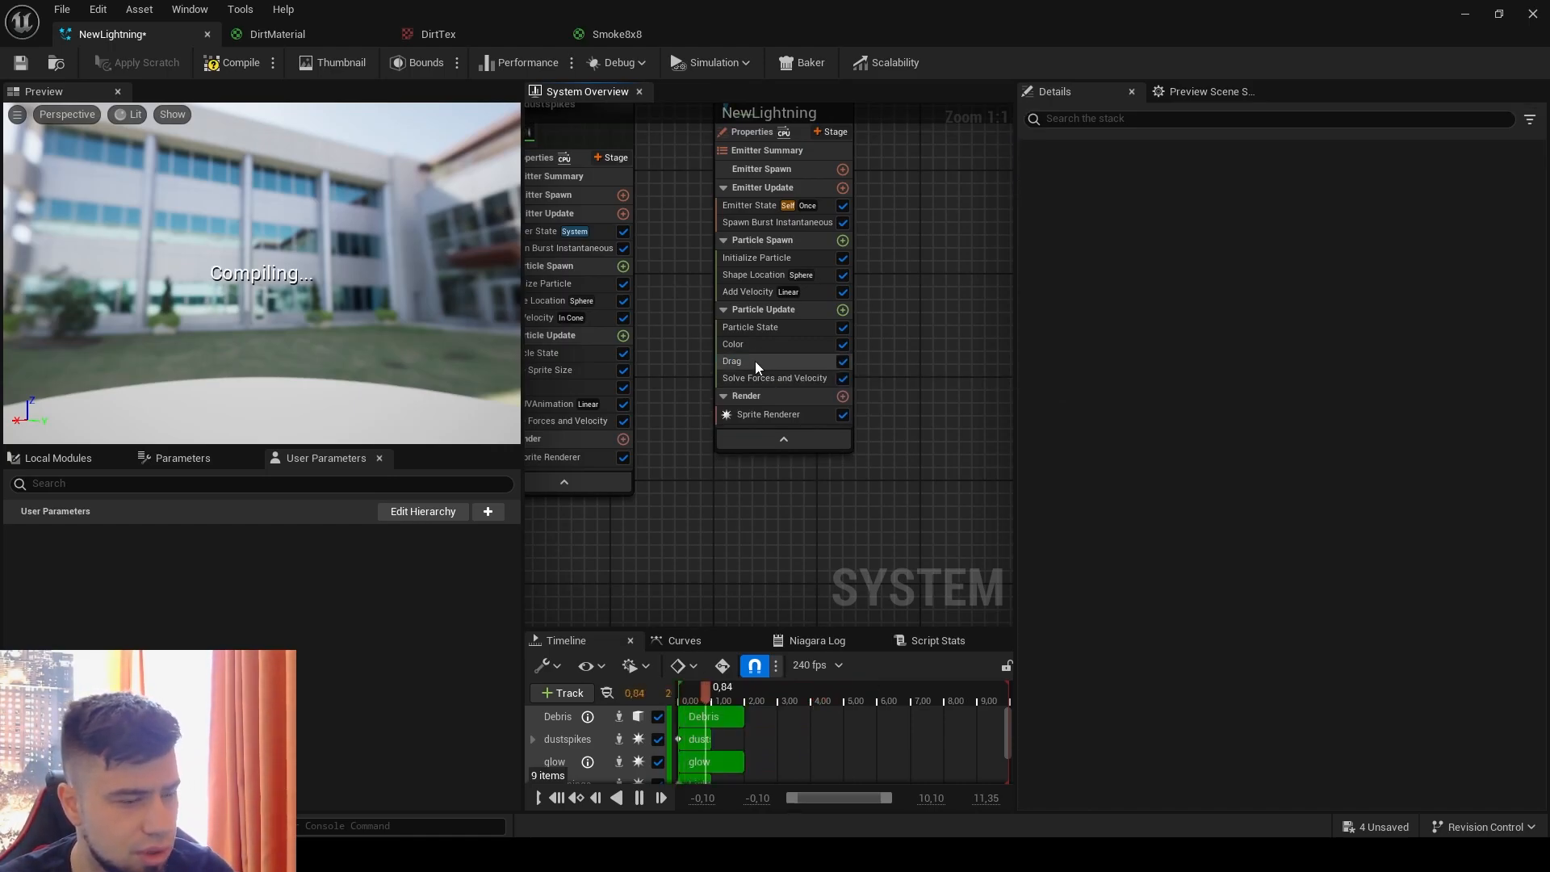
Step: Drive the Smoke emitter's Drag with a Random Range Float from a minimum of 2 to a maximum of 3
click(750, 361)
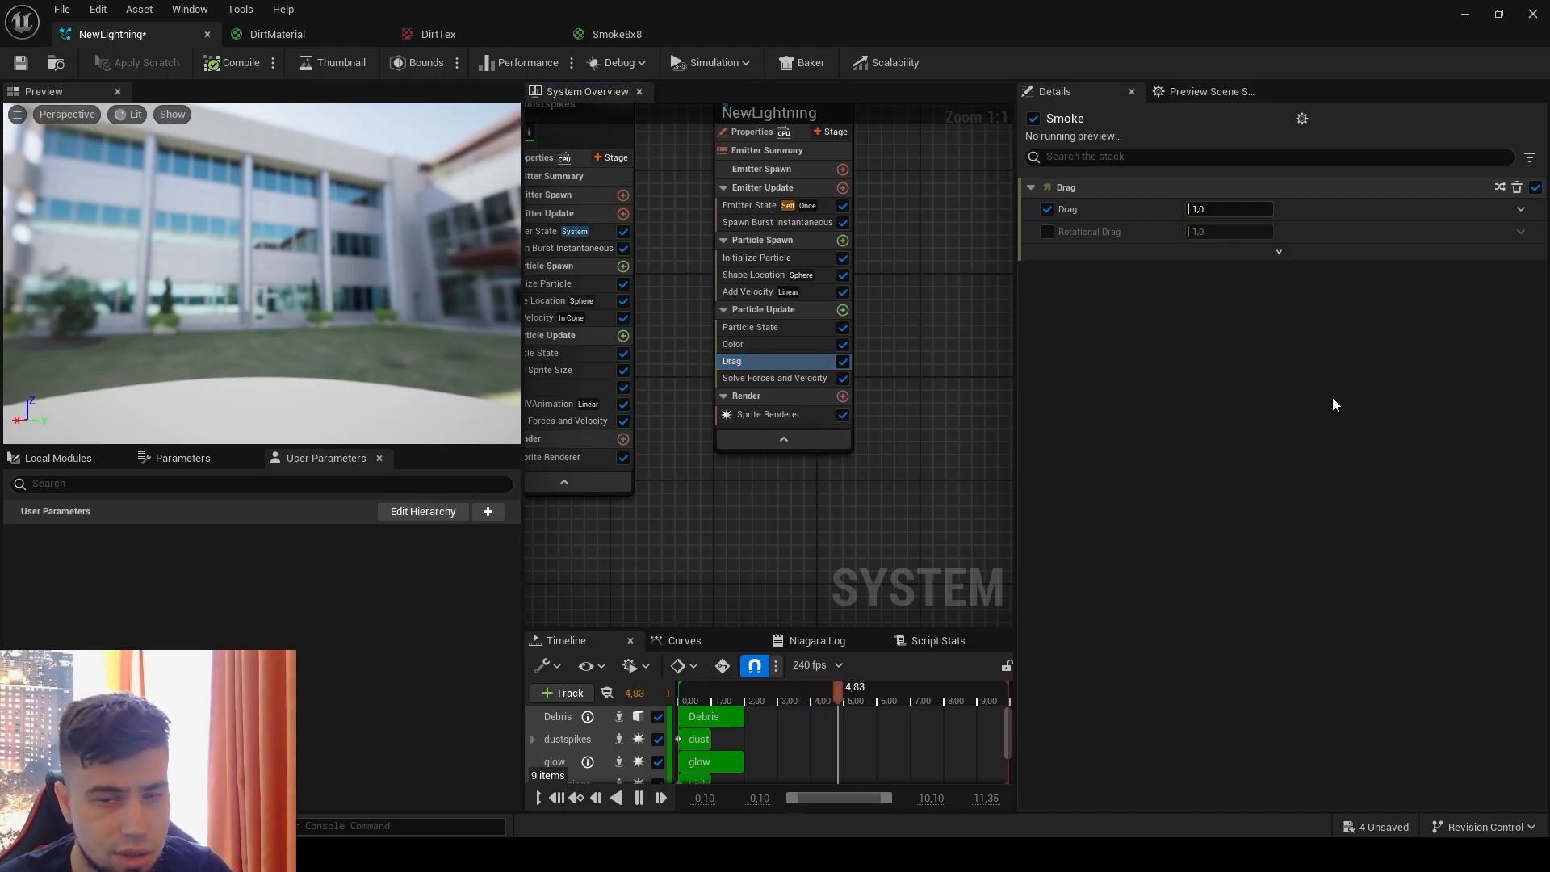
click(1522, 209)
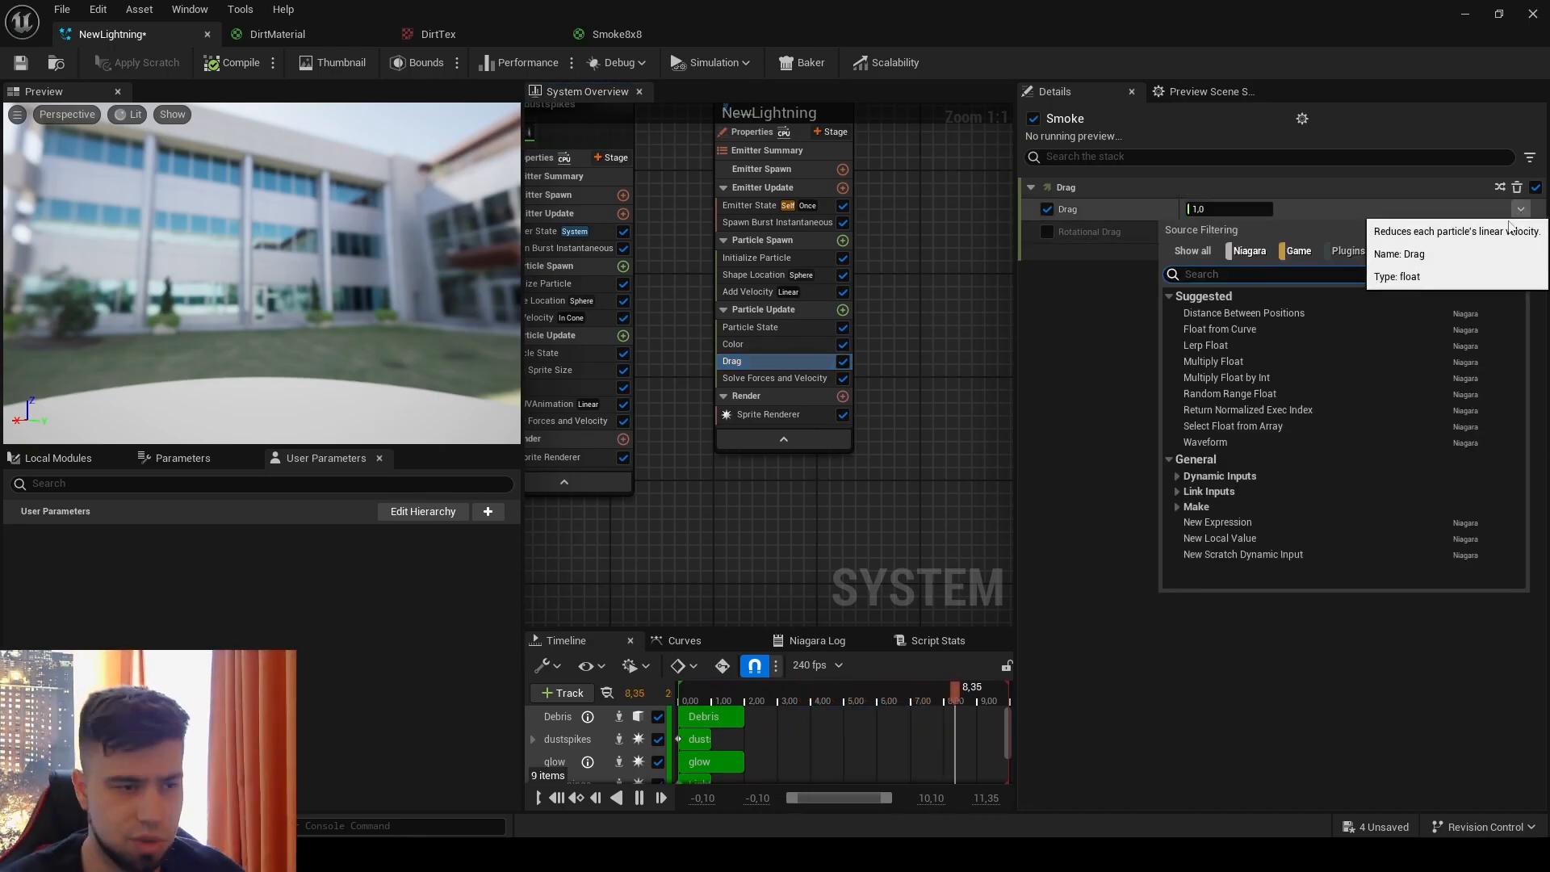
click(1256, 391)
click(1237, 233)
text(2)
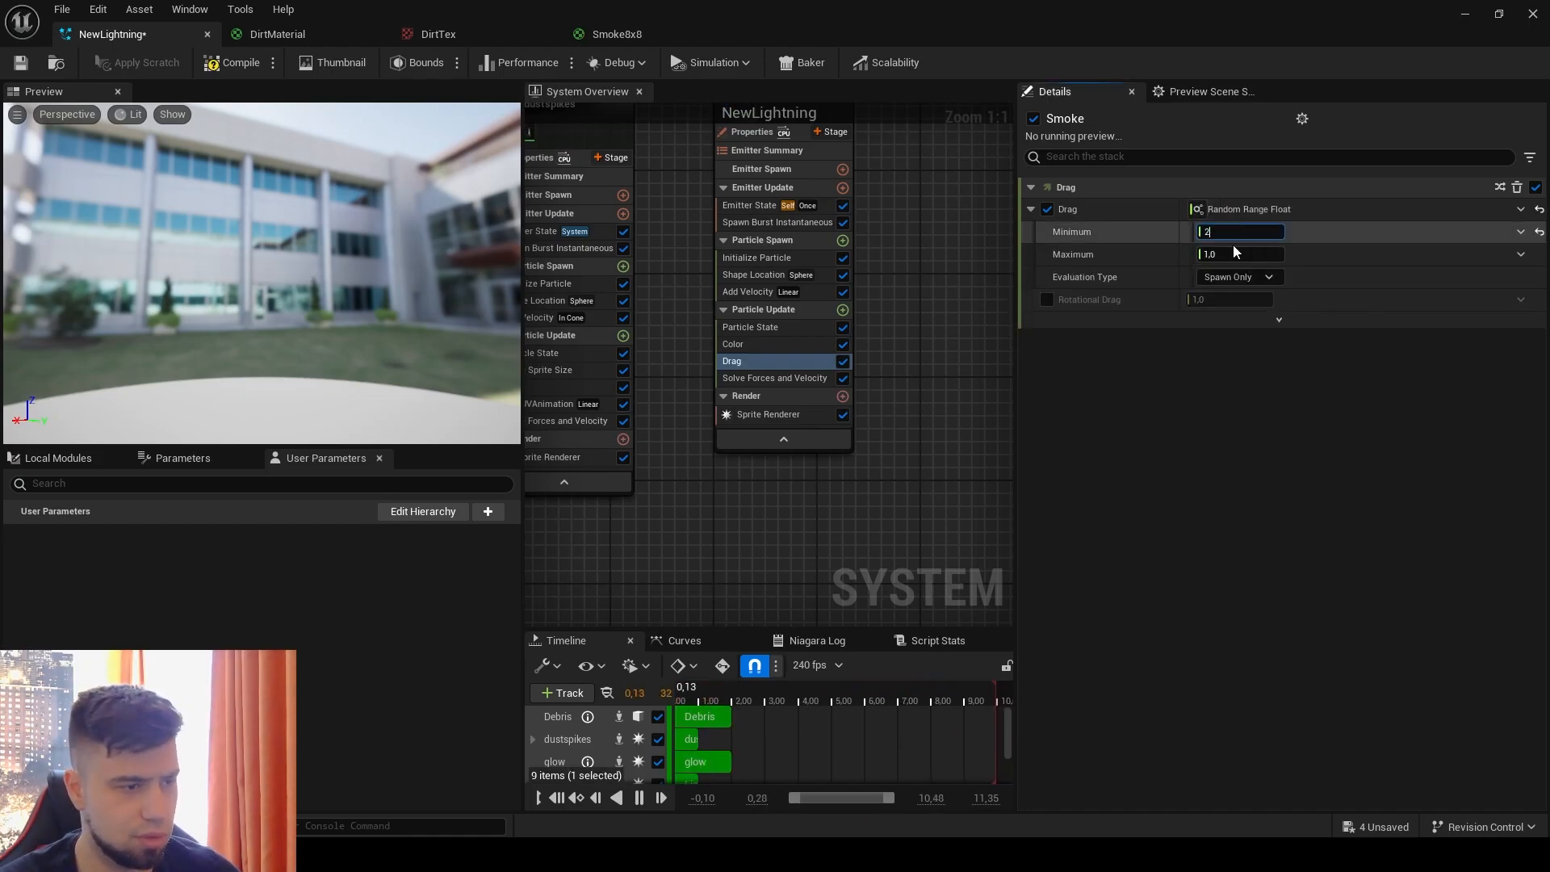
key(Return)
click(1231, 252)
text(3)
key(Return)
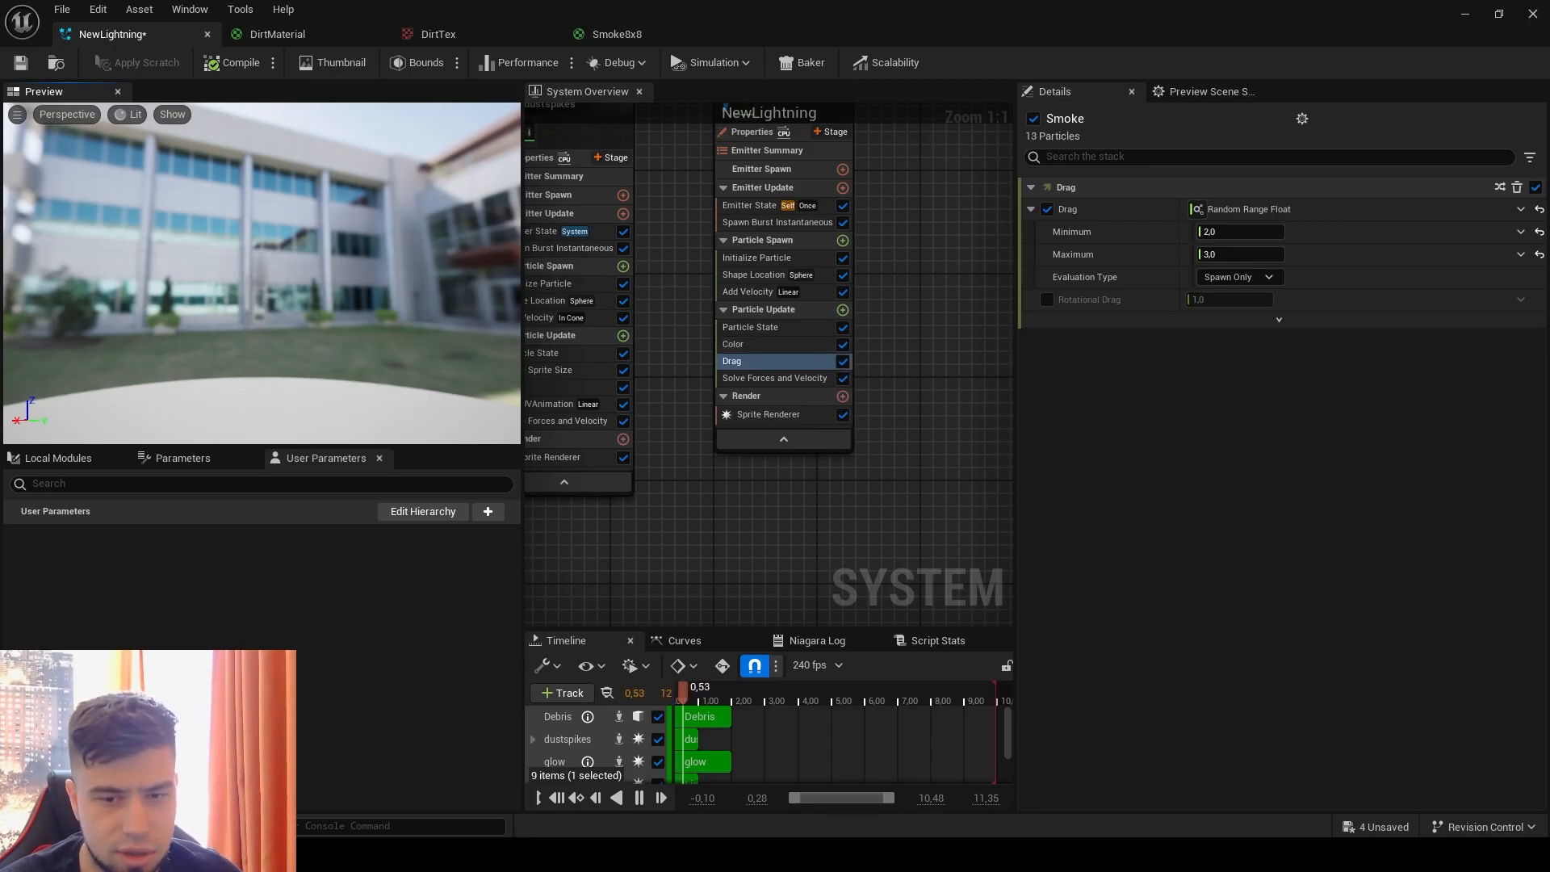
Step: Add a Scale Sprite Size module to the Smoke emitter's Particle Update group
click(843, 310)
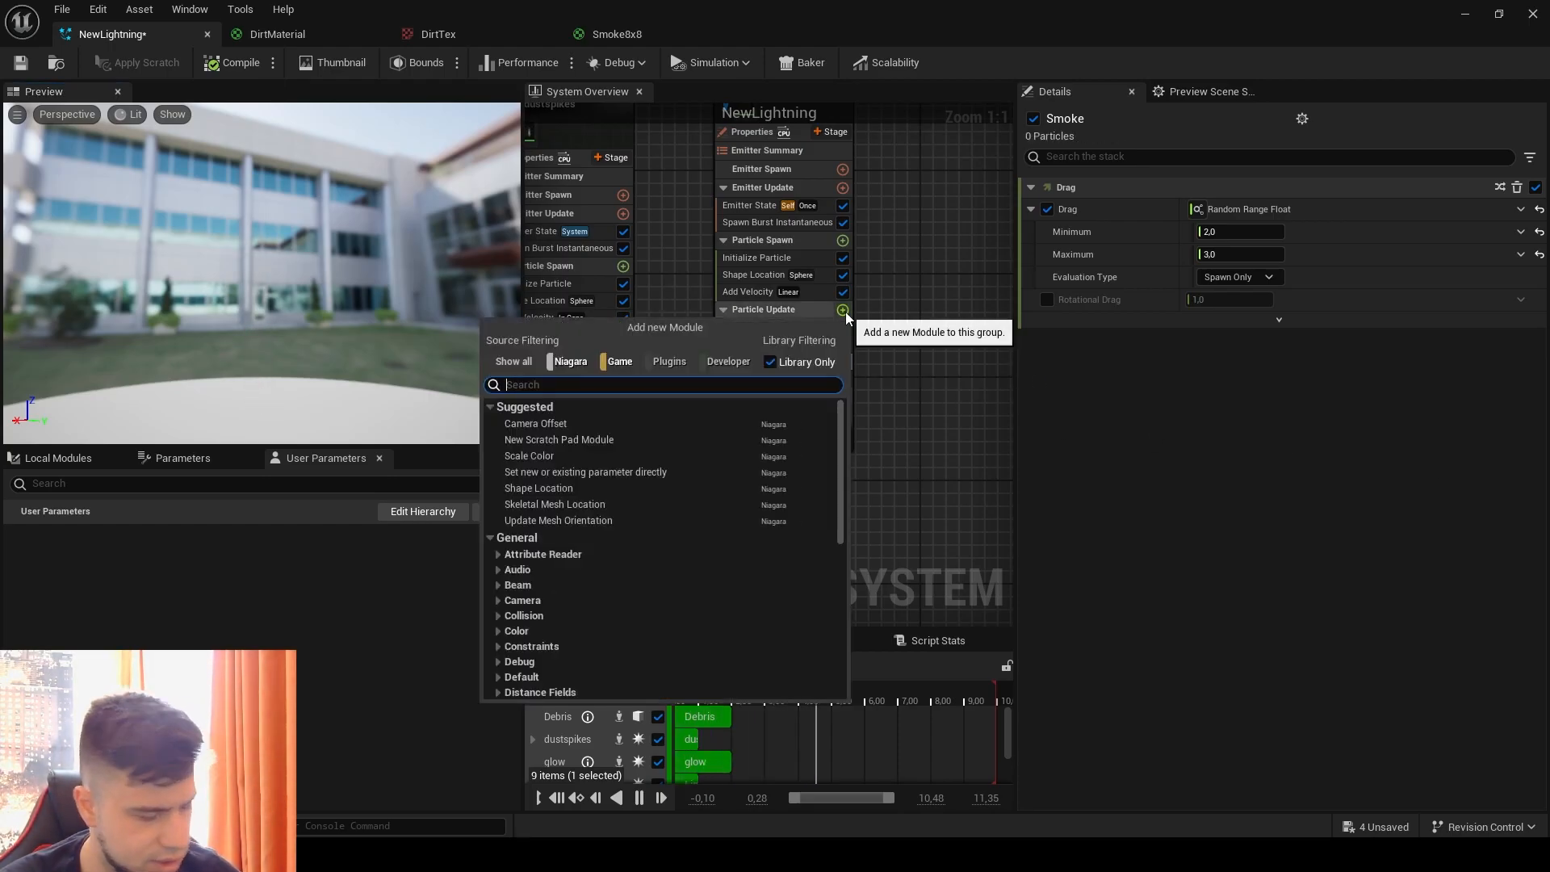
text(s)
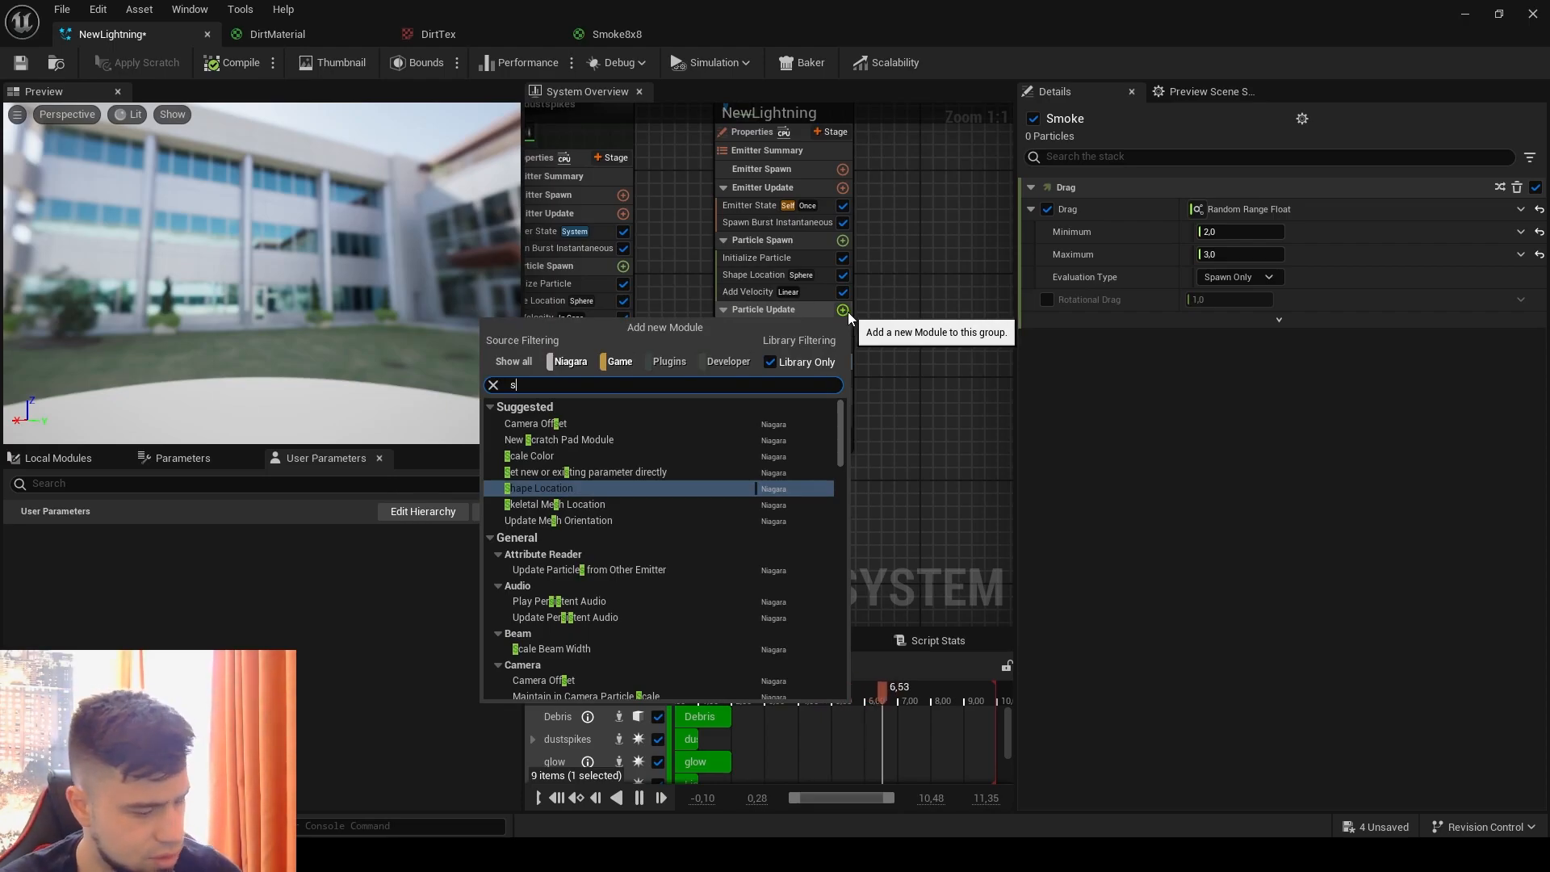
text(pri)
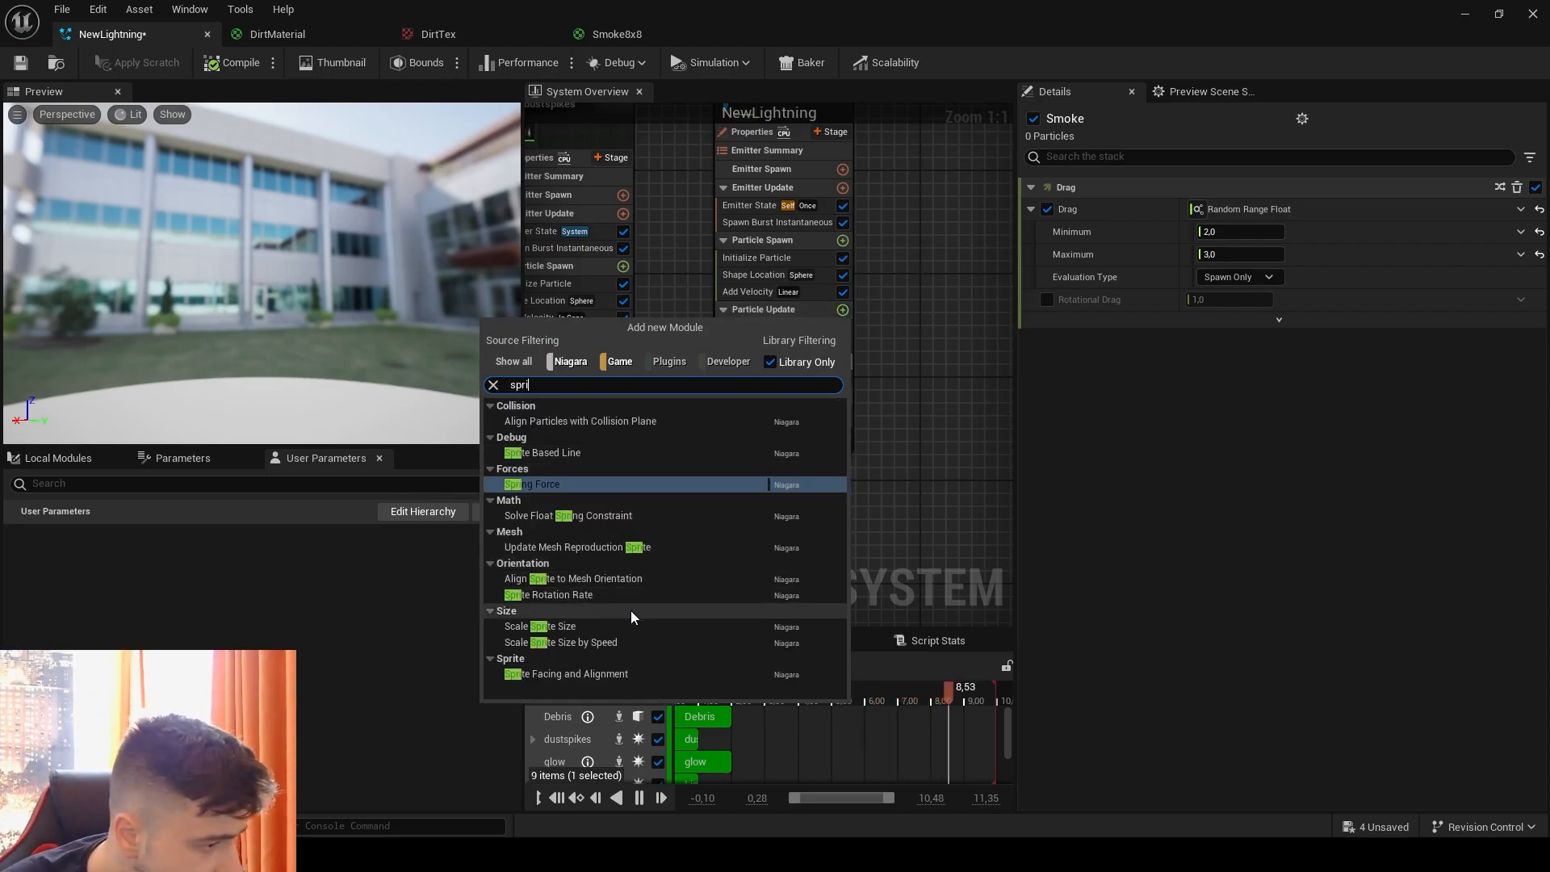
click(633, 627)
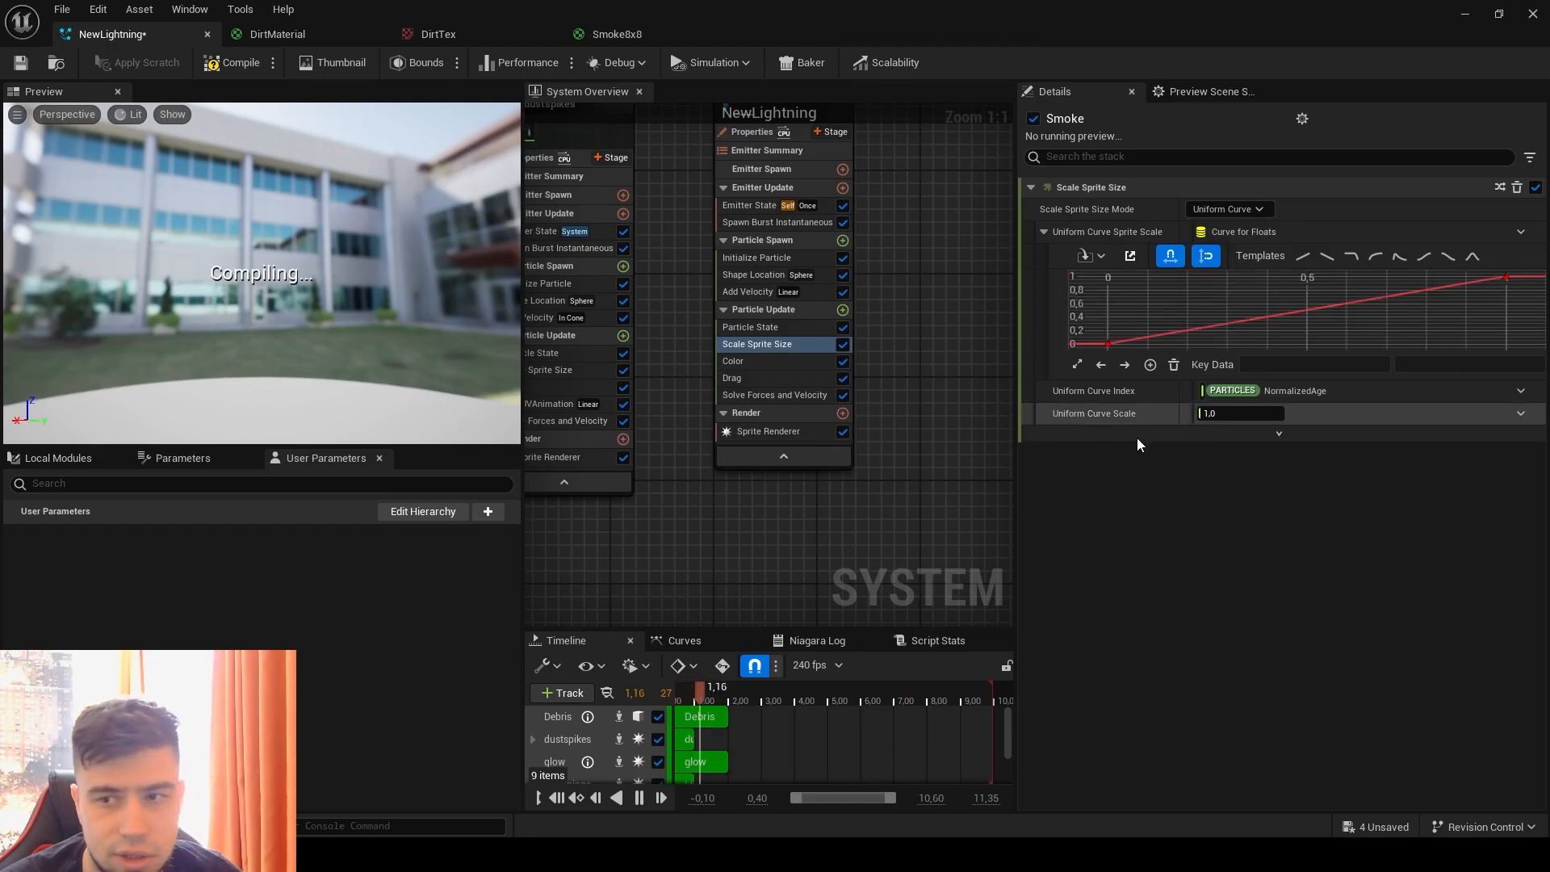
Step: Switch Scale Sprite Size to Uniform mode and drive its Uniform Scale Factor with Float from Curve
click(1257, 211)
click(1262, 236)
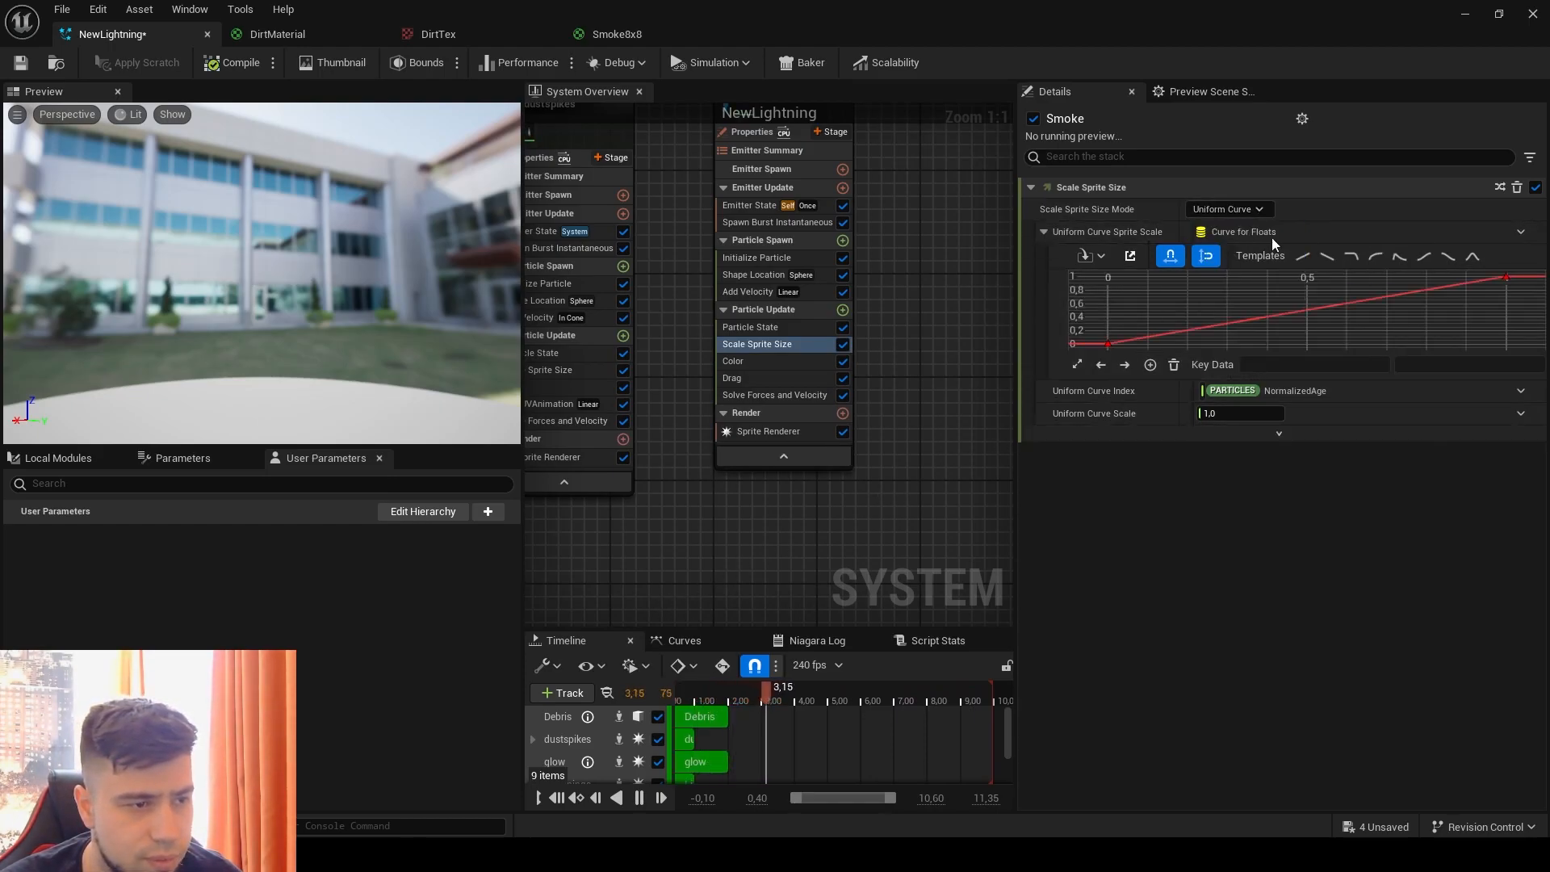
click(1520, 232)
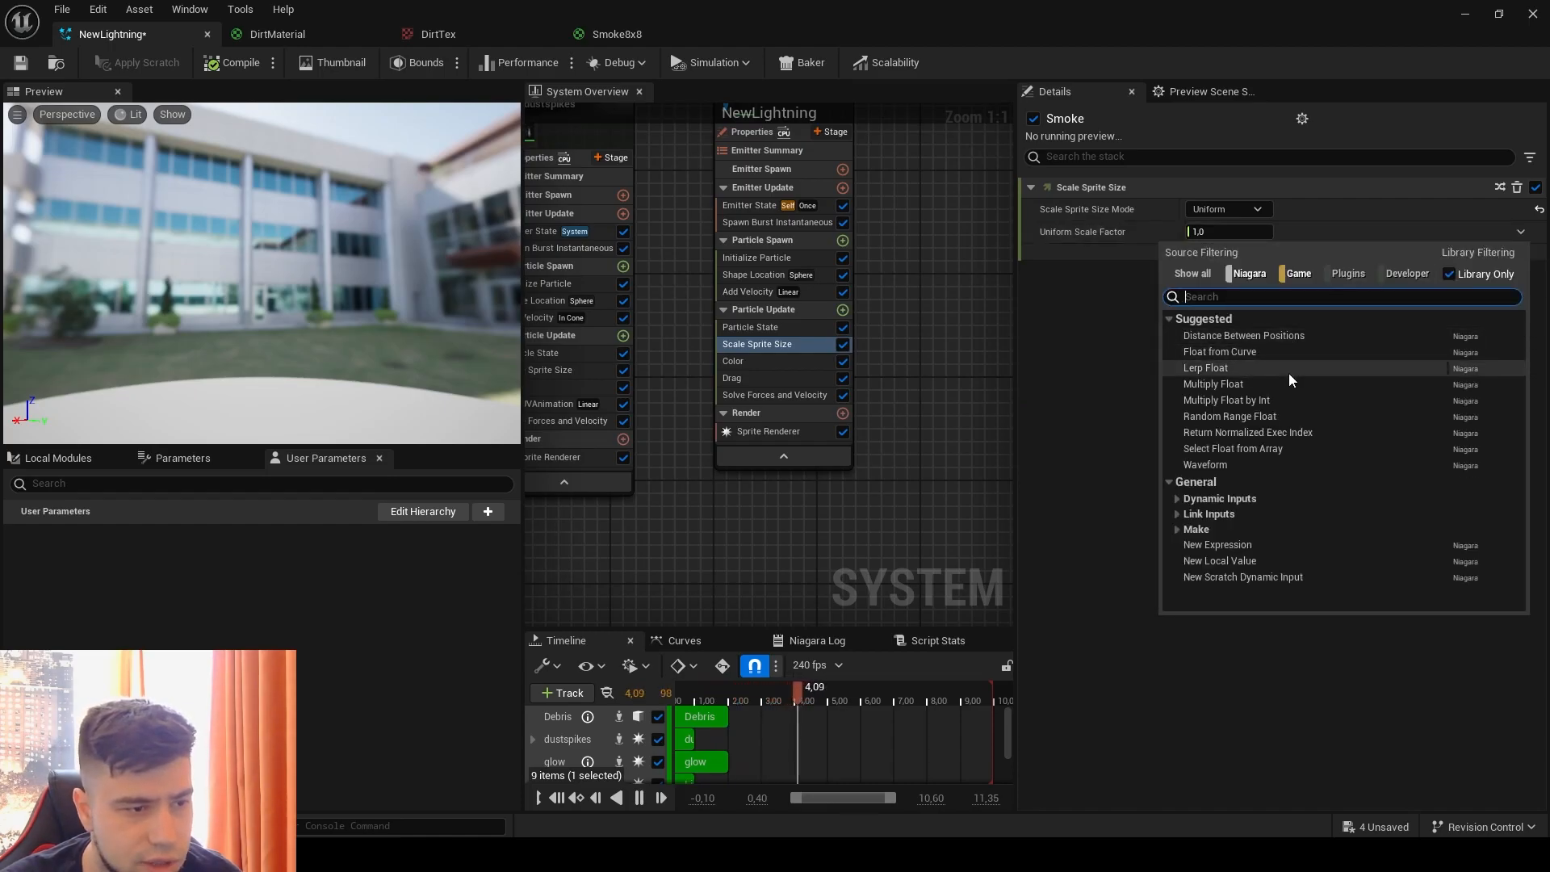
click(1256, 354)
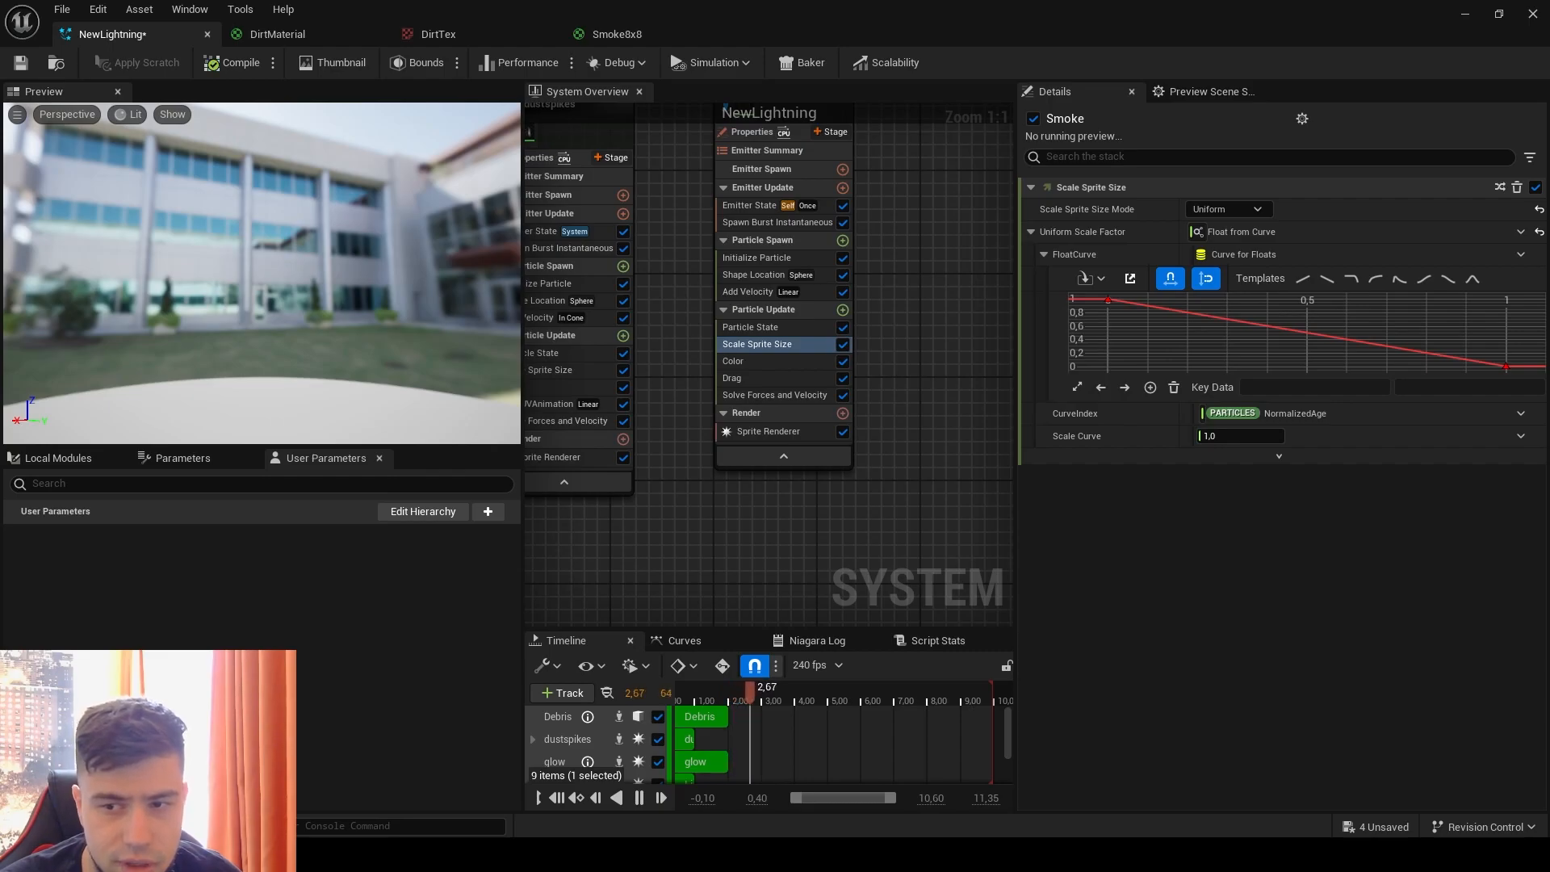
Step: Set the sprite scale curve's first key to 0 and its last key to 5, and check the smoke in the level
click(1107, 301)
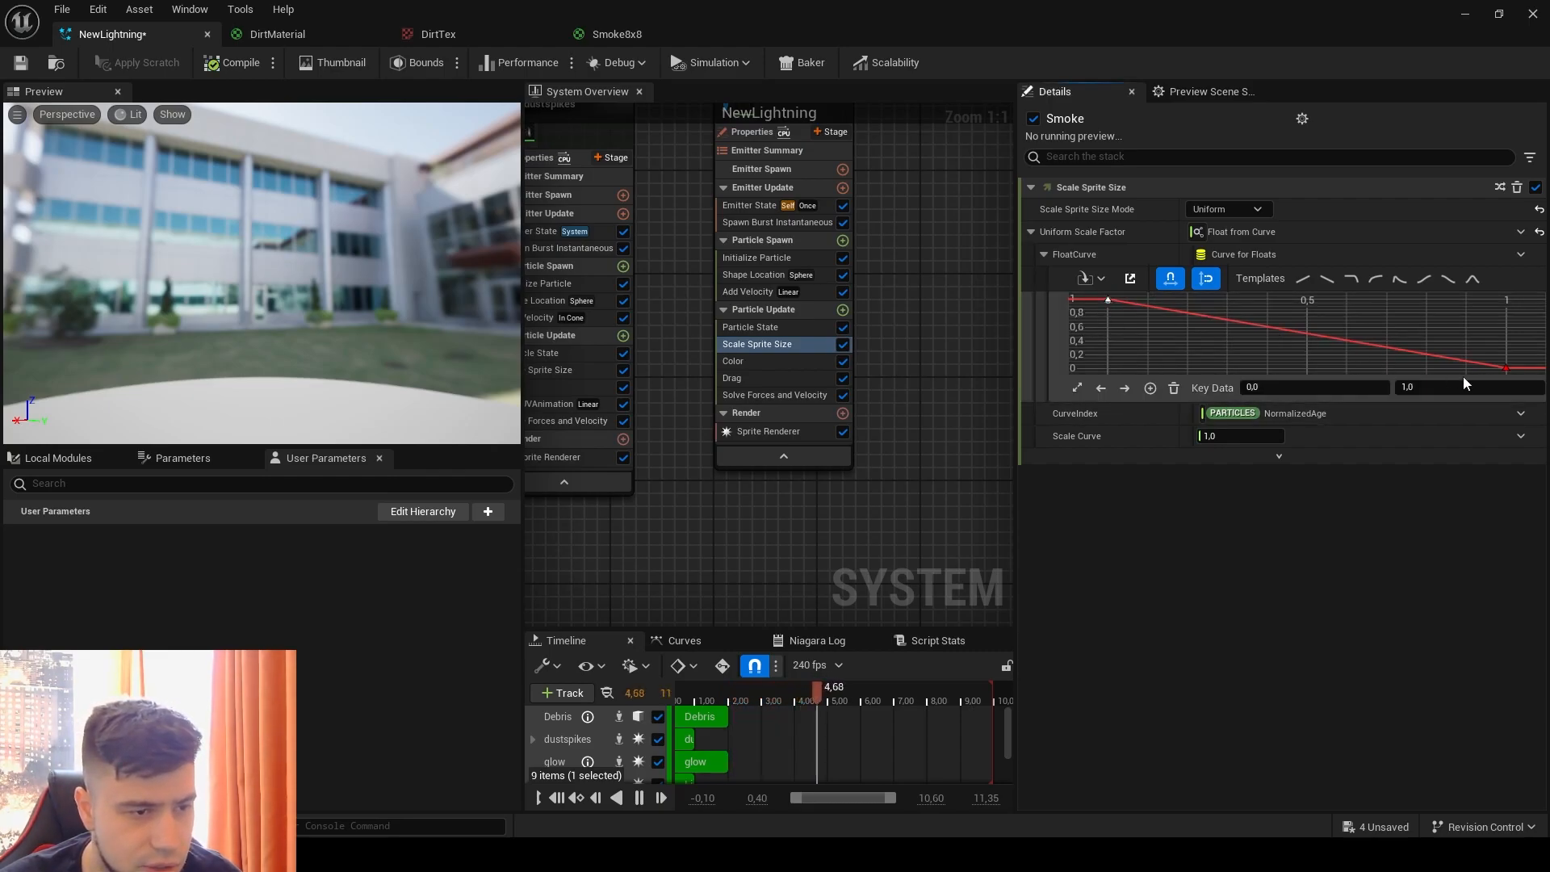
key(Return)
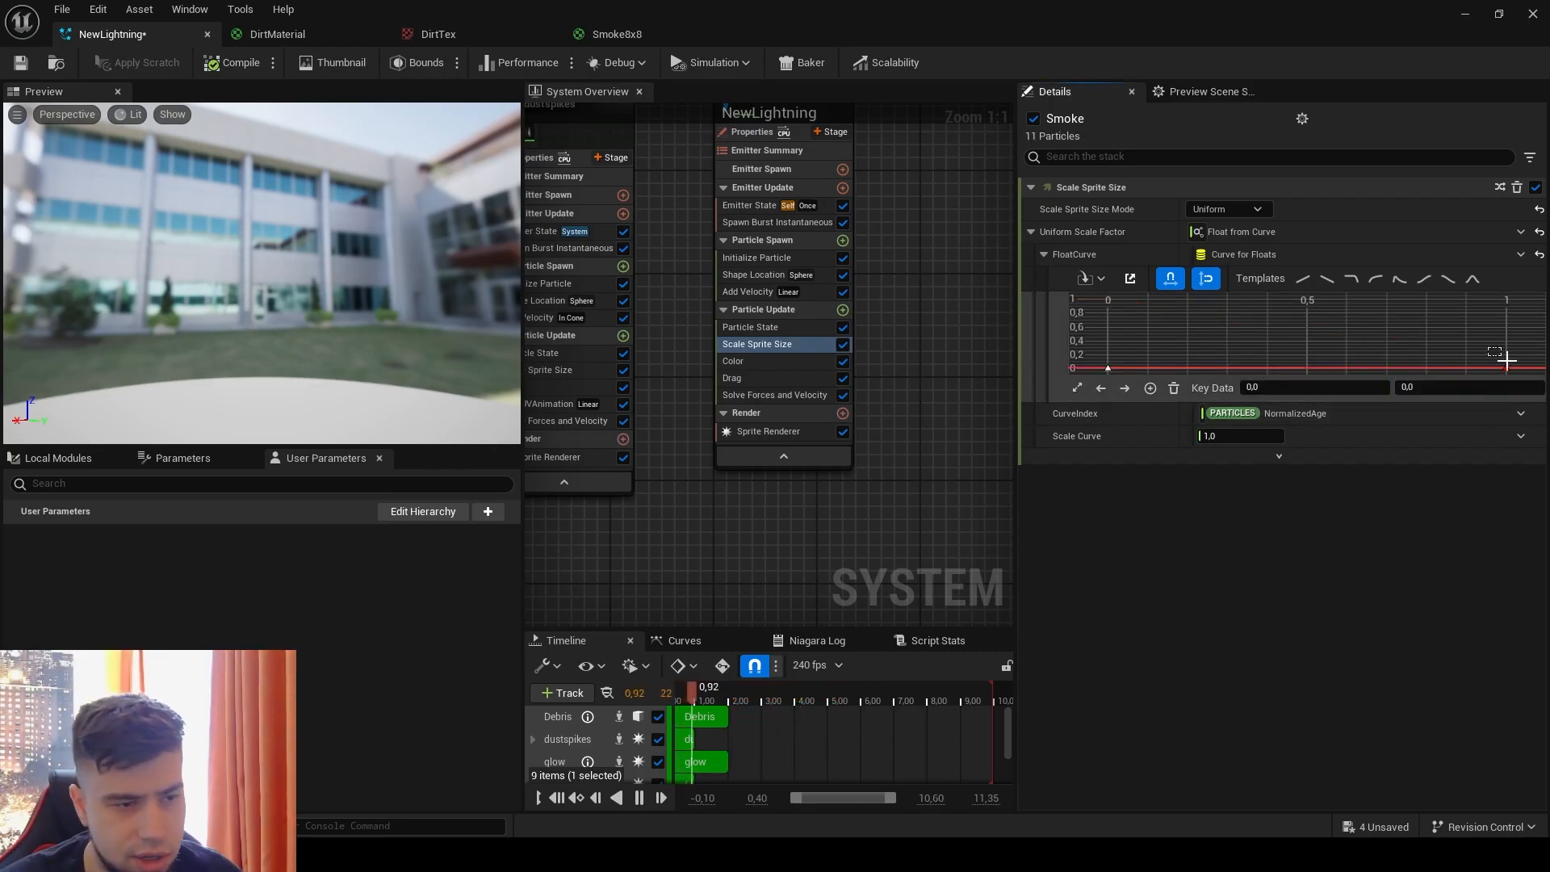
drag(1522, 382, 1522, 380)
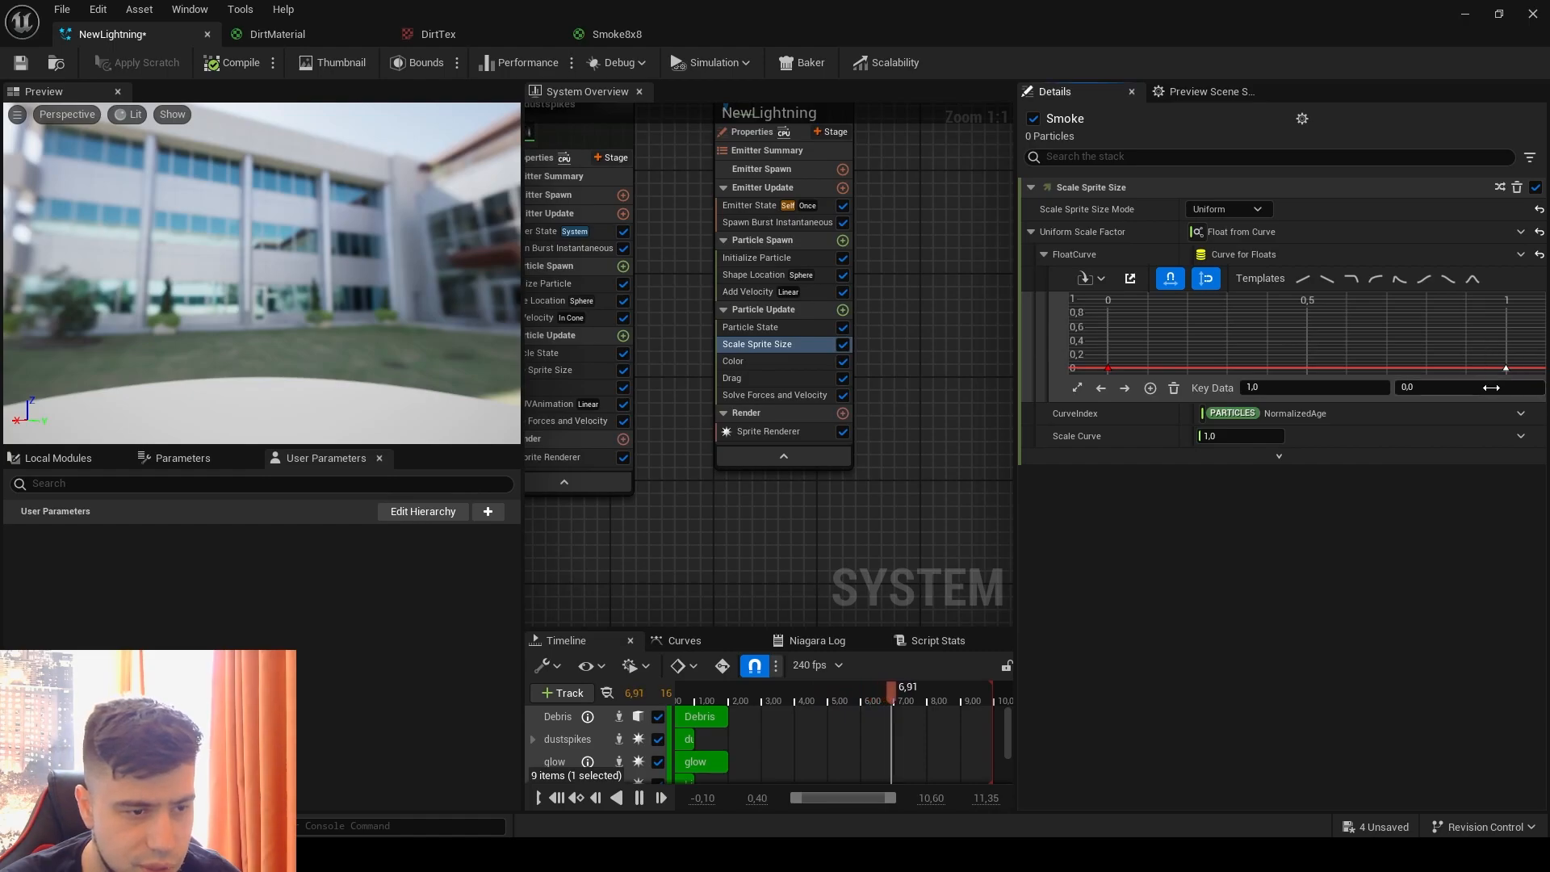
key(Return)
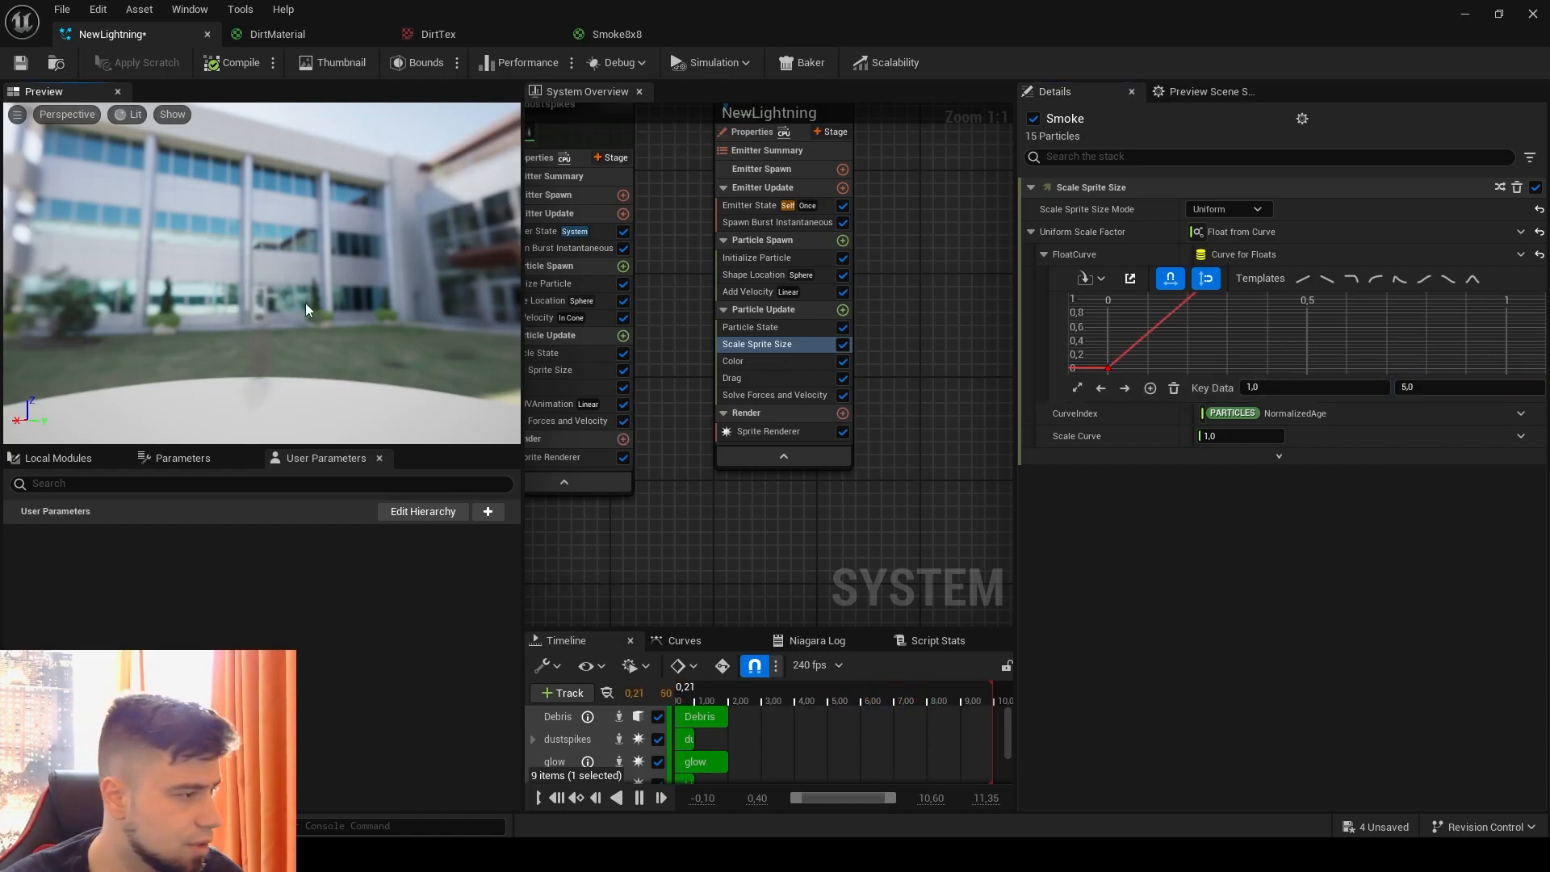
double_click(381, 15)
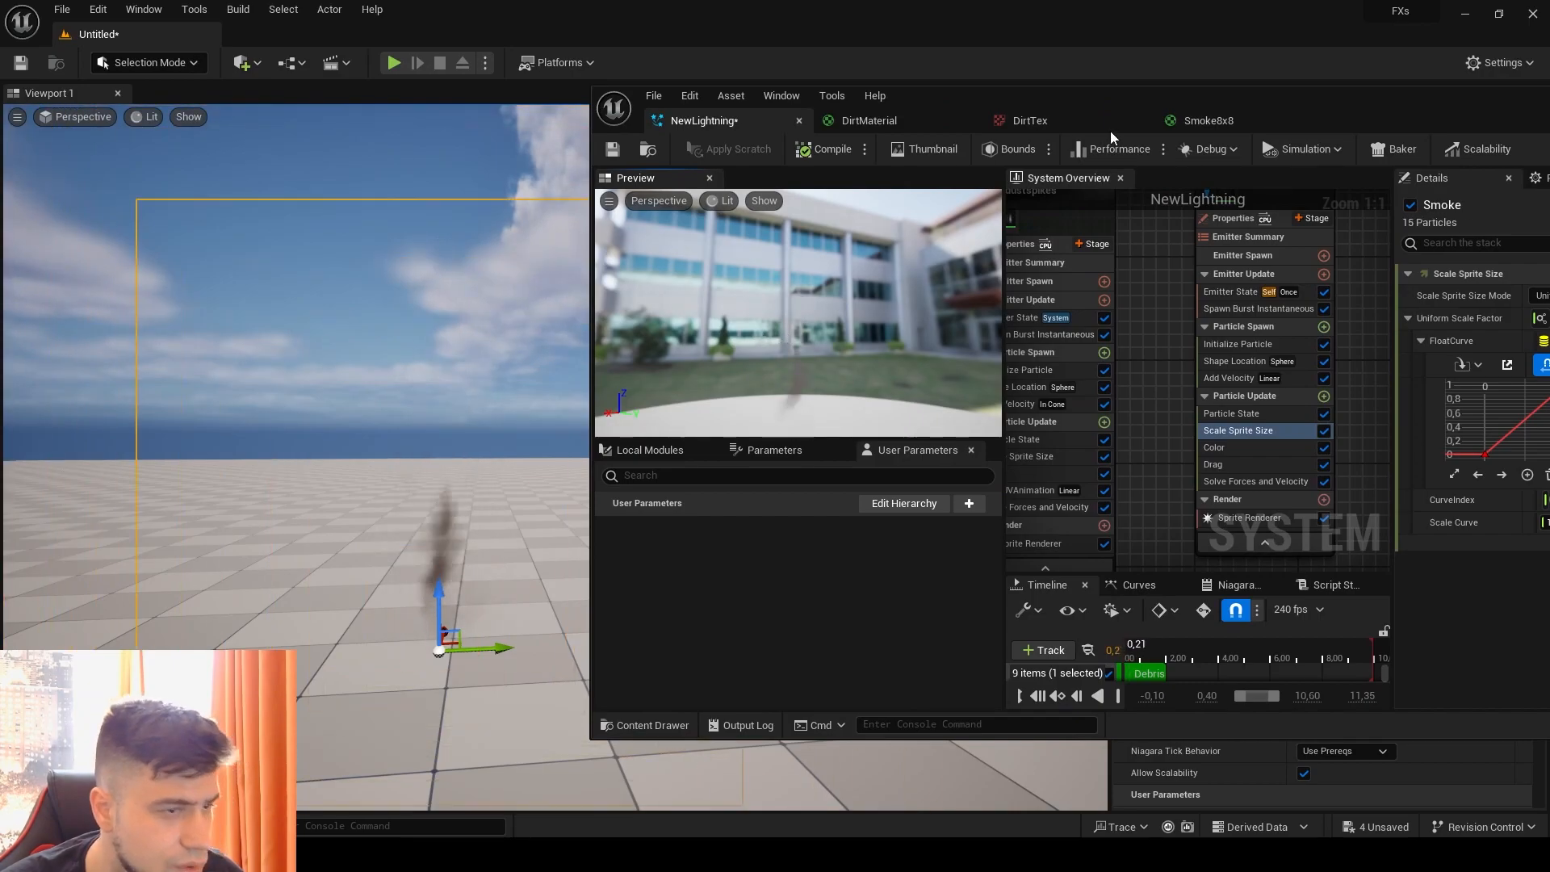
double_click(1162, 104)
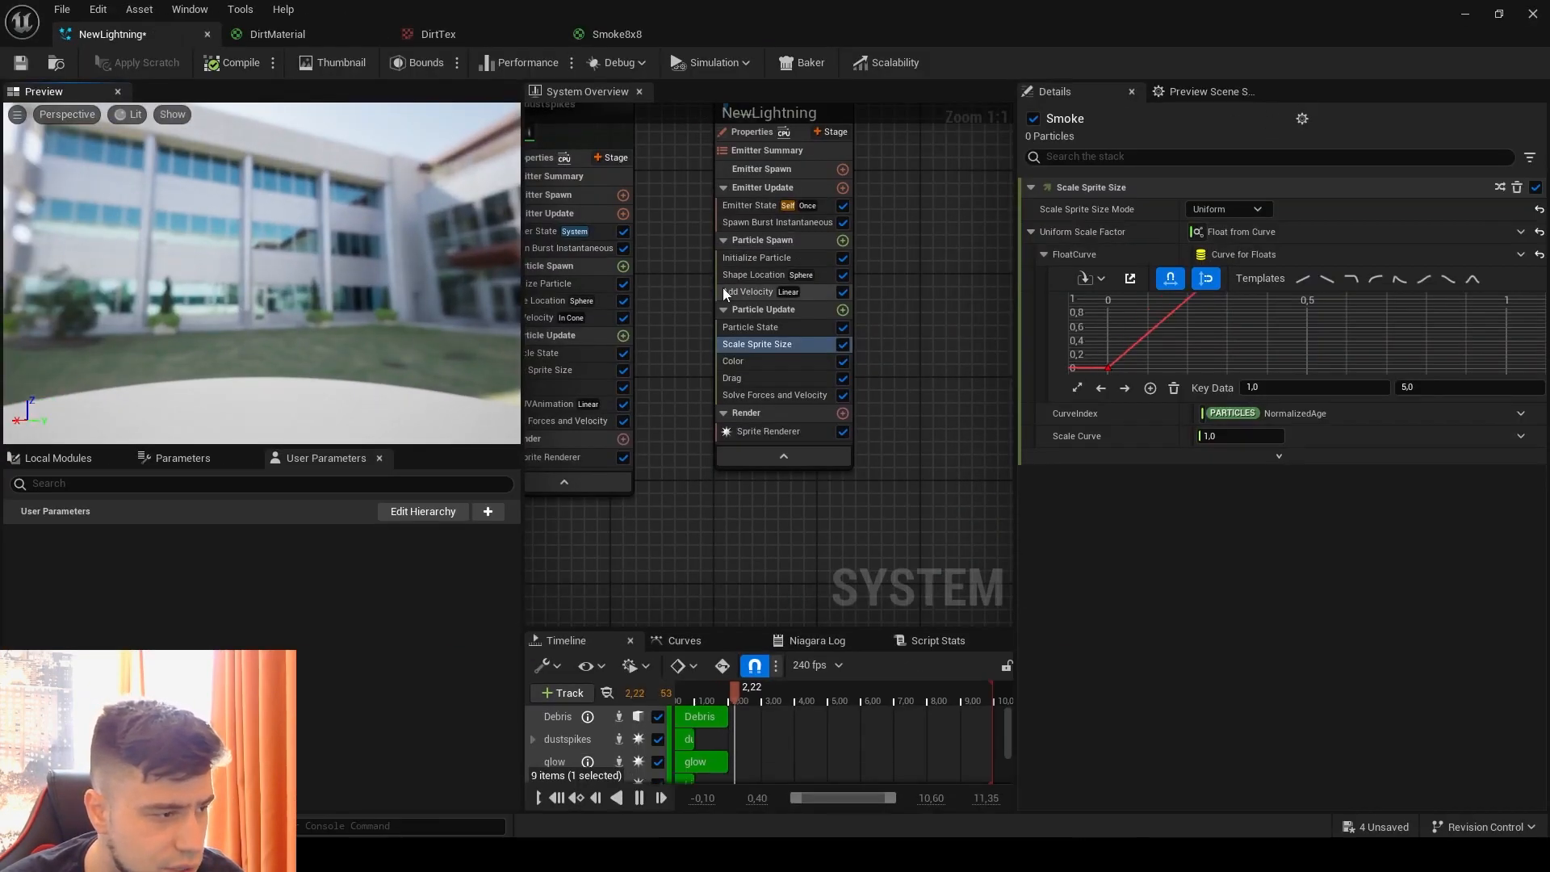
Step: Add a Sub UVAnimation module to the Smoke emitter's Particle Update group
click(842, 309)
text(s)
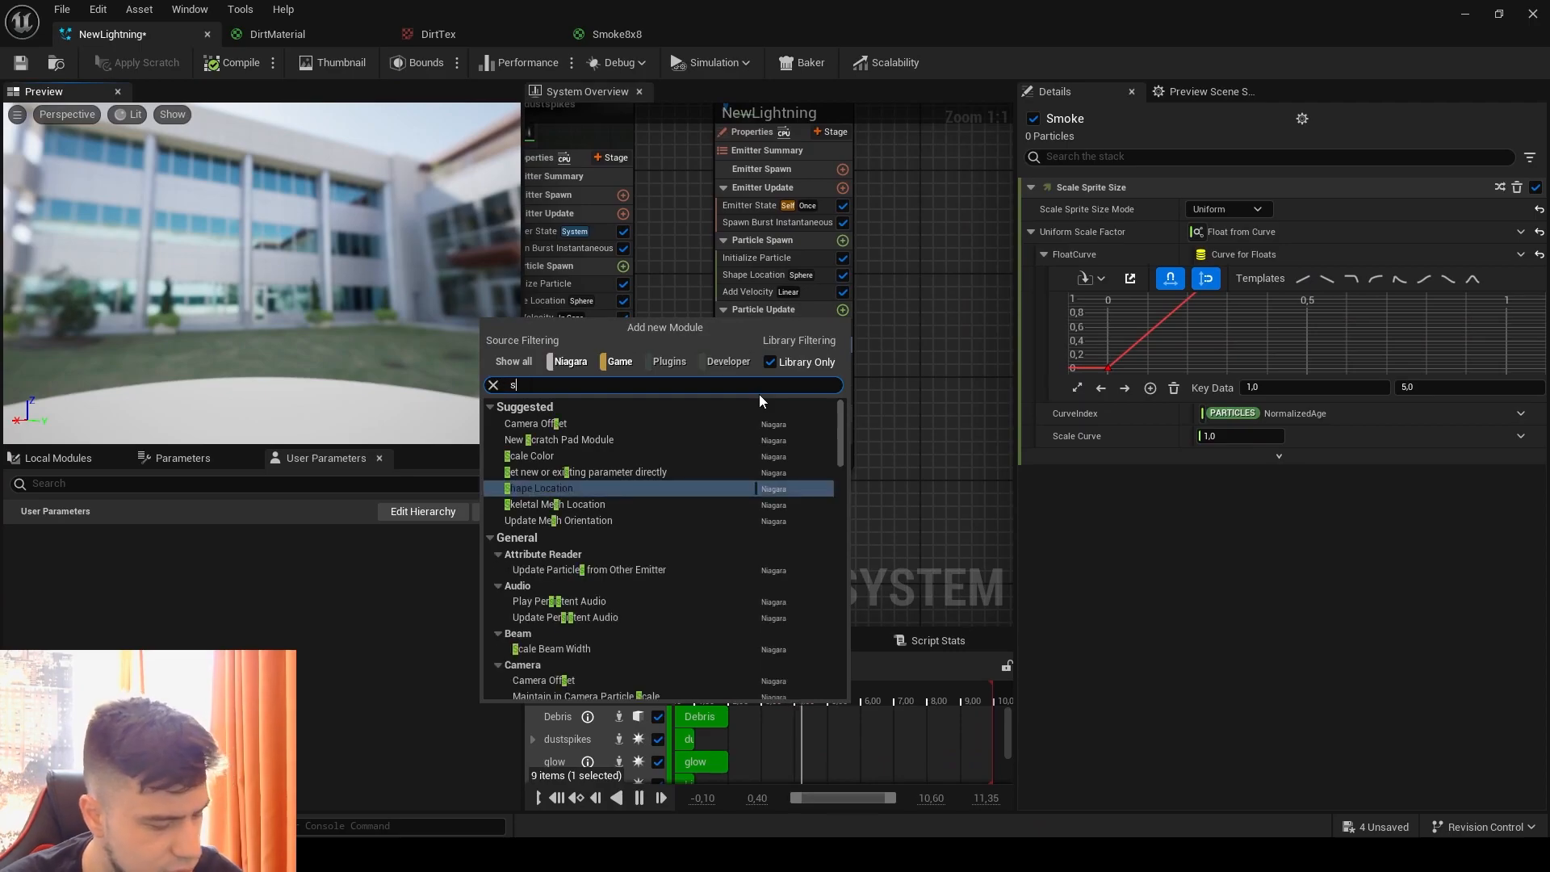
text(ub)
click(609, 420)
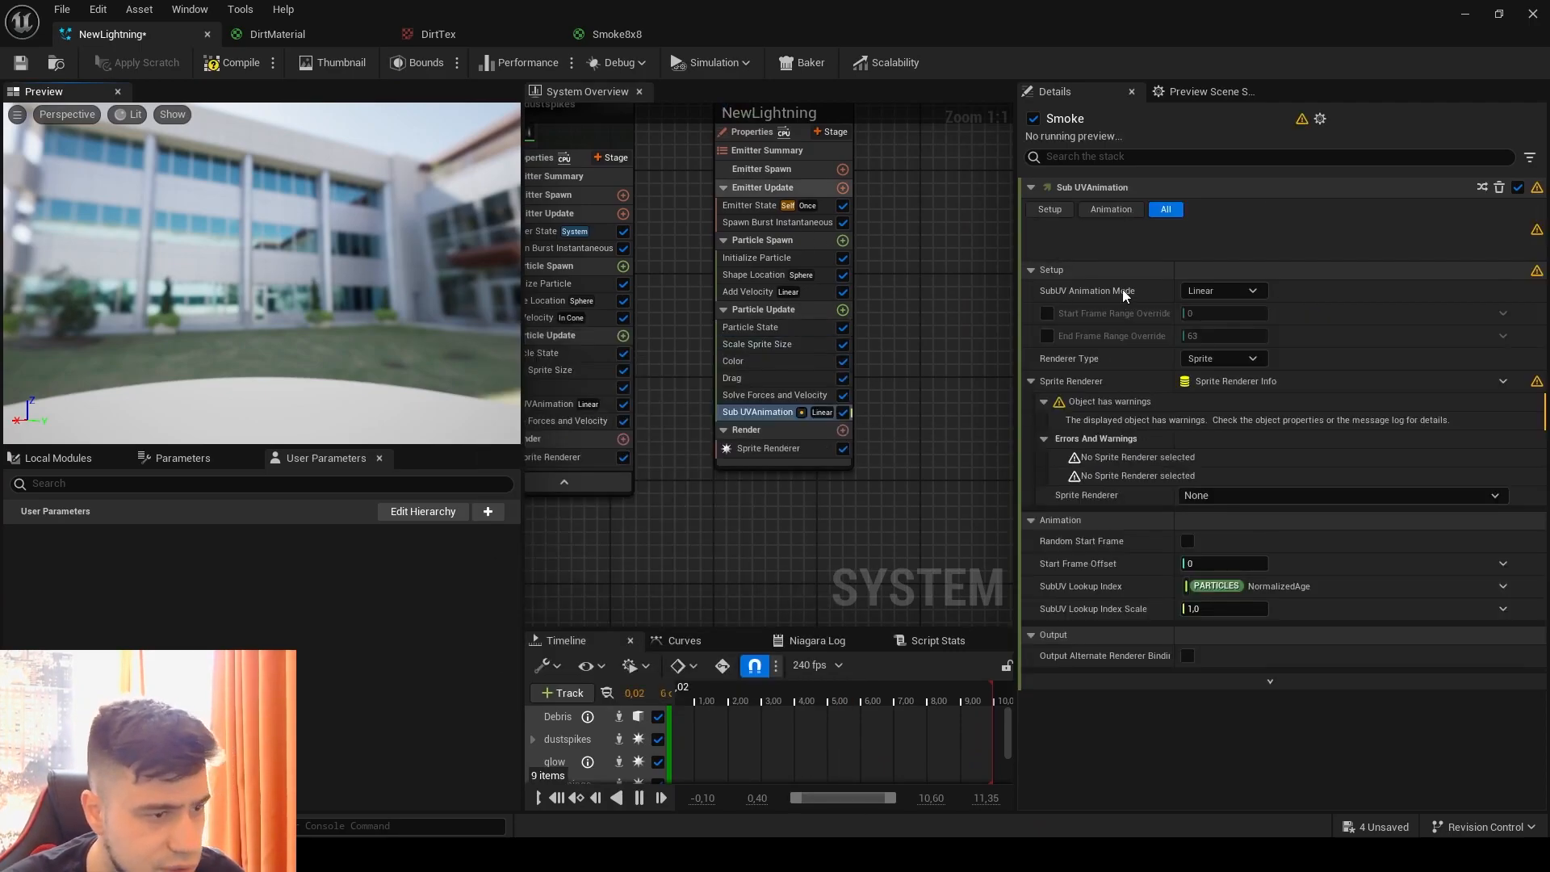
Step: Override the Sub UVAnimation frame range with start 0 and end 64, assign the Sprite Renderer, and check the smoke in the level
click(1046, 295)
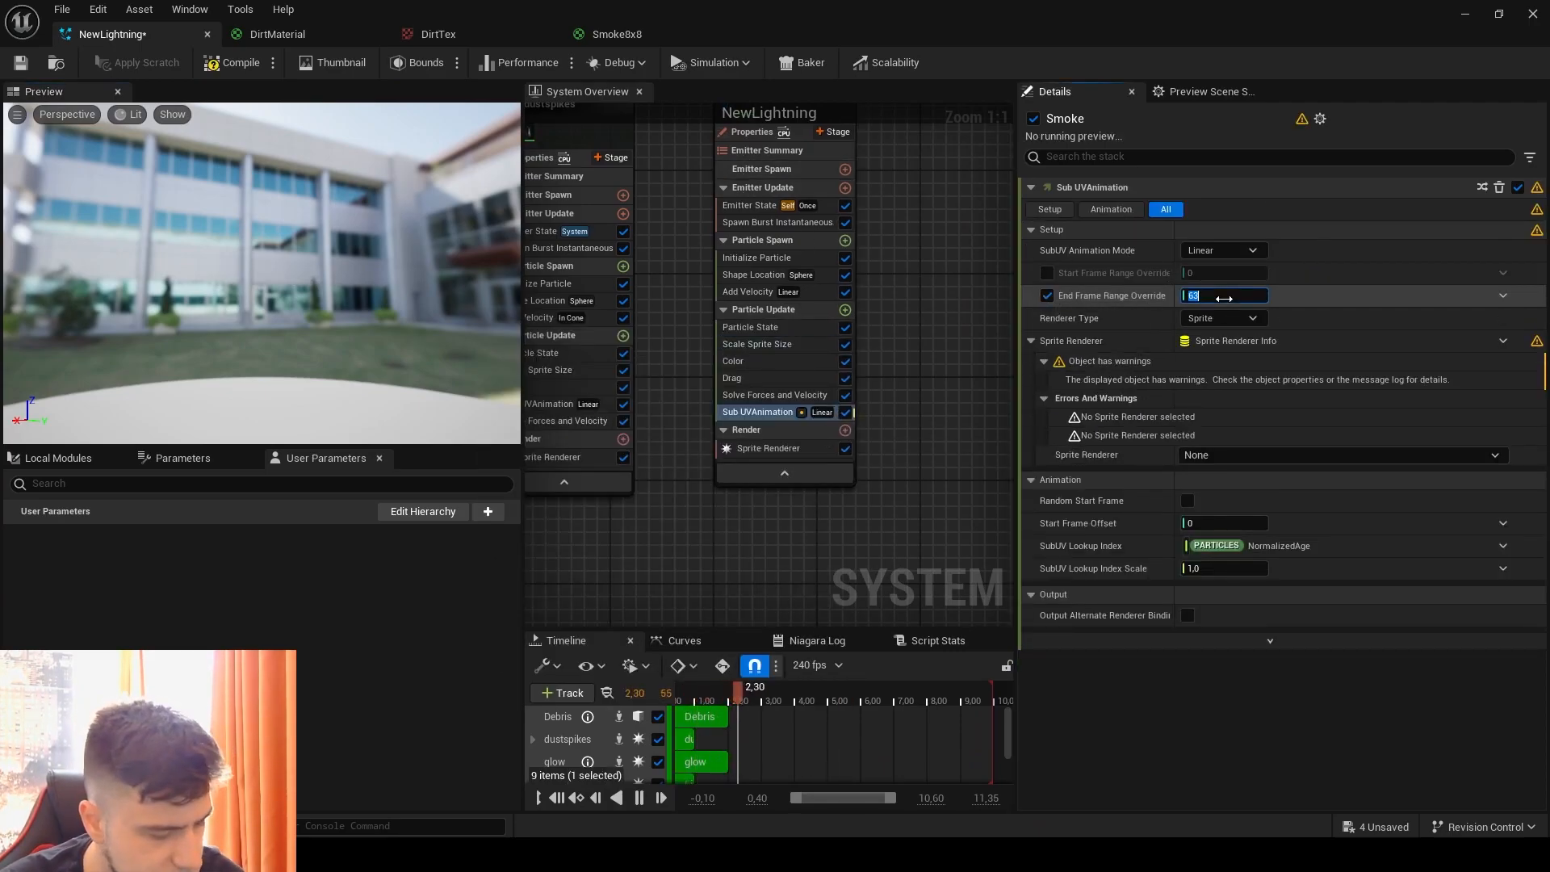
text(64)
click(1046, 273)
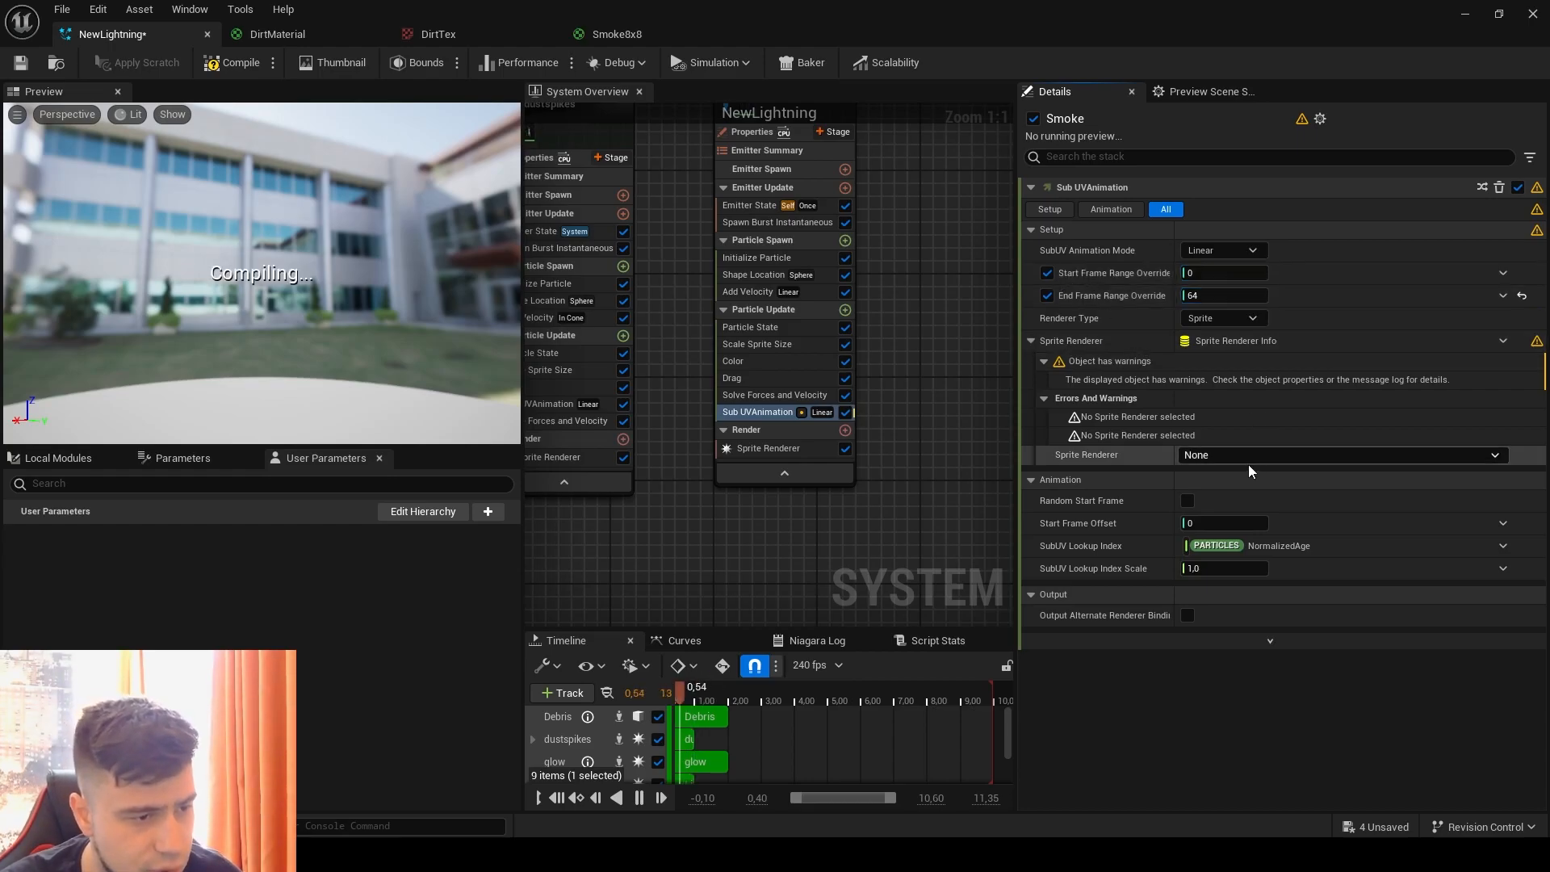
click(1249, 466)
click(1215, 474)
drag(394, 10, 1097, 105)
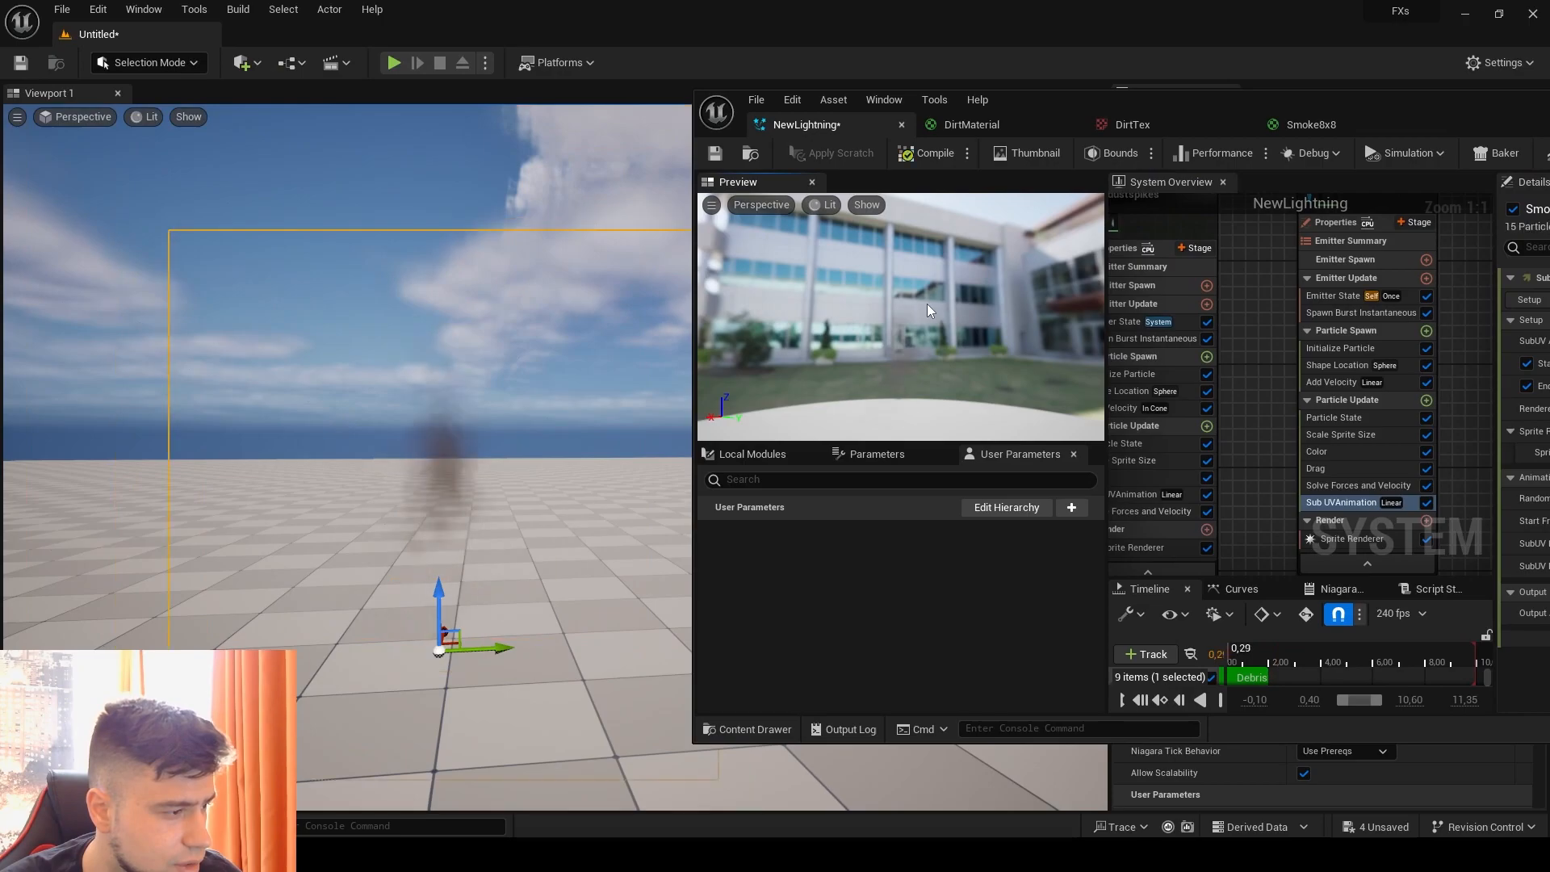
double_click(1241, 97)
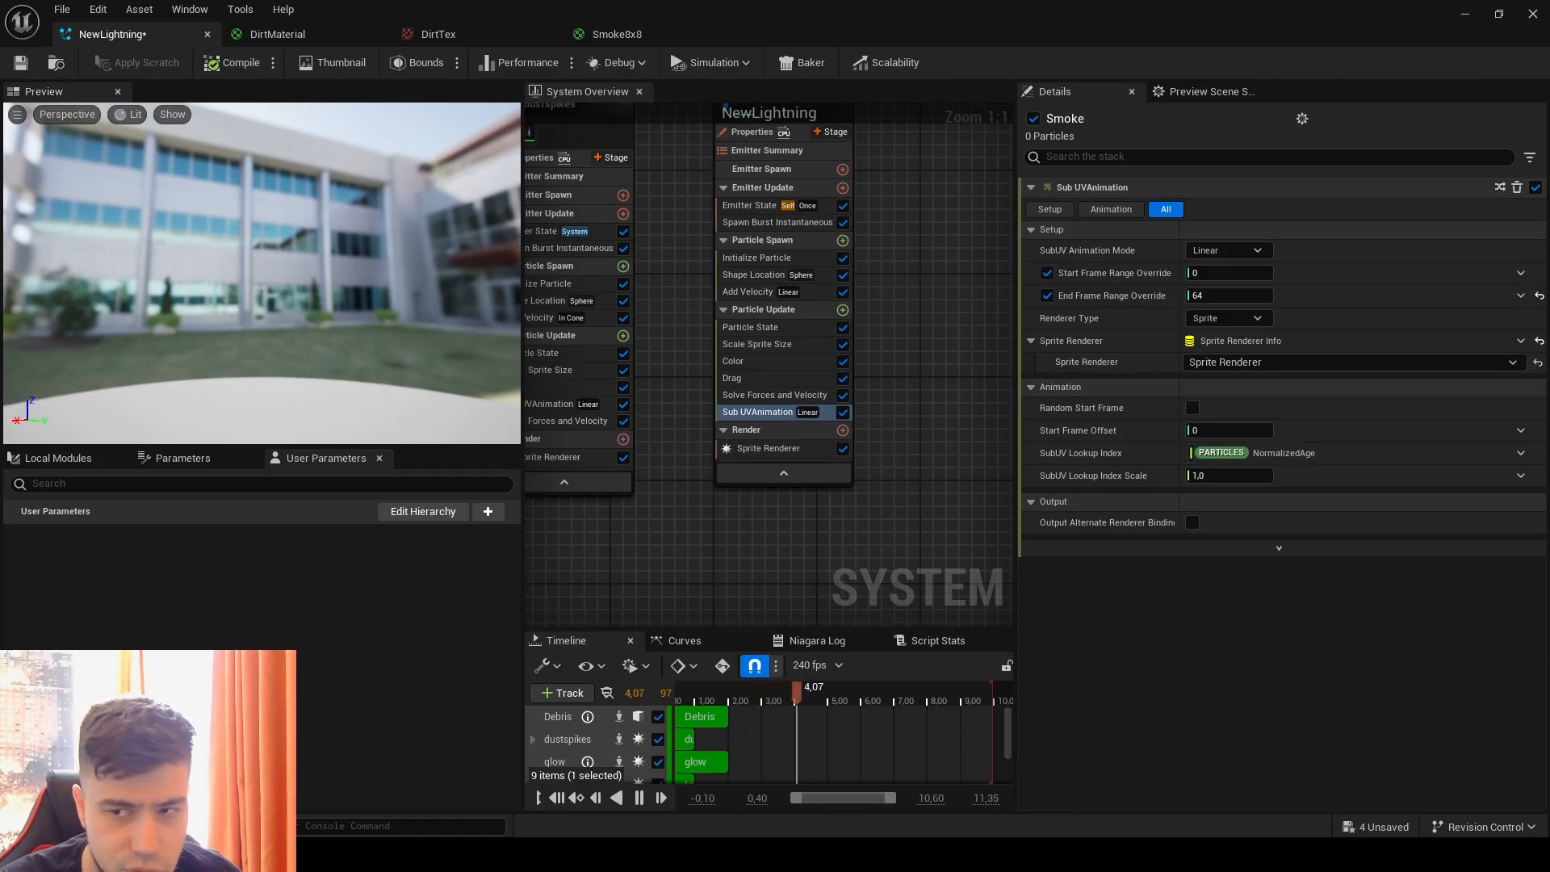
Step: Add an Acceleration Force module to the Smoke emitter's Particle Update group and drive its acceleration with a Random Range Vector
click(843, 310)
text(acc)
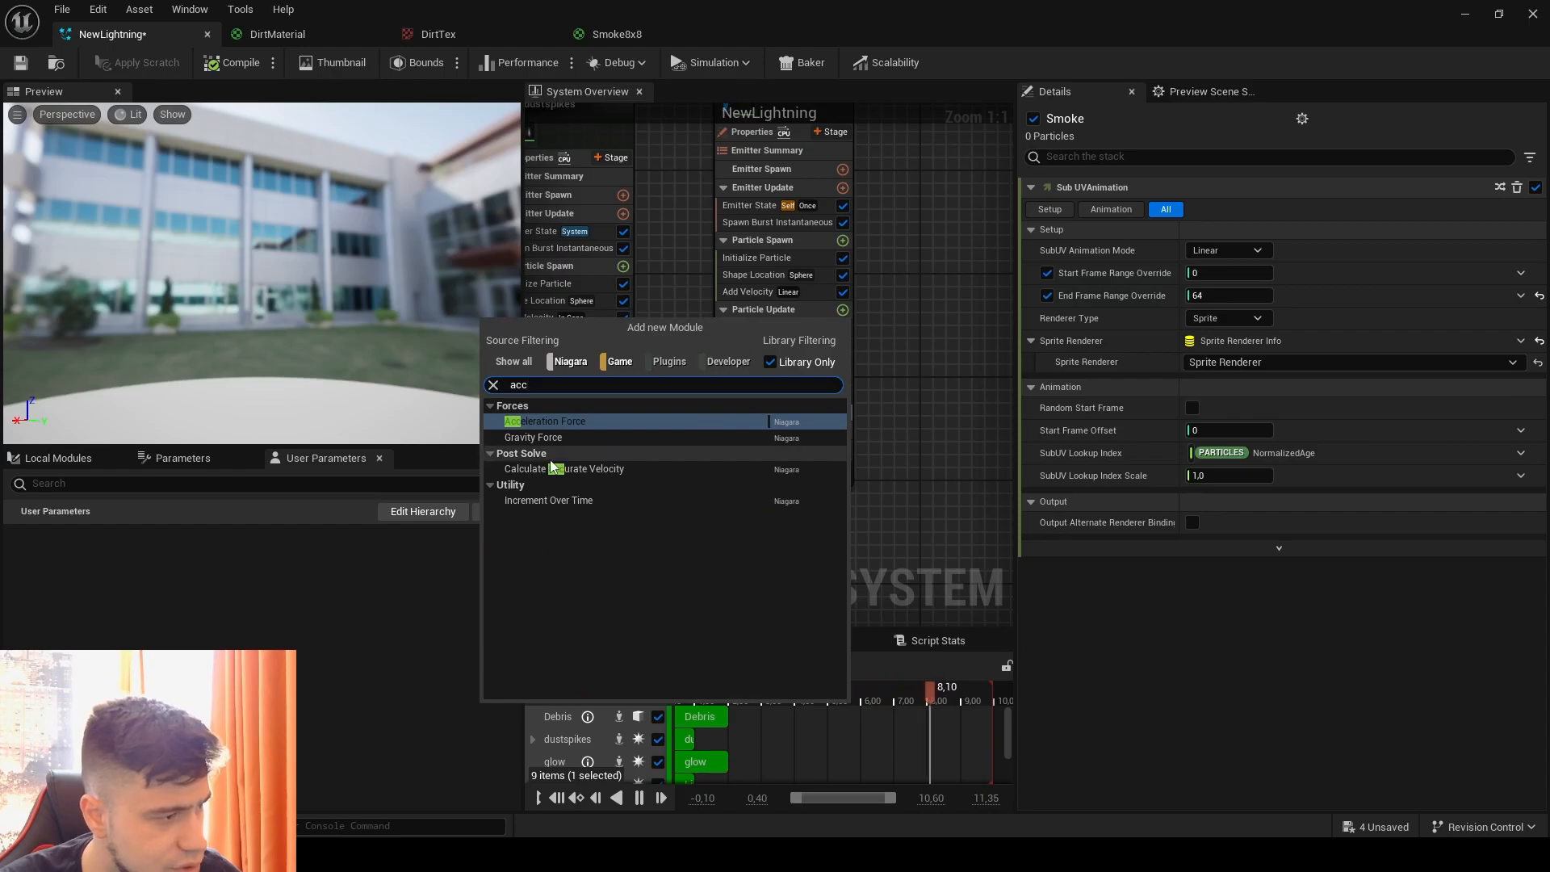
click(536, 413)
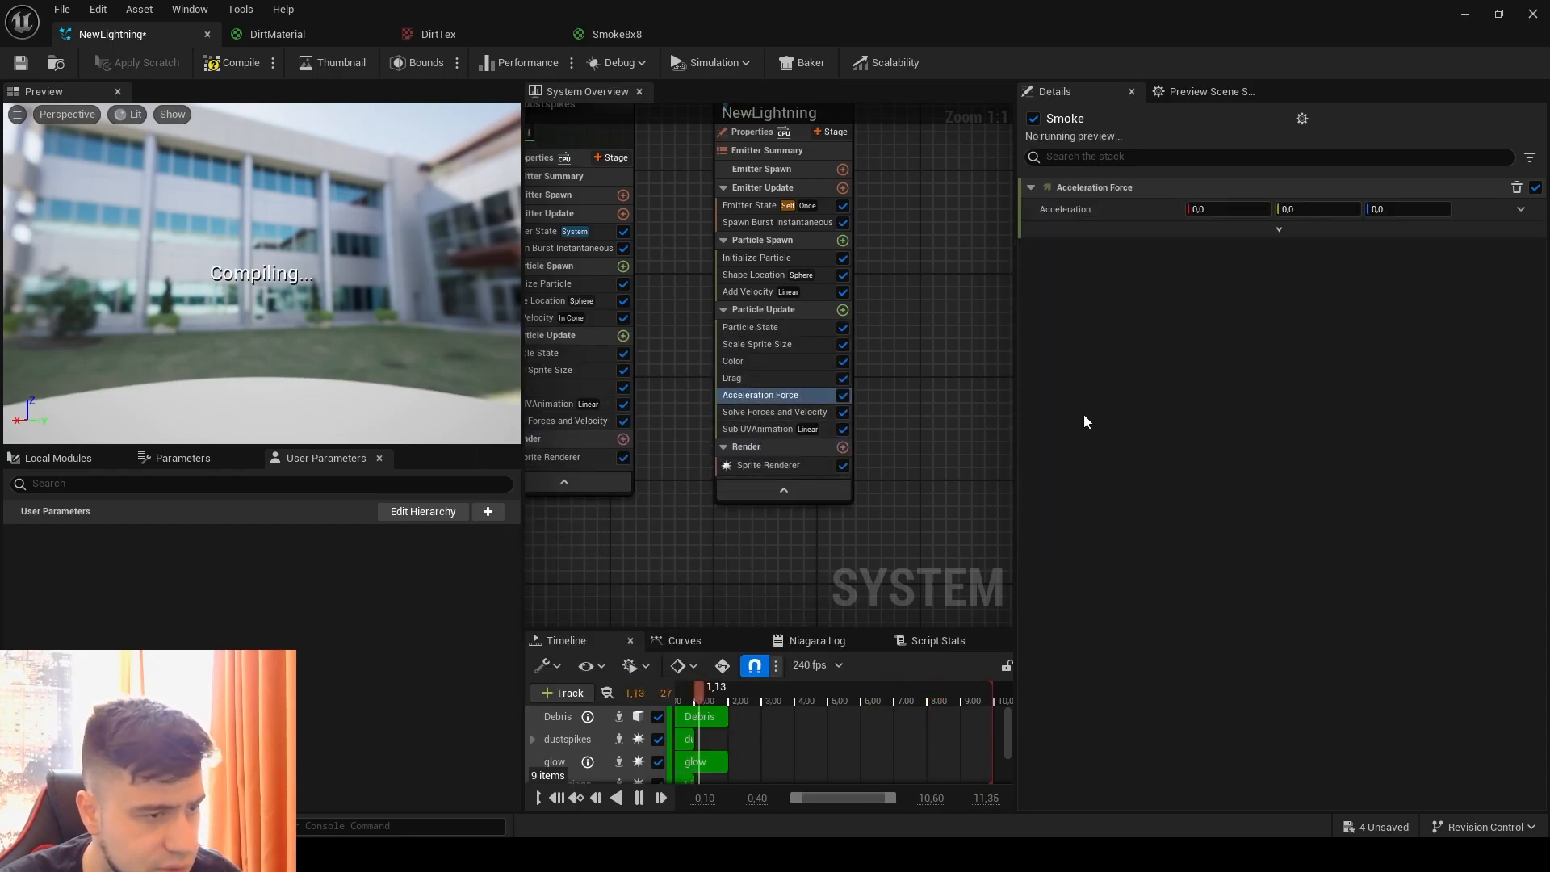
click(1520, 209)
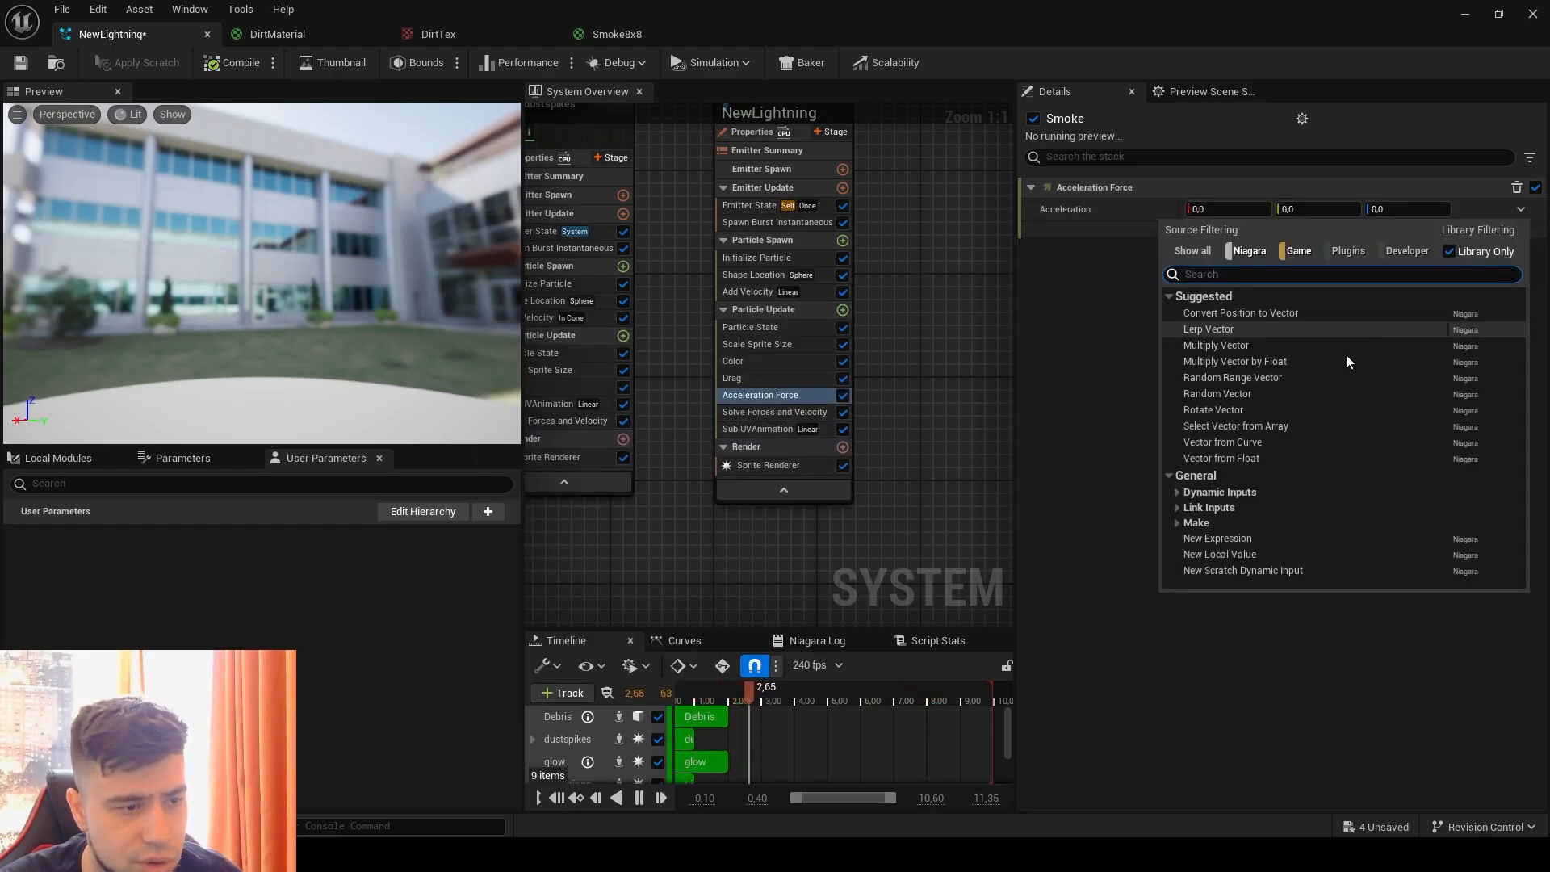
click(1240, 381)
Step: Set the X acceleration range of the Smoke emitter's Acceleration Force to minimum 150 and maximum -150, and replay the effect
click(1230, 232)
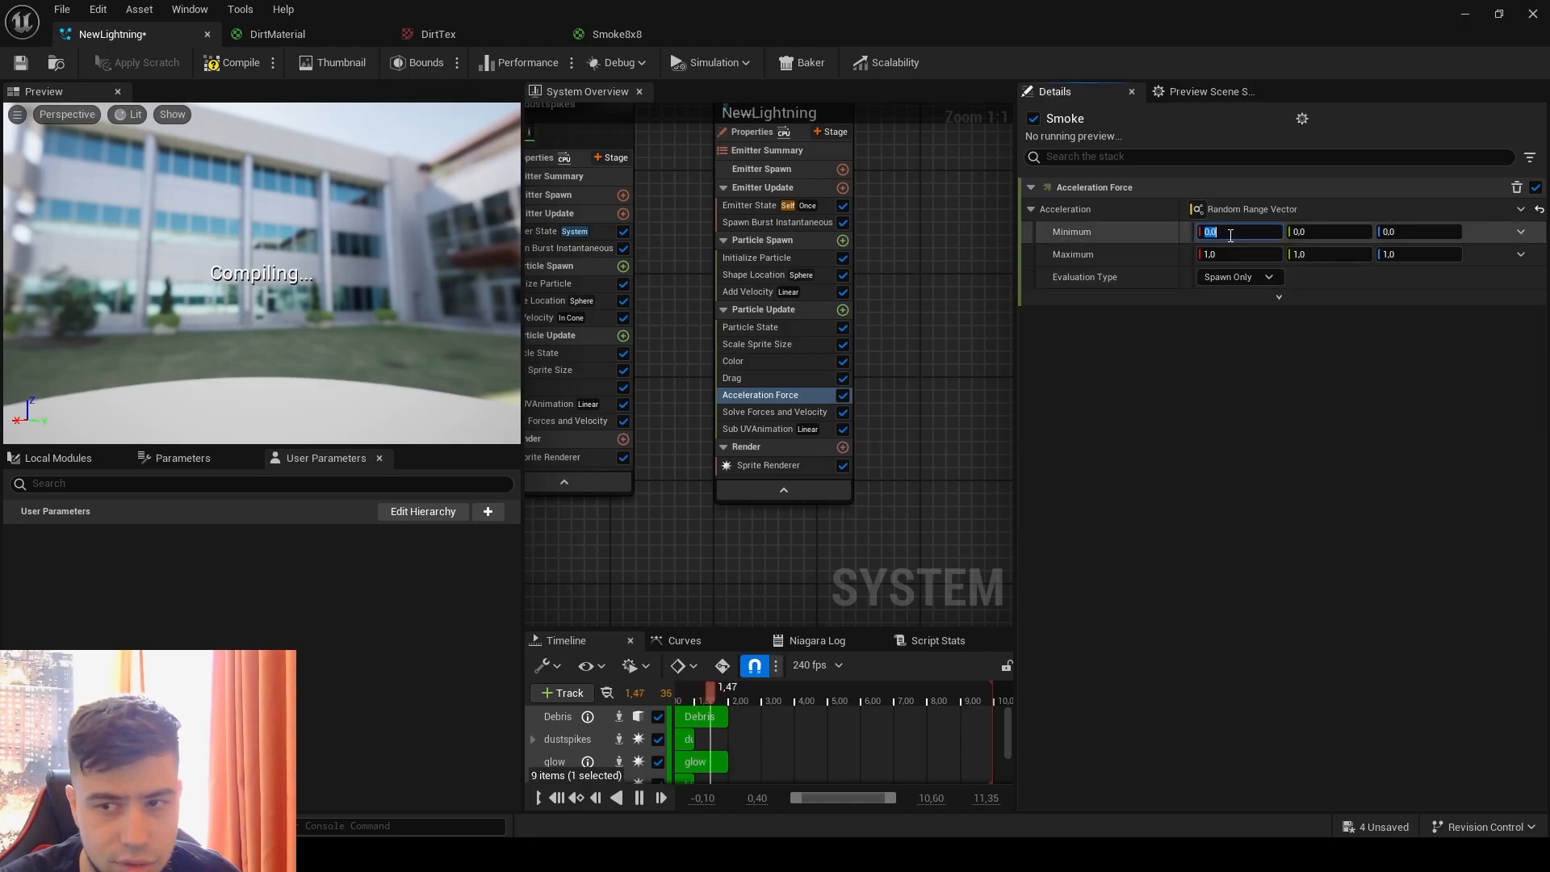
text(150)
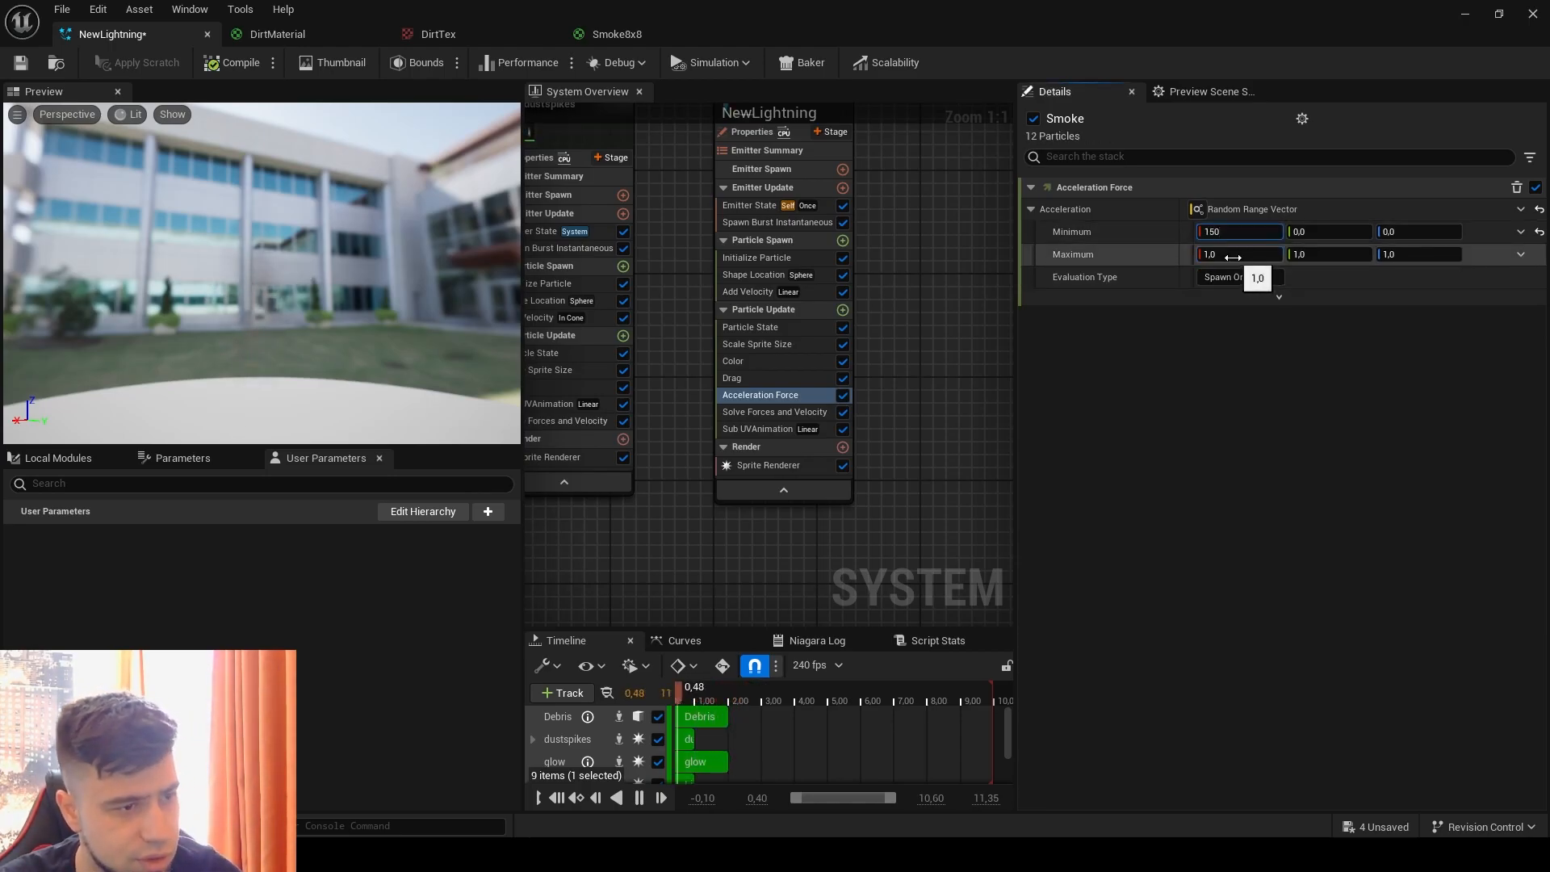
click(1234, 255)
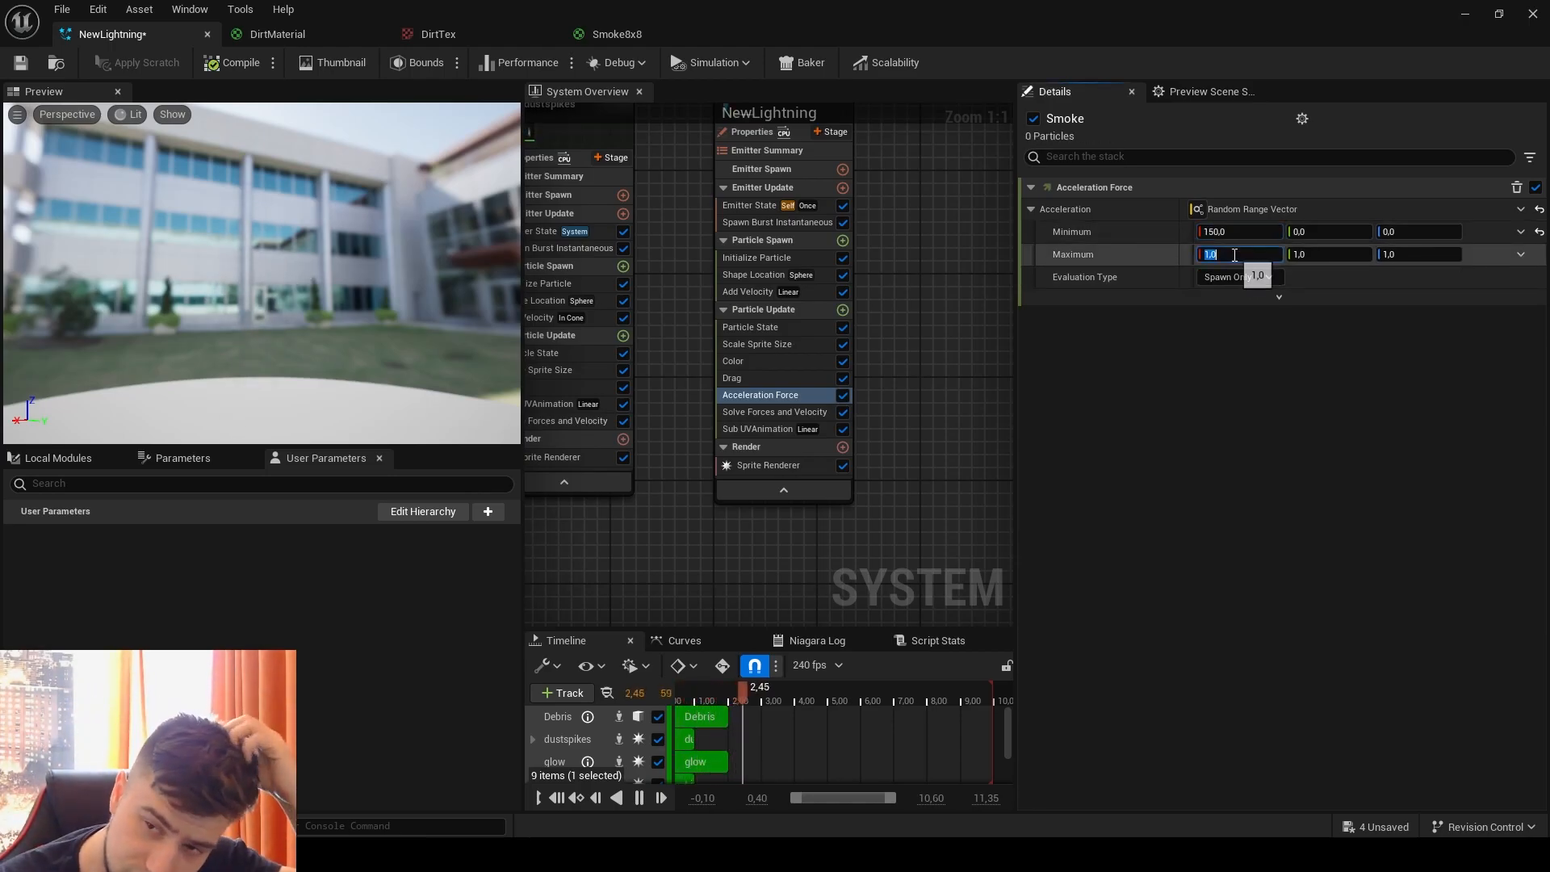
text(-150)
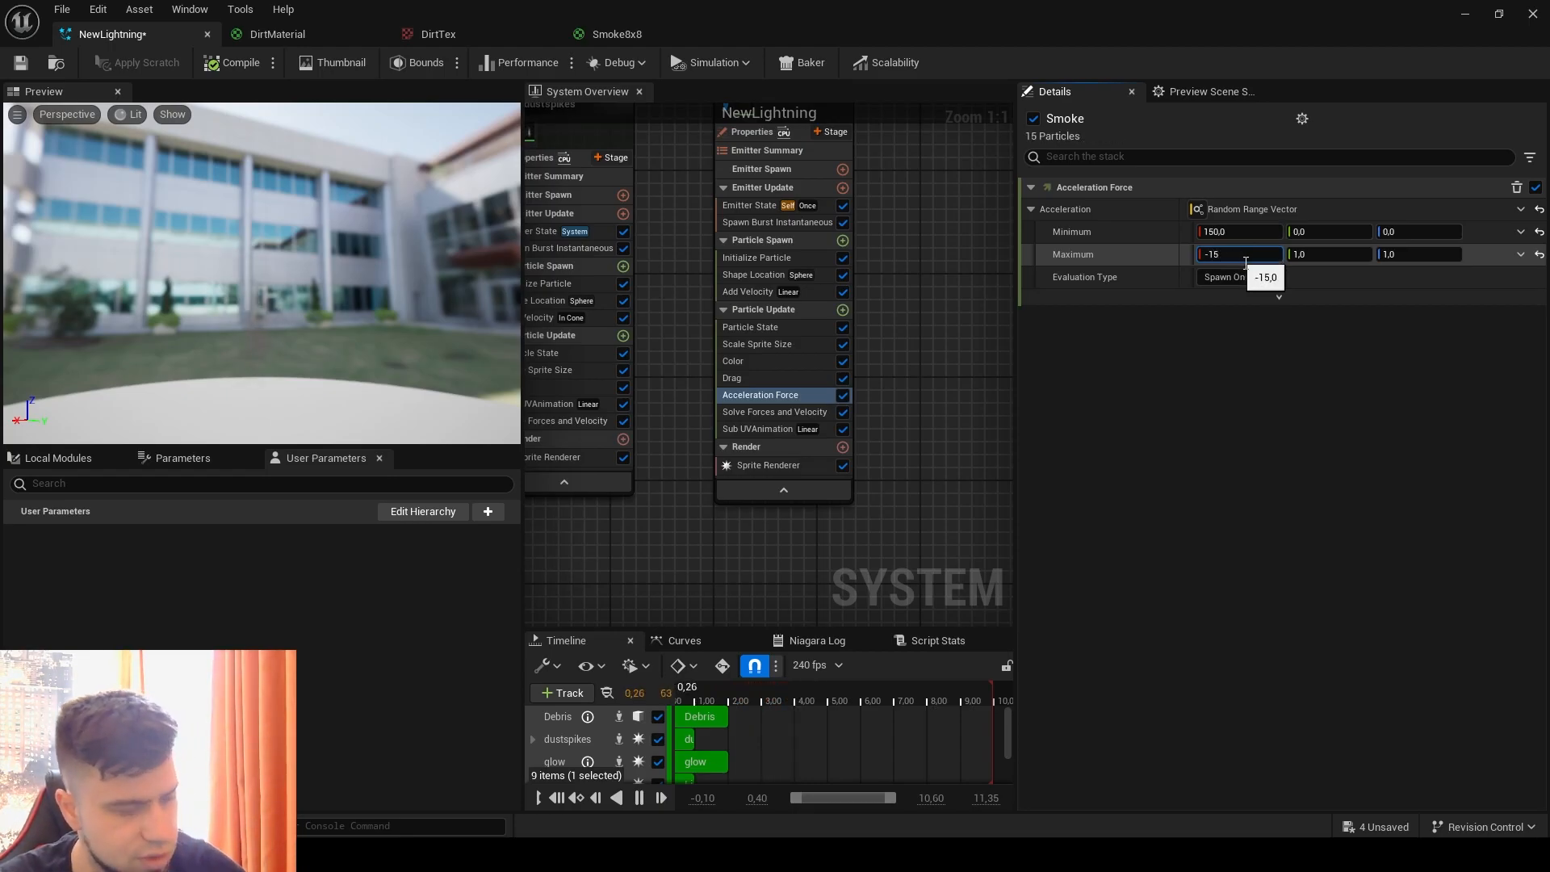
click(1324, 234)
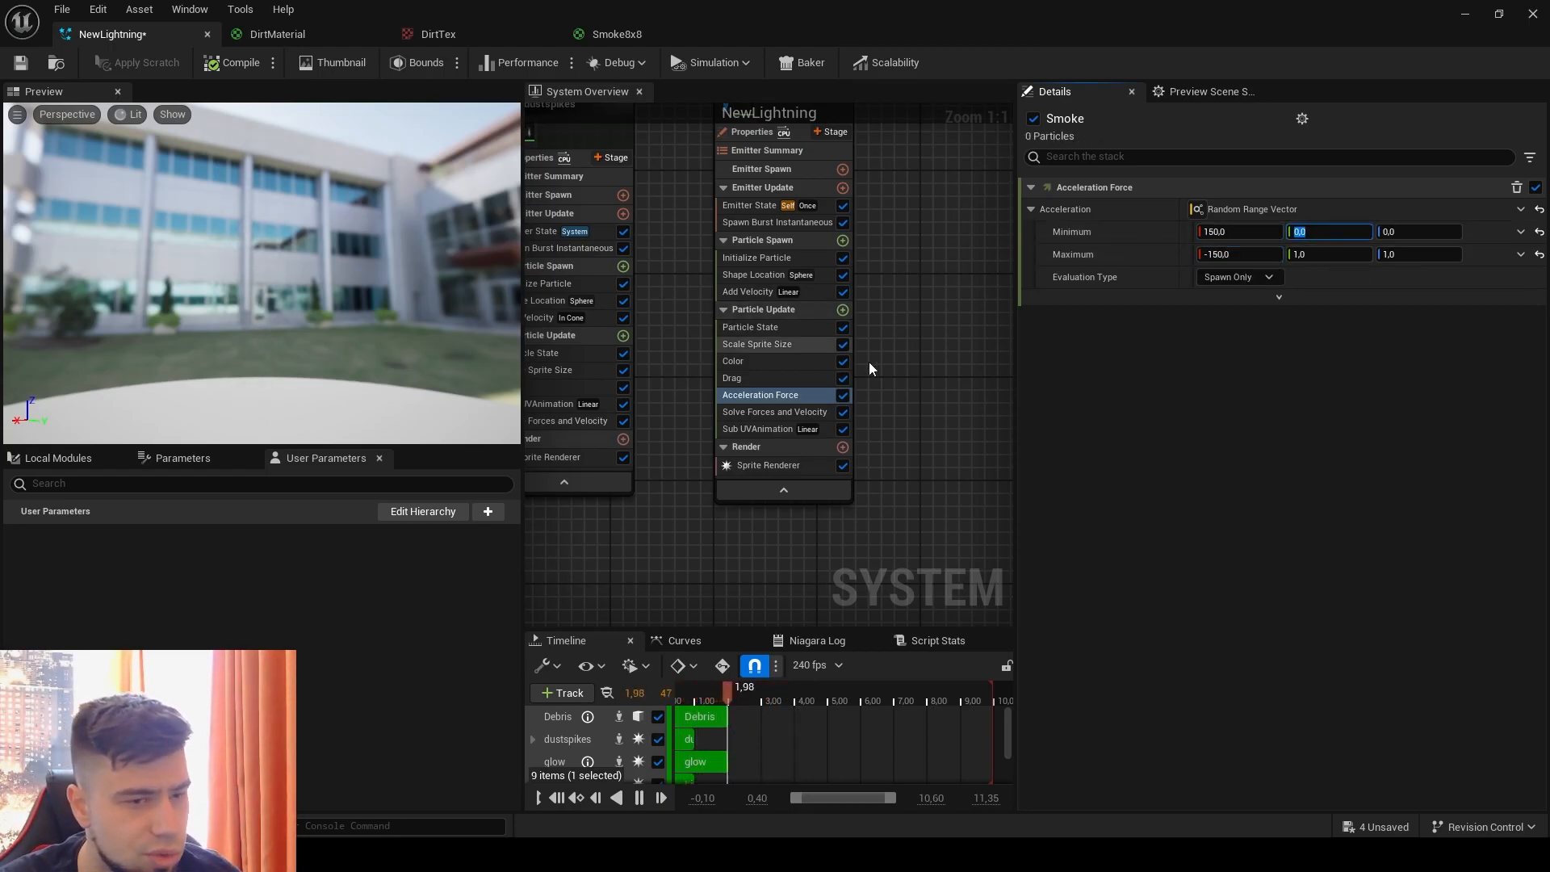
click(416, 316)
key(slash)
key(slash)
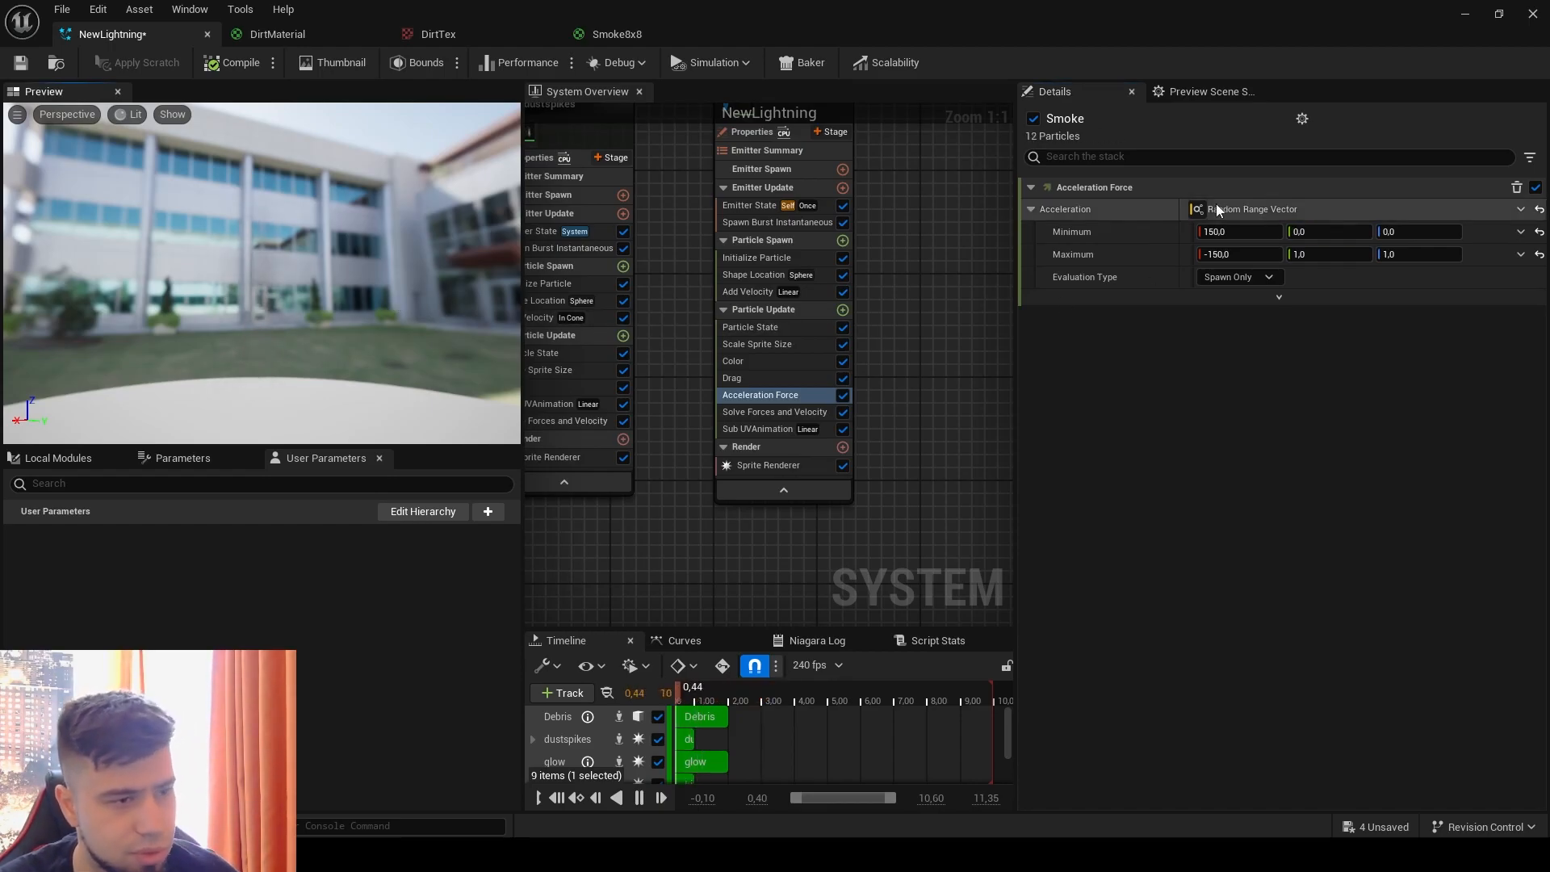
Step: Set the Y acceleration range to minimum -150 and maximum 150, and check the effect in the preview
click(1313, 233)
text(-150)
key(Return)
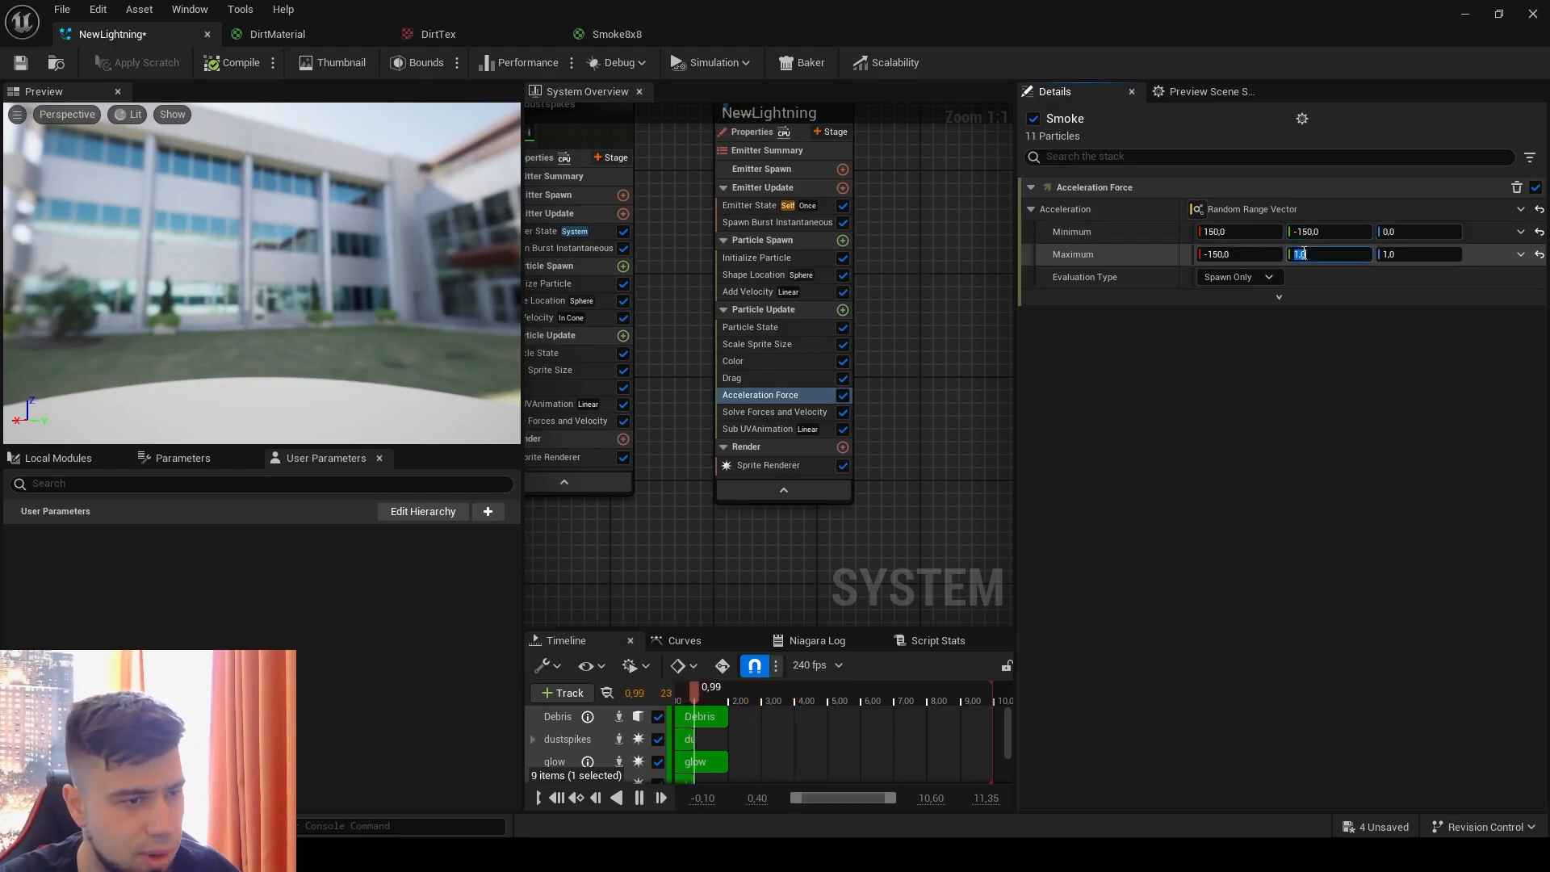
click(1304, 253)
text(150)
key(Return)
click(325, 241)
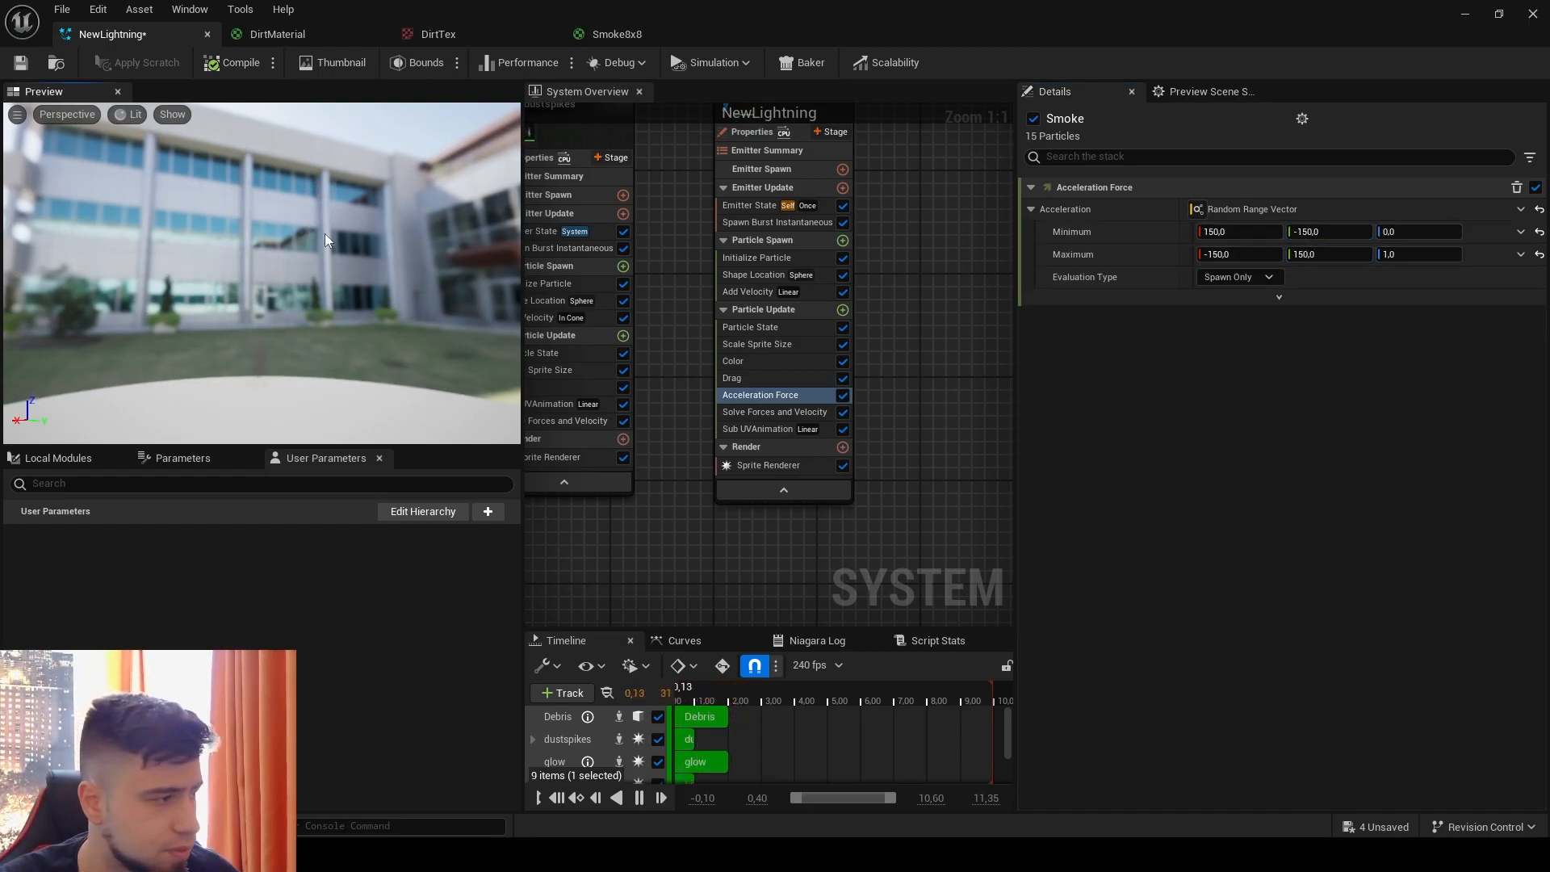
Step: Set the Z acceleration range to minimum -900 and maximum -1000
drag(1390, 233, 1368, 233)
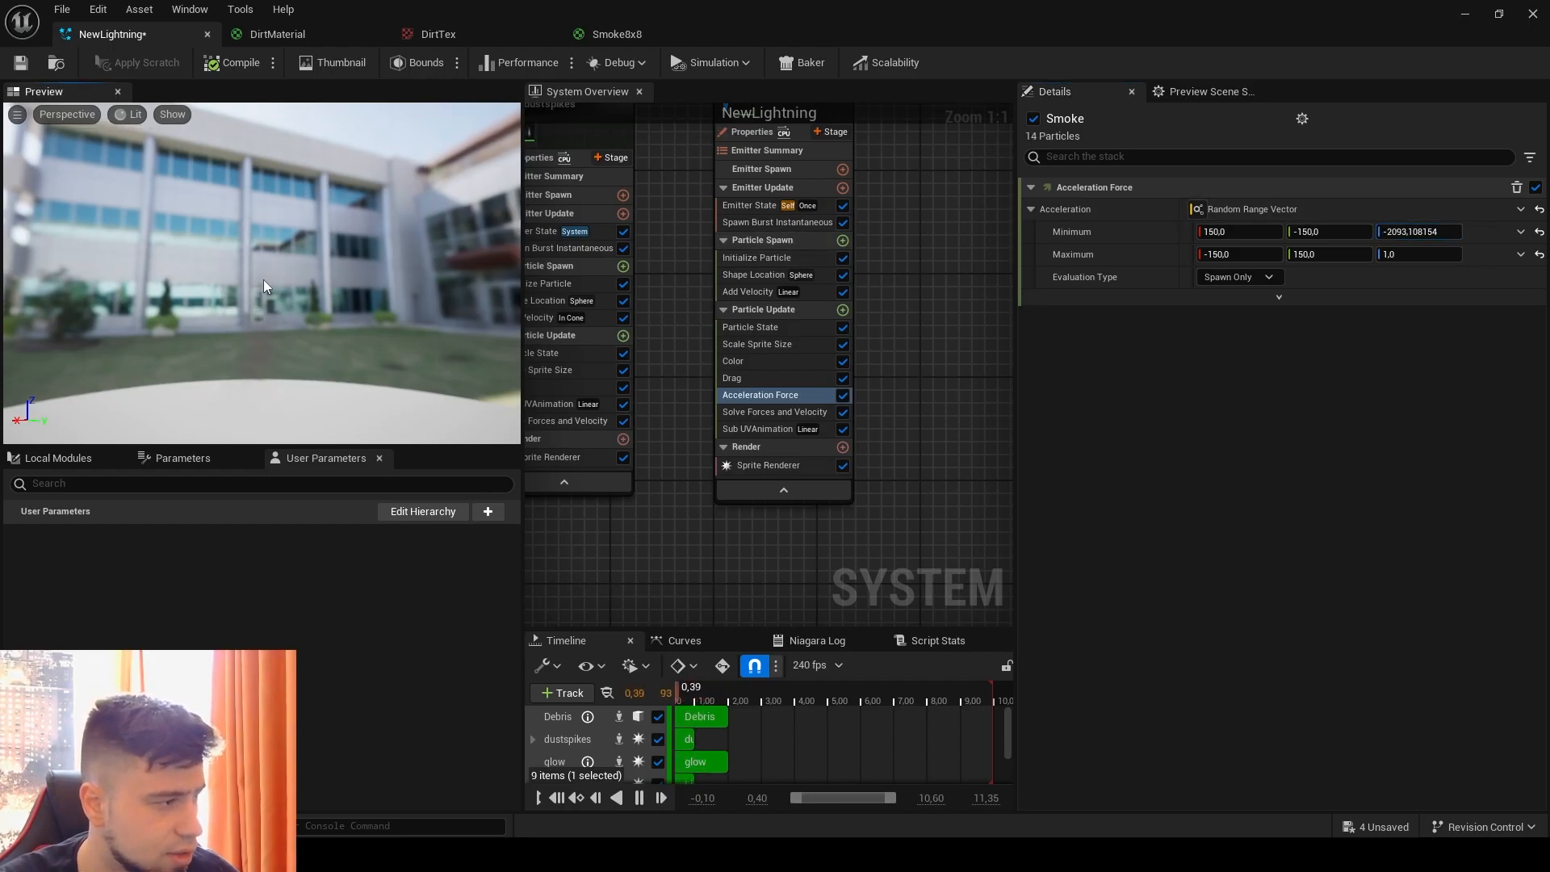
drag(1430, 233, 1477, 233)
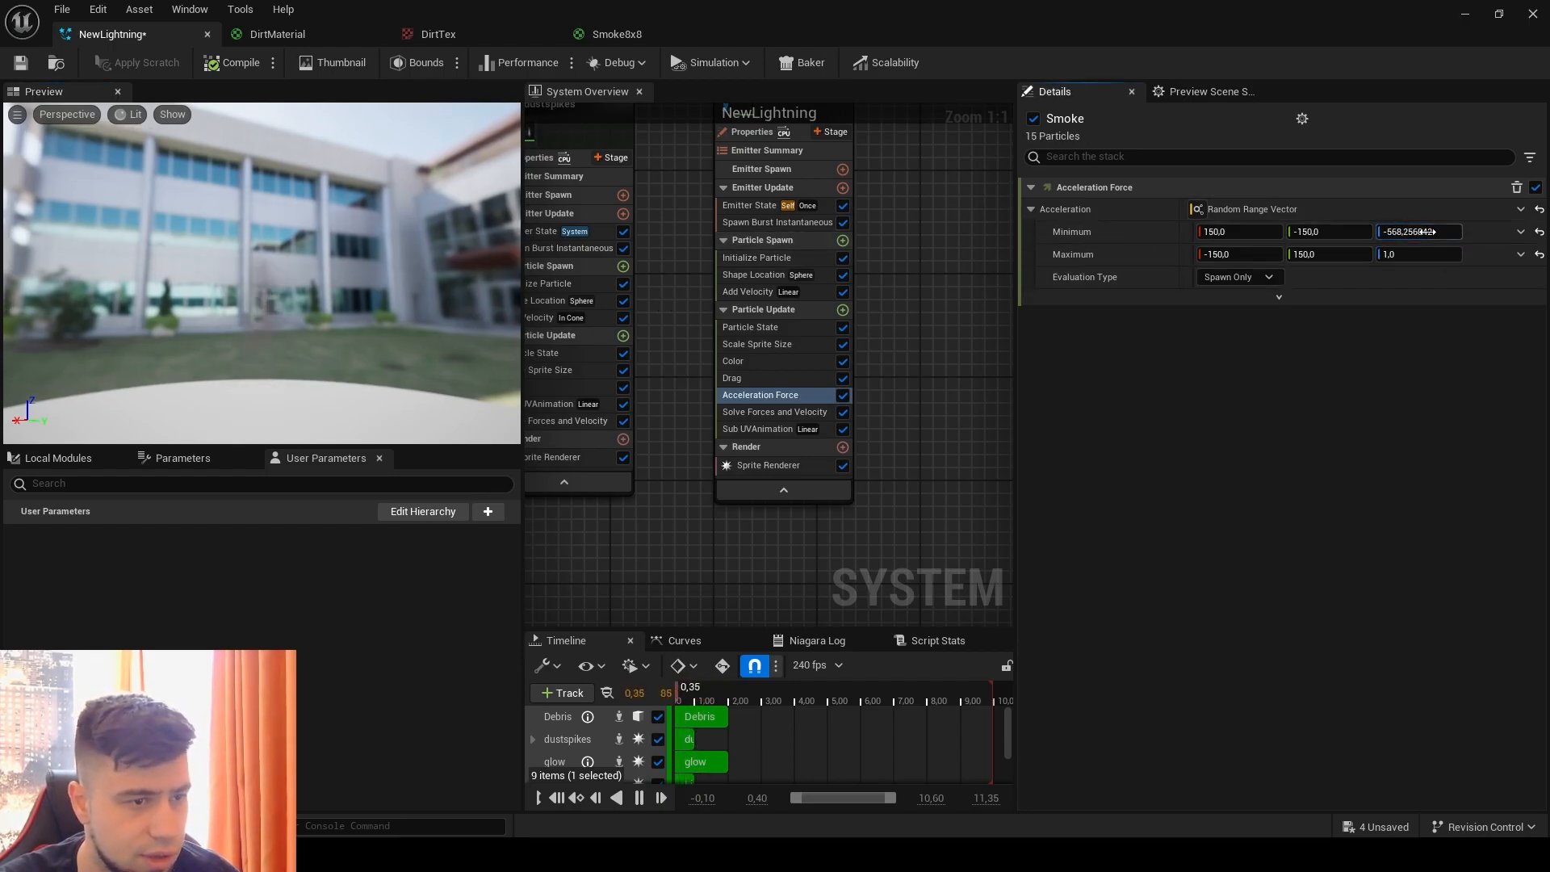
text(-900)
click(1424, 255)
text(-1000)
key(Return)
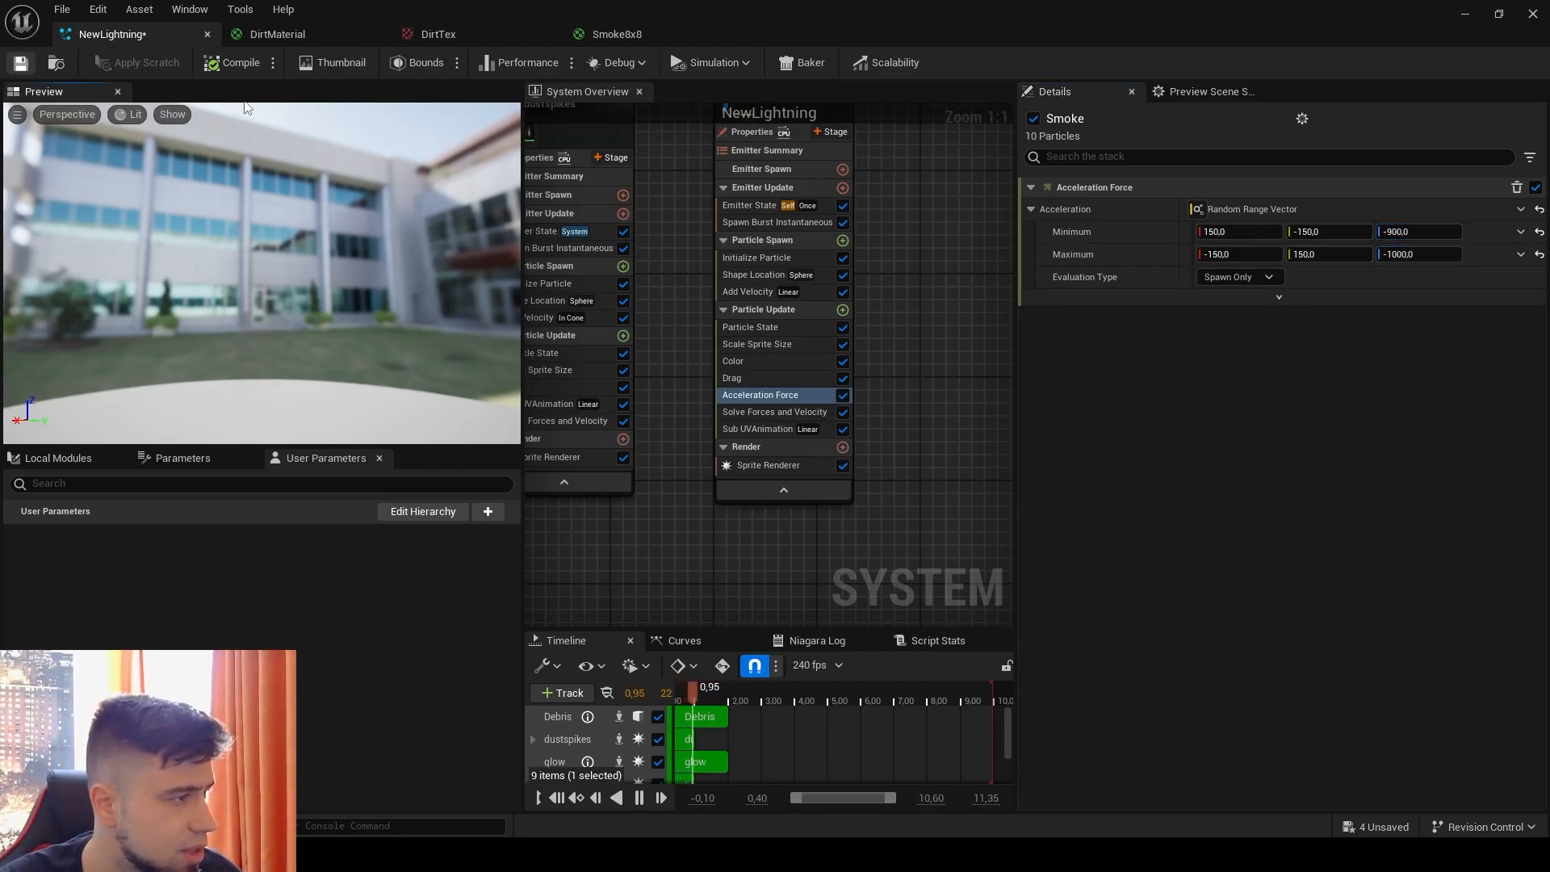
Step: Uncover the level viewport to check the smoke's downward motion, and return to the full-size NewLightning editor
double_click(376, 8)
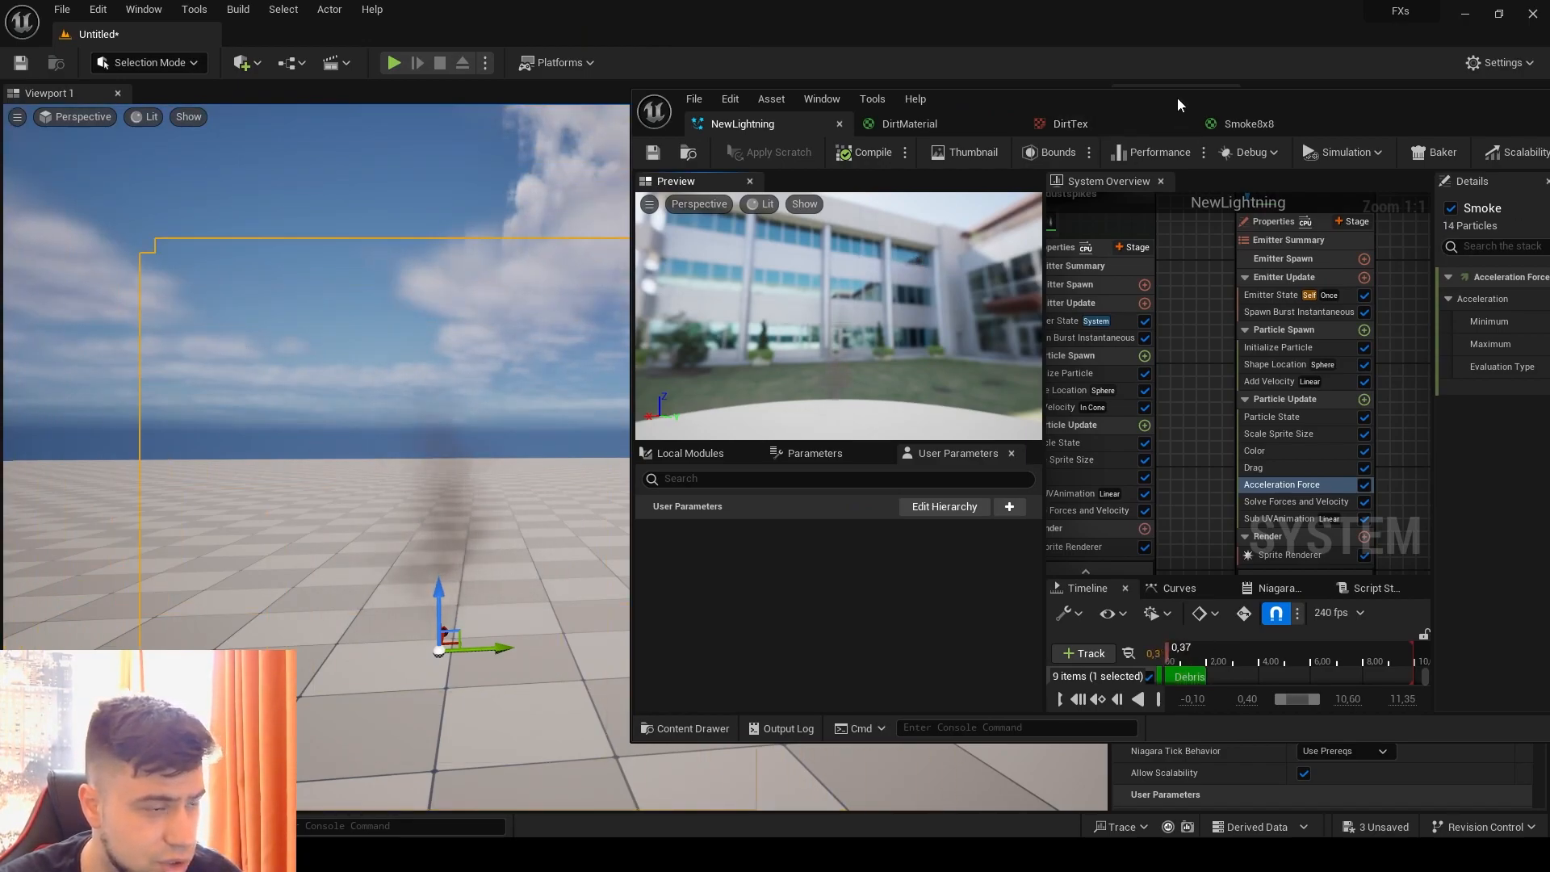
drag(1177, 97, 1128, 86)
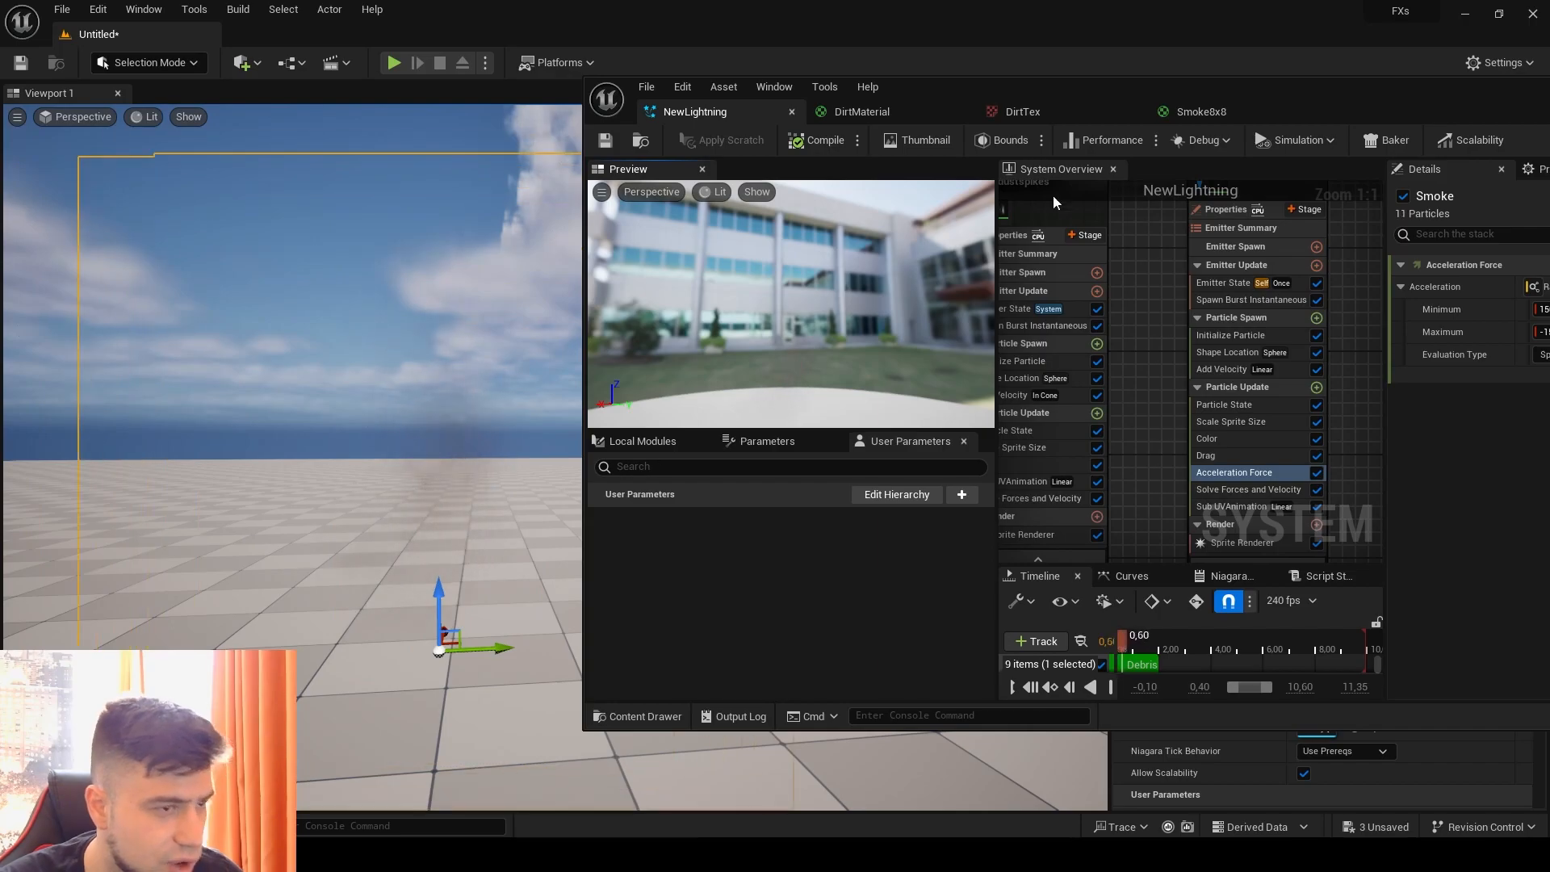
drag(1202, 94, 683, 72)
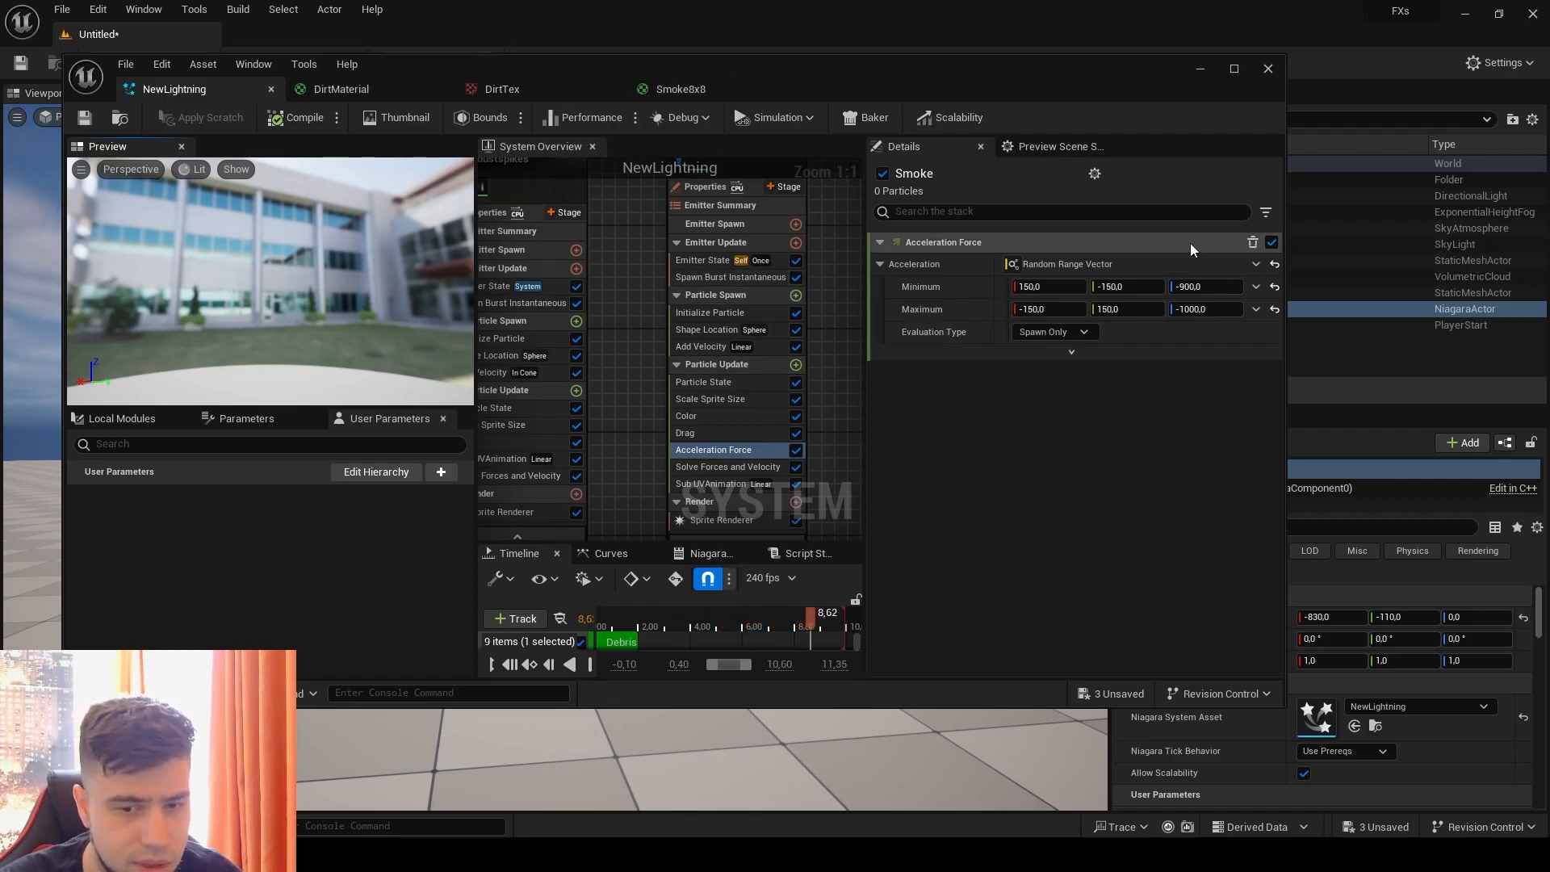
drag(776, 85, 952, 72)
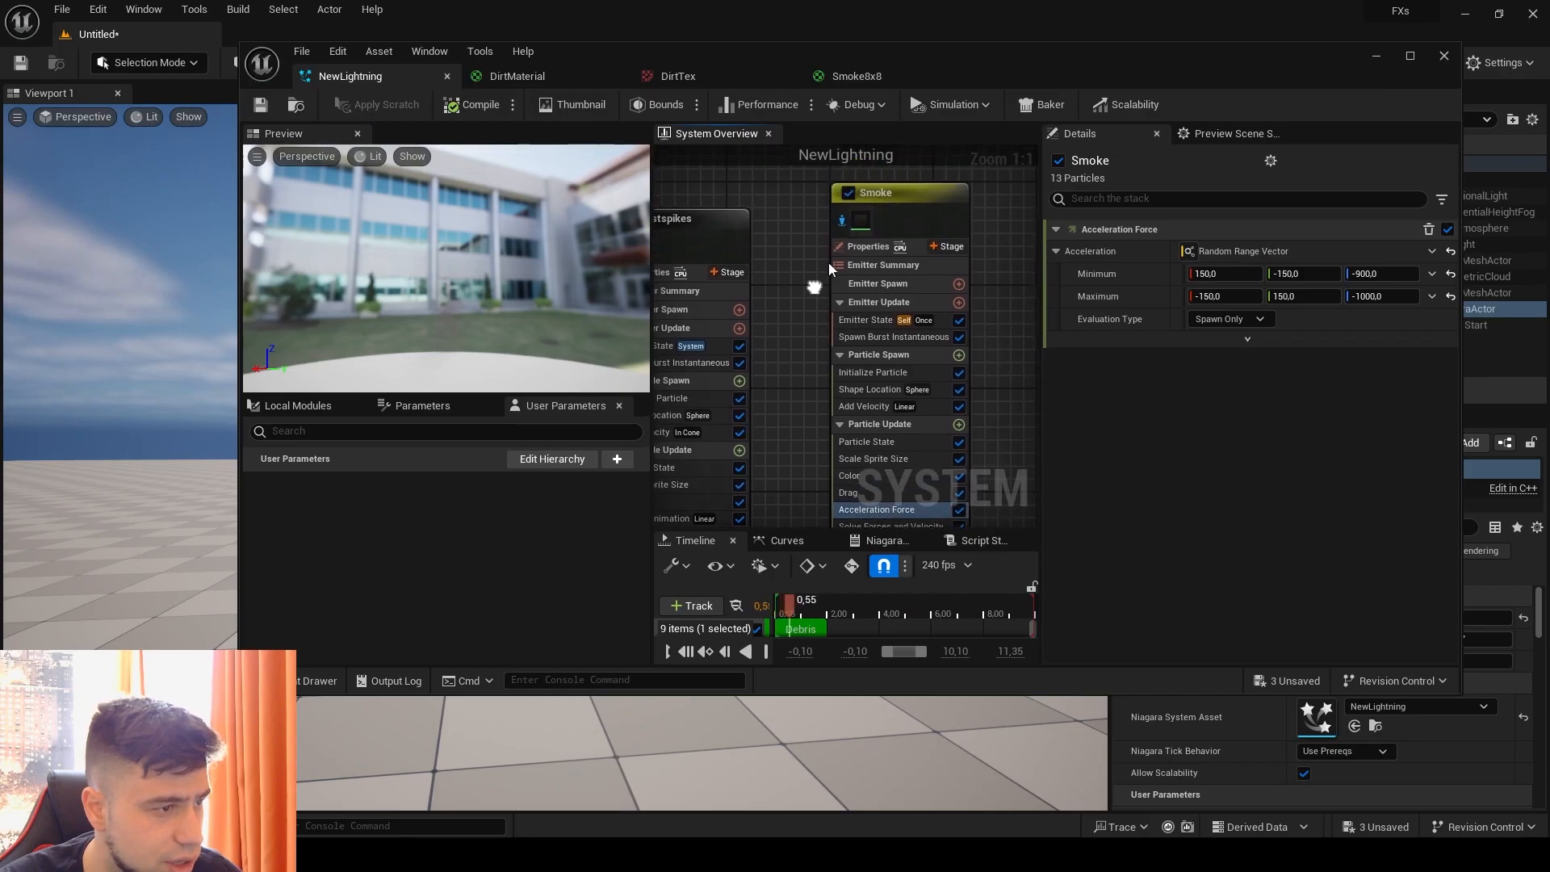
drag(730, 50, 1142, 67)
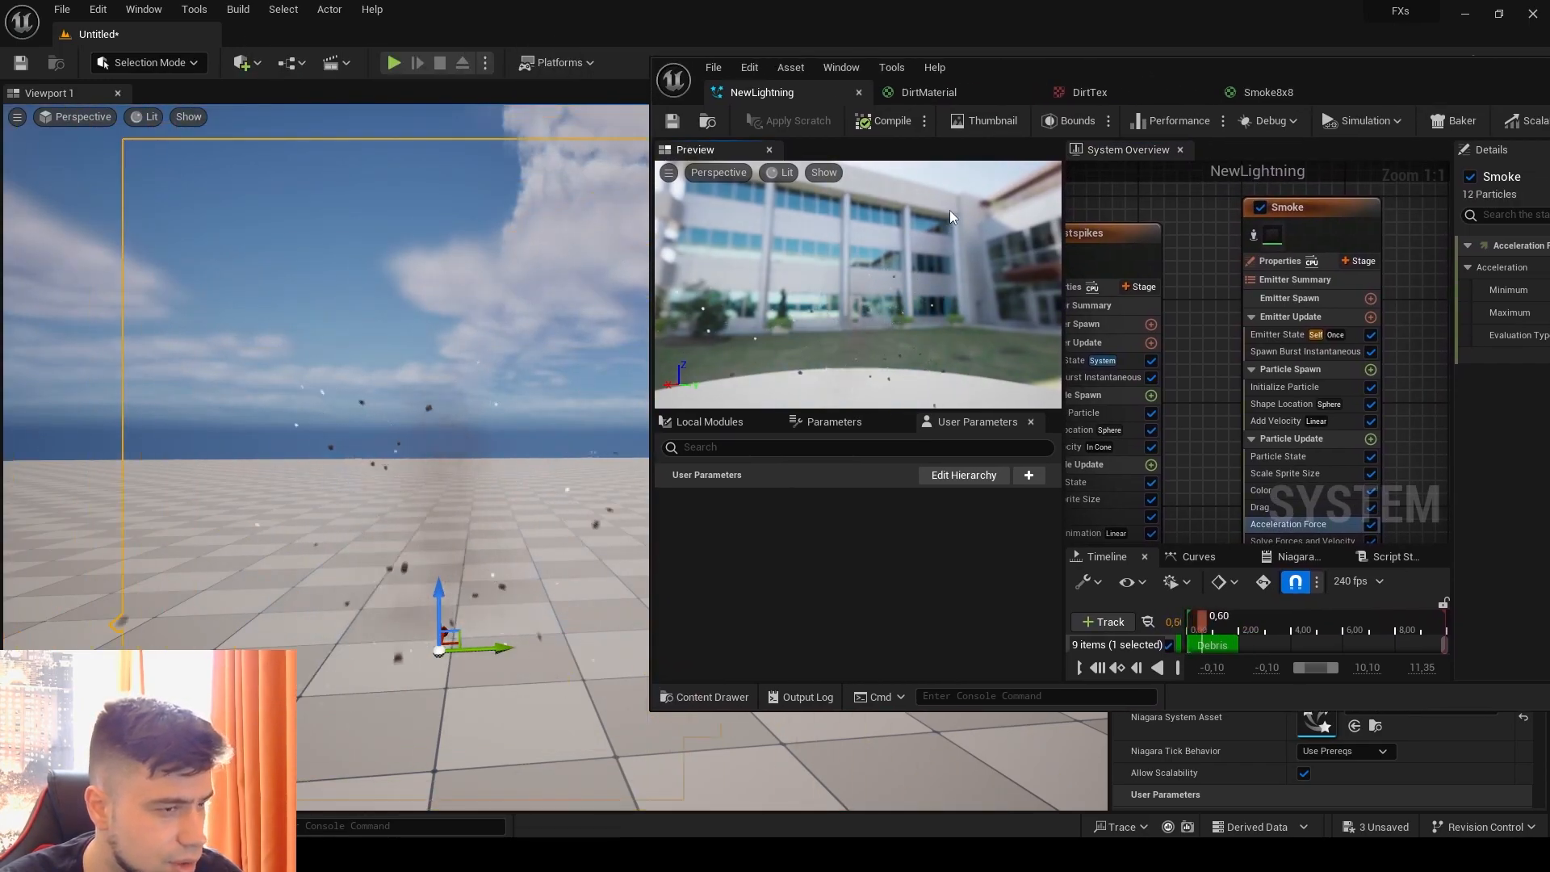
drag(1374, 74, 783, 46)
click(1233, 45)
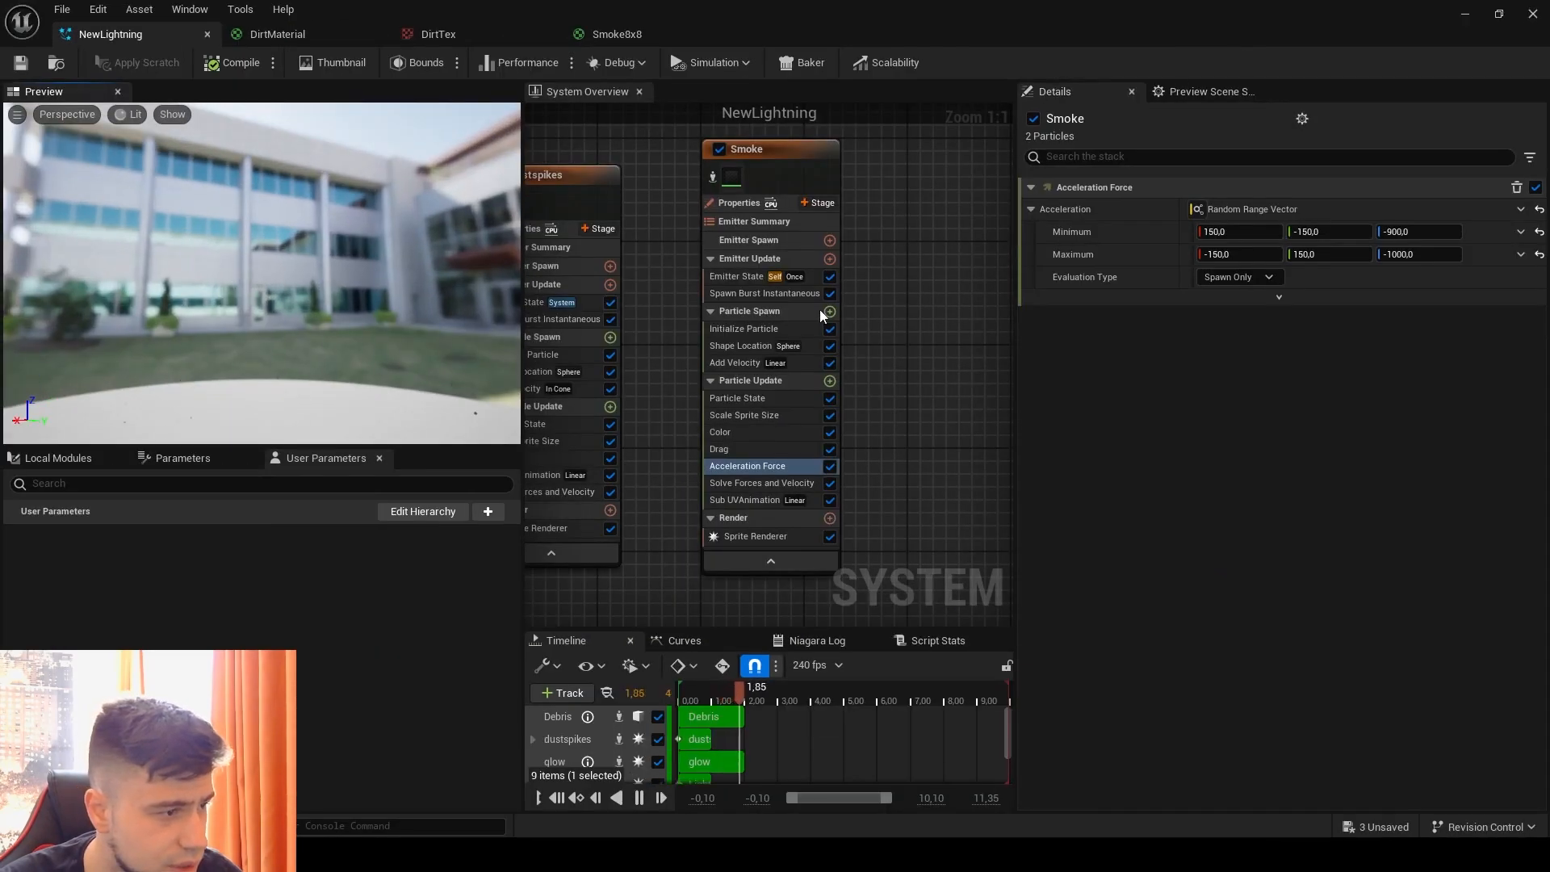
Step: Set the Smoke emitter's uniform sprite size range to minimum 150 and maximum 250 in Initialize Particle
click(741, 327)
drag(1263, 504, 1283, 504)
click(1262, 524)
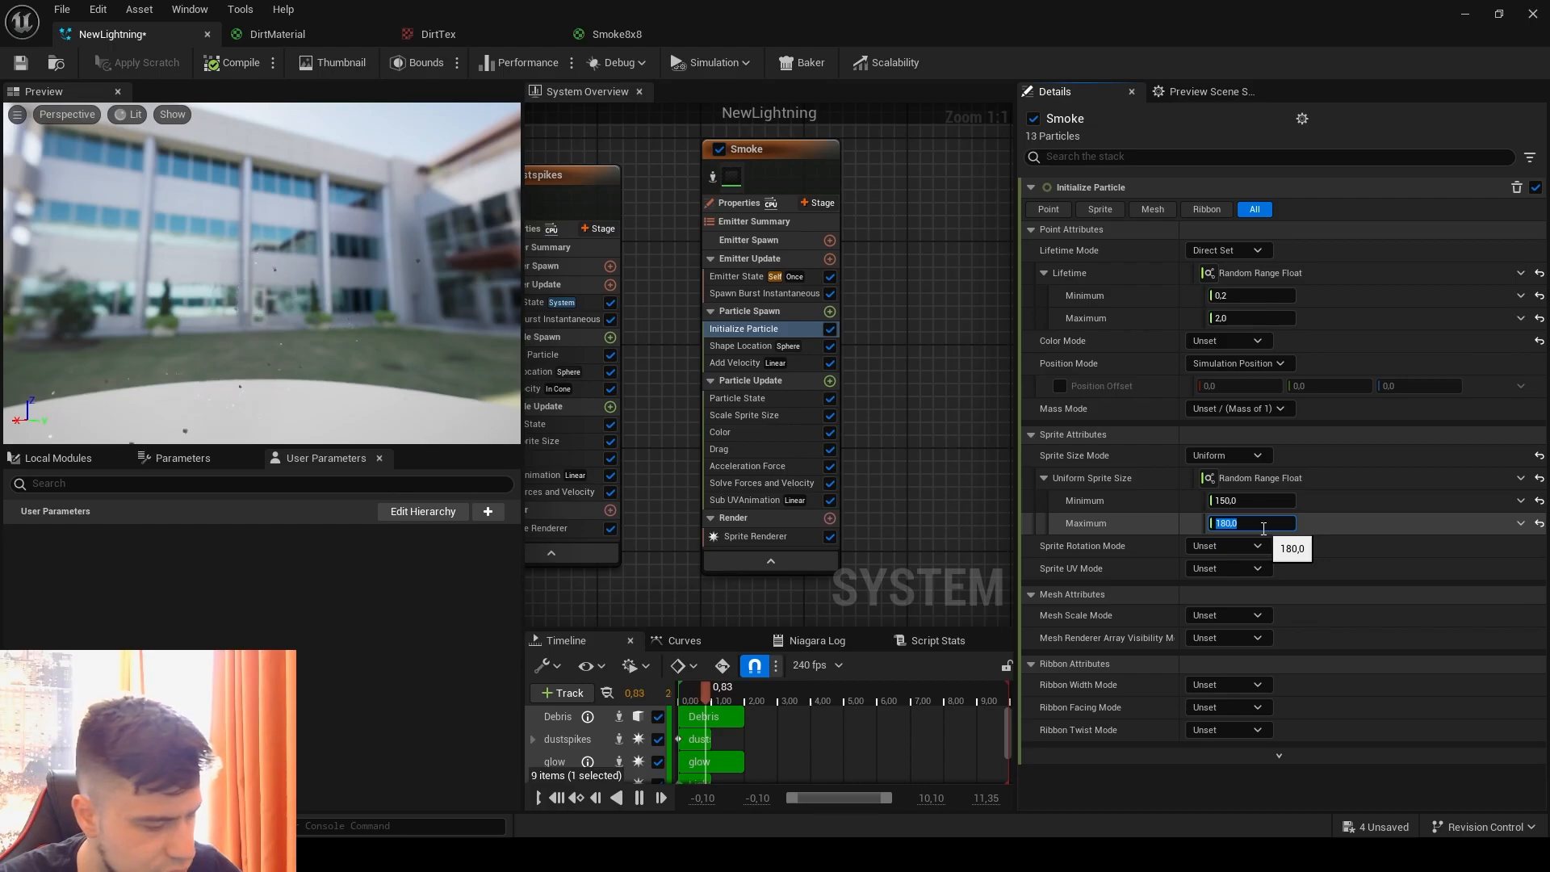
text(2500)
click(1388, 551)
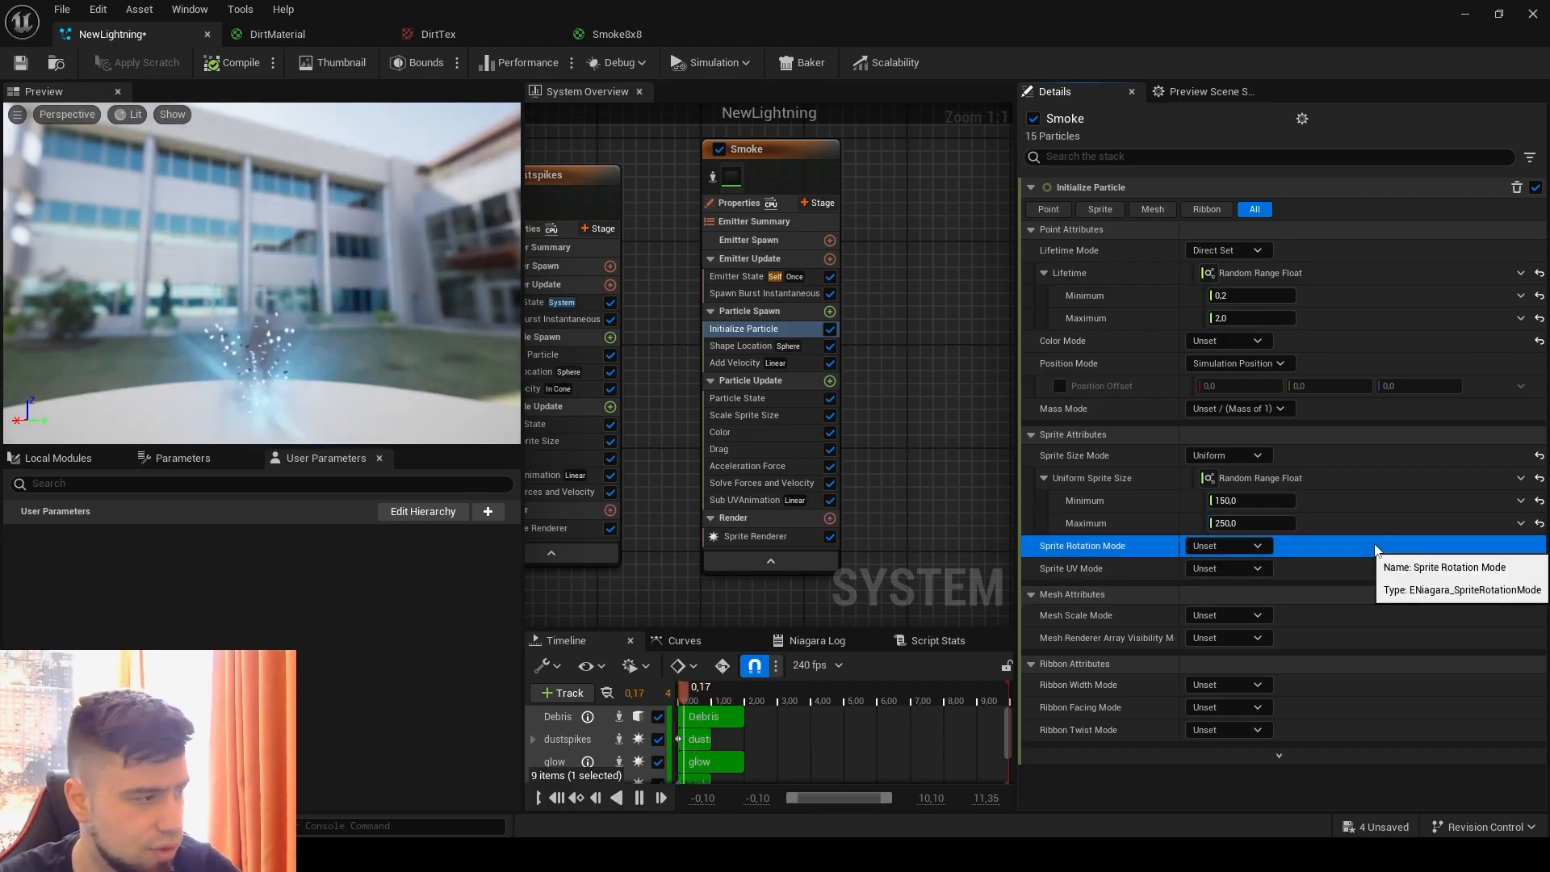
Step: Save the NewLightning system and check the enlarged smoke in the level
drag(969, 6, 1123, 64)
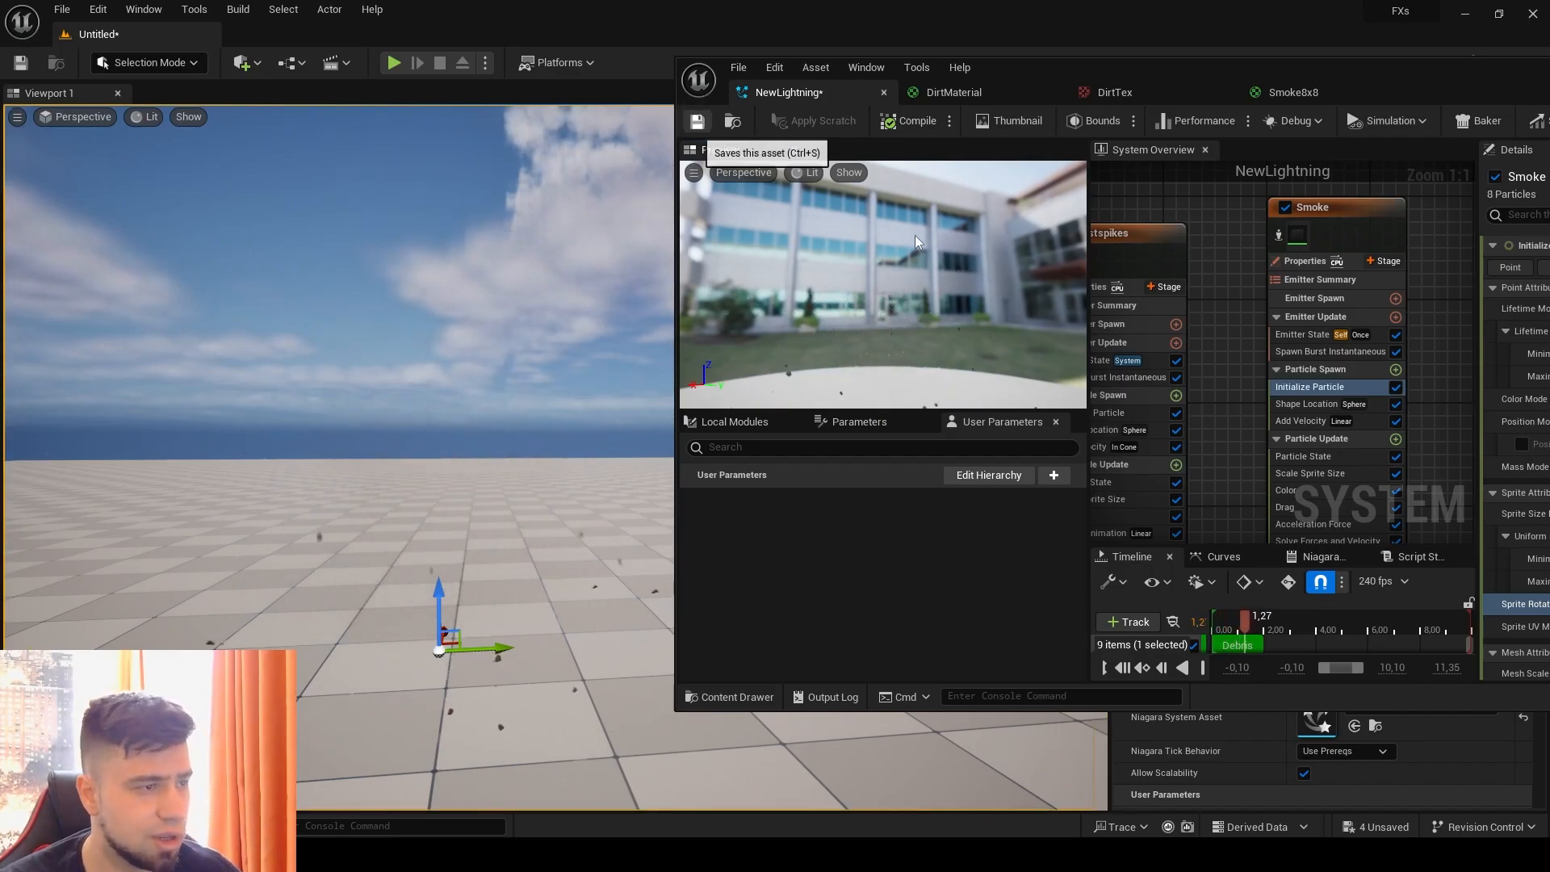
click(696, 120)
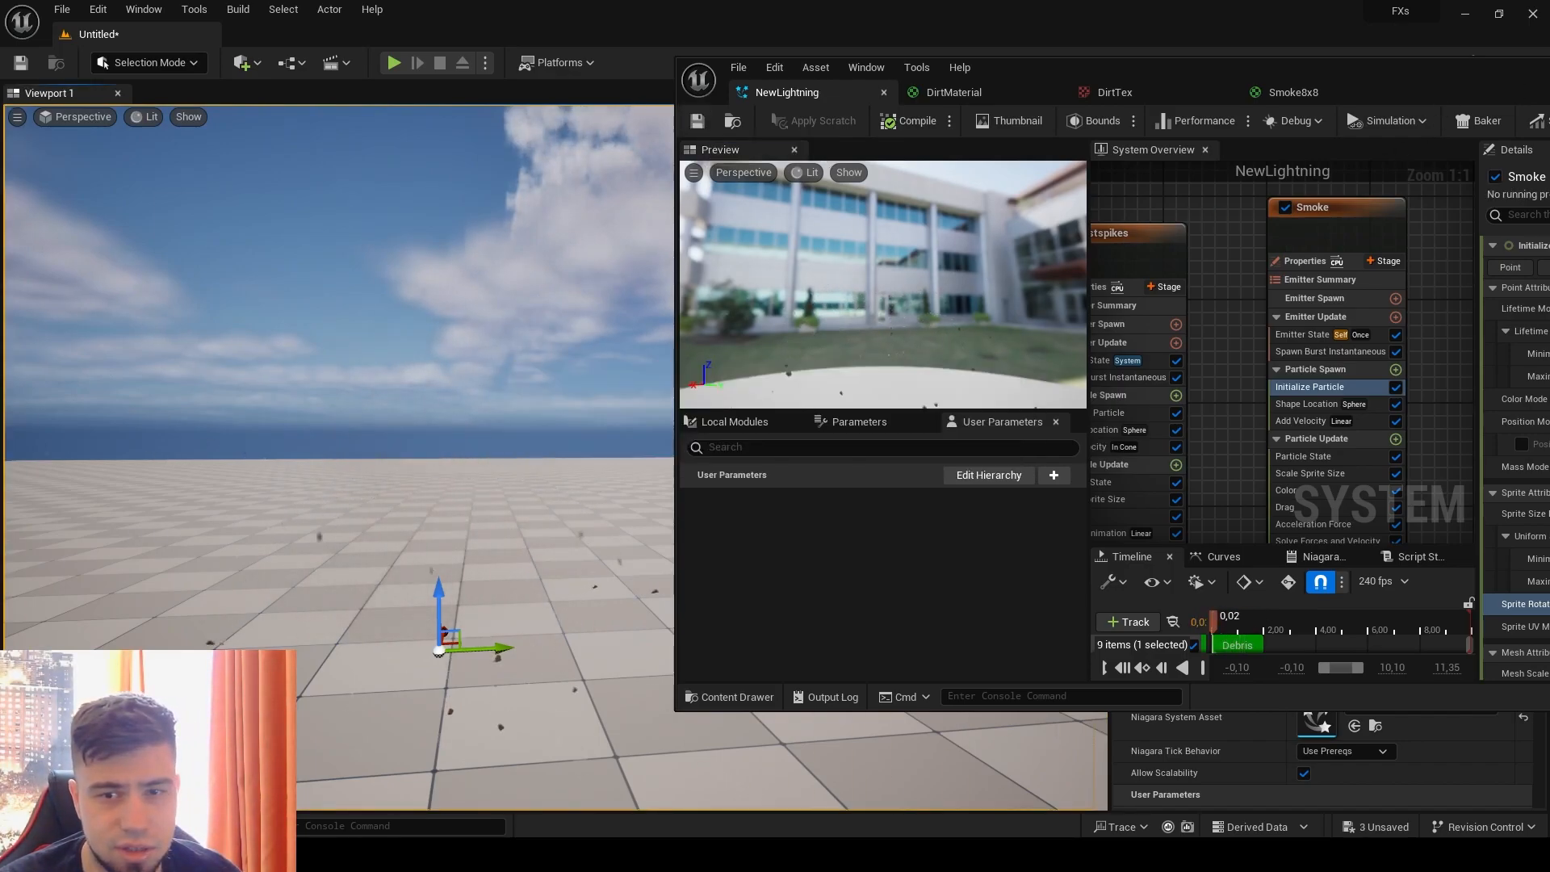
double_click(1398, 71)
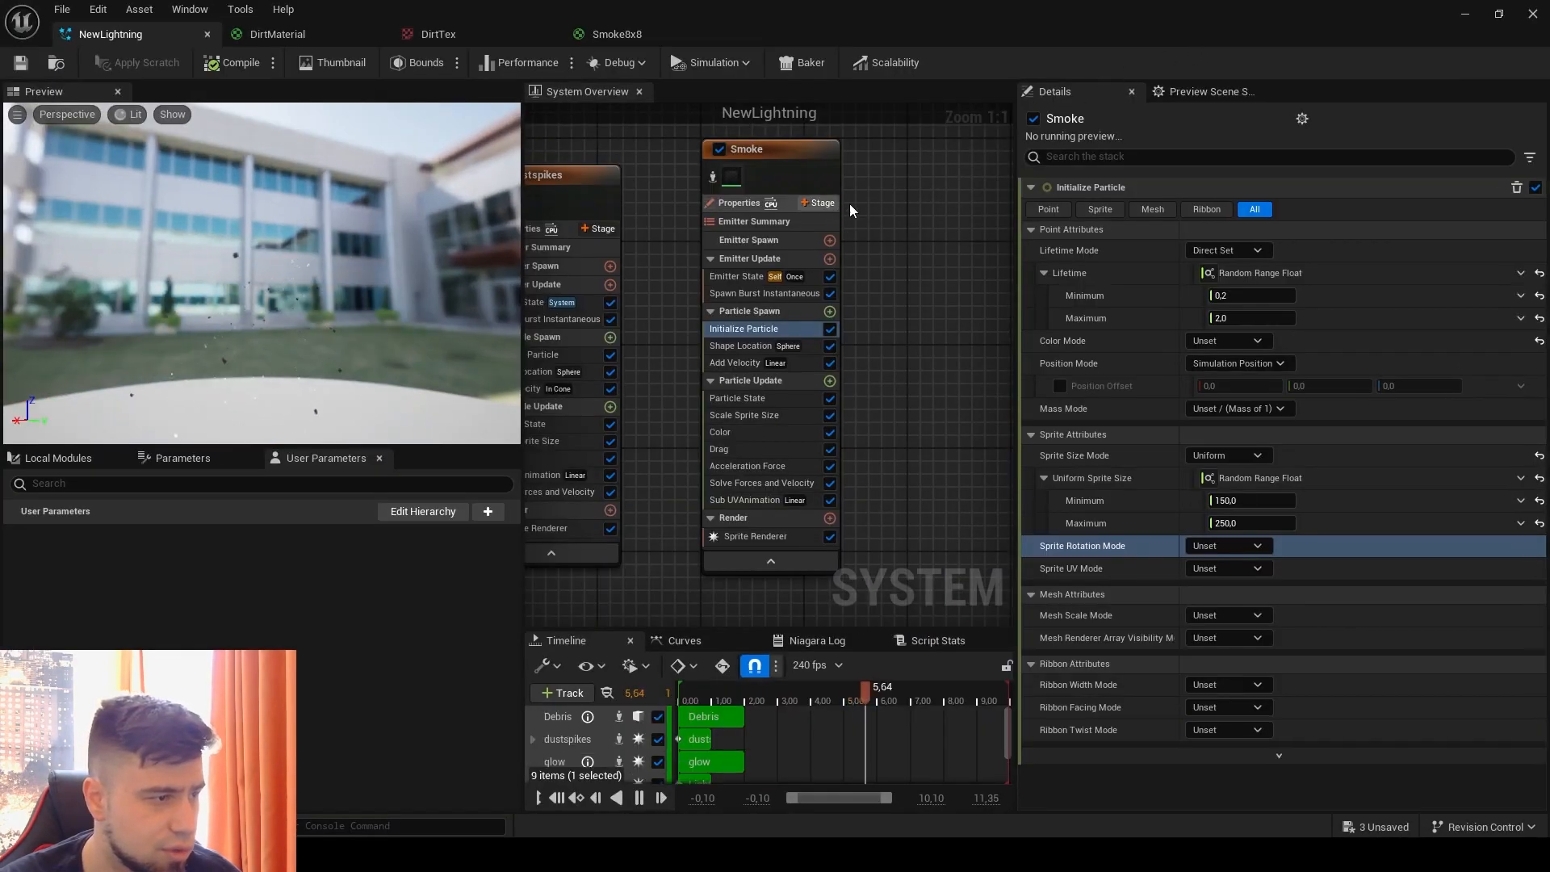
Step: Duplicate the glow emitter and place the copy beside the Smoke emitter
right_drag(850, 210, 996, 262)
right_drag(877, 177, 1070, 163)
click(726, 226)
right_drag(897, 182, 807, 197)
click(816, 220)
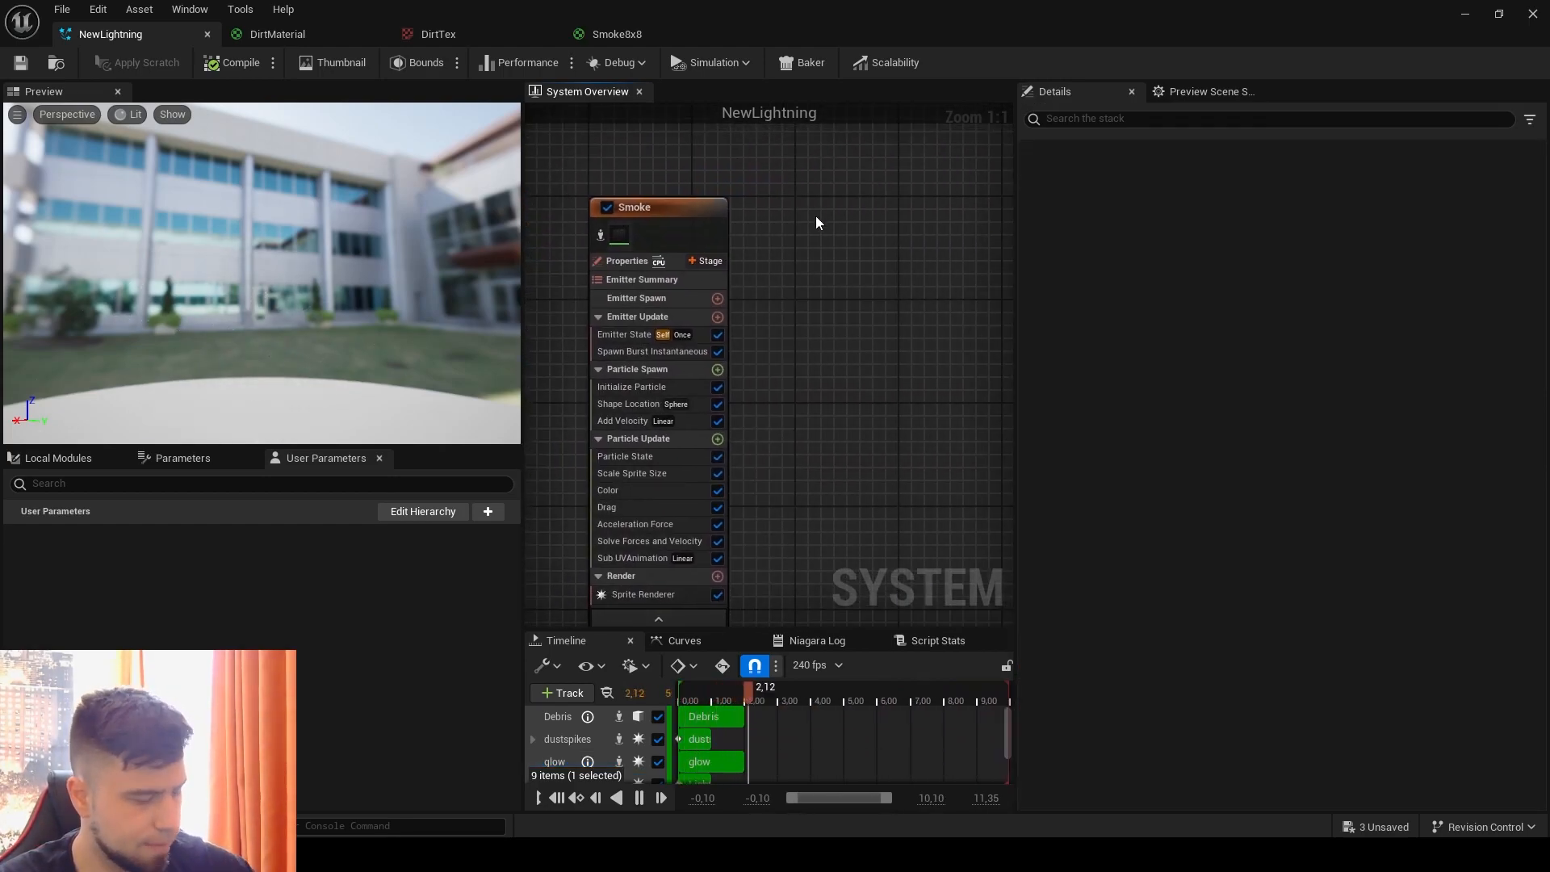
key(ctrl+v)
Step: Rename the copied glow emitter to Refraction and line it up next to the Smoke emitter
right_click(840, 220)
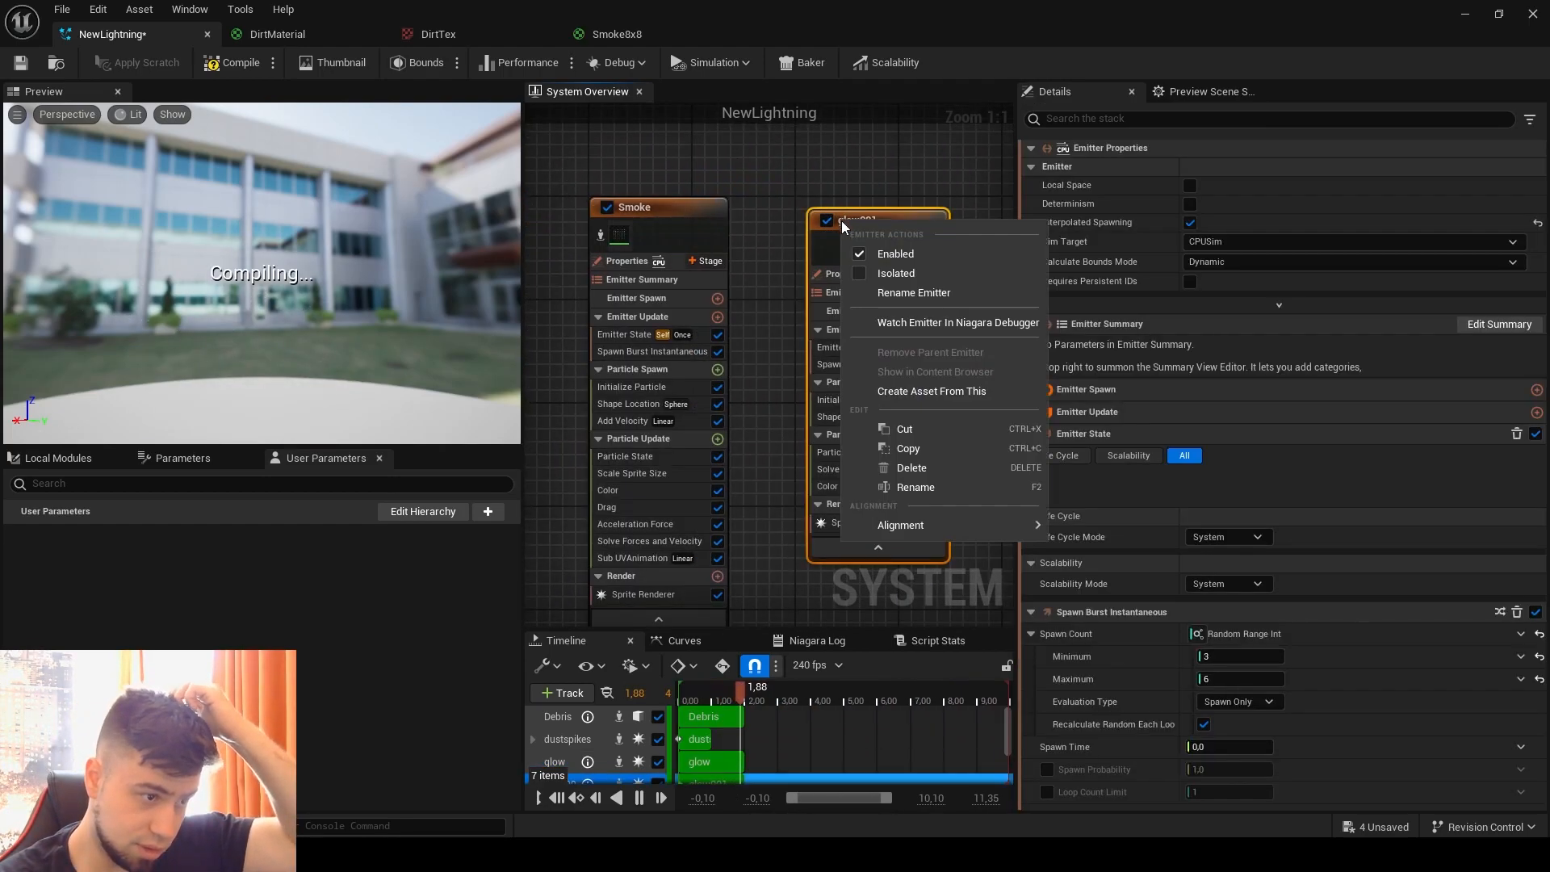
click(914, 486)
text(R)
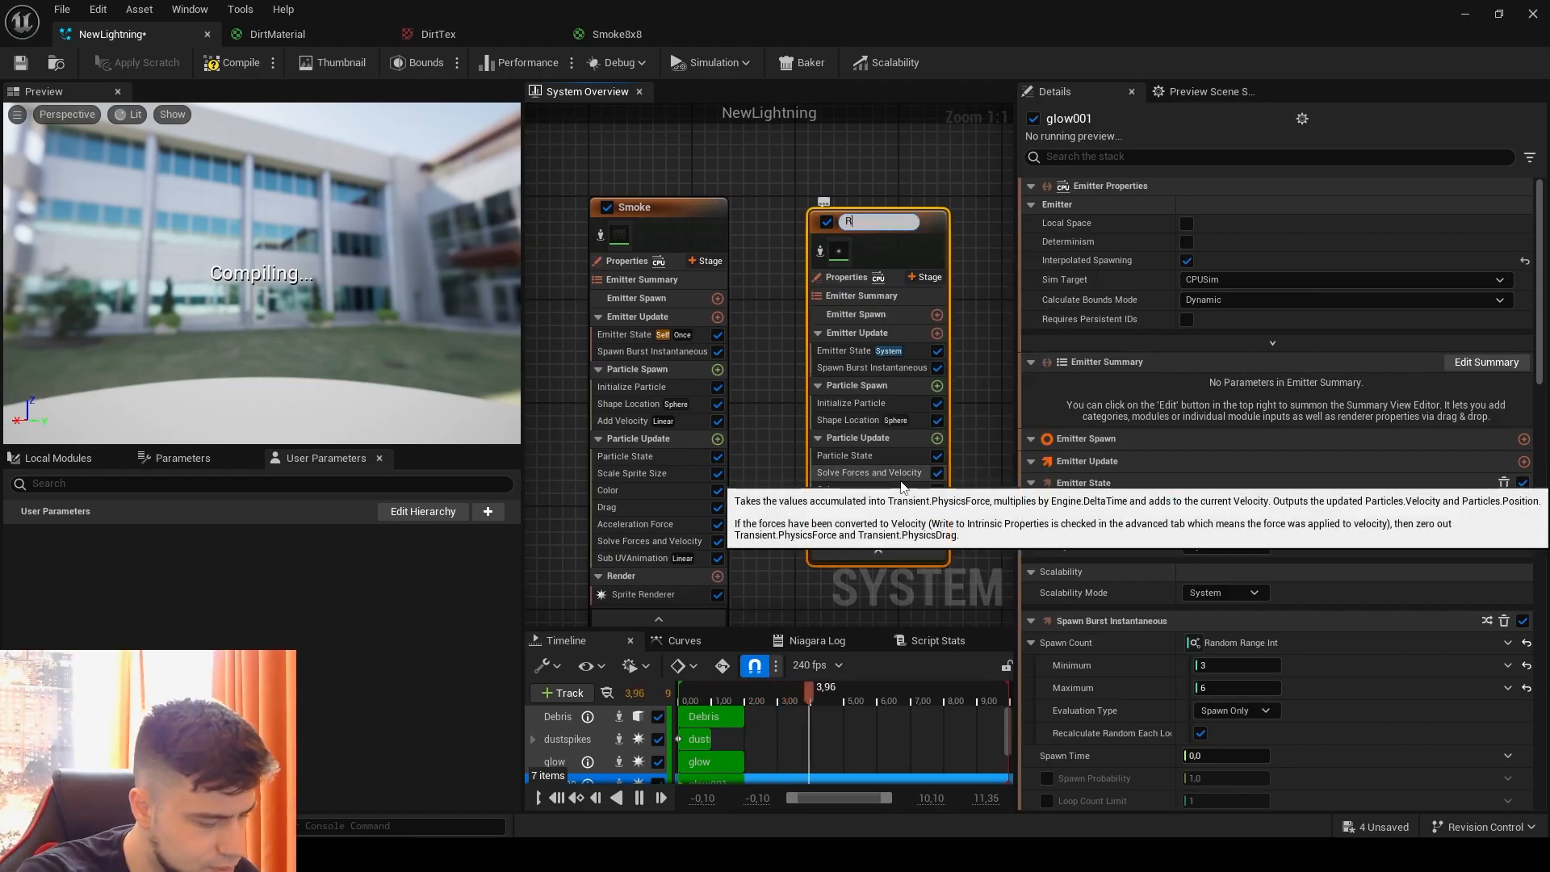
text(efraction)
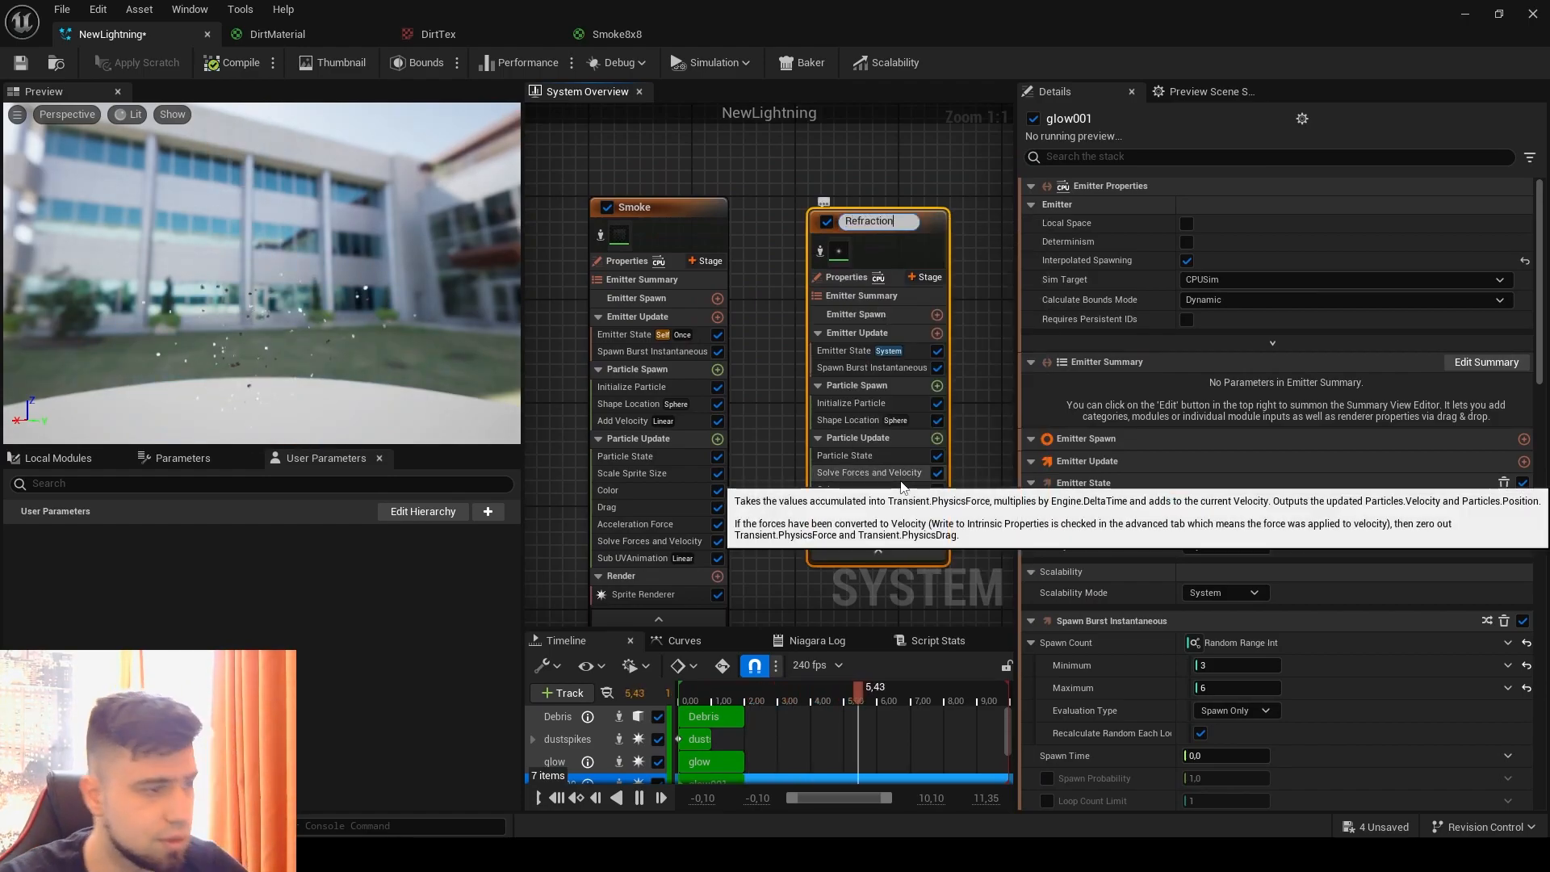
key(Return)
drag(894, 230, 880, 204)
Step: Assign the Refraction material to the Refraction emitter's Sprite Renderer
click(850, 496)
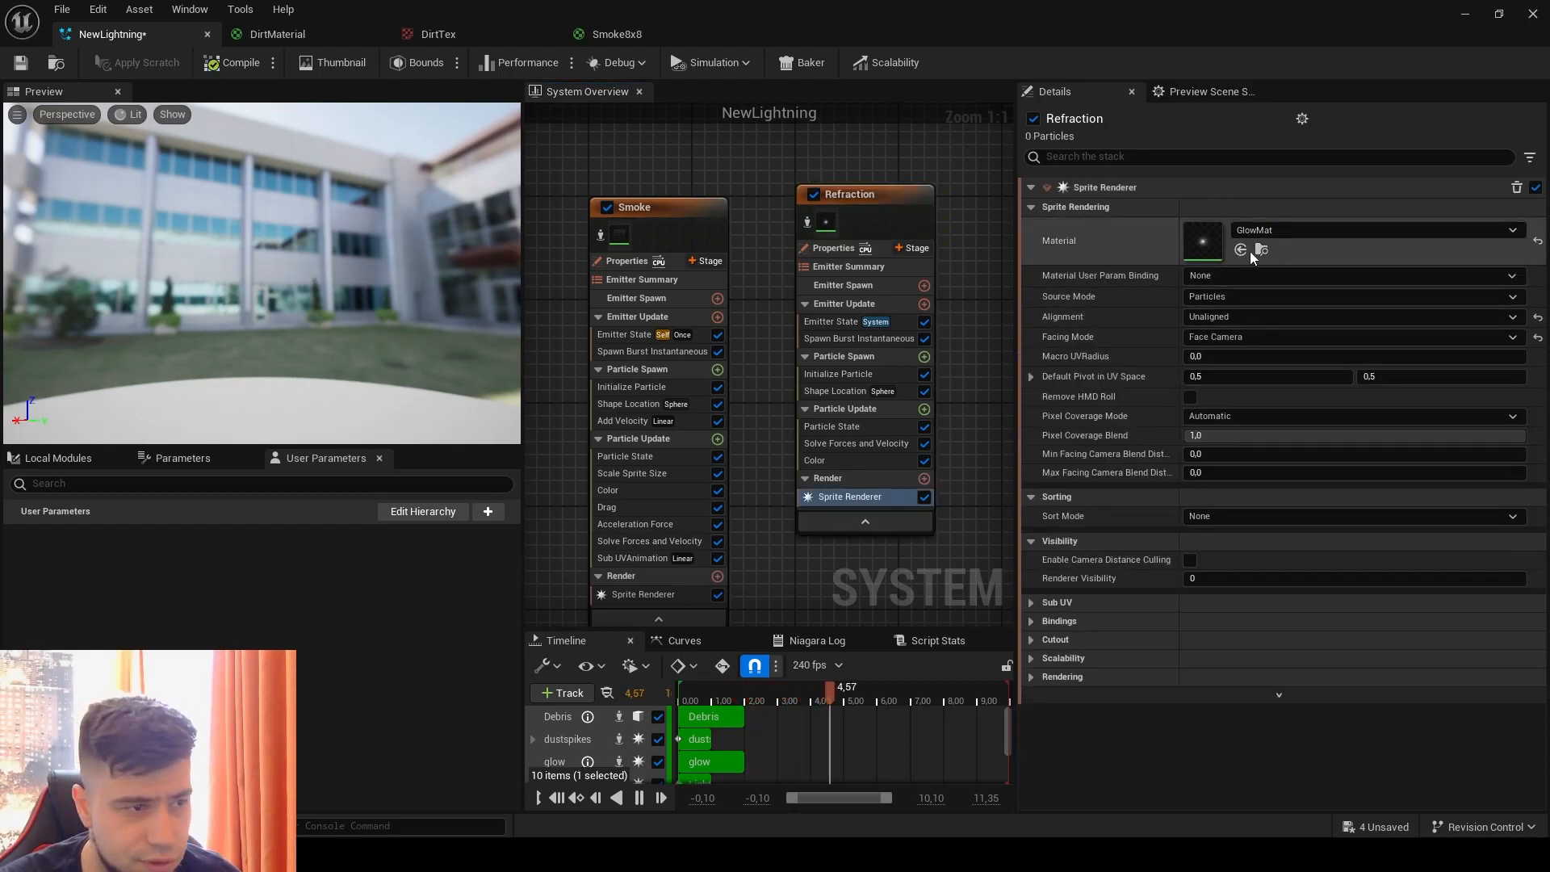
click(1259, 231)
text(refr)
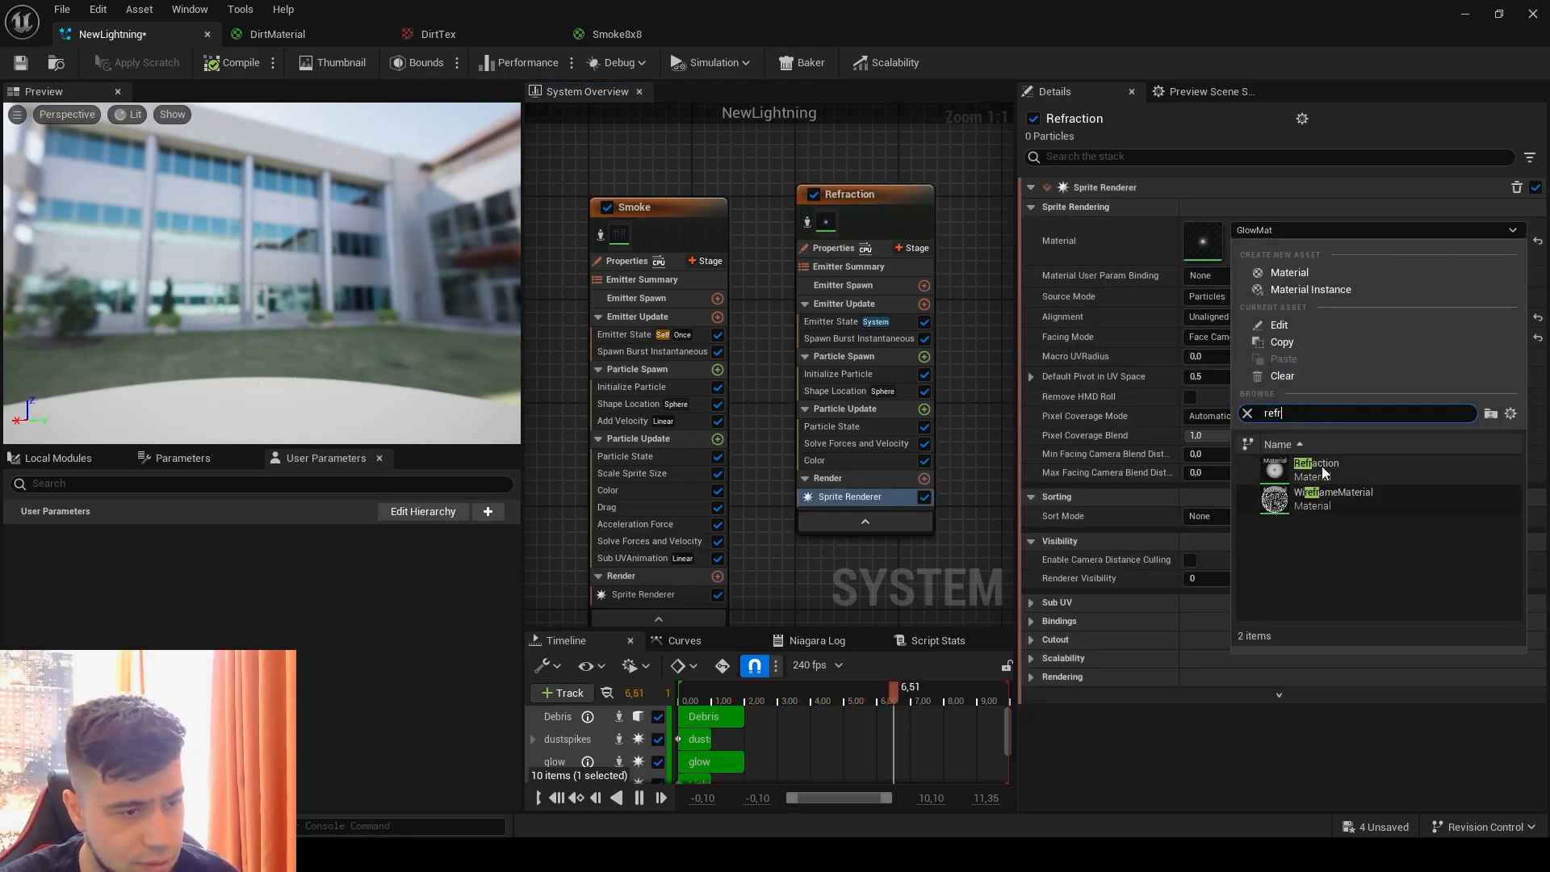
click(1316, 468)
Step: Examine the Refraction material's node graph, including its sphere masks, texture and refraction parameter, and return to the NewLightning system
double_click(1211, 246)
right_drag(620, 427, 1044, 460)
scroll(649, 491, down, 3)
right_drag(555, 486, 1025, 452)
click(1272, 372)
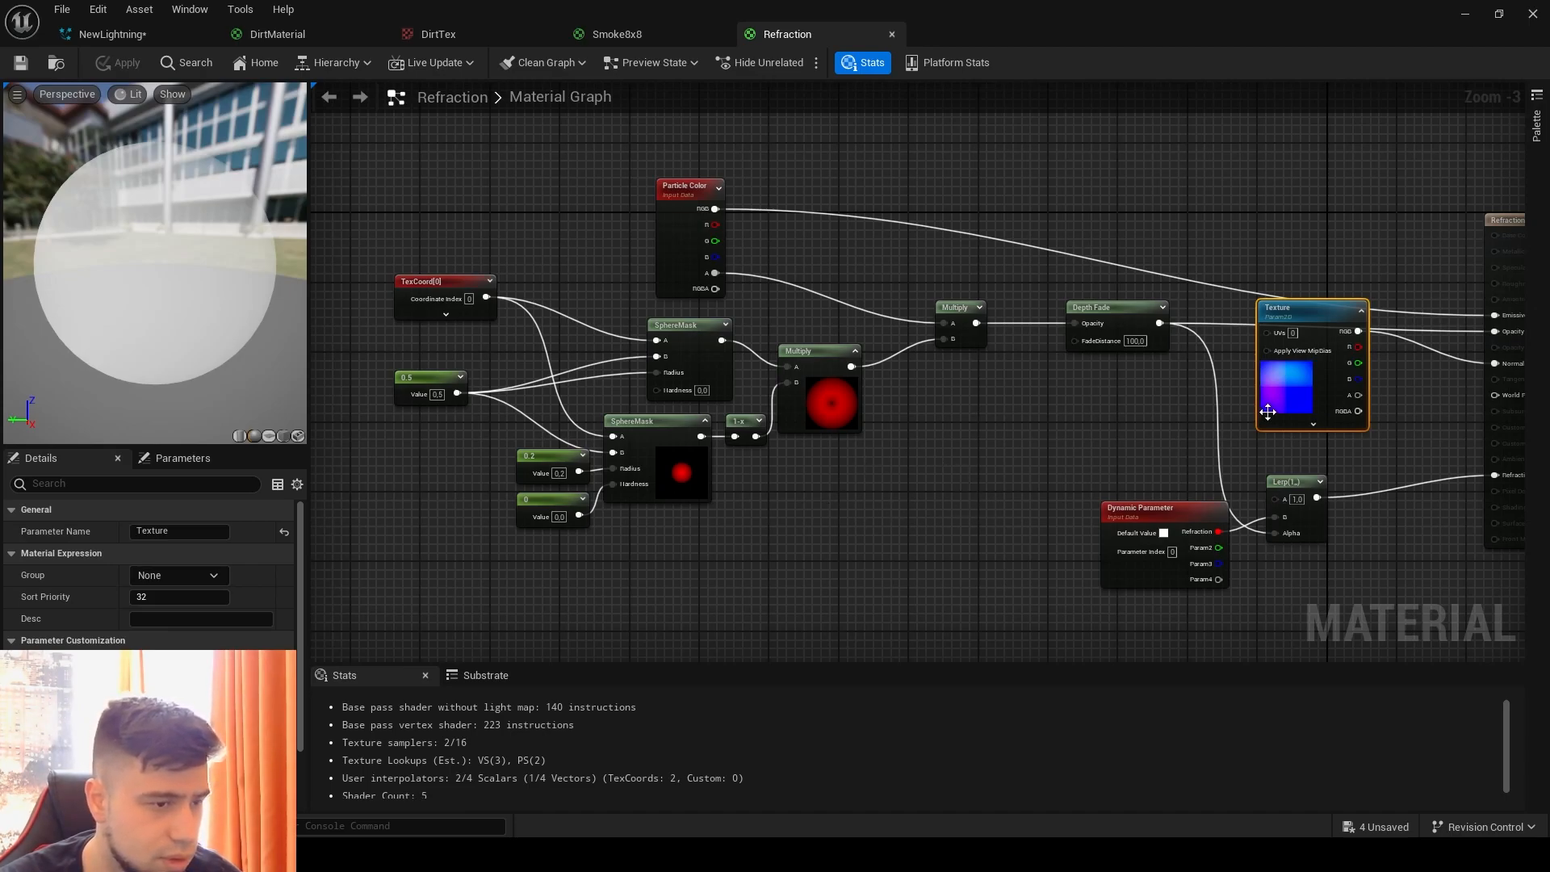
right_drag(1137, 478, 967, 471)
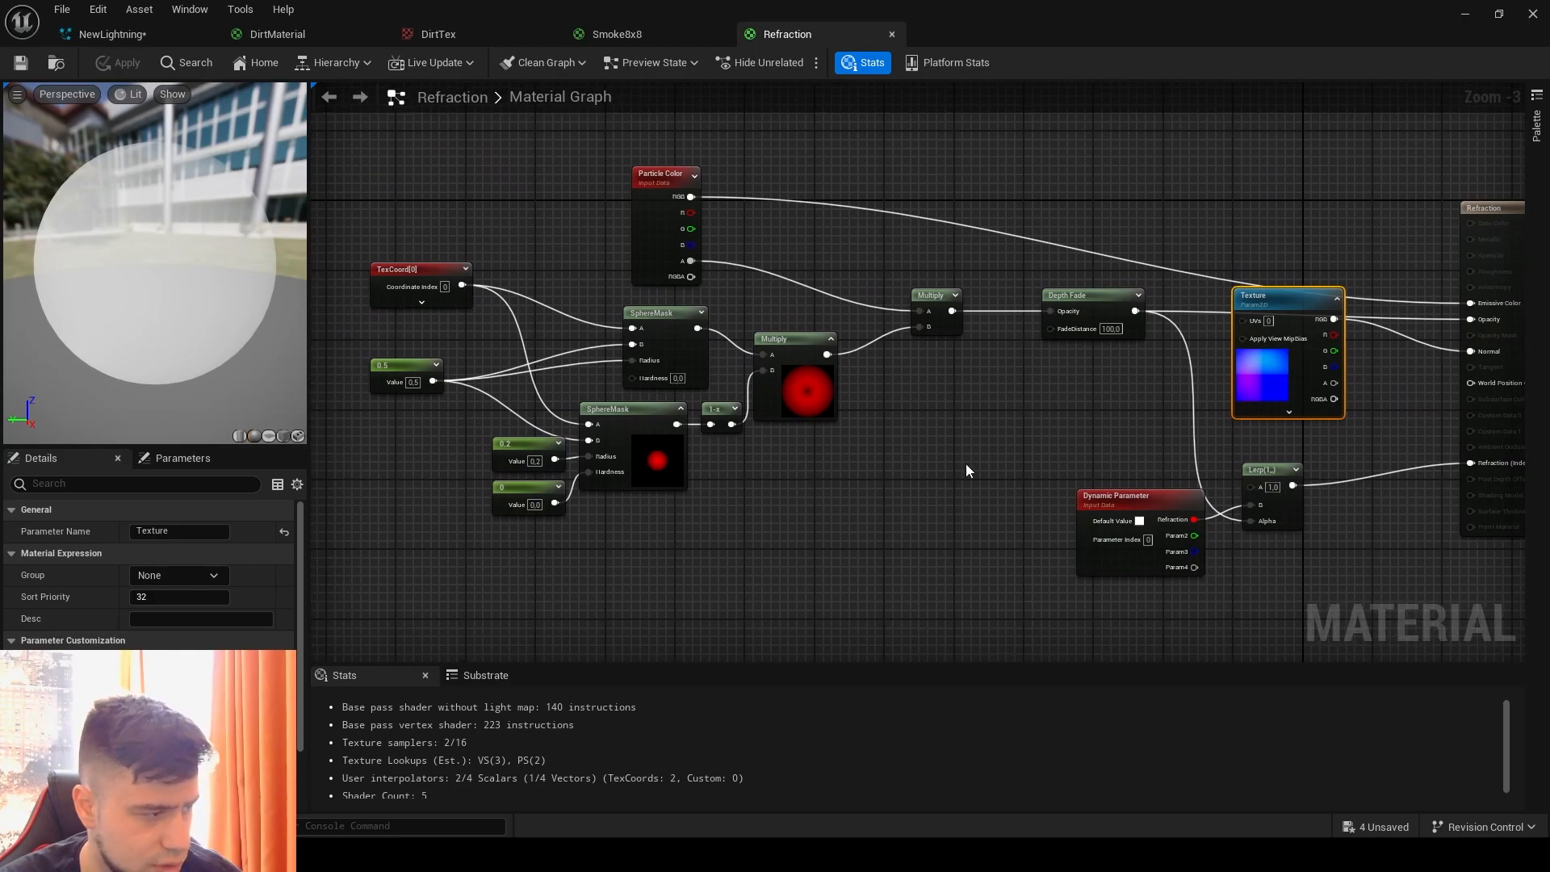
click(619, 34)
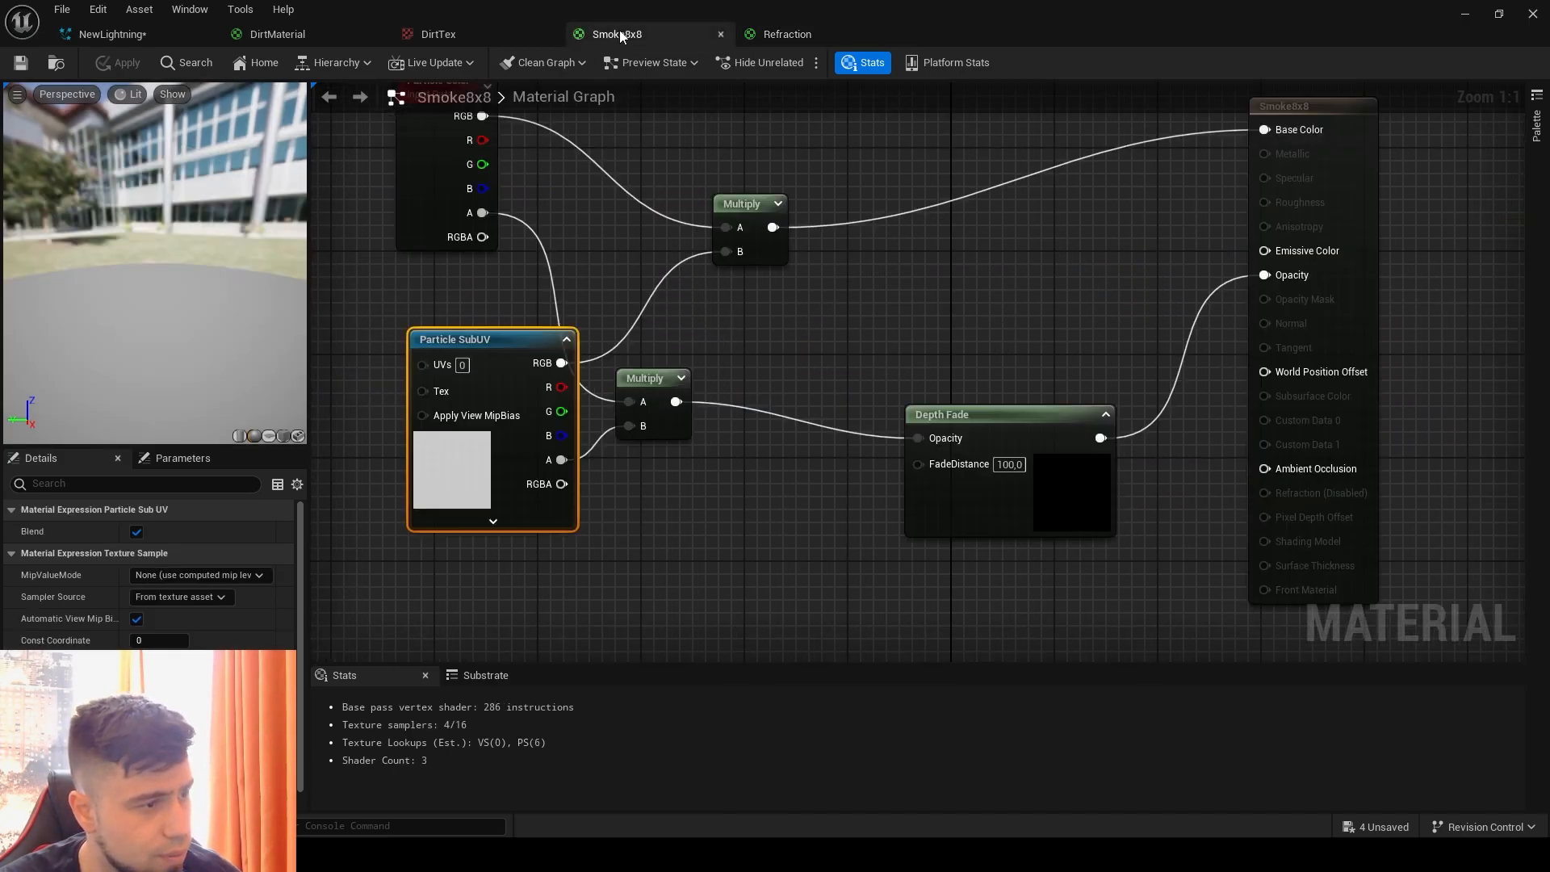
click(109, 34)
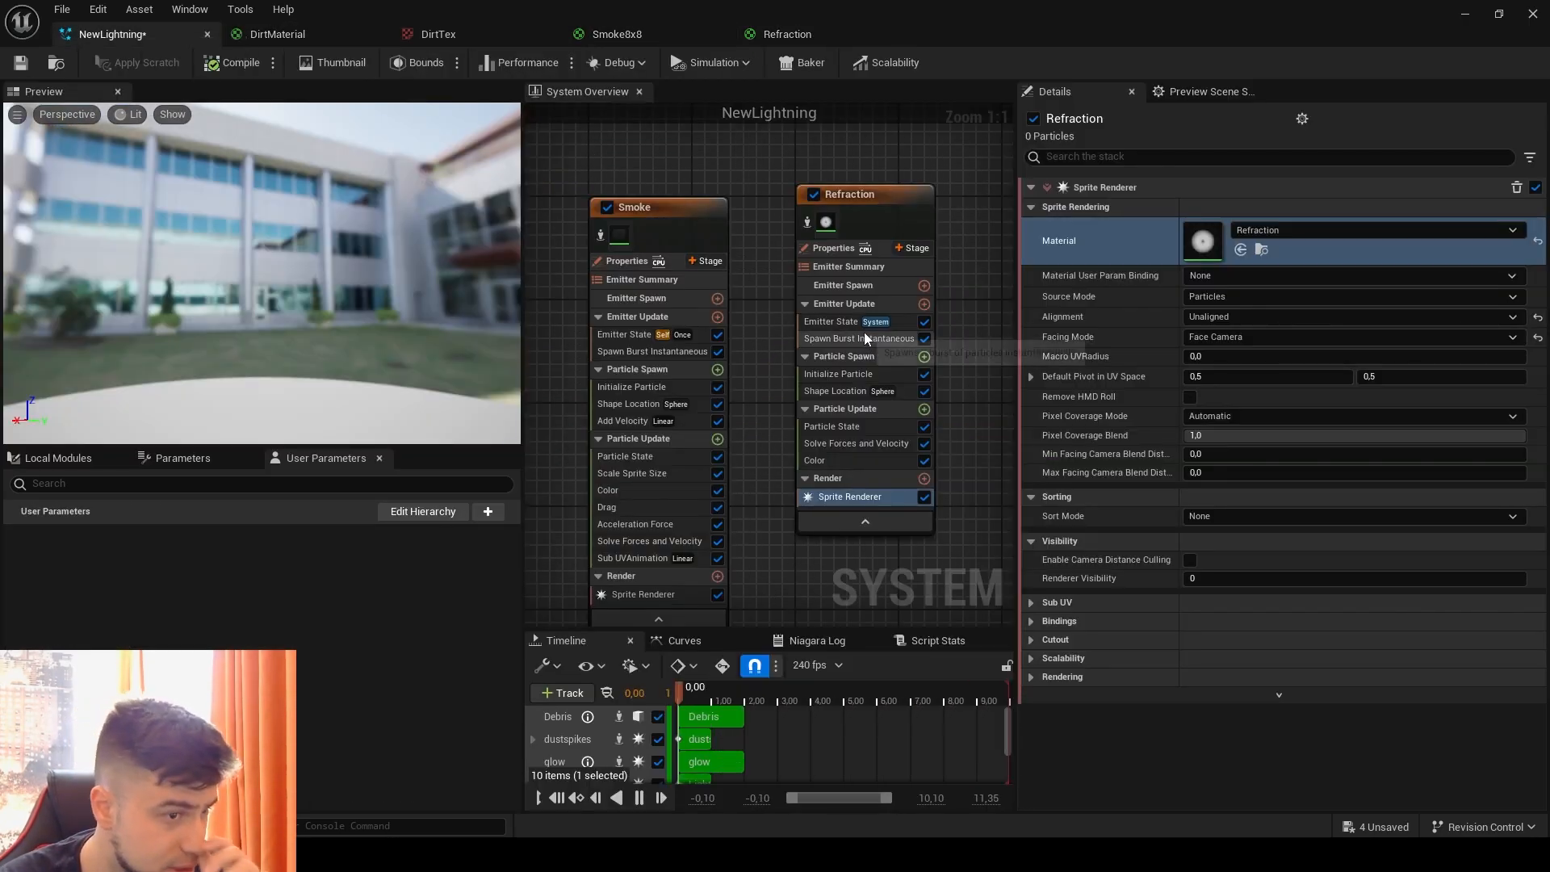
Step: Reset the Refraction emitter's Spawn Burst Instantaneous spawn count to its default of 1
click(1043, 604)
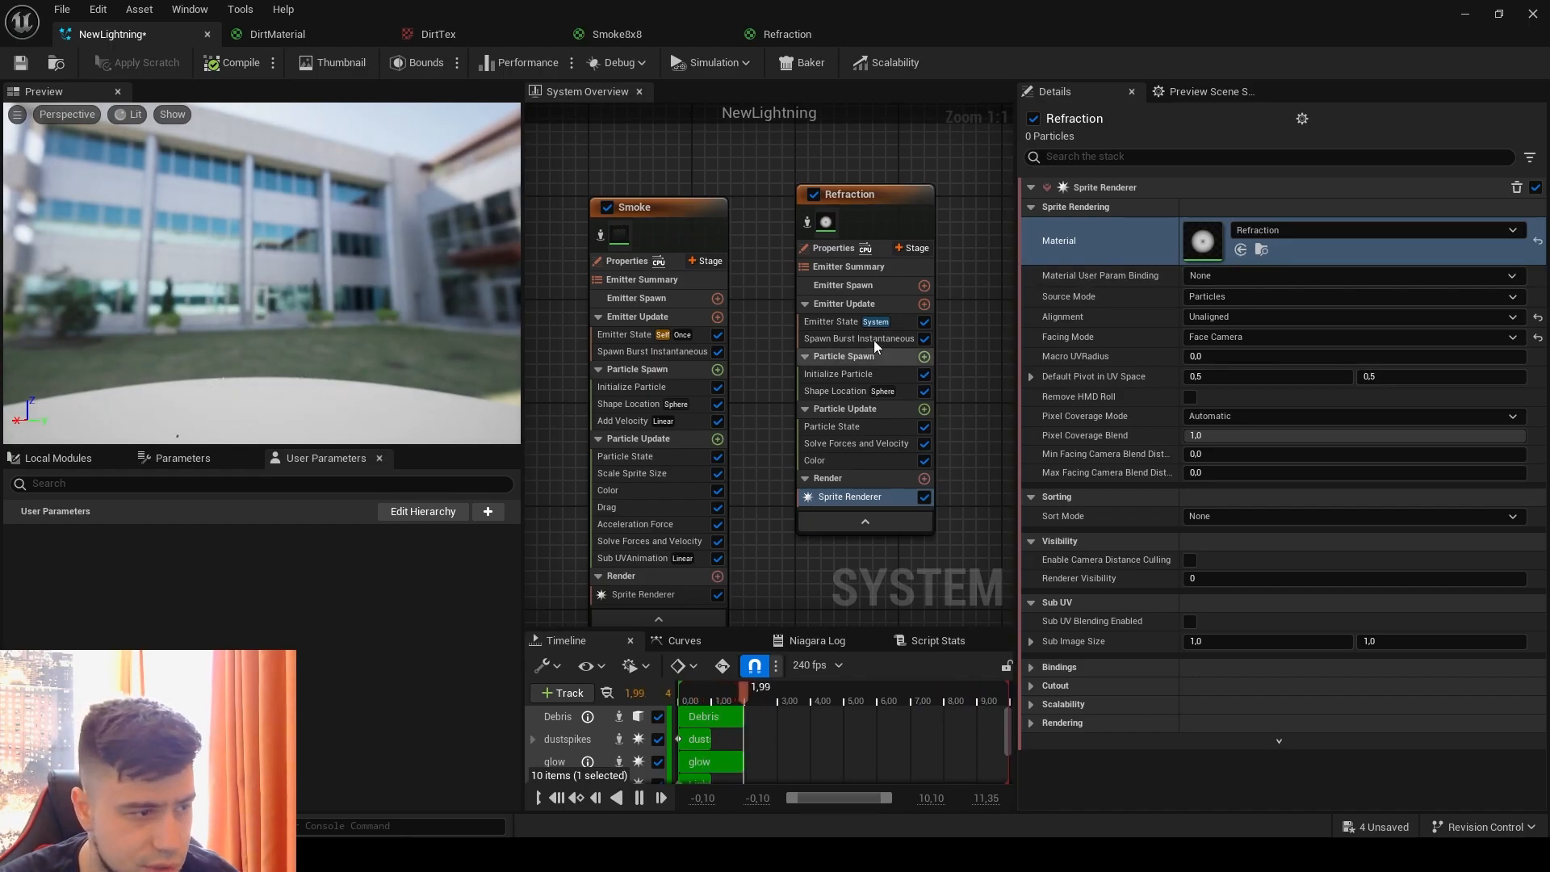
click(856, 338)
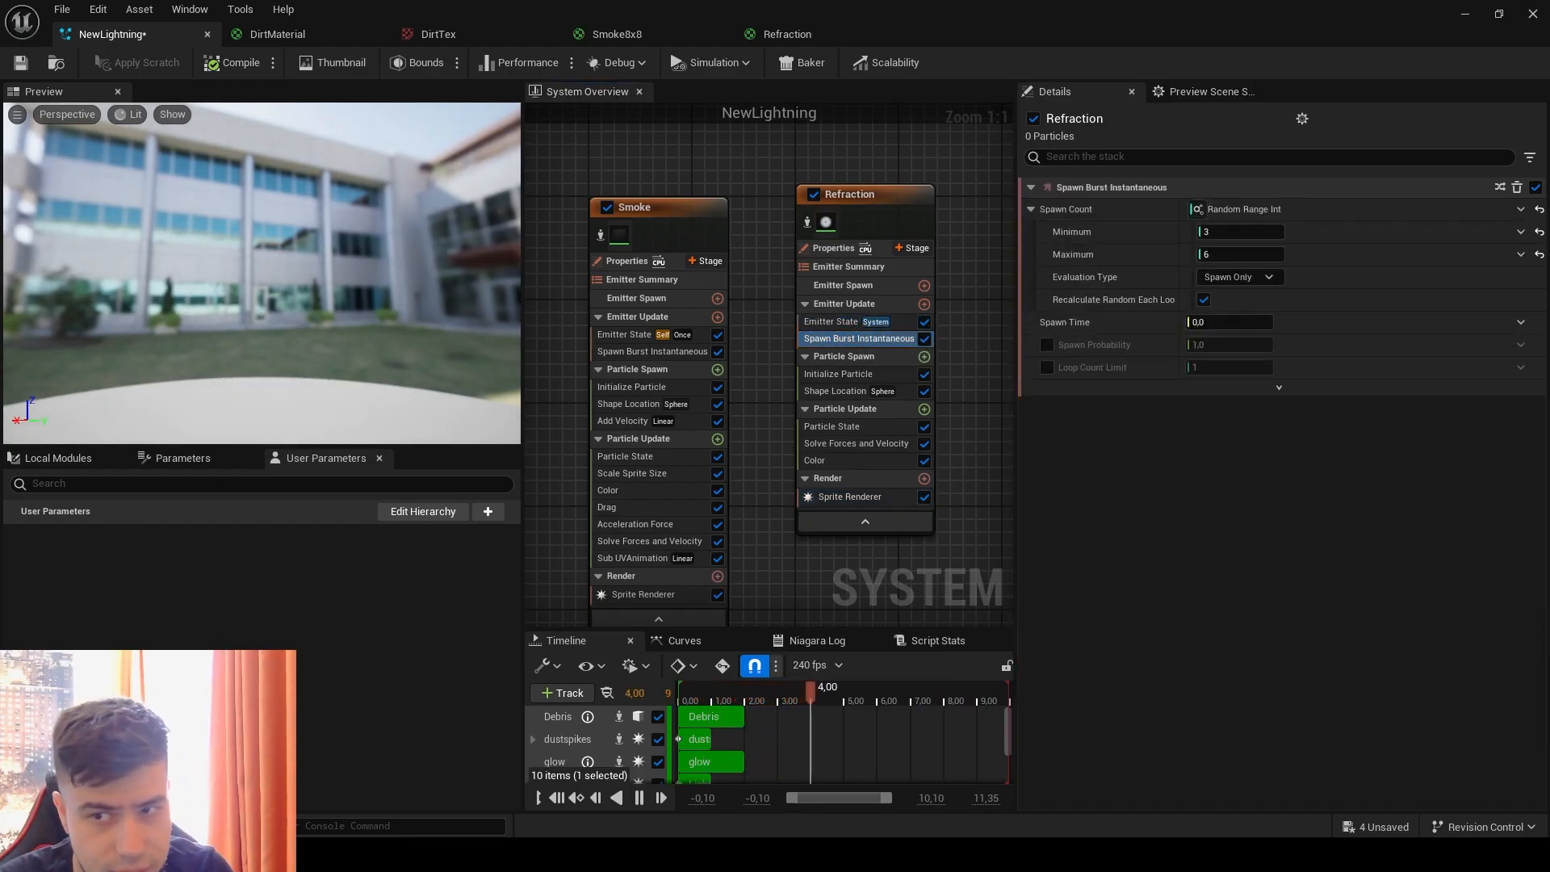
click(1539, 209)
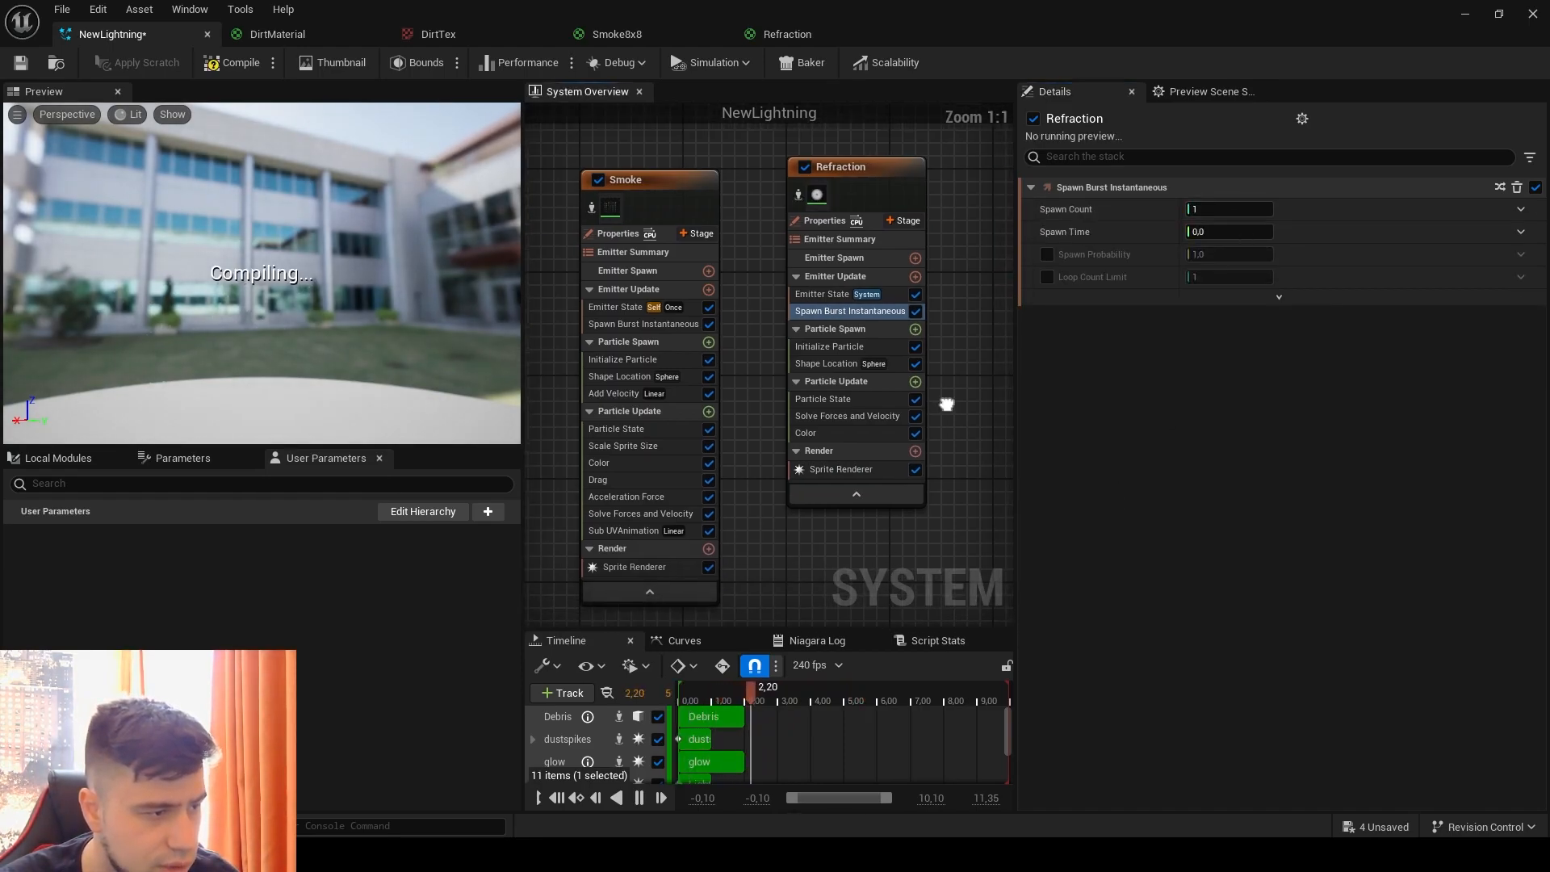
Step: Reset the Refraction emitter's lifetime mode to Direct Set in Initialize Particle and set the lifetime to 0.45
click(780, 335)
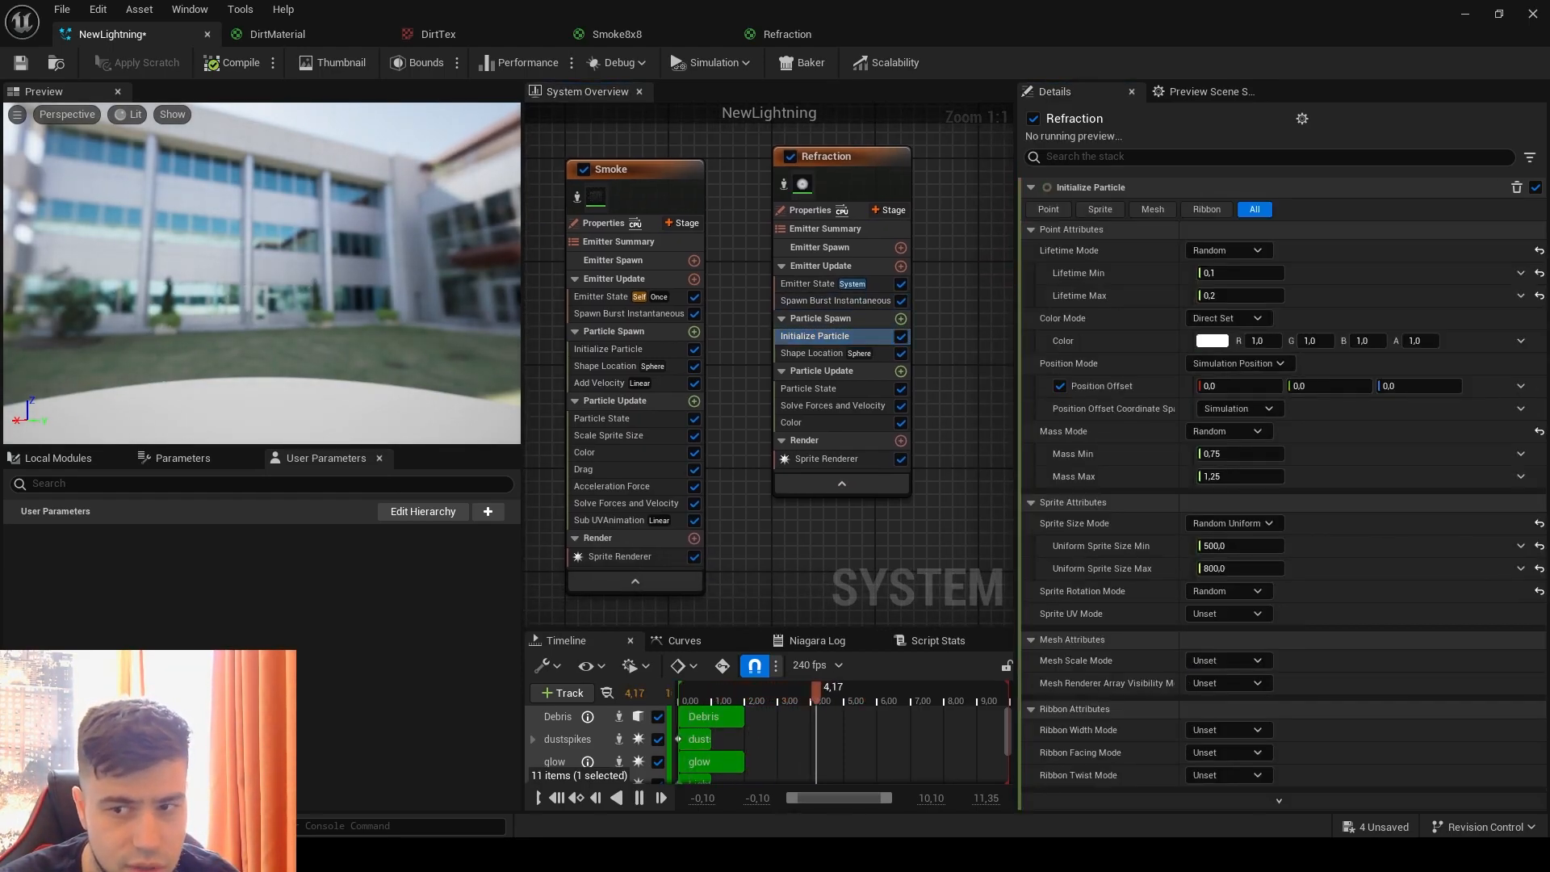
click(1539, 250)
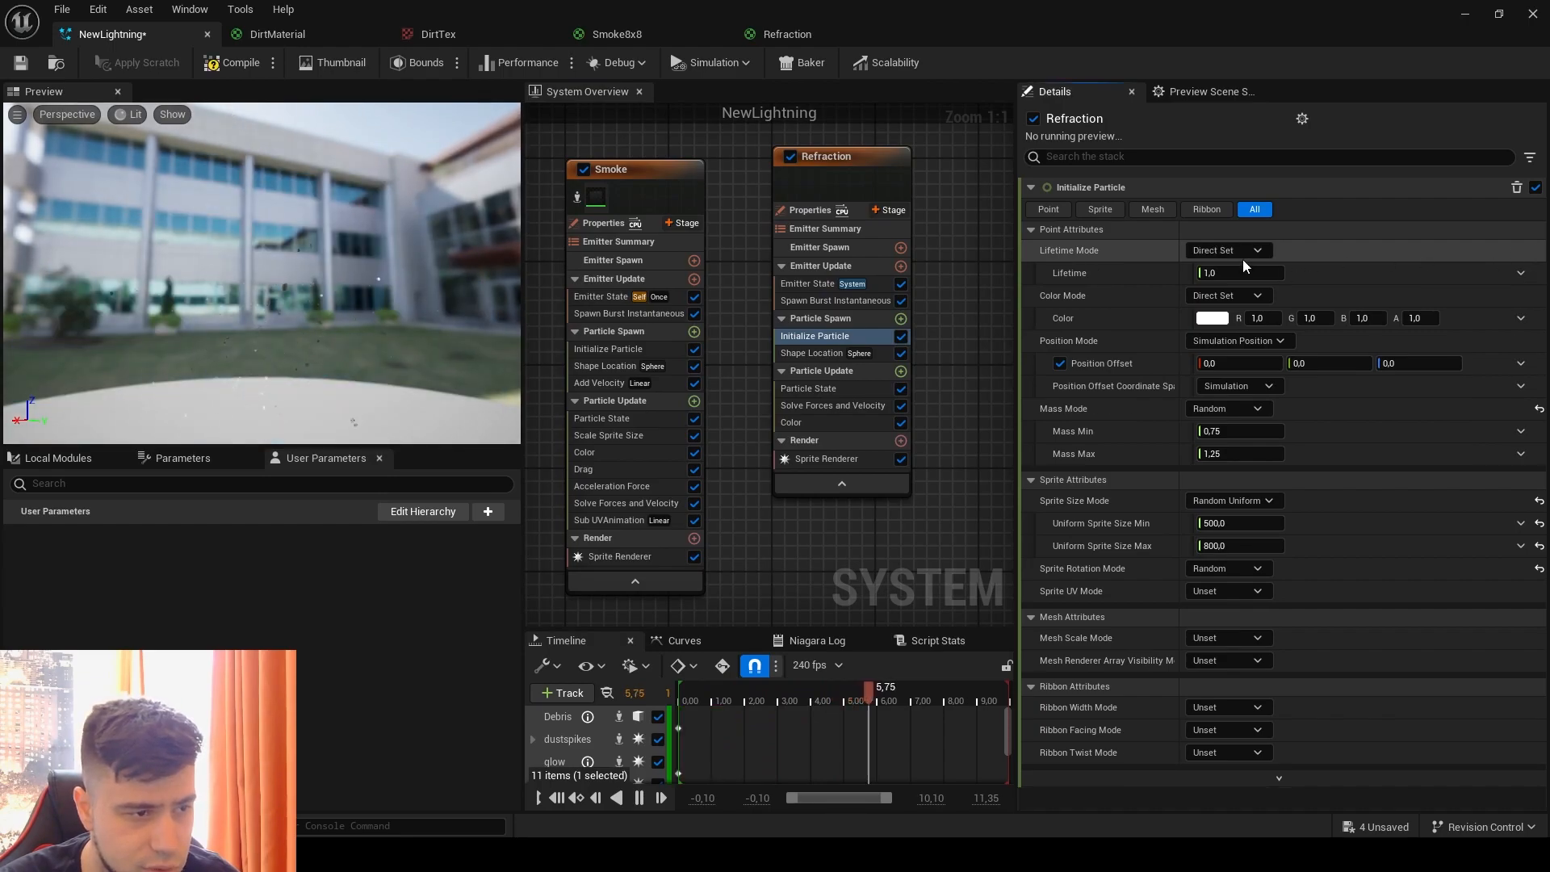
click(1243, 273)
text(0.45)
key(Return)
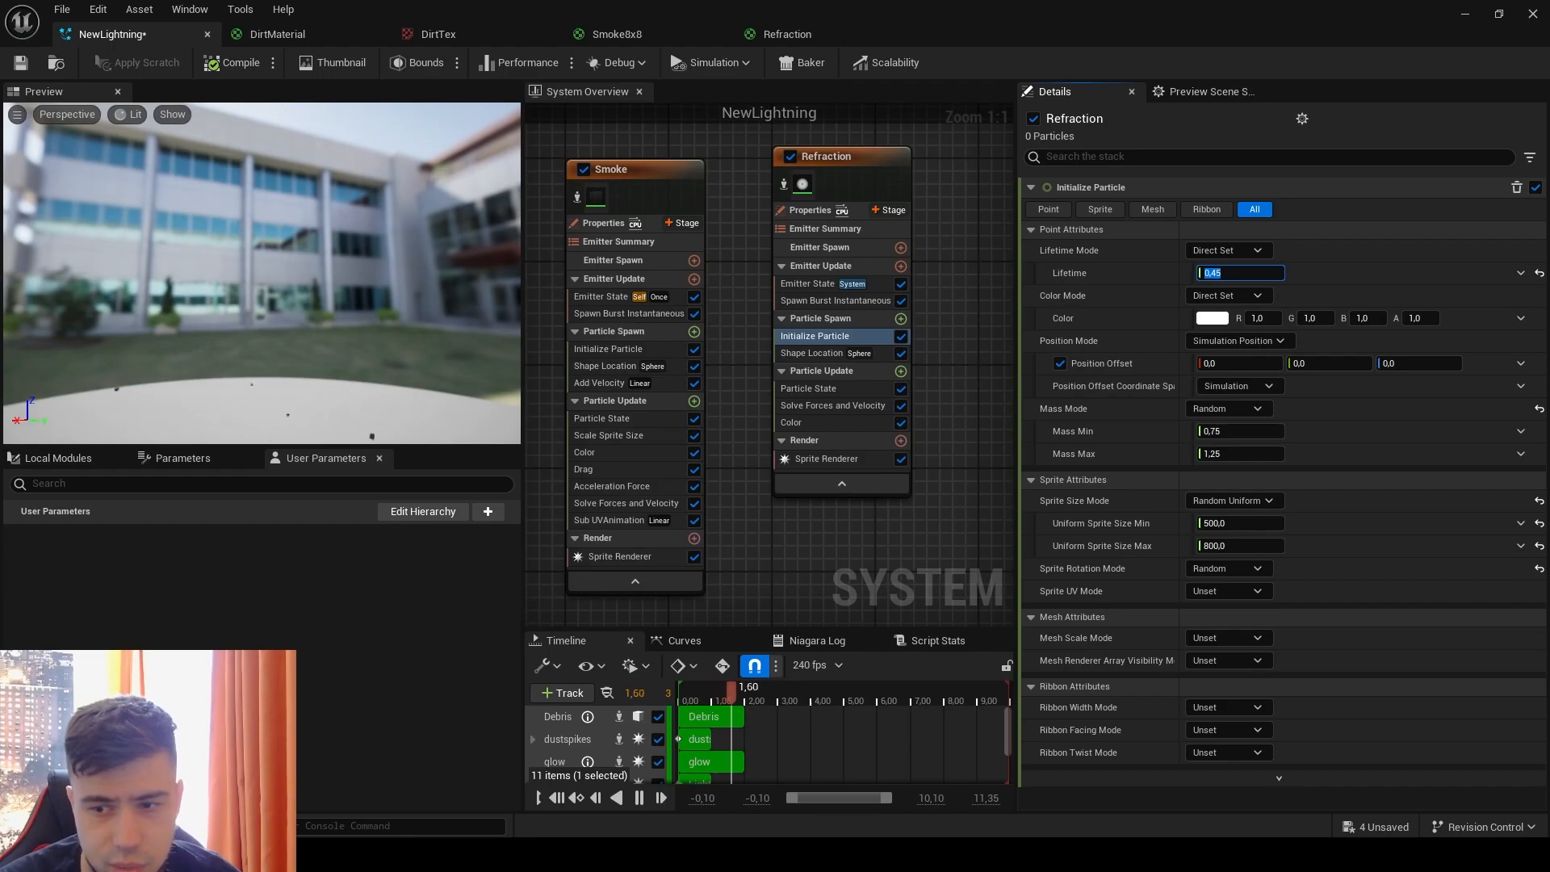
Step: Set the Refraction emitter's sprite size mode to Uniform with a size of 800, and replay the effect in the preview
click(1540, 500)
click(1227, 501)
click(1232, 539)
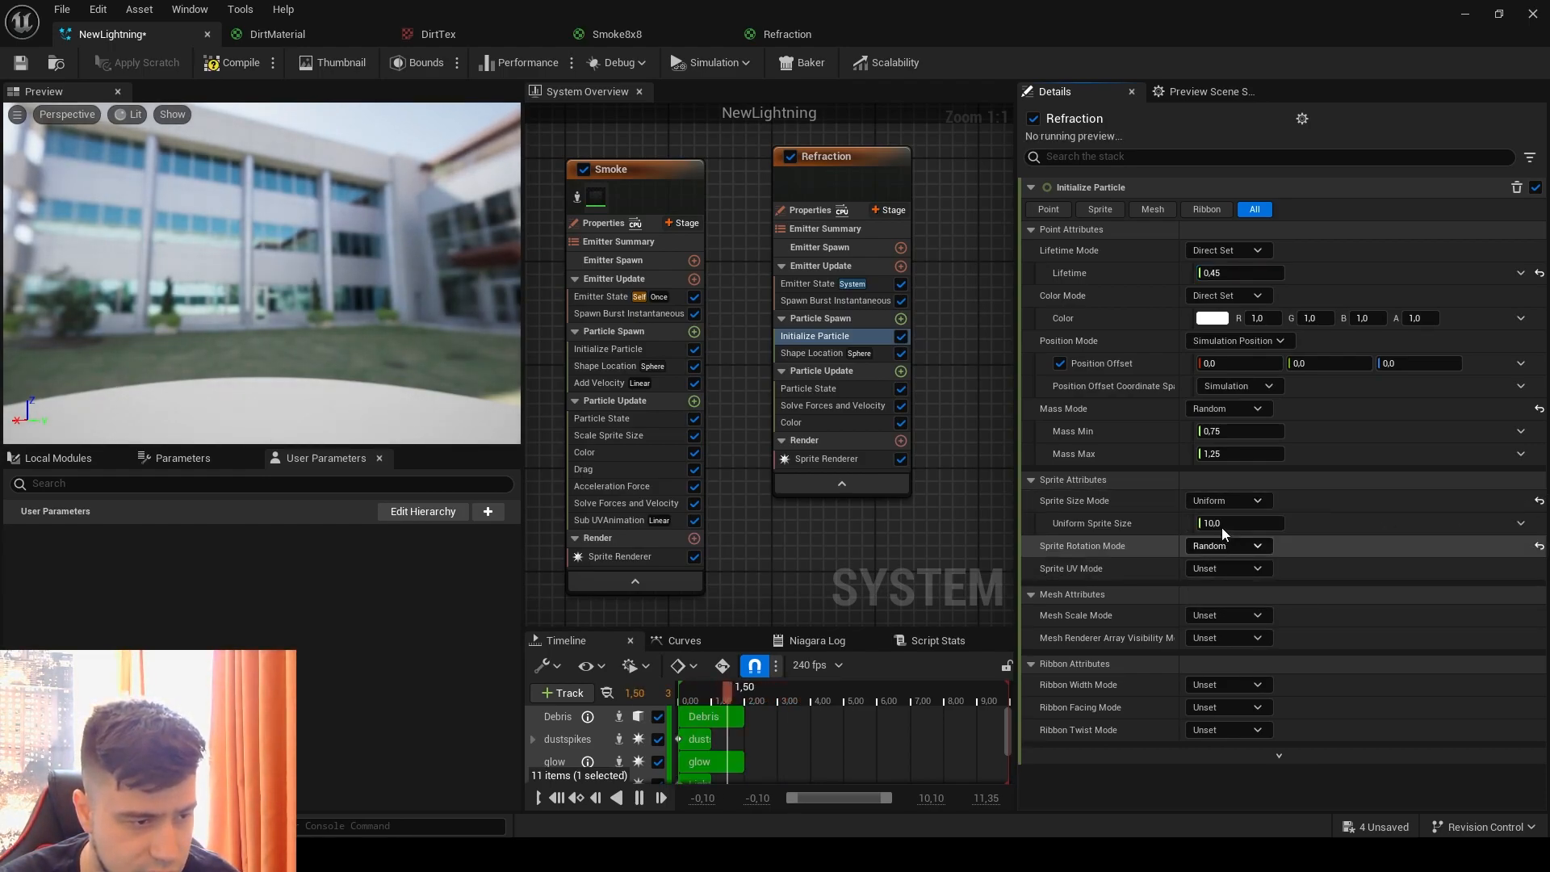
click(1222, 524)
text(800)
key(Return)
click(1349, 570)
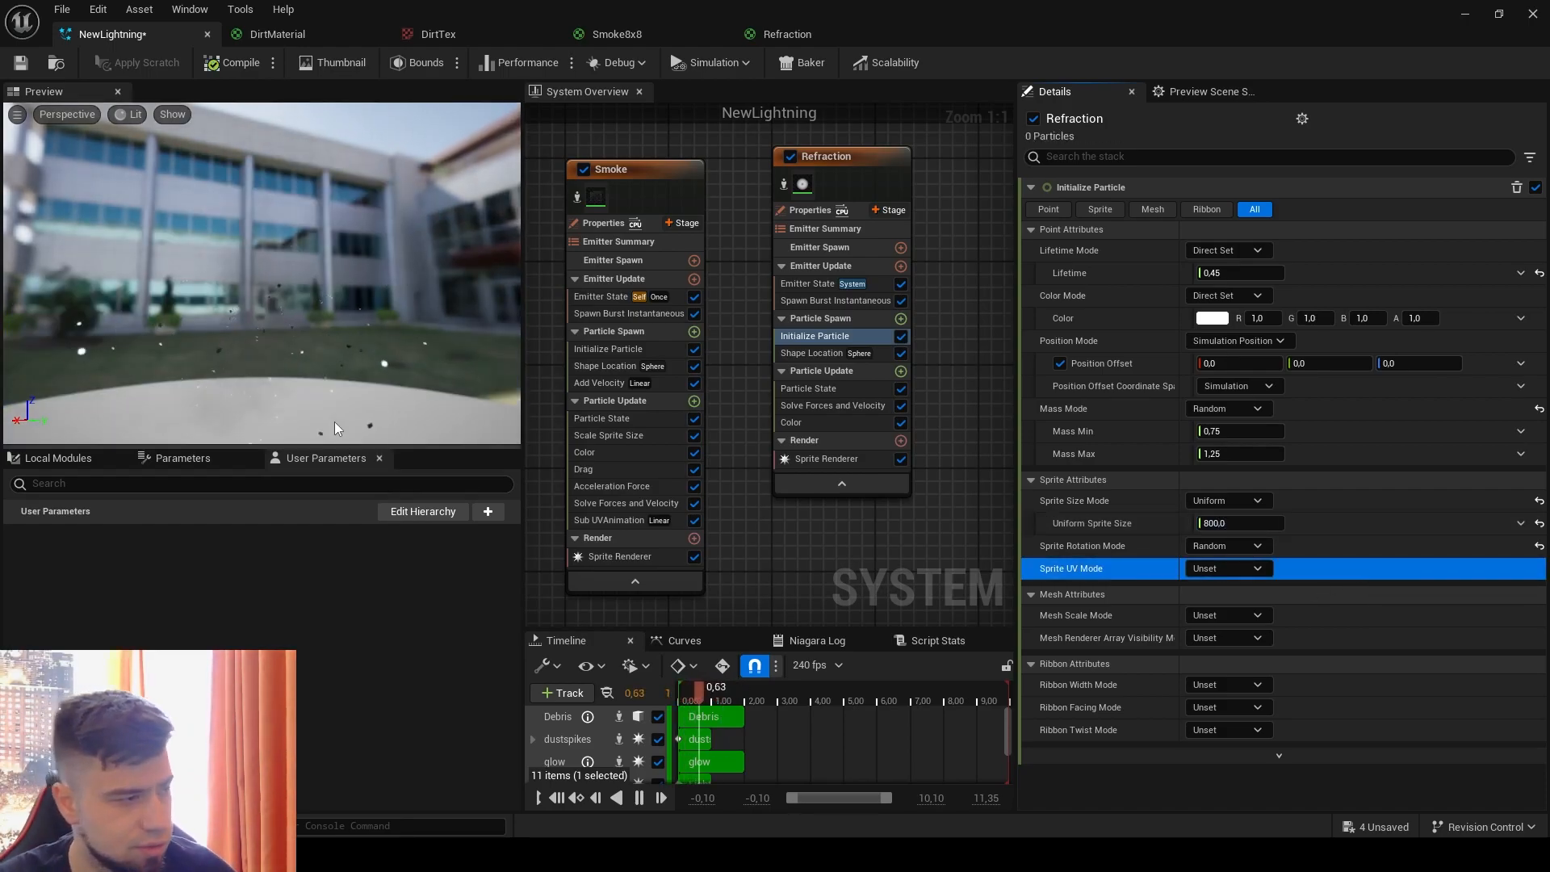
click(336, 373)
key(slash)
key(slash)
key(slash)
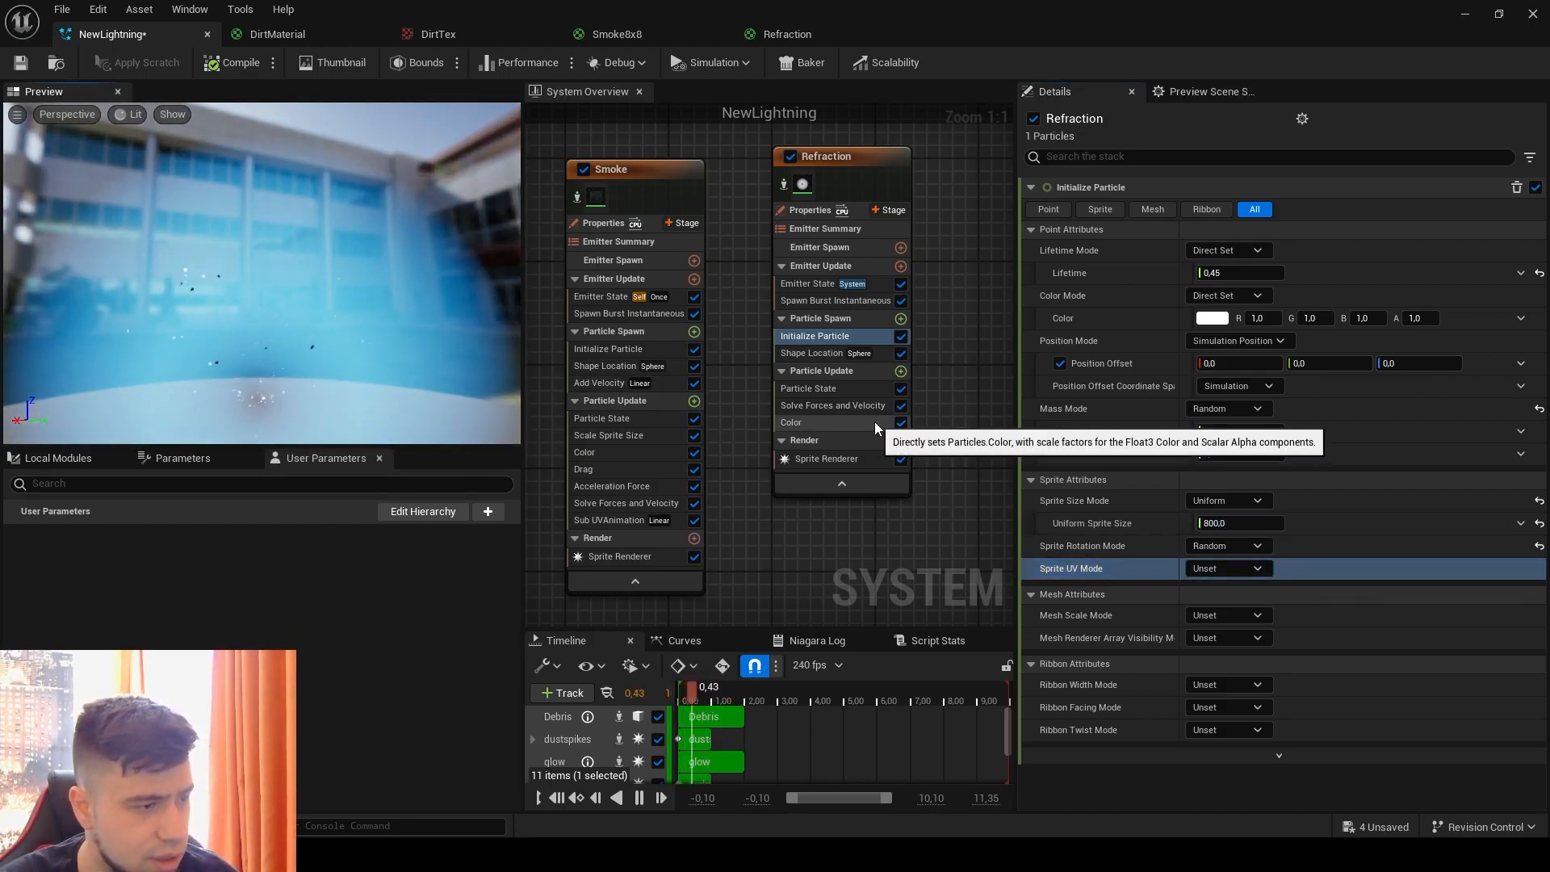
Step: Replace the Refraction emitter's Shape Location module with a Dynamic Material Parameters module in Particle Spawn
click(832, 353)
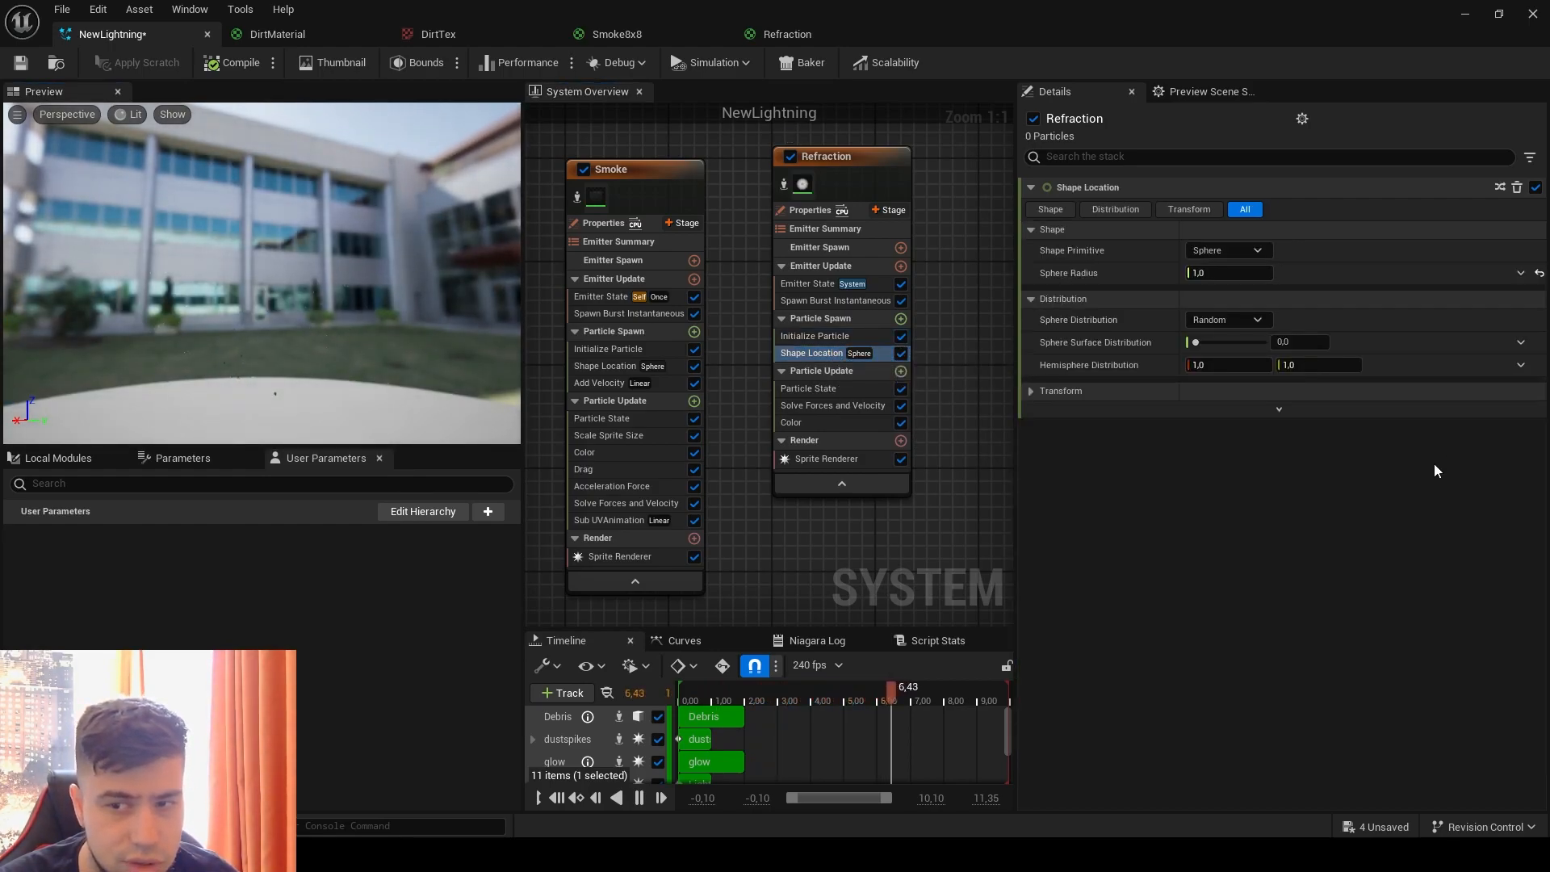
key(Delete)
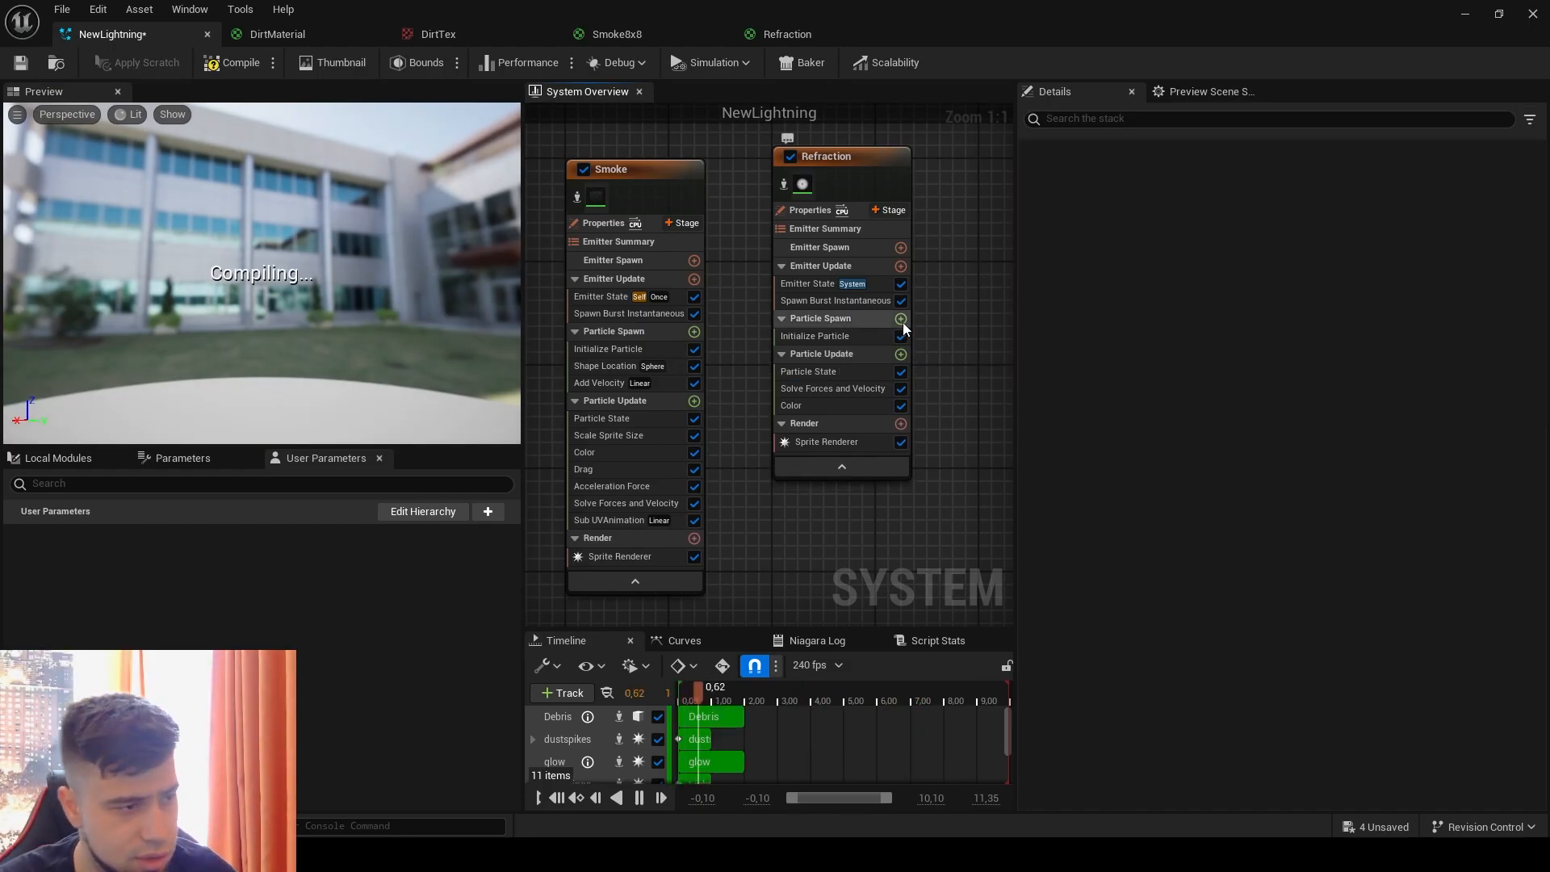
click(901, 319)
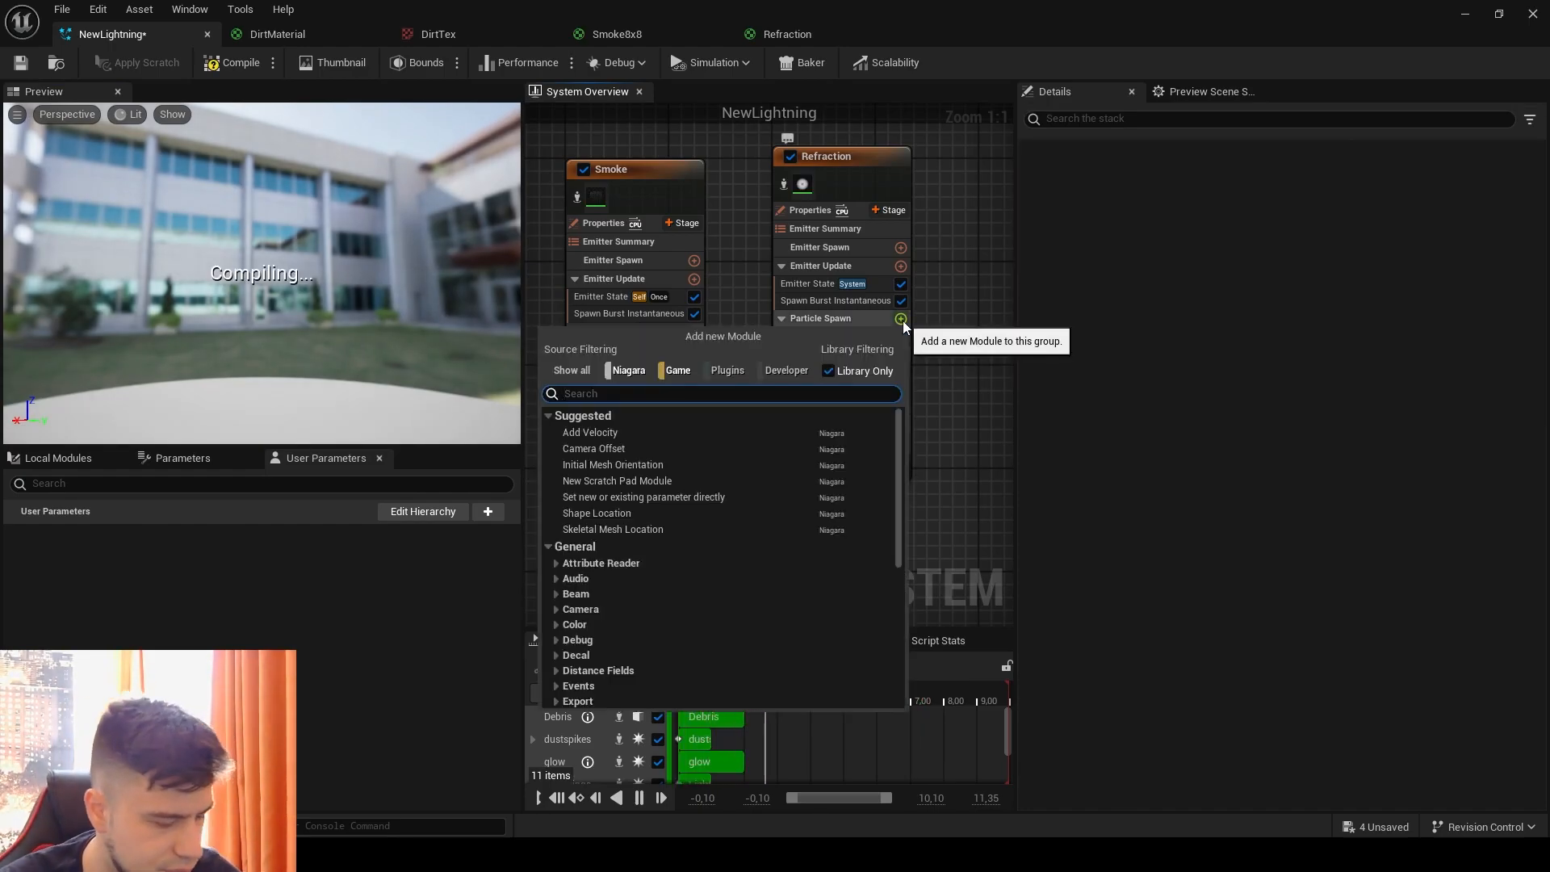
text(dyn)
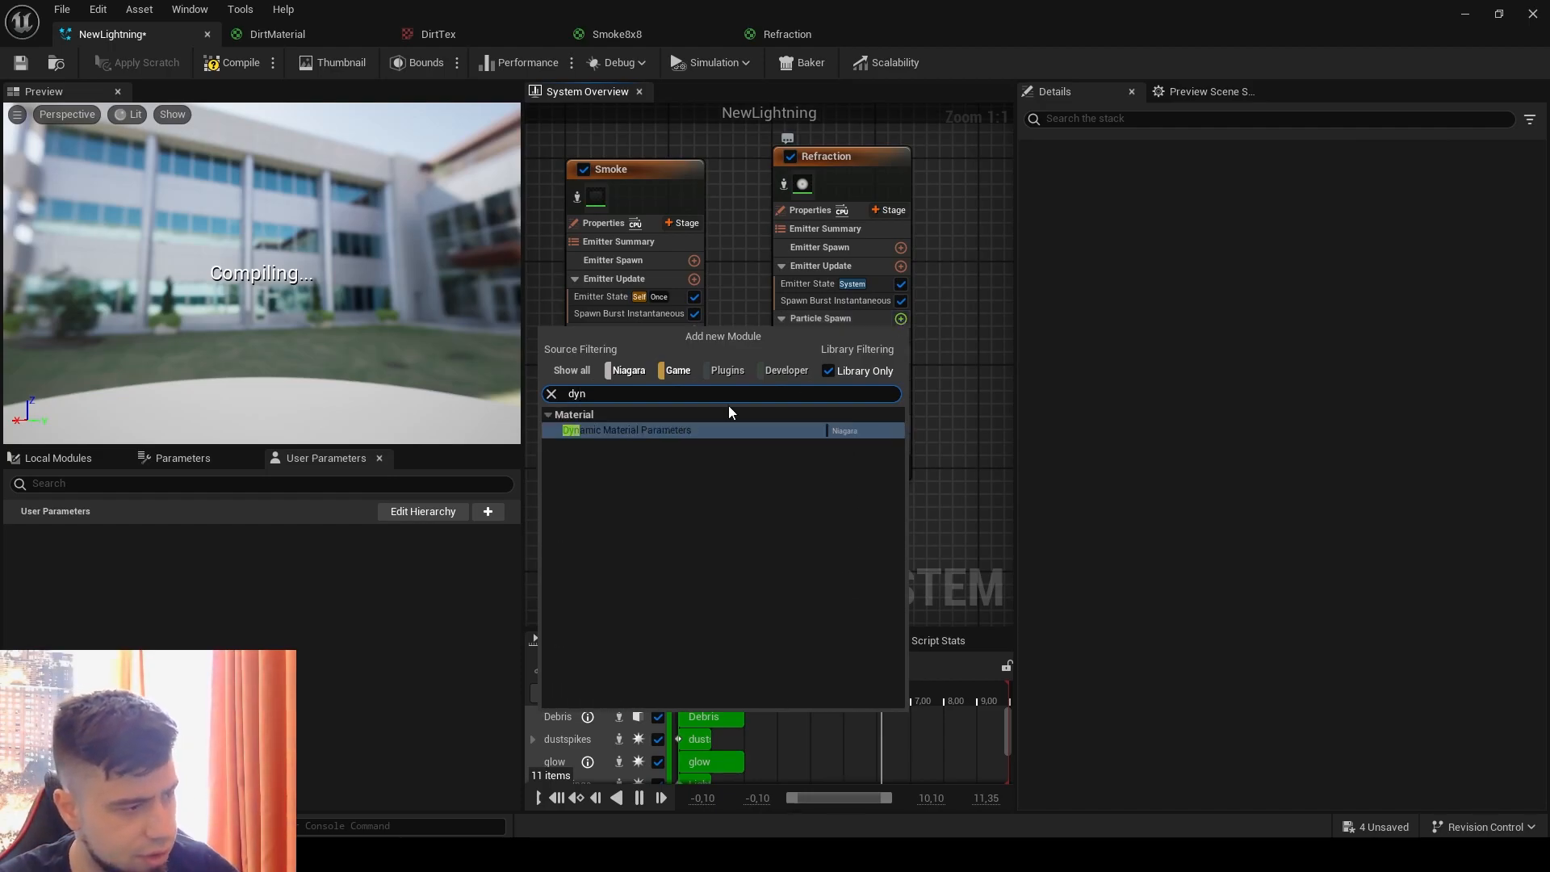
click(642, 429)
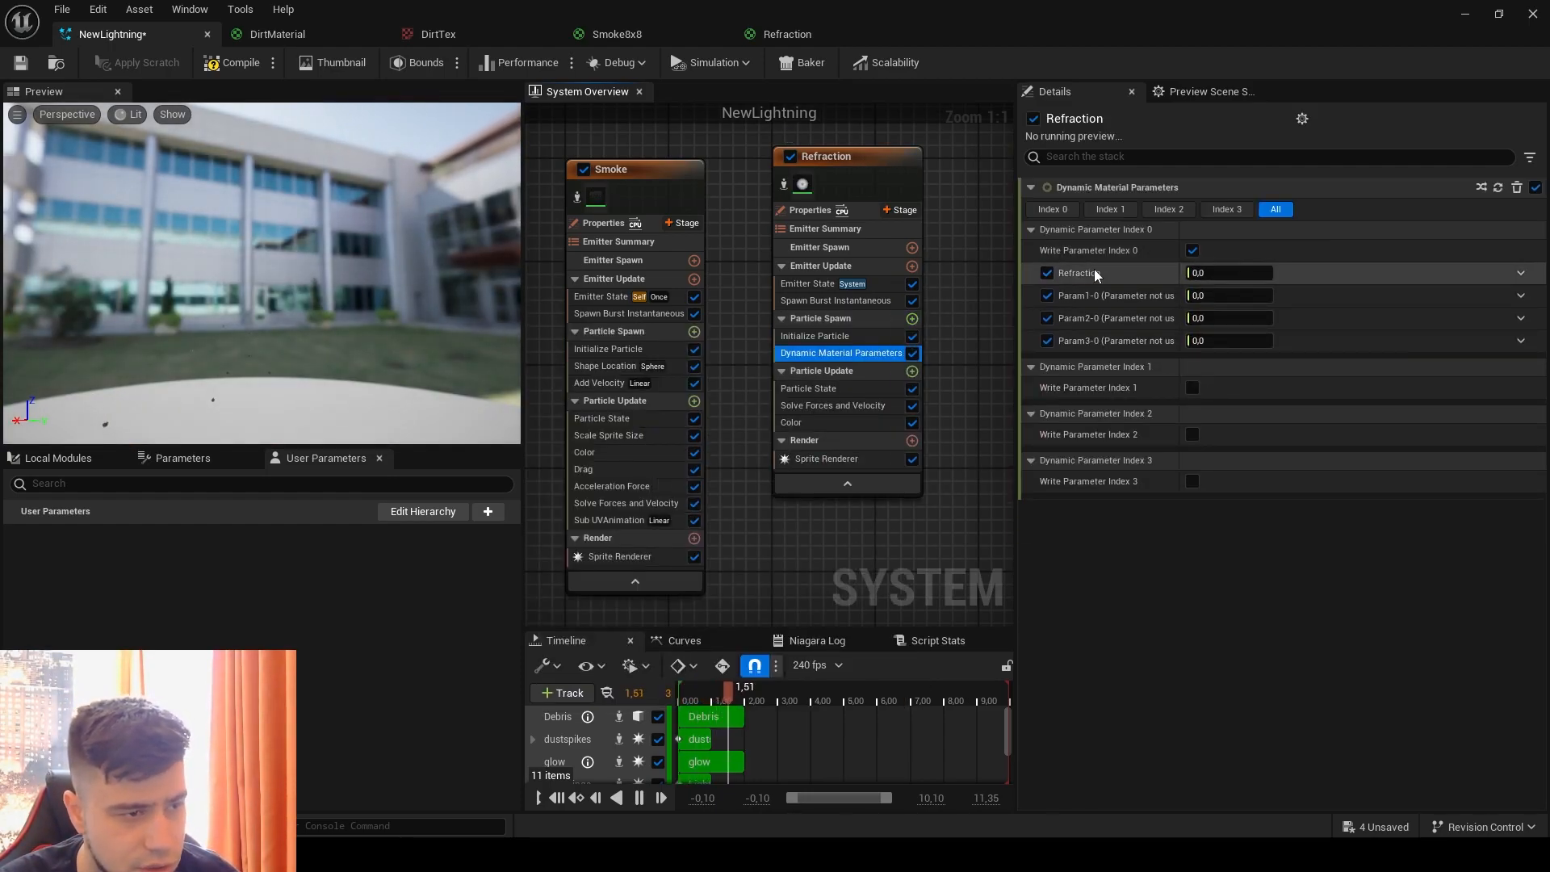
Step: Set the dynamic Refraction parameter to 0.8, disable the three unused parameters of index 0, and save the system
click(1248, 272)
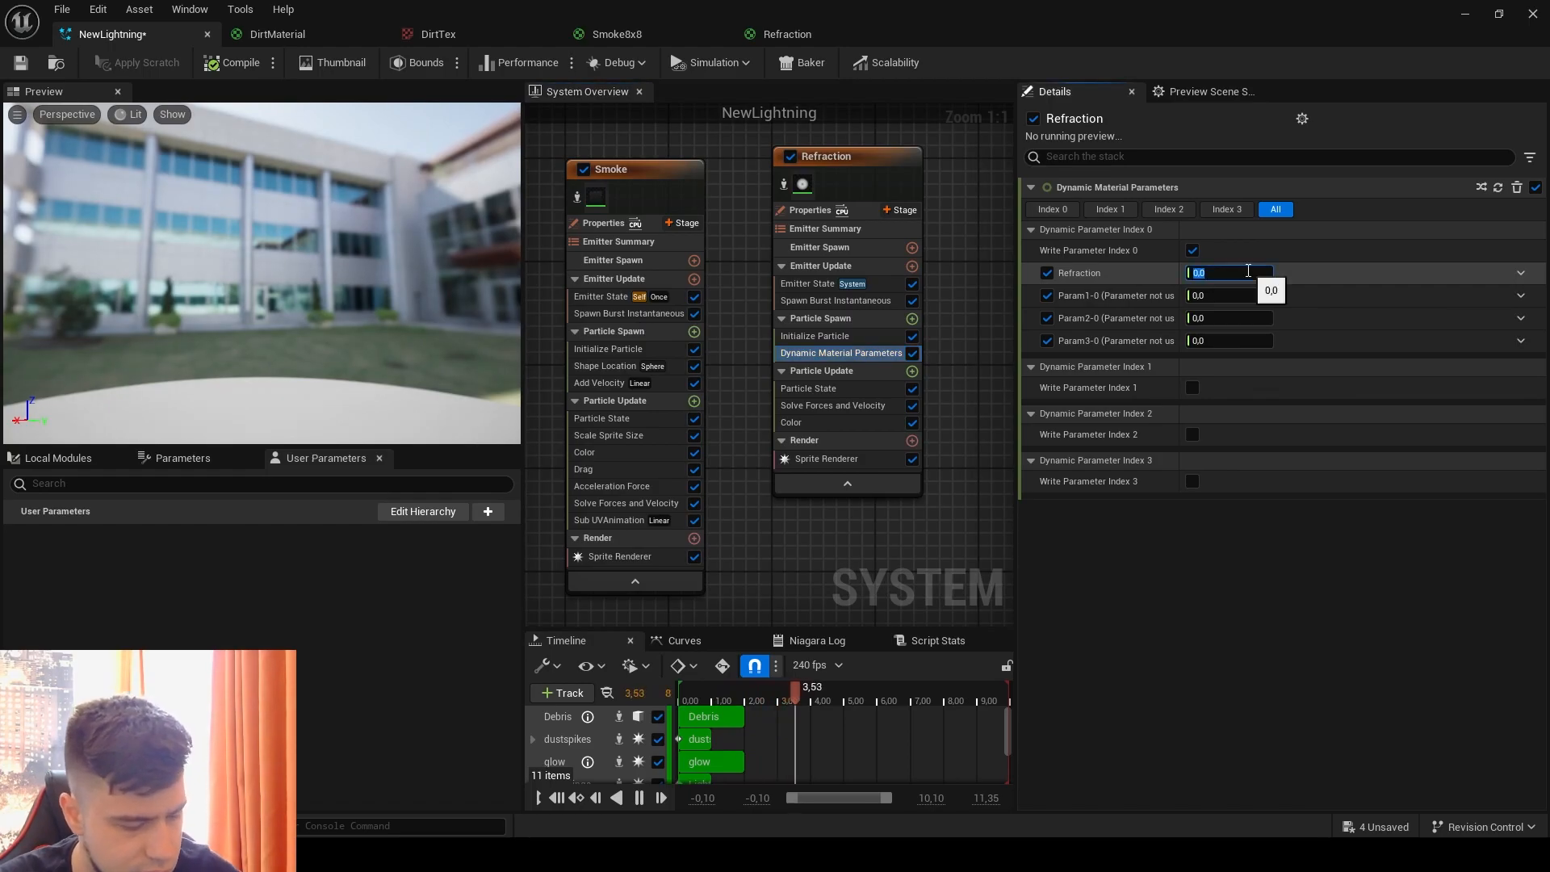
key(Return)
click(1047, 295)
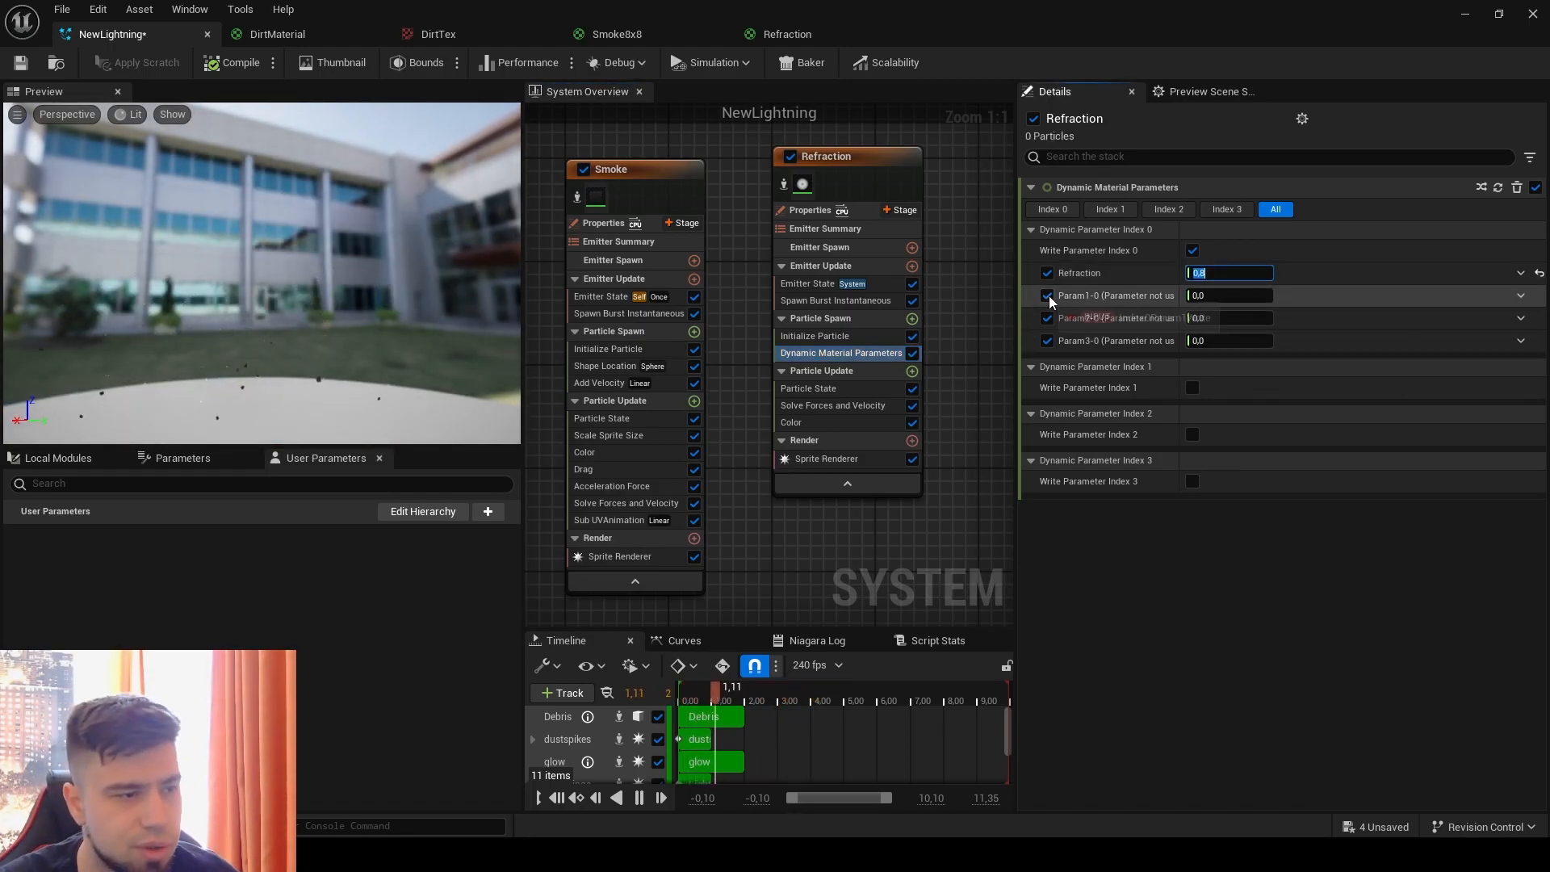
click(1047, 318)
click(1047, 341)
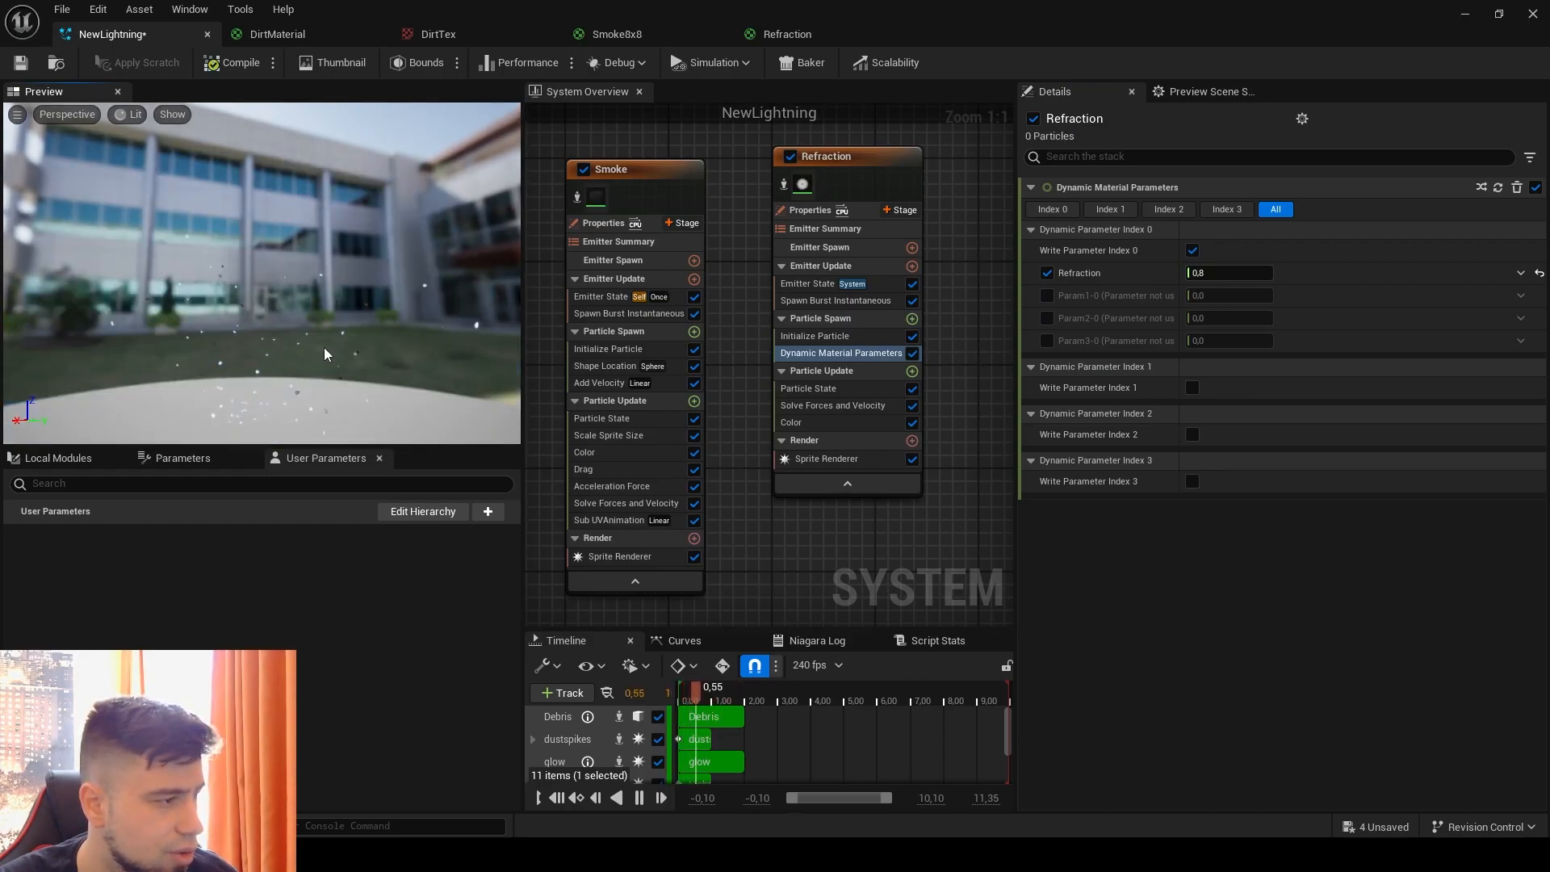
key(ctrl+s)
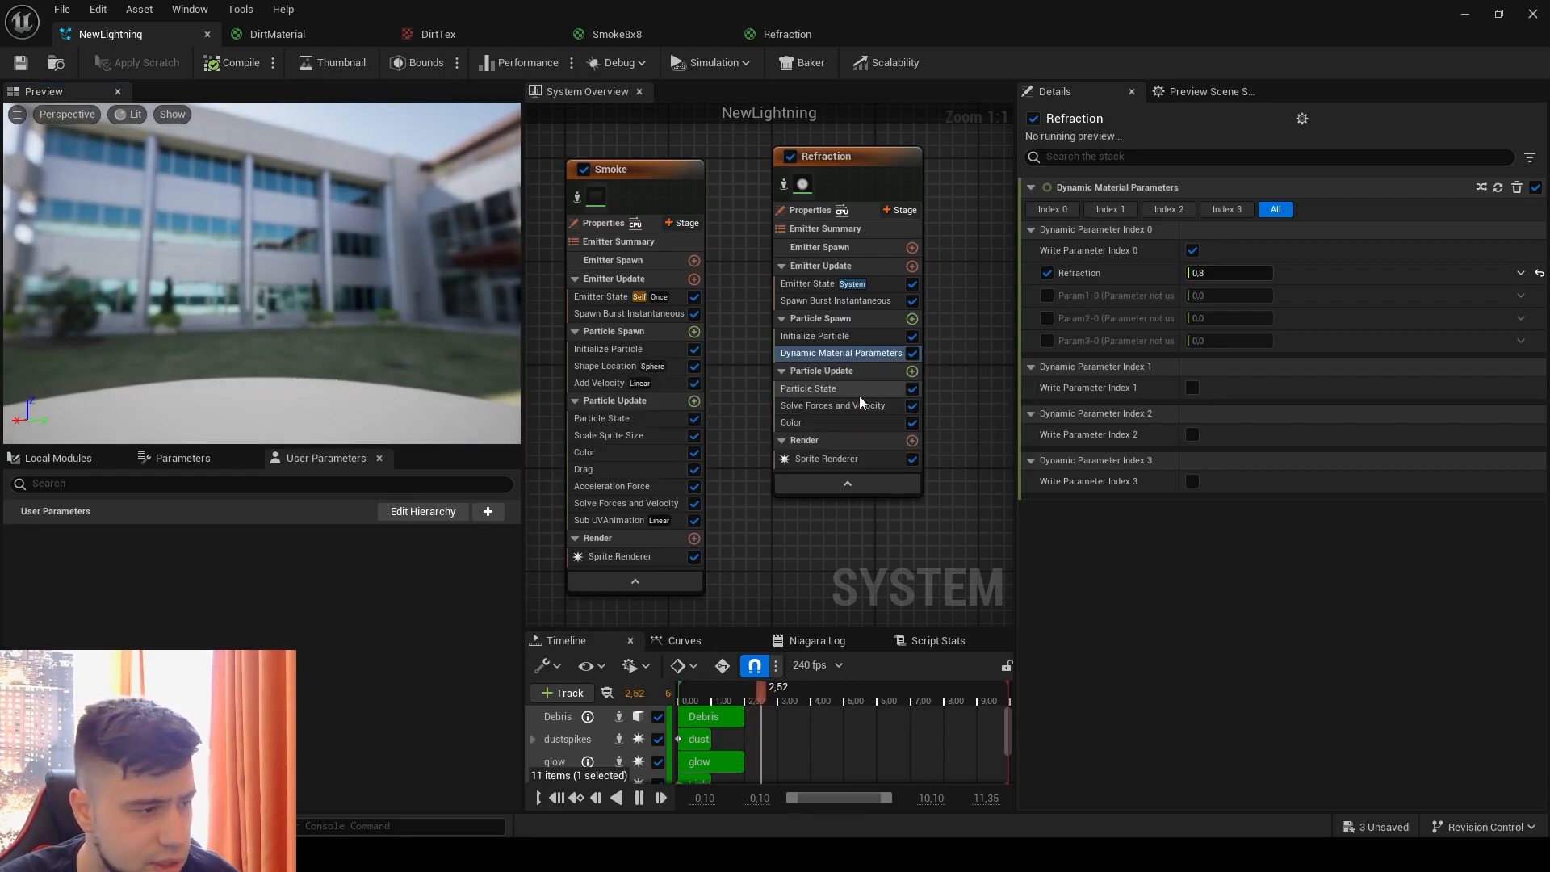
Step: Delete the Refraction emitter's Color module and add a Scale Color module to Particle Update
click(822, 391)
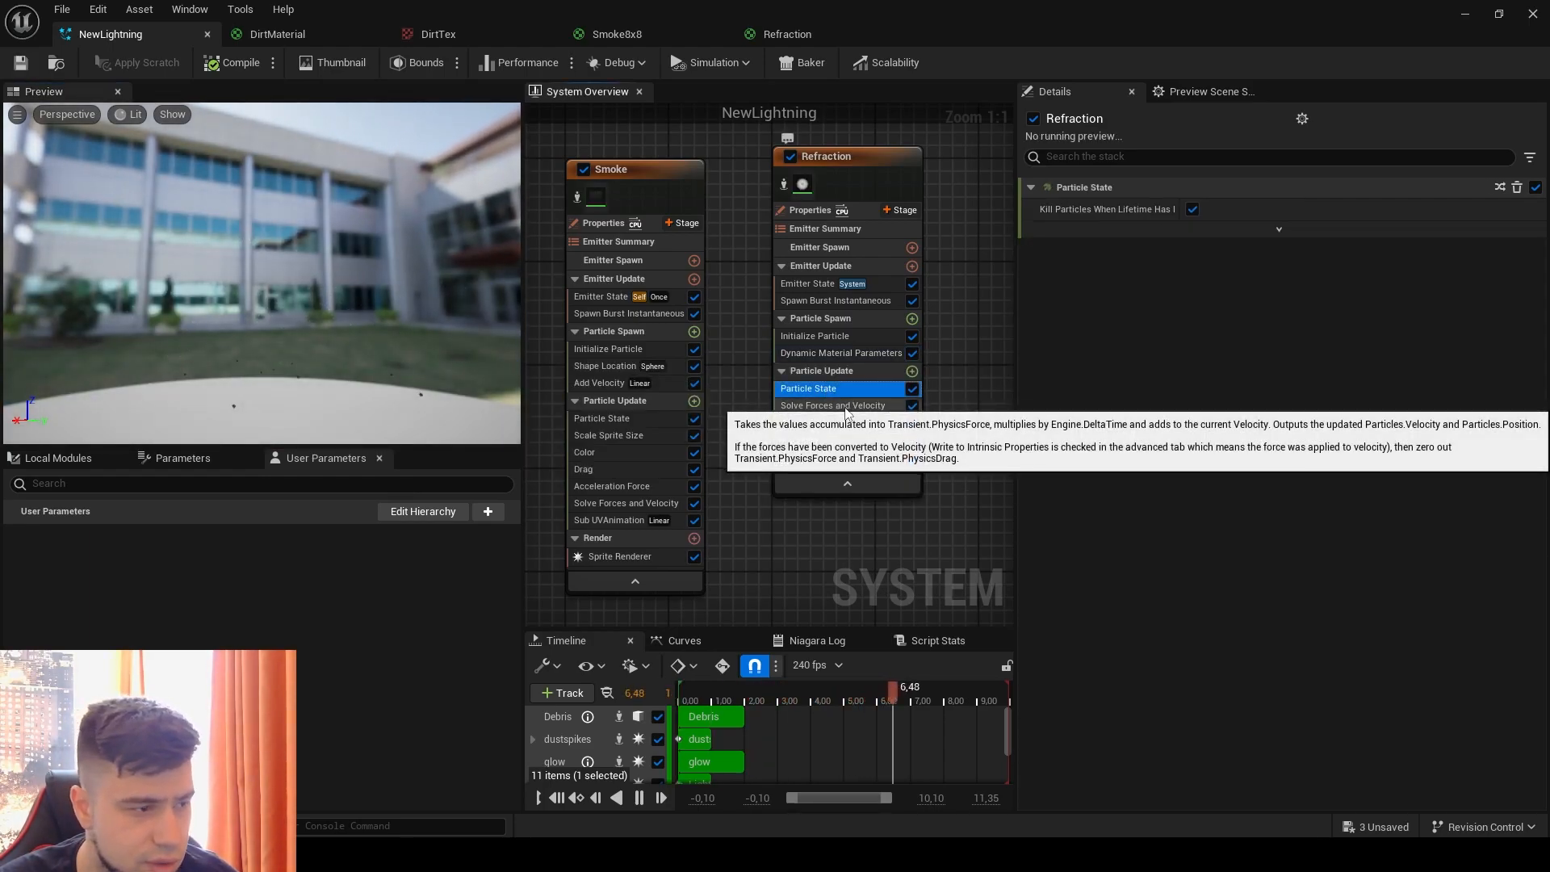
click(833, 428)
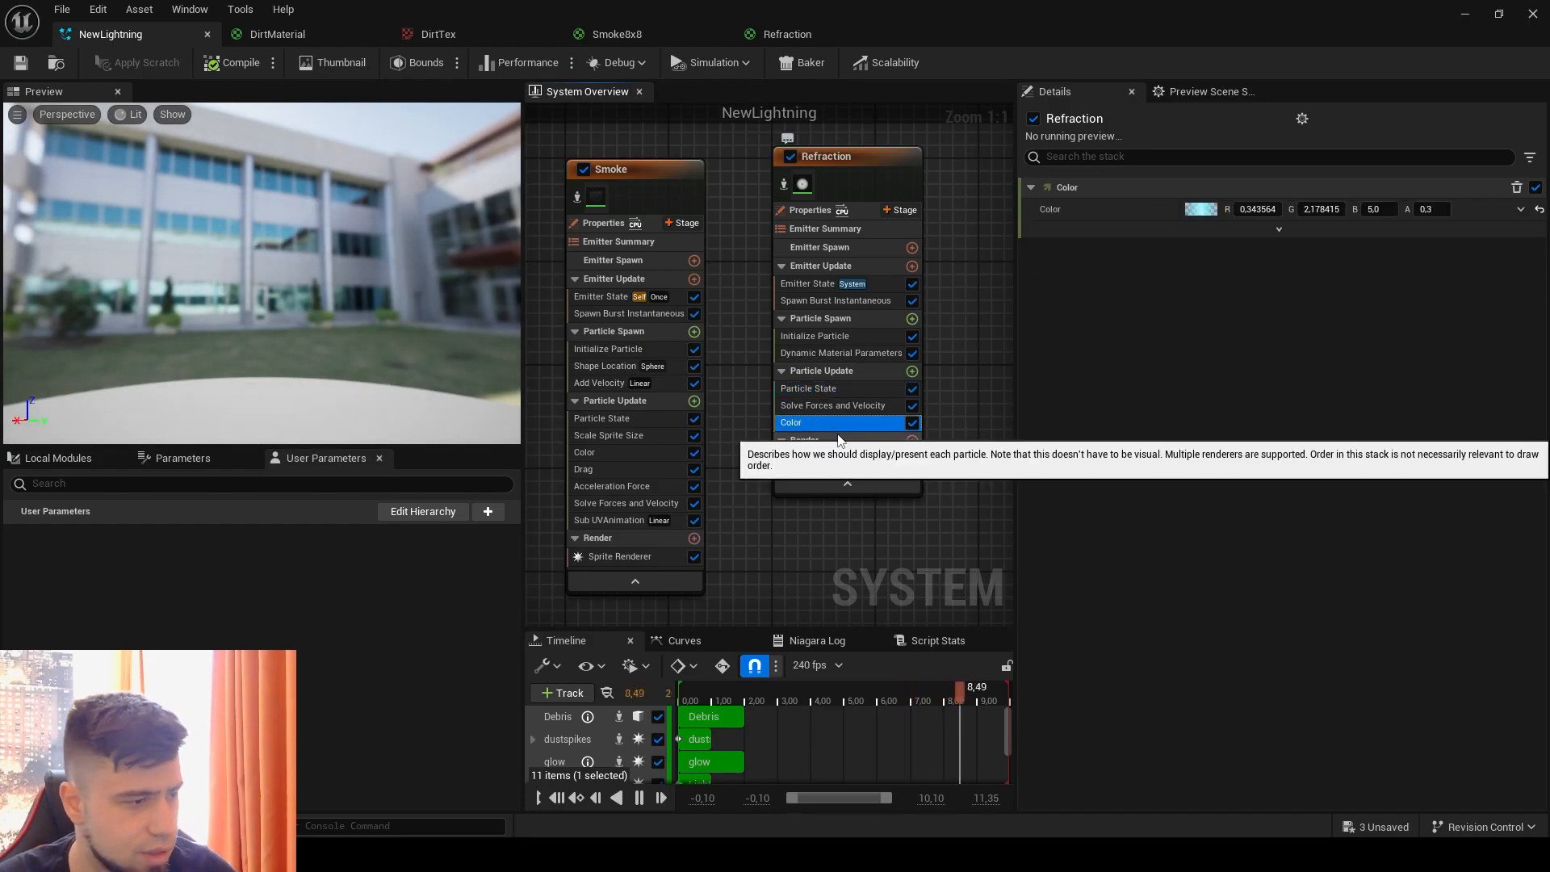
key(Delete)
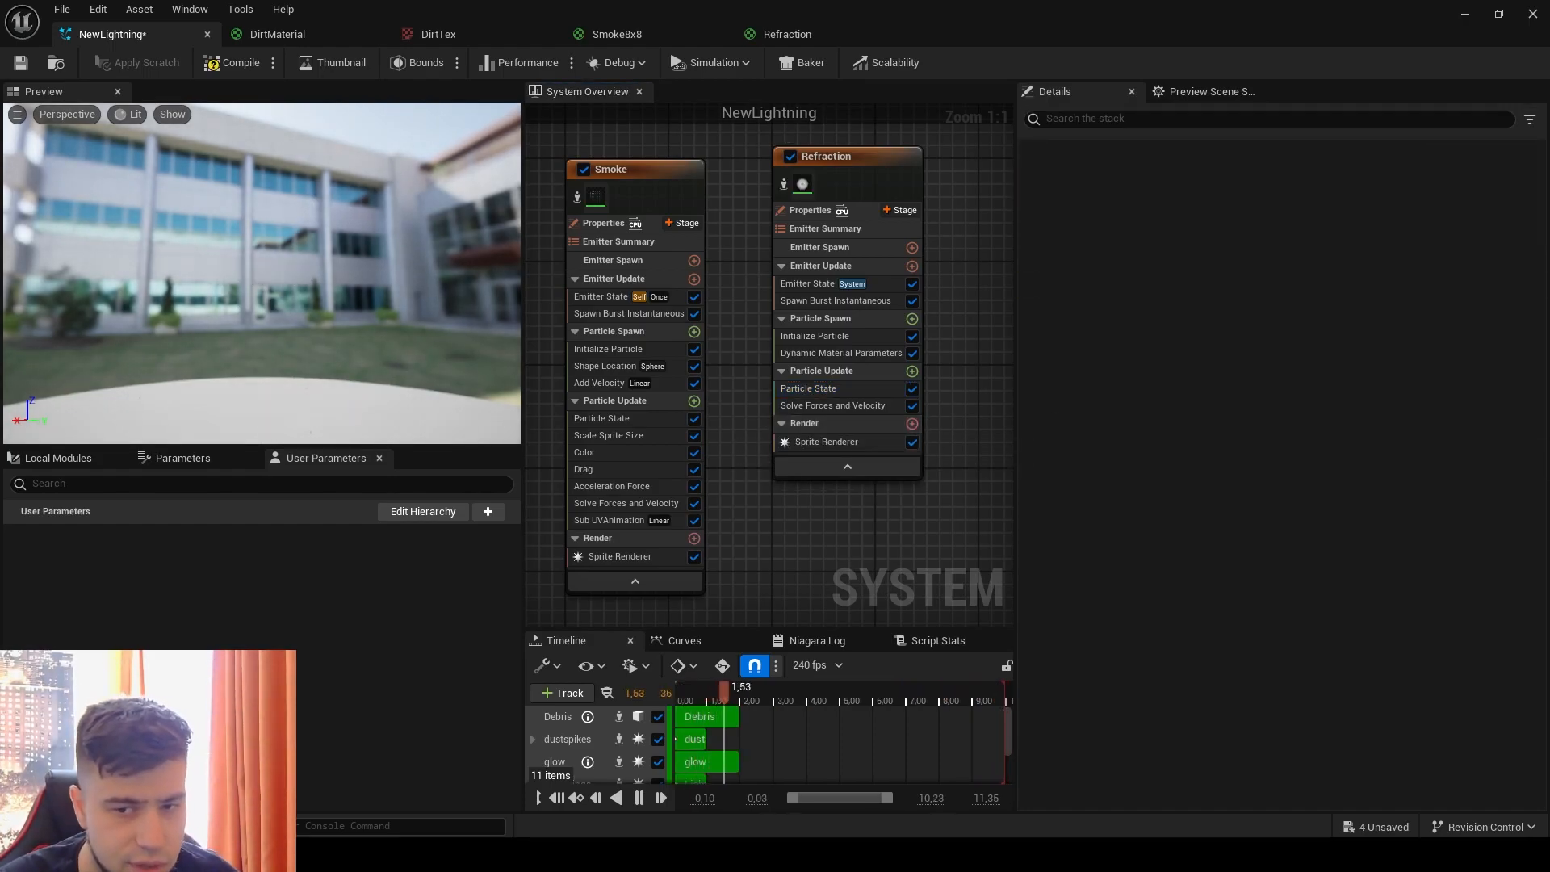
click(912, 370)
text(scale)
click(619, 488)
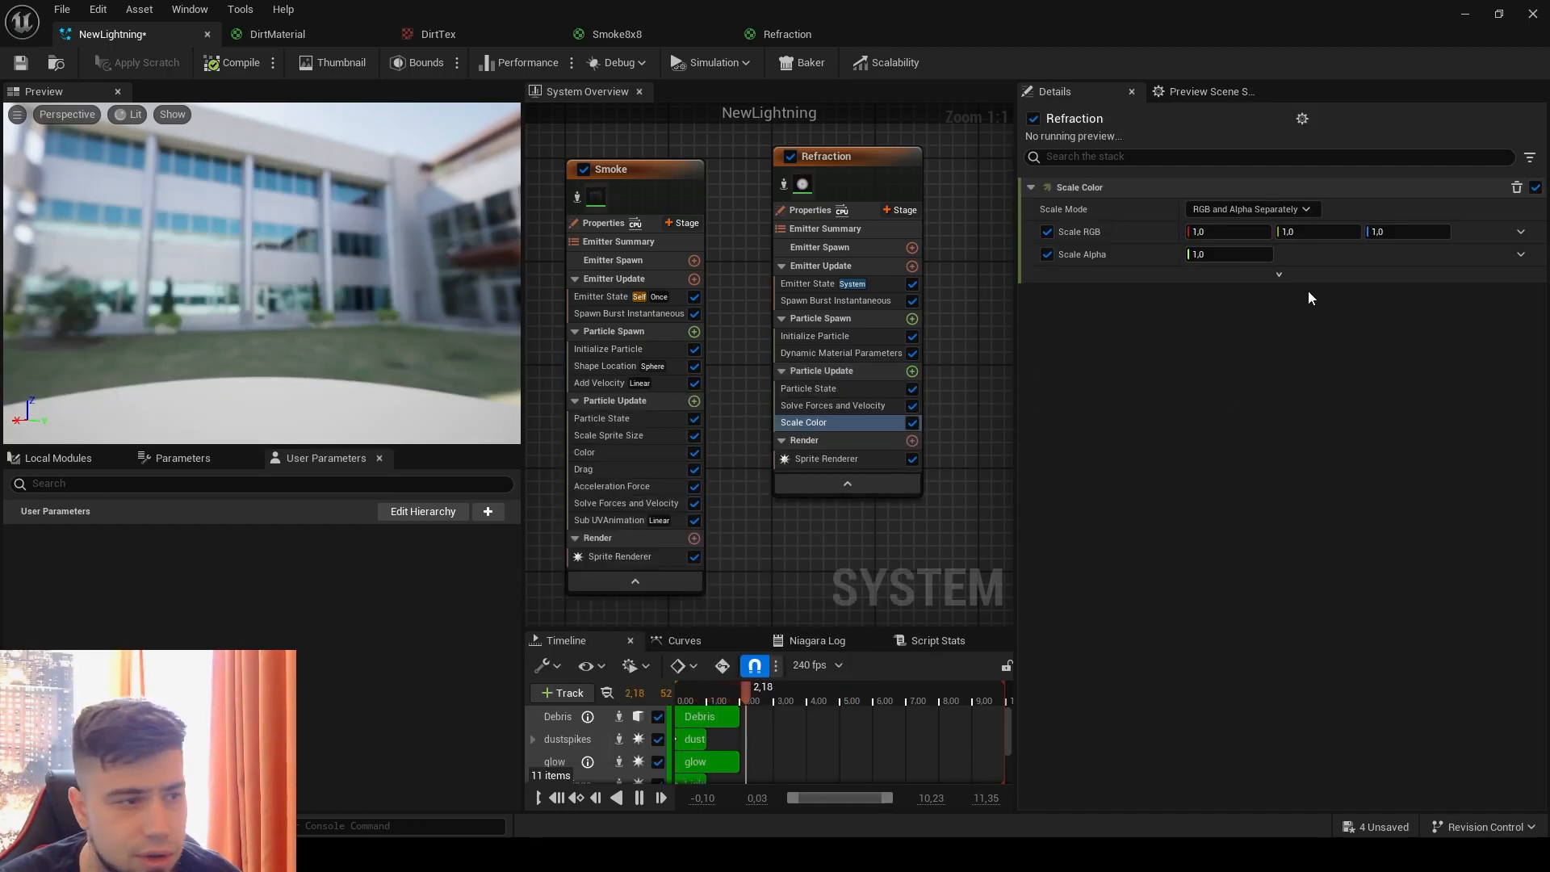
Step: Drive Scale Alpha with Float from Curve and set the curve's first key value to 0
click(1520, 254)
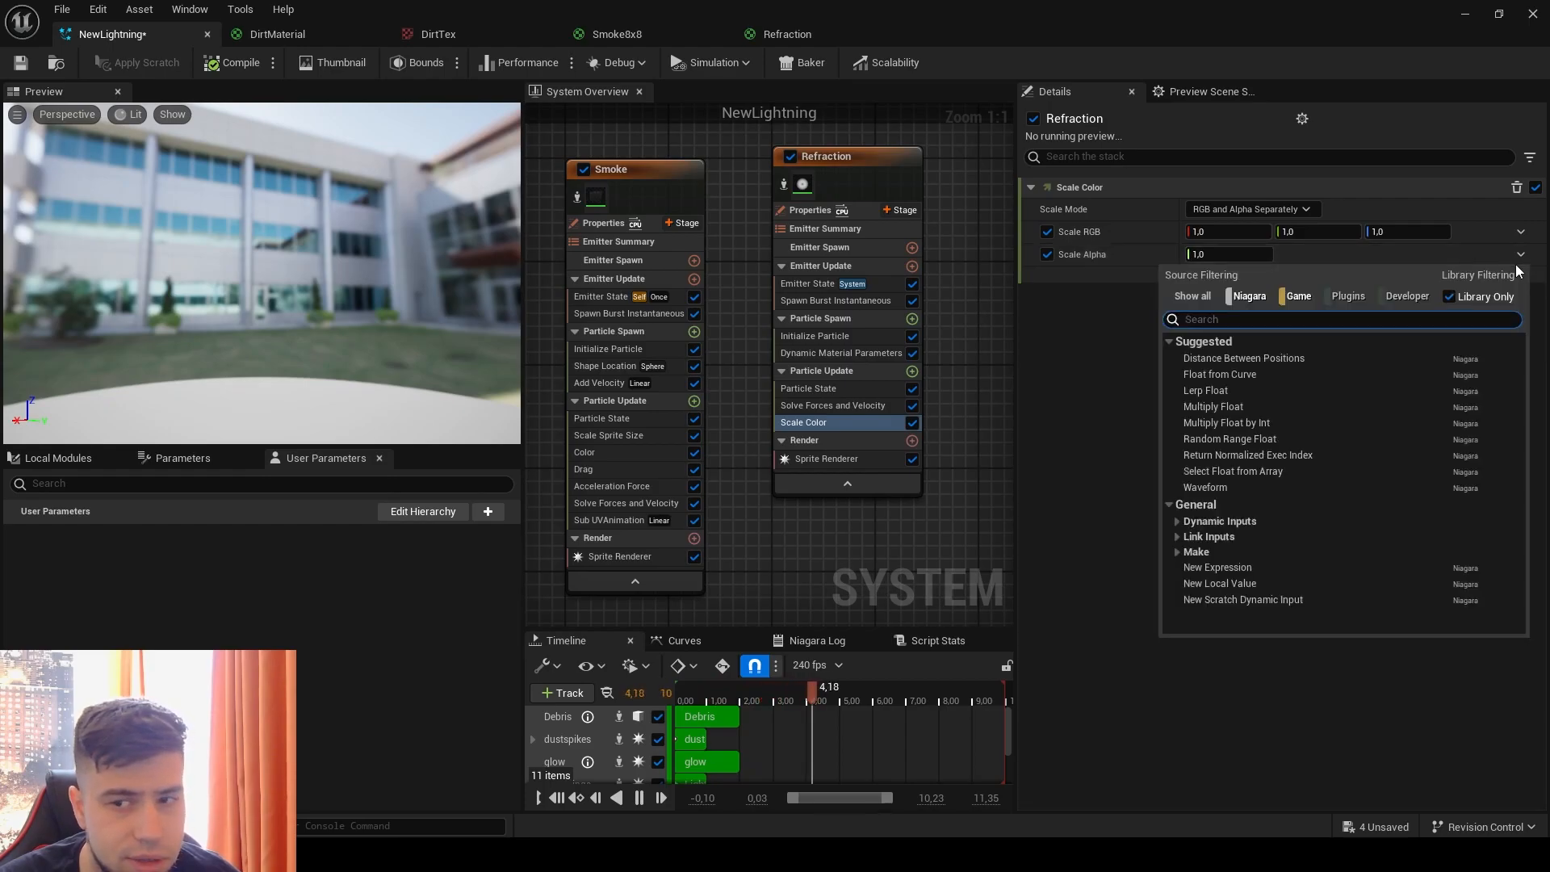
click(1271, 373)
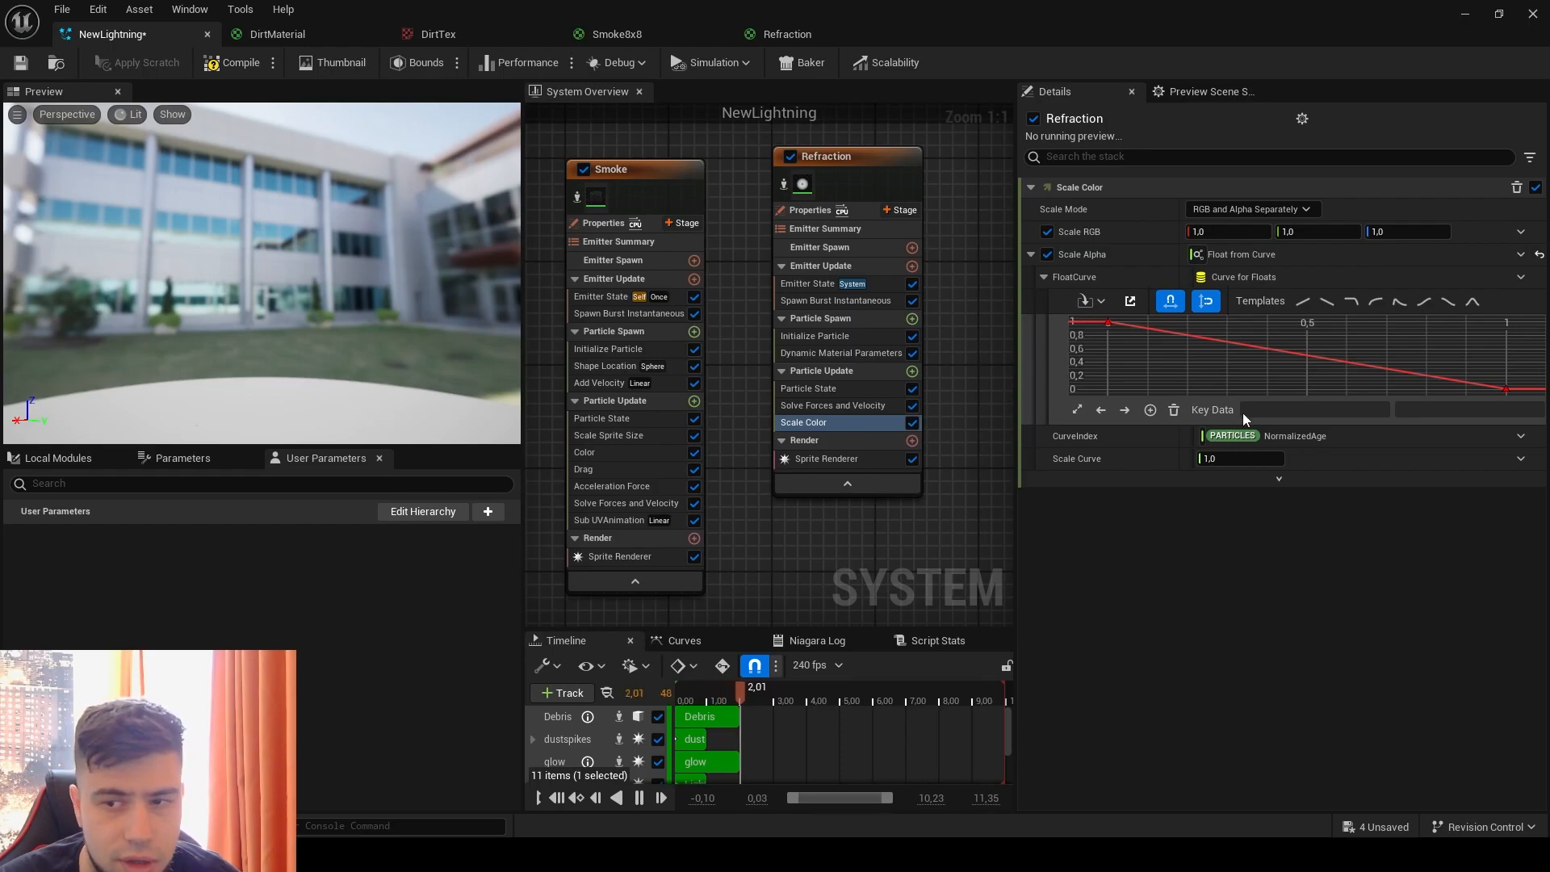
drag(1140, 352, 1081, 306)
text(0)
key(Return)
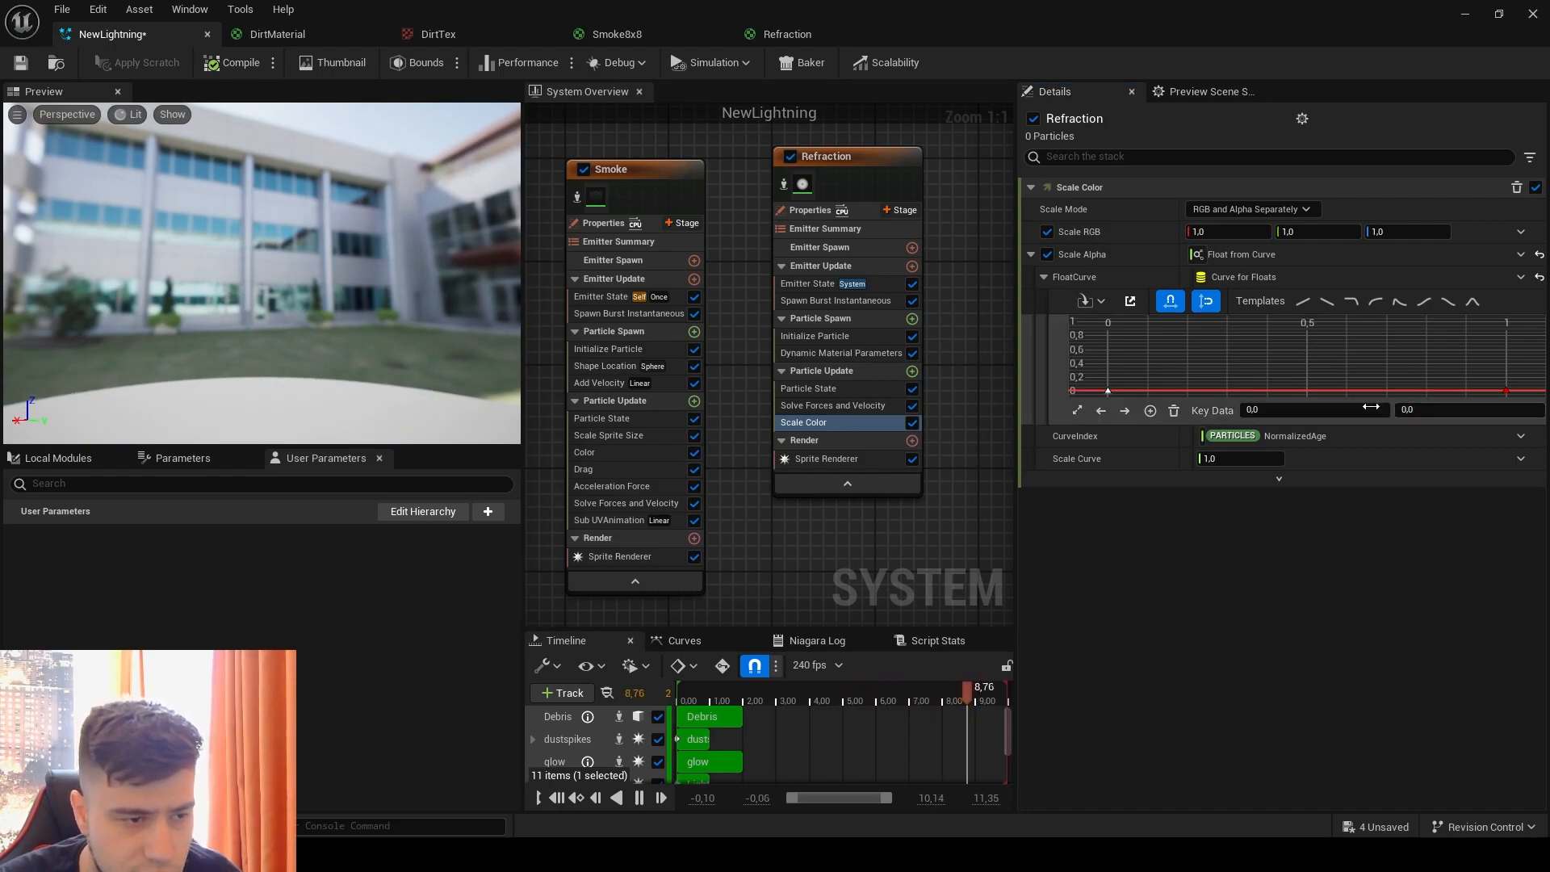
Step: Add a key to the Scale Alpha curve at time 0.25 with a value of 1
right_click(1294, 394)
click(1327, 424)
click(1312, 412)
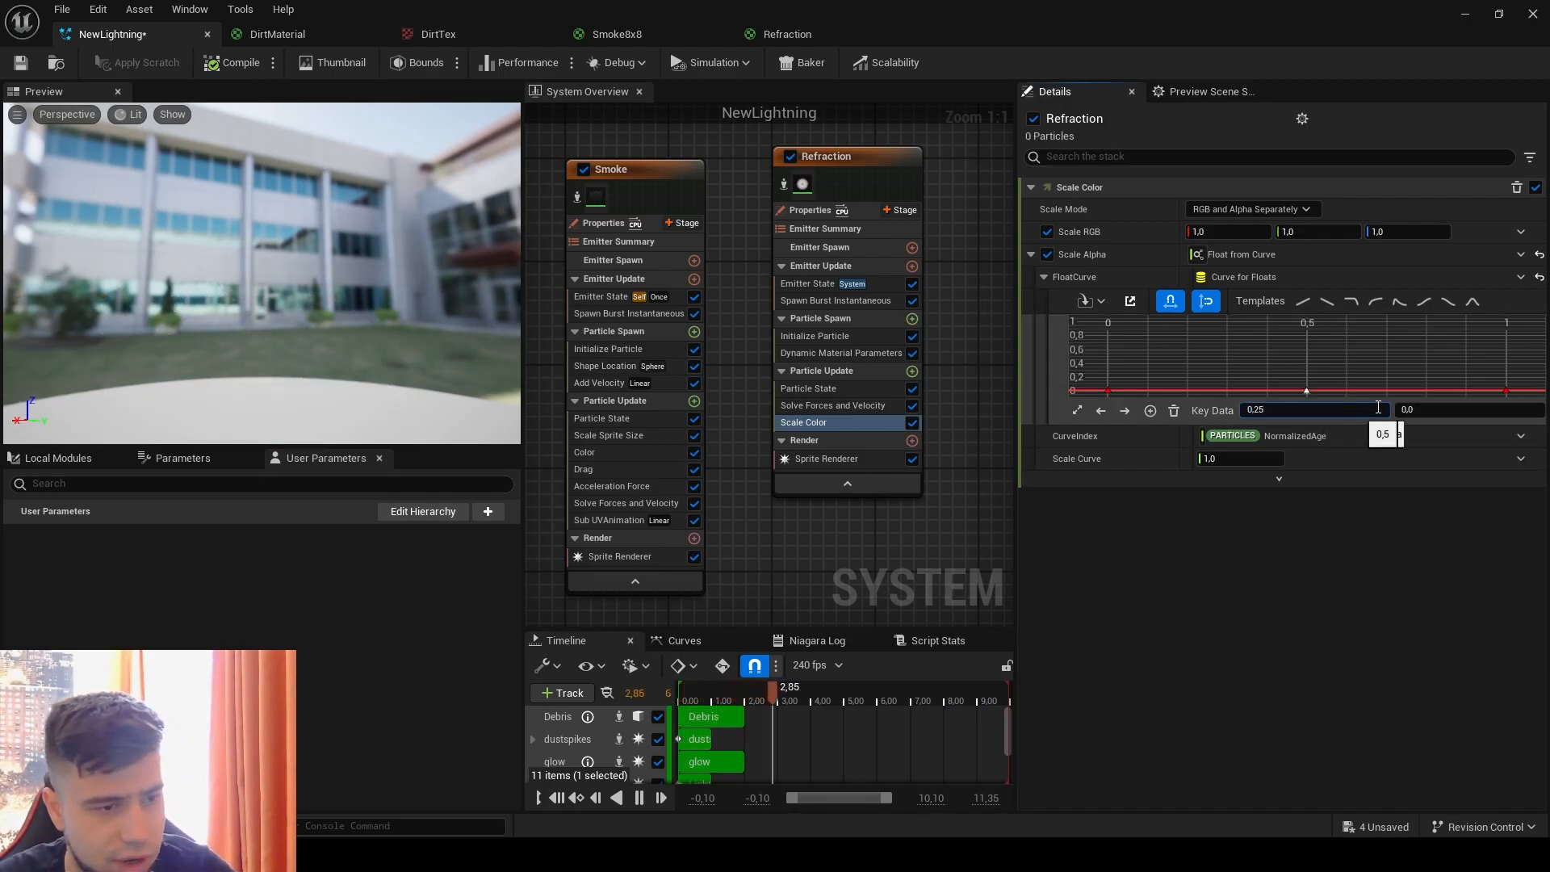
text(0,25)
click(1441, 416)
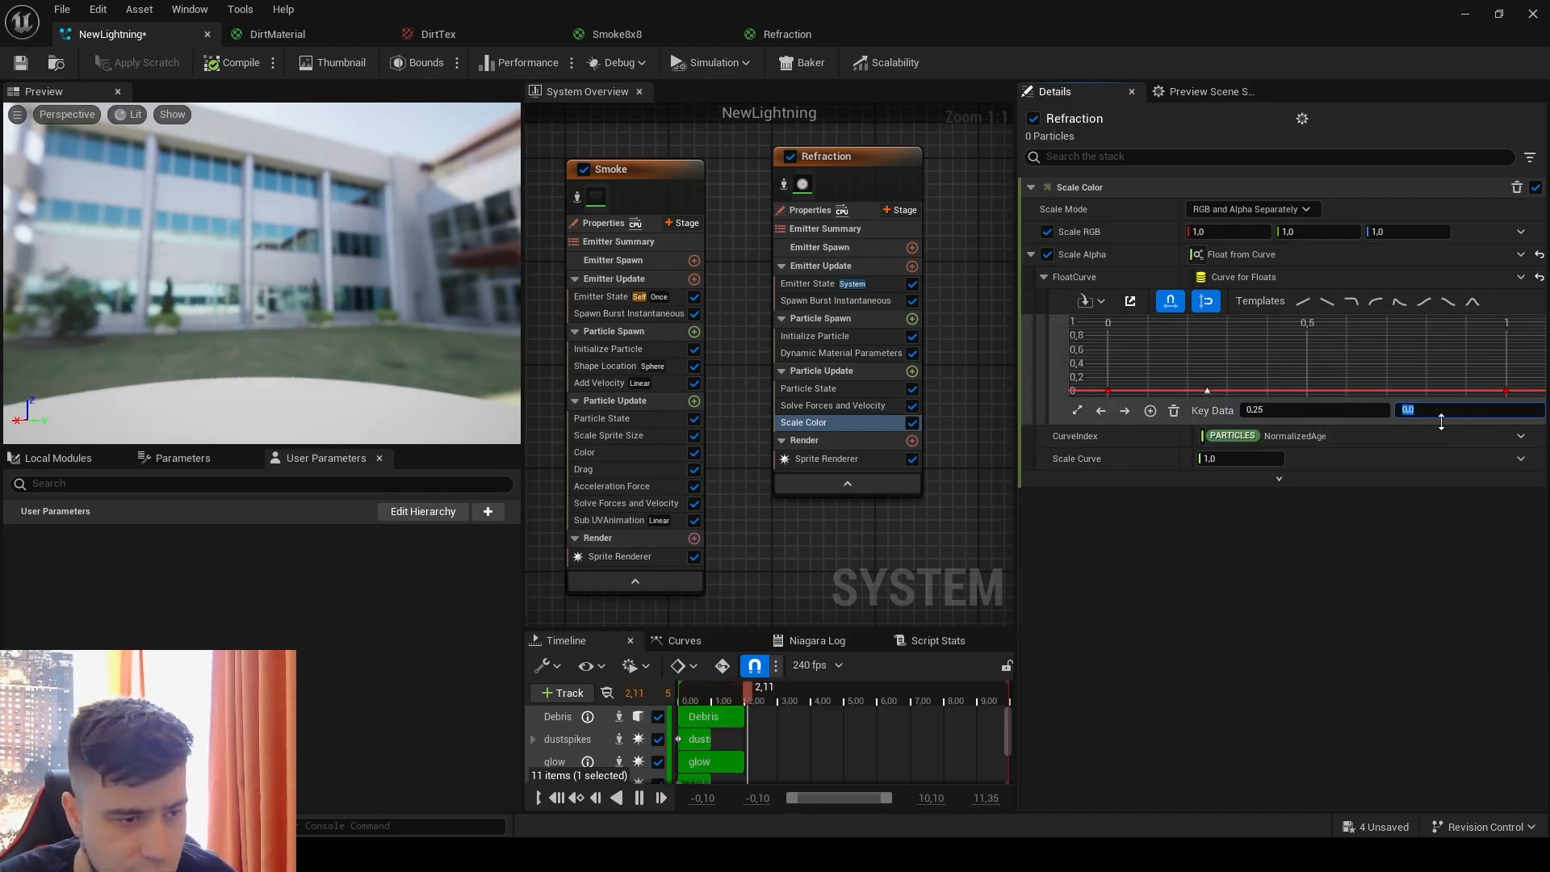
text(1)
key(Return)
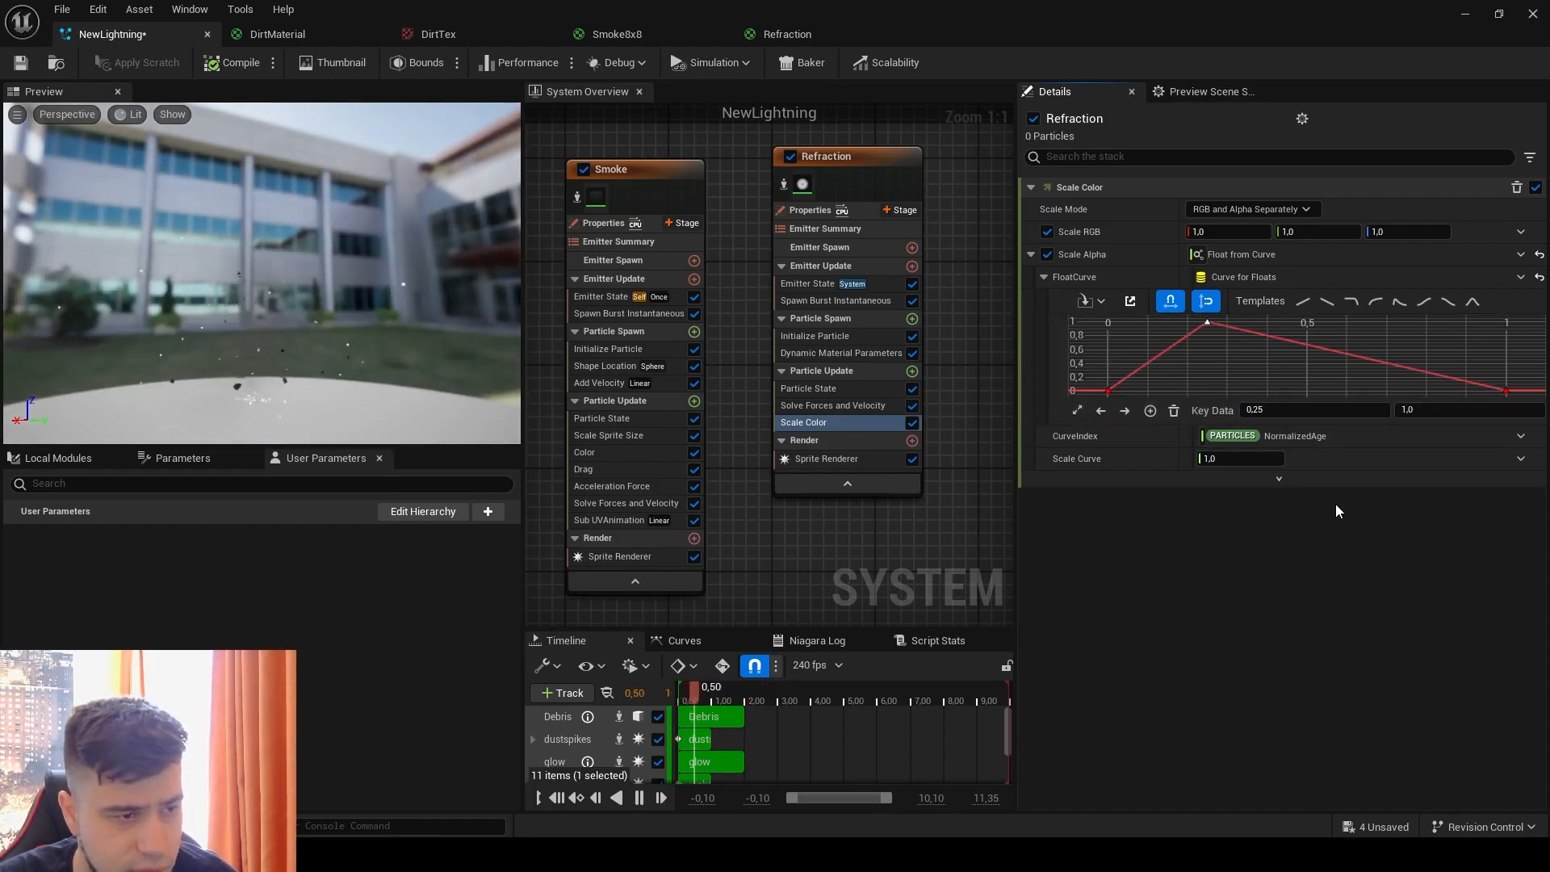
Step: Smooth the Scale Alpha curve by changing the peak key's linear interpolation and setting the first key to Break, and save the system
right_click(1208, 325)
click(1290, 536)
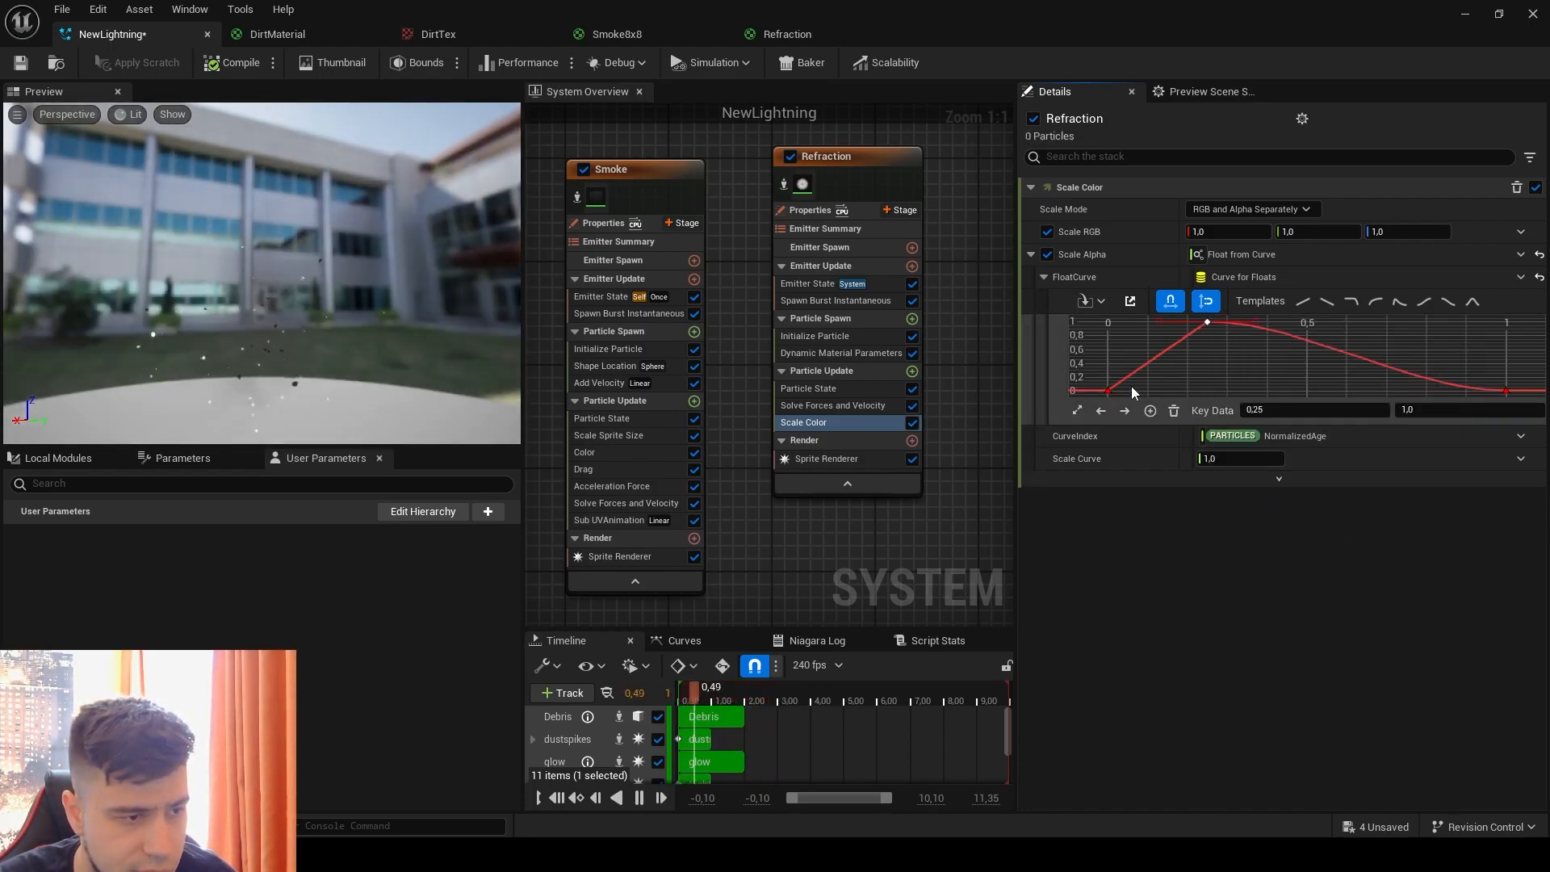
right_click(1109, 391)
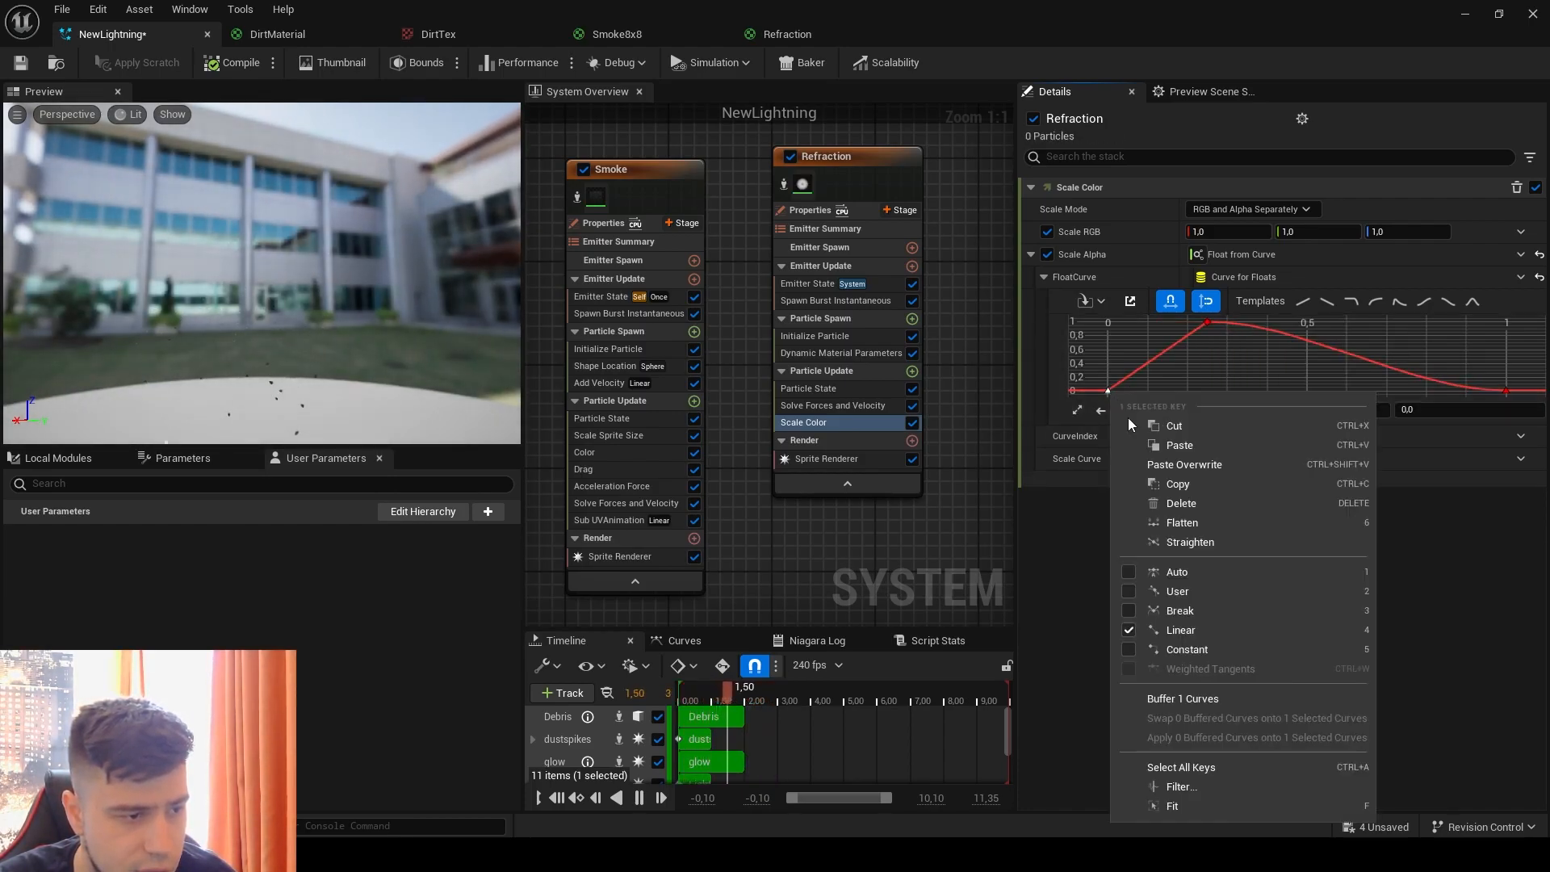
click(1200, 611)
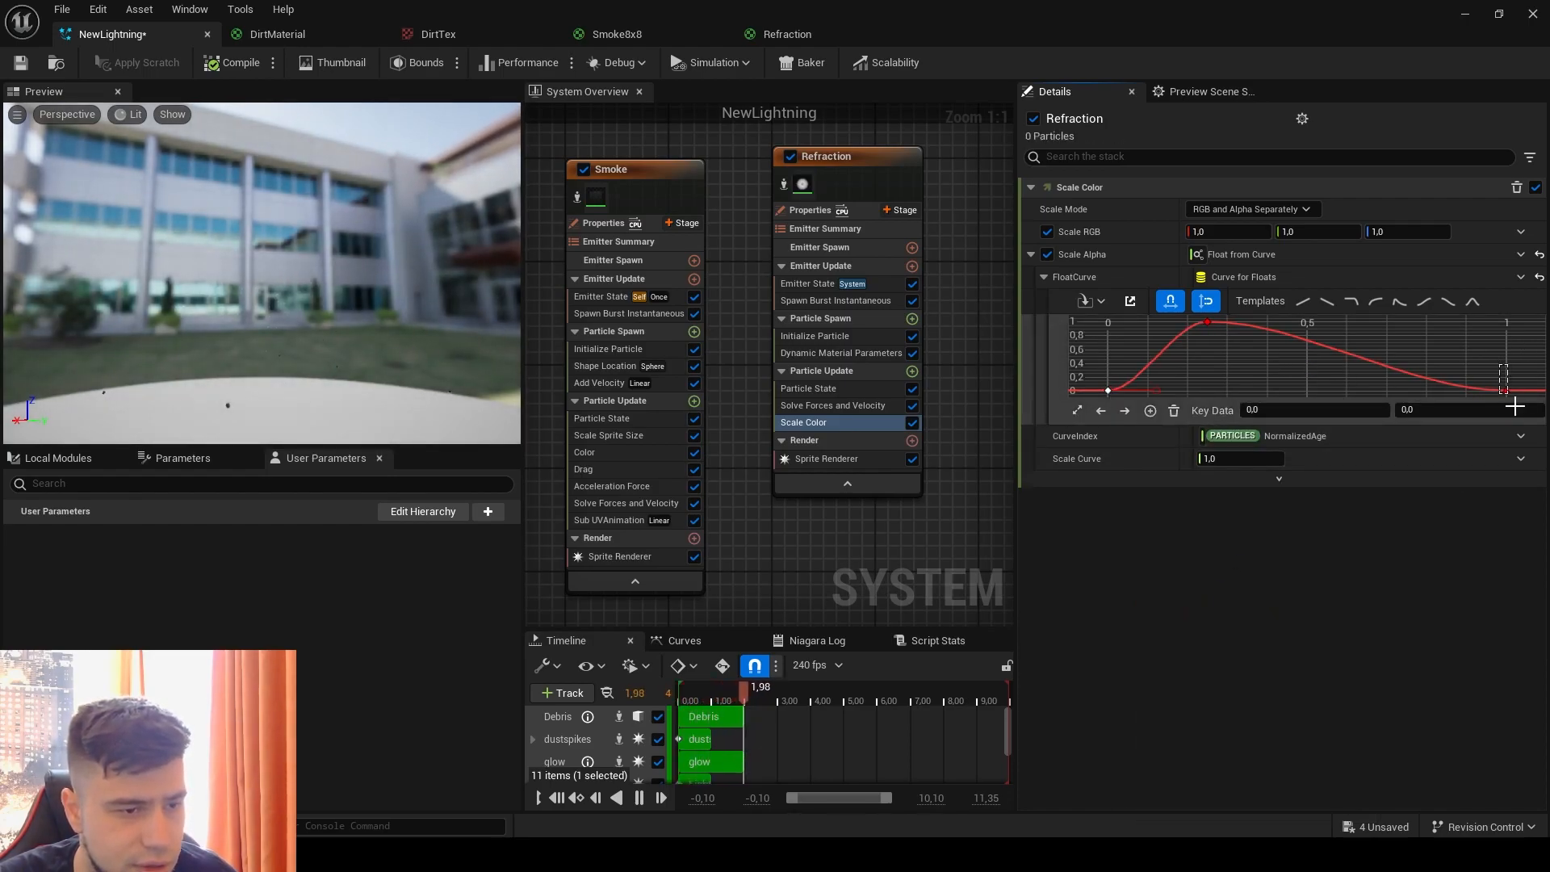
drag(1512, 399, 1511, 398)
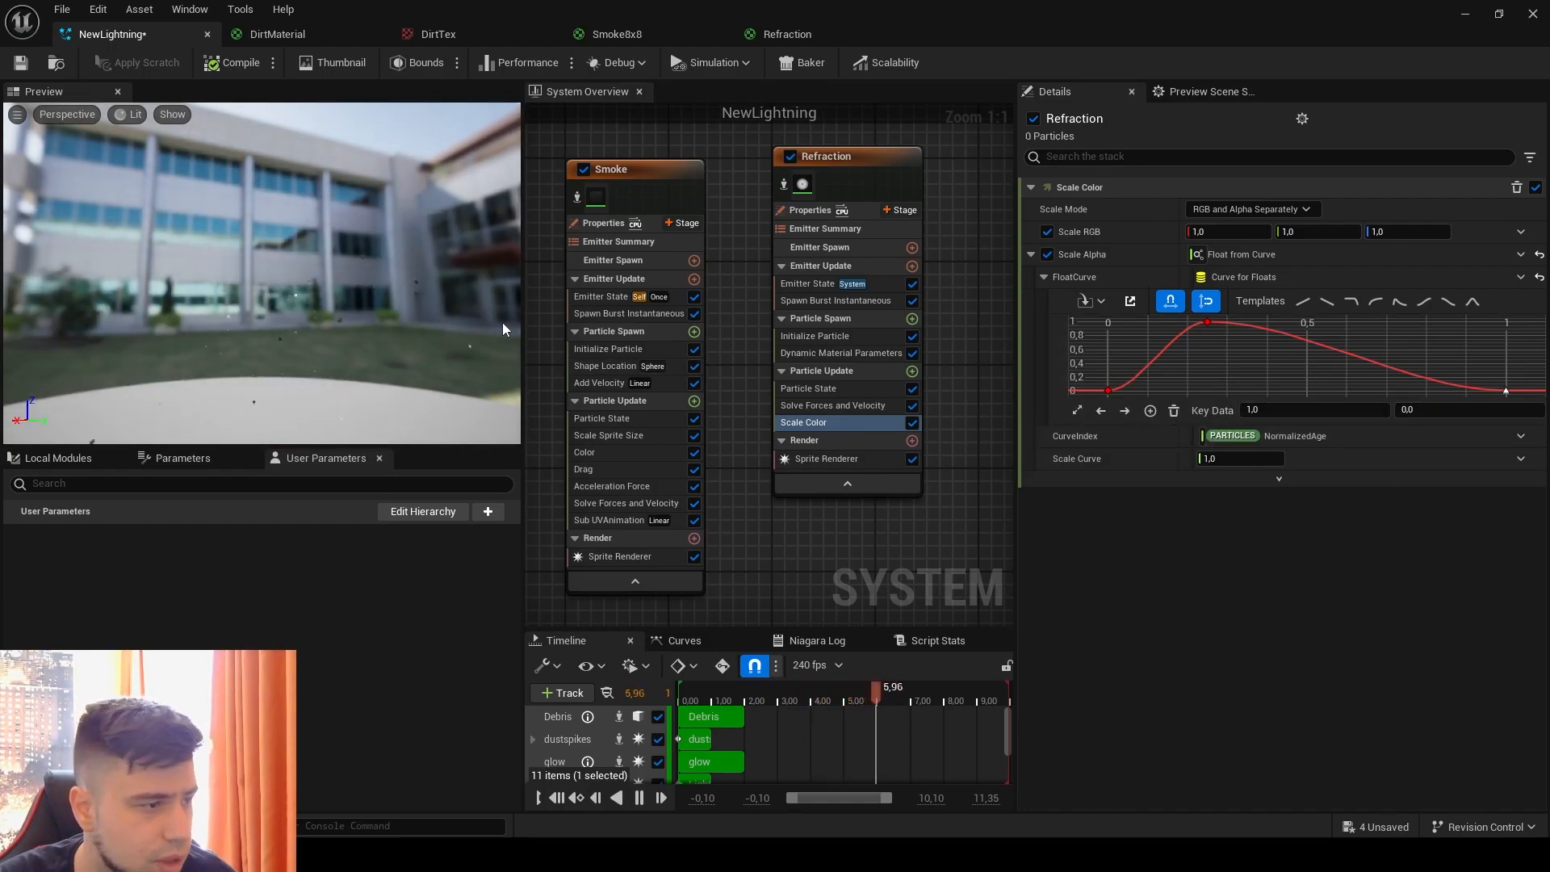
click(19, 70)
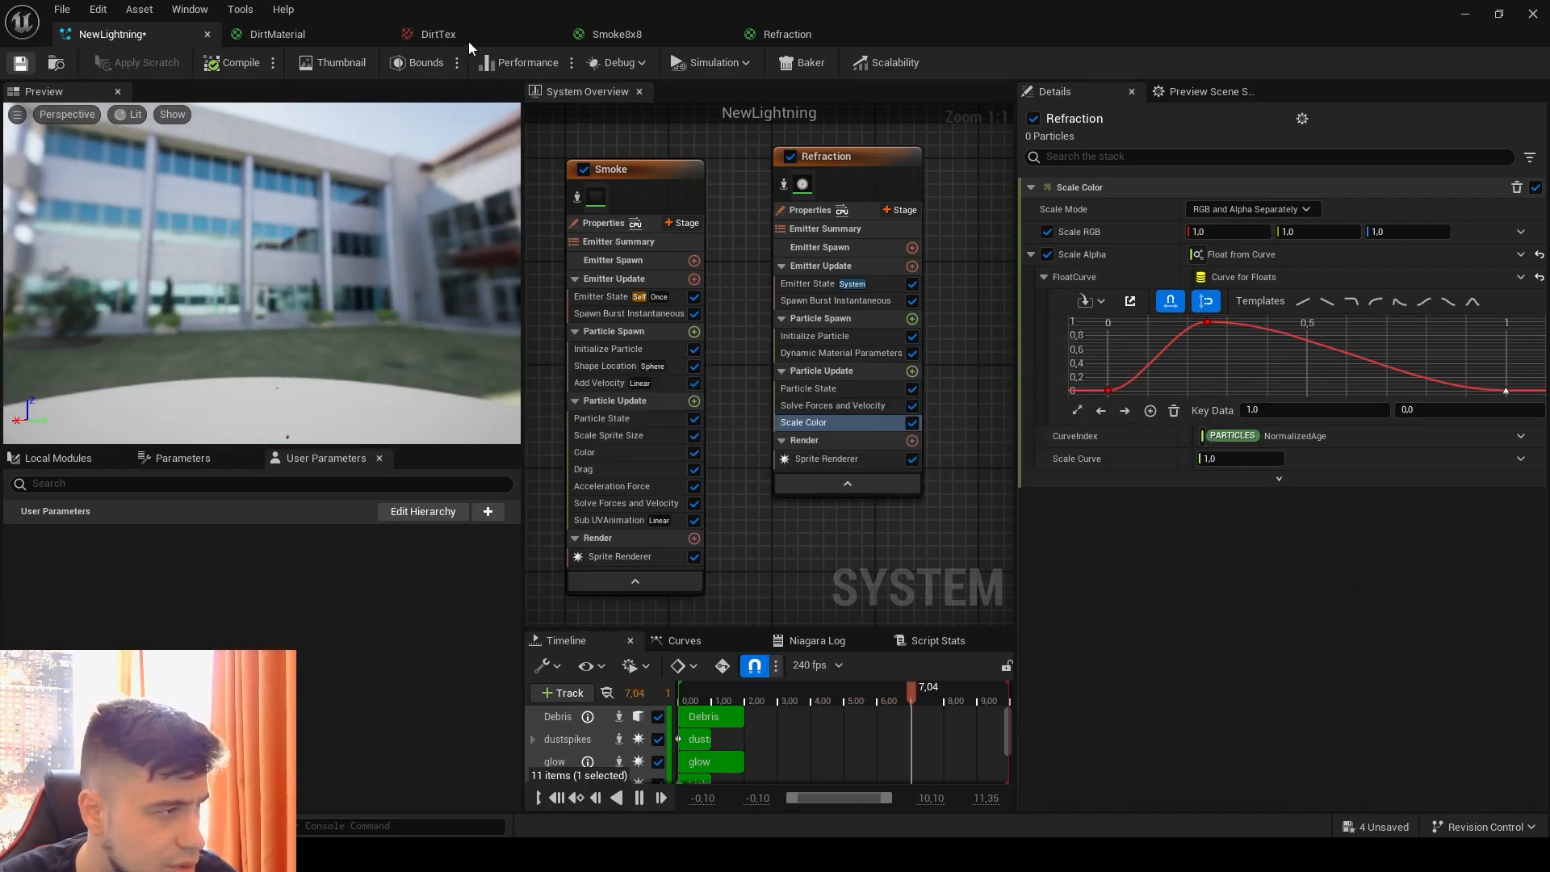
Step: Check the effect in the level viewport behind the Niagara editor and return to the maximized NewLightning editor
double_click(383, 14)
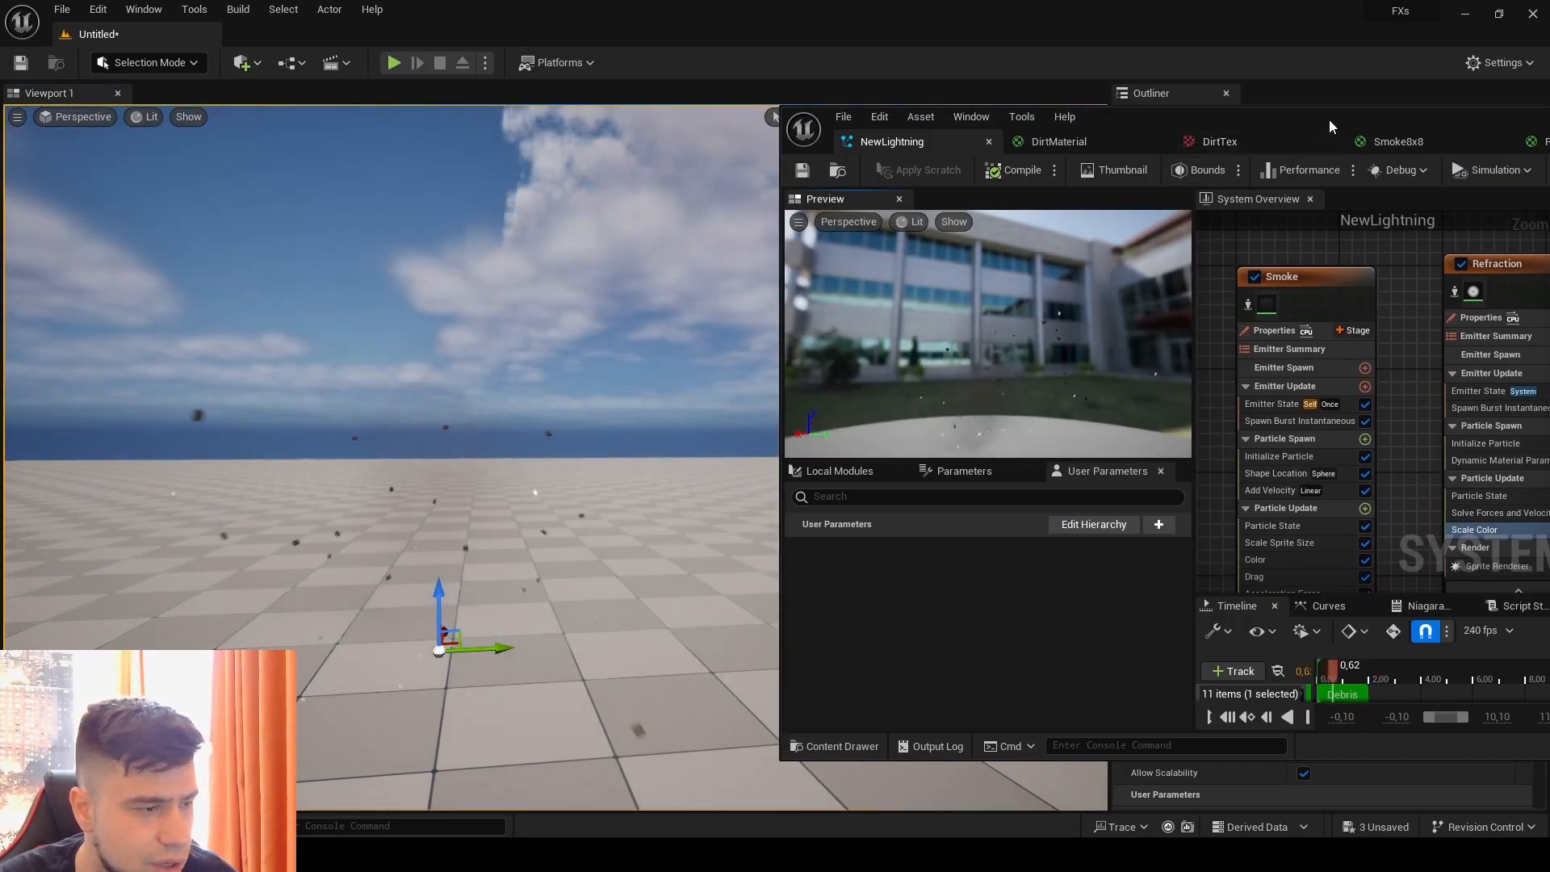
drag(1330, 126, 444, 81)
click(1066, 78)
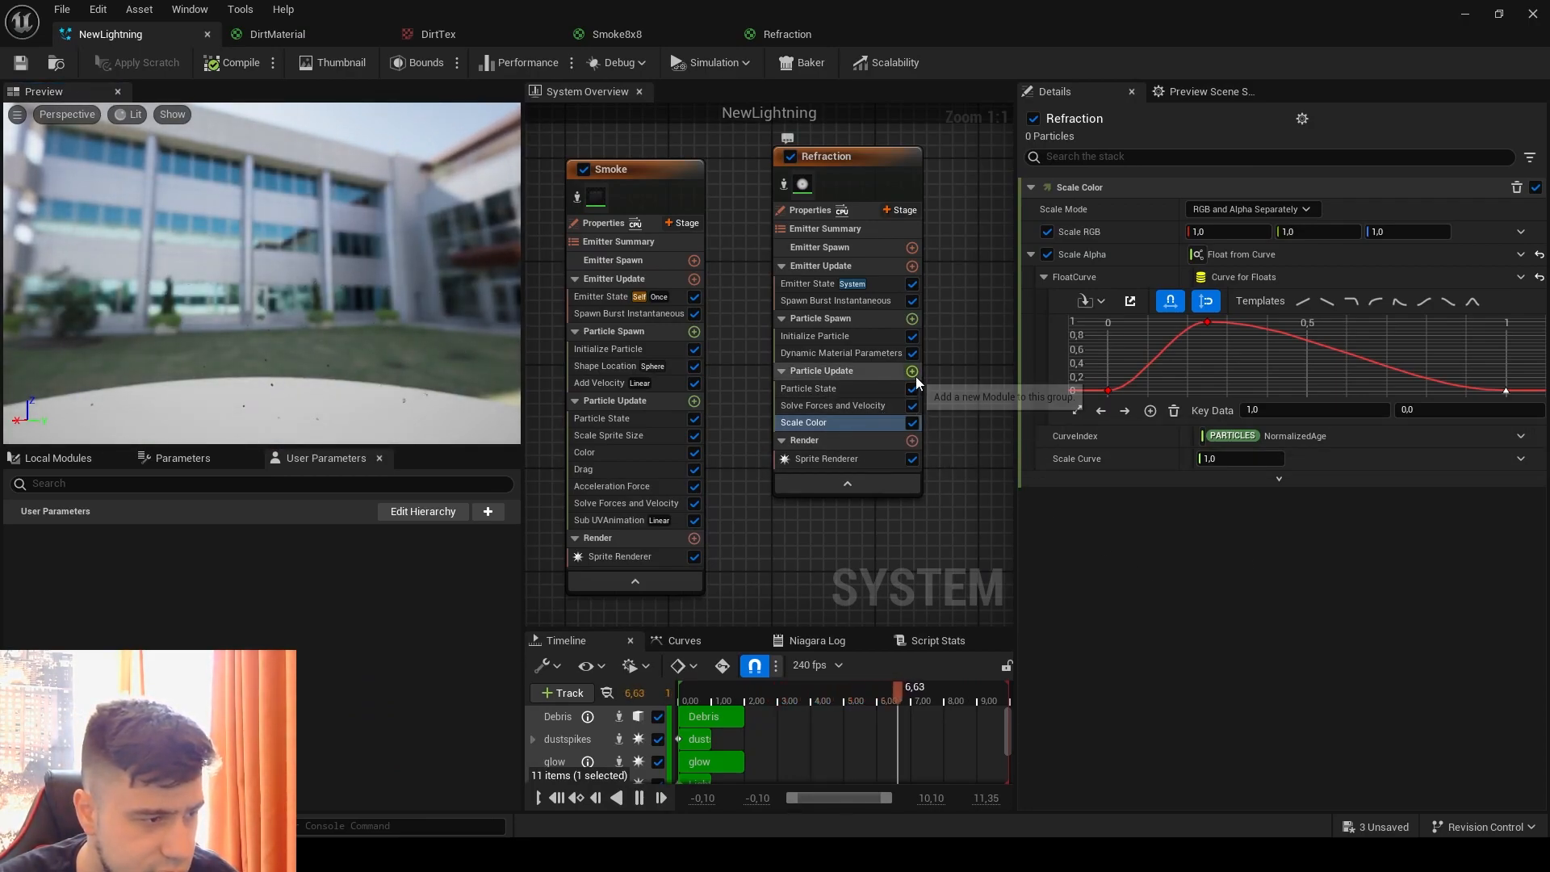
Step: Set the Refraction emitter's Initialize Particle color to black (R 0, G 0, B 0)
click(854, 335)
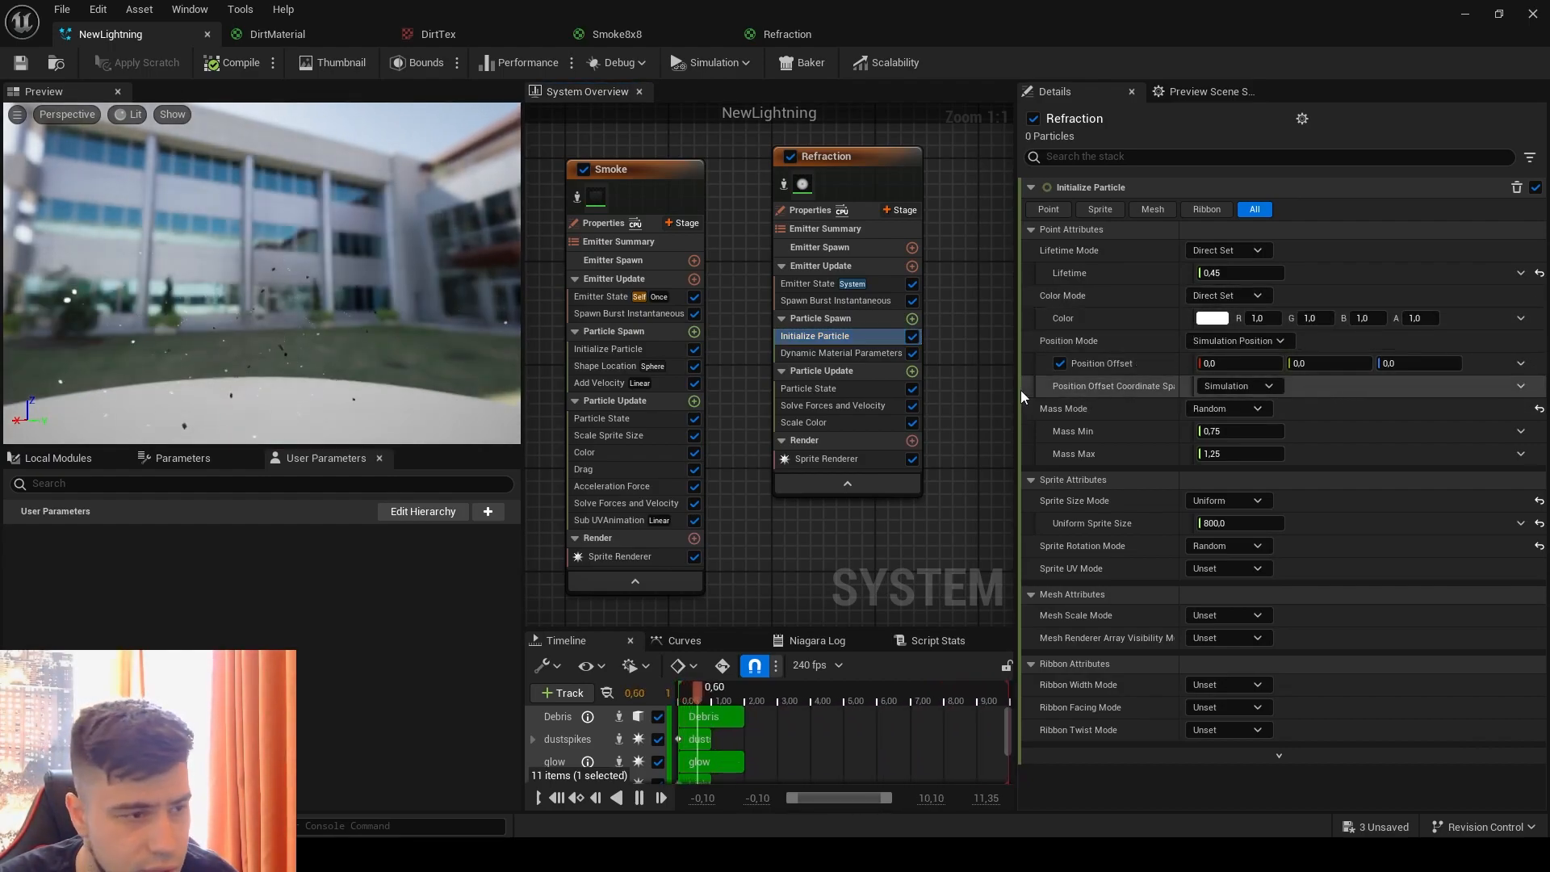
click(1211, 317)
drag(1104, 415, 1098, 538)
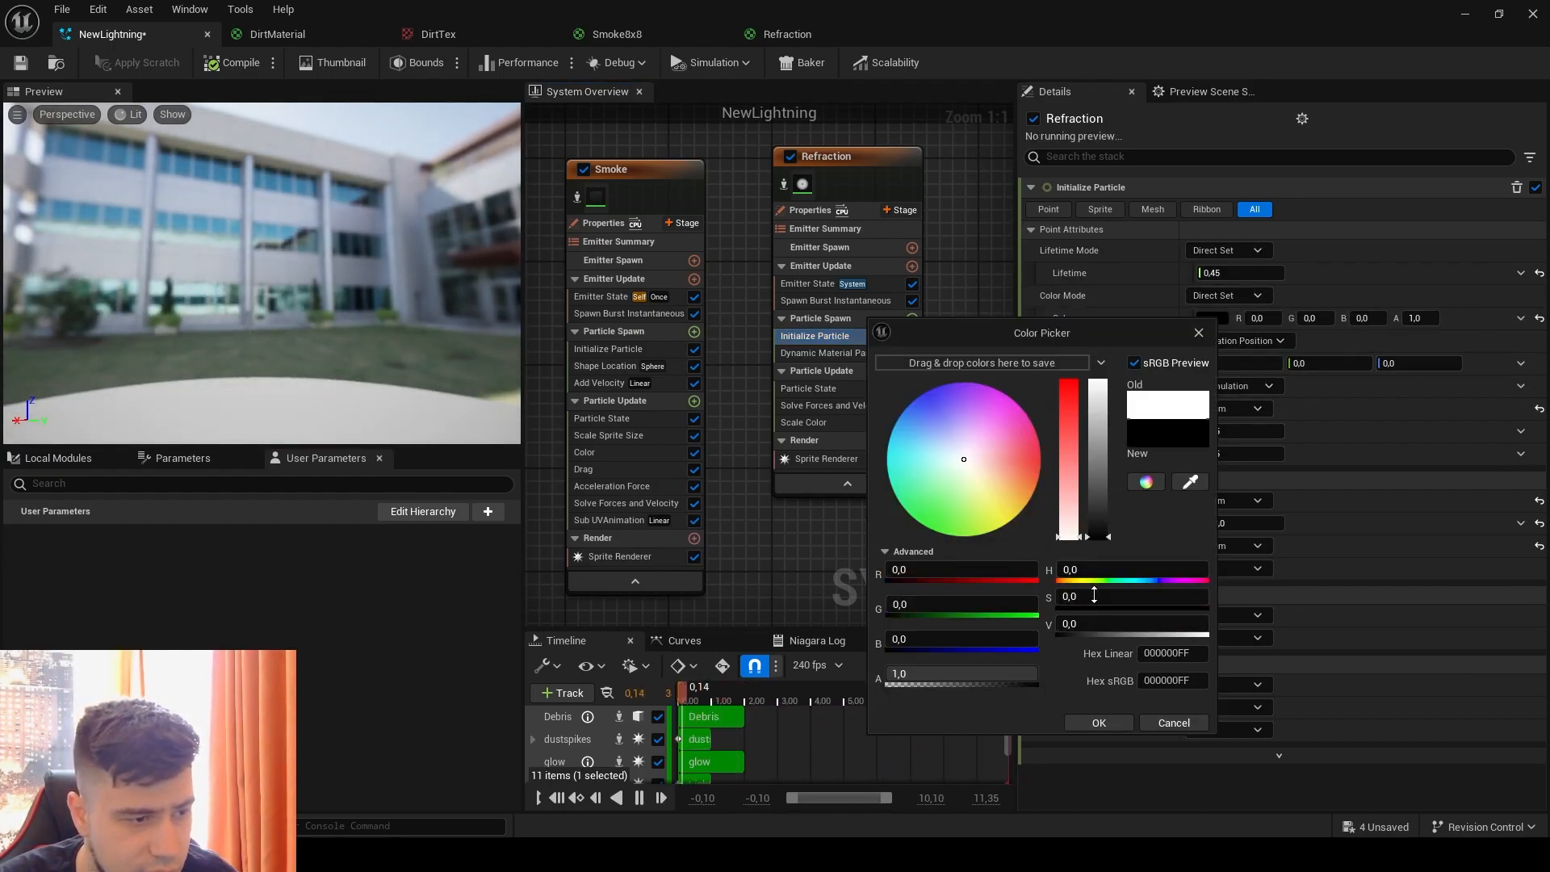
click(1099, 722)
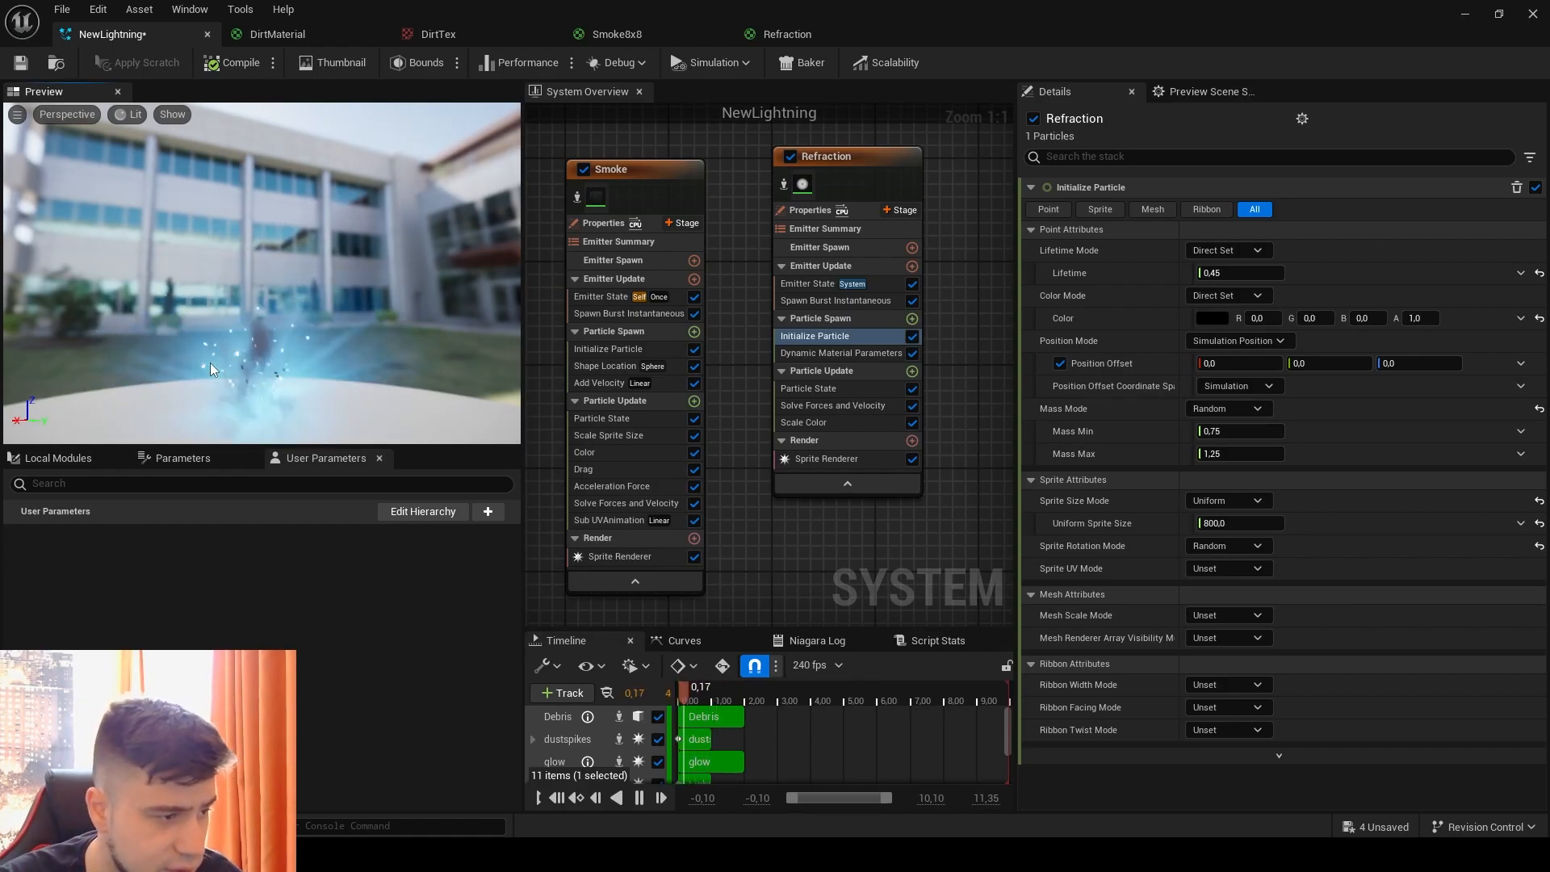
Step: Check the strike with the black Refraction color in the level viewport and return to the maximized NewLightning editor
double_click(490, 8)
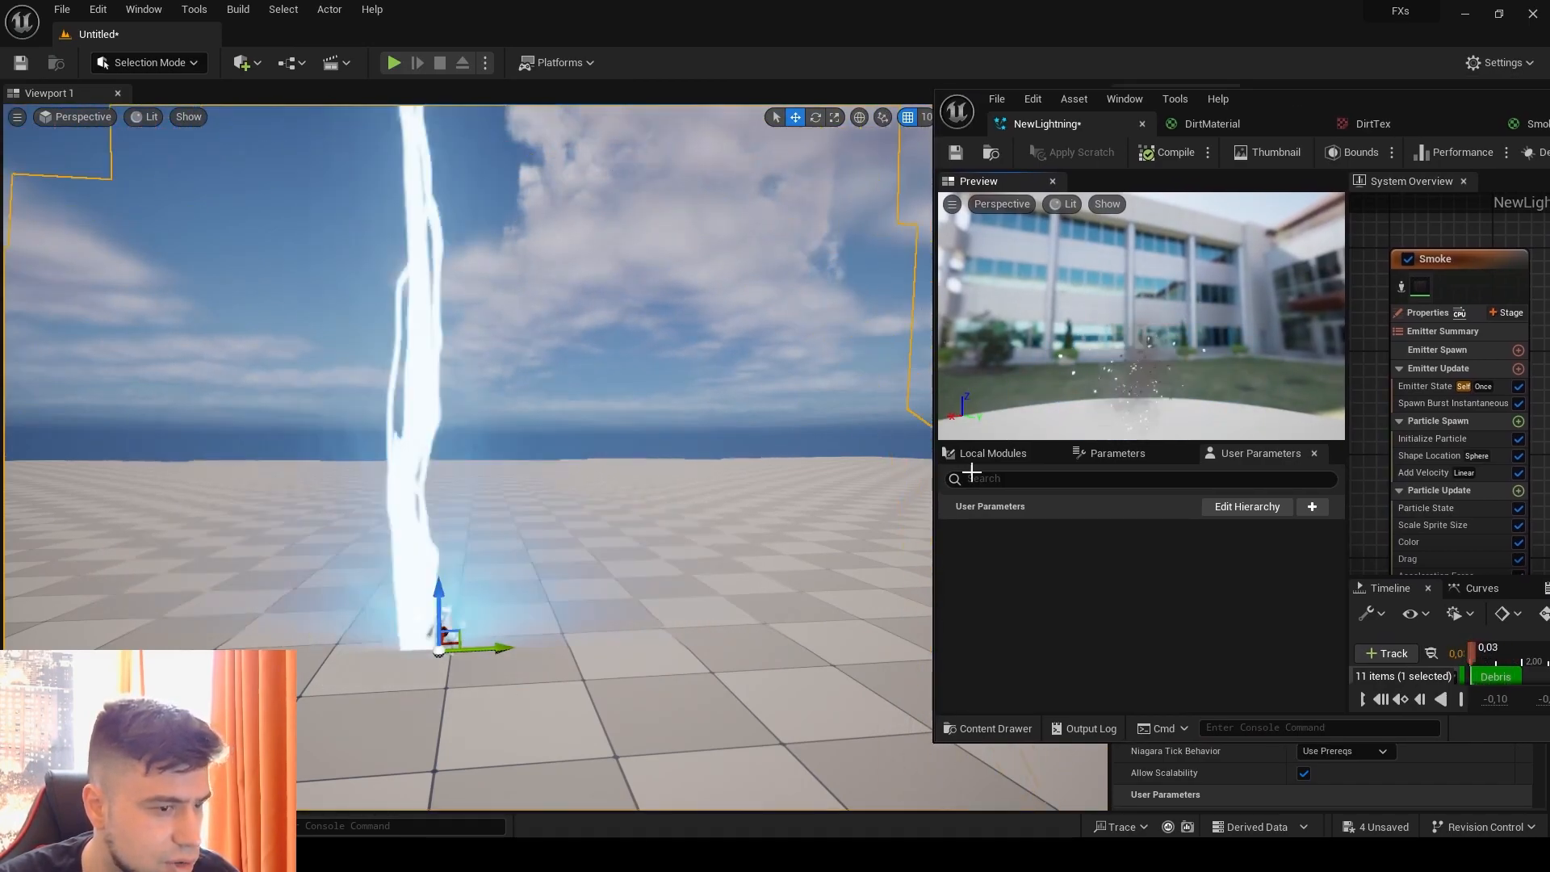
drag(1292, 98, 528, 93)
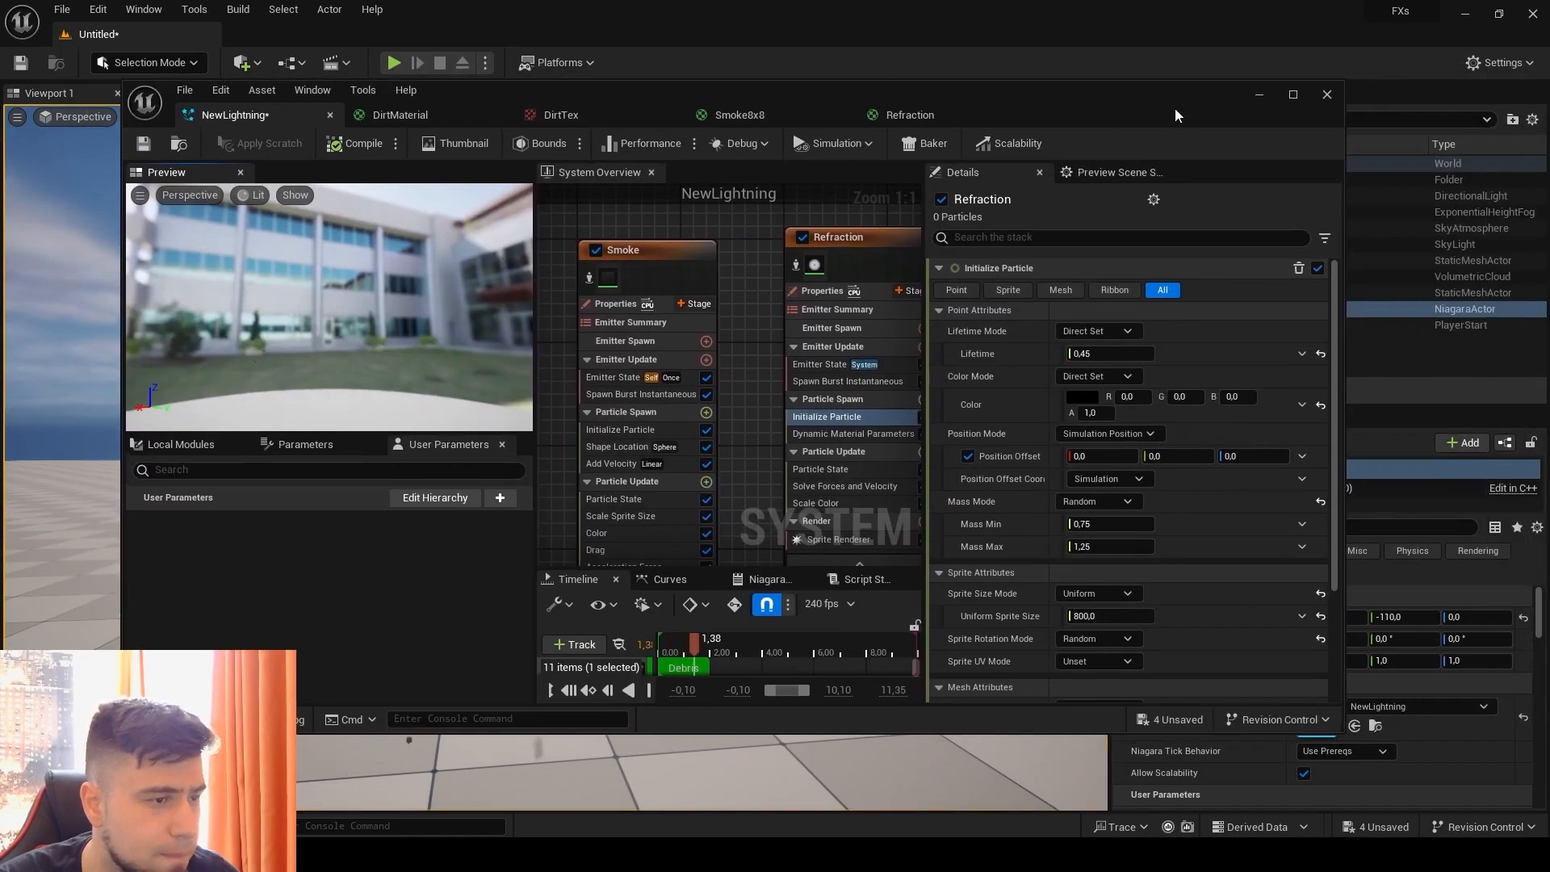
click(1293, 95)
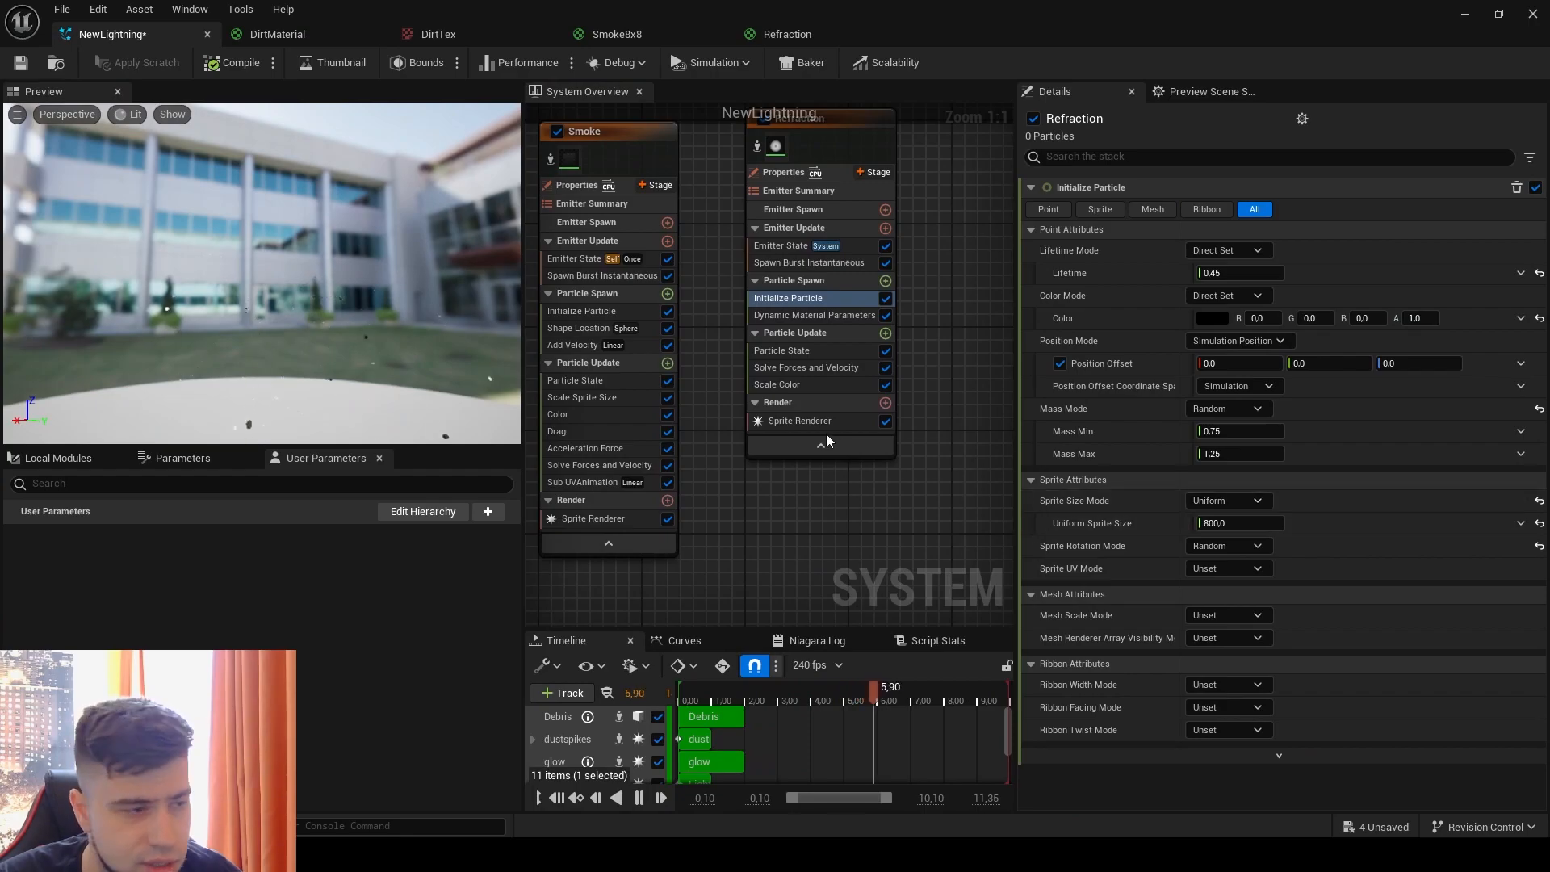
Step: Add a Scale Sprite Size module to the Refraction emitter's Particle Update stage
click(885, 333)
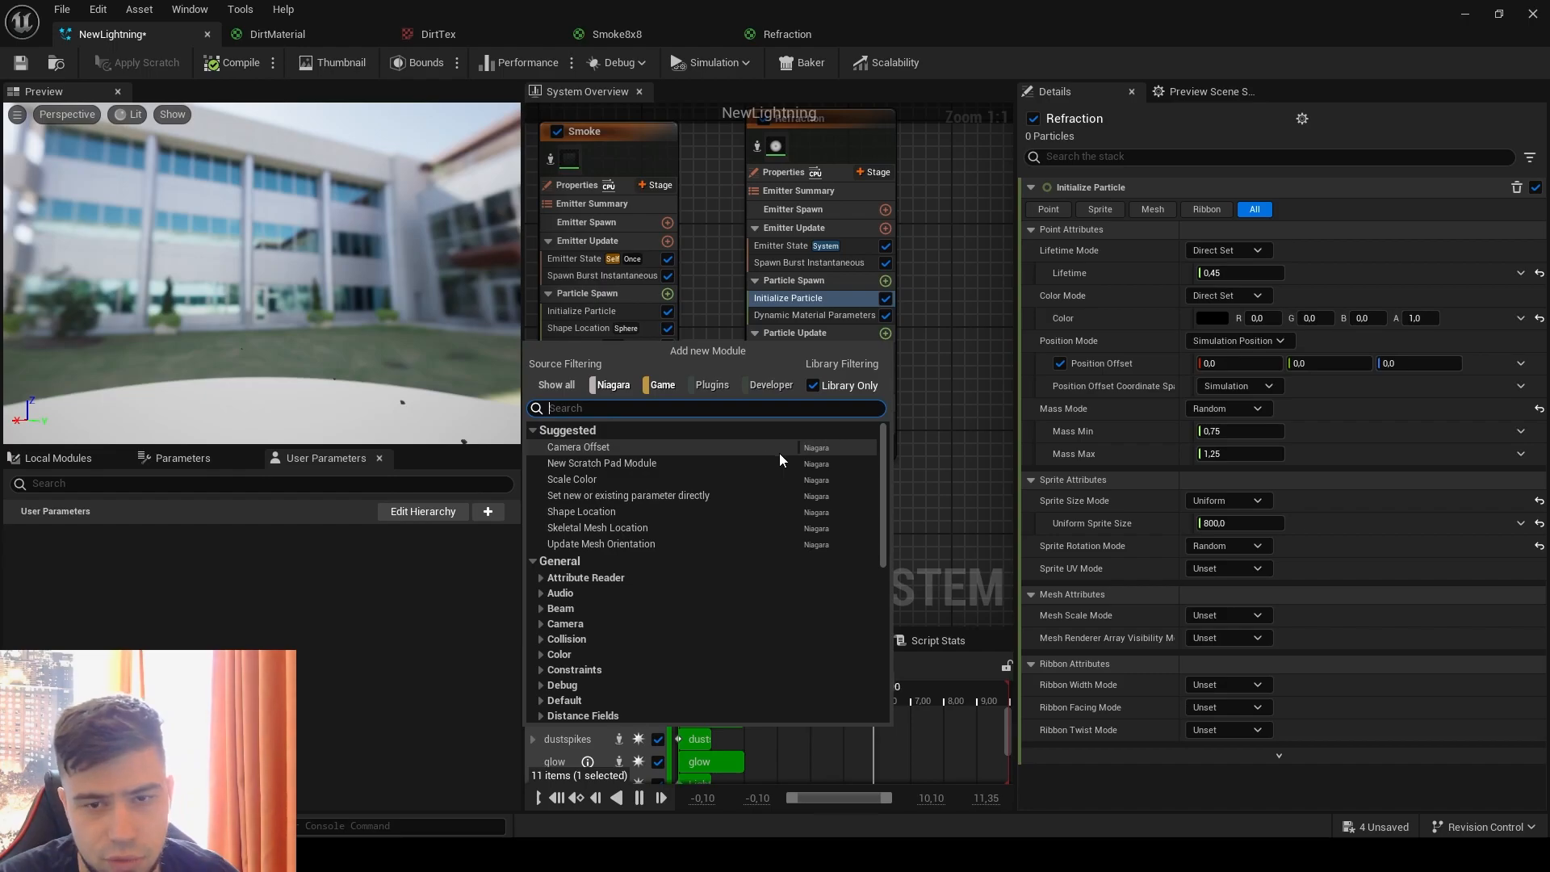
text(scale)
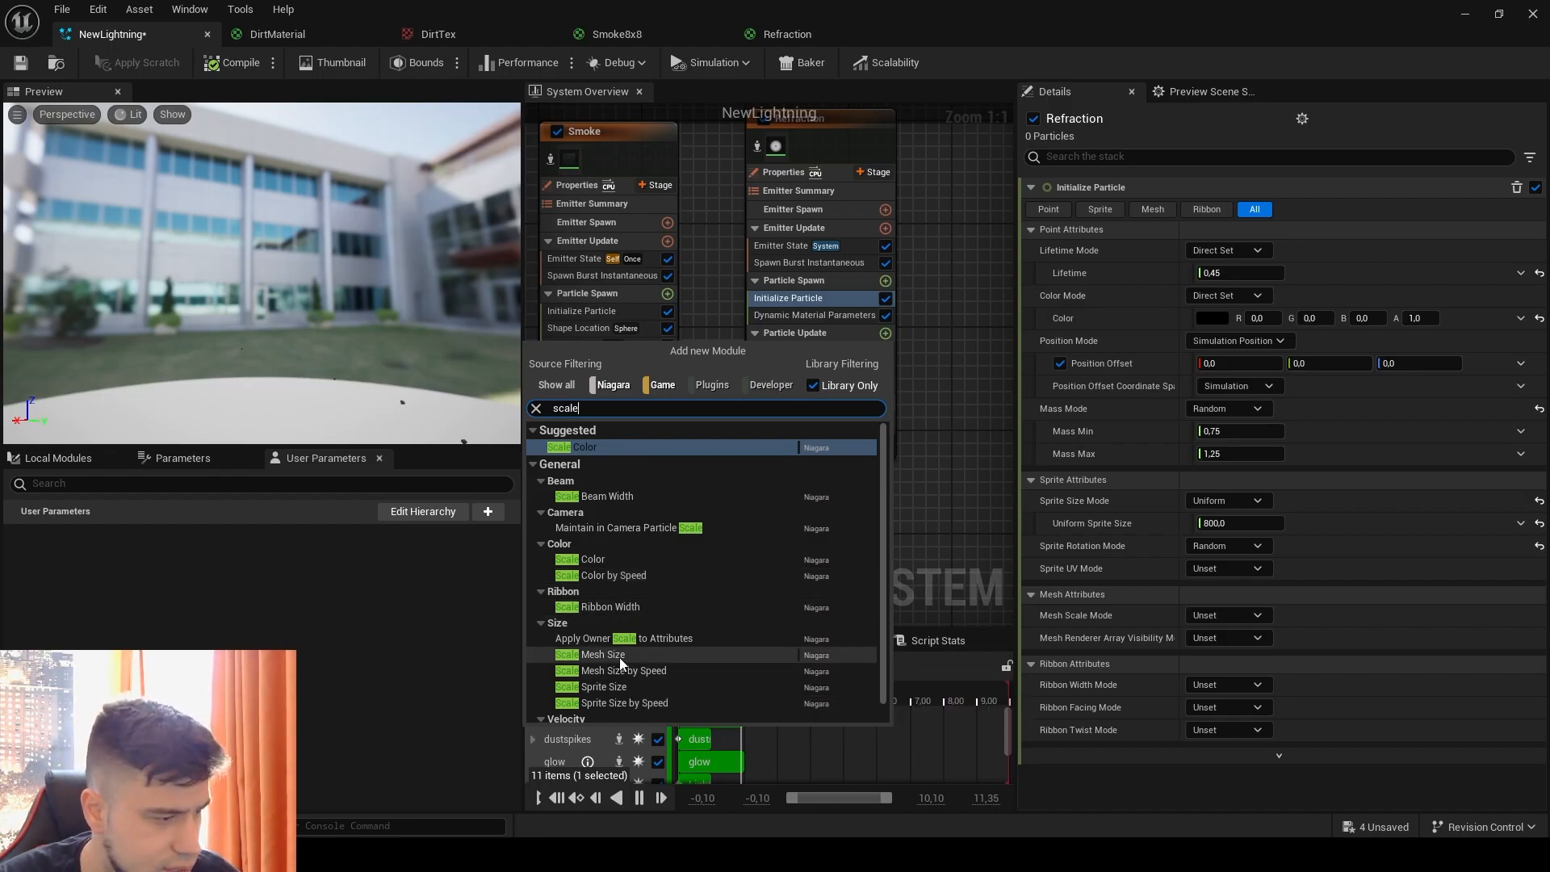
click(617, 686)
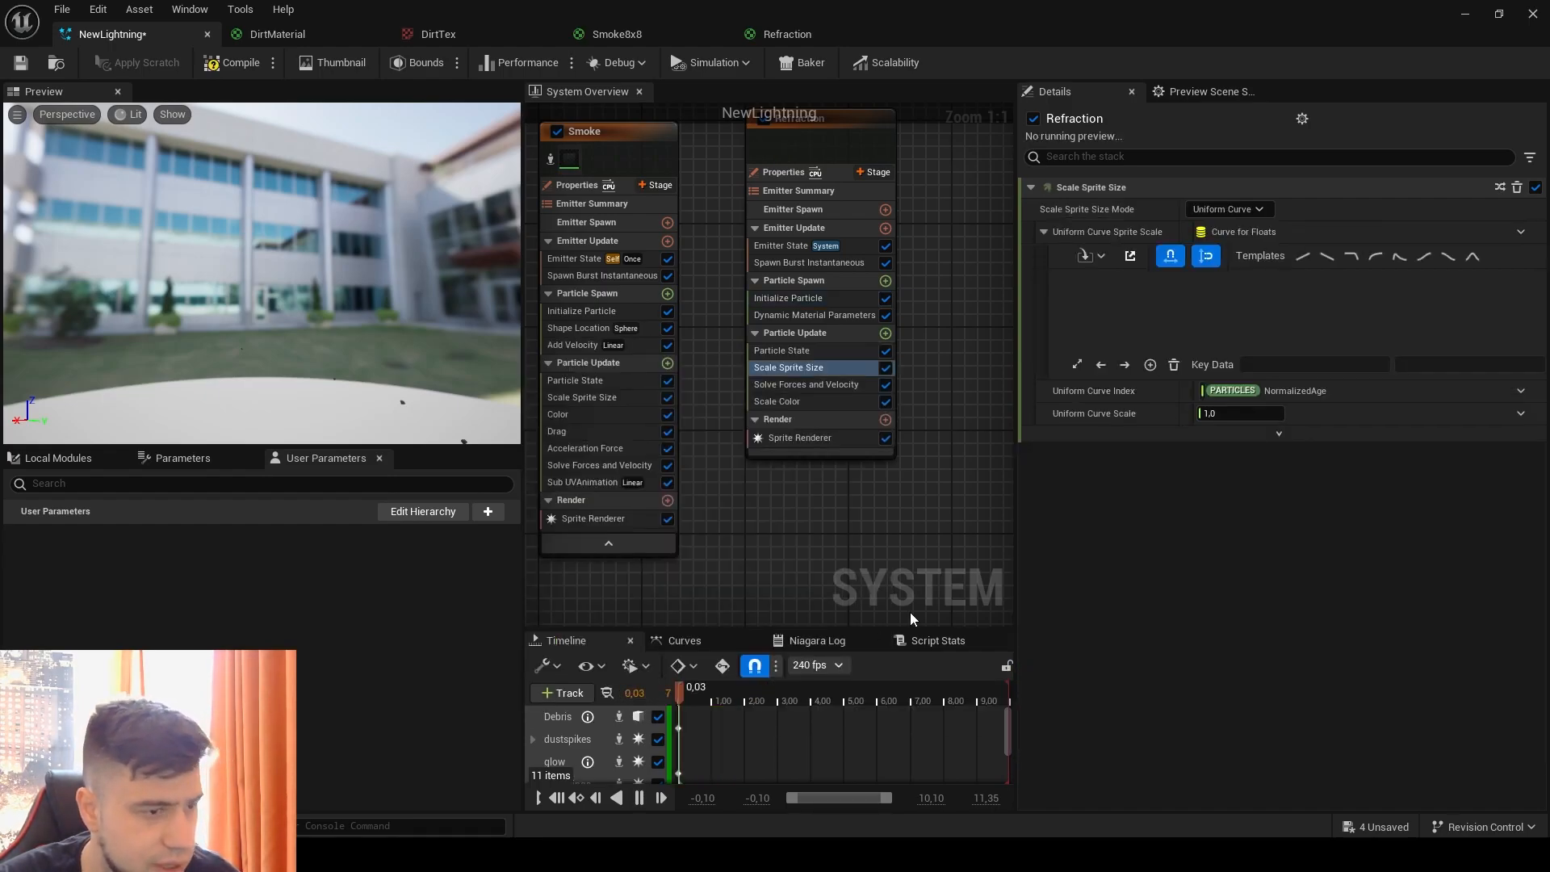
Step: Set the Scale Sprite Size mode to Non-Uniform and drive its Scale Factor with Vector 2D From Curve
click(1227, 209)
click(1235, 267)
click(1524, 233)
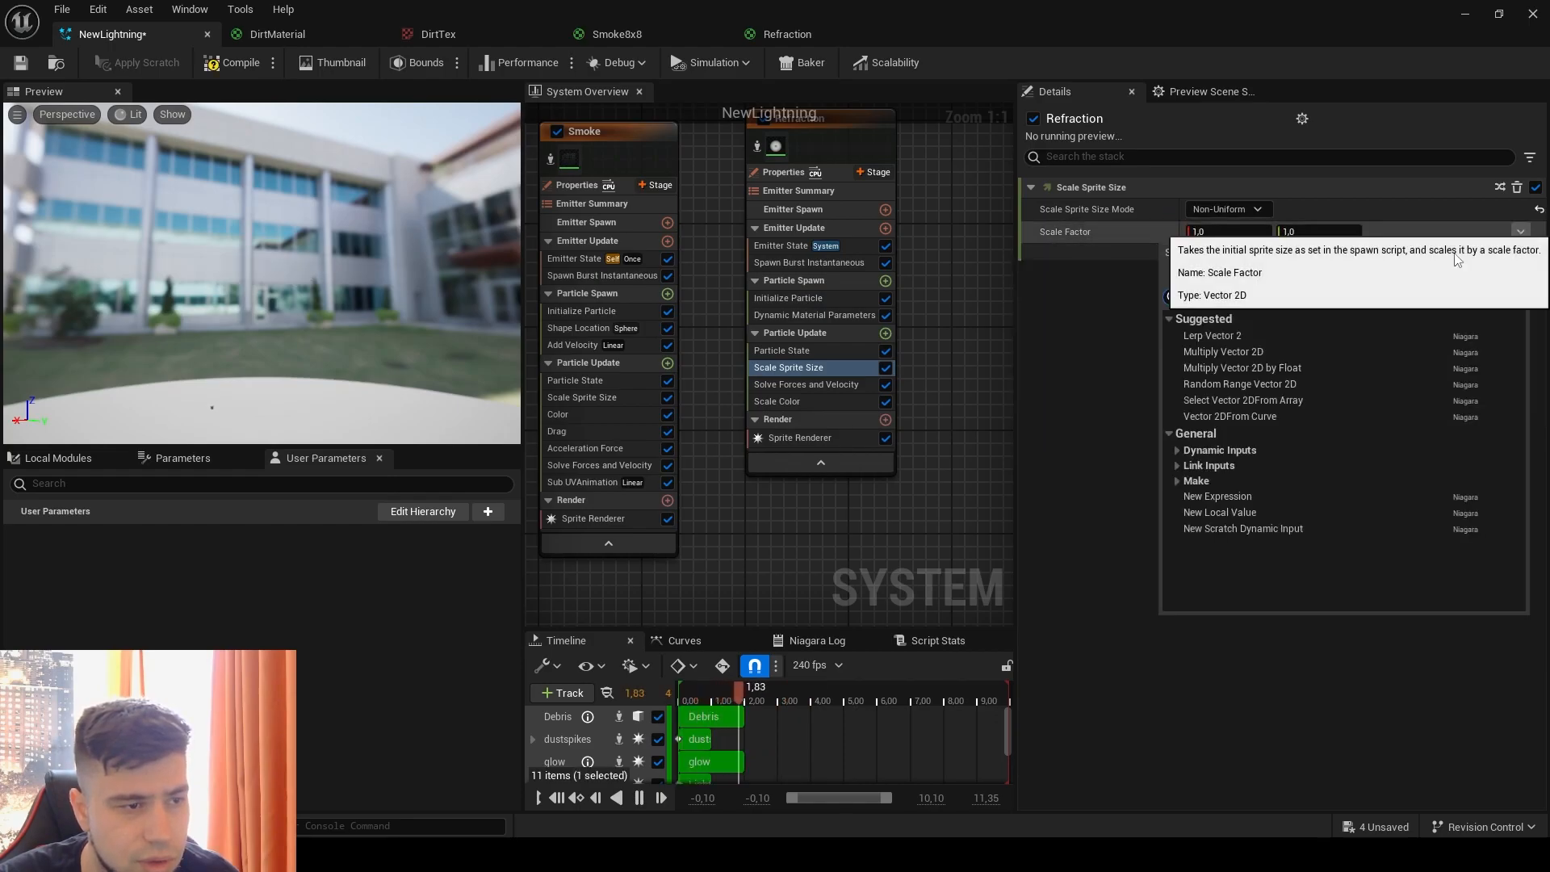
click(1248, 420)
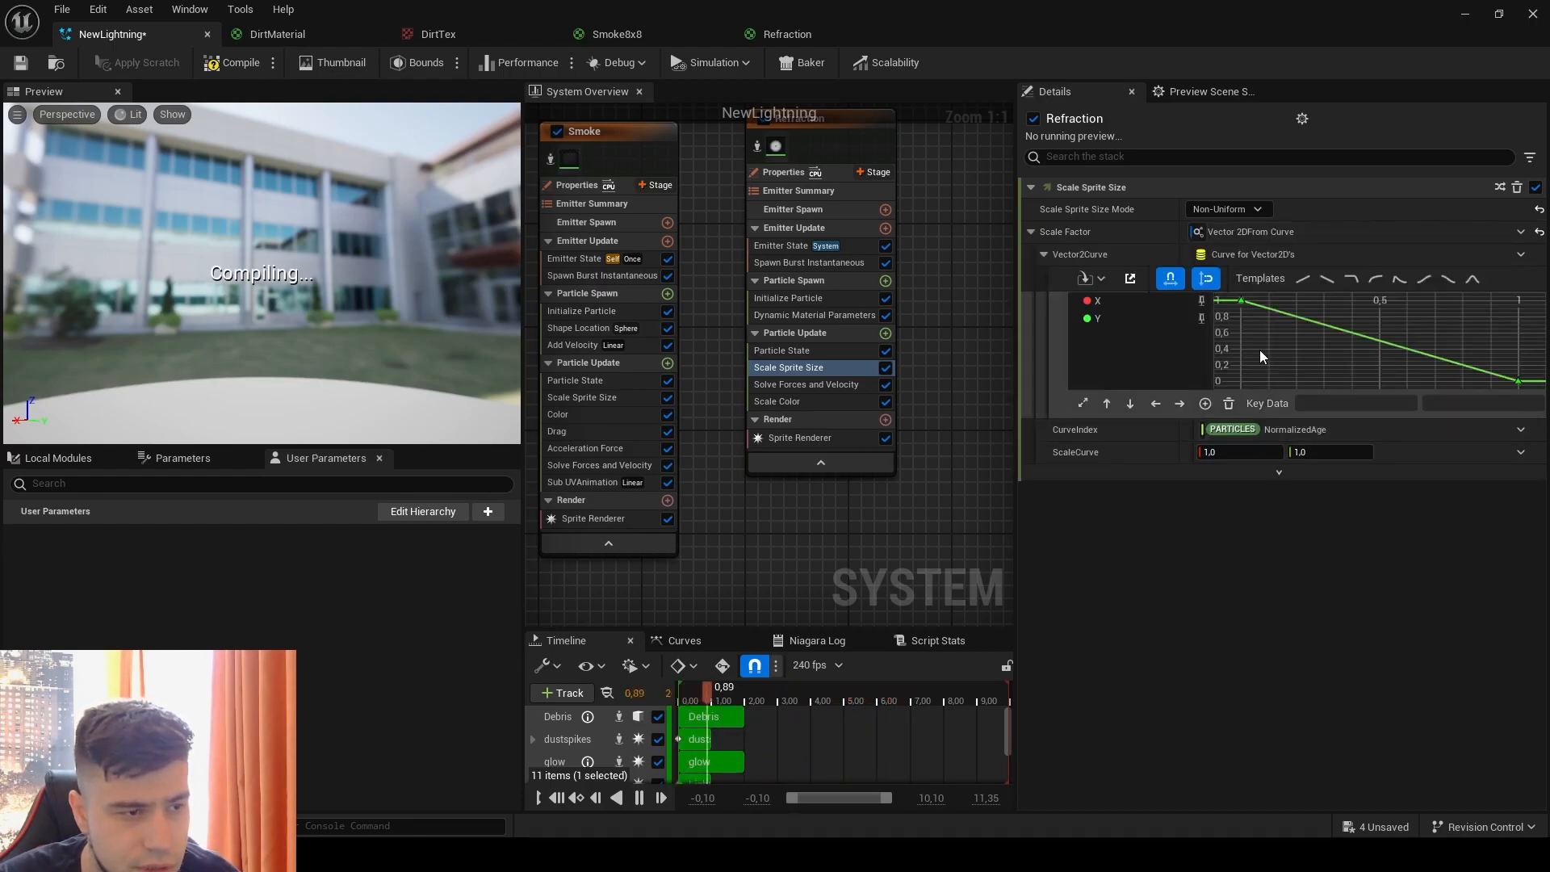
Step: Smooth the falling Scale Factor curve by changing the interpolation of its first key, and save the NewLightning system
click(1241, 301)
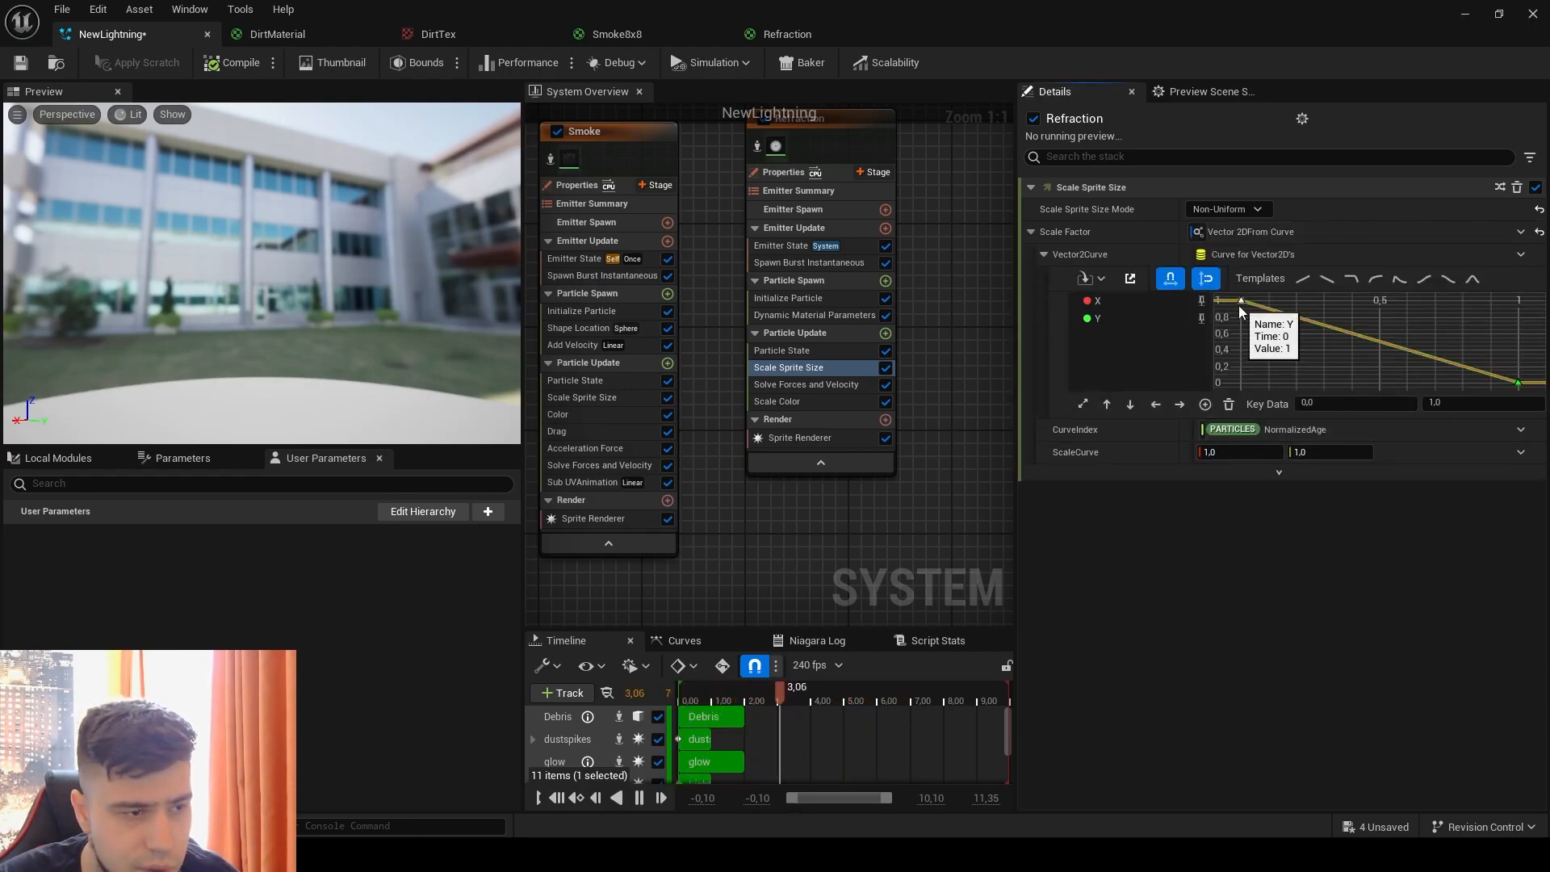
right_click(1241, 304)
click(1310, 506)
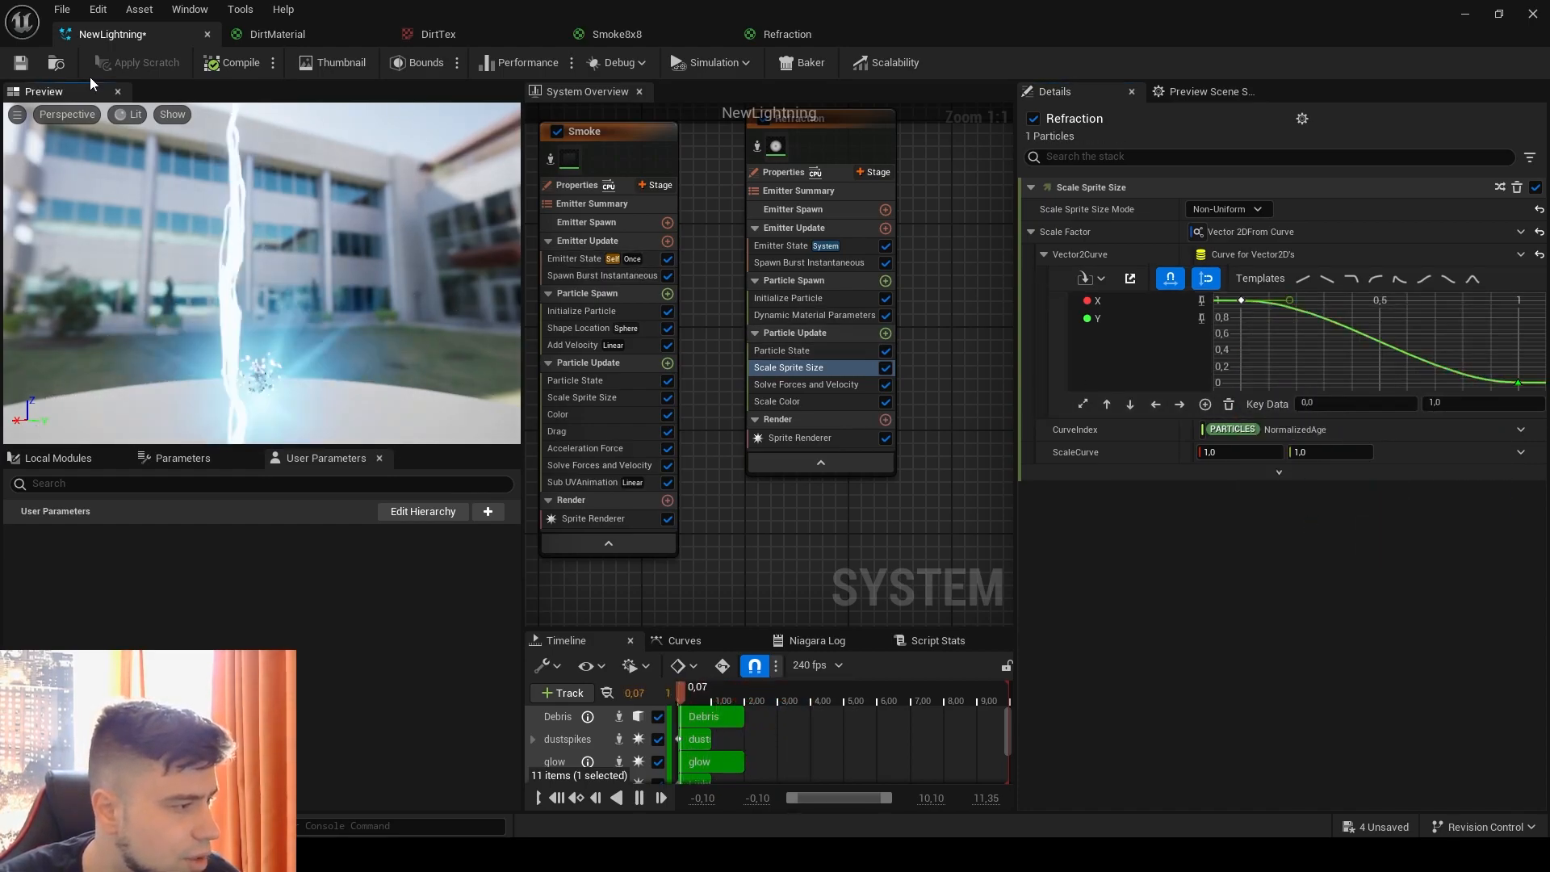
key(ctrl+s)
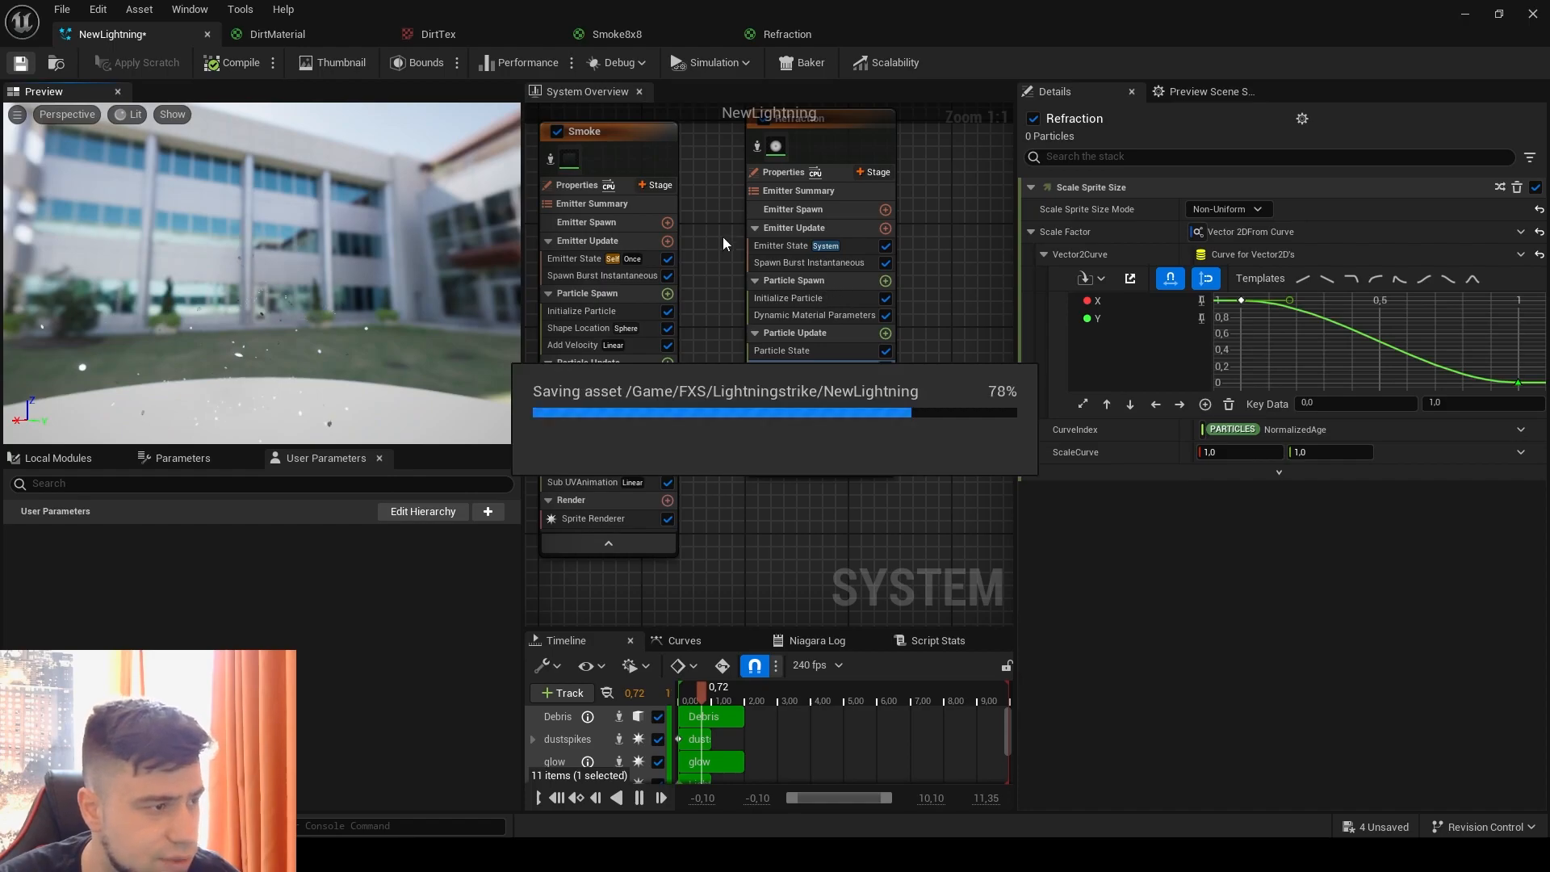
Step: Check the strike with the Refraction sprite-size curve in the level viewport and maximize the NewLightning editor again
drag(356, 10, 1050, 136)
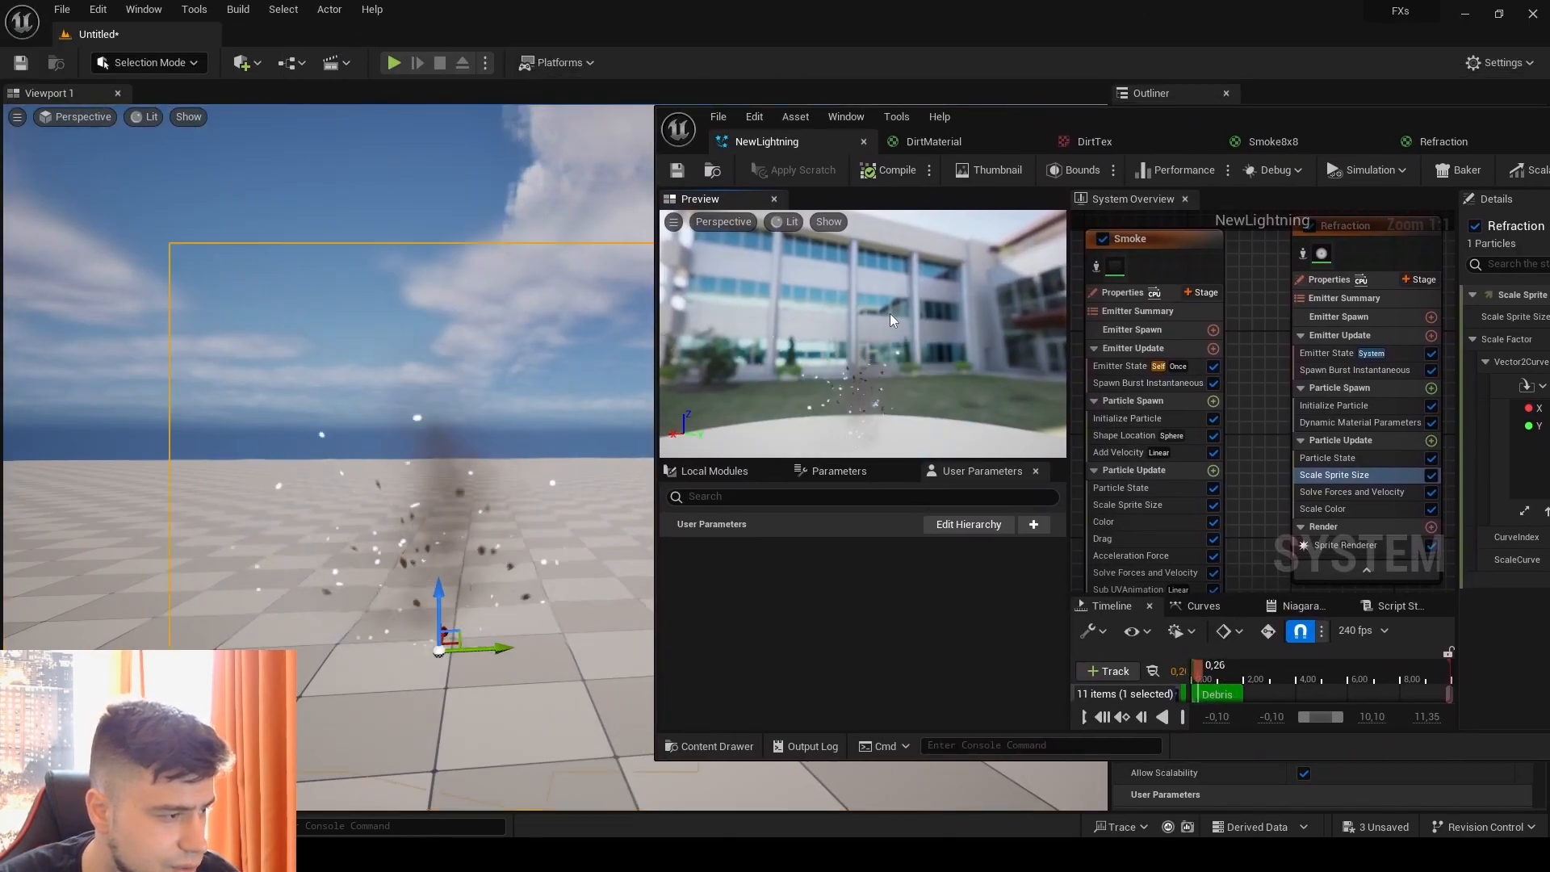
click(678, 169)
drag(1327, 119, 785, 83)
click(1292, 88)
Step: Look over the system's emitters in the overview, from Refraction back to Lightnings
scroll(705, 235, down, 3)
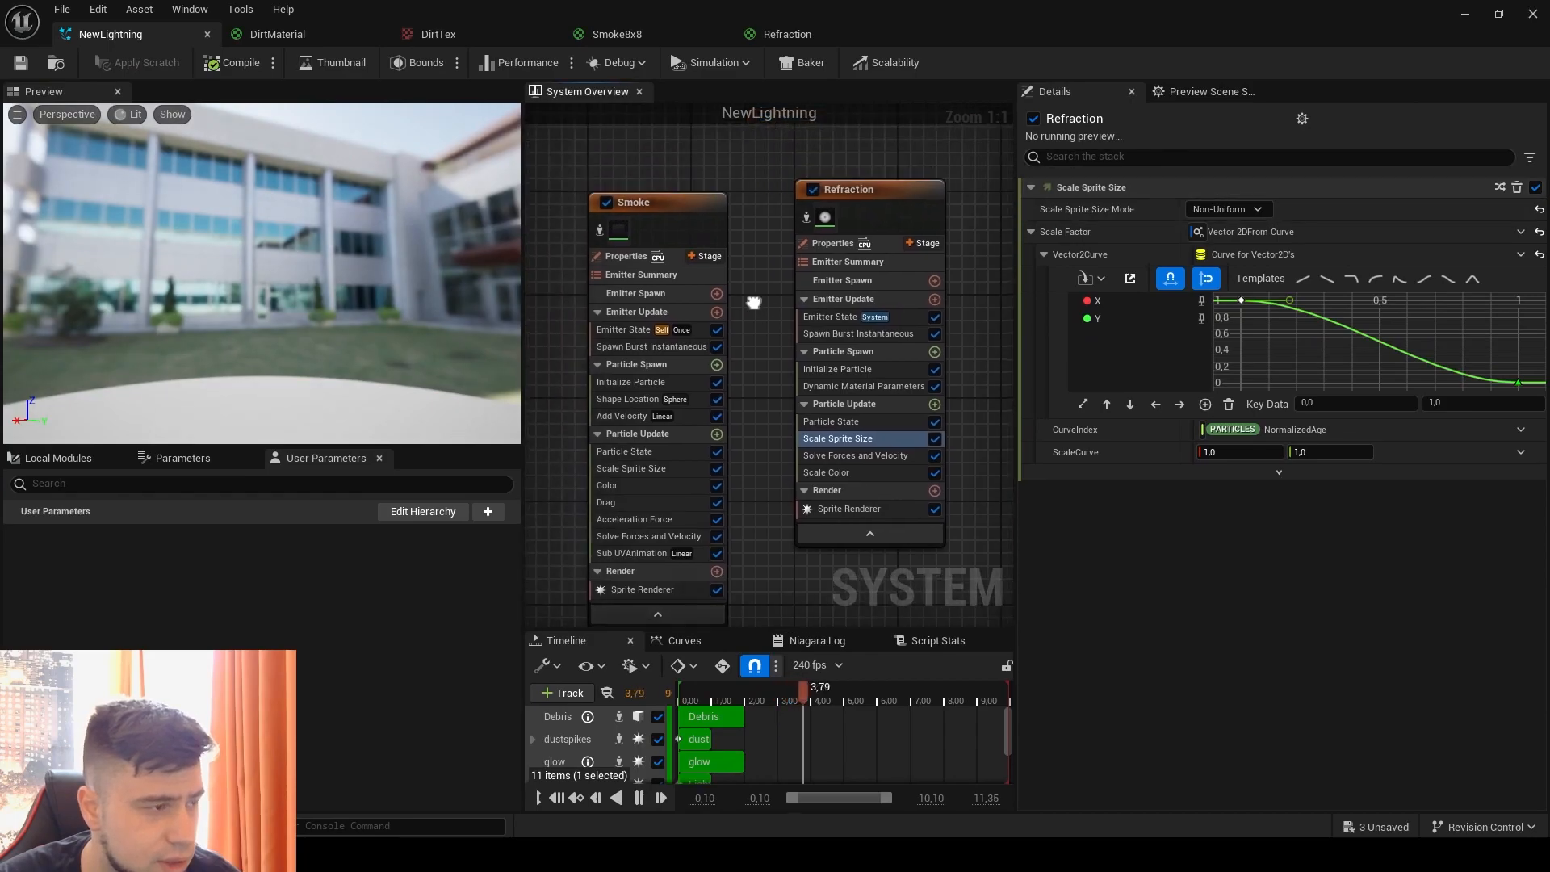
right_drag(704, 194, 896, 192)
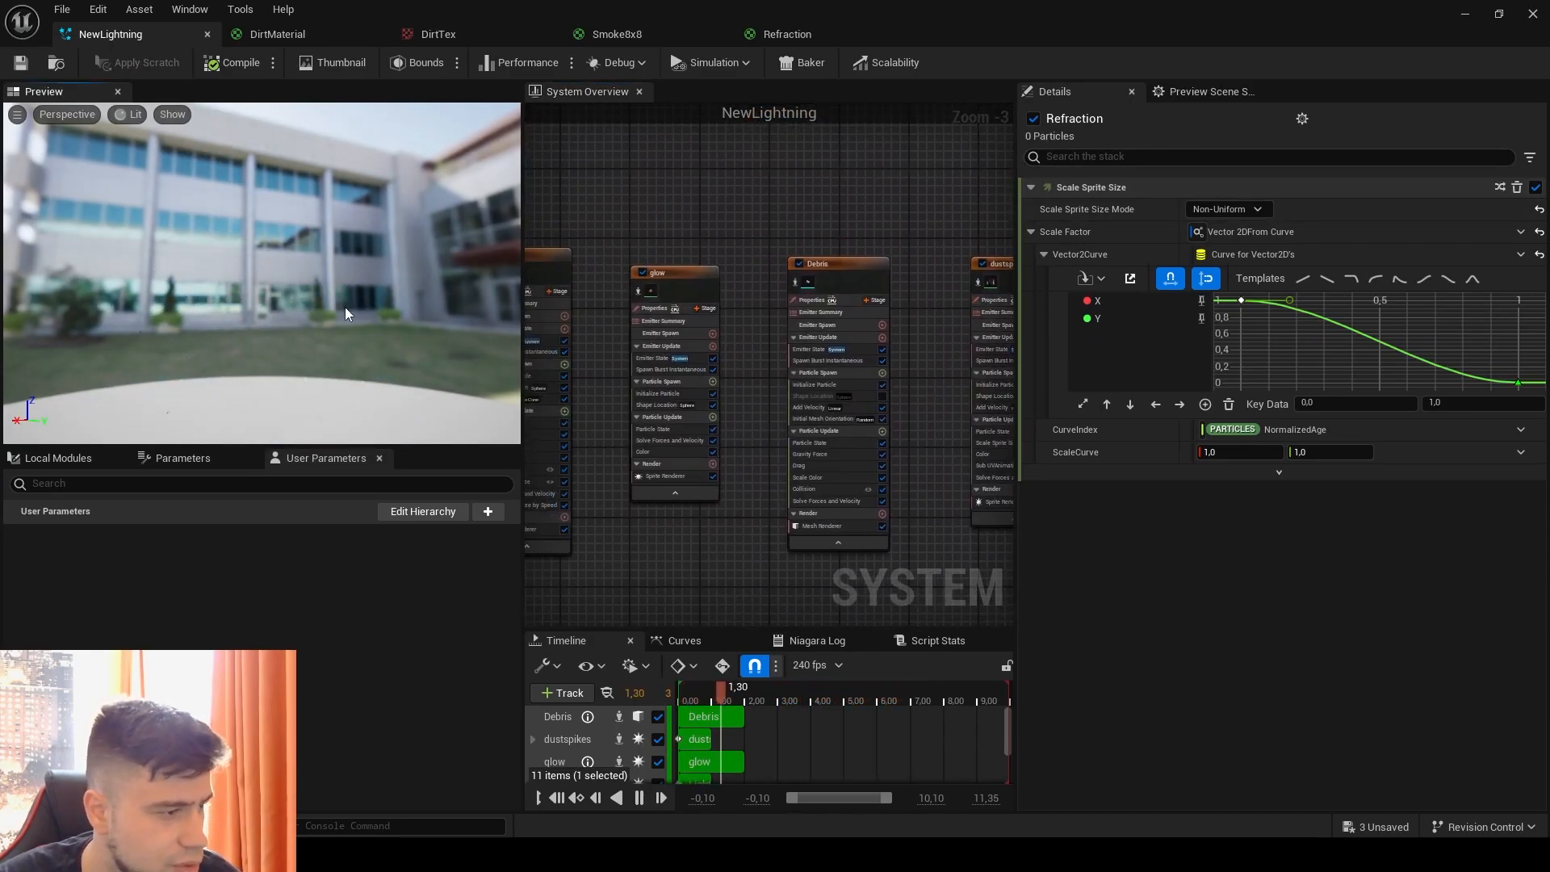
right_drag(698, 197, 702, 229)
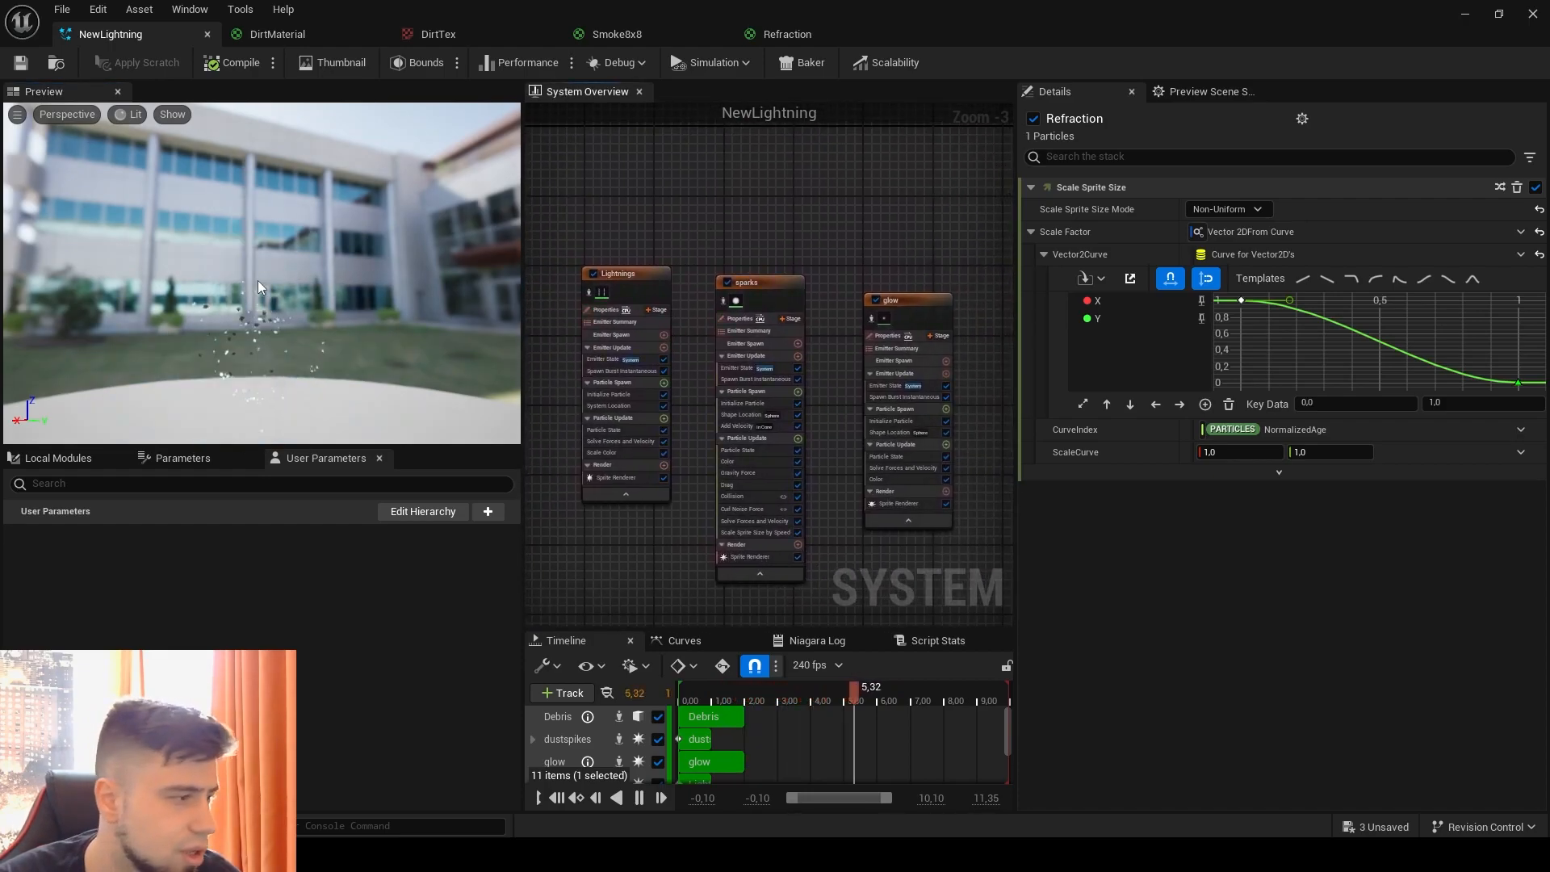